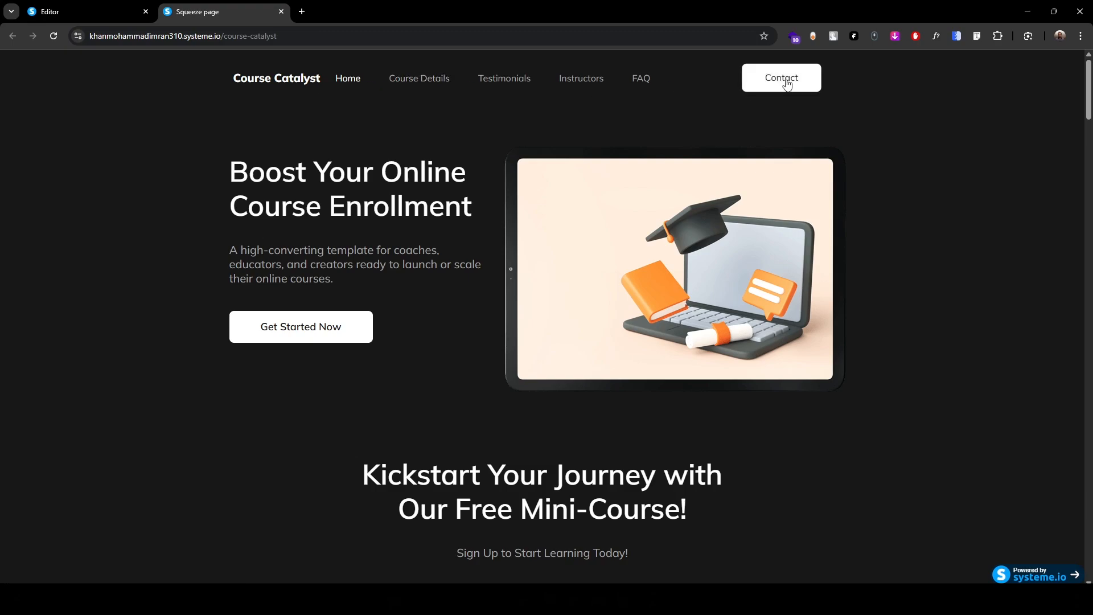
- Try the landing page's Course Details, Testimonials and Contact header links, and return from the Calendly page
left_click(439, 82)
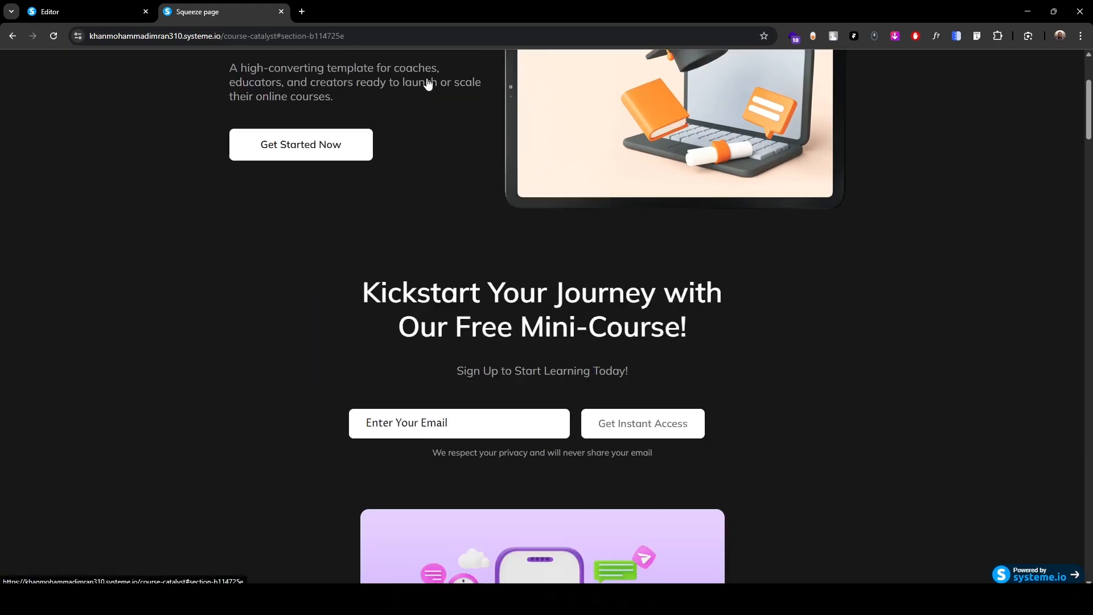
scroll(217, 228, "up", 15)
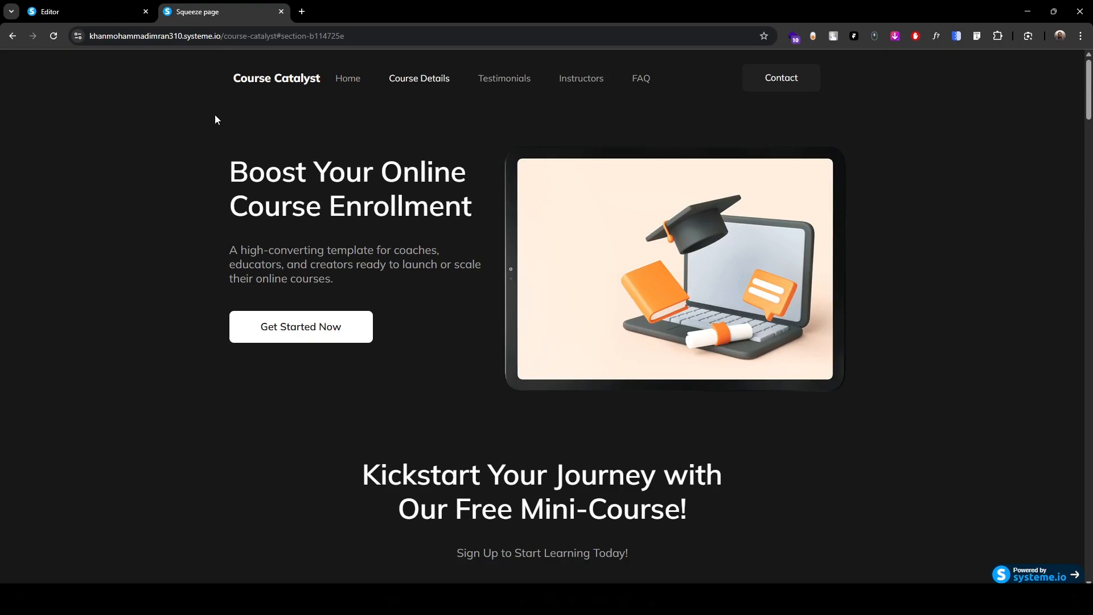
left_click(515, 85)
scroll(209, 385, "up", 20)
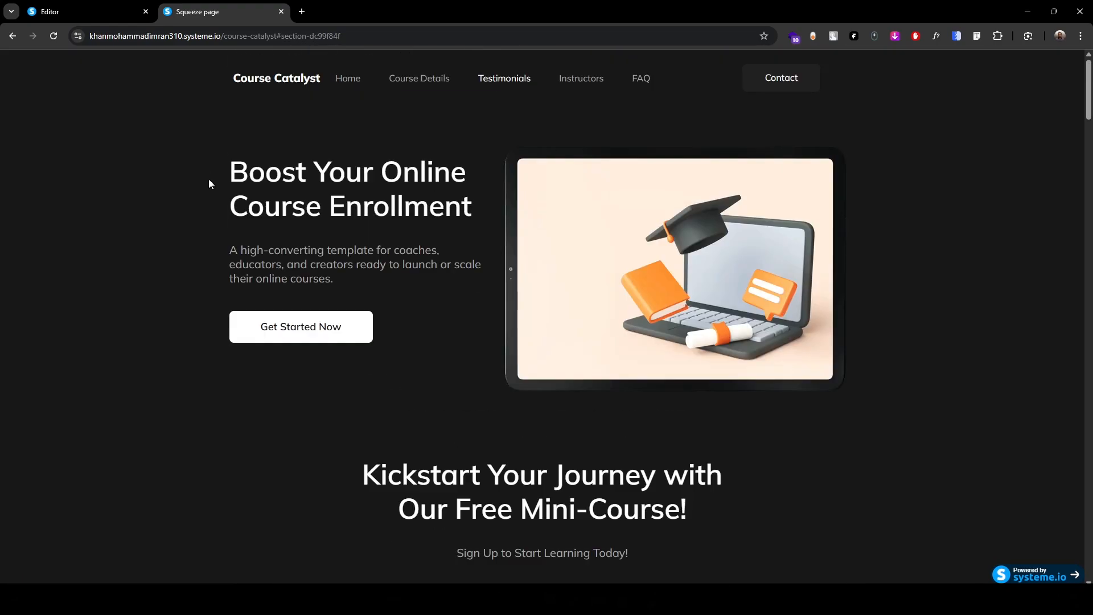
left_click(785, 84)
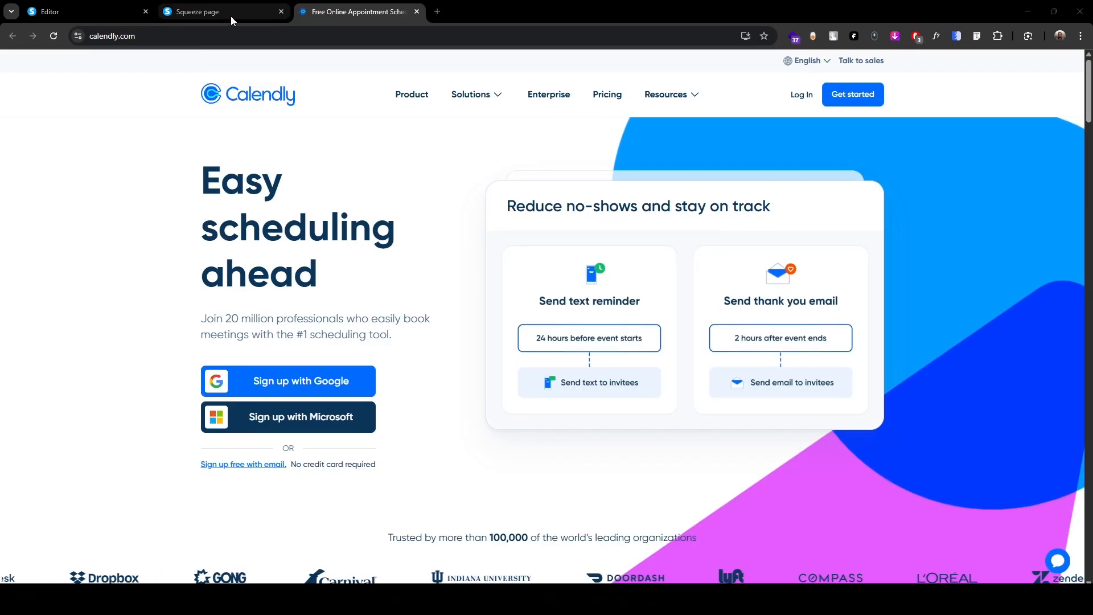
left_click(231, 14)
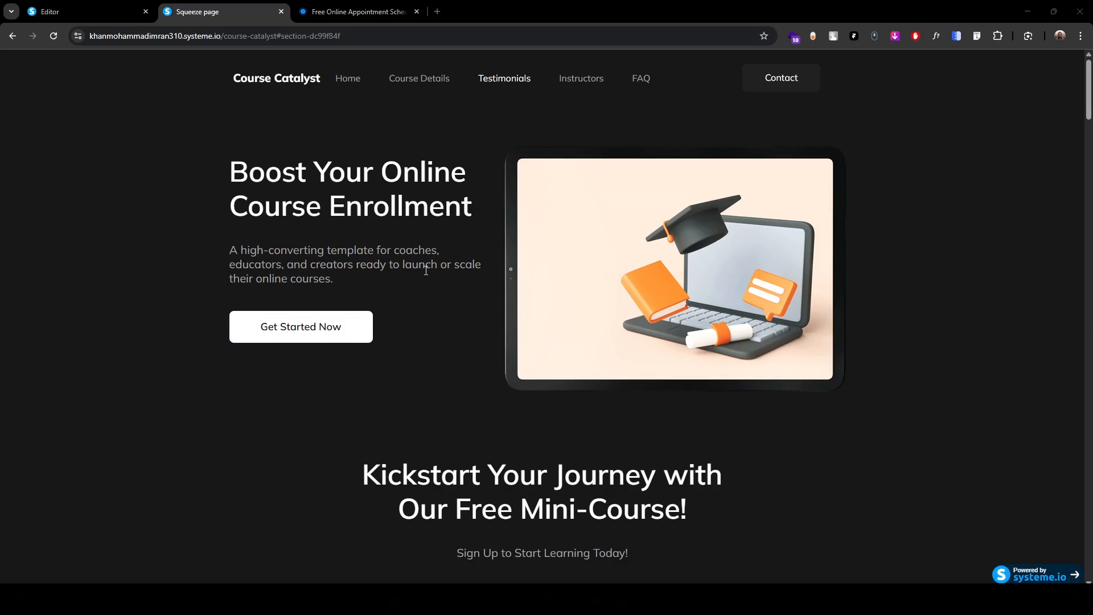
- Examine the landing page's sections down to the FAQ, checking how Module 1 and the first question expand
scroll(231, 405, "down", 5)
scroll(230, 404, "down", 10)
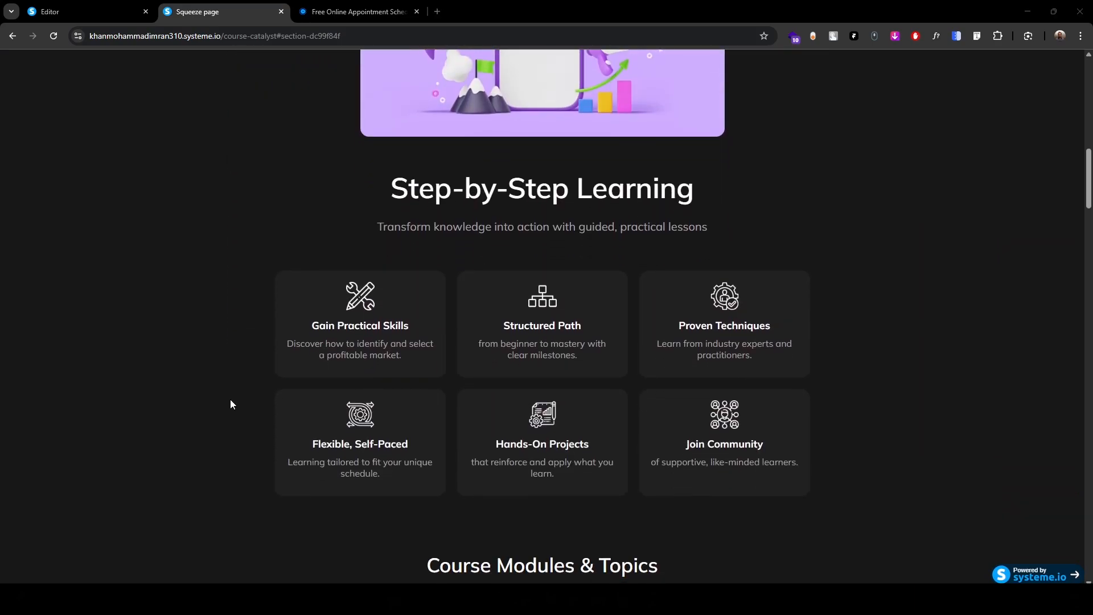
scroll(230, 405, "down", 8)
left_click(370, 196)
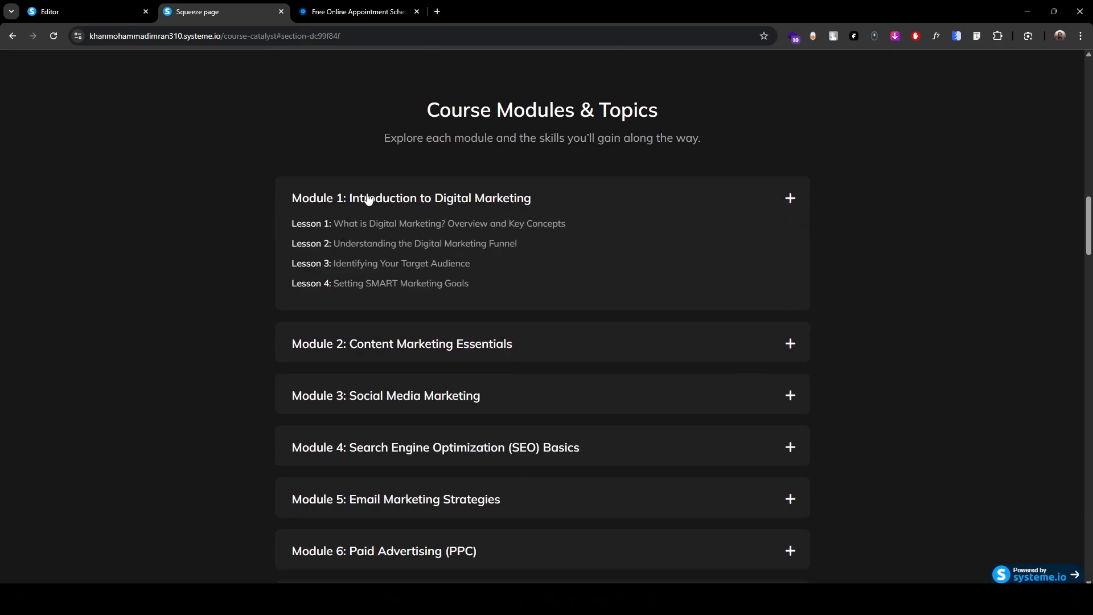
scroll(166, 396, "down", 10)
scroll(166, 403, "down", 12)
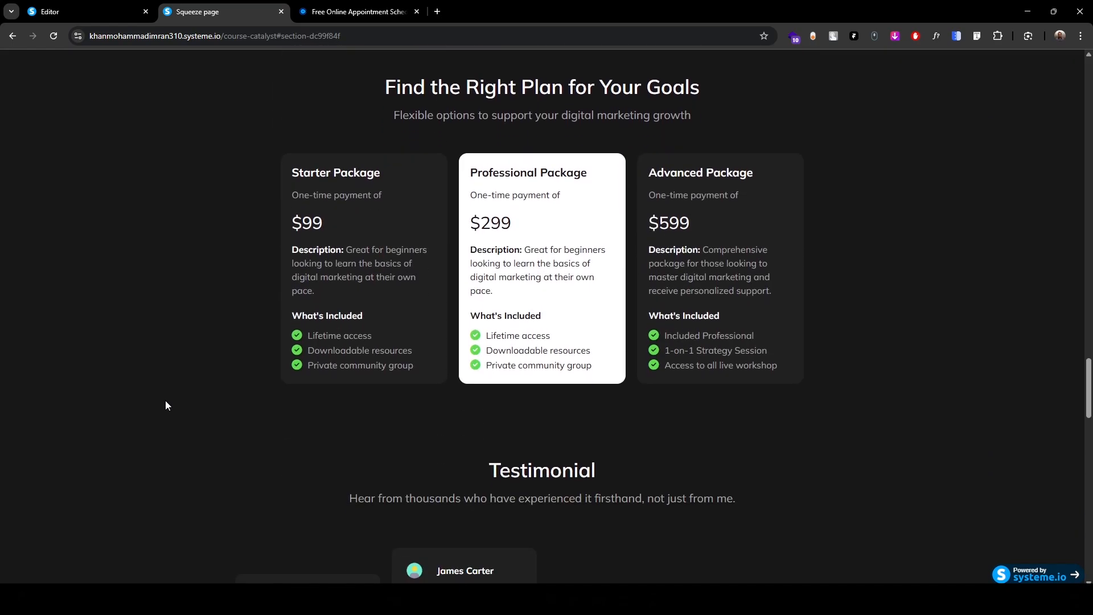
scroll(166, 404, "down", 12)
scroll(165, 404, "down", 7)
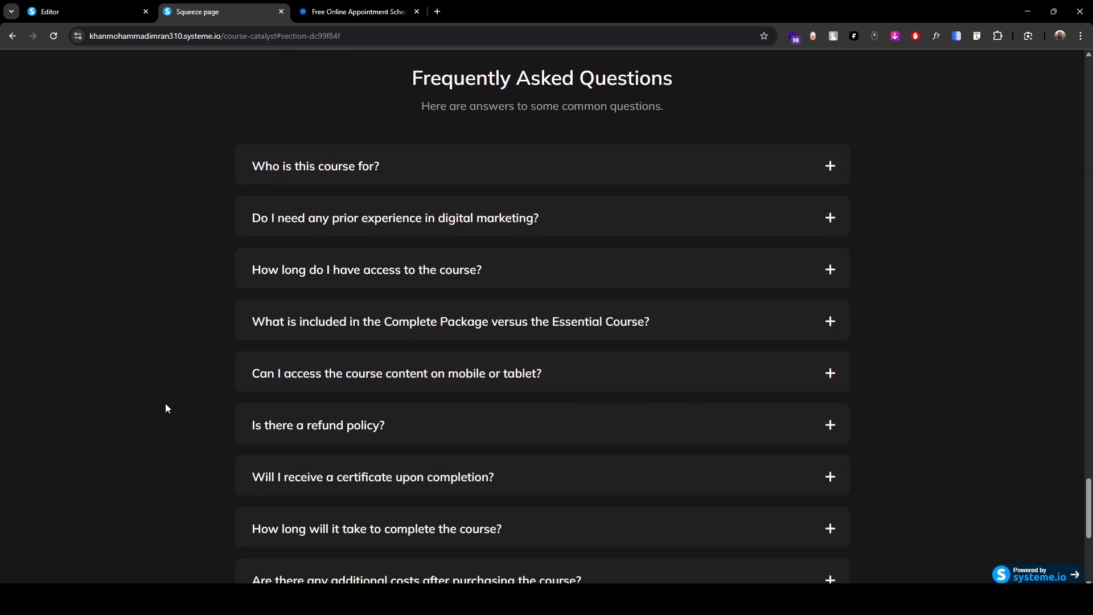
double_click(360, 168)
scroll(146, 380, "down", 5)
- Inspect the landing page in the iPhone 12 Pro device view and examine its mobile layout
right_click(195, 485)
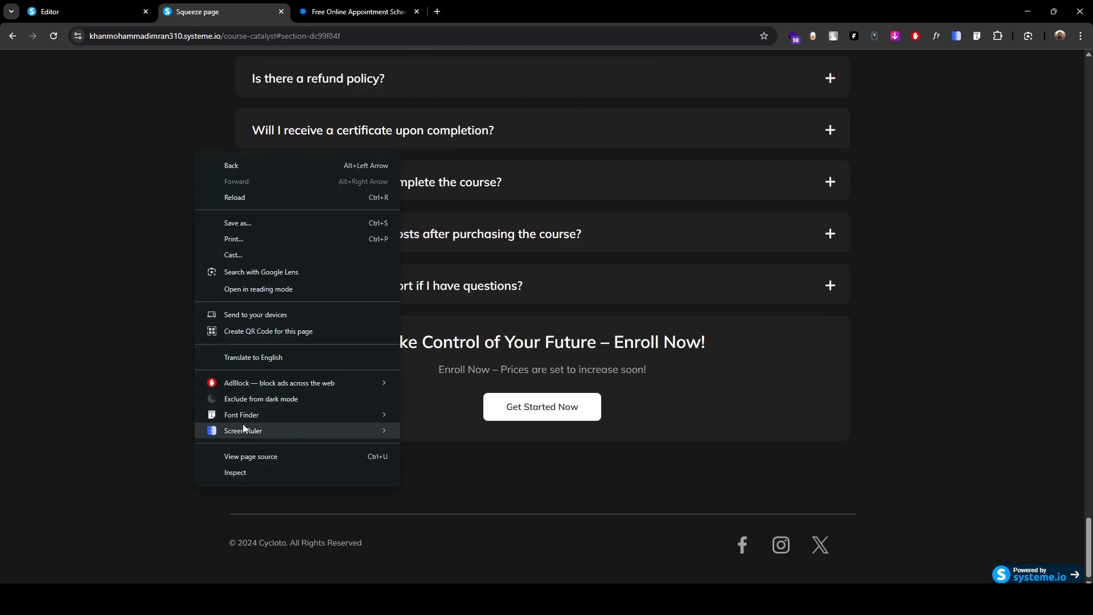
left_click(238, 474)
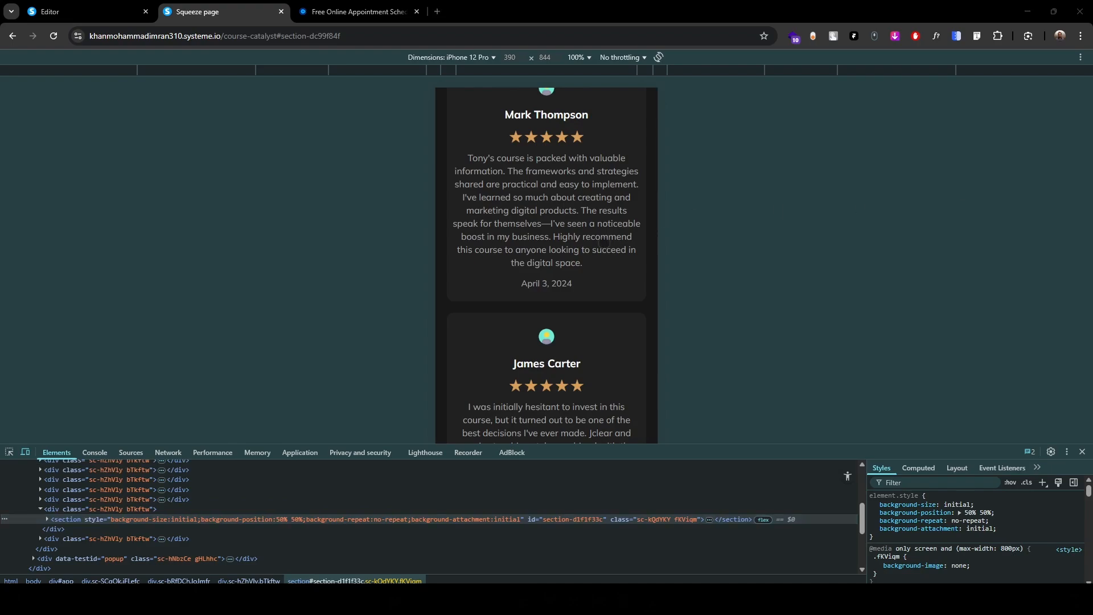
scroll(562, 257, "up", 15)
scroll(561, 258, "up", 15)
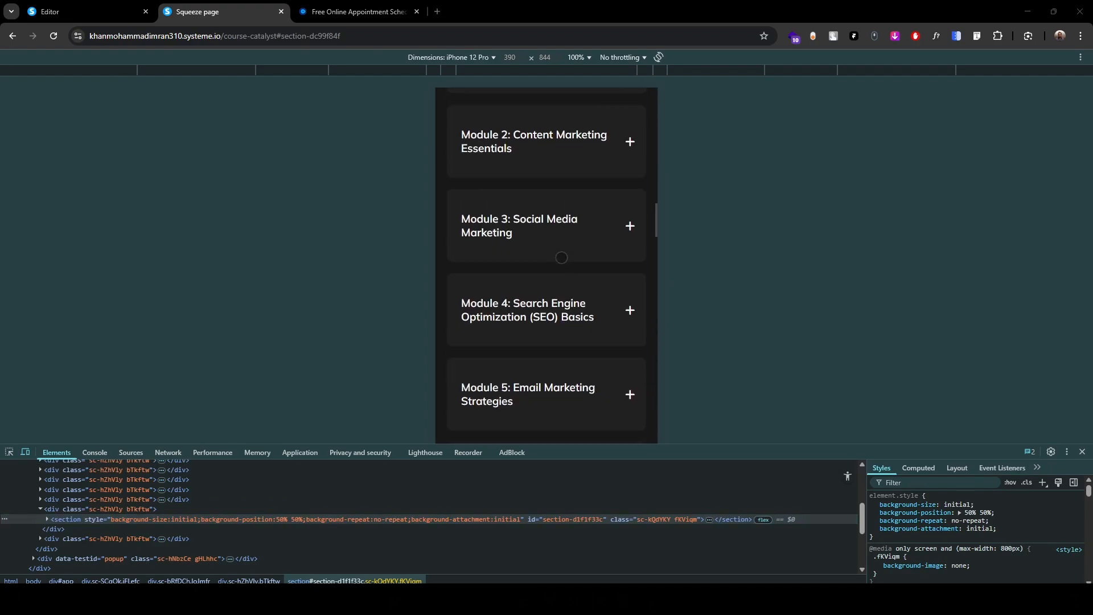
left_click(559, 259)
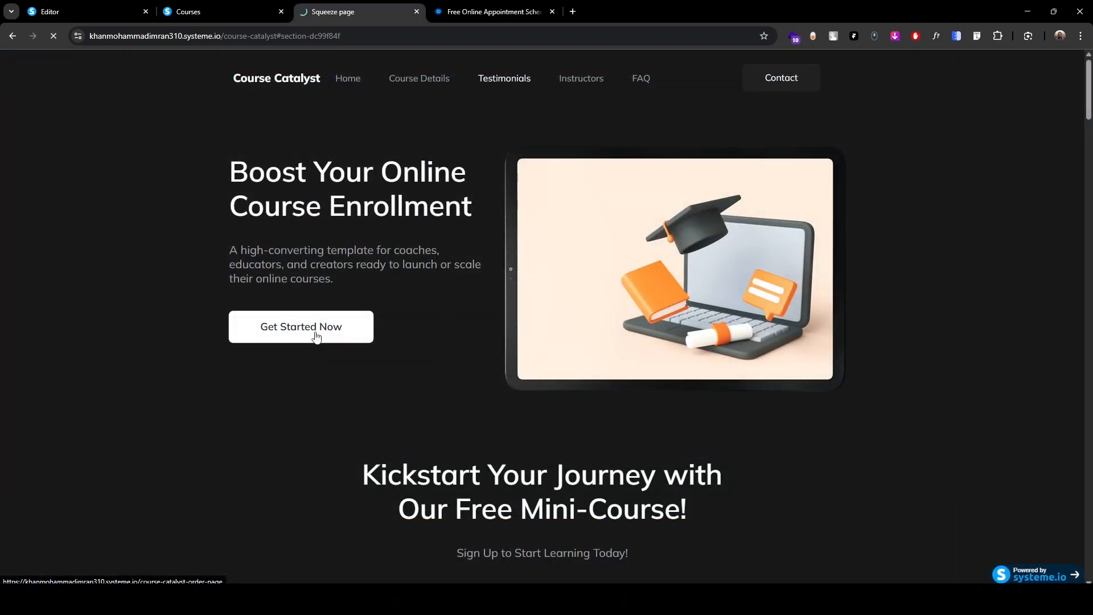
- Open the order page through Get Started Now, and review the Course Catalyst course's lesson video setting and student creation form
left_click(320, 340)
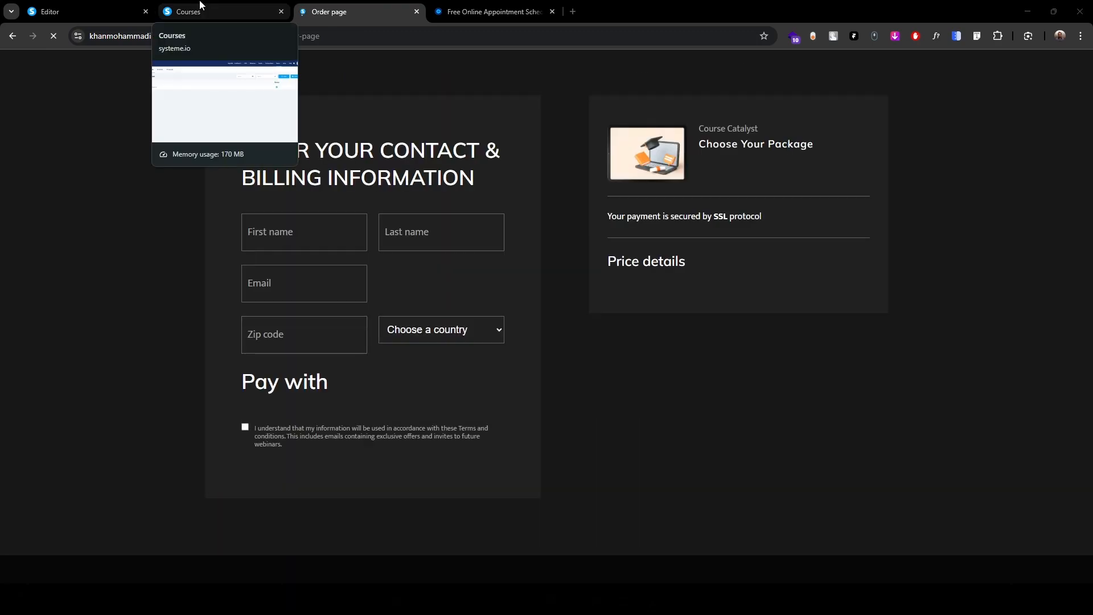
left_click(200, 11)
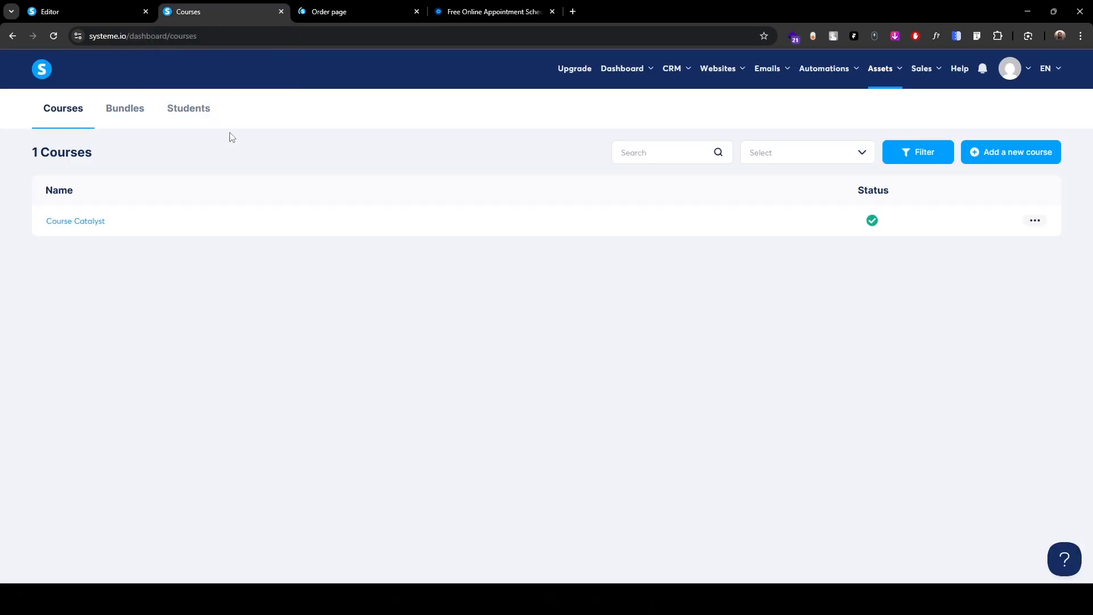
left_click(86, 222)
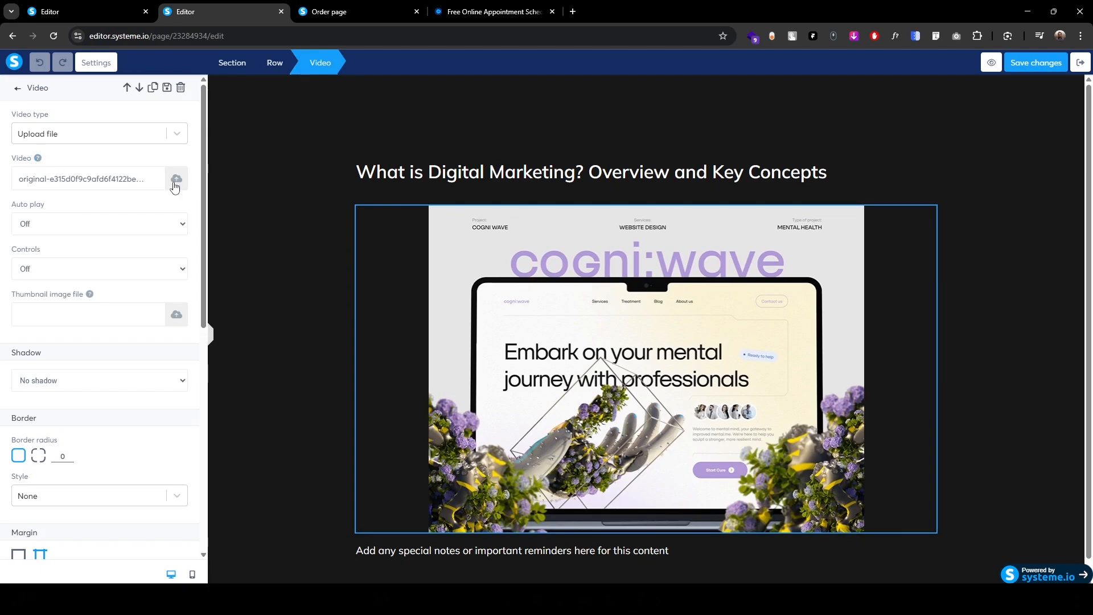
left_click(174, 181)
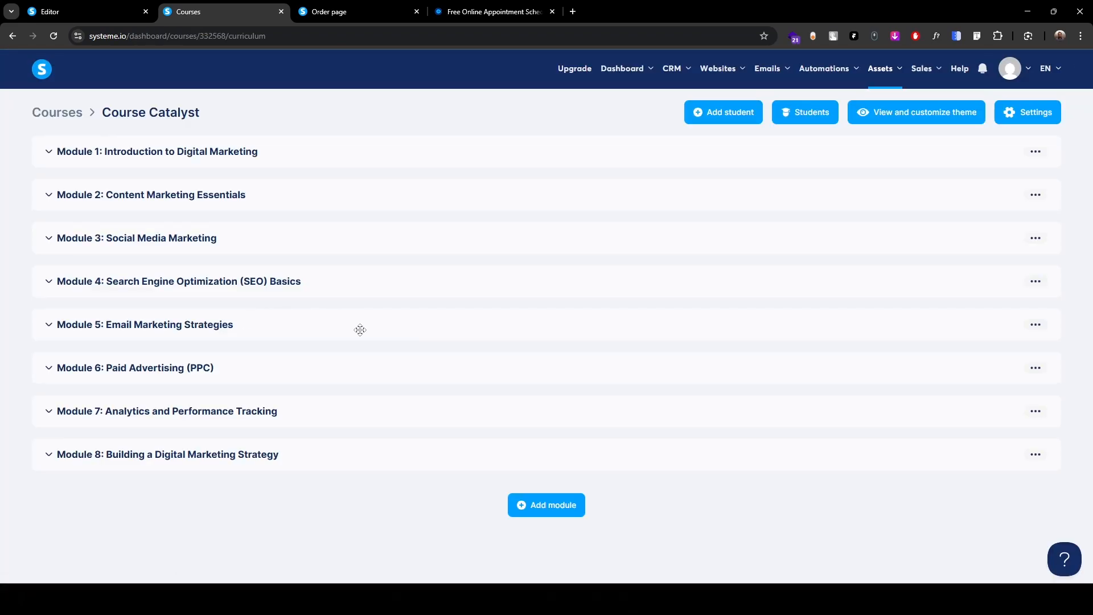
left_click(716, 118)
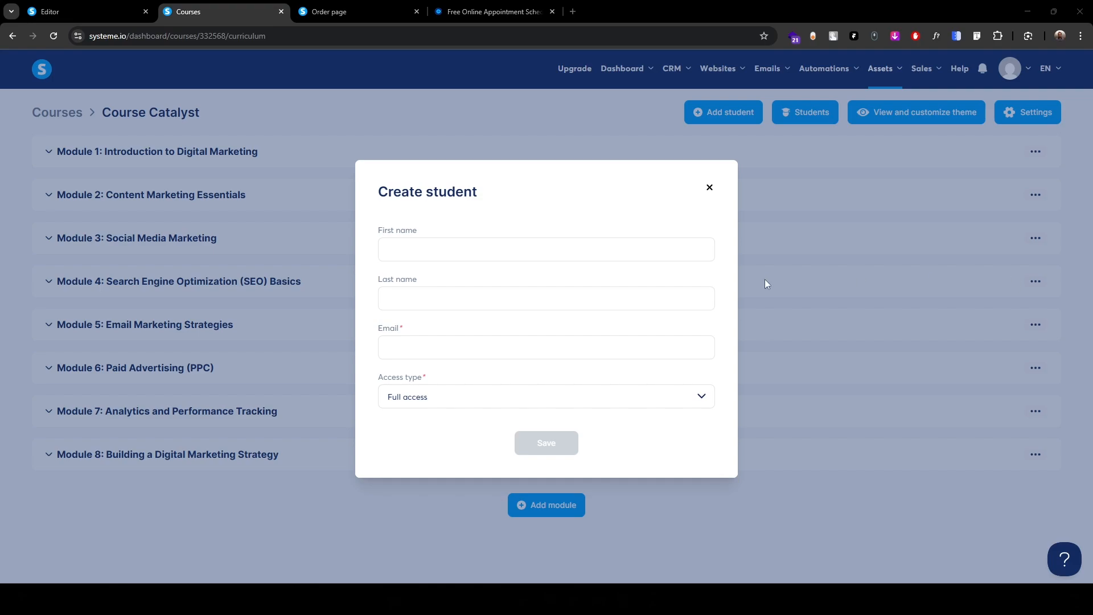
- Look through the landing page's sections again and the template's Buy Me a Coffee shop listing
left_click(342, 12)
scroll(222, 444, "down", 6)
scroll(222, 453, "down", 15)
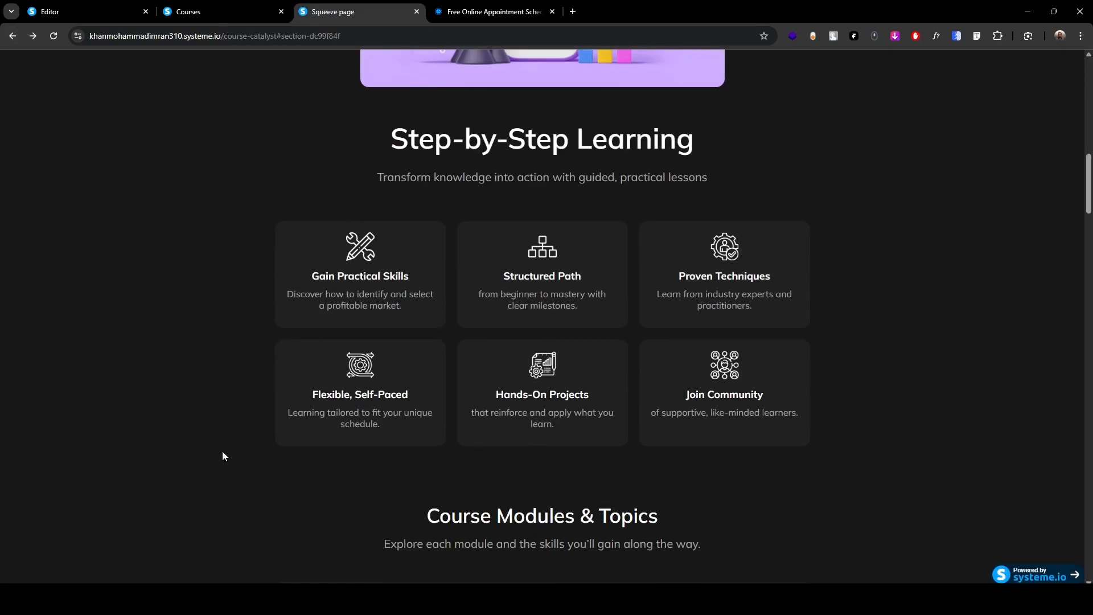
scroll(223, 457, "down", 8)
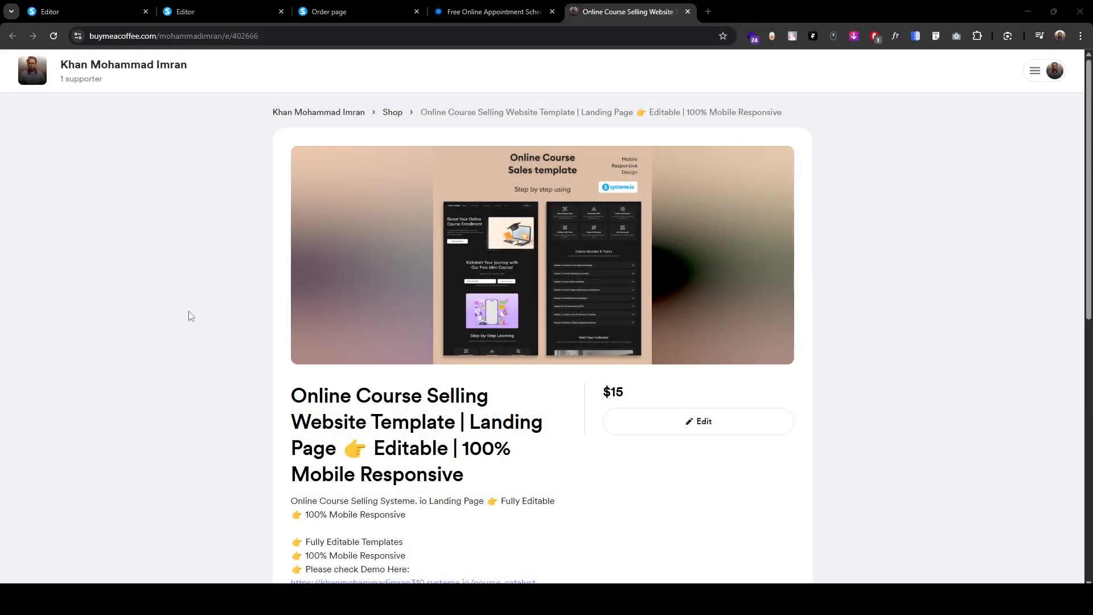
scroll(190, 317, "down", 8)
scroll(190, 318, "up", 5)
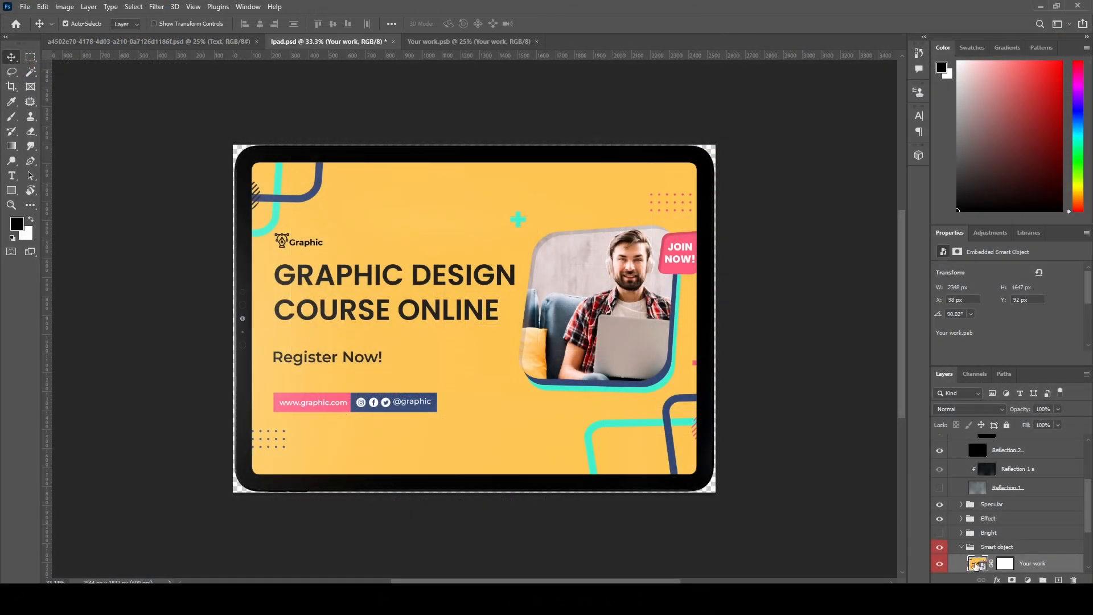
- In Photoshop, open the tablet mockup's "Your work" smart object for viewing and return to Ipad.psd
double_click(976, 565)
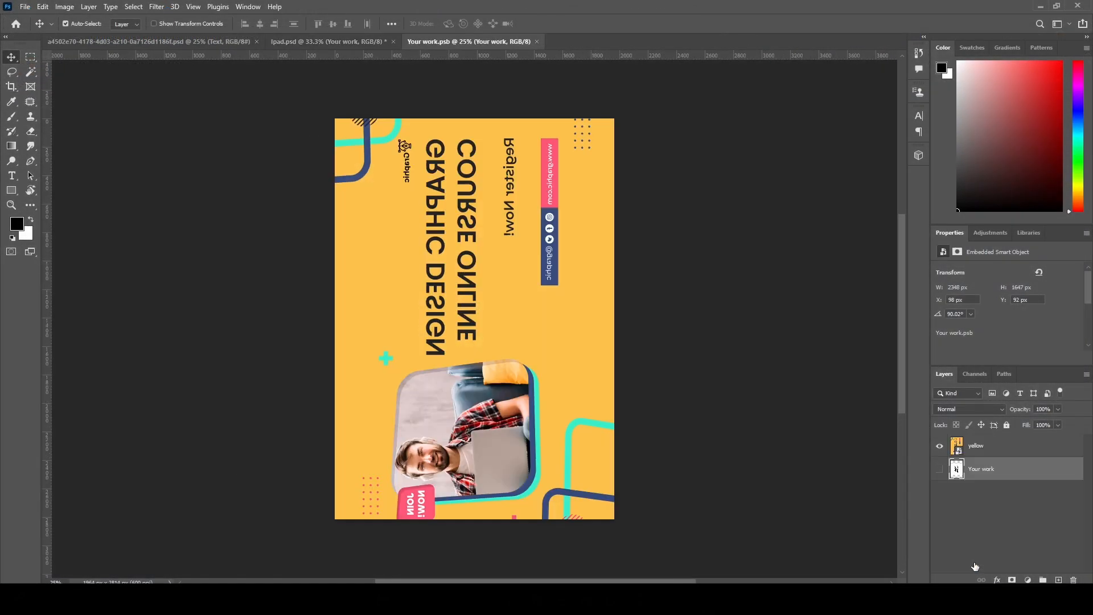
left_click(340, 43)
left_click(778, 372)
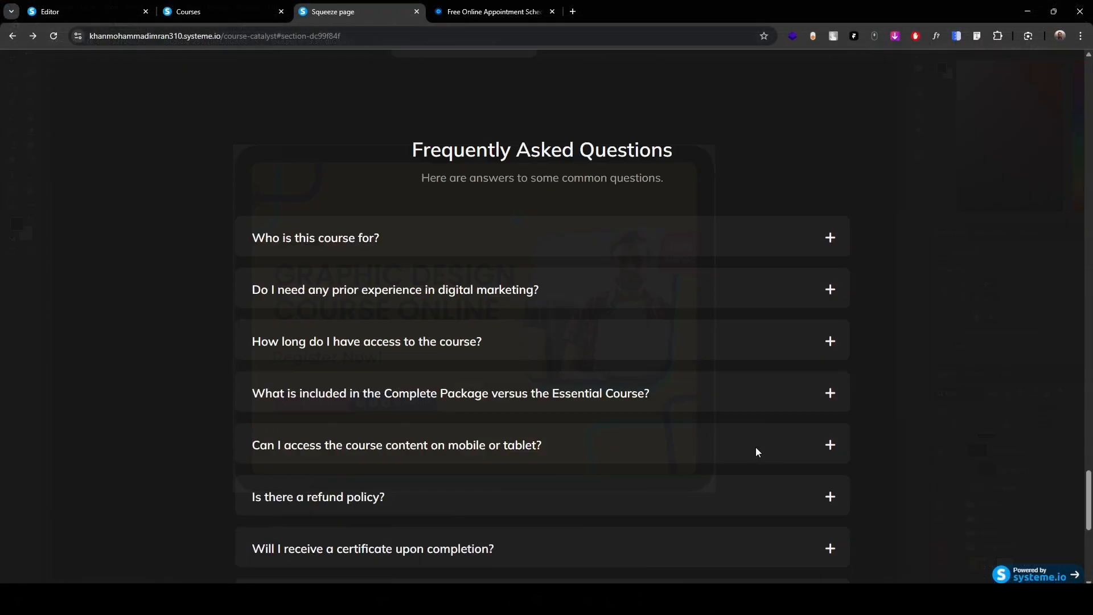
scroll(756, 447, "up", 5)
scroll(757, 446, "up", 15)
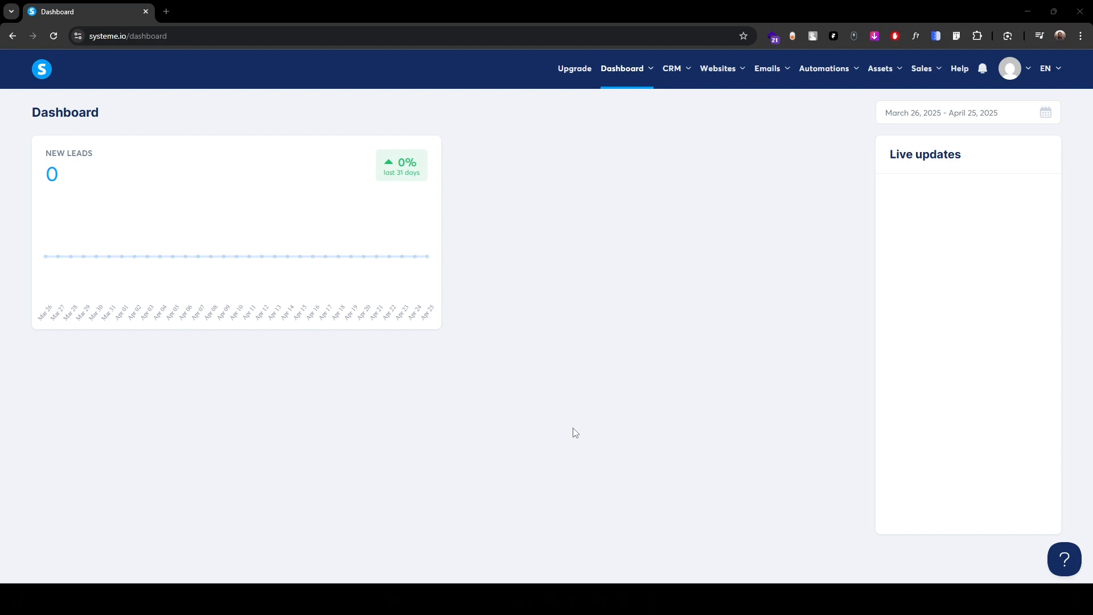
- Start a new sales funnel named "Course catalyst tutorial" with Build an audience as its goal
mouse_move(719, 81)
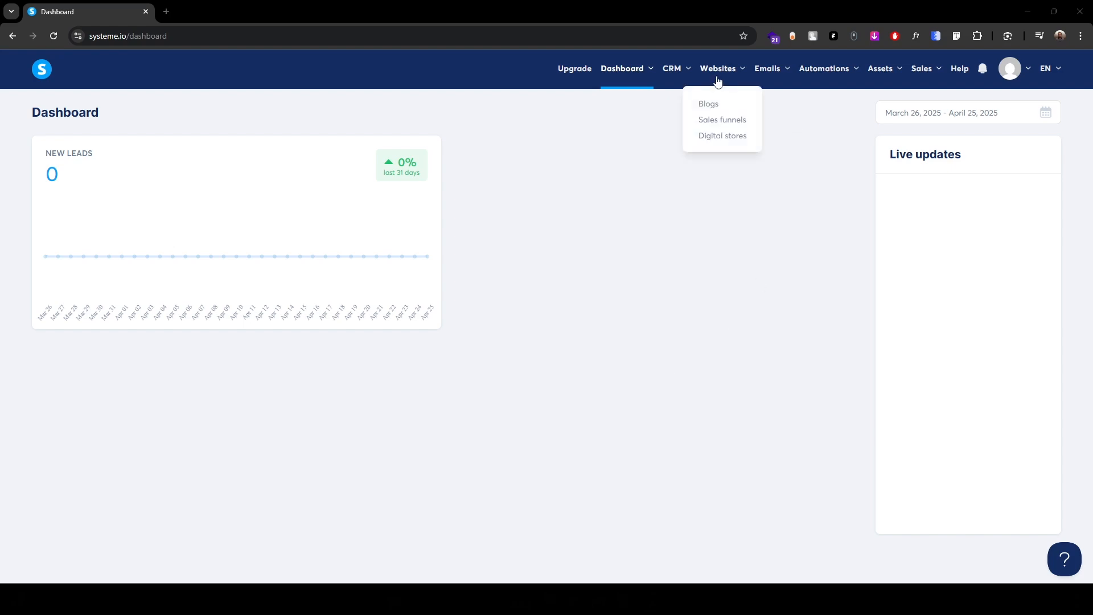
left_click(725, 124)
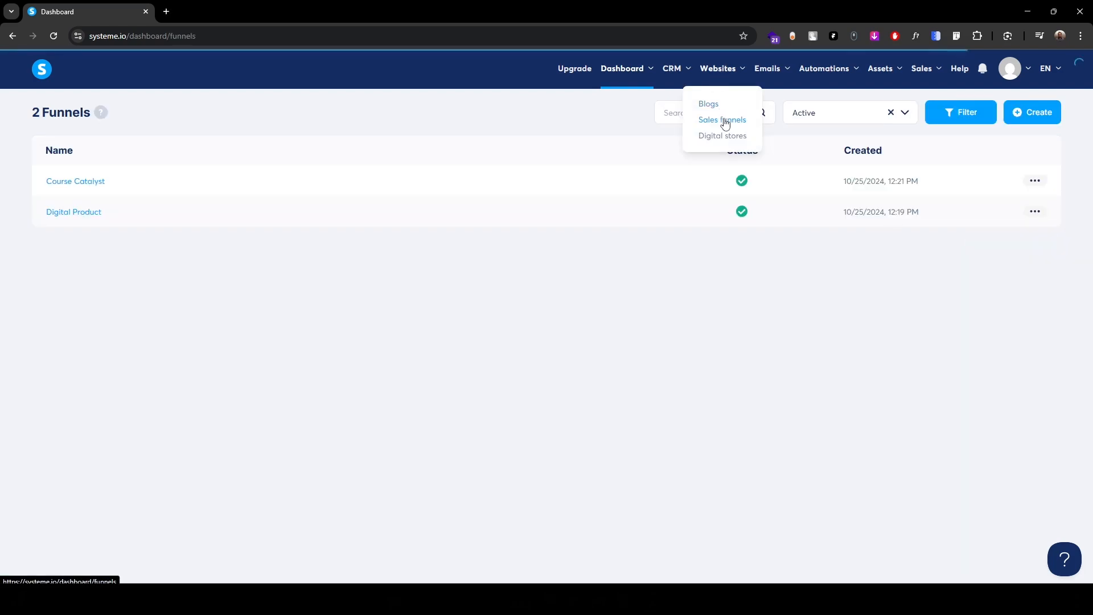
left_click(1026, 124)
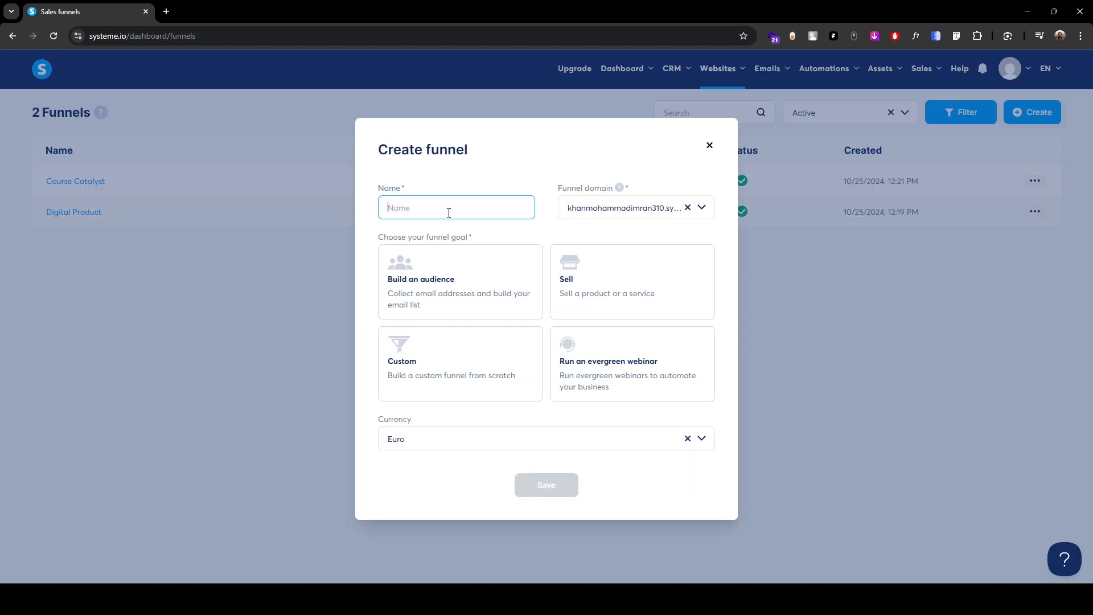
type("Course catalyst tutorial")
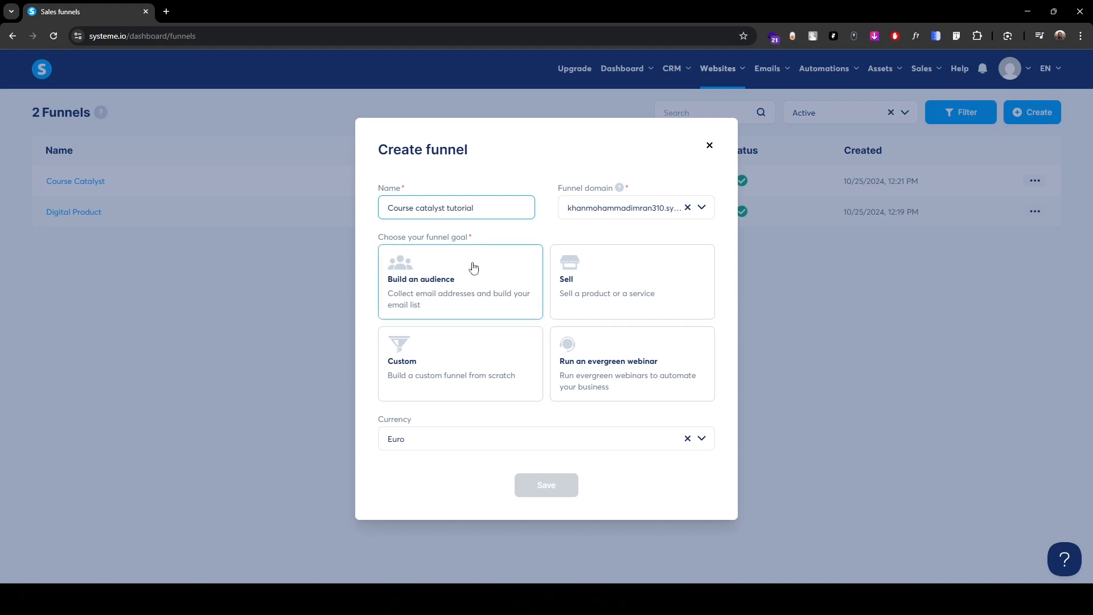
left_click(429, 296)
- Set the new funnel's currency to U.S. Dollar and save the funnel
left_click(422, 441)
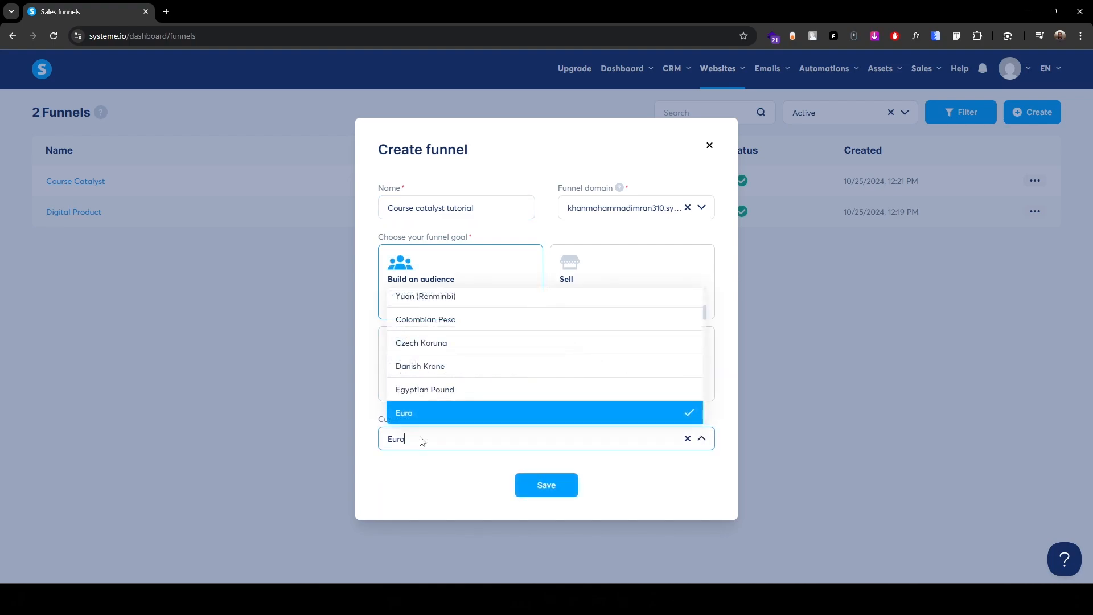
double_click(422, 442)
type("Dolla")
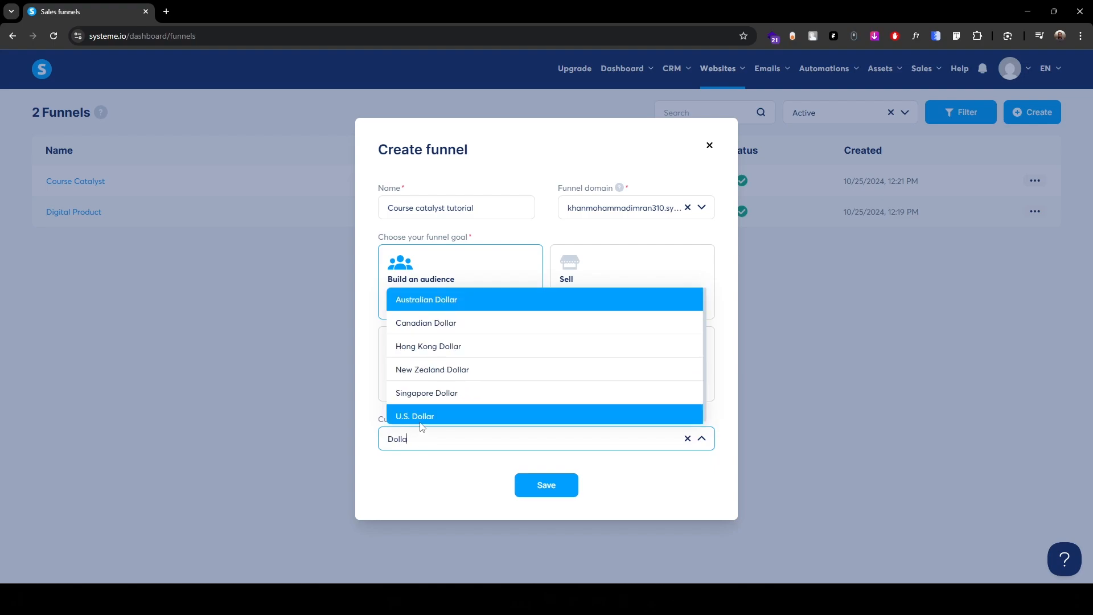
left_click(422, 420)
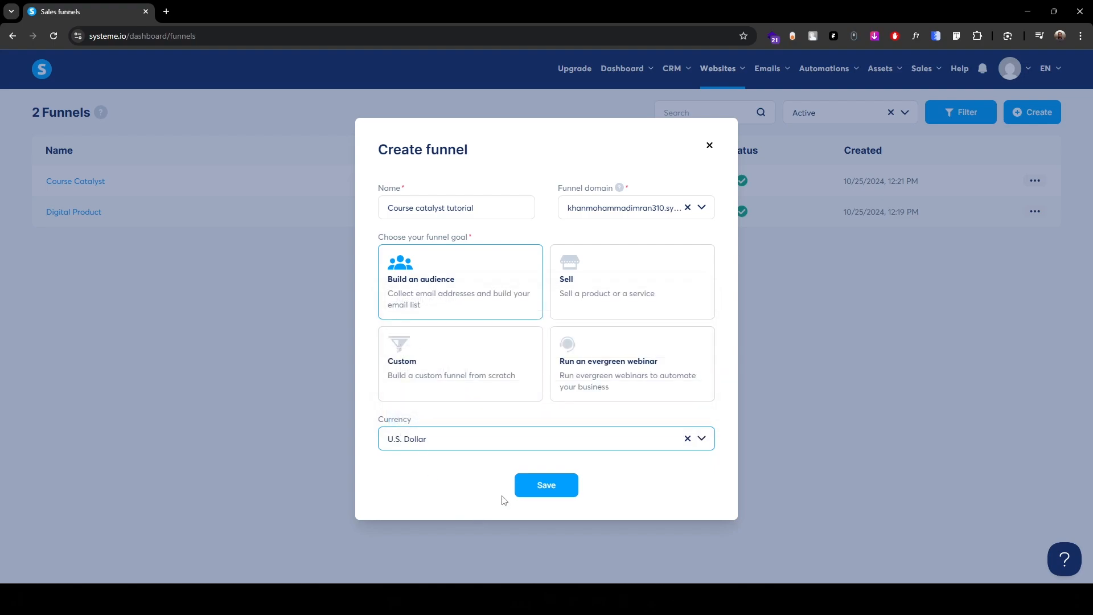
left_click(557, 485)
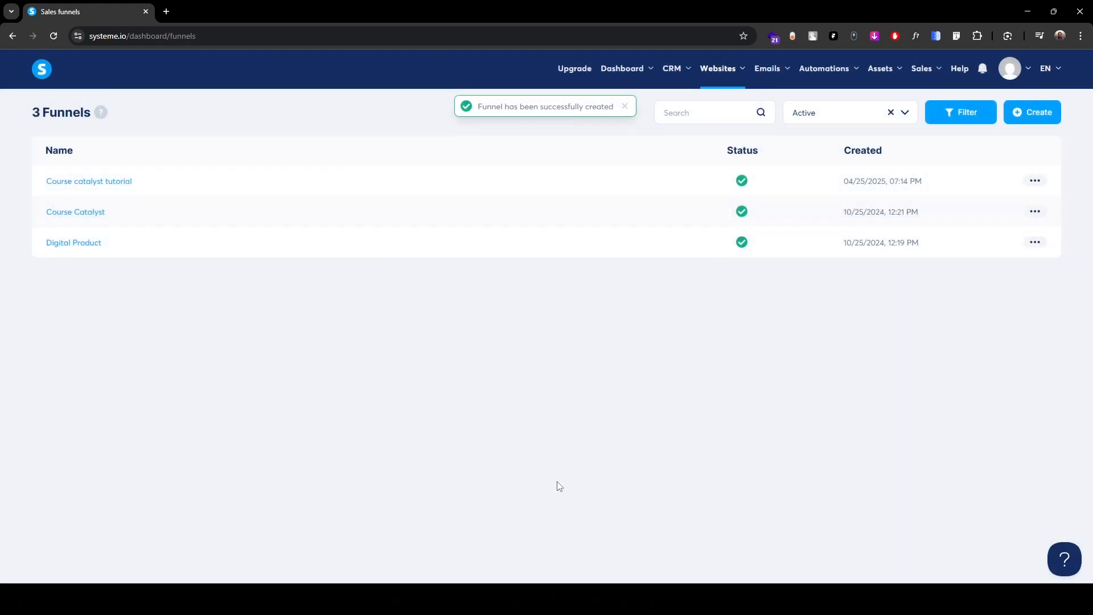
- Open the "Course catalyst tutorial" funnel and select the "Volunteer in your Community" template for its squeeze page
left_click(106, 182)
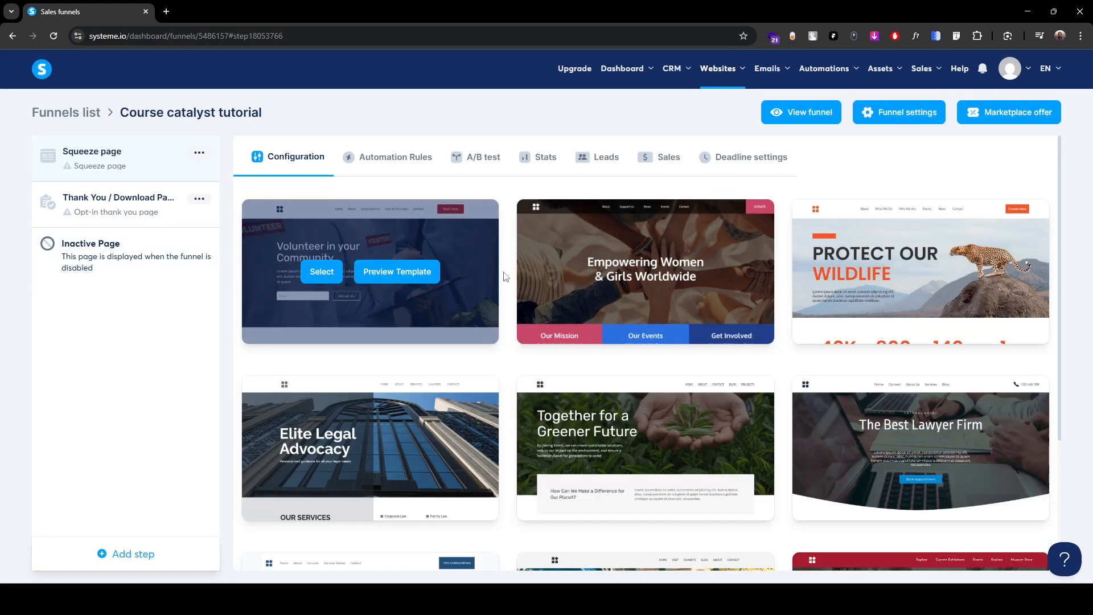
scroll(477, 422, "down", 3)
scroll(477, 423, "up", 3)
left_click(328, 274)
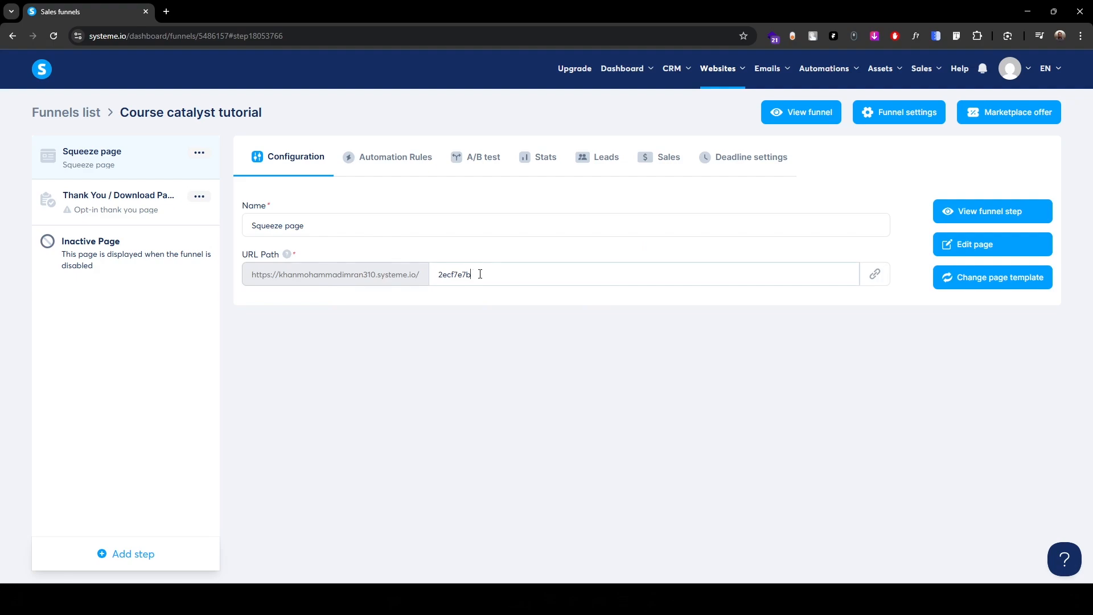
- Set the squeeze page's URL path to course-catalyst-tutorial
double_click(480, 274)
type("course-catalyst-tutorui")
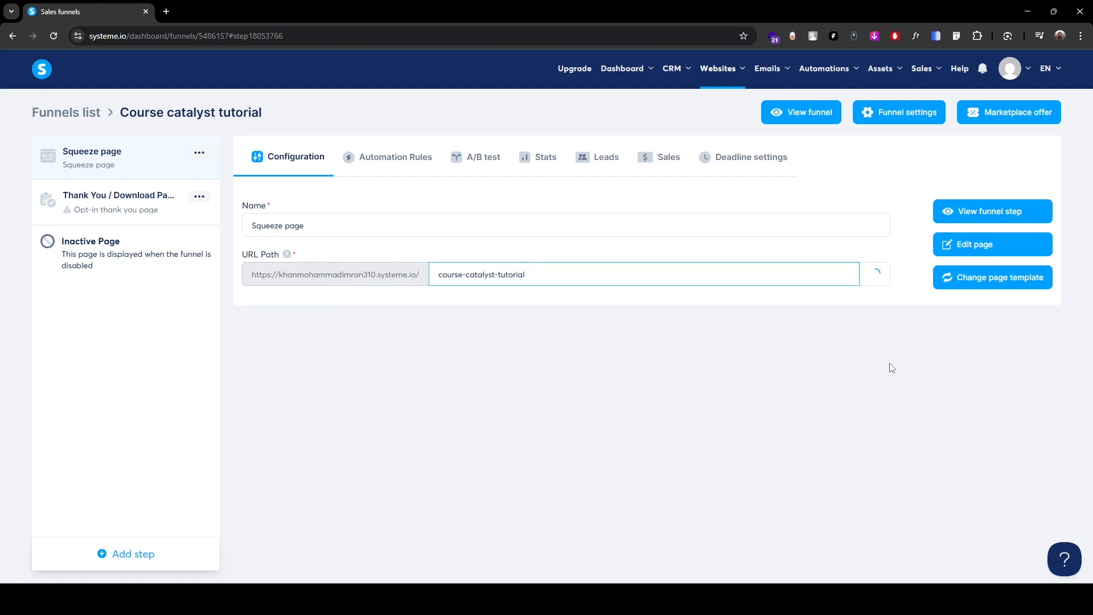
- Open the squeeze page for editing and delete its header section with the logo and navigation menu
left_click(961, 245)
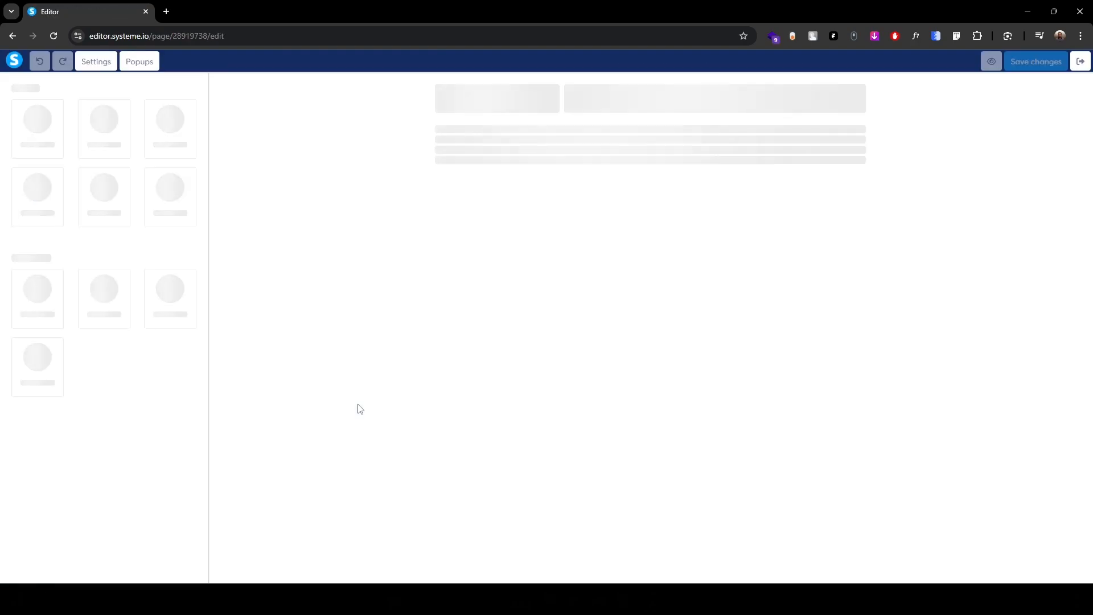
scroll(327, 450, "down", 6)
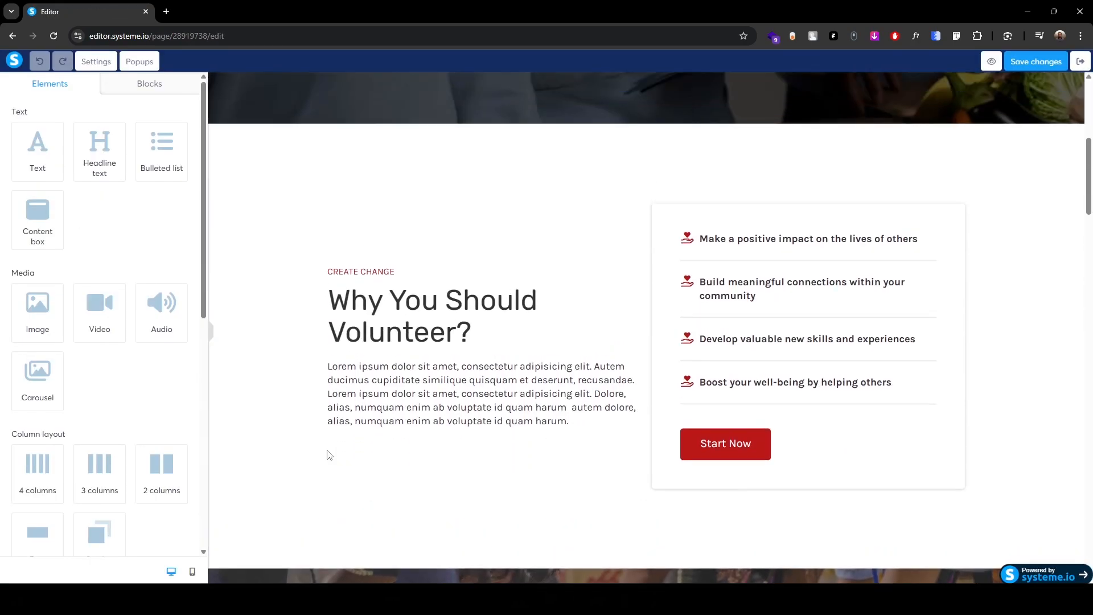
scroll(328, 453, "up", 6)
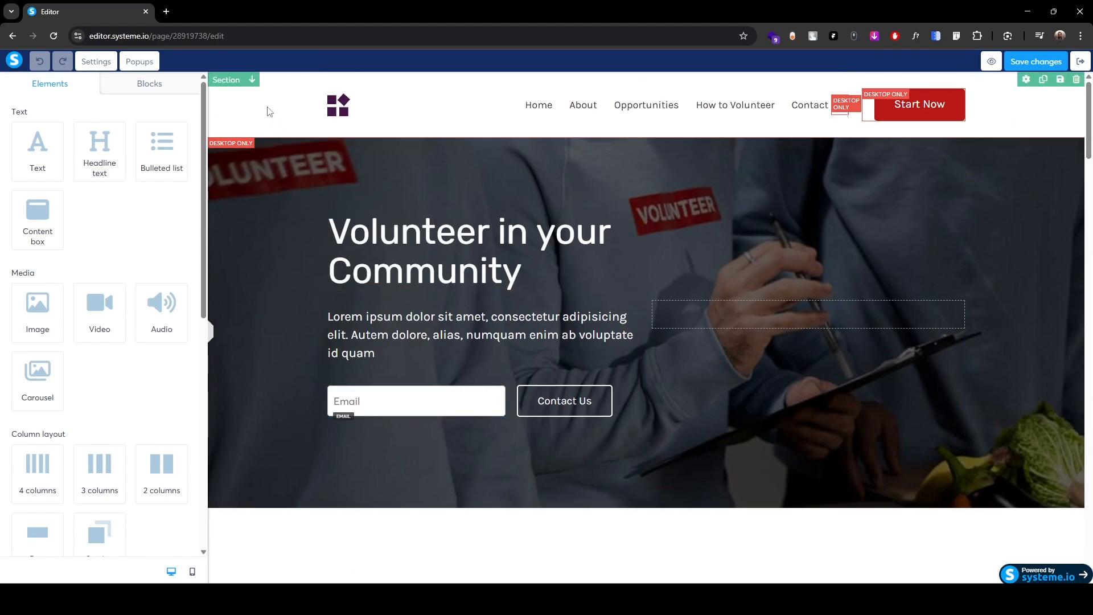
left_click(226, 81)
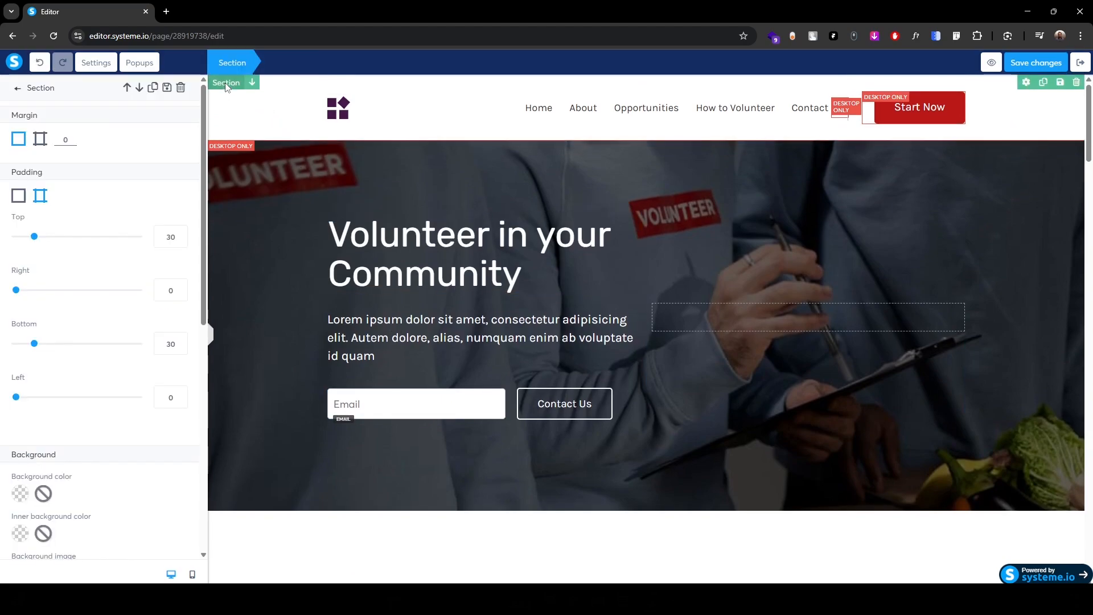
left_click(181, 89)
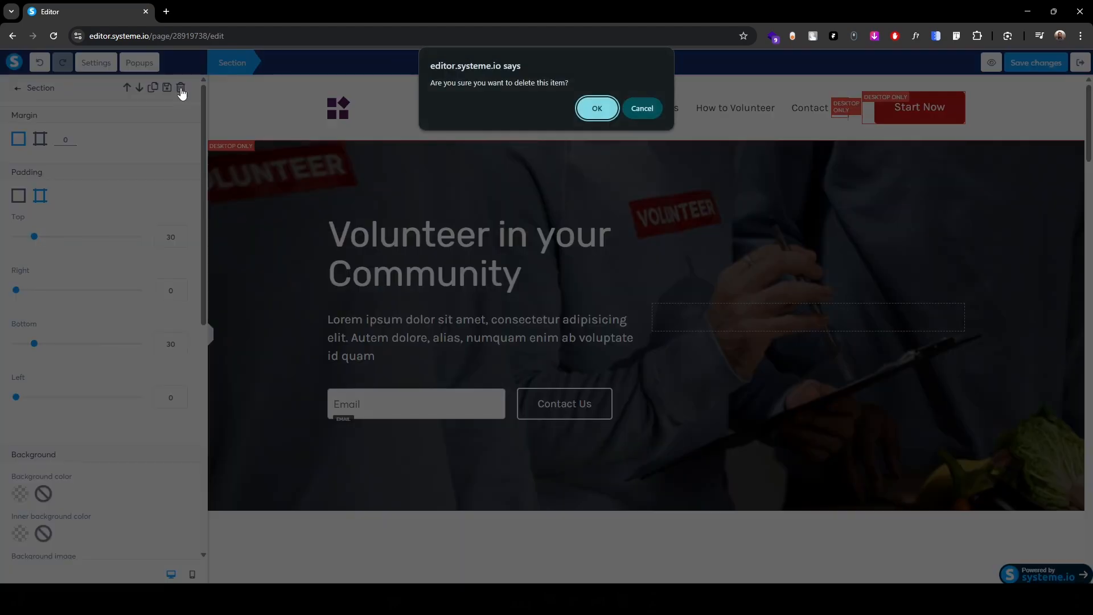
left_click(597, 109)
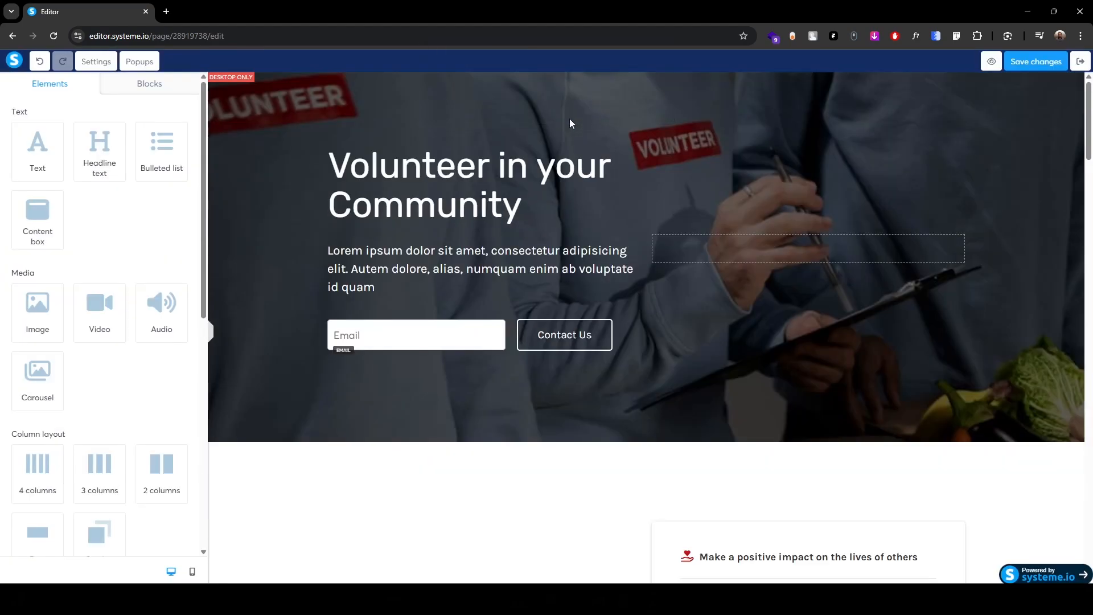
- Delete the volunteer hero section, the "Why You Should Volunteer?" section and the one below it
left_click(301, 111)
left_click(181, 89)
left_click(597, 109)
left_click(242, 86)
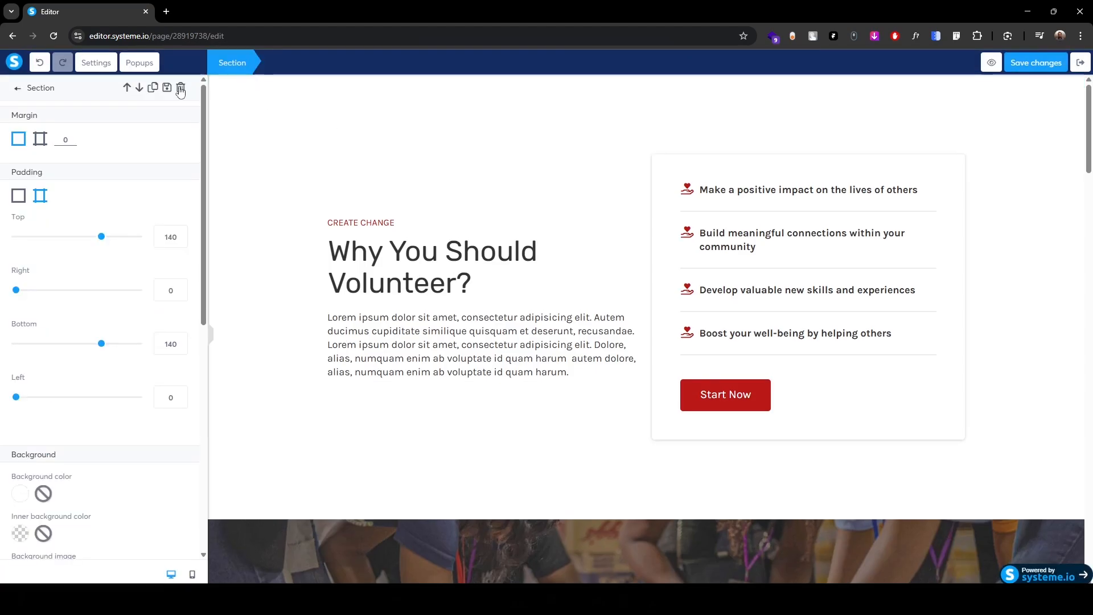
left_click(180, 89)
left_click(597, 108)
left_click(237, 86)
left_click(180, 89)
left_click(596, 108)
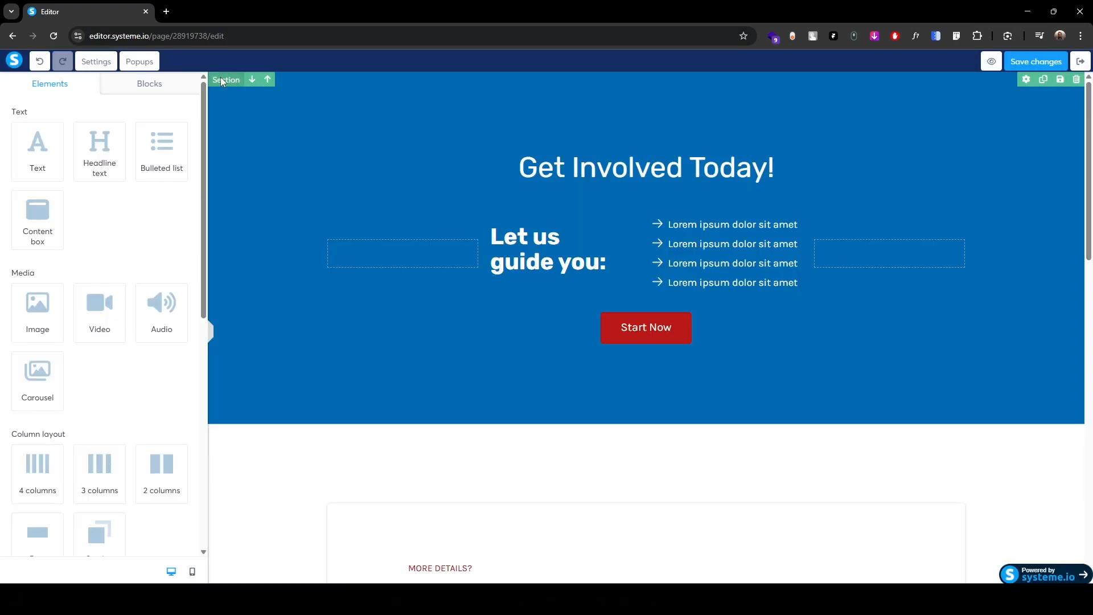
- Delete the remaining template sections, from "Get Involved Today!" down to the dark footer, to empty the page
left_click(239, 85)
left_click(180, 89)
left_click(597, 108)
left_click(238, 85)
left_click(181, 89)
left_click(597, 108)
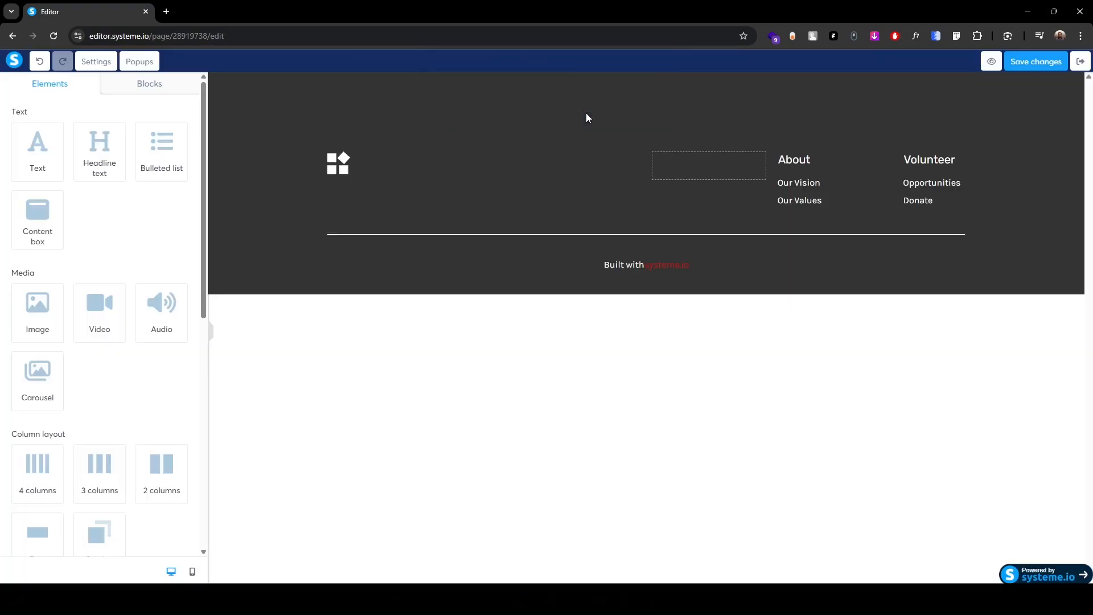
left_click(216, 88)
left_click(180, 89)
left_click(597, 108)
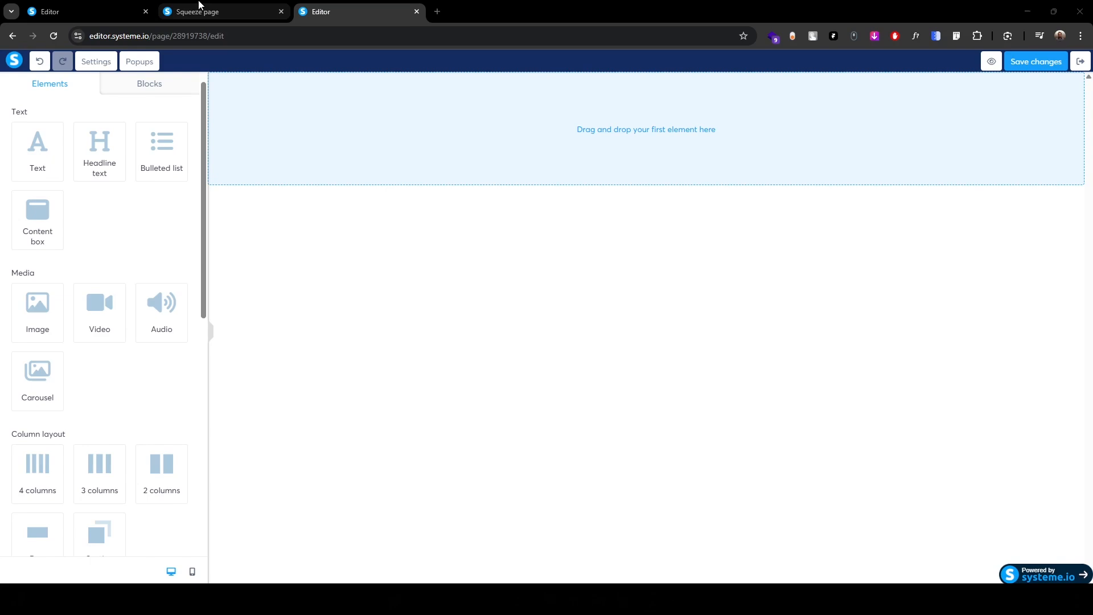
- Using the finished Course Catalyst page as reference, add a section with a three-column row to the empty page
left_click(201, 8)
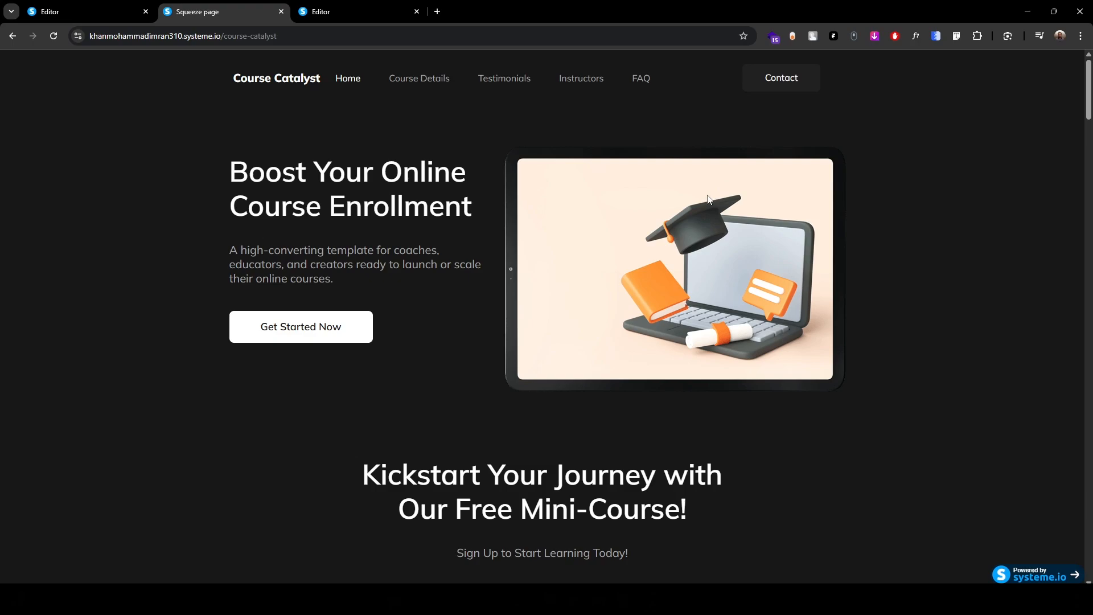
left_click(367, 4)
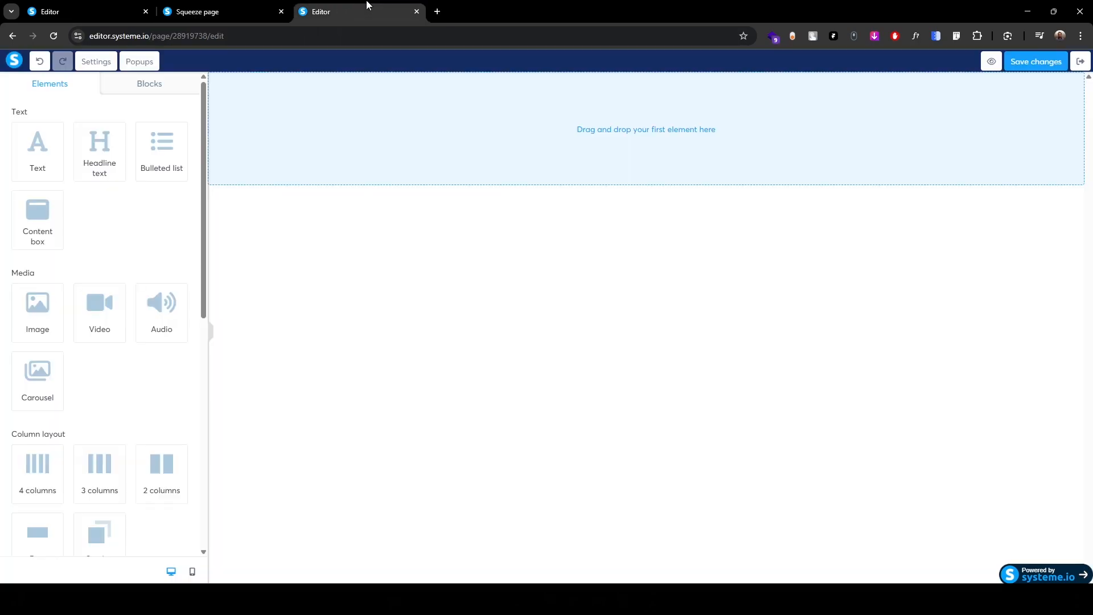
scroll(49, 490, "down", 3)
scroll(99, 434, "up", 2)
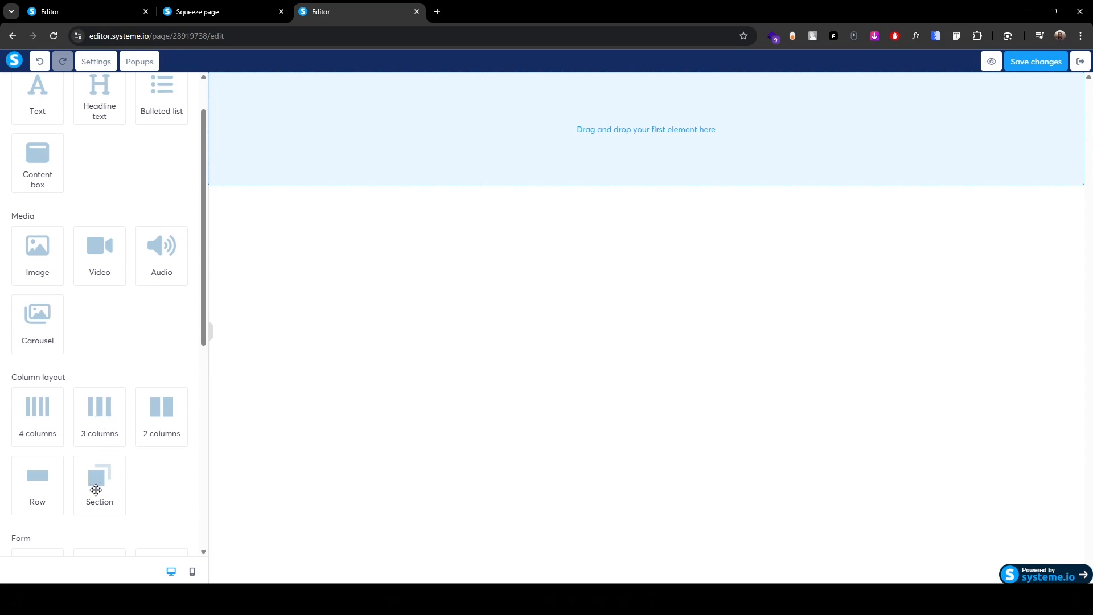
scroll(96, 483, "up", 1)
left_click_drag(97, 533, 613, 139)
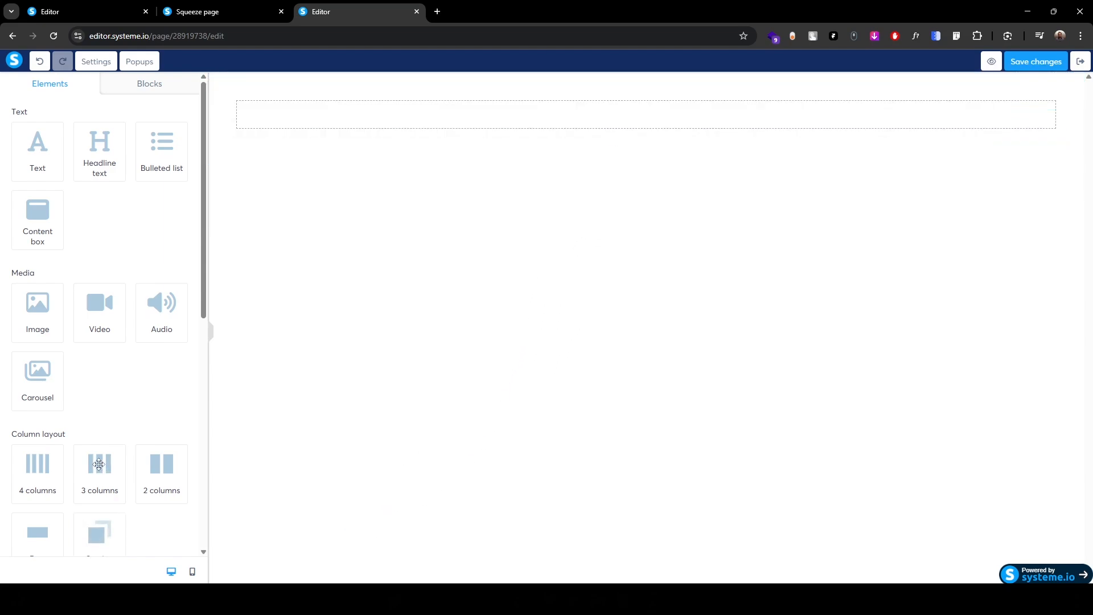
left_click_drag(99, 464, 615, 113)
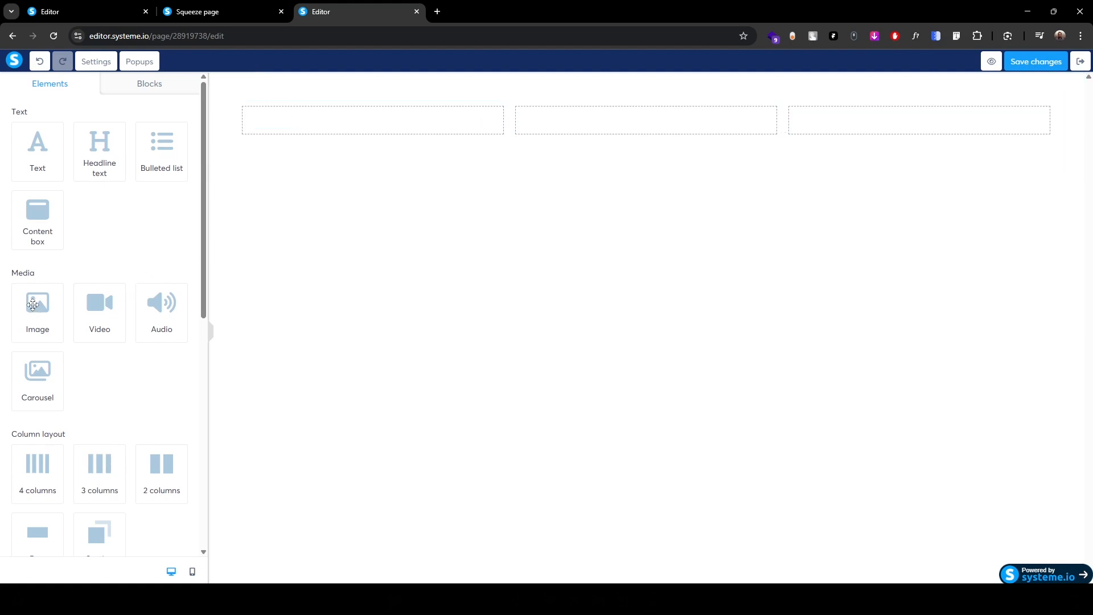
- Fill the three header columns with an image in the first, a menu in the second and a button in the third
left_click_drag(33, 305, 332, 127)
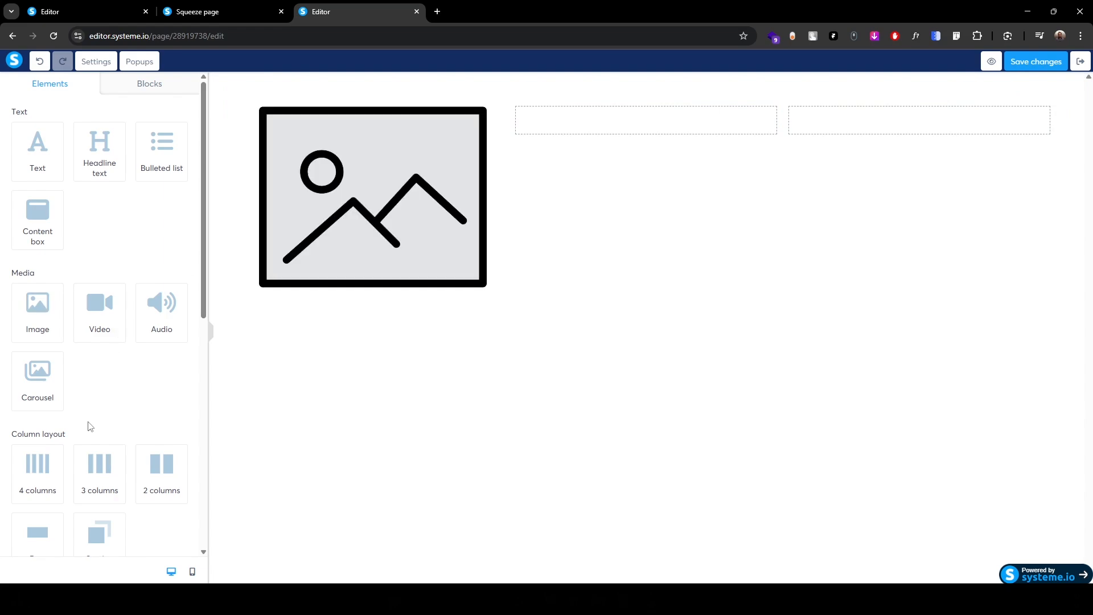
scroll(90, 426, "down", 8)
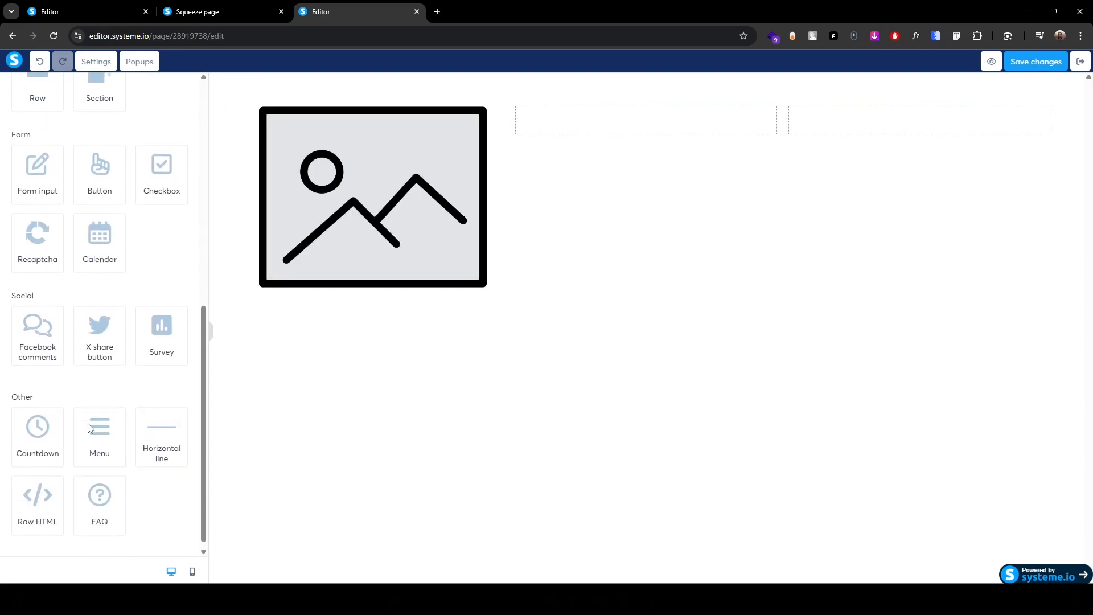
left_click_drag(99, 420, 610, 125)
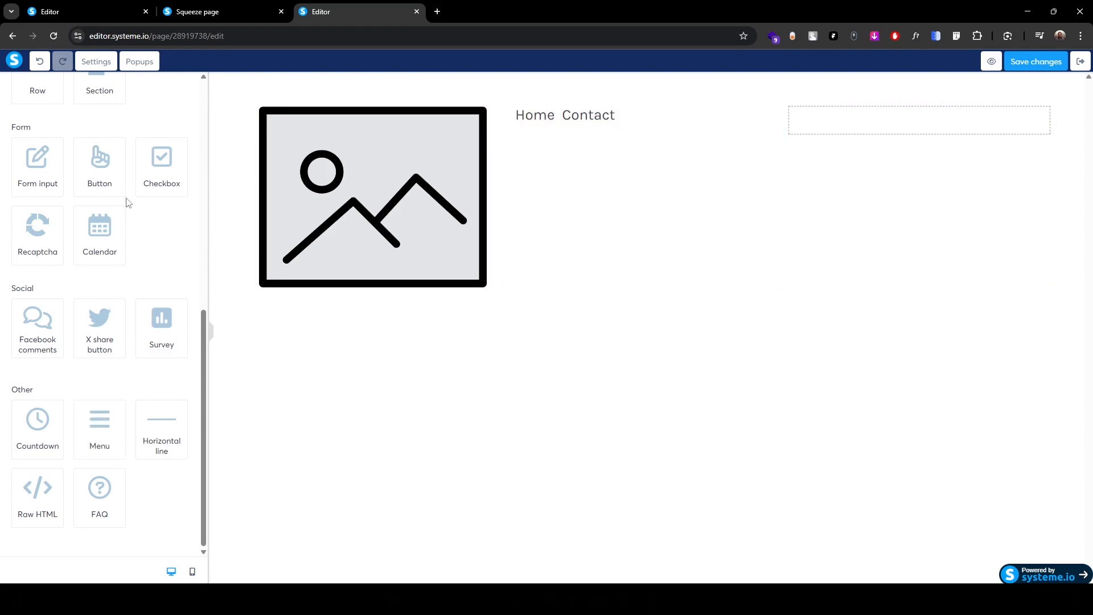
left_click_drag(98, 161, 879, 121)
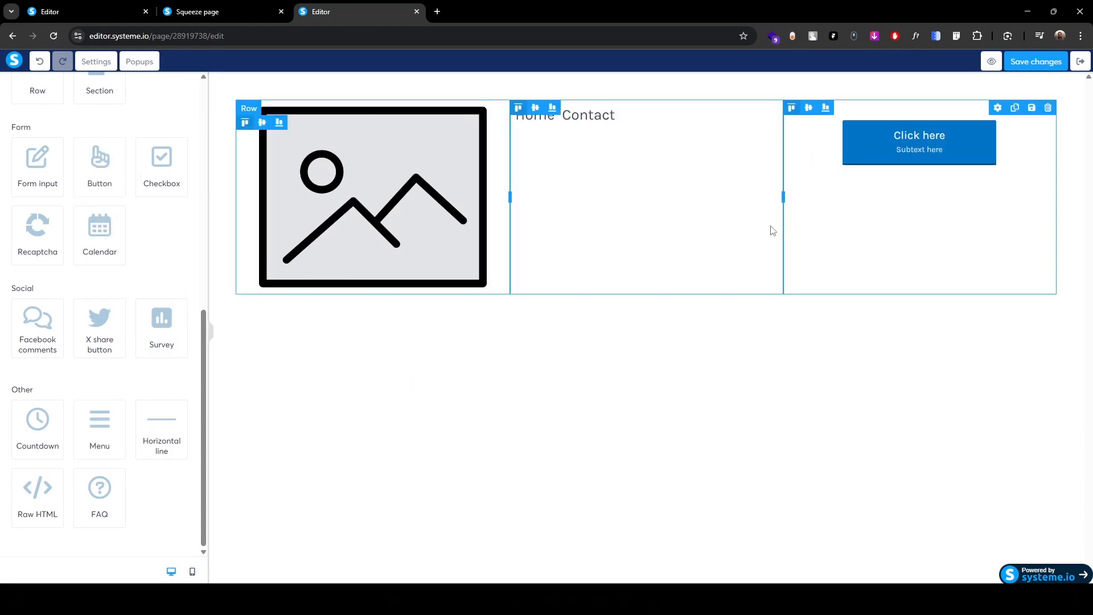
- Upload 1.Logo.png from the Course Catalyst folder in Downloads and insert it as the header image
left_click(378, 204)
left_click(176, 135)
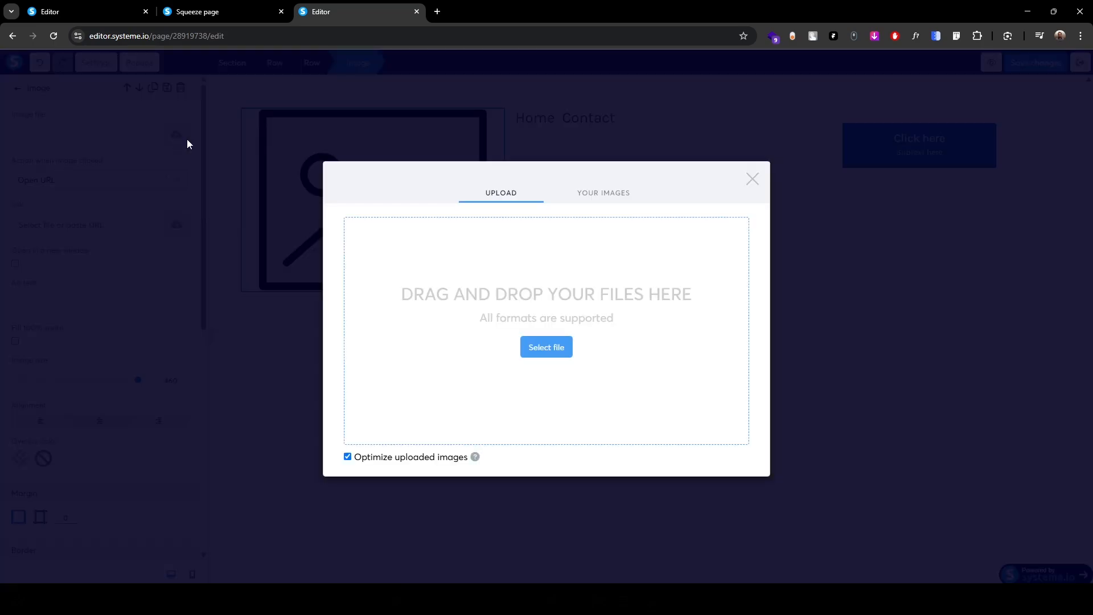
left_click(549, 349)
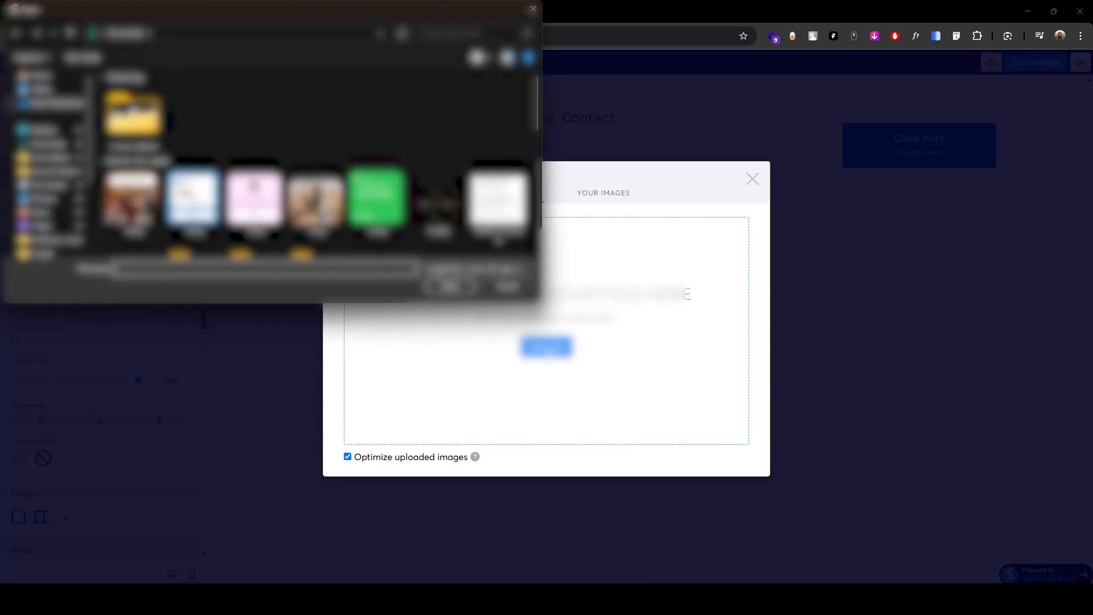
double_click(123, 118)
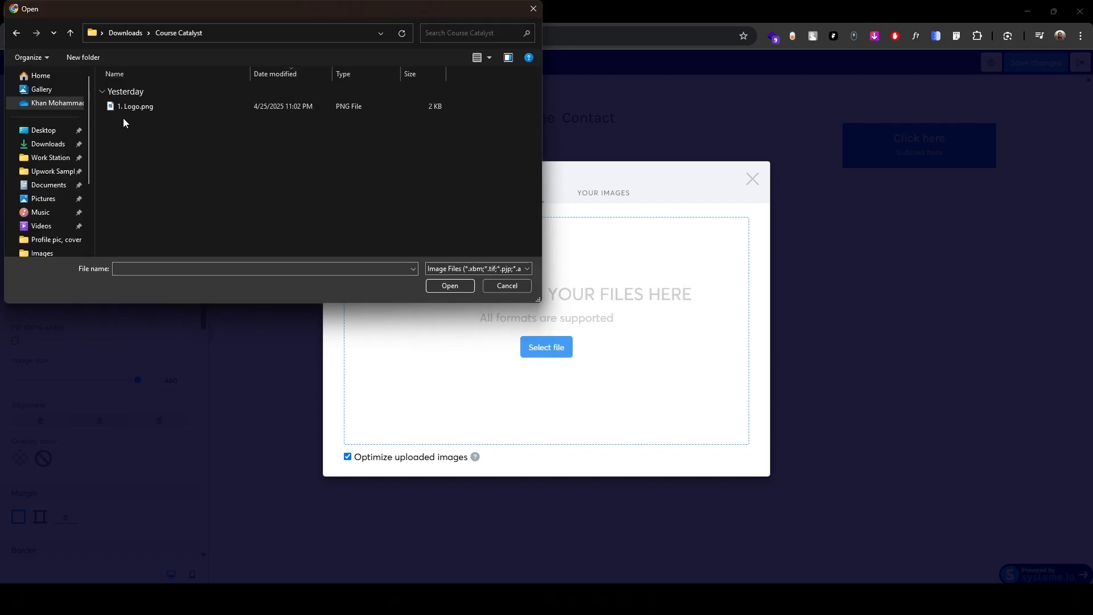
left_click(121, 109)
left_click(442, 286)
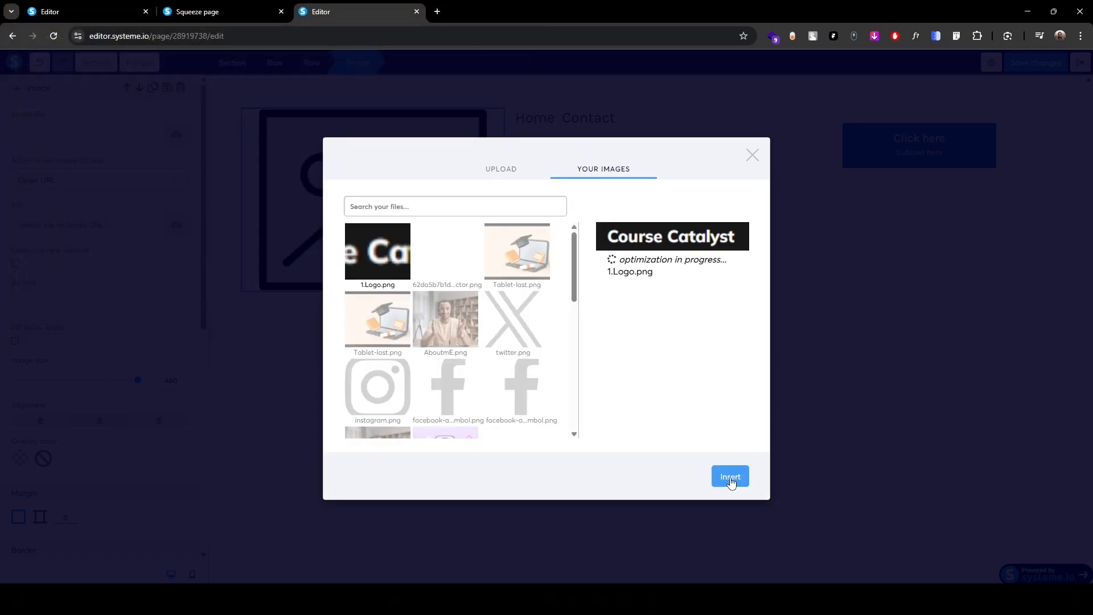
left_click(731, 478)
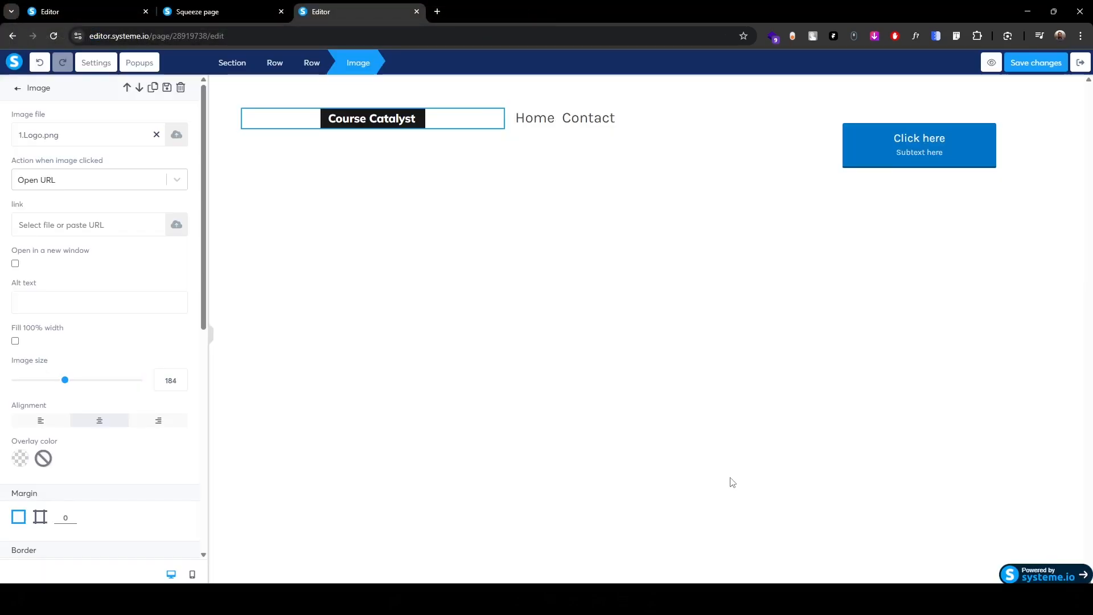
- Add three more items to the header menu
left_click(524, 120)
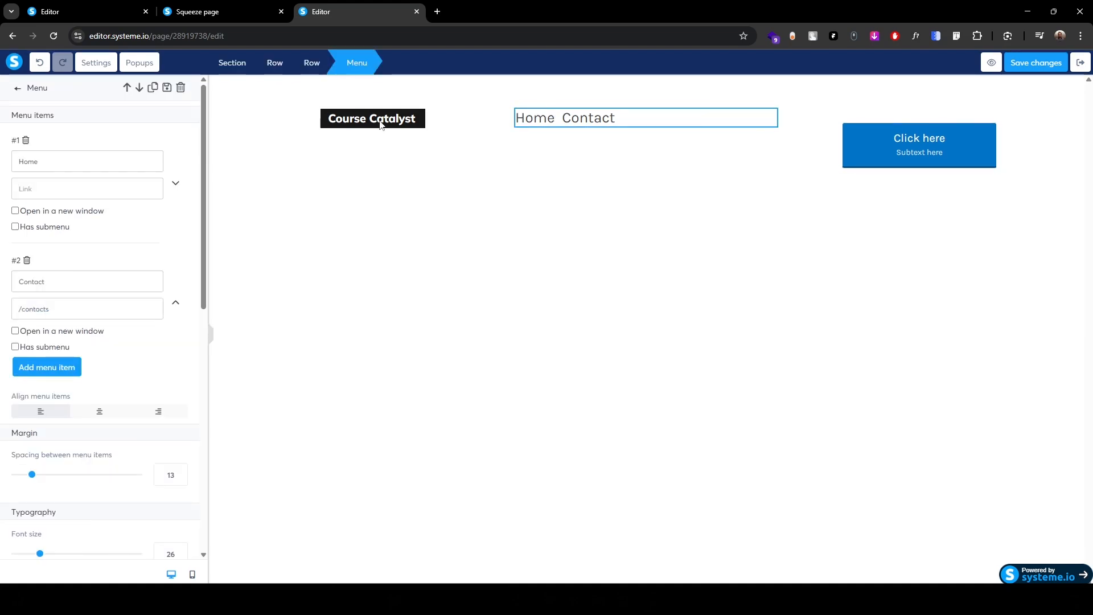
left_click(29, 370)
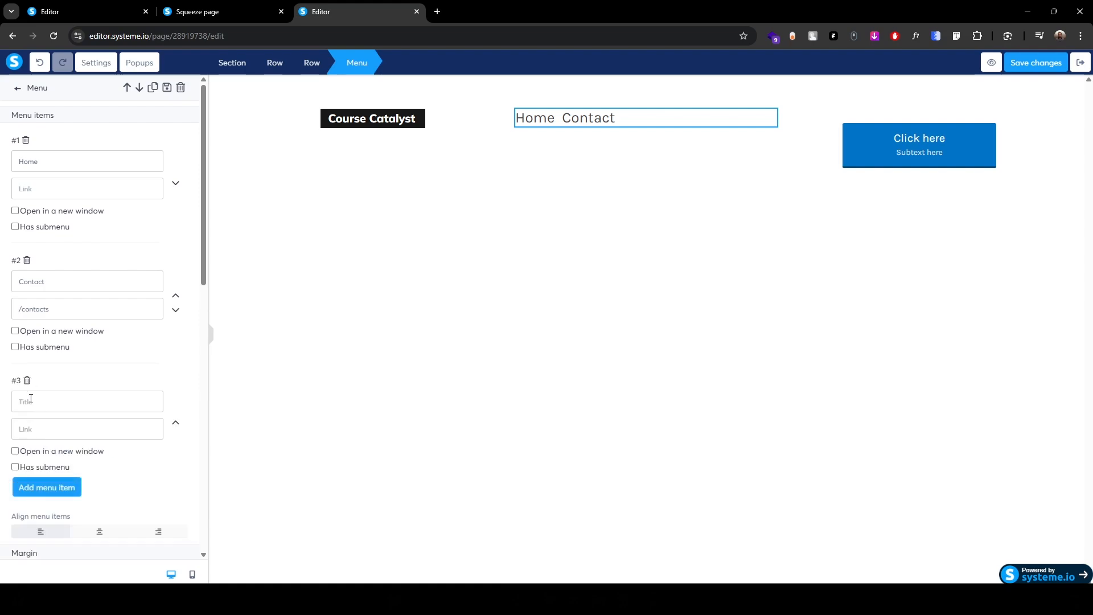
left_click(46, 488)
scroll(44, 490, "down", 2)
left_click(43, 493)
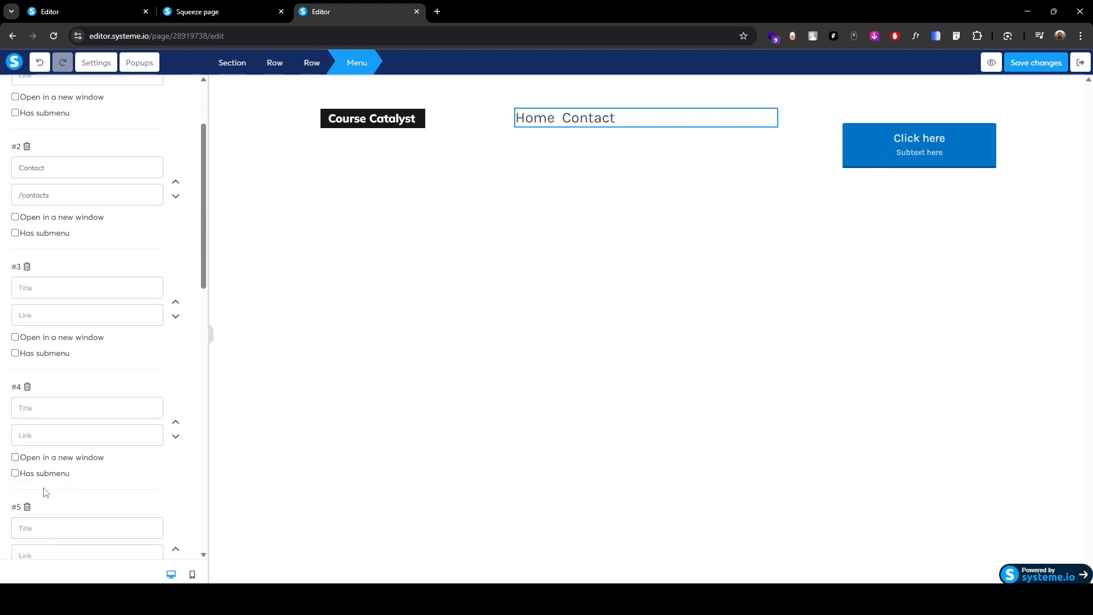
- Title the second menu item Course Details and the third Testimonials
scroll(52, 496, "up", 2)
left_click_drag(54, 282, 2, 298)
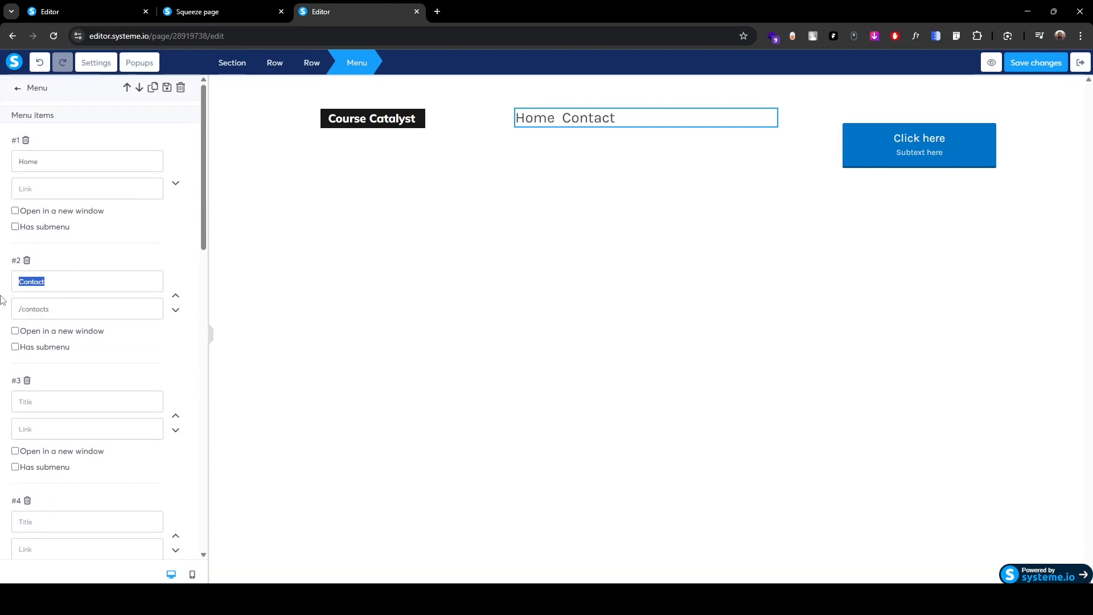
type("Course Details")
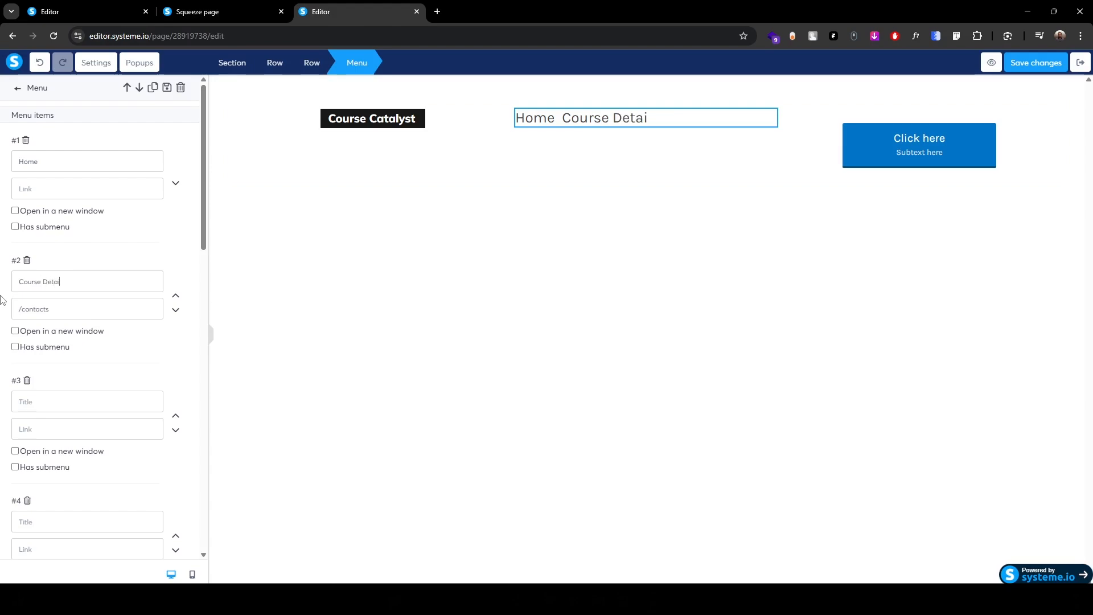
left_click(62, 407)
type("Testimonials")
- Title the fourth menu item Instructor and the fifth FAQ
scroll(74, 428, "down", 2)
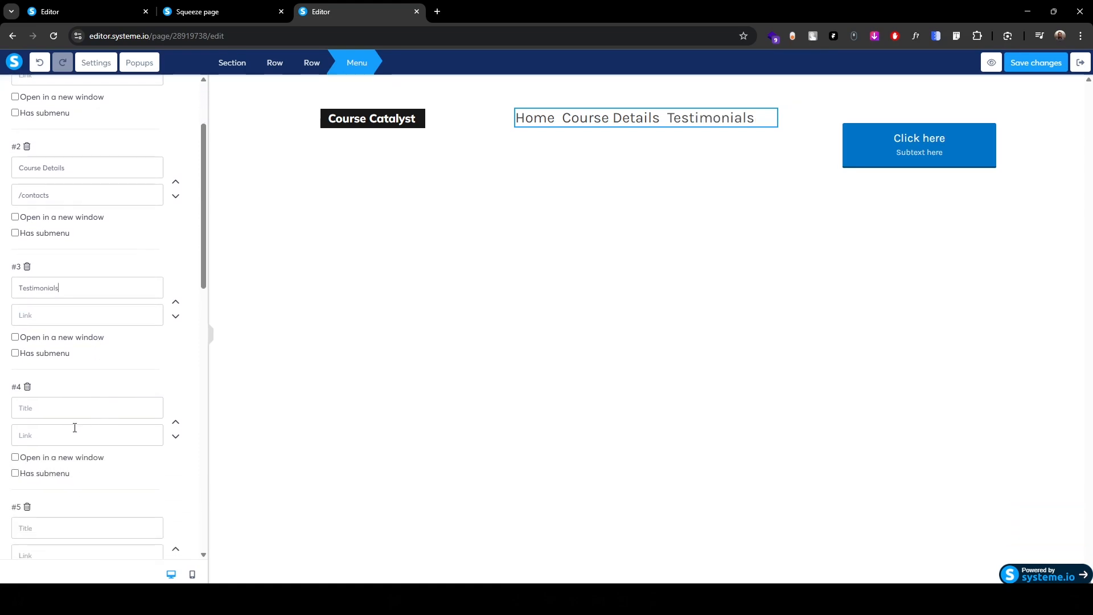
type("INs")
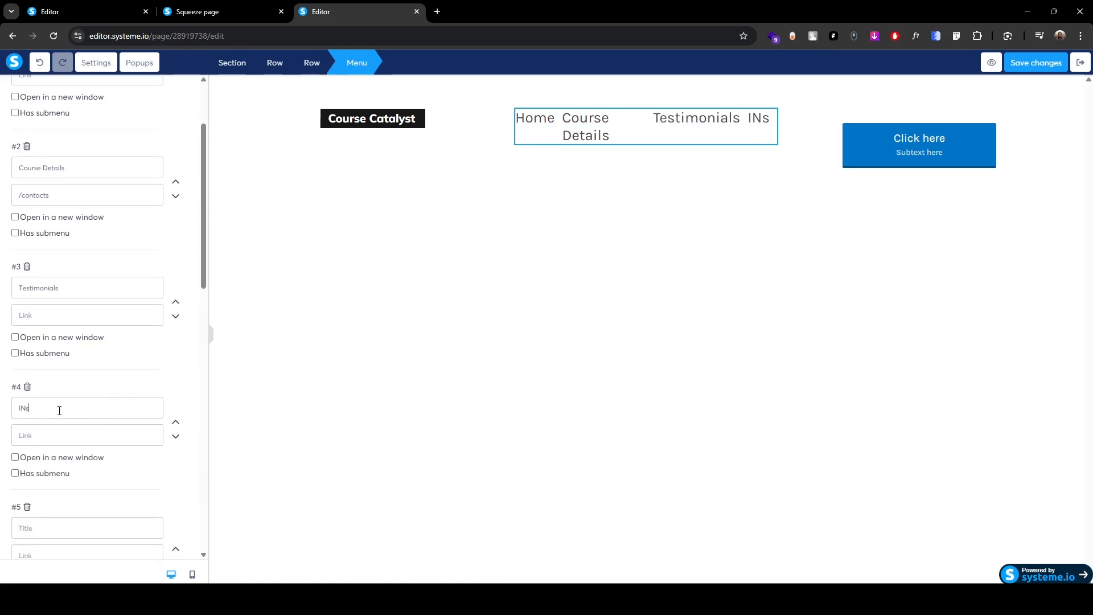
key("BackSpace")
key("BackSpace")
type("nstructor")
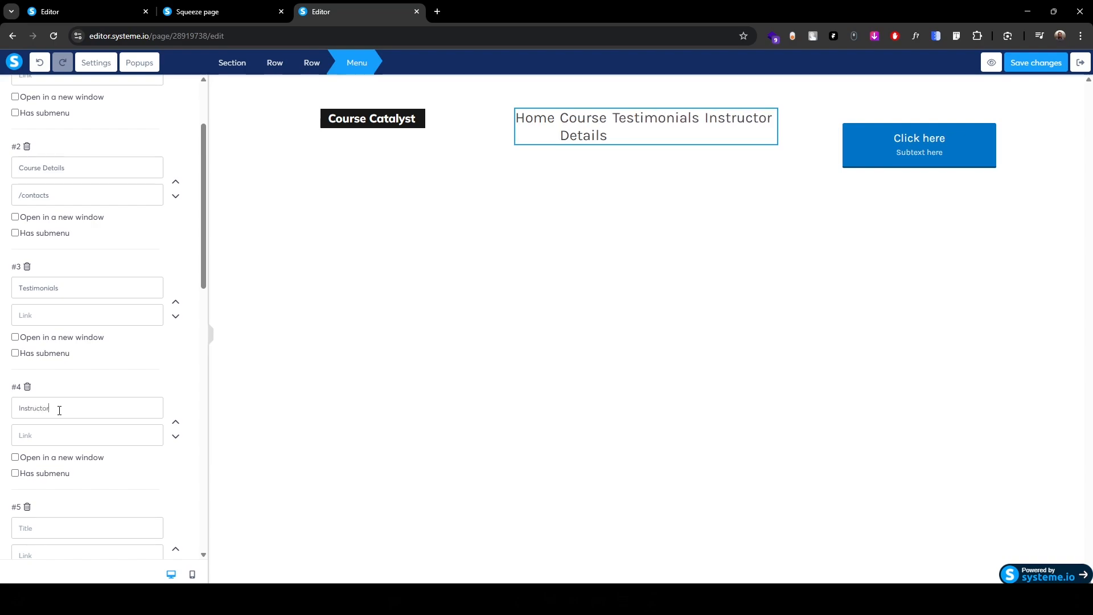
scroll(59, 410, "down", 3)
left_click(37, 362)
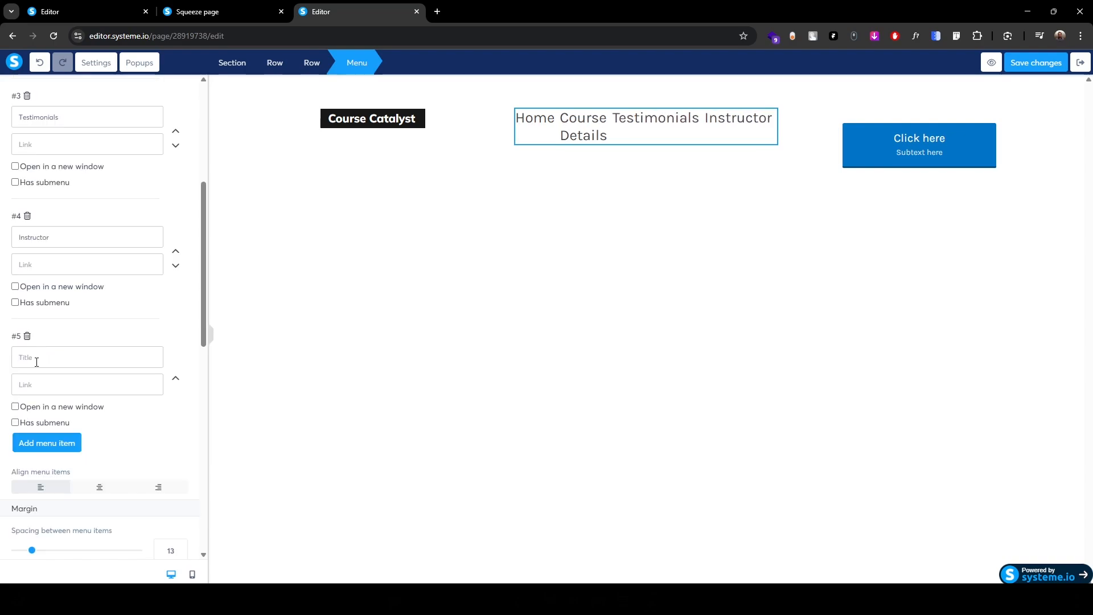
type("FAQ")
- Center the header menu items and set their font to the Google font Mulish
scroll(8, 387, "down", 2)
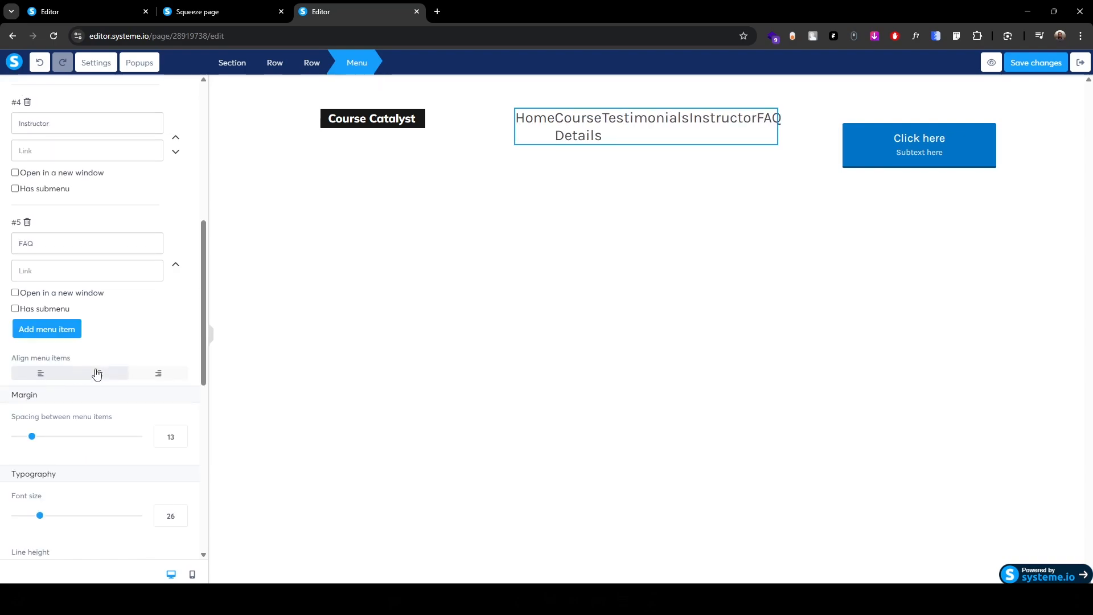
scroll(98, 374, "down", 1)
scroll(95, 296, "down", 5)
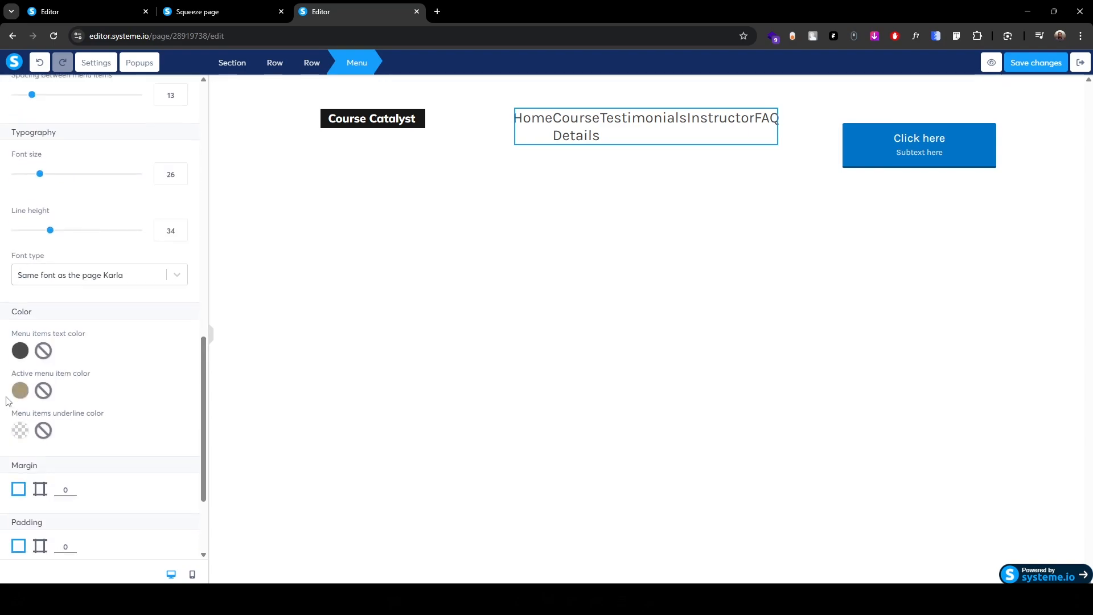
left_click(89, 278)
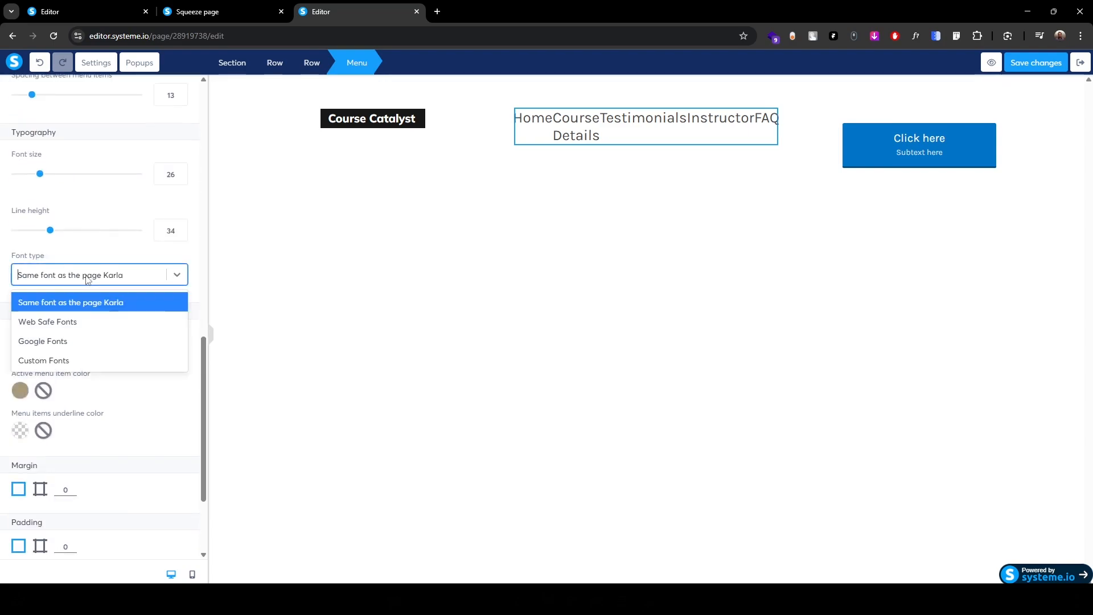
left_click(55, 341)
left_click(53, 308)
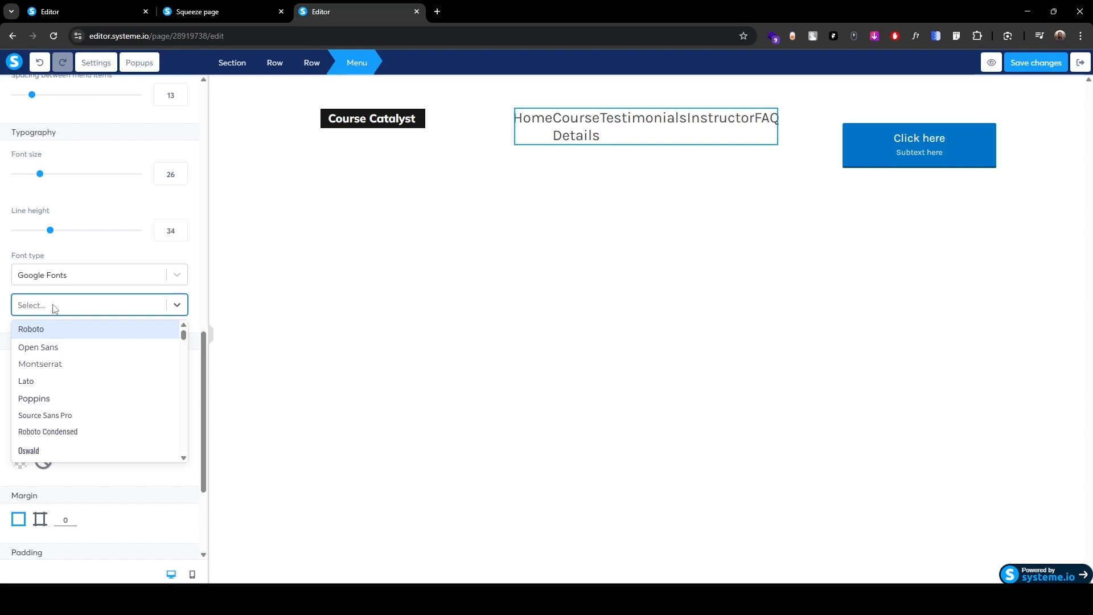
type("muli")
key("Return")
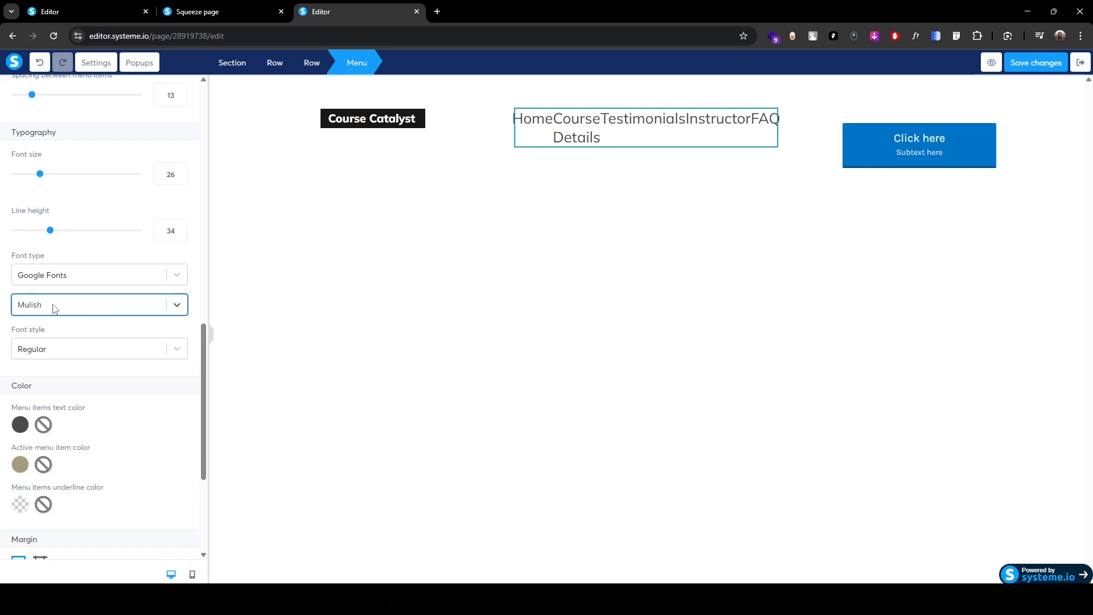
- Set the header menu's font size to 21
left_click(166, 174)
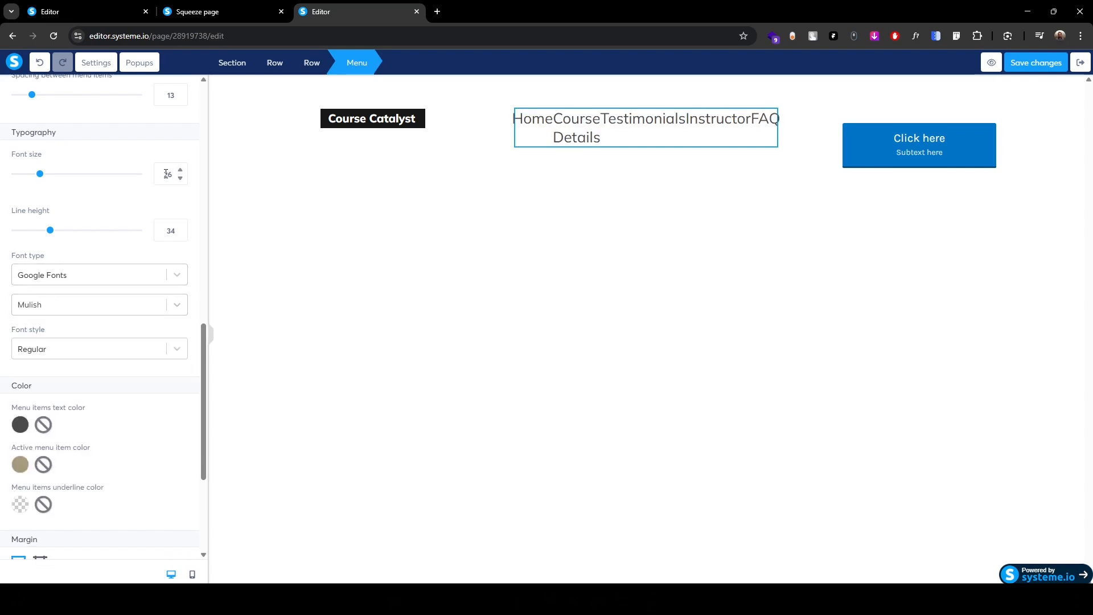
double_click(165, 173)
type("21")
- Narrow the logo column and widen the menu column so all menu items fit on one line
left_click(408, 131)
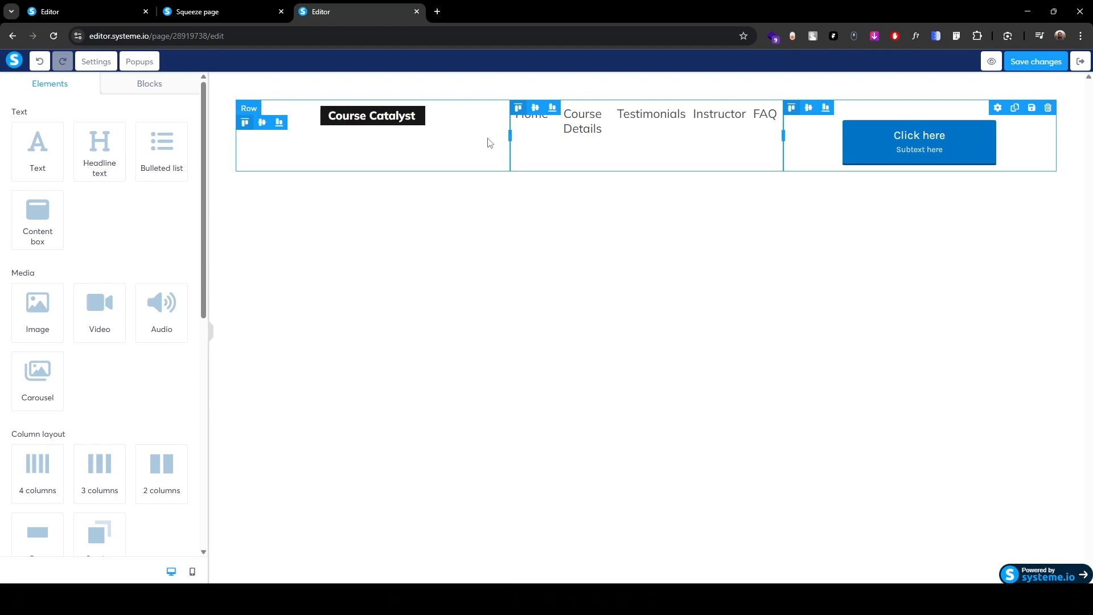
left_click_drag(481, 144, 475, 145)
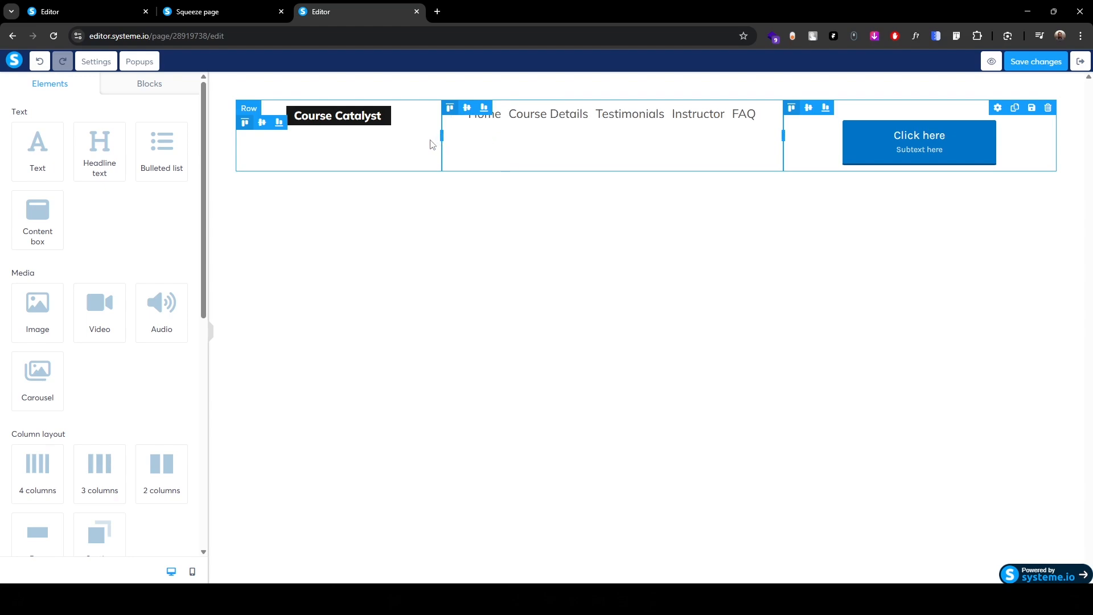
left_click_drag(421, 145, 402, 144)
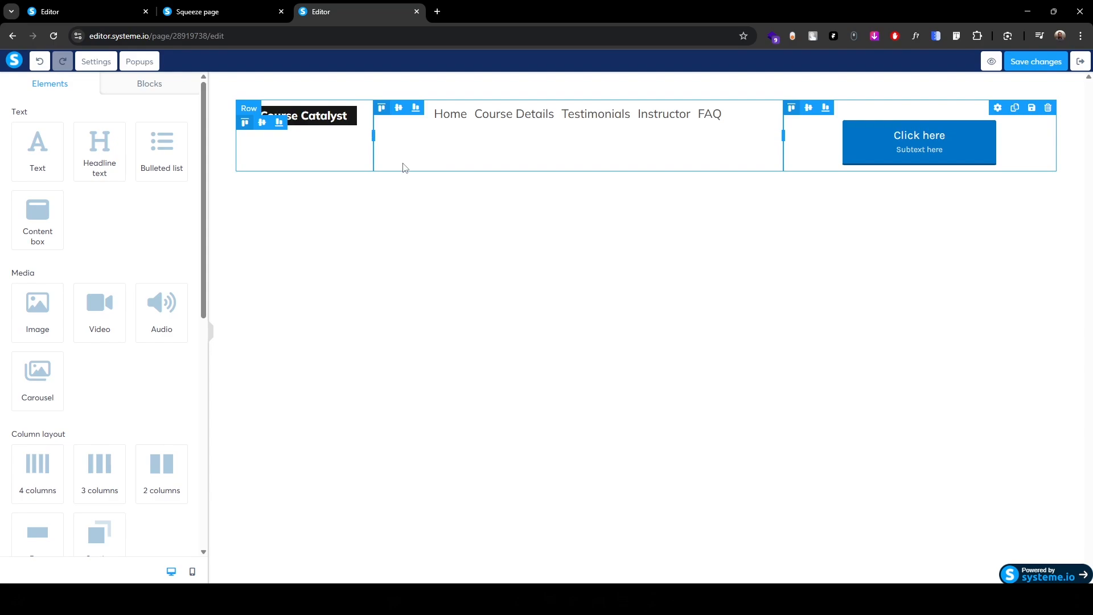
- Set the header menu items' text color to A7A7A7
left_click(392, 111)
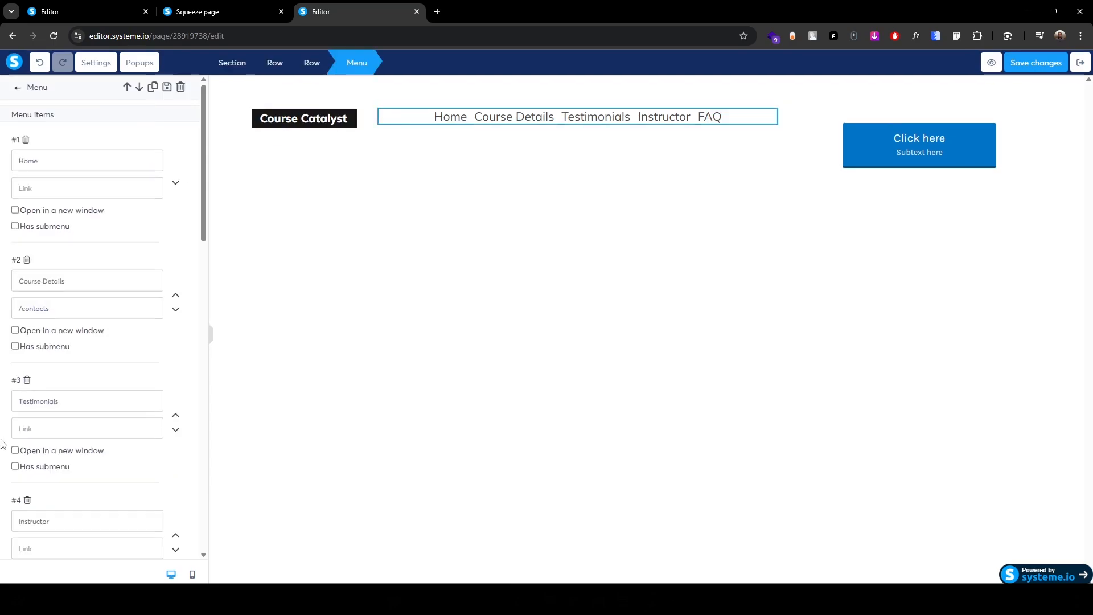
scroll(1, 443, "down", 5)
scroll(11, 450, "down", 7)
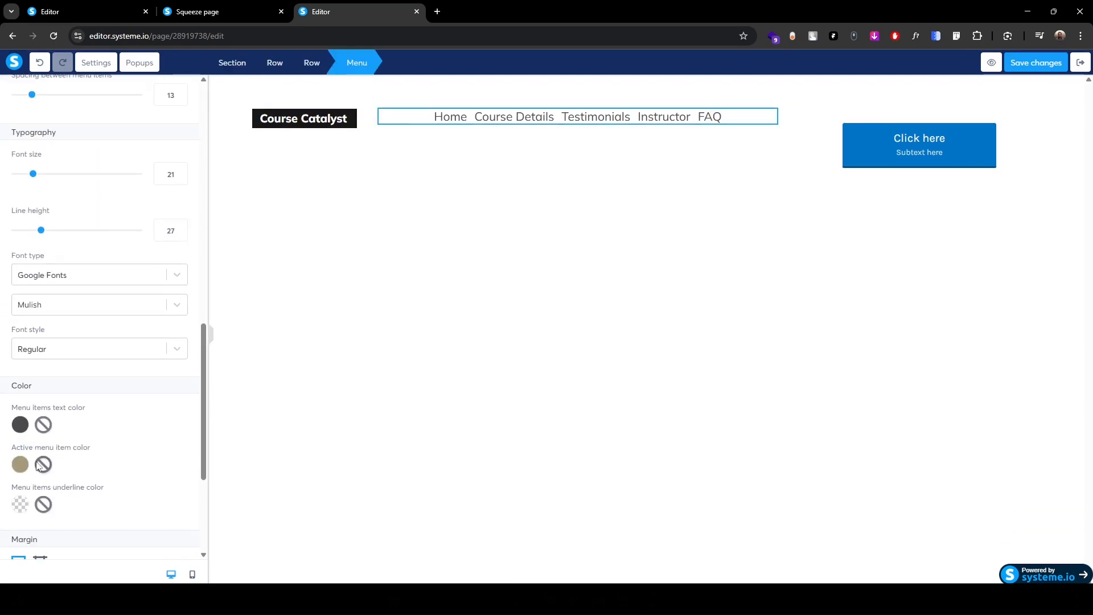
left_click(20, 428)
type("a7a7a7")
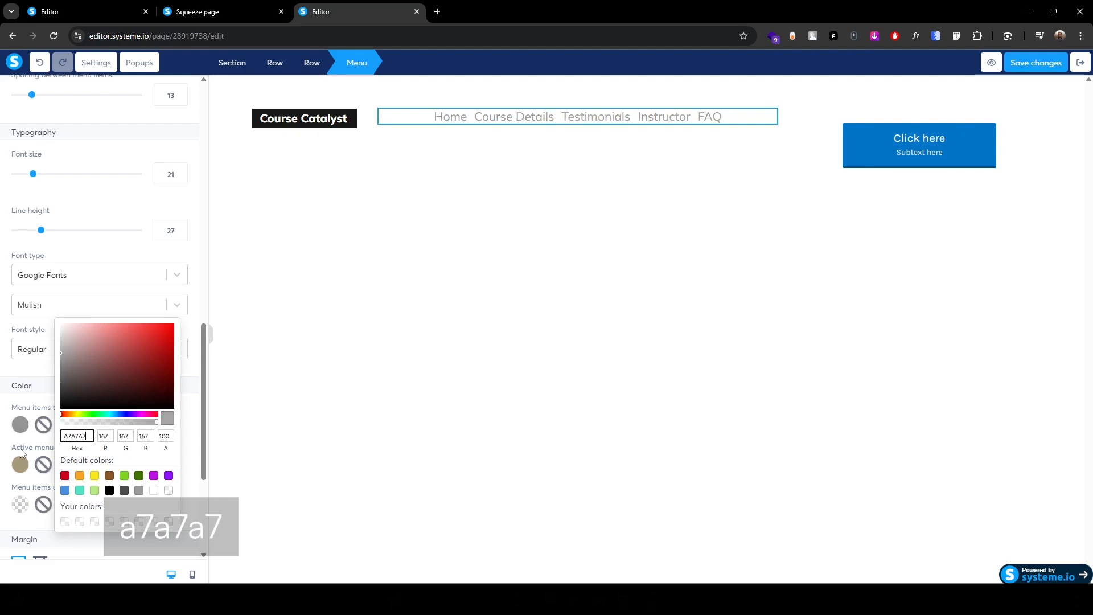
left_click(236, 97)
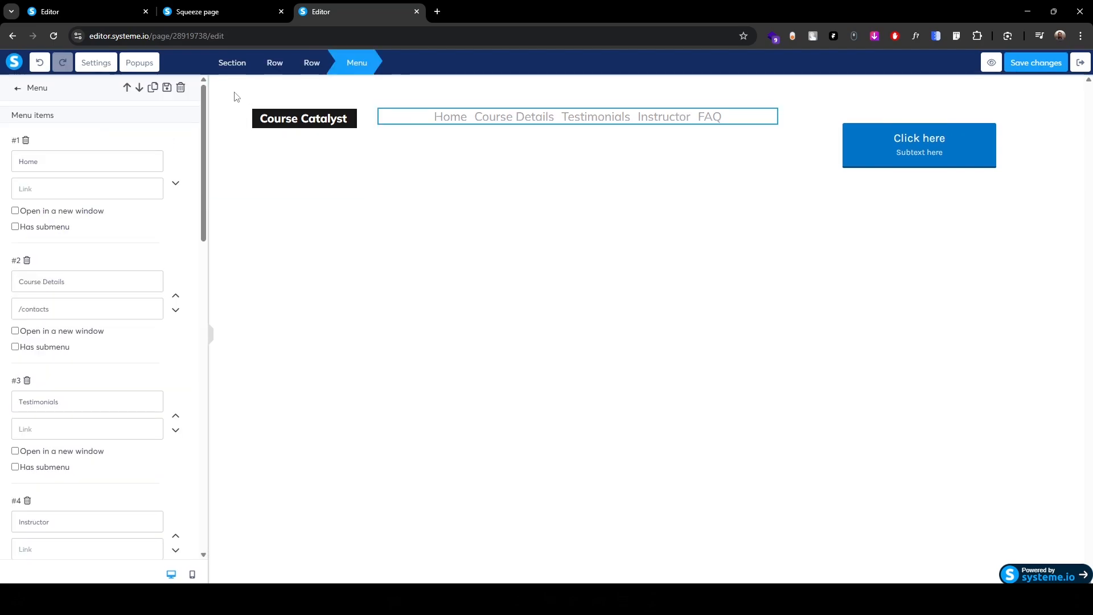
- Set the header section's background color to #171717
left_click(230, 89)
left_click(226, 82)
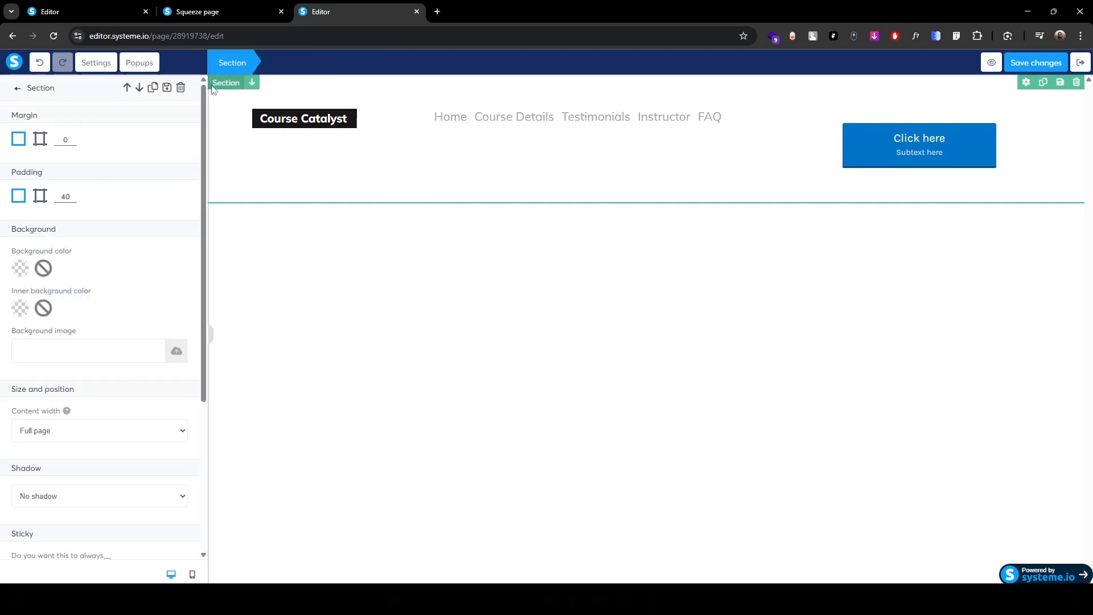
left_click(21, 271)
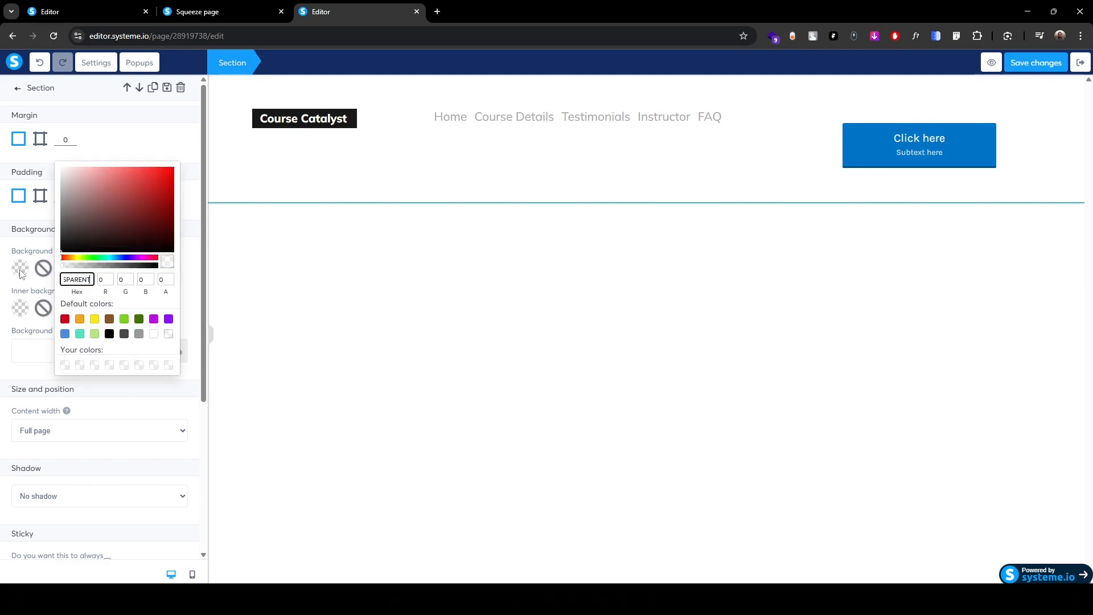
double_click(62, 280)
type("#171717")
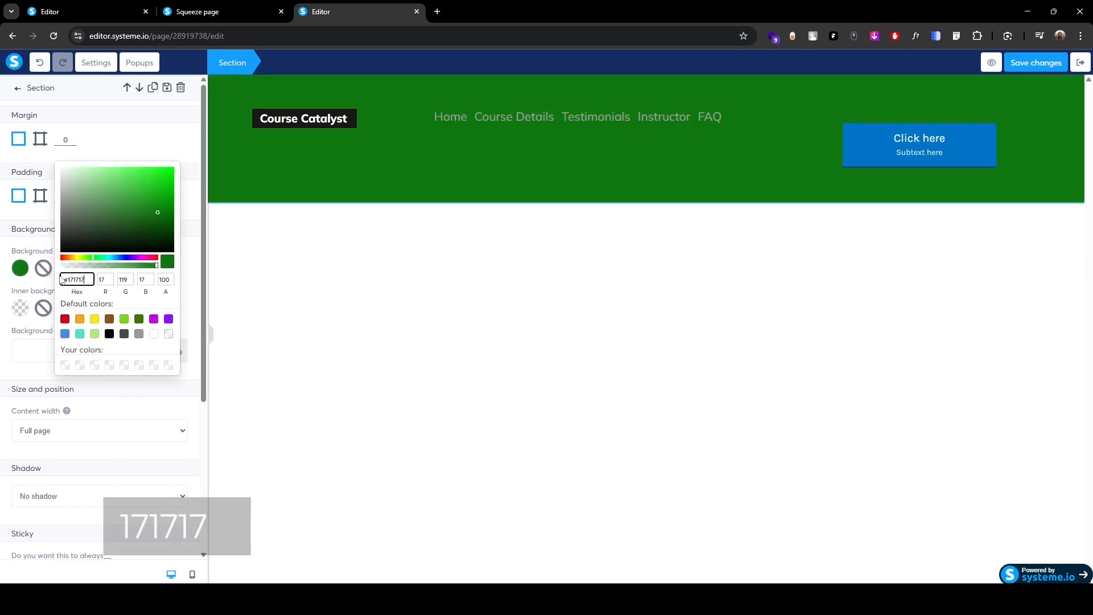
left_click(364, 9)
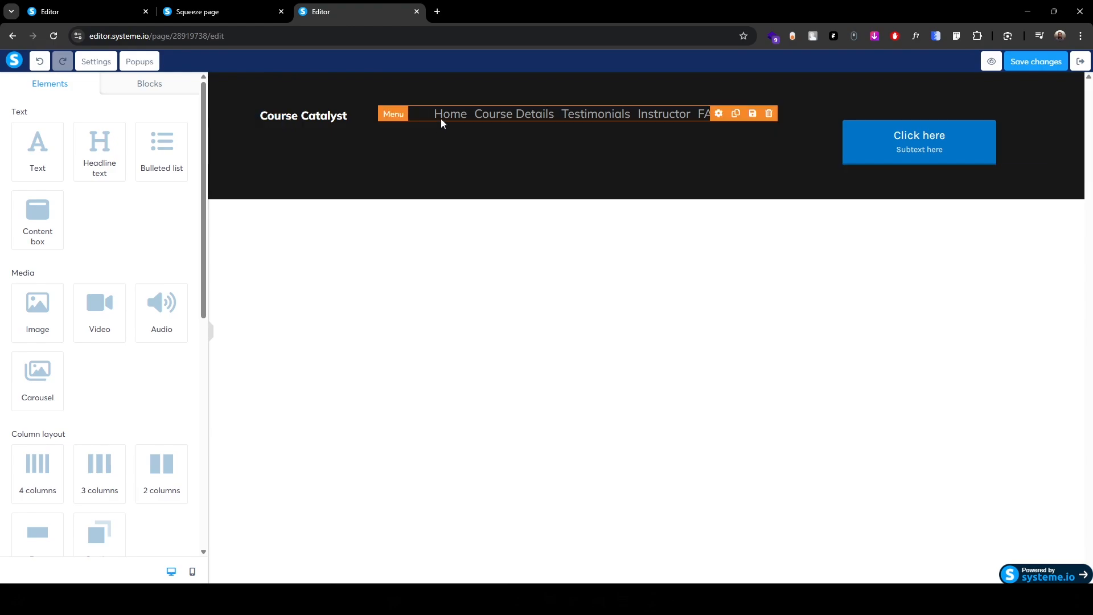
- Reduce the header menu's font size to 16 and set the spacing between menu items to 50
left_click(398, 114)
scroll(2, 373, "down", 3)
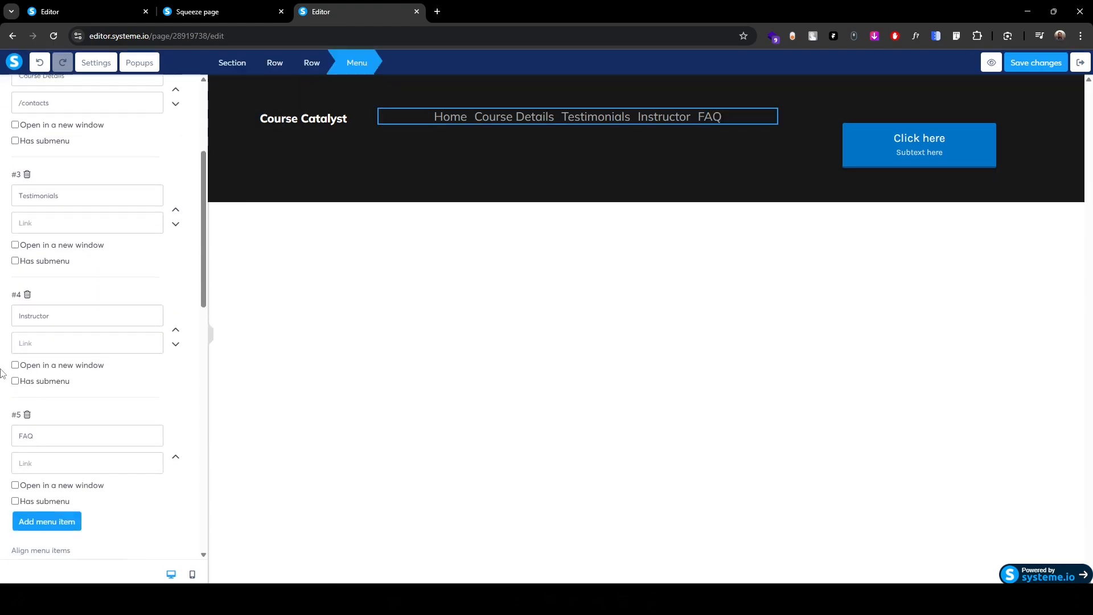
scroll(3, 373, "down", 4)
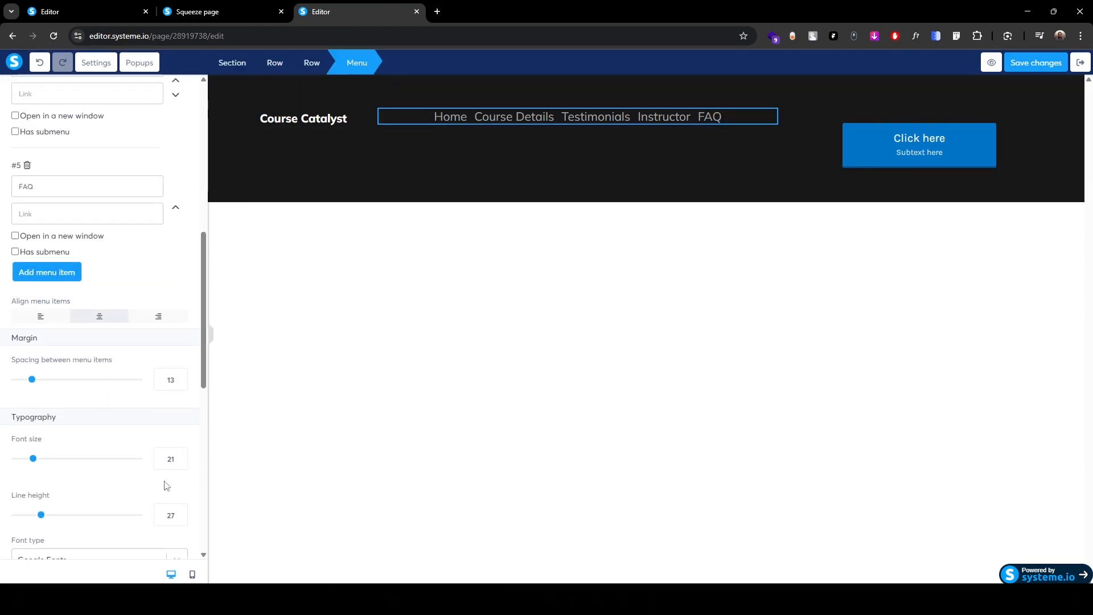
key("Down")
key("Down")
key("Down")
key("Down")
key("Down")
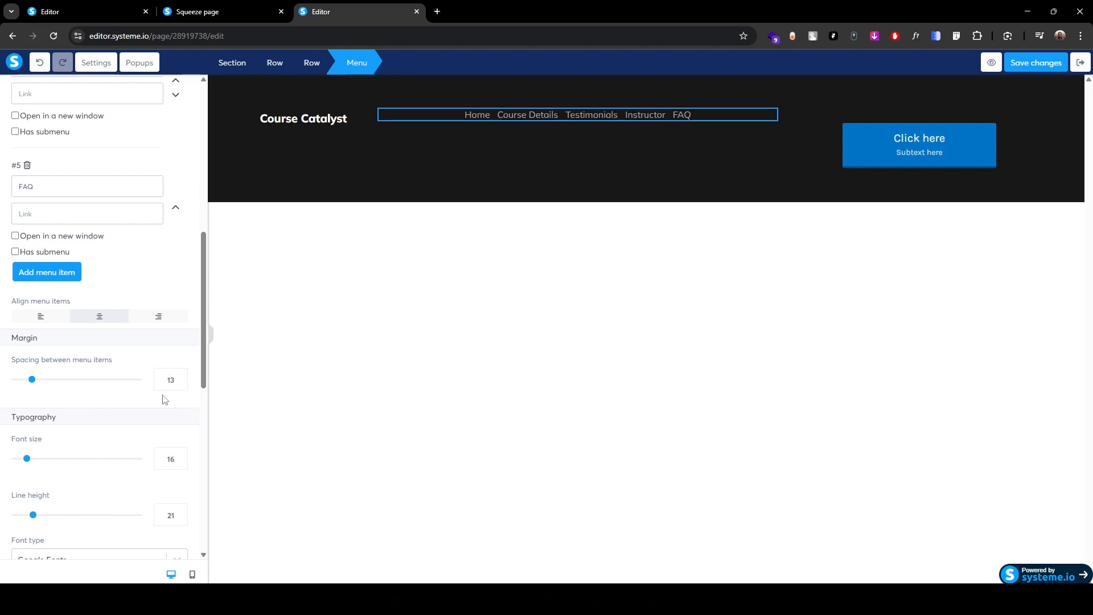
type("50")
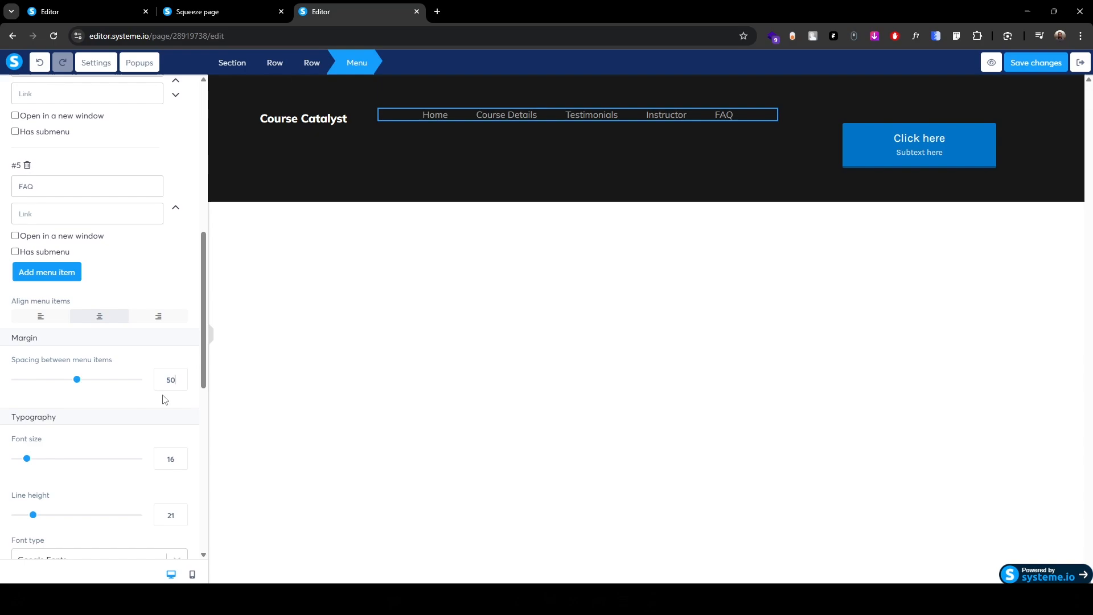
- Change the header button's text to Contact
left_click(854, 118)
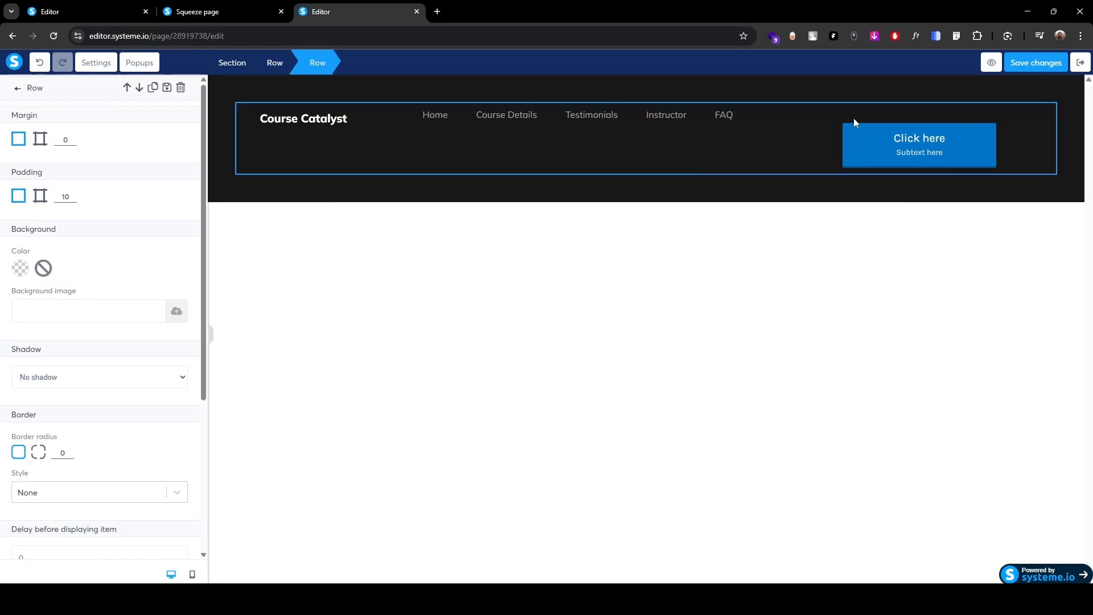
left_click(874, 131)
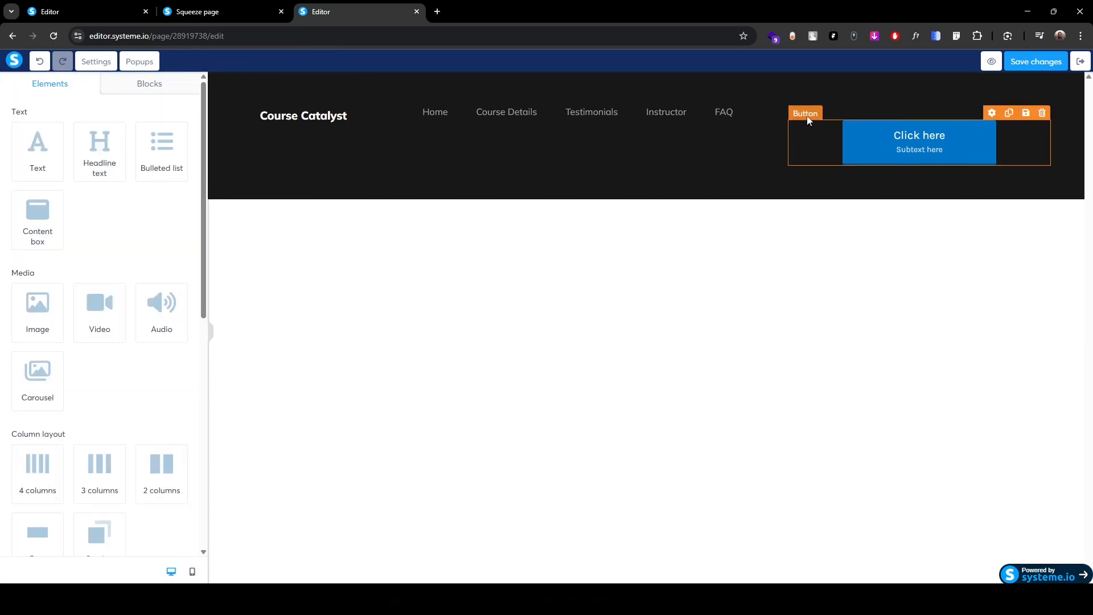
left_click(809, 120)
scroll(35, 441, "down", 6)
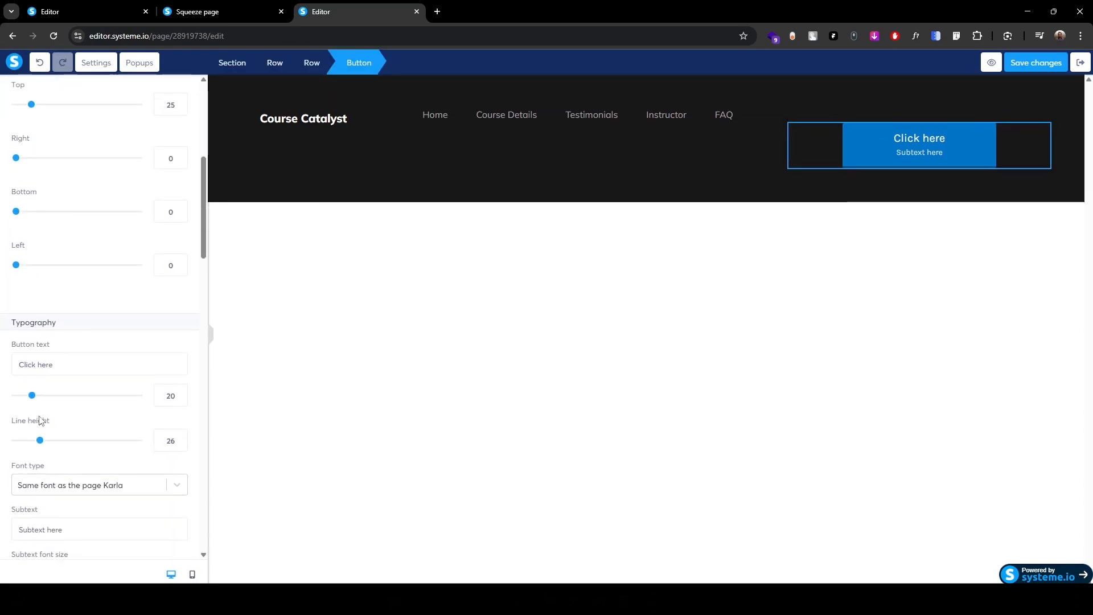
triple_click(76, 363)
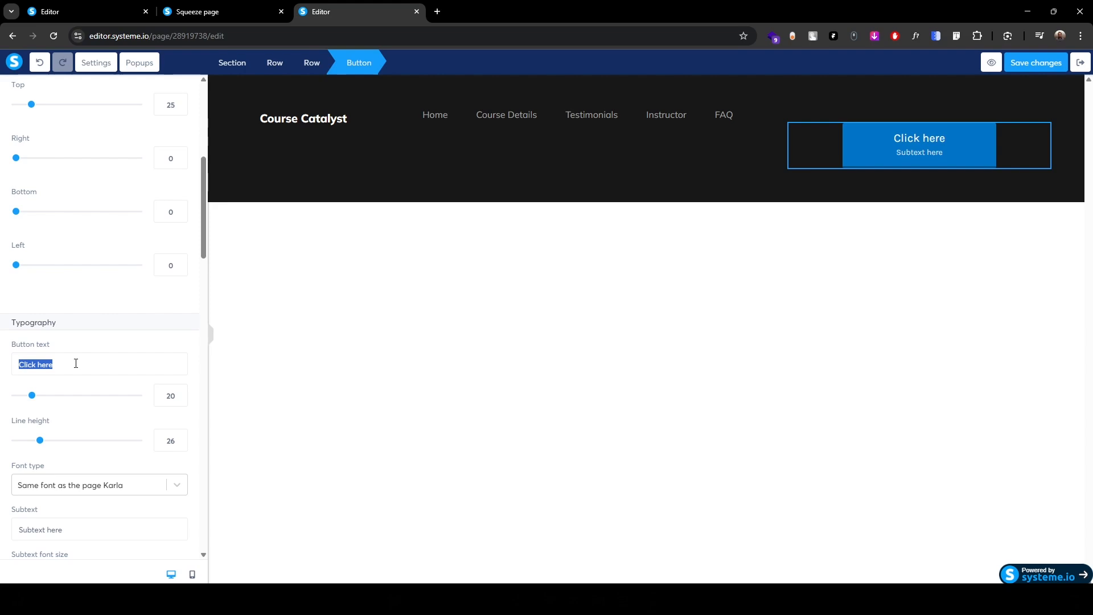
type("Contact")
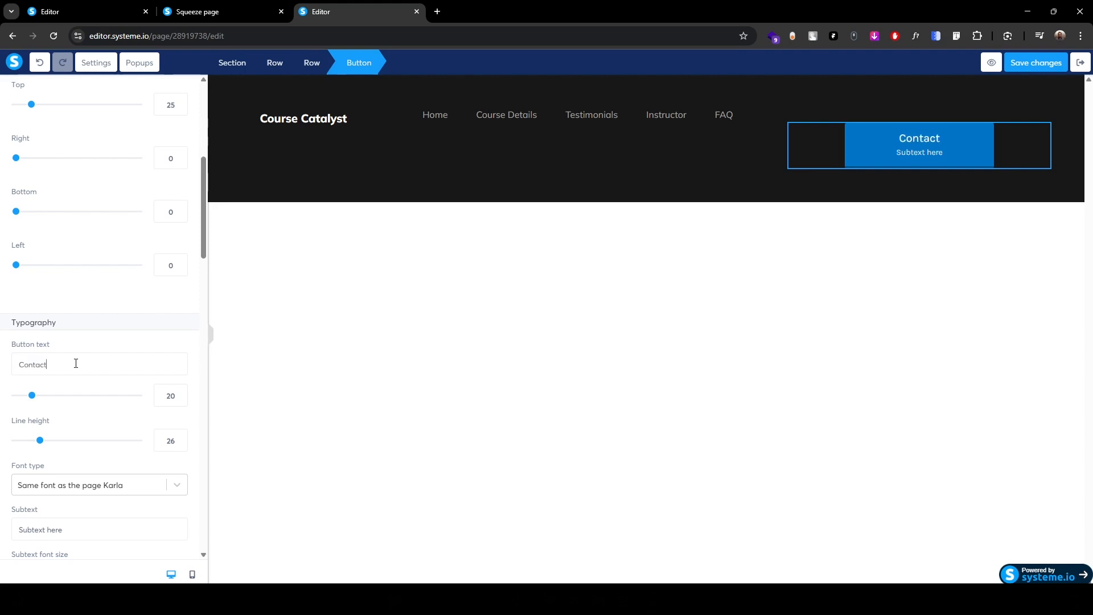
- Set the Contact button's text font to the Google font Mulish
scroll(121, 386, "down", 2)
left_click(116, 380)
left_click(59, 437)
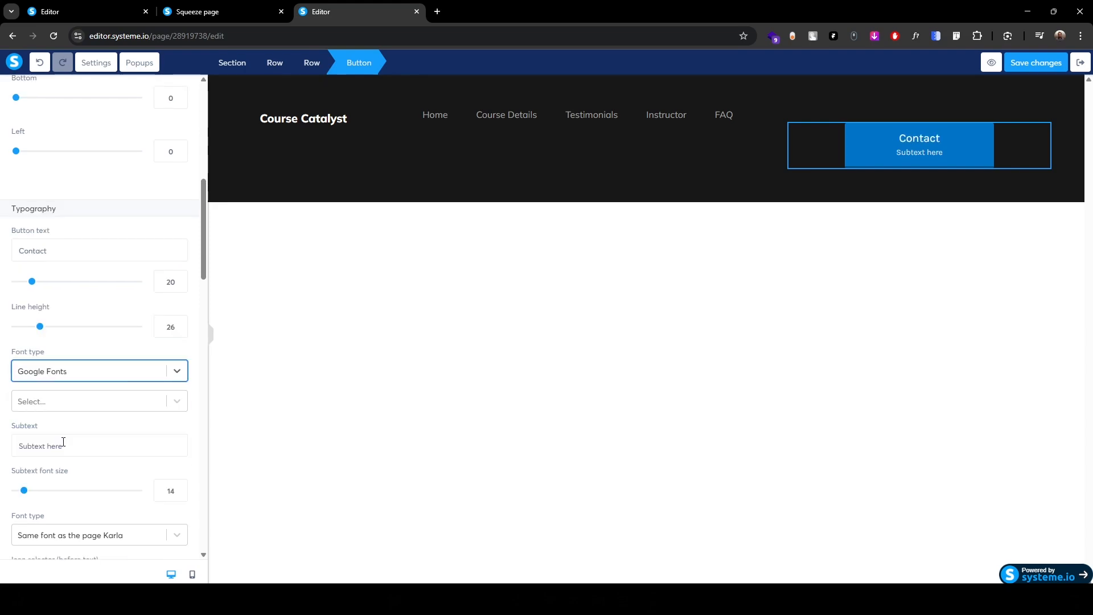
left_click(59, 412)
type("mul")
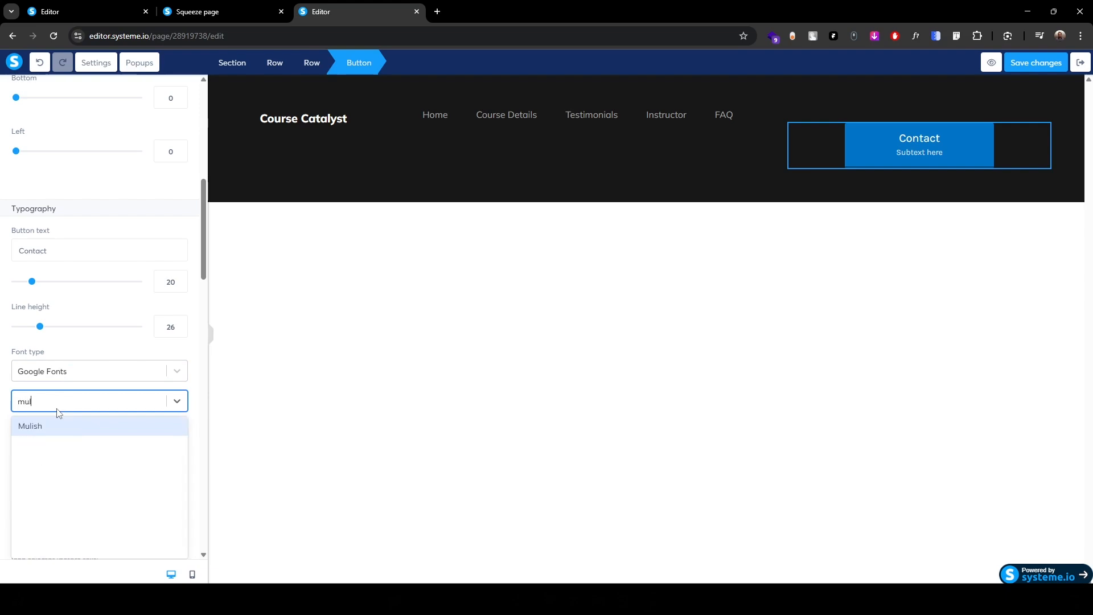
key("Return")
- Reduce the Contact button's text size to 16 and remove its subtext
key("Down")
key("Down")
key("Down")
key("Down")
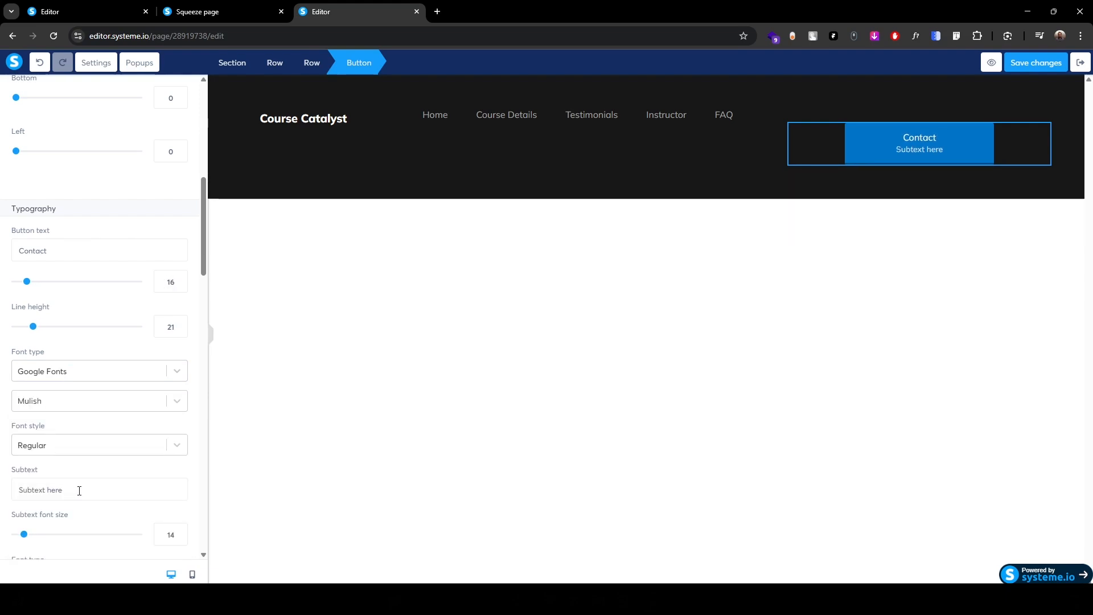
left_click_drag(79, 490, 20, 490)
key("BackSpace")
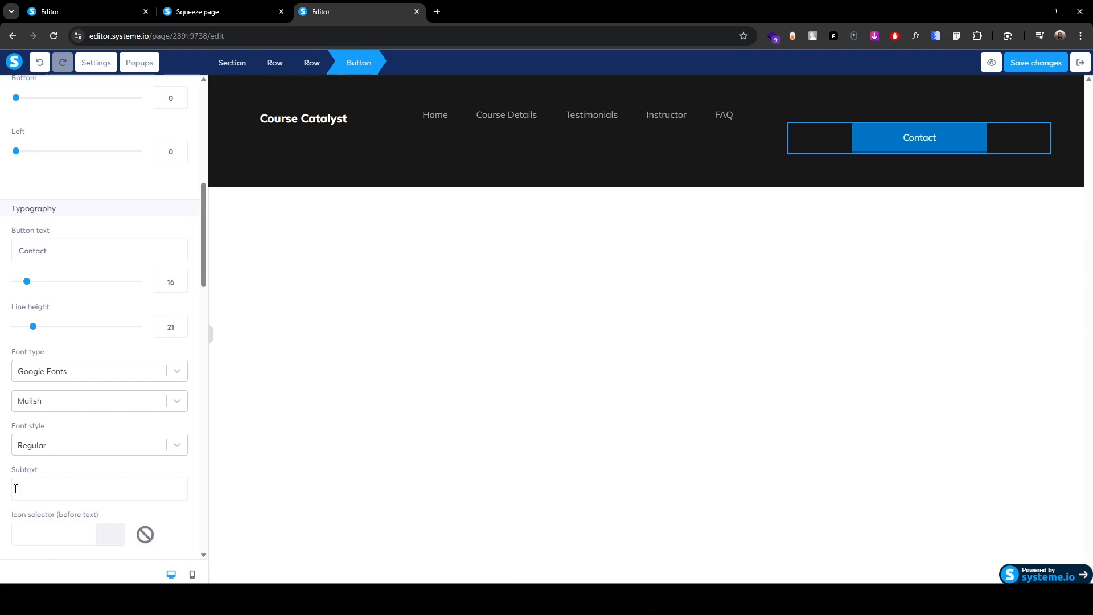
- Set the Contact button's background to the solid color 212121
scroll(21, 468, "down", 3)
scroll(23, 467, "down", 2)
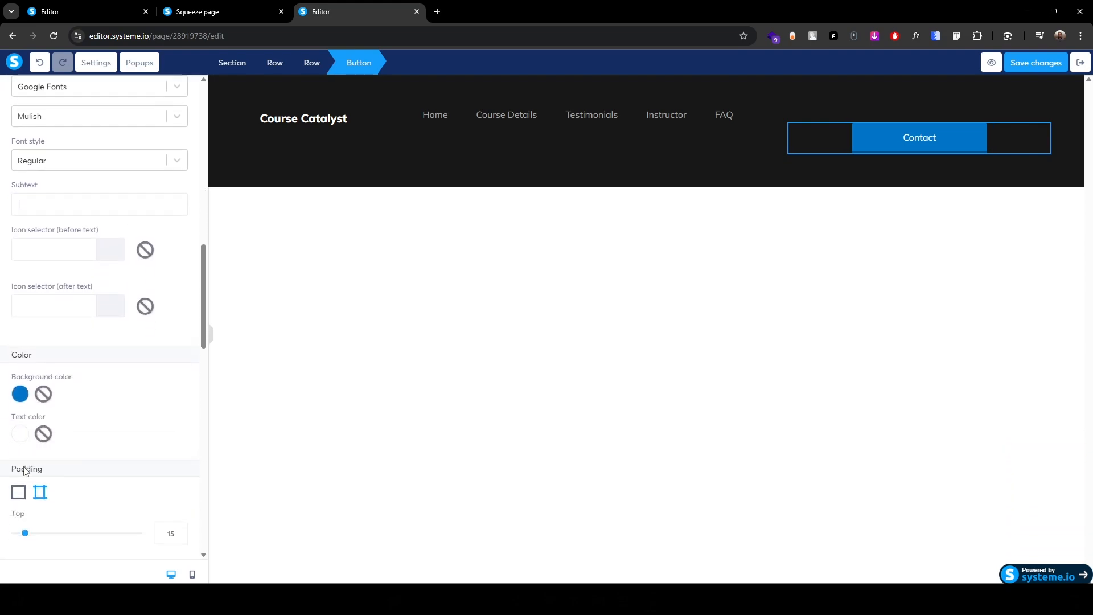
left_click(21, 398)
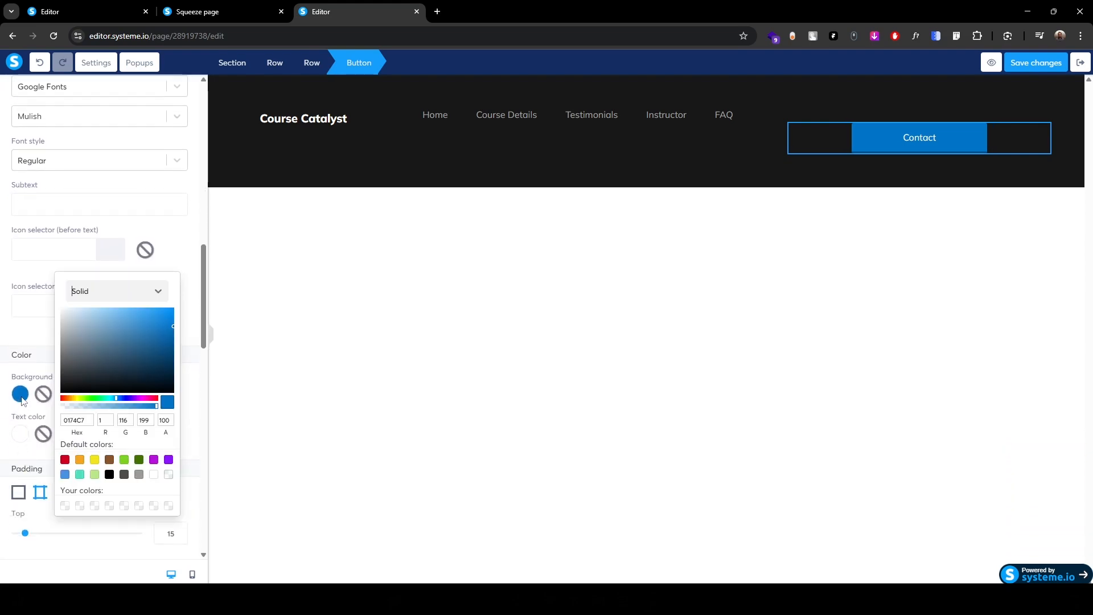
left_click(88, 426)
double_click(88, 426)
type("212121")
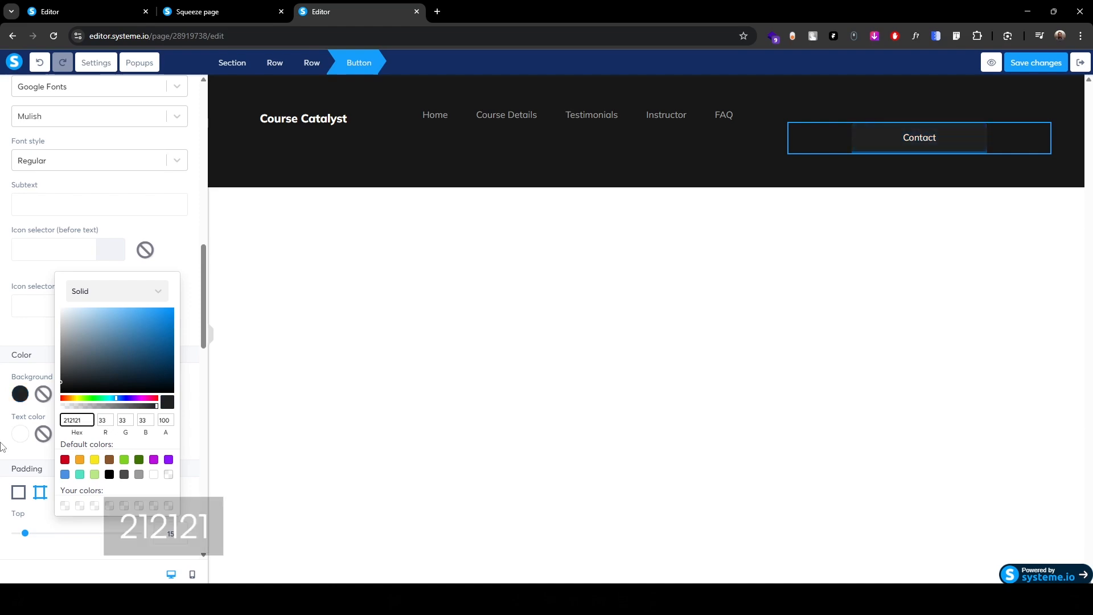
left_click(4, 446)
- Set the Contact button's right and left padding to 40
scroll(125, 396, "down", 4)
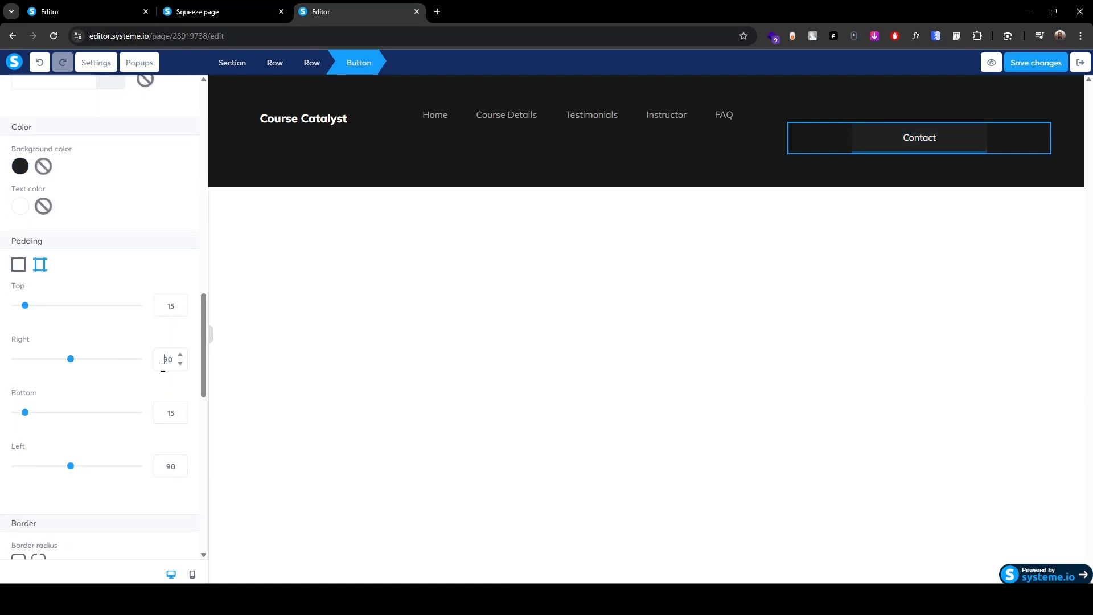
type("40")
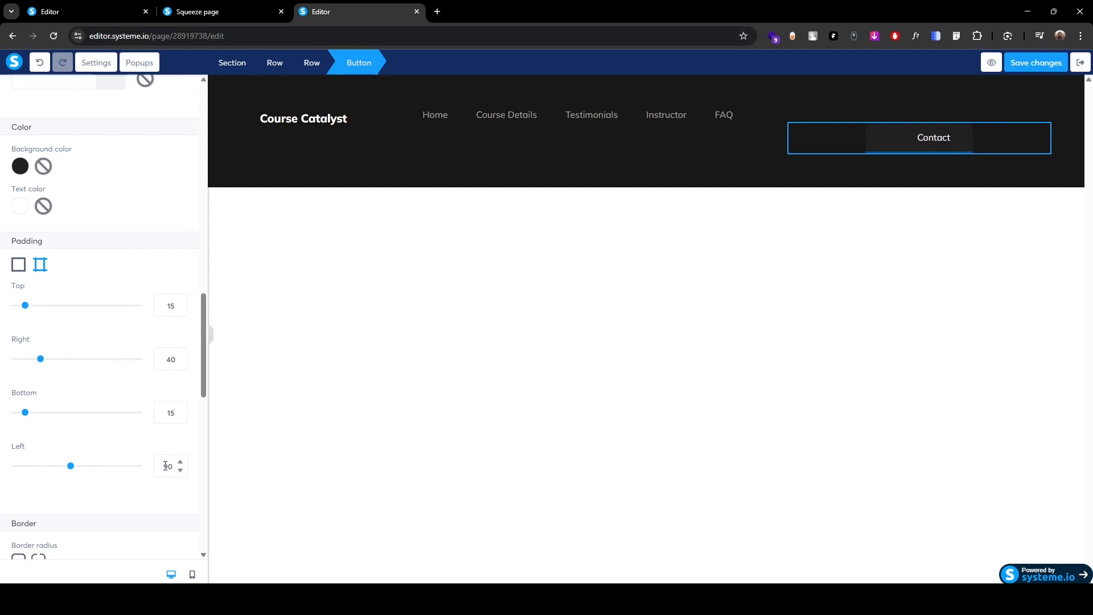
type("40")
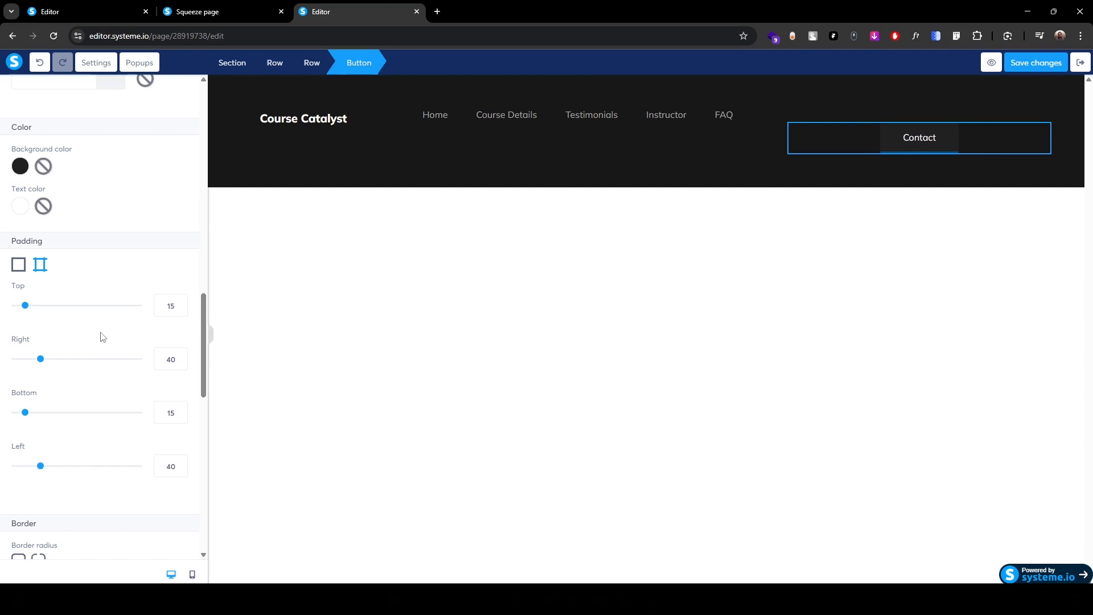
- Reduce the Contact button's top and bottom padding to 12
key("Down")
key("Down")
key("Down")
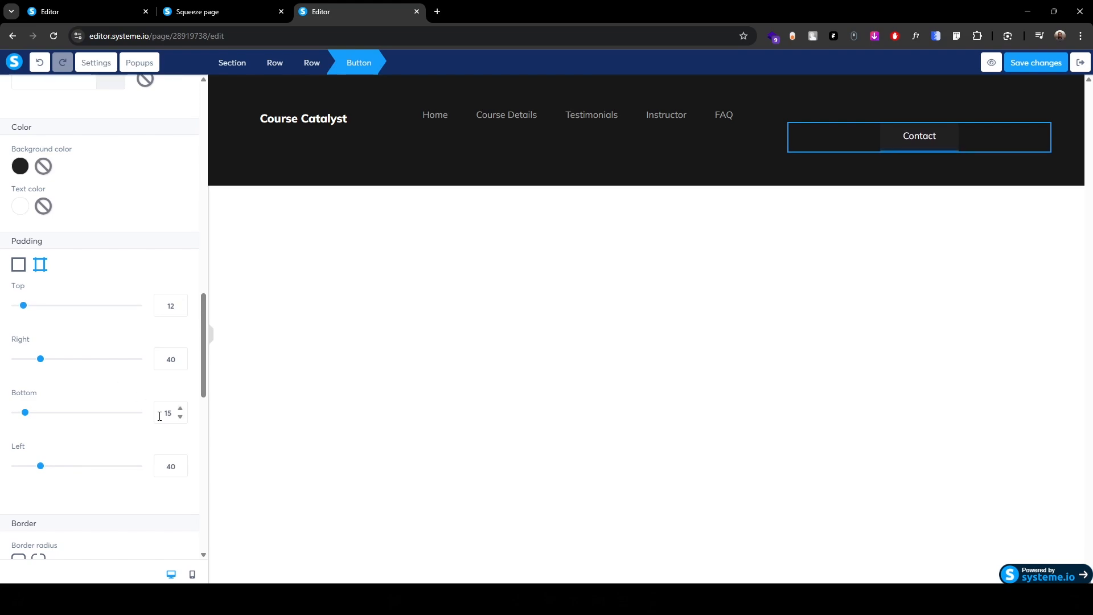
left_click(166, 415)
key("Down")
key("Down")
key("Down")
- Apply a uniform border radius of 8 to all corners of the Contact button
scroll(81, 453, "down", 2)
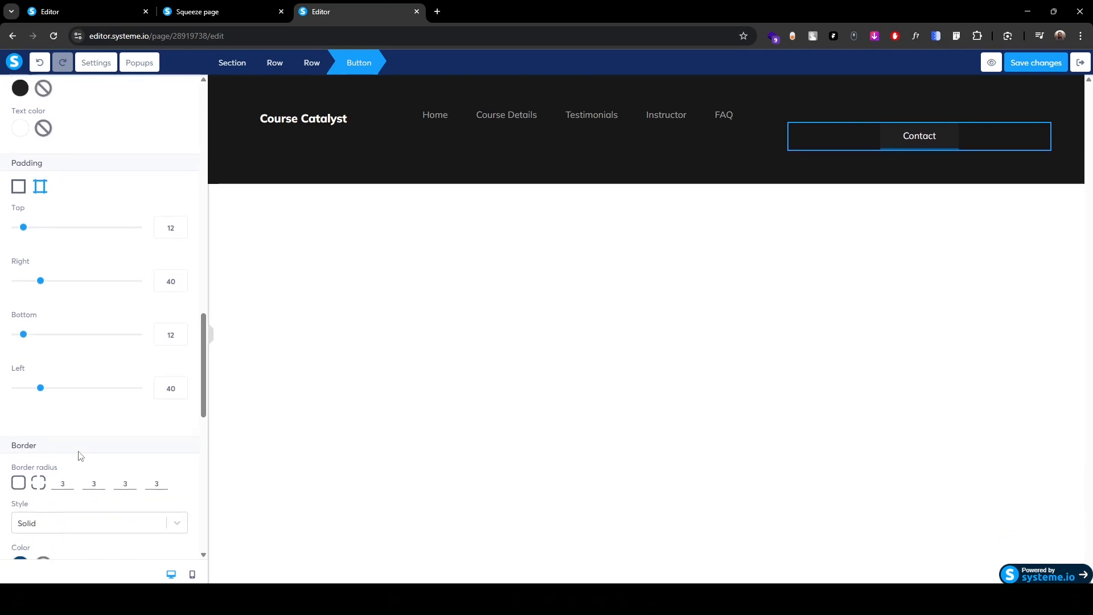
left_click(19, 447)
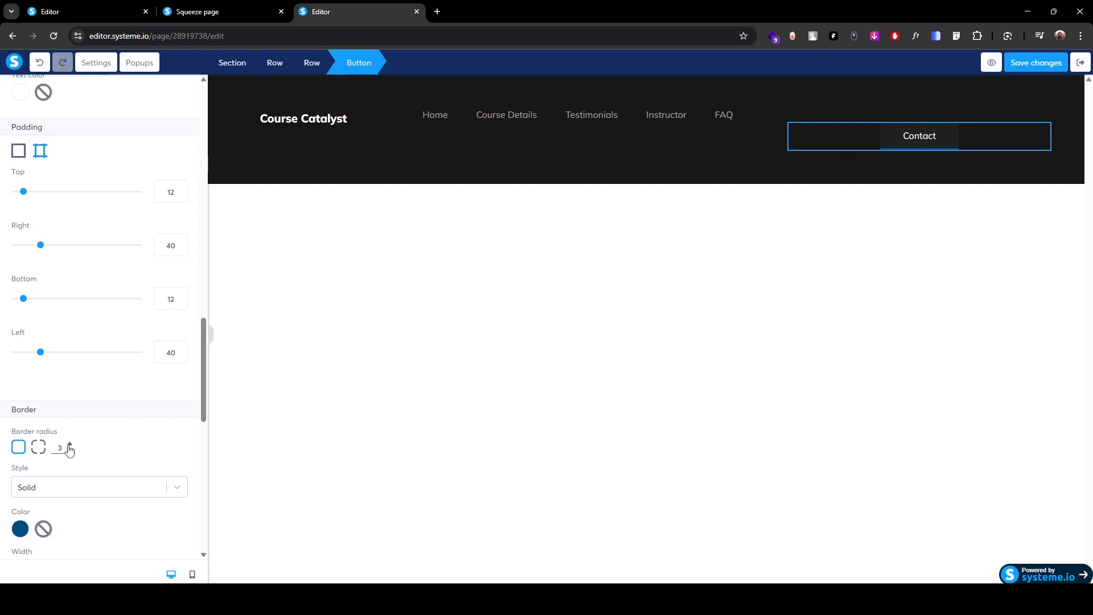
key("BackSpace")
type("6")
scroll(97, 446, "down", 1)
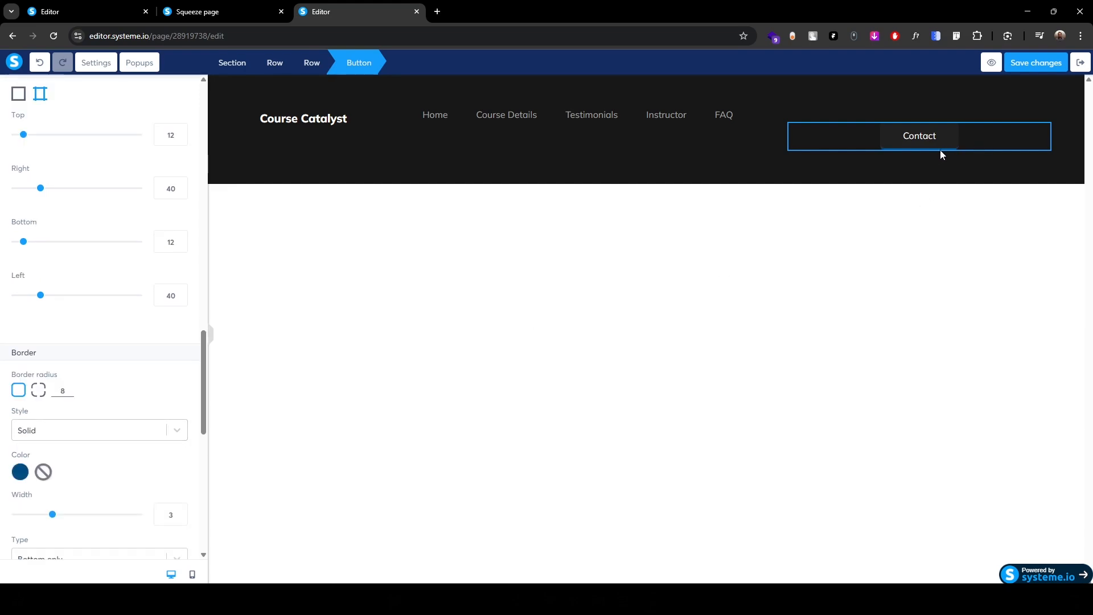
left_click(964, 171)
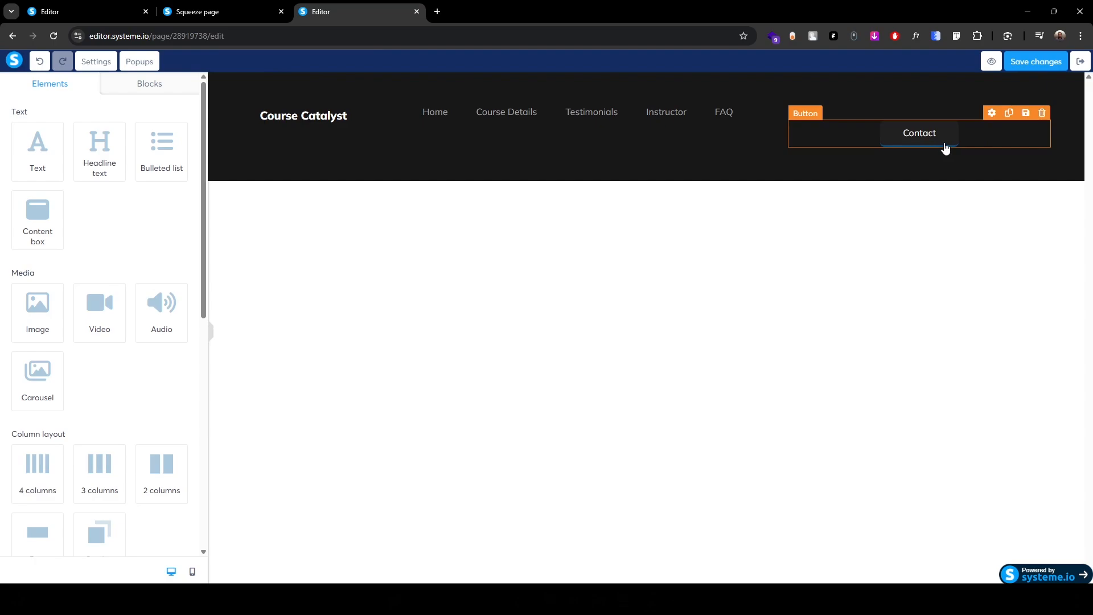
- Remove the Contact button's border line by setting the border style to None
left_click(946, 148)
scroll(26, 455, "down", 10)
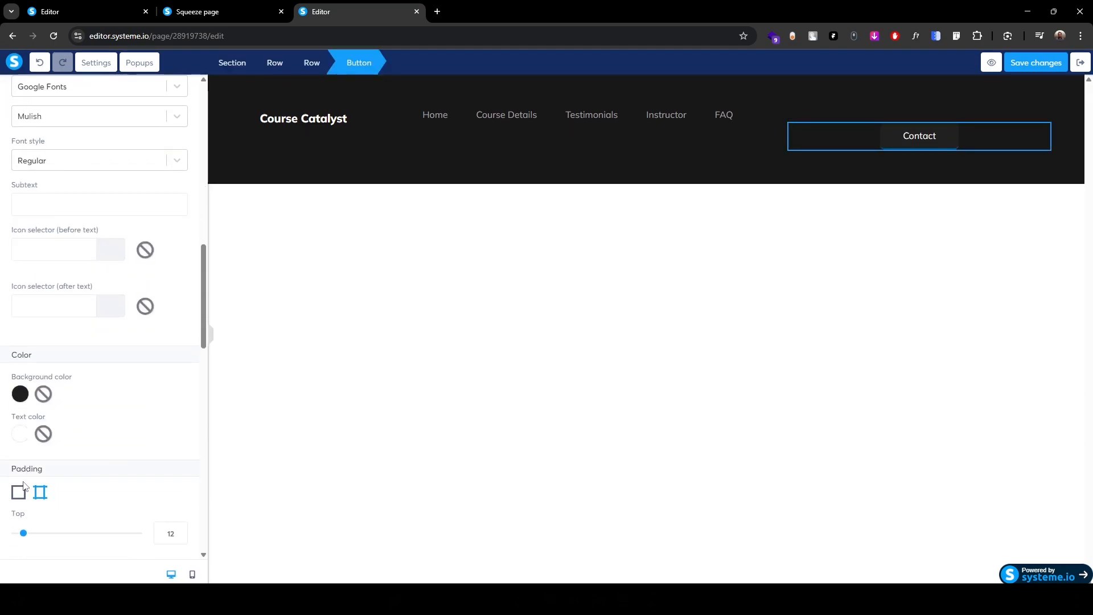
scroll(24, 487, "down", 10)
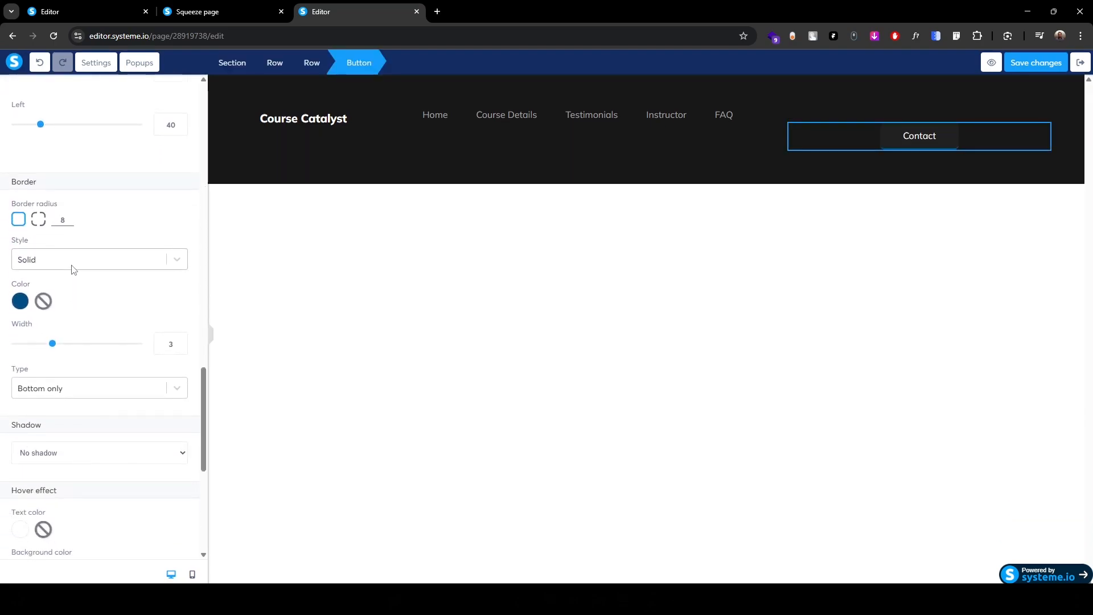
left_click(74, 270)
left_click(58, 285)
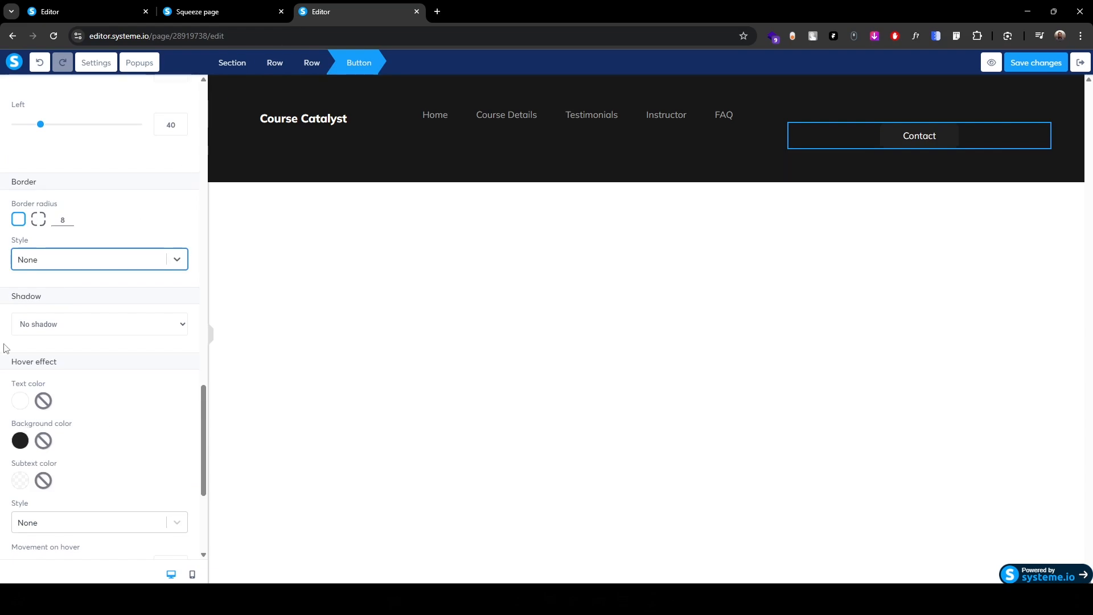
- Set the Contact button's hover text color to 212121 and its hover background color to FFFFFF
left_click(21, 401)
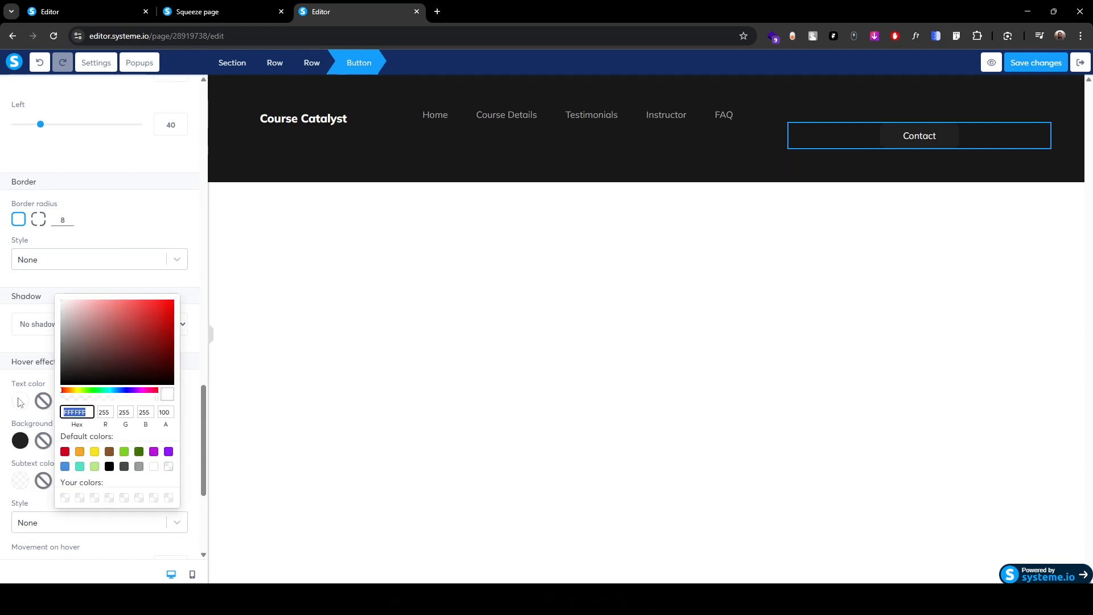
type("212121")
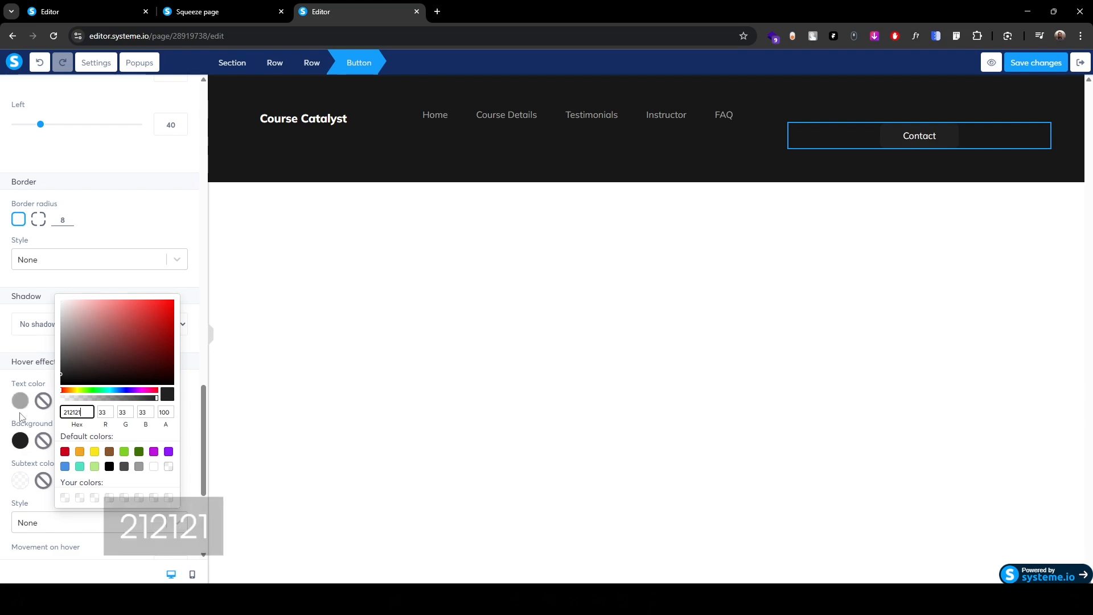
left_click(20, 445)
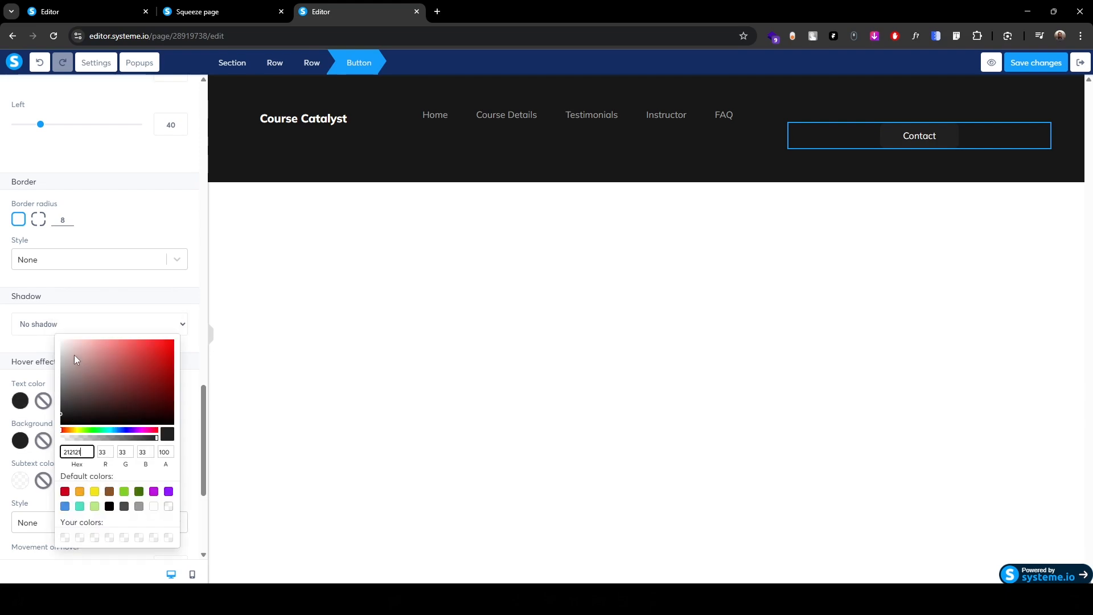
left_click_drag(74, 355, 54, 337)
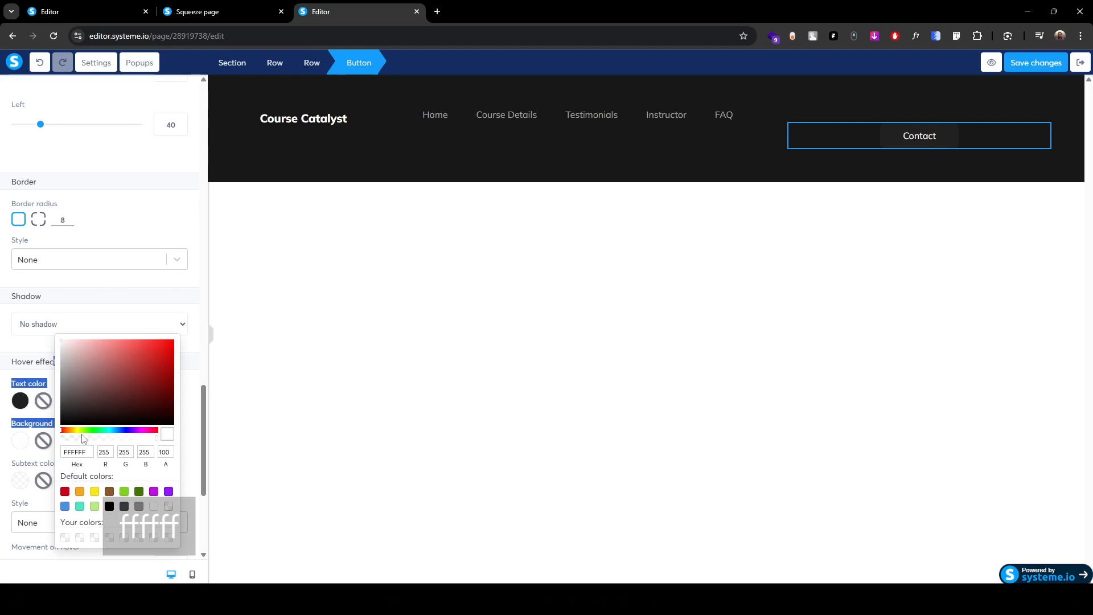
left_click(484, 279)
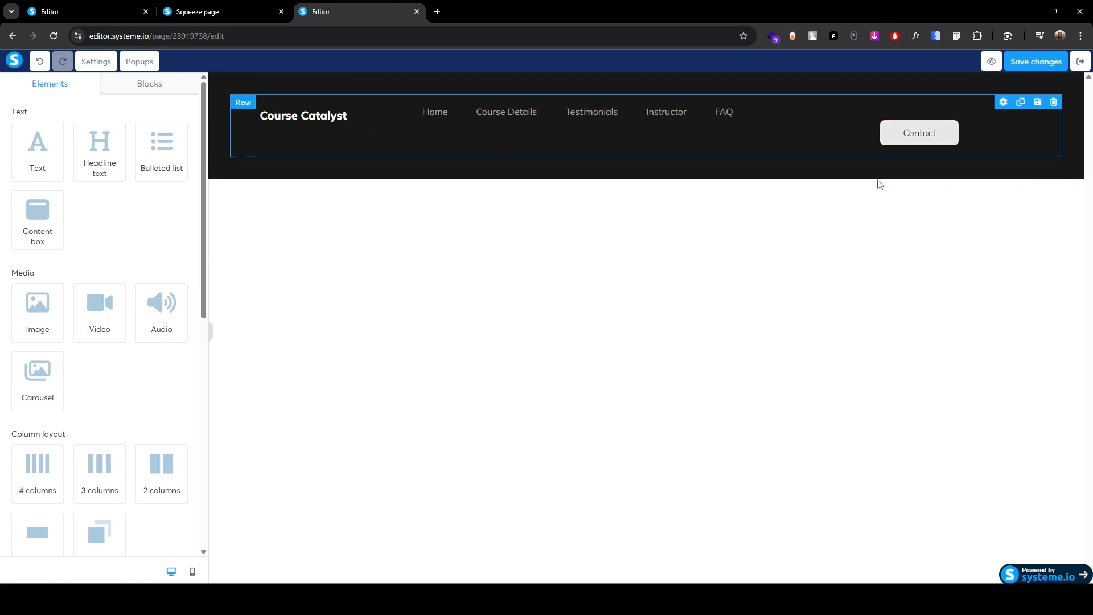
- Give the Contact button a Zoom hover effect with a Grow value of 1
left_click(906, 135)
scroll(4, 433, "down", 8)
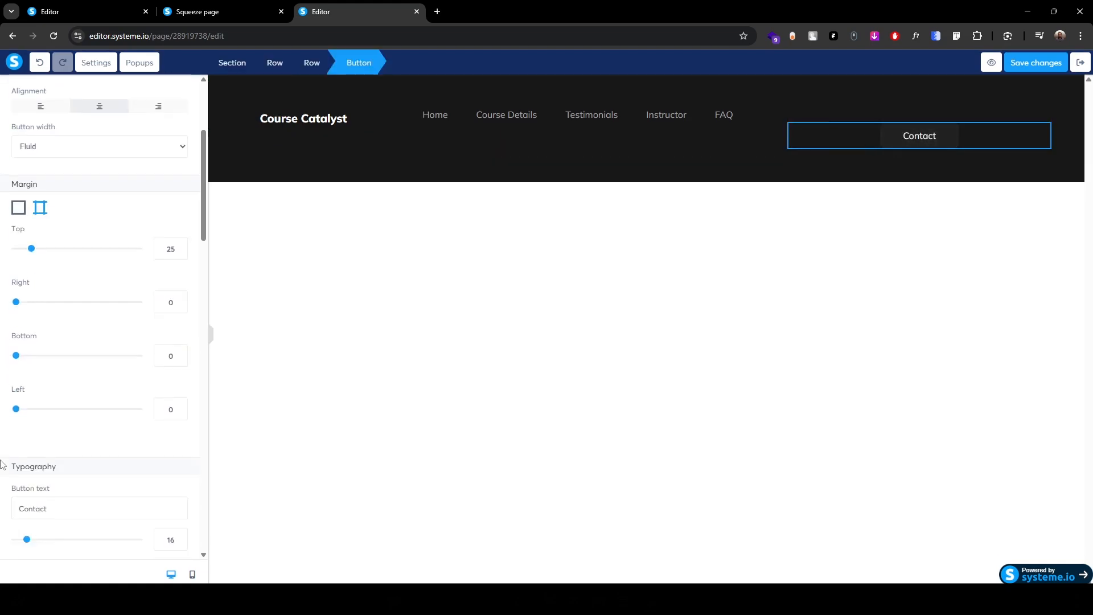
scroll(4, 465, "down", 1)
scroll(12, 478, "down", 10)
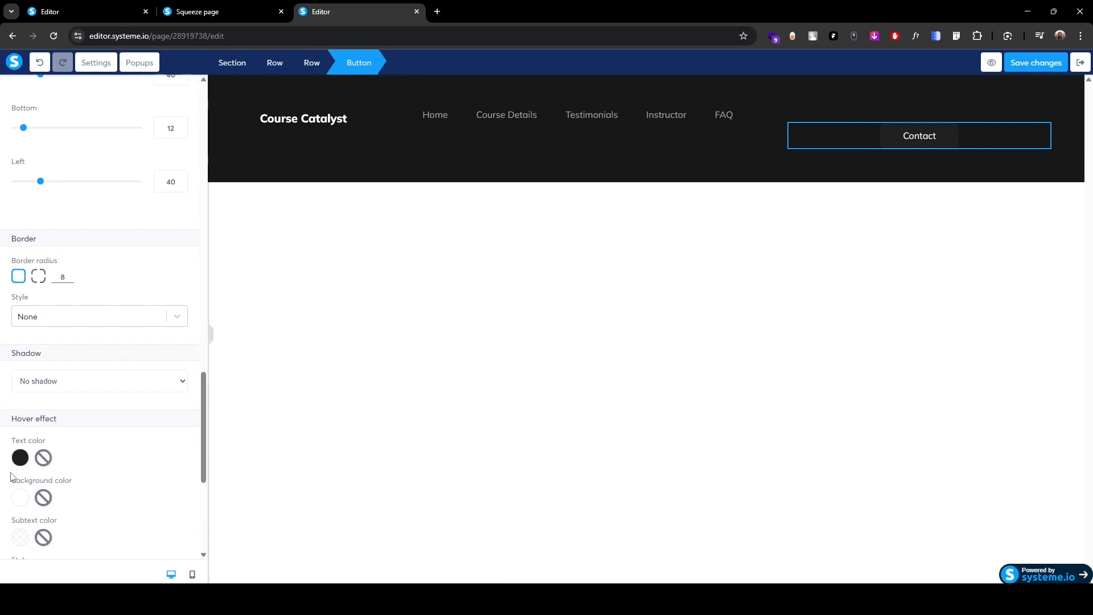
scroll(13, 479, "down", 3)
left_click(49, 411)
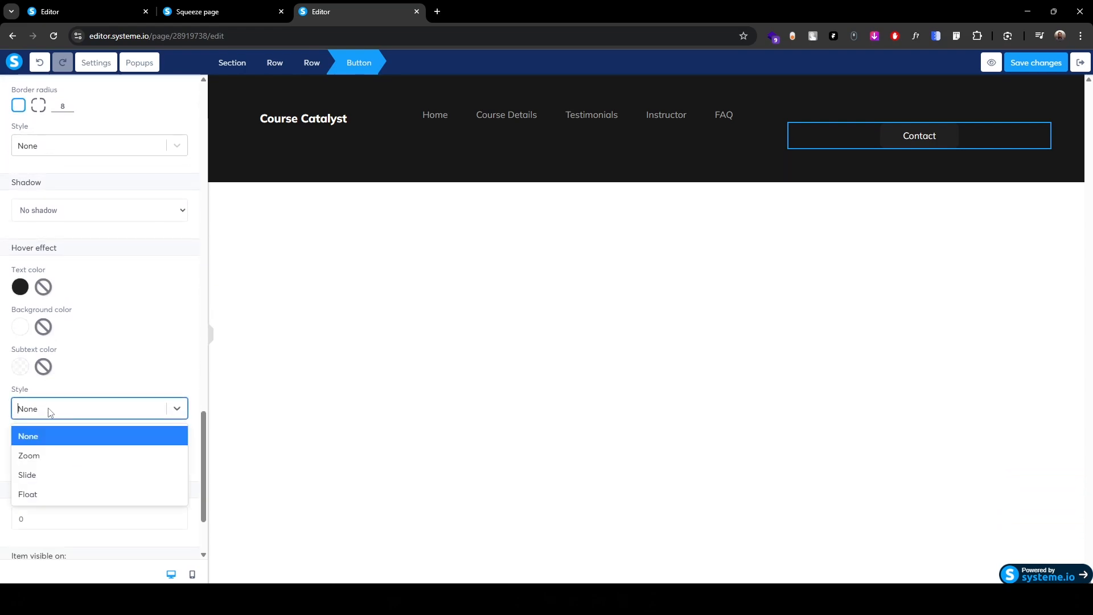
left_click(42, 455)
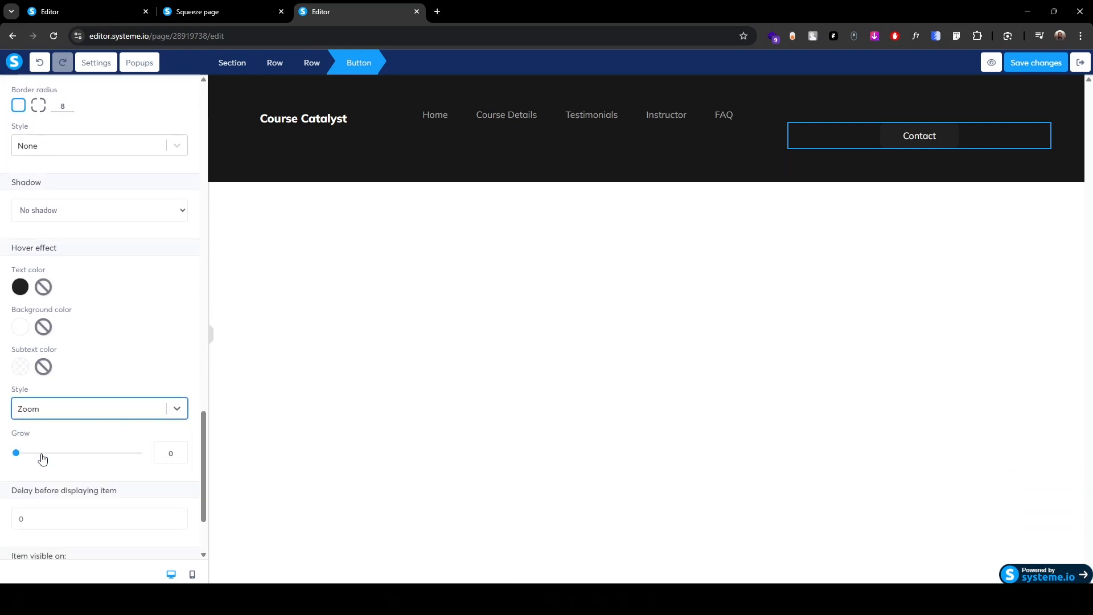
left_click(168, 454)
type("1")
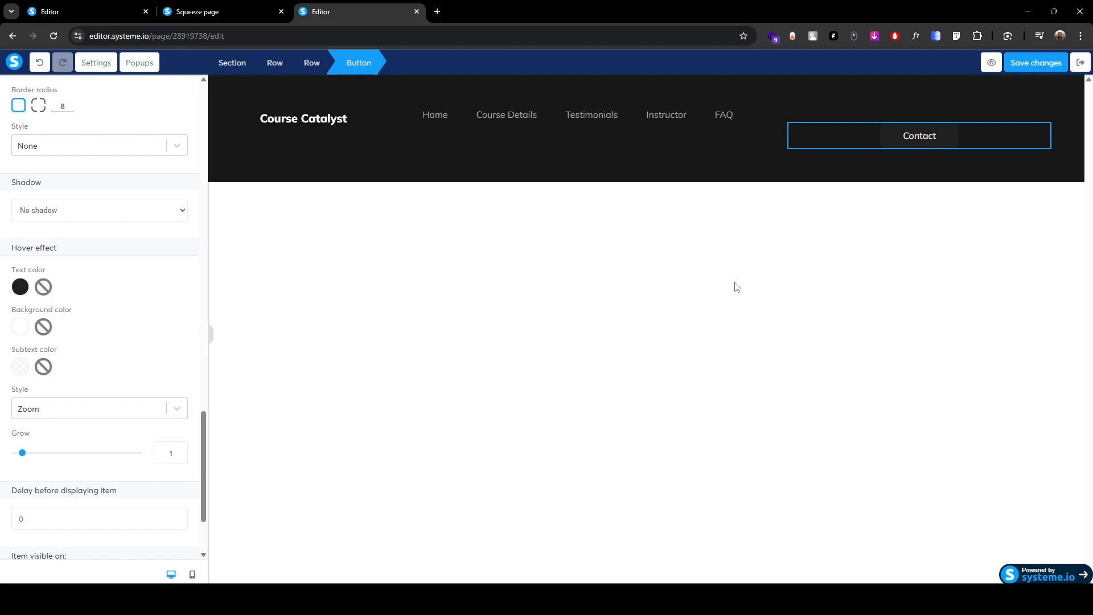
left_click(737, 286)
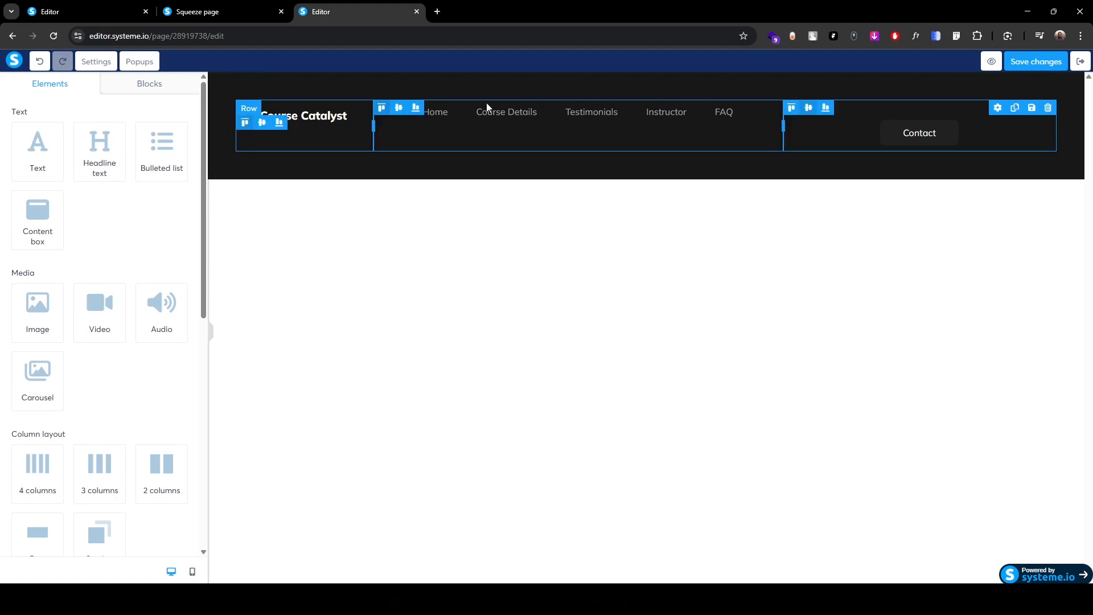
- Vertically center the contents of the header's menu and logo columns
left_click(399, 113)
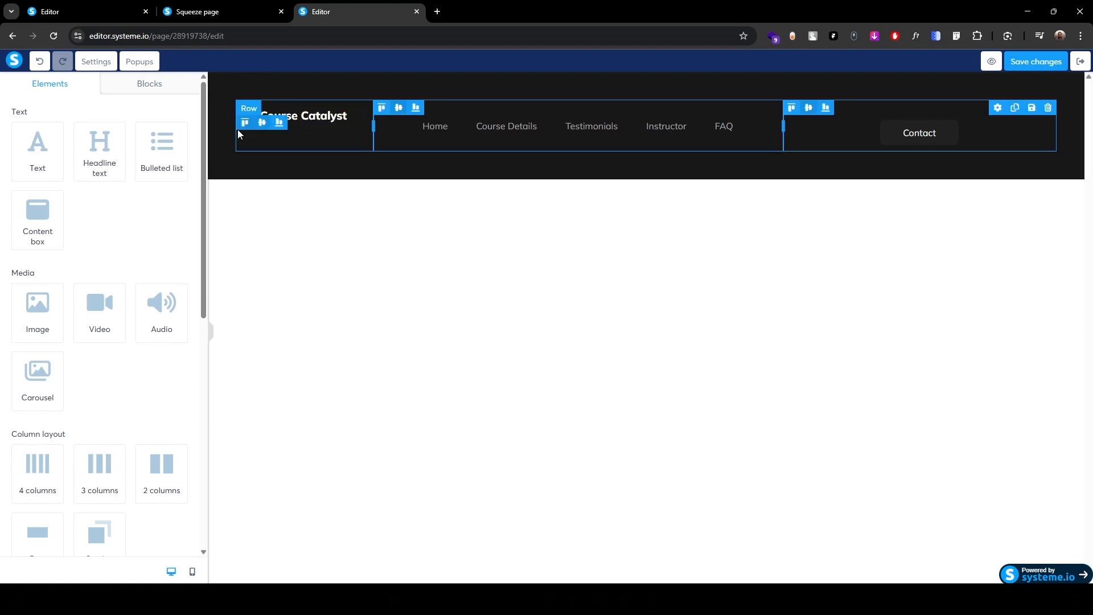
left_click(262, 124)
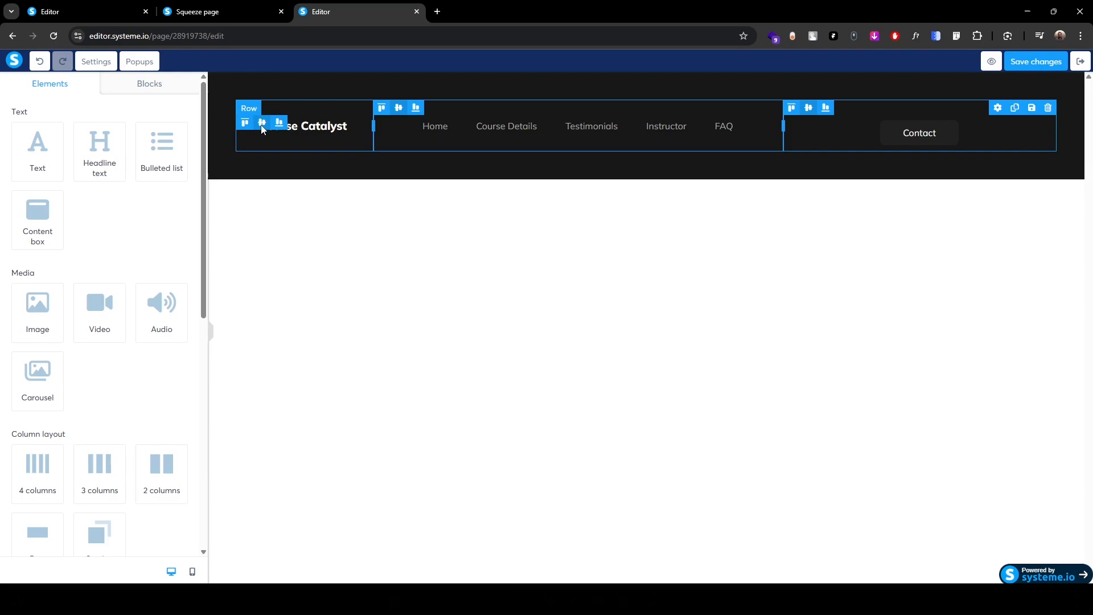
- Set the header section's padding individually to 15 at the top and bottom and 0 on the right and left
left_click(388, 167)
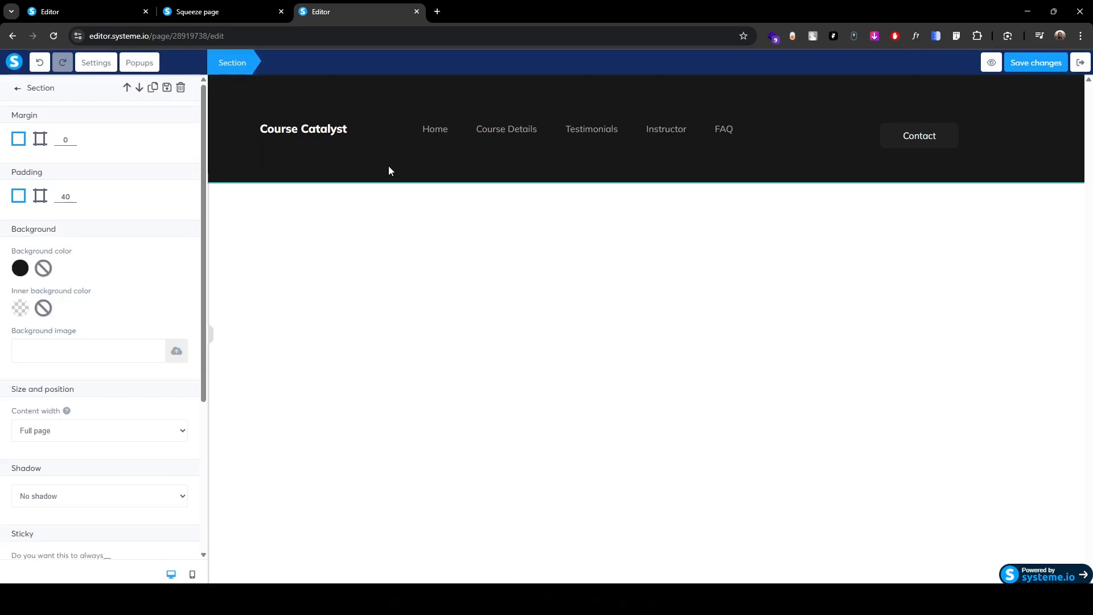
left_click(41, 197)
left_click_drag(158, 235, 173, 235)
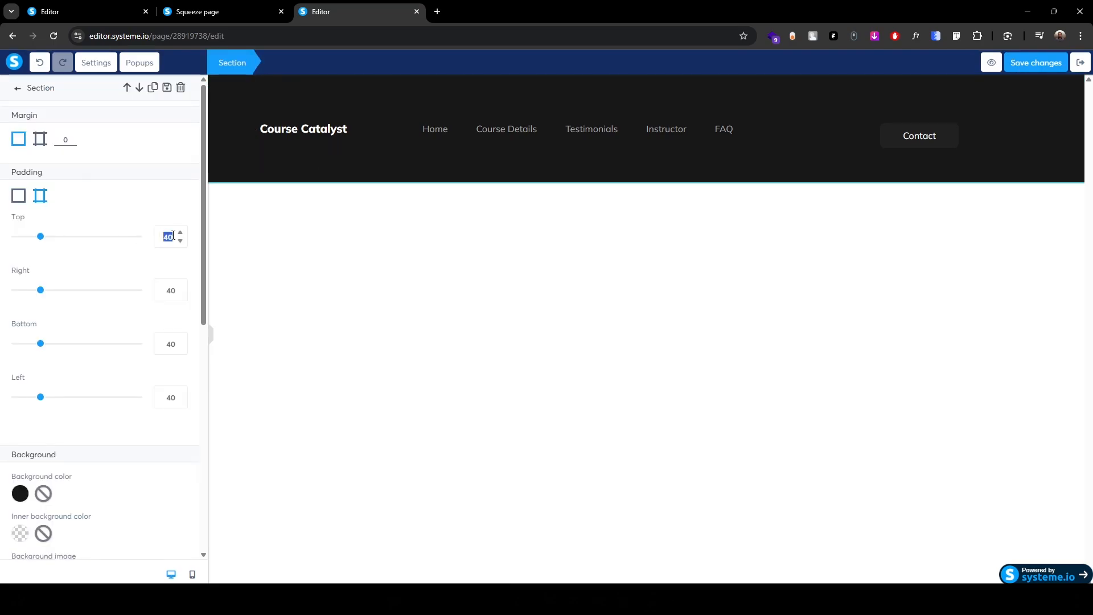
type("15")
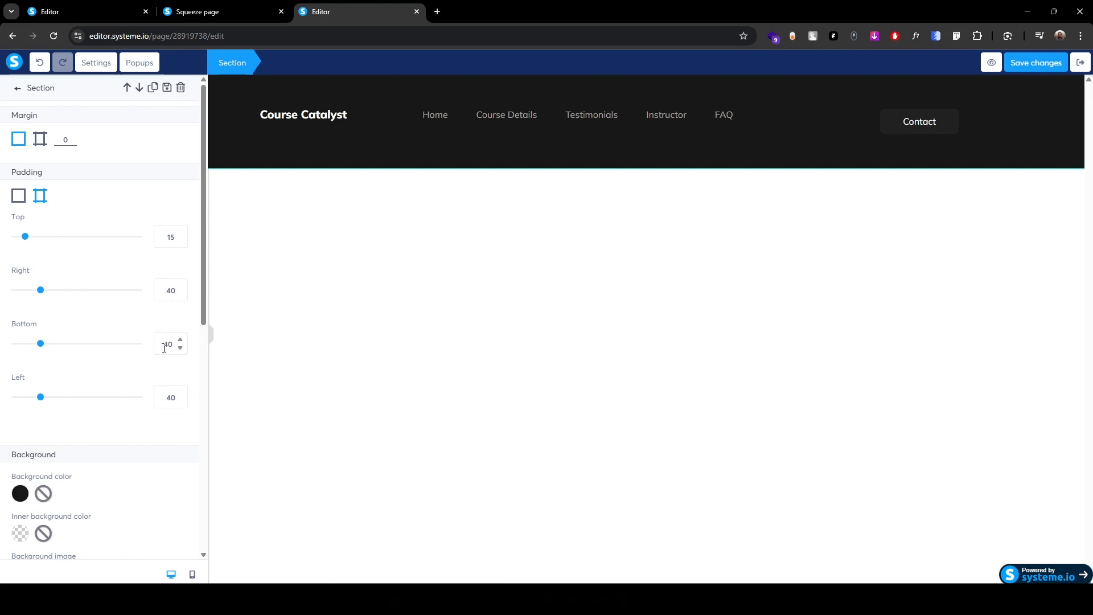
left_click_drag(165, 345, 178, 349)
type("15")
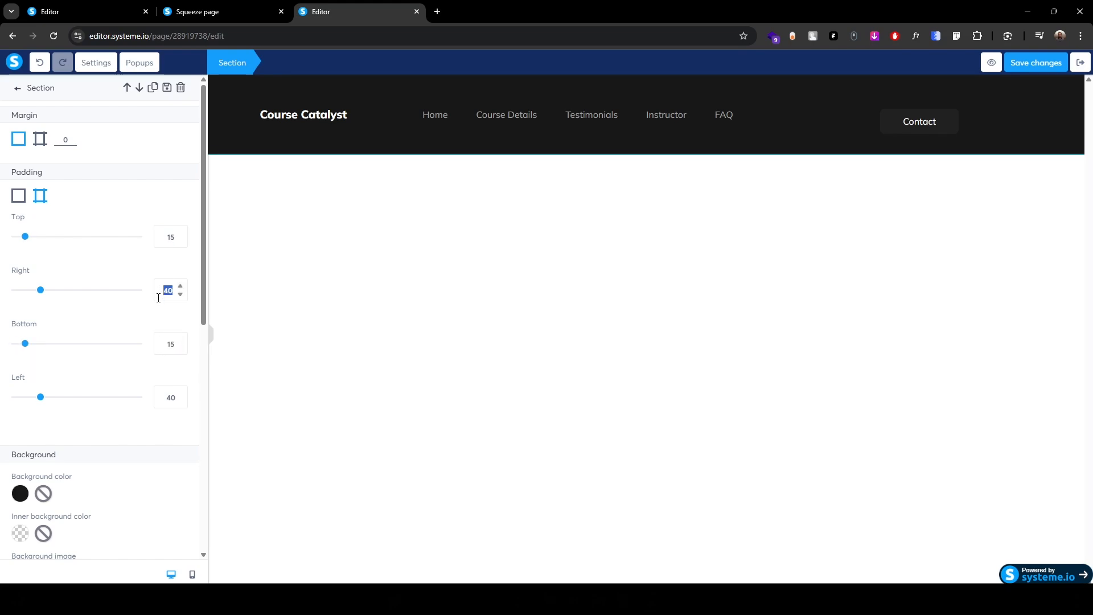
type("0")
double_click(169, 398)
type("0")
- Set the header section's content width to Wide, and widen the menu column by narrowing the Contact button's column
scroll(44, 422, "down", 2)
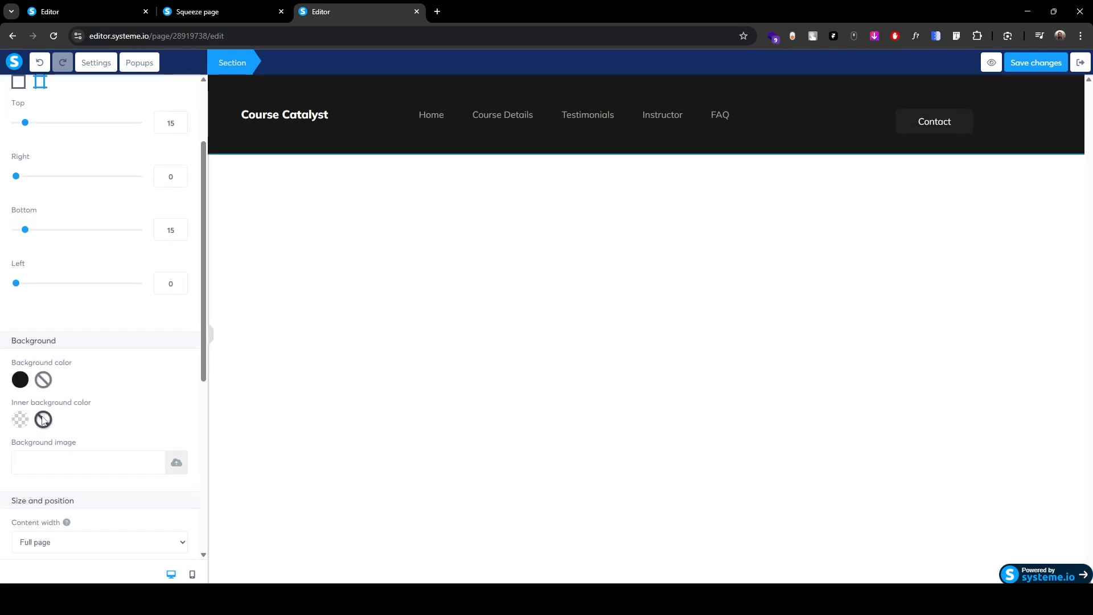
scroll(42, 421, "down", 3)
left_click(42, 371)
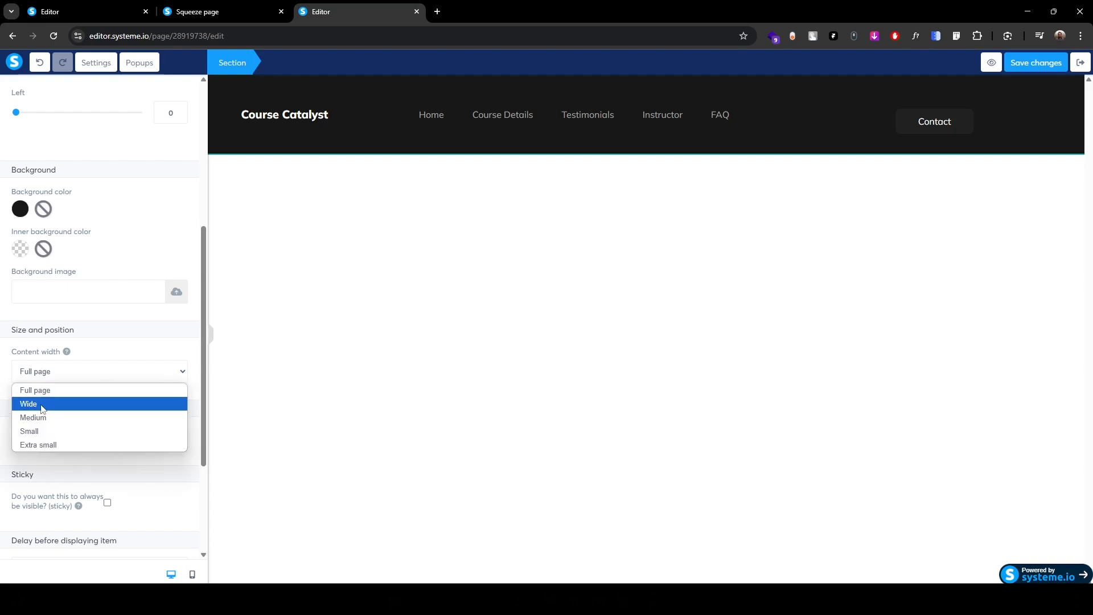
left_click(41, 407)
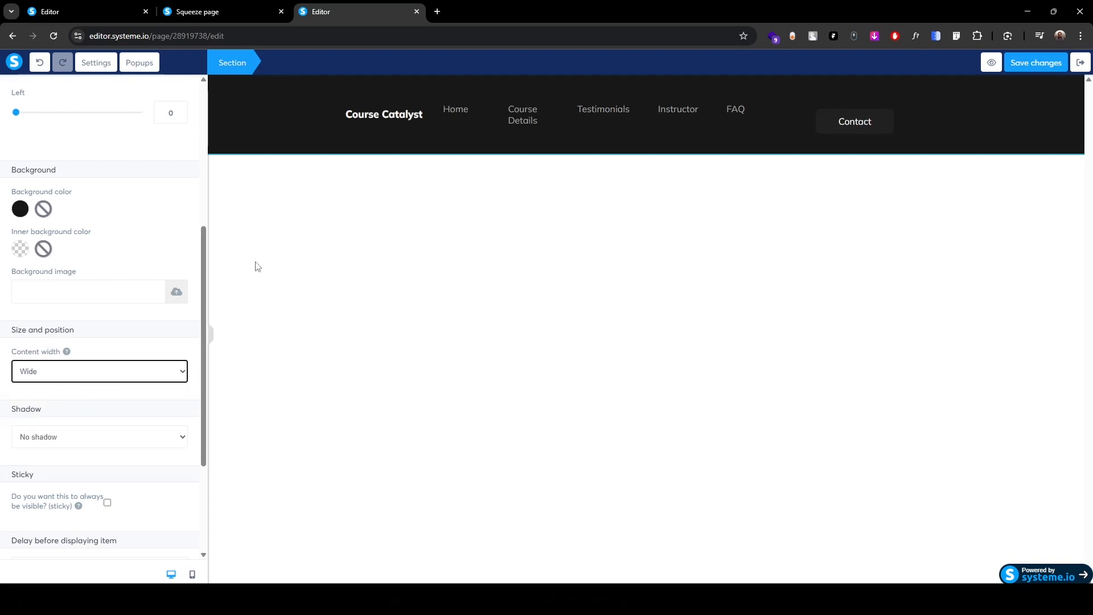
left_click(422, 119)
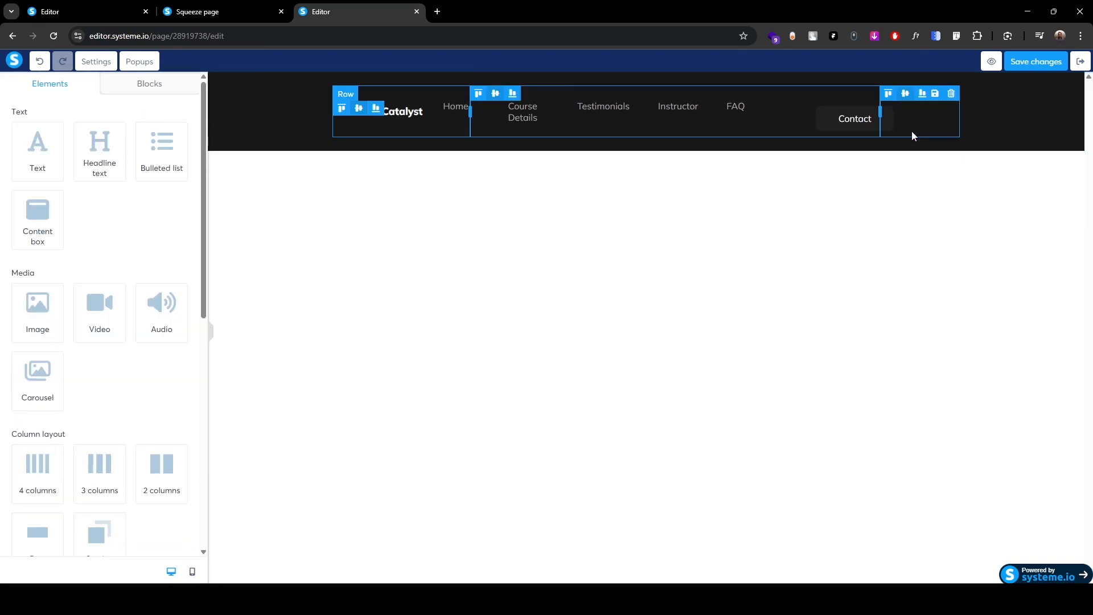
- Set the Contact button's top margin to 0
left_click(822, 117)
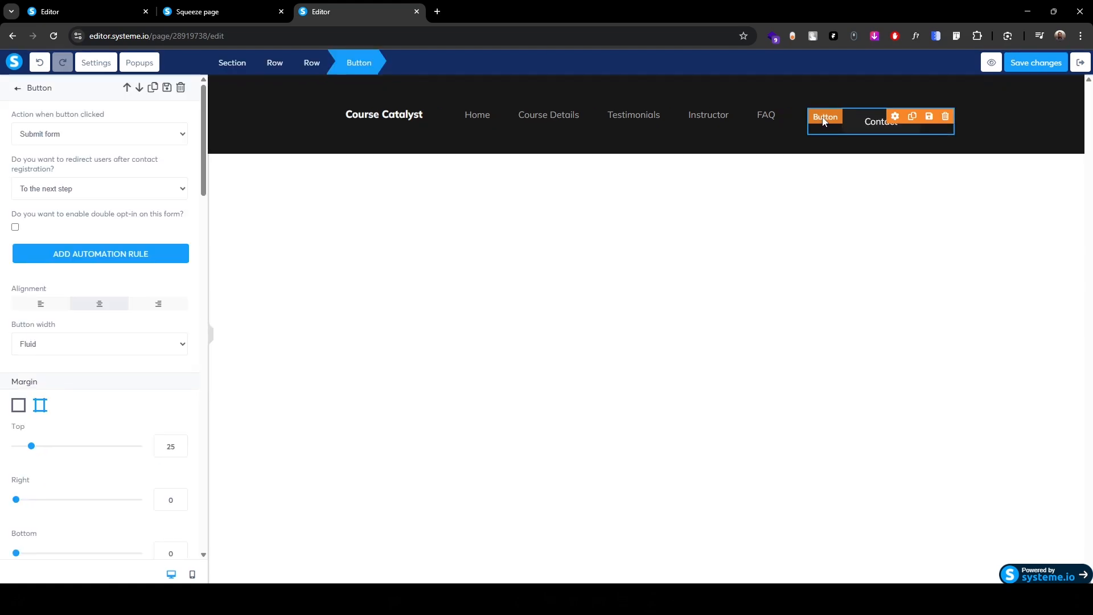
scroll(2, 366, "down", 3)
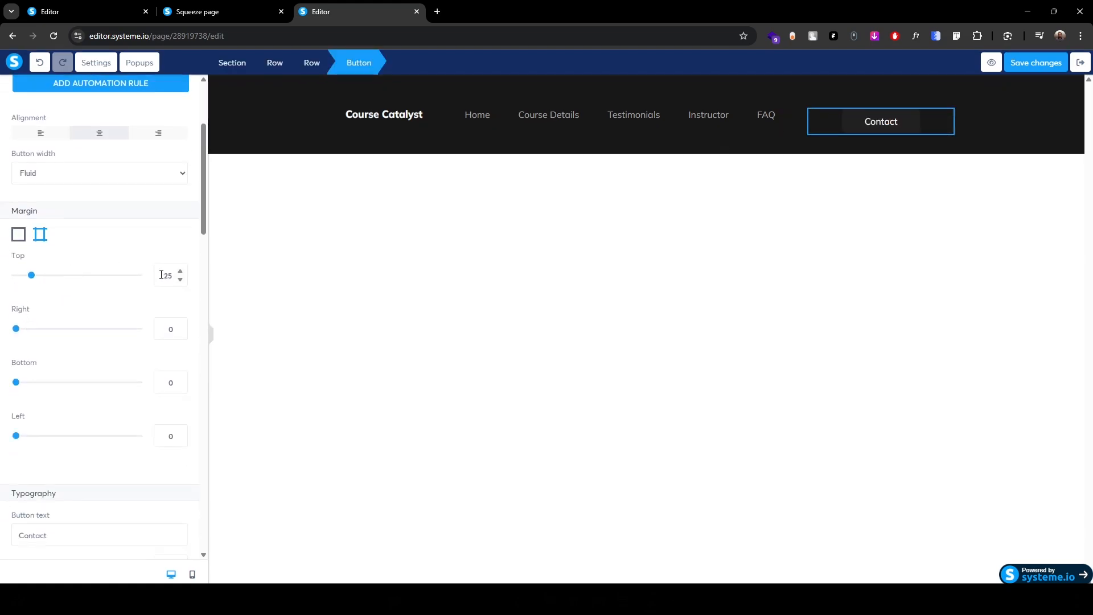
left_click_drag(162, 275, 178, 279)
type("0")
left_click(495, 253)
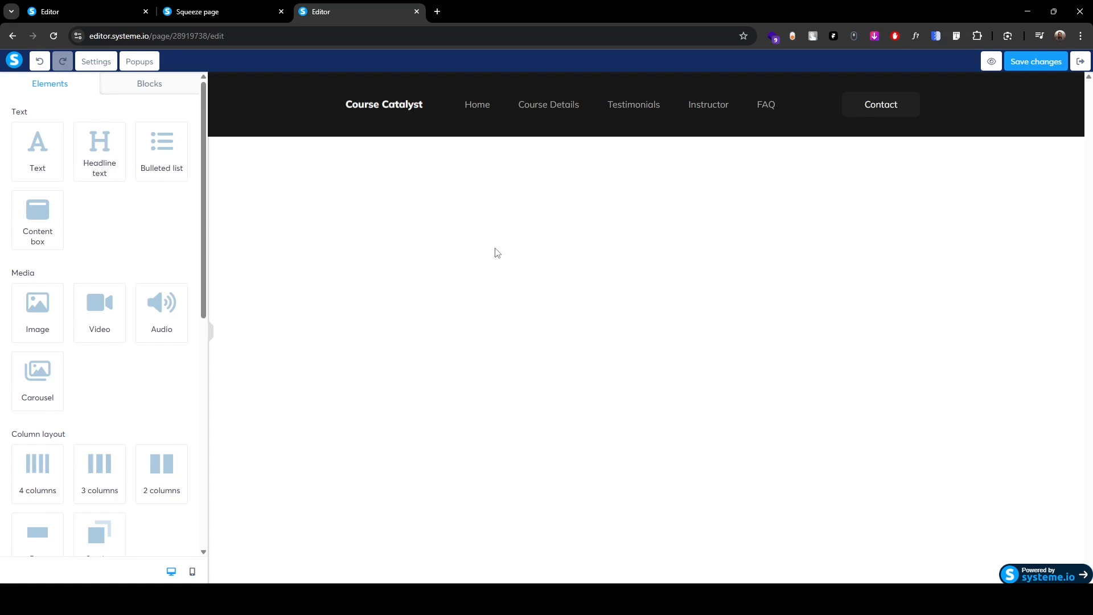
- Examine the finished Squeeze page's menu links and its hero section's headline, text, button and image as reference
left_click(197, 11)
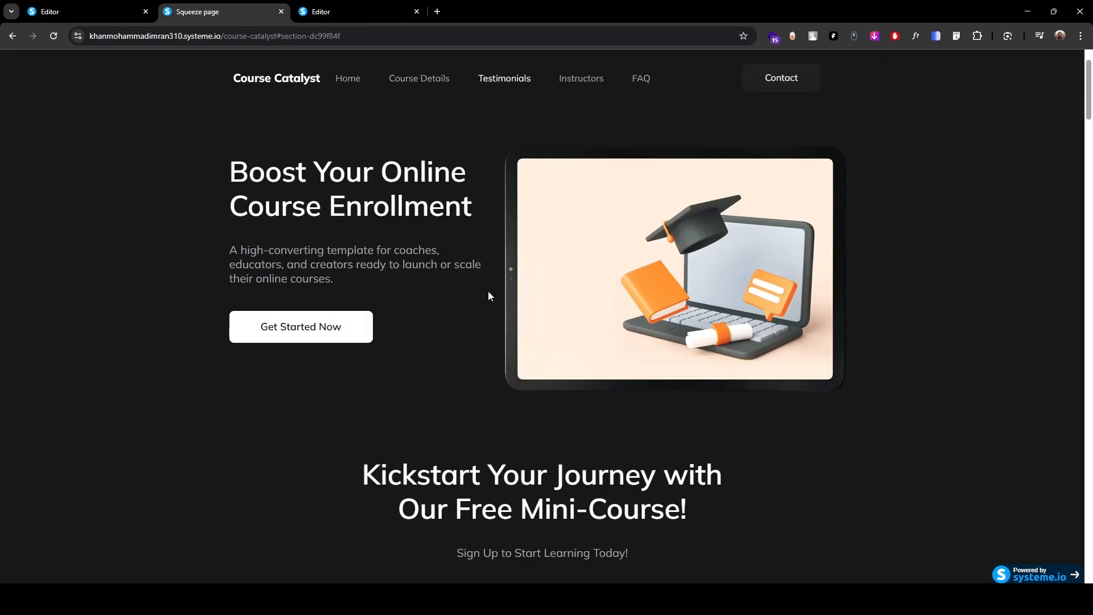
left_click(405, 85)
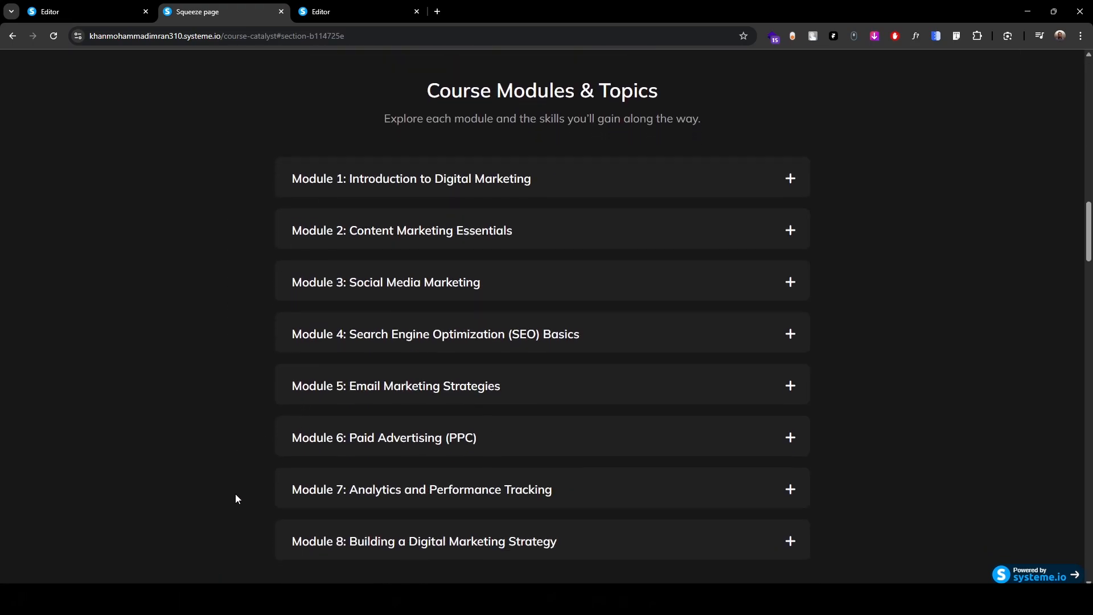
scroll(235, 499, "up", 15)
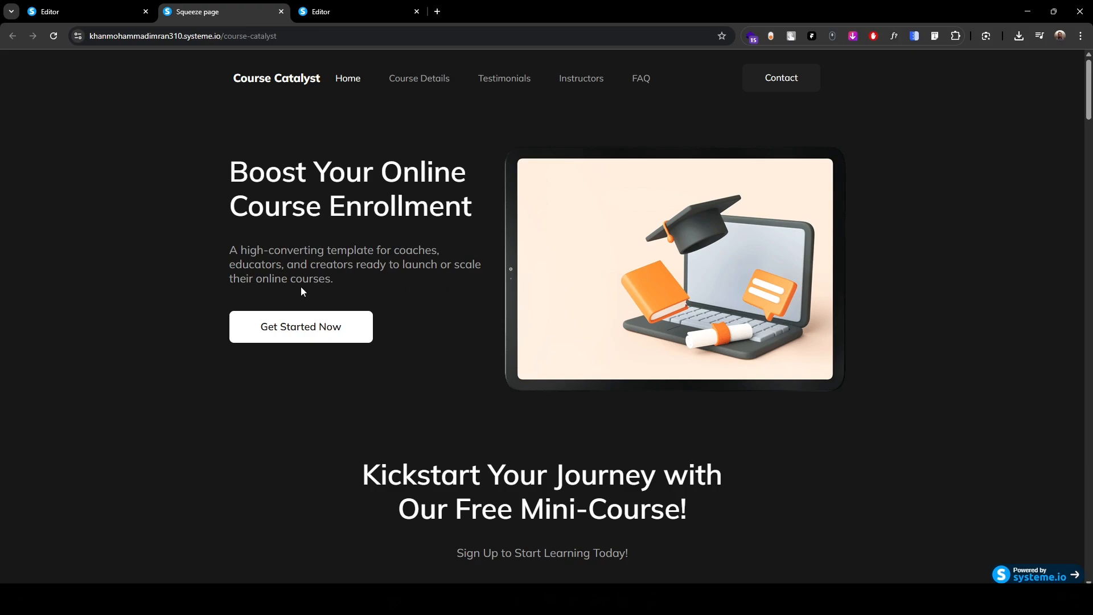
left_click_drag(282, 165, 329, 246)
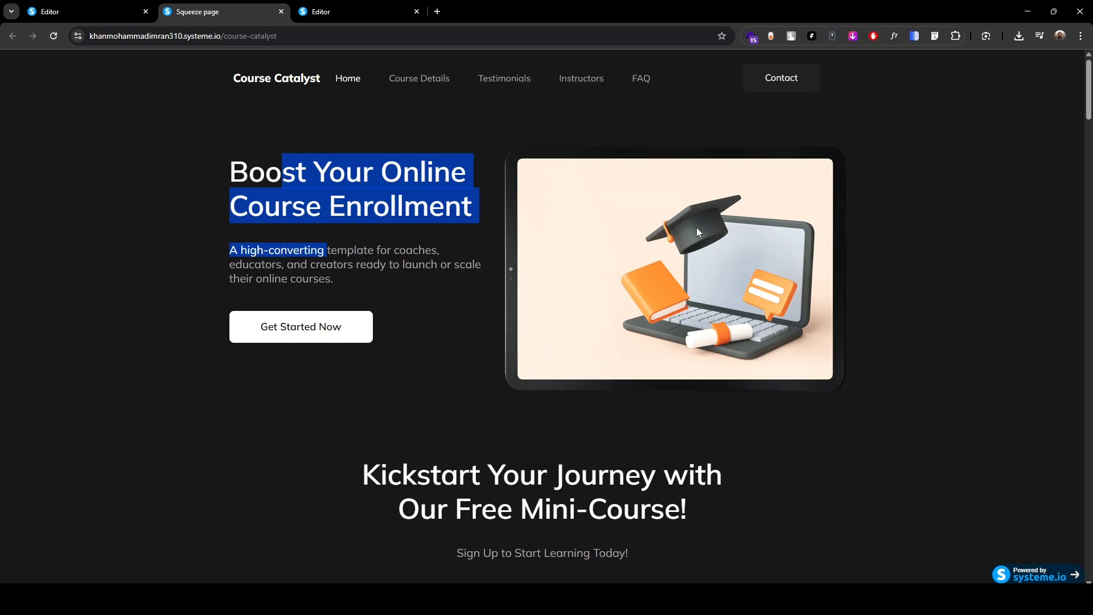
left_click(336, 261)
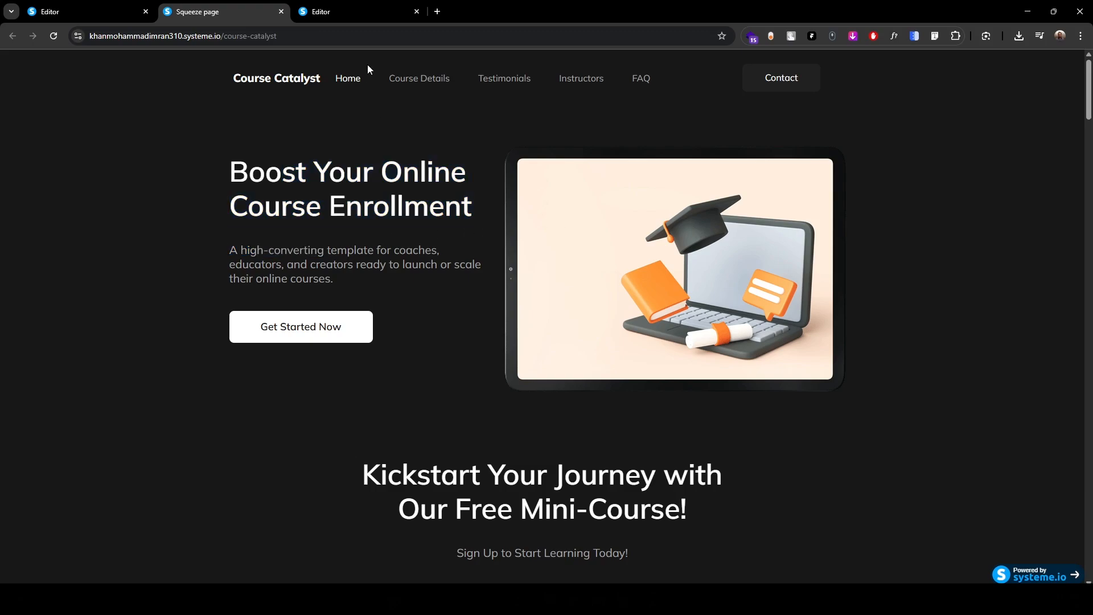
- Return to the page editor and add a new section directly below the header
left_click(355, 12)
scroll(100, 377, "down", 3)
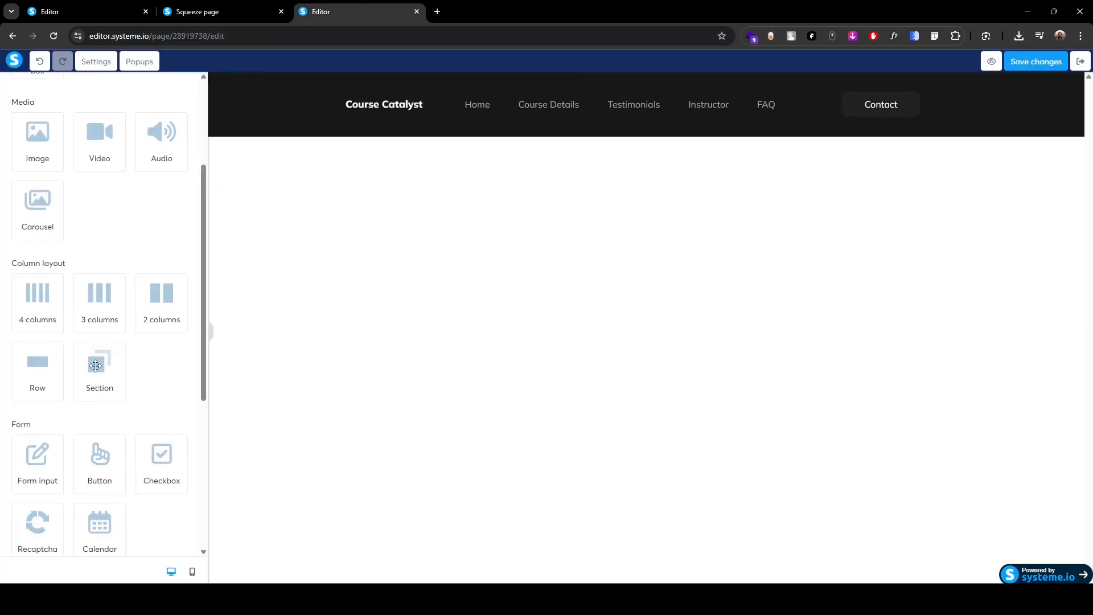
left_click_drag(99, 378, 615, 141)
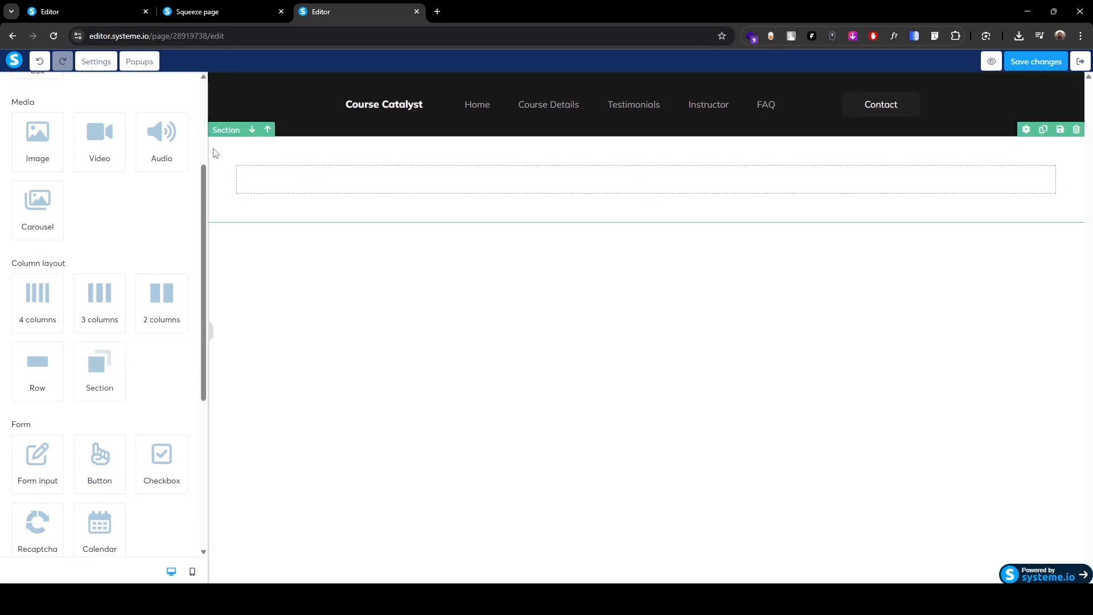
- Set the new section's background color to 171717 and its content width to Wide
left_click(226, 131)
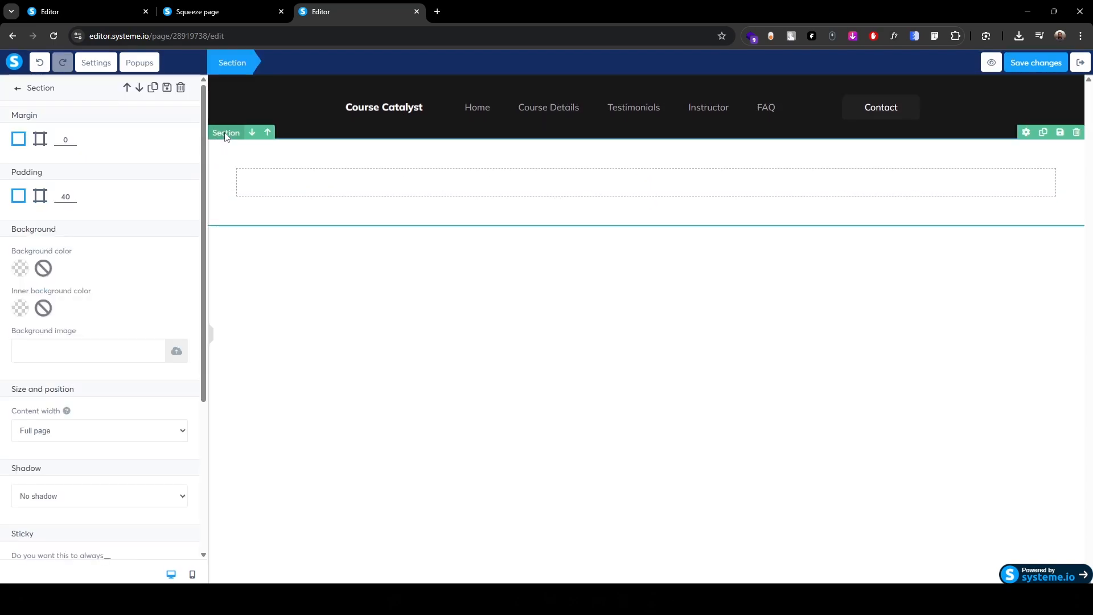
left_click(17, 271)
key("ctrl+a")
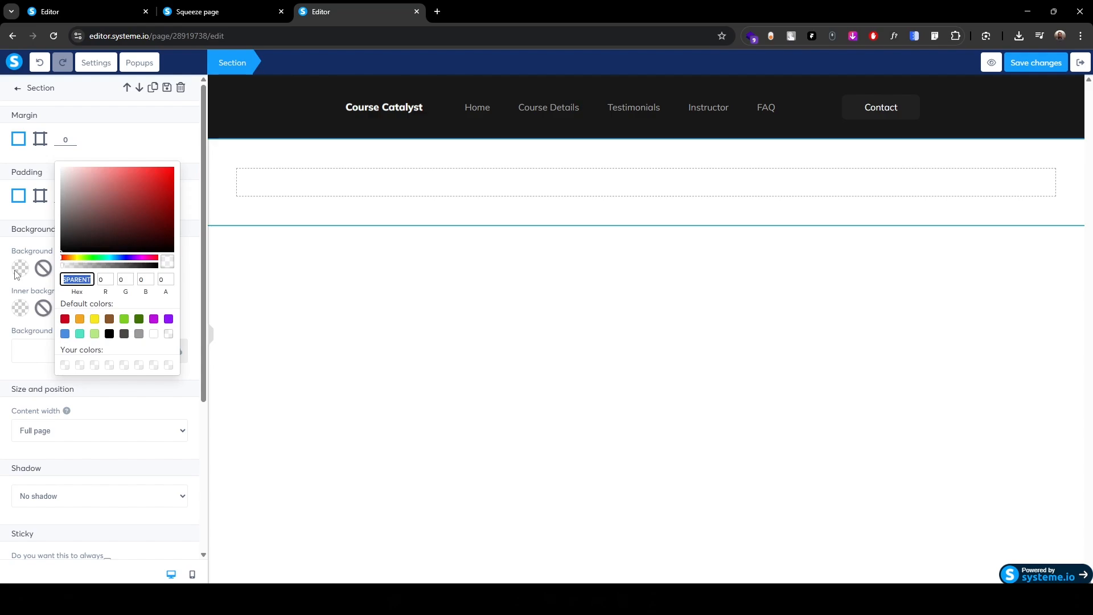
type("171717")
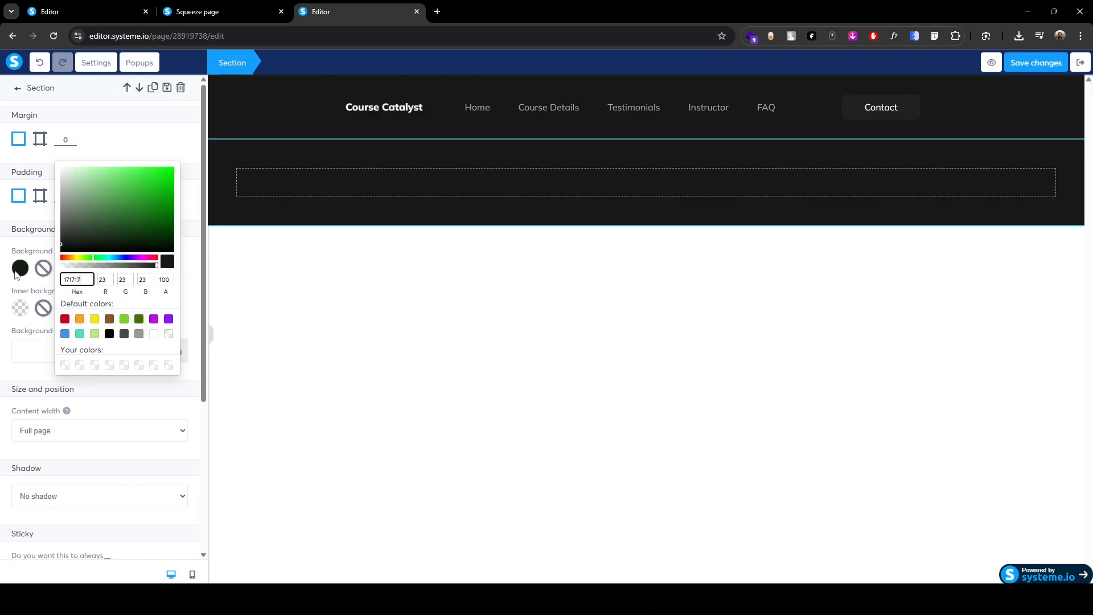
left_click(10, 283)
left_click(64, 432)
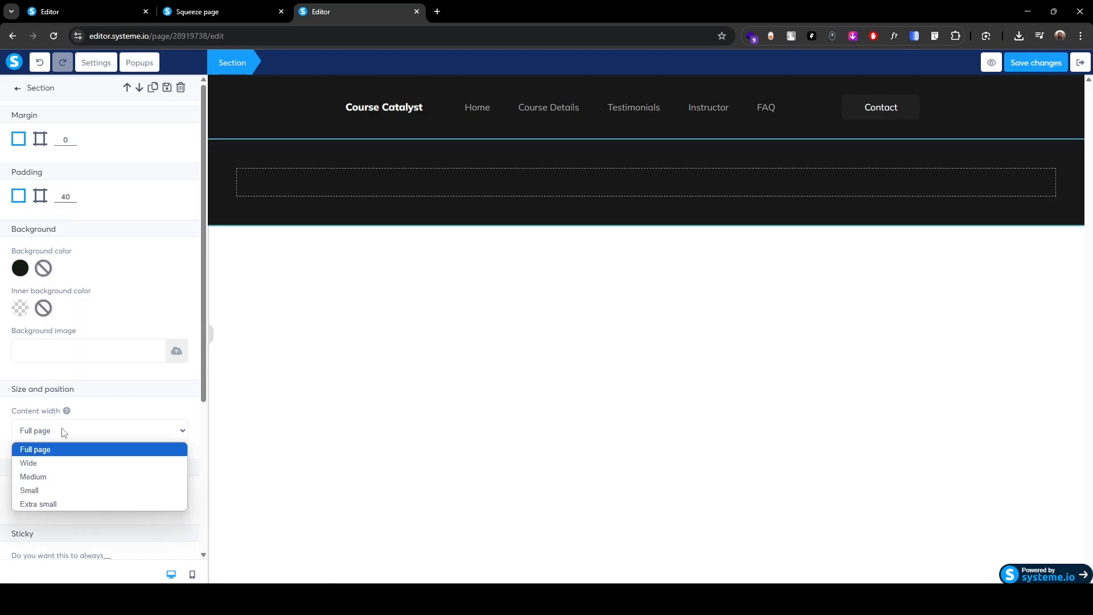
left_click(61, 463)
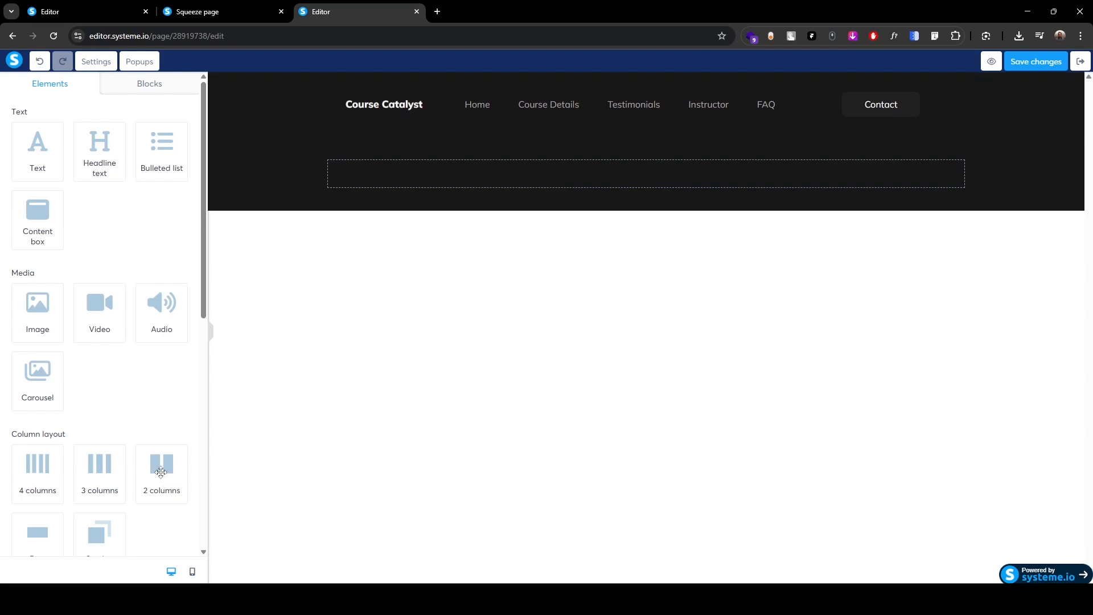
- Insert two columns in the new section and add the headline "Boost Your Online Course Enrollment", copied from the Squeeze page, to the first column
left_click_drag(162, 472, 592, 179)
left_click_drag(99, 151, 439, 190)
left_click(230, 12)
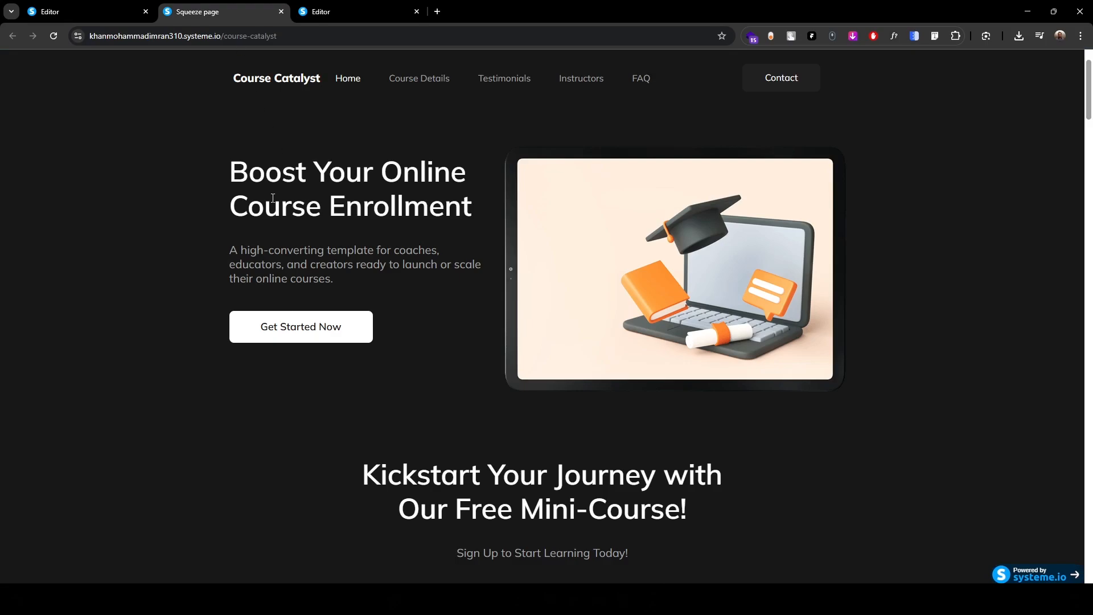
left_click_drag(231, 167, 488, 211)
key("ctrl+c")
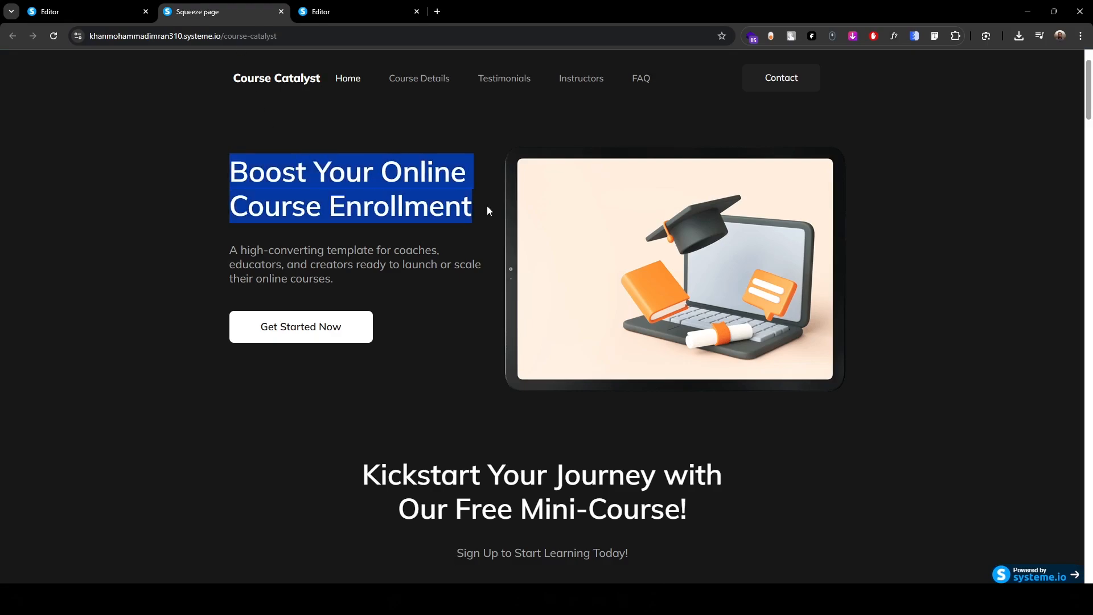
left_click(351, 10)
left_click(453, 188)
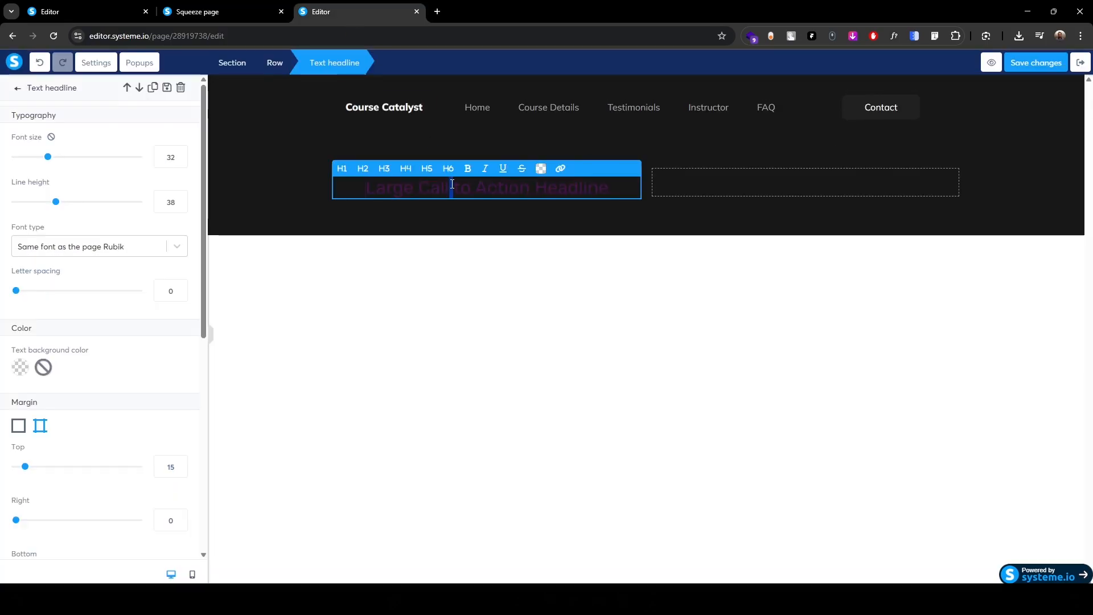
key("ctrl+a")
key("ctrl+v")
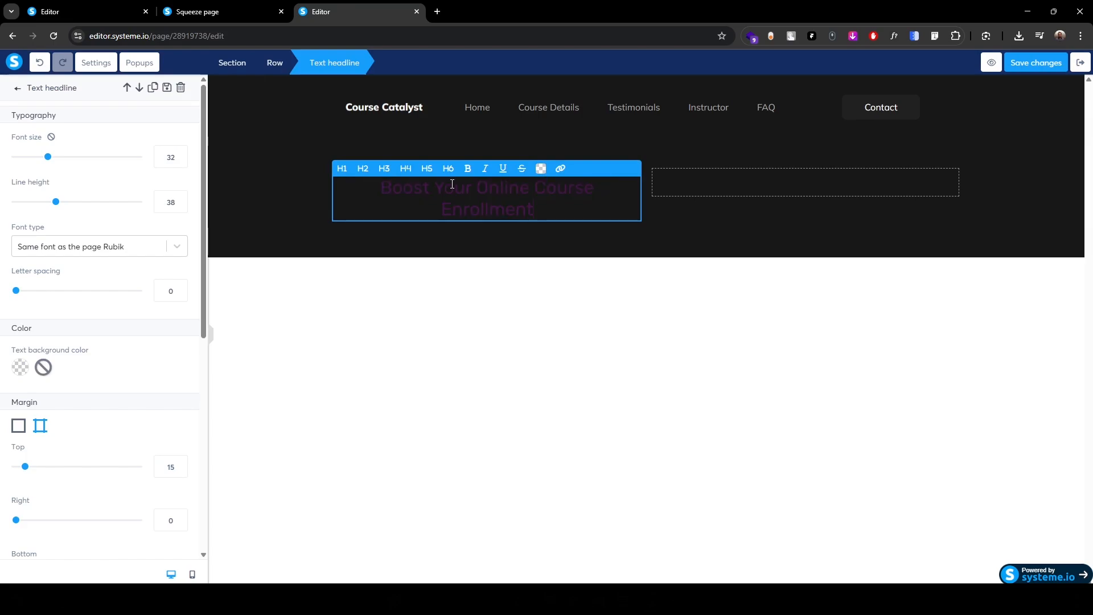
- Format the hero headline as H1 and color its text white
key("ctrl+a")
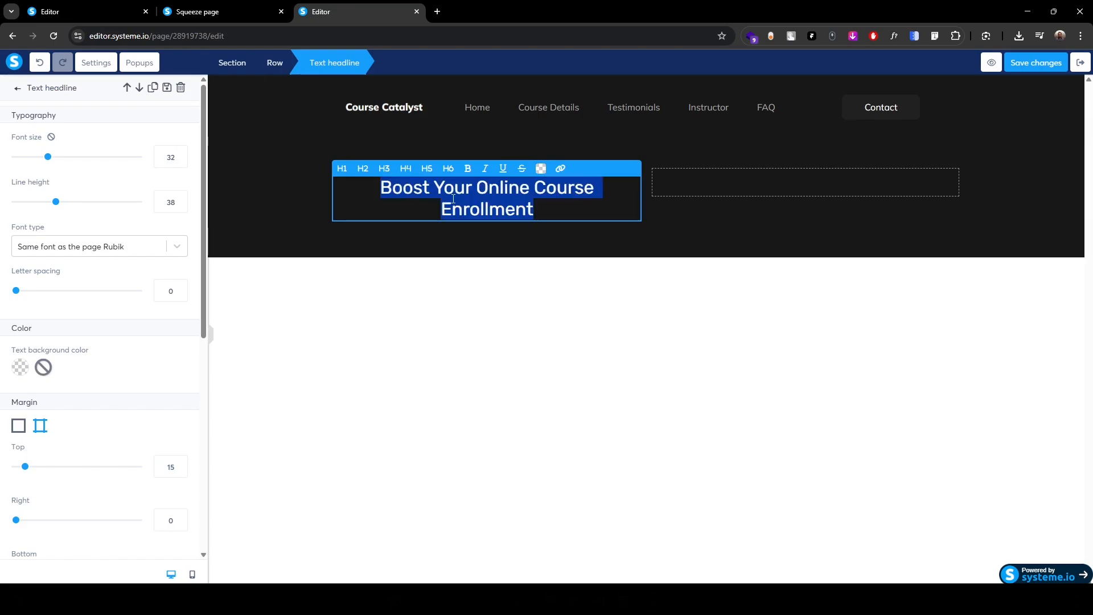
left_click(343, 171)
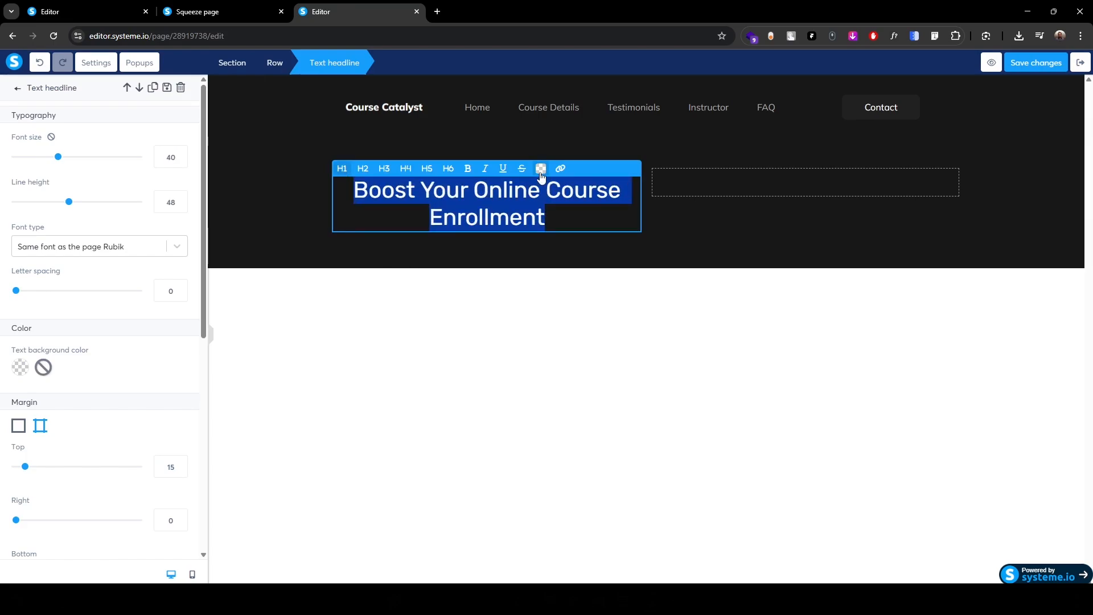
left_click(541, 169)
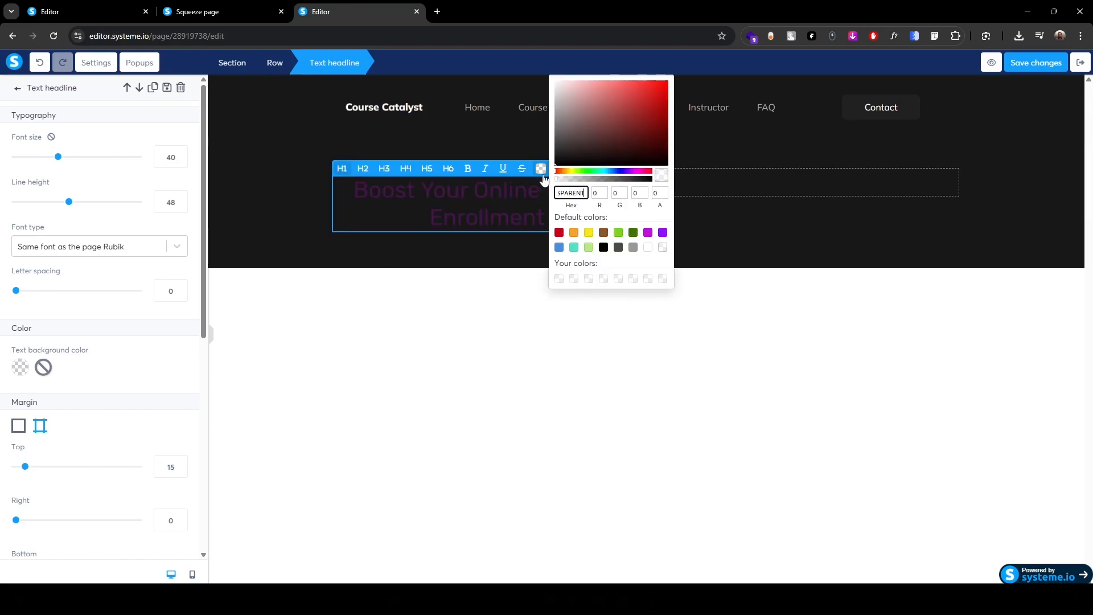
left_click(649, 251)
- Set the hero headline's font size to 50 and its line height to 60
left_click(170, 157)
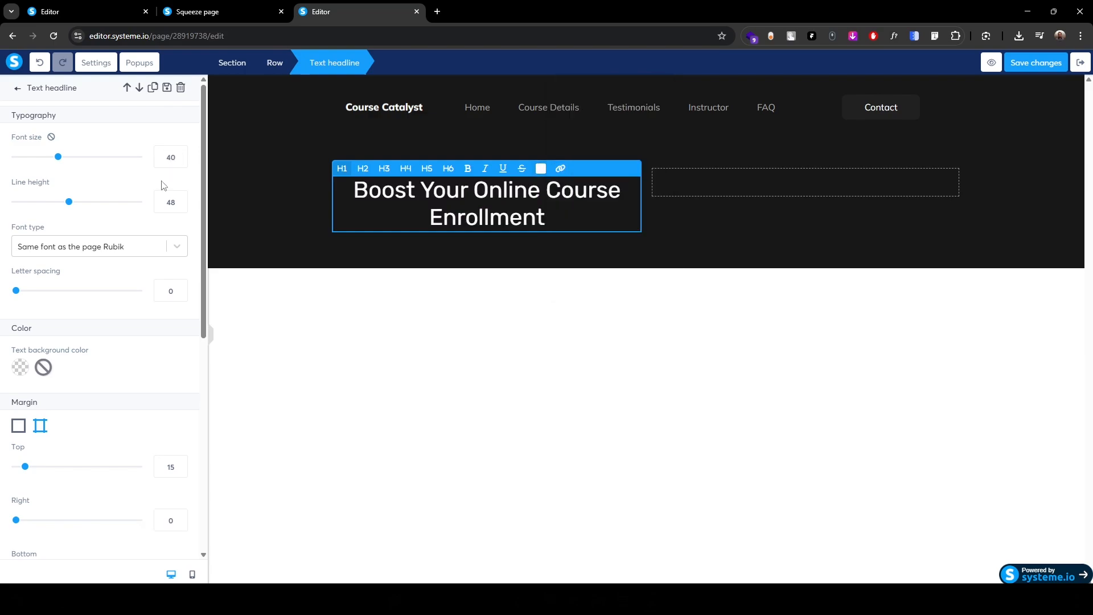
type("50")
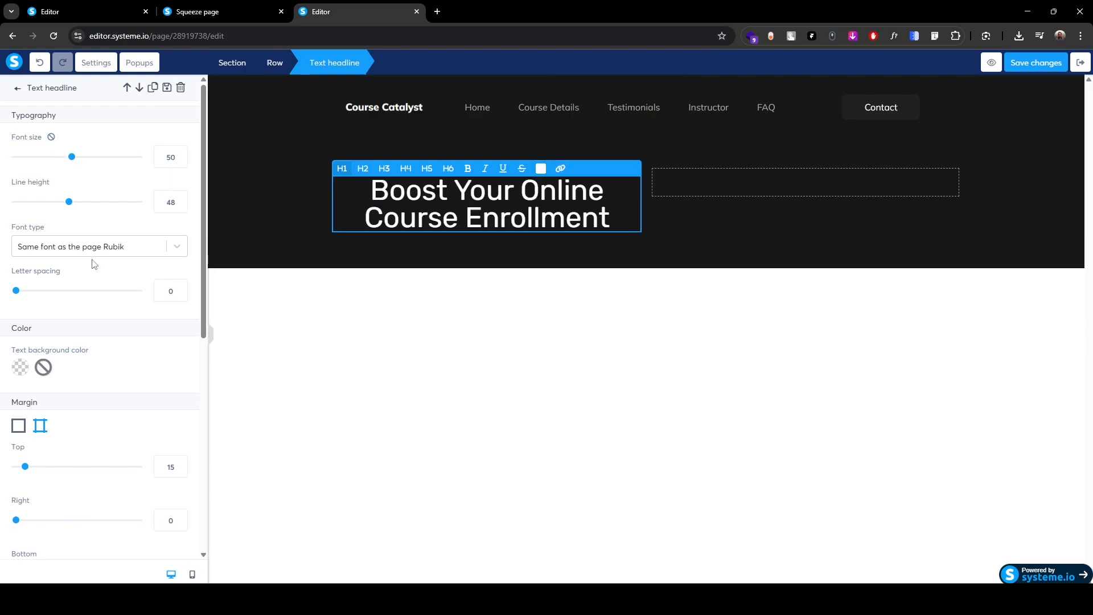
key("Up")
key("Up")
key("Up")
key("Up")
key("Up")
key("Up")
key("Up")
key("Up")
key("Up")
key("Up")
key("Up")
key("Up")
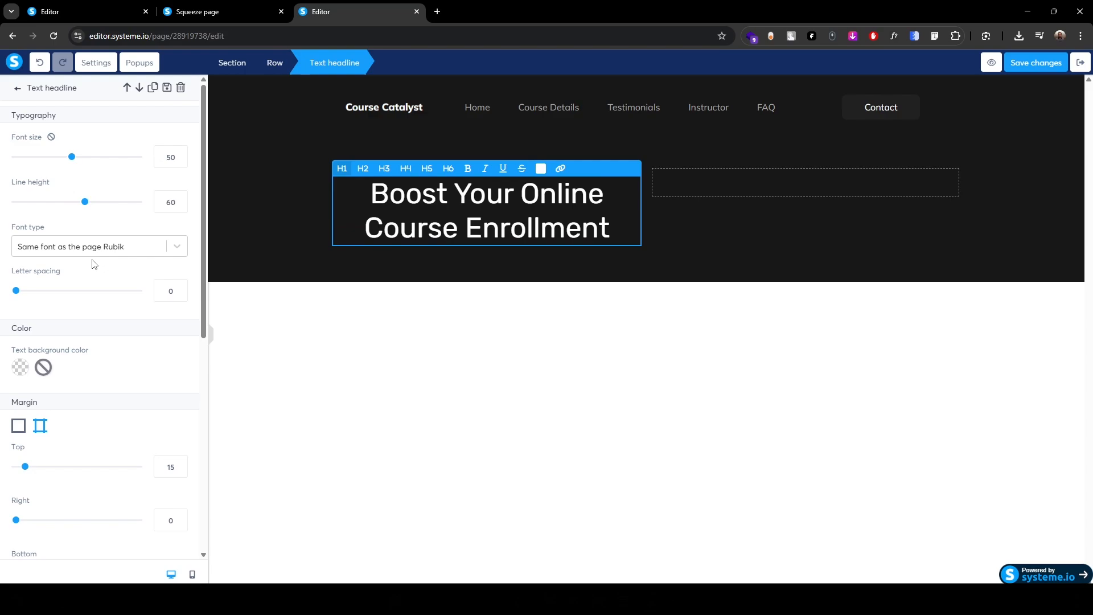
- Change the hero headline's font to the Google font Mulish in Semi-bold 600 style
left_click(94, 256)
left_click(73, 315)
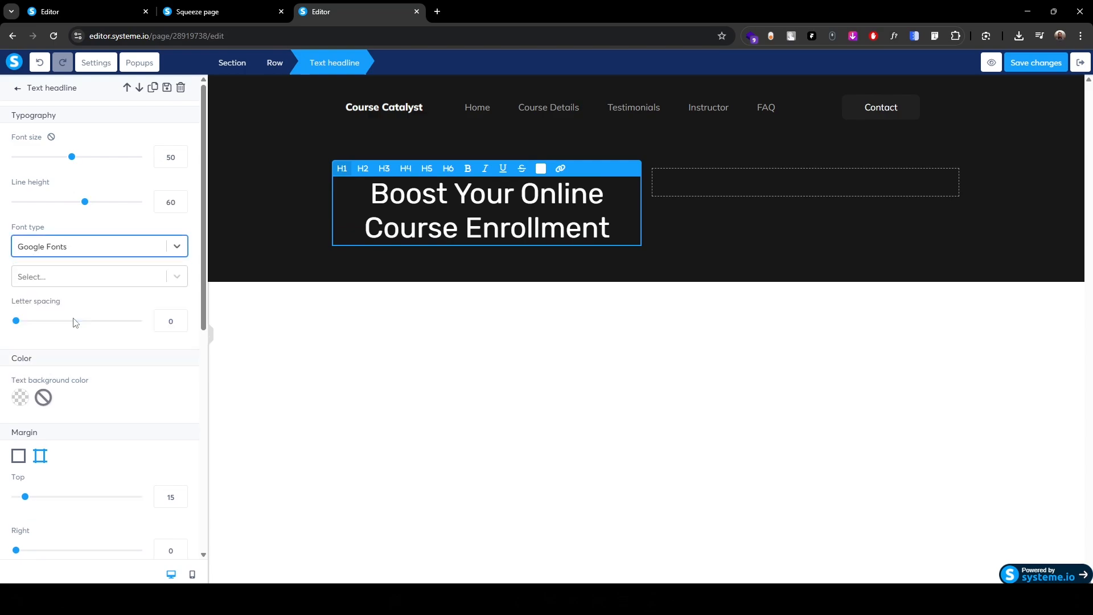
left_click(59, 286)
type("mu")
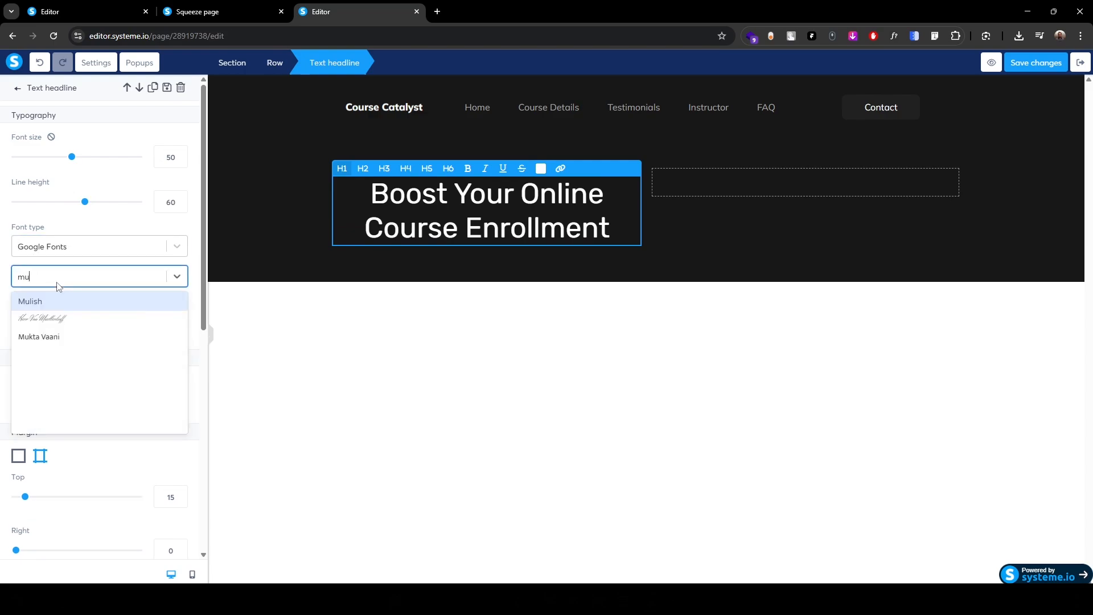
key("Return")
left_click(59, 321)
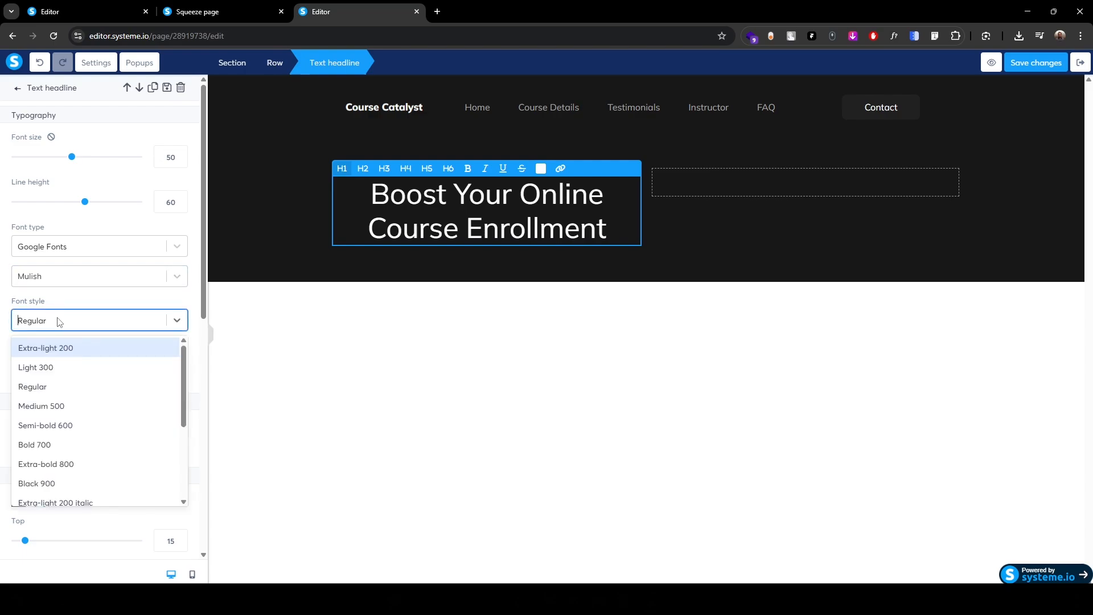
left_click(48, 427)
- Align the hero headline to the left of its column
scroll(49, 427, "down", 4)
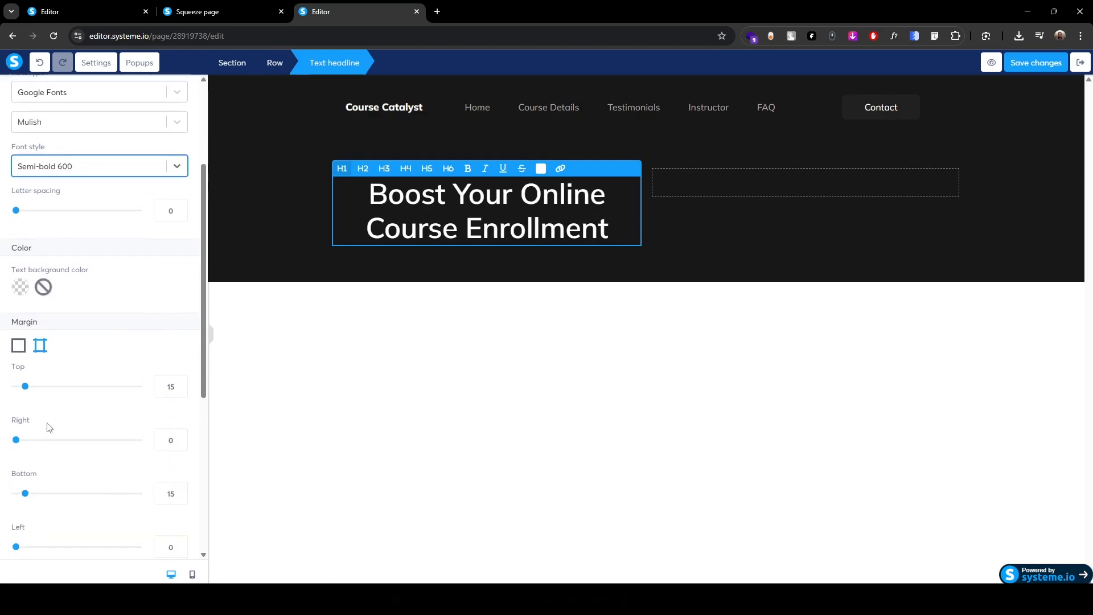
scroll(49, 428, "down", 3)
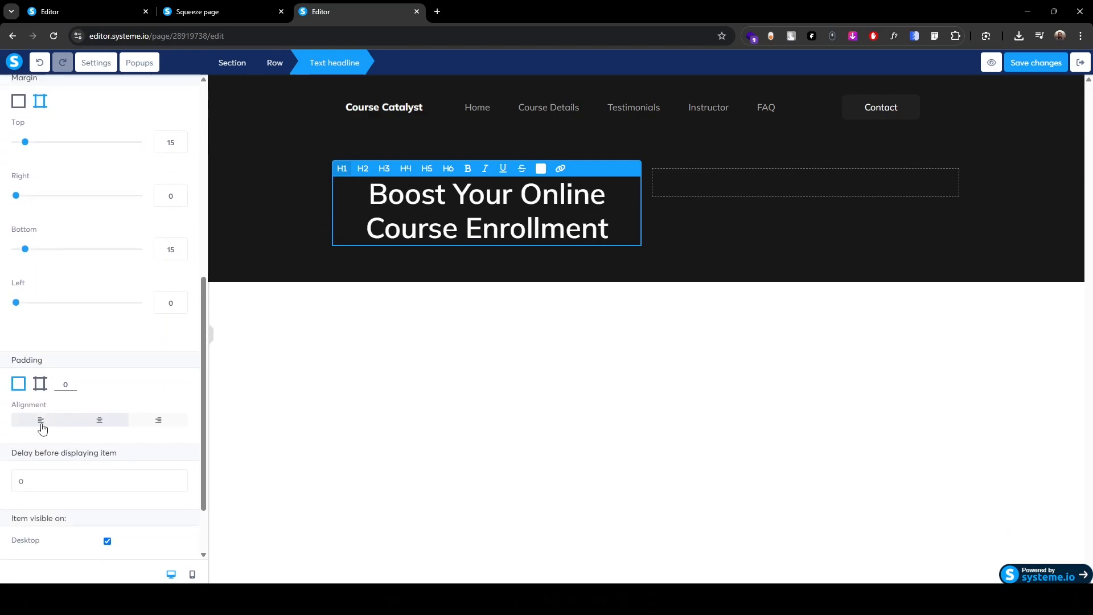
left_click(41, 426)
left_click(273, 220)
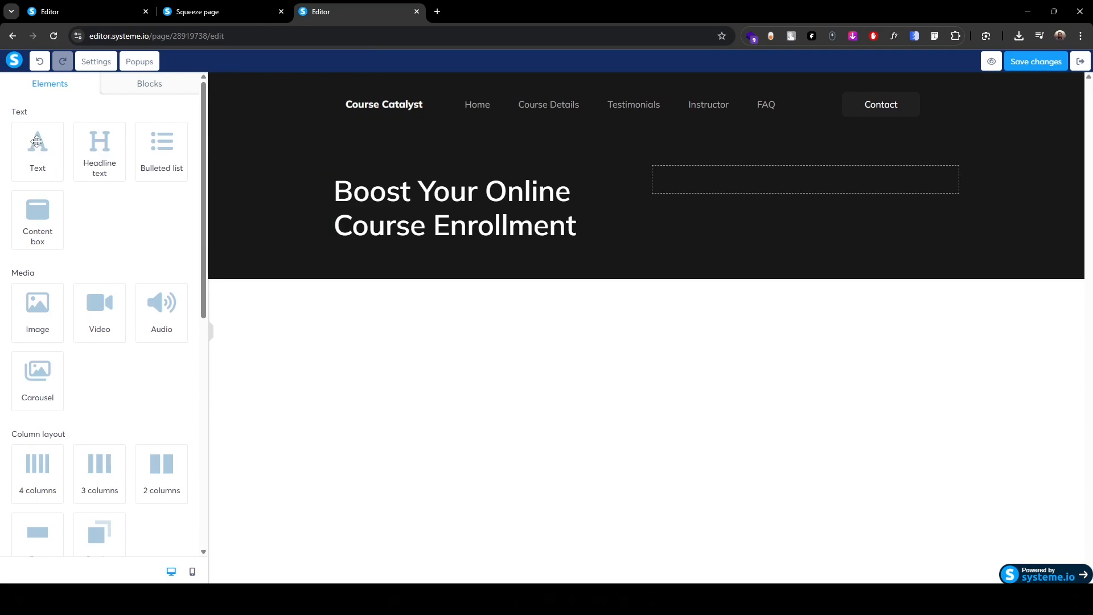
- Add a text below the headline reading "A high-converting template for coaches, educators, and creators ready to launch or scale their online courses."
left_click_drag(37, 142, 452, 235)
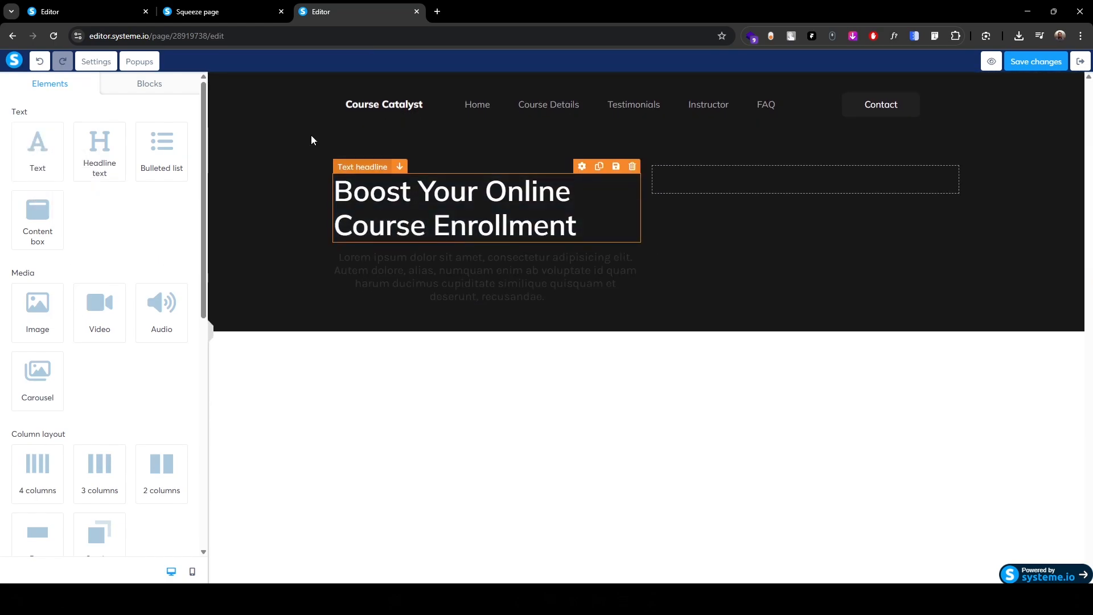
left_click(244, 12)
left_click_drag(227, 248, 332, 280)
left_click(335, 11)
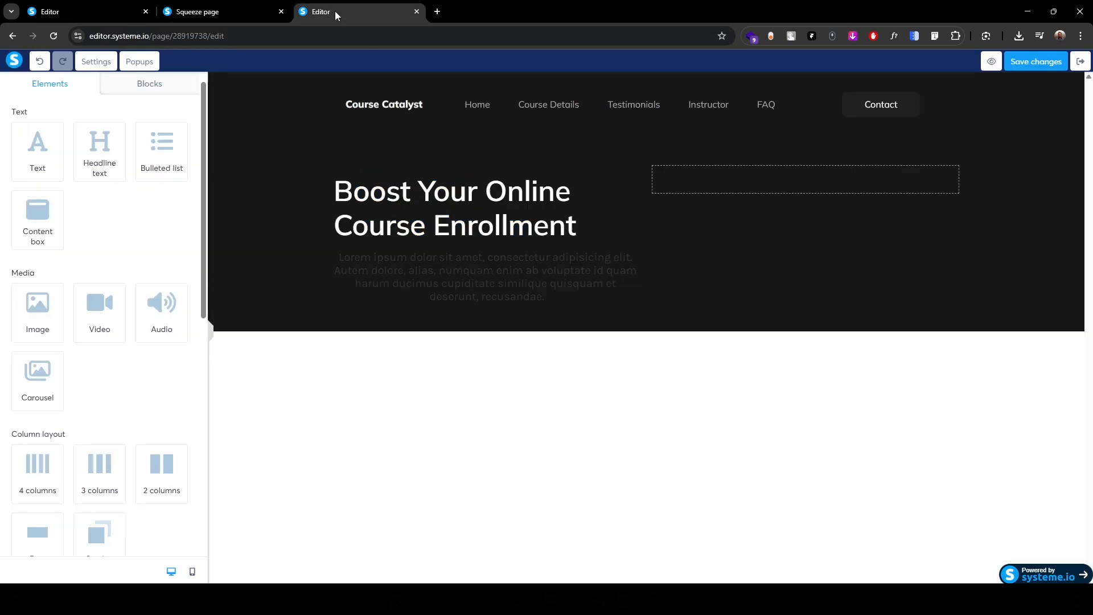
left_click(437, 278)
key("ctrl+a")
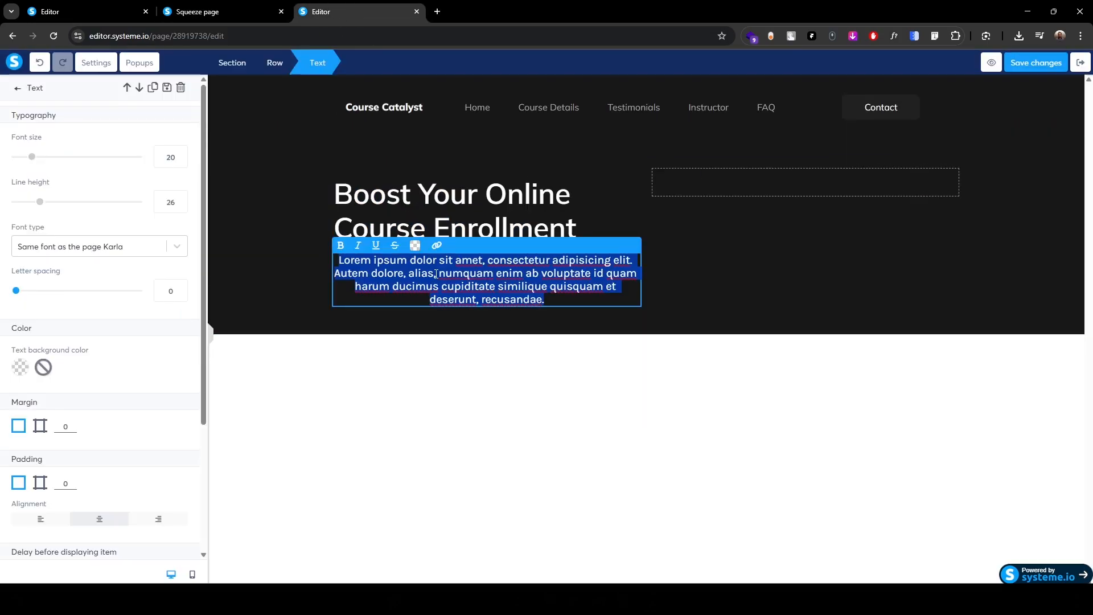
key("BackSpace")
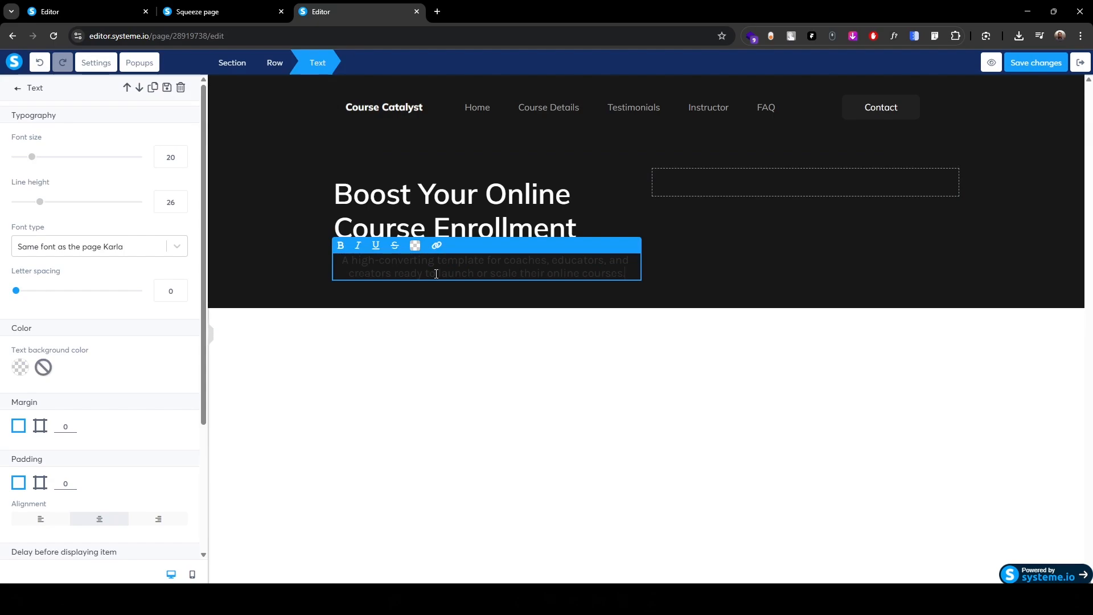
type("A high-converting template for coaches, educators, and creators ready to launch or scale their online courses.")
- Set the text color of the paragraph below the hero headline to a7a7a7
left_click(415, 246)
left_click(445, 257)
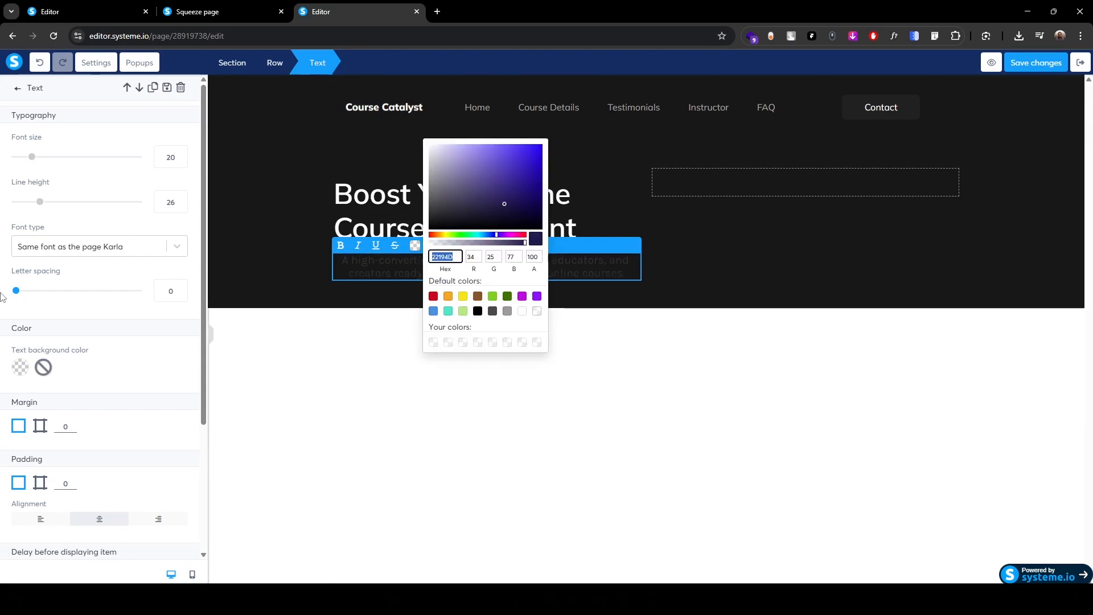
type("a7a7a7")
- Change the font of the paragraph below the hero headline to the Google font Mulish
left_click(98, 247)
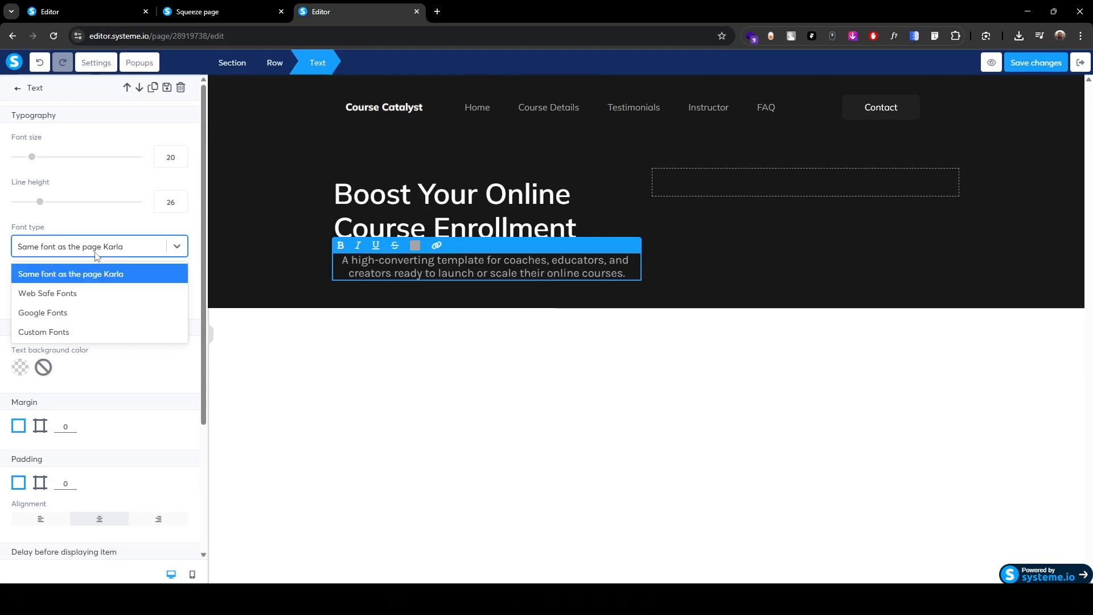
left_click(67, 313)
left_click(64, 277)
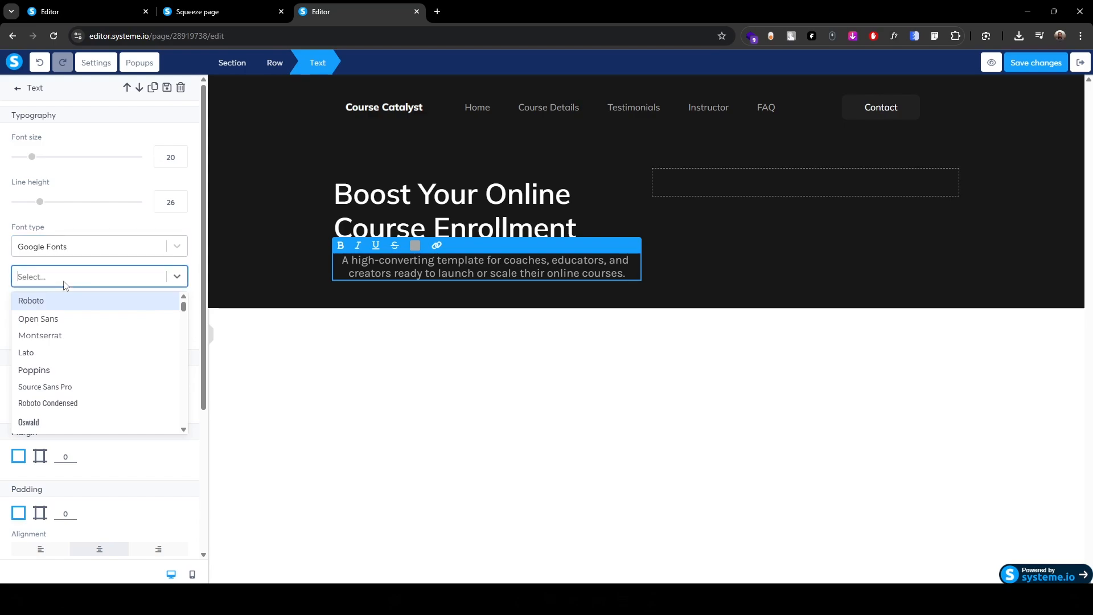
type("mul")
key("Return")
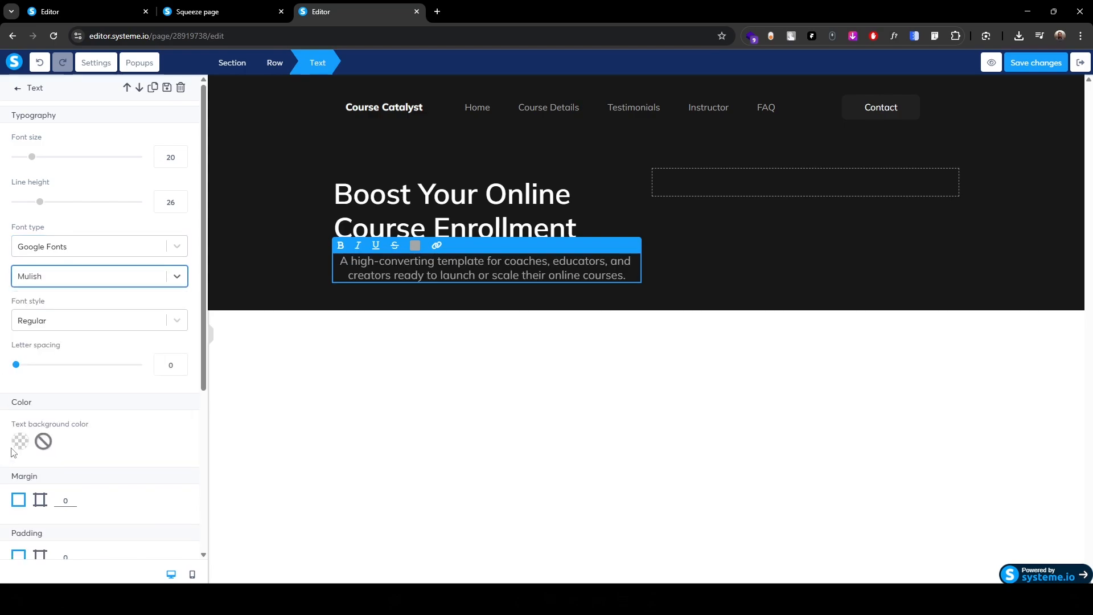
- Align the paragraph below the hero headline to the left of its column
scroll(14, 452, "down", 4)
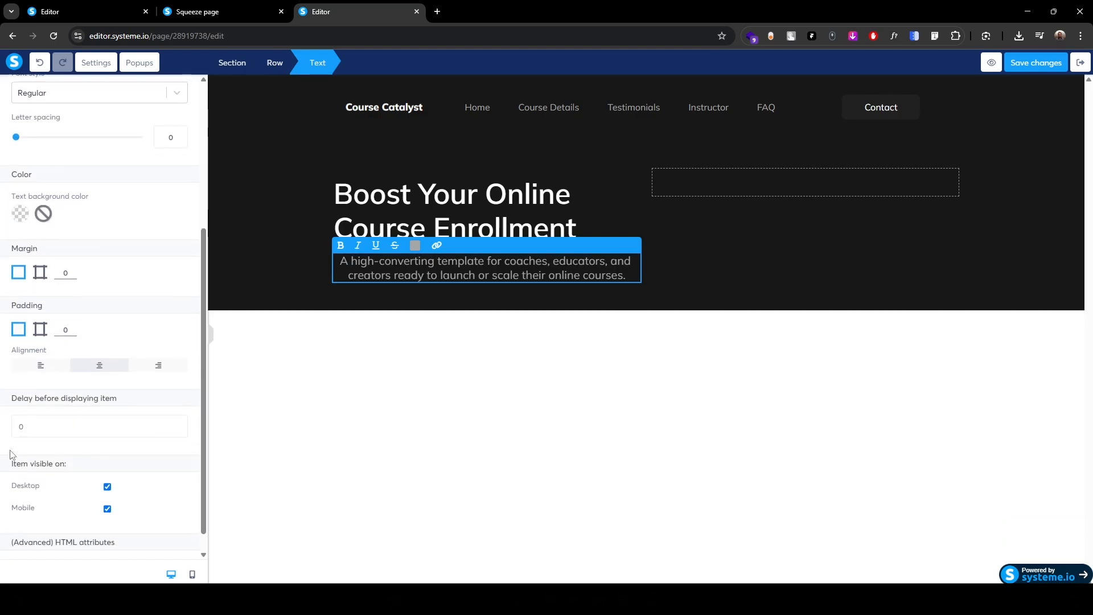
left_click(42, 368)
key("Escape")
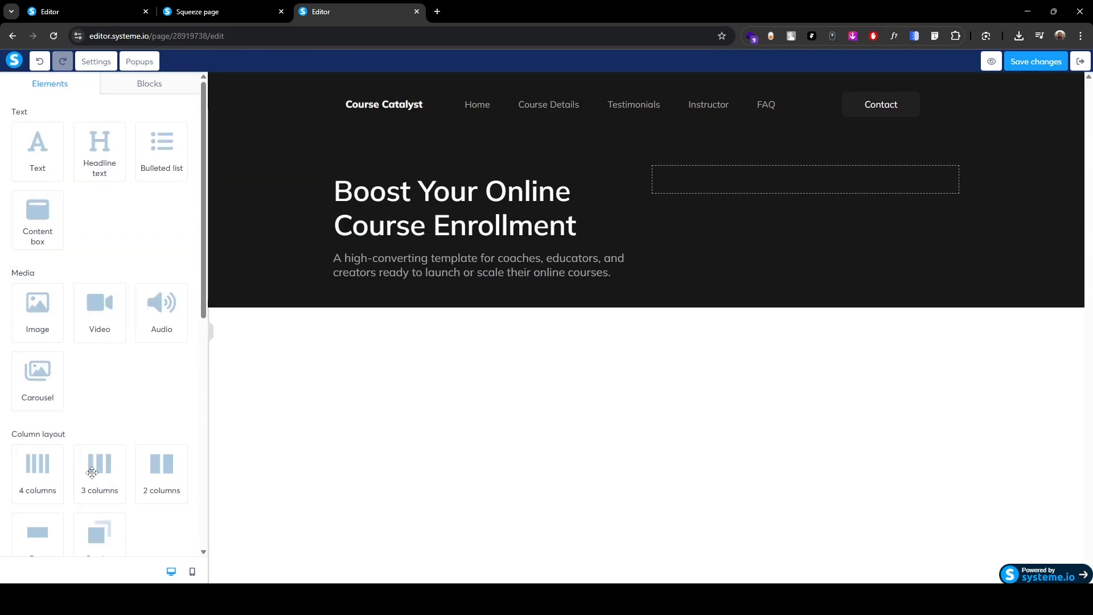
- Add a button below the hero paragraph and set its text to "Get Started Now"
scroll(105, 422, "down", 3)
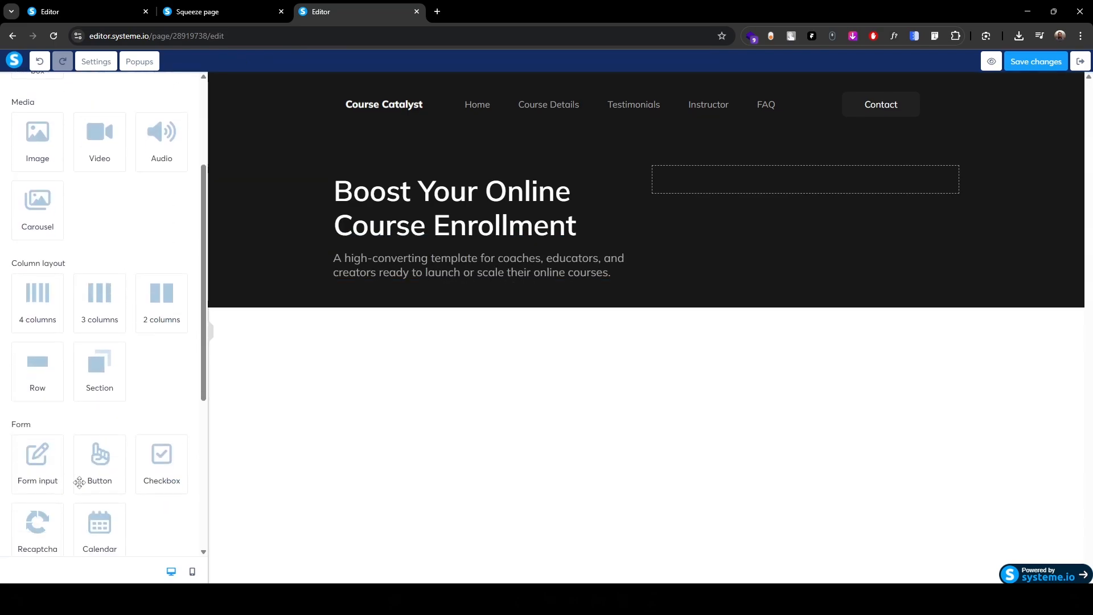
left_click_drag(99, 467, 463, 282)
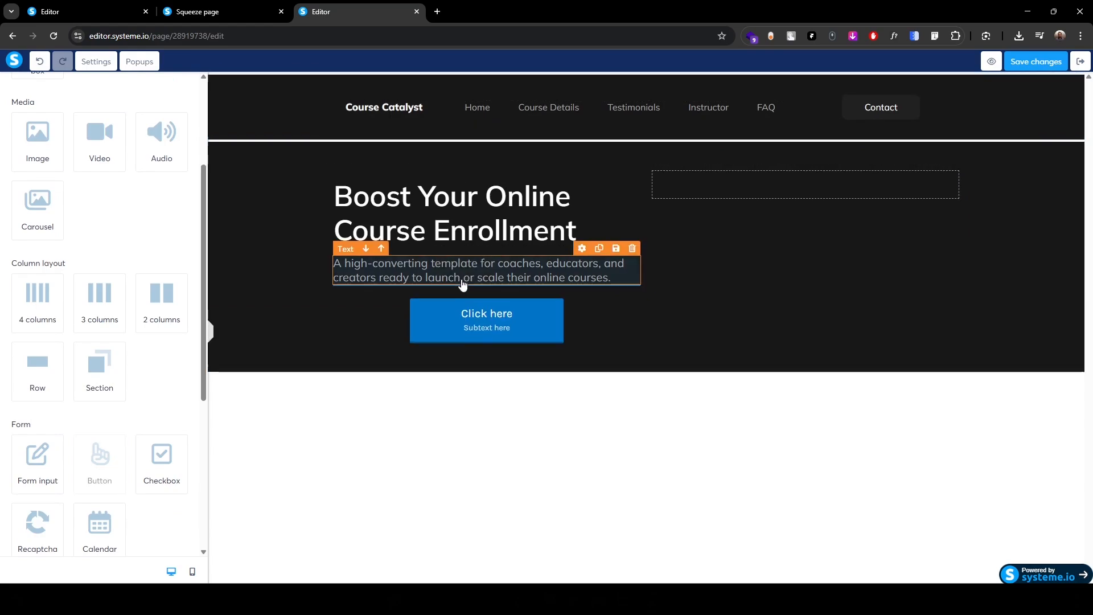
left_click(457, 326)
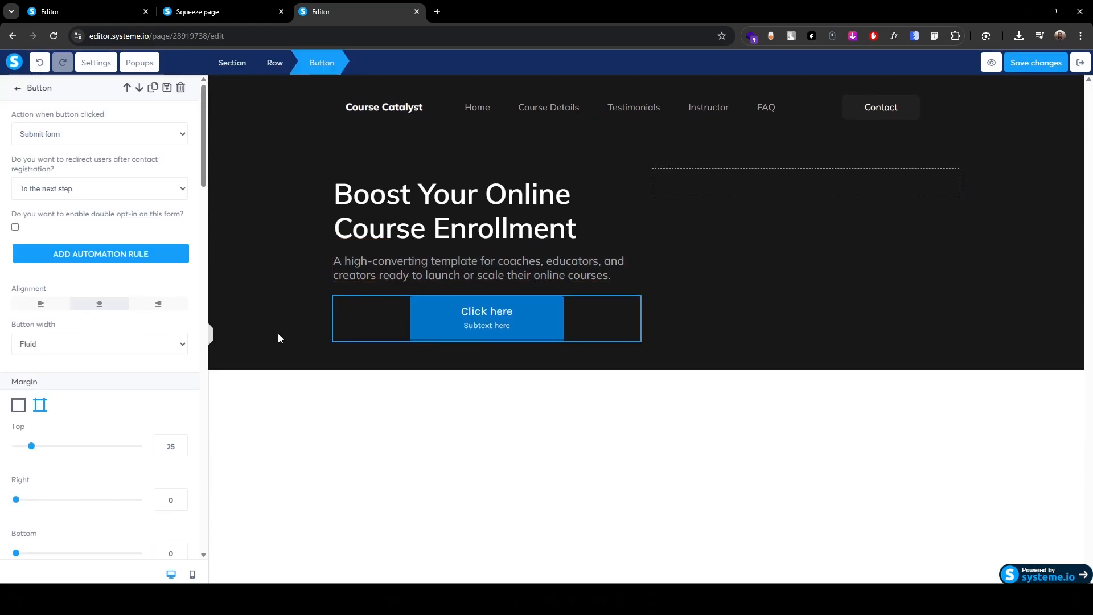
scroll(2, 400, "down", 5)
left_click_drag(62, 421, 14, 417)
type("Get")
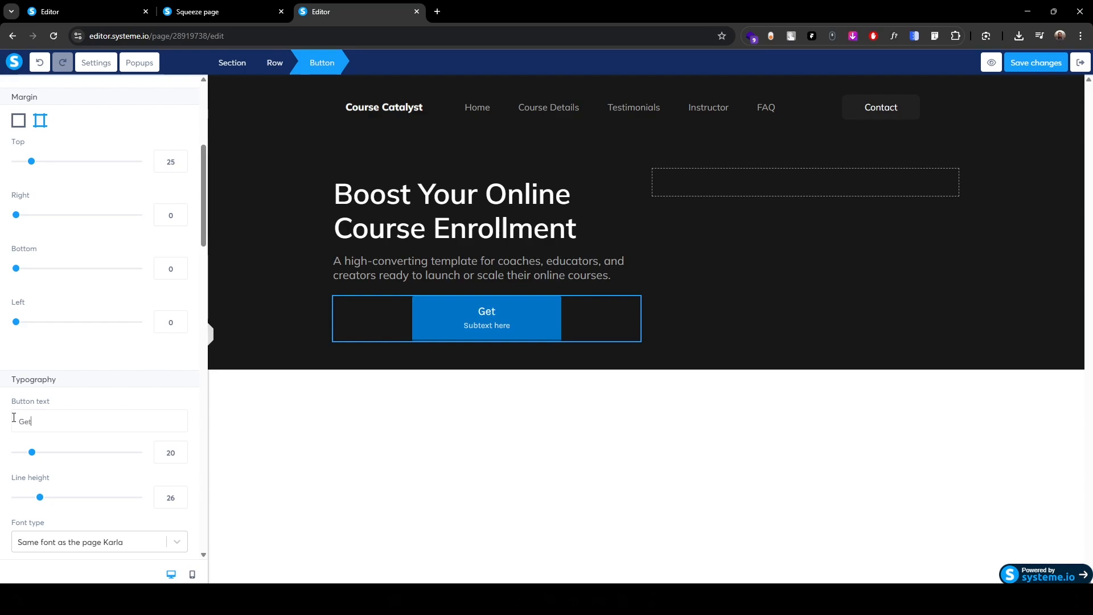
type(" Started Now")
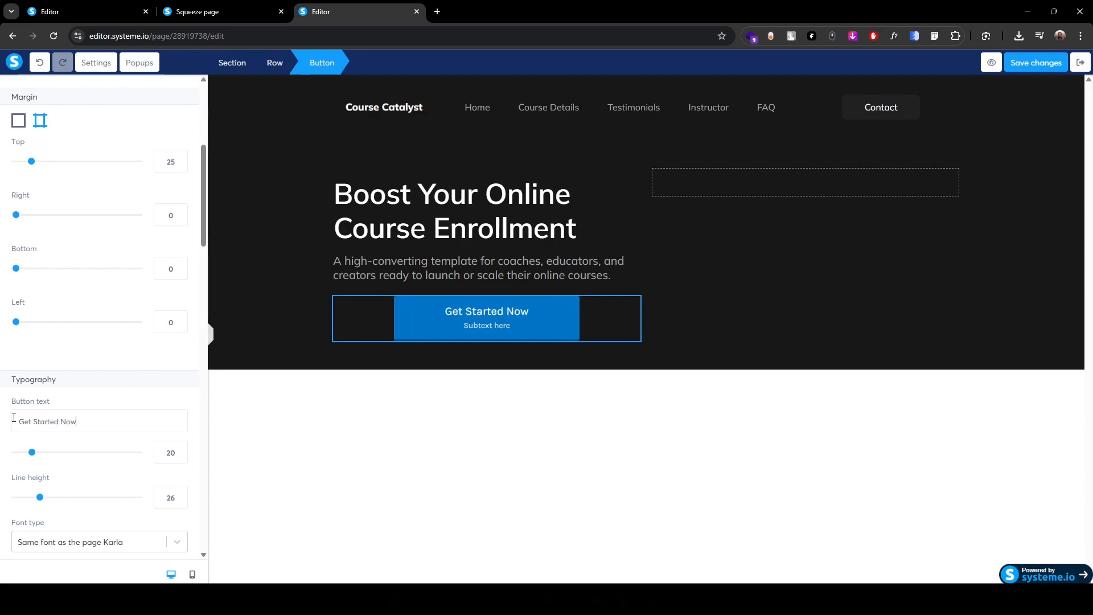
- Set the hero button's text to the Google font Mulish and remove its subtext
scroll(2, 413, "down", 3)
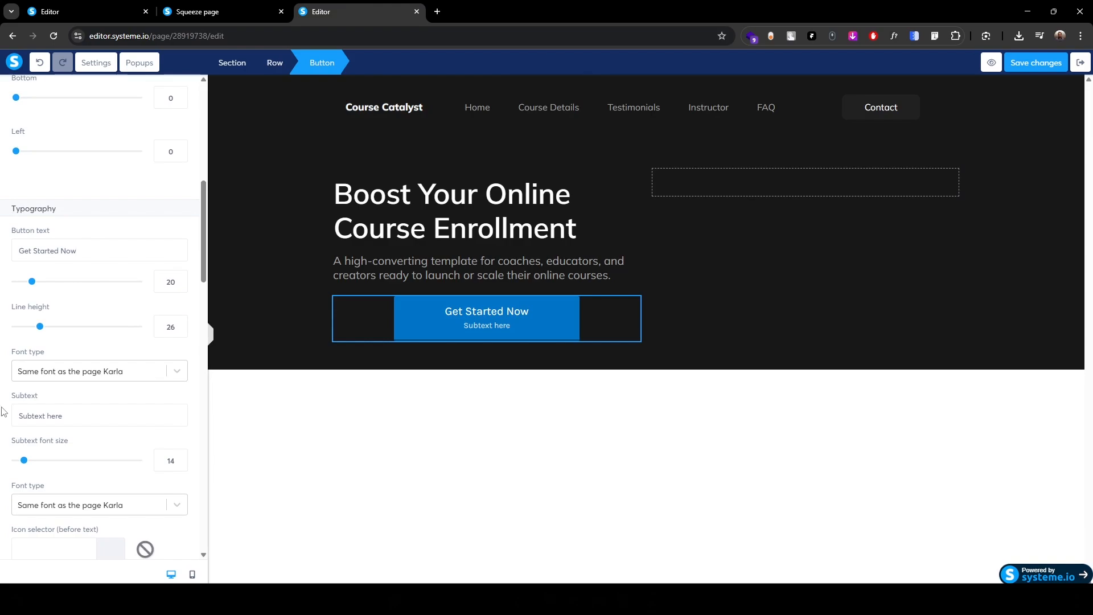
left_click(65, 371)
left_click(57, 437)
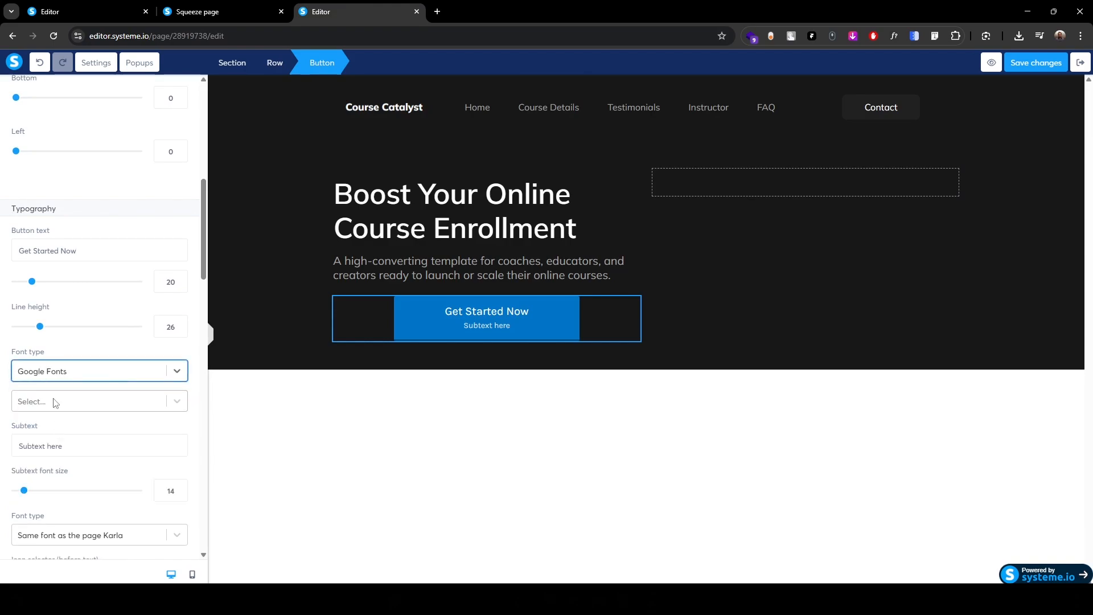
left_click(55, 403)
type("mu")
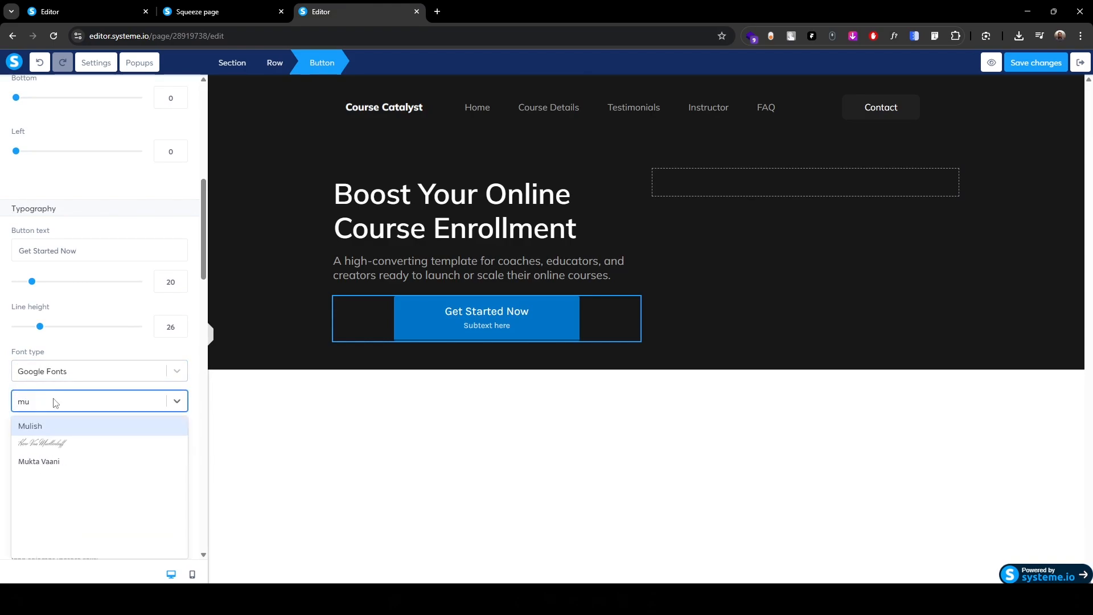
key("Return")
left_click_drag(66, 489, 18, 489)
key("BackSpace")
- Make the hero button's background solid white
scroll(99, 497, "down", 3)
left_click(19, 509)
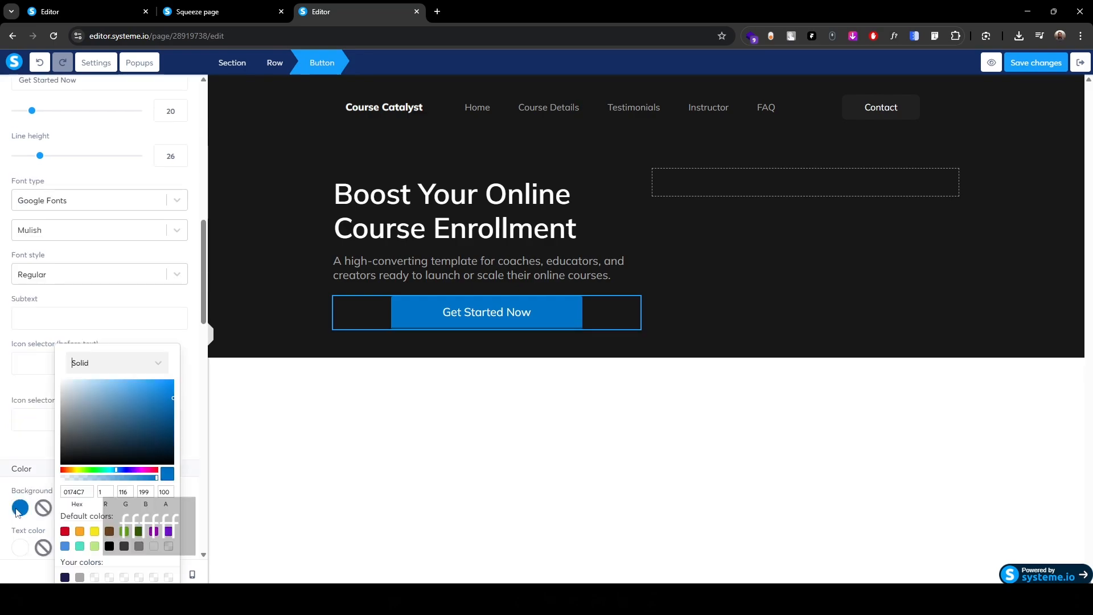
left_click(153, 547)
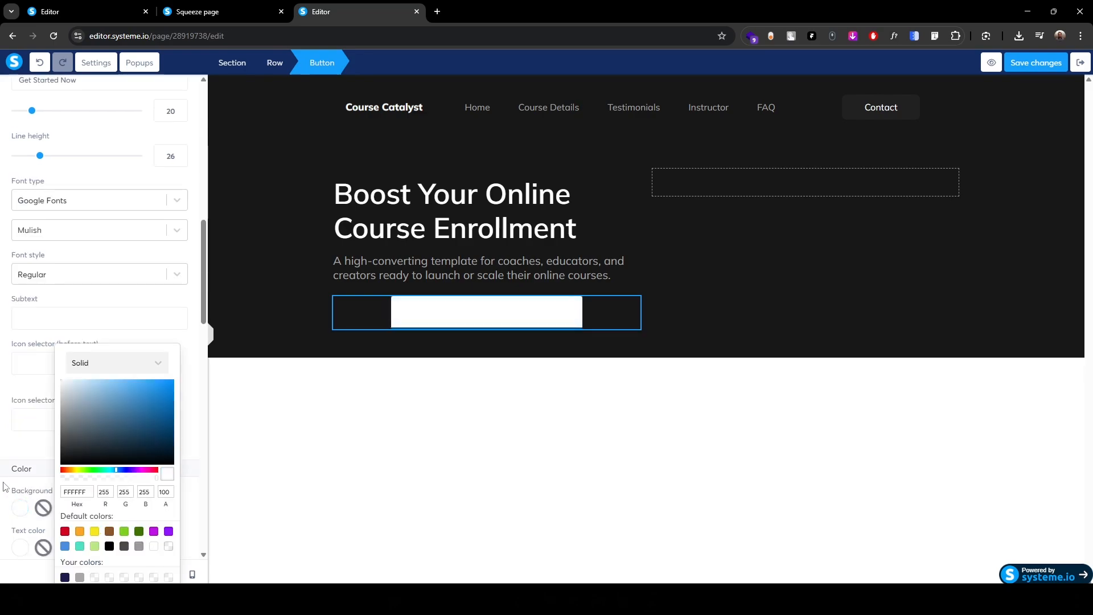
- Set the hero button's text color to 171717
scroll(34, 487, "down", 2)
left_click(19, 438)
left_click(65, 531)
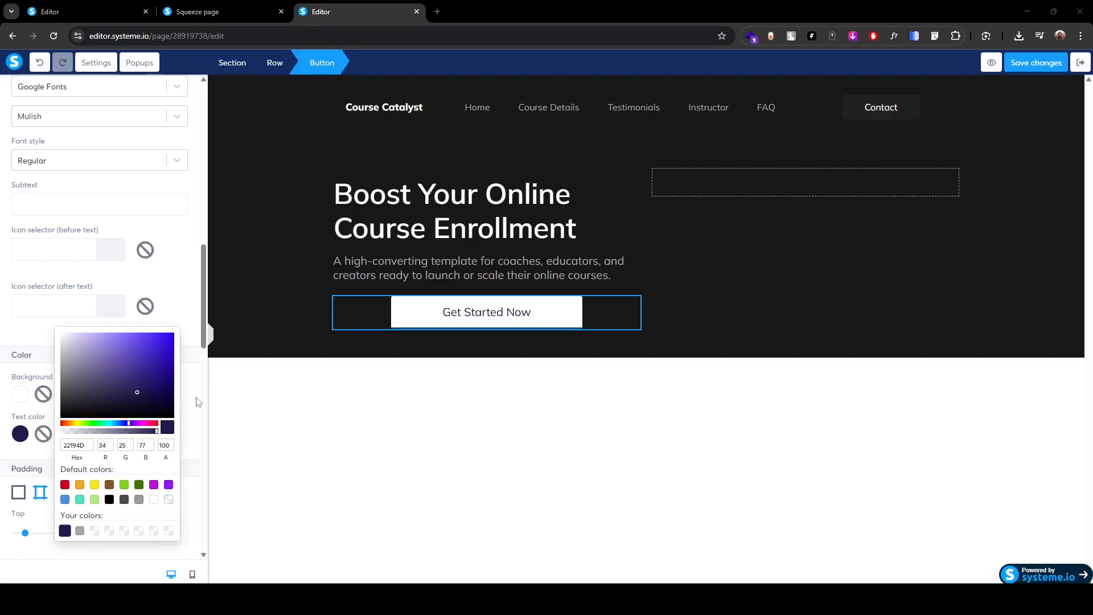
left_click(91, 443)
key("ctrl+a")
type("171717")
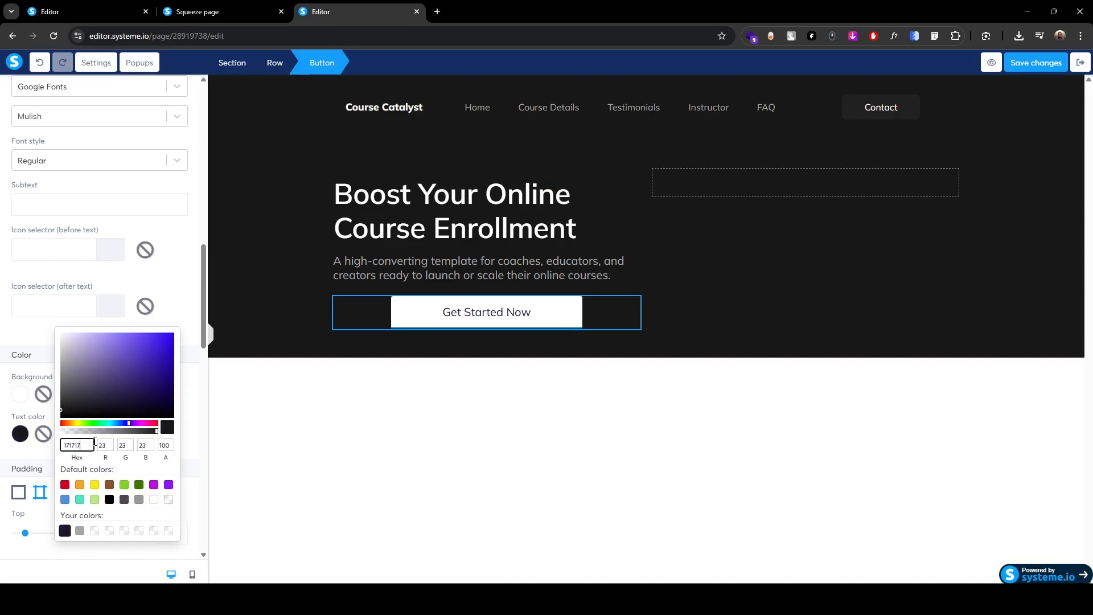
key("Return")
- Set the hero button's right and left padding to 55 each
scroll(97, 483, "down", 3)
scroll(98, 484, "down", 1)
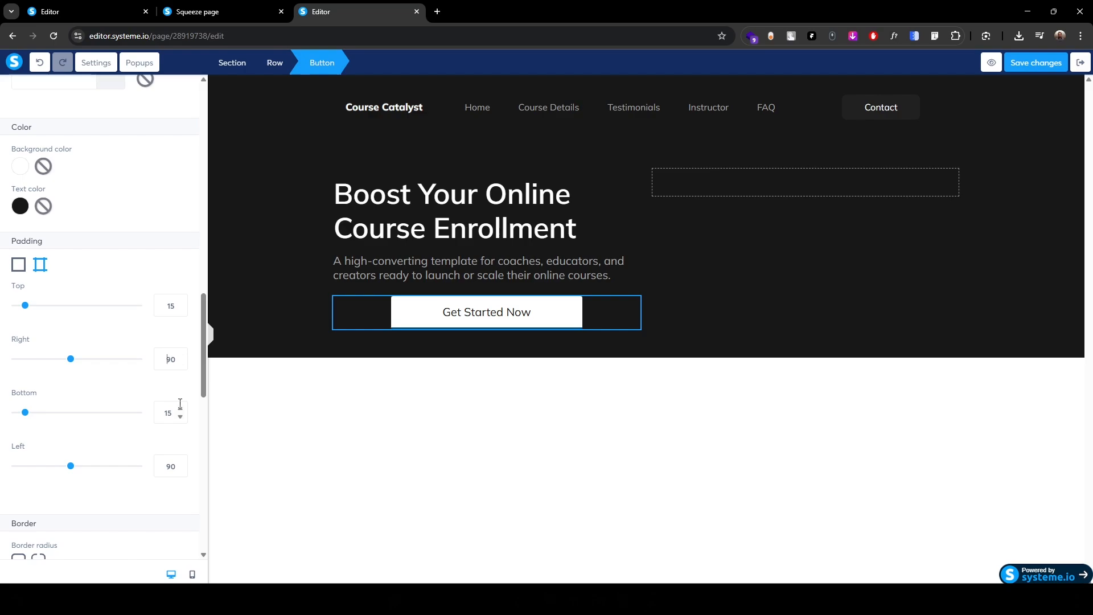
type("55")
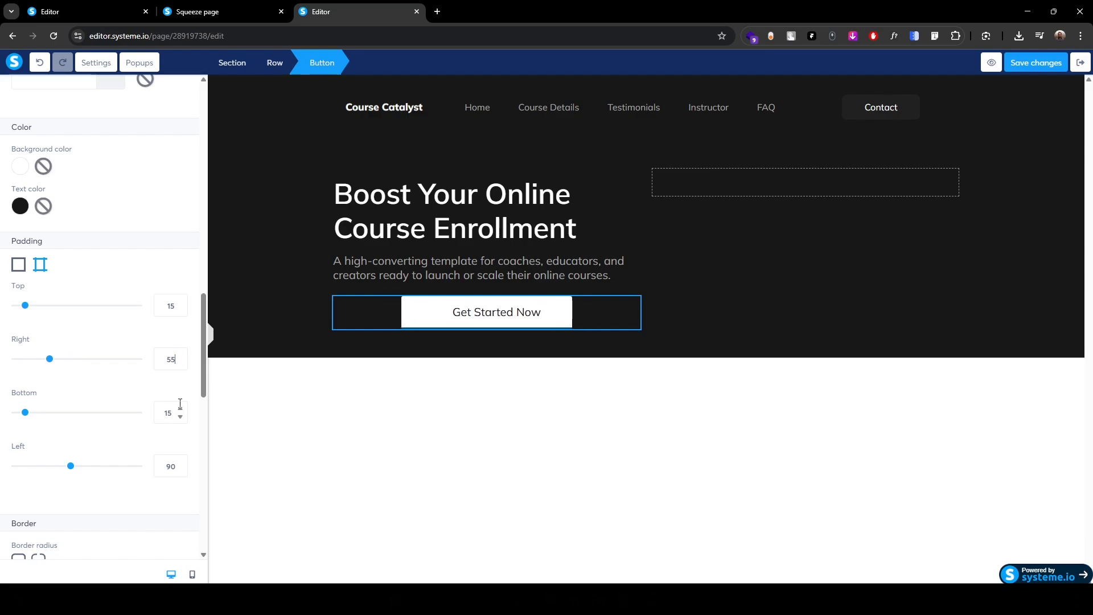
left_click(167, 469)
type("55")
- Give the hero button a uniform border radius of 8 and set its border style to None
scroll(13, 458, "down", 1)
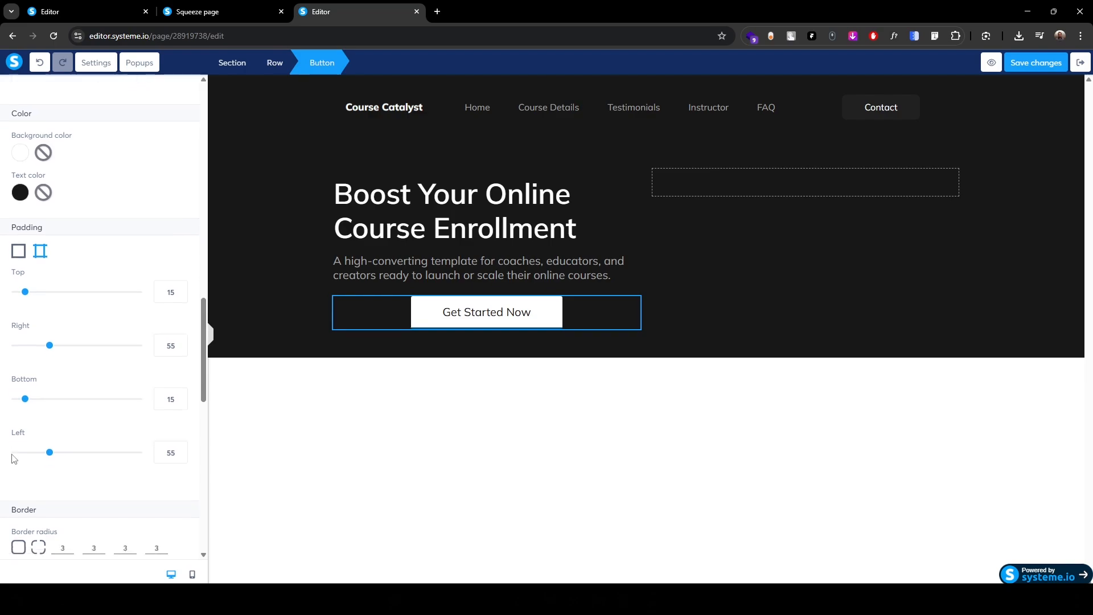
scroll(13, 459, "down", 2)
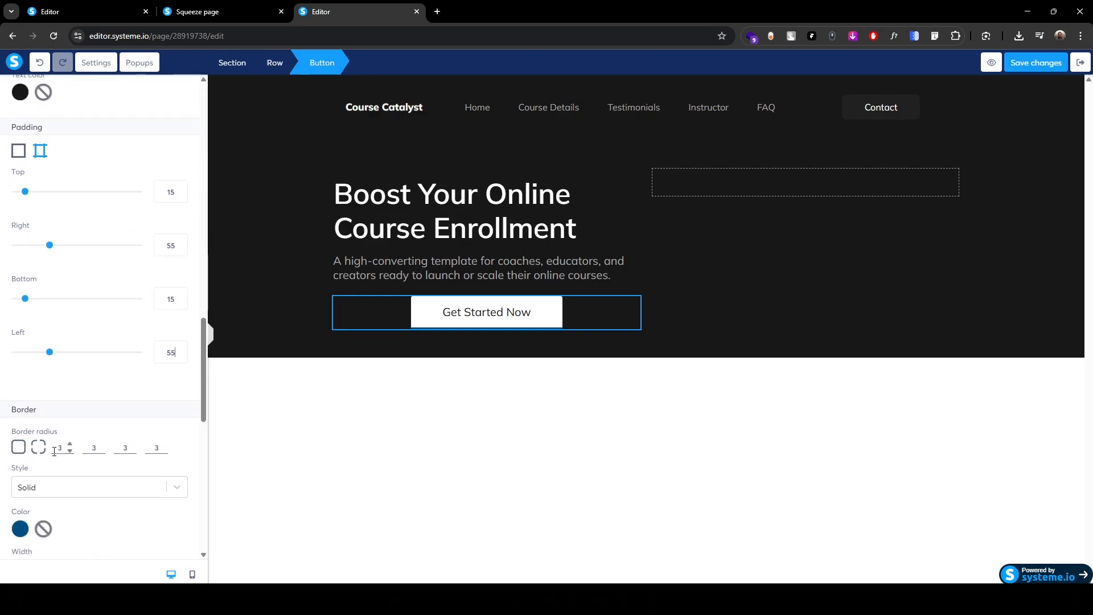
left_click(18, 451)
key("Up")
left_click(66, 487)
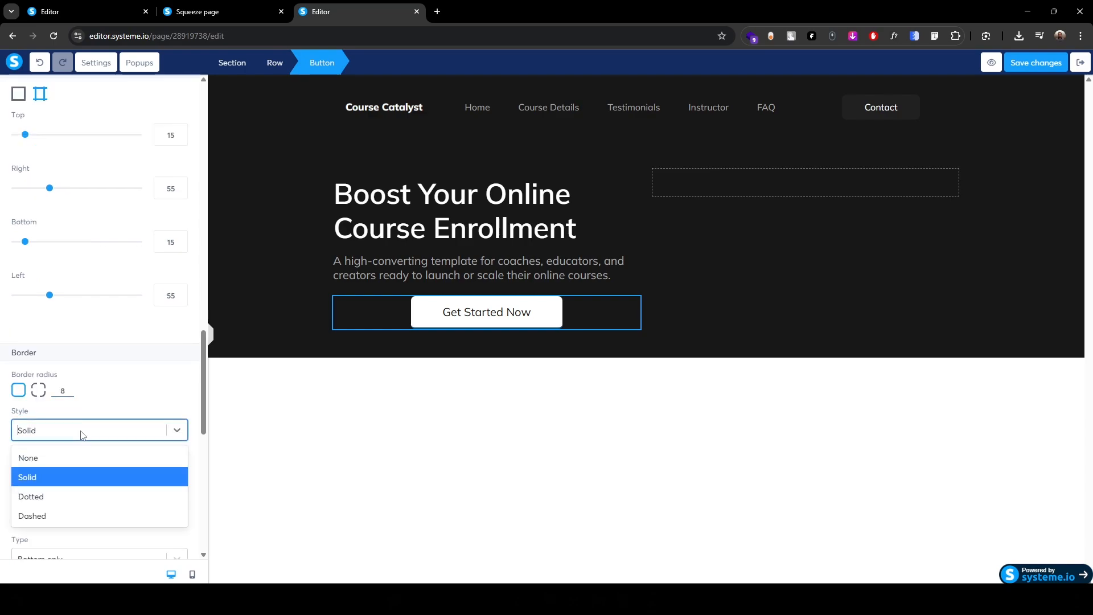
left_click(66, 458)
- Give the hero button a Zoom hover effect with a grow value of 1
scroll(57, 464, "down", 4)
left_click(48, 472)
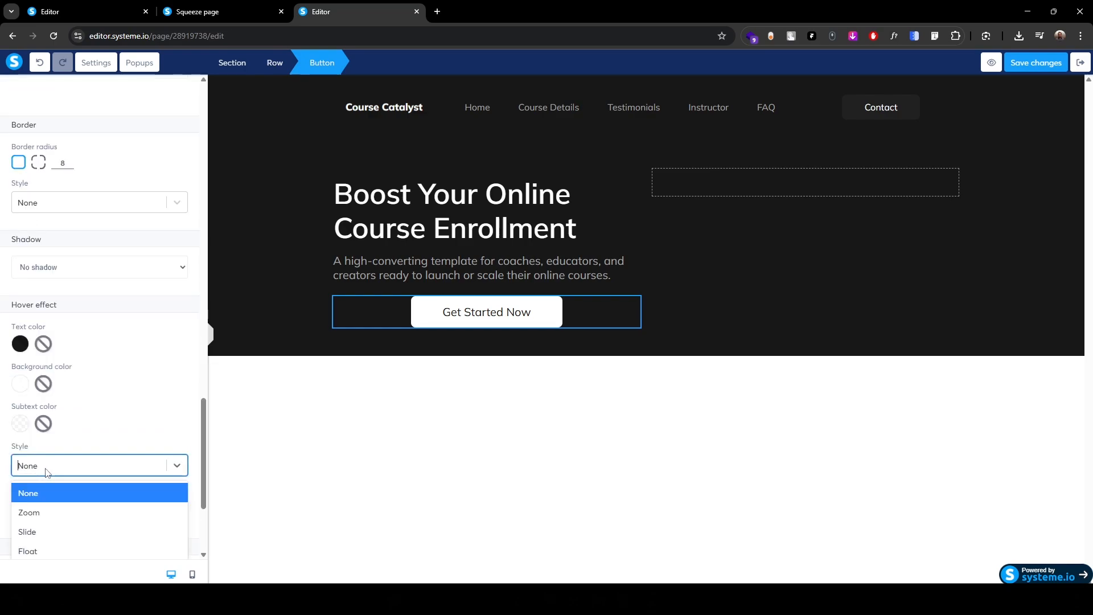
left_click(39, 512)
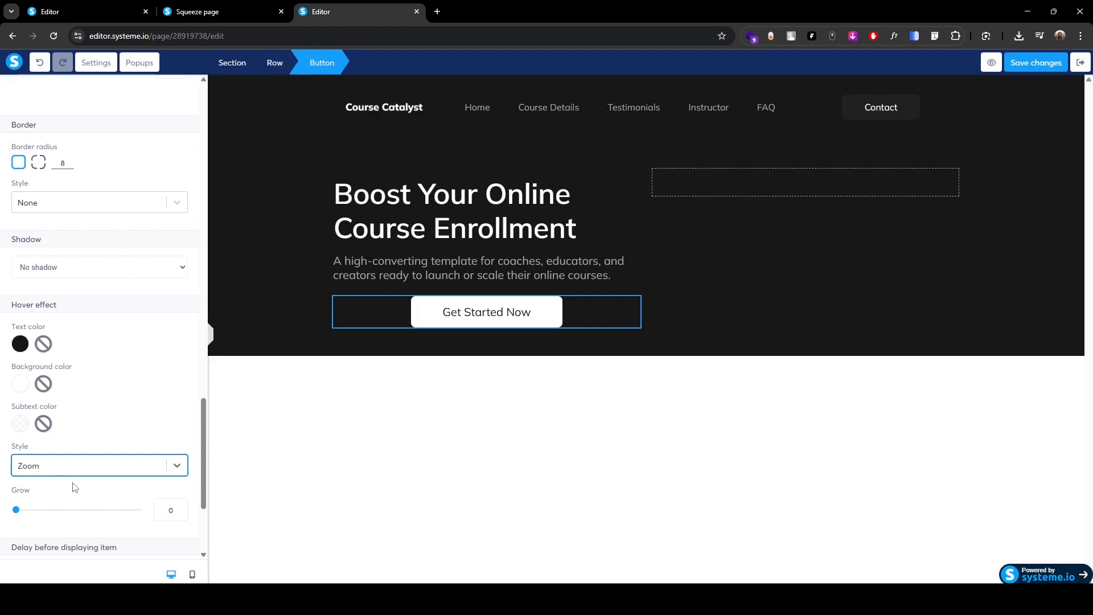
left_click(167, 509)
type("1")
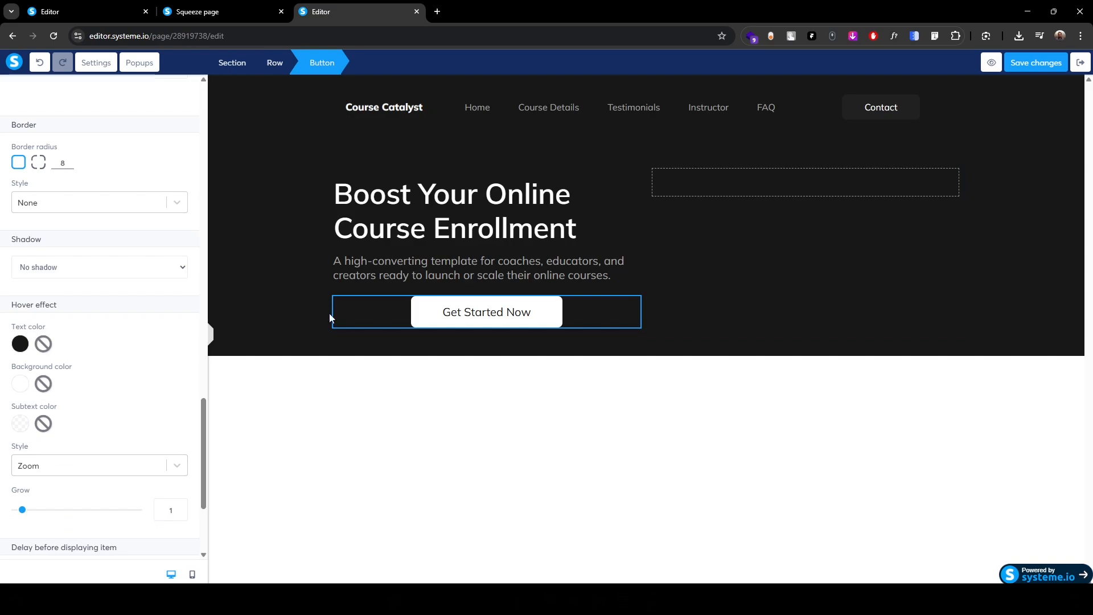
- Set the hero button's text size to 18 and its font style to Semi-bold 600
scroll(51, 438, "up", 18)
scroll(41, 422, "down", 1)
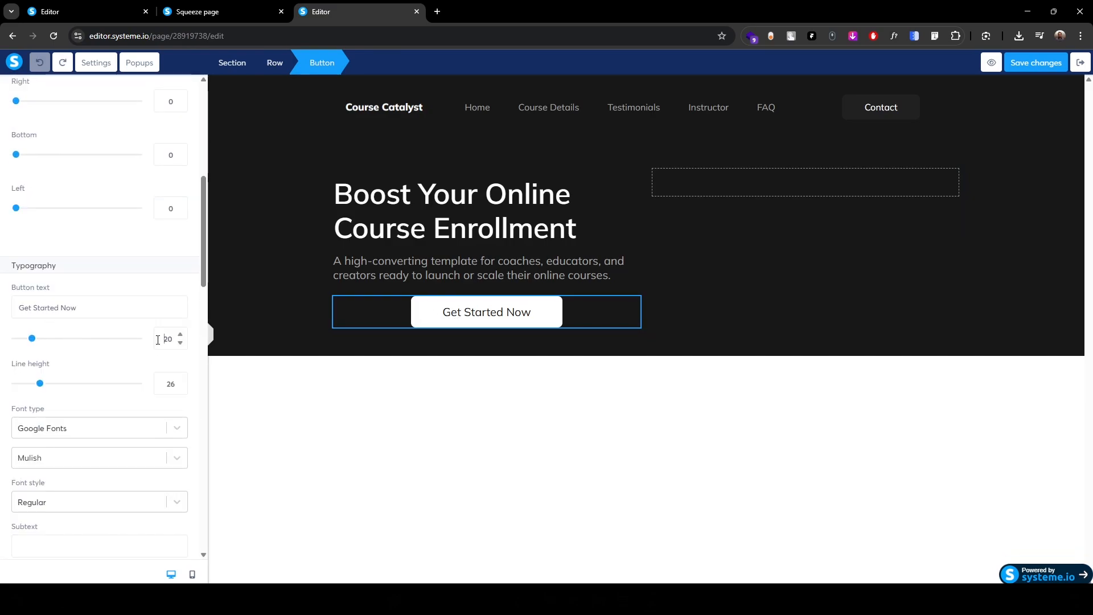
key("Down")
key("Down")
left_click(51, 443)
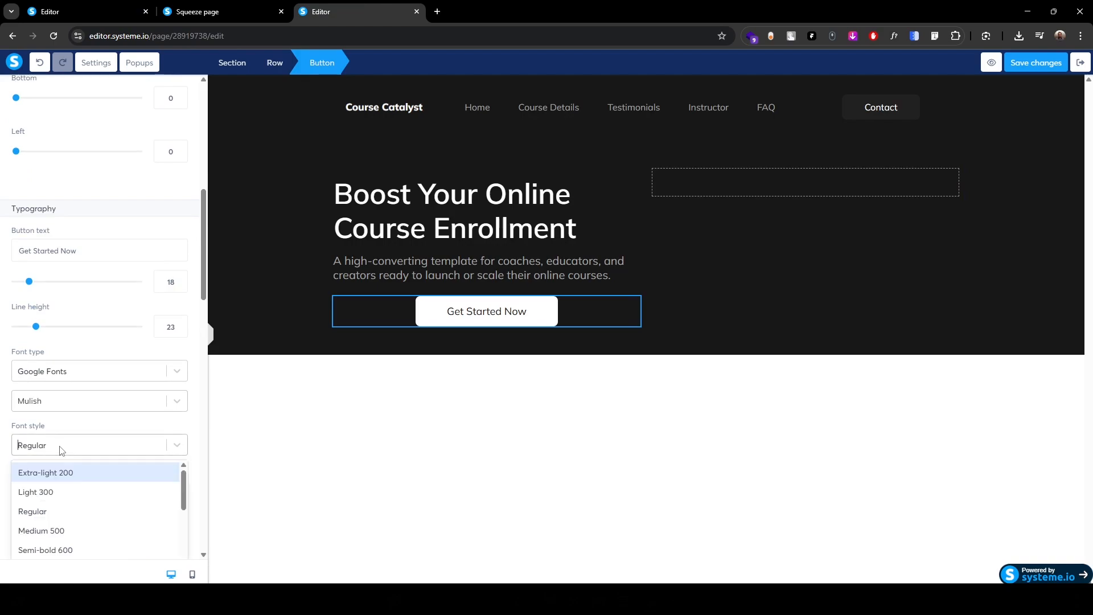
left_click(71, 551)
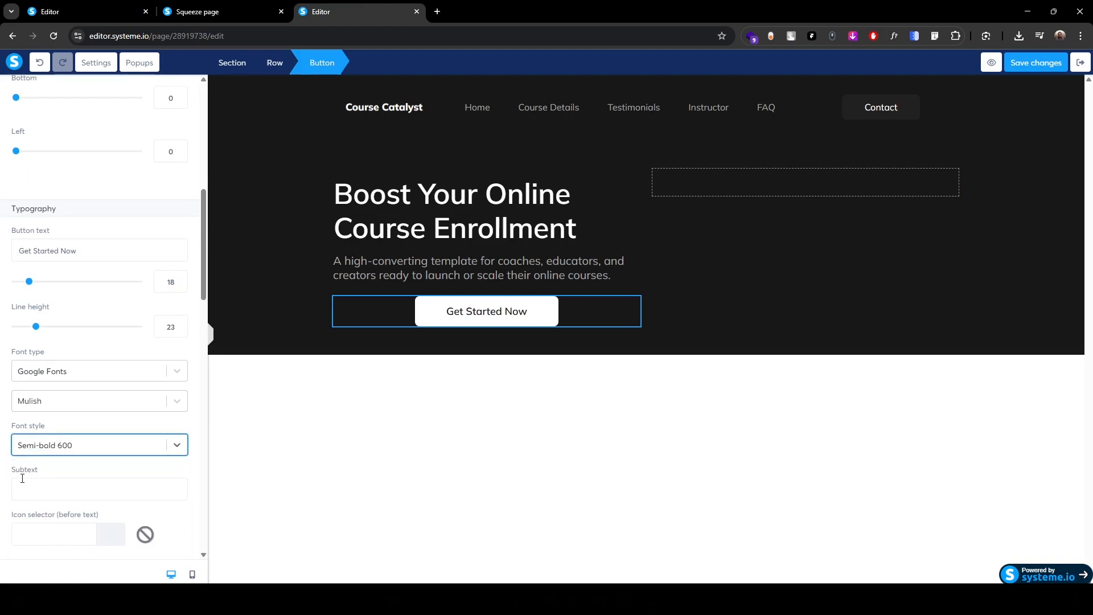
- Align the hero button to the left of its column
scroll(22, 478, "down", 10)
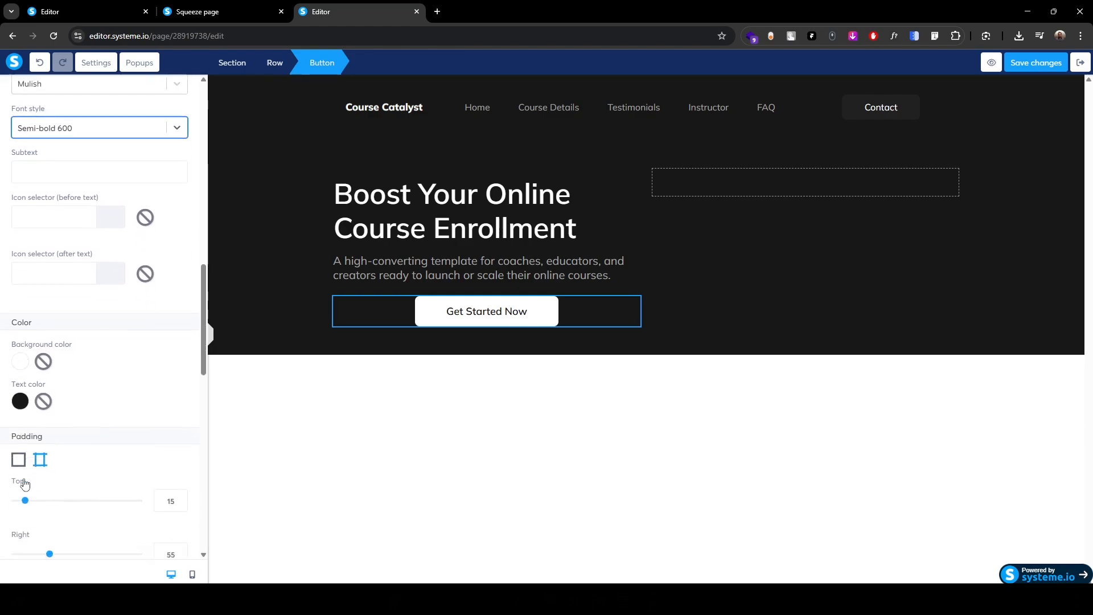
scroll(22, 481, "down", 3)
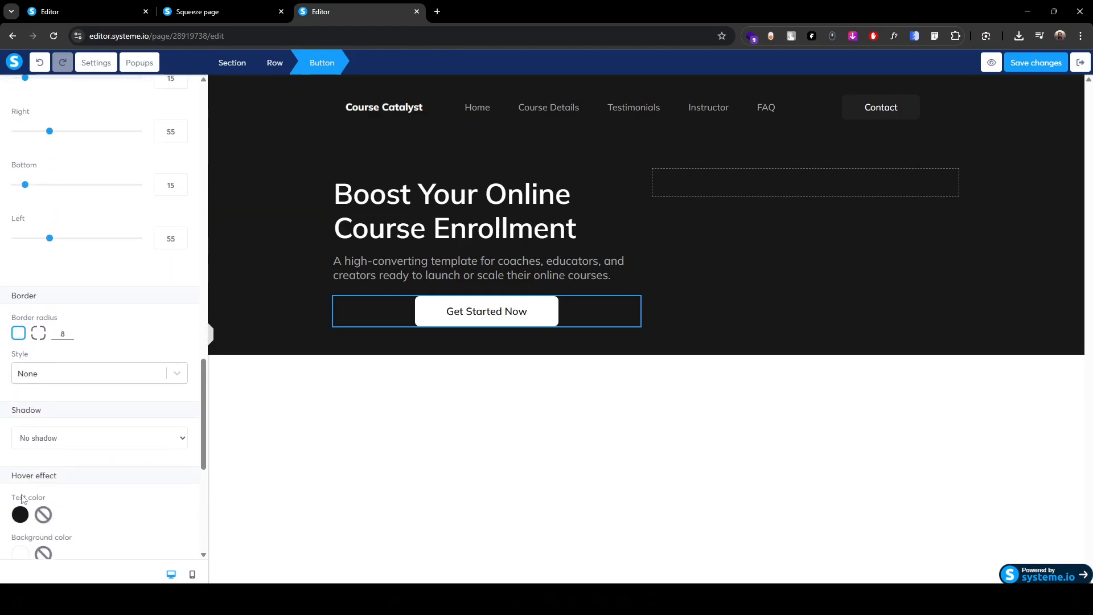
scroll(22, 496, "down", 3)
scroll(22, 496, "up", 20)
left_click(40, 306)
left_click(376, 330)
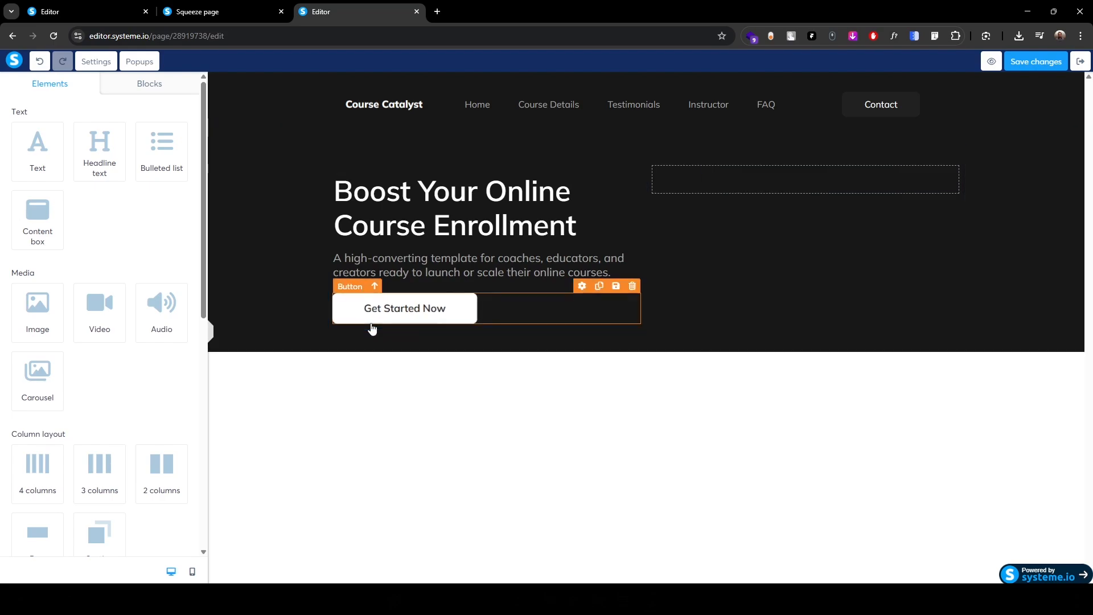
- Add an image element to the hero row's empty right column and check the hero image on the reference page
left_click_drag(36, 310, 712, 197)
left_click(248, 10)
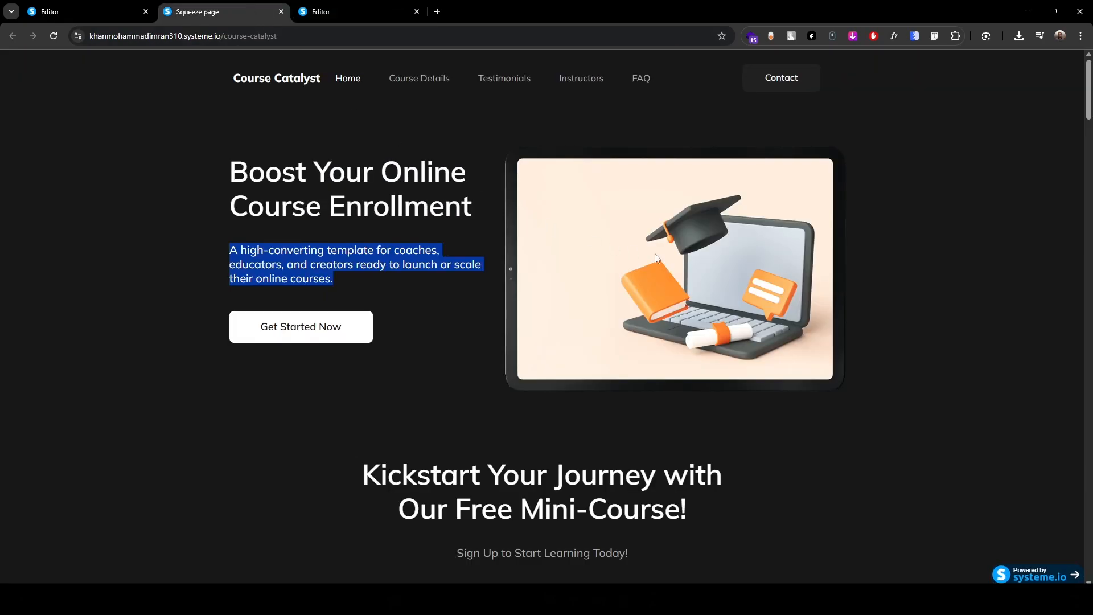
left_click(375, 11)
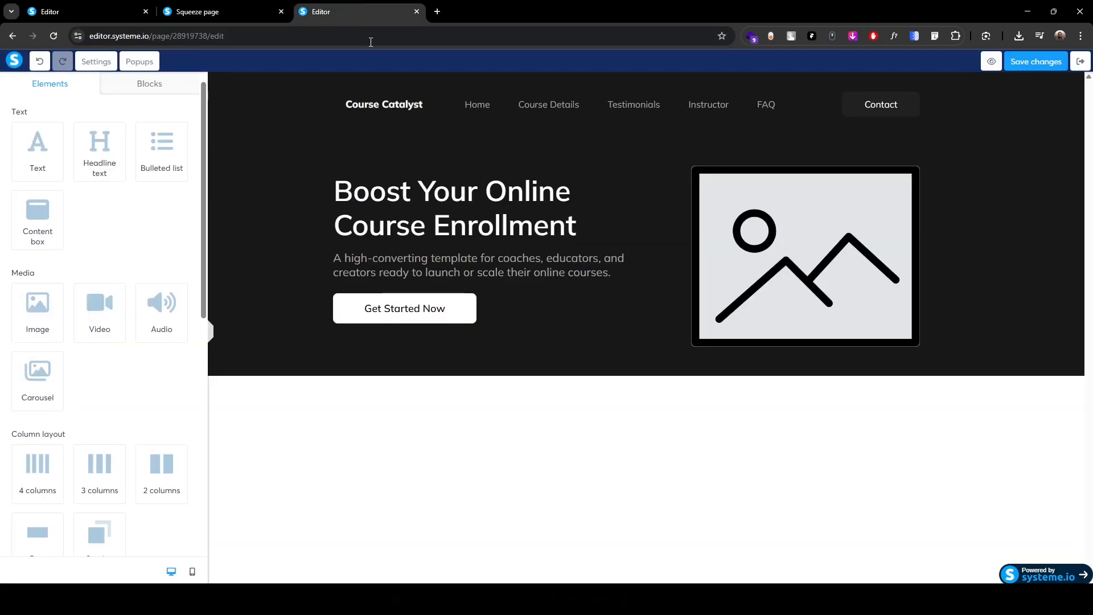
- Upload "2. Hero image.png" from the Course Catalyst folder as the hero row's image
left_click(815, 275)
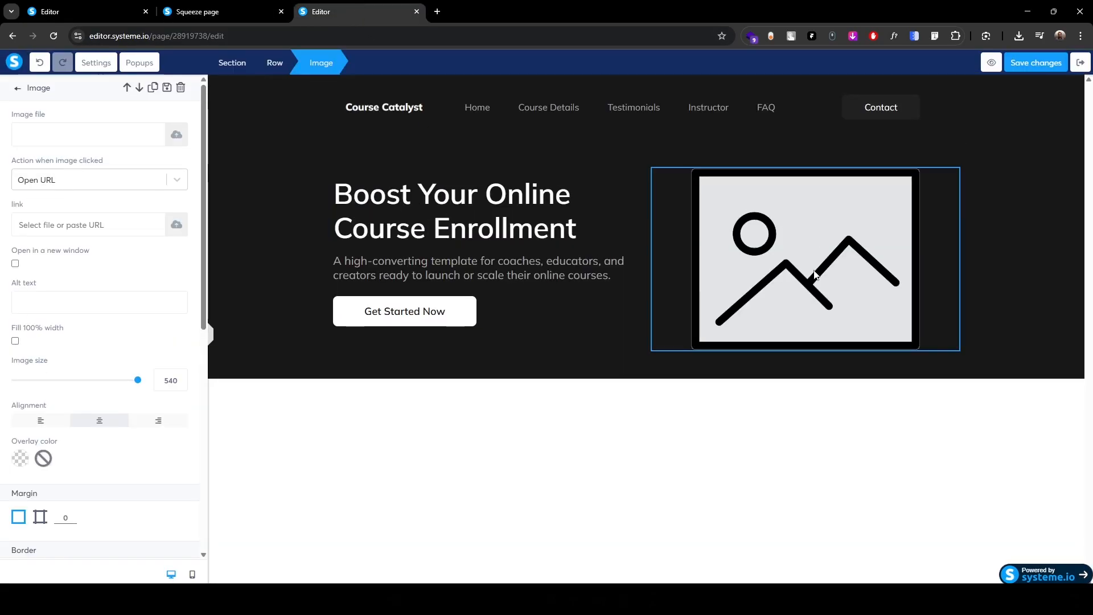
left_click(176, 135)
left_click(552, 359)
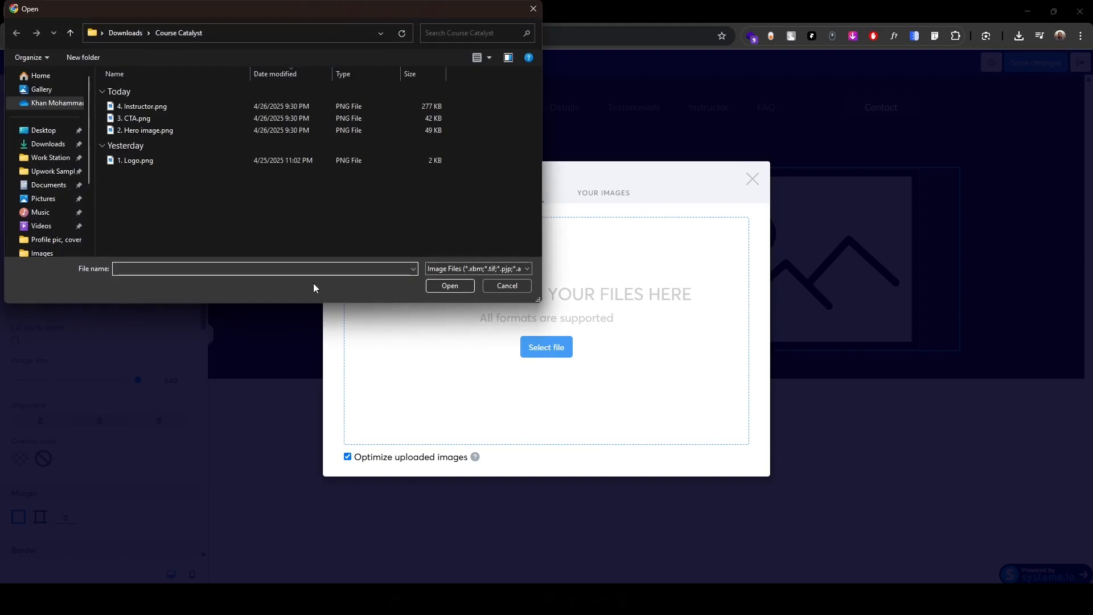
left_click(130, 131)
left_click(447, 286)
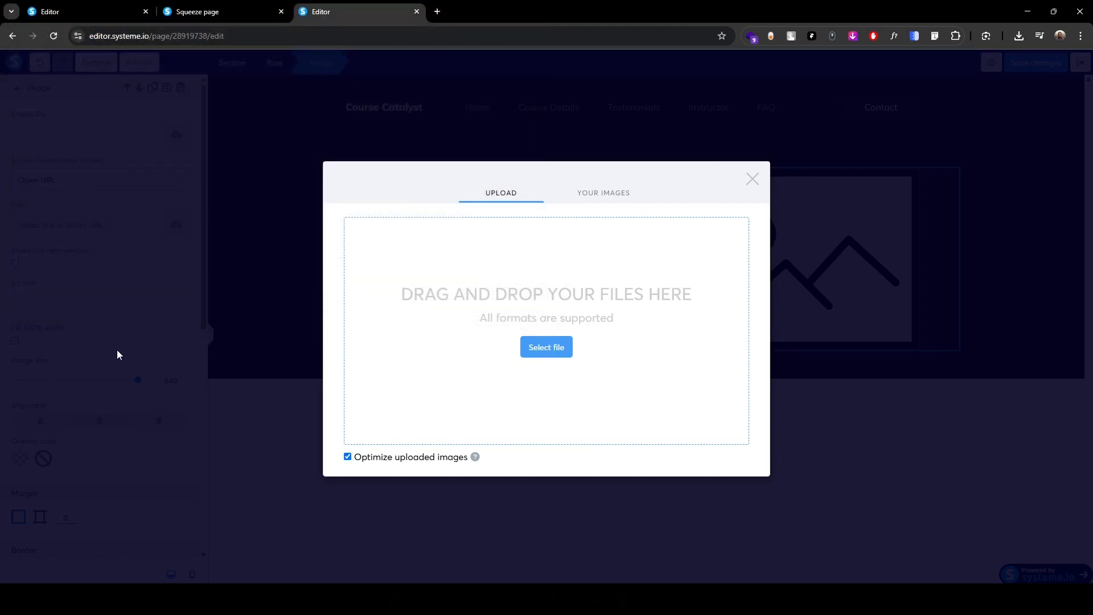
left_click(731, 476)
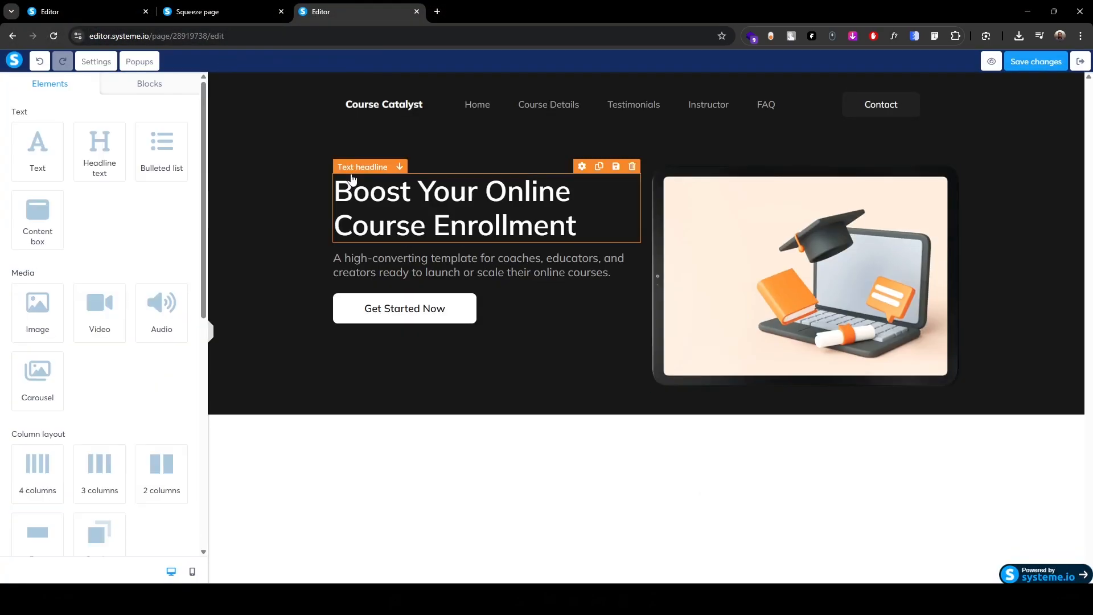
- Switch the hero headline's padding to individual sides and set its bottom padding to 10
left_click(350, 171)
scroll(10, 470, "down", 5)
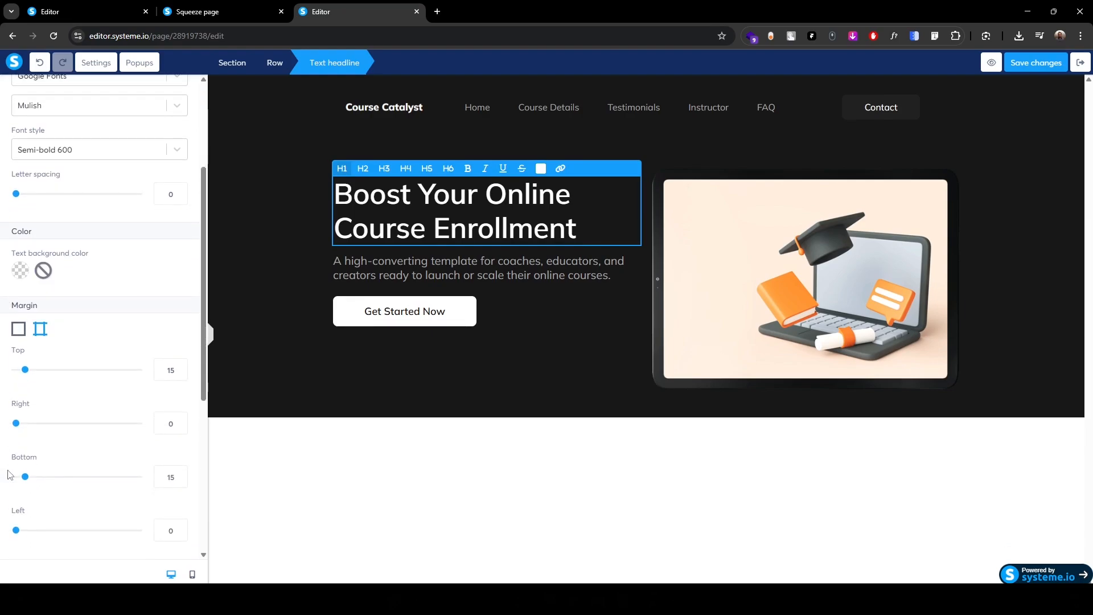
left_click(40, 442)
scroll(61, 450, "down", 3)
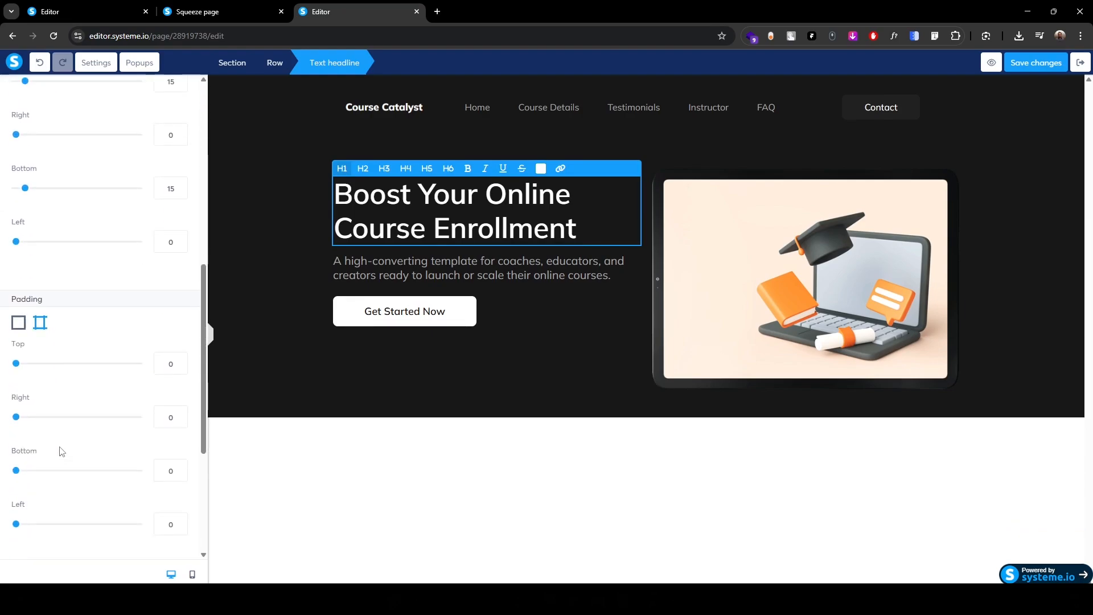
left_click(157, 417)
type("1")
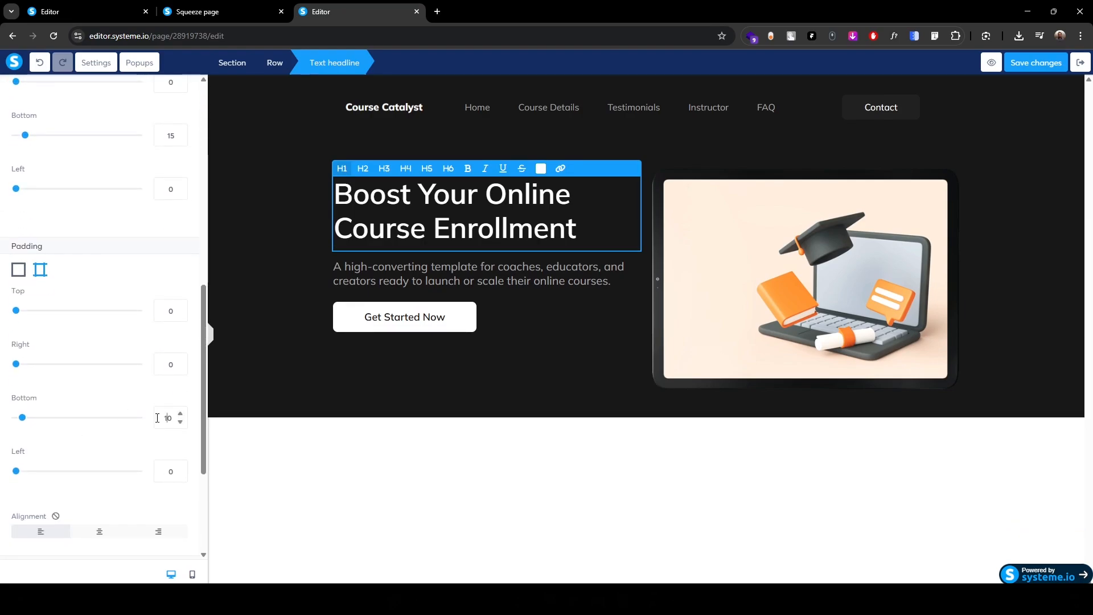
left_click(308, 317)
- Switch the hero description text's padding to individual sides and set its bottom padding to 40
left_click(344, 266)
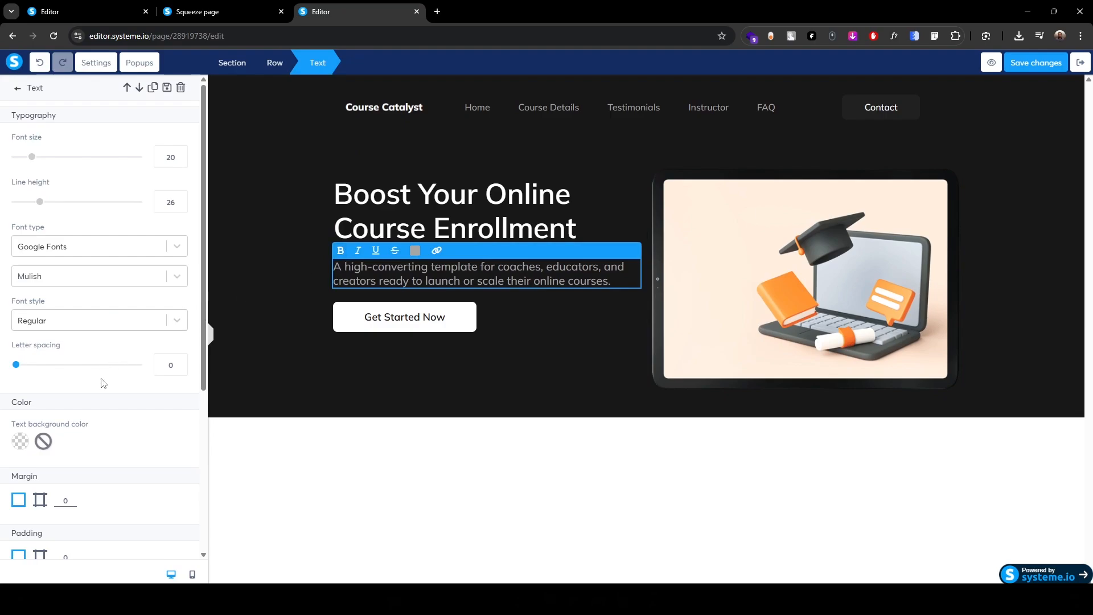
scroll(117, 455, "down", 4)
left_click(40, 329)
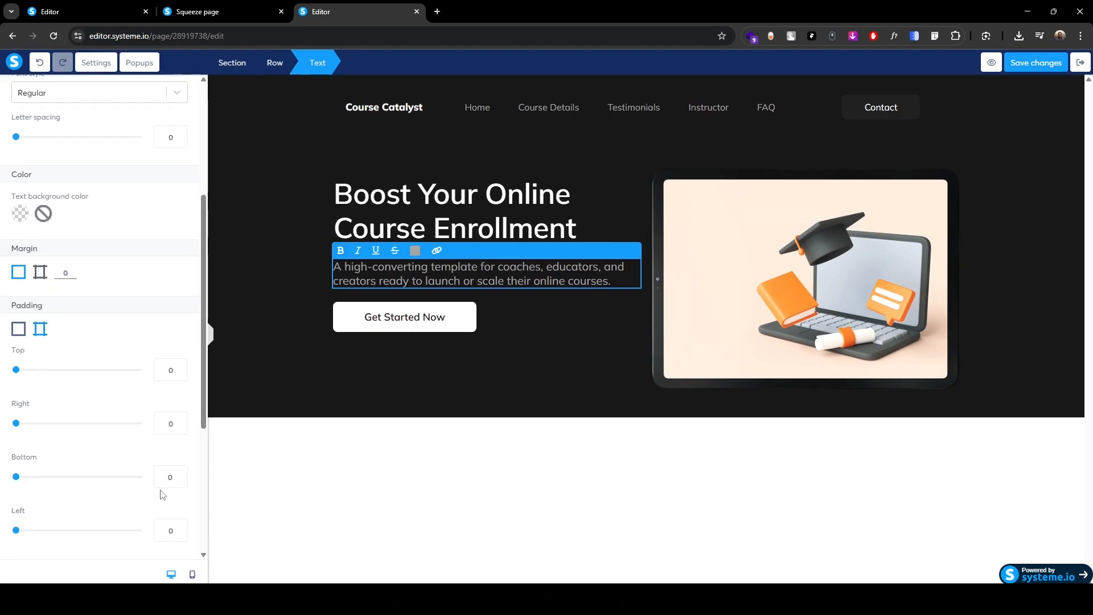
type("4")
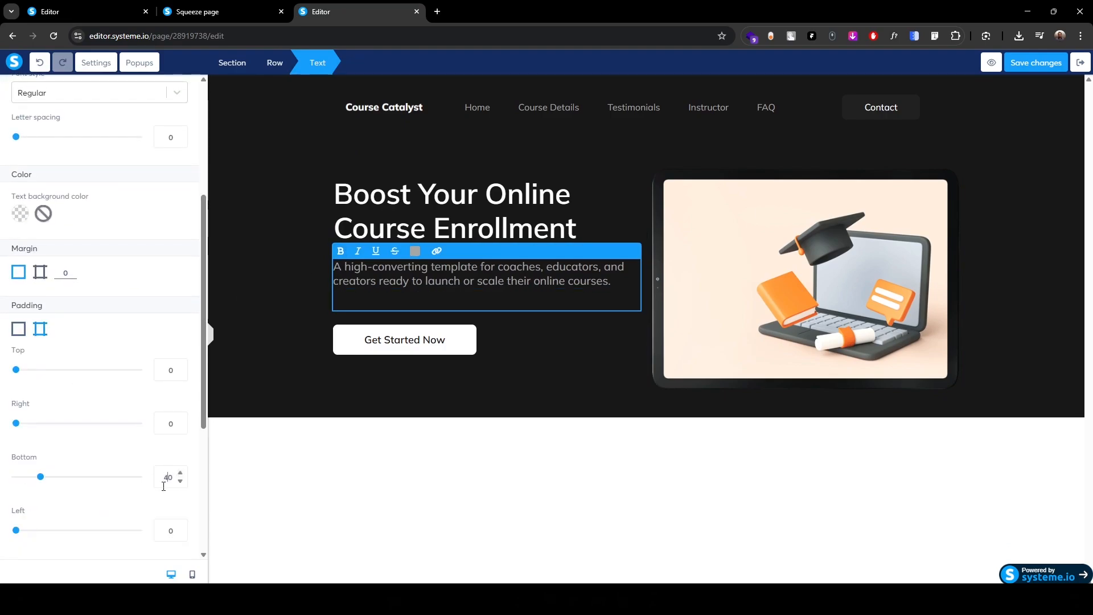
left_click(274, 359)
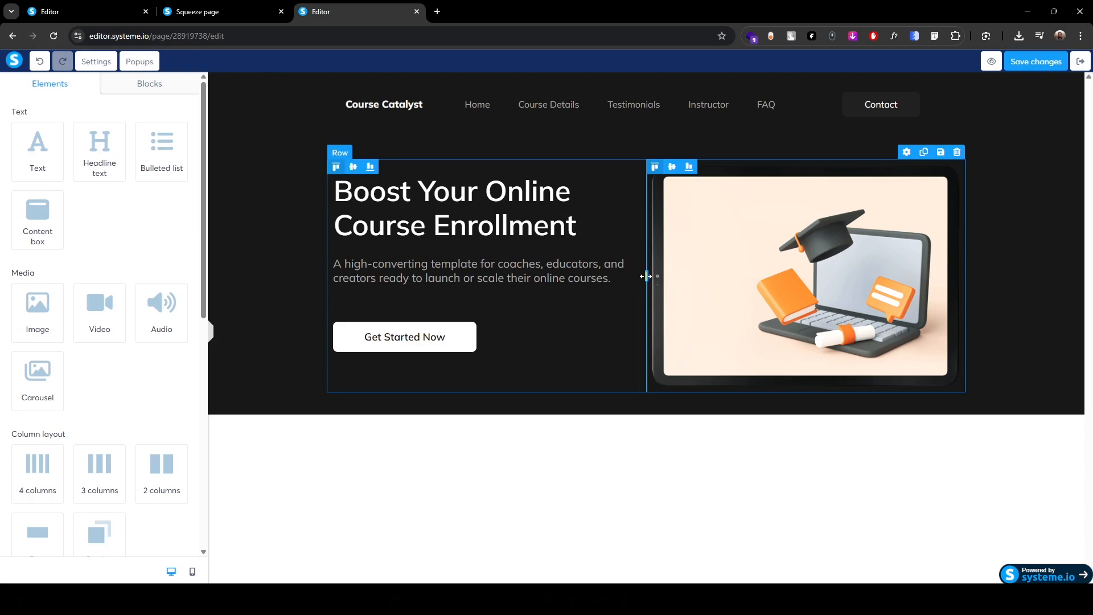
- Narrow the text column of the hero row slightly and set the hero headline's bottom padding to 20
left_click_drag(645, 279, 608, 280)
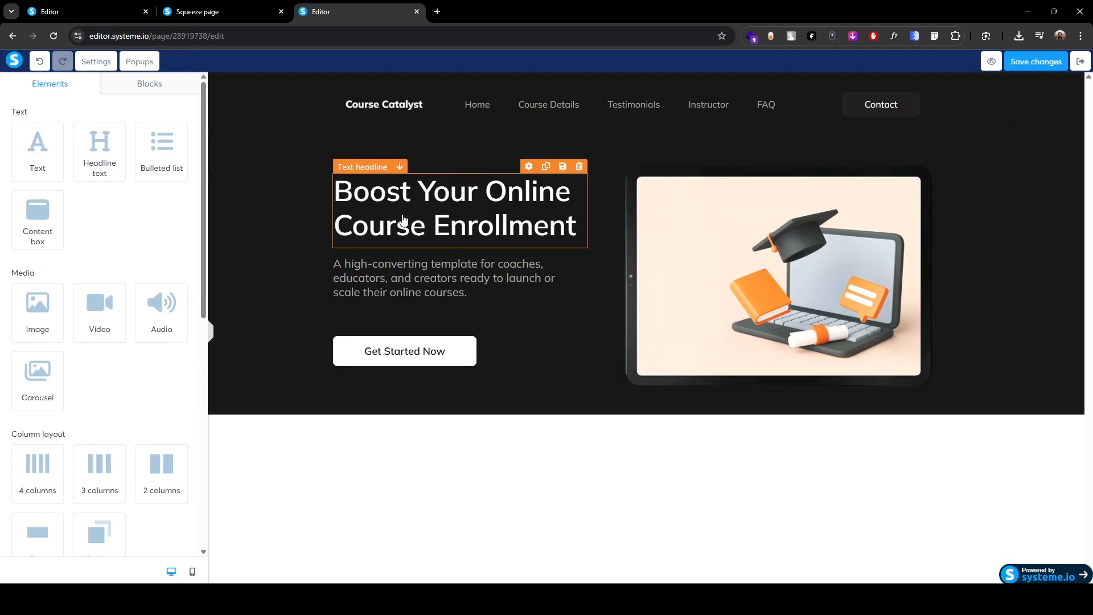
left_click(363, 168)
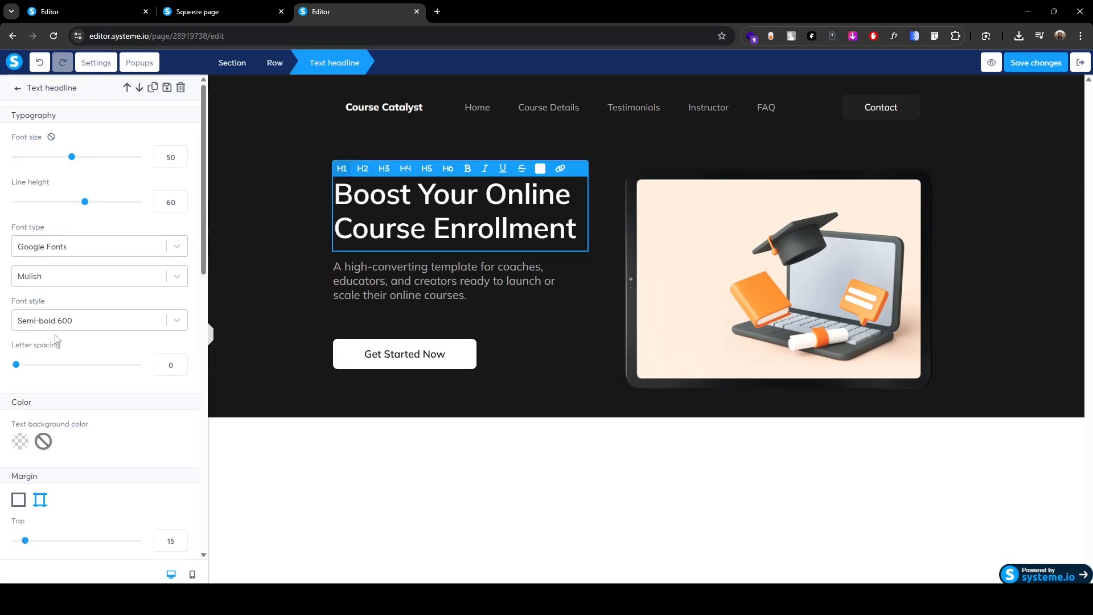
scroll(46, 441, "down", 4)
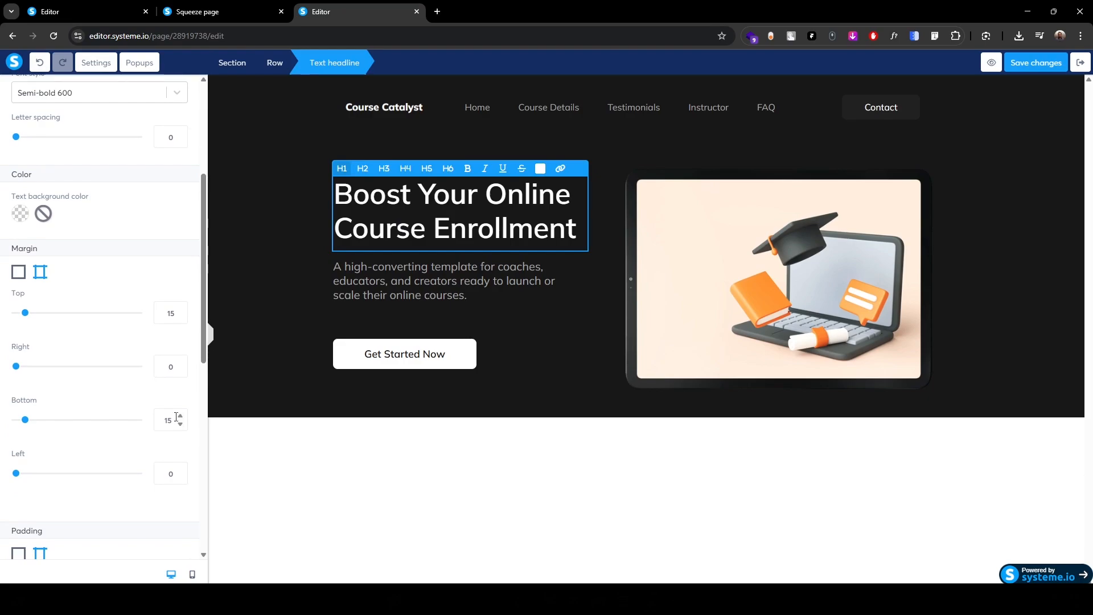
scroll(171, 416, "down", 5)
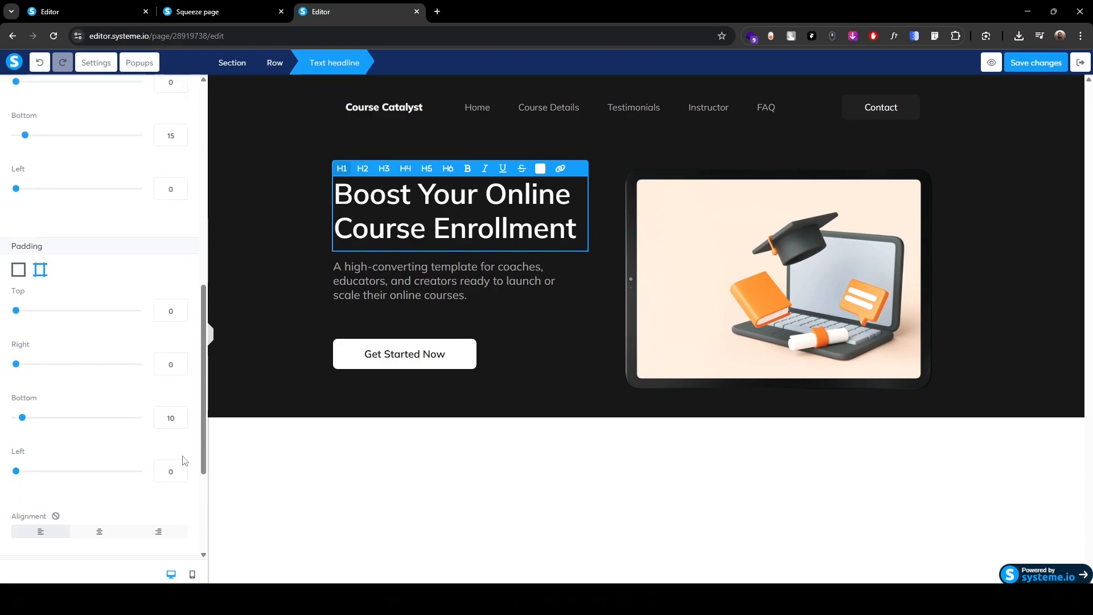
key("shift+Left")
type("2")
left_click(301, 310)
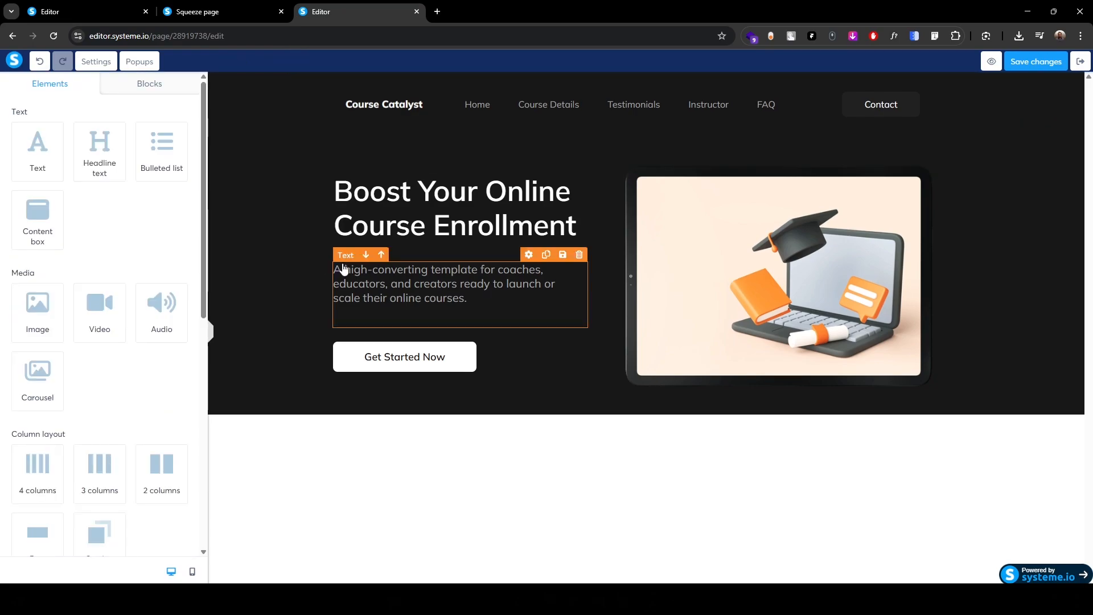
- Set the hero description text's bottom padding to 20 and save the page changes
left_click(344, 267)
scroll(69, 449, "down", 5)
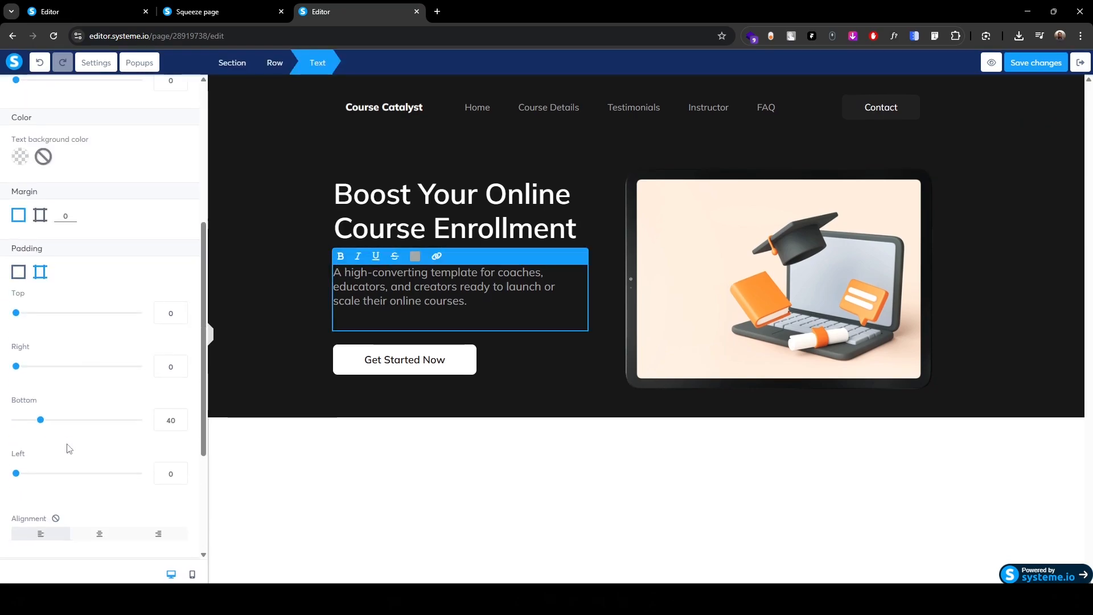
left_click(174, 419)
type("3")
key("BackSpace")
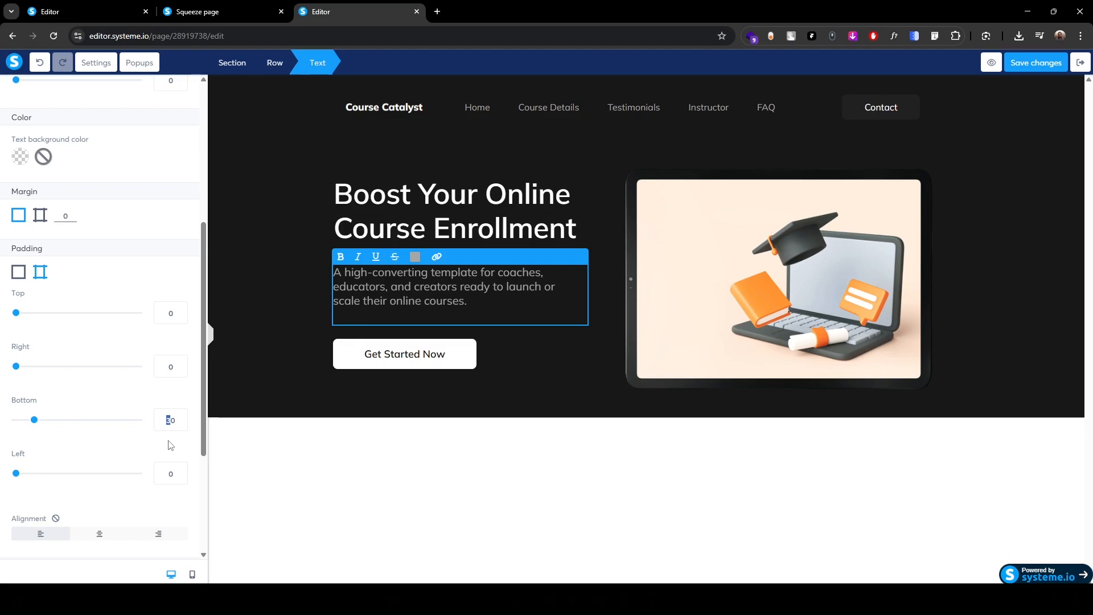
type("2")
left_click(290, 323)
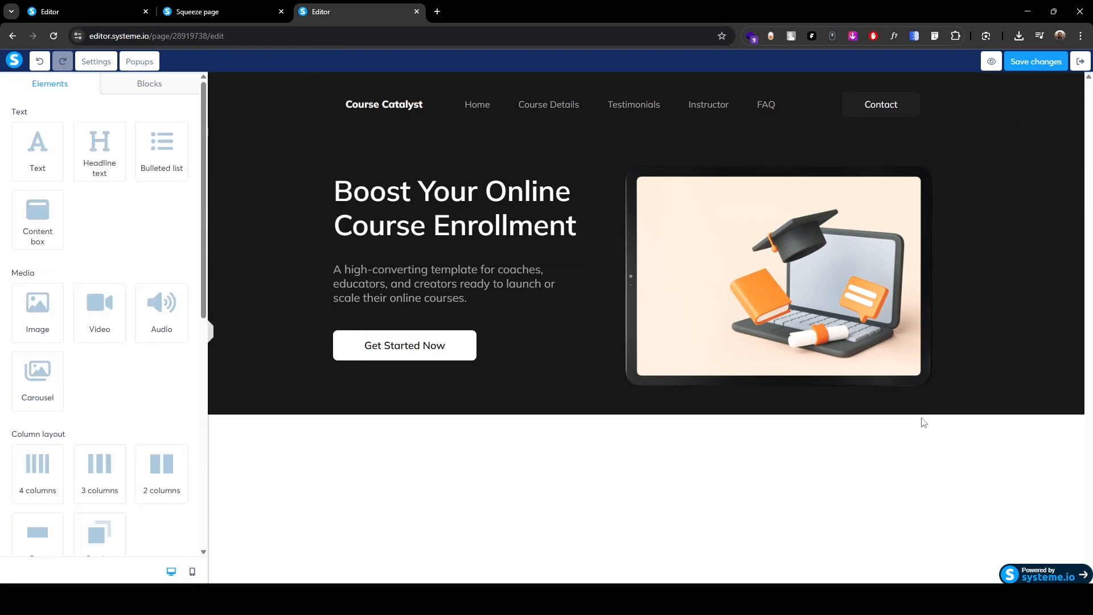
left_click(1026, 62)
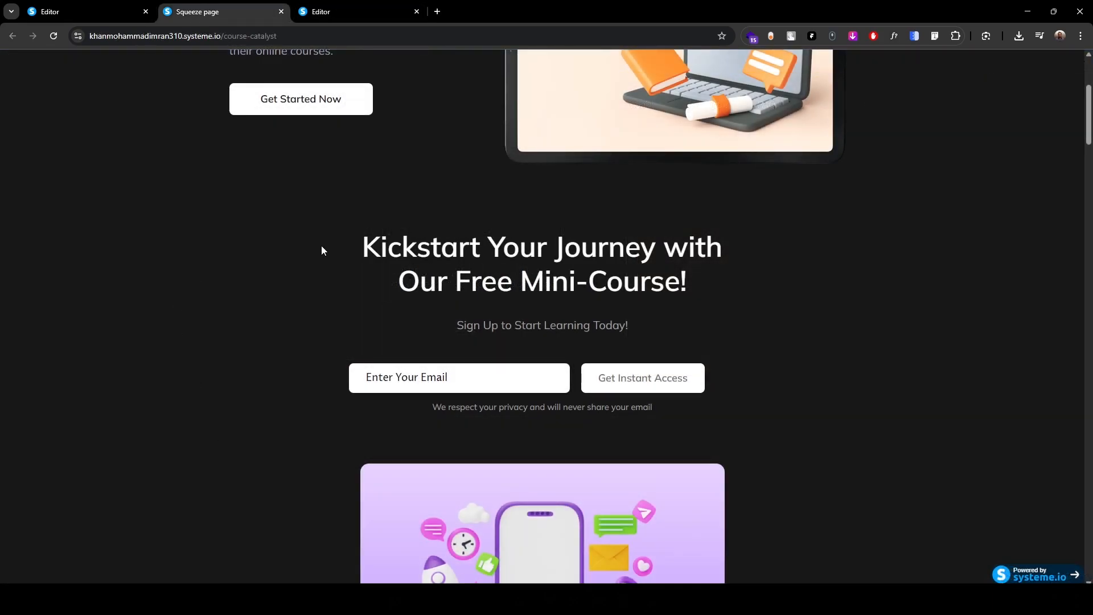
- Return from the reference page to the page editor and duplicate the hero section
left_click(351, 7)
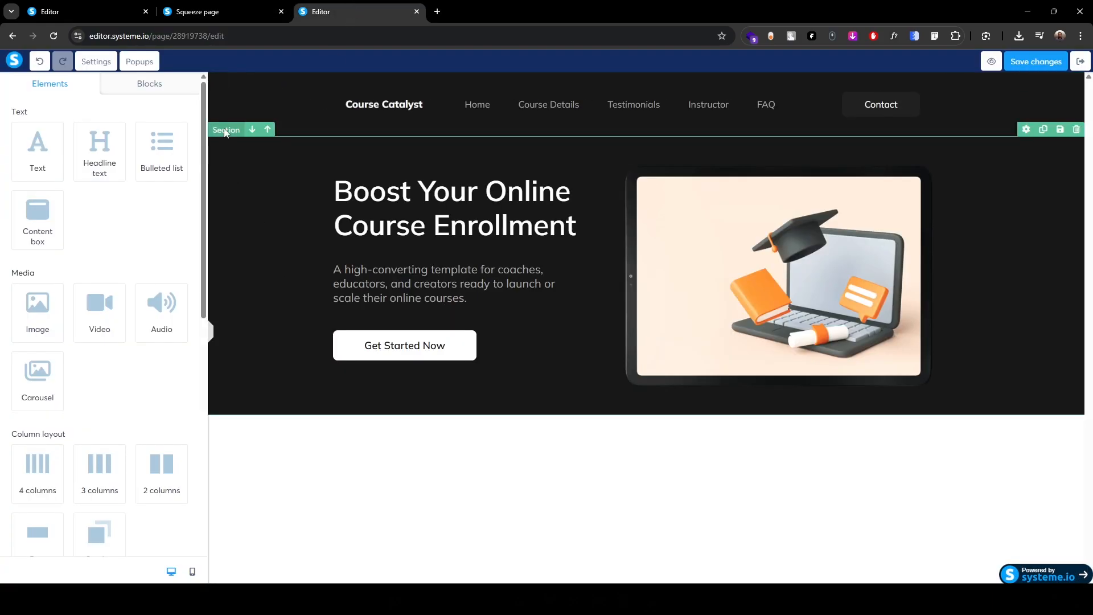
left_click(226, 131)
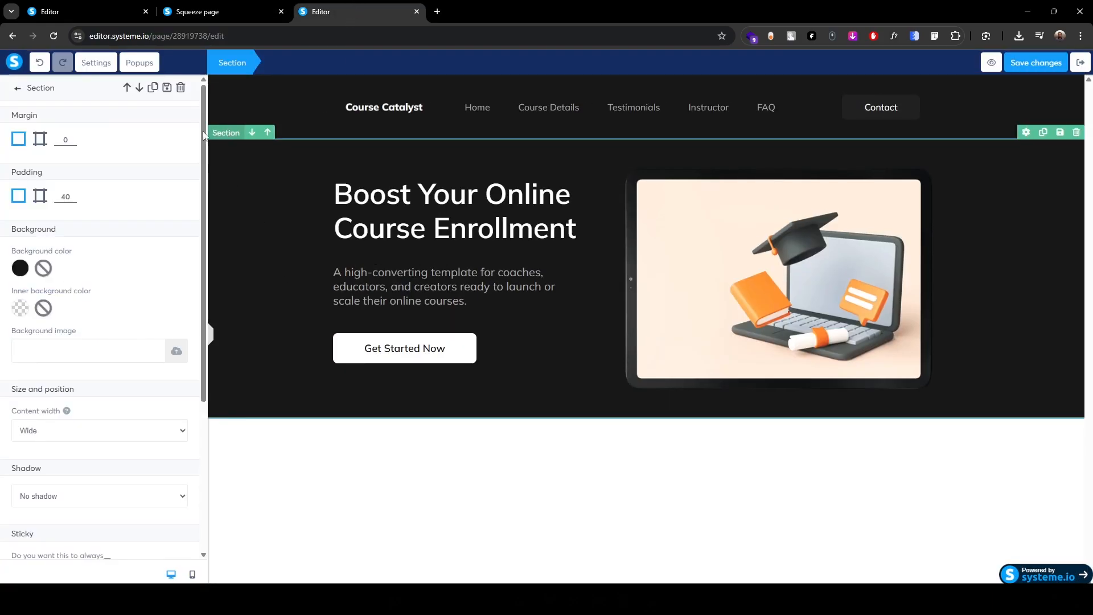
left_click(153, 88)
scroll(351, 396, "down", 2)
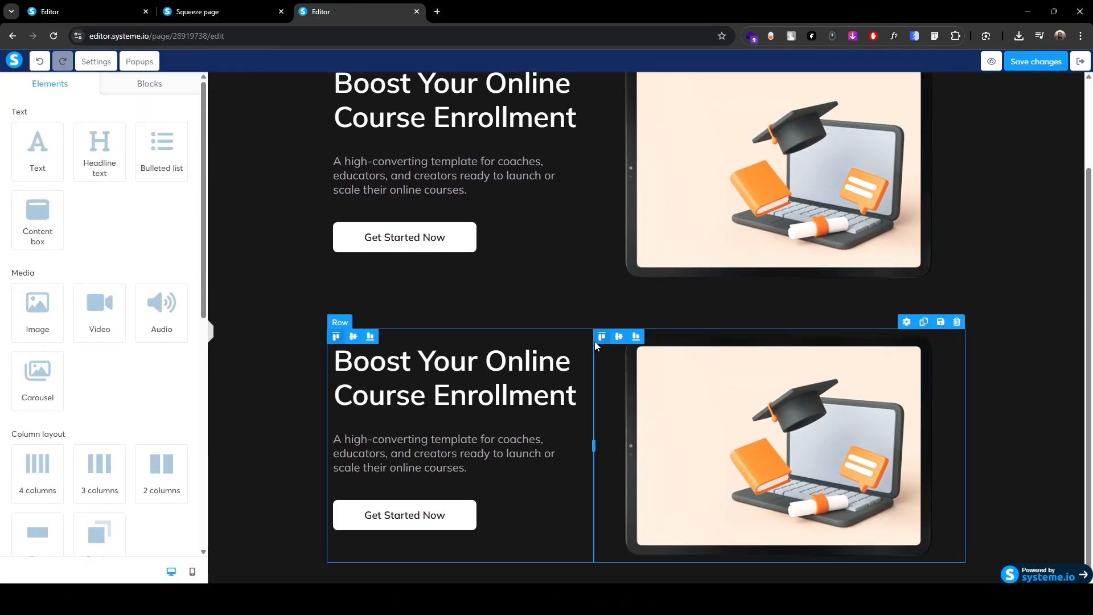
- Delete the two-column row from the duplicated section and place a new single-column Row element in it
left_click(340, 324)
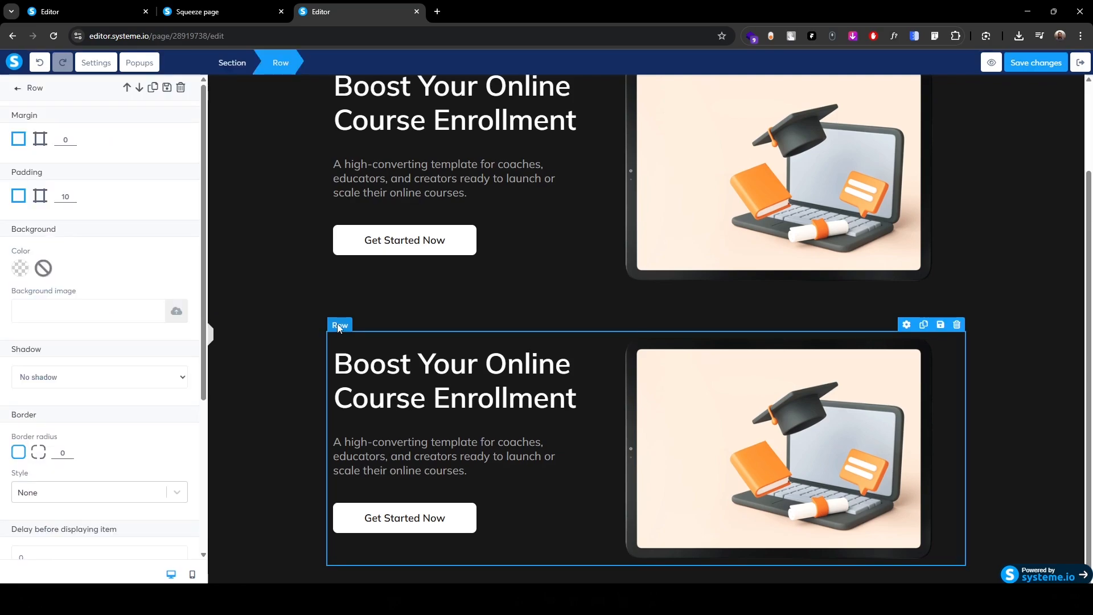
left_click(181, 90)
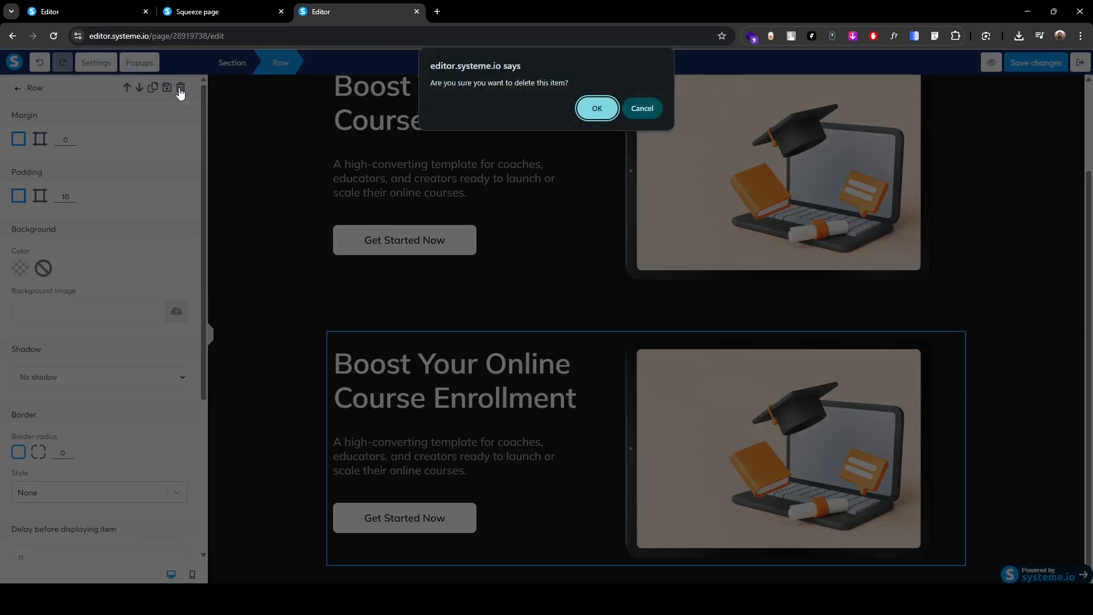
left_click(597, 109)
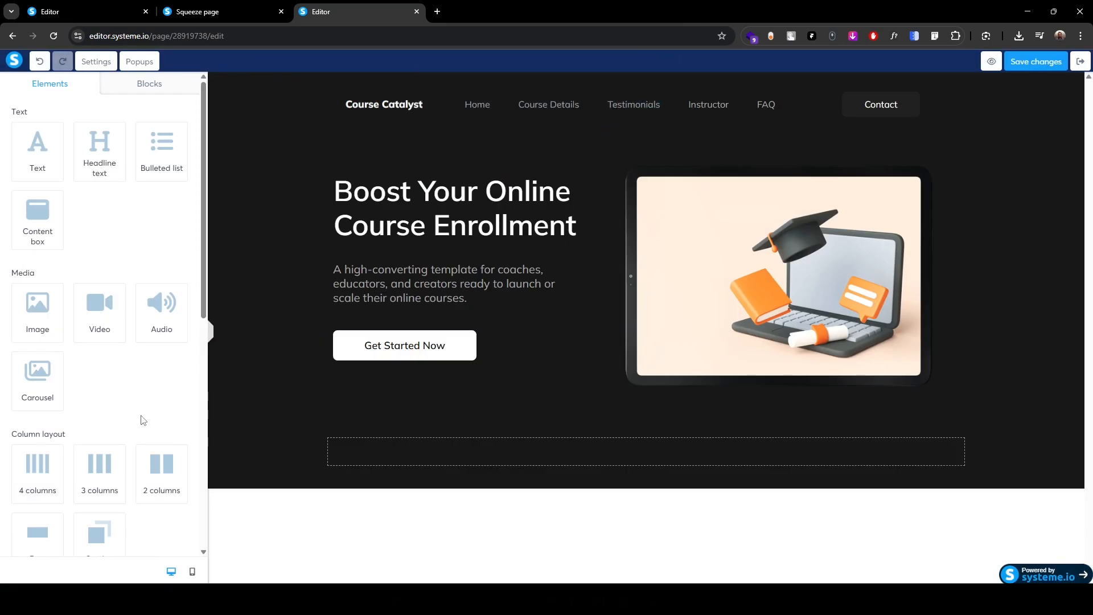
scroll(143, 420, "down", 1)
left_click_drag(30, 477, 658, 460)
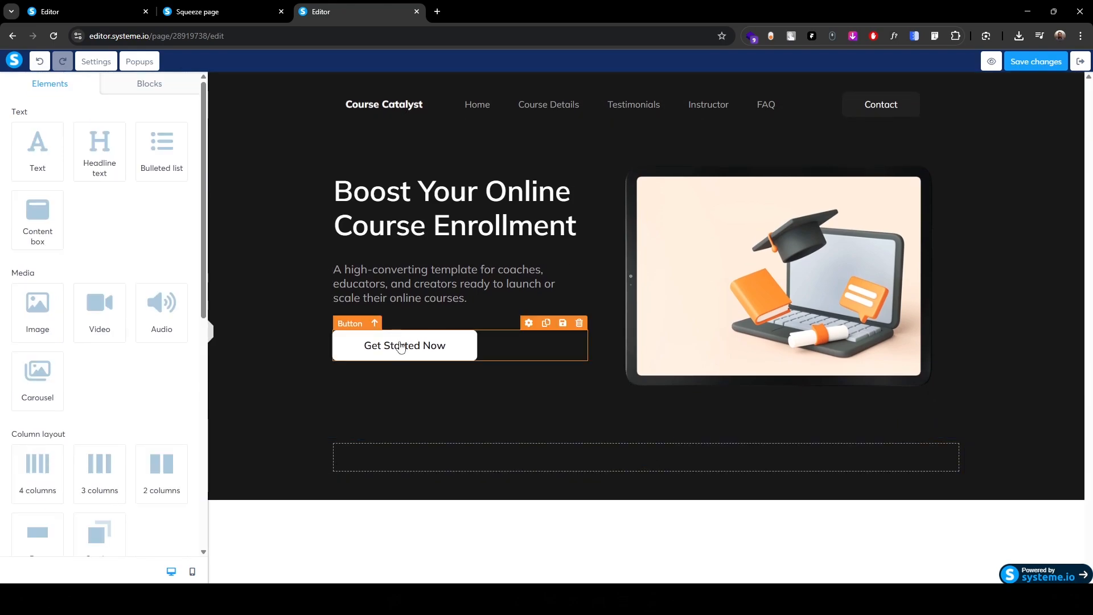
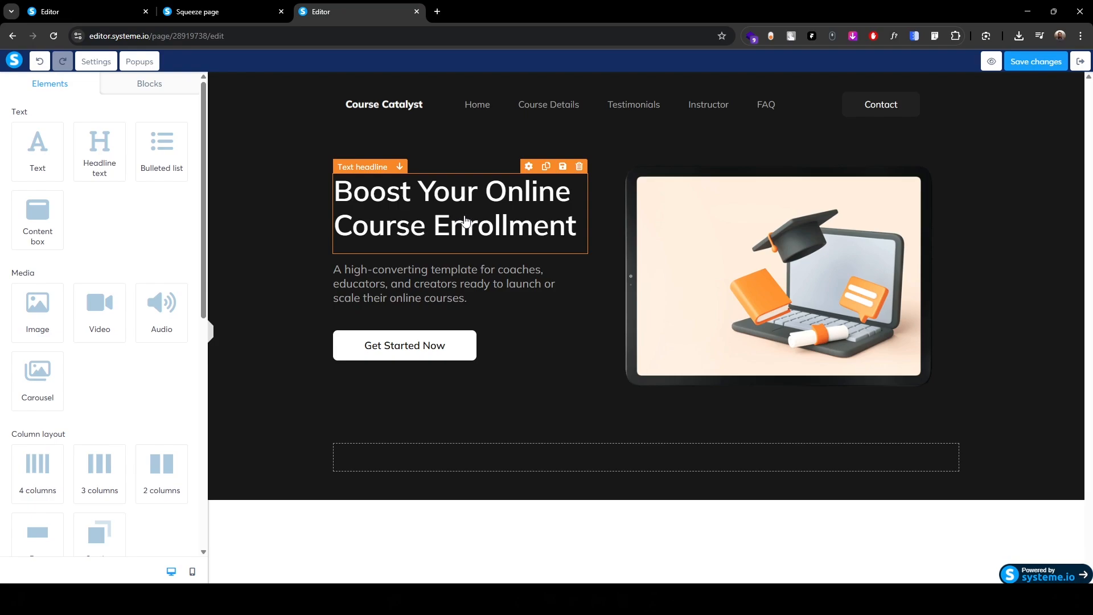
- Duplicate the hero headline into the new row and replace its text with the reference page's "Kickstart Your Journey with Our Free Mini-Course!"
left_click(546, 167)
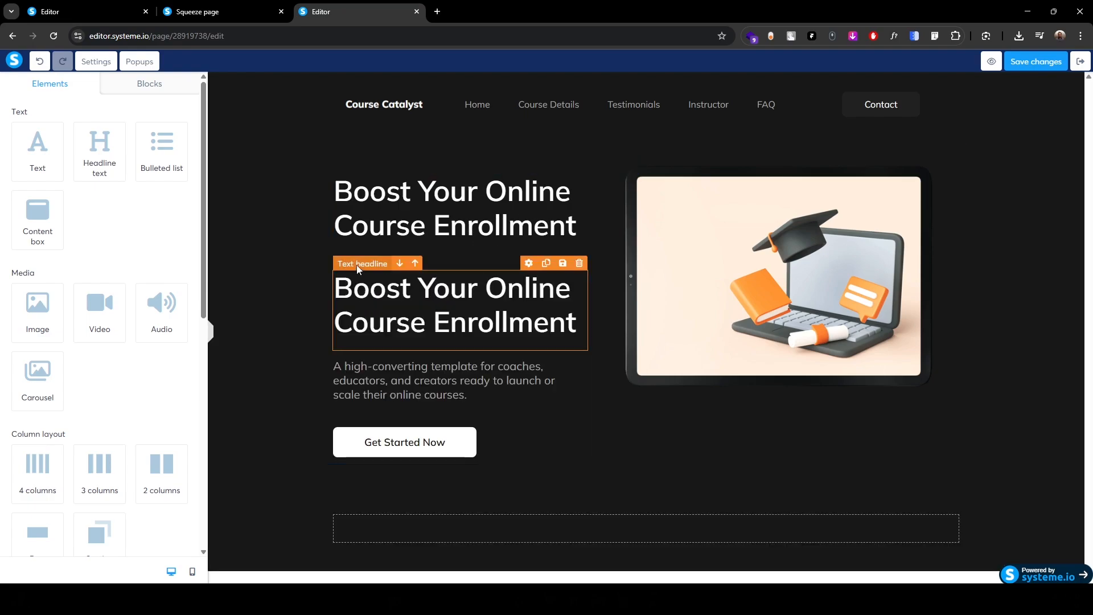
left_click_drag(360, 271, 616, 531)
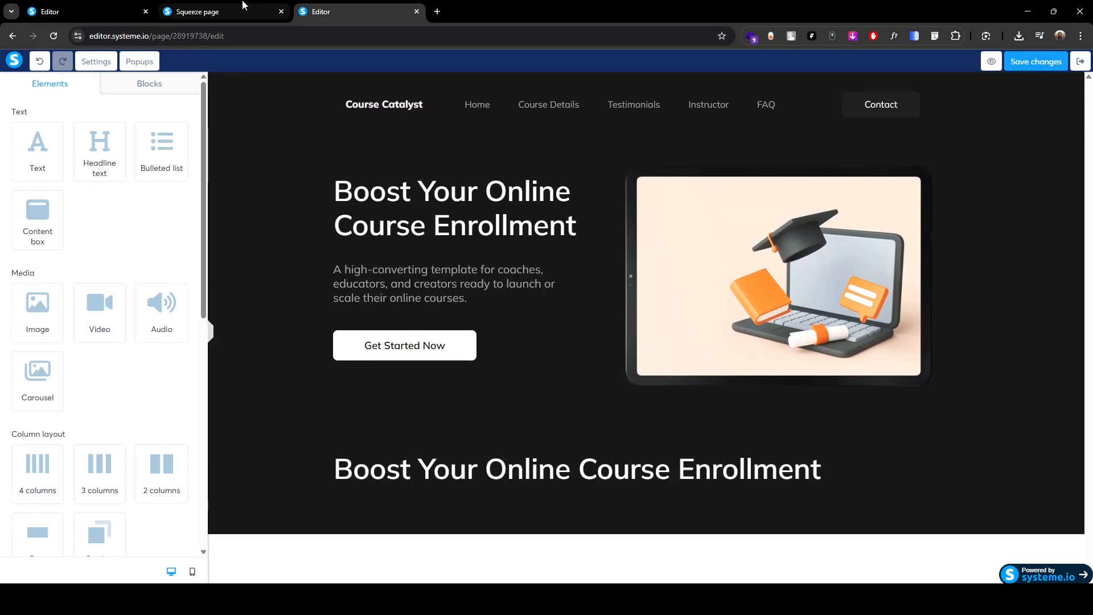
left_click(245, 10)
left_click_drag(368, 474, 740, 524)
key("ctrl+c")
left_click(342, 12)
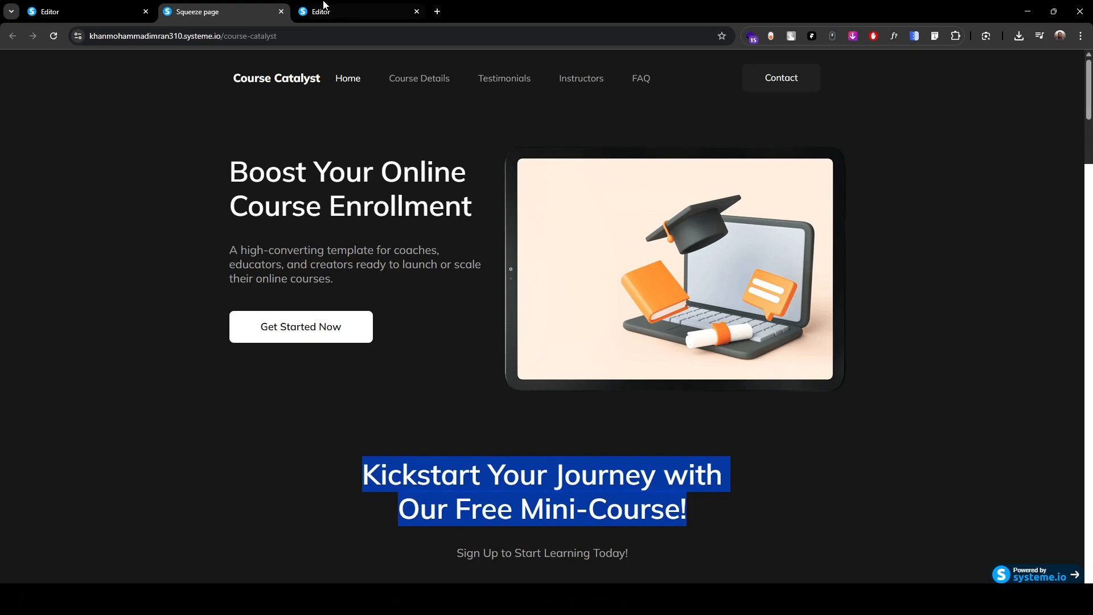
triple_click(621, 466)
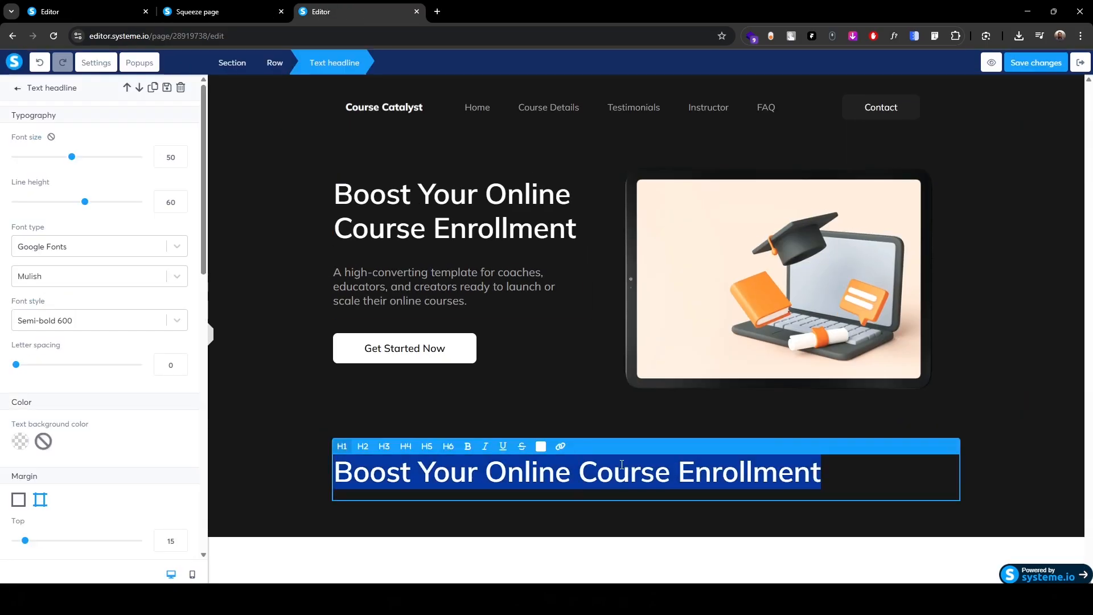
key("ctrl+v")
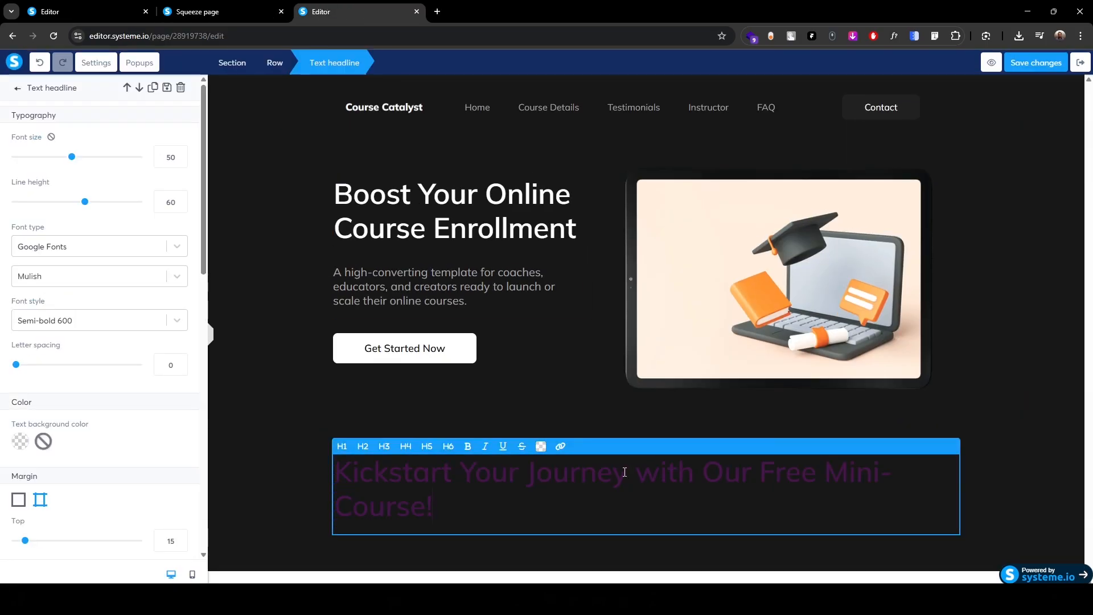
- Format the "Kickstart Your Journey with Our Free Mini-Course!" headline as H2 and colour its text white
triple_click(607, 474)
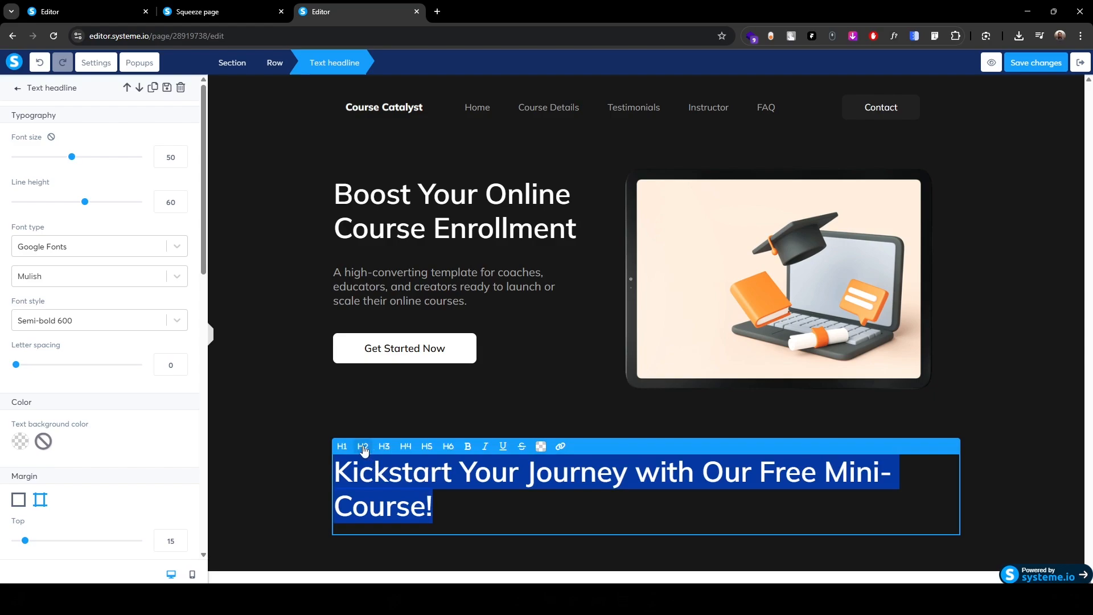
left_click(363, 447)
left_click(541, 446)
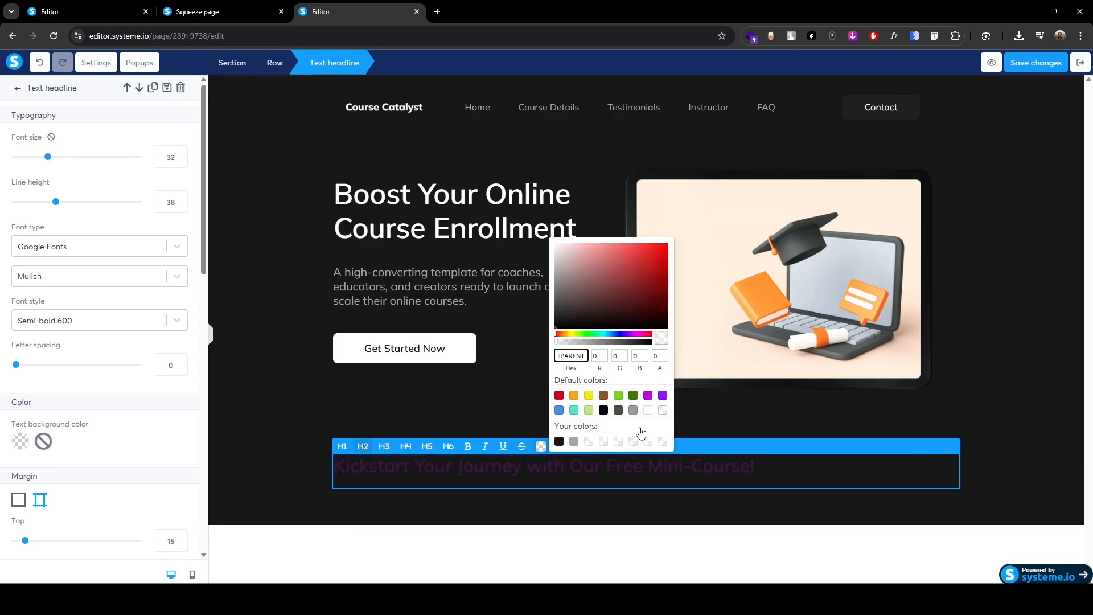
left_click(649, 412)
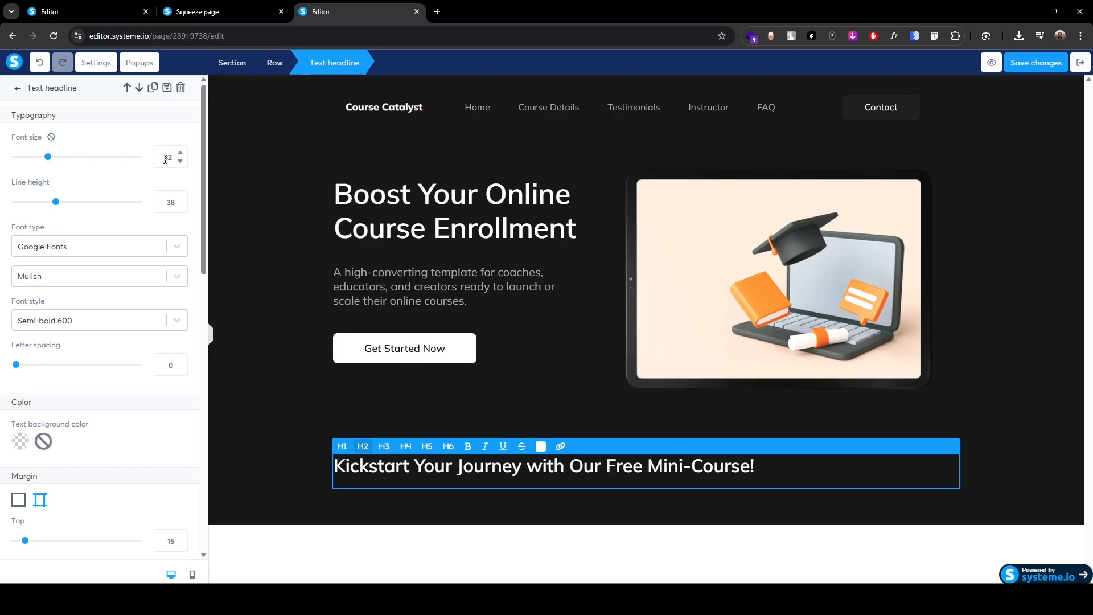
- Set the mini-course headline's font size to 50 and its line height to 60
type("50")
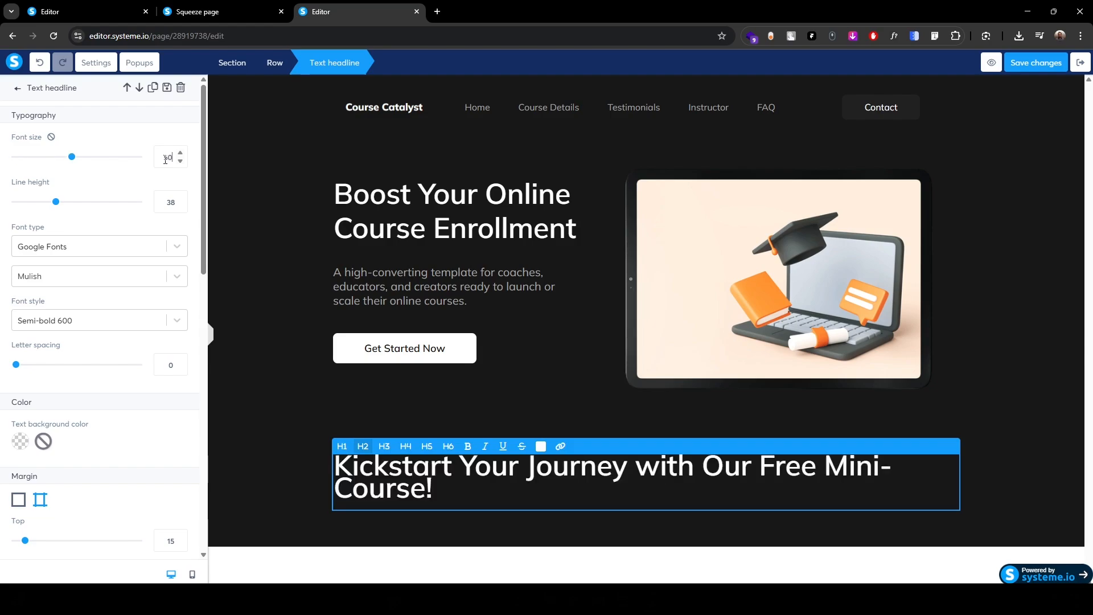
double_click(172, 204)
type("50")
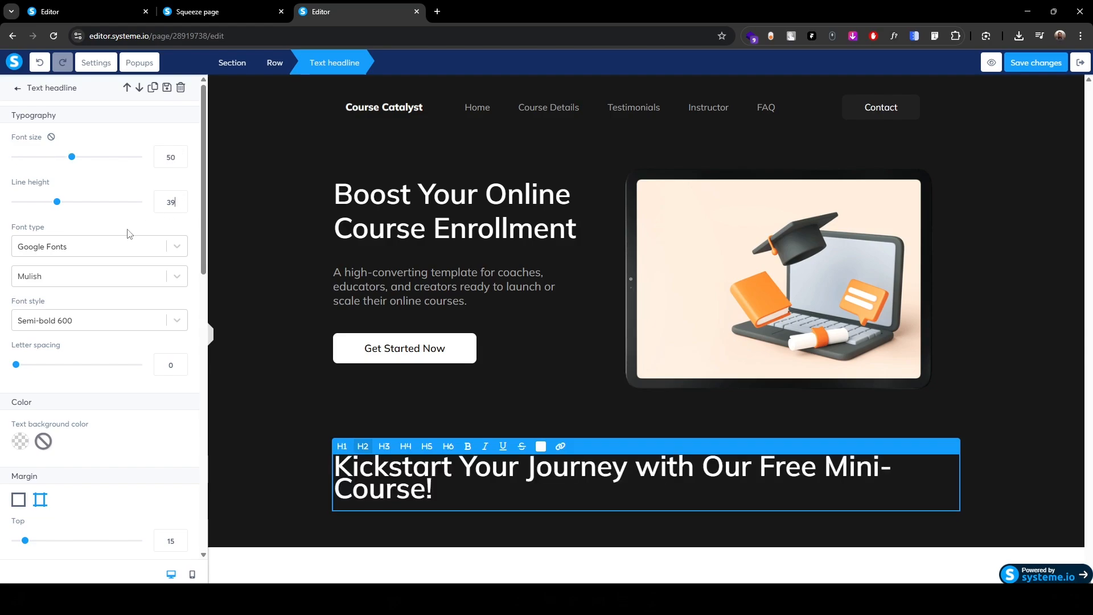
key("BackSpace")
key("BackSpace")
type("60")
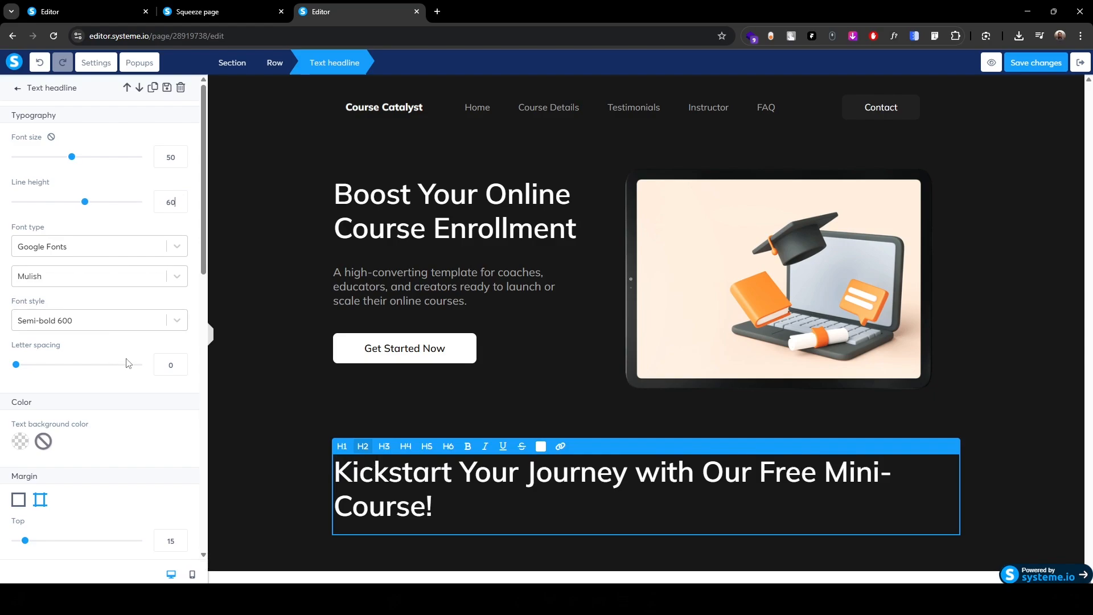
- Center-align the mini-course headline and set its section's content width to Small
scroll(127, 363, "down", 8)
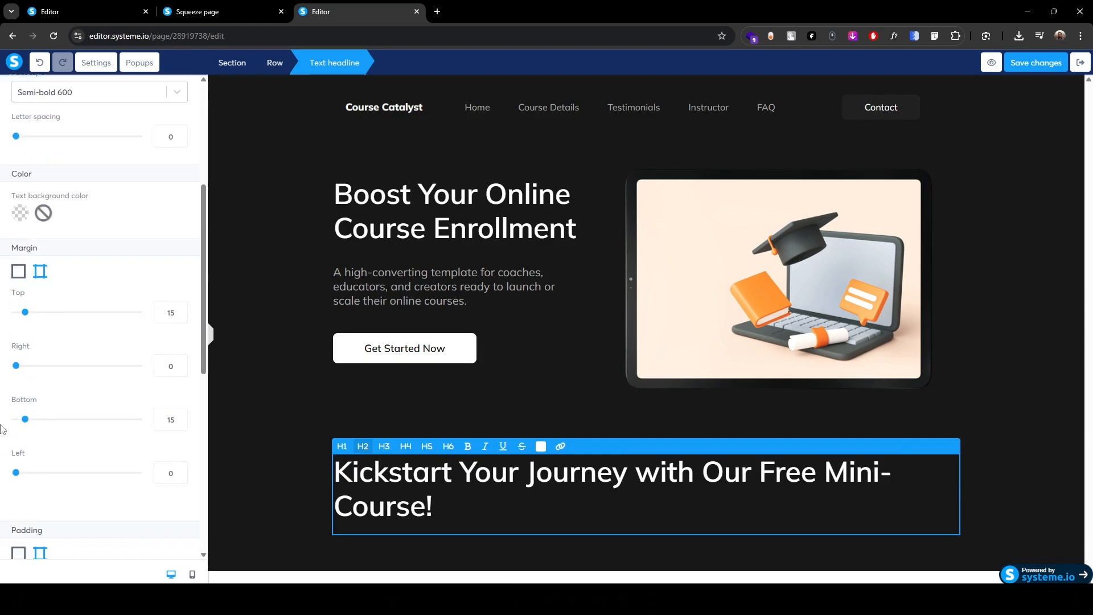
scroll(19, 455, "down", 3)
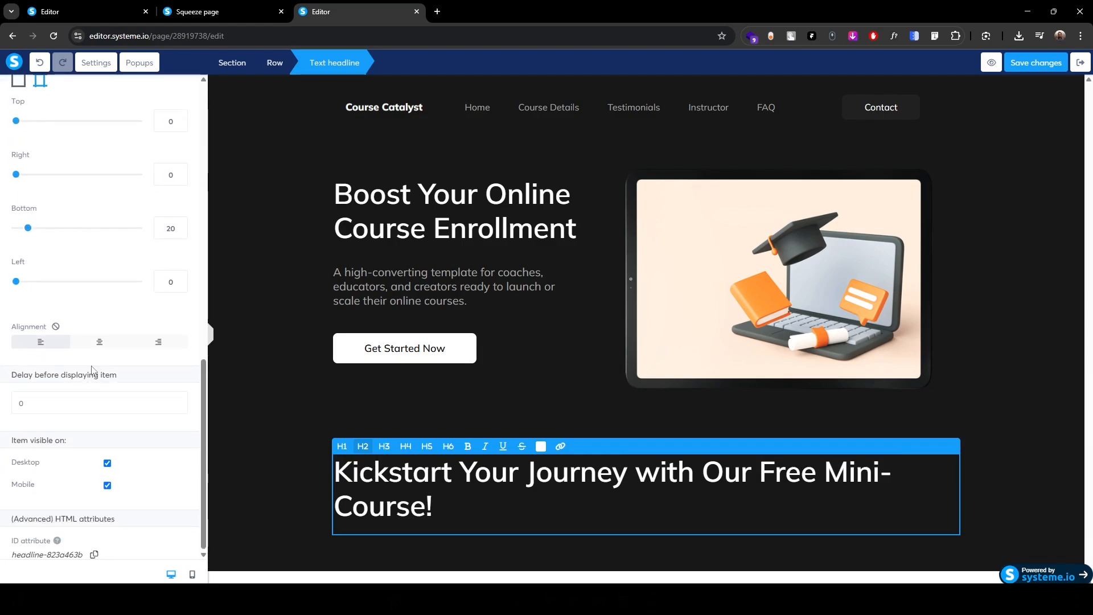
left_click(100, 343)
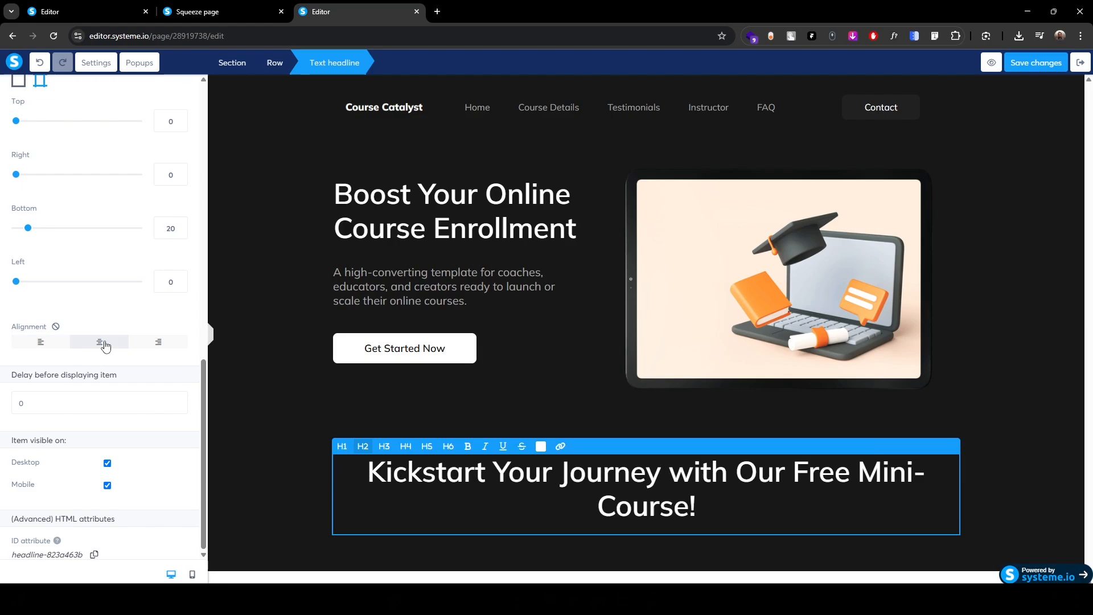
left_click(249, 484)
left_click(224, 415)
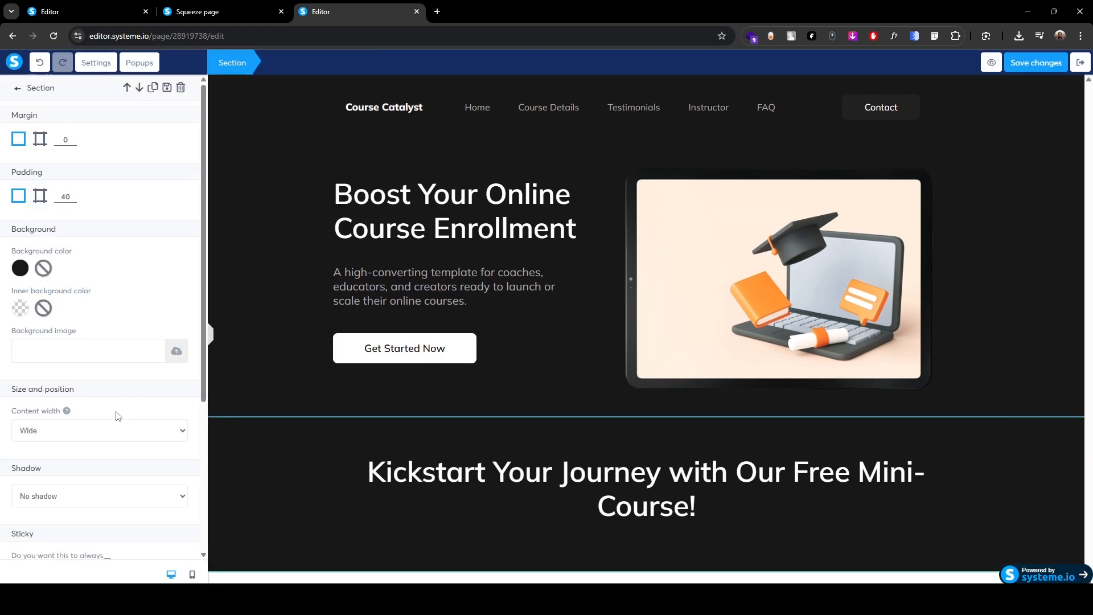
left_click(47, 433)
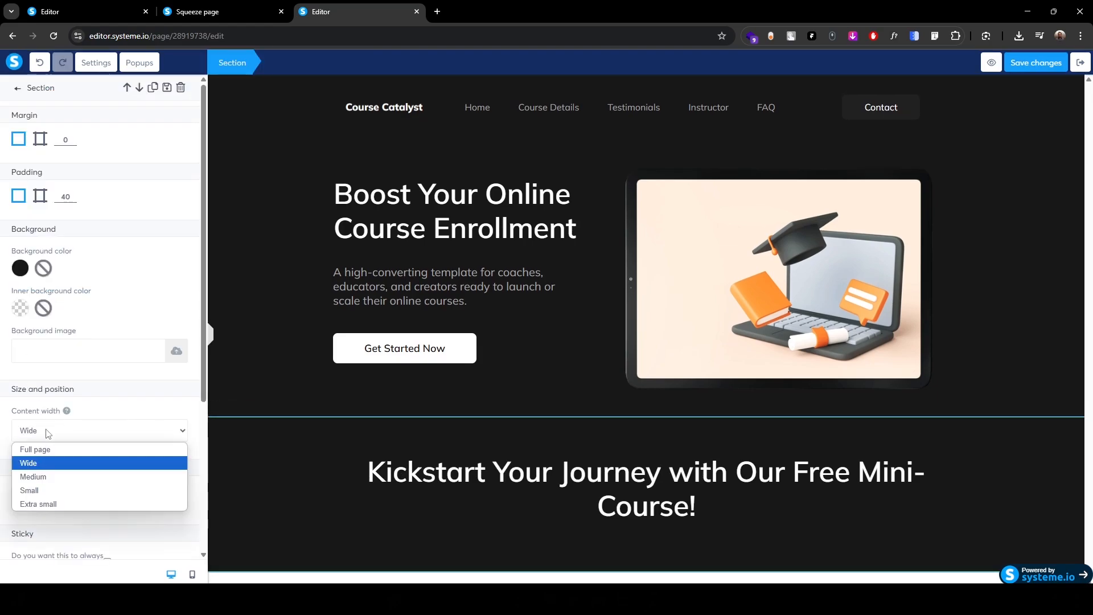
left_click(44, 486)
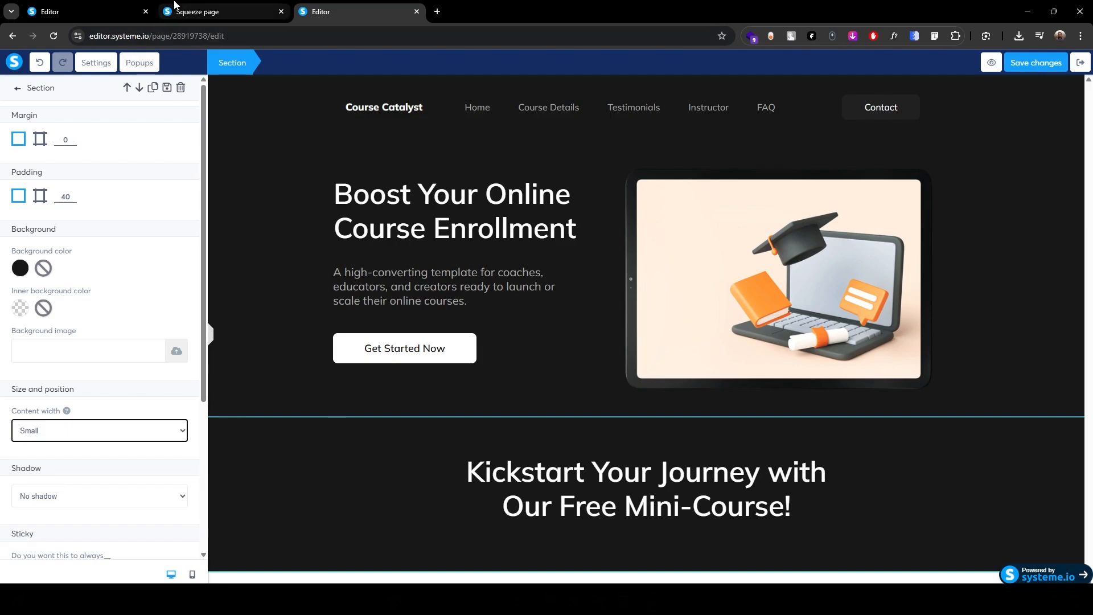
- Check the reference page's mini-course section, then duplicate the hero description text in the editor and move the copy beneath the mini-course headline
left_click(216, 9)
left_click(179, 405)
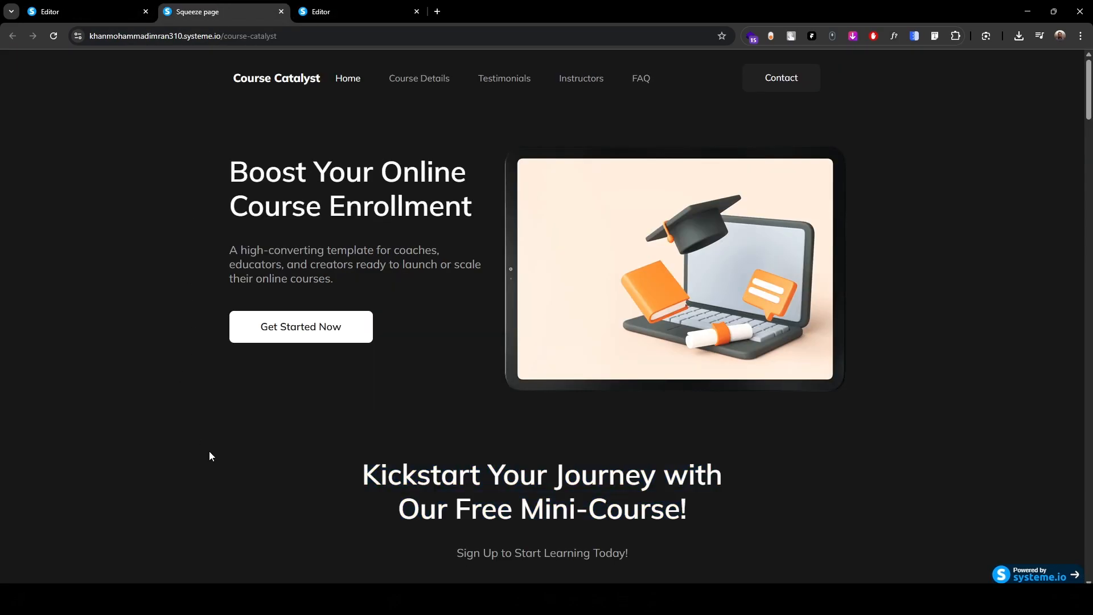
scroll(209, 453, "down", 1)
scroll(485, 460, "up", 1)
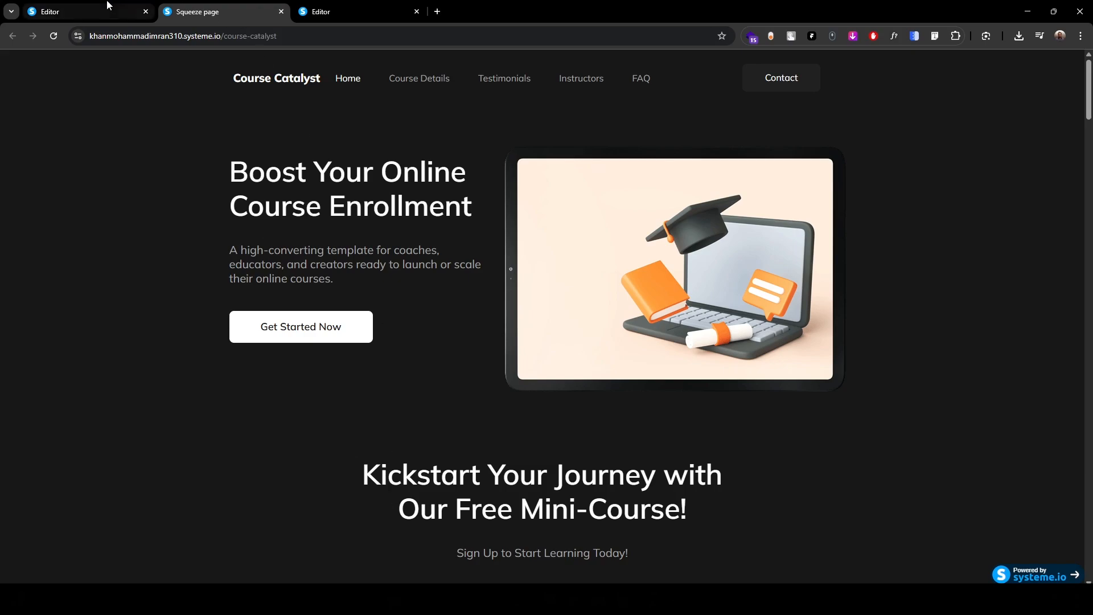
left_click(341, 11)
left_click(546, 255)
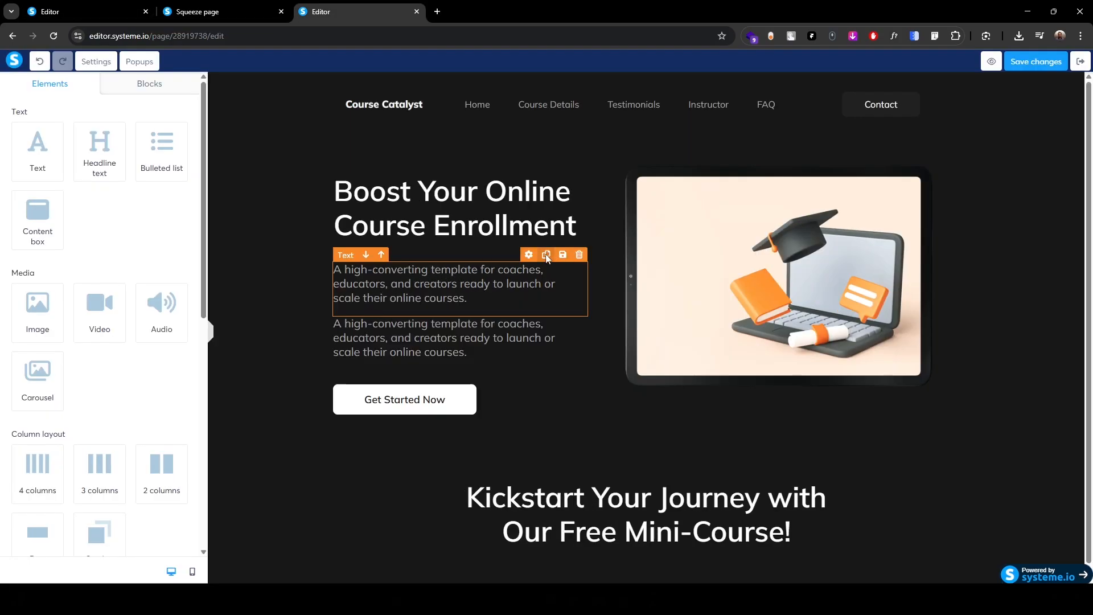
left_click_drag(348, 298, 665, 546)
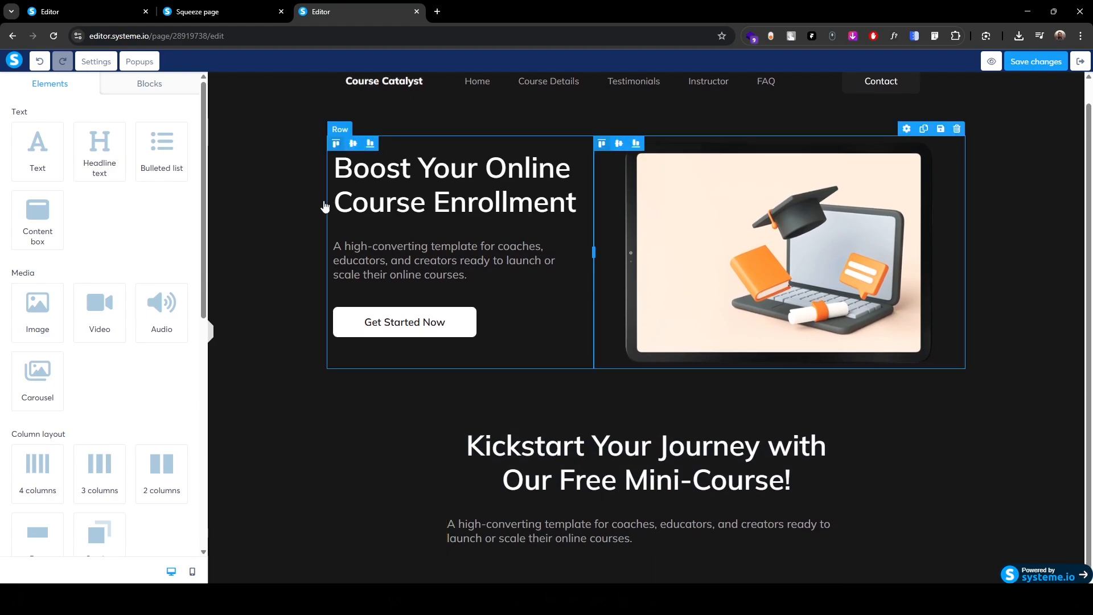
- Copy "Sign Up to Start Learning Today!" from the reference page and replace the duplicated description's text with it
left_click(233, 15)
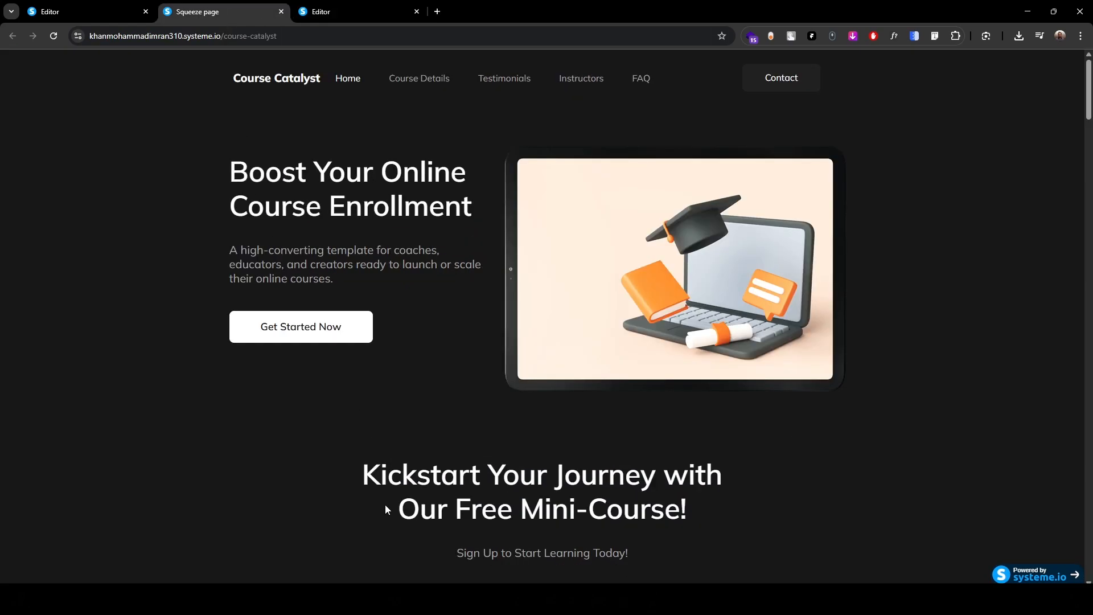
left_click_drag(453, 554, 634, 556)
key("ctrl+c")
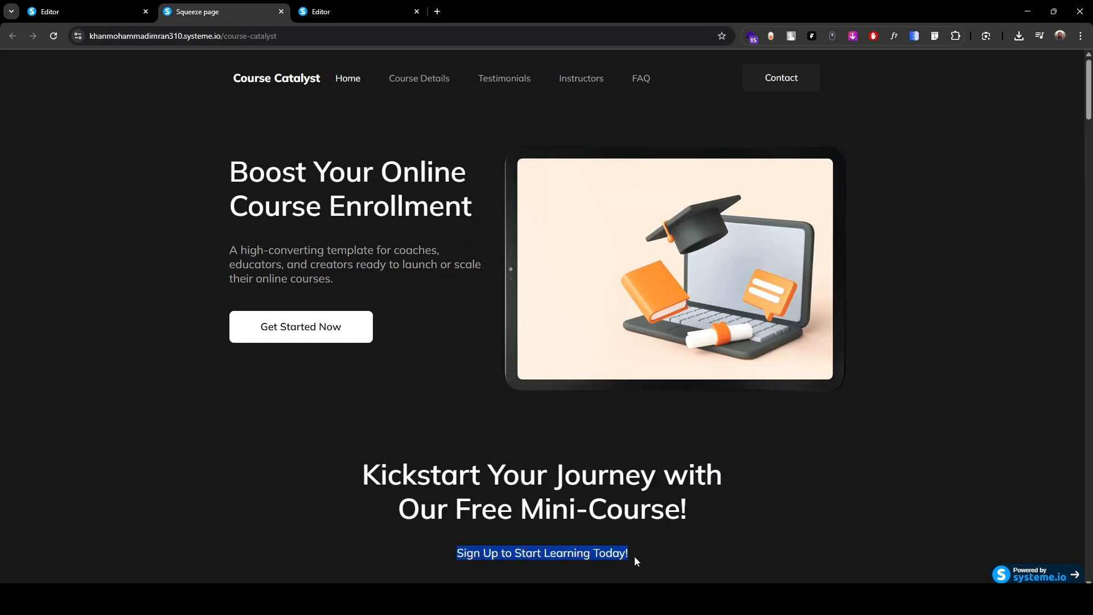
left_click(368, 8)
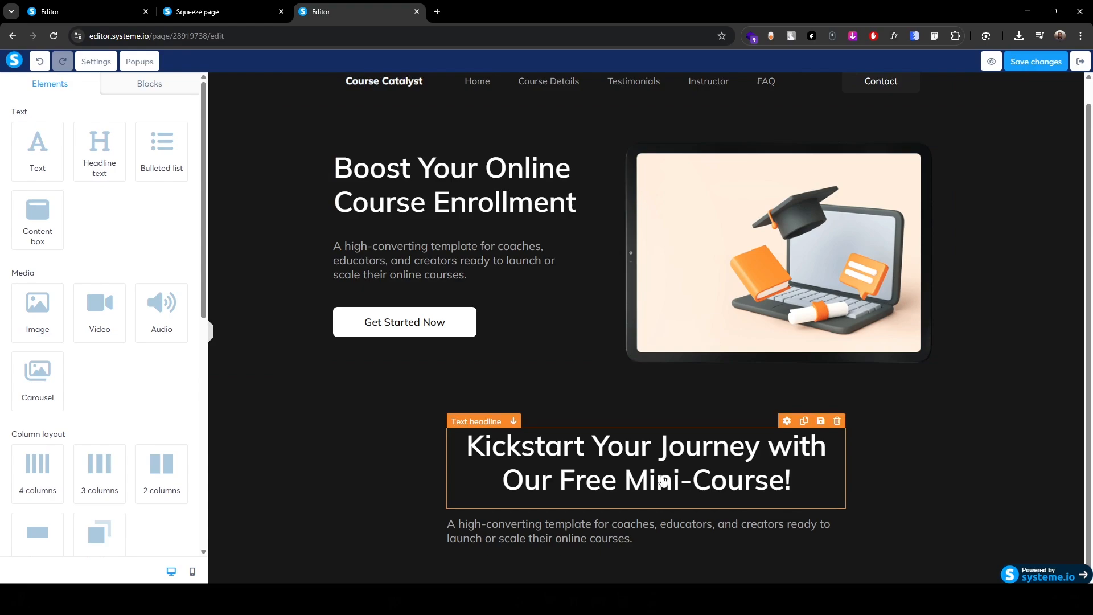
triple_click(628, 529)
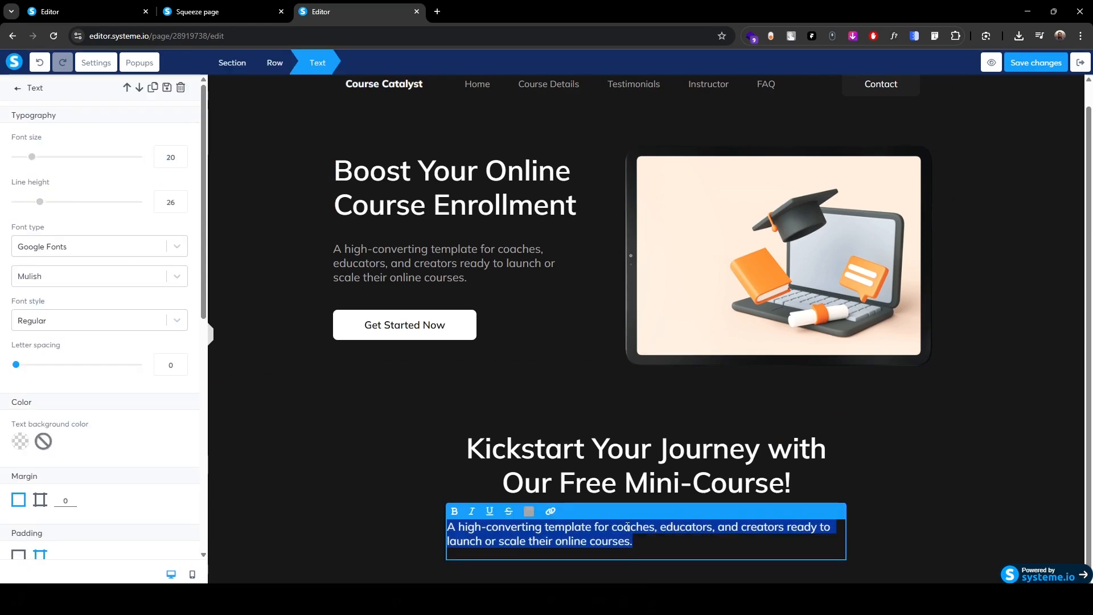
key("ctrl+v")
- Center-align the "Sign Up to Start Learning Today!" text and apply the saved grey text colour
scroll(112, 365, "down", 8)
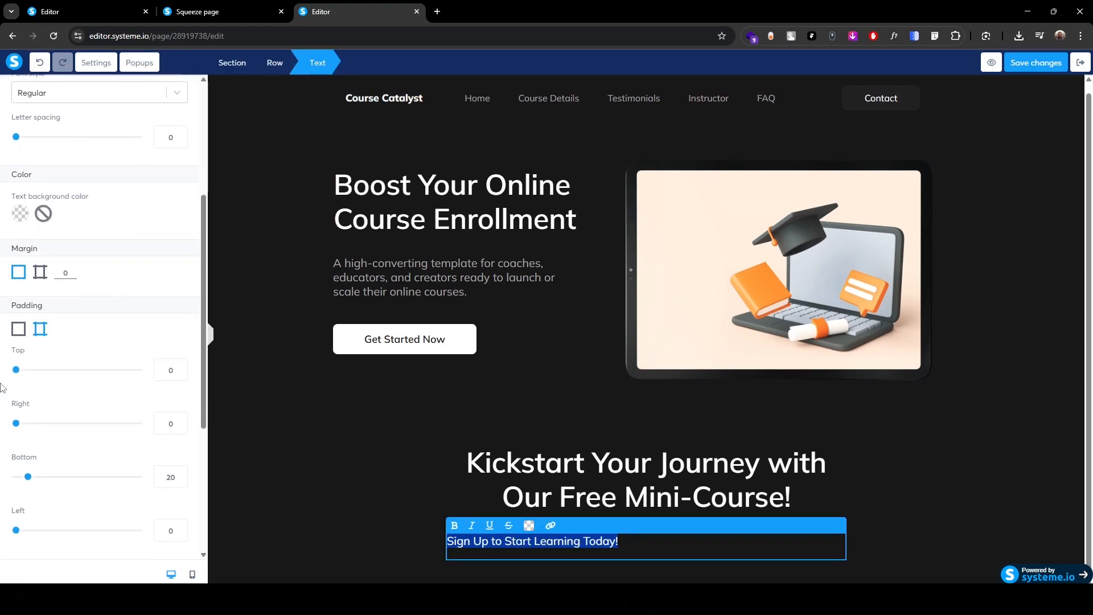
left_click(112, 364)
left_click(326, 449)
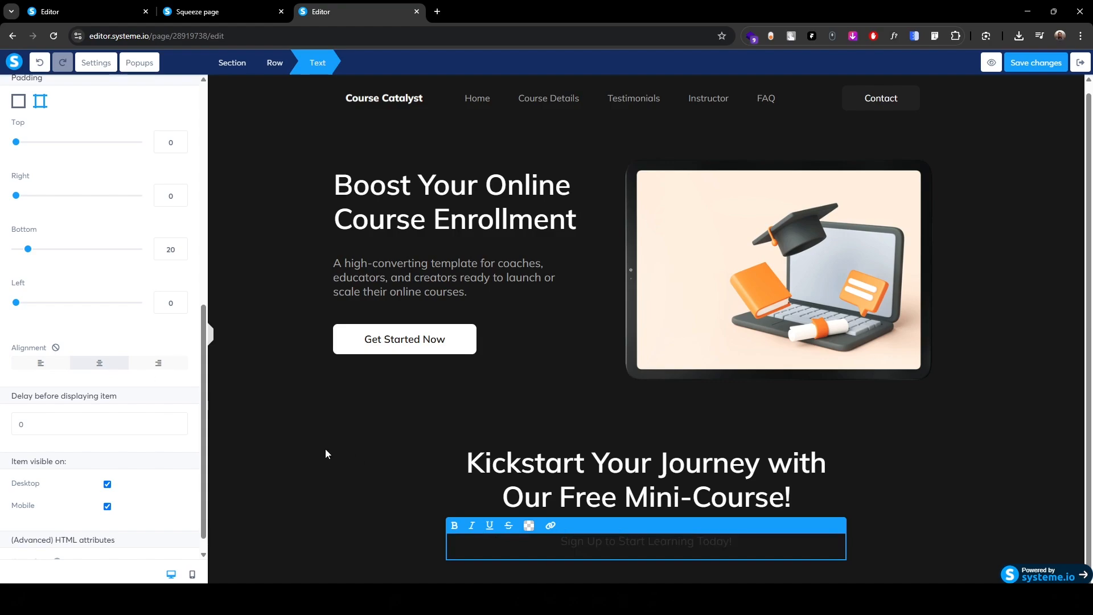
triple_click(603, 541)
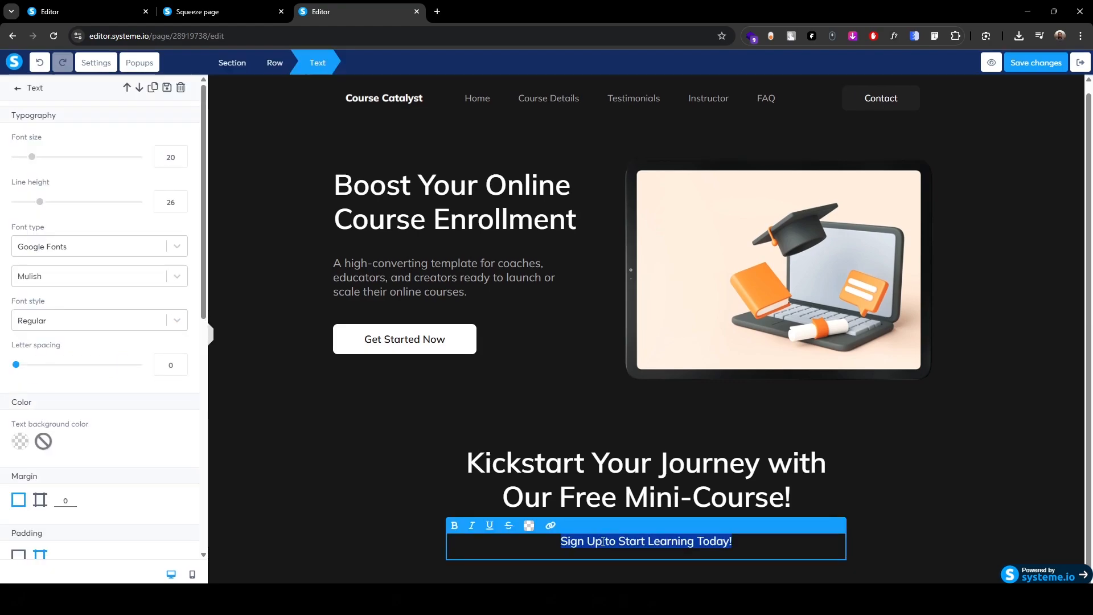
left_click(529, 525)
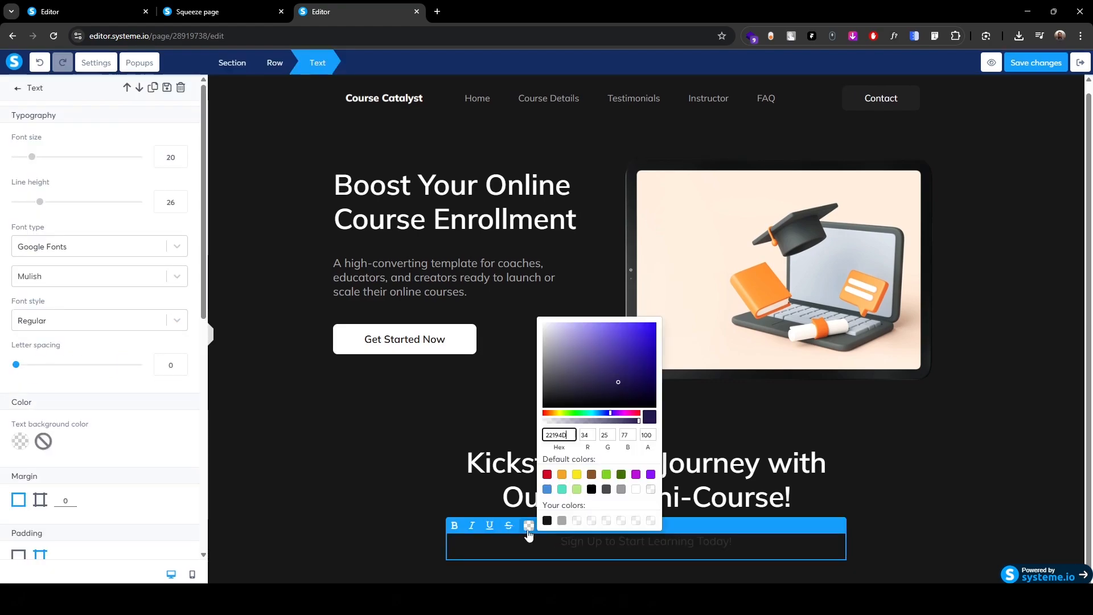
left_click(562, 521)
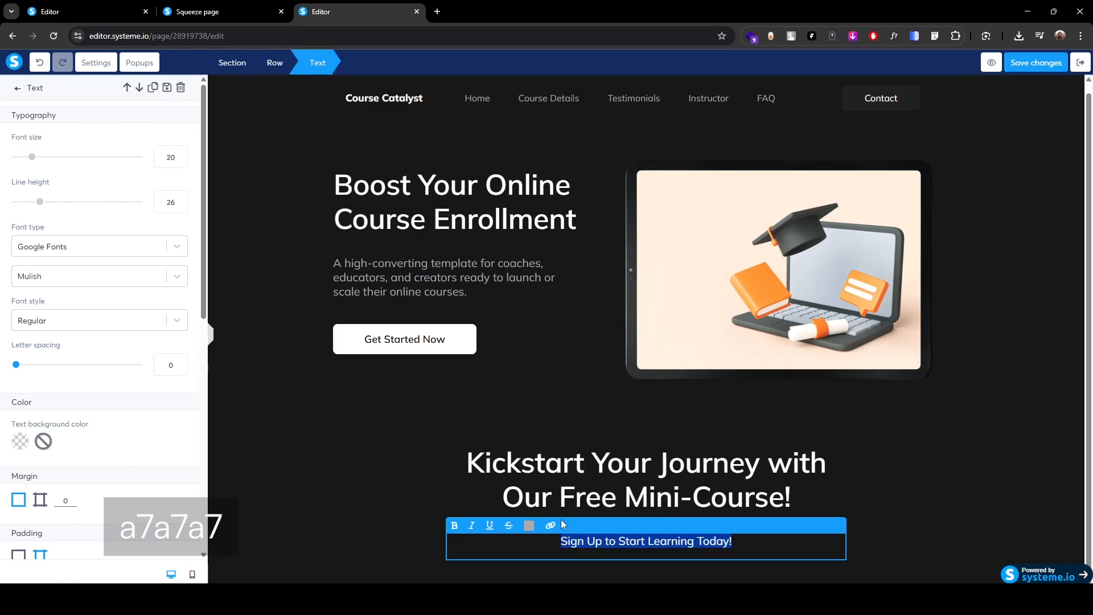
left_click(439, 553)
- Check the reference page's signup form, then add a 2-column row beneath the signup text with a form input in its first column
left_click(246, 7)
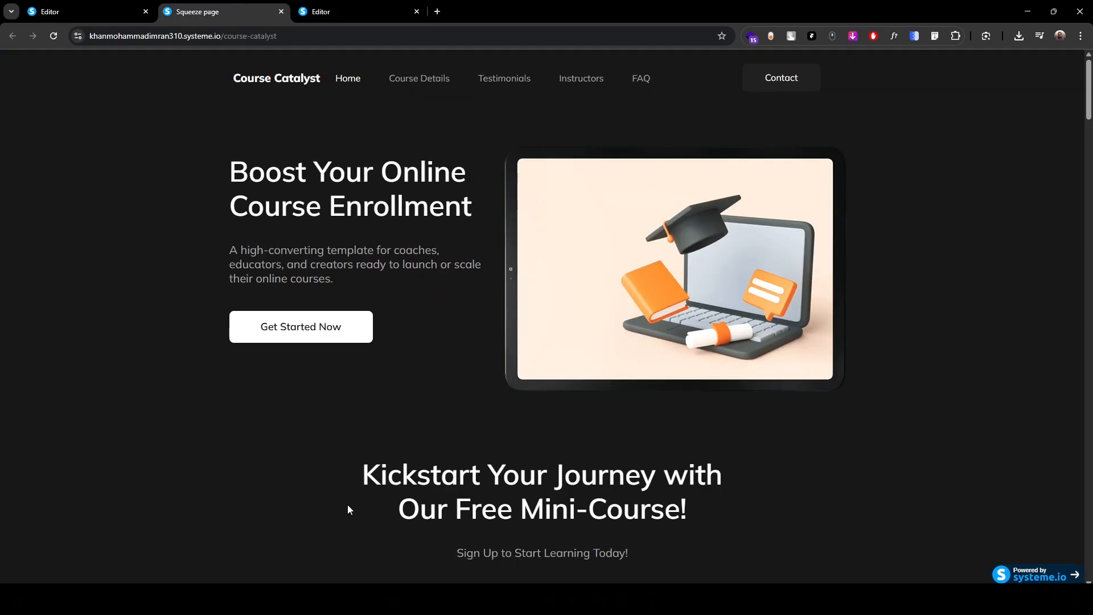
scroll(349, 509, "down", 4)
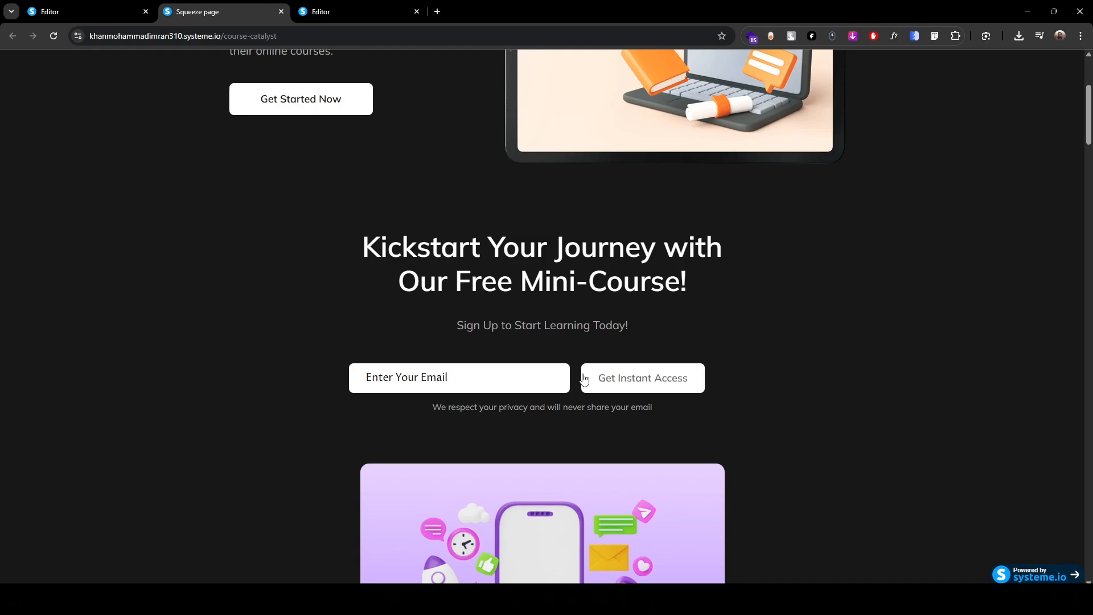
left_click(364, 13)
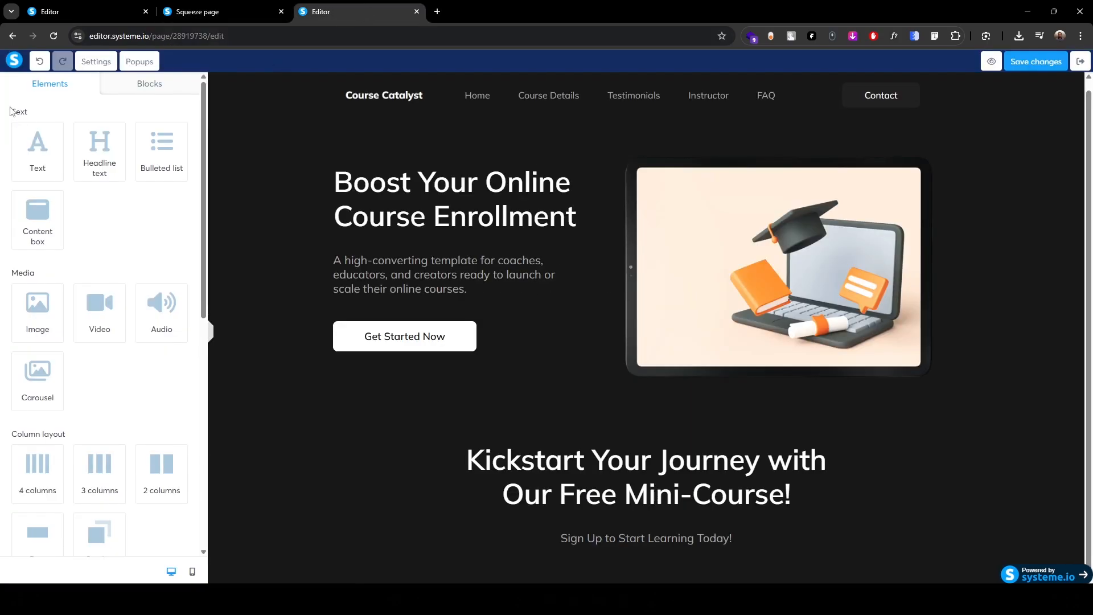
scroll(48, 427, "down", 2)
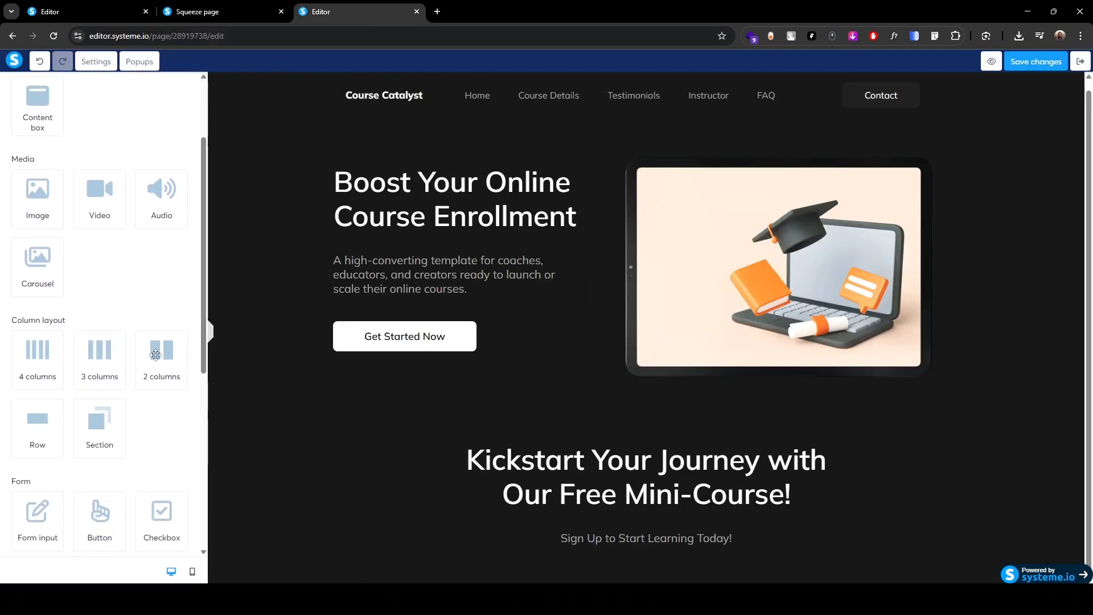
left_click_drag(156, 352, 661, 562)
scroll(103, 399, "down", 3)
left_click_drag(37, 351, 528, 539)
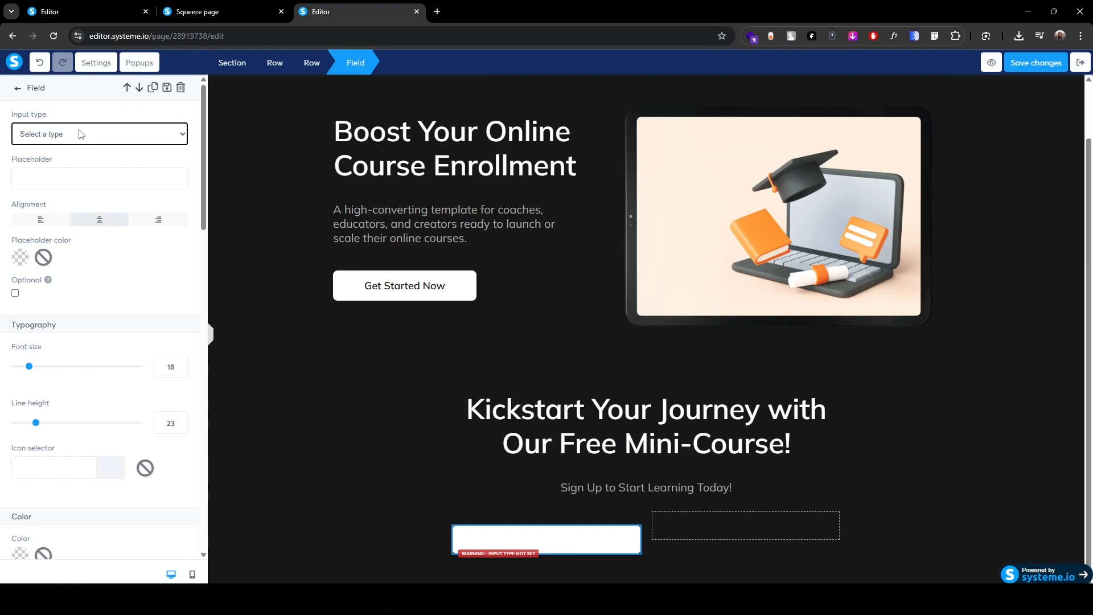
- Set the form field's input type to Email and its placeholder to "Enter Your Email"
left_click(80, 134)
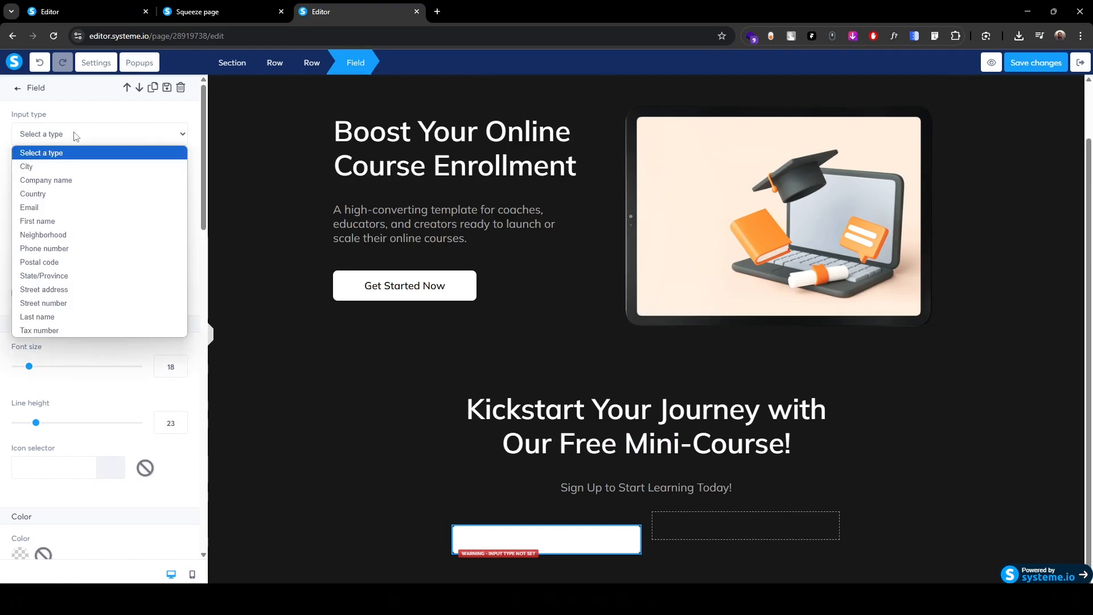
left_click(46, 207)
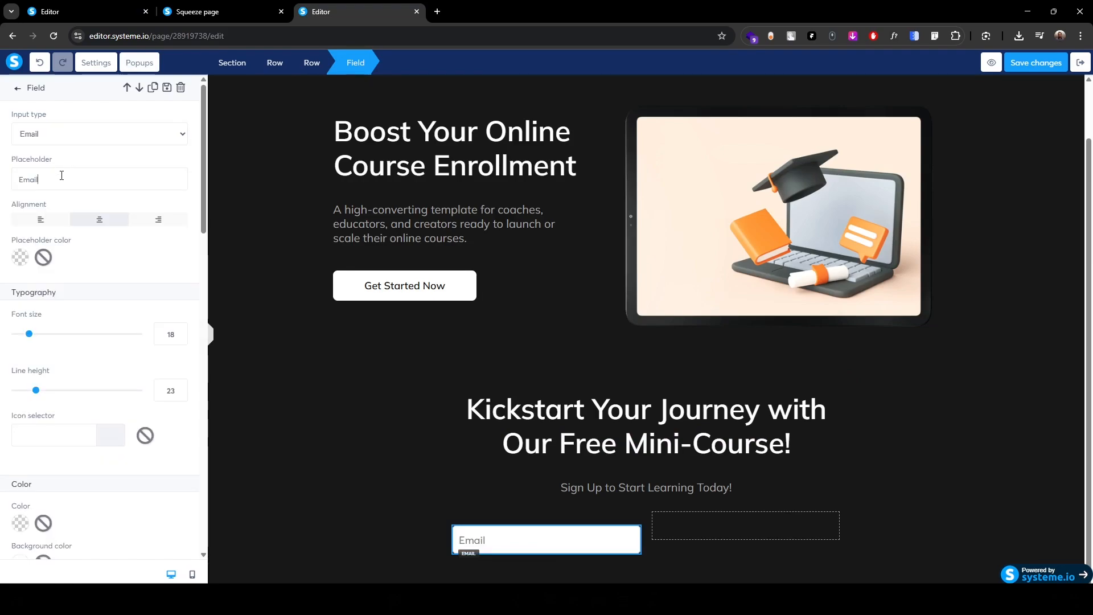
type("En")
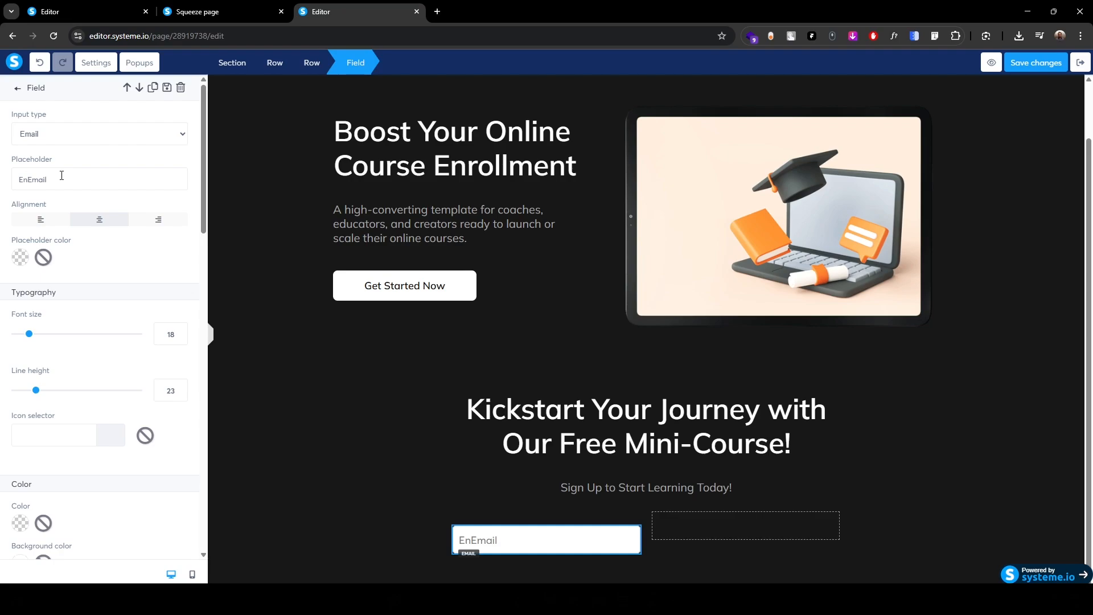
type("ter Your")
- Set the email field's line height to 28
left_click(167, 392)
key("Up")
key("Up")
key("Up")
key("Up")
key("Up")
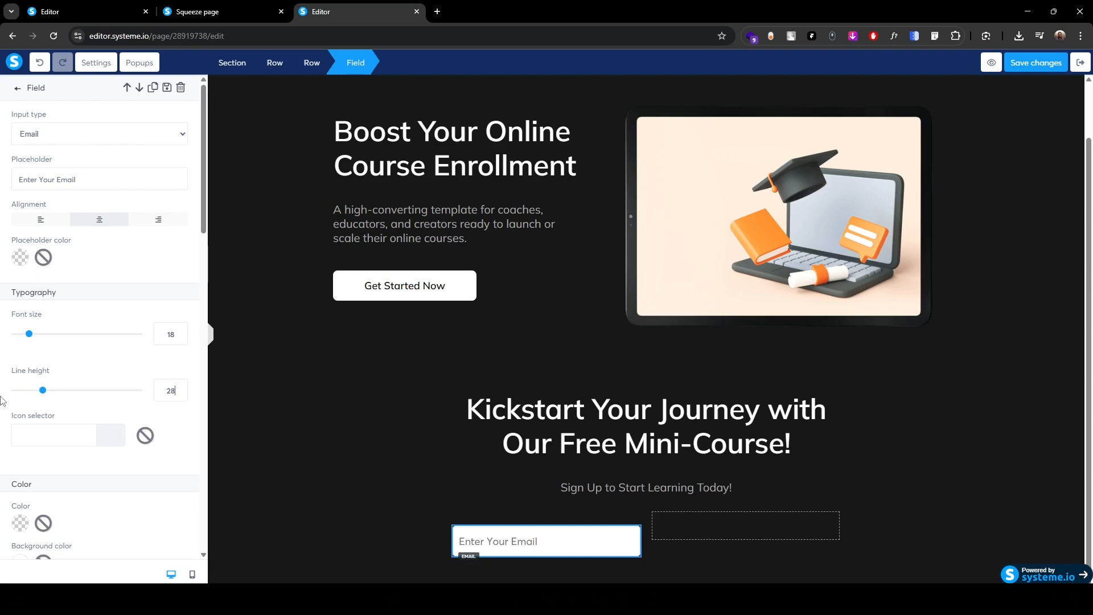
scroll(3, 405, "down", 2)
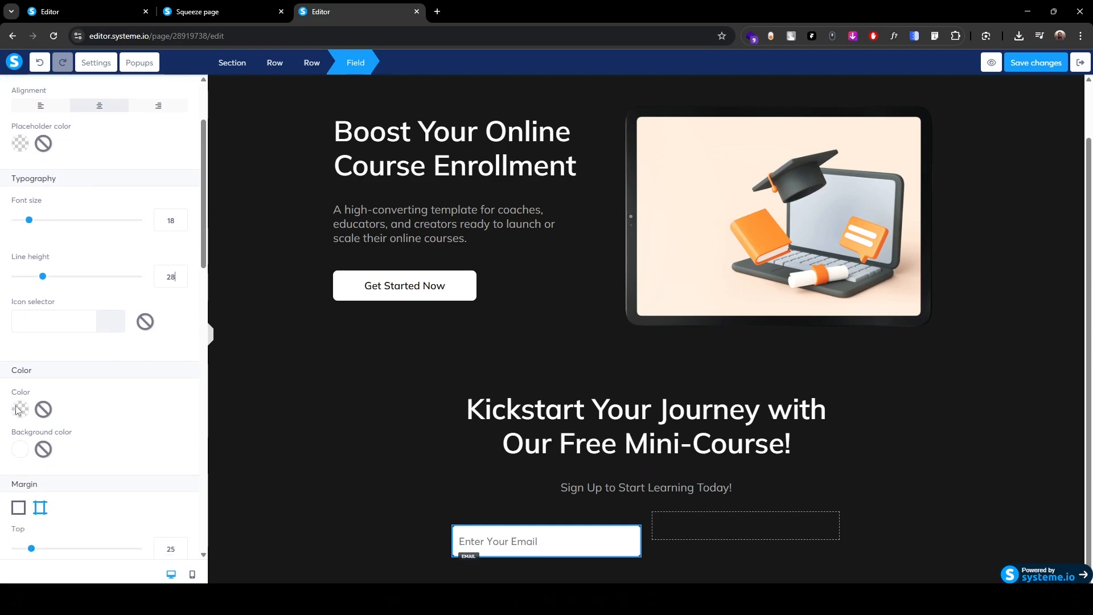
- Apply the saved dark colour 171717 to the email field's text
left_click(20, 409)
left_click(64, 505)
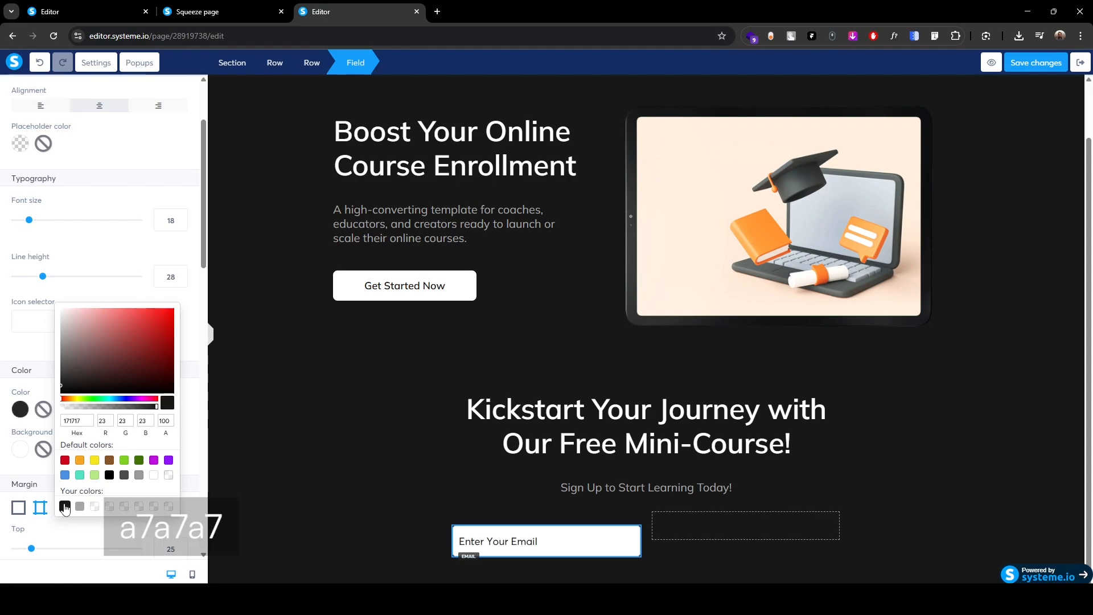
left_click(11, 380)
- Give the email field a uniform border radius of 8 and set its border style to None
scroll(29, 365, "down", 10)
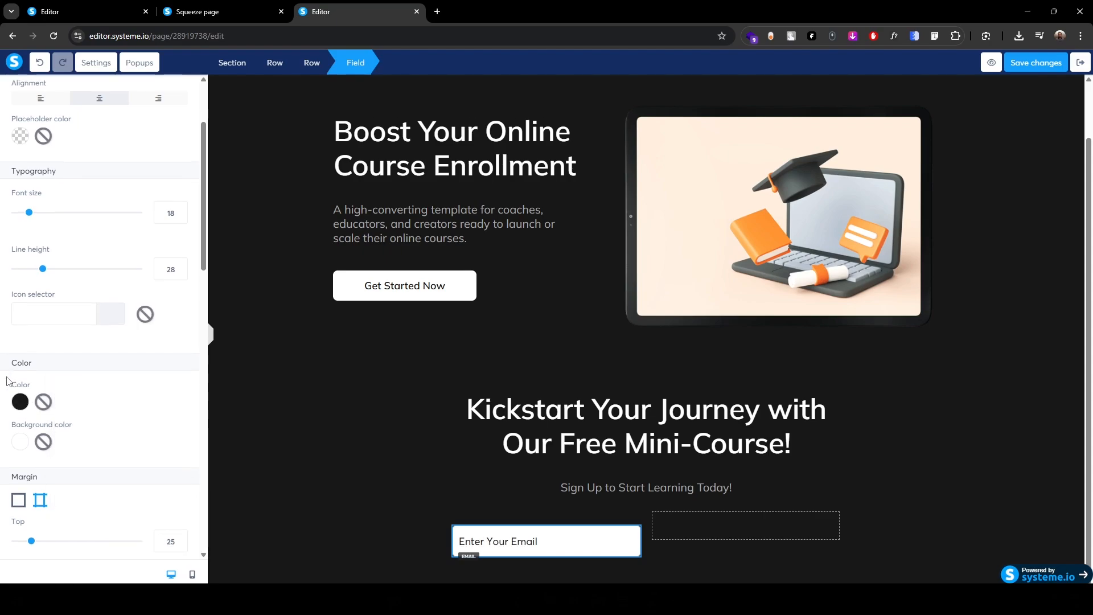
scroll(29, 365, "up", 2)
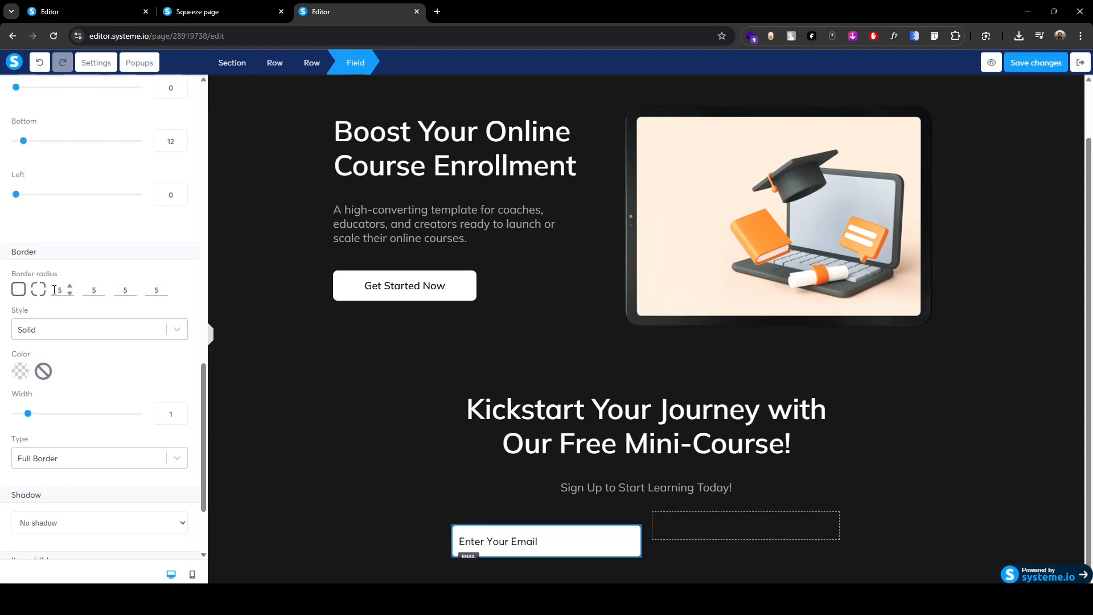
left_click(18, 289)
left_click(69, 293)
left_click(69, 286)
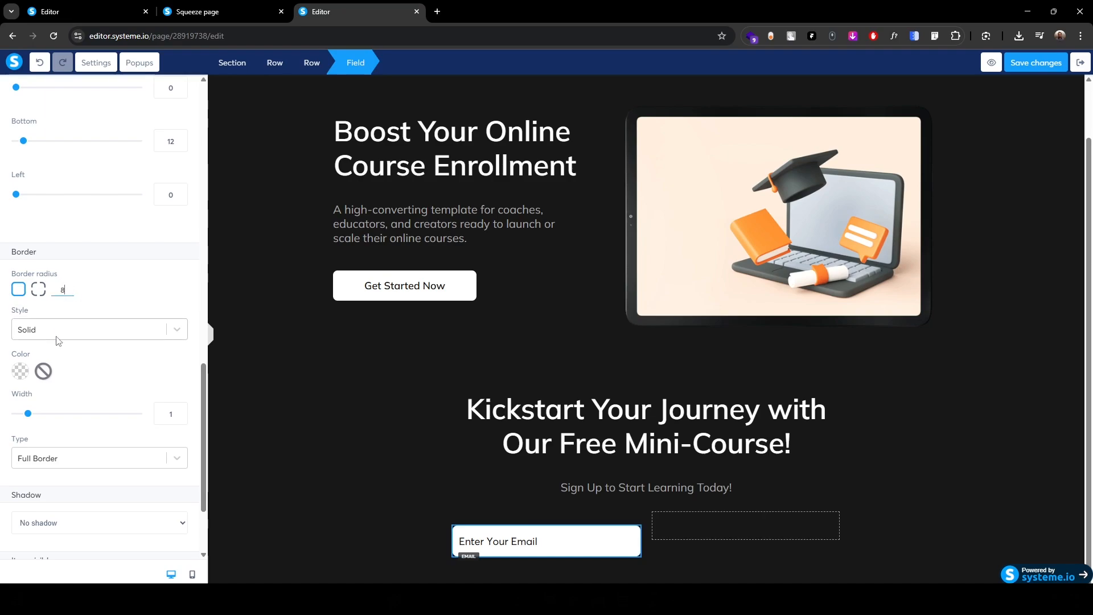
left_click(100, 339)
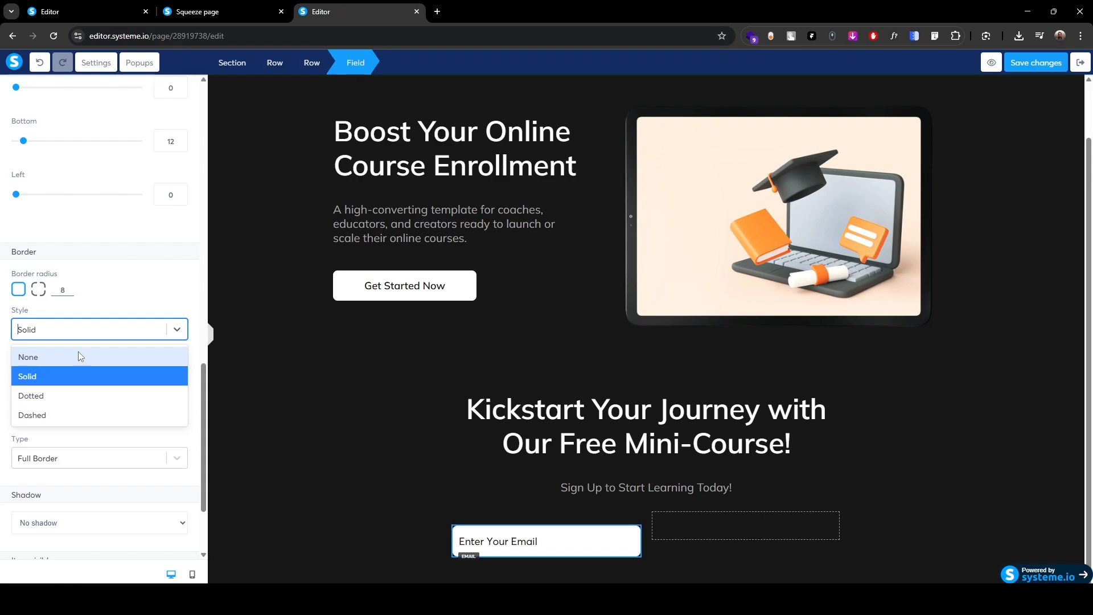
left_click(78, 352)
- Duplicate the "Get Started Now" button and move the copy into the empty column beside the email field
left_click(368, 286)
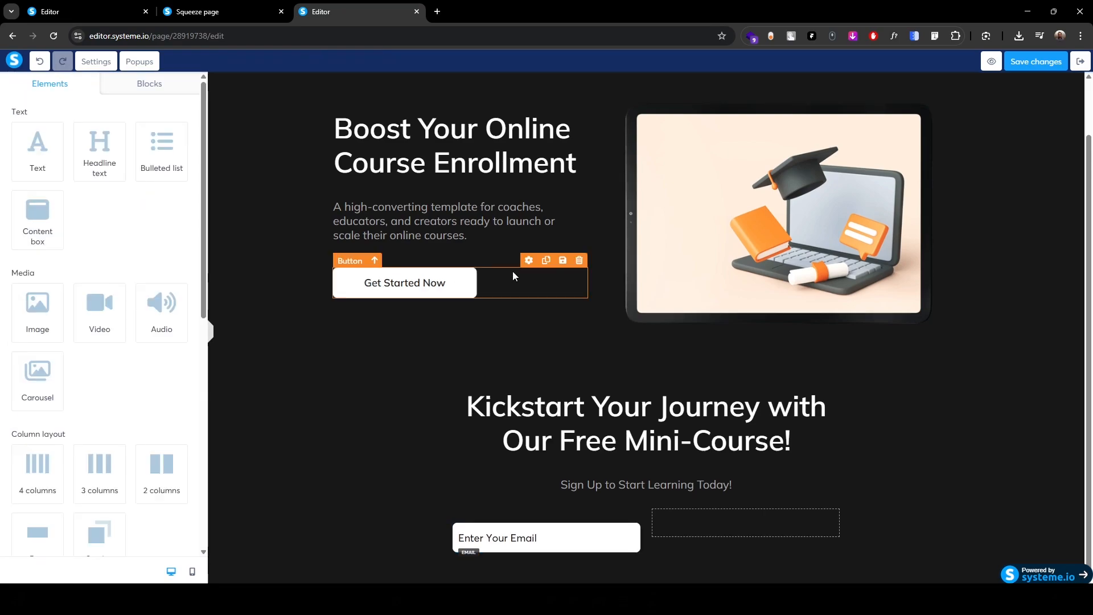
left_click(546, 261)
left_click_drag(359, 285, 715, 547)
- Set the copied button to submit the form with no redirection, and give it a uniform margin of 0
left_click(715, 544)
left_click(74, 190)
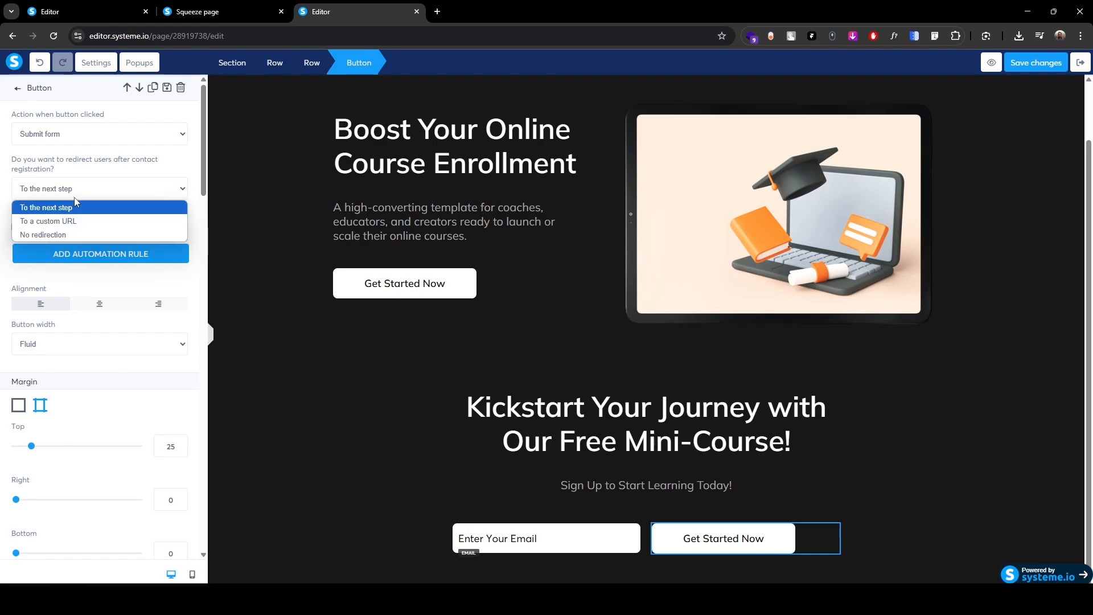
left_click(67, 235)
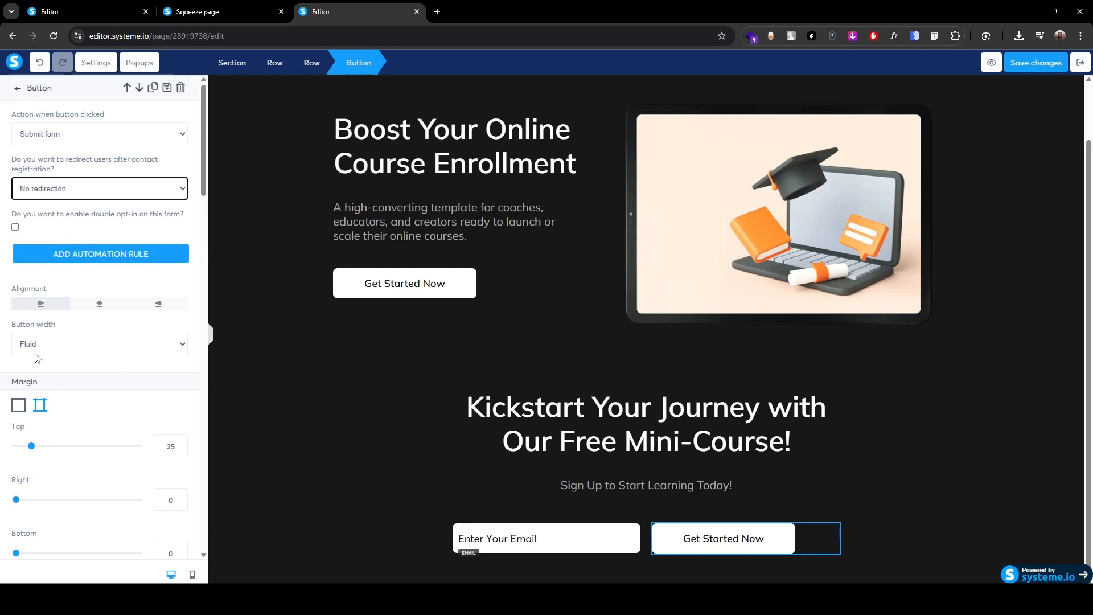
left_click(20, 405)
- Change the copied button's text to "Get instant access"
scroll(86, 312, "down", 3)
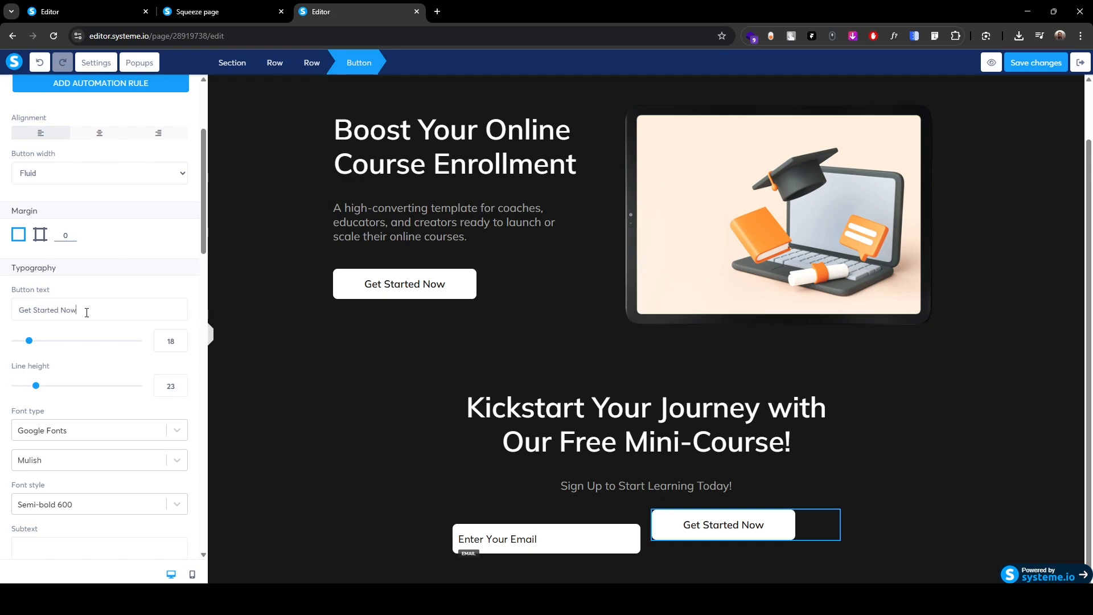
triple_click(87, 312)
type("Get ")
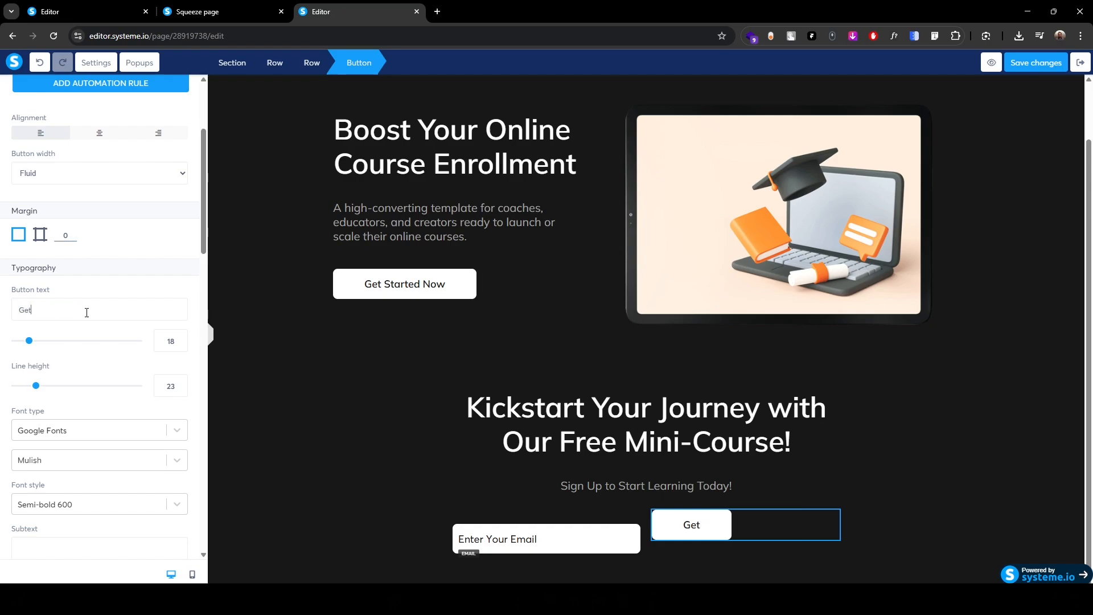
type("instan")
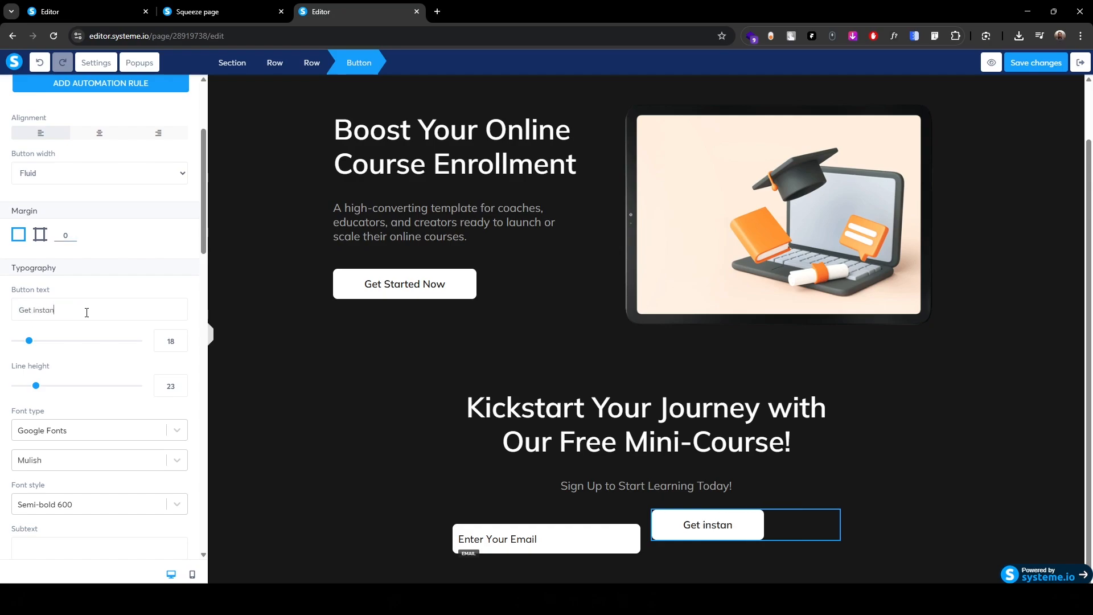
type("t access")
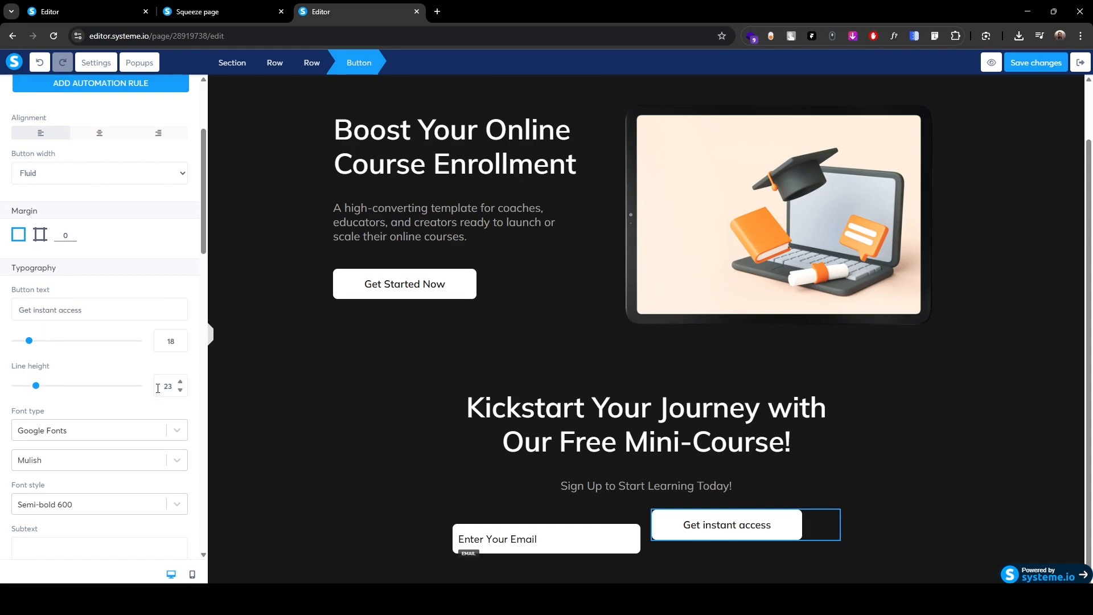
- Set the "Get instant access" button's line height to 28
key("Up")
key("Up")
key("Up")
key("Up")
key("Up")
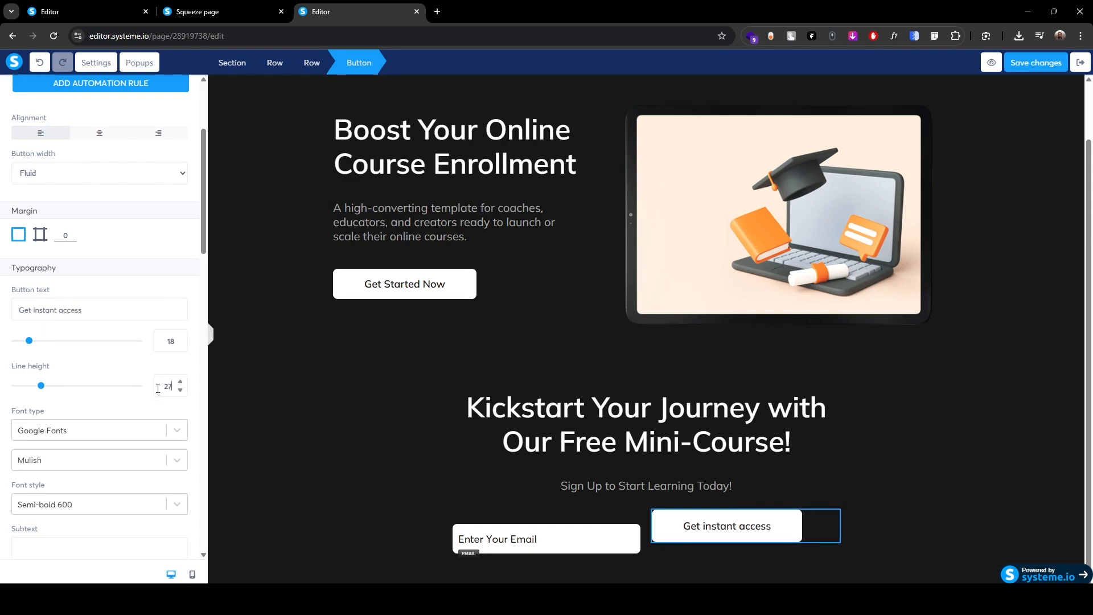
- Set the "Get instant access" button's text colour to 6d6d6d
scroll(108, 444, "down", 4)
scroll(108, 444, "down", 3)
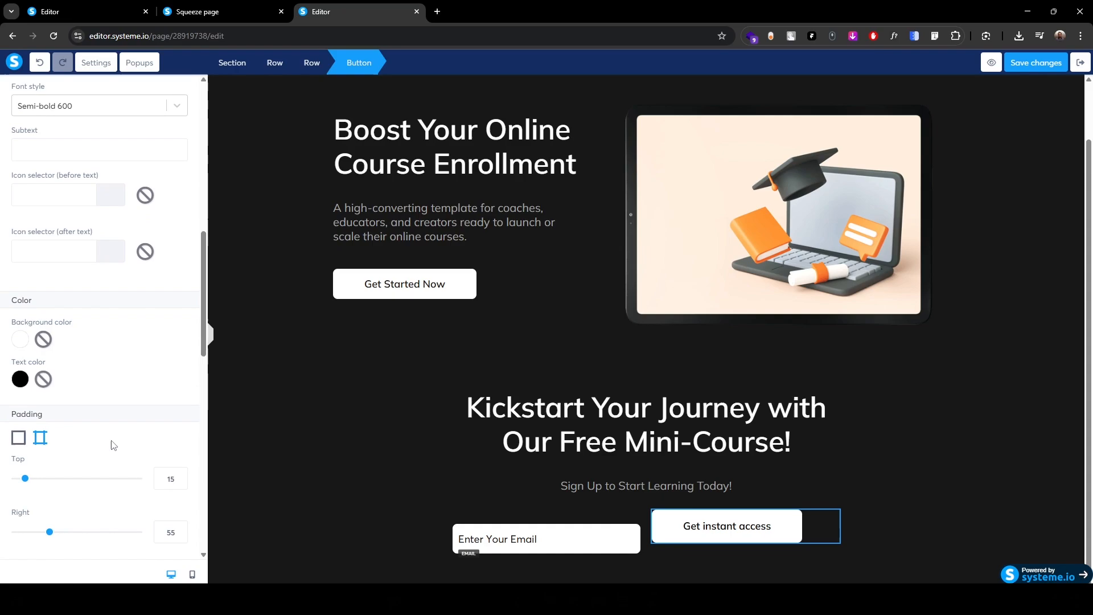
left_click(20, 379)
double_click(91, 388)
type("6d6d6d")
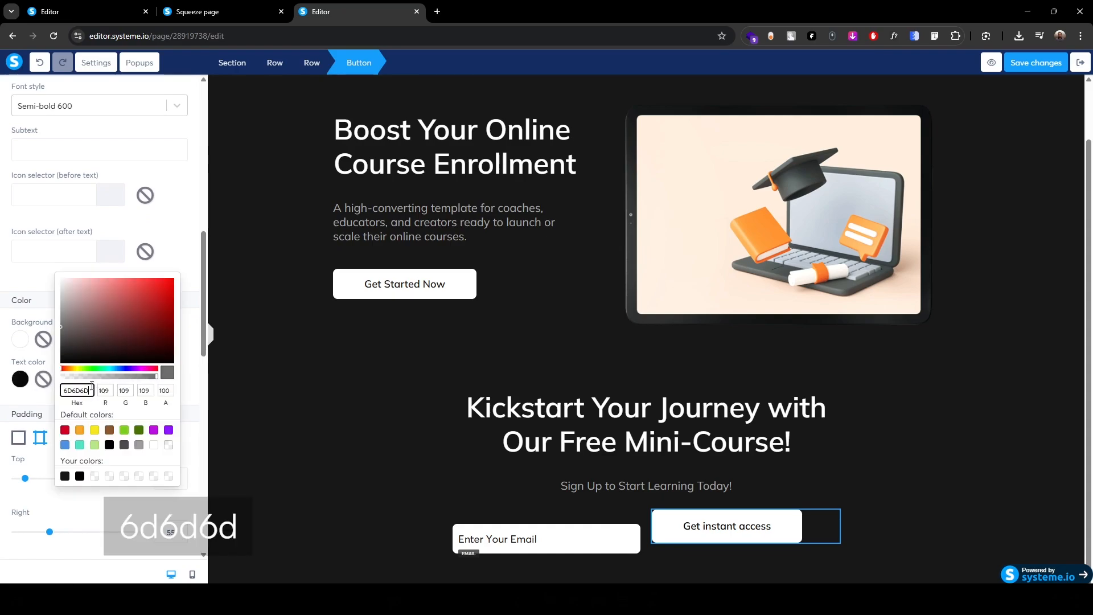
left_click(56, 505)
- Set the "Get instant access" button's right and left padding to 30 each
scroll(56, 505, "down", 2)
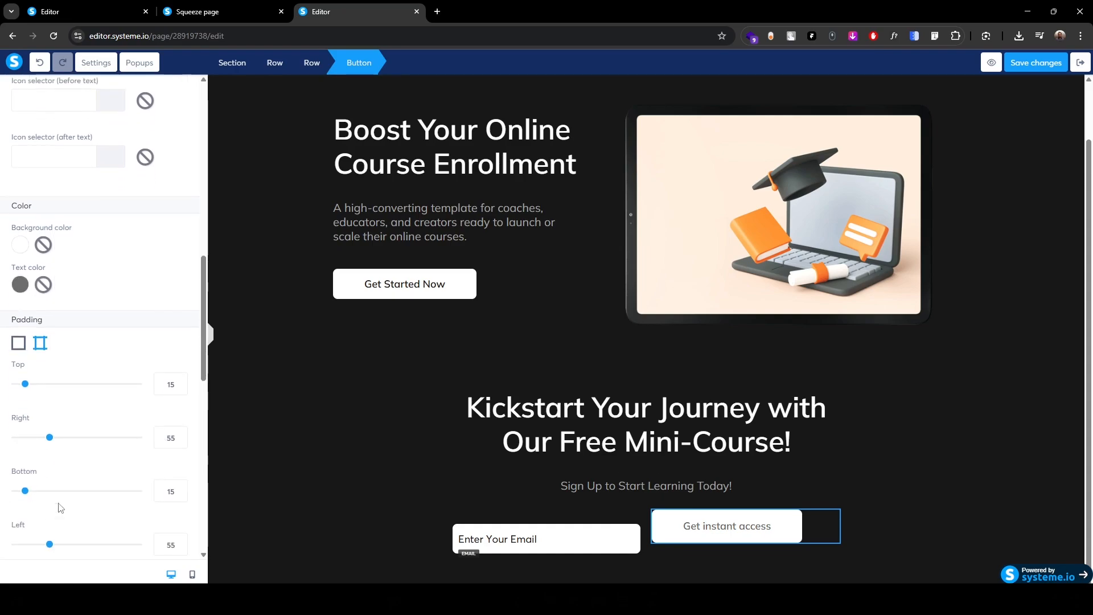
double_click(161, 419)
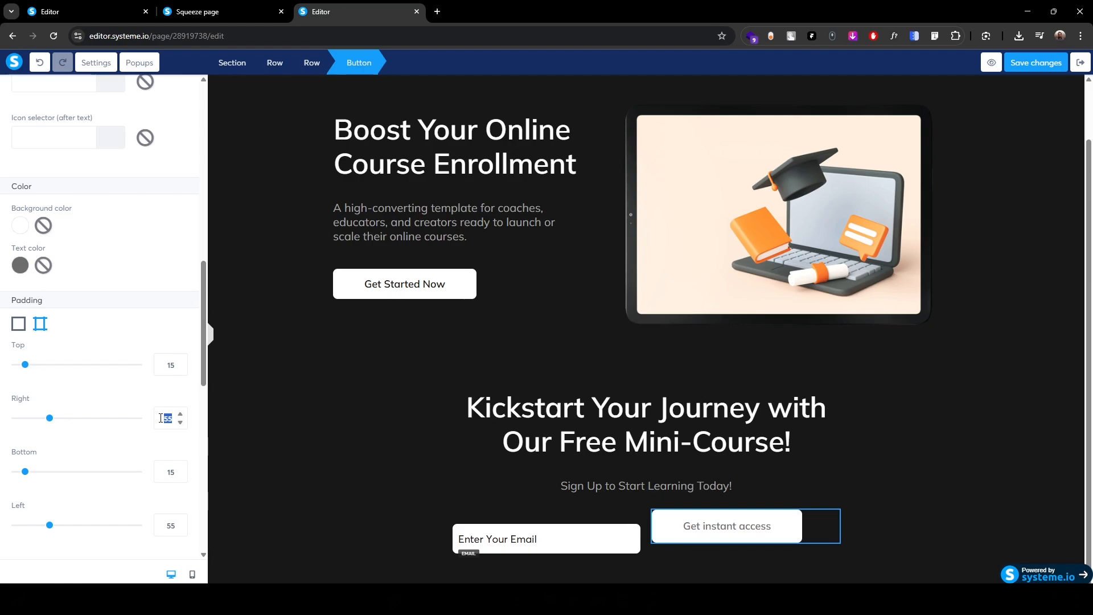
type("30")
double_click(165, 525)
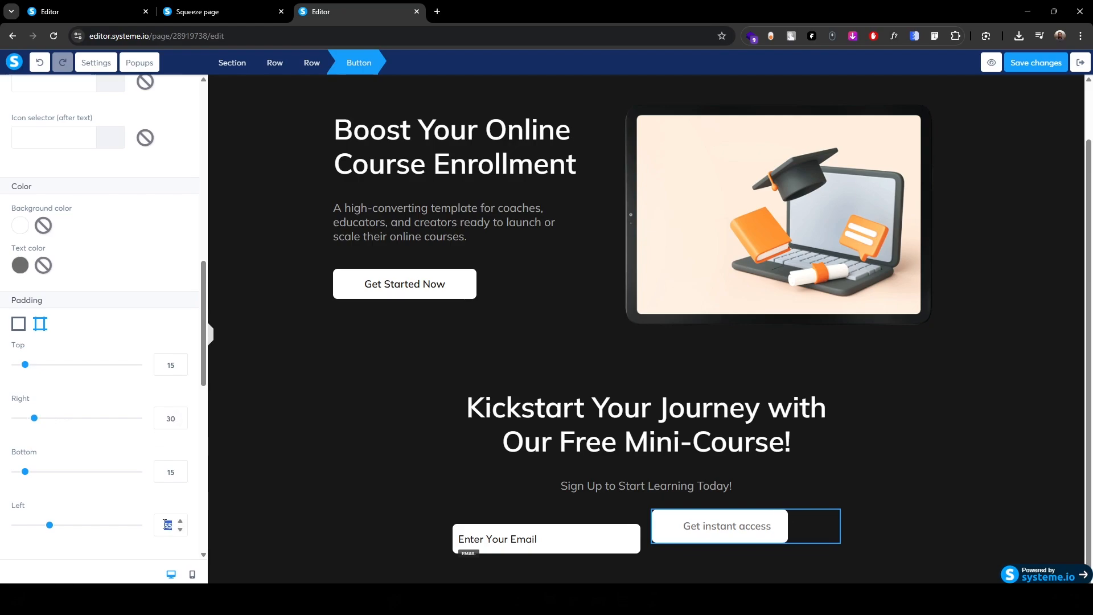
type("30")
- Set the "Get instant access" button's hover text colour to the saved dark colour 171717
scroll(86, 488, "down", 4)
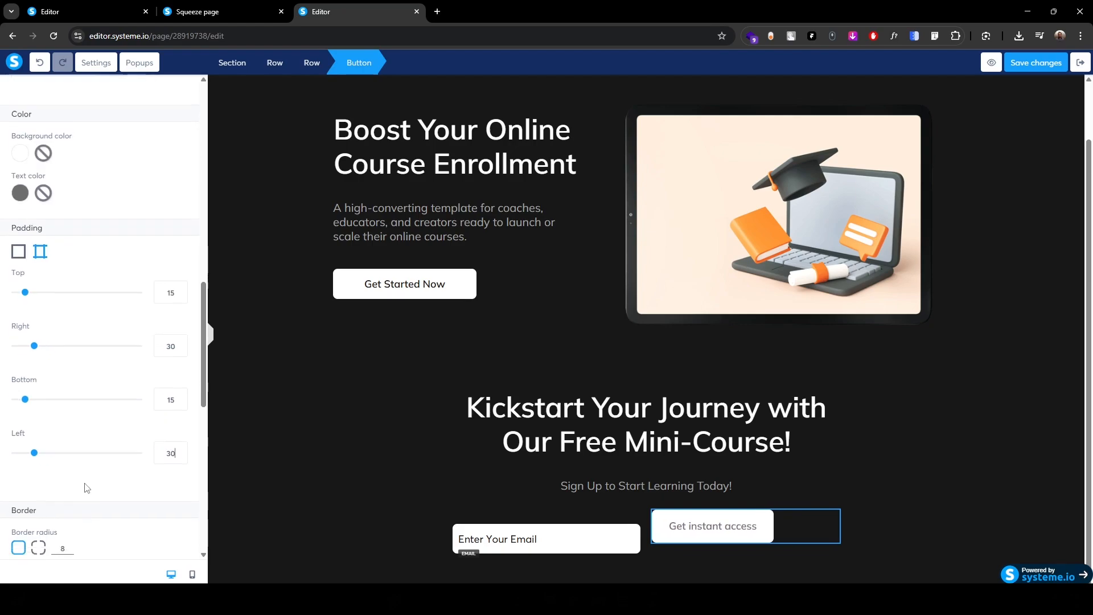
scroll(85, 488, "down", 3)
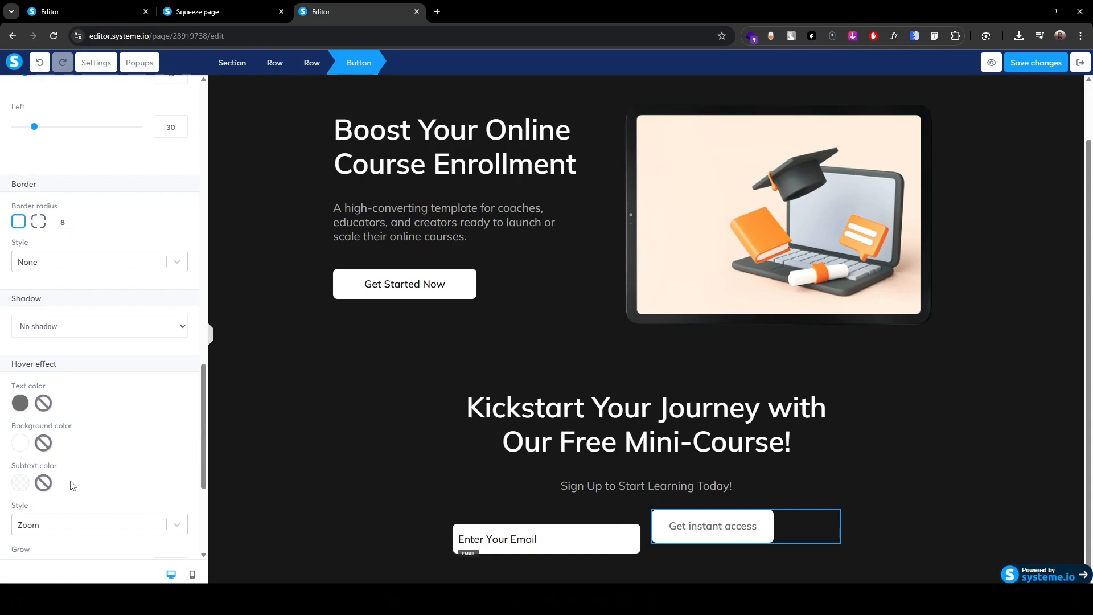
scroll(72, 485, "down", 2)
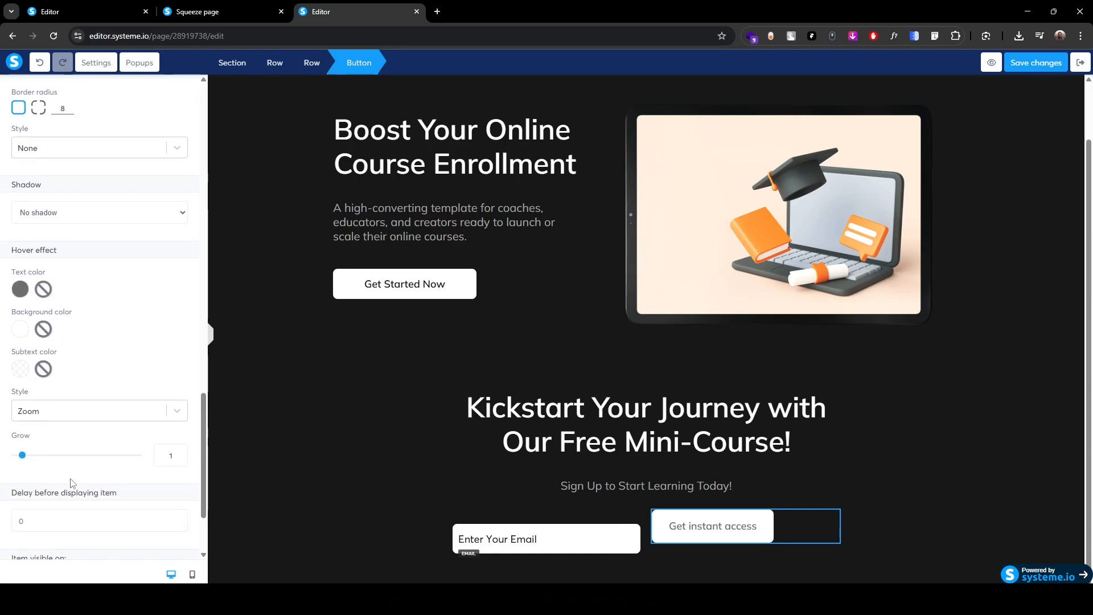
left_click(21, 289)
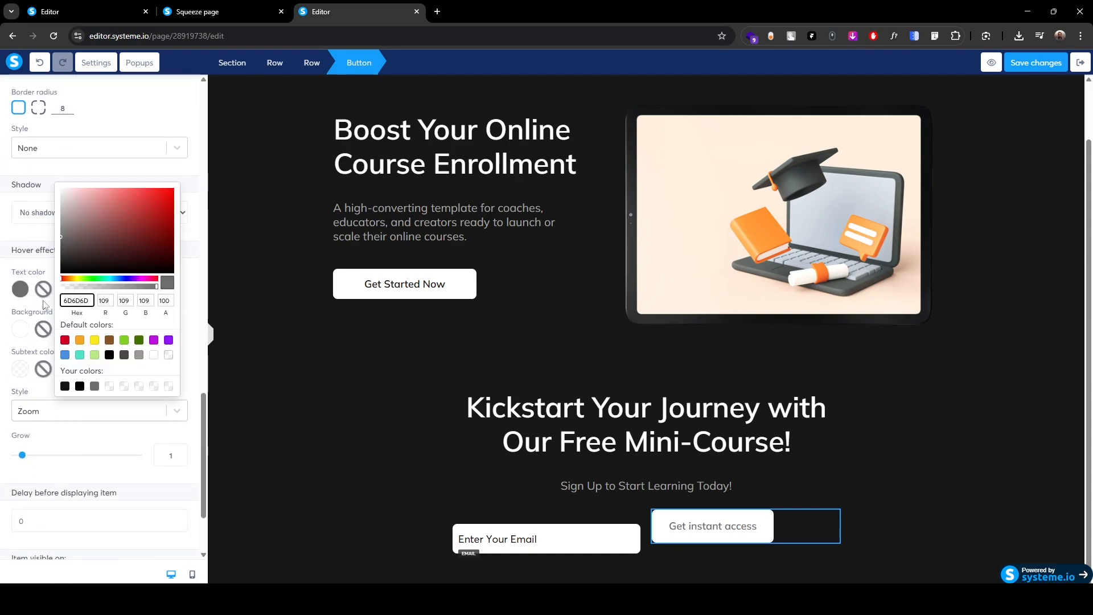
left_click(65, 386)
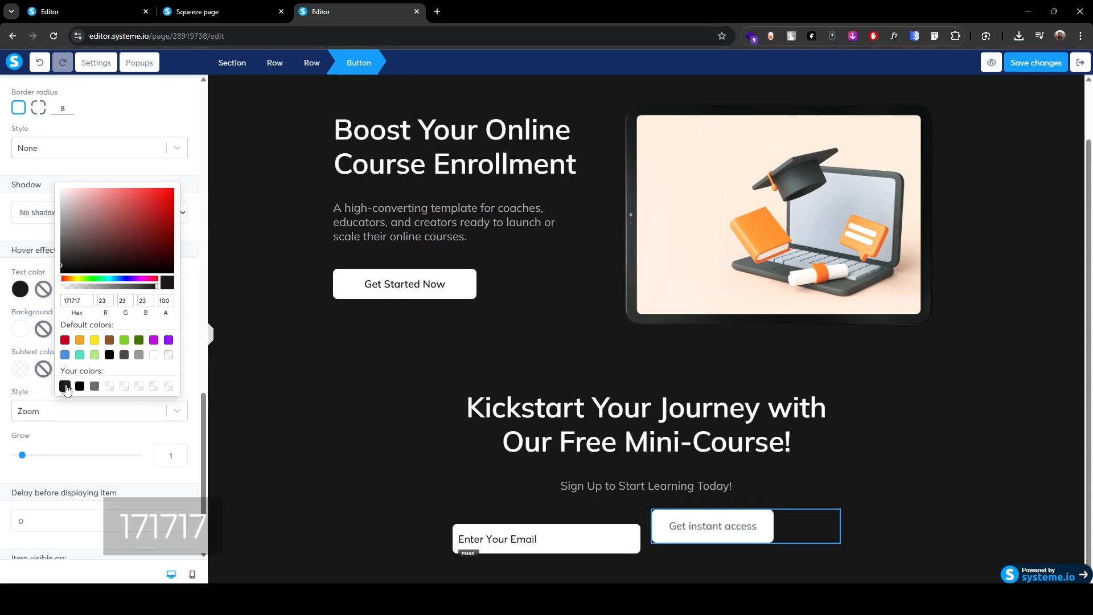
left_click(387, 517)
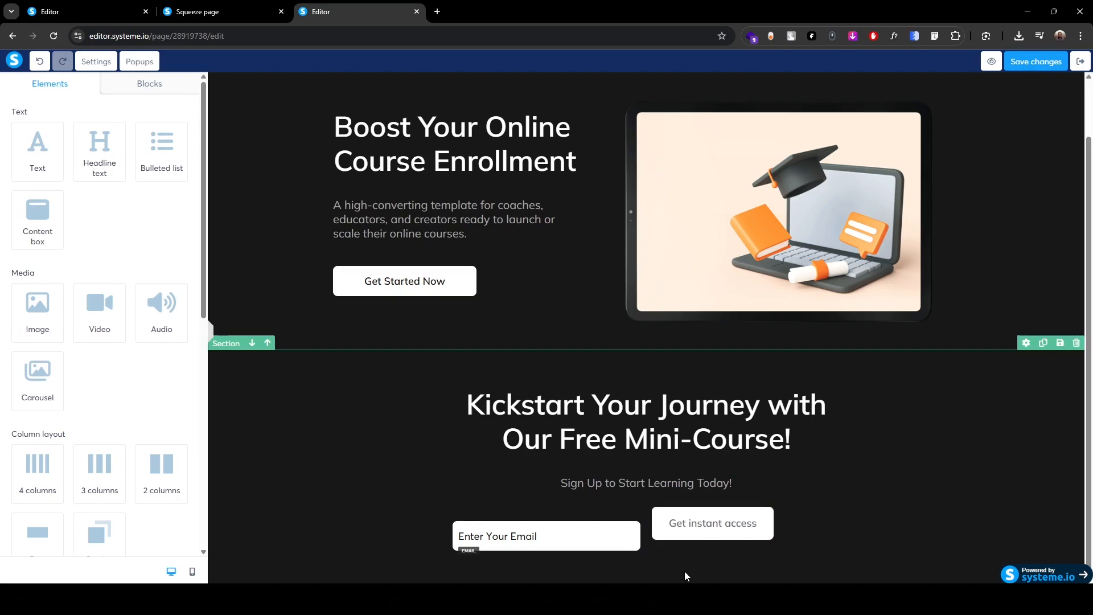
- Give the email field a uniform margin of 0 and widen its column relative to the button's column
left_click(569, 538)
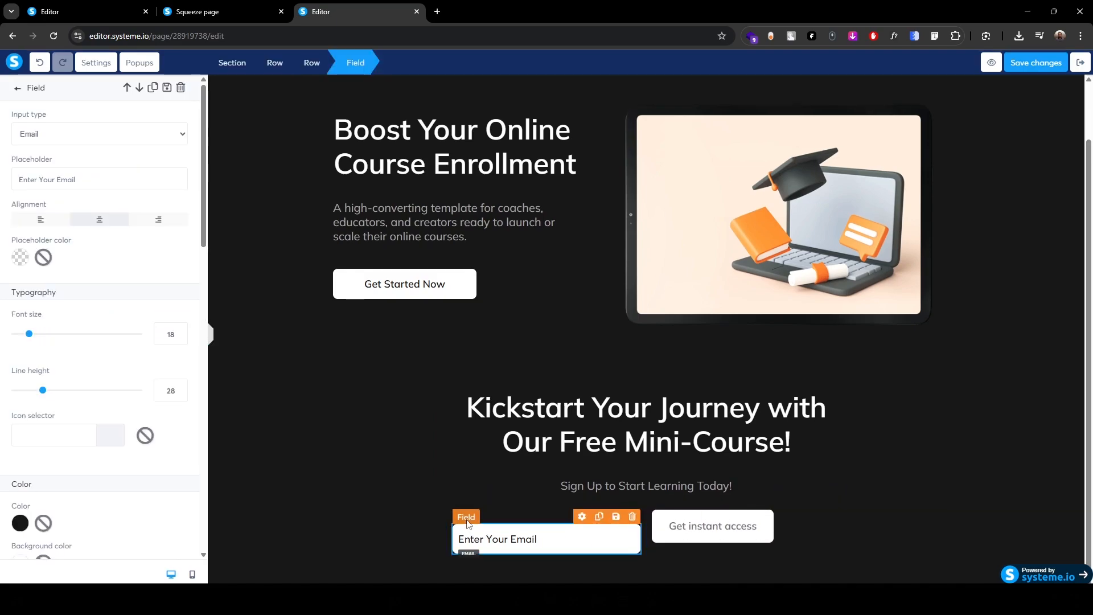
scroll(2, 433, "down", 7)
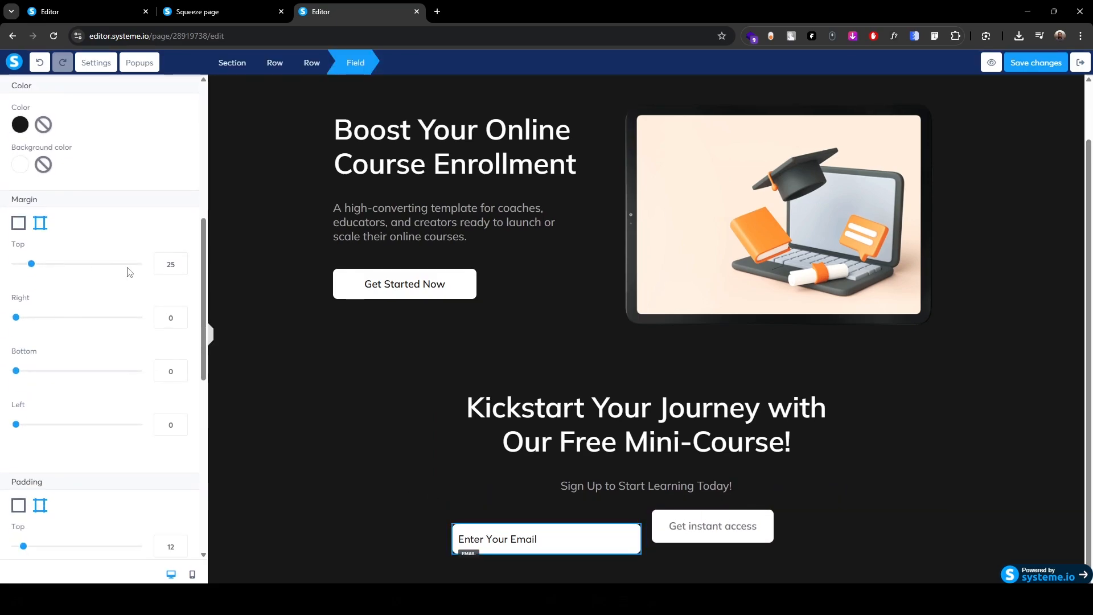
left_click(19, 223)
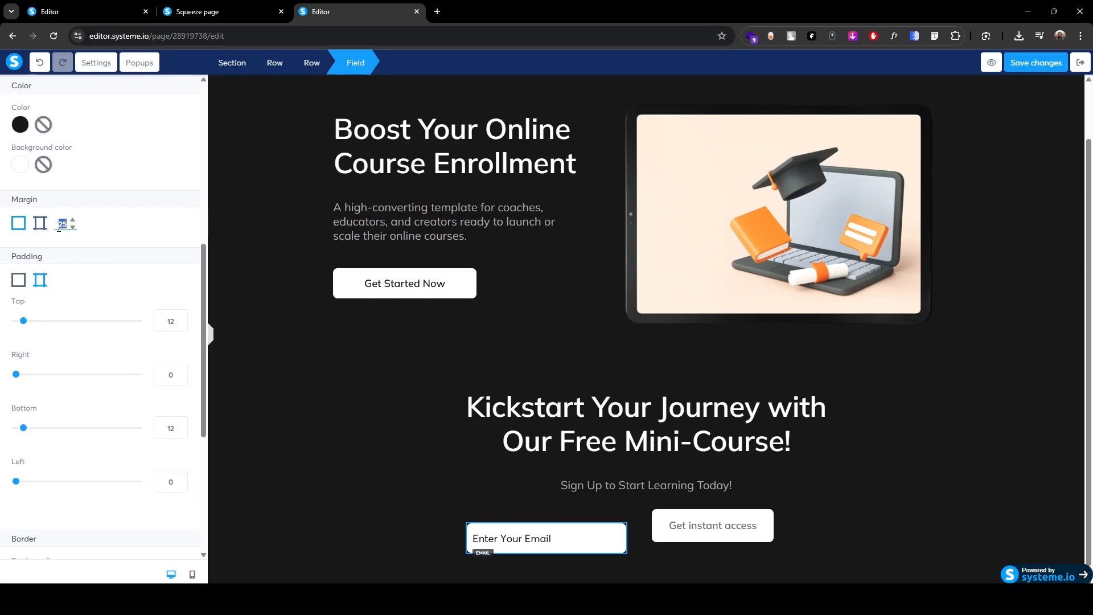
left_click(630, 494)
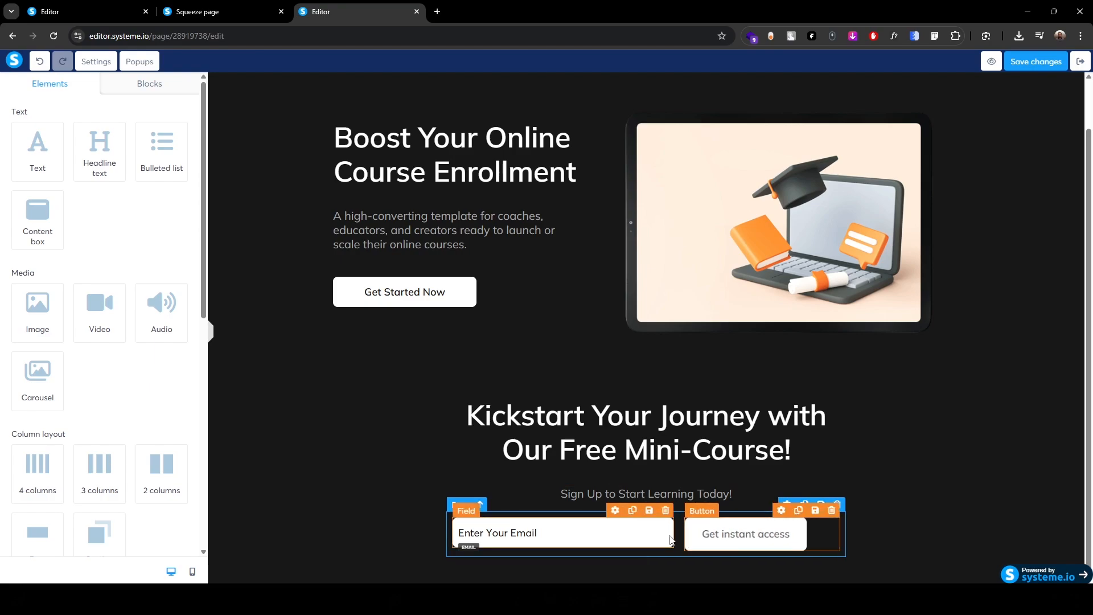
- Set the email field's left padding to 20
left_click(502, 534)
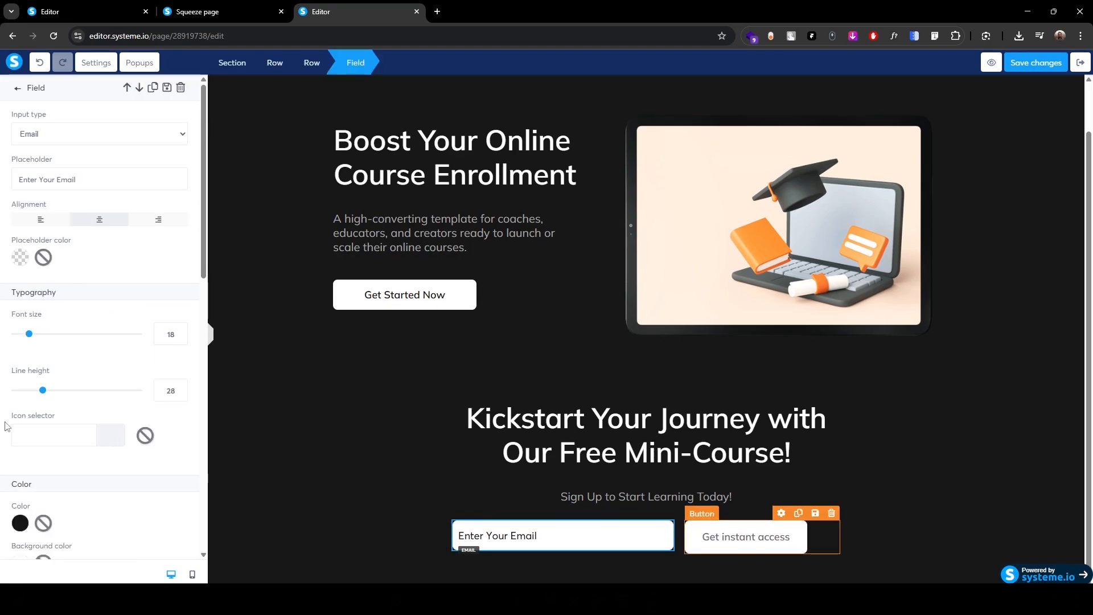
scroll(44, 430, "down", 5)
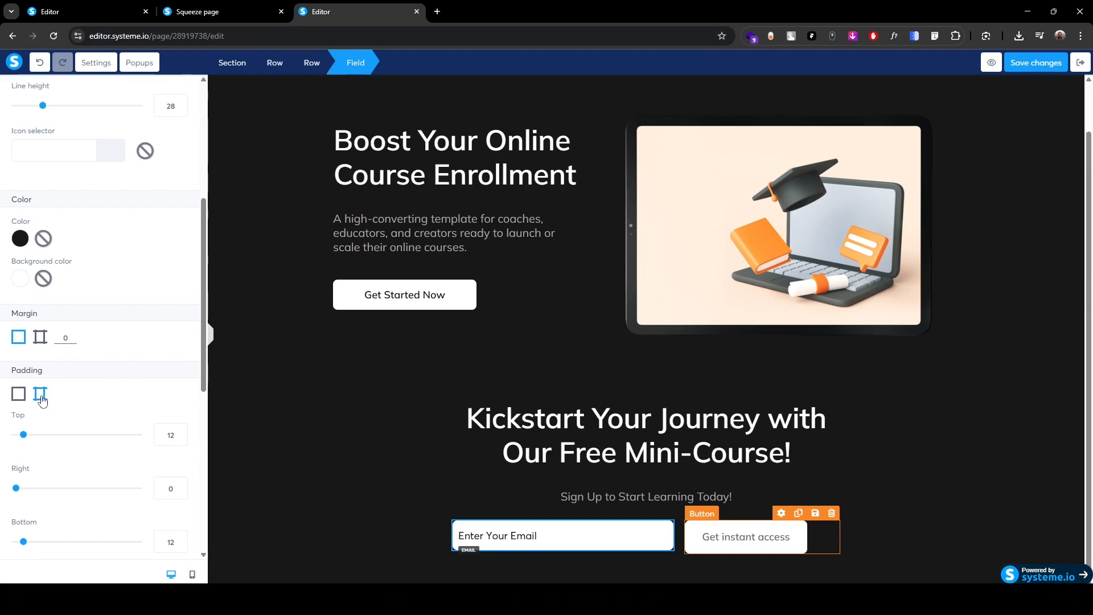
scroll(47, 413, "down", 3)
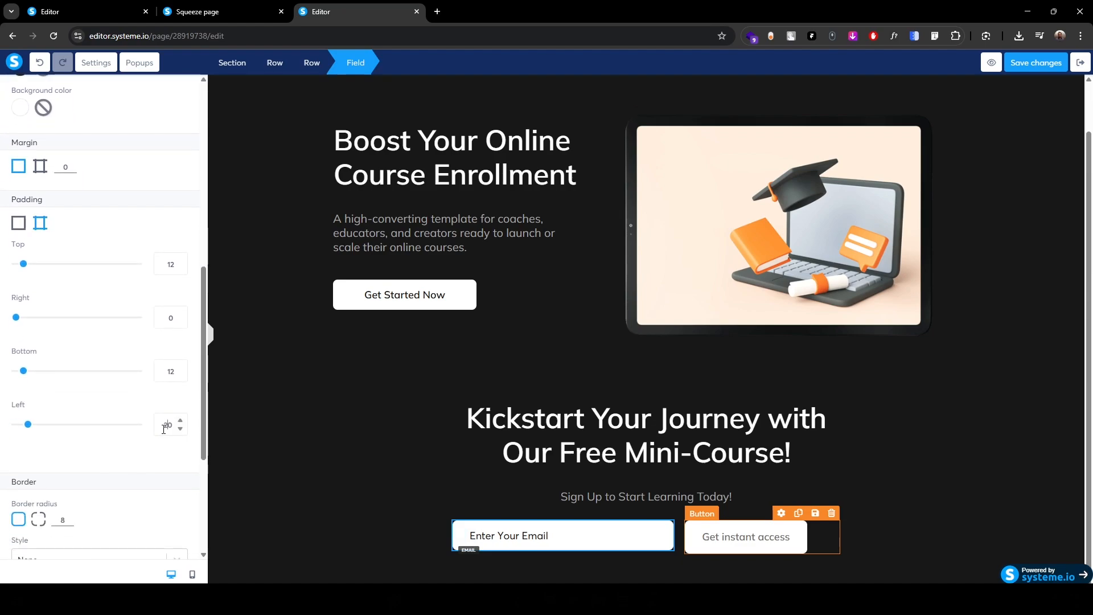
- Check the reference page's privacy note, then duplicate the "Sign Up to Start Learning Today!" text and place the copy beneath the email form row
left_click(234, 7)
left_click_drag(488, 408, 525, 408)
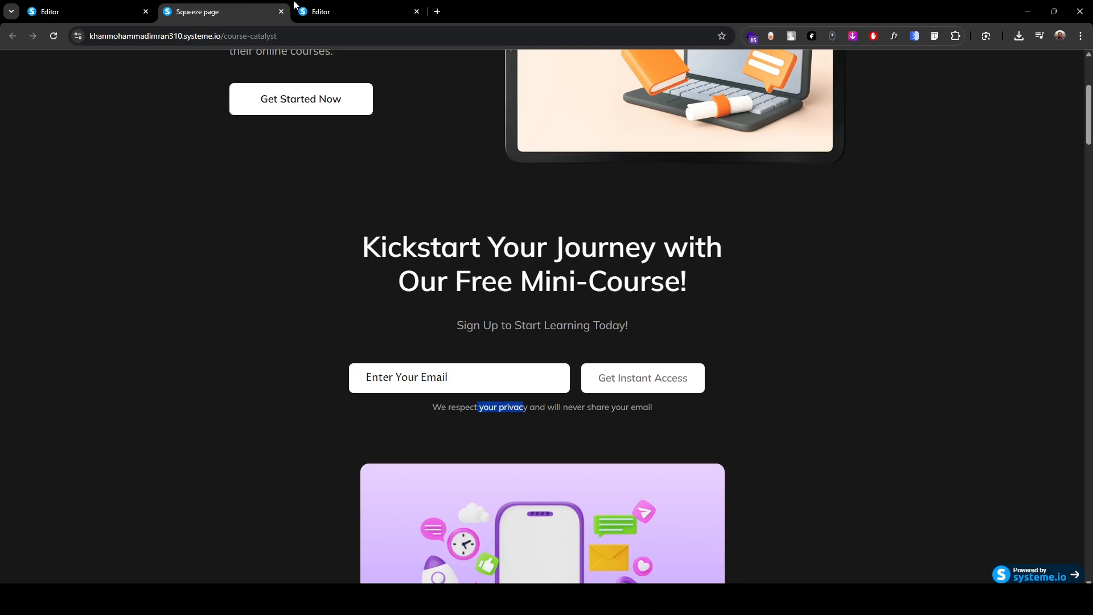
key("ctrl+Tab")
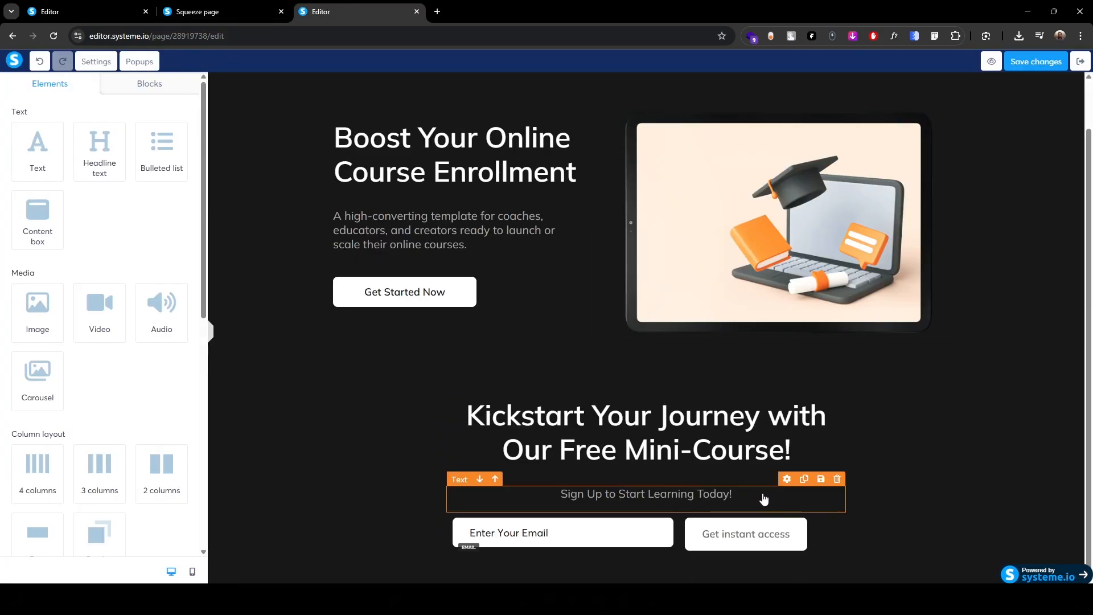
left_click(804, 479)
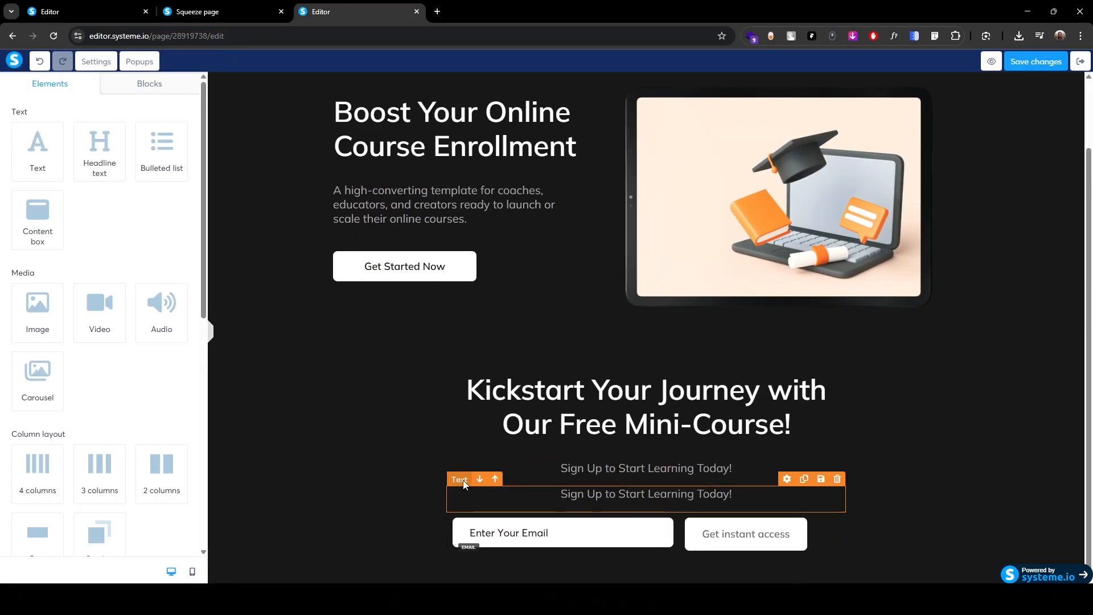
left_click_drag(464, 482, 634, 562)
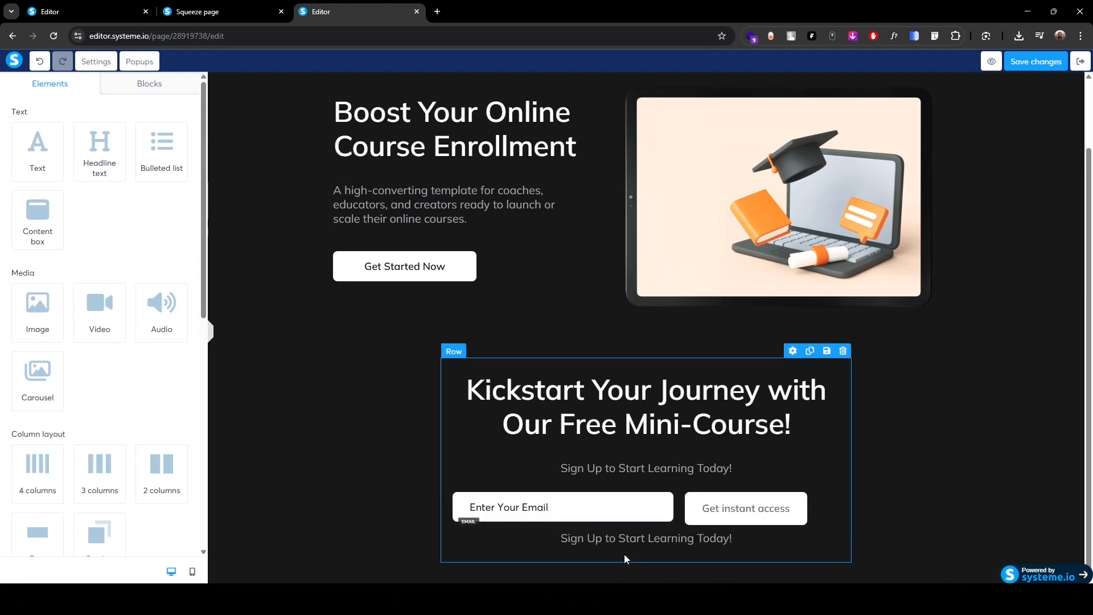
- Copy the privacy note from the reference page and replace the duplicated text with "We respect your privacy and will never share your email"
key("ctrl+shift+Tab")
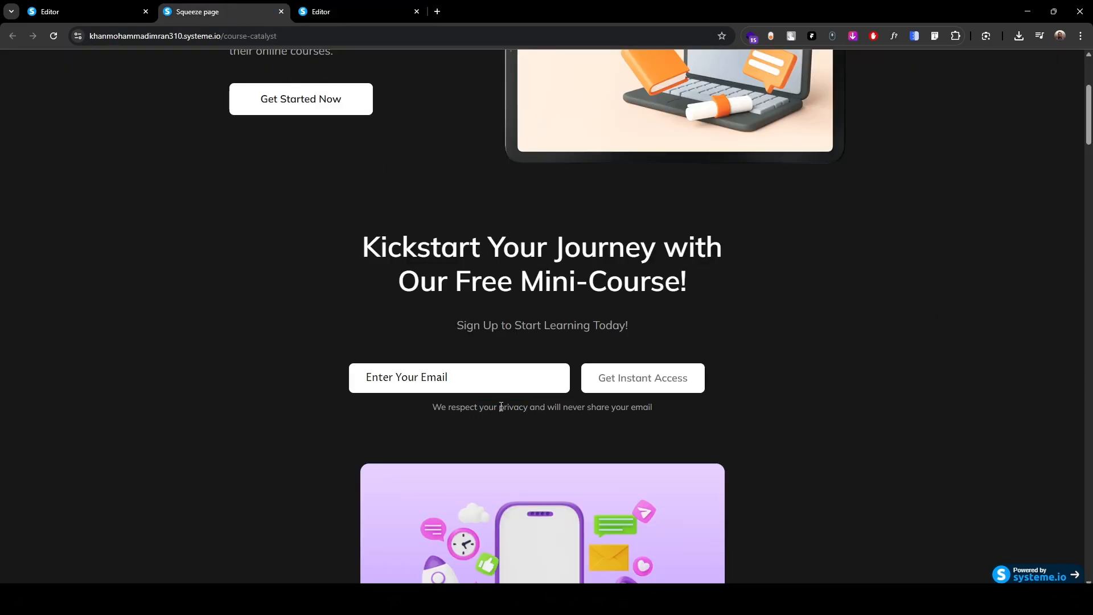
triple_click(501, 406)
left_click(370, 8)
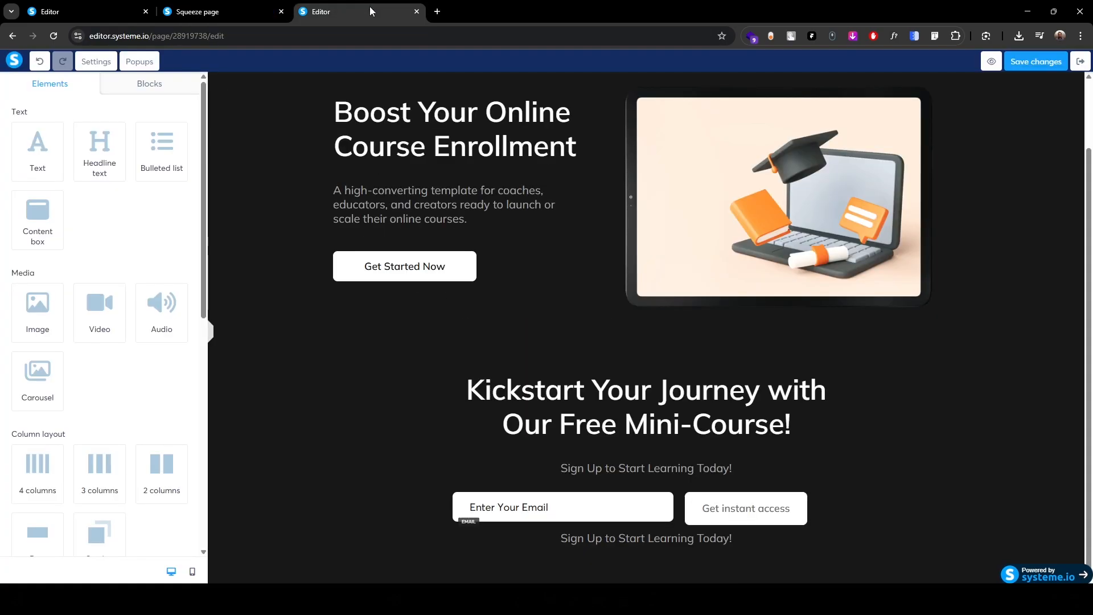
left_click(603, 542)
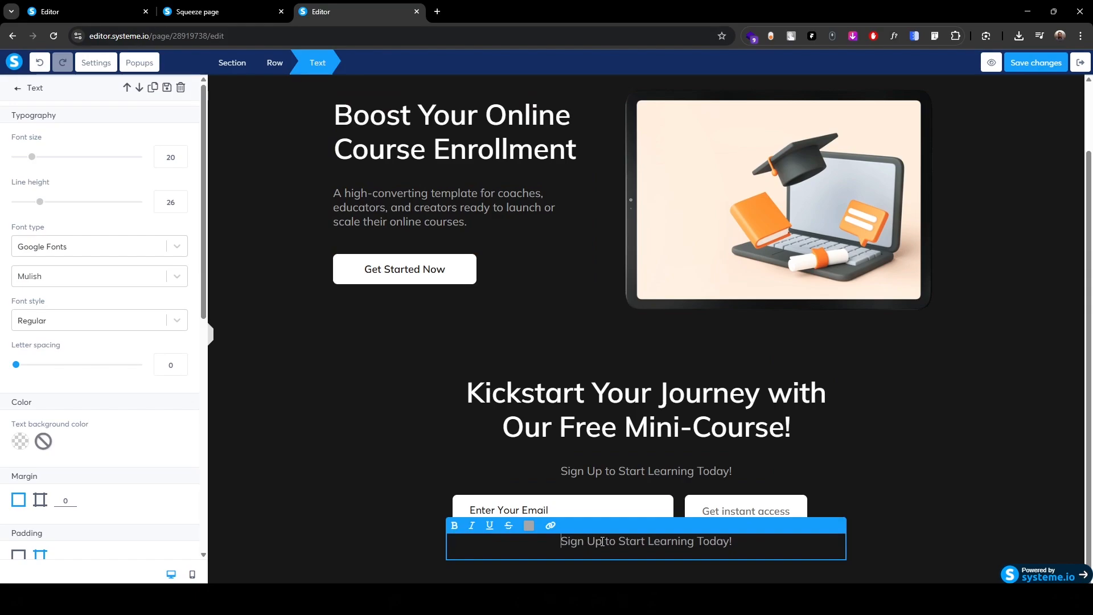
triple_click(602, 541)
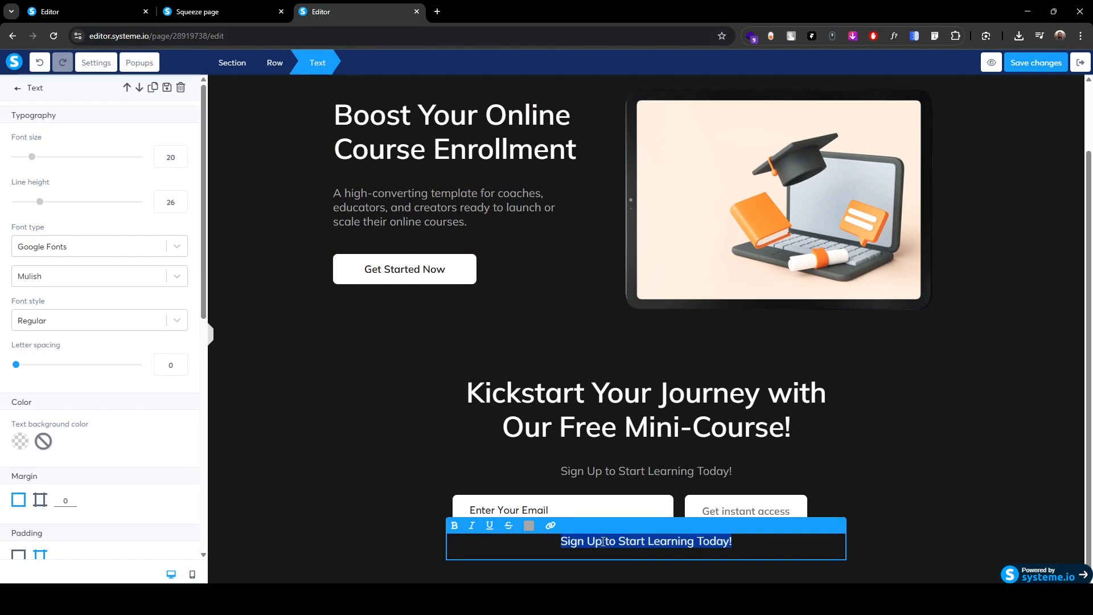
key("BackSpace")
key("BackSpace")
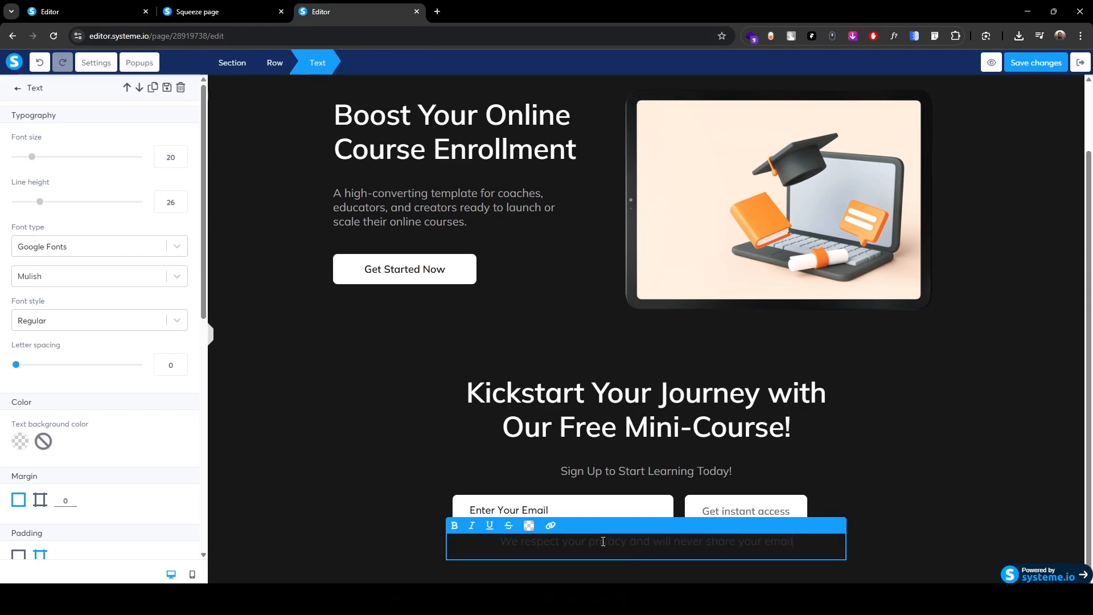
- Set the privacy note's text colour to a7a7a7
triple_click(602, 541)
left_click(529, 525)
left_click(561, 435)
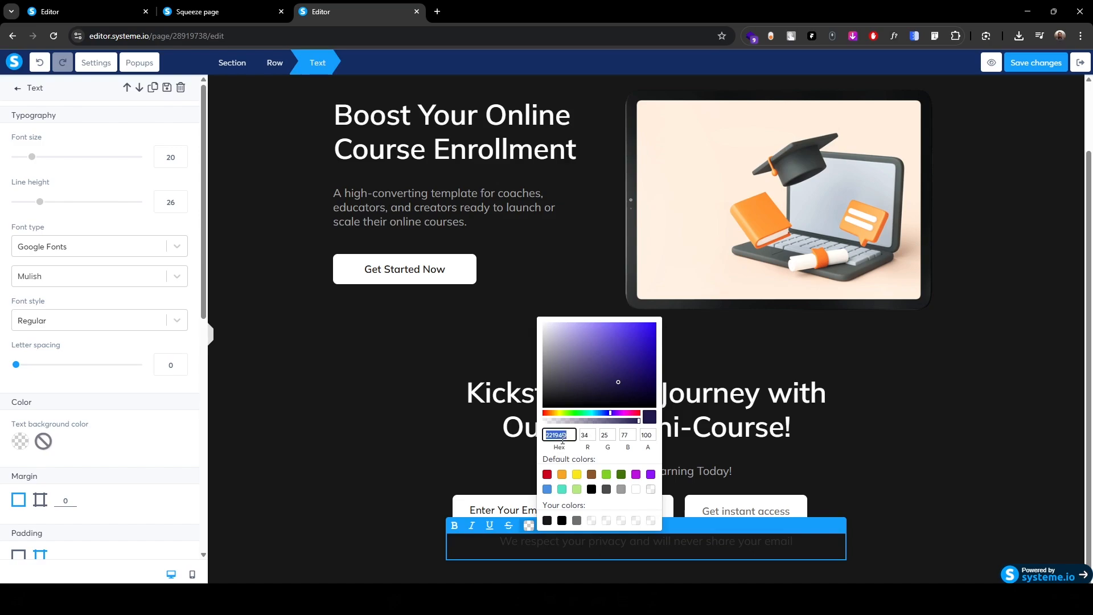
type("a7a7a7")
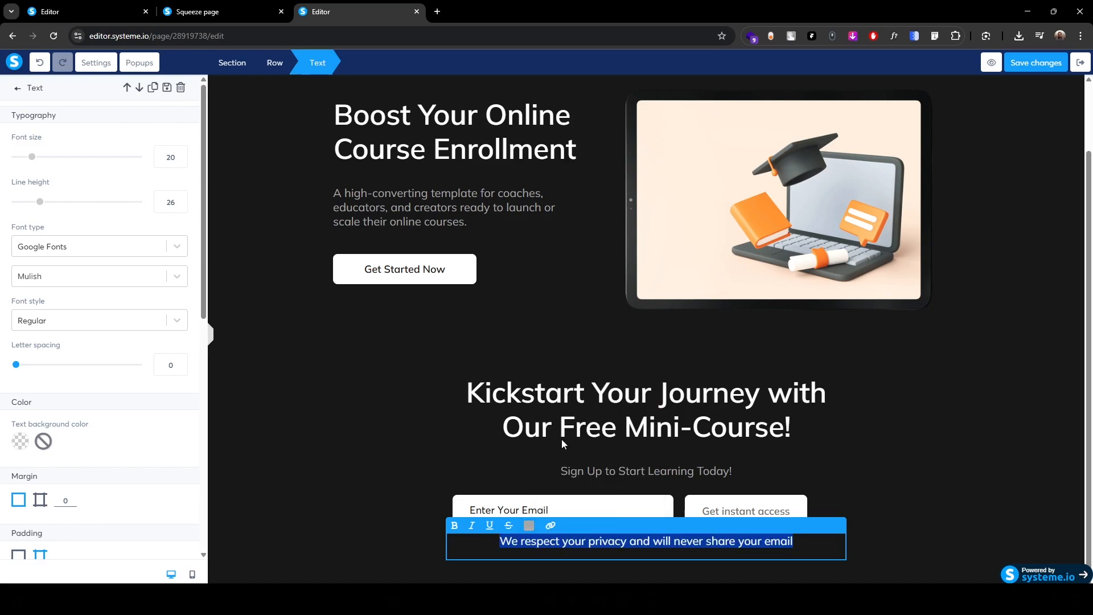
- Reduce the privacy note's font size to 15
left_click(169, 160)
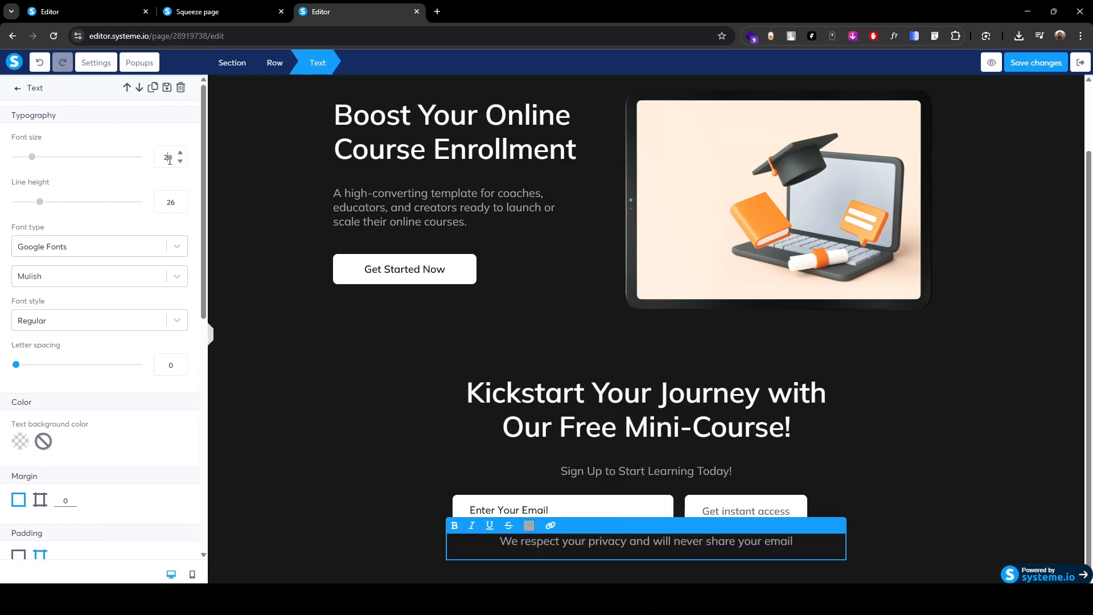
key("Down")
key("Down")
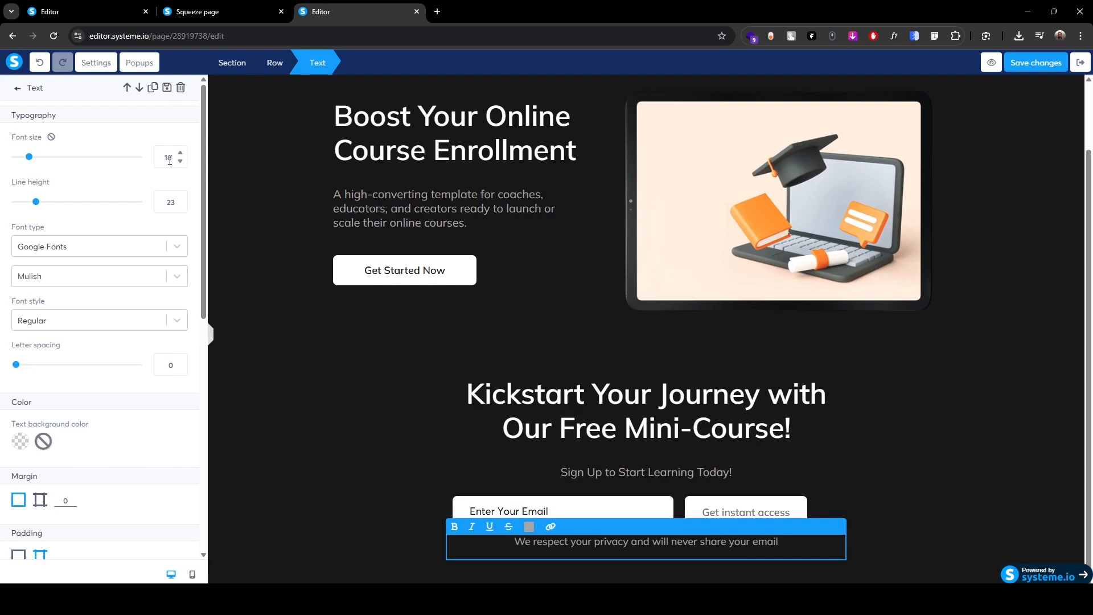
left_click(367, 478)
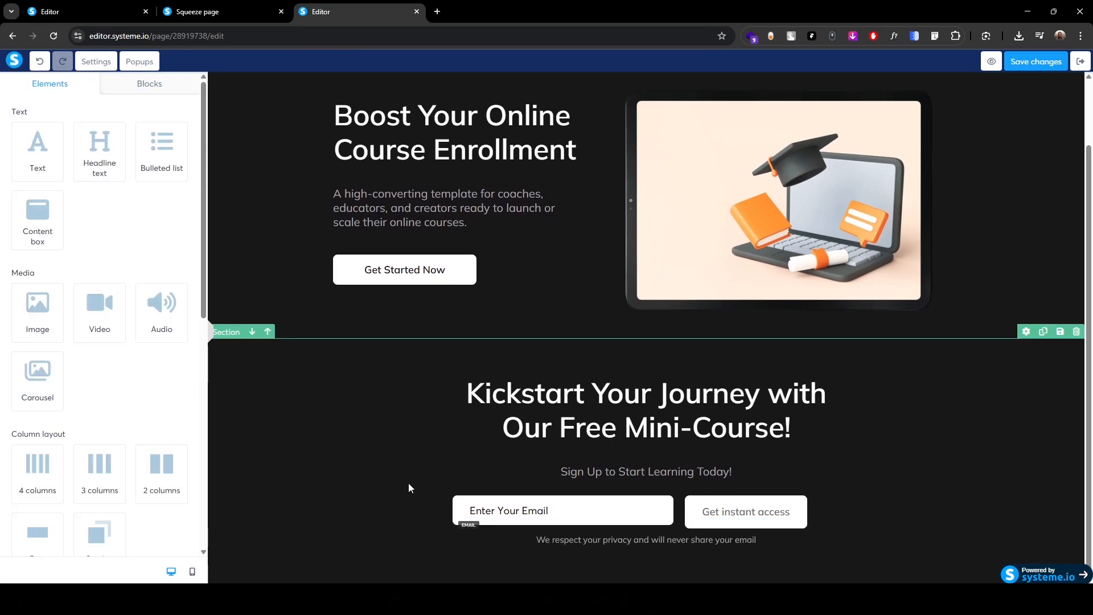
- Set the "Get instant access" button's top and bottom padding to 12
left_click(691, 503)
scroll(9, 447, "down", 5)
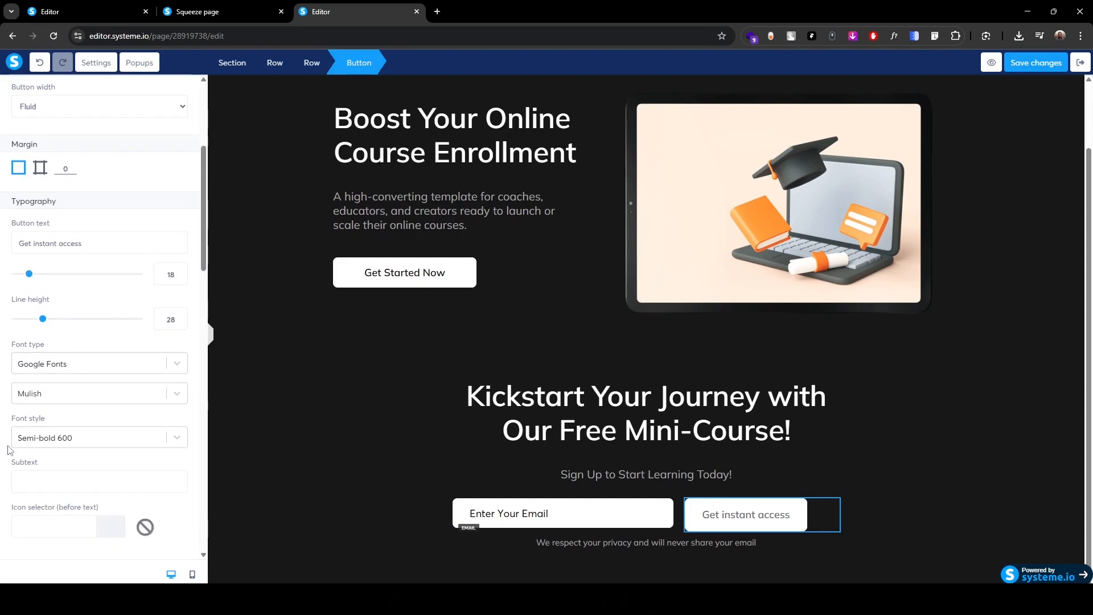
scroll(8, 450, "down", 8)
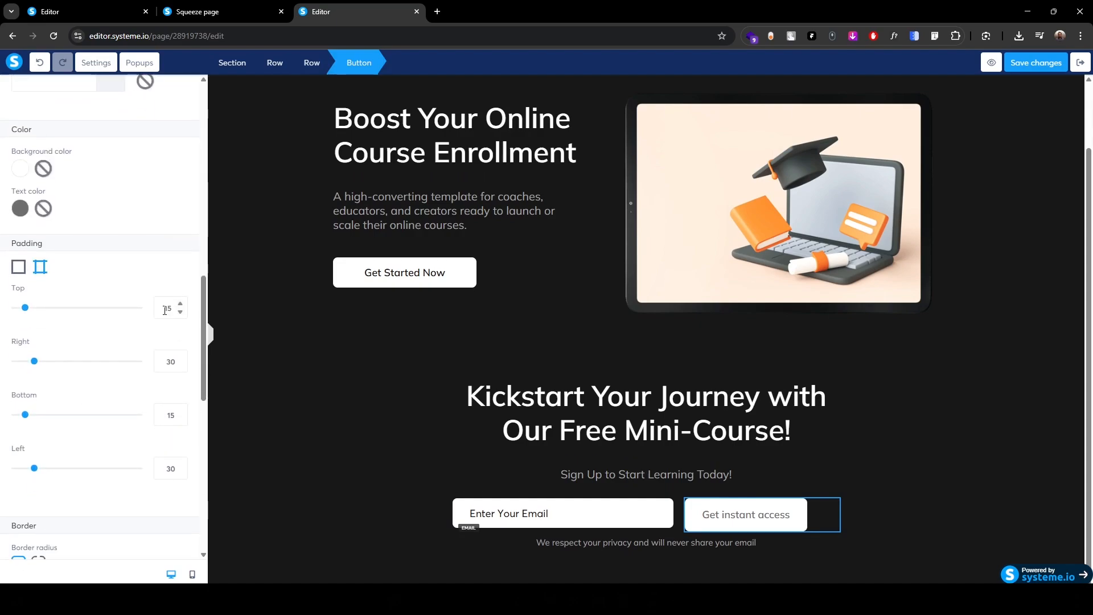
double_click(164, 310)
type("12")
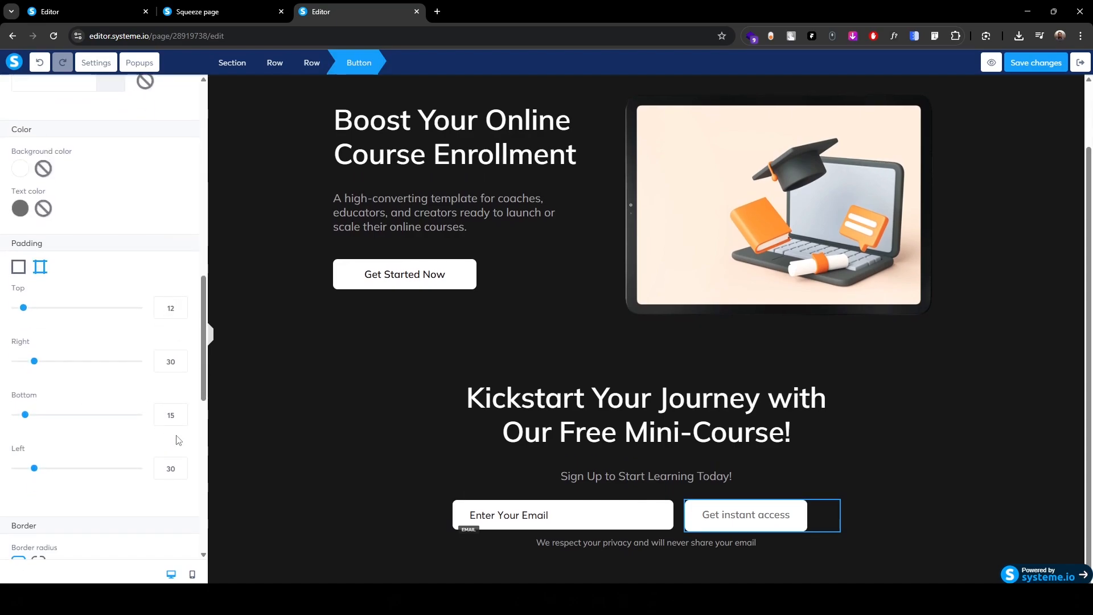
double_click(167, 422)
type("12")
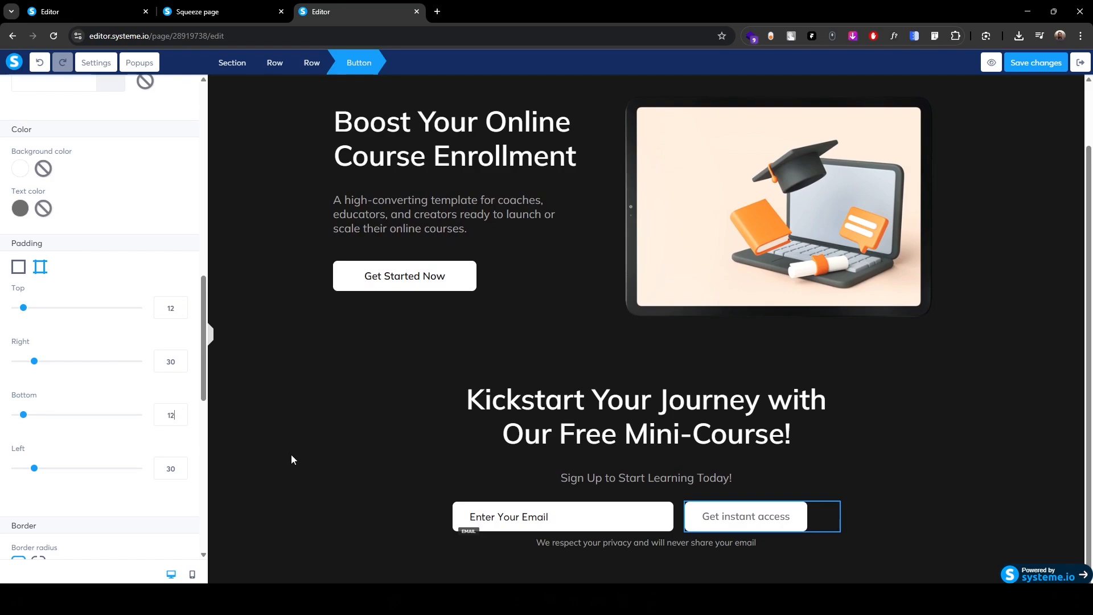
left_click(395, 467)
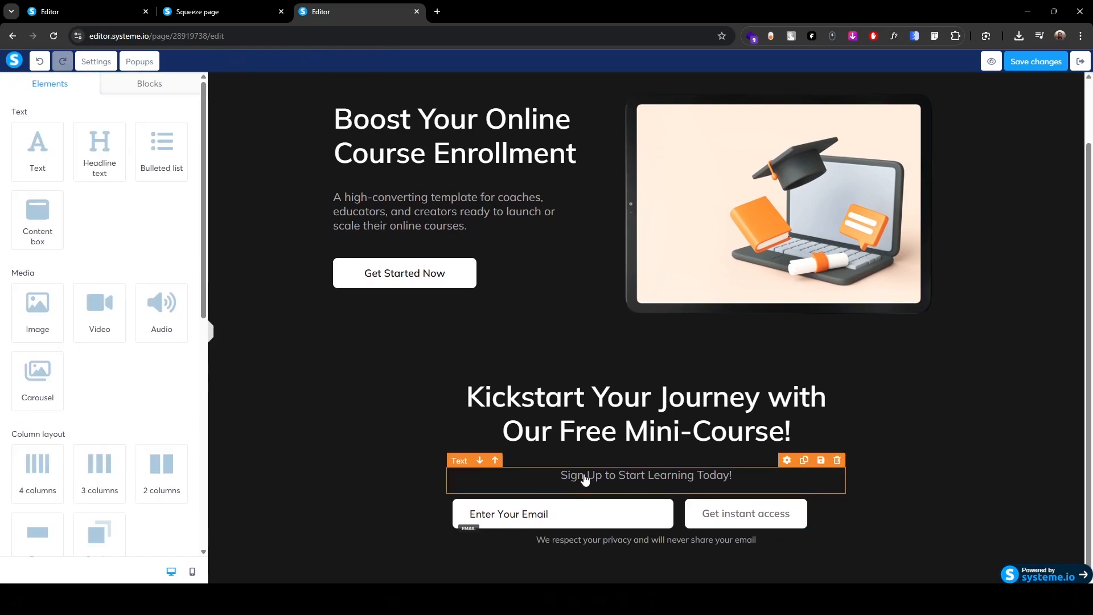
- Set the bottom padding of the "Sign Up to Start Learning Today!" text to 30
left_click(461, 467)
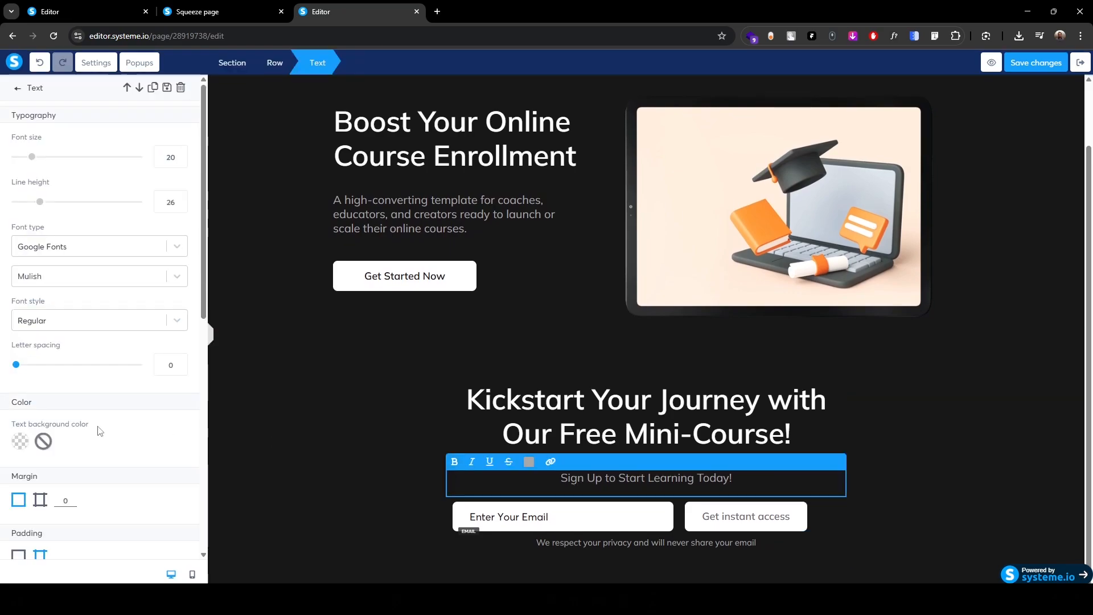
scroll(86, 438, "down", 4)
scroll(118, 489, "down", 1)
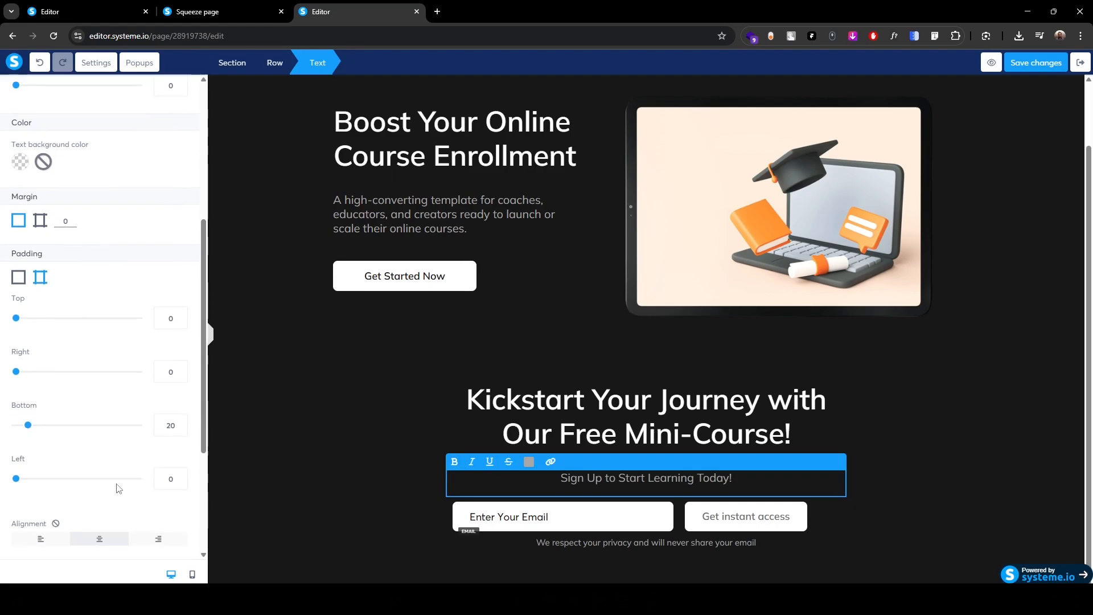
scroll(118, 489, "down", 1)
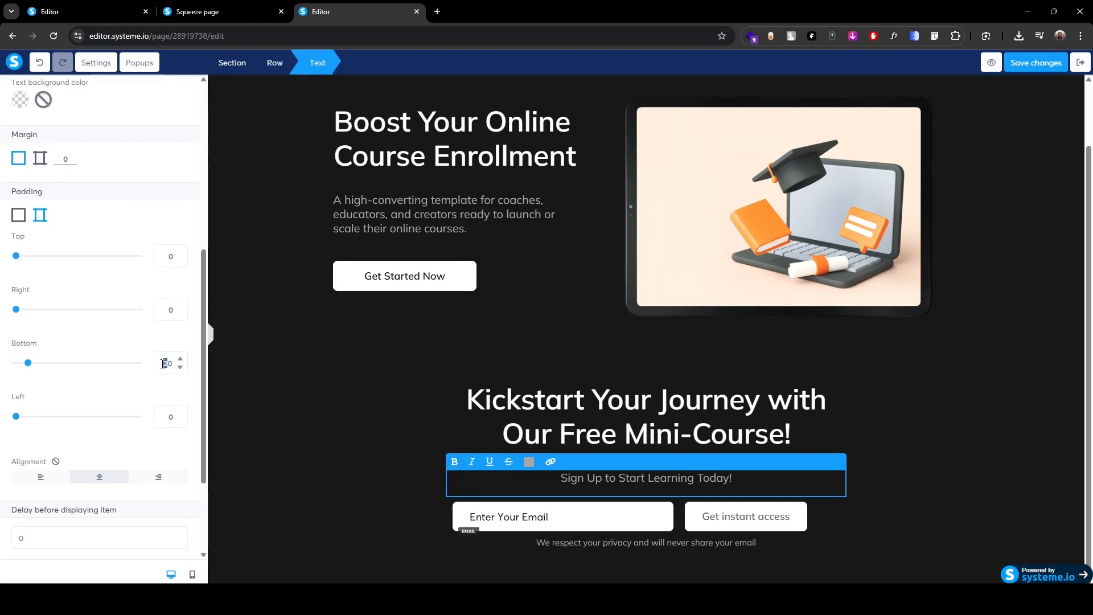
- Set the privacy note's top padding to 20
left_click(558, 548)
left_click(466, 551)
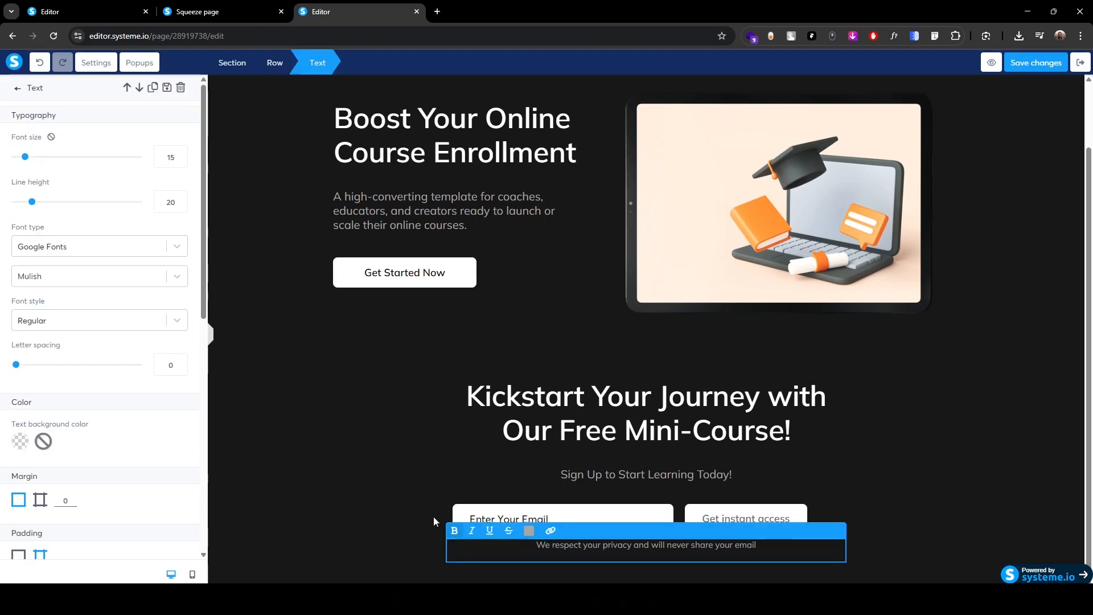
scroll(40, 459, "down", 4)
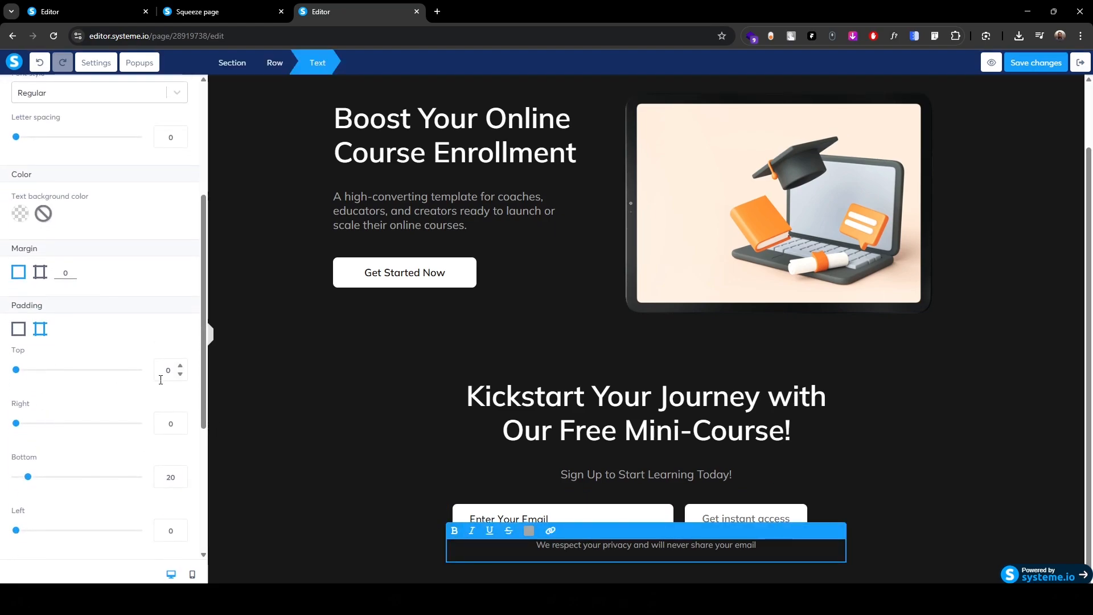
scroll(160, 380, "down", 2)
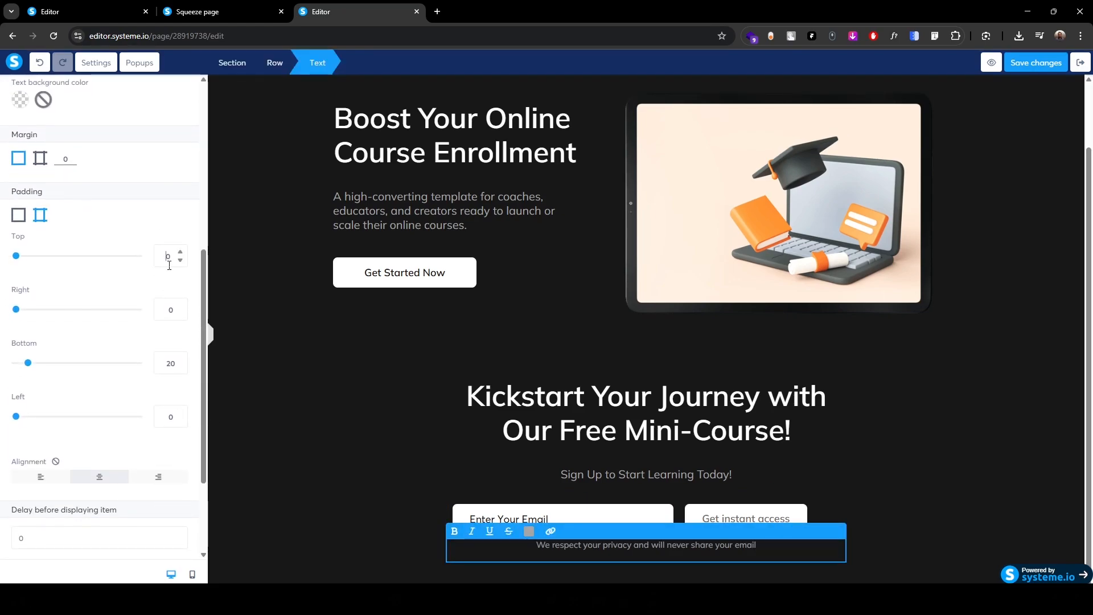
left_click(364, 435)
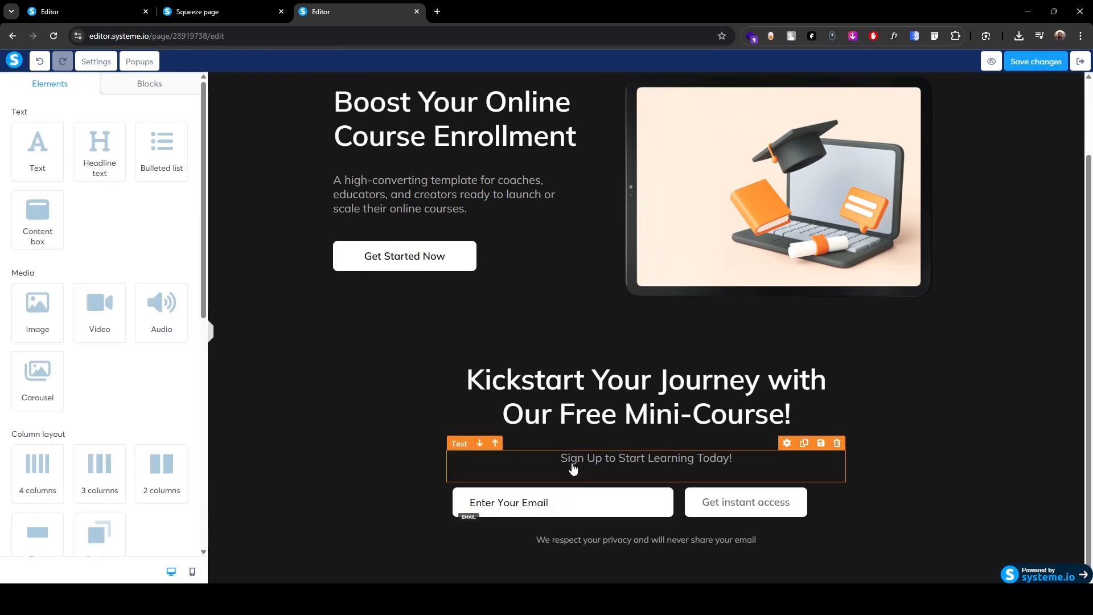
- Try a top padding of 30 on the "Sign Up to Start Learning Today!" text
left_click(467, 453)
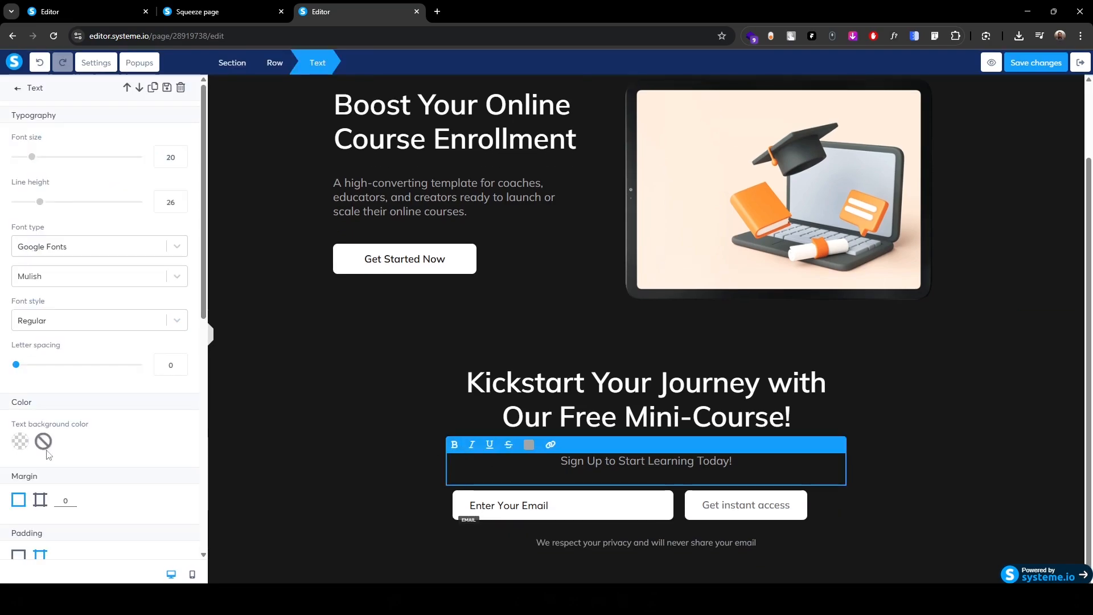
scroll(41, 456, "down", 4)
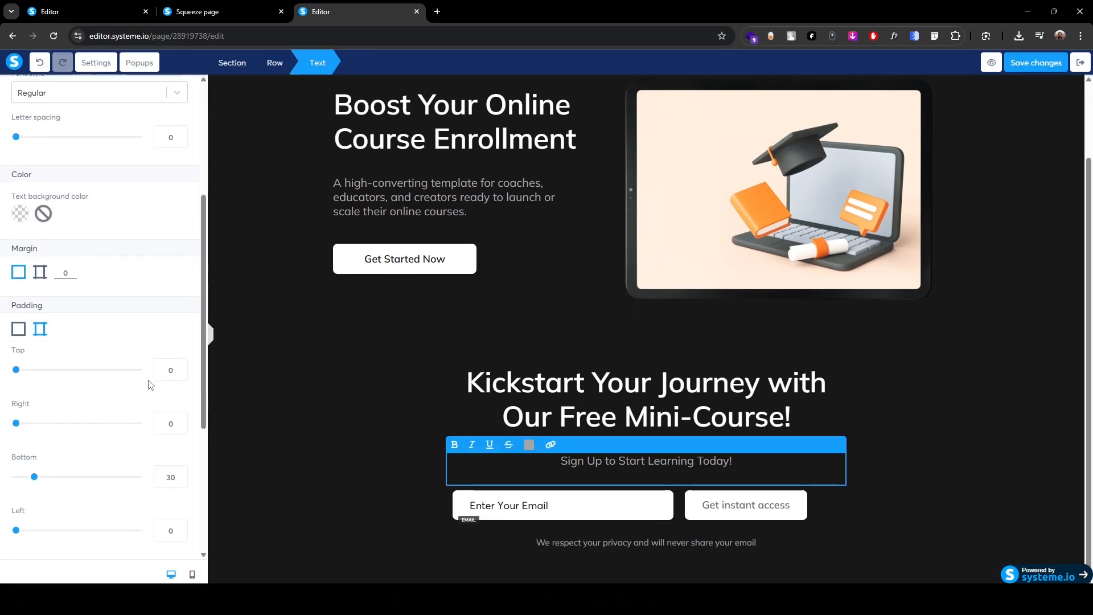
type("3")
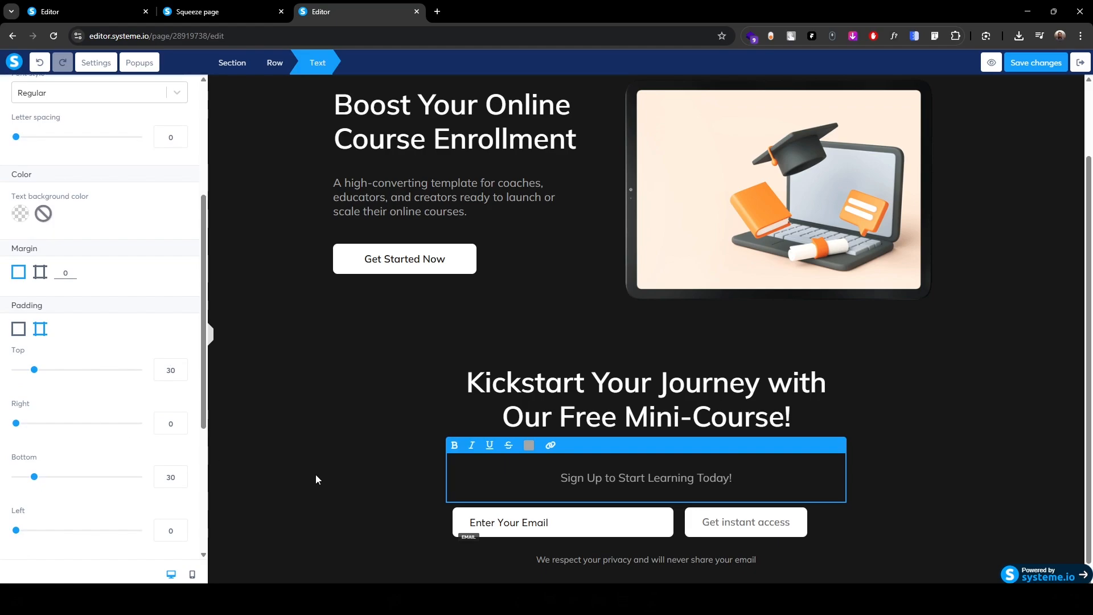
left_click(332, 477)
- Set the top padding of the "Sign Up to Start Learning Today!" text to 20
scroll(243, 477, "down", 1)
left_click(457, 433)
scroll(143, 470, "down", 3)
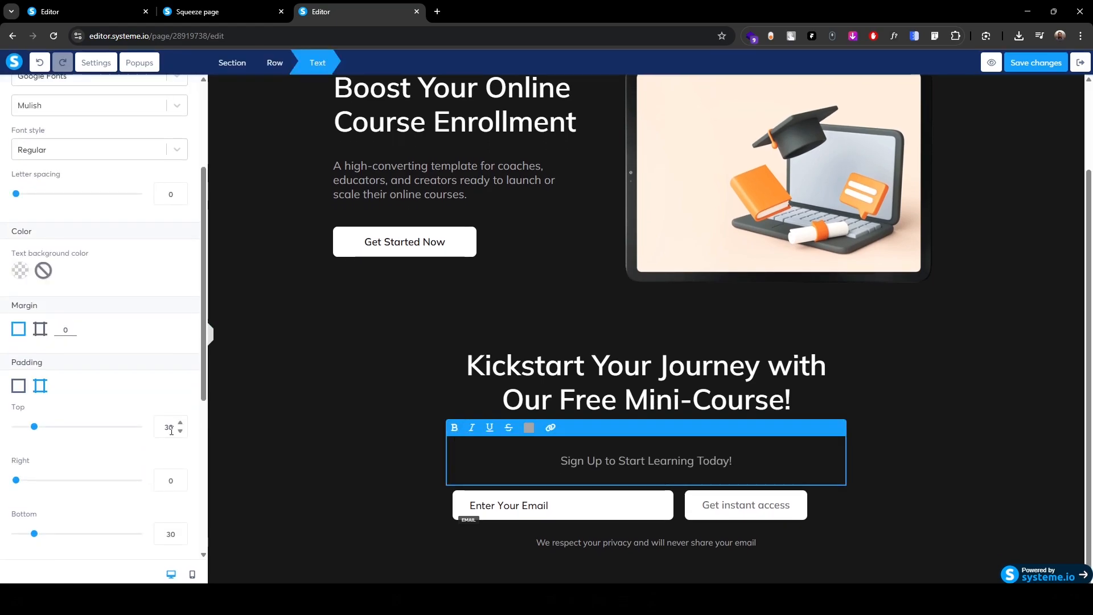
left_click_drag(171, 426, 148, 430)
type("2")
left_click(331, 481)
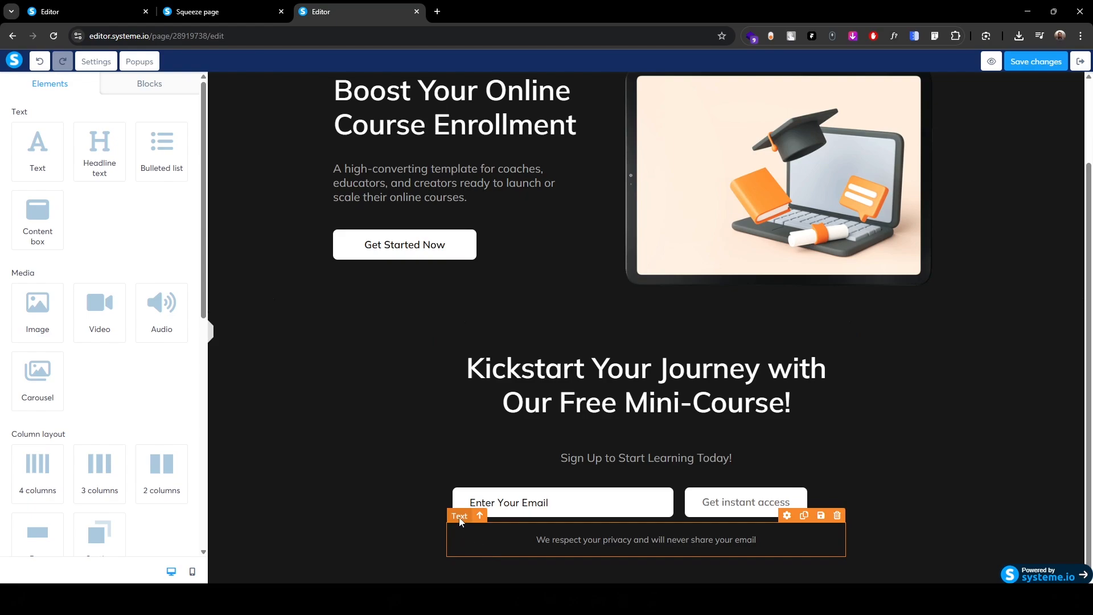
- Reduce the privacy note's top padding to bring it closer to the email form row, and save the page changes
left_click(459, 520)
scroll(109, 511, "down", 4)
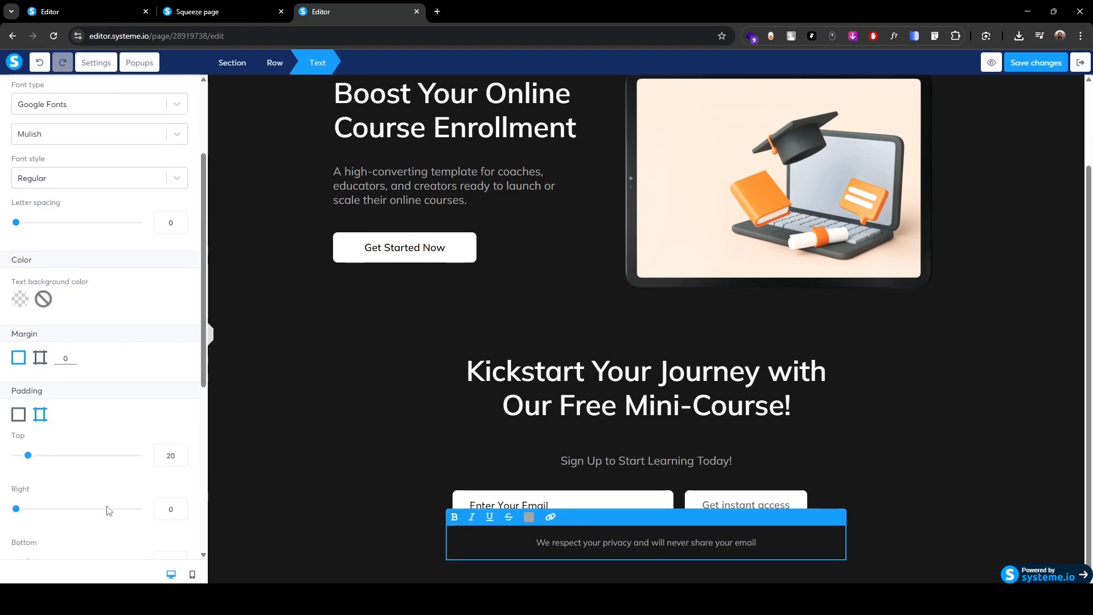
double_click(178, 374)
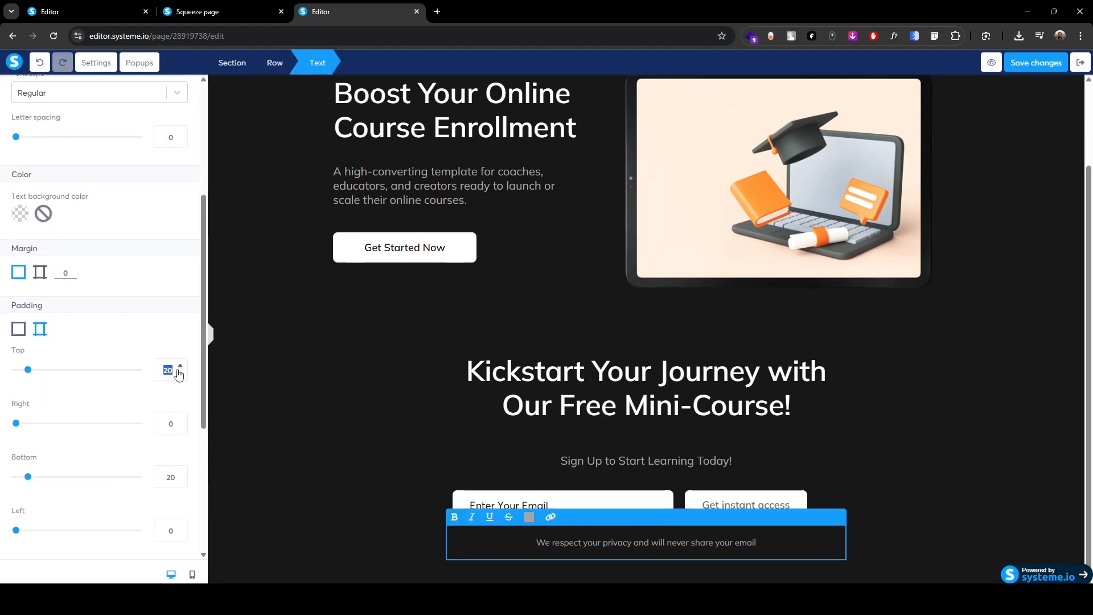
left_click(356, 452)
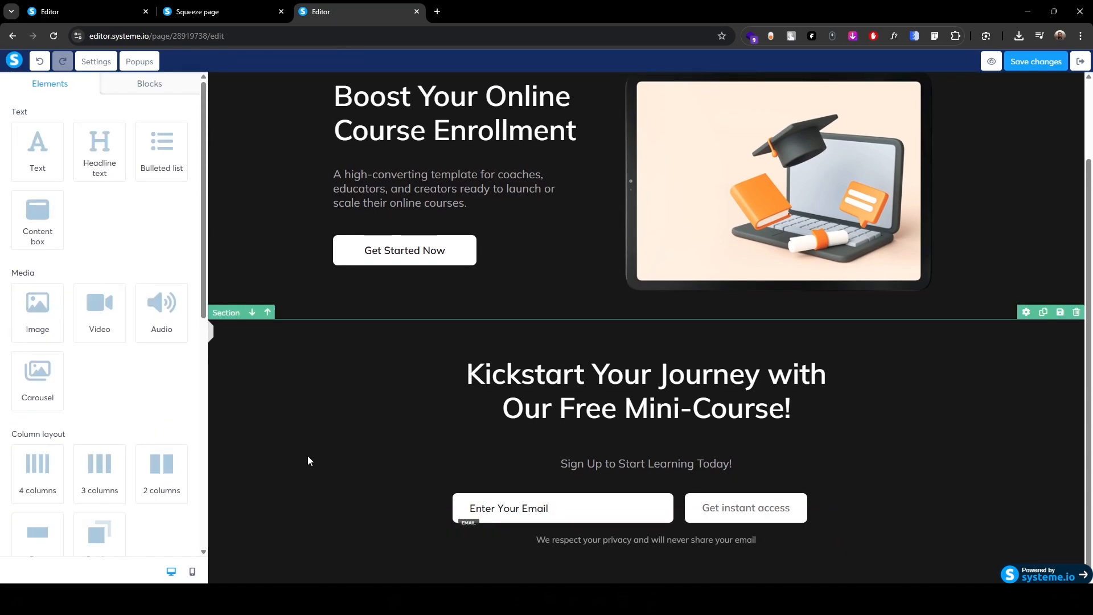
left_click(1036, 61)
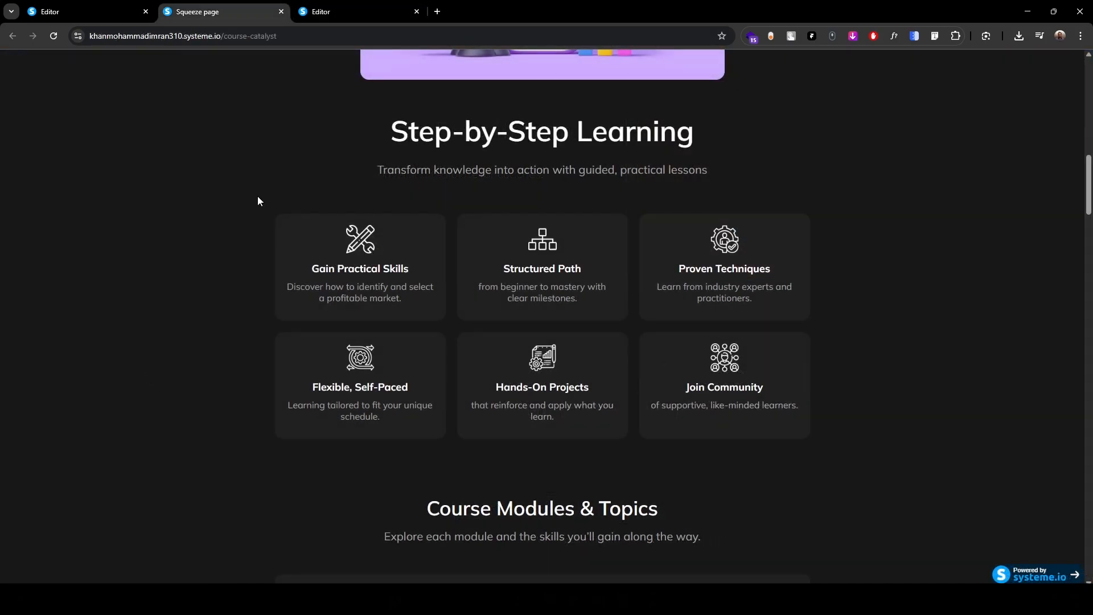
- Review the Step-by-Step Learning section on the published reference page and duplicate the mini-course signup section in the editor
scroll(426, 133, "up", 5)
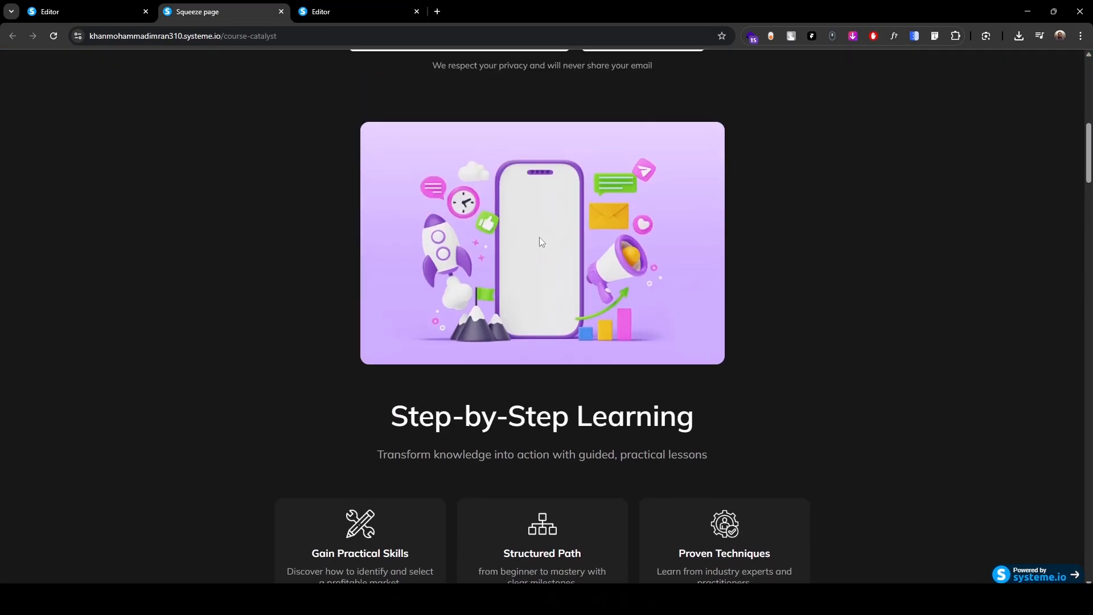
scroll(539, 237, "down", 3)
left_click_drag(497, 248, 541, 256)
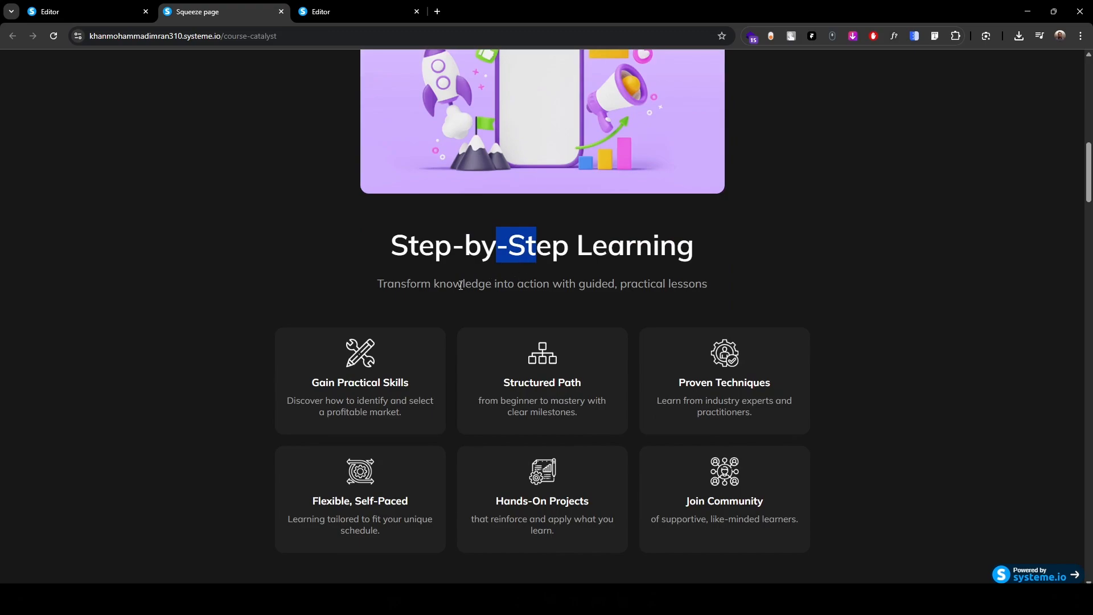
left_click_drag(461, 285, 600, 283)
scroll(263, 342, "down", 3)
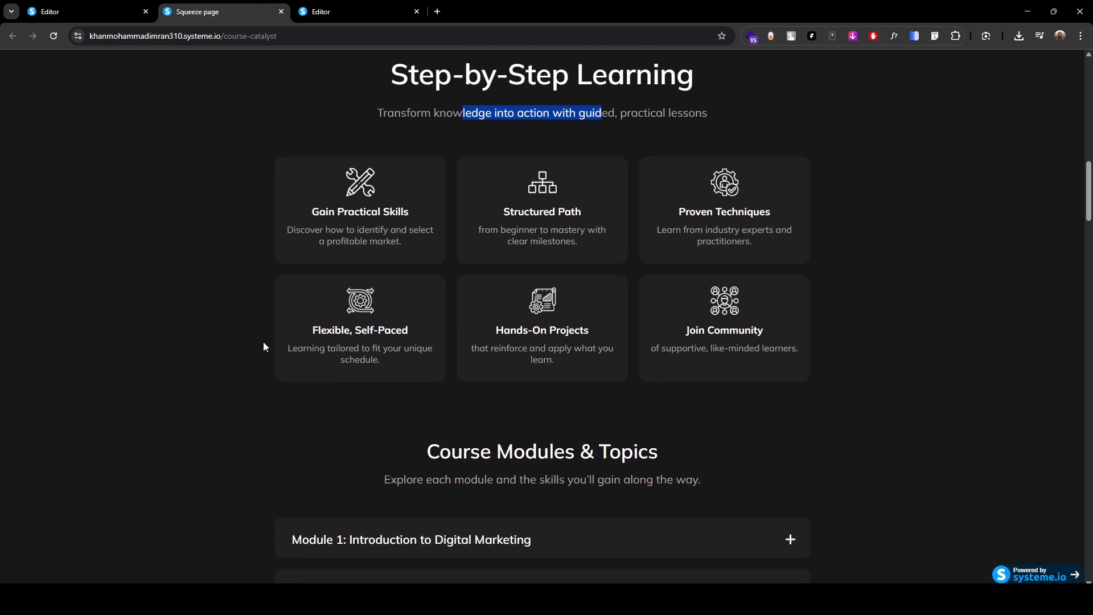
left_click(354, 11)
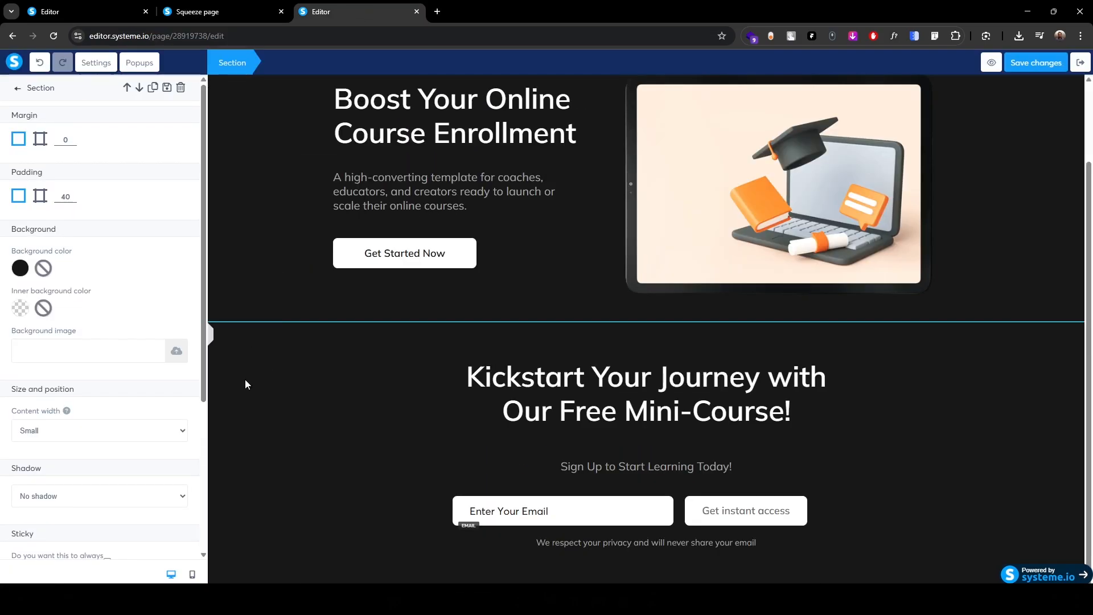
left_click(154, 88)
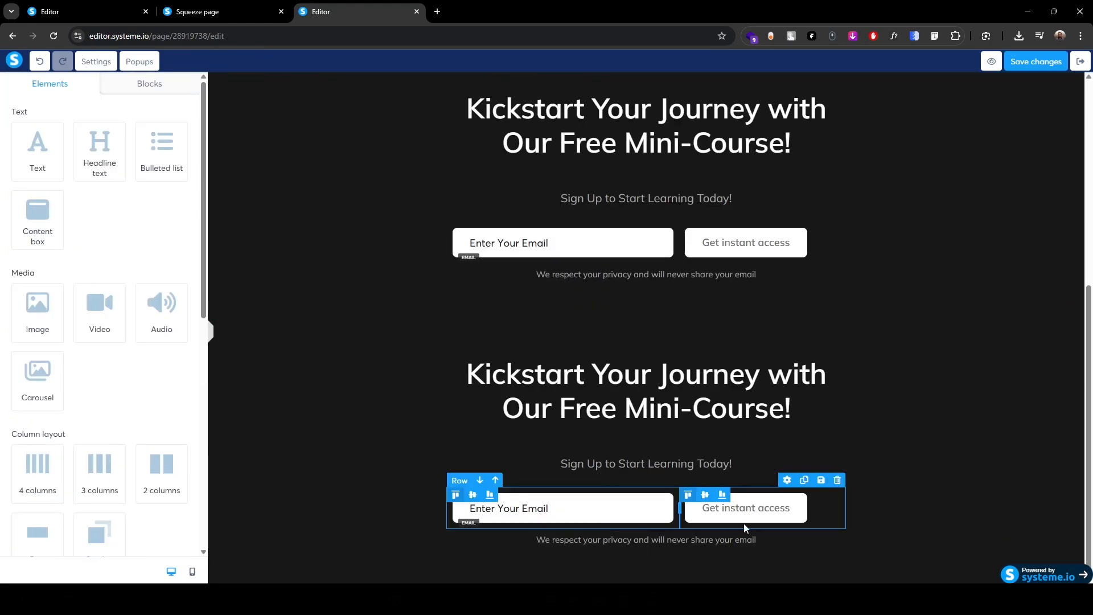
- Delete the email form row and the privacy note from the duplicated section
left_click(837, 481)
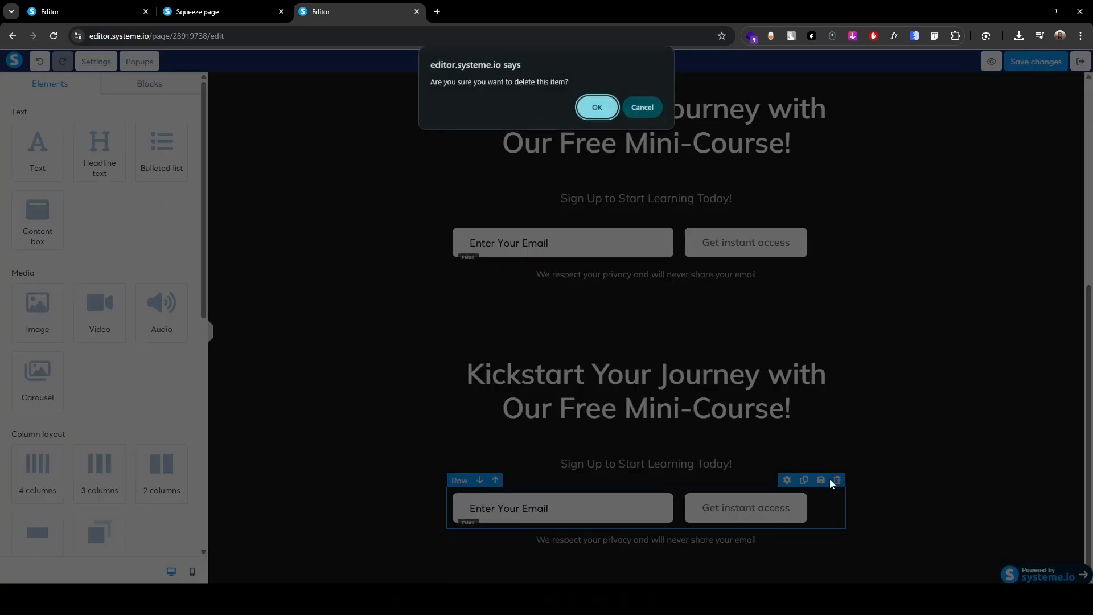
left_click(595, 119)
left_click(838, 522)
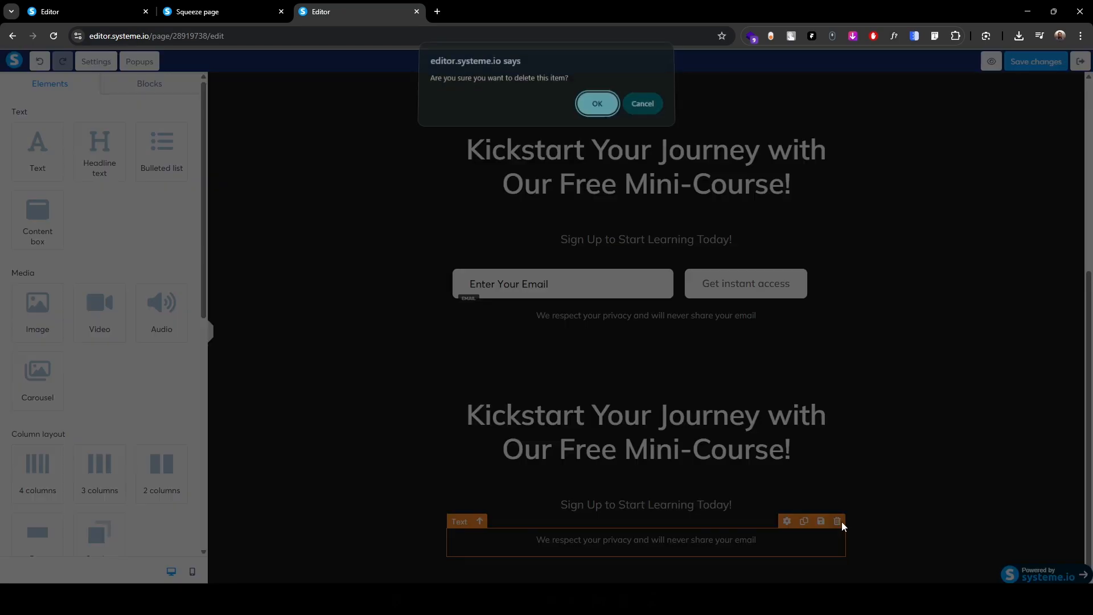
left_click(594, 103)
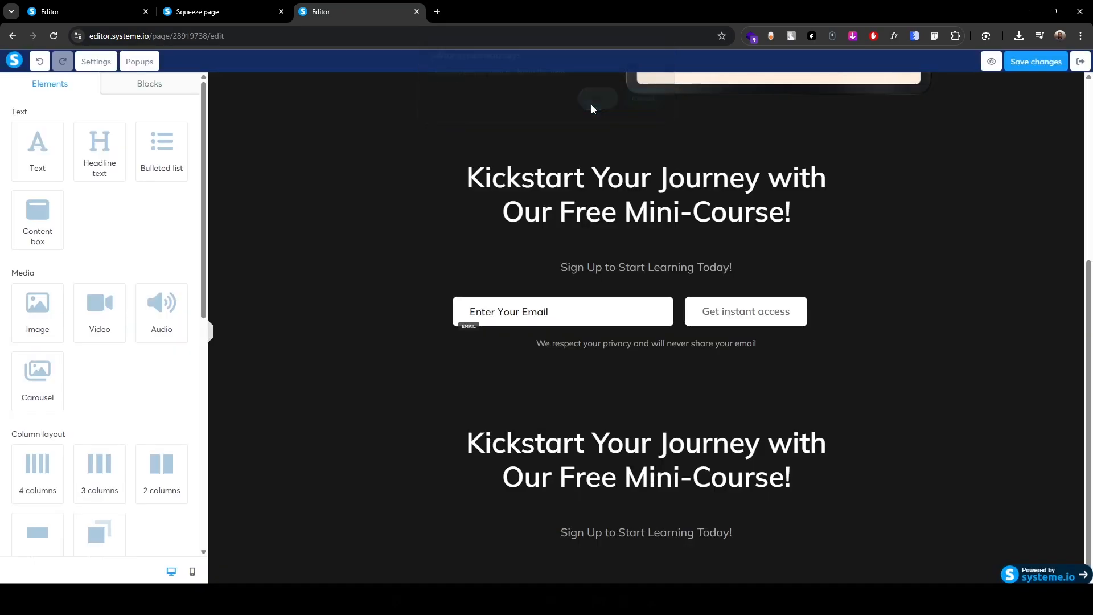
- Replace the duplicated section's headline with "Step-by-Step Learning"
left_click(470, 445)
type("Step-by-Step Learnin")
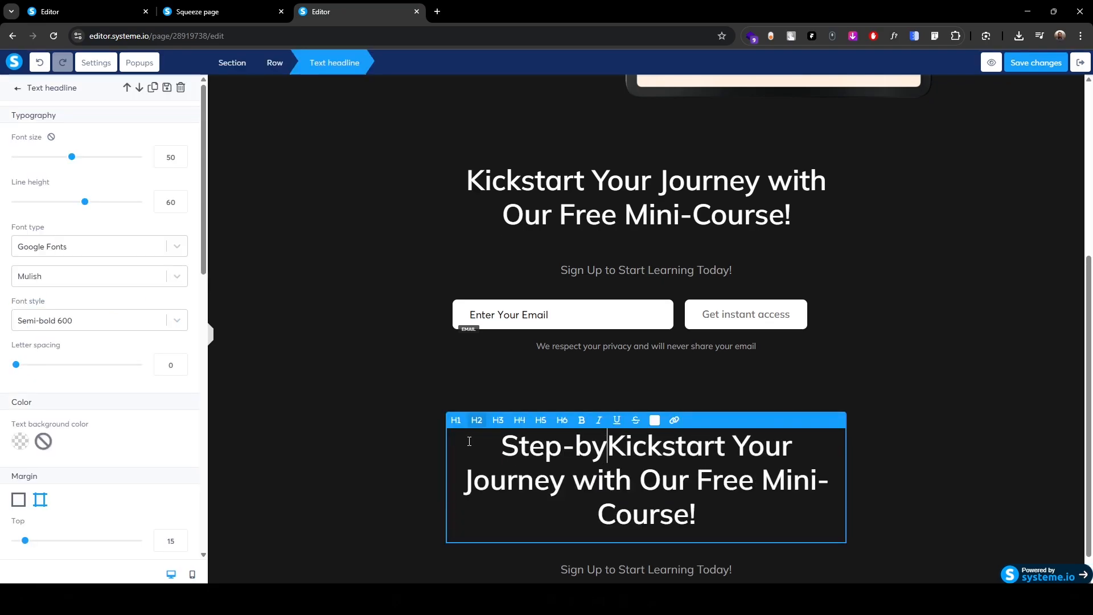
type("g")
key("ctrl+shift+End")
key("BackSpace")
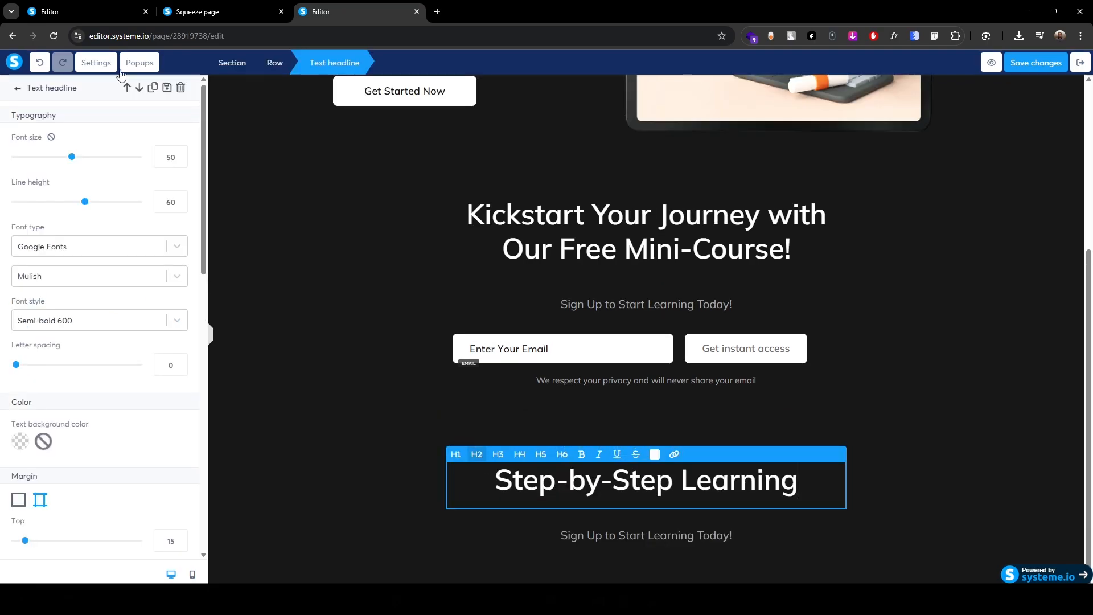
- Replace the new section's subtitle with "Transform knowledge into action with guided, practical lessons", copied from the reference page
left_click(201, 13)
scroll(372, 422, "up", 2)
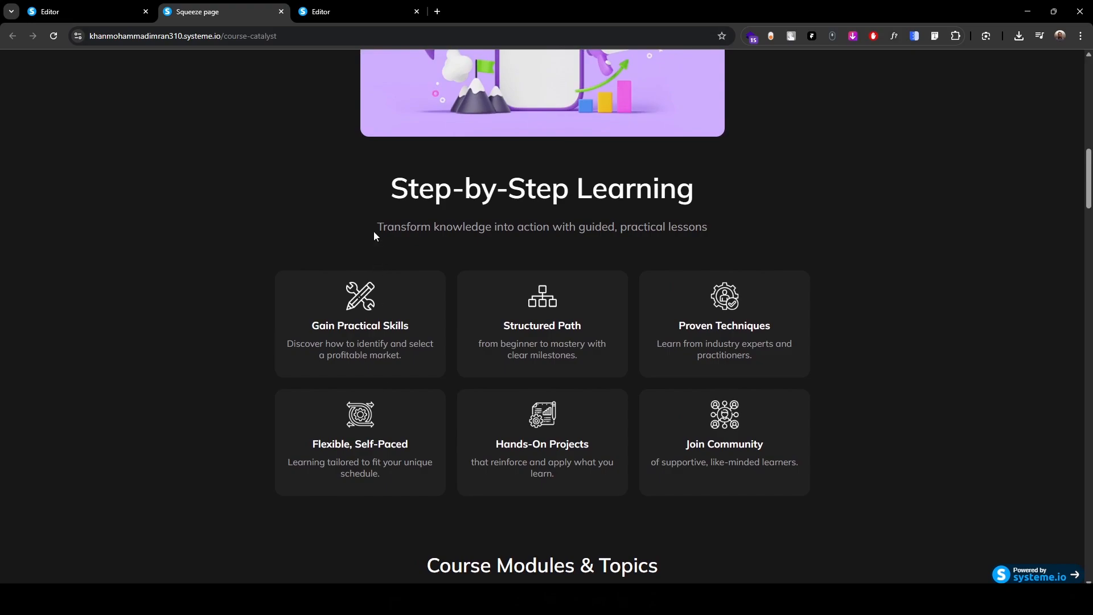
left_click_drag(375, 227, 723, 238)
key("ctrl+c")
left_click(359, 11)
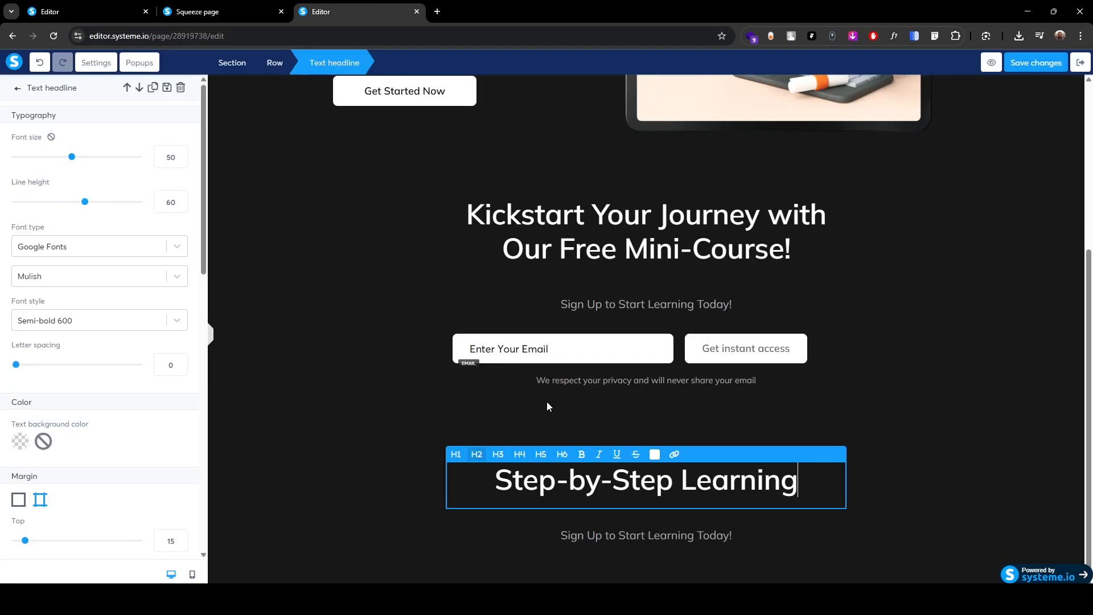
left_click(561, 535)
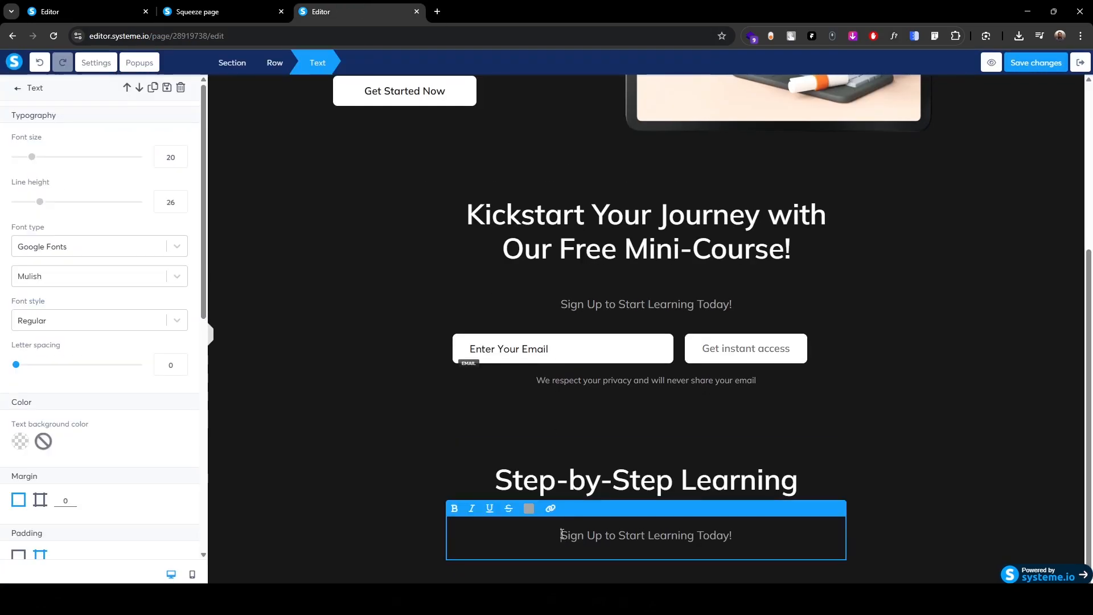
key("ctrl+v")
key("ctrl+shift+End")
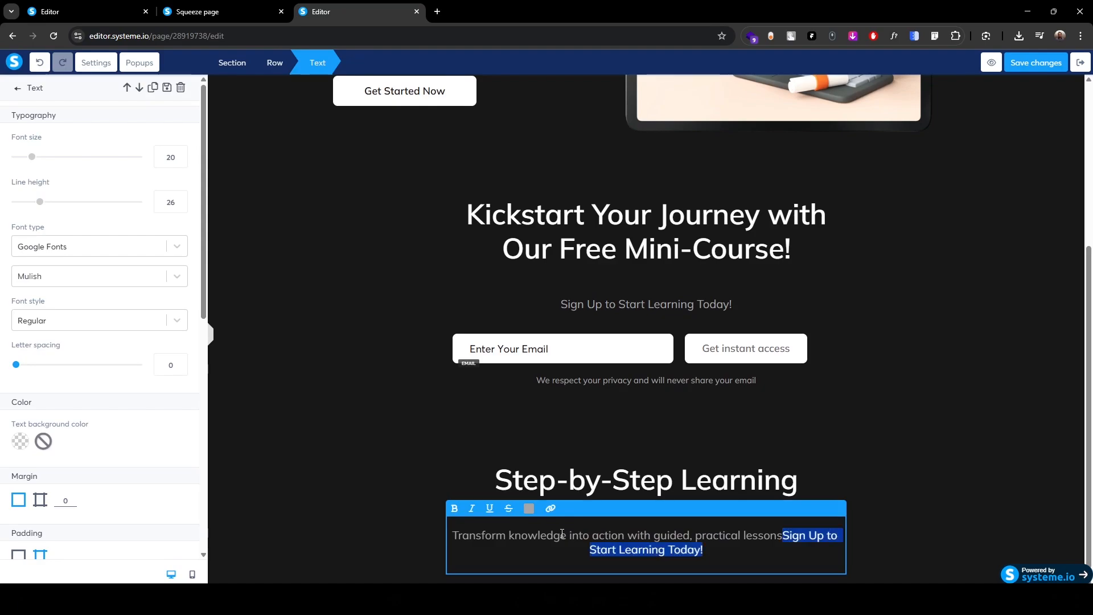
key("Delete")
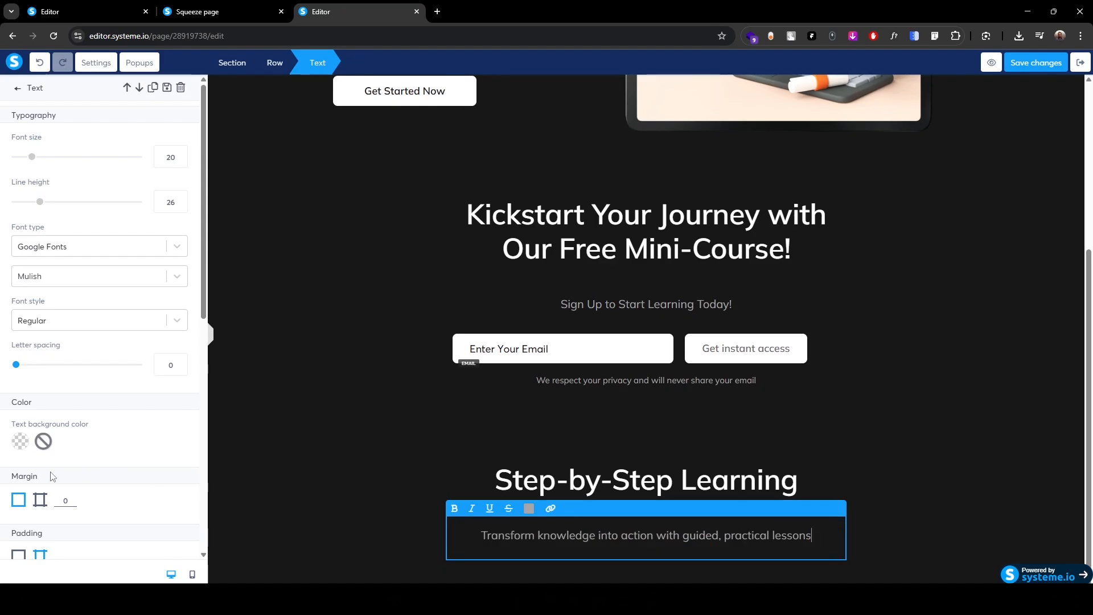
- Set the new subtitle's top padding to 0 and adjust the bottom margin of the Step-by-Step Learning headline
scroll(53, 477, "down", 3)
double_click(157, 430)
type("0")
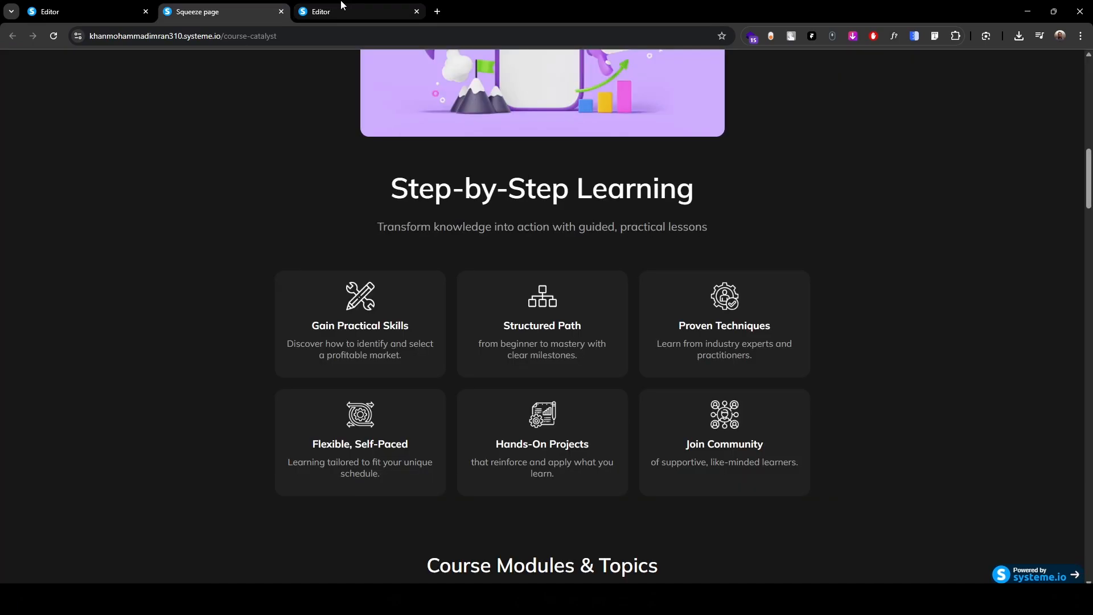
left_click(343, 6)
left_click(794, 511)
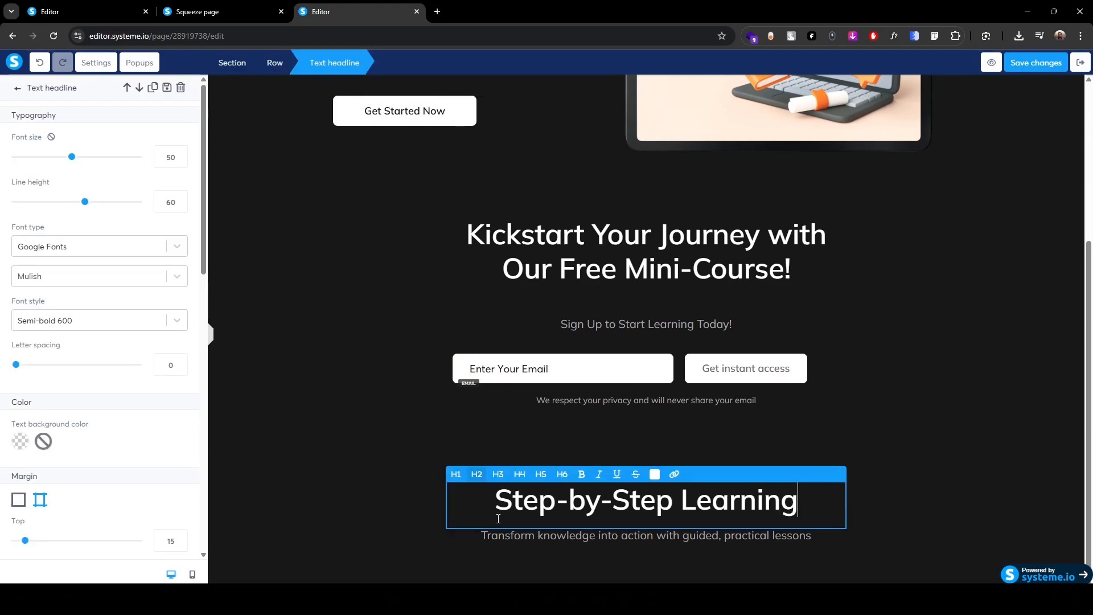
scroll(63, 476, "down", 3)
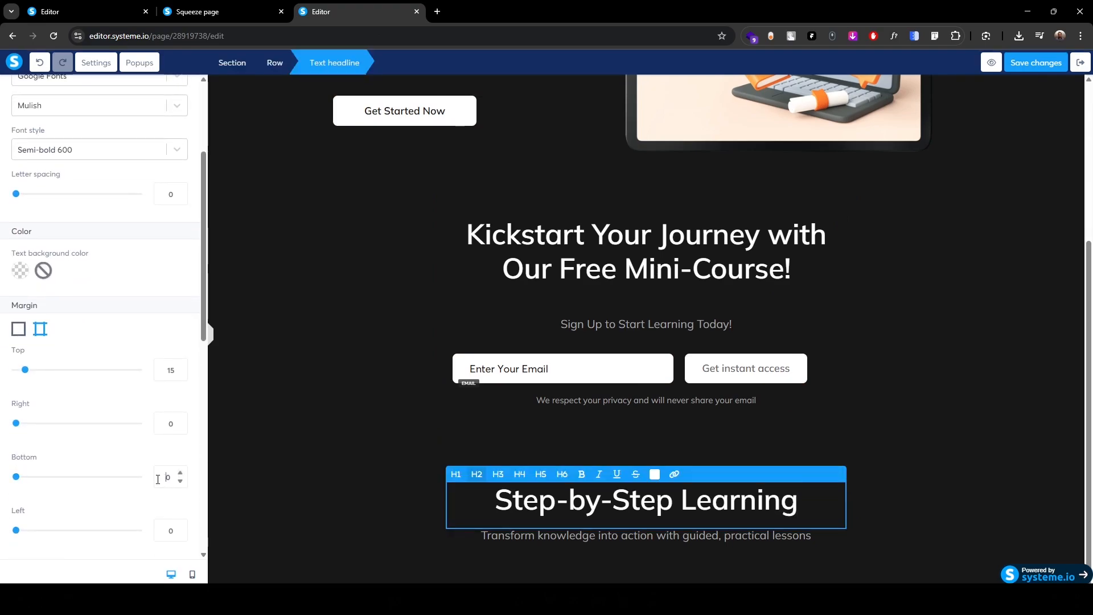
left_click(361, 487)
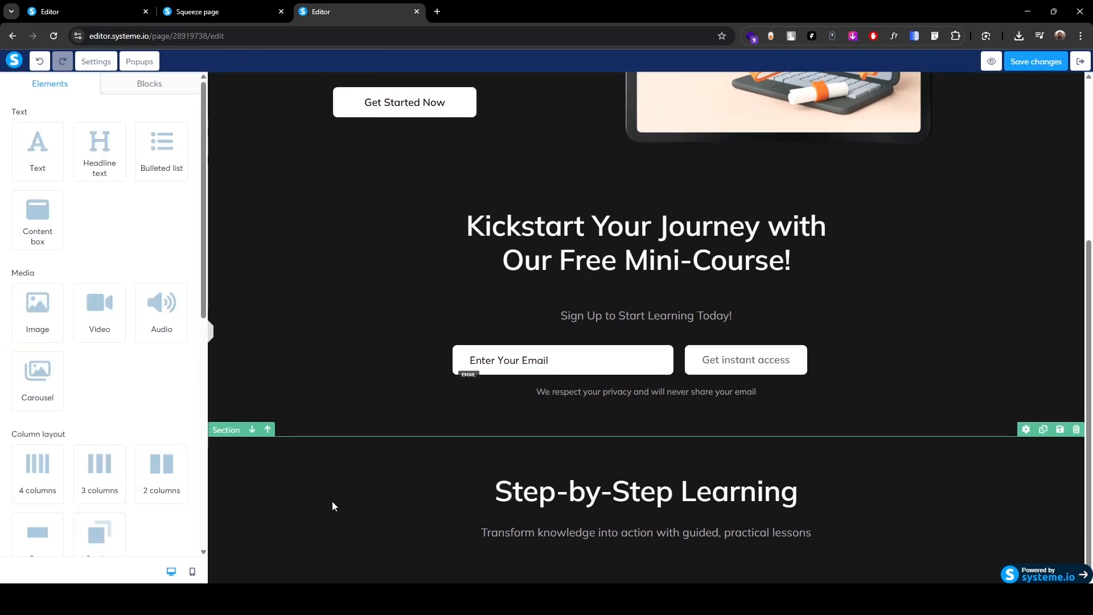
- Add a 3-column layout below the Step-by-Step Learning subtitle and set the section's content width to Medium
scroll(171, 518, "down", 4)
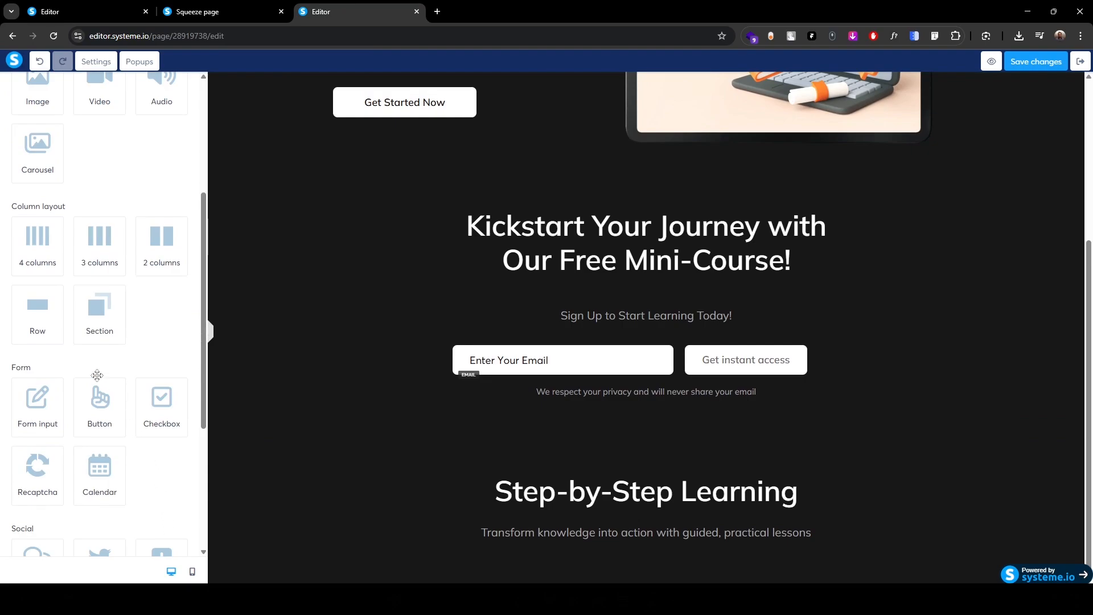
left_click_drag(100, 245, 674, 561)
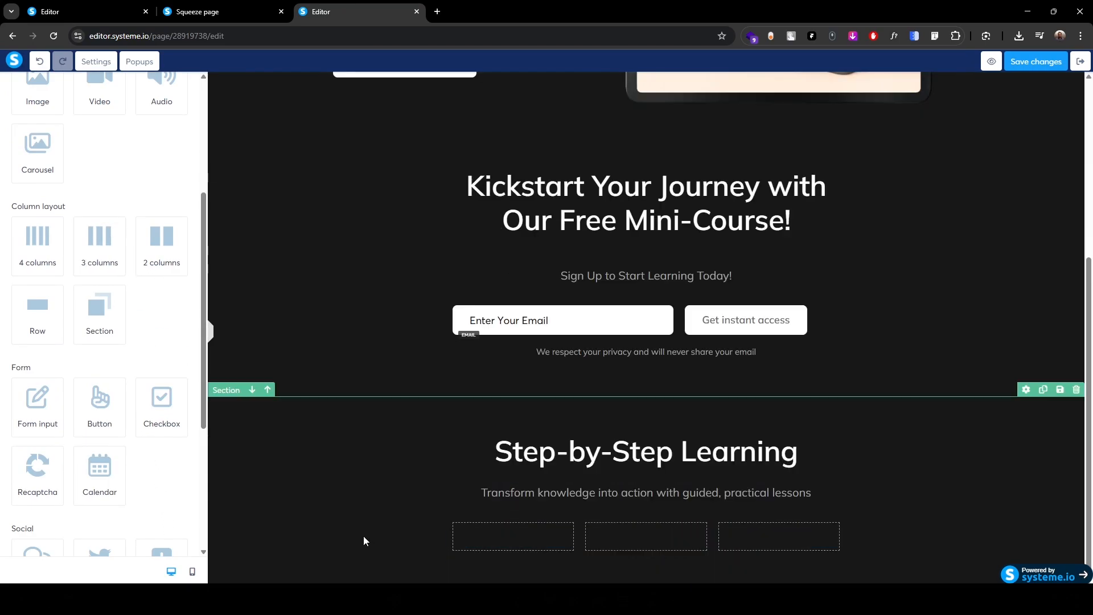
left_click(222, 395)
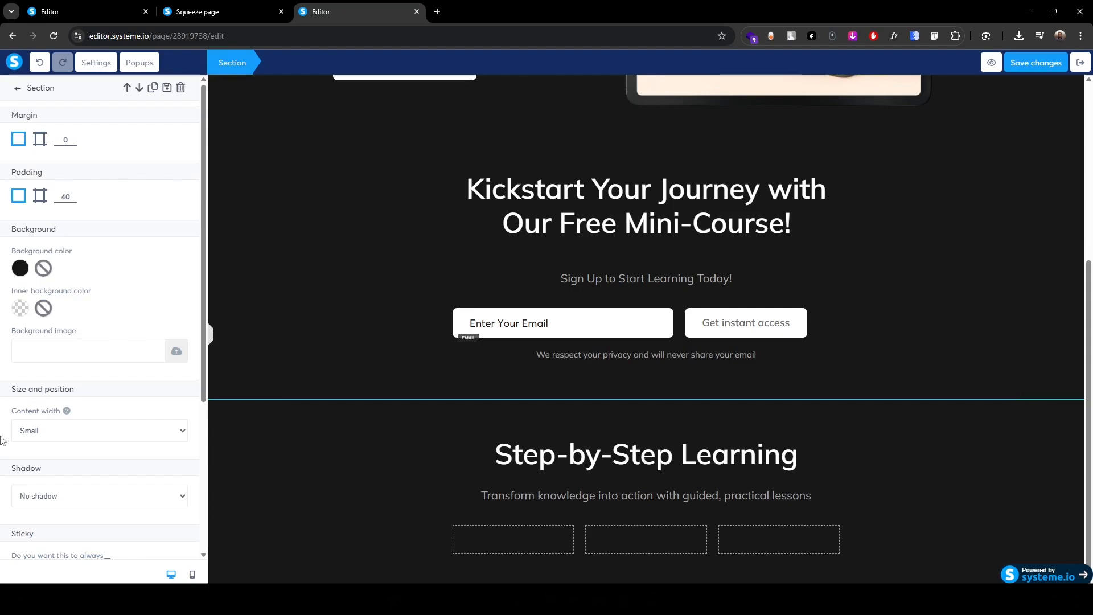
scroll(11, 407, "down", 3)
left_click(40, 321)
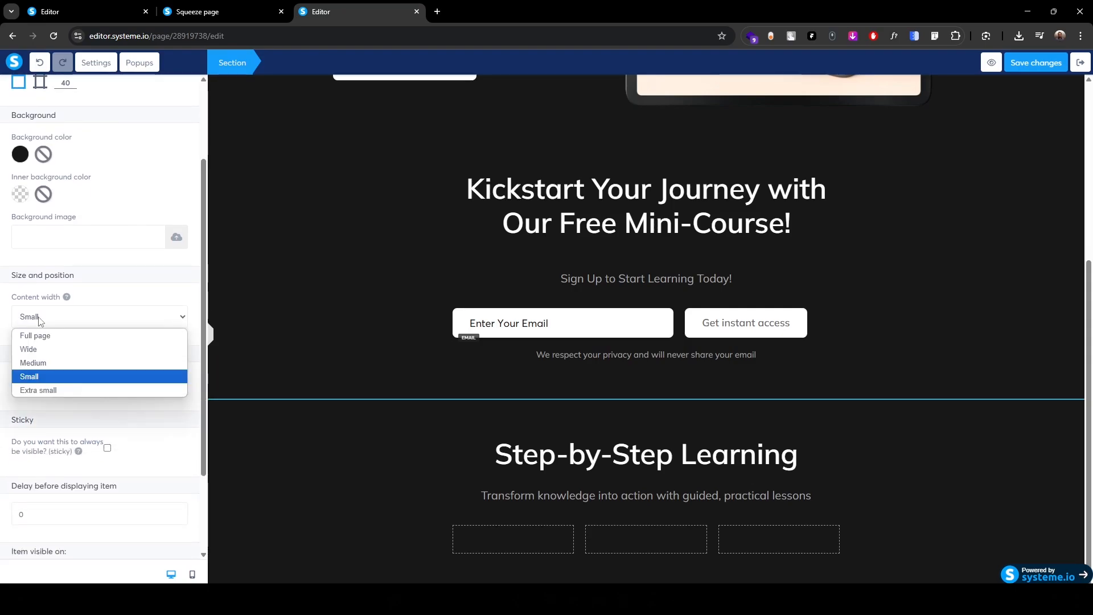
left_click(40, 361)
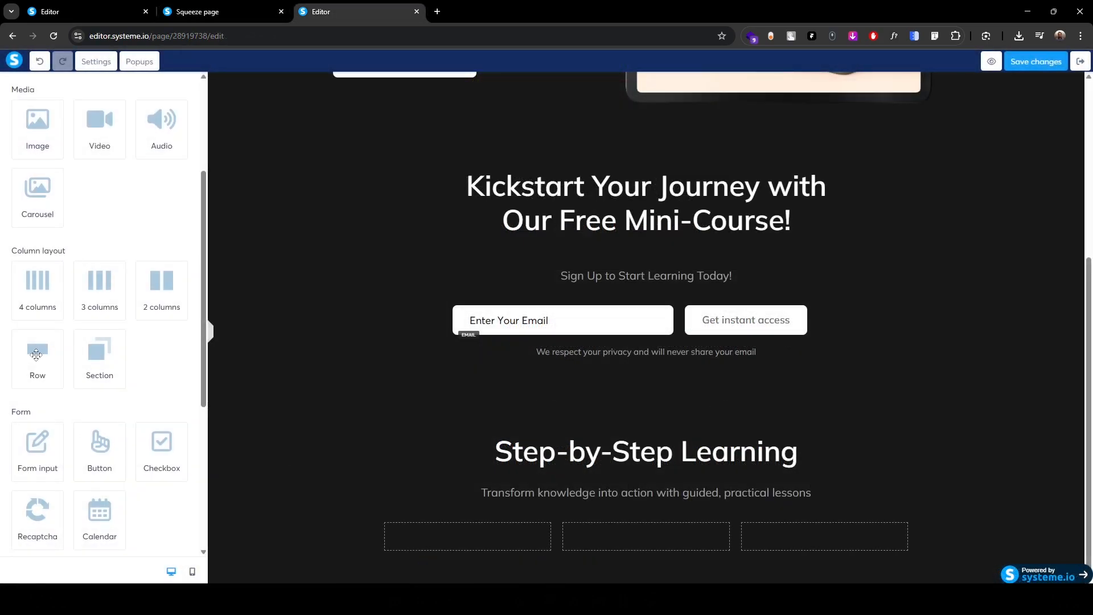
- Insert a row in the first column and style it with background color #212121, padding 20 and rounded corners
left_click_drag(36, 355, 493, 535)
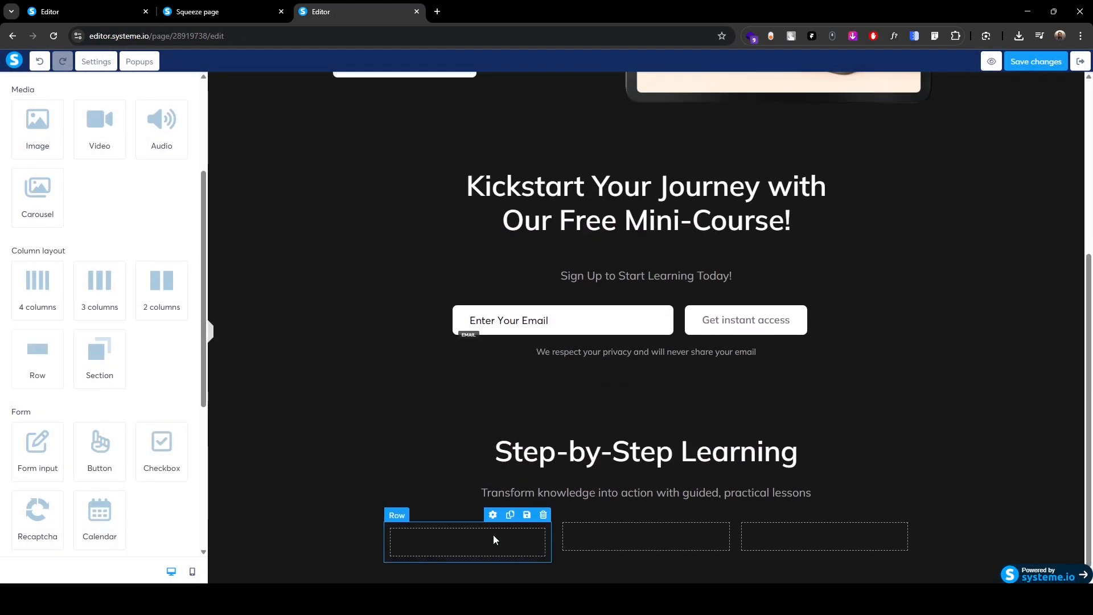
left_click(397, 516)
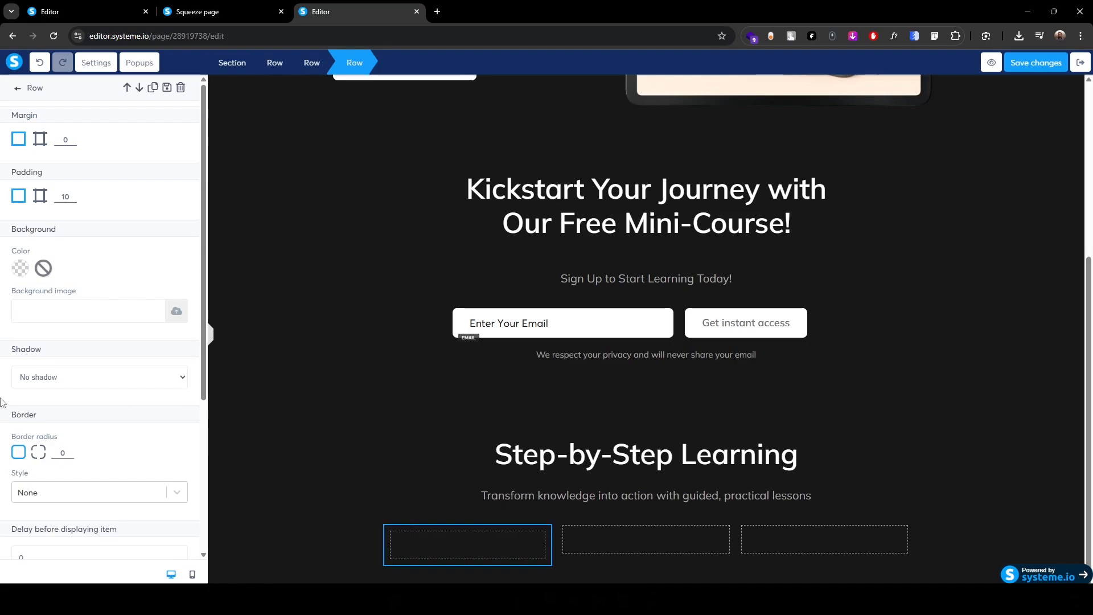
left_click(19, 268)
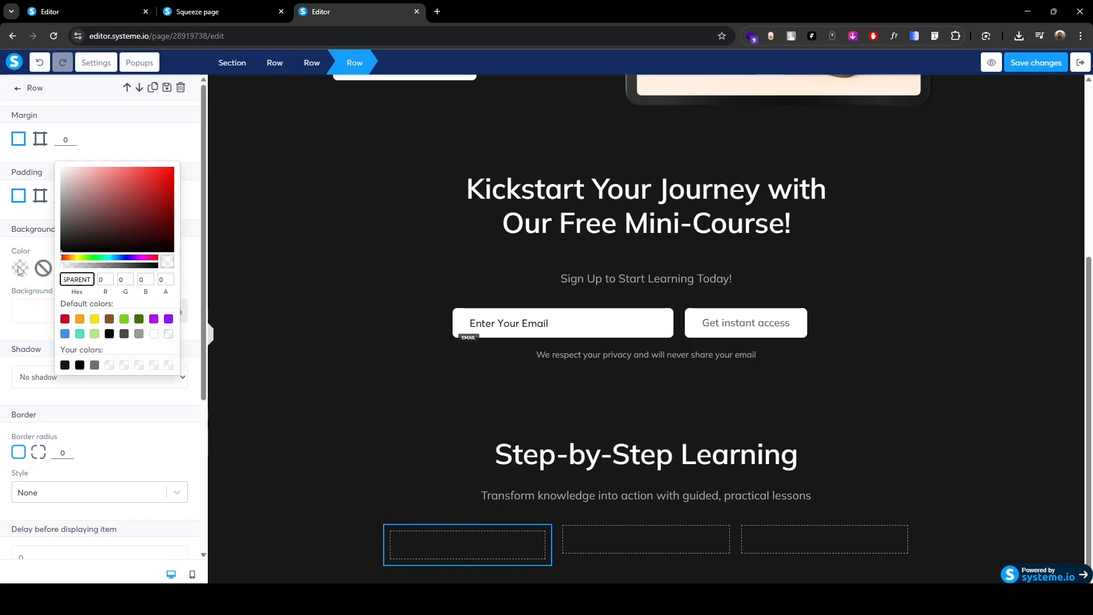
key("ctrl+a")
type("#")
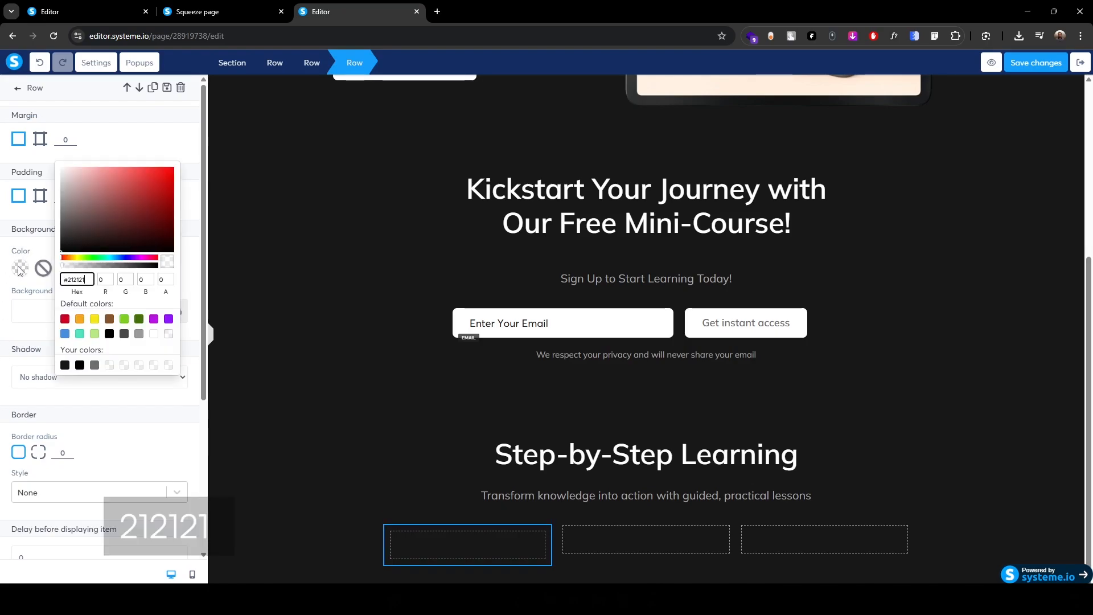
left_click(20, 294)
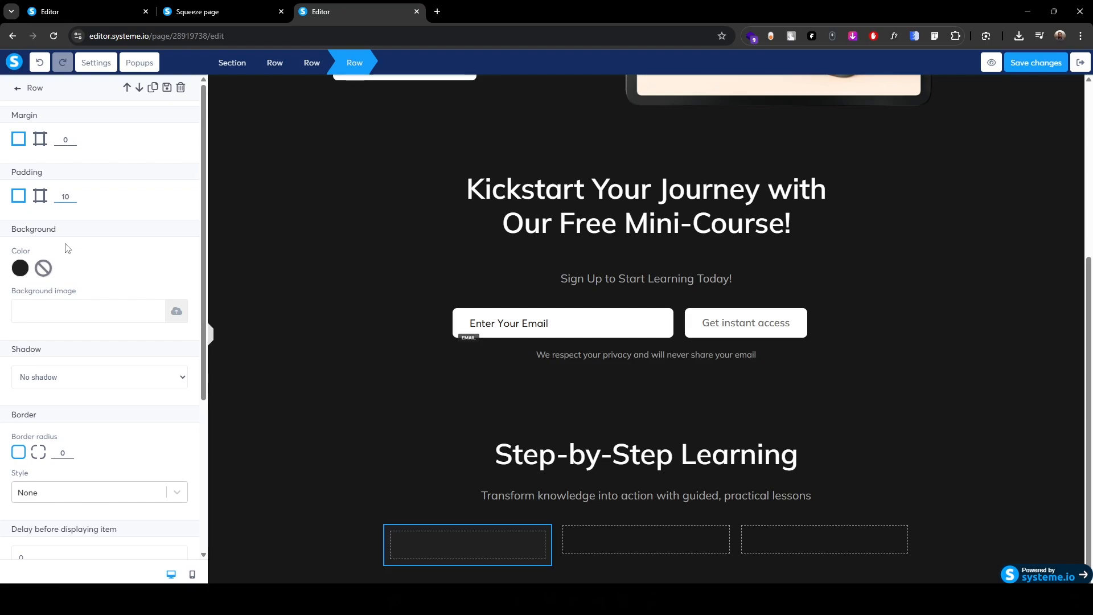
type("2")
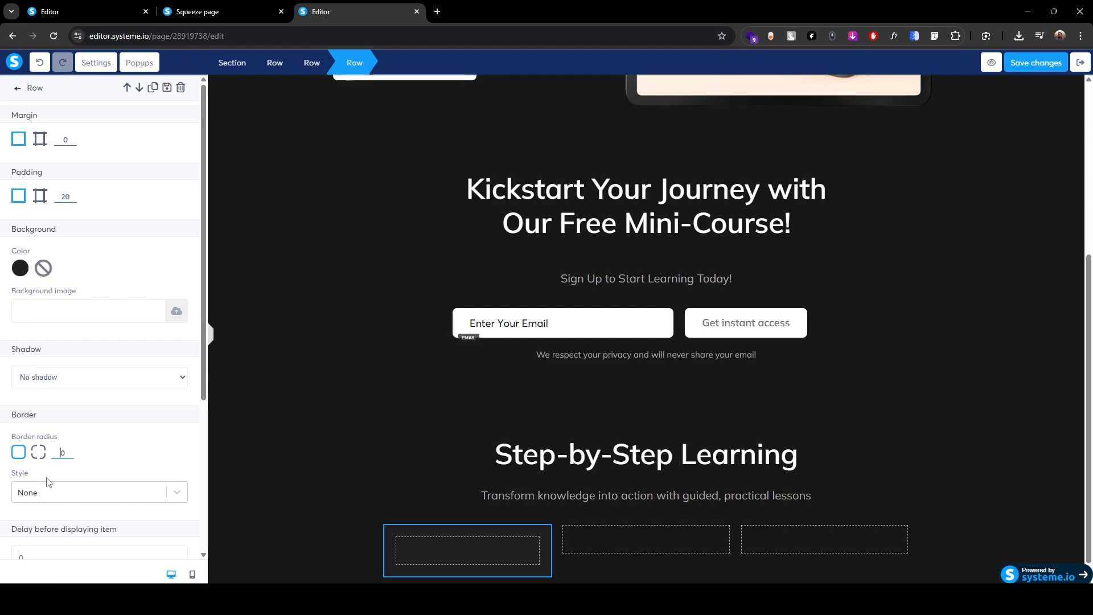
left_click(336, 461)
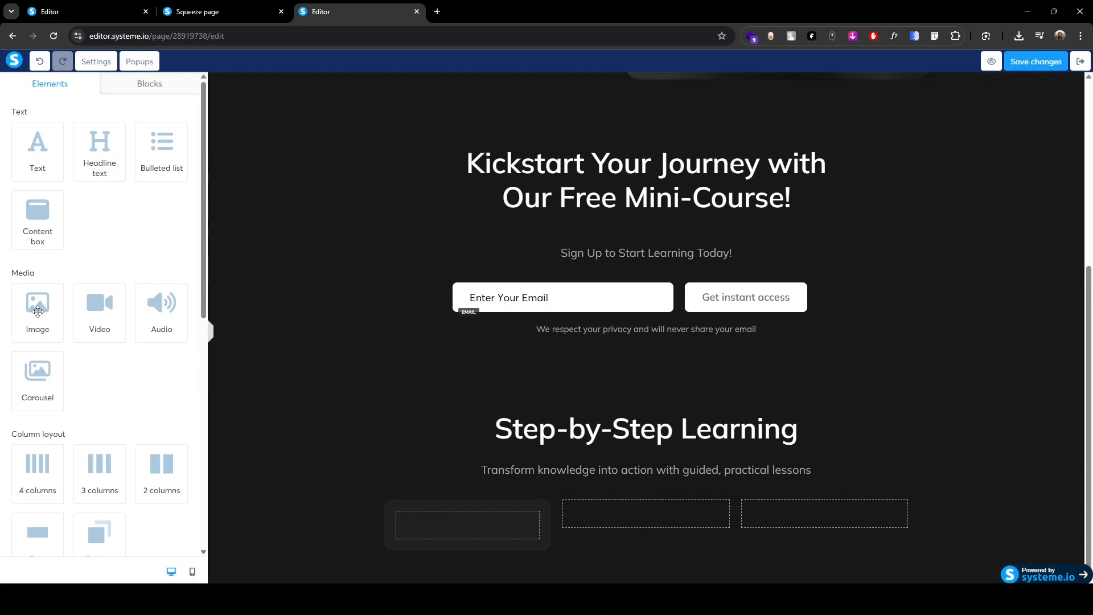
- Insert an image into the row in the first column and upload 1.png from the icons folder as its file
left_click_drag(41, 313, 483, 522)
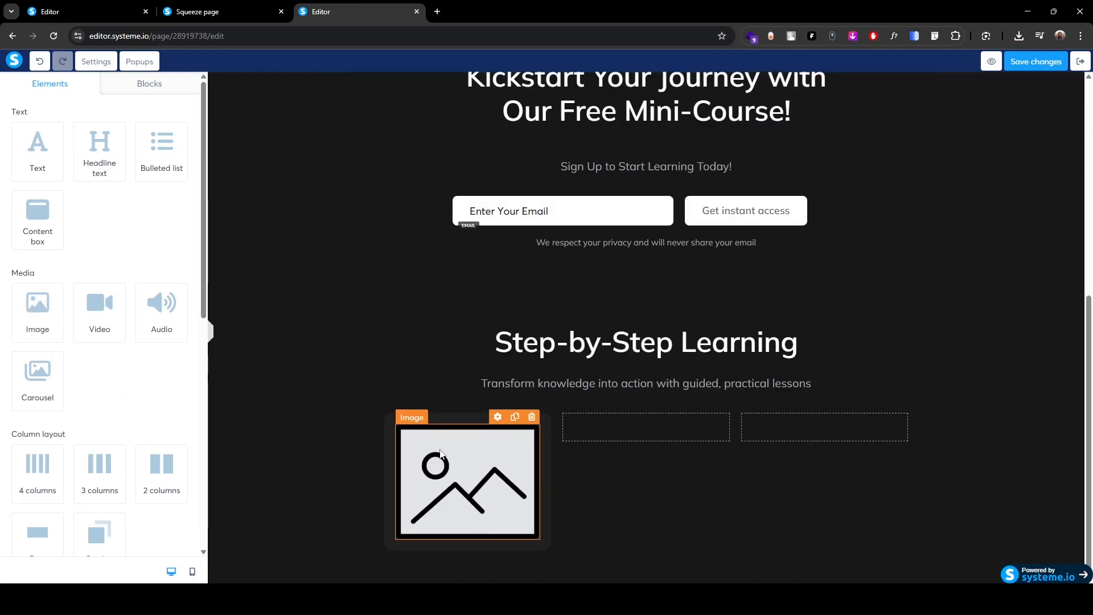
left_click(476, 478)
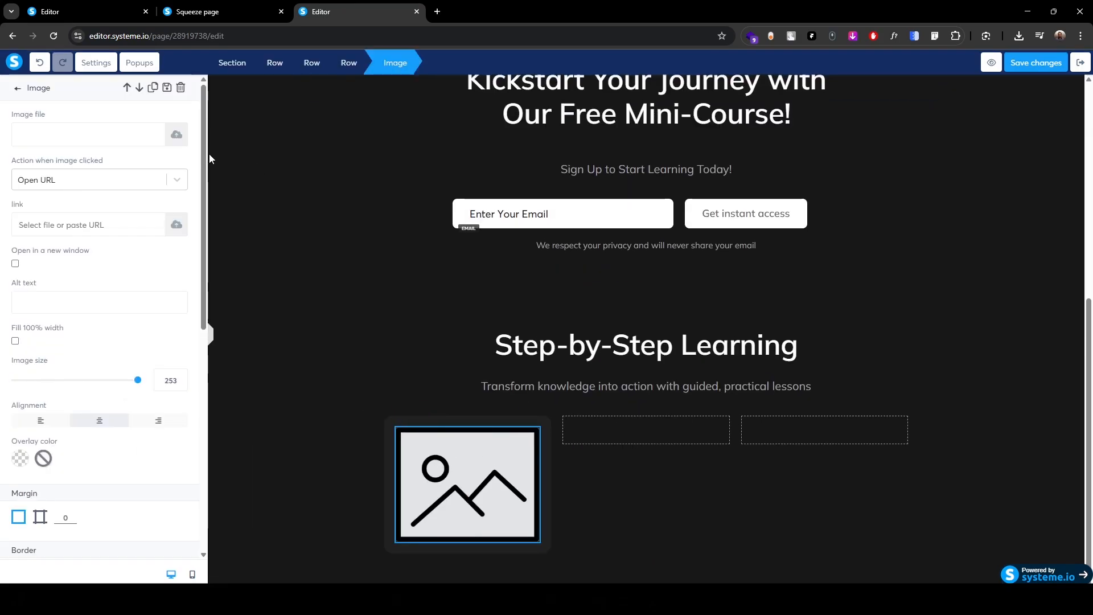
left_click(176, 136)
left_click(544, 346)
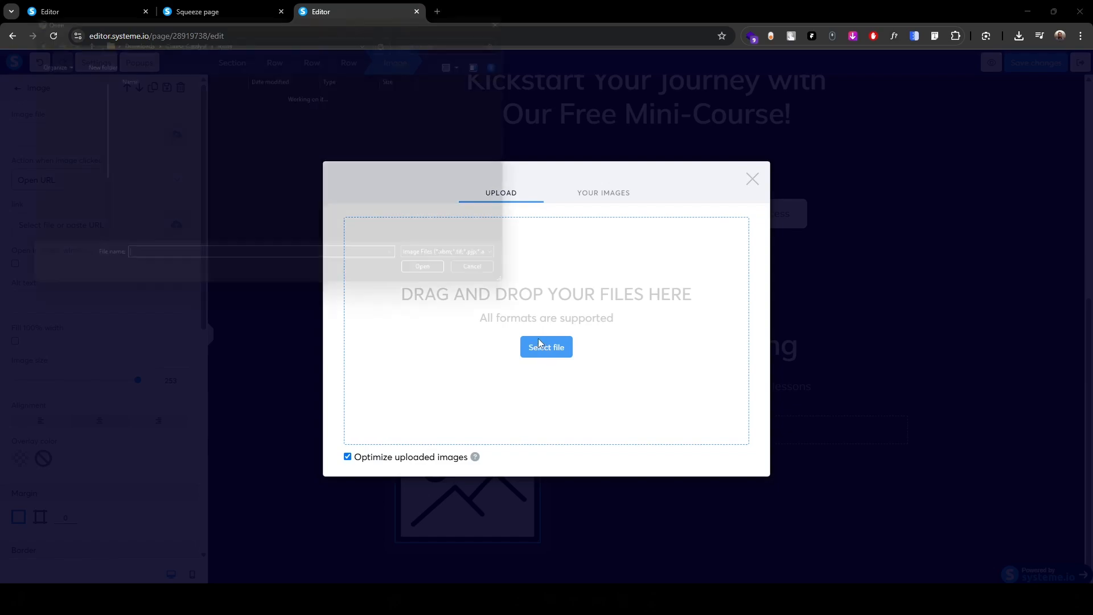
left_click(122, 166)
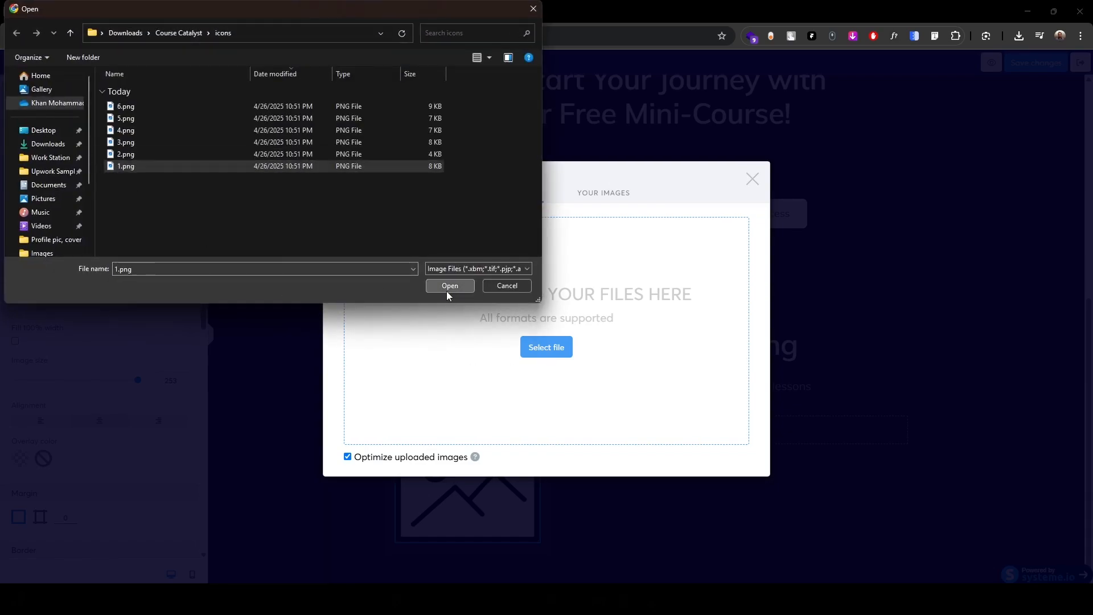
left_click(447, 288)
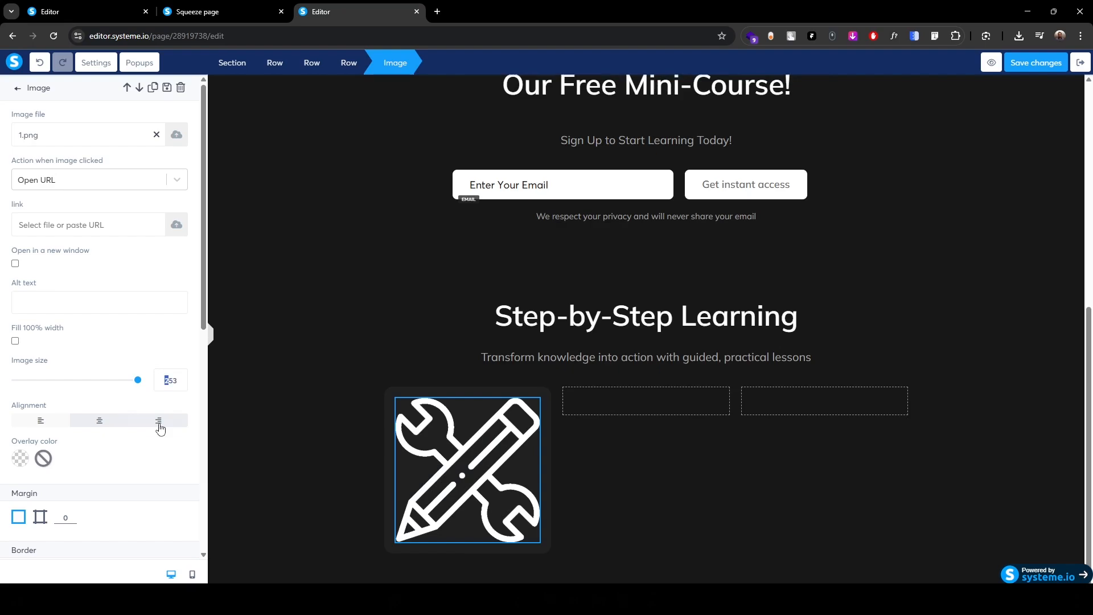
- Reduce the size of the tools icon in the first column to 50
key("BackSpace")
key("Down")
key("Down")
key("Down")
- Duplicate the Step-by-Step Learning subtitle and place the copy below the icon in the first card
left_click(667, 476)
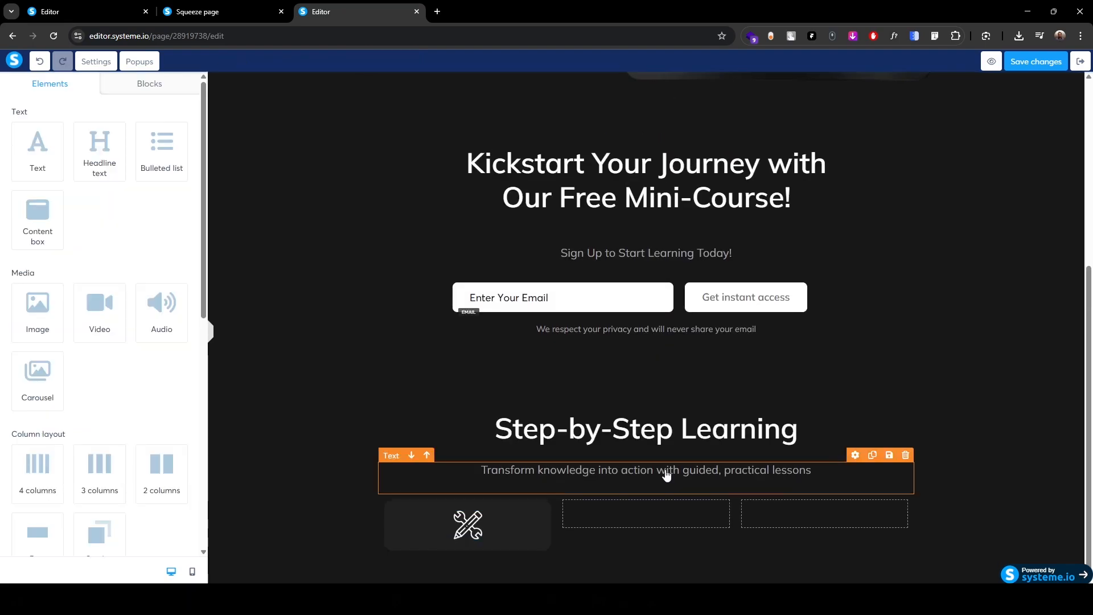
left_click(872, 455)
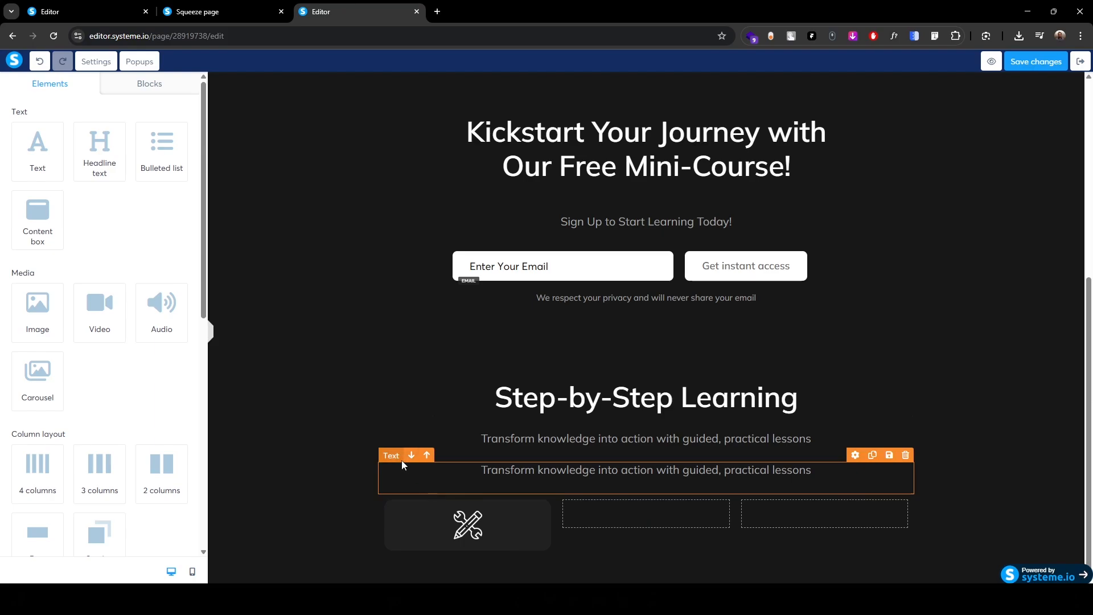
left_click_drag(388, 456, 473, 532)
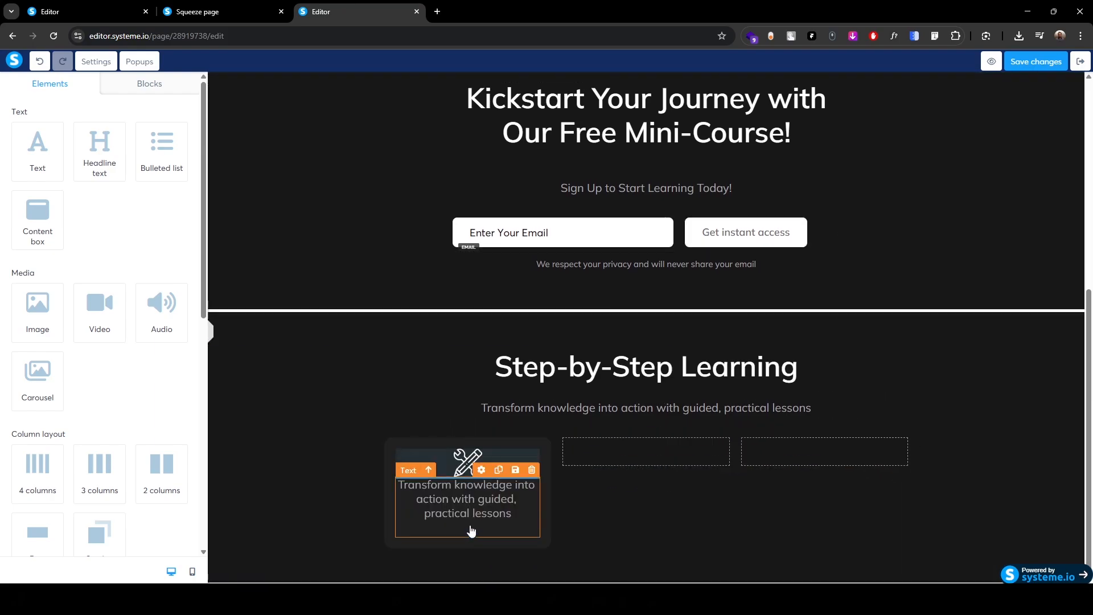
- Replace the text below the first card's icon with "Gain Practical Skills", copied from the reference page
left_click(259, 12)
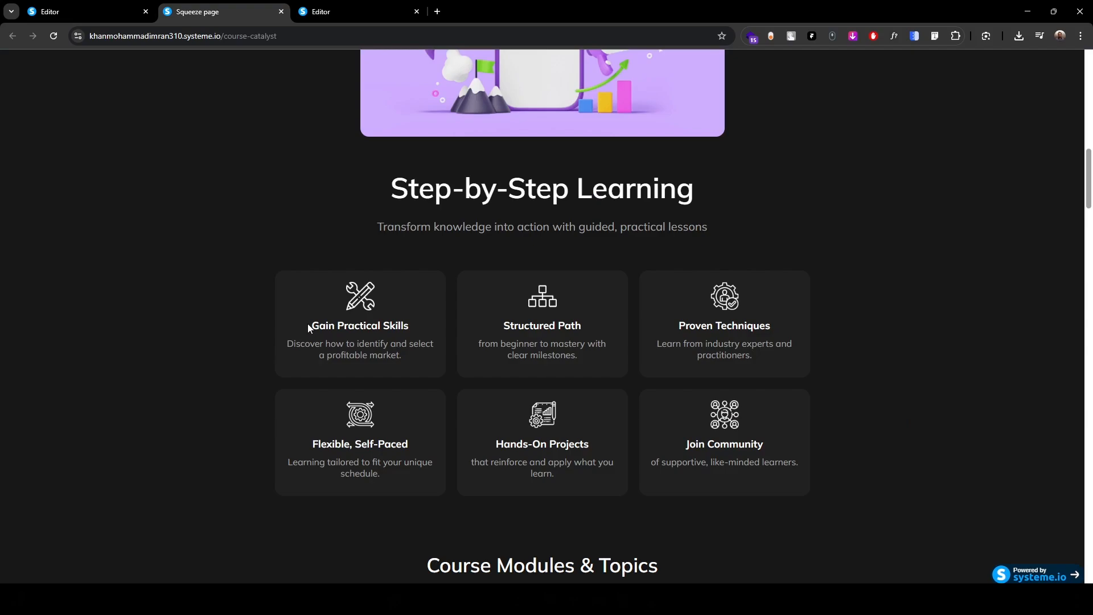
left_click_drag(308, 326, 405, 326)
left_click(340, 329)
triple_click(350, 326)
key("ctrl+c")
key("ctrl+Tab")
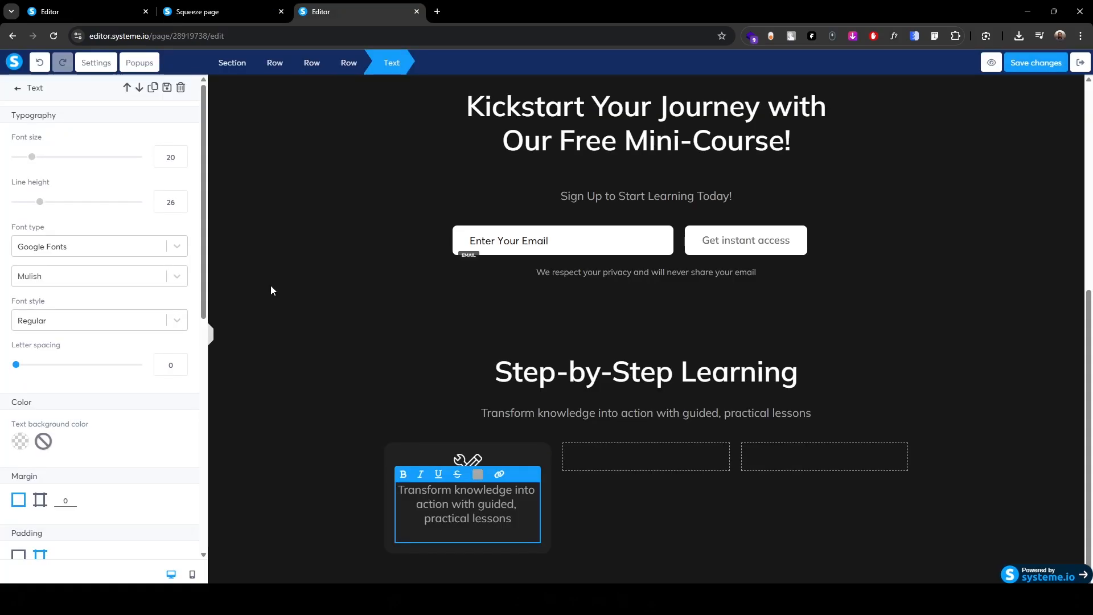
key("ctrl+v")
key("shift+End")
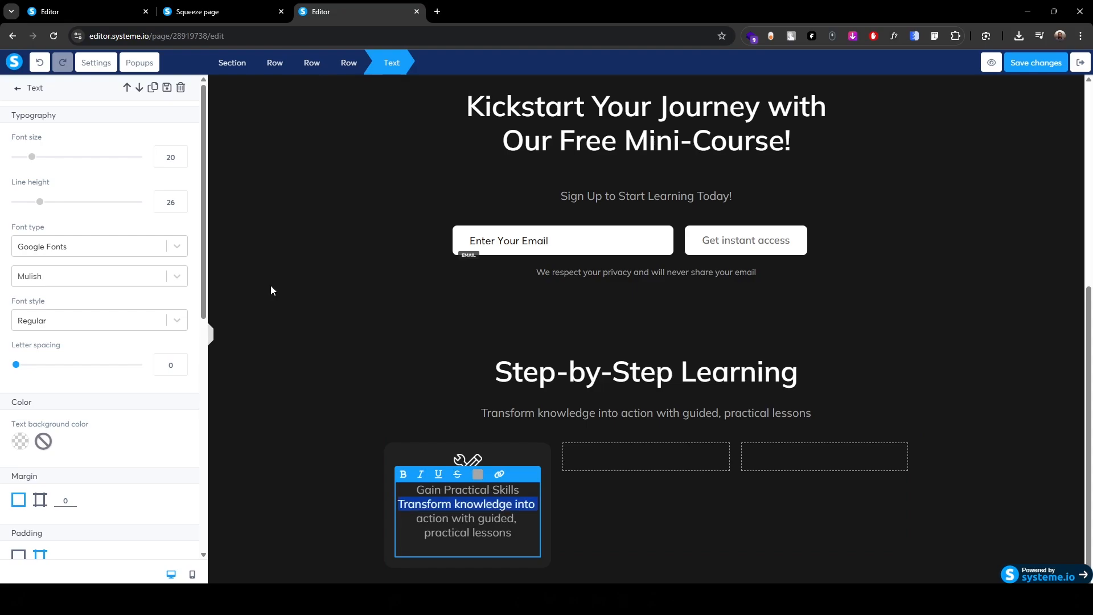
key("ctrl+shift+End")
key("BackSpace")
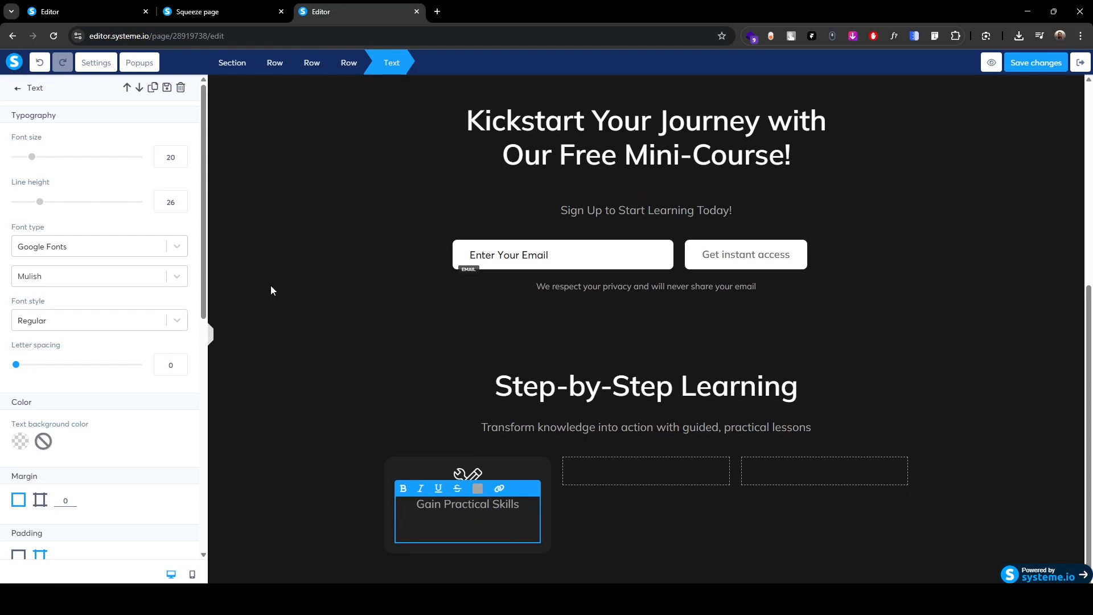
- Format the "Gain Practical Skills" title with font size 18, white color and bold
double_click(164, 158)
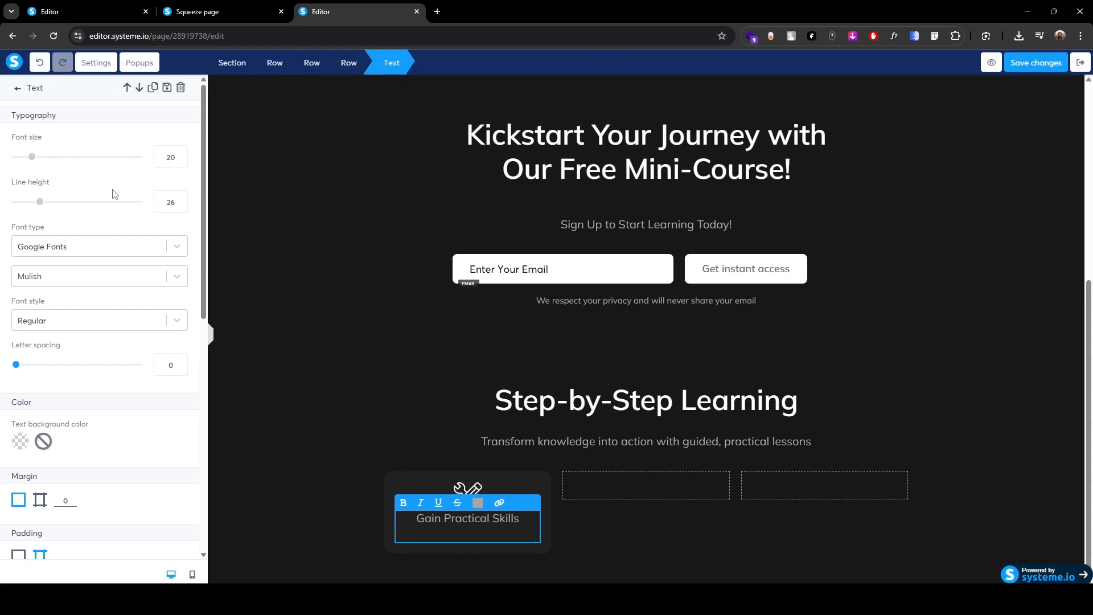
type("18")
left_click(482, 517)
triple_click(481, 534)
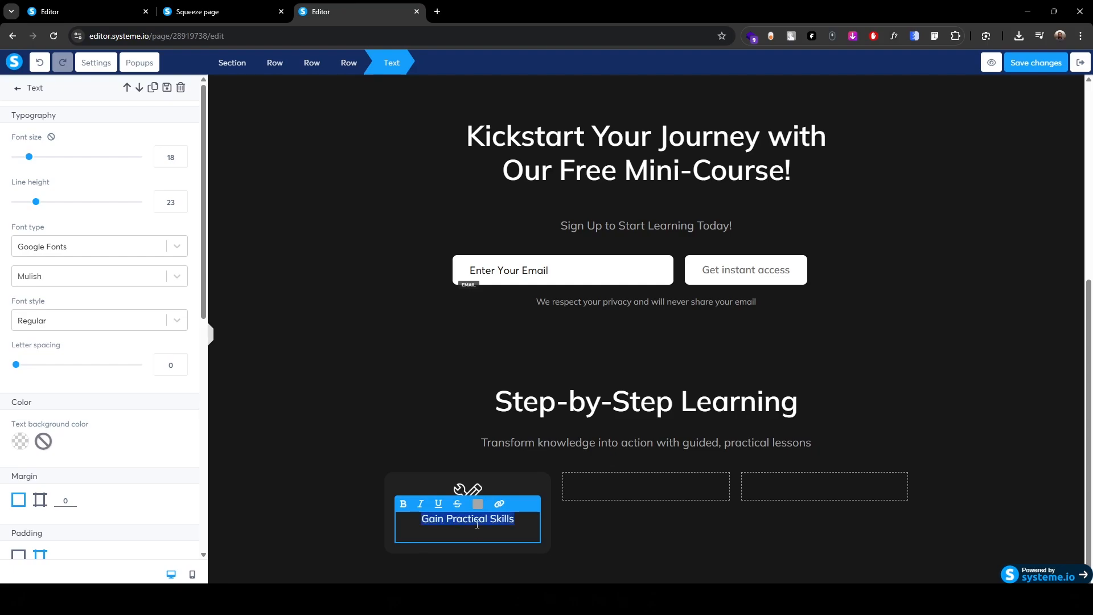
left_click(478, 503)
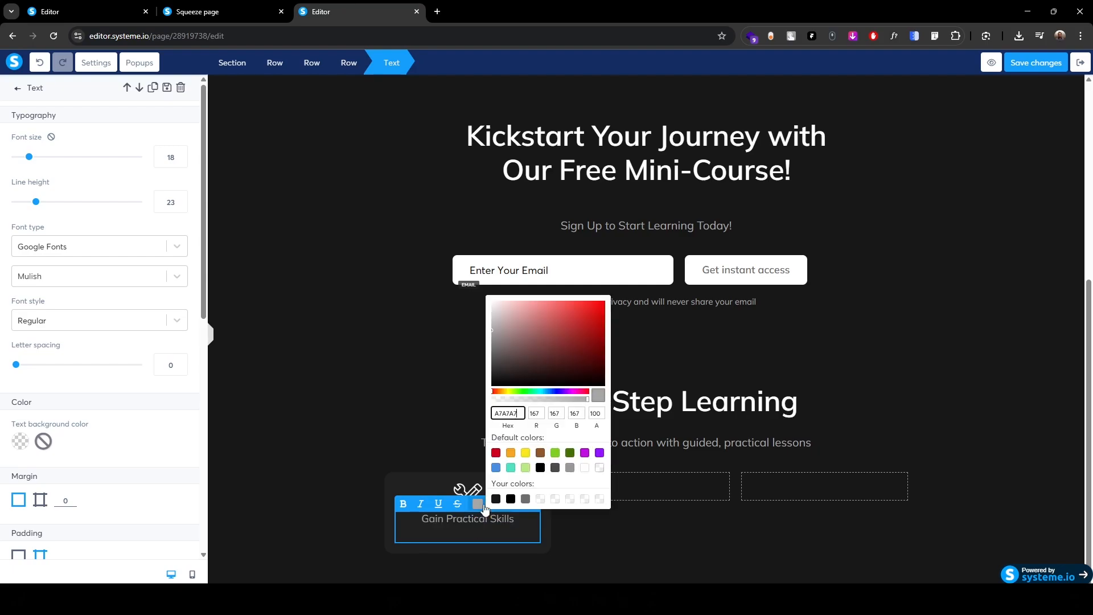
left_click(585, 468)
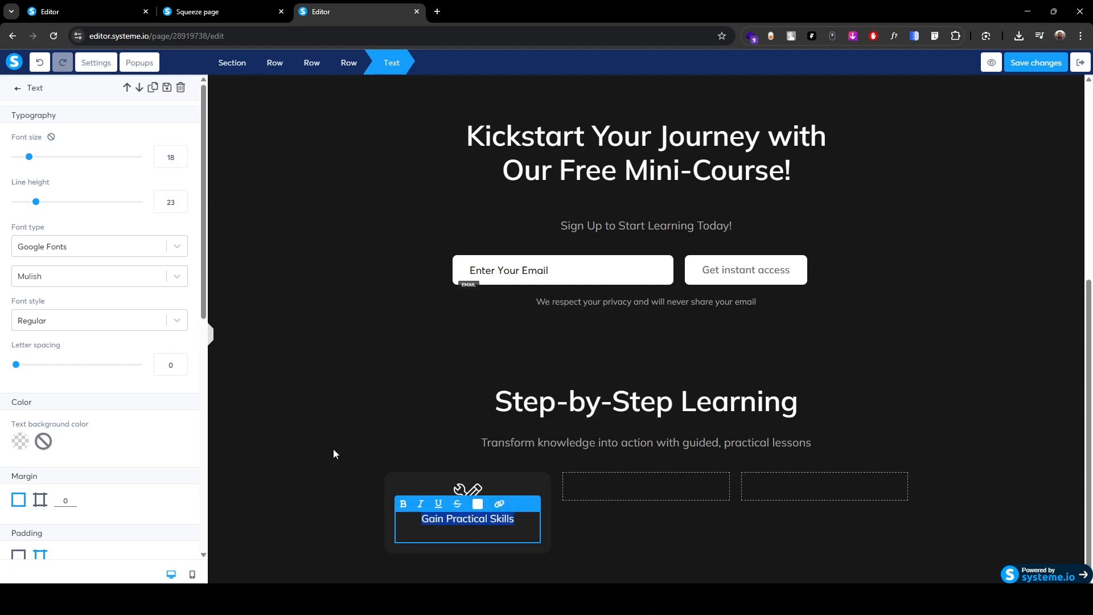
left_click(318, 470)
triple_click(471, 518)
left_click(405, 505)
key("ctrl+b")
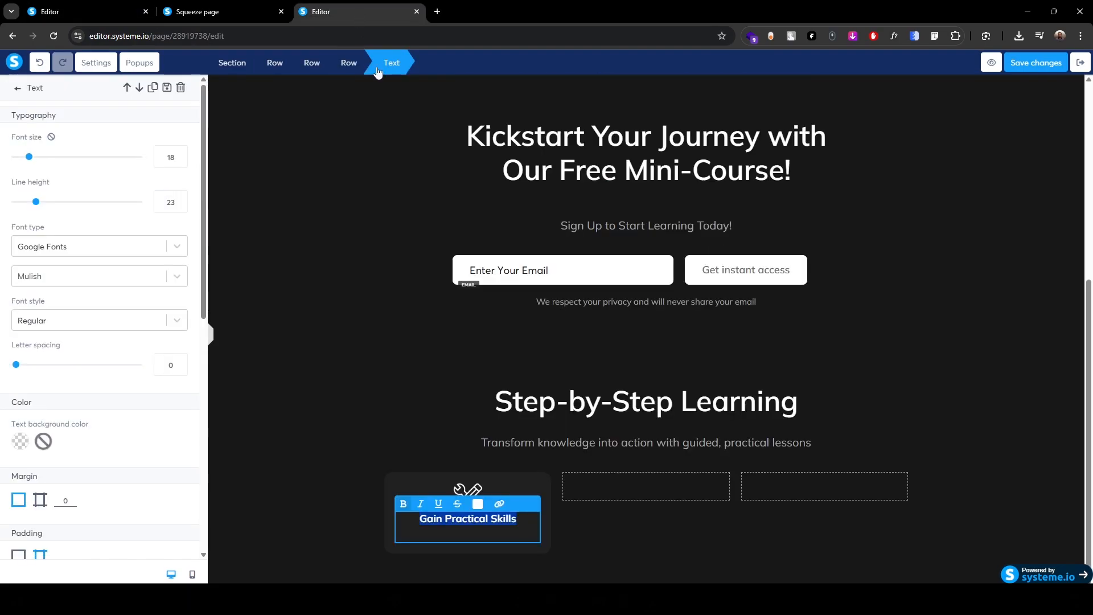
- Set the top padding of the "Gain Practical Skills" title to 15
scroll(24, 449, "down", 2)
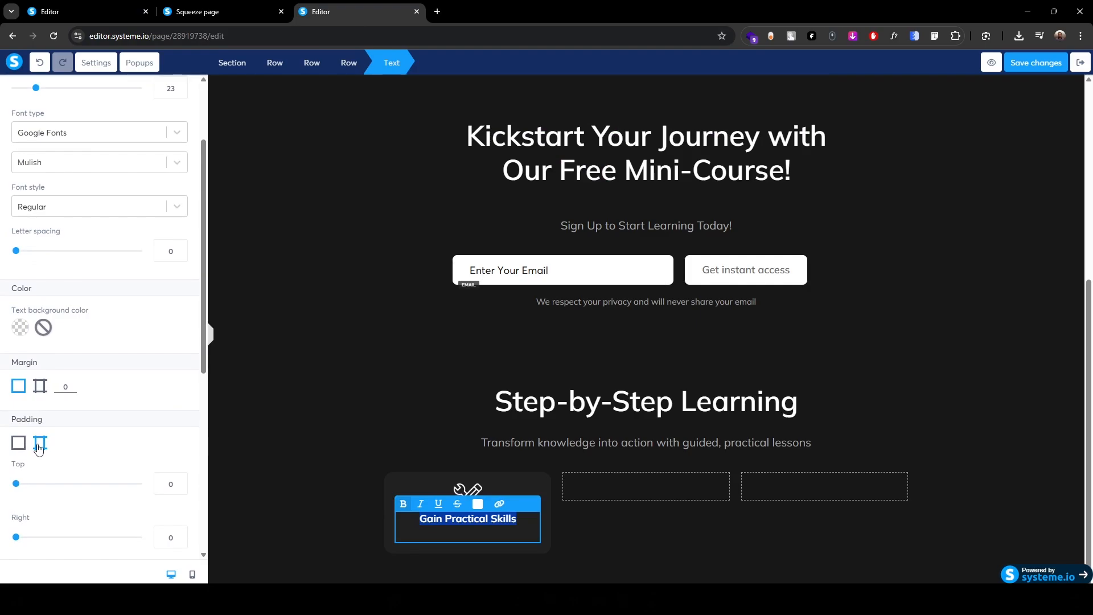
left_click(160, 486)
type("15")
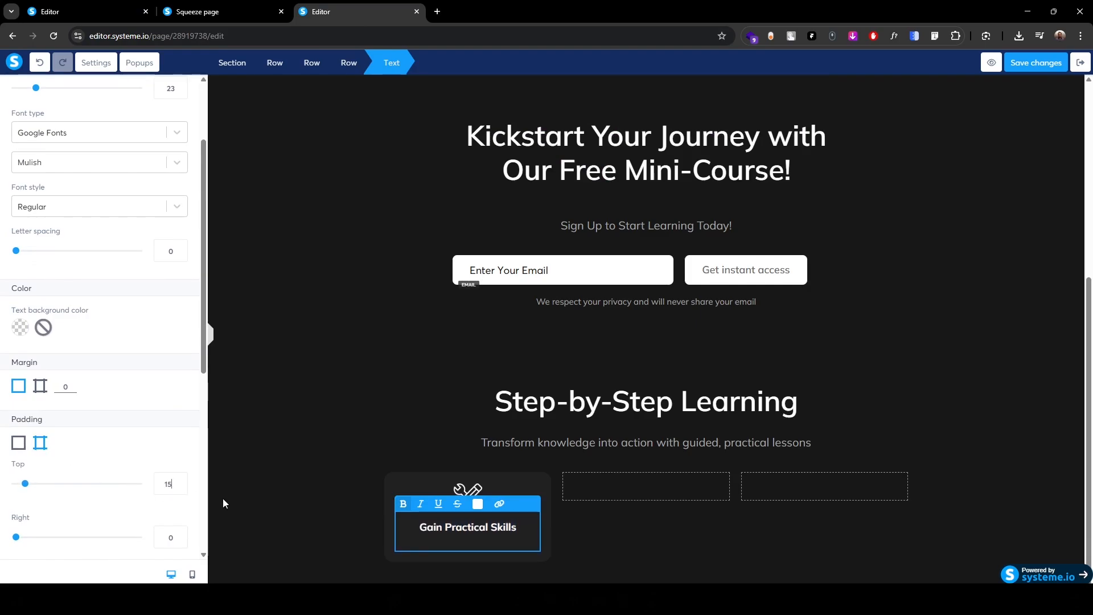
left_click(320, 511)
- Duplicate the section subtitle again and place the copy under the "Gain Practical Skills" title in the first card
scroll(320, 508, "down", 1)
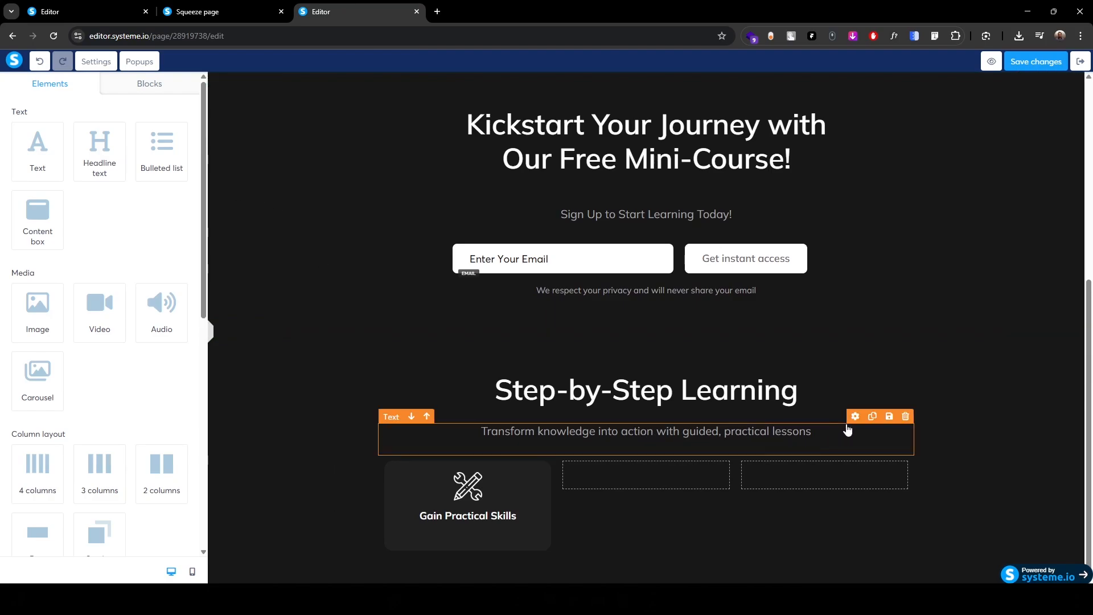
left_click(873, 417)
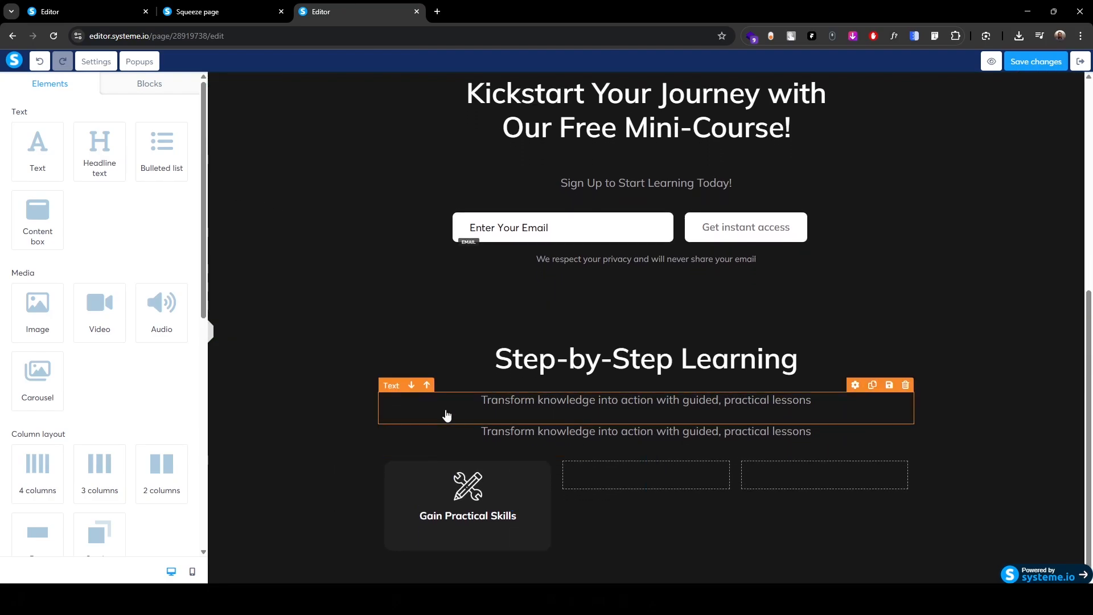
left_click_drag(390, 415, 462, 532)
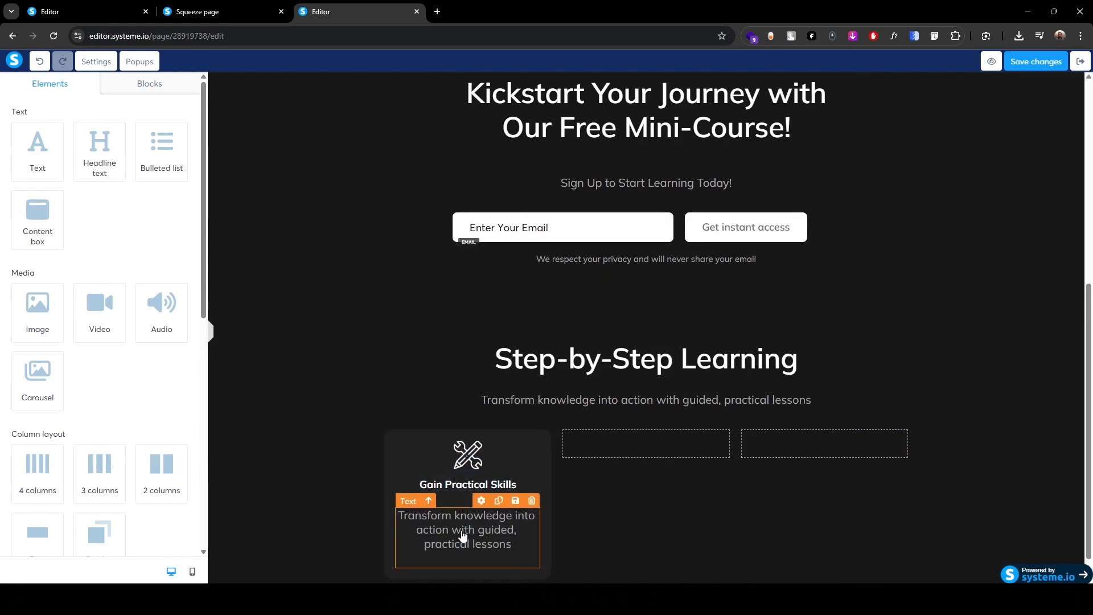
- Replace the text under the card title with "Discover how to identify and select a profitable market.", copied from the reference page
left_click(231, 8)
left_click(293, 343)
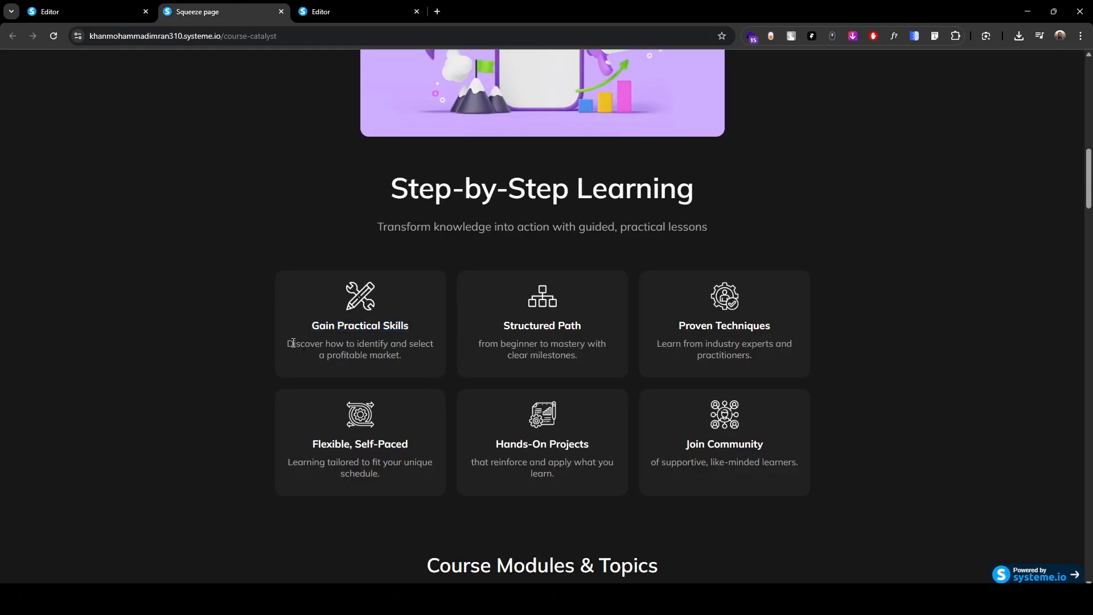
left_click_drag(288, 344, 416, 356)
key("ctrl+c")
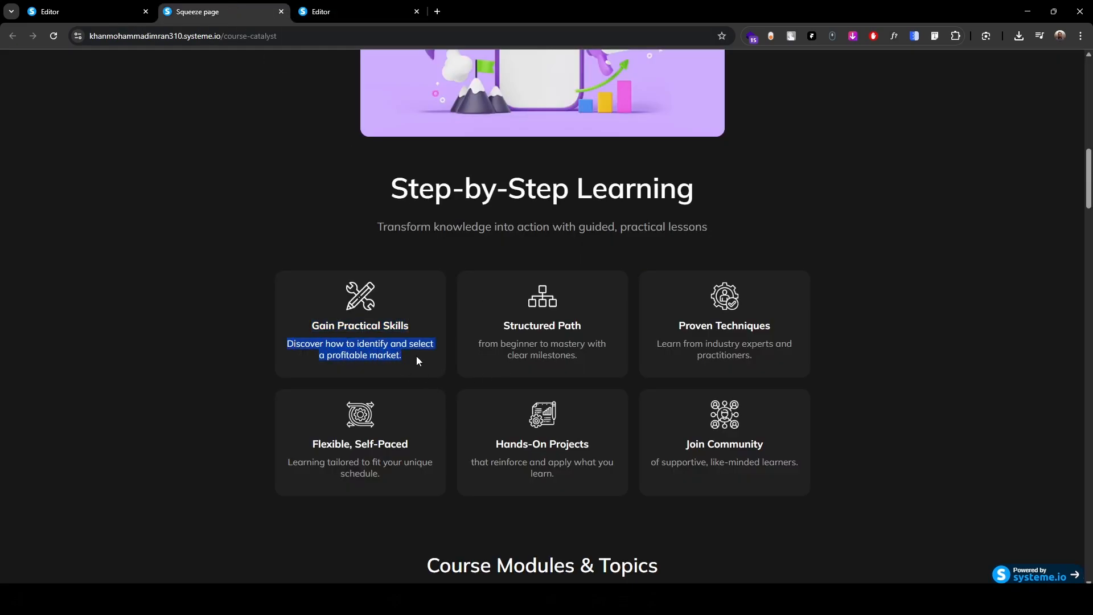
left_click(353, 8)
left_click(502, 542)
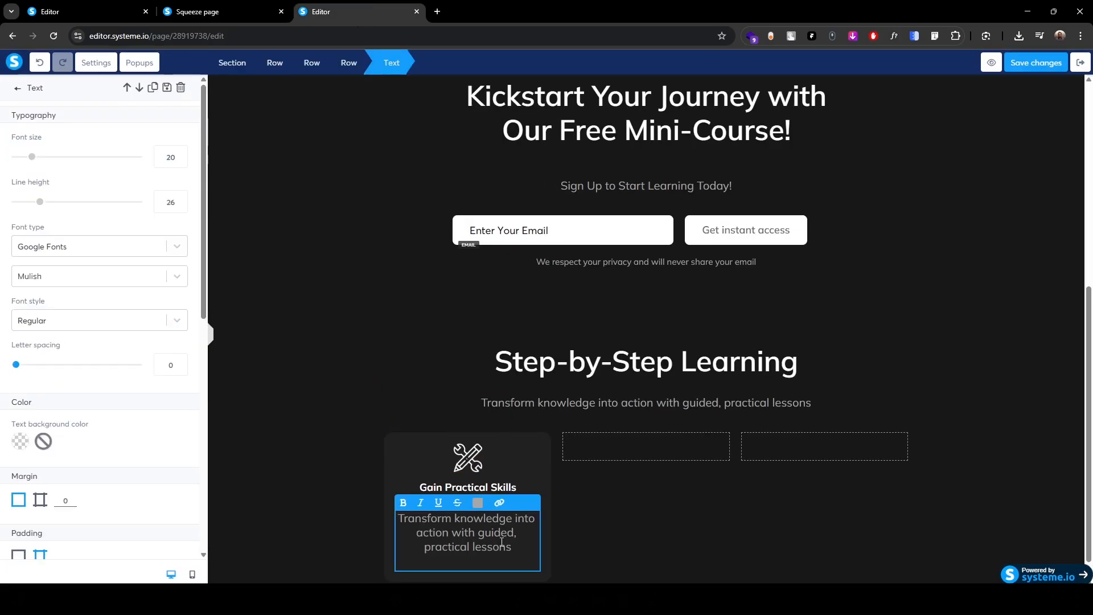
key("ctrl+v")
key("shift+Down")
key("shift+Down")
key("shift+Down")
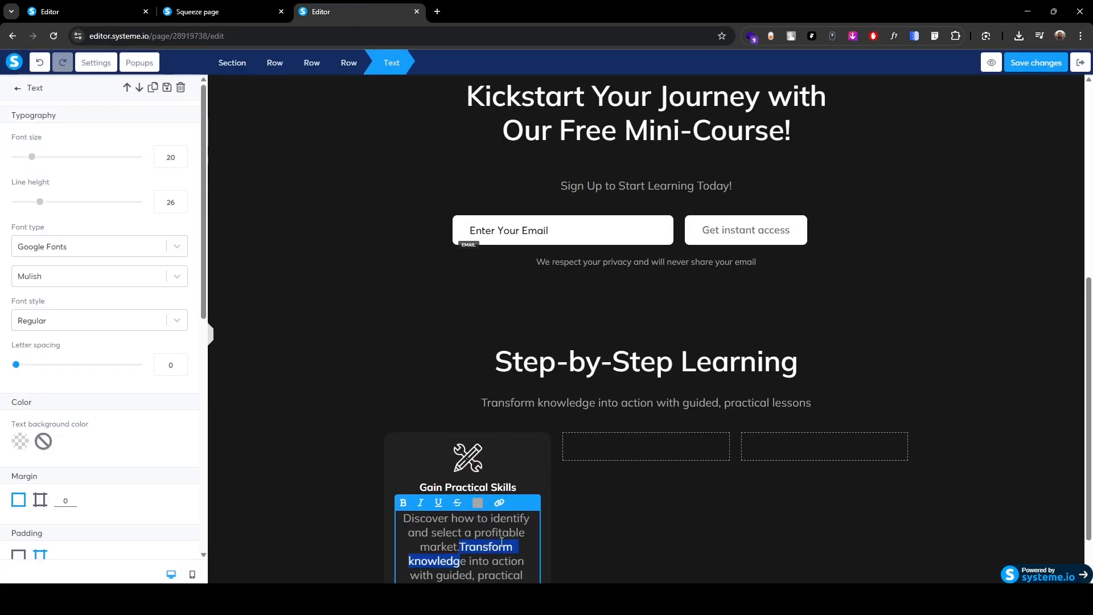
key("shift+Down")
key("BackSpace")
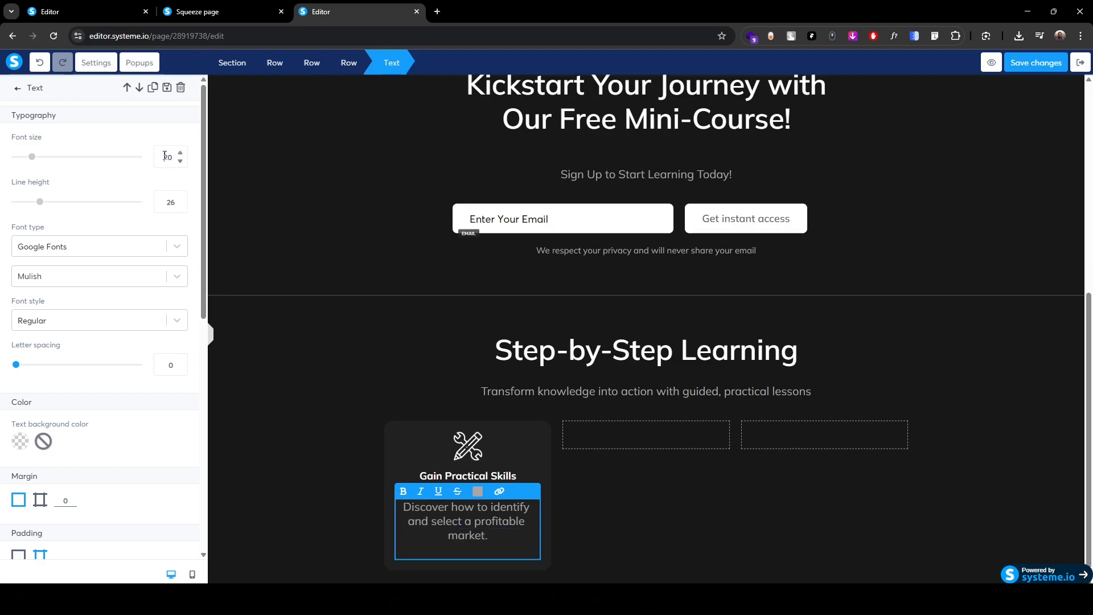
- Set the font size of the first card's description to 16
key("Down")
key("Down")
key("Down")
key("Down")
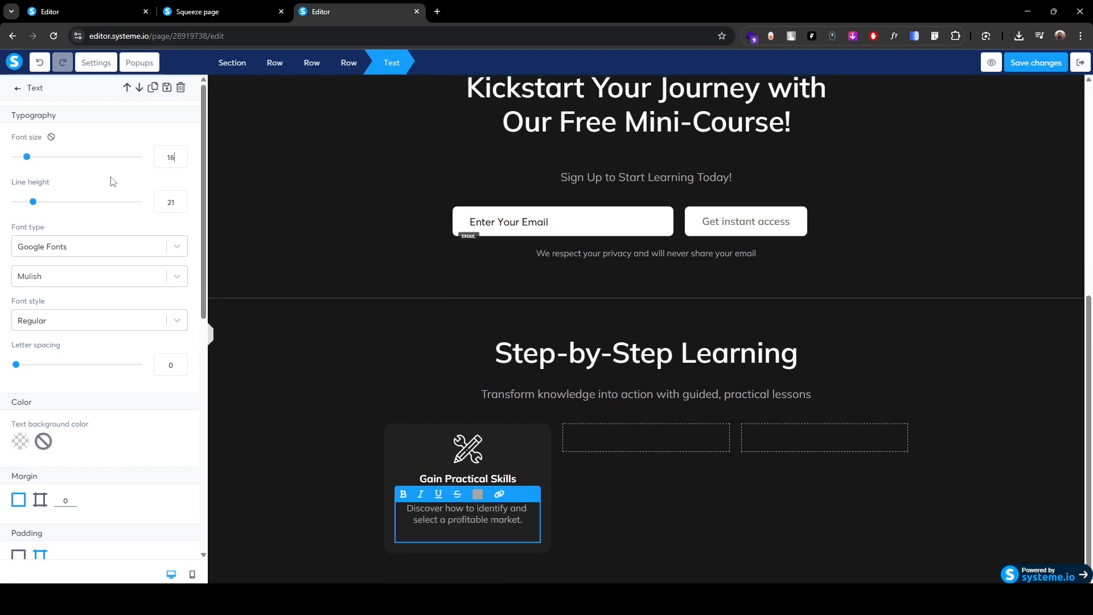
- Set the top and bottom padding of the first card's description to 10
scroll(115, 432, "down", 1)
scroll(117, 436, "down", 3)
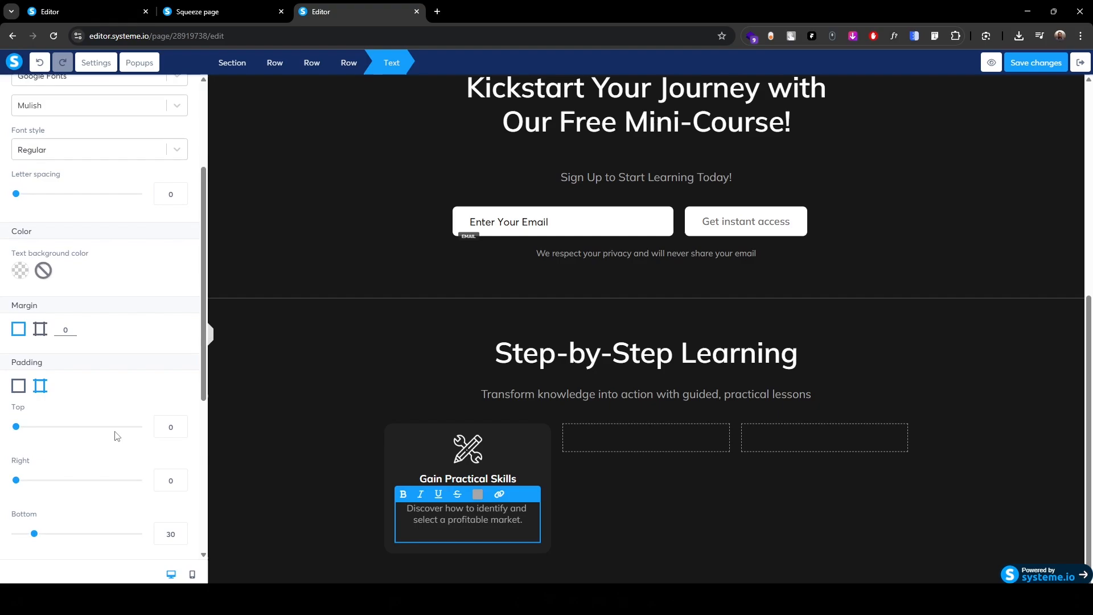
left_click(166, 429)
type("1")
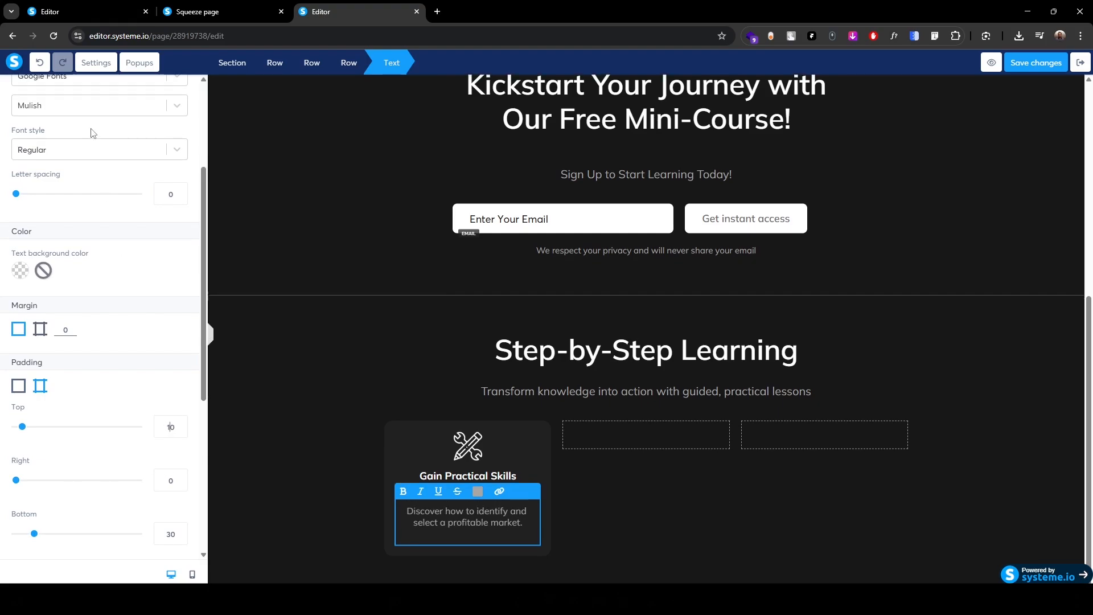
scroll(171, 421, "down", 2)
left_click(166, 420)
type("1")
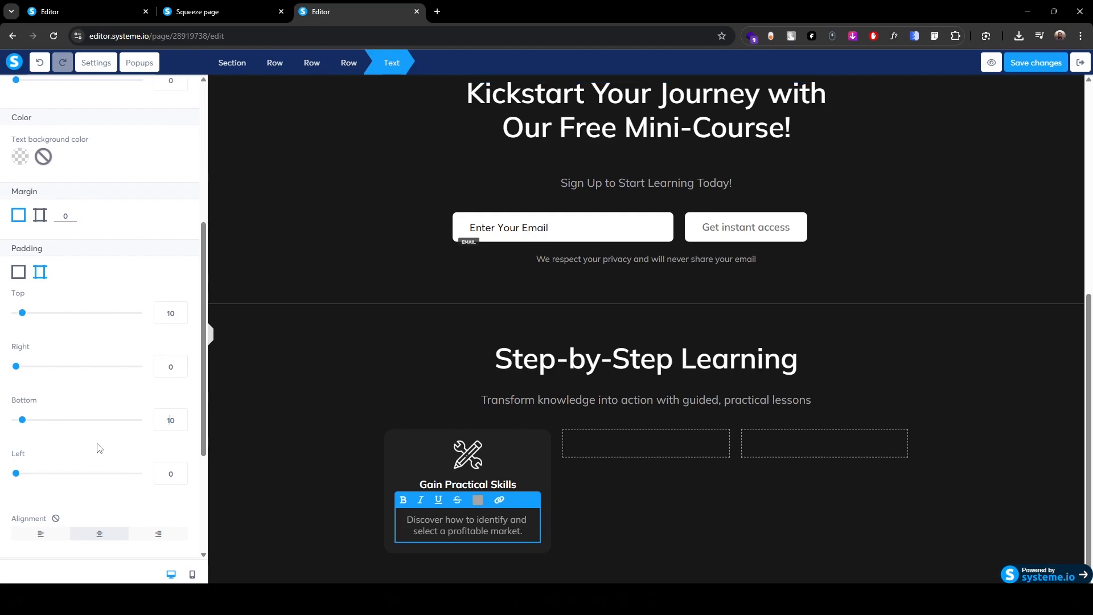
- Set the bottom padding of the "Gain Practical Skills" title to 0
left_click(453, 477)
scroll(97, 426, "down", 1)
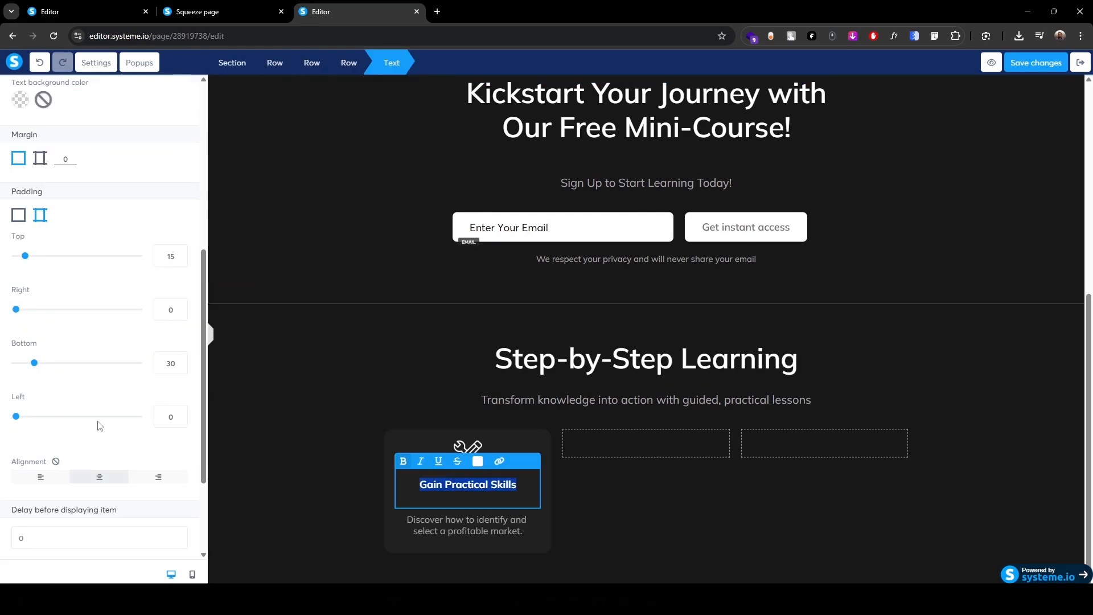
double_click(166, 363)
type("0")
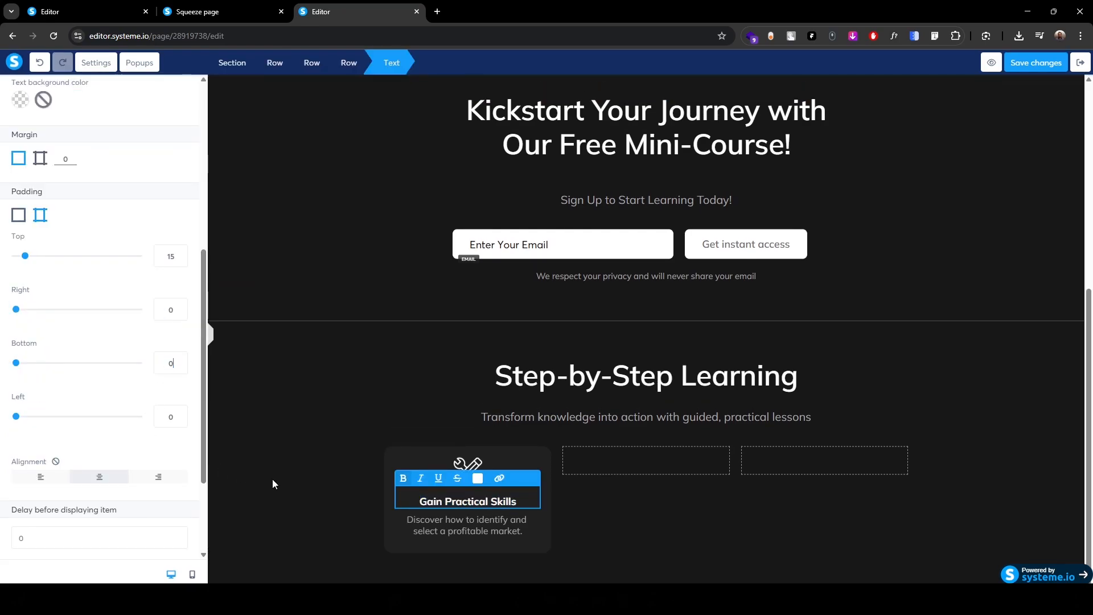
left_click(310, 482)
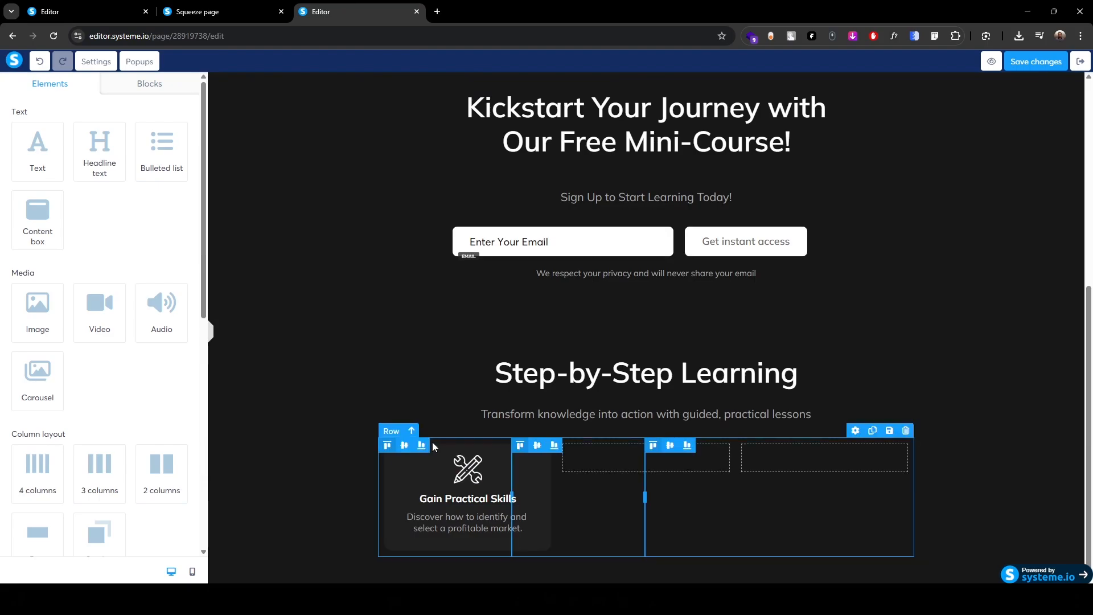
- Duplicate the "Gain Practical Skills" card twice and place the copies in the second and third columns
left_click(392, 440)
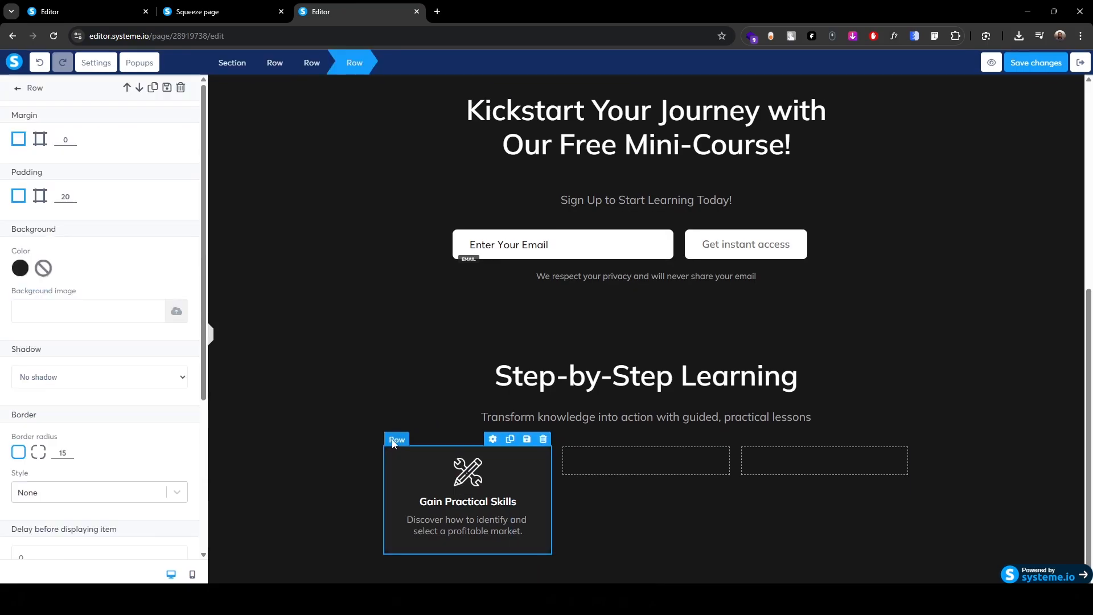
left_click(153, 89)
scroll(357, 340, "down", 2)
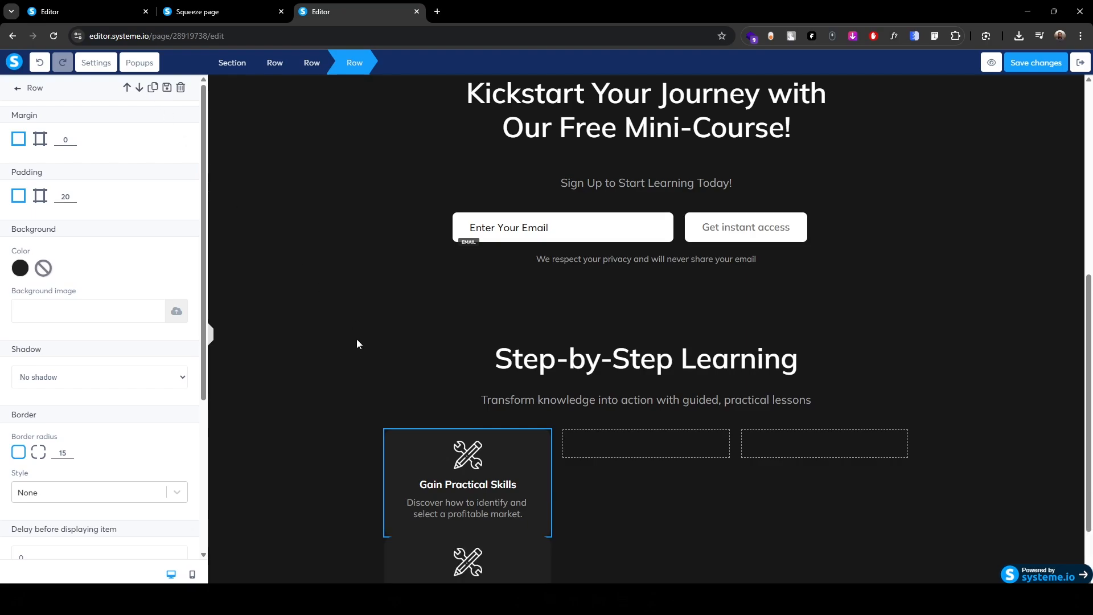
left_click(345, 482)
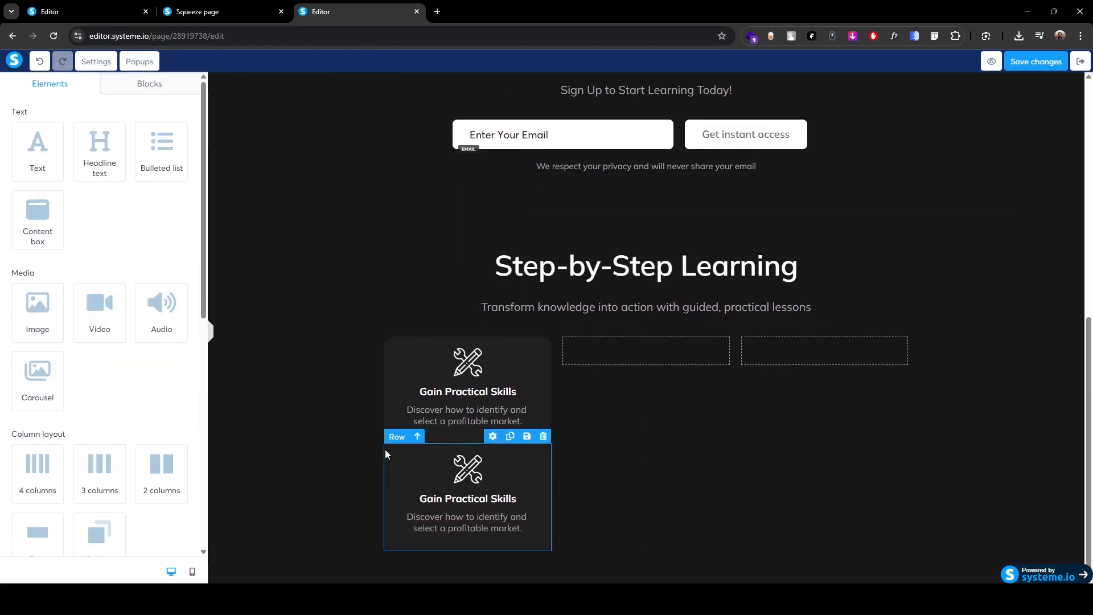
left_click_drag(390, 441, 620, 350)
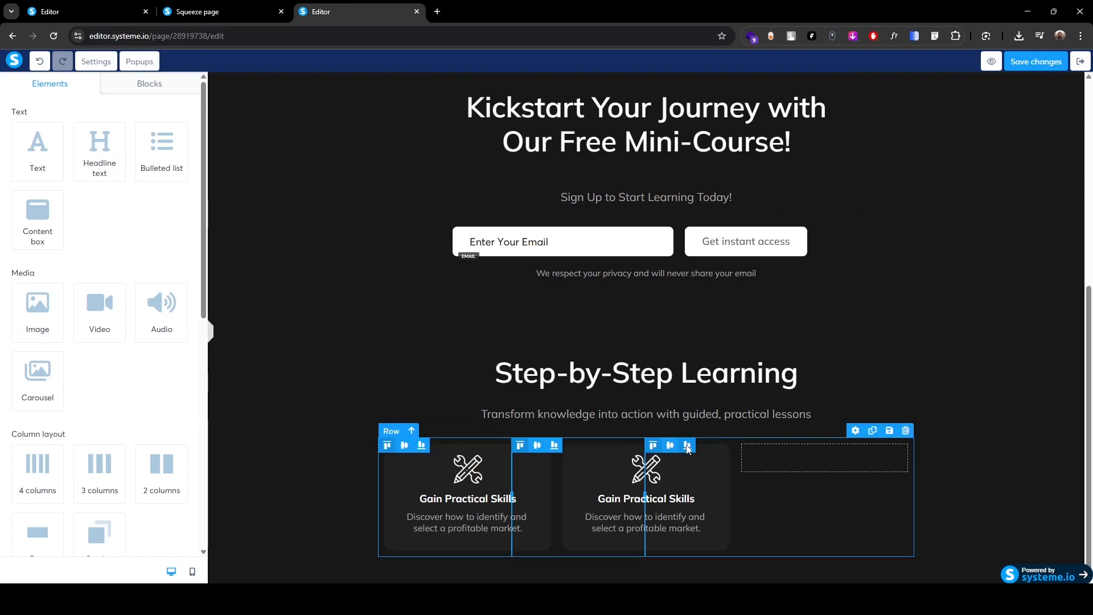
left_click(689, 437)
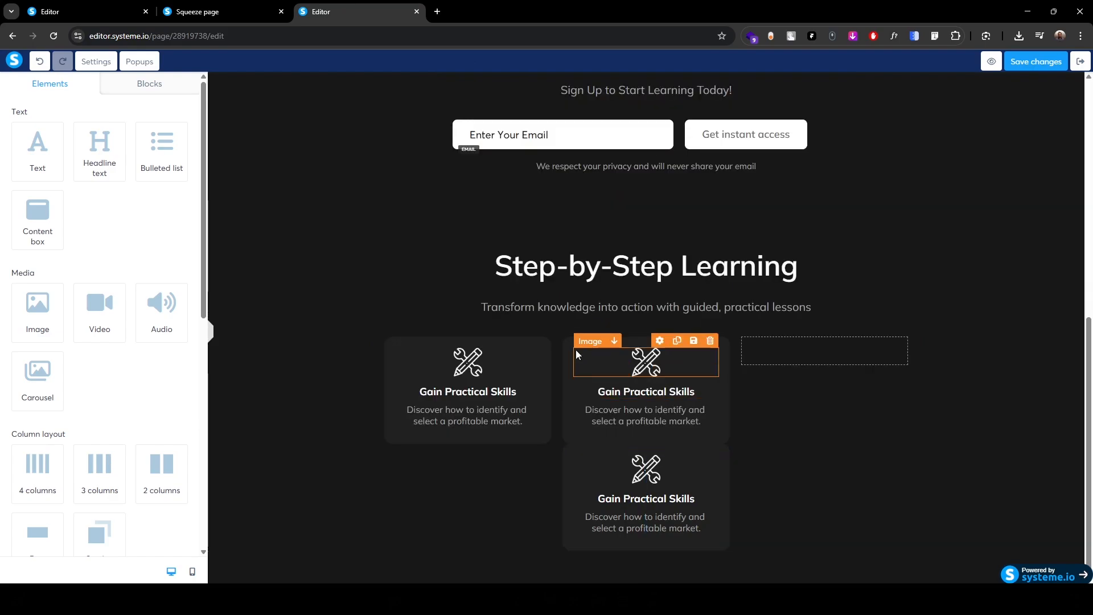
left_click_drag(573, 329, 777, 341)
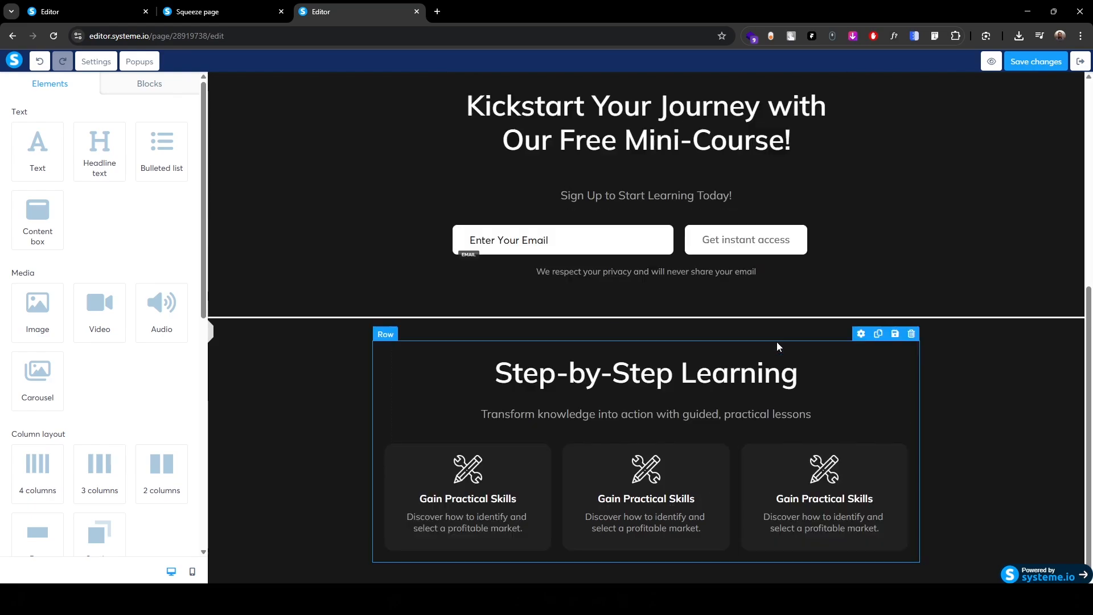
- Replace the middle card's icon with 2.png from the icons folder and set its image size to 50
left_click(647, 469)
left_click(177, 135)
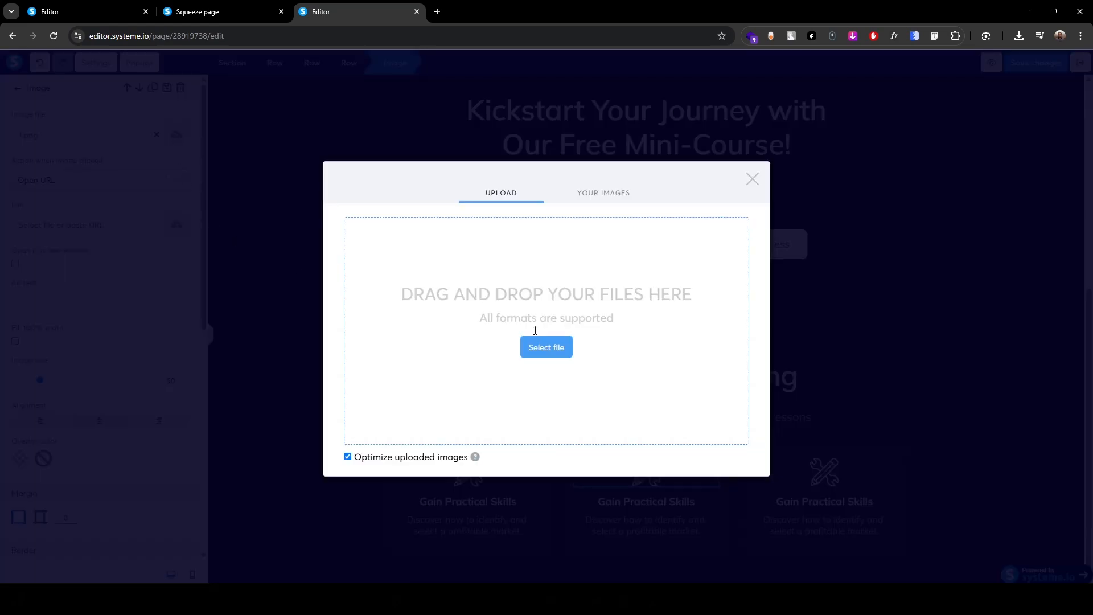
left_click(550, 351)
left_click(160, 155)
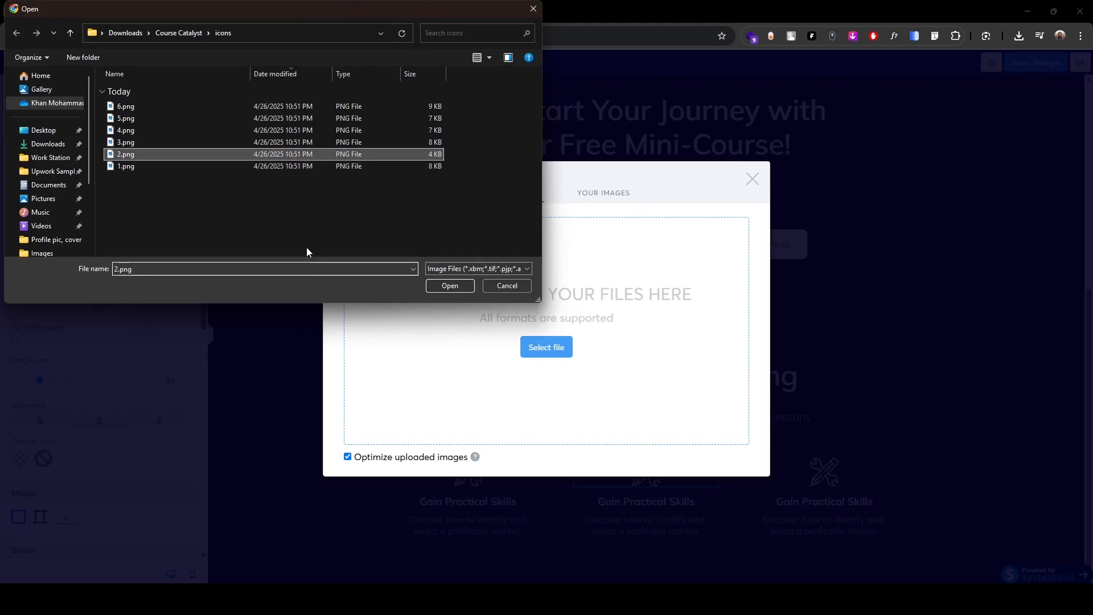
left_click(450, 285)
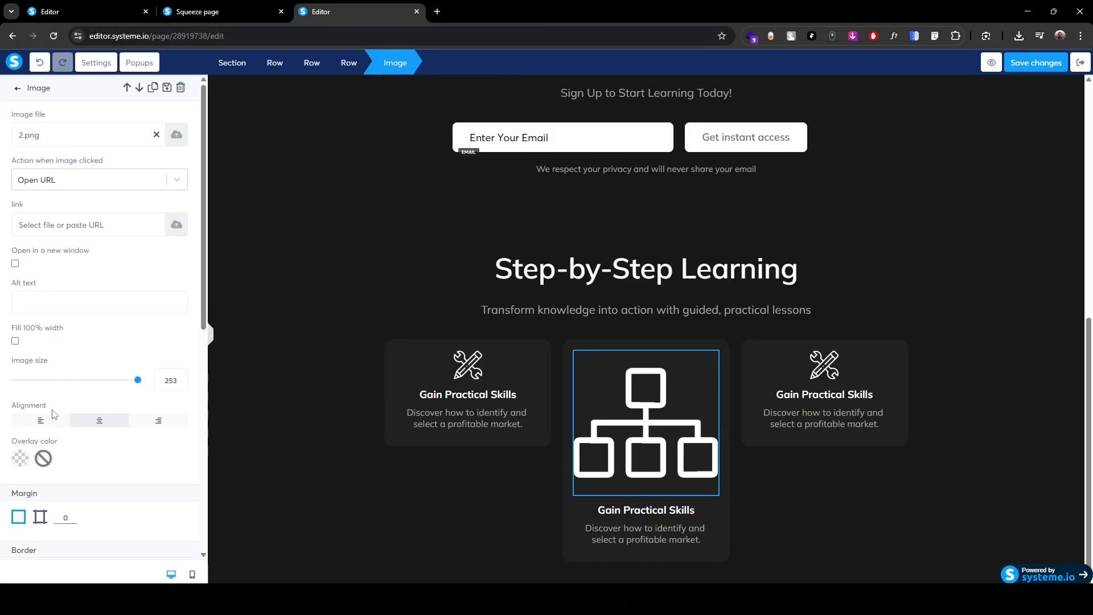
left_click_drag(170, 381, 164, 381)
type("50")
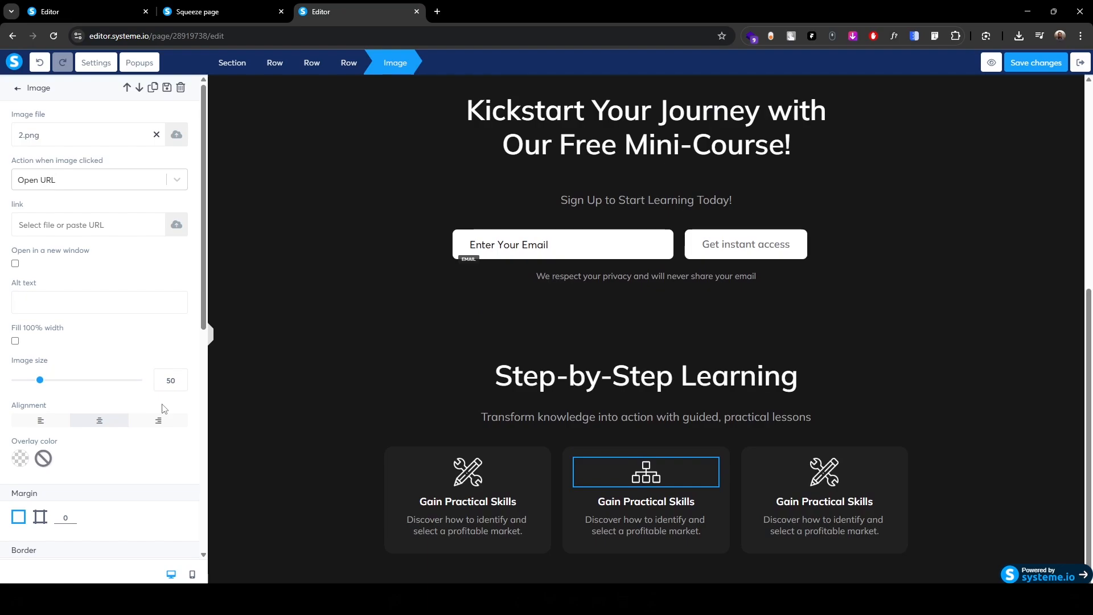
- Replace the middle card's title with "Structured Path", copied from the reference page
left_click(198, 22)
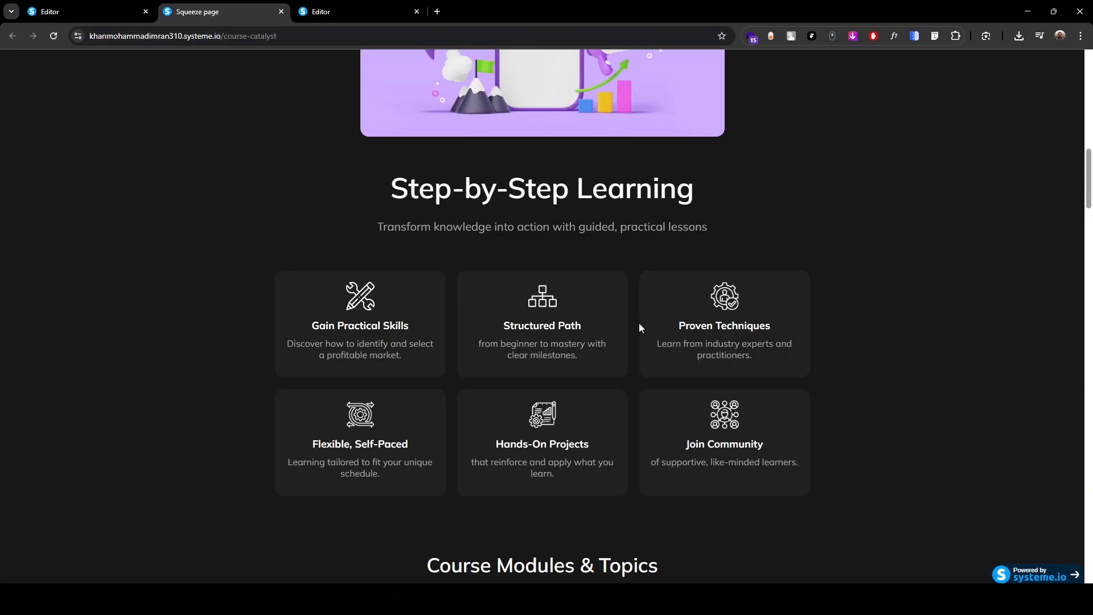
triple_click(516, 327)
key("ctrl+c")
left_click(422, 23)
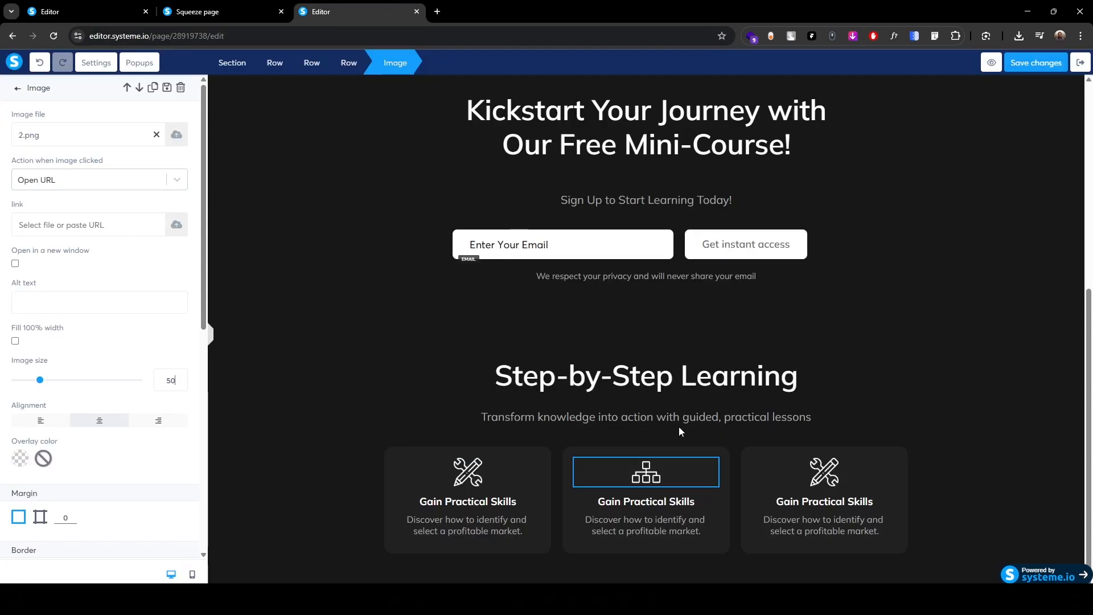
left_click(603, 502)
key("ctrl+v")
key("shift+End")
key("BackSpace")
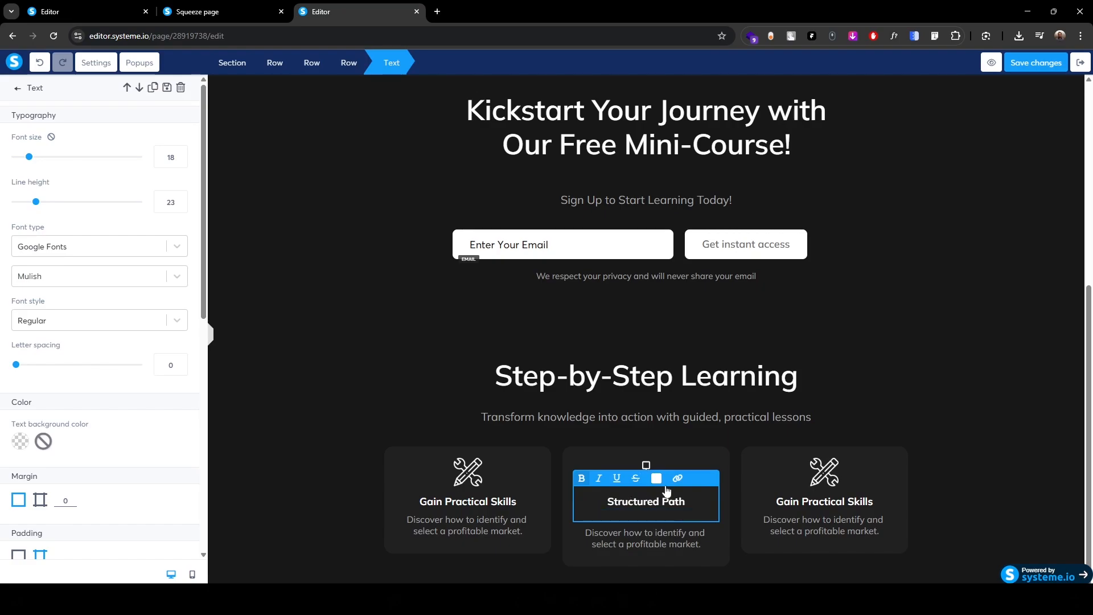
key("BackSpace")
- Replace the middle card's description with "from beginner to mastery with clear milestones.", copied from the reference page
left_click(223, 12)
left_click_drag(481, 344, 600, 356)
key("ctrl+c")
left_click(584, 362)
left_click(359, 11)
left_click(596, 525)
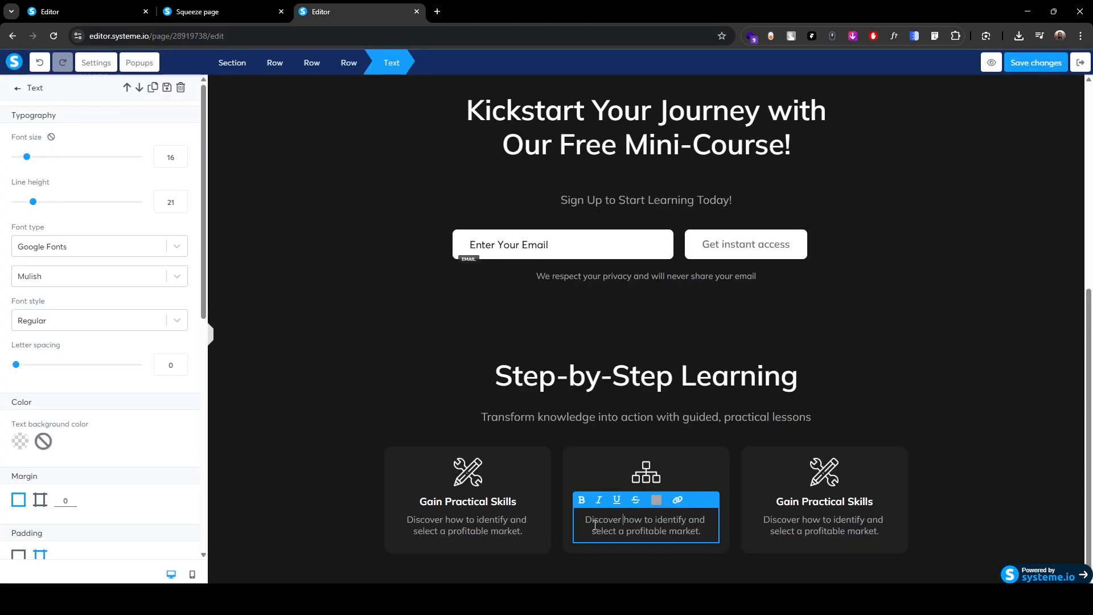
key("ctrl+v")
key("ctrl+shift+End")
key("BackSpace")
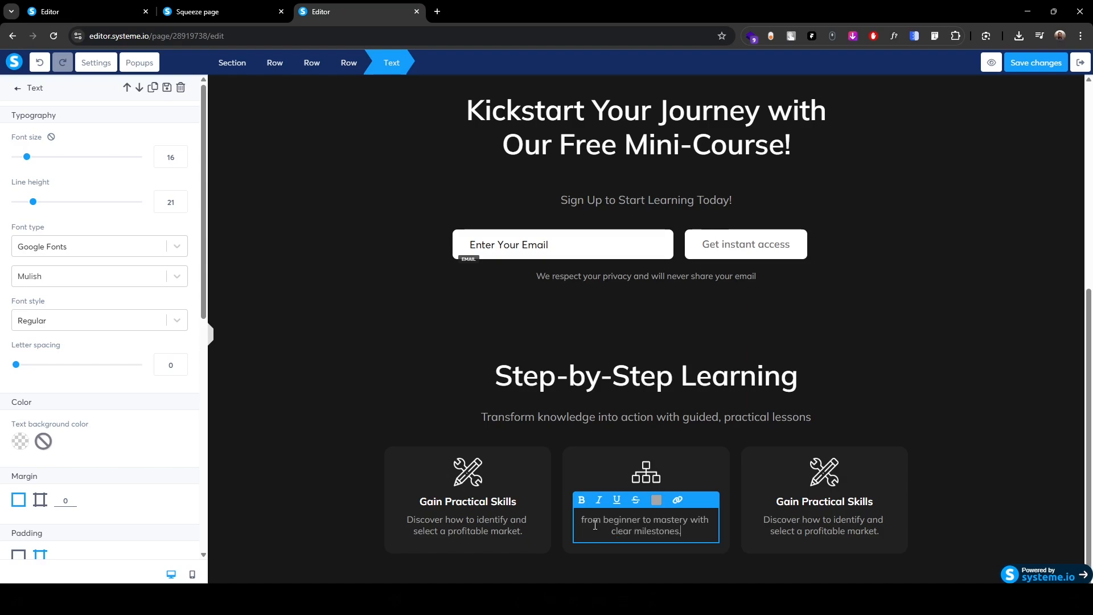
- Replace the third card's icon with 3.png from the icons folder and set its image size to 50
left_click(820, 469)
left_click(824, 465)
left_click(174, 139)
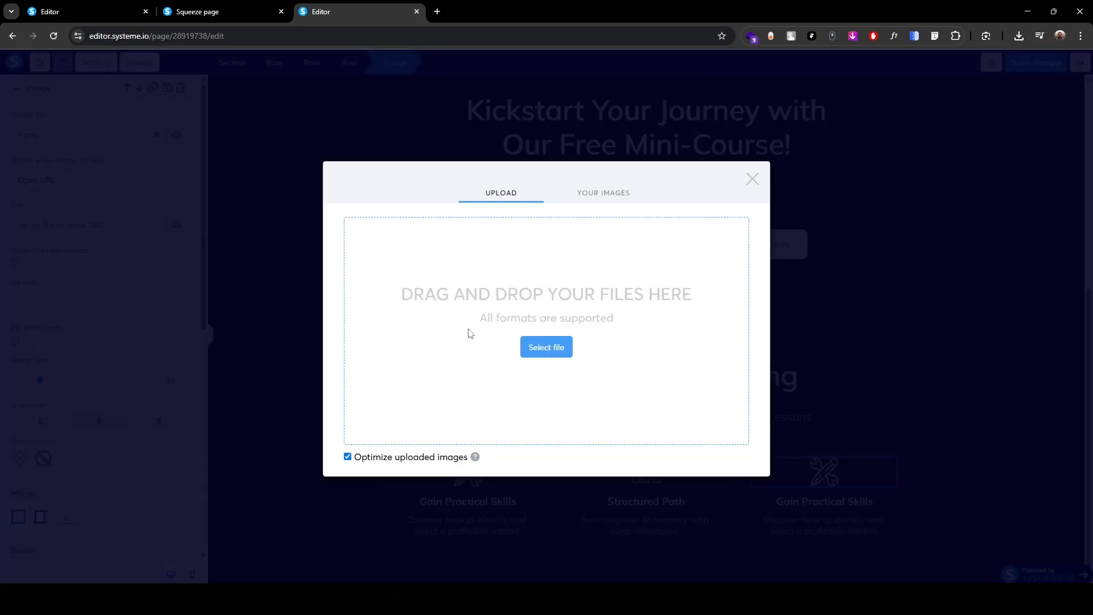
left_click(535, 345)
left_click(135, 150)
left_click(449, 283)
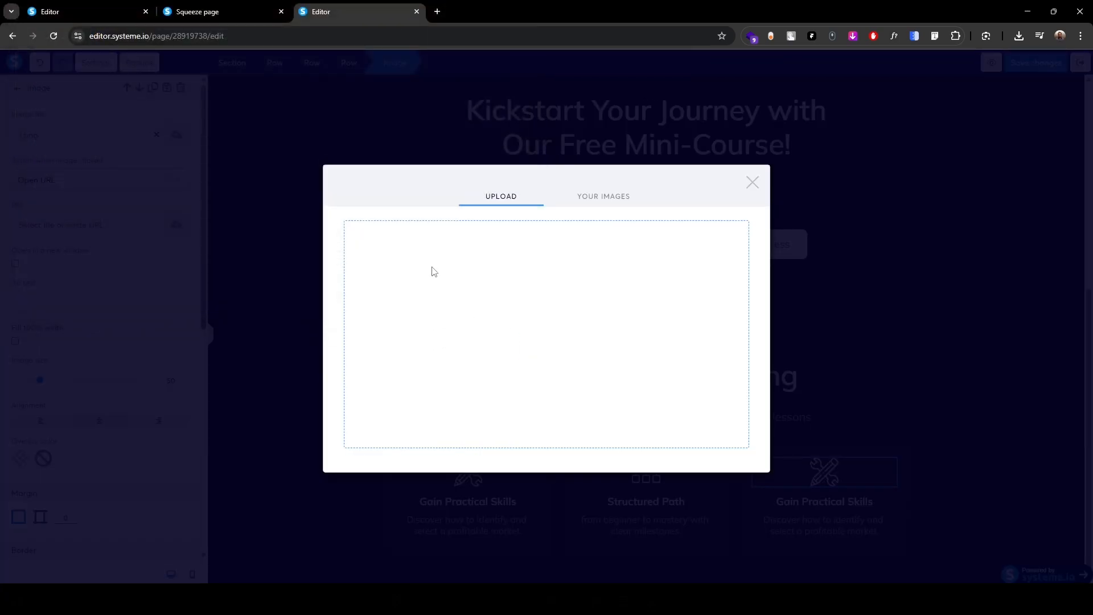
double_click(171, 380)
type("50")
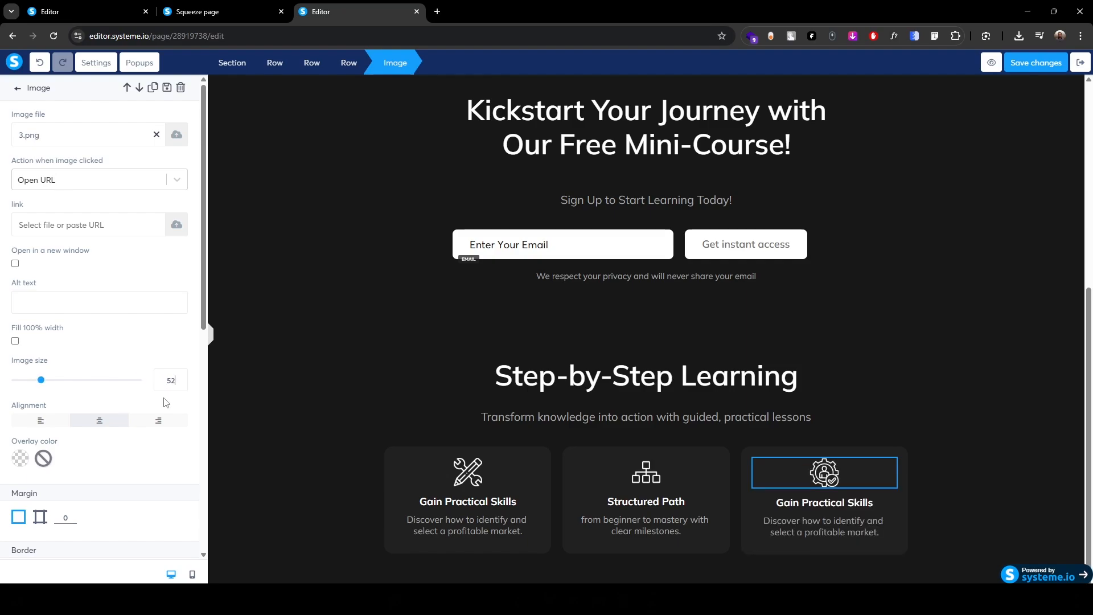
- Replace the third card's title with "Proven Techniques"
left_click(797, 506)
left_click(793, 501)
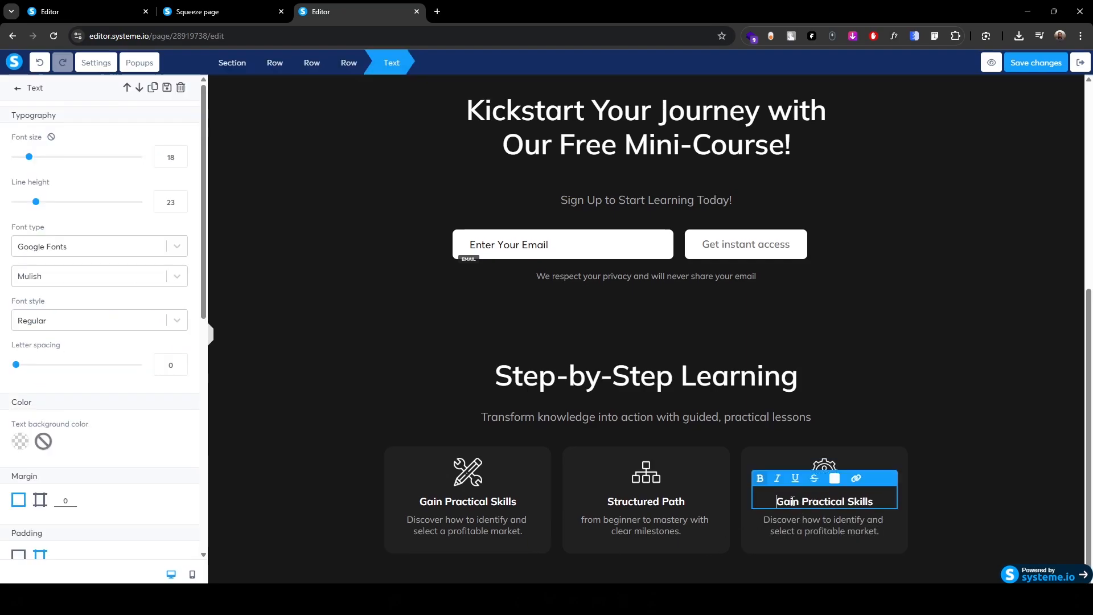
type("Proven Techniques")
key("shift+End")
key("BackSpace")
key("BackSpace")
key("BackSpace")
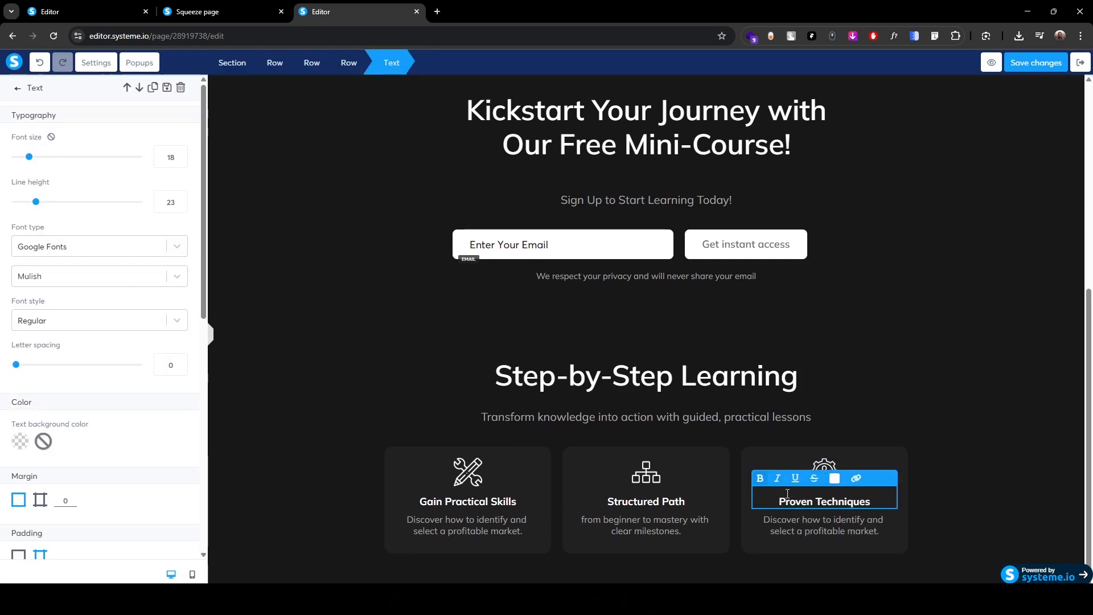
- Replace the third card's description with "Learn from industry experts and practitioners.", copied from the reference page
left_click(231, 12)
left_click_drag(652, 343, 753, 355)
key("ctrl+c")
left_click(319, 12)
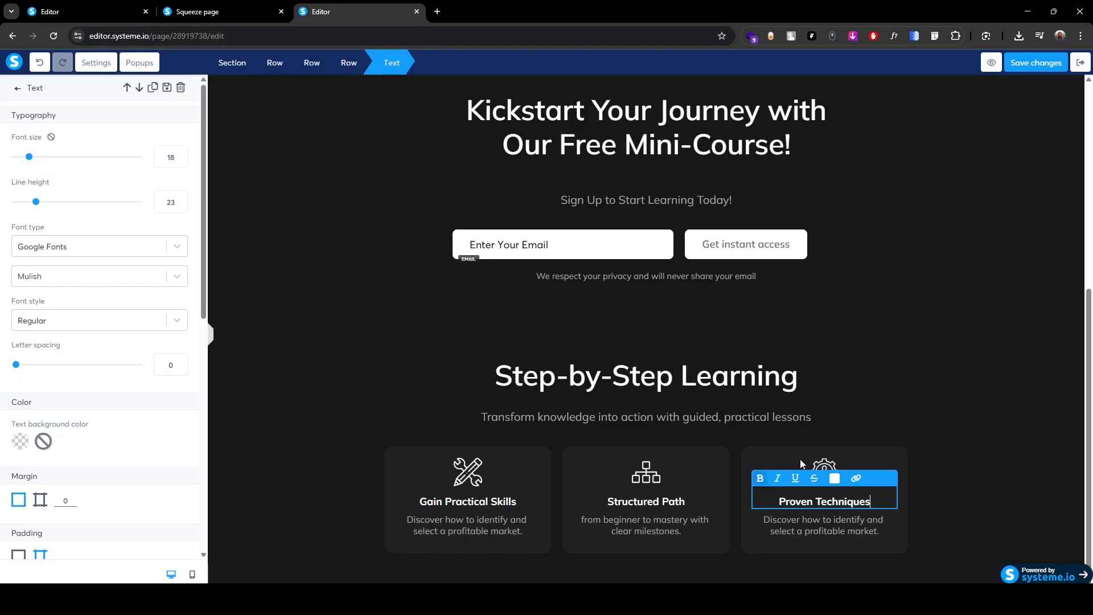
left_click(802, 530)
left_click(802, 529)
key("ctrl+v")
key("ctrl+shift+End")
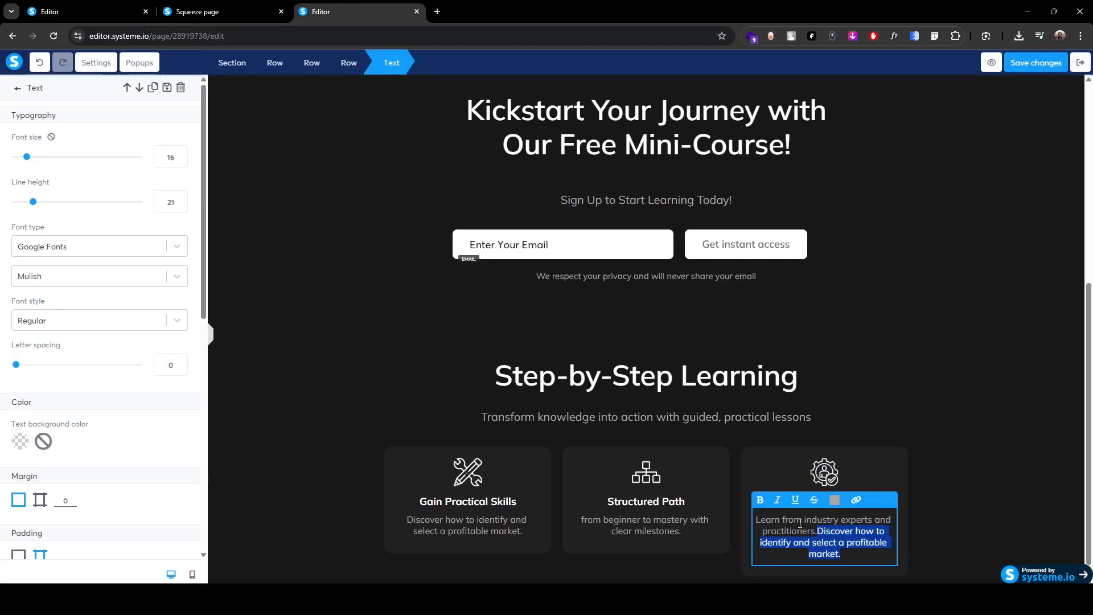
key("BackSpace")
key("Escape")
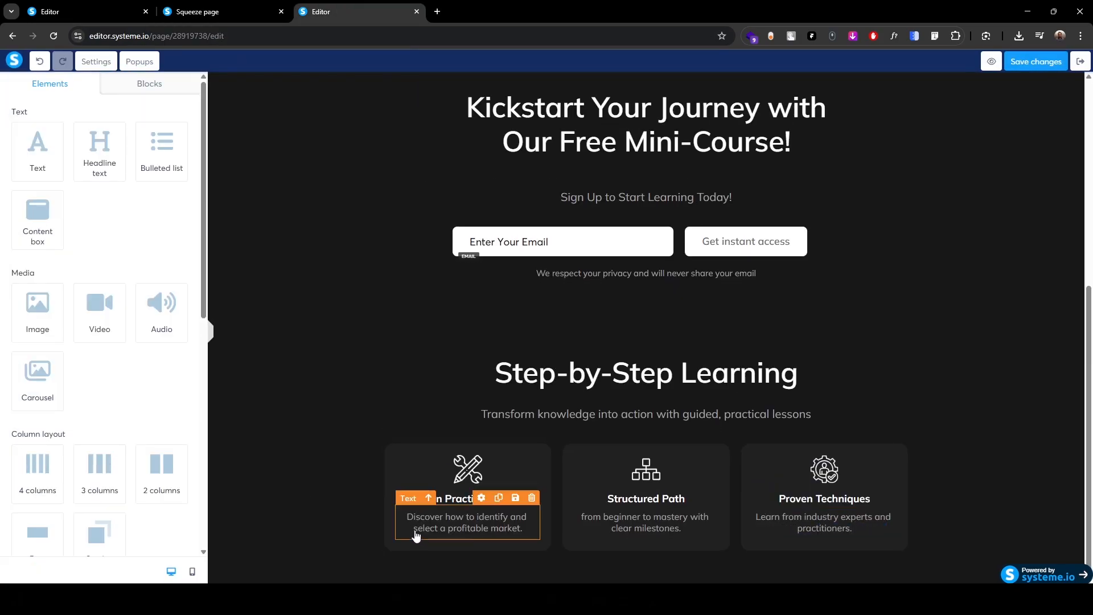
- Duplicate the row of three feature cards to create a second row below it
left_click(379, 490)
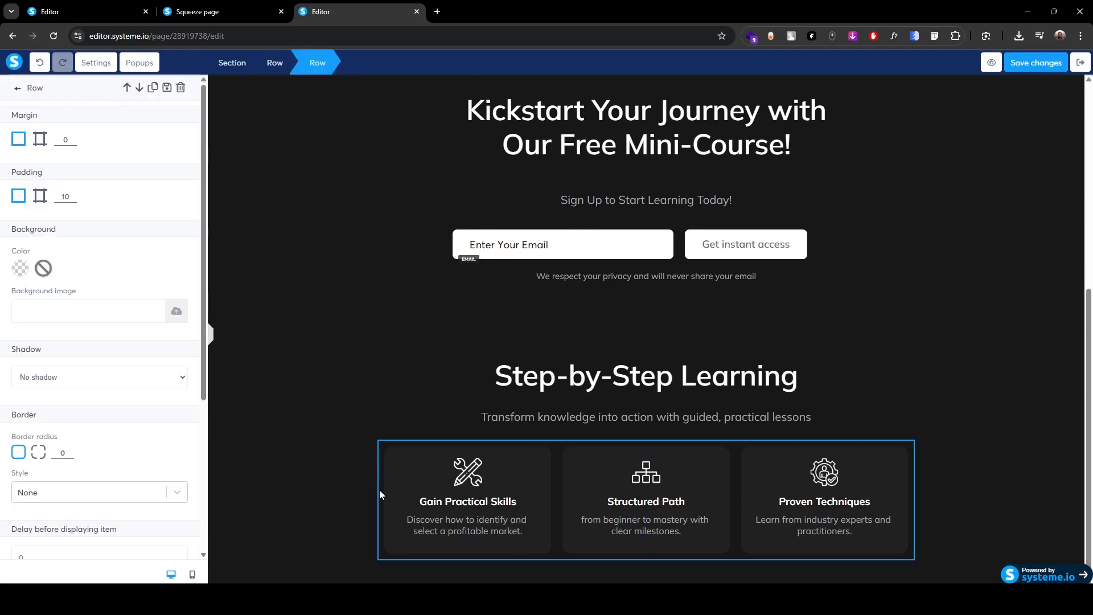
left_click(152, 88)
scroll(283, 428, "down", 2)
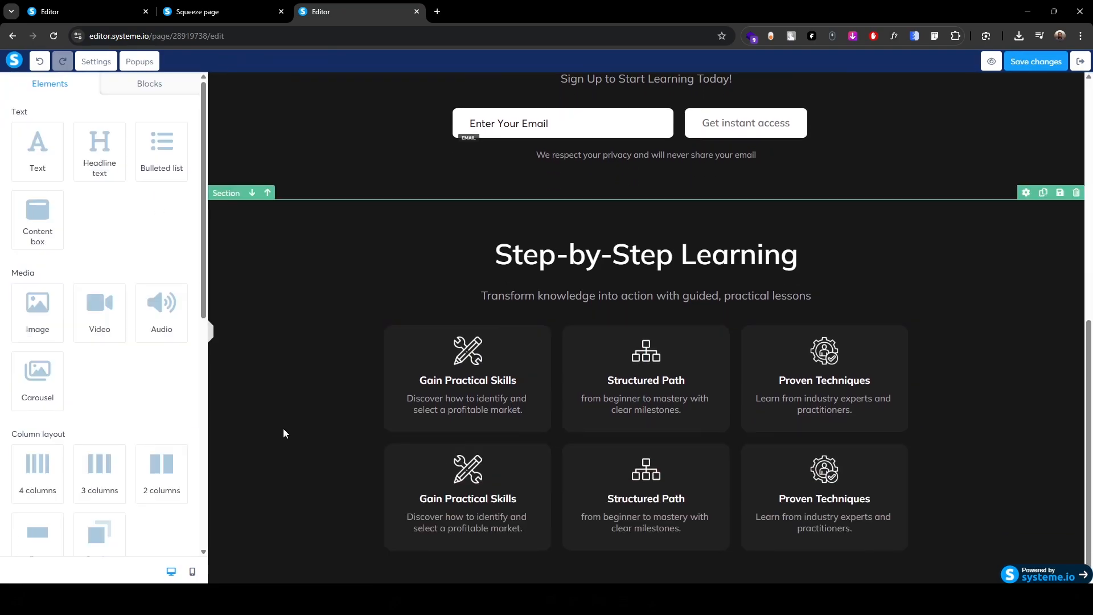
- Replace the icon of the second row's first card with 4.png and shrink it to match the other icons
left_click(468, 468)
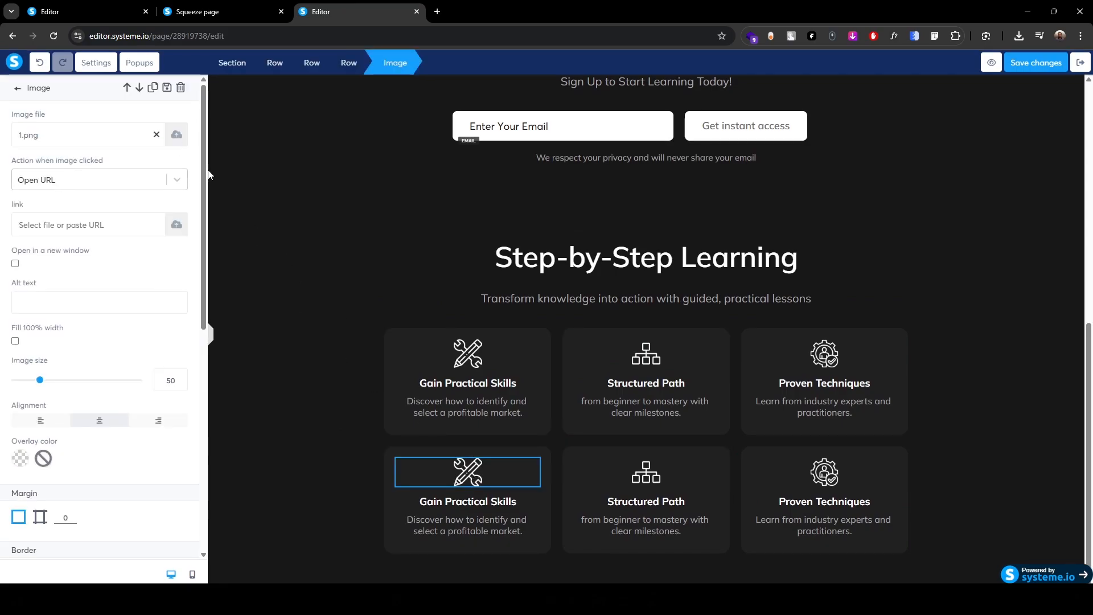
left_click(176, 135)
left_click(556, 358)
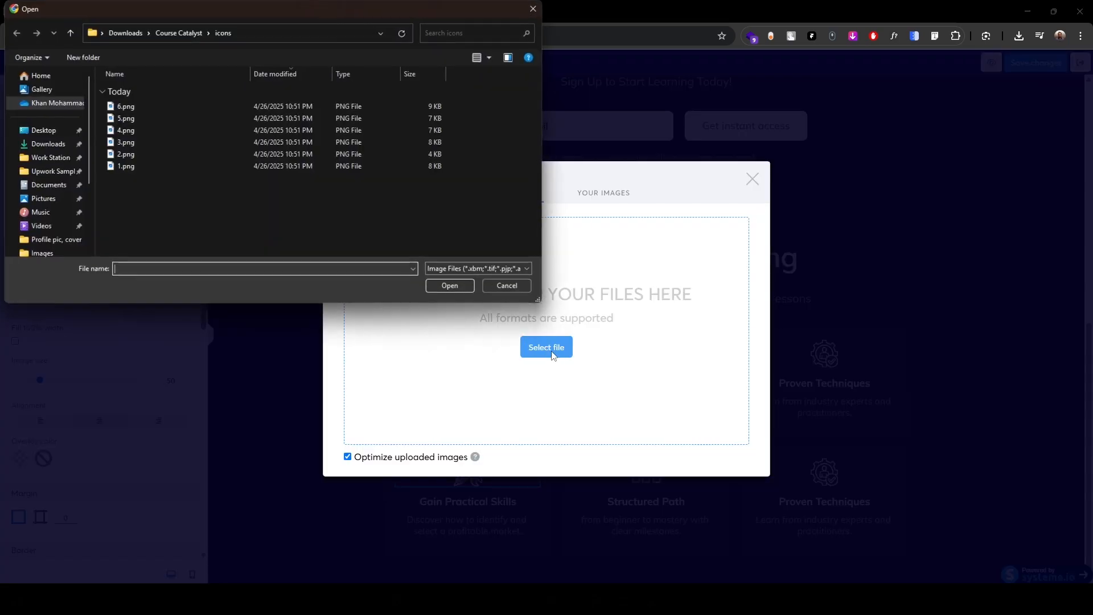
left_click(137, 131)
left_click(432, 289)
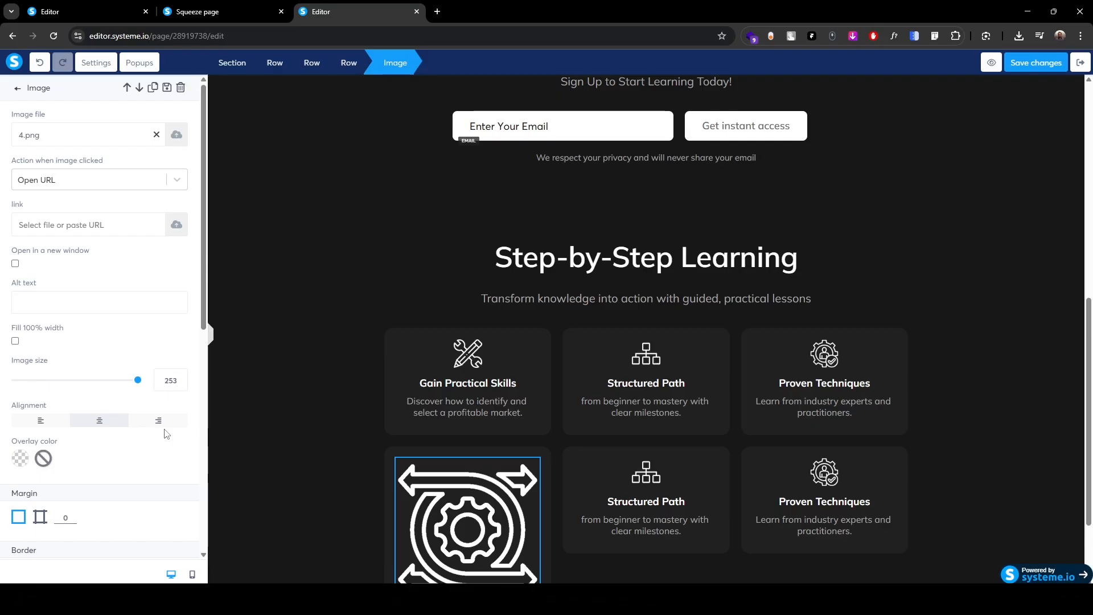
- Replace the title of the second row's first card with "Flexible, Self-Paced"
left_click(442, 499)
type("Flexible, Self-Paced")
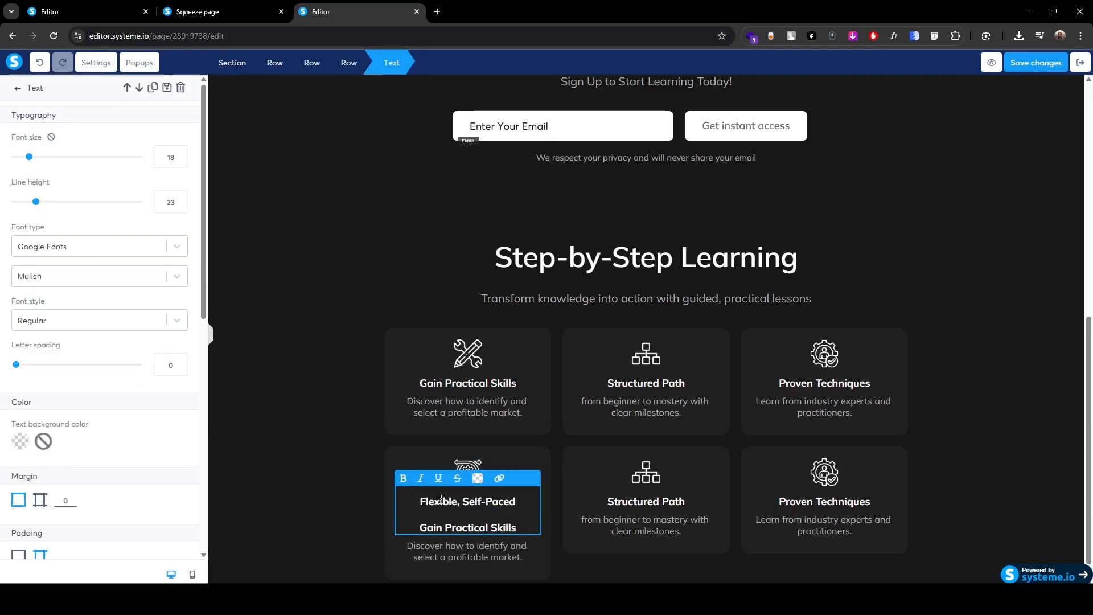
key("shift+End")
key("BackSpace")
key("BackSpace")
key("BackSpace")
- Replace the "Flexible, Self-Paced" card's description with "Learning tailored to fit your unique schedule.", copied from the reference page
left_click(261, 6)
triple_click(344, 467)
key("ctrl+c")
key("ctrl+Tab")
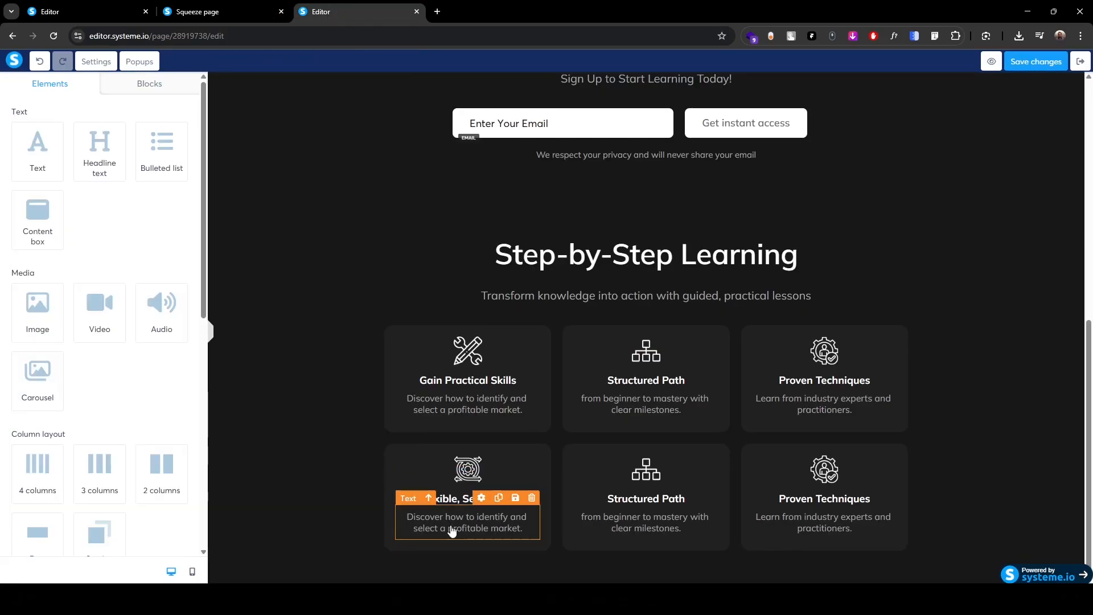
left_click(414, 519)
key("ctrl+v")
key("shift+End")
key("BackSpace")
key("shift+End")
key("BackSpace")
key("BackSpace")
key("BackSpace")
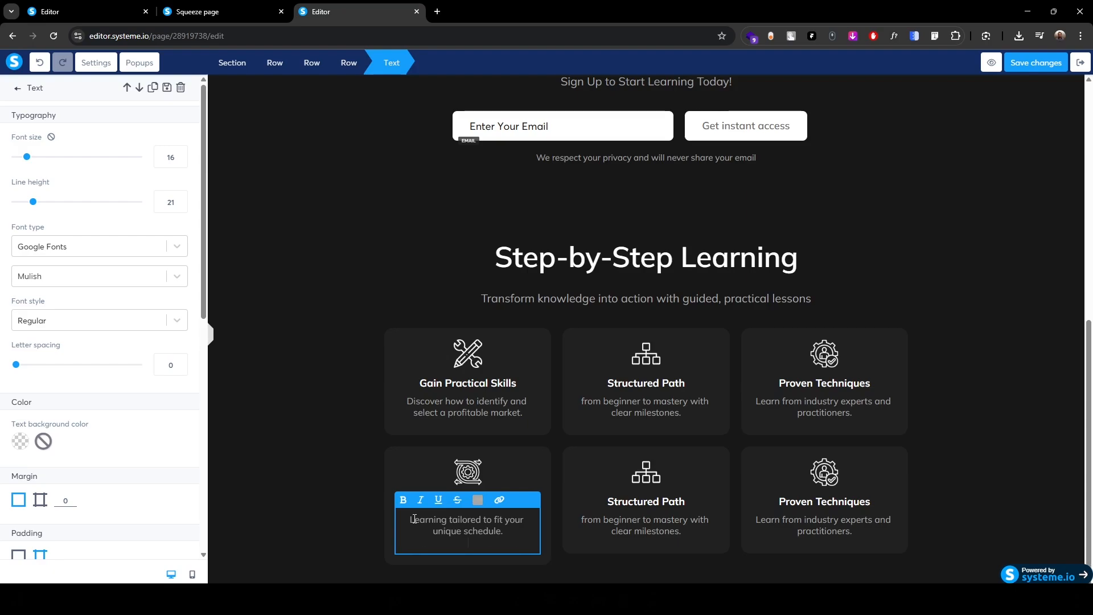
- Replace the icon of the second row's middle card with 4.png
left_click(168, 3)
left_click(373, 8)
left_click(648, 476)
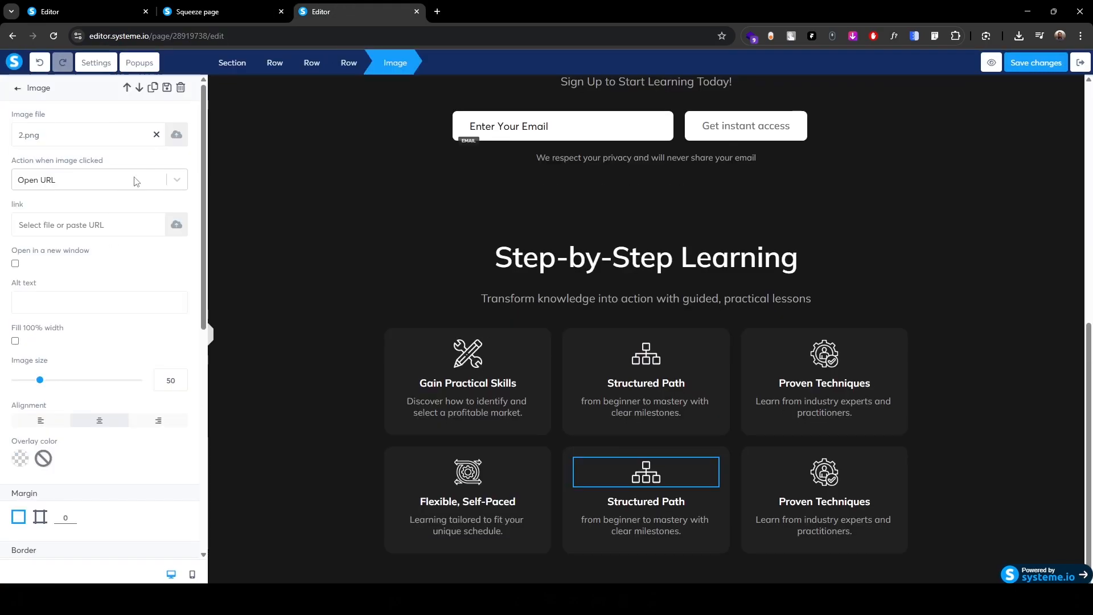
left_click(171, 134)
left_click(542, 348)
left_click(126, 130)
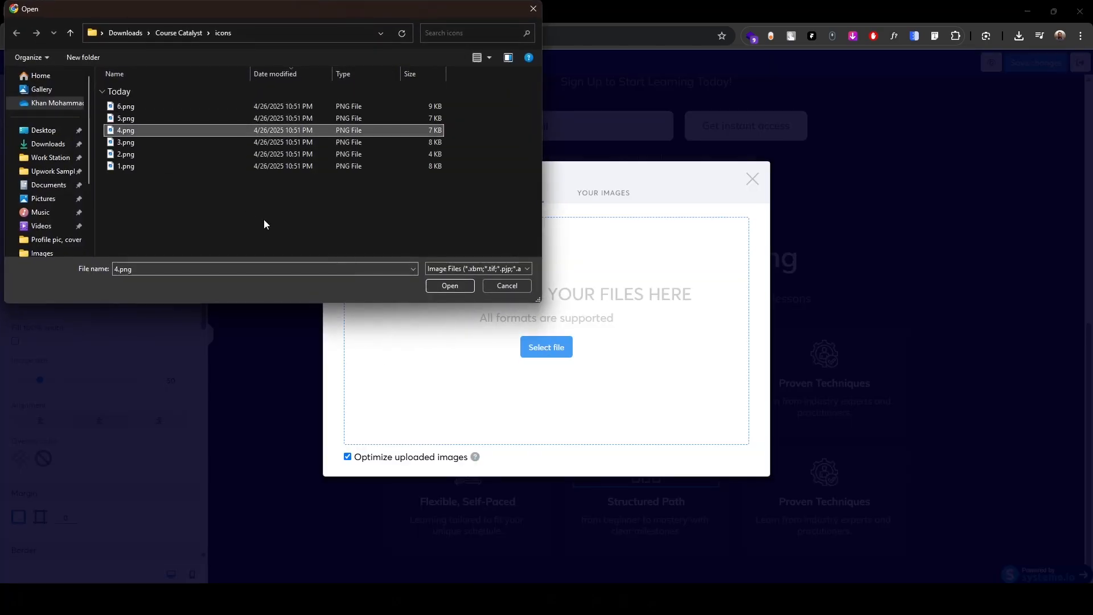
left_click(450, 285)
- Replace the icon of the second row's middle card with 5.png from the icons folder
left_click(176, 137)
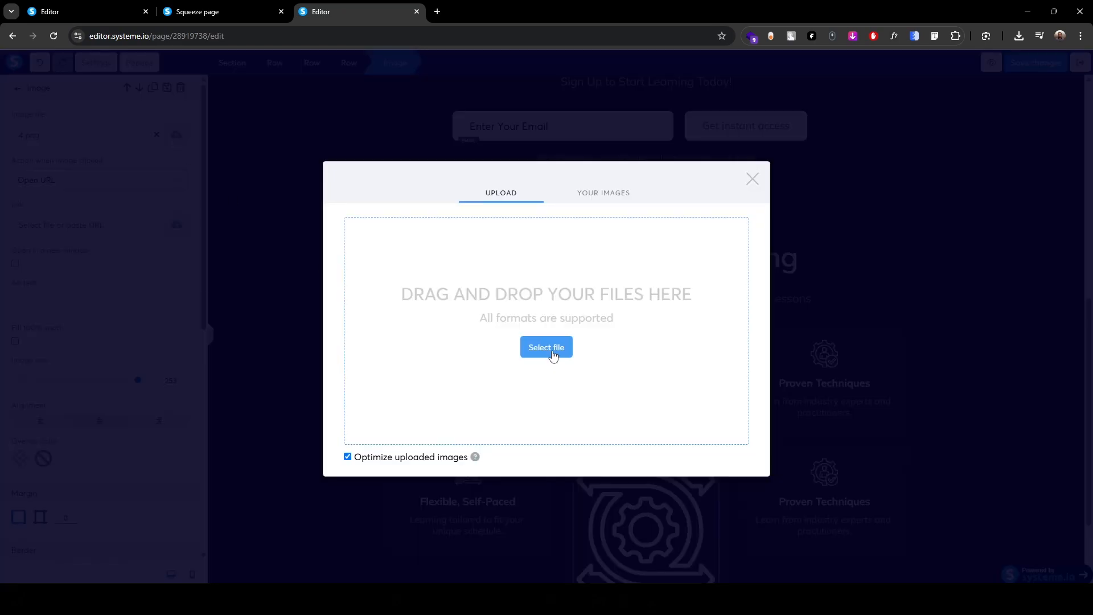
left_click(544, 347)
left_click(125, 119)
left_click(450, 286)
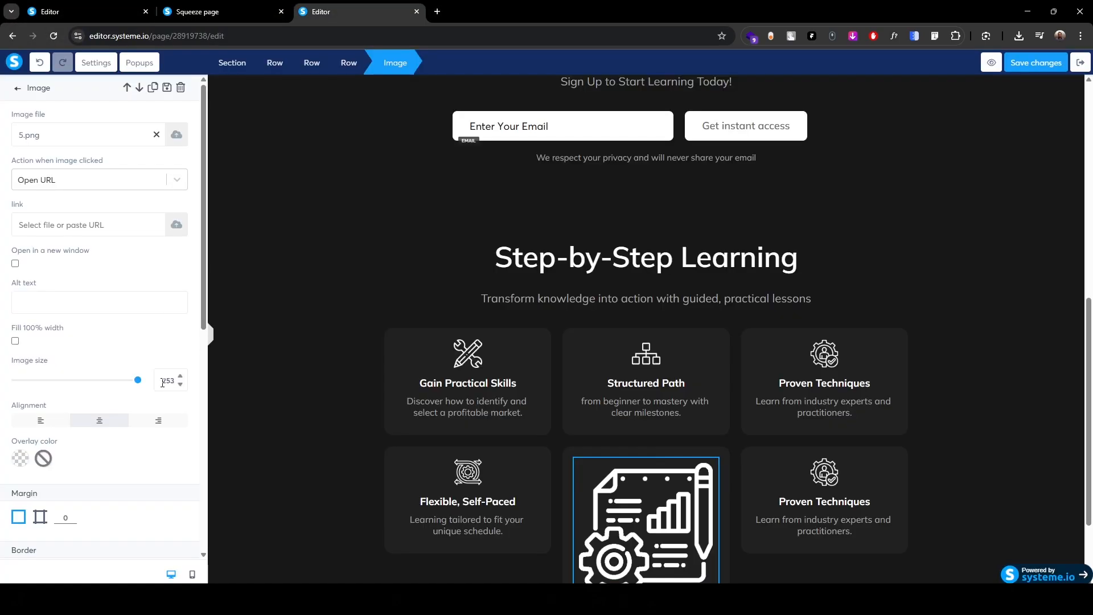
- Set the icon size of the second row's middle card to 50 and replace its title with "Hands-On Projects"
type("50")
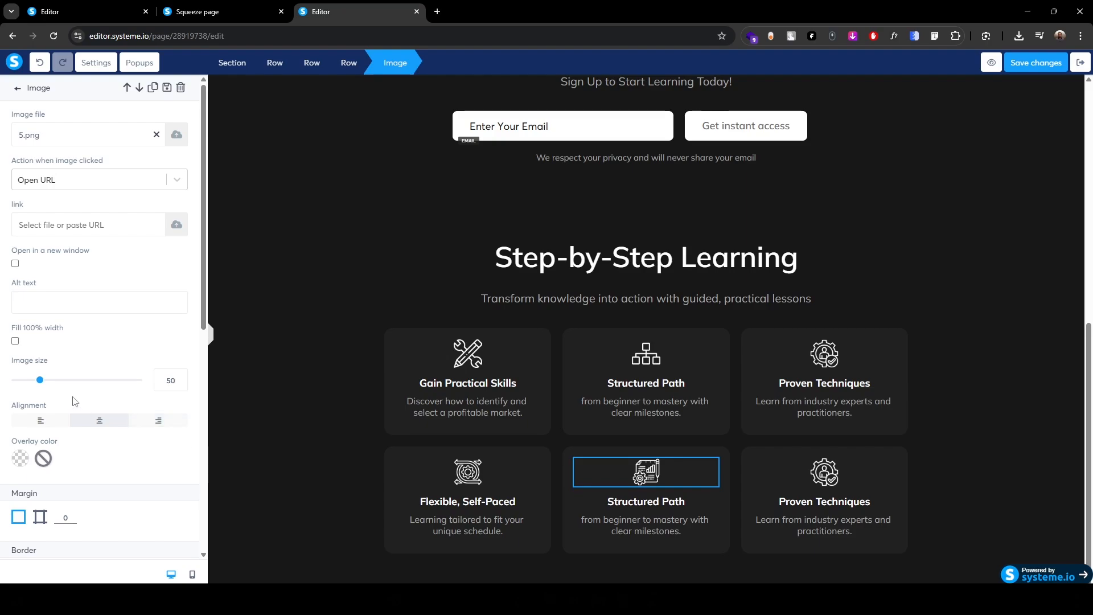
left_click(632, 504)
key("ctrl+a")
key("ctrl+v")
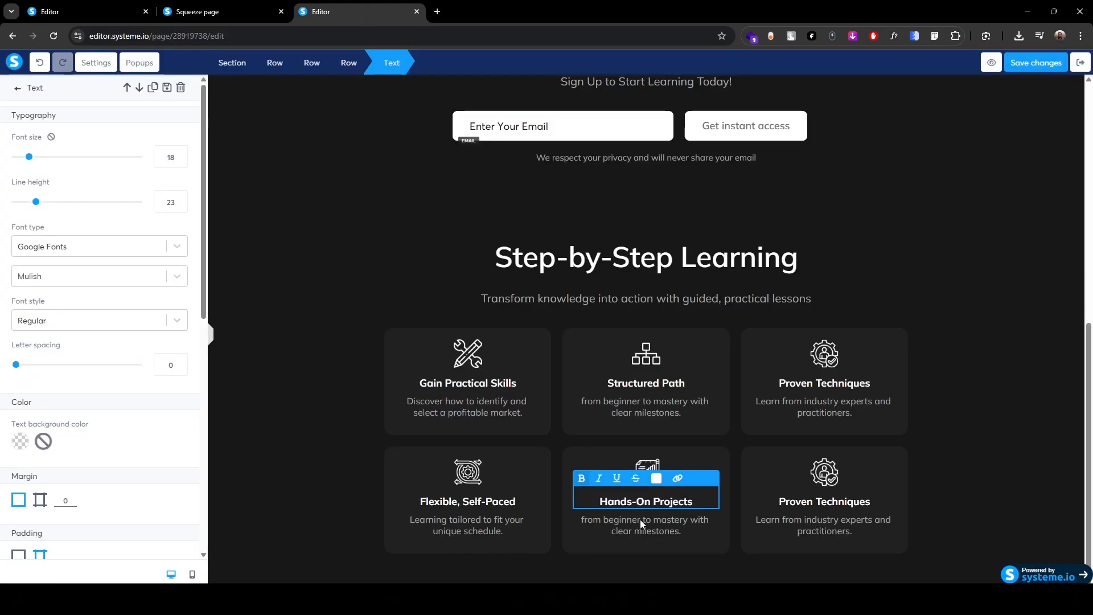
- Replace the "Hands-On Projects" card's description with "that reinforce and apply what you learn."
left_click(636, 523)
key("ctrl+v")
key("ctrl+shift+End")
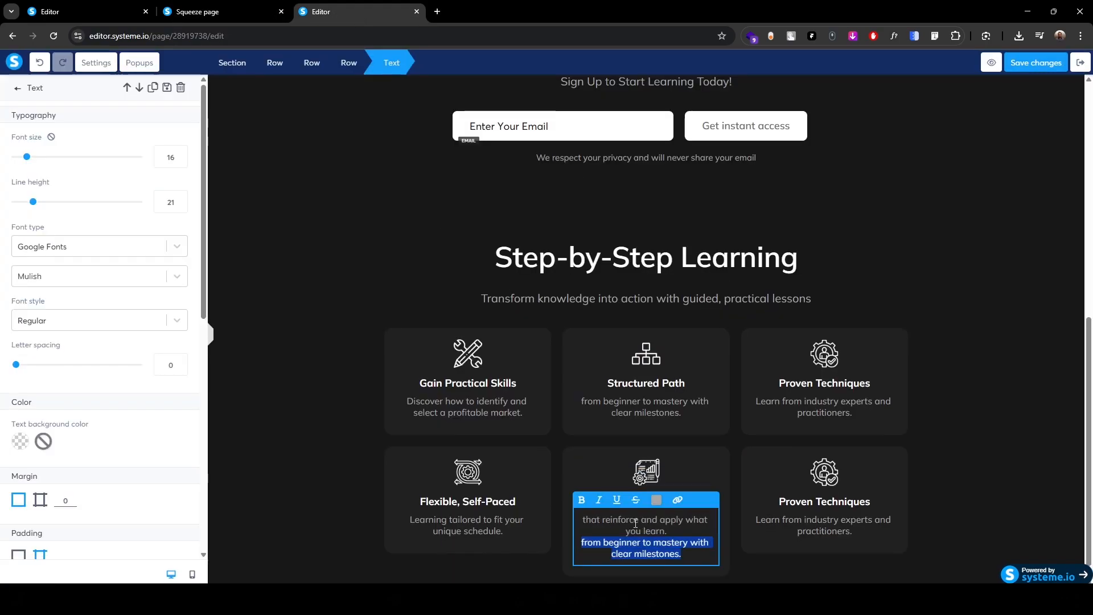
key("BackSpace")
key("BackSpace")
- Replace the icon of the second row's last card with 6.png from the icons folder, at image size 52
left_click(825, 474)
left_click(176, 135)
left_click(462, 293)
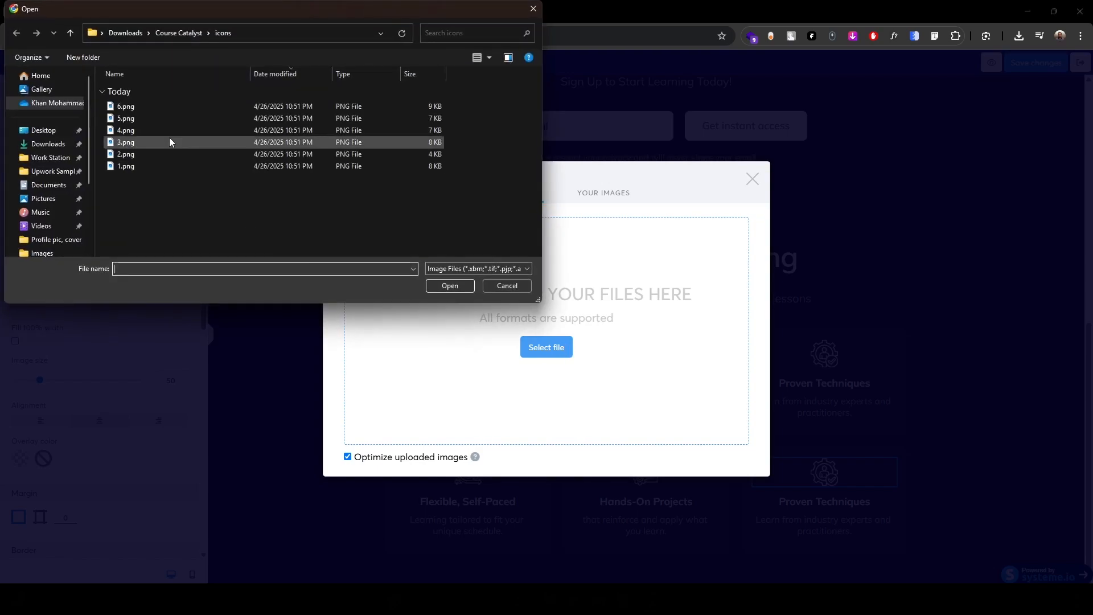
left_click(122, 105)
left_click(451, 283)
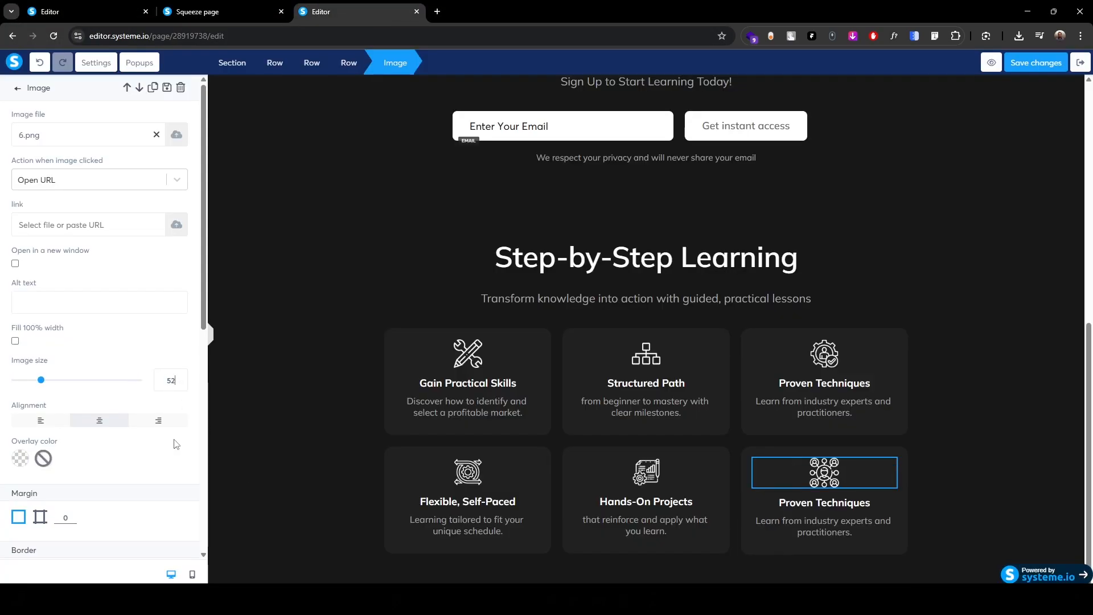
- Replace the title of the second row's last card with "Join Community"
left_click(799, 501)
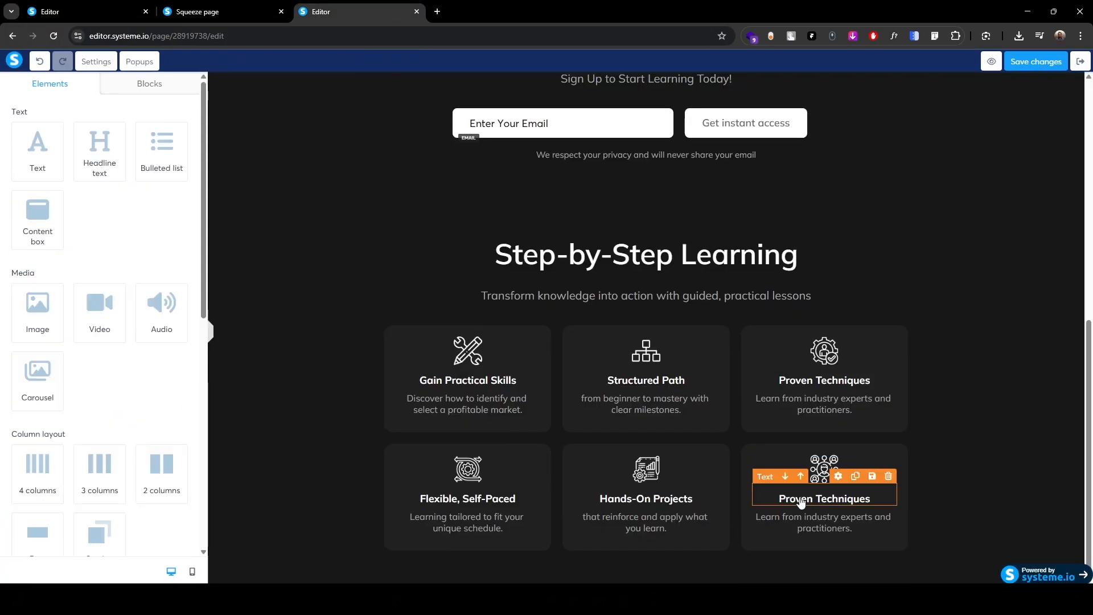
key("ctrl+v")
key("ctrl+shift+End")
key("BackSpace")
key("BackSpace")
- Replace the "Join Community" card's description with "of supportive, like-minded learners.", copied from the reference page
left_click(170, 7)
triple_click(735, 464)
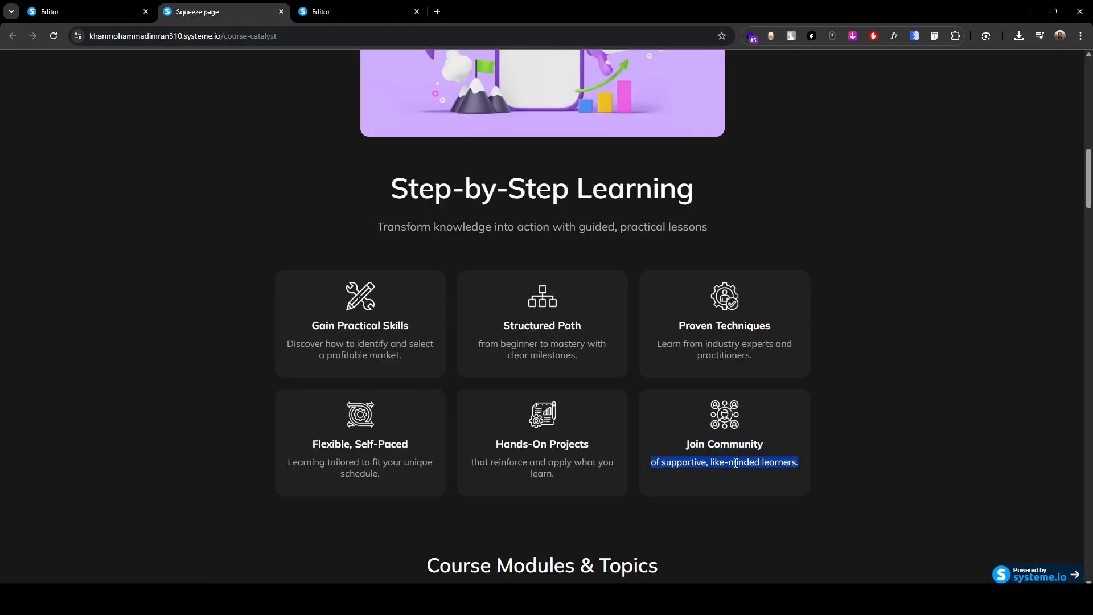
key("ctrl+c")
left_click(314, 11)
left_click(793, 522)
key("ctrl+v")
key("ctrl+shift+End")
key("BackSpace")
left_click(308, 368)
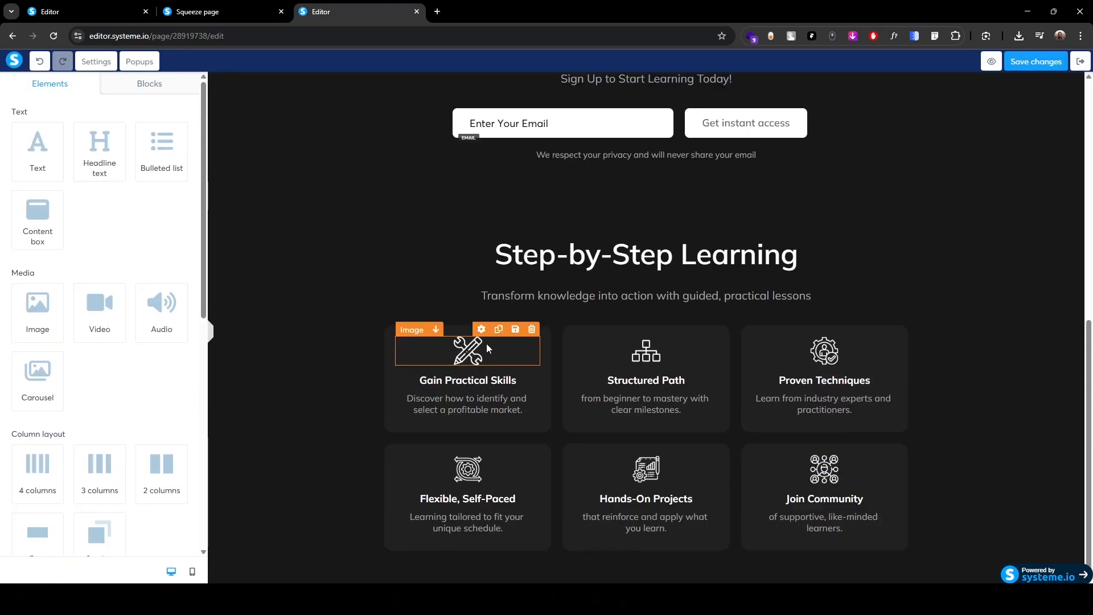
- Check the reference page's layout and insert an image element above the "Step-by-Step Learning" heading
left_click(194, 11)
scroll(427, 339, "up", 5)
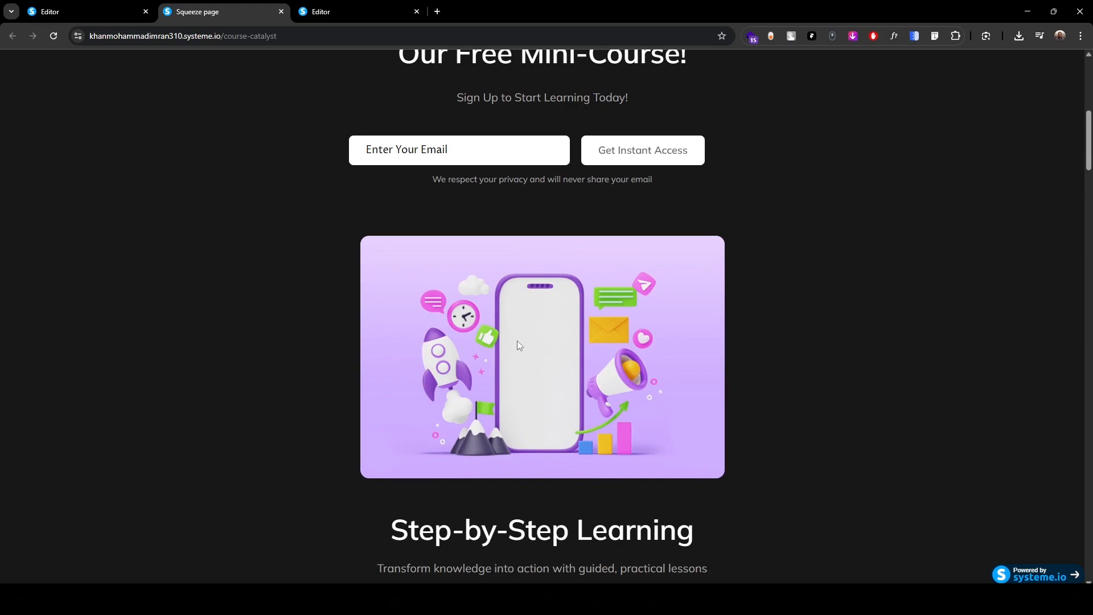
left_click(319, 8)
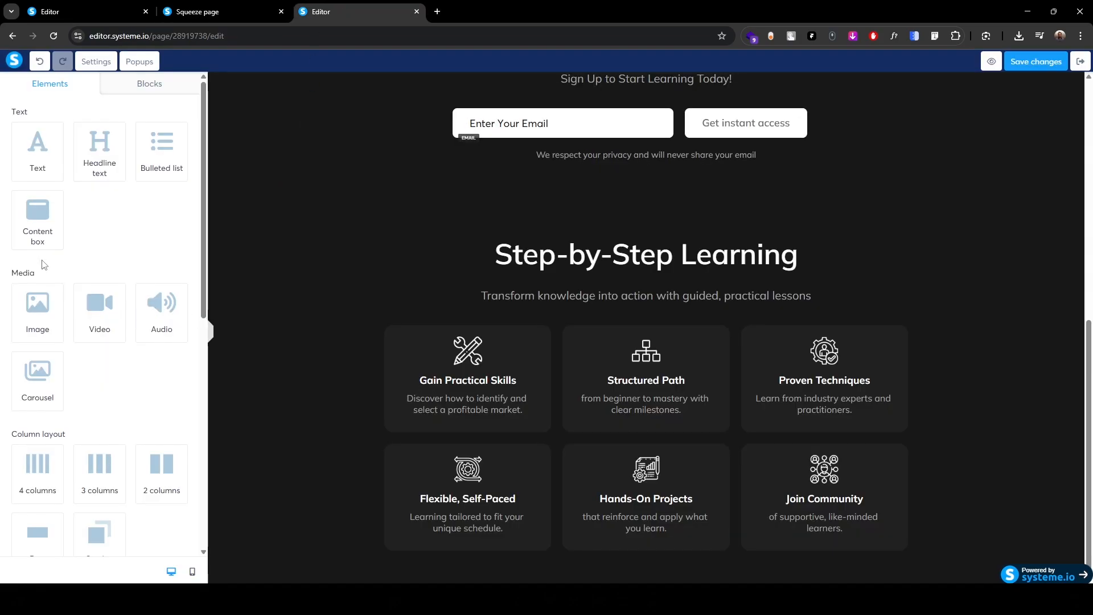
left_click_drag(40, 315, 668, 243)
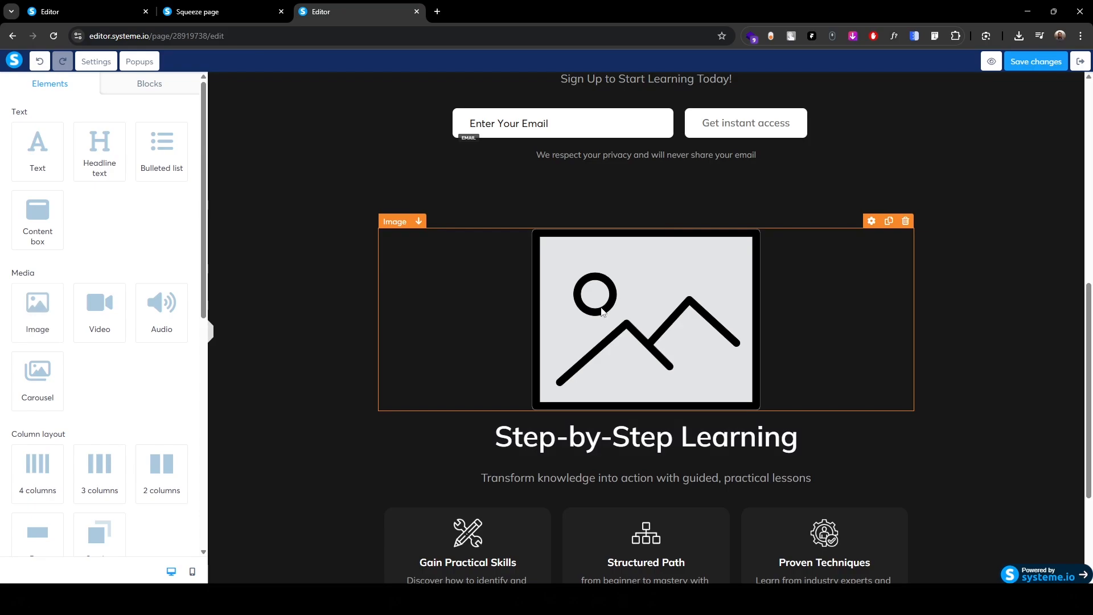
left_click(668, 244)
- Upload 3. CTA.png from the Course Catalyst folder into the new image element
left_click(177, 136)
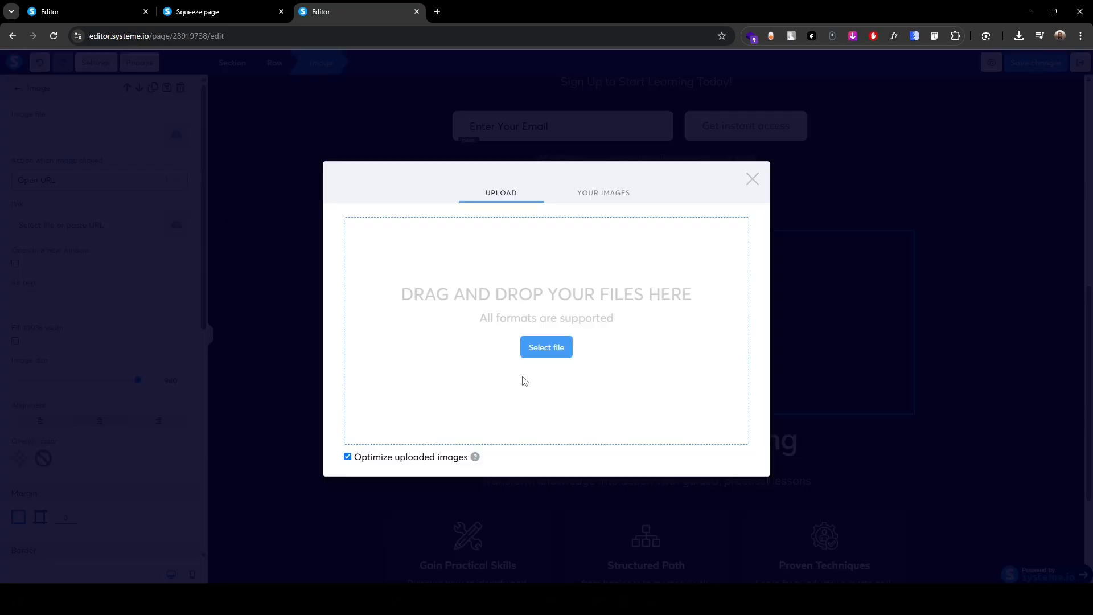
left_click(547, 349)
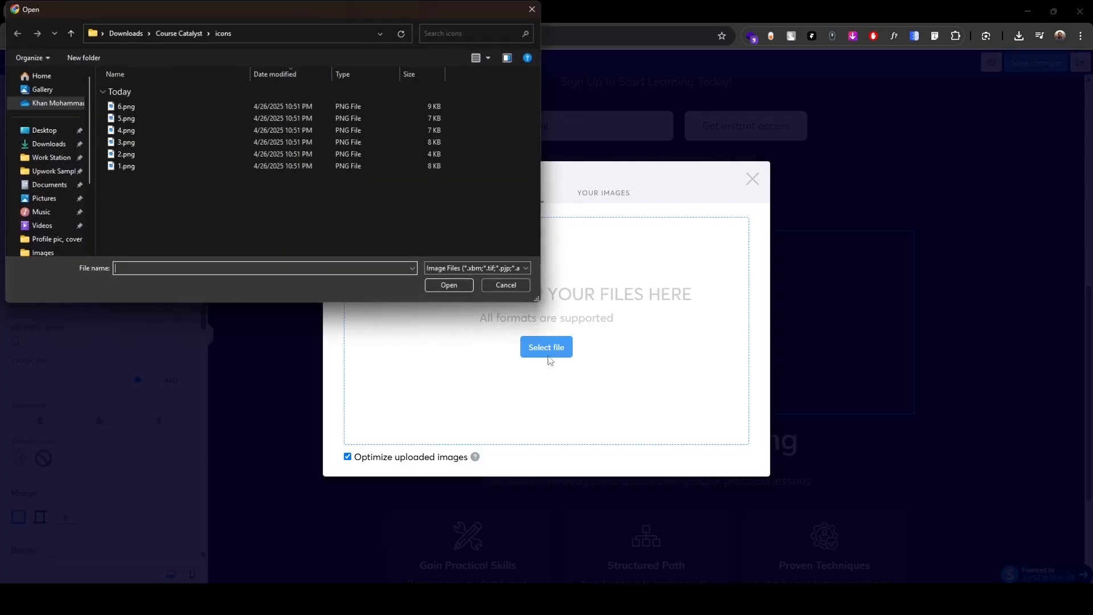
left_click(68, 37)
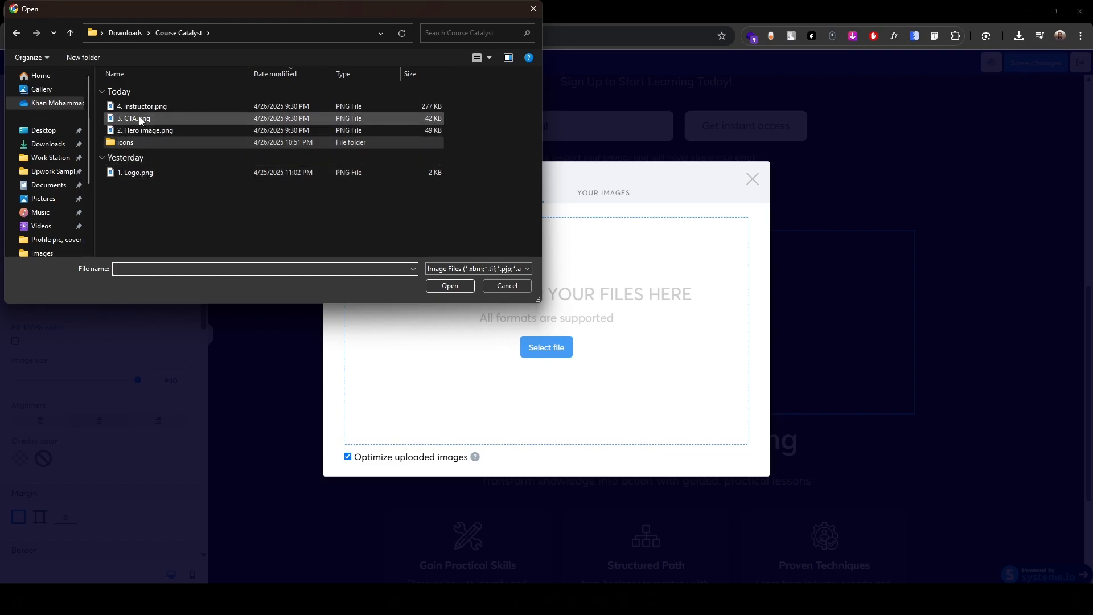
left_click(141, 119)
left_click(450, 286)
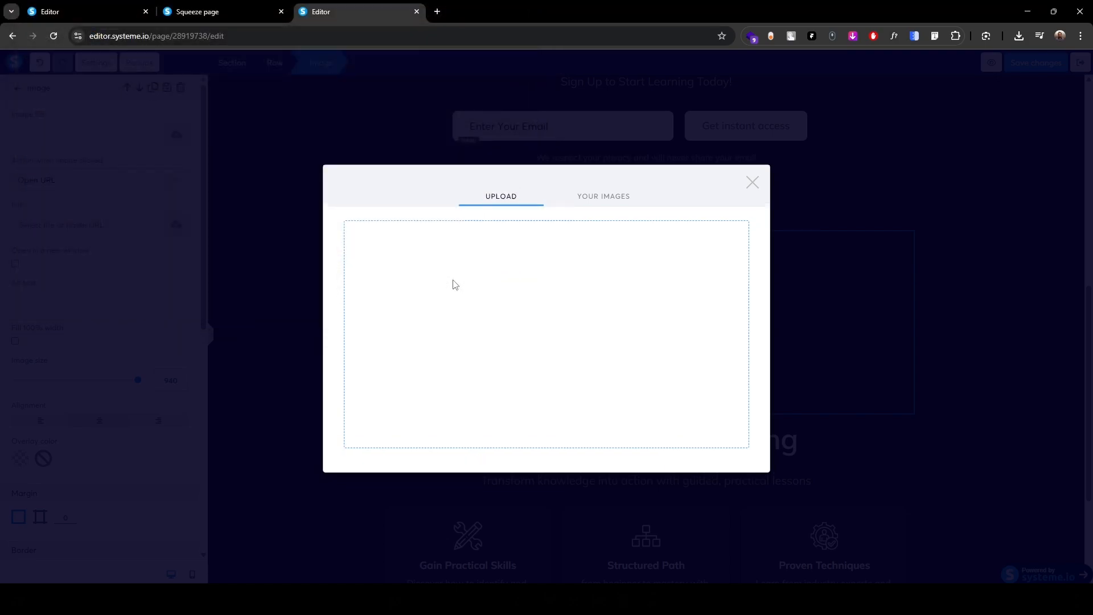
- Give the CTA image a border radius of 15 and set its image size to 640
scroll(45, 399, "down", 5)
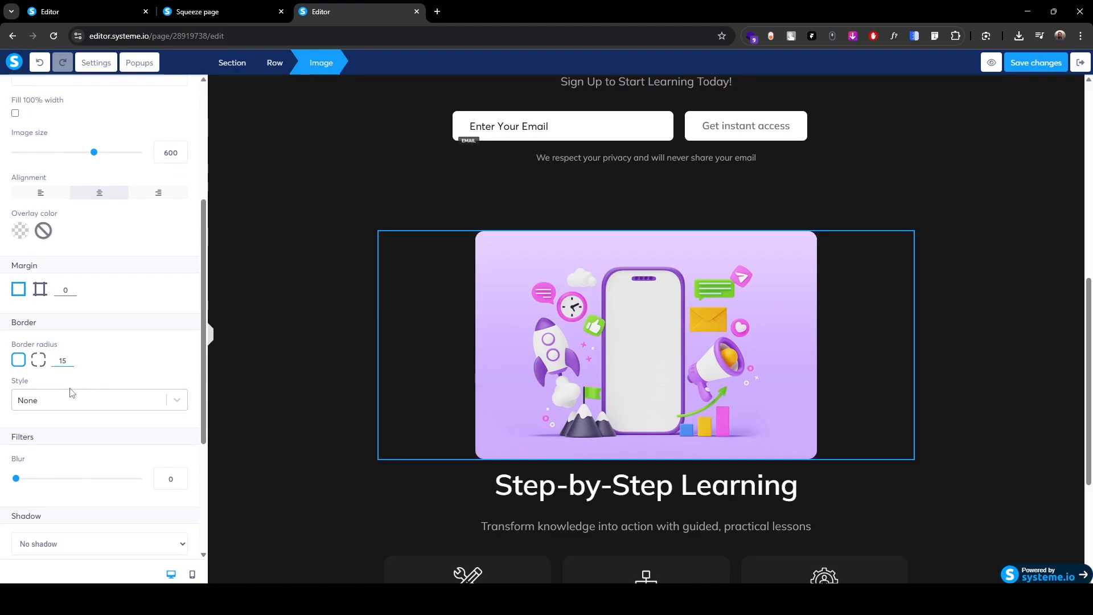
scroll(105, 326, "up", 3)
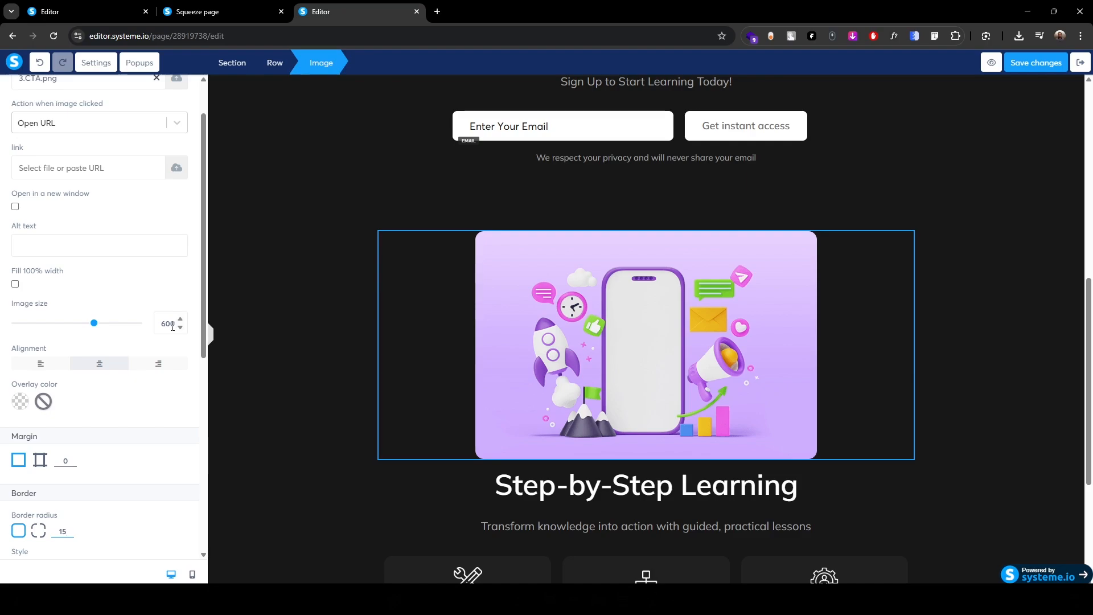
left_click(170, 328)
key("shift+Left")
type("4")
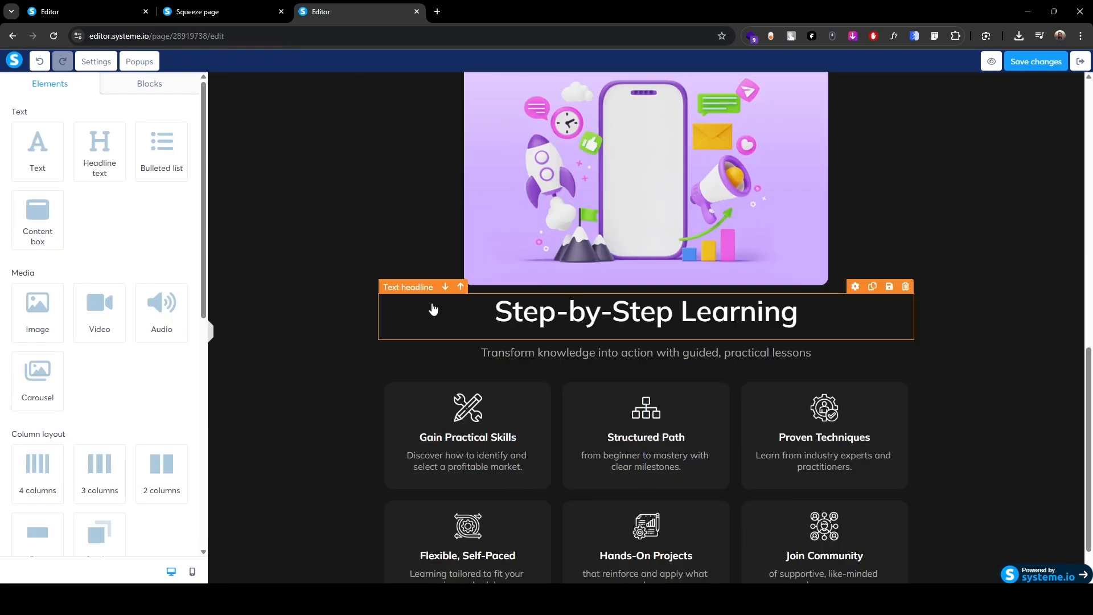
- Set the top margin of the "Step-by-Step Learning" heading to 30
left_click(403, 297)
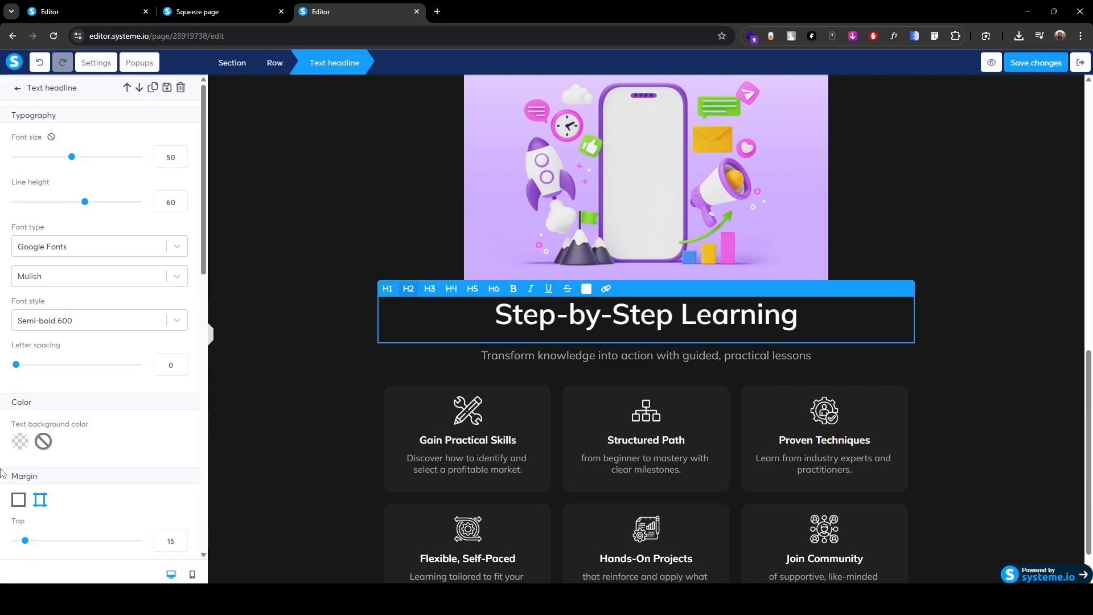
scroll(5, 485, "down", 2)
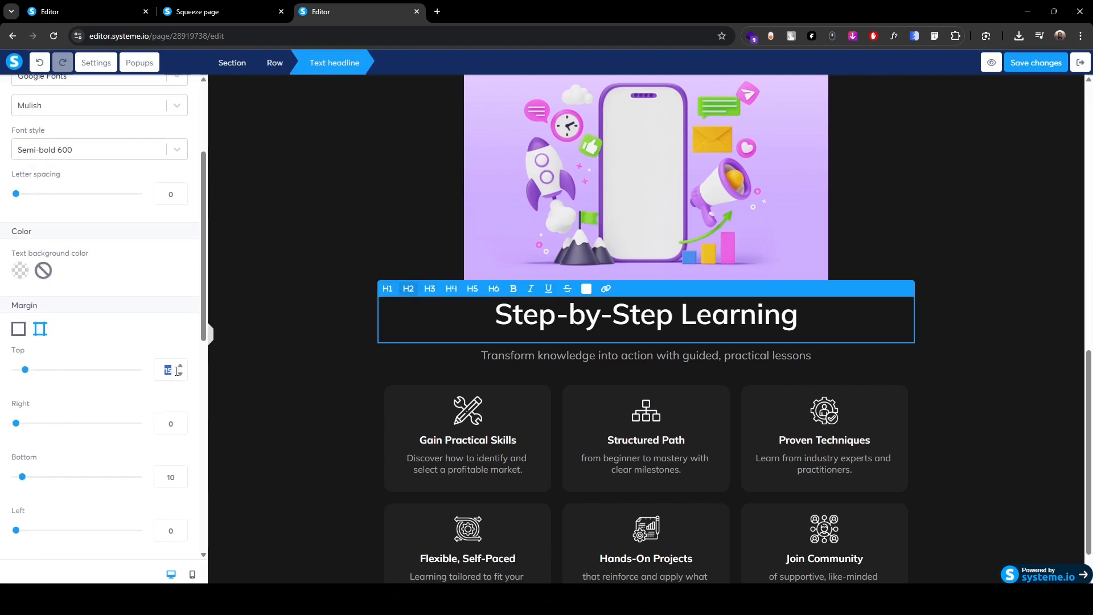
type("30")
left_click(285, 368)
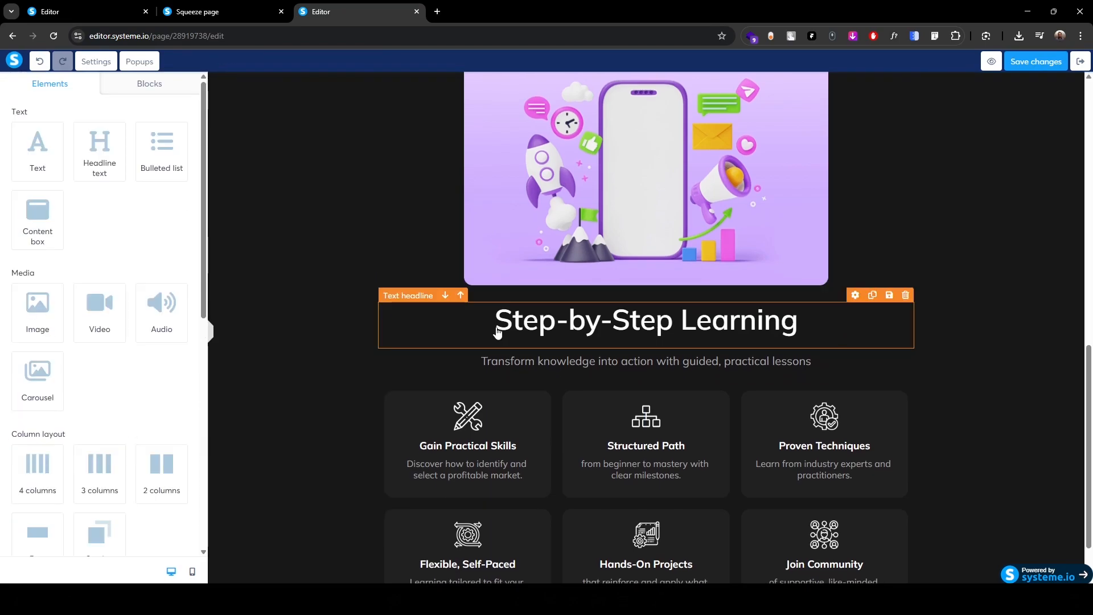
- Increase the "Step-by-Step Learning" heading's top margin beyond 30 to widen the gap below the image, and save the page changes
left_click(497, 333)
scroll(76, 480, "down", 5)
left_click(169, 370)
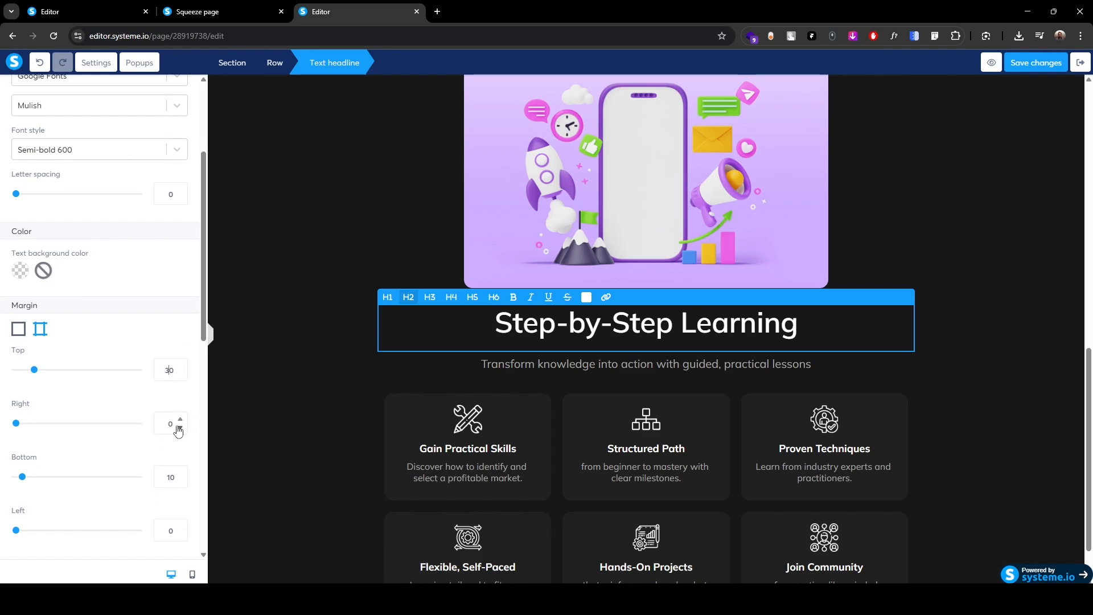
left_click(252, 410)
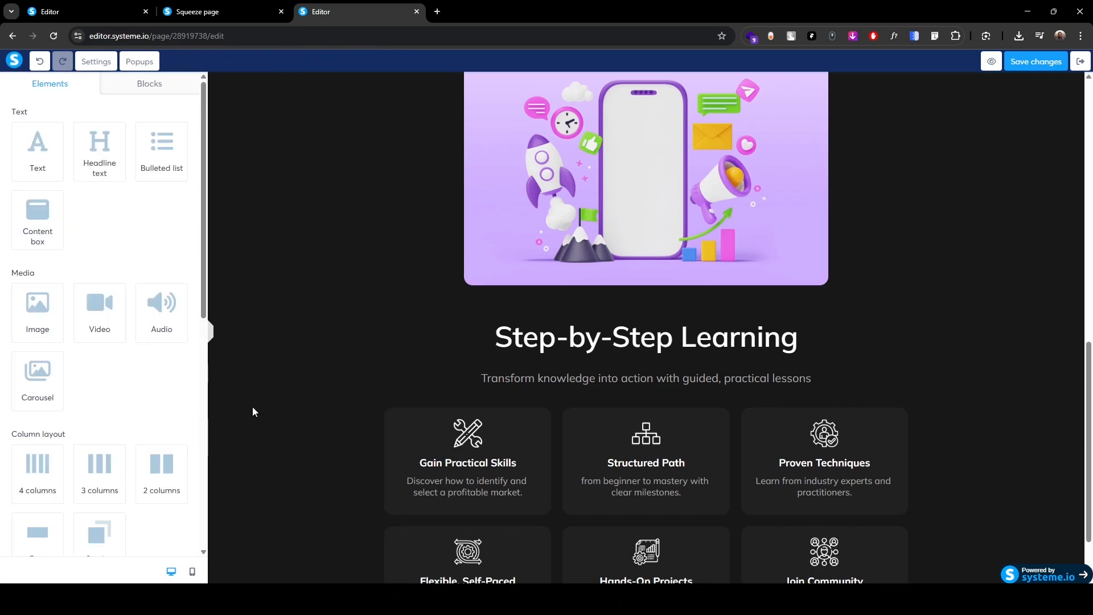
scroll(252, 411, "down", 1)
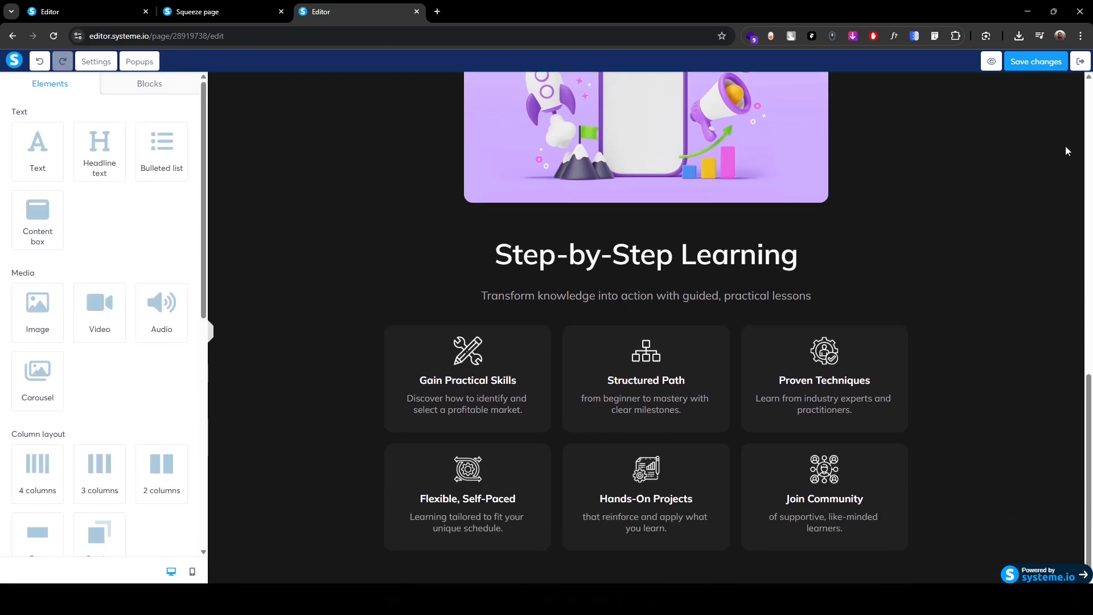
left_click(1040, 62)
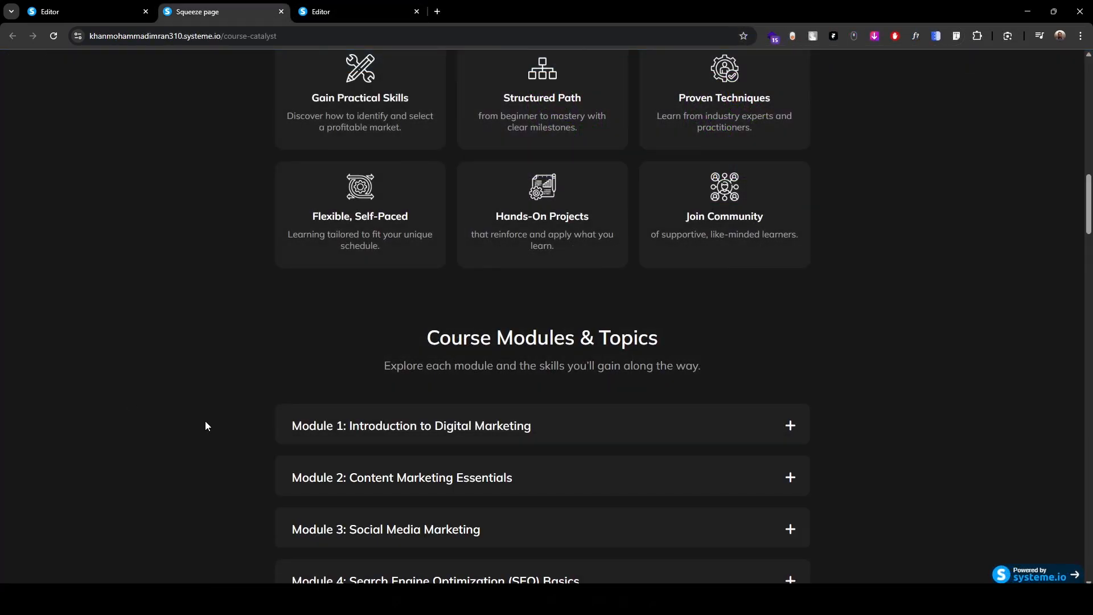
- Examine the expandable modules under Course Modules & Topics on the reference page, and duplicate the Step-by-Step Learning section in the editor
scroll(430, 304, "down", 4)
left_click(443, 209)
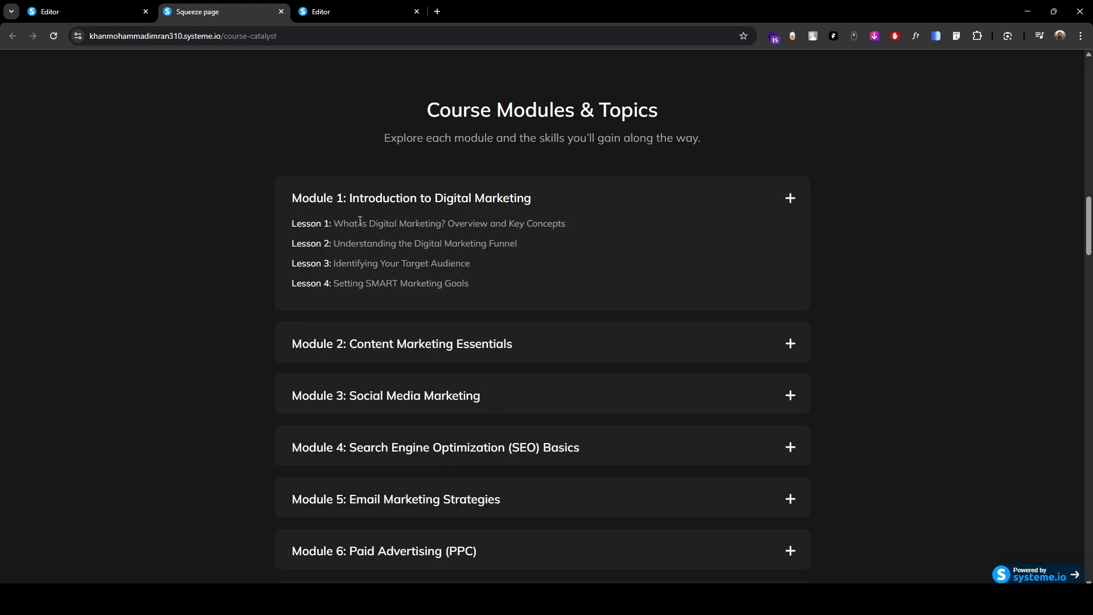
left_click_drag(284, 224, 347, 275)
left_click(402, 234)
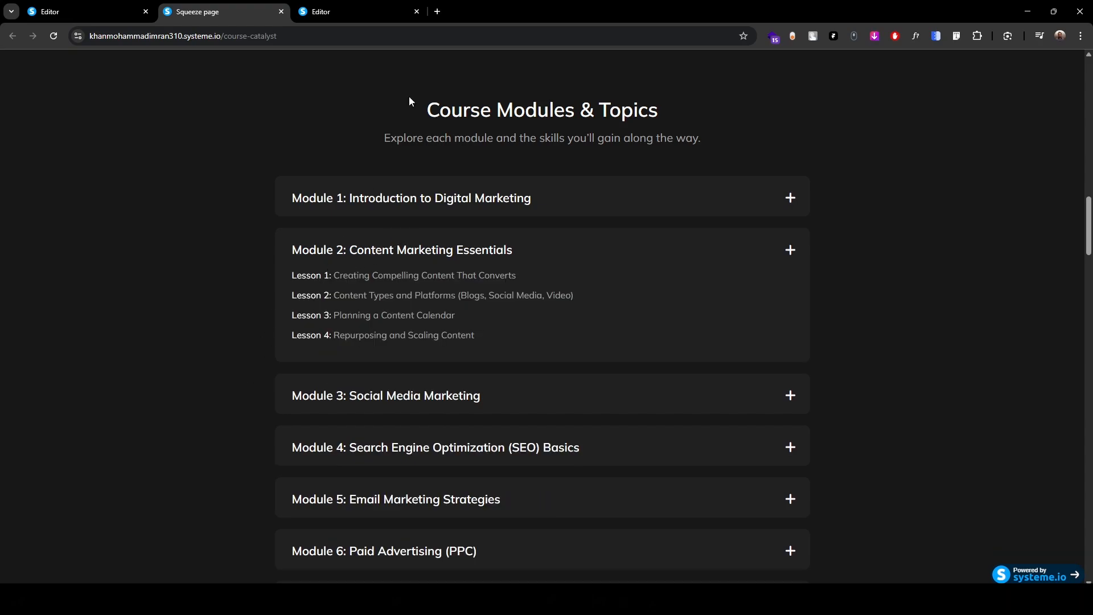
left_click(354, 12)
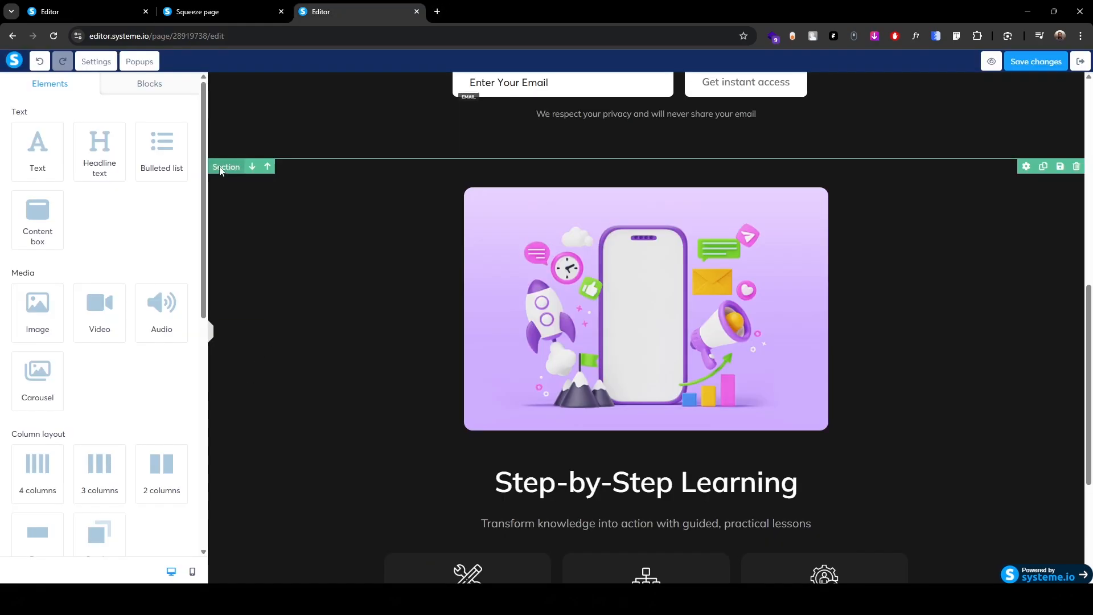
left_click(222, 167)
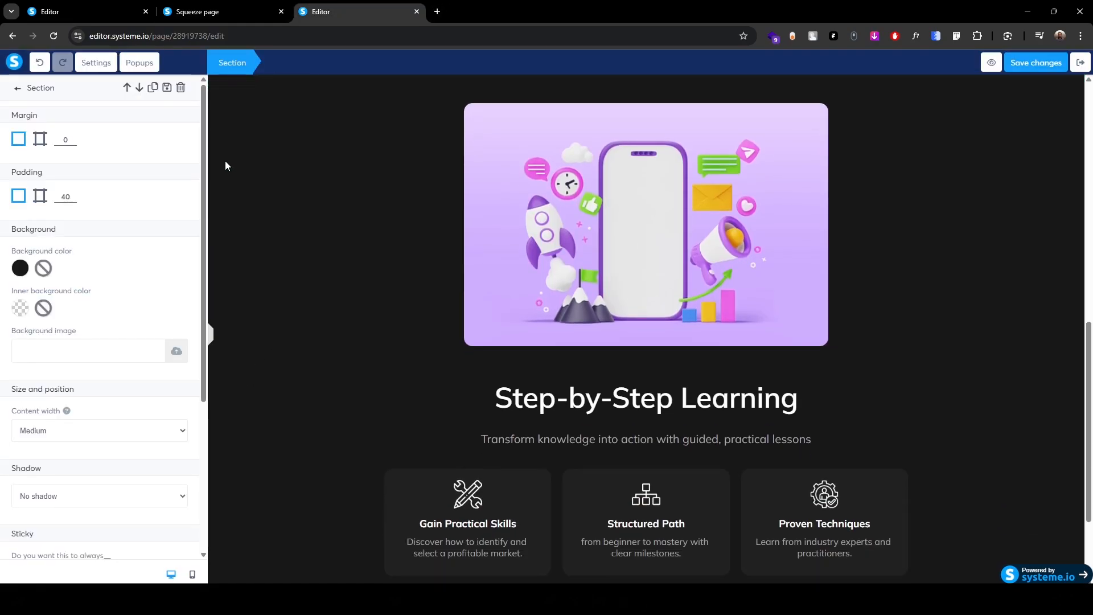
left_click(153, 88)
scroll(305, 327, "down", 8)
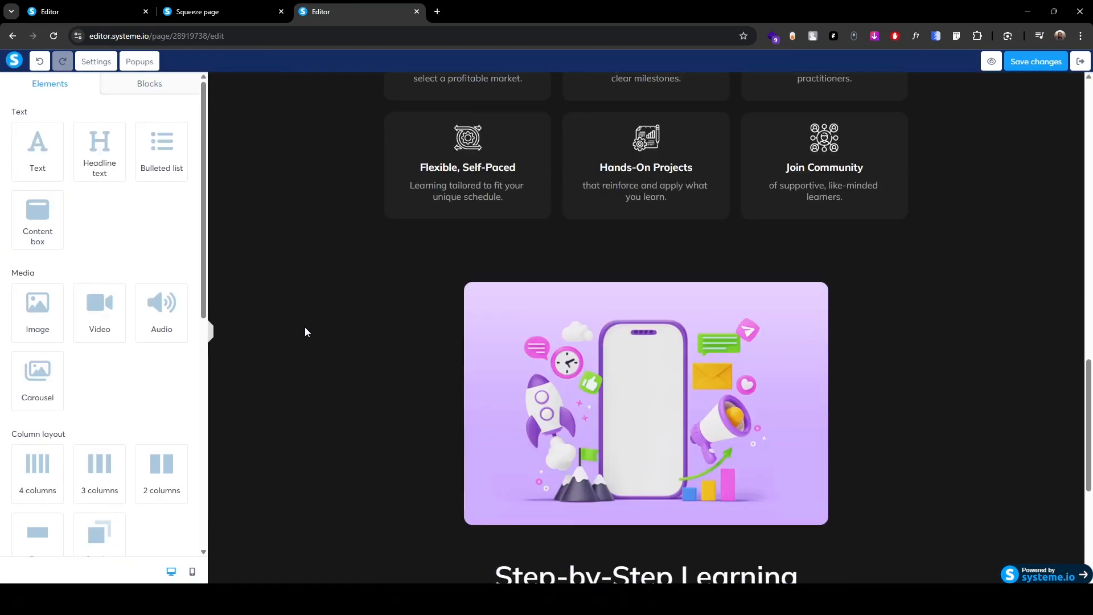
- Delete the CTA image from the duplicated Step-by-Step Learning section
scroll(306, 327, "down", 5)
scroll(305, 327, "up", 4)
left_click(639, 308)
left_click(284, 282)
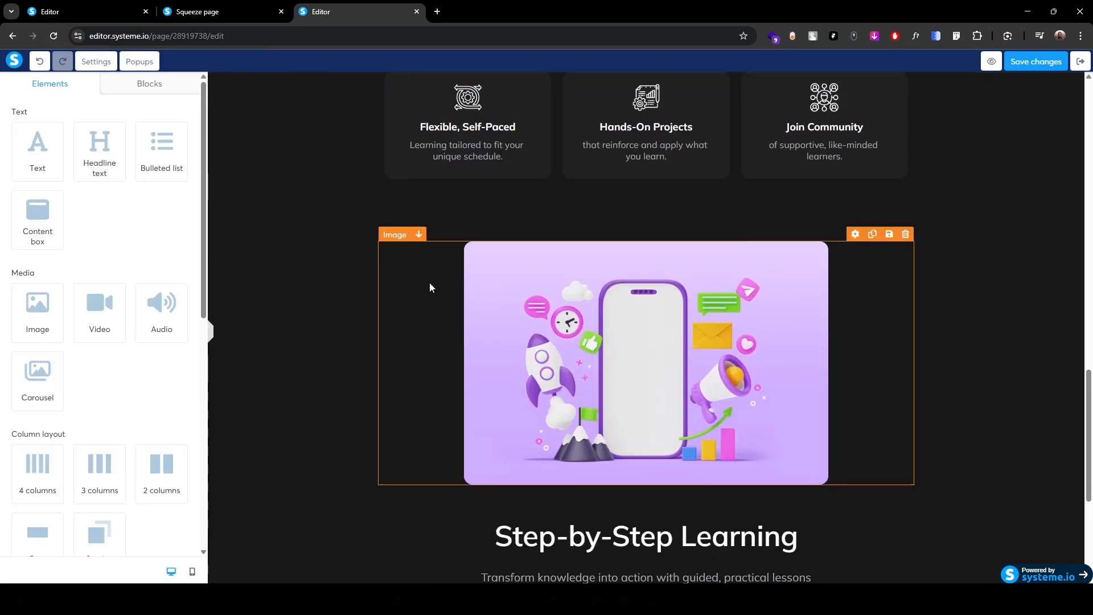
left_click(405, 273)
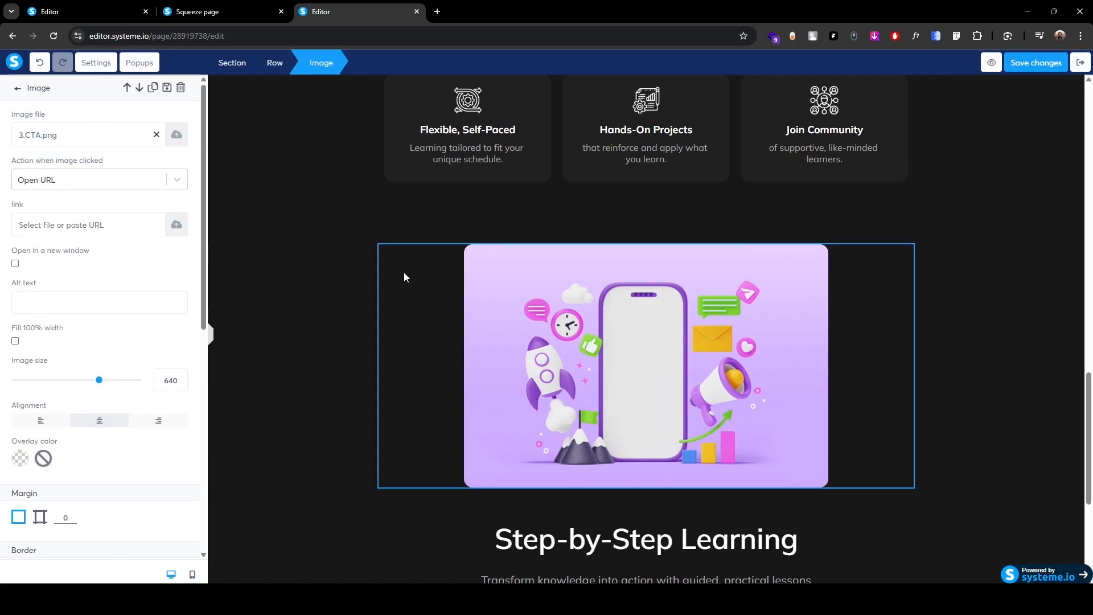
left_click(180, 88)
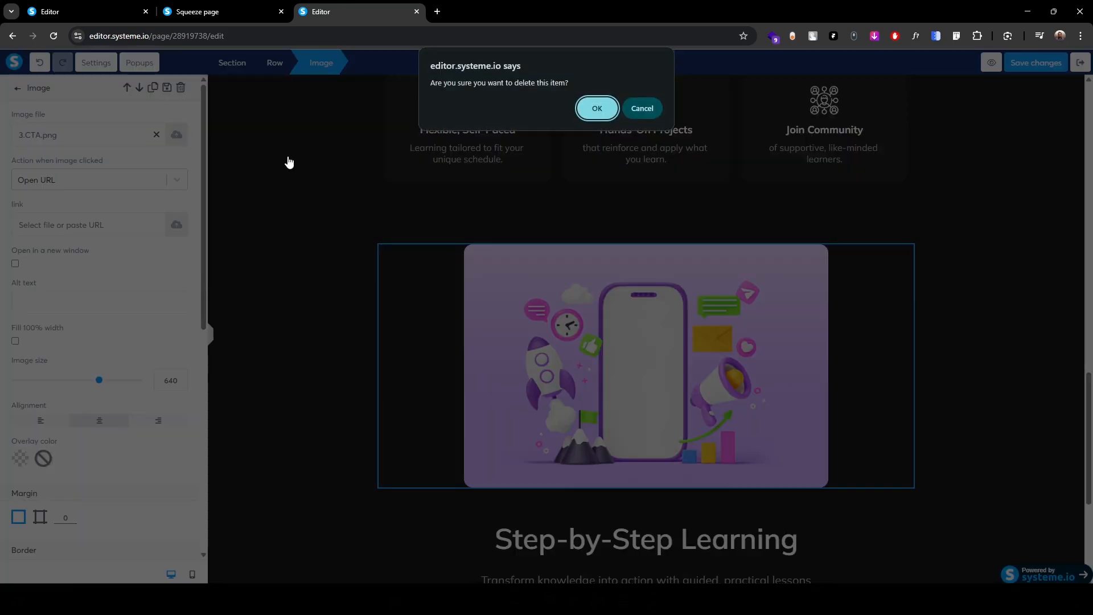
left_click(597, 108)
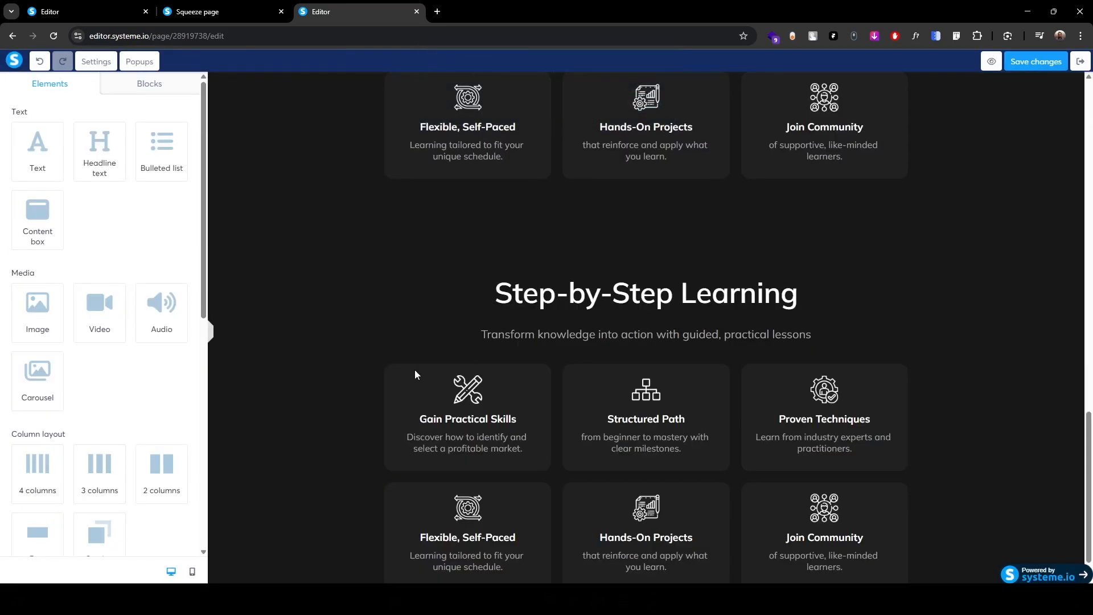
- Delete both rows of feature cards from the duplicated Step-by-Step Learning section
left_click(437, 390)
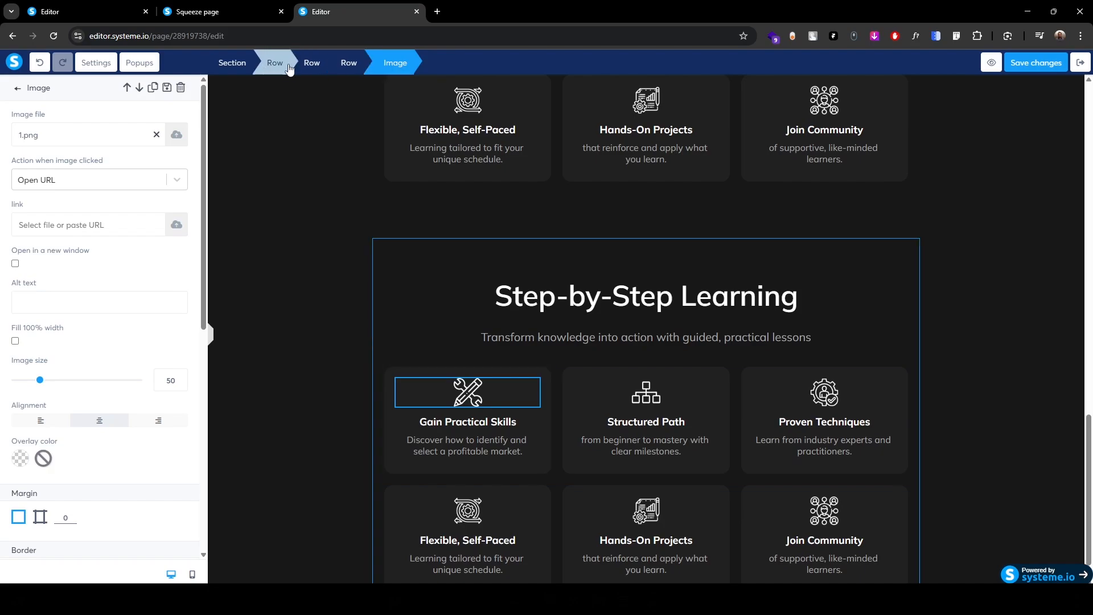
left_click(313, 65)
left_click(181, 87)
left_click(596, 108)
left_click(431, 480)
left_click(320, 66)
left_click(181, 88)
left_click(595, 108)
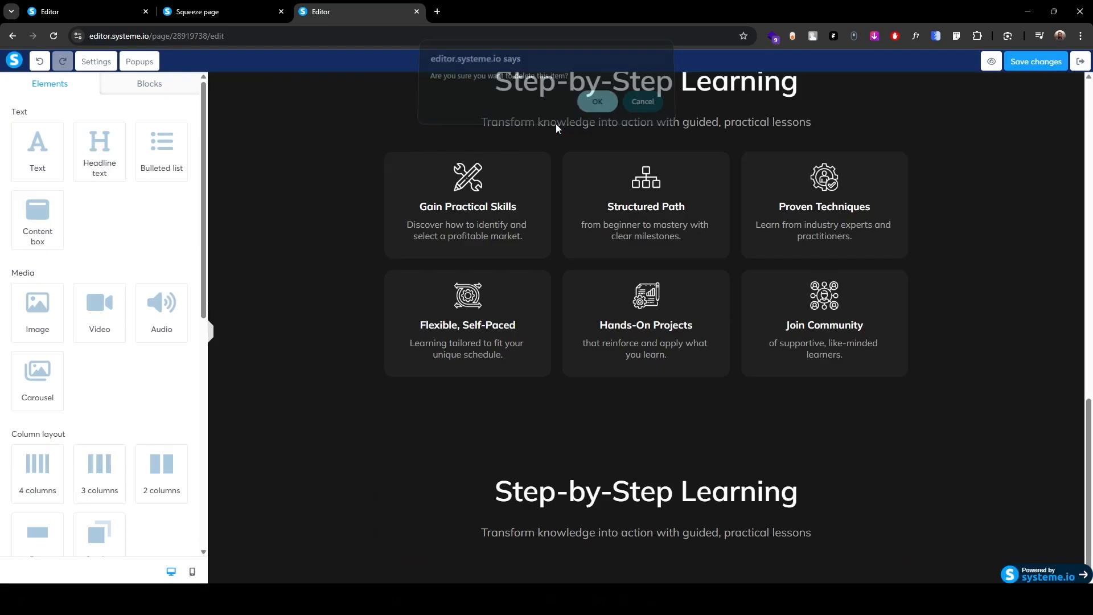
- Copy "Course Modules & Topics" from the reference page and replace the duplicated section's heading text with it
left_click(228, 10)
scroll(381, 323, "up", 2)
left_click_drag(420, 235, 676, 228)
key("ctrl+c")
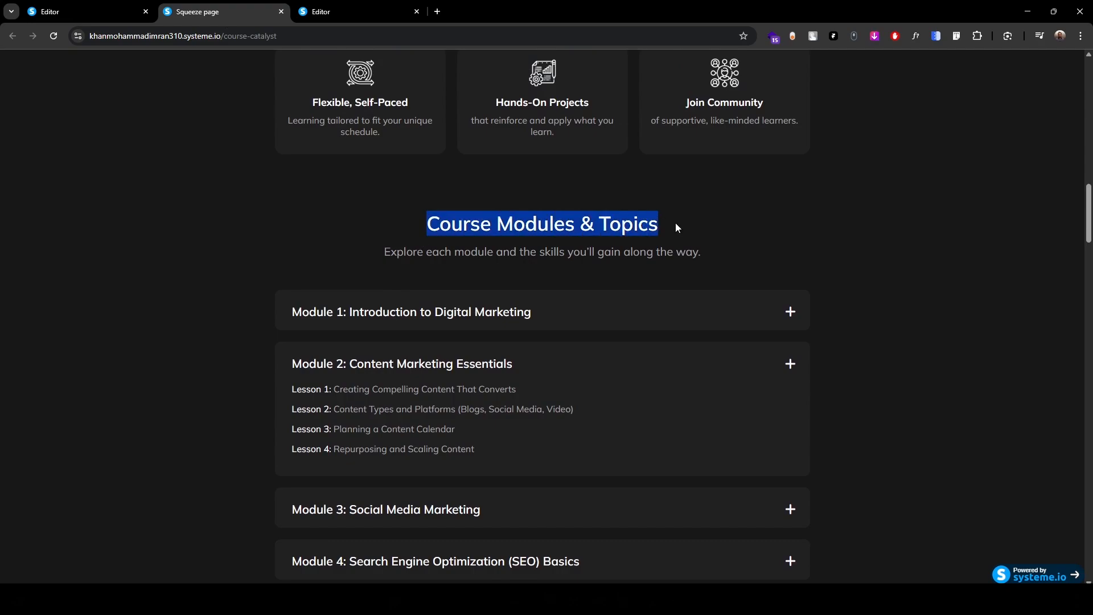
left_click(313, 10)
left_click(405, 500)
key("ctrl+v")
key("ctrl+shift+End")
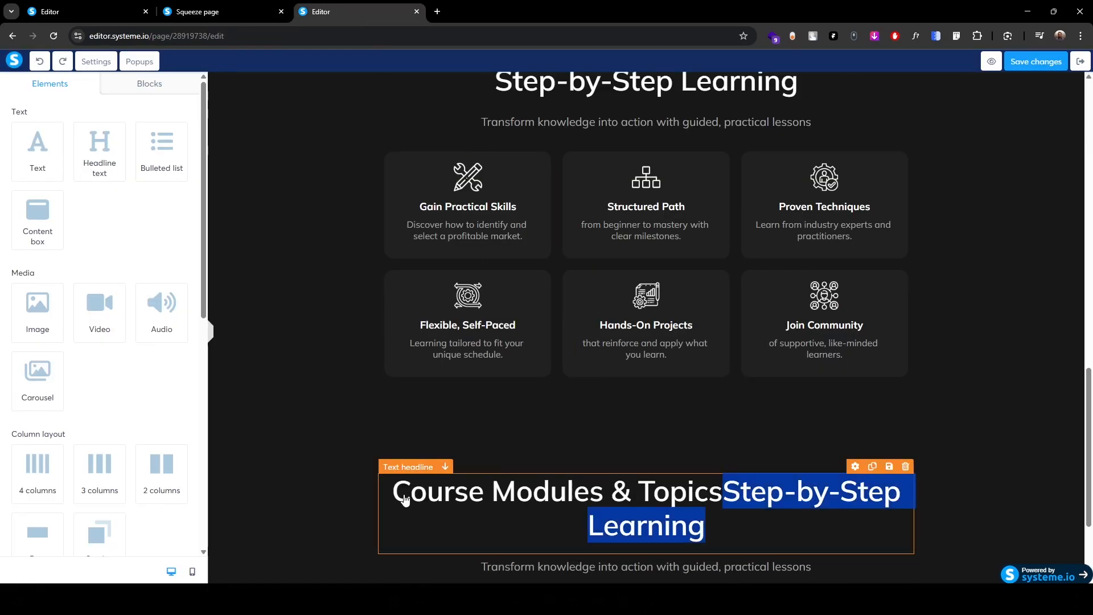
key("Delete")
- Copy "Explore each module and the skills you'll gain along the way." from the reference page and replace the duplicated section's subheading with it
left_click(198, 12)
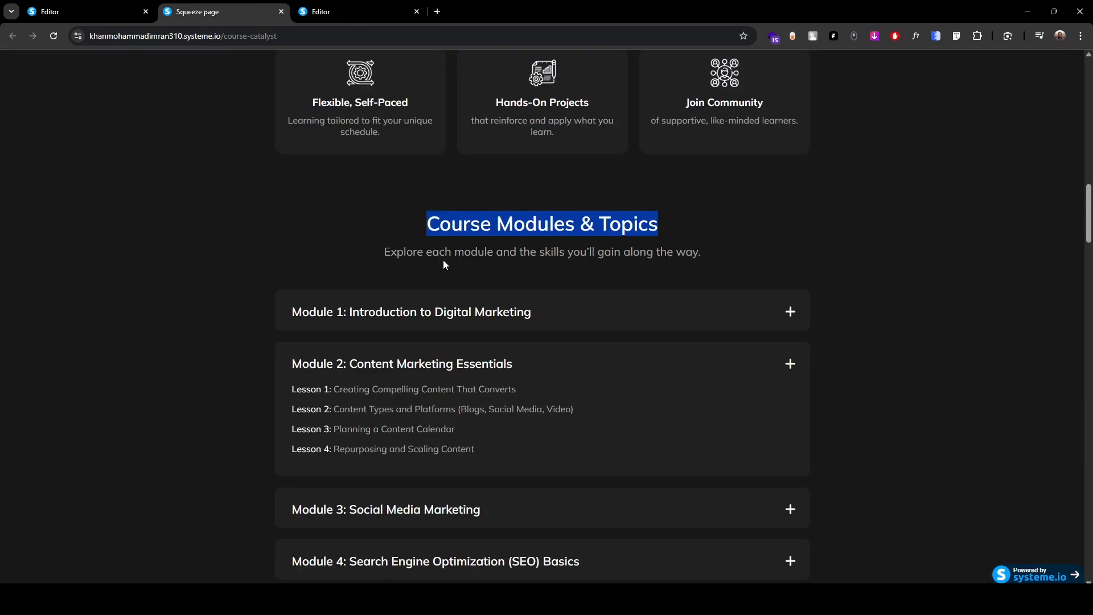
triple_click(444, 252)
key("ctrl+c")
left_click(342, 11)
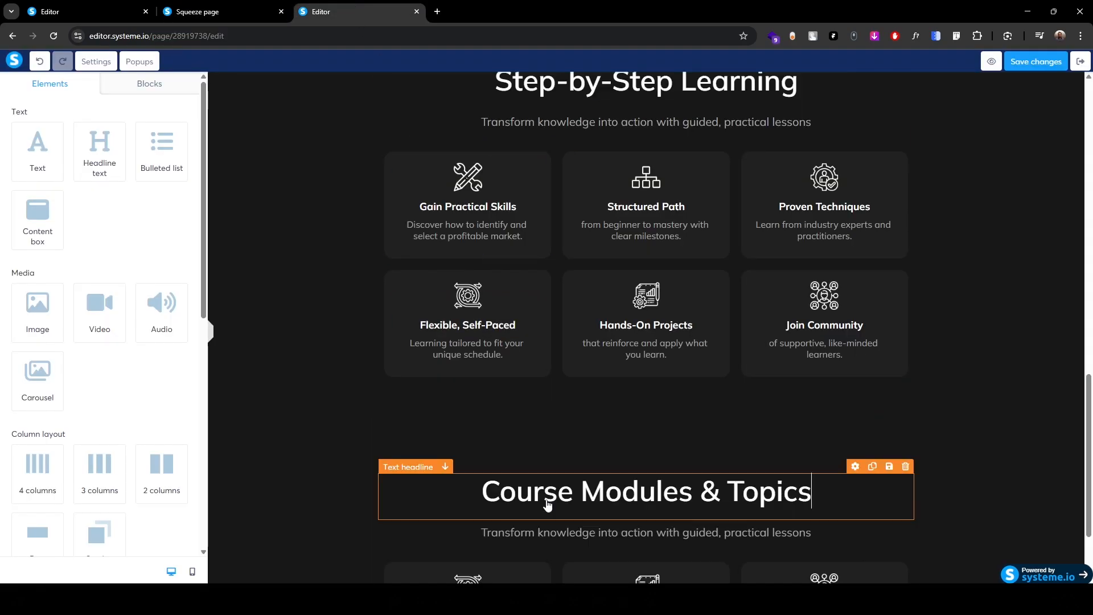
left_click(492, 539)
key("ctrl+v")
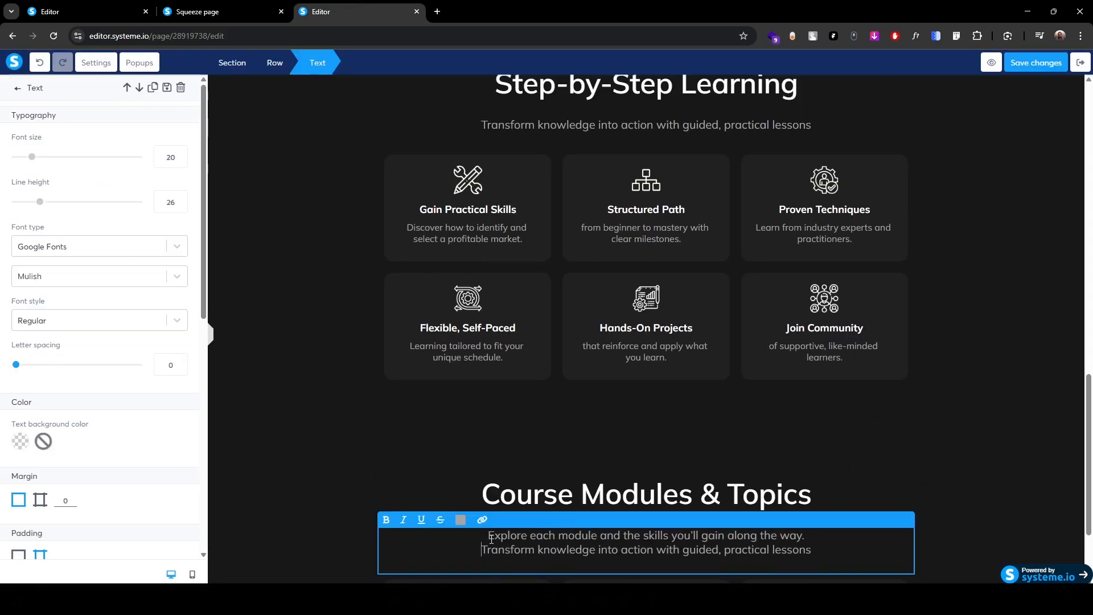
key("shift+End")
key("BackSpace")
- Set the top padding of the Course Modules & Topics section to 0
left_click(394, 456)
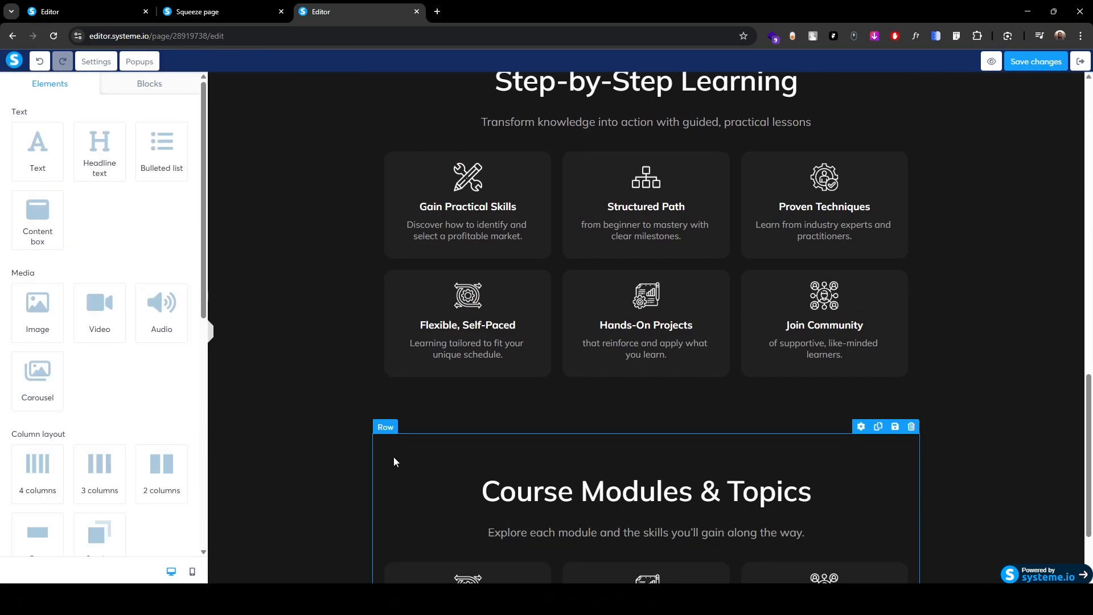
left_click(394, 457)
left_click(329, 434)
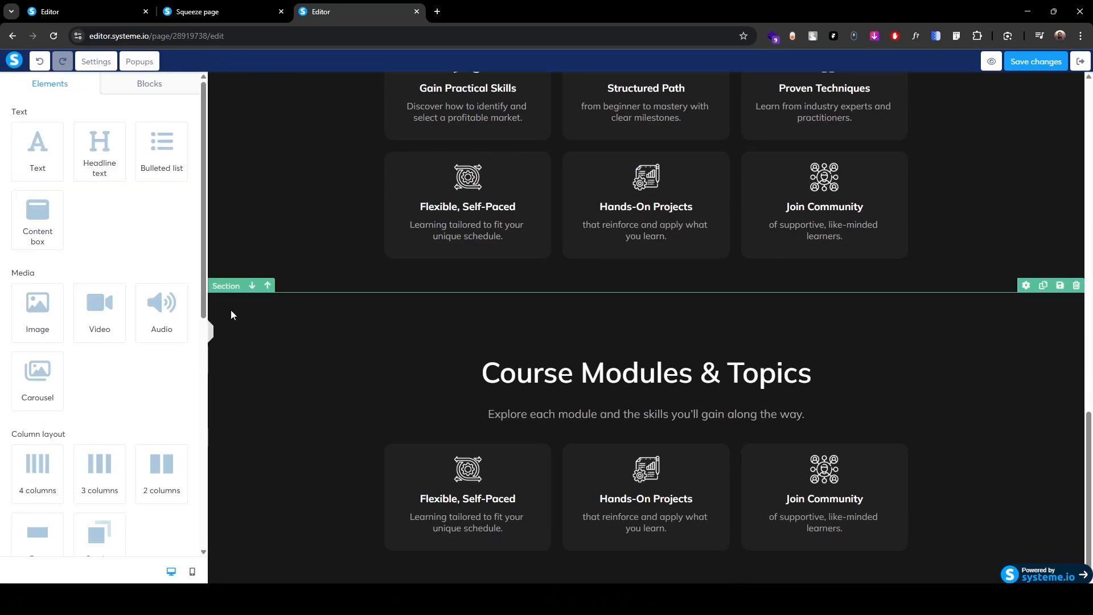
left_click(225, 287)
left_click(42, 199)
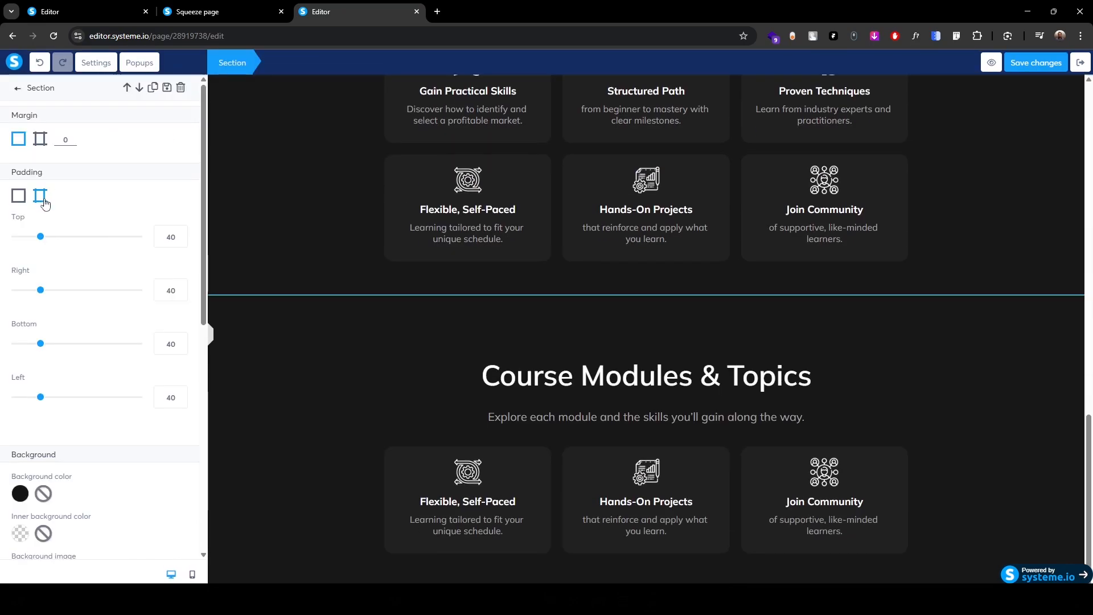
double_click(165, 235)
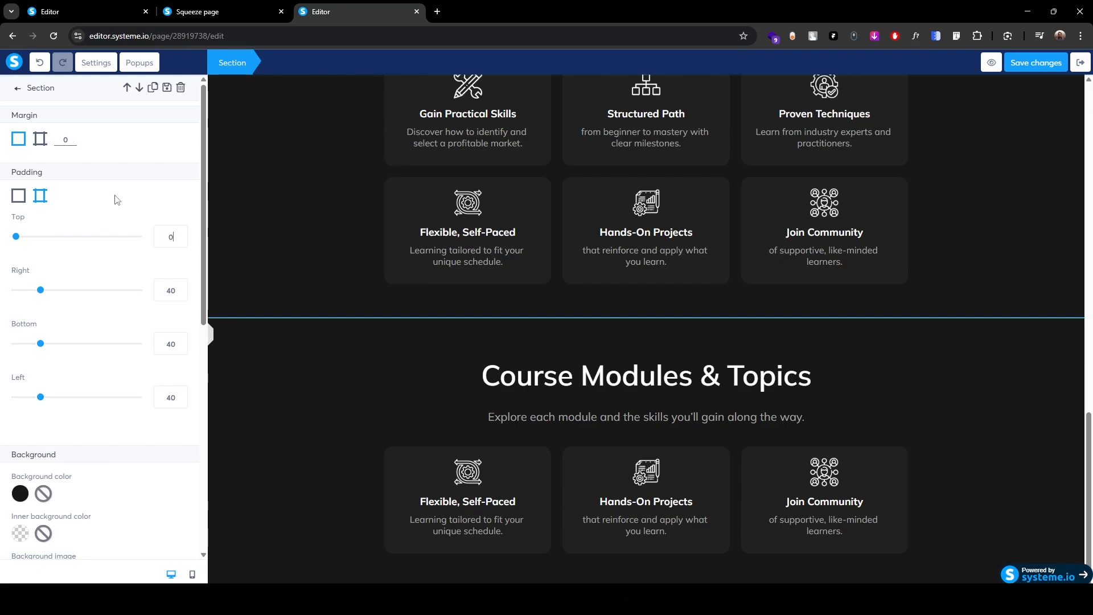
- Remove the top margin of the "Course Modules & Topics" heading
left_click(491, 379)
left_click(466, 384)
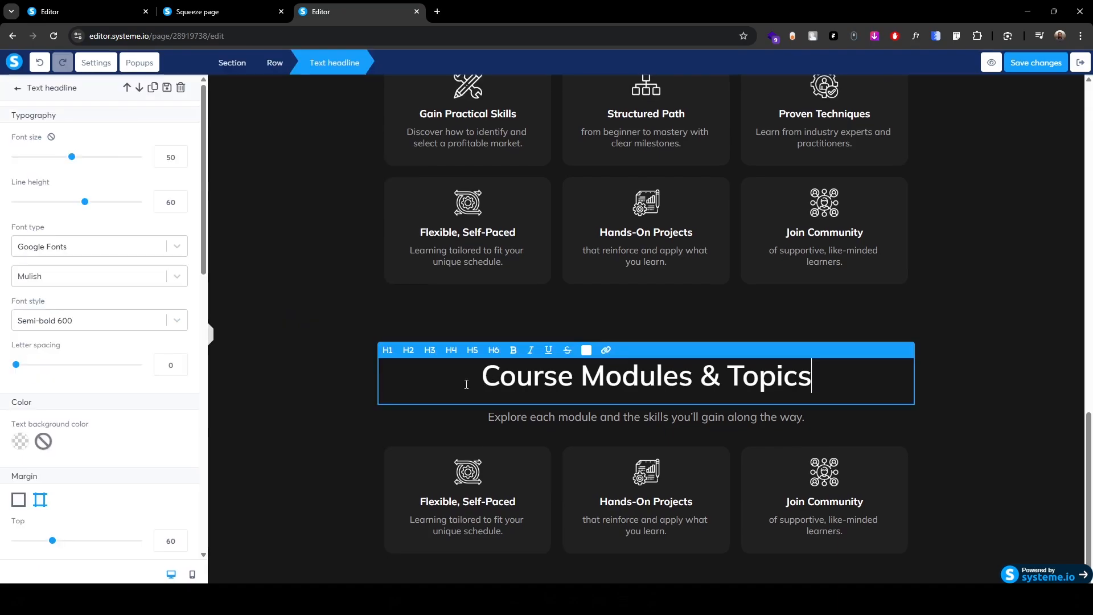
scroll(134, 427, "down", 3)
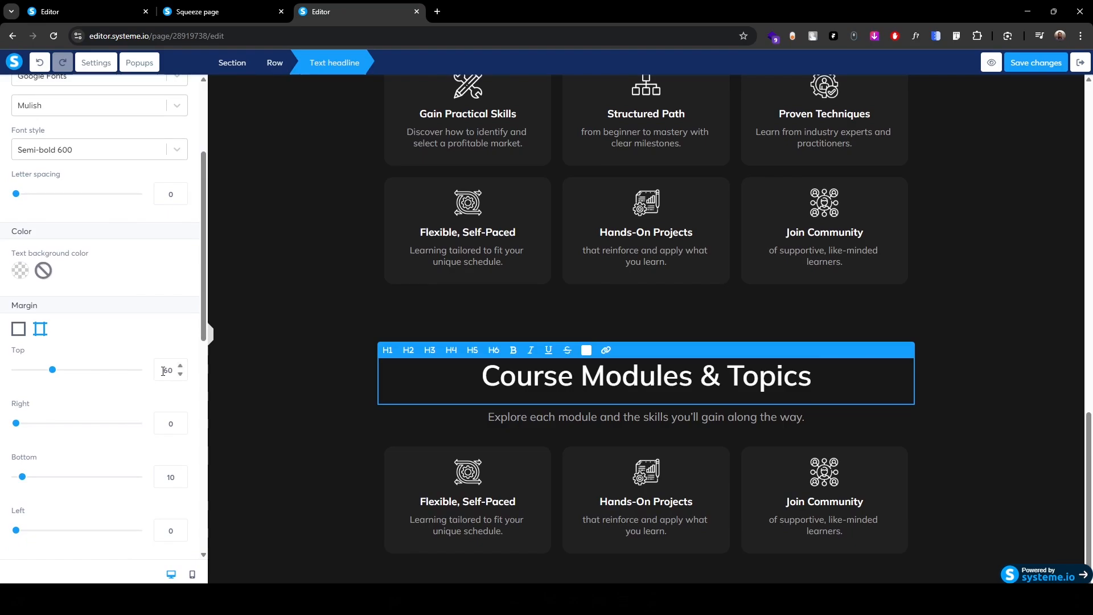
double_click(163, 371)
left_click(386, 479)
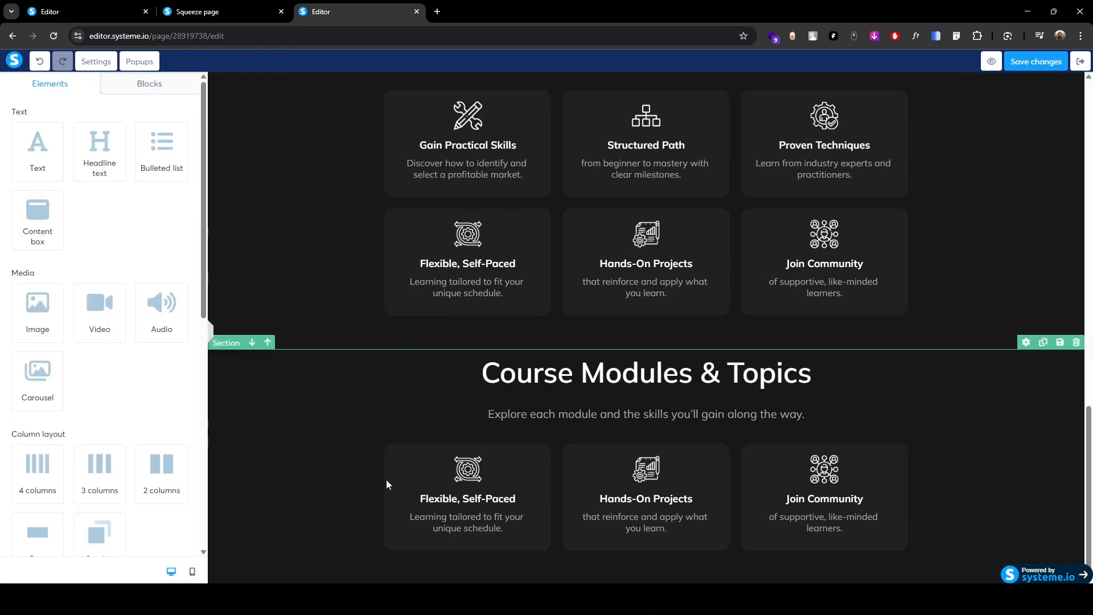
- Delete the remaining row of three feature cards from the Course Modules & Topics section
left_click(378, 455)
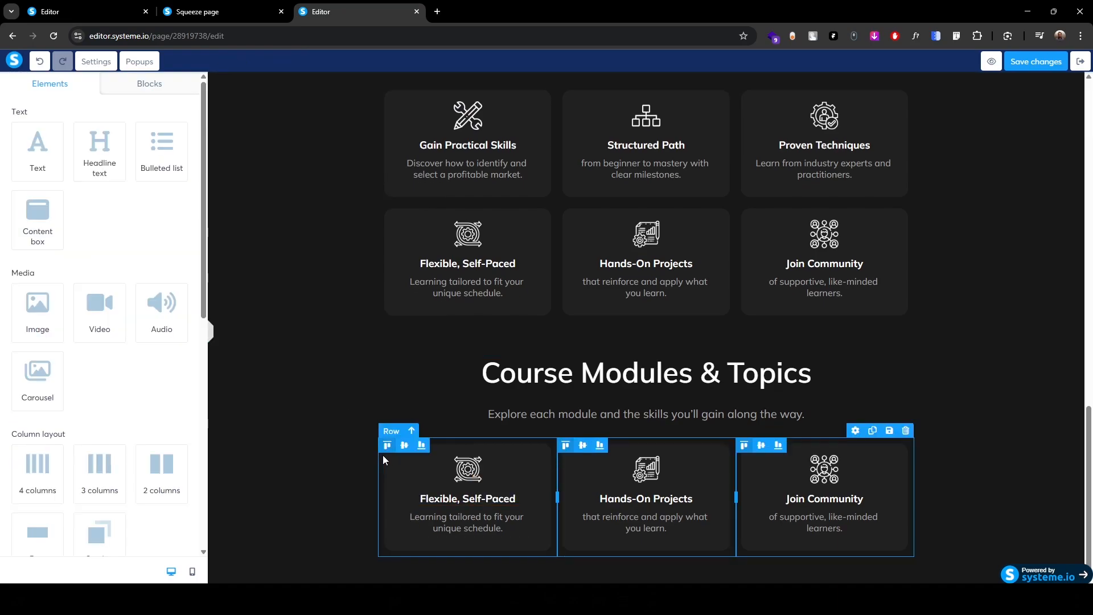
left_click(382, 456)
left_click(180, 87)
key("Return")
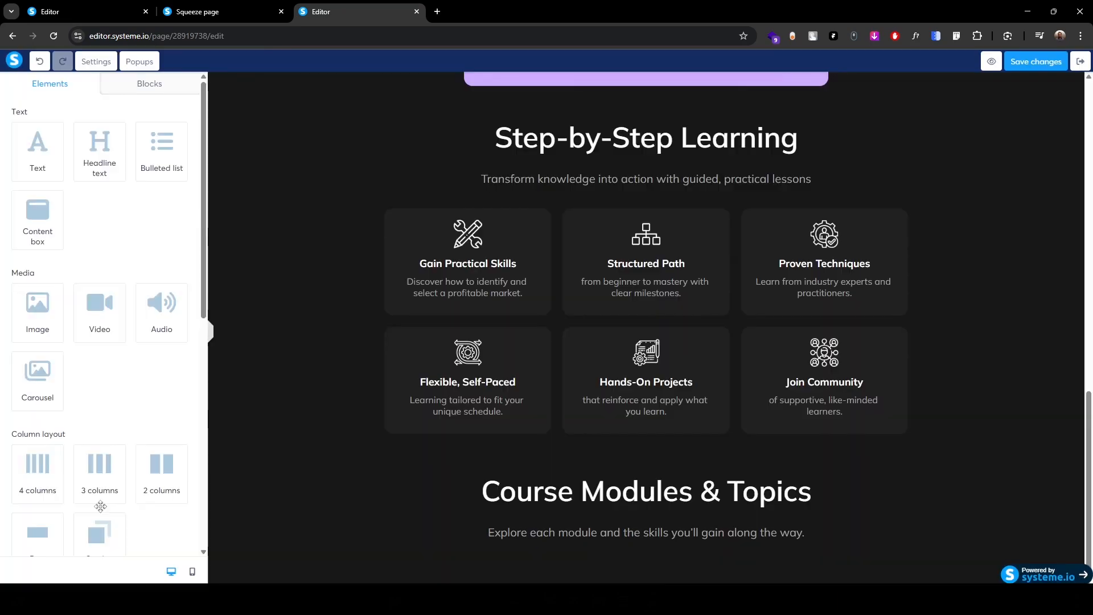
- Add an empty row below the Course Modules & Topics subheading and place an FAQ element inside it
scroll(51, 342, "down", 3)
left_click_drag(51, 379, 673, 554)
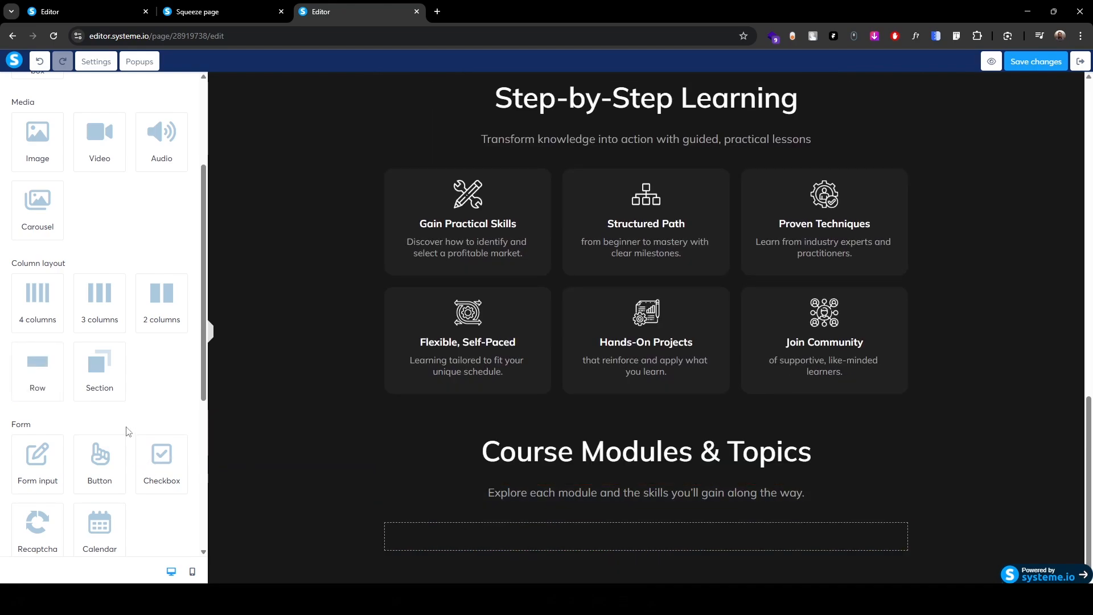
scroll(142, 490, "down", 5)
scroll(120, 492, "down", 1)
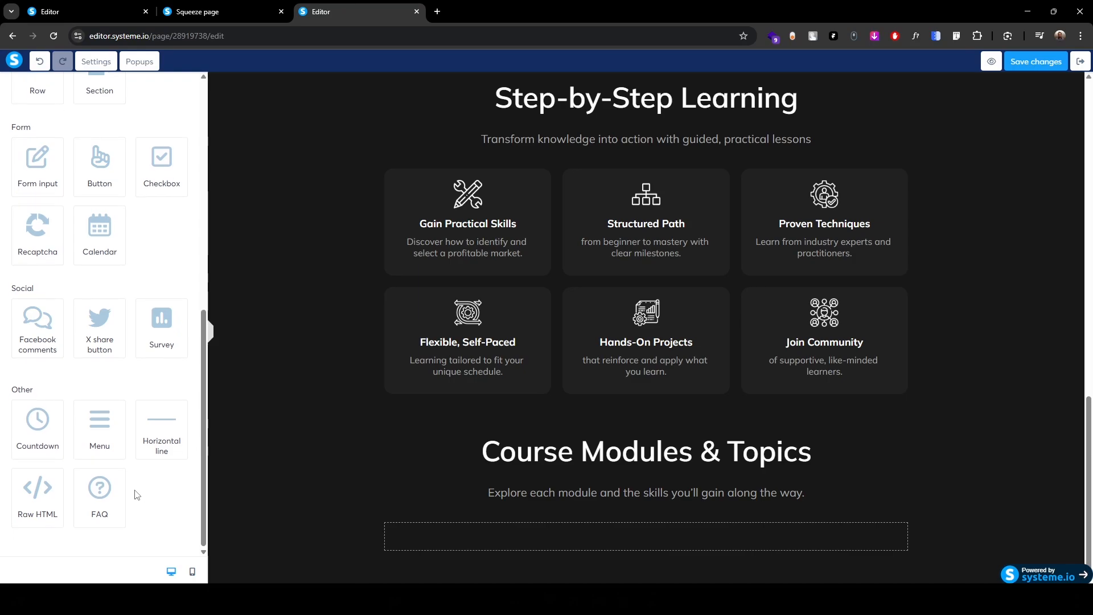
left_click_drag(101, 495, 628, 546)
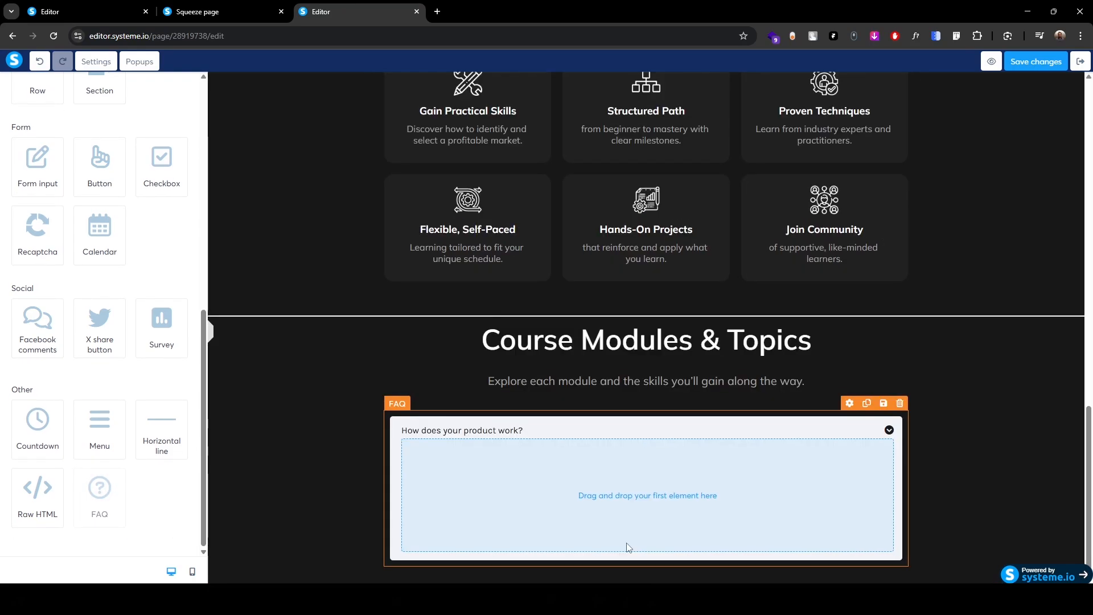
- Set the FAQ element's background color to 212121 and its title color to white
left_click(396, 409)
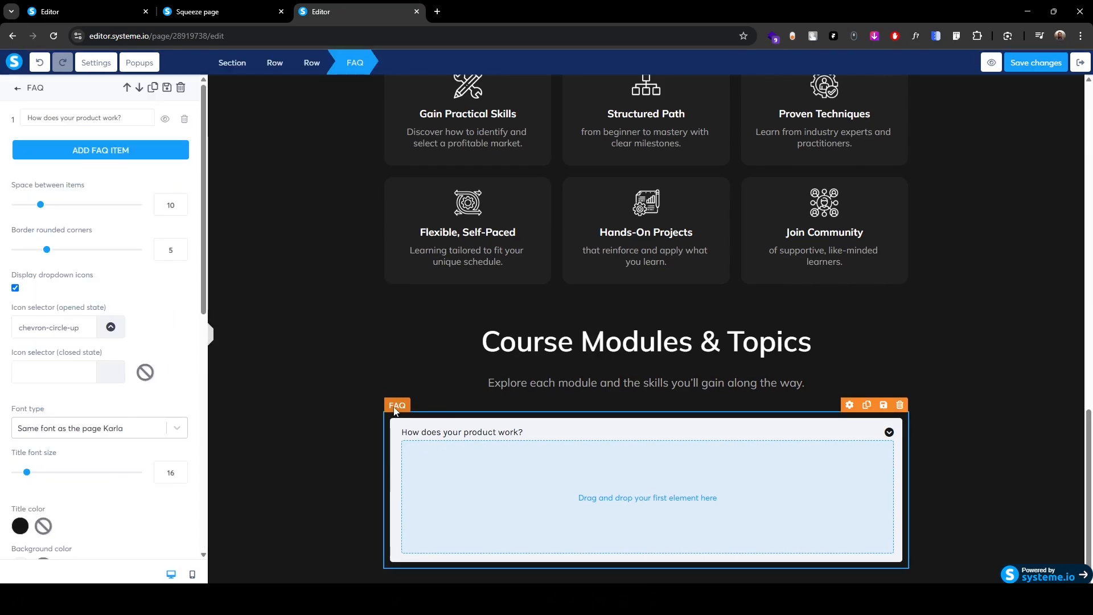
scroll(18, 403, "down", 3)
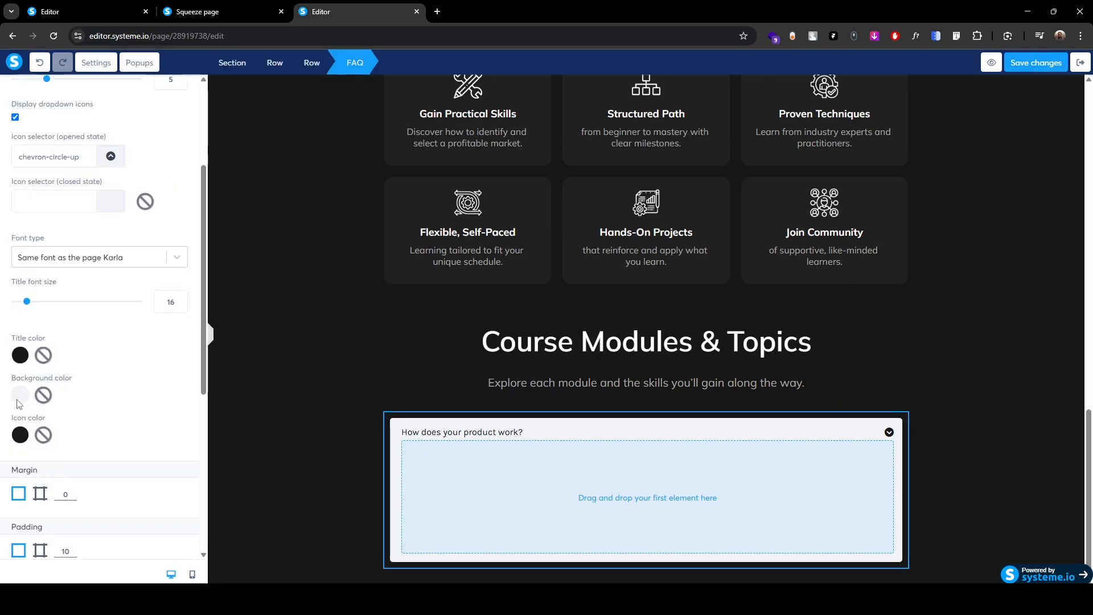
left_click(19, 398)
type("212121")
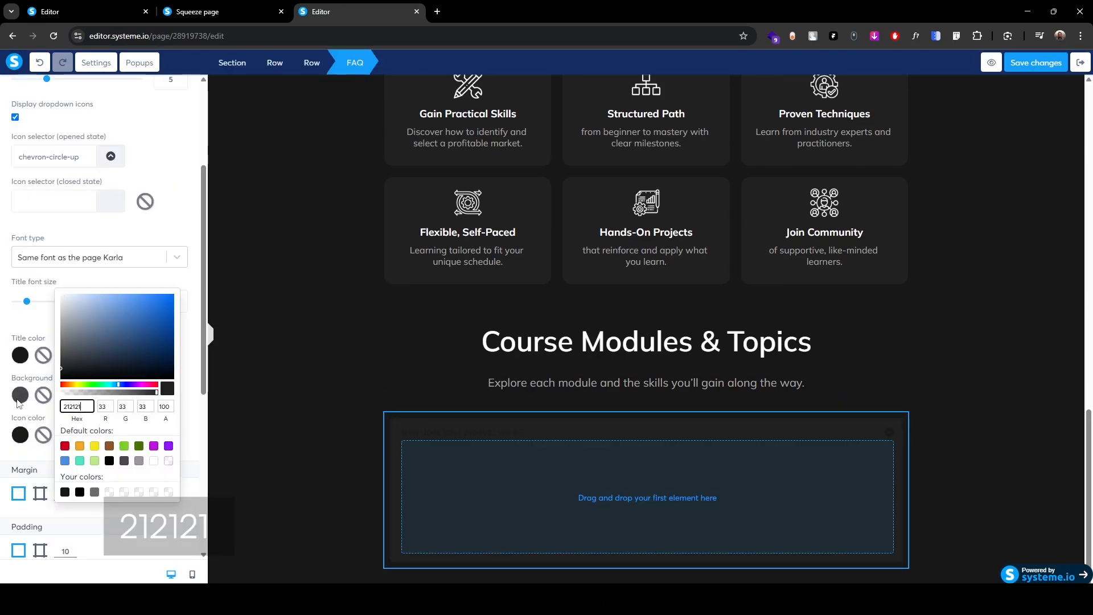
left_click(17, 359)
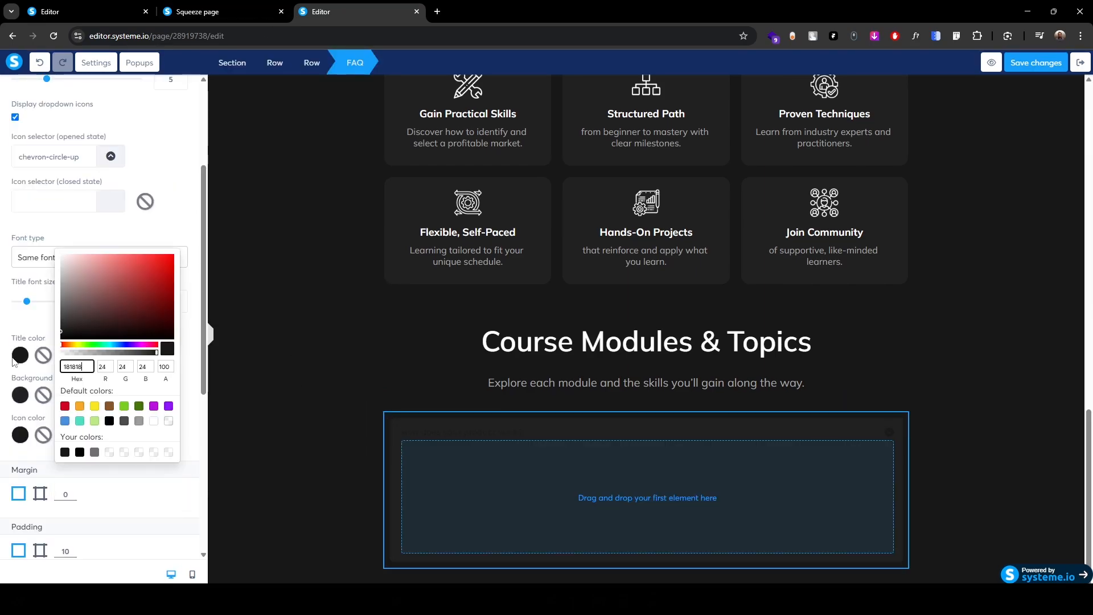
left_click(153, 422)
- Add a Text element inside the FAQ item and set the FAQ's opened-state icon to plus
left_click(14, 62)
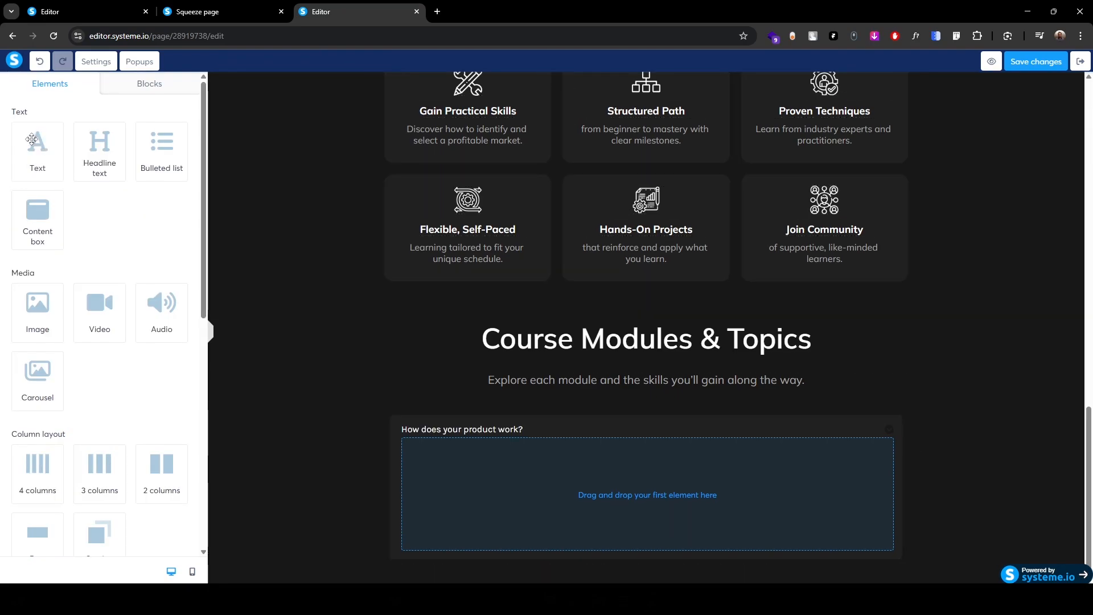
left_click_drag(35, 143, 645, 492)
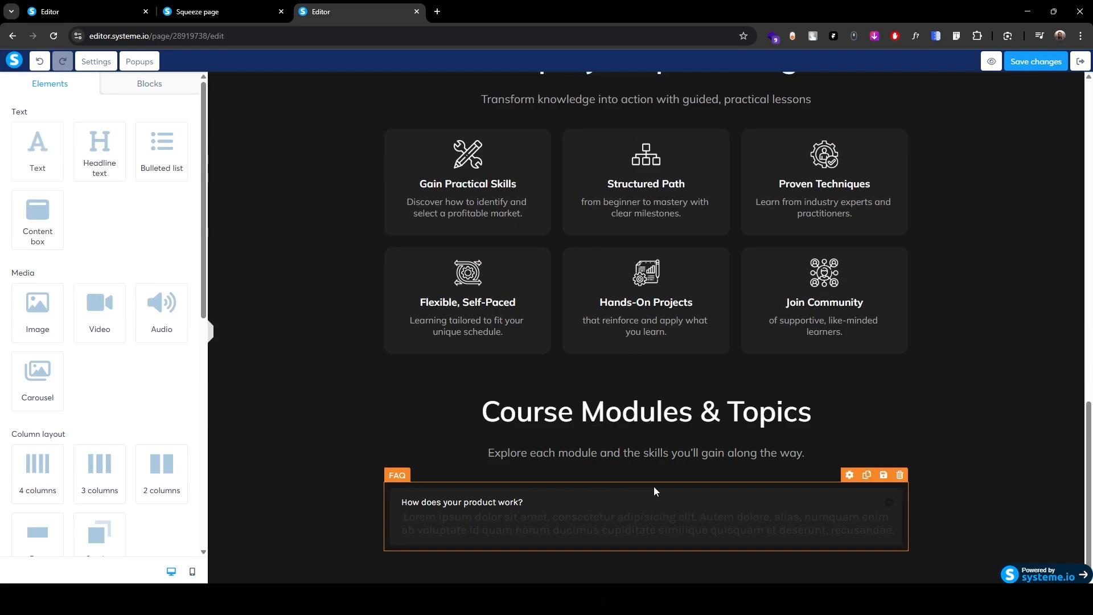
left_click(654, 491)
left_click(104, 330)
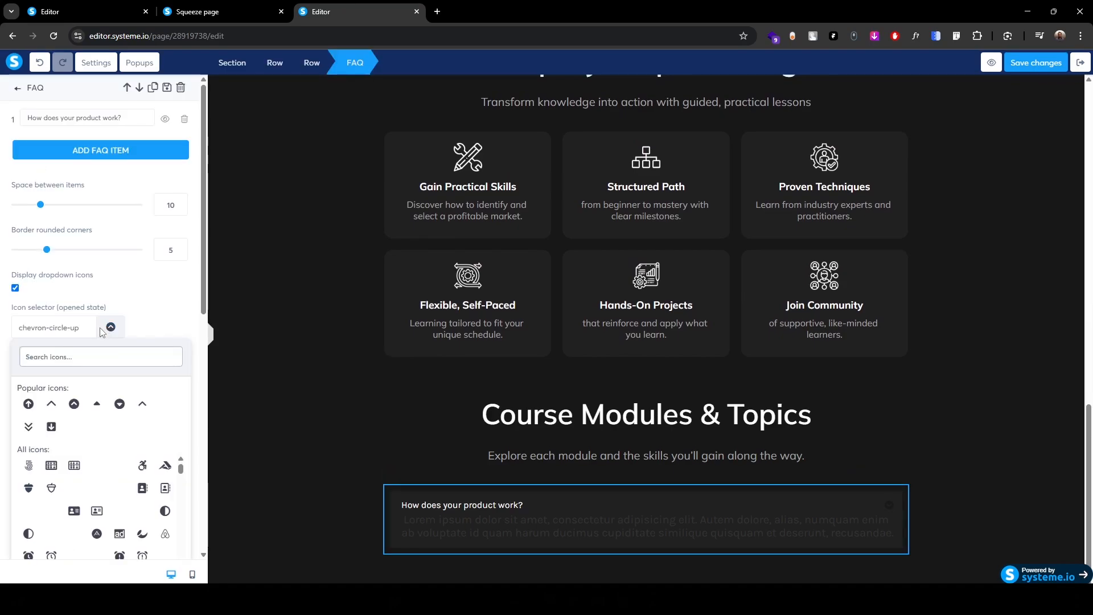
left_click(66, 357)
type("plus")
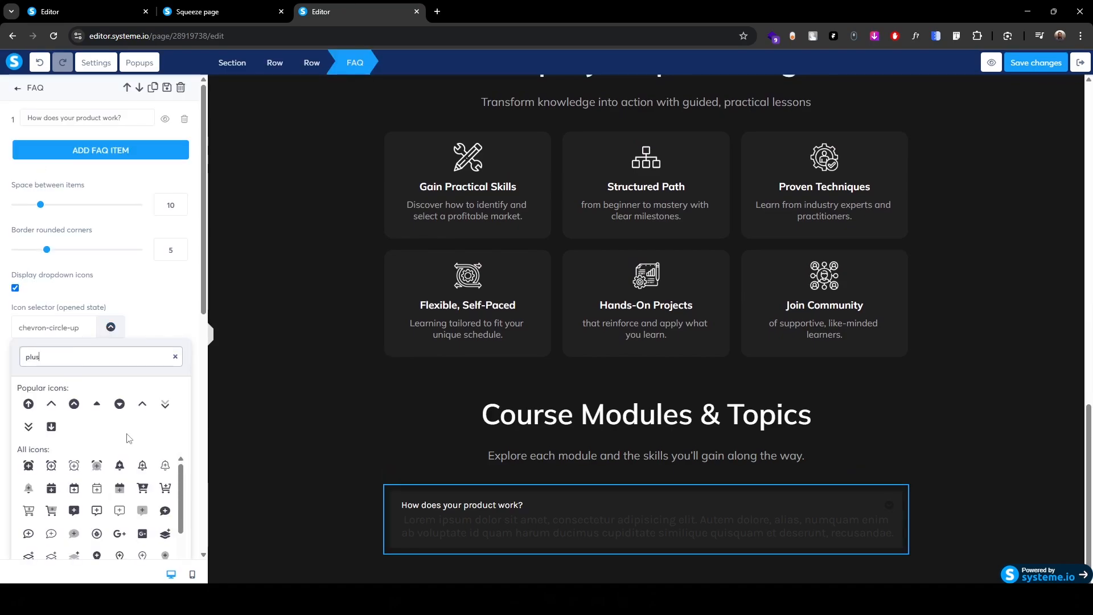
scroll(129, 438, "down", 1)
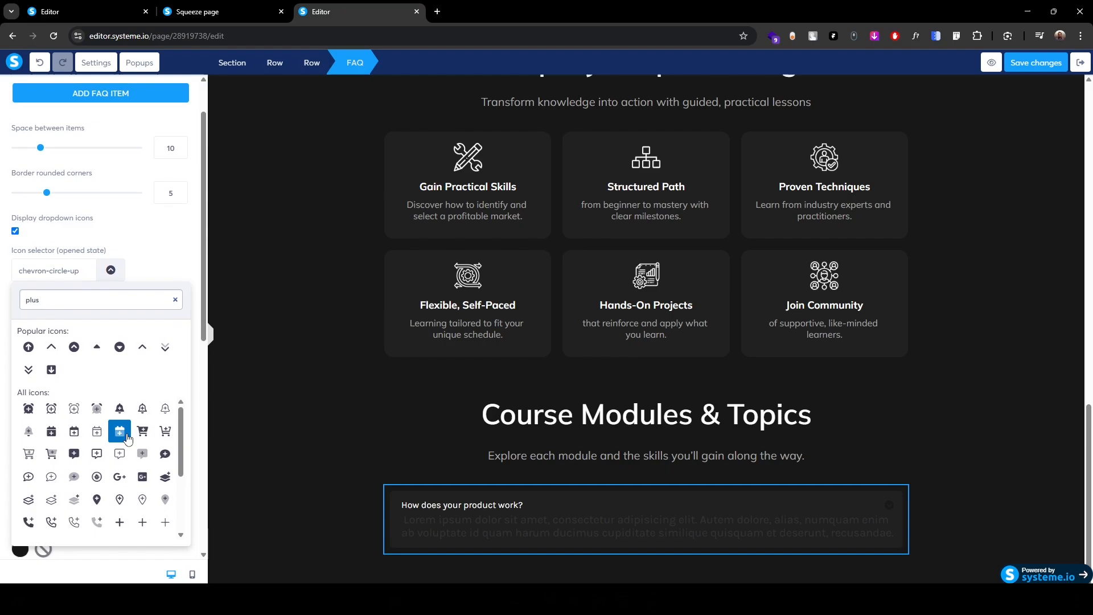
left_click(120, 523)
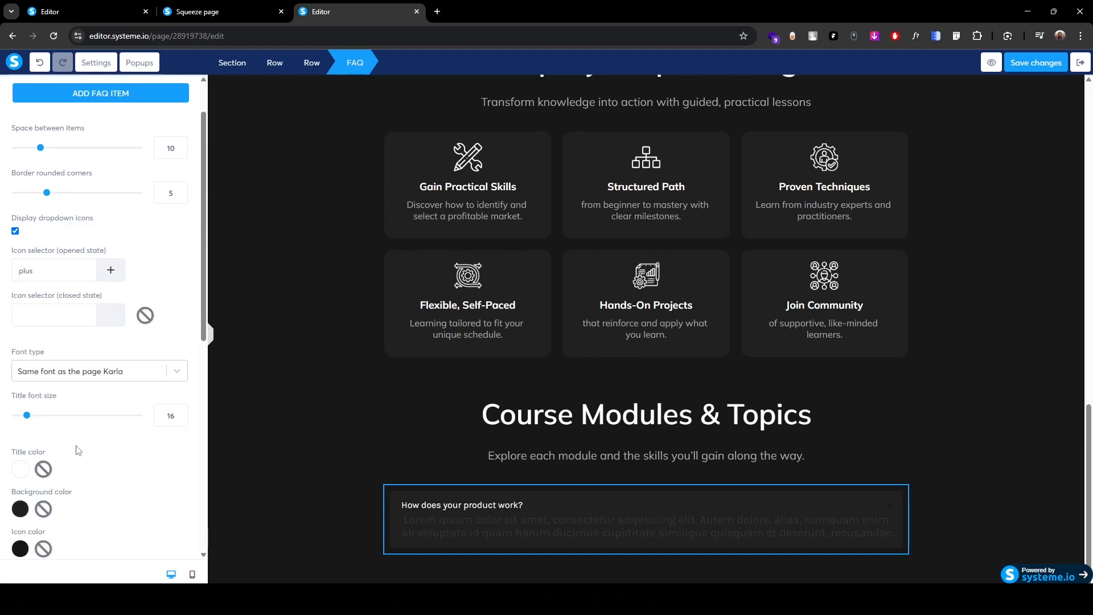
- Set the FAQ element's icon color to white (FFFFFF)
scroll(69, 436, "down", 1)
left_click(18, 493)
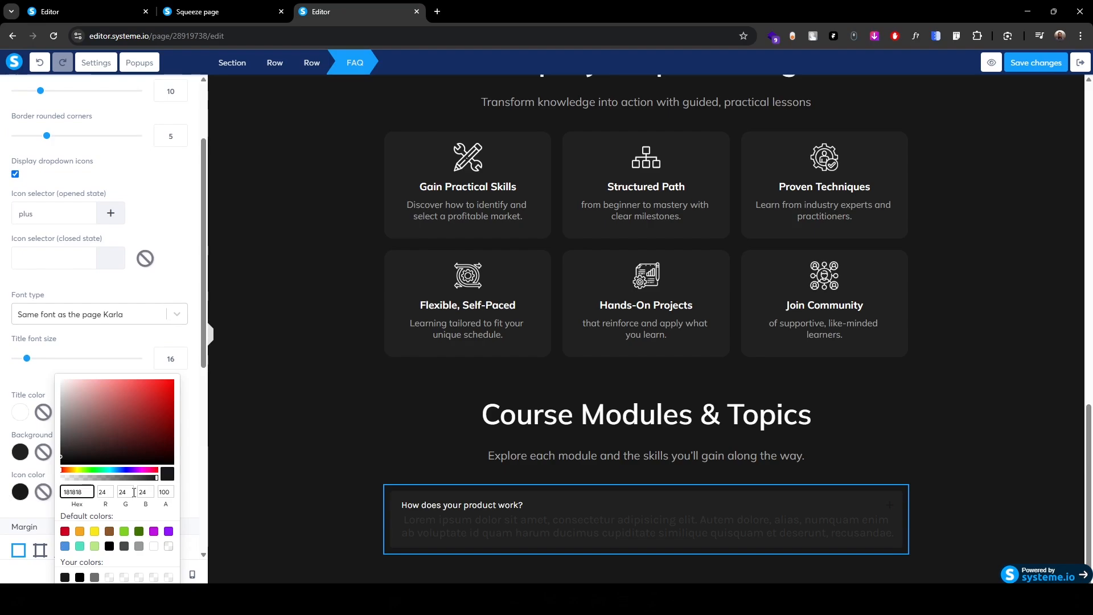
type("ffffff")
left_click(153, 547)
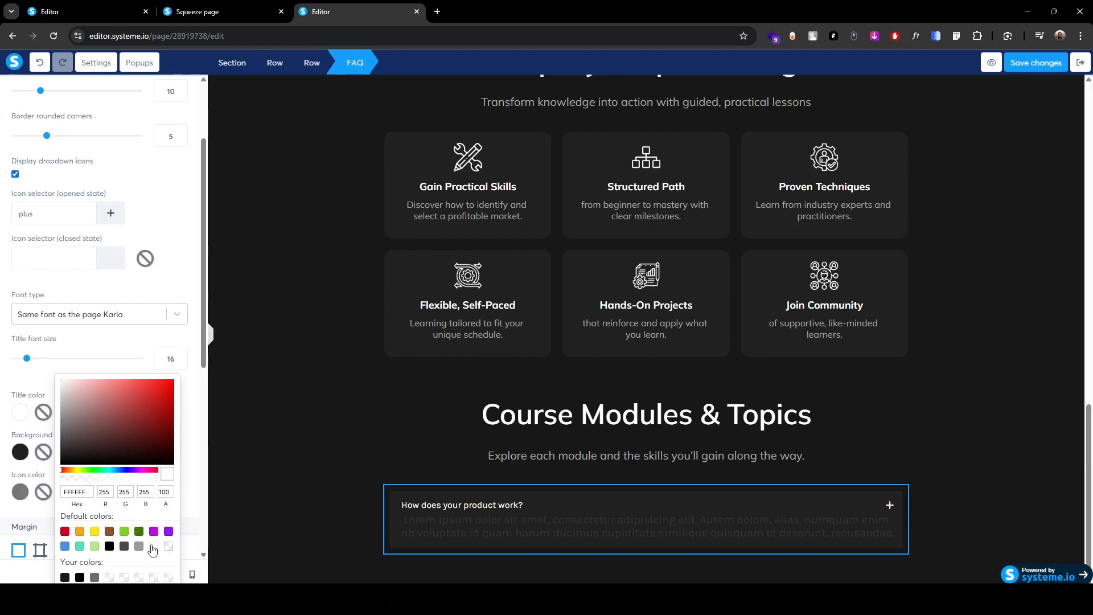
- Set the FAQ title font to the Google font Mulish in Semi-bold 600 style
left_click(110, 323)
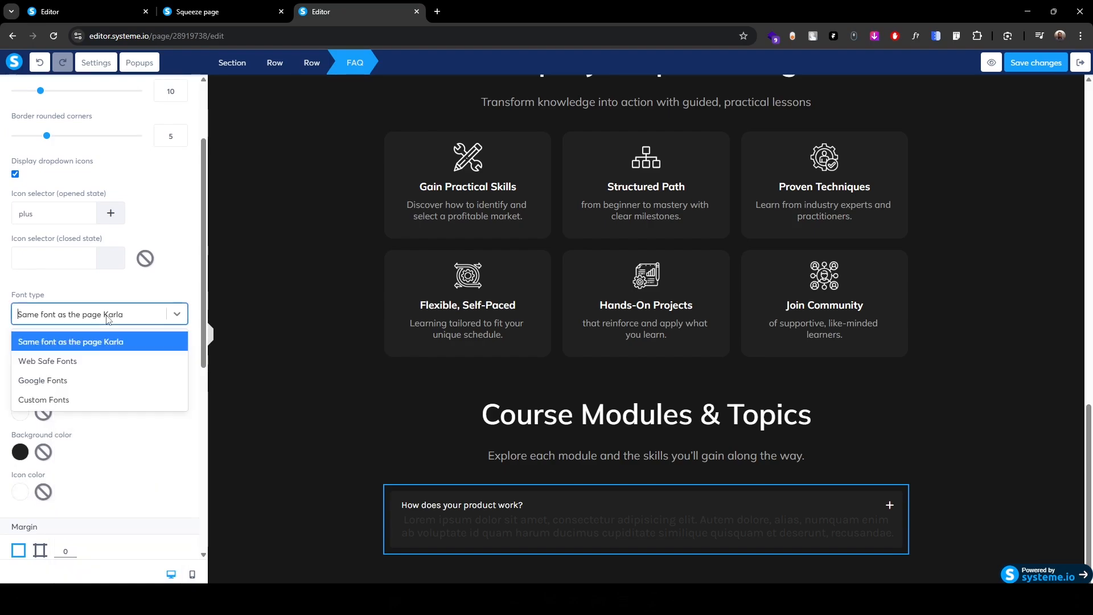
left_click(73, 378)
left_click(58, 352)
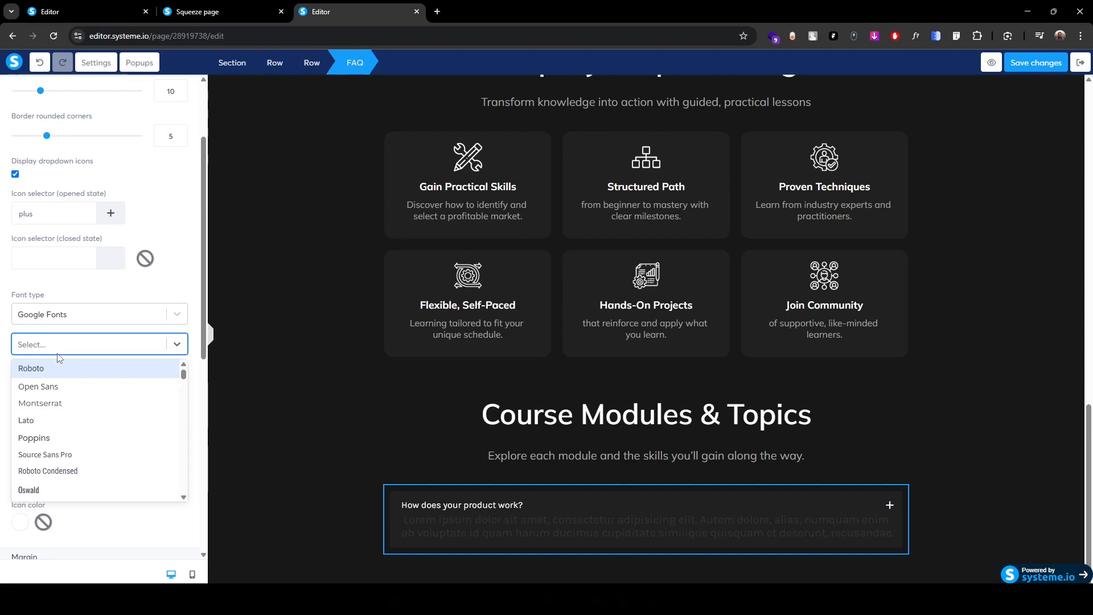
type("mul")
key("Return")
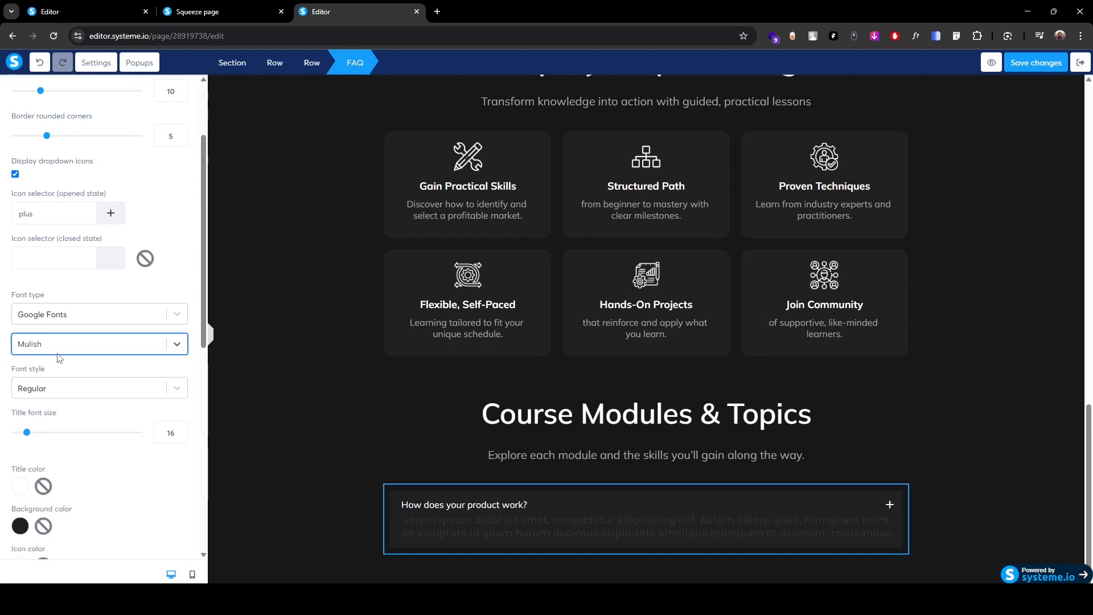
left_click(77, 385)
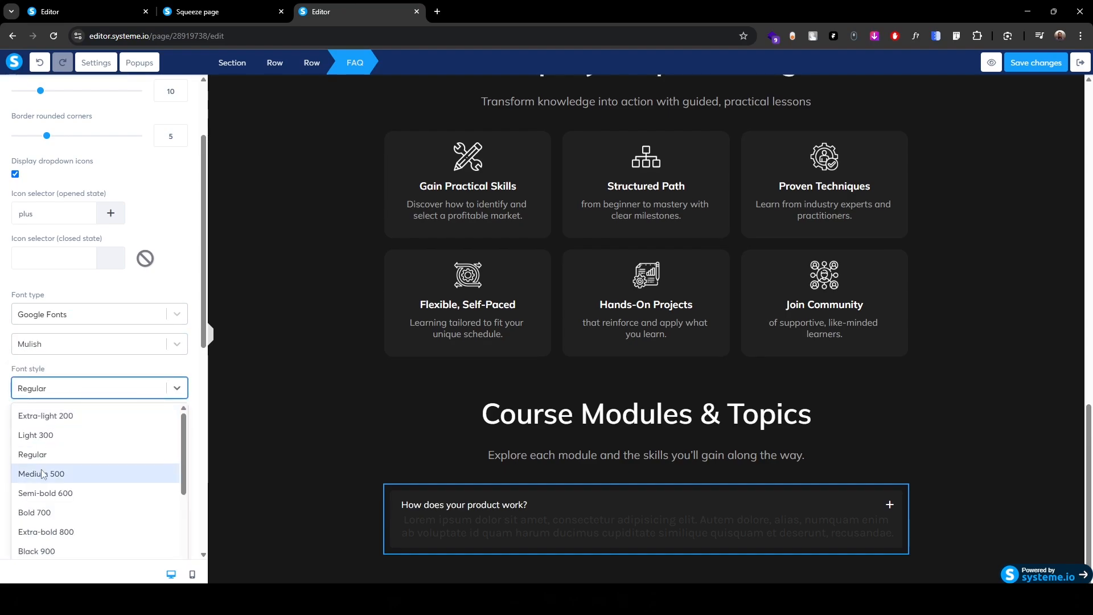
left_click(64, 493)
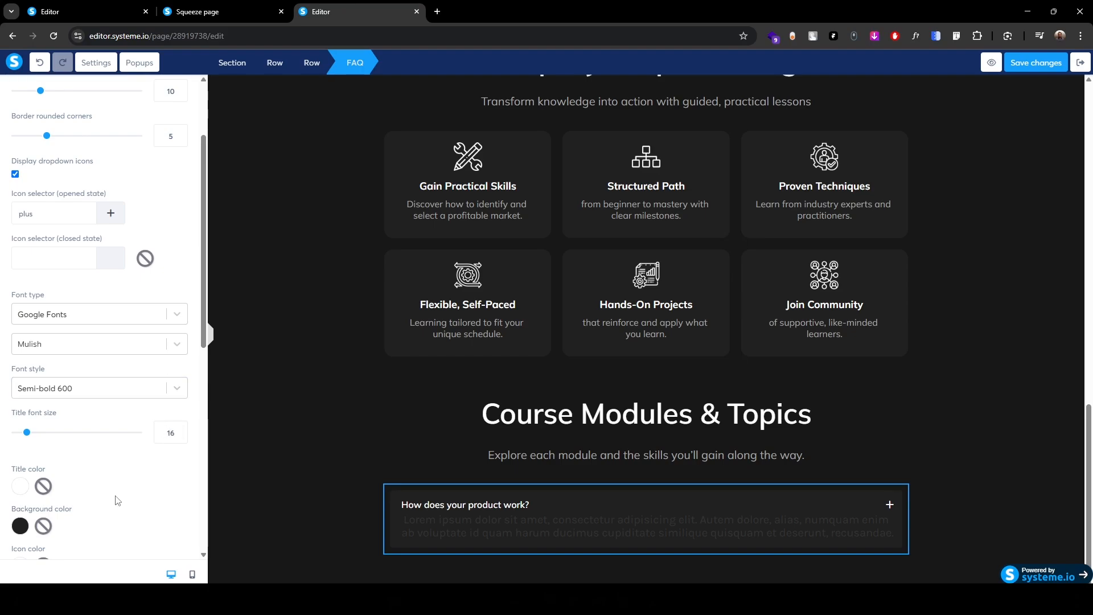
- Set the FAQ title font size to 21
key("Up")
key("Up")
key("Up")
key("Up")
key("Up")
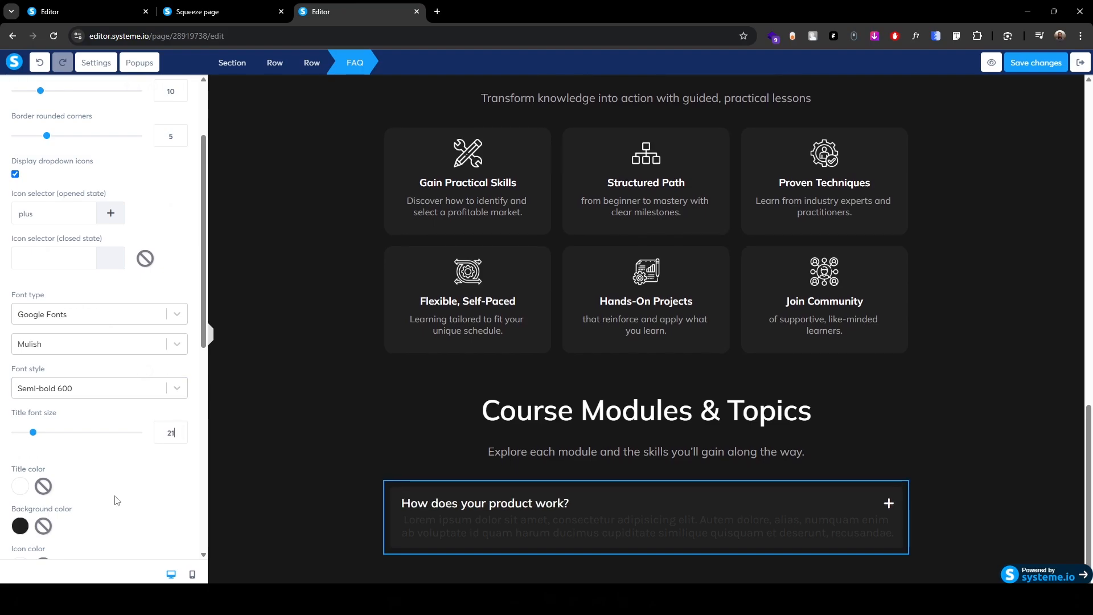
- Copy the first module title from the reference page and rename the FAQ item "Module 1: Introduction to Digital Marketing"
scroll(59, 414, "up", 2)
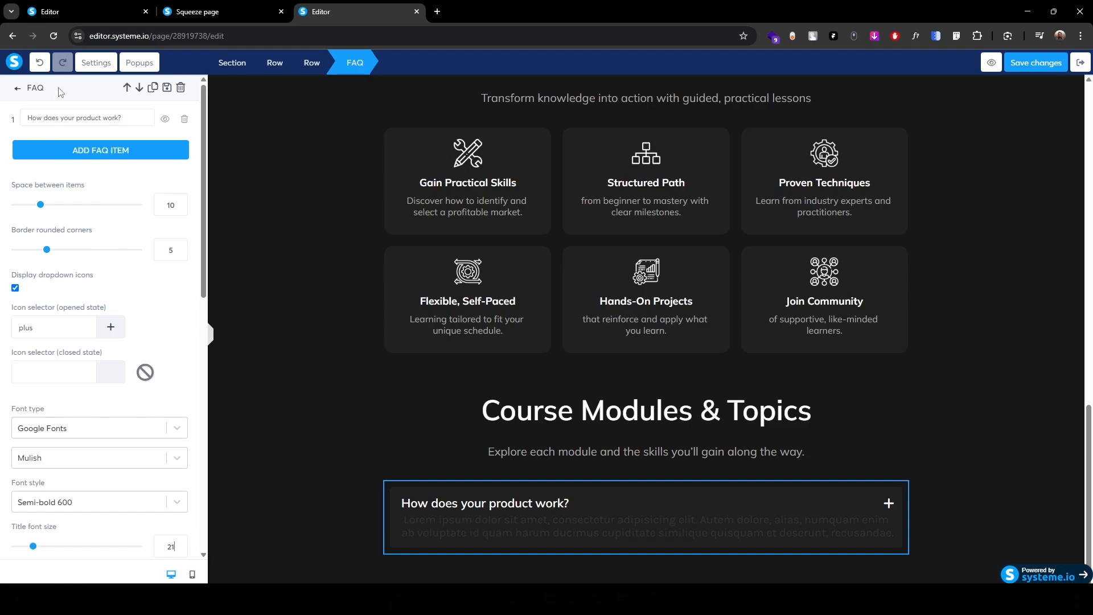
left_click(200, 14)
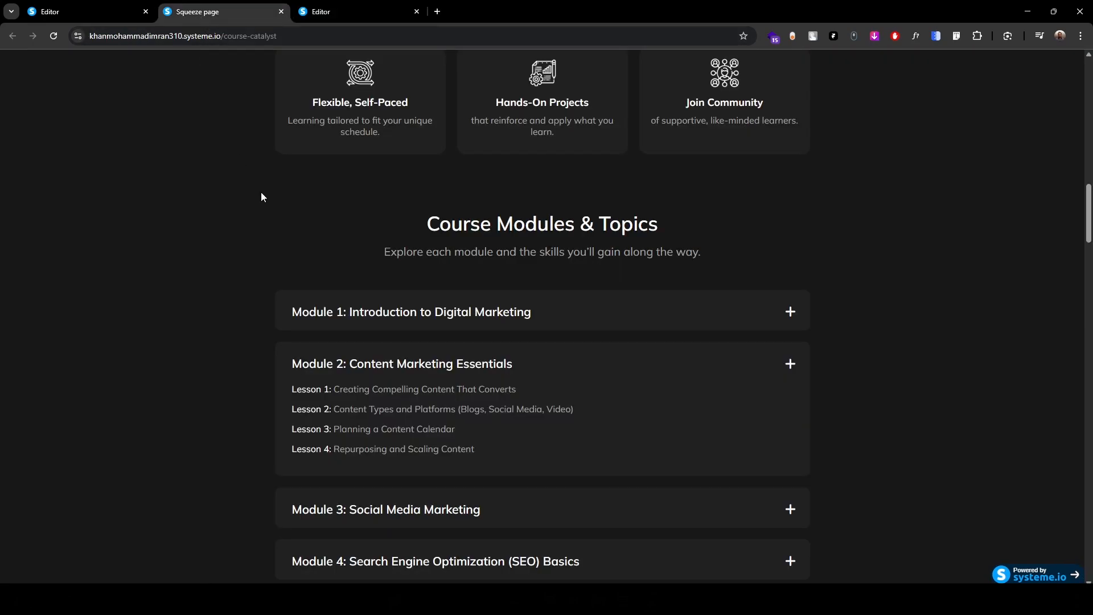
left_click(292, 315)
left_click_drag(292, 313, 547, 322)
left_click(362, 11)
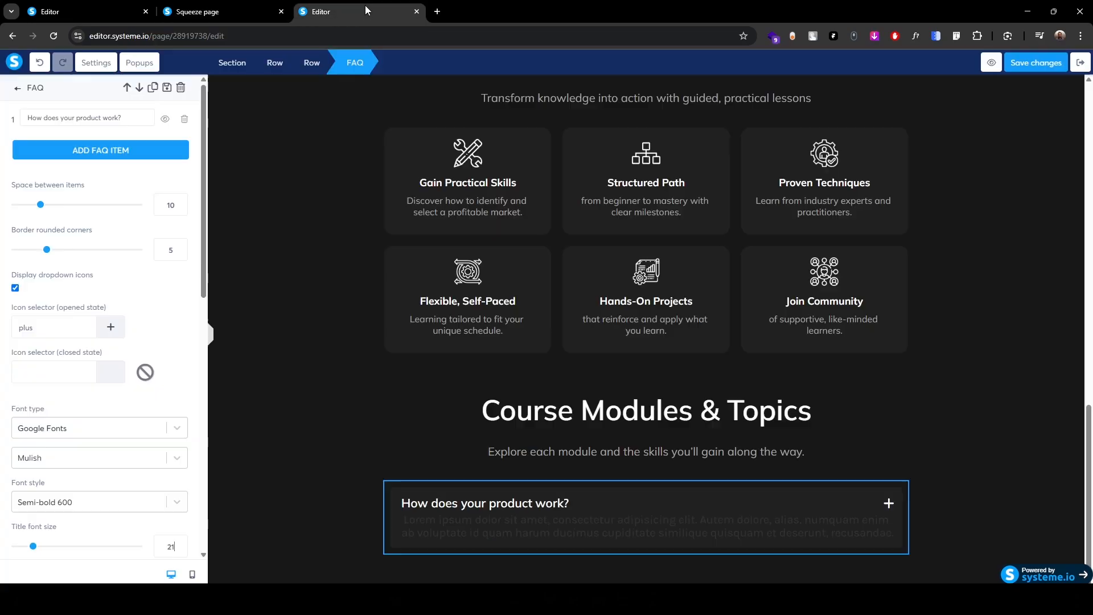
triple_click(110, 112)
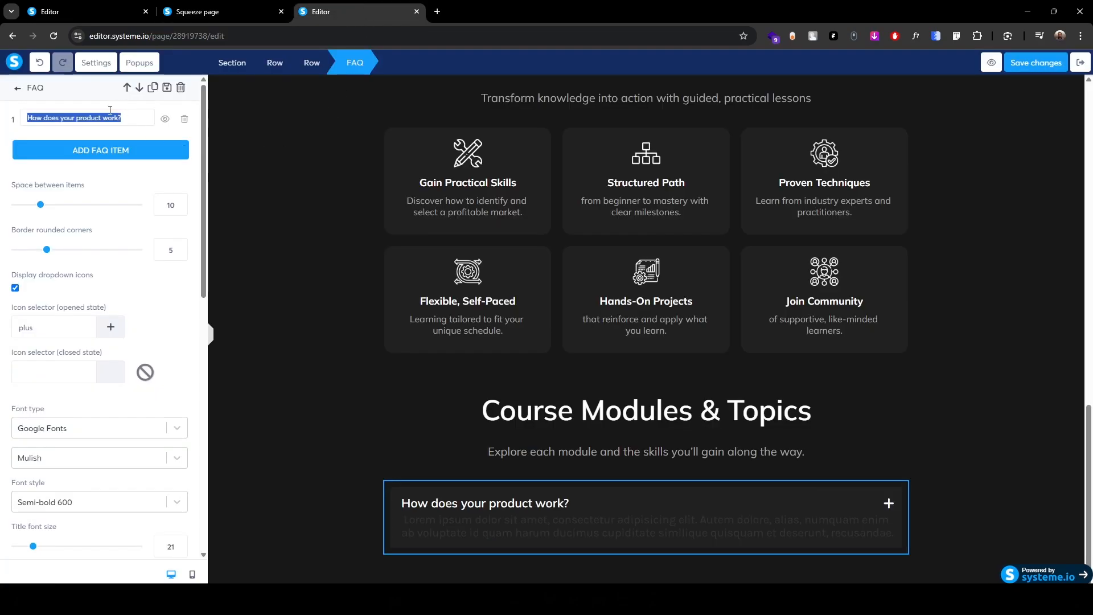
type("Module 1: Introduction to Digital Marketing")
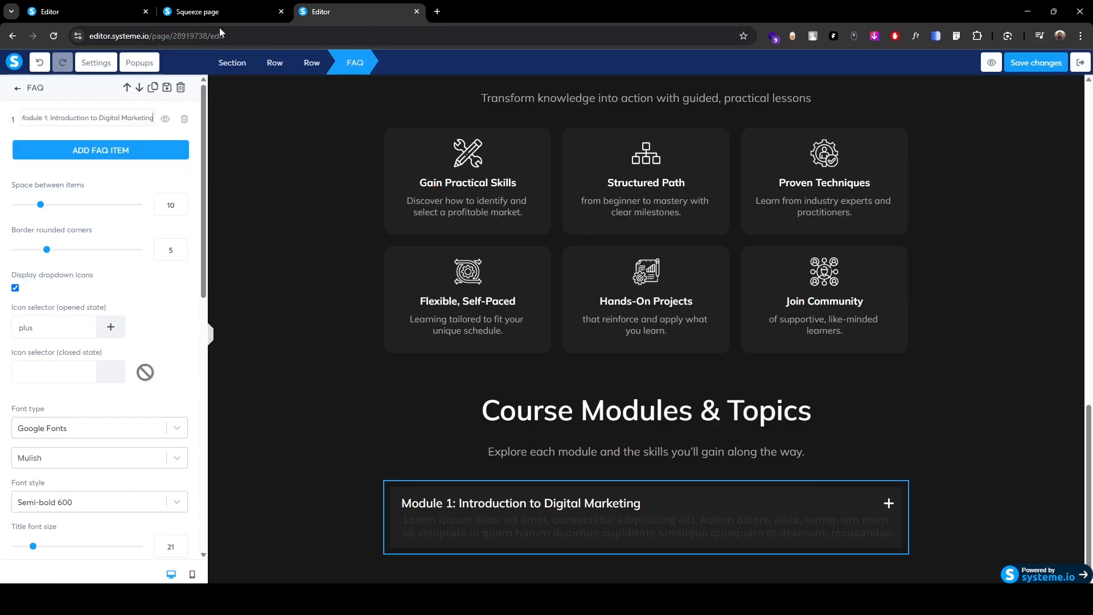
- Copy the four Module 1 lesson lines from the reference page and replace the FAQ item's placeholder text with them
left_click(208, 12)
left_click_drag(475, 403, 290, 340)
key("ctrl+c")
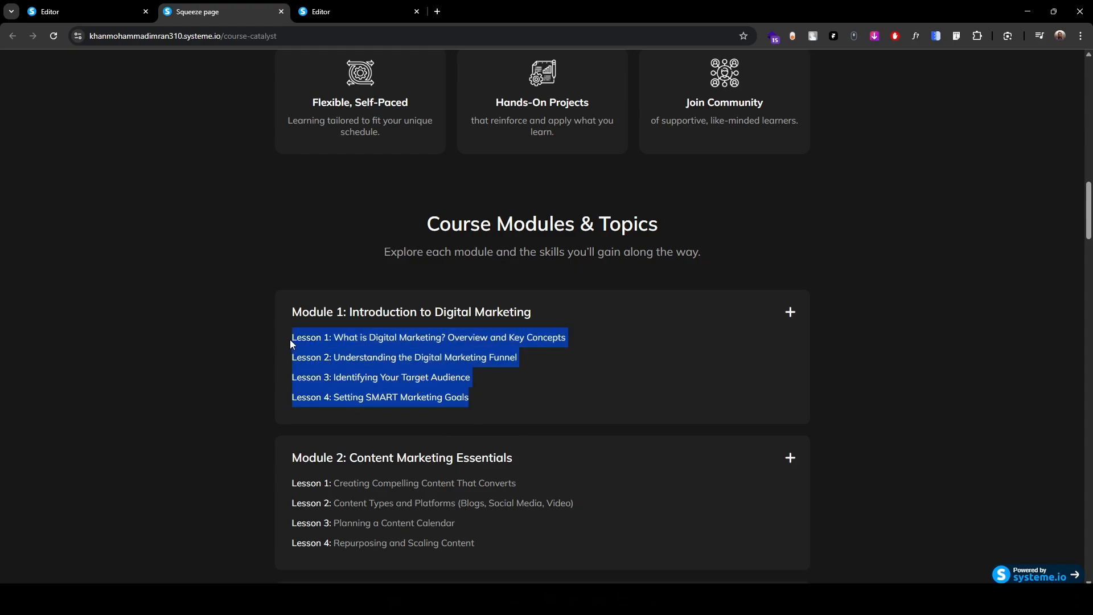
left_click(291, 340)
left_click(319, 15)
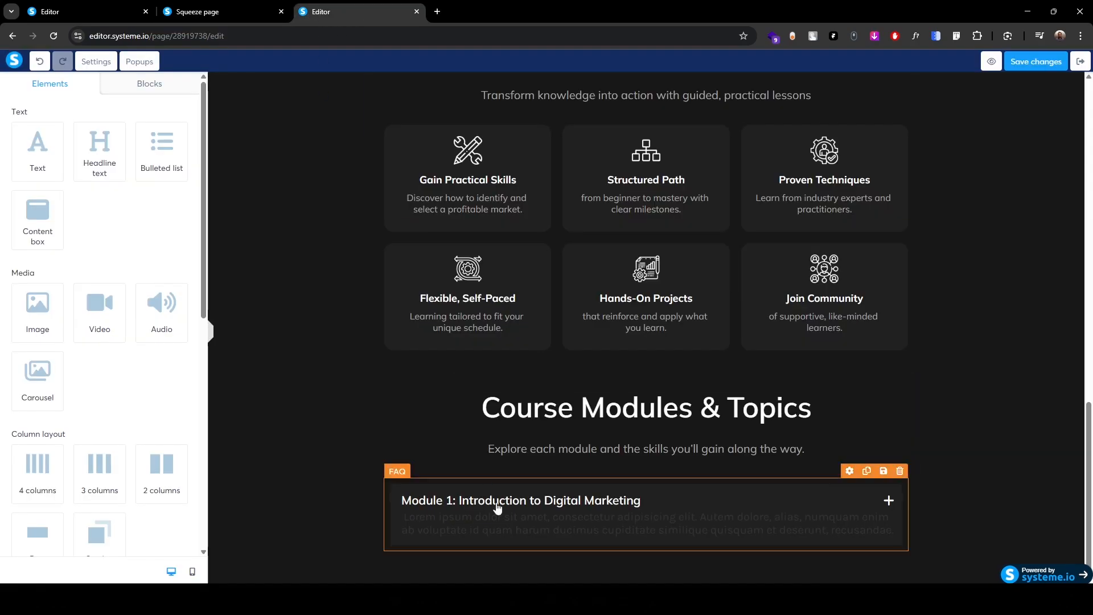
left_click(500, 505)
left_click(524, 518)
triple_click(523, 520)
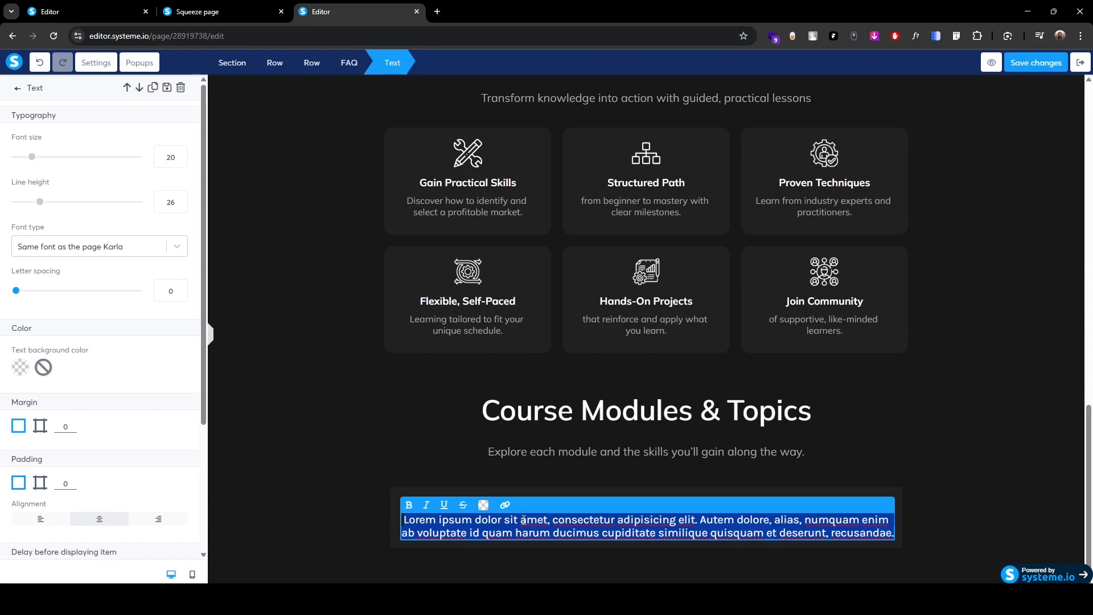
key("ctrl+v")
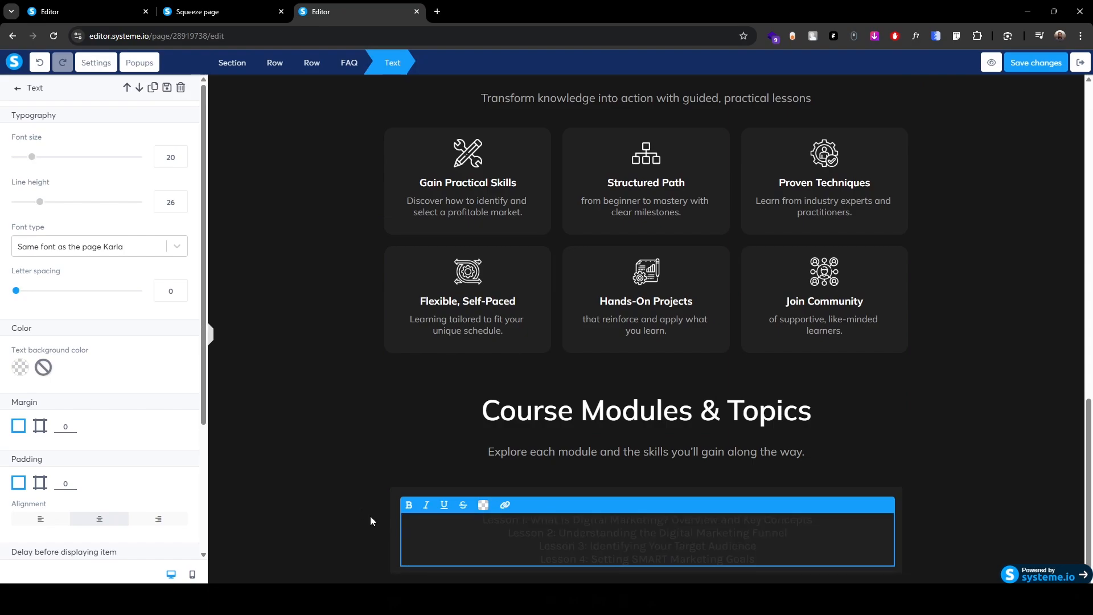
- Left-align the lesson text and set its font to the Google font Mulish
left_click(40, 521)
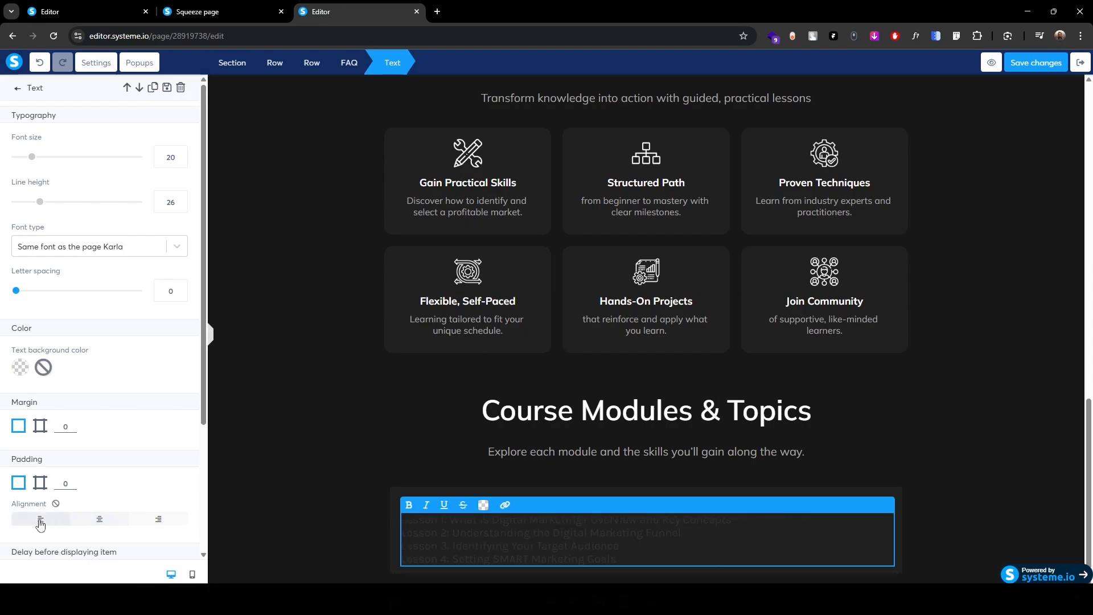
left_click(91, 246)
left_click(65, 313)
left_click(69, 277)
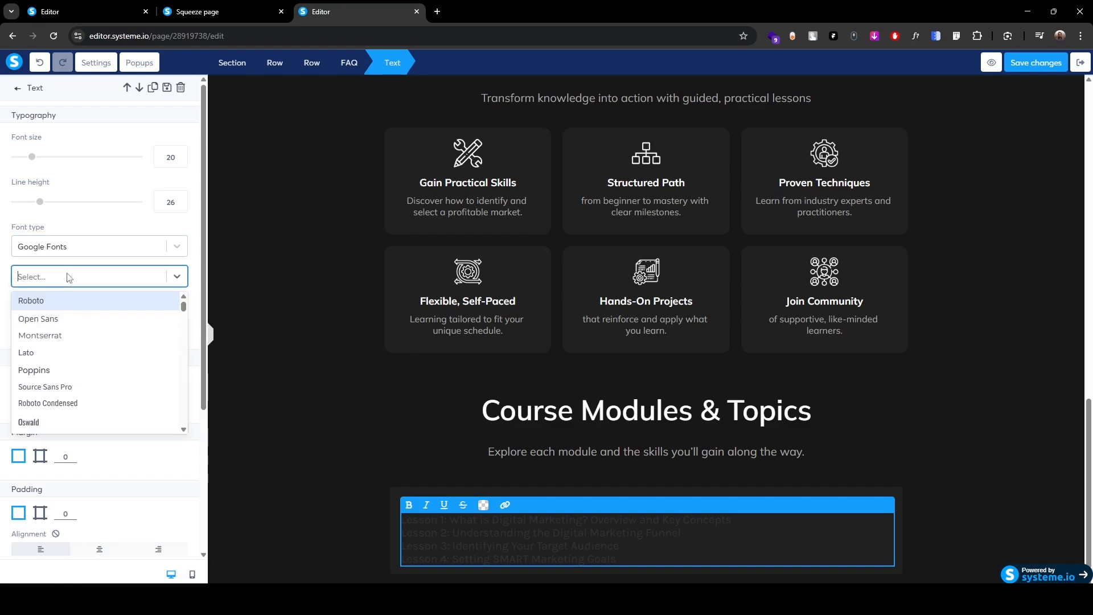
type("muli")
key("Return")
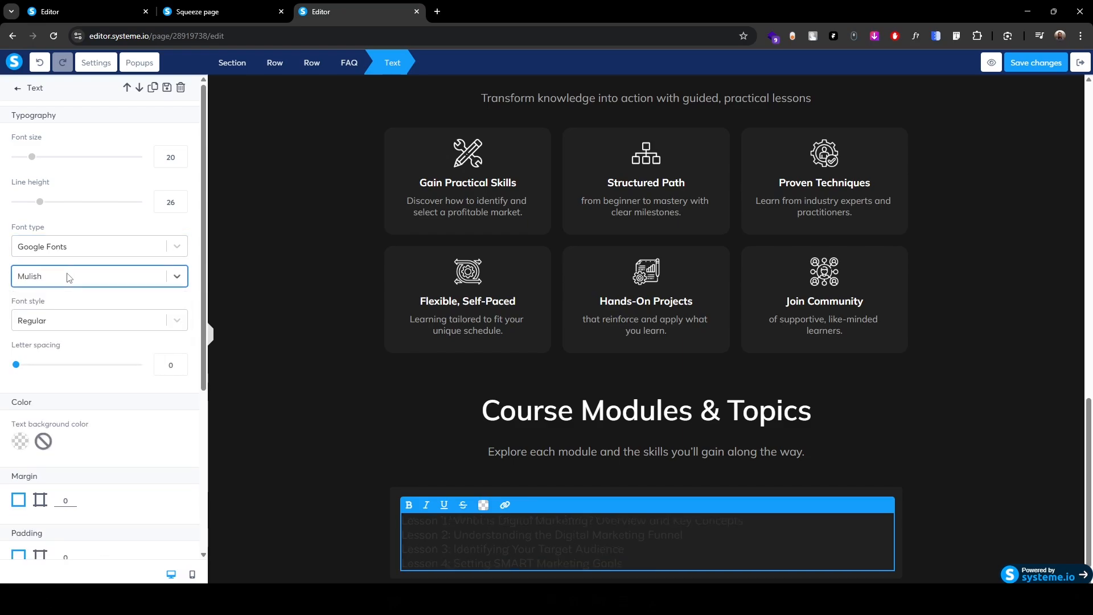
- Set the lesson text's font size to 16
left_click(168, 157)
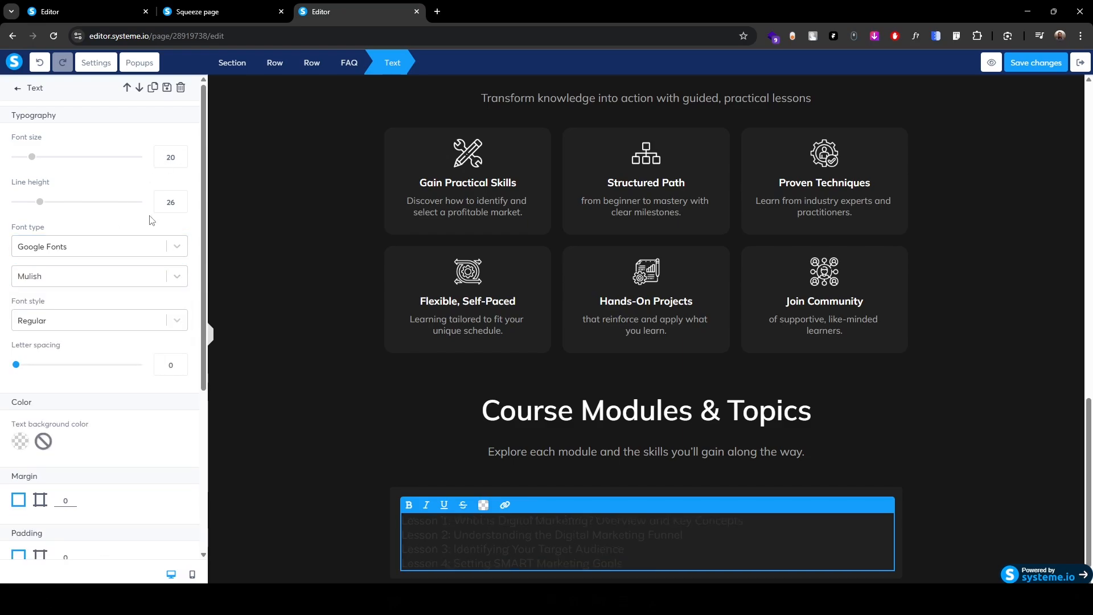
key("Down")
key("Down")
key("Down")
key("Down")
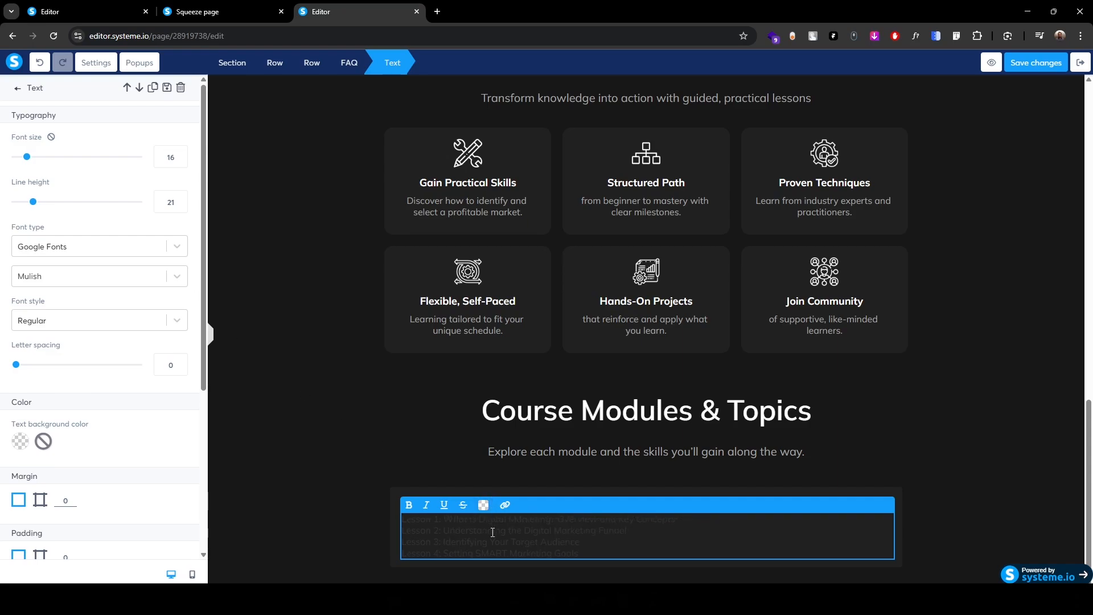
- Set the lesson text's line height to 35
left_click(165, 202)
key("Up")
key("Up")
key("Up")
key("Up")
key("Up")
key("Up")
key("Up")
key("Up")
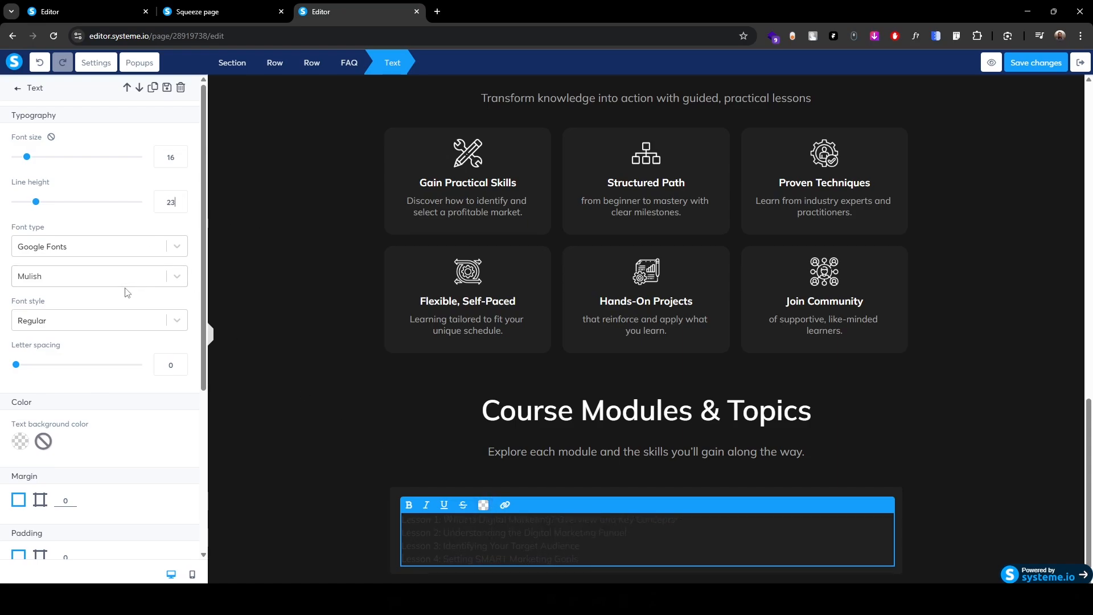
key("Up")
key("Up")
key("Up")
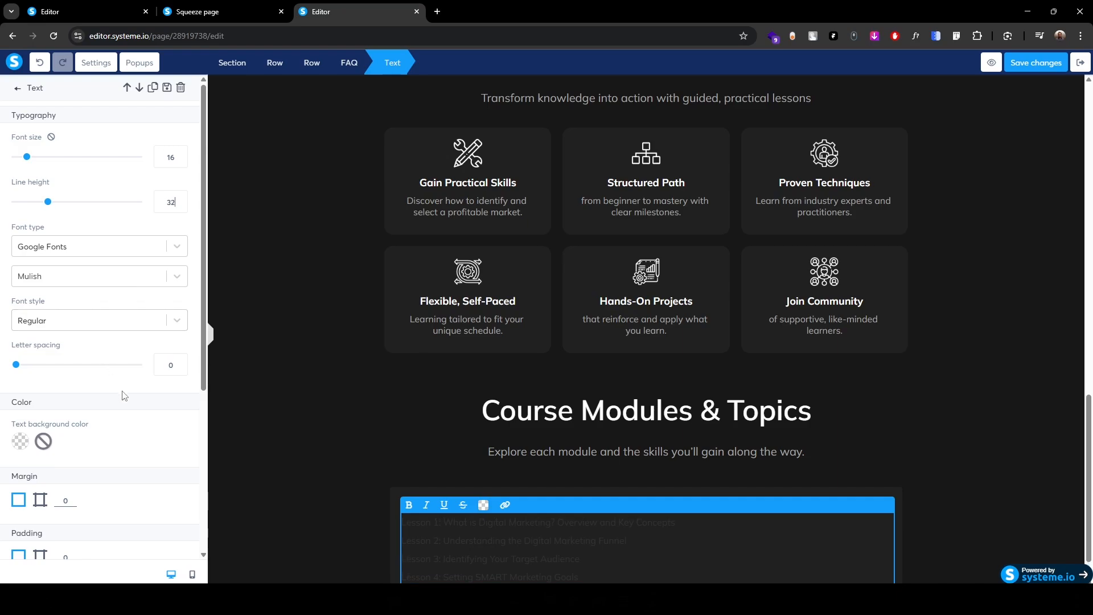
- Color the "Lesson 1:" label white and the rest of that line a7a7a7
scroll(125, 395, "down", 1)
scroll(467, 503, "down", 1)
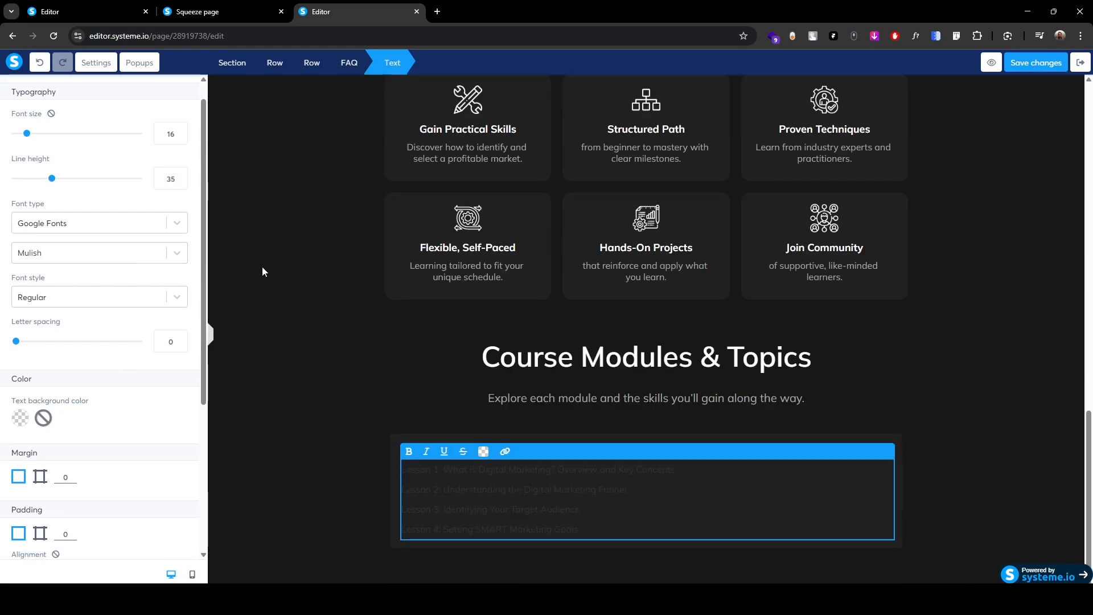
left_click(489, 456)
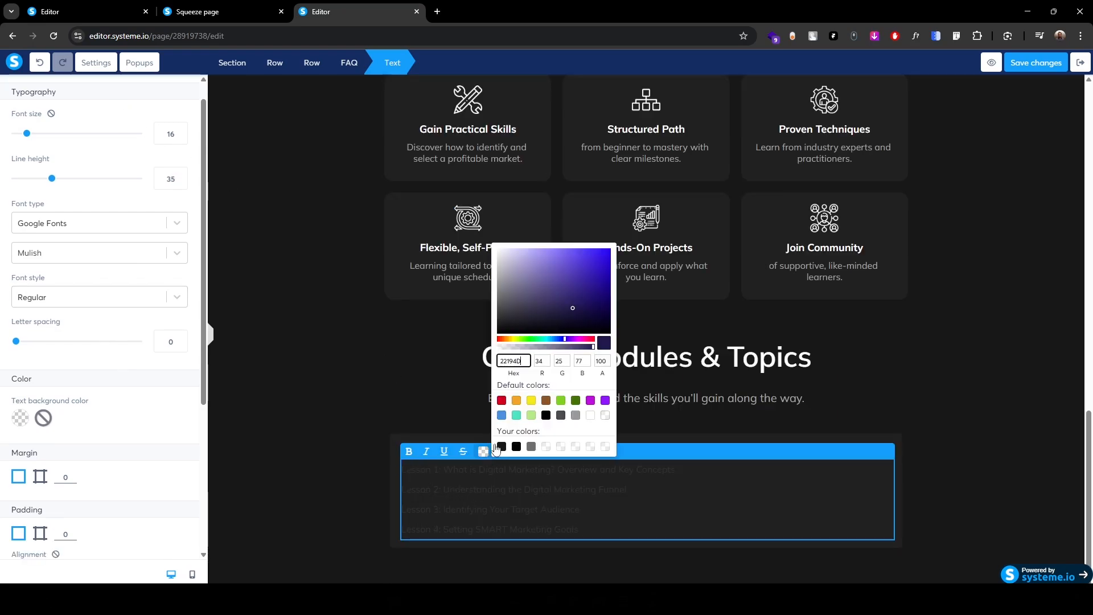
left_click(590, 422)
left_click(447, 473)
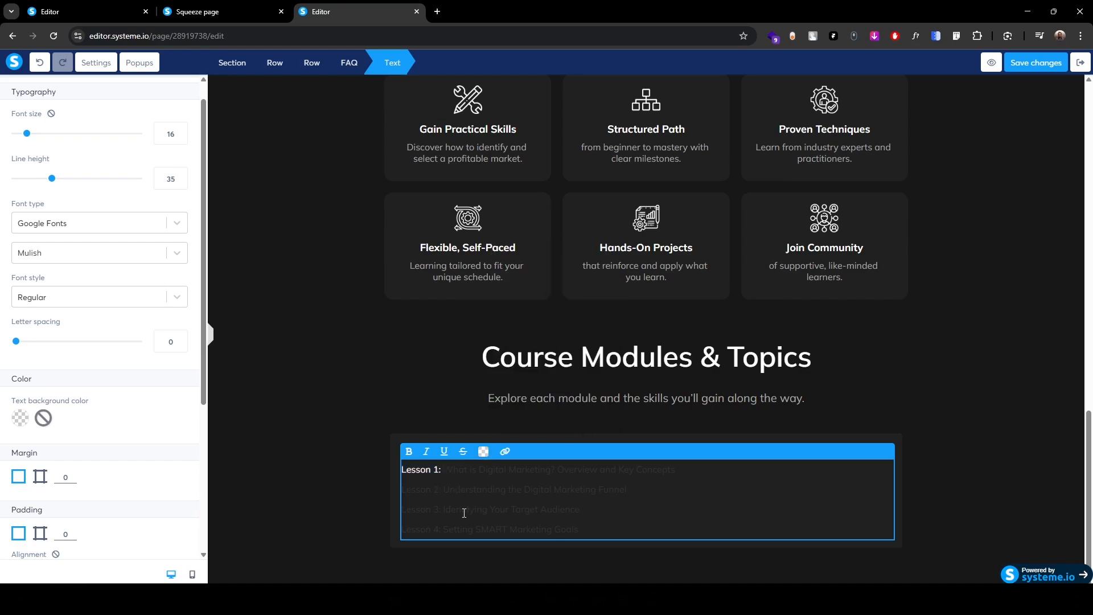
key("shift+End")
left_click(483, 452)
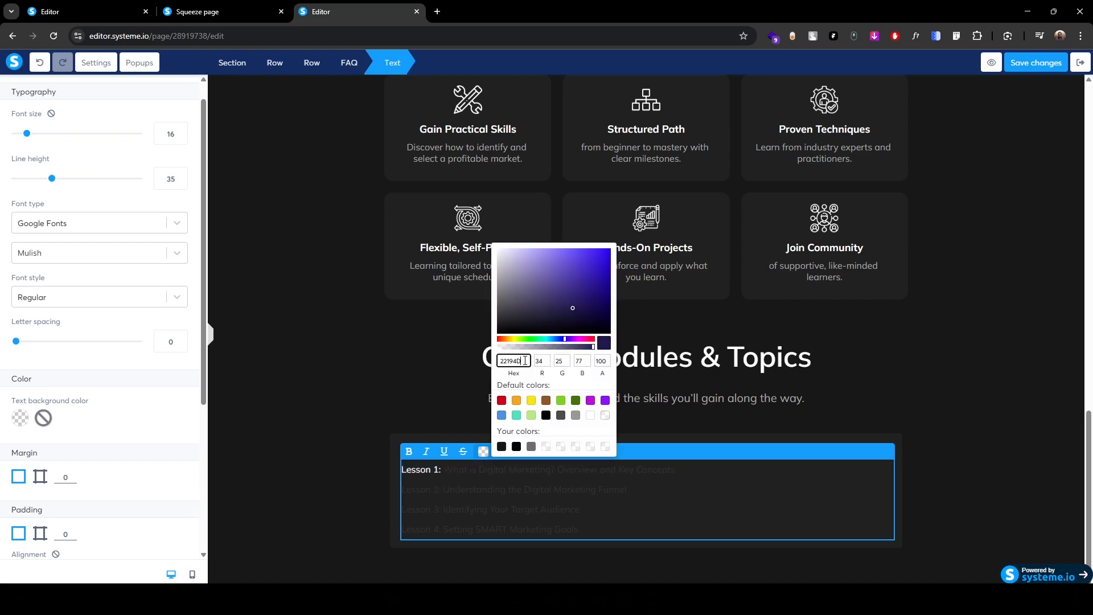
double_click(522, 363)
type("a7a7a7")
key("Return")
left_click(344, 441)
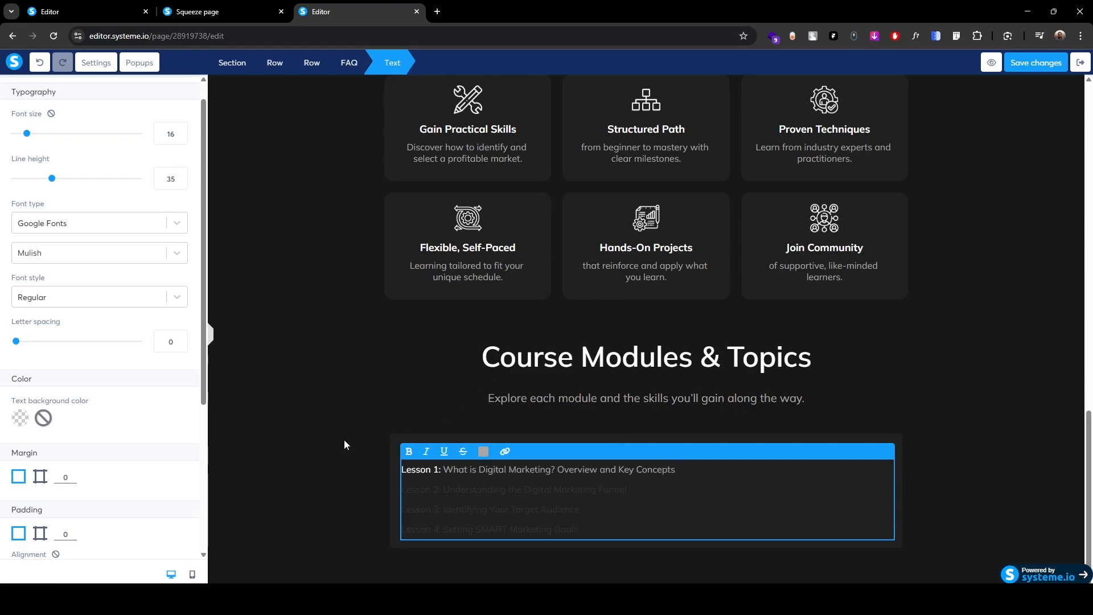
- Color the lesson titles after the "Lesson 2:" and "Lesson 3:" labels a7a7a7
left_click(632, 490)
left_click_drag(630, 490, 447, 493)
left_click(483, 452)
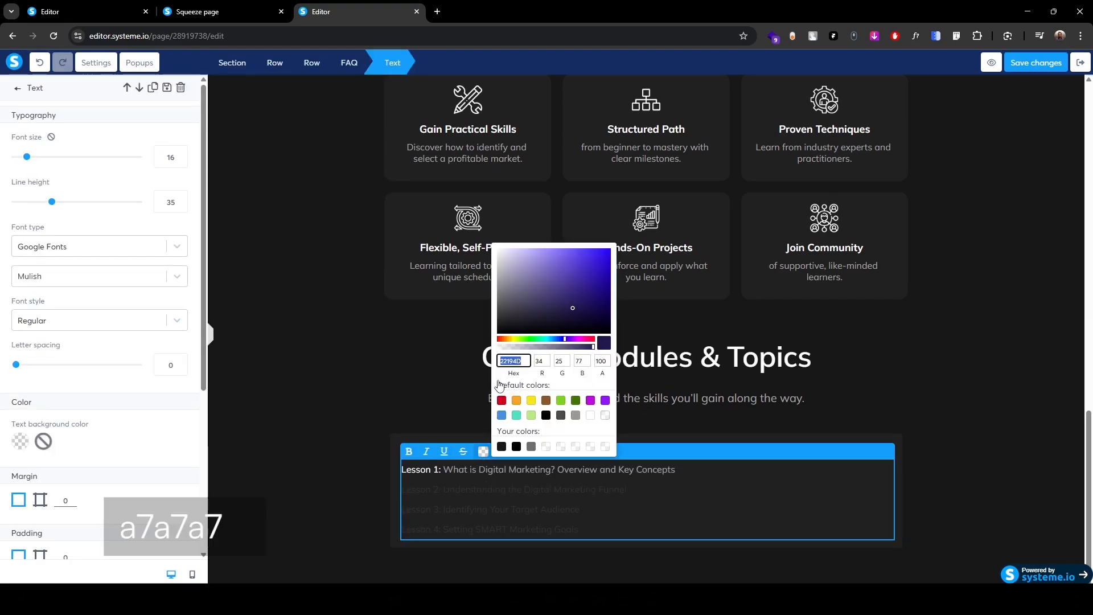
type("a7a7a7")
key("Return")
left_click_drag(588, 511, 444, 510)
left_click(484, 452)
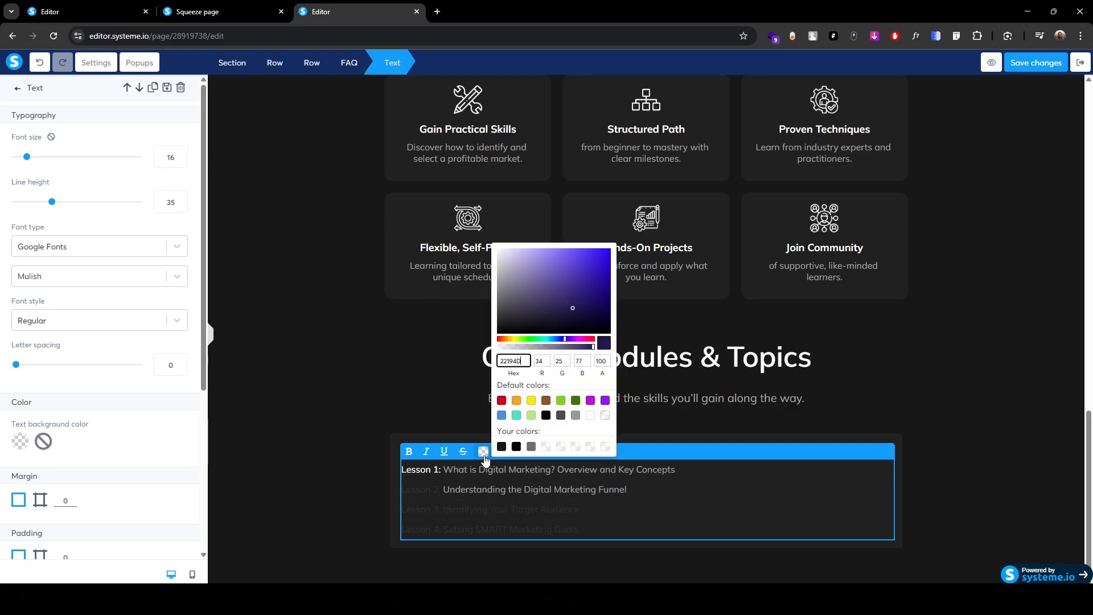
type("a7a7a7")
key("Return")
- Color the Lesson 4 title gray and the "Lesson 2:", "Lesson 3:" and "Lesson 4:" labels white, and finish editing the text
left_click_drag(582, 530, 401, 490)
left_click(483, 451)
key("ctrl+v")
key("Return")
left_click(484, 451)
left_click(481, 450)
left_click(483, 451)
left_click(590, 416)
left_click(483, 451)
left_click(457, 577)
left_click(484, 451)
left_click(575, 416)
left_click(484, 451)
left_click(483, 451)
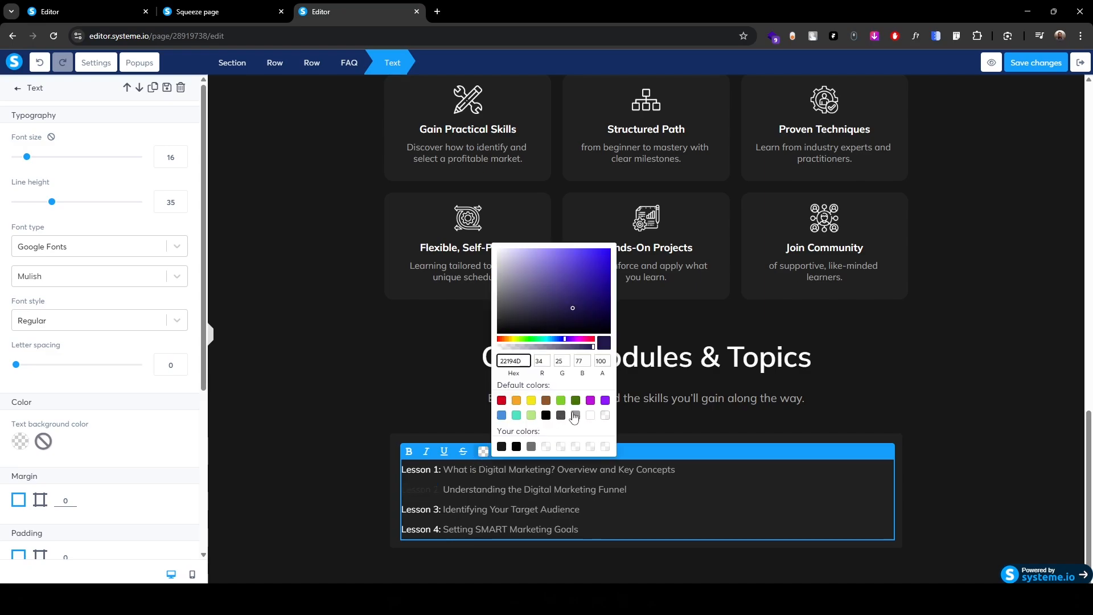
left_click(576, 416)
left_click(484, 451)
left_click(336, 496)
left_click(416, 458)
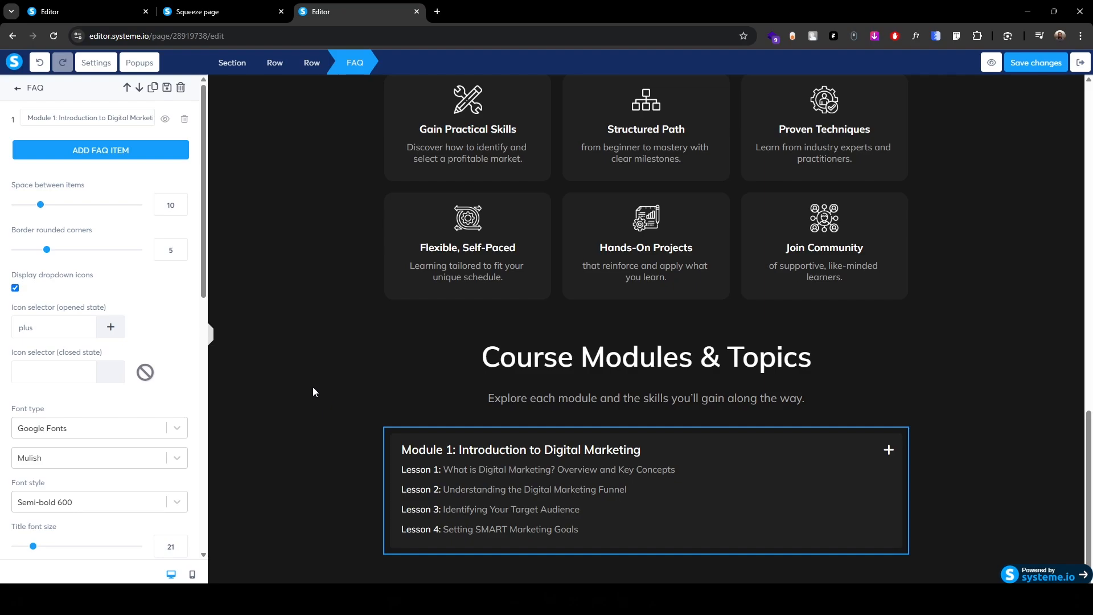
- Fill the row around the Module 1 FAQ with the sampled FAQ background color 212121 and set its border radius to 10
left_click(314, 387)
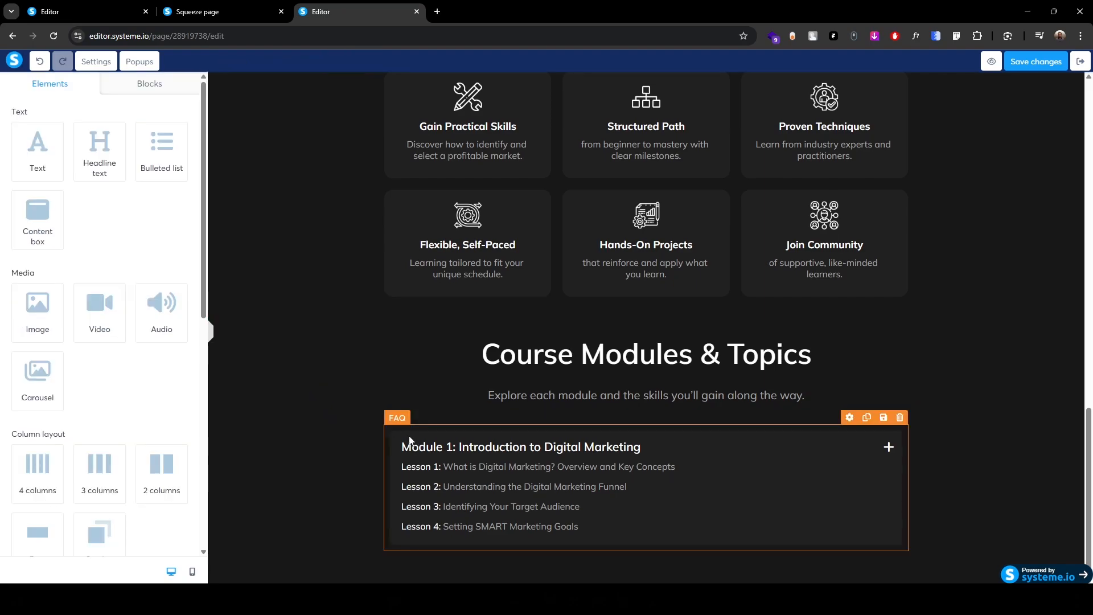
left_click(397, 427)
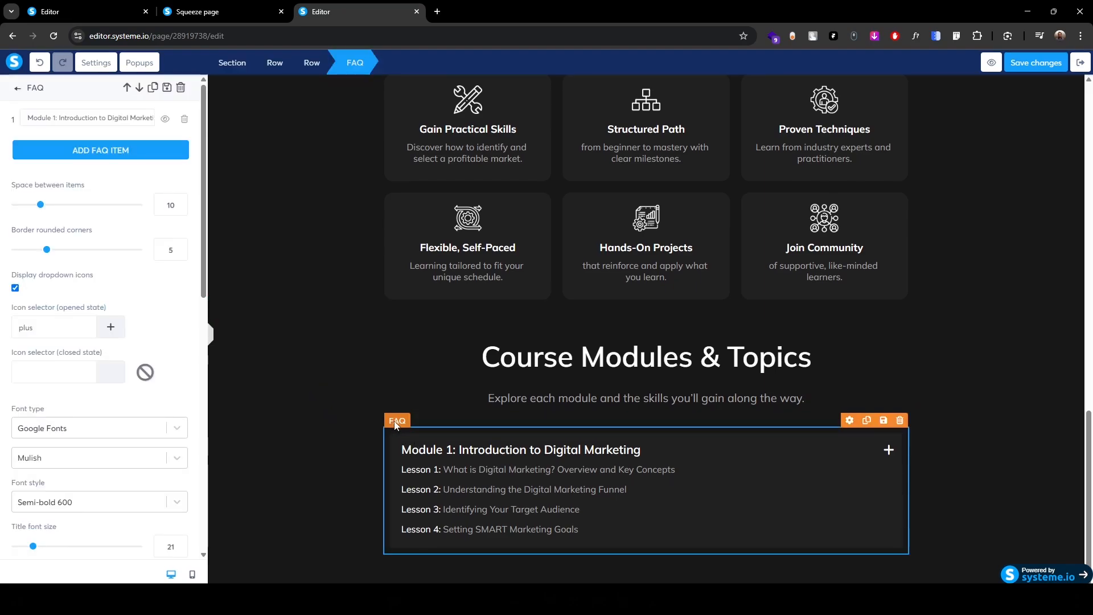
left_click(311, 67)
left_click(22, 269)
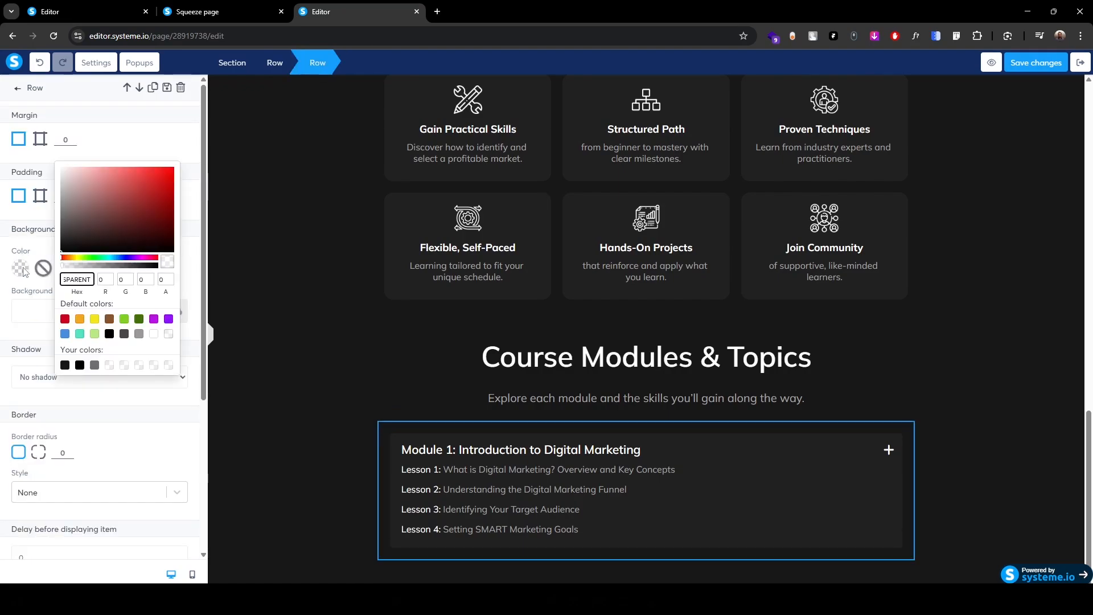
key("super+shift+c")
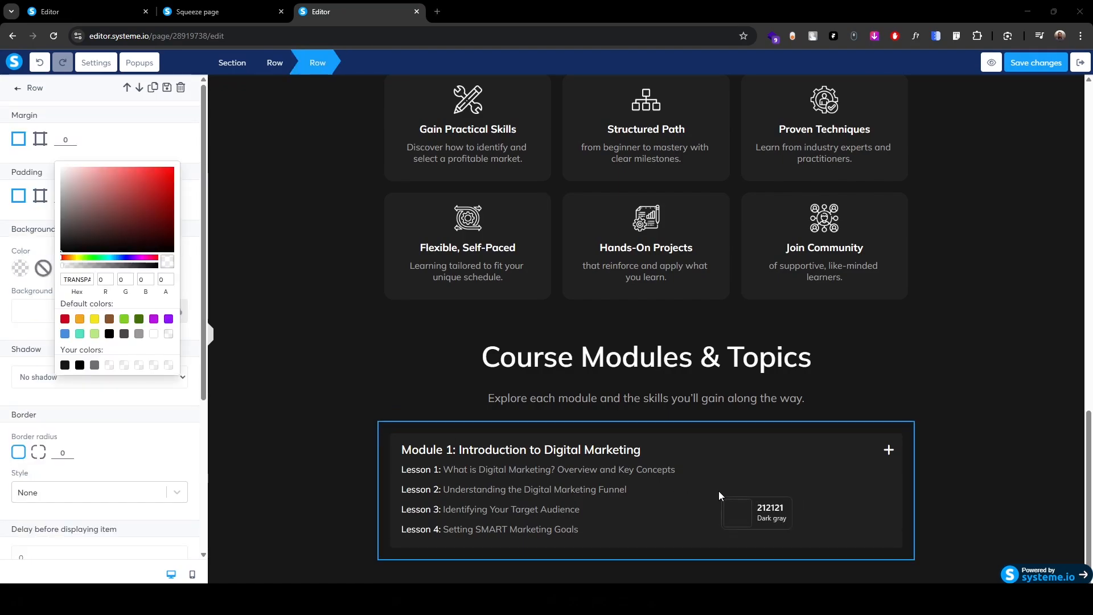
left_click(719, 492)
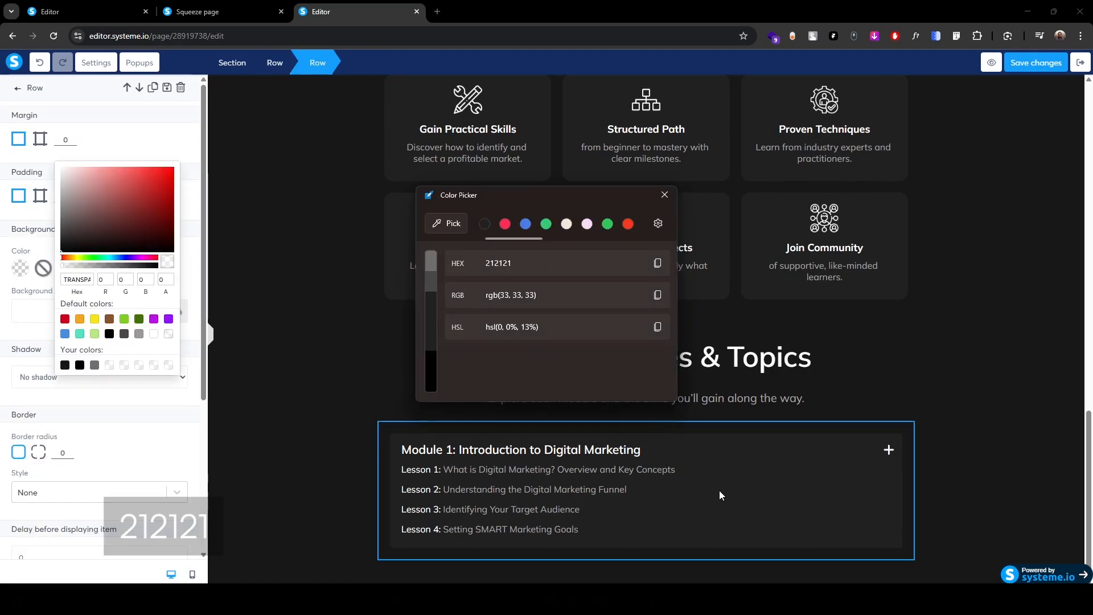
left_click(664, 195)
double_click(79, 279)
key("ctrl+v")
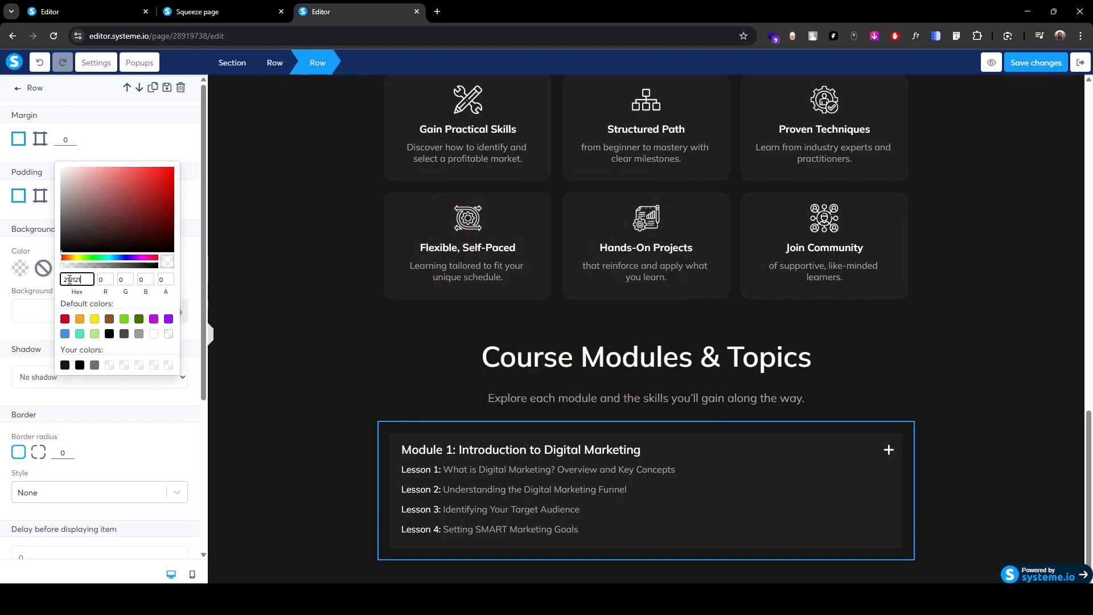
left_click(58, 452)
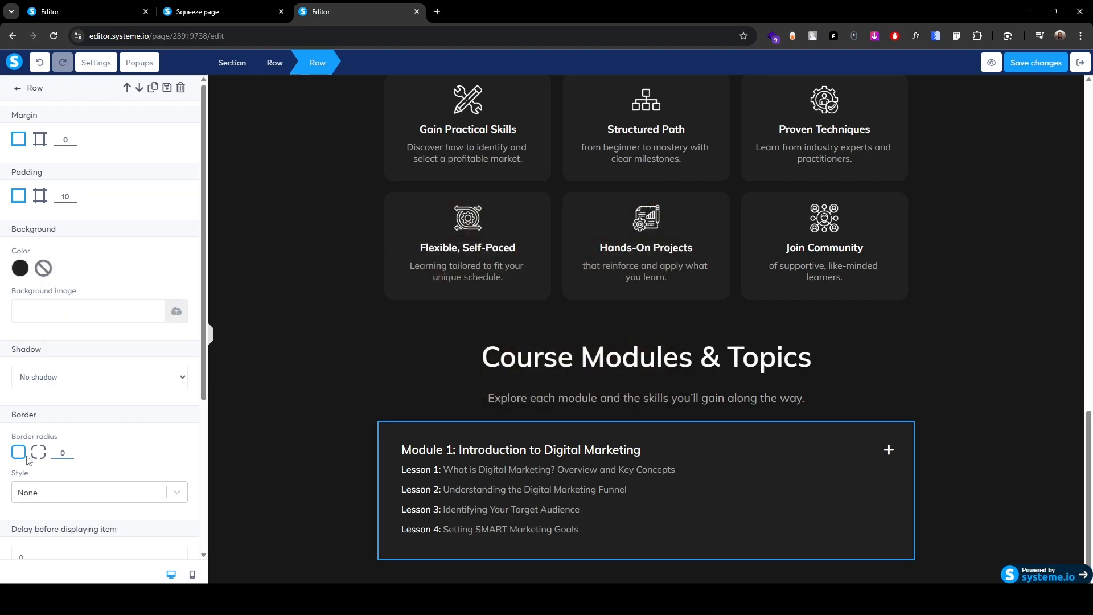
left_click(278, 453)
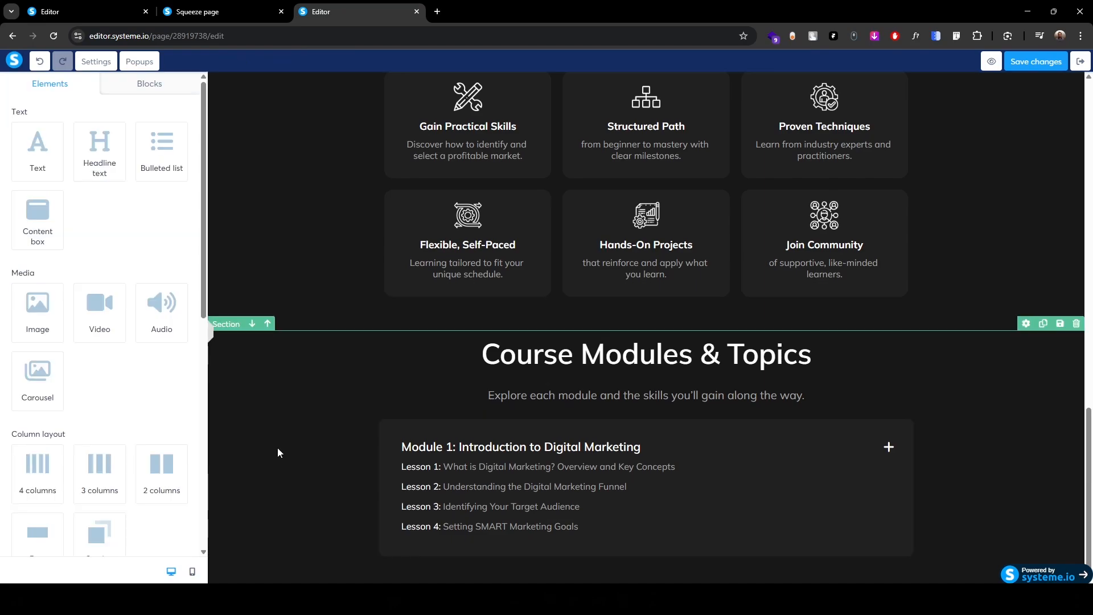
- Set the top padding of the Module 1 lesson text to 10
left_click(401, 423)
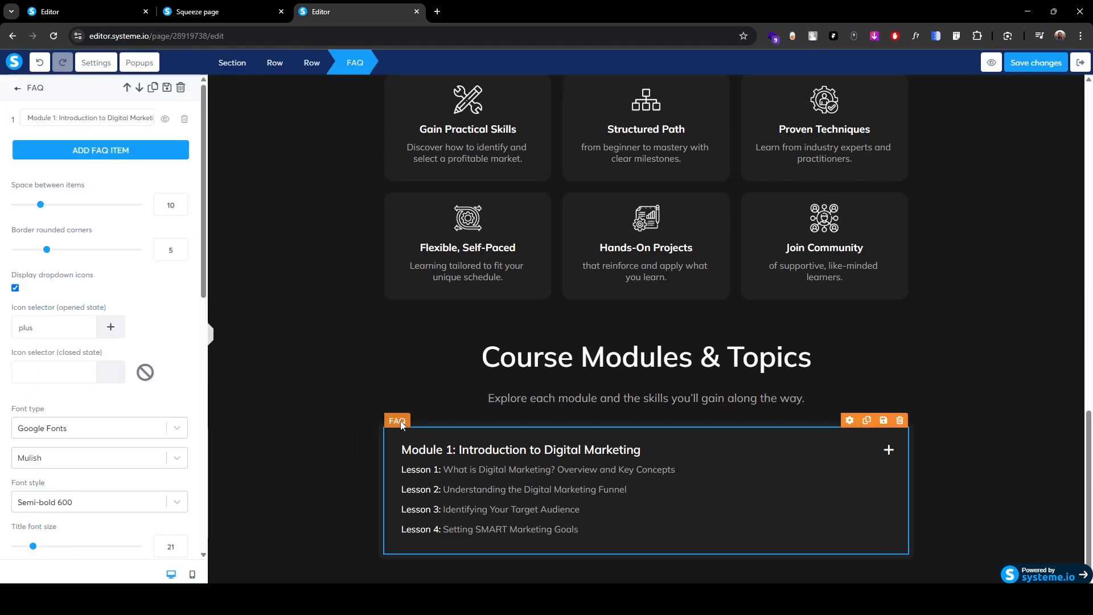
scroll(52, 475, "down", 3)
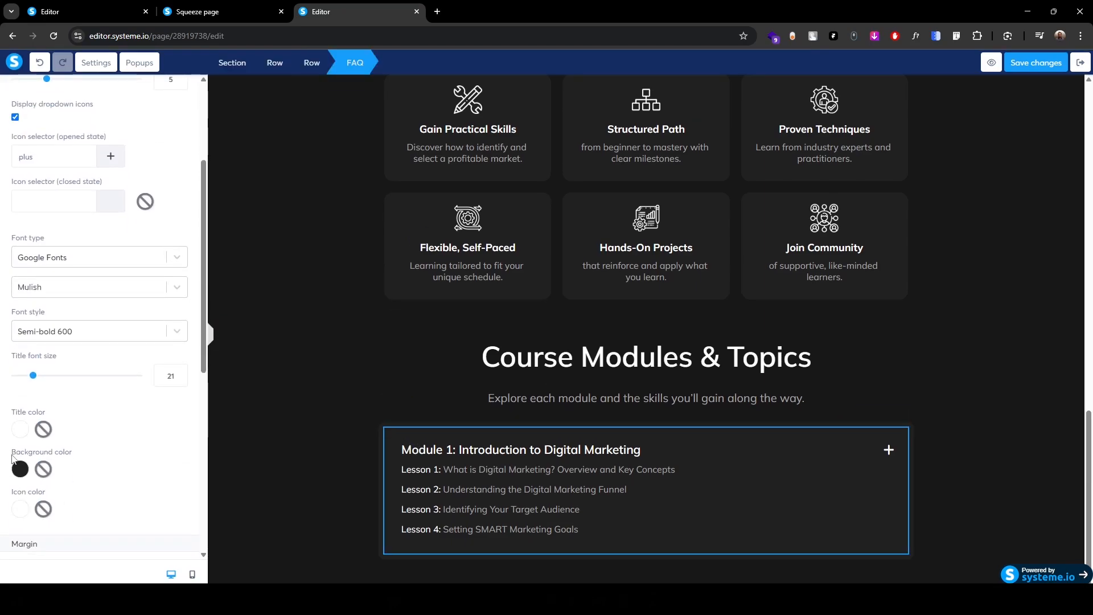
left_click(44, 471)
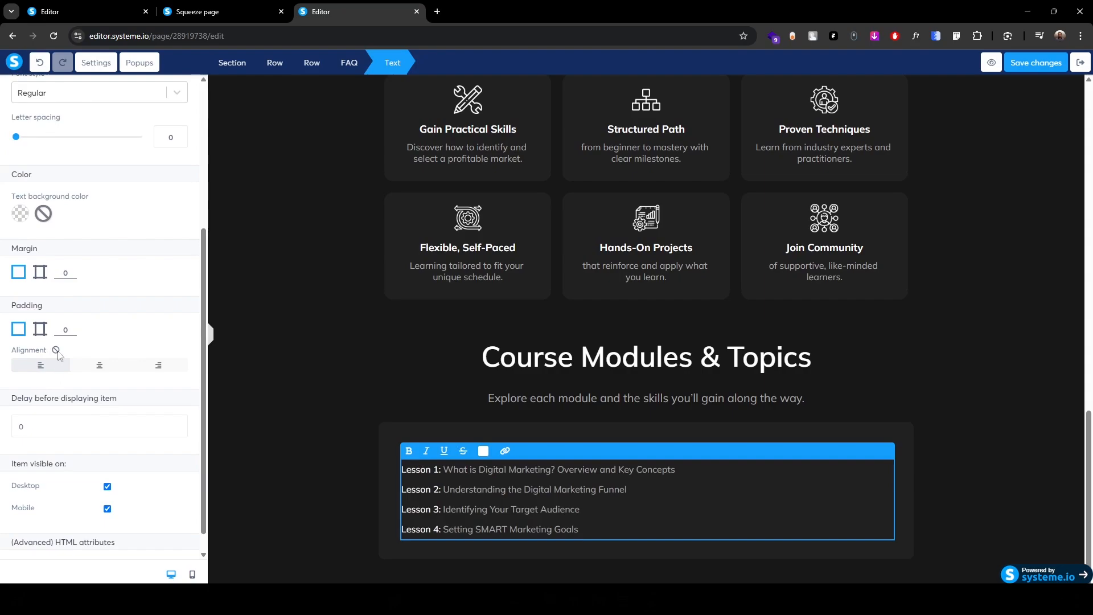
left_click(40, 329)
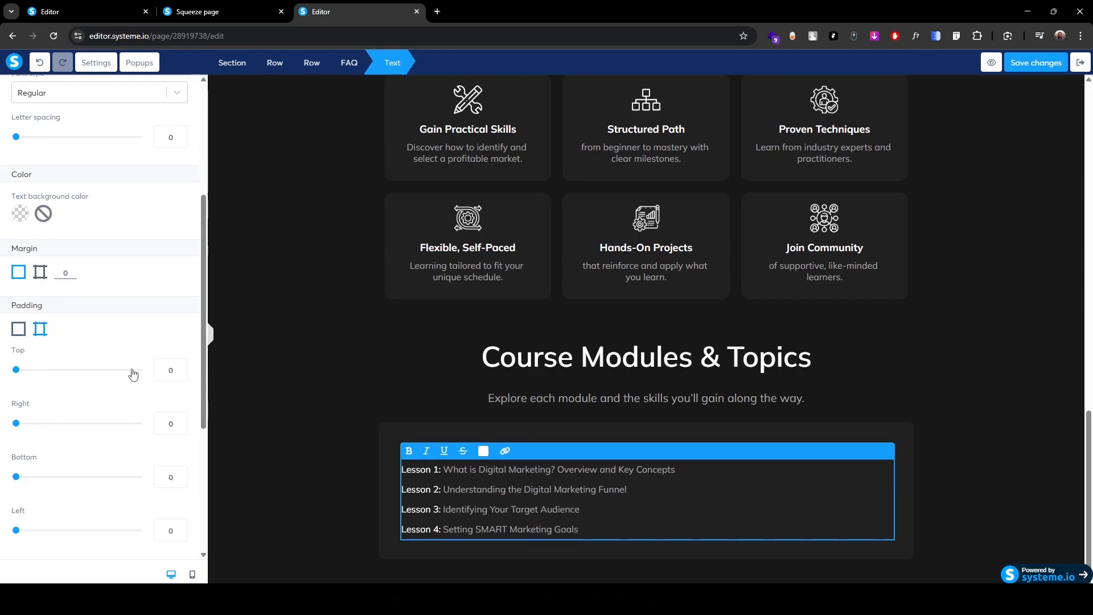
left_click(161, 372)
type("1")
left_click(313, 462)
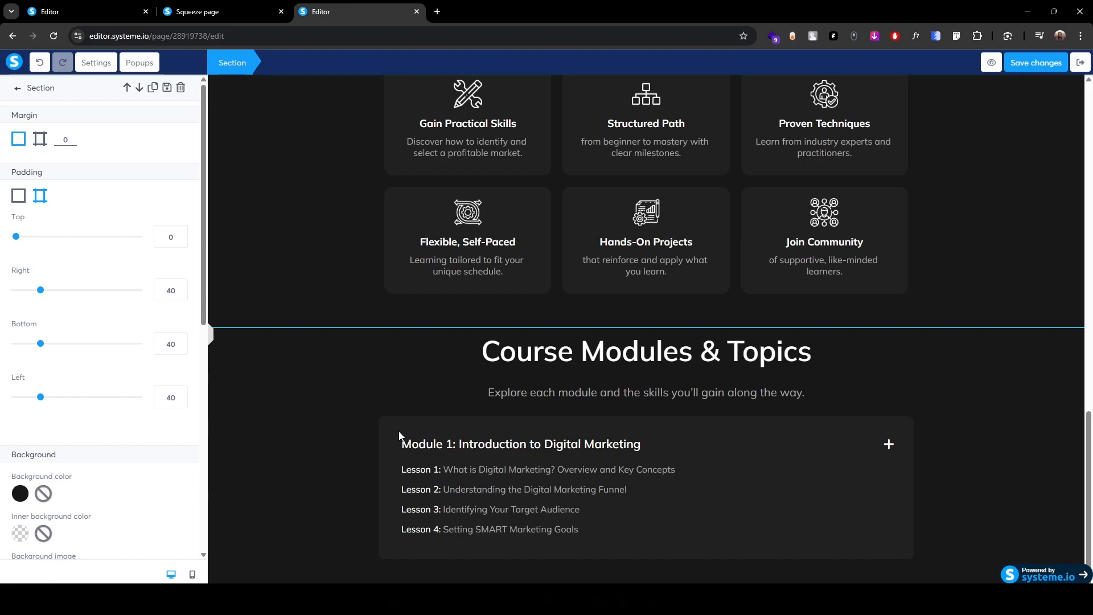
- Duplicate the row containing the Module 1 FAQ
left_click(360, 426)
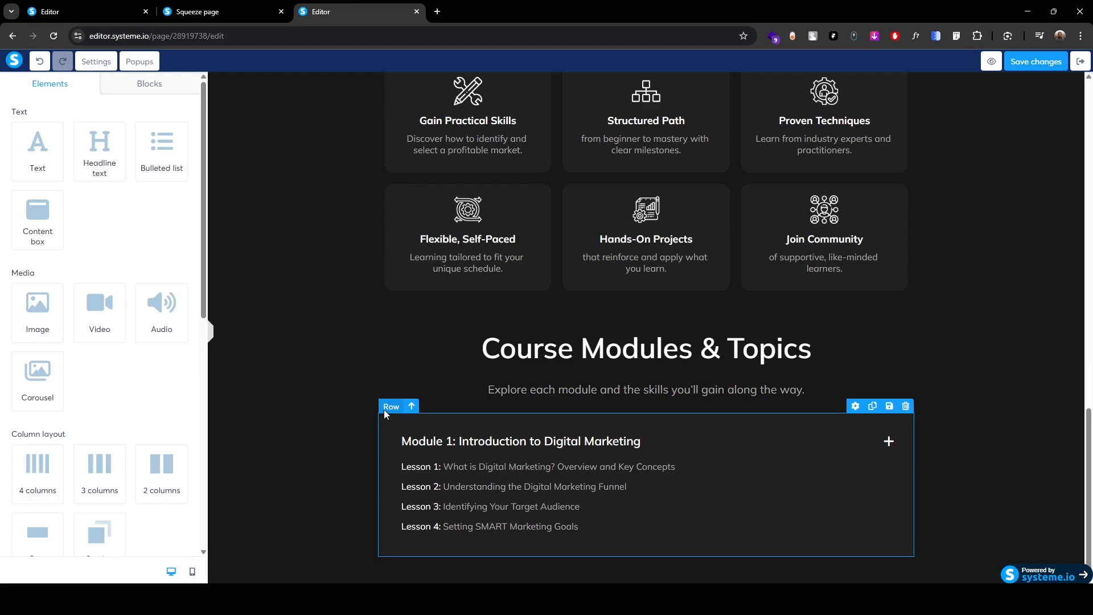
left_click(384, 409)
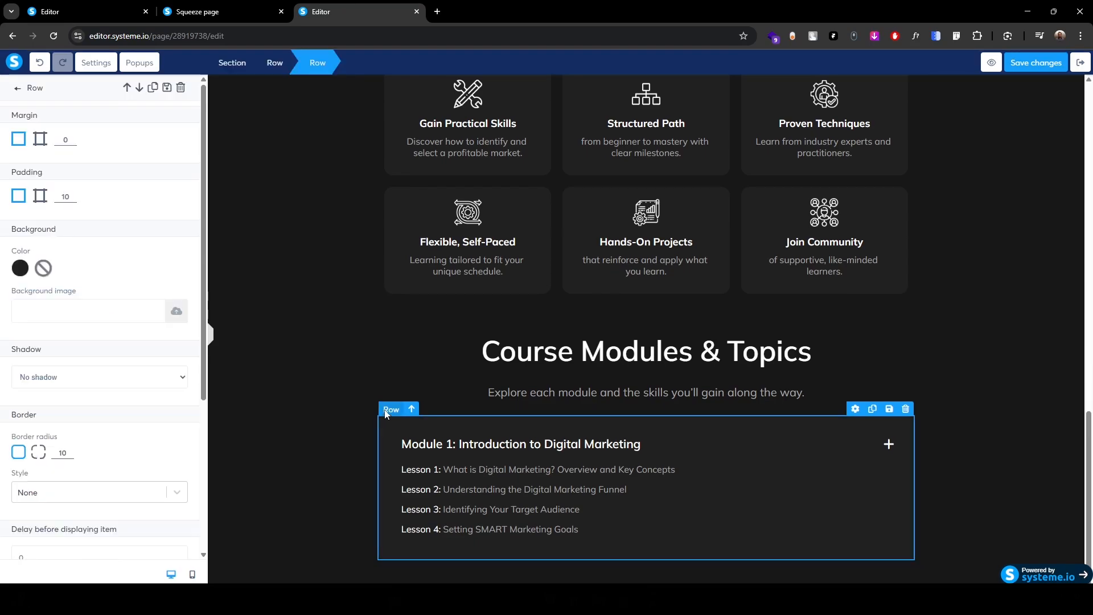
left_click(152, 89)
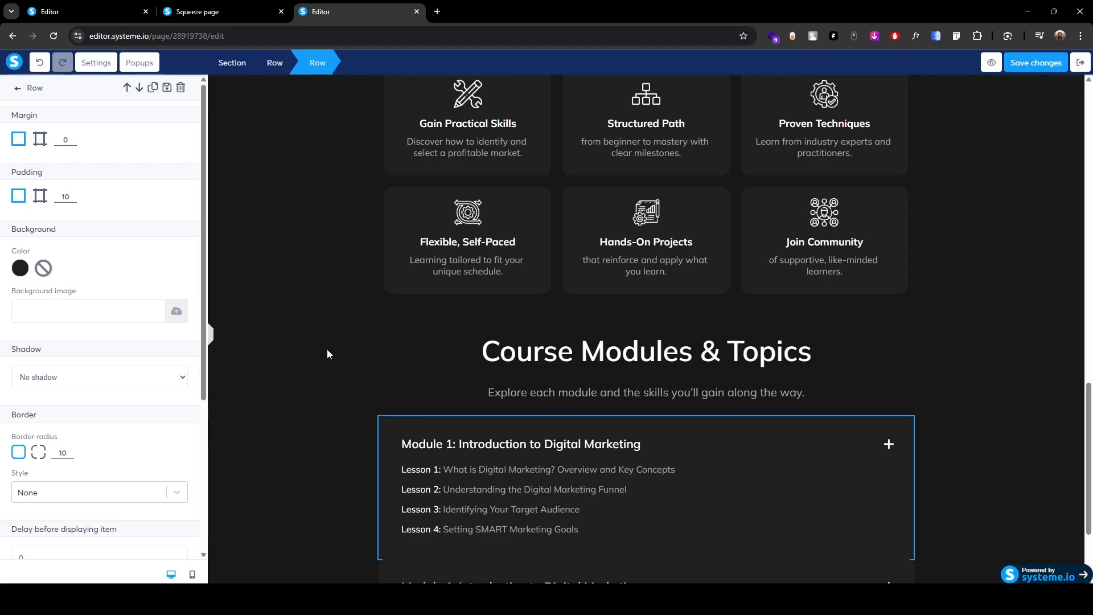
- Give the original Module 1 row a top and bottom margin of 10
left_click(40, 140)
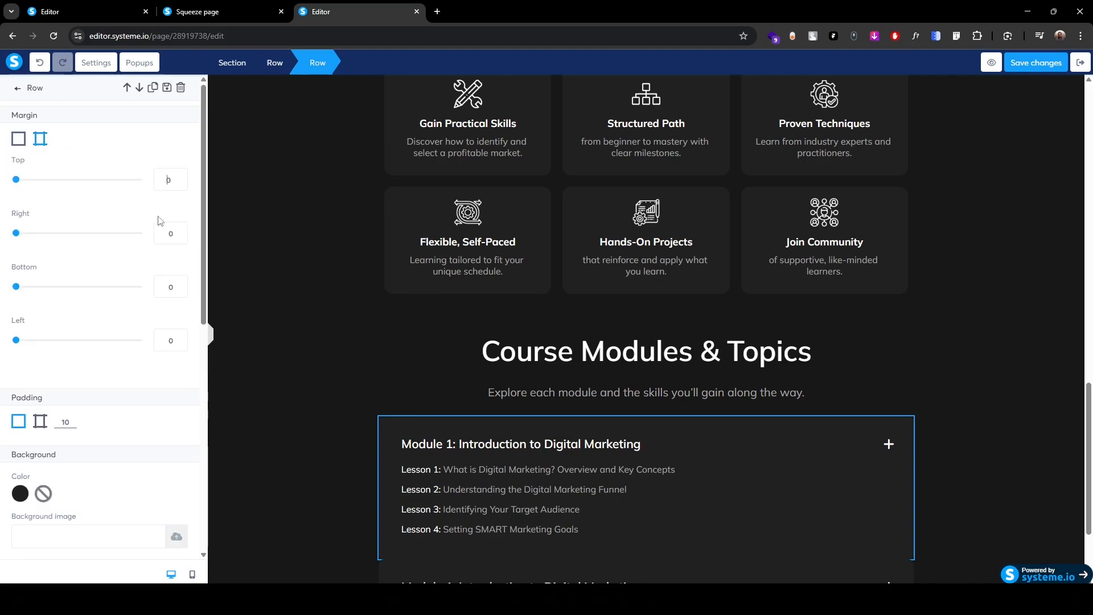
type("1")
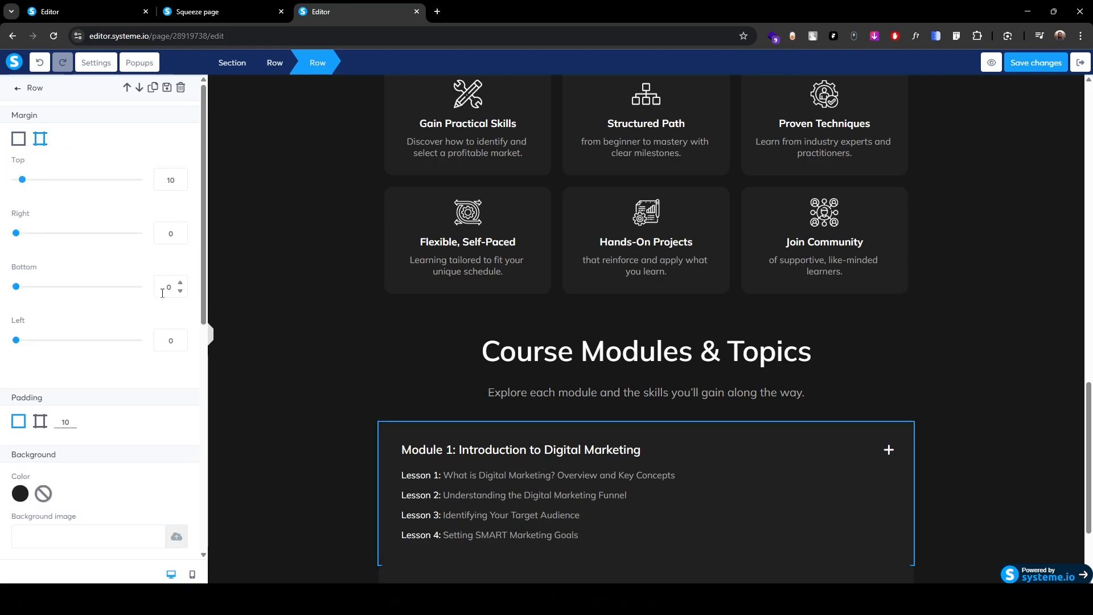
scroll(332, 442, "down", 3)
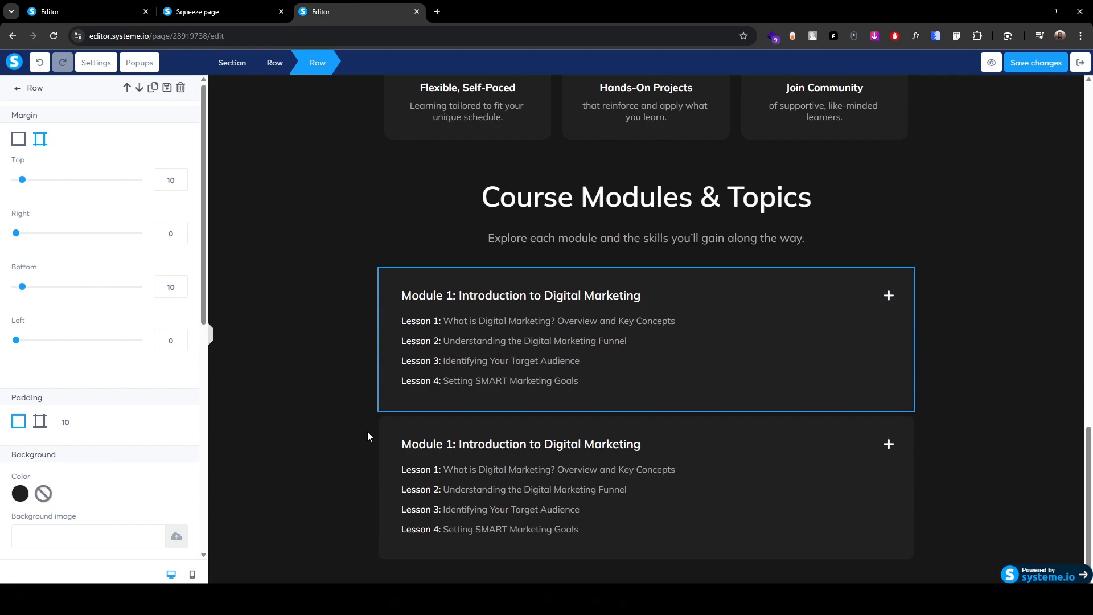
- Set the top and bottom margins of the duplicated module row to 10
left_click(387, 428)
left_click(384, 411)
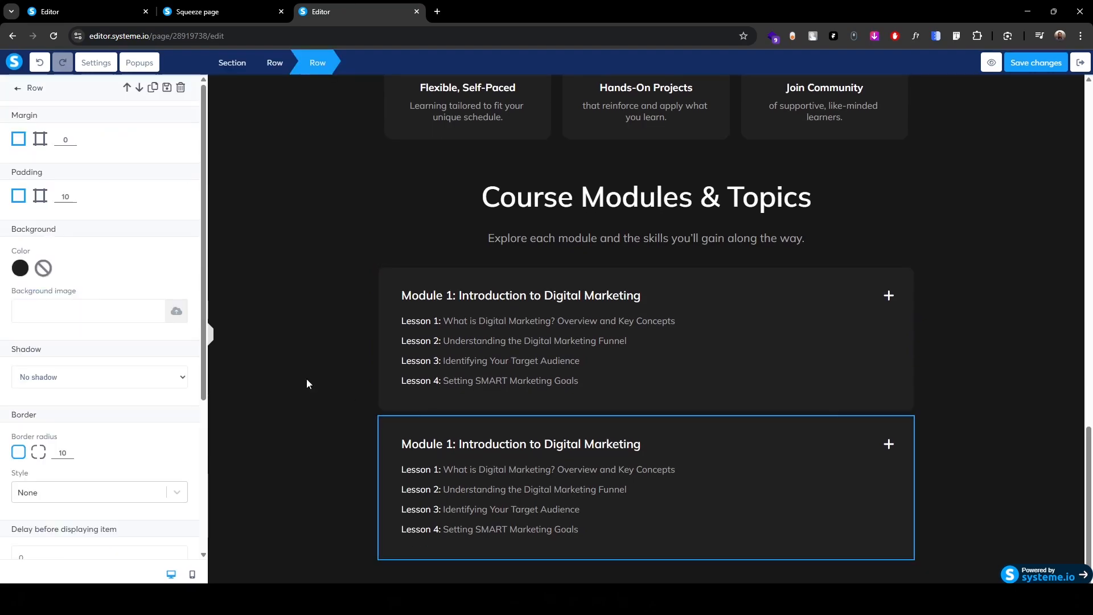
left_click(40, 139)
left_click(167, 180)
type("10")
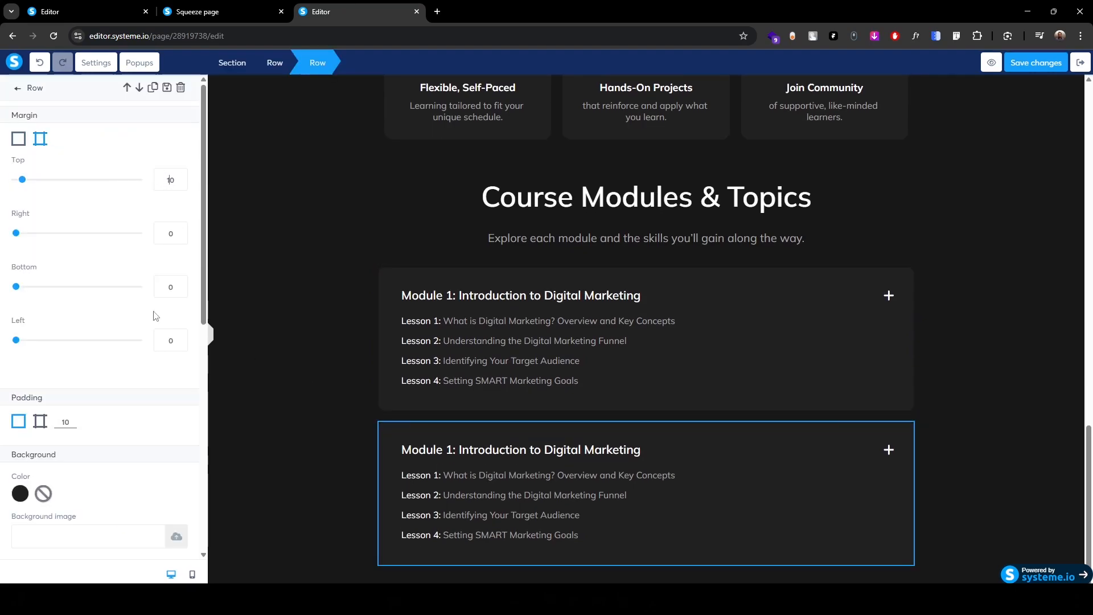
left_click(168, 287)
type("1")
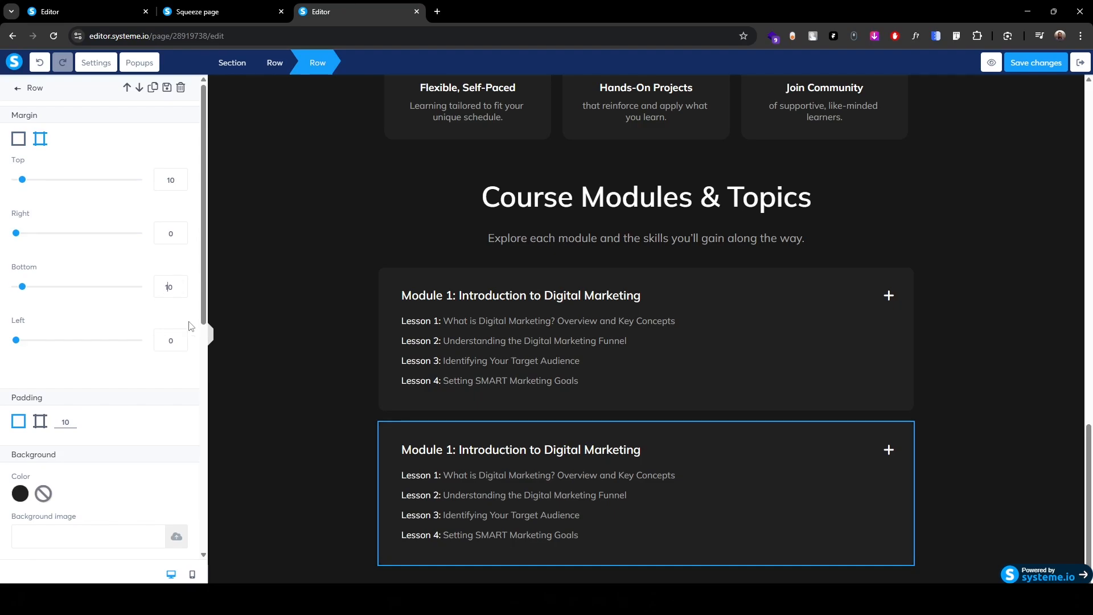
- Duplicate the second module row several times to make rows for the remaining modules
left_click(278, 377)
left_click(399, 429)
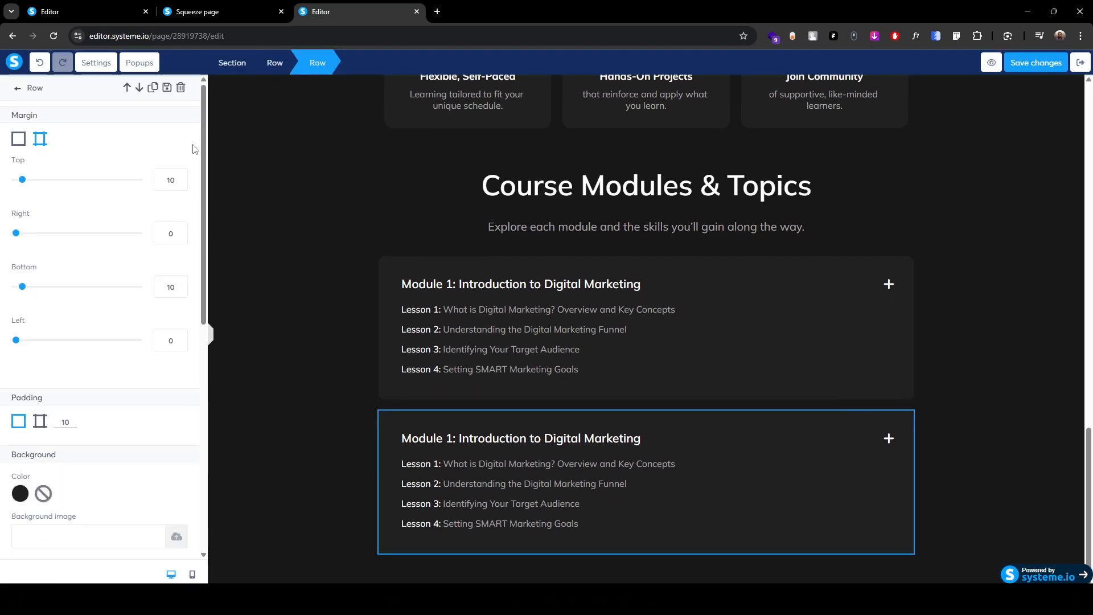
left_click(153, 88)
left_click(312, 370)
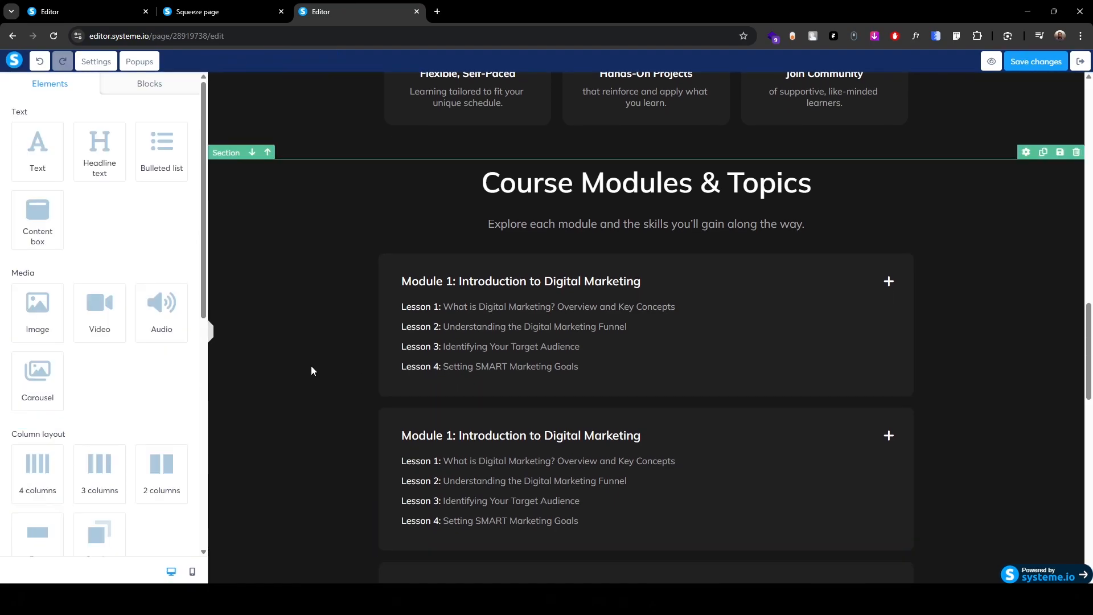
- Copy the second module's title from the reference page and retitle the second FAQ "Module 2: Content Marketing Essentials"
scroll(312, 371, "down", 1)
left_click(190, 13)
left_click_drag(538, 235, 482, 316)
left_click(341, 11)
left_click(568, 378)
left_click(76, 119)
key("ctrl+a")
key("ctrl+v")
- Replace the second FAQ's lesson text with the four Module 2 lessons copied from the reference page
left_click(197, 12)
left_click(424, 228)
left_click(342, 11)
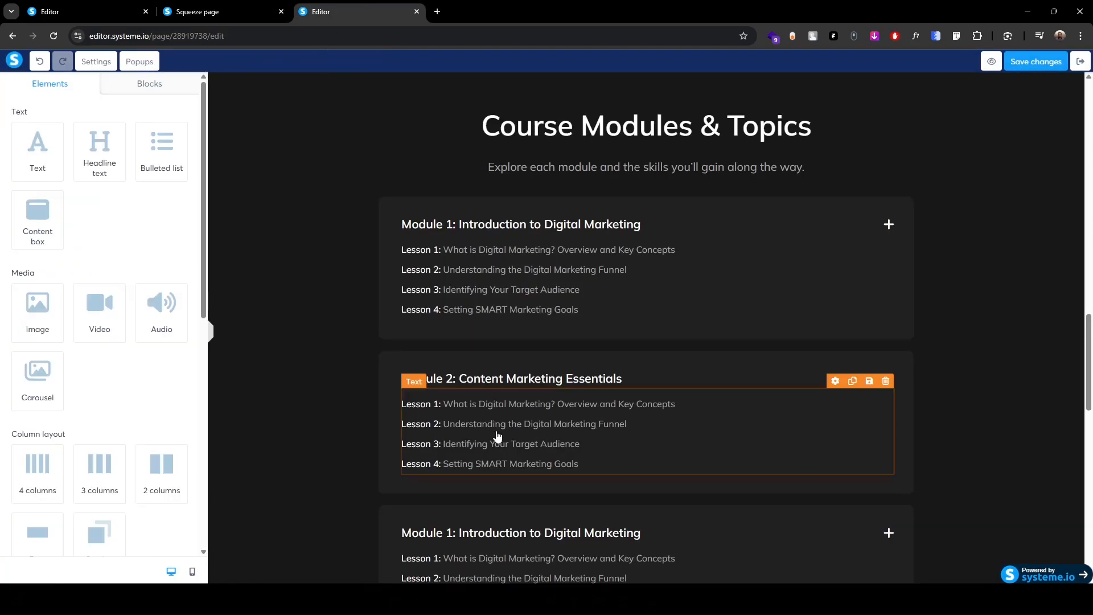
left_click(600, 462)
key("ctrl+a")
key("ctrl+v")
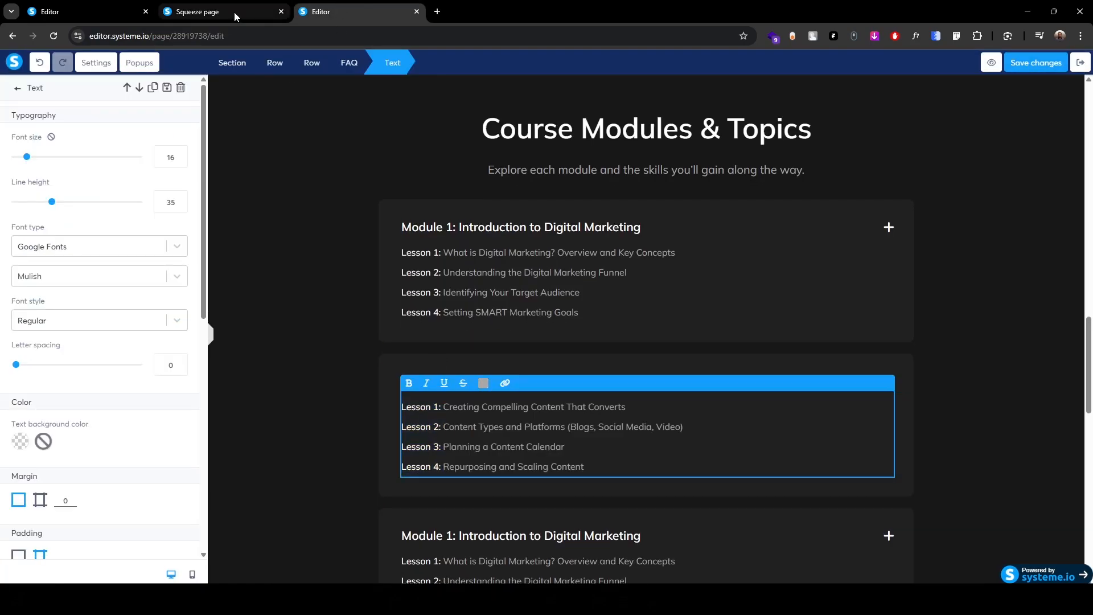
- Copy the third module's title from the reference page and retitle the third FAQ "Module 3: Social Media Marketing"
left_click(197, 12)
left_click(341, 11)
left_click(197, 12)
triple_click(391, 318)
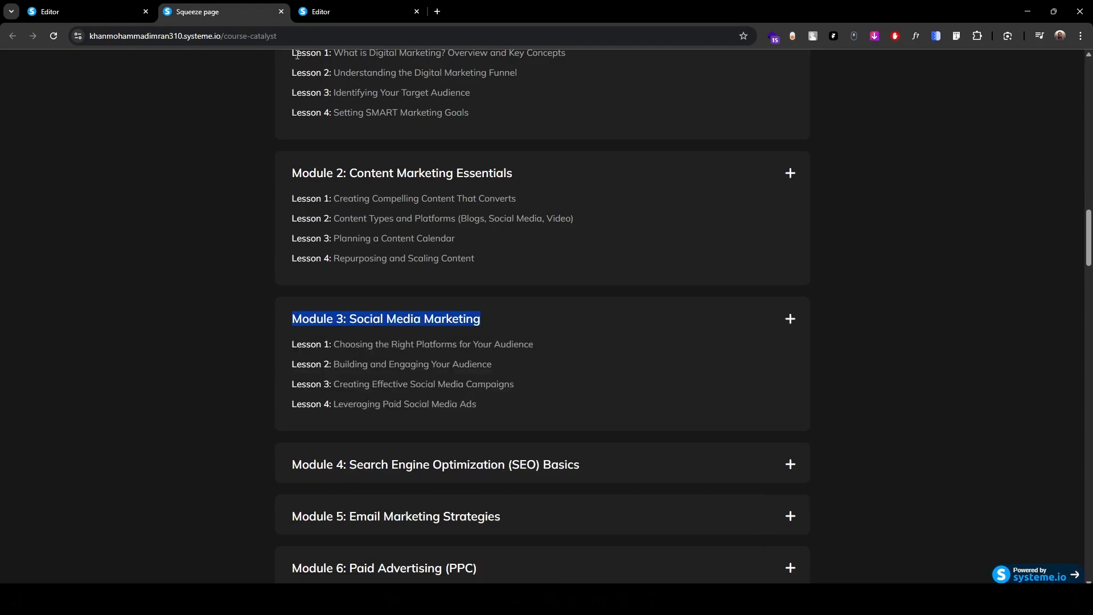
left_click(85, 11)
left_click(221, 16)
- Replace the third FAQ's lesson text with the four Module 3 lessons copied from the reference page
scroll(287, 285, "down", 1)
left_click_drag(291, 285, 520, 347)
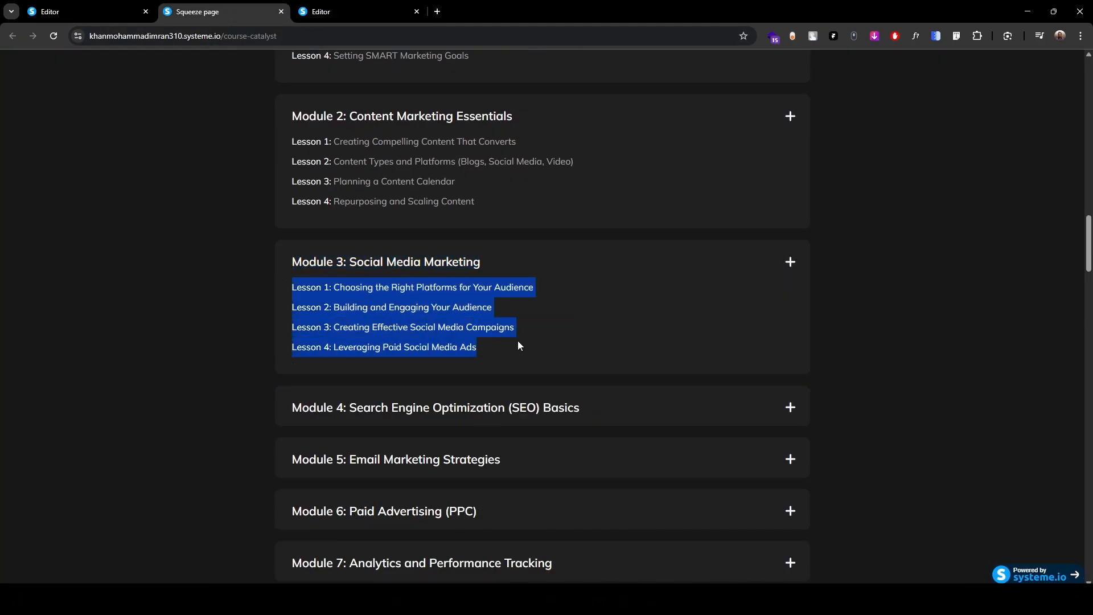
key("ctrl+c")
left_click(342, 11)
left_click(507, 320)
key("ctrl+a")
key("ctrl+v")
- Check the reference page's module list and examine the layout of the Meet Your Instructor section below it
left_click(197, 11)
left_click(368, 263)
left_click(370, 267)
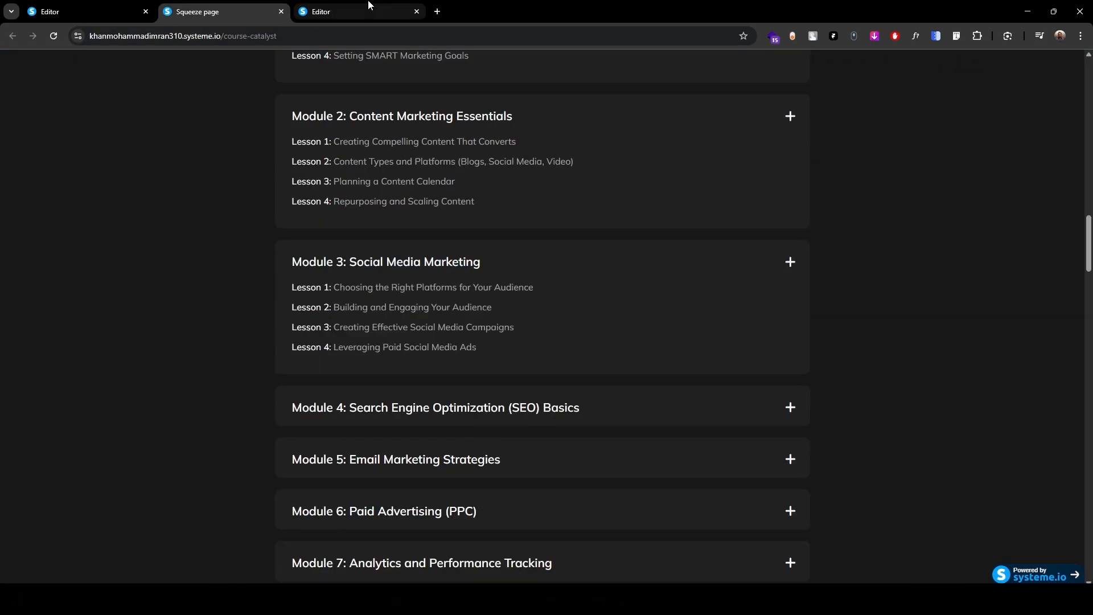
left_click(368, 8)
left_click(18, 88)
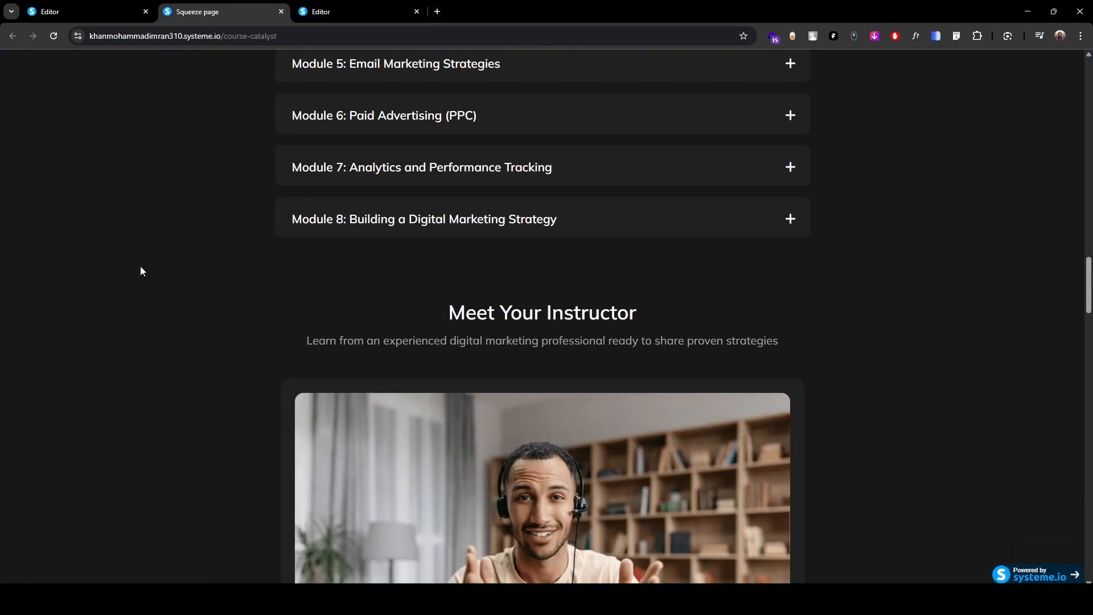
scroll(156, 278, "down", 4)
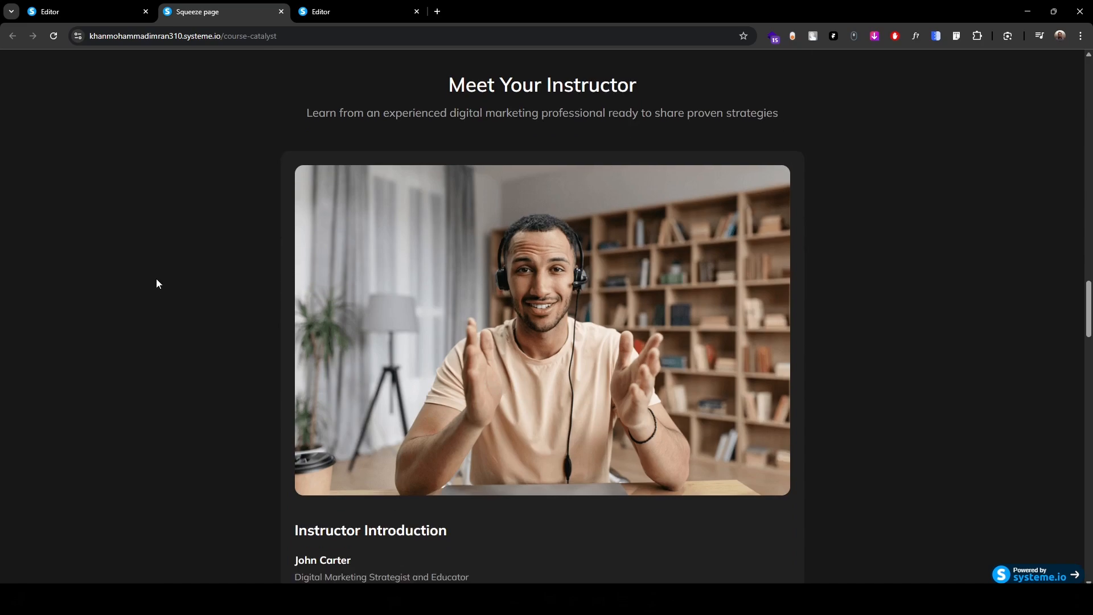
left_click(357, 13)
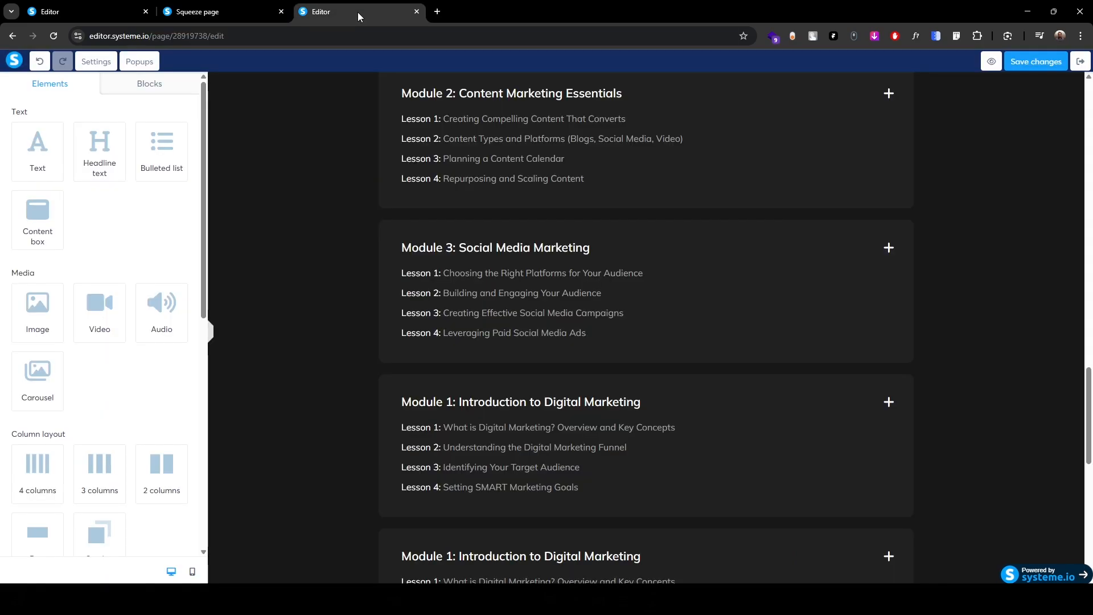
- Select the whole Course Modules & Topics section and duplicate it
left_click(335, 342)
scroll(336, 341, "up", 7)
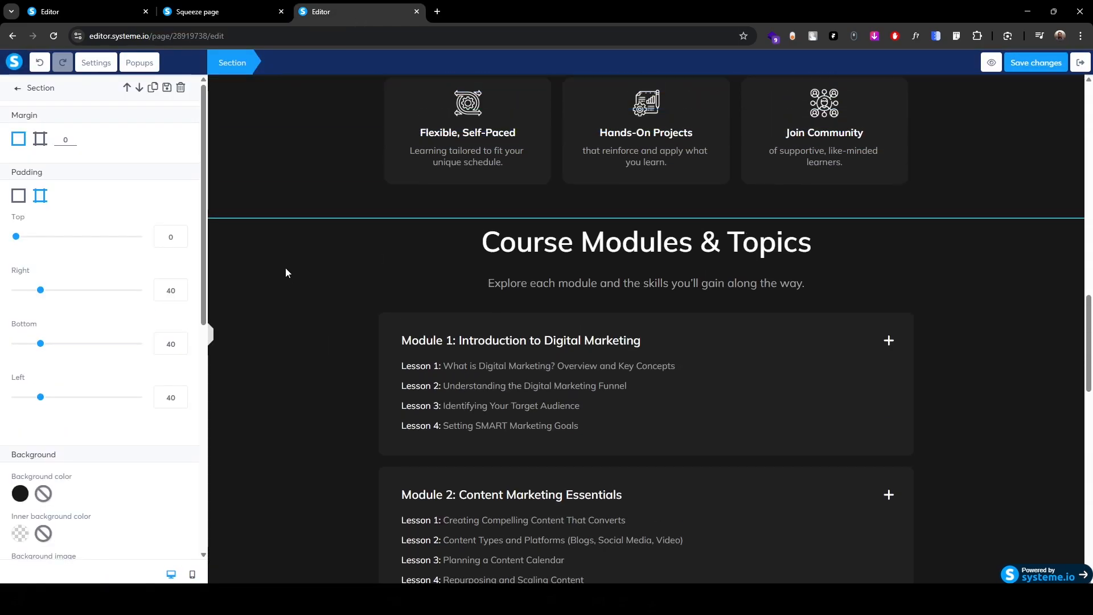
left_click(231, 235)
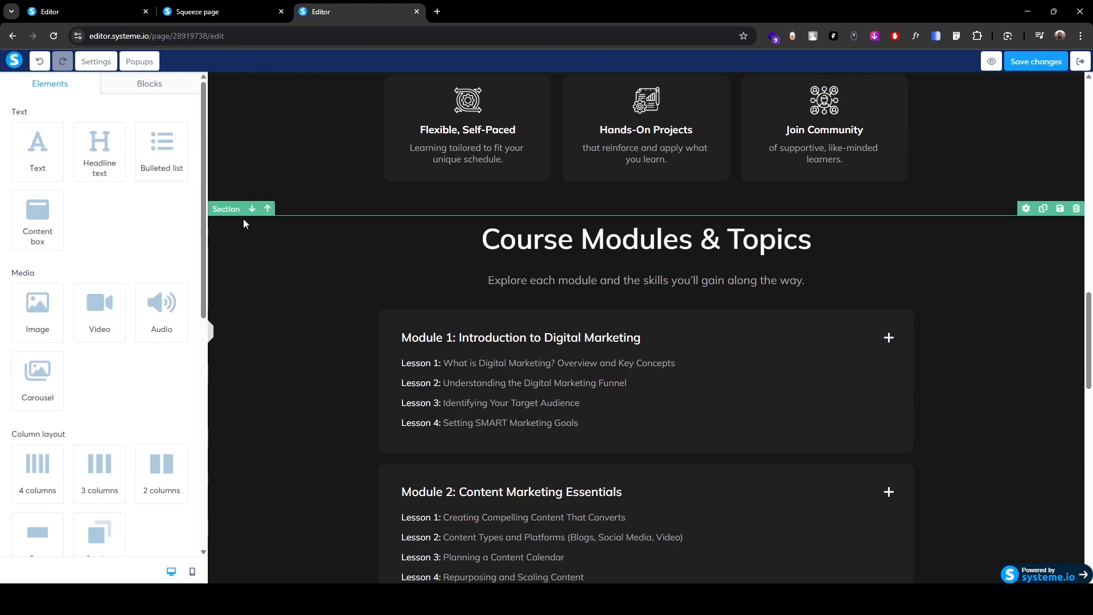
left_click(228, 209)
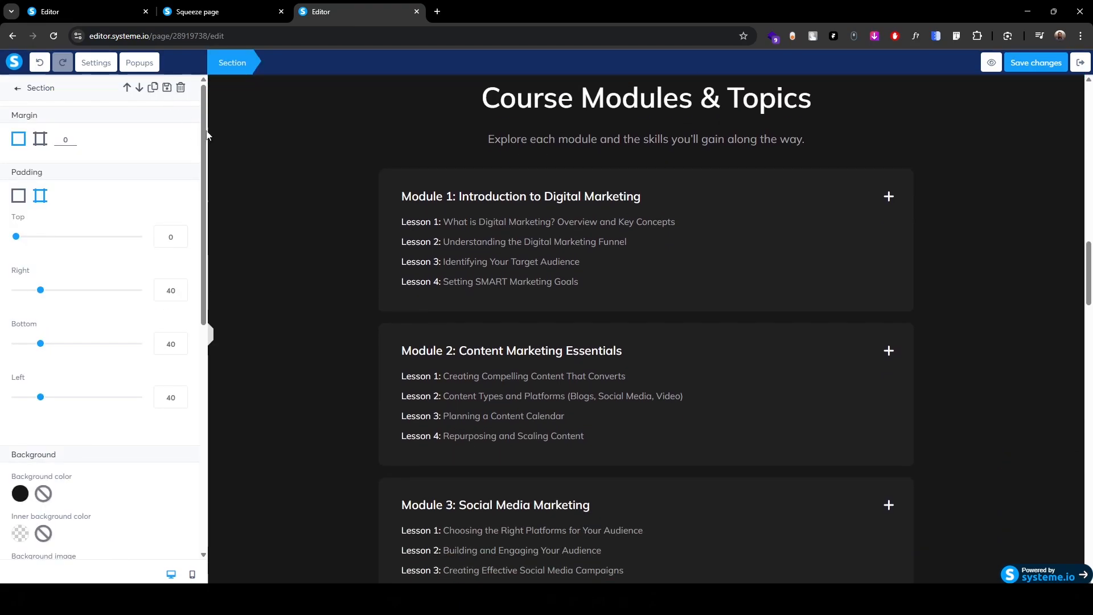
- Delete the Module 1, Module 2 and Module 3 FAQ rows at the start of the duplicated Course Modules & Topics section
left_click(287, 429)
scroll(287, 429, "down", 20)
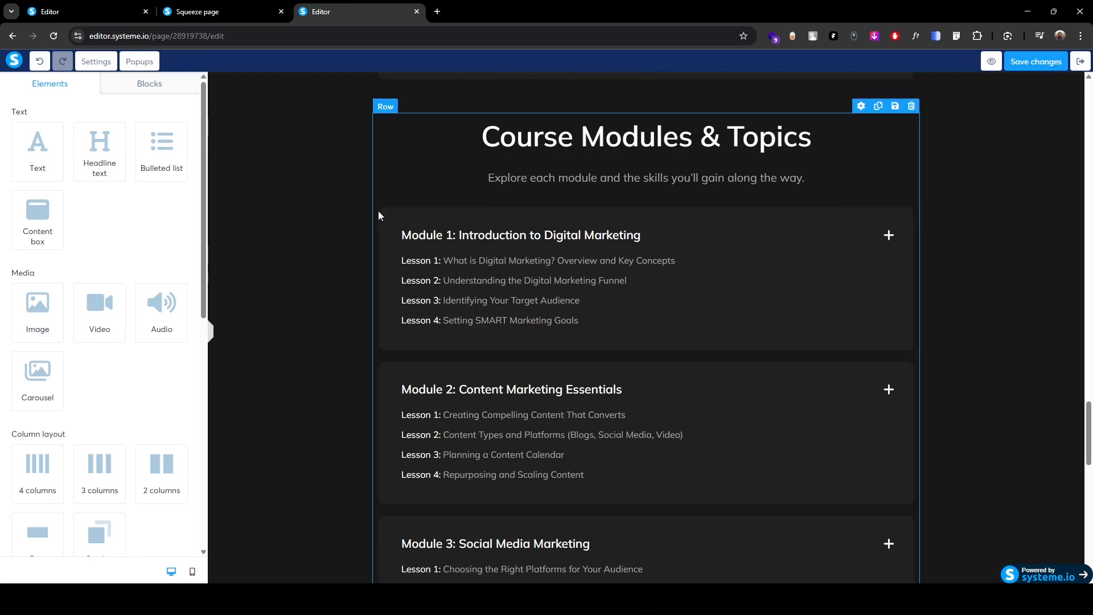
left_click(378, 203)
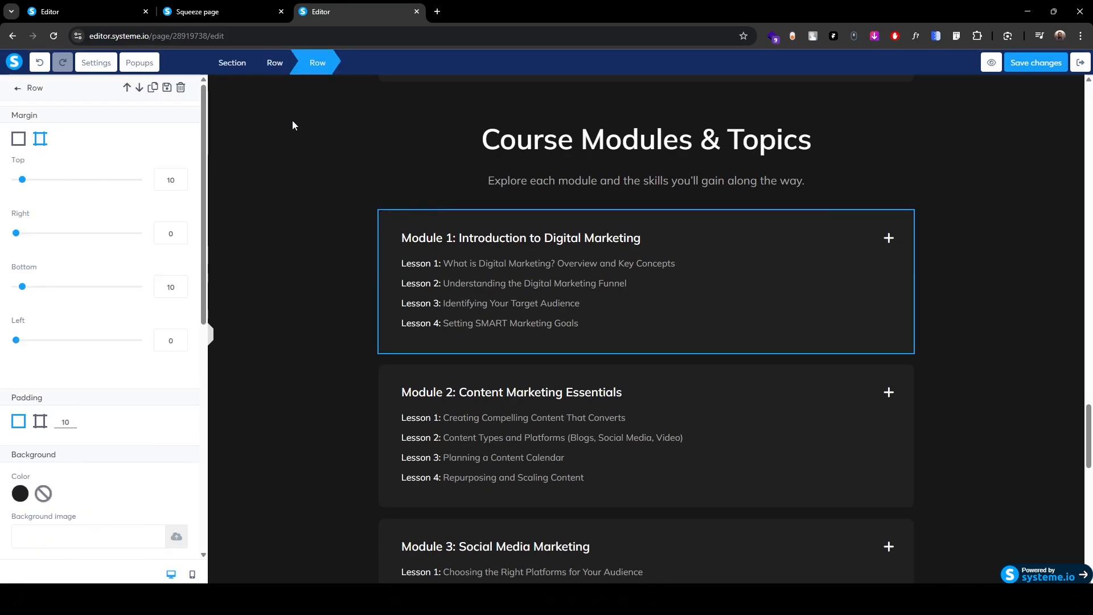
left_click(180, 88)
left_click(598, 111)
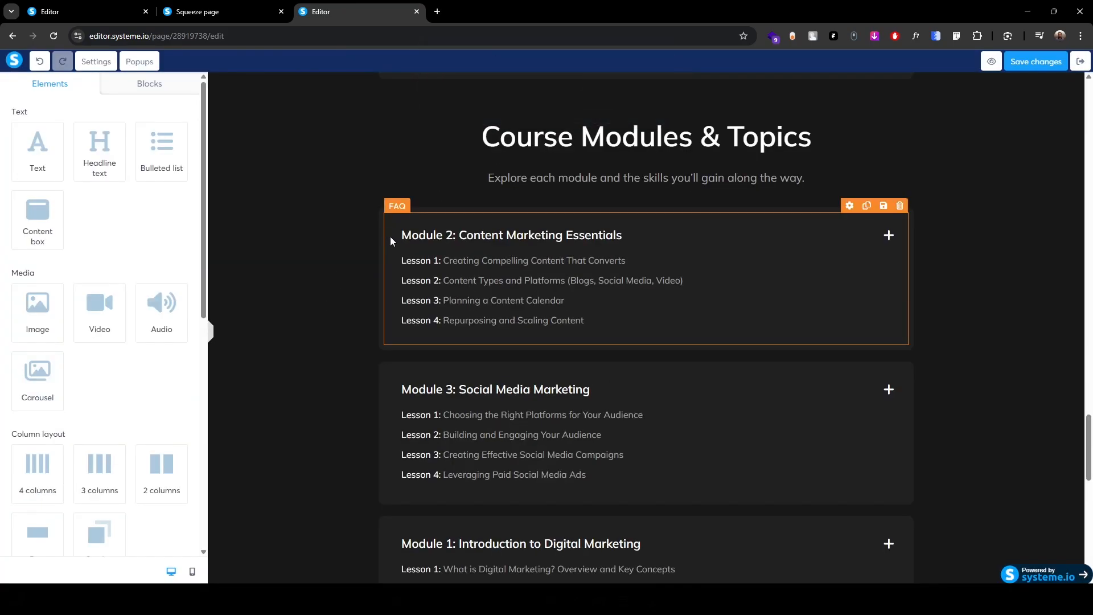
left_click(382, 222)
left_click(180, 88)
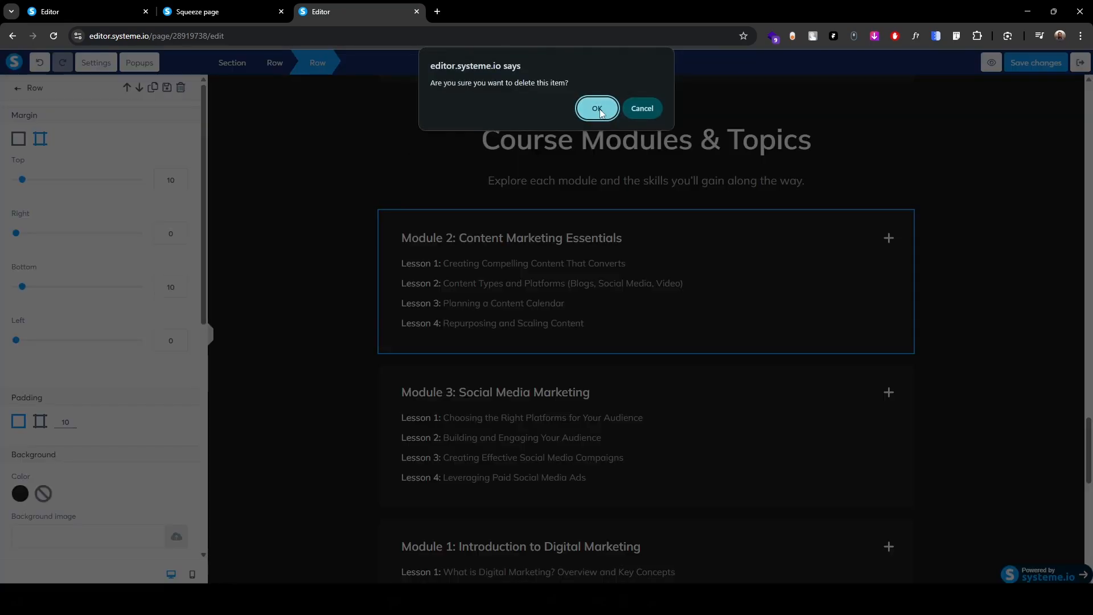
left_click(595, 109)
left_click(388, 207)
left_click(180, 89)
left_click(596, 108)
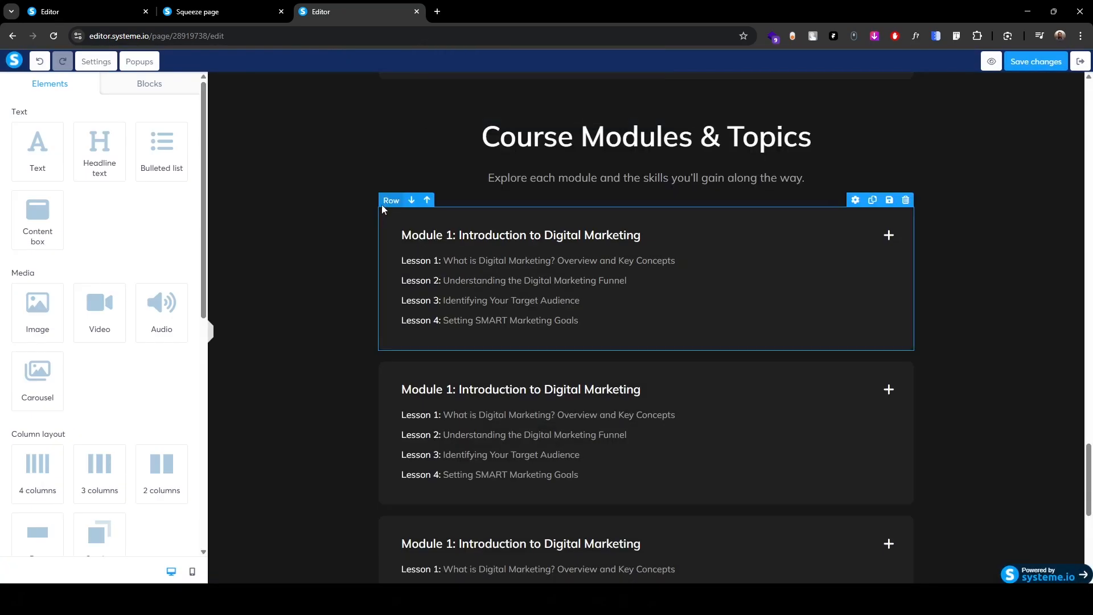
- Delete the repeated Module 1 FAQ rows that follow in the duplicated section
left_click(390, 223)
left_click(180, 89)
left_click(596, 108)
left_click(388, 228)
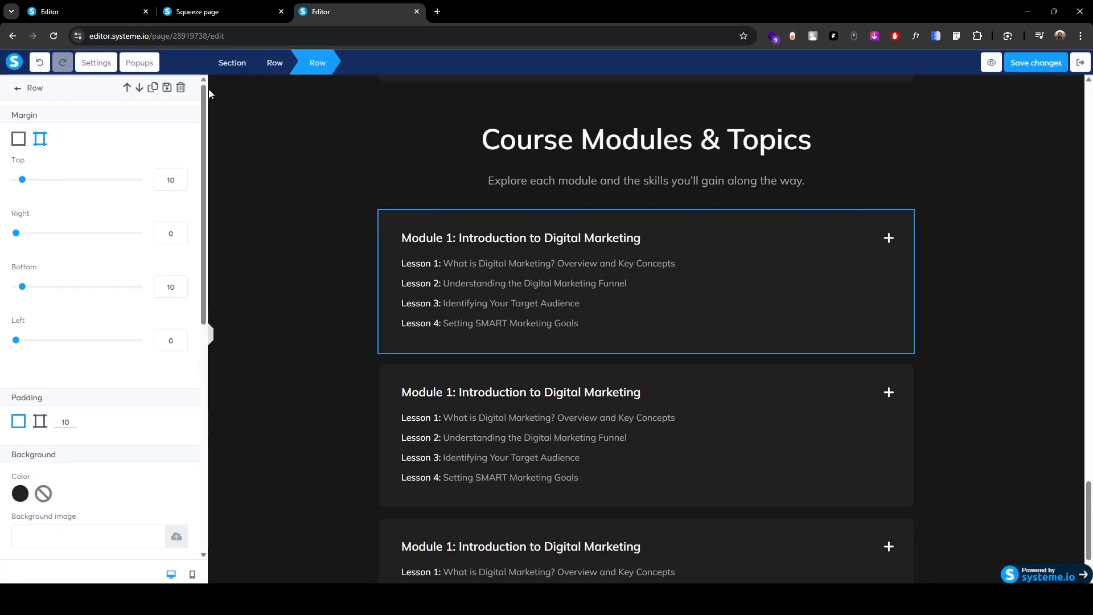
left_click(180, 88)
left_click(595, 109)
left_click(383, 280)
left_click(180, 88)
left_click(595, 108)
left_click(390, 436)
left_click(180, 89)
left_click(596, 108)
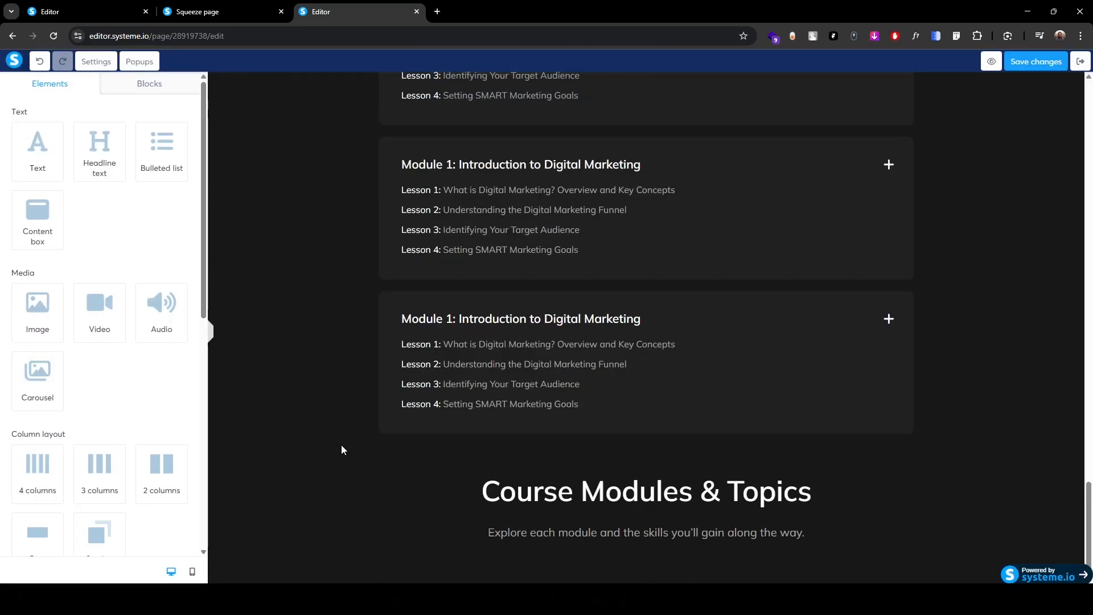
- Copy the instructor section's title from the reference page and replace the duplicated section's headline with "Meet Your Instructor"
left_click(223, 12)
left_click_drag(452, 246, 671, 256)
left_click(329, 11)
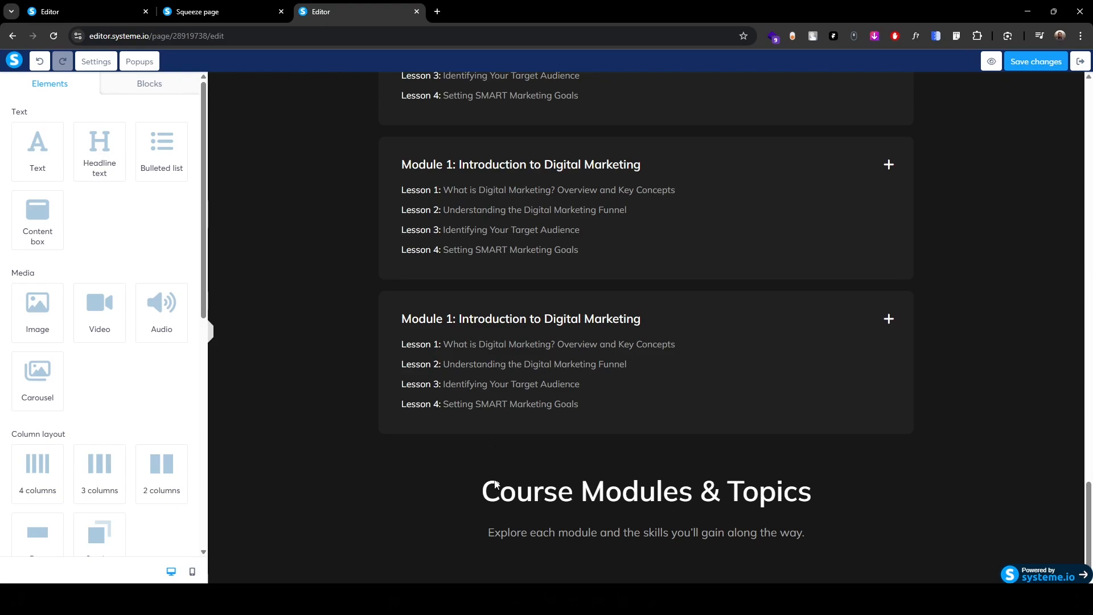
left_click(482, 494)
key("ctrl+v")
key("ctrl+shift+End")
key("BackSpace")
- Replace the duplicated section's subtitle with "Learn from an experienced digital marketing professional ready to share proven strategies" copied from the reference page
left_click(228, 12)
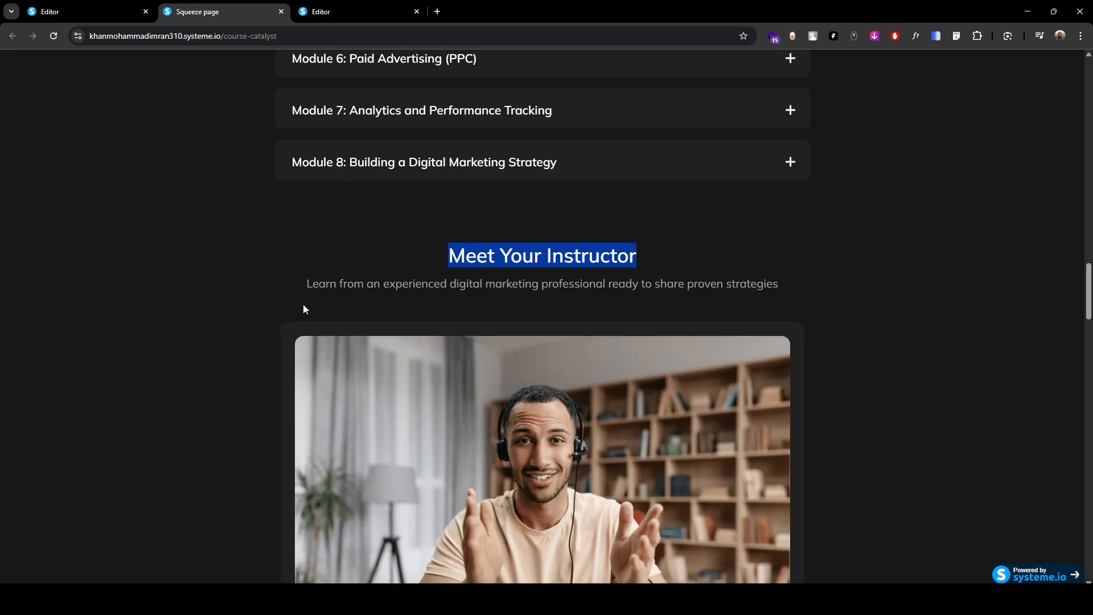
left_click_drag(306, 283, 779, 284)
key("ctrl+c")
left_click(329, 12)
left_click(490, 536)
key("ctrl+v")
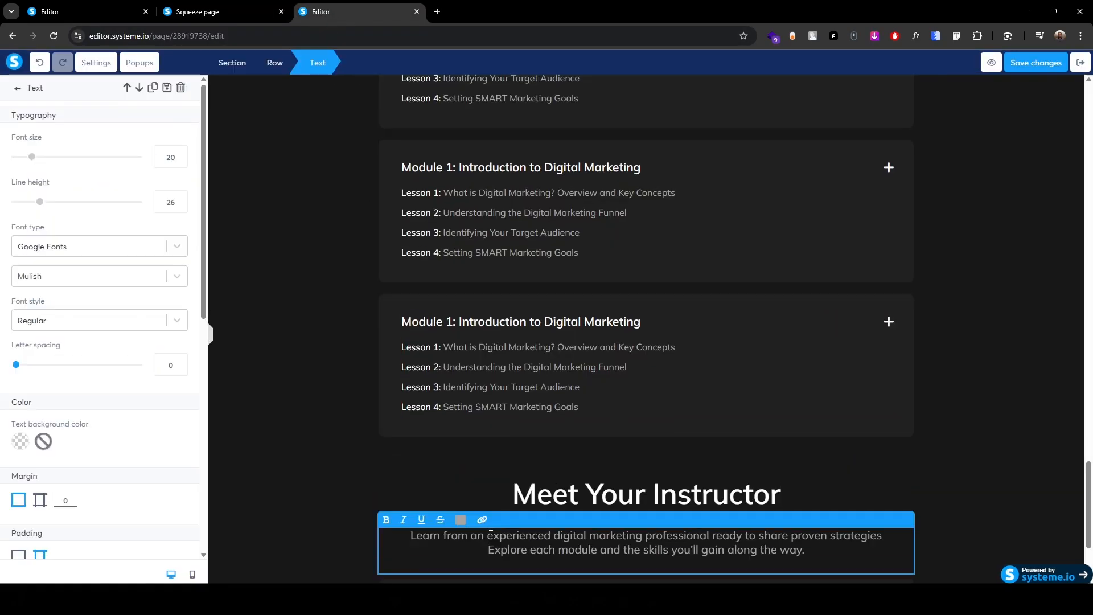
key("ctrl+shift+End")
key("BackSpace")
left_click(323, 541)
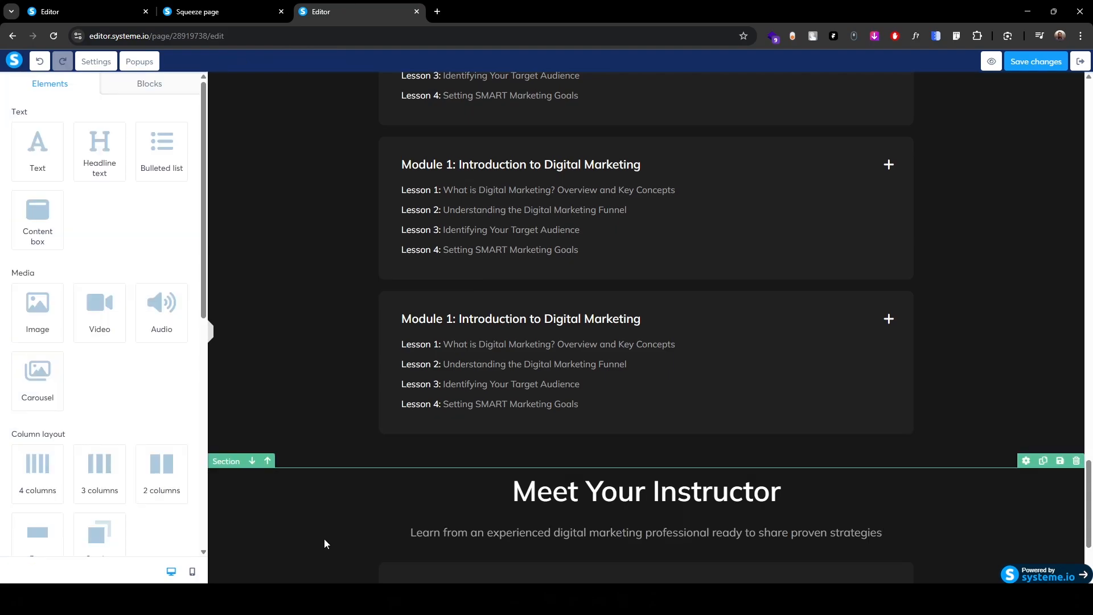
- Delete the leftover Module 1 FAQ row from the Meet Your Instructor section and add an empty row under the subtitle
scroll(326, 524, "down", 3)
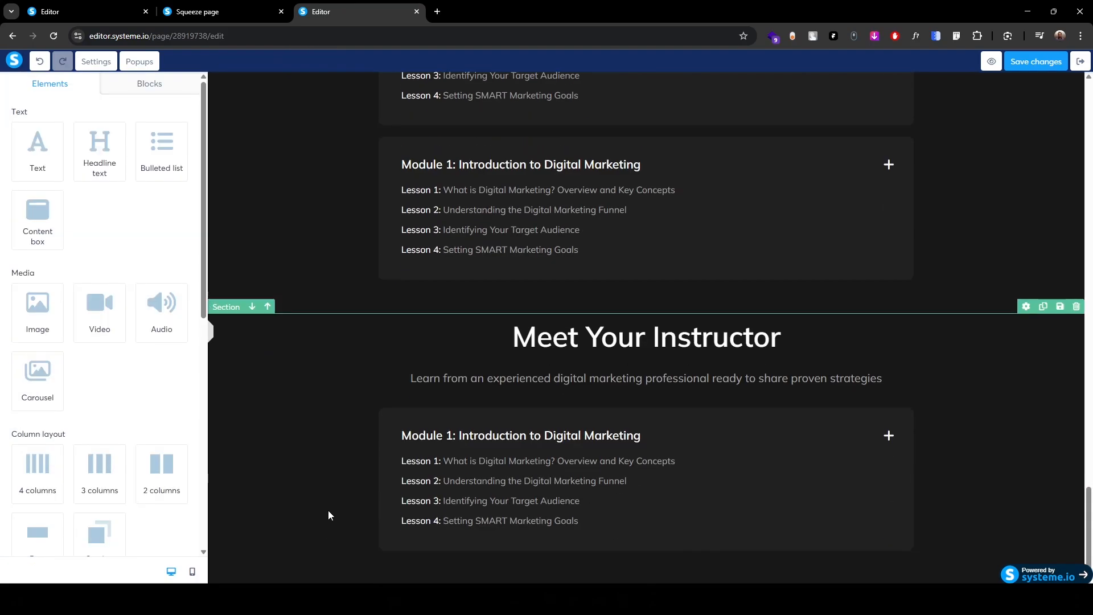
left_click(384, 414)
left_click(179, 92)
left_click(593, 107)
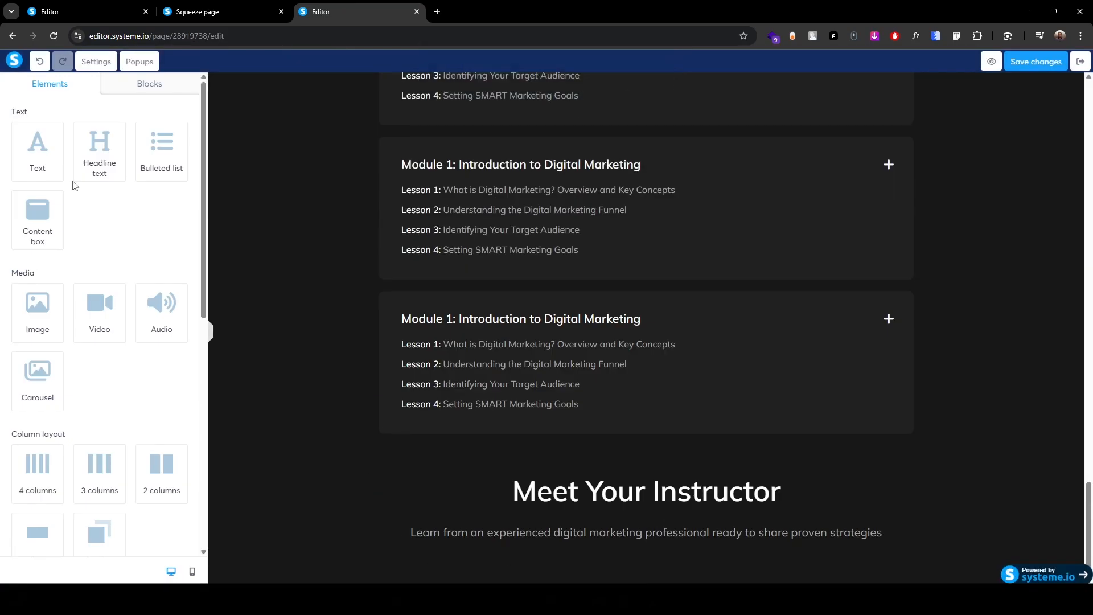
scroll(74, 186, "down", 3)
left_click_drag(39, 365, 627, 546)
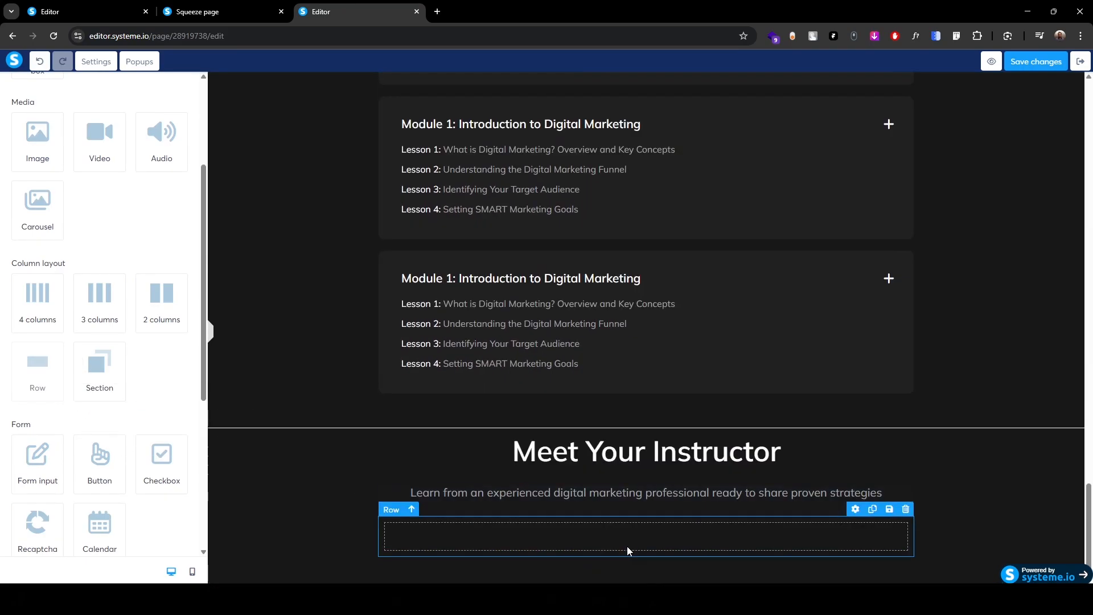
- Give the empty row the FAQ cards' background color 212121, sampled with the color picker, and a border radius of 15
left_click(627, 545)
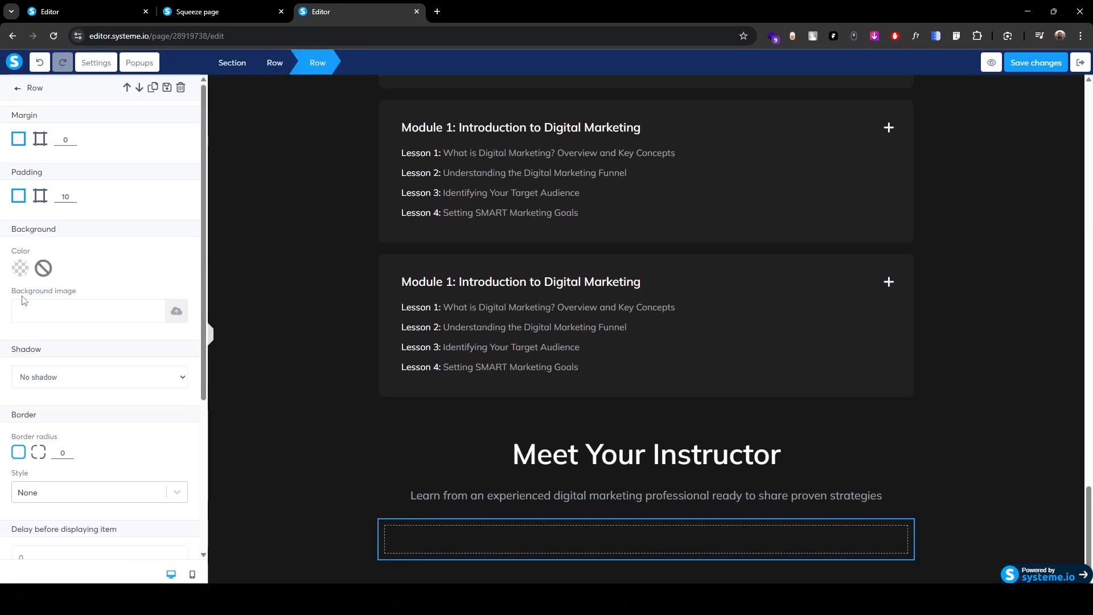
left_click(20, 268)
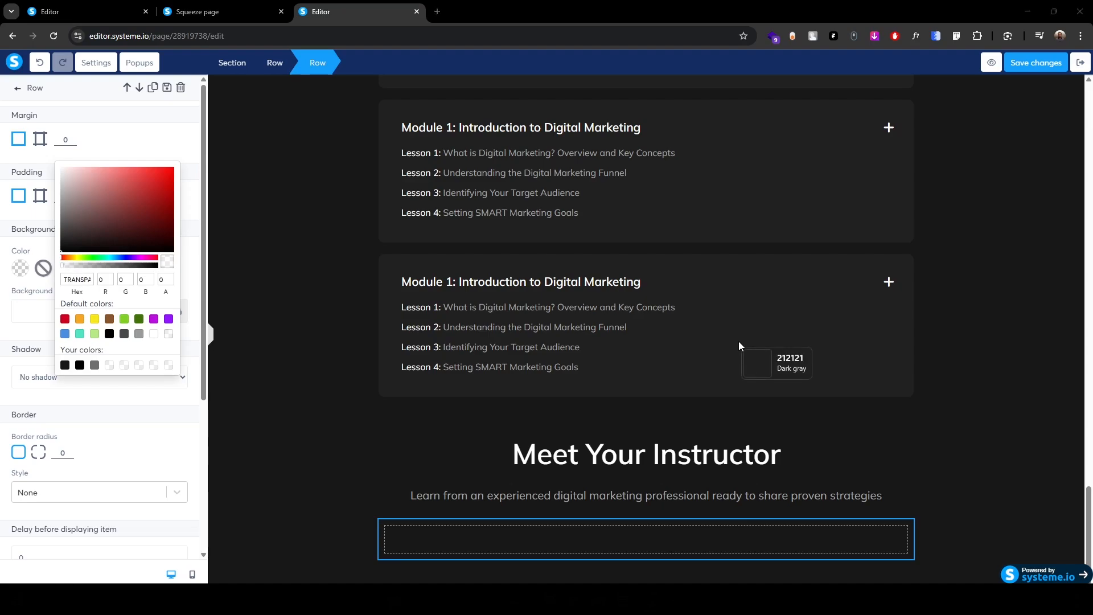
left_click(729, 311)
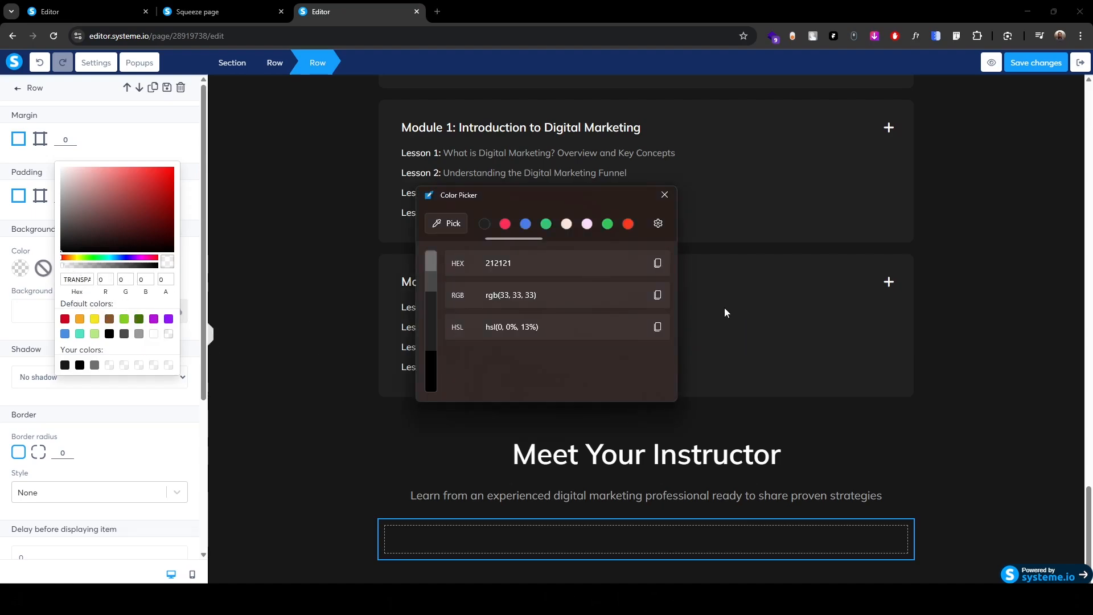
double_click(85, 283)
key("ctrl+v")
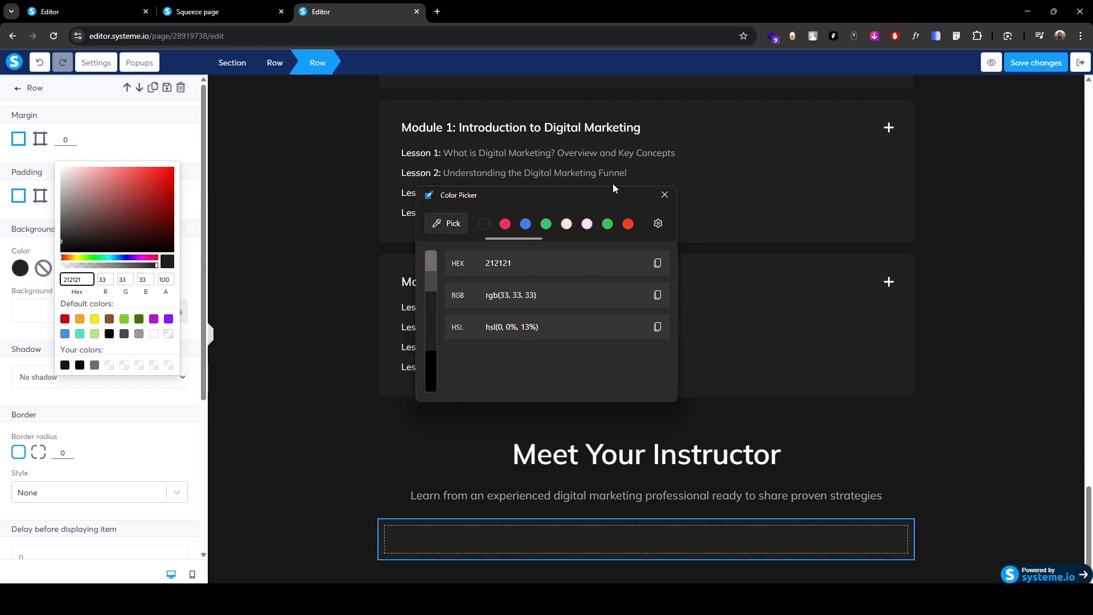
left_click(665, 194)
left_click(57, 450)
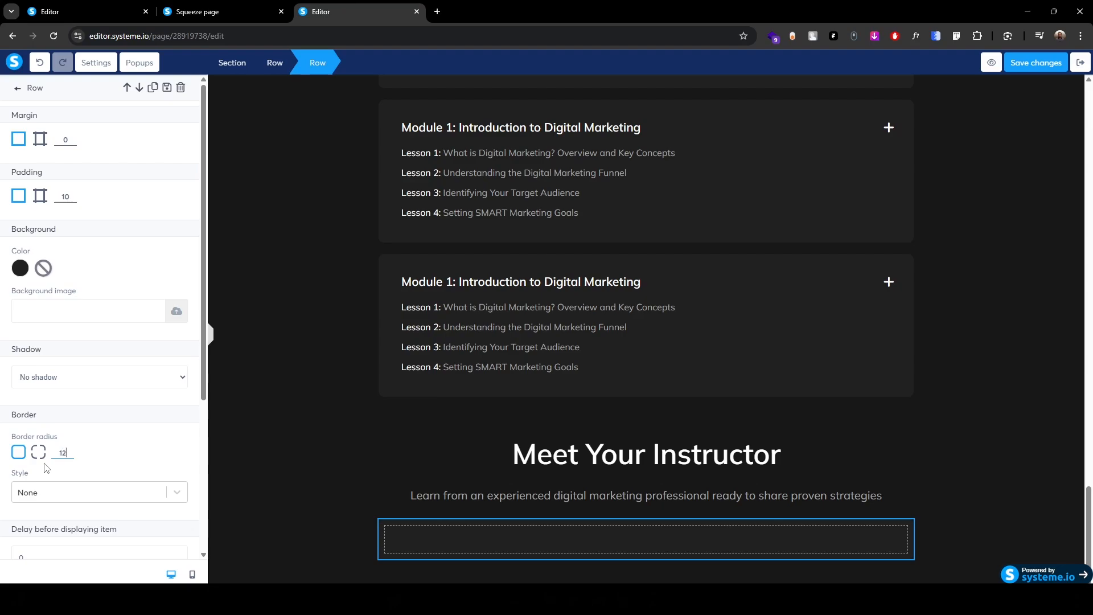
- Check the reference page's instructor card, add an image element inside the new row and upload "4. Instructor.png" to it
left_click(225, 12)
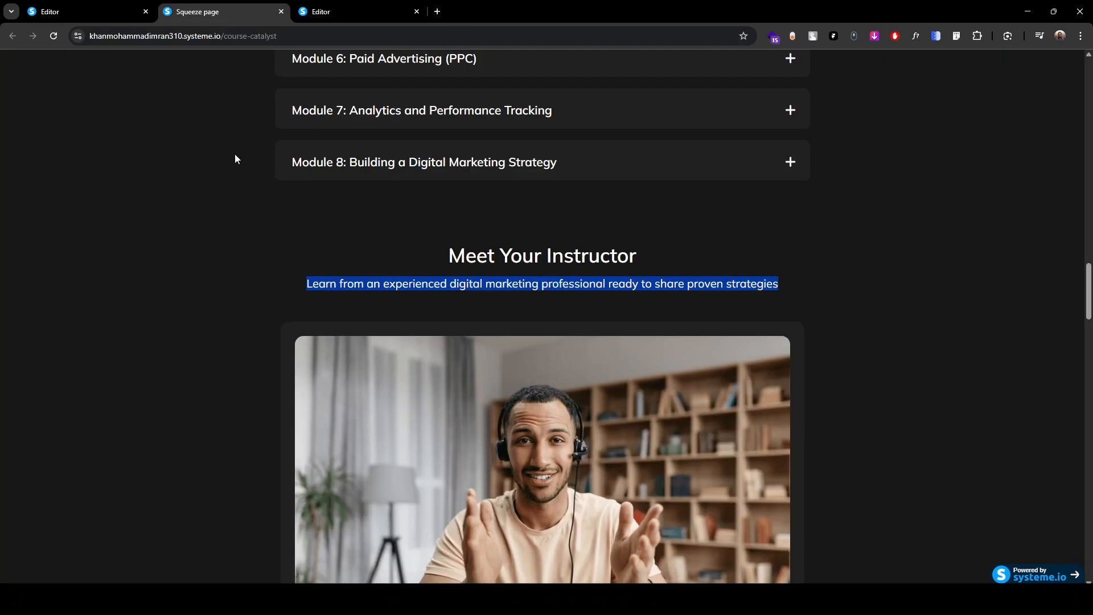
left_click(199, 301)
scroll(199, 302, "down", 2)
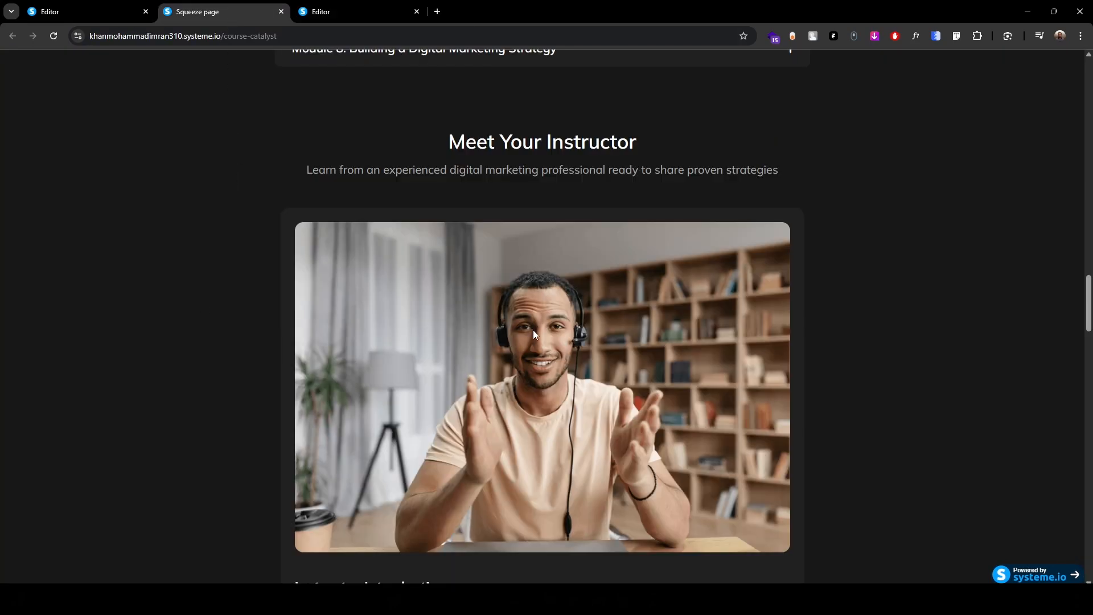
left_click(346, 9)
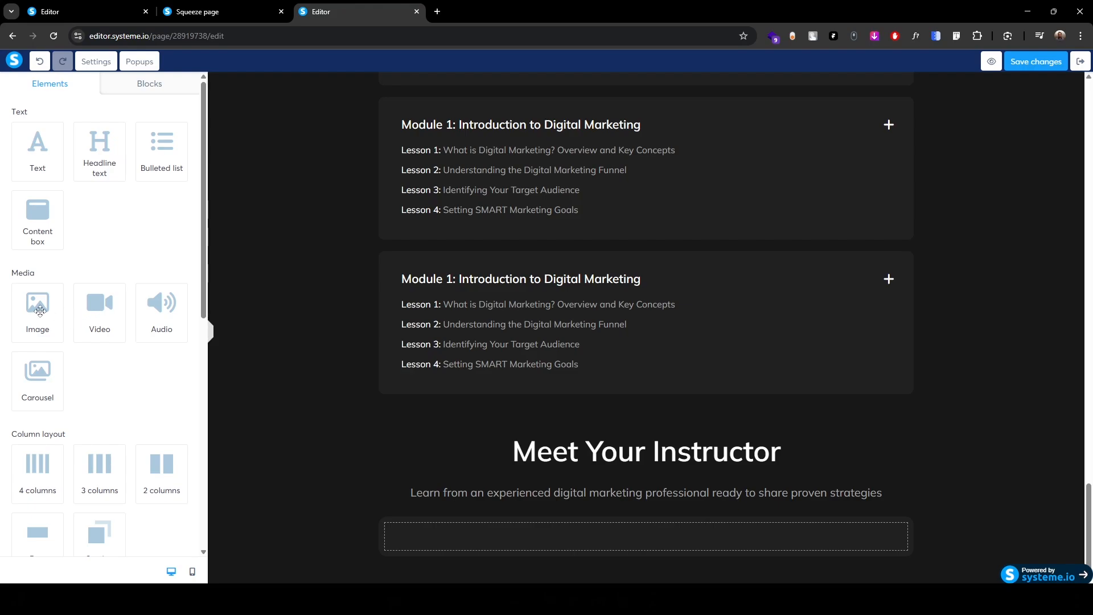
left_click_drag(37, 308, 603, 564)
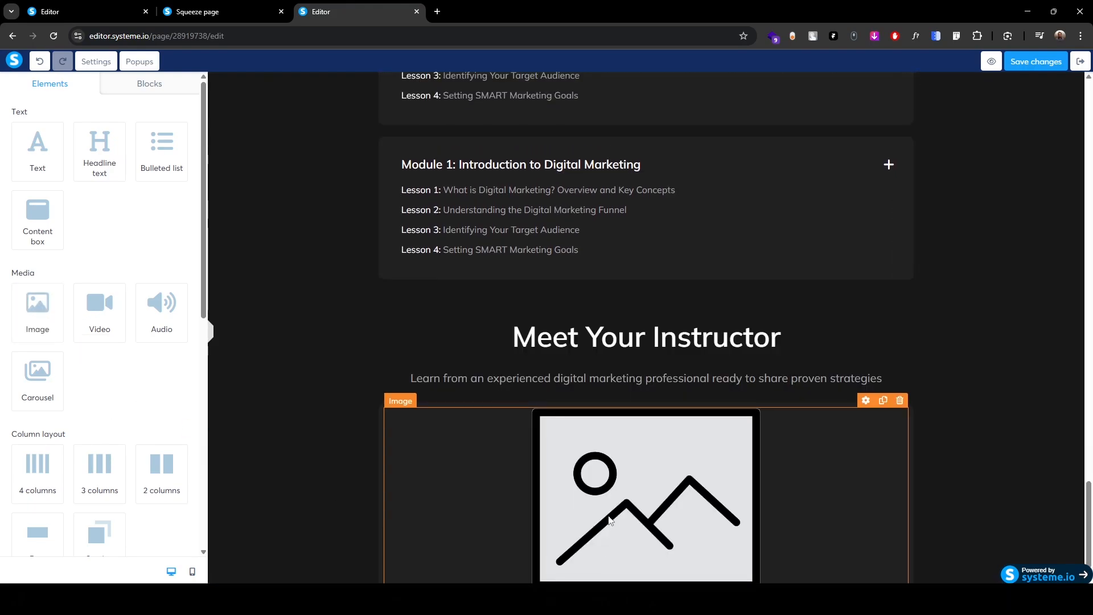
left_click(613, 522)
left_click(176, 134)
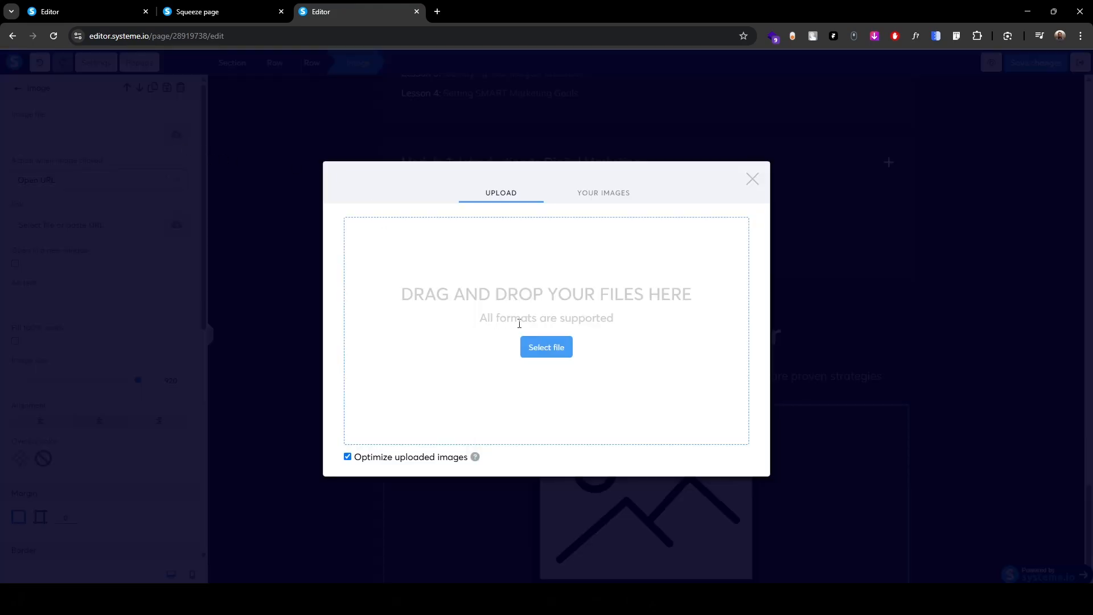
left_click(542, 348)
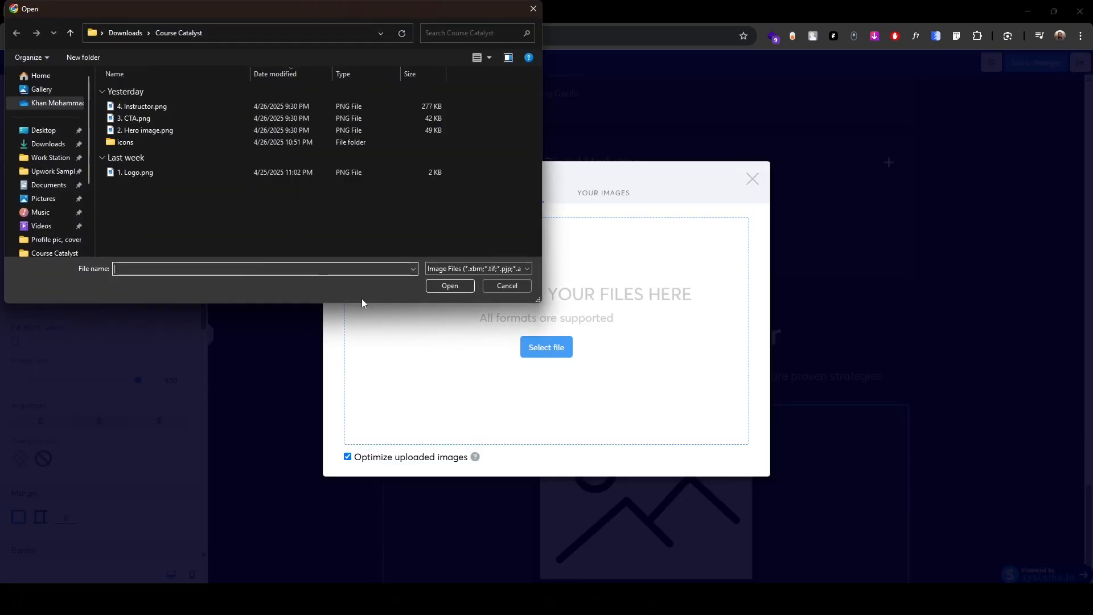
left_click(142, 108)
left_click(450, 285)
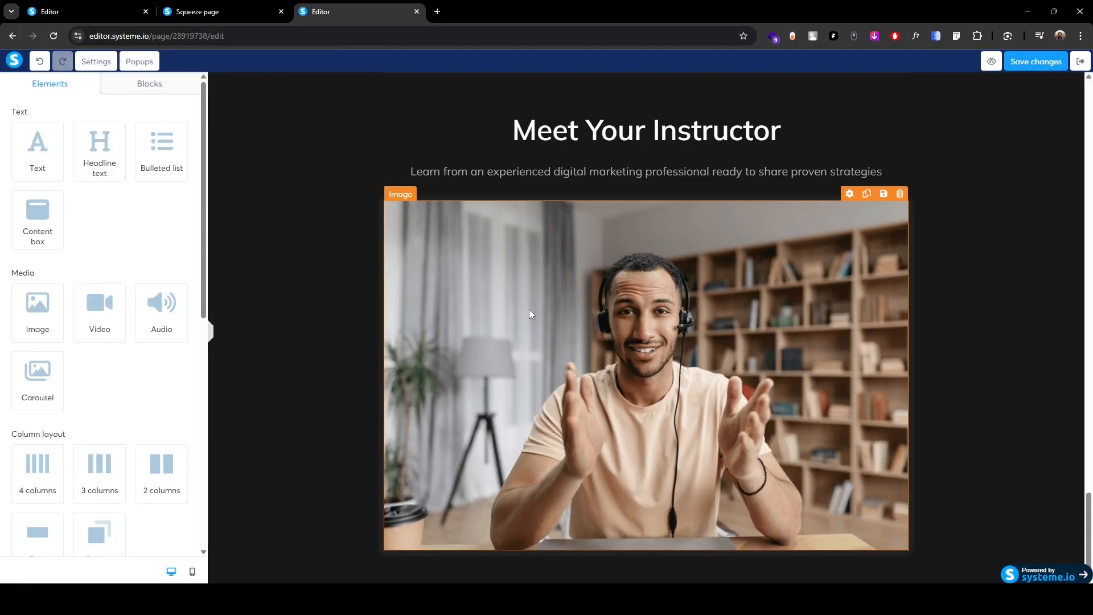
- Set the padding of the row around the instructor image to 25
left_click(528, 310)
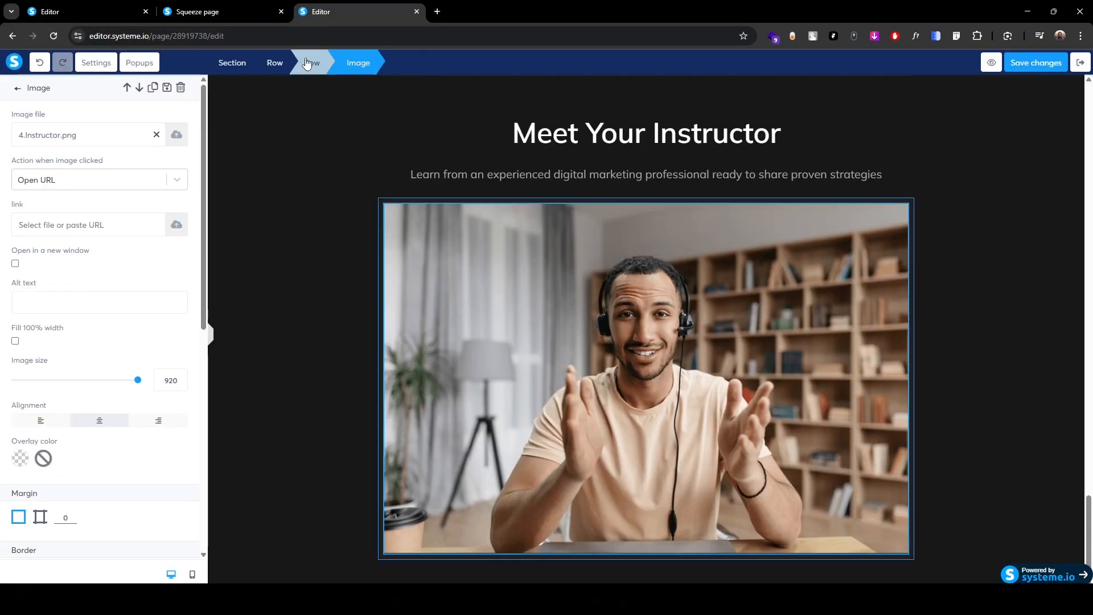
left_click(308, 63)
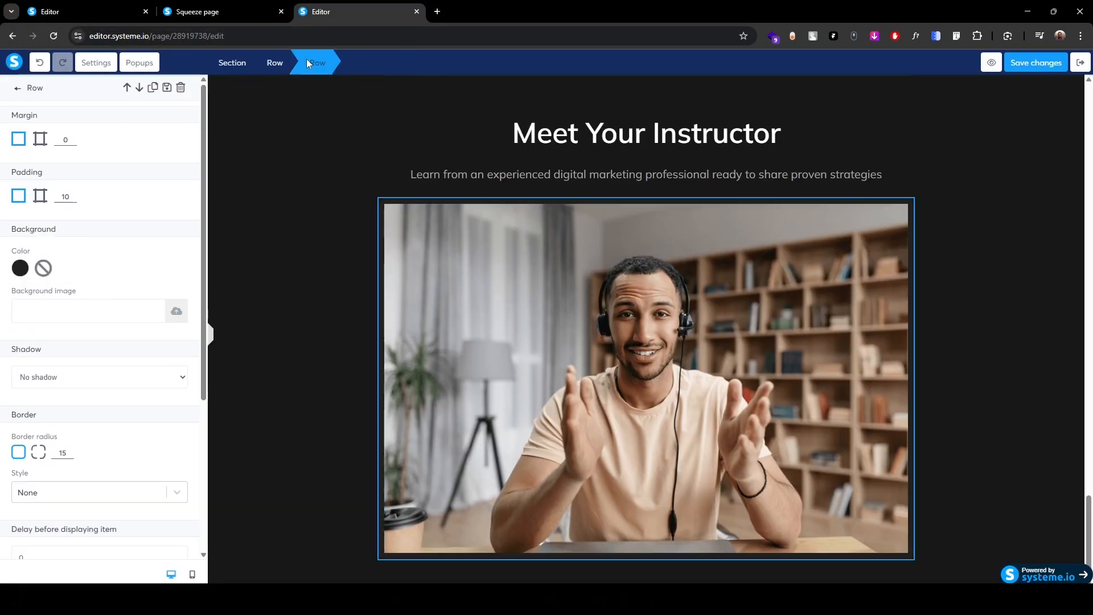
left_click(63, 196)
type("25")
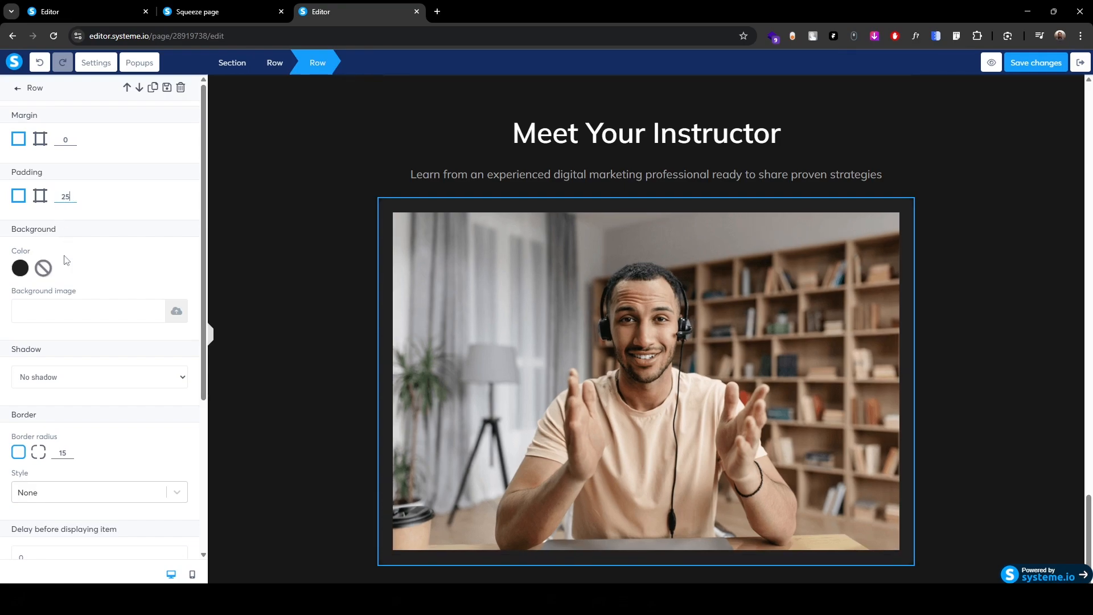
left_click(322, 378)
left_click(322, 379)
- Set the instructor image's border radius to 15
left_click(578, 349)
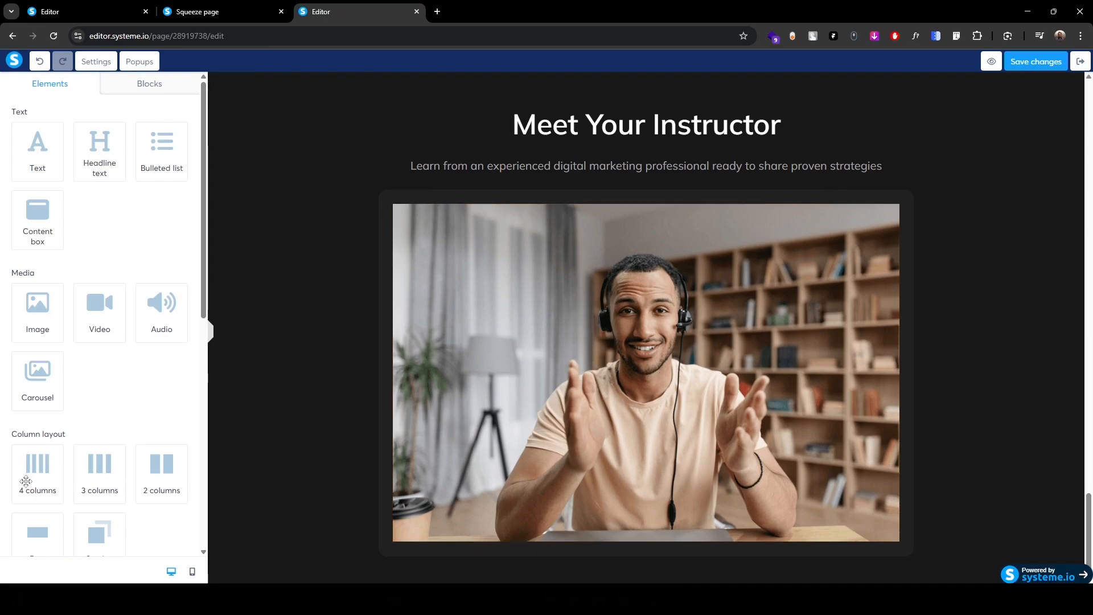
left_click(518, 380)
scroll(31, 509, "down", 5)
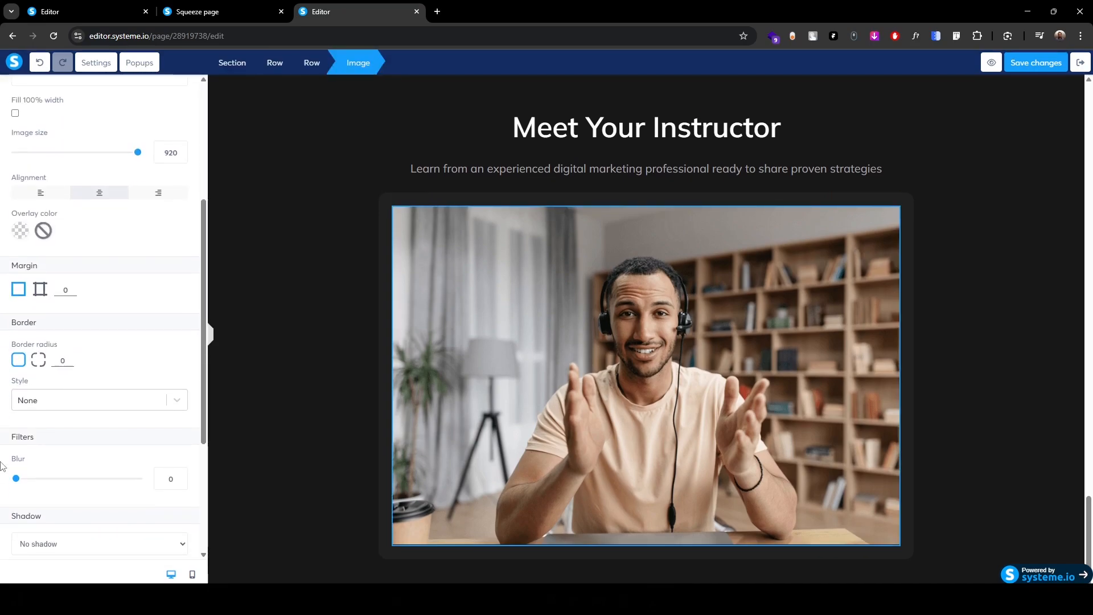
scroll(31, 508, "up", 3)
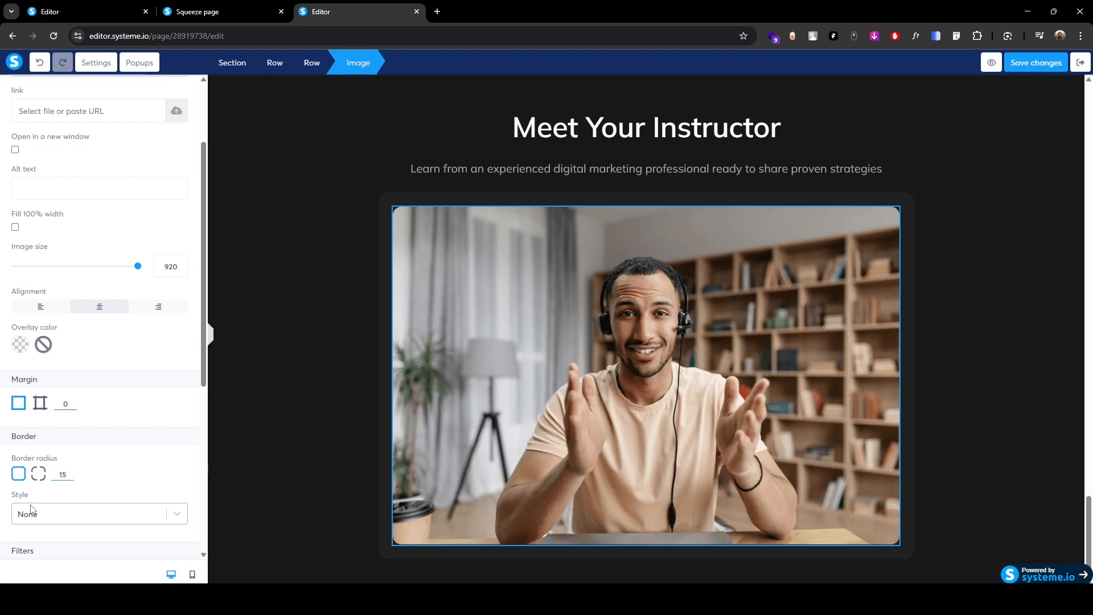
- Review the Instructor Introduction text on the reference page and add a text element below the instructor image
left_click(223, 17)
scroll(187, 330, "down", 5)
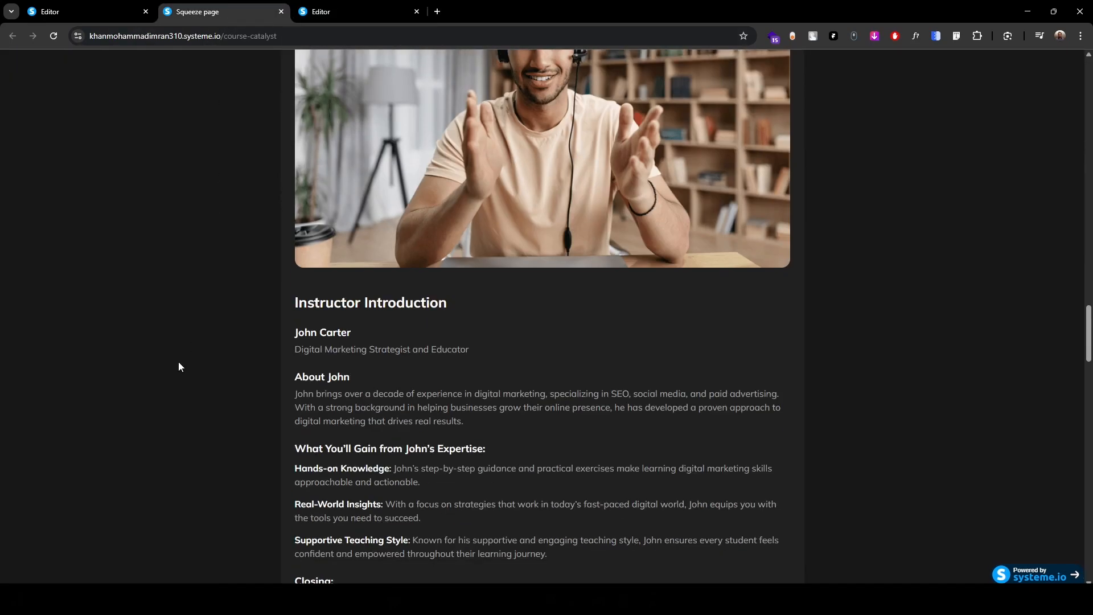
scroll(218, 346, "down", 4)
scroll(364, 427, "up", 3)
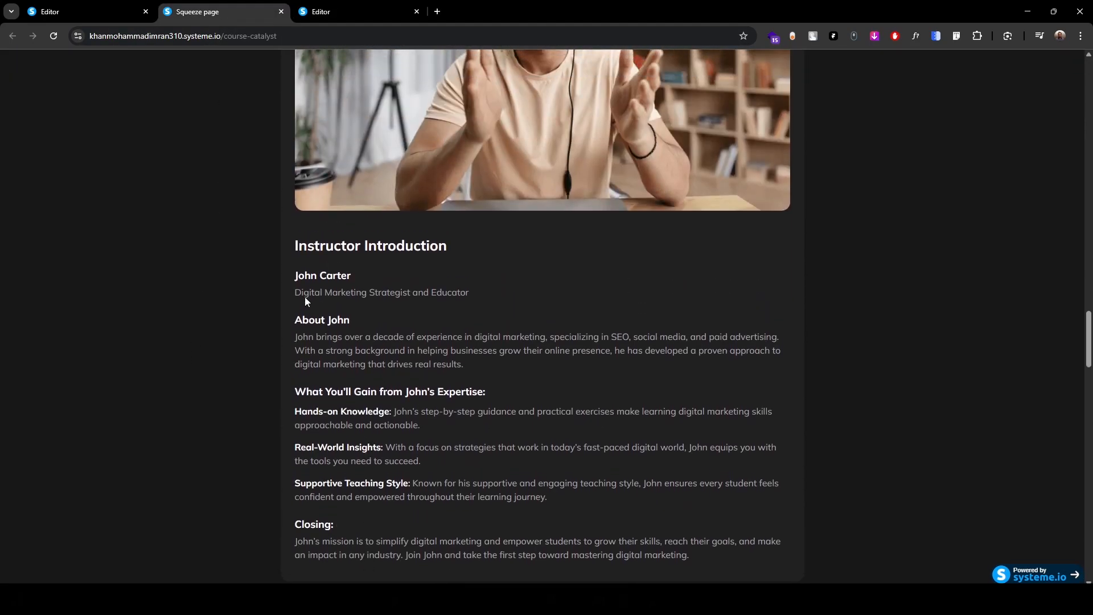
key("ctrl+Tab")
left_click_drag(37, 147, 496, 552)
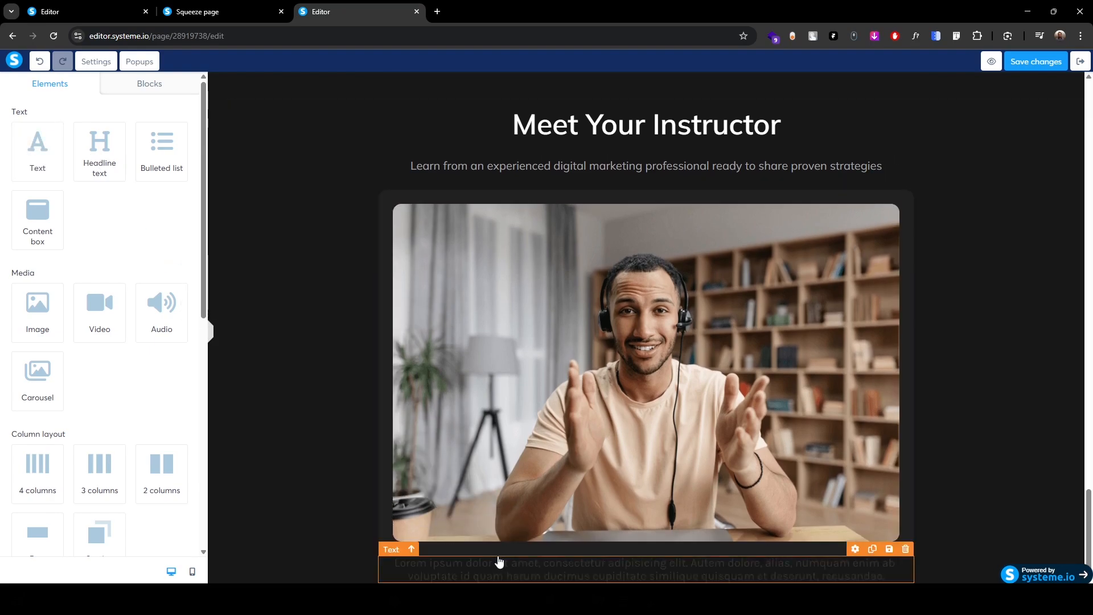
- Move the new text element inside the instructor image's row and replace its placeholder with "Instructor Introduction"
scroll(493, 554, "down", 1)
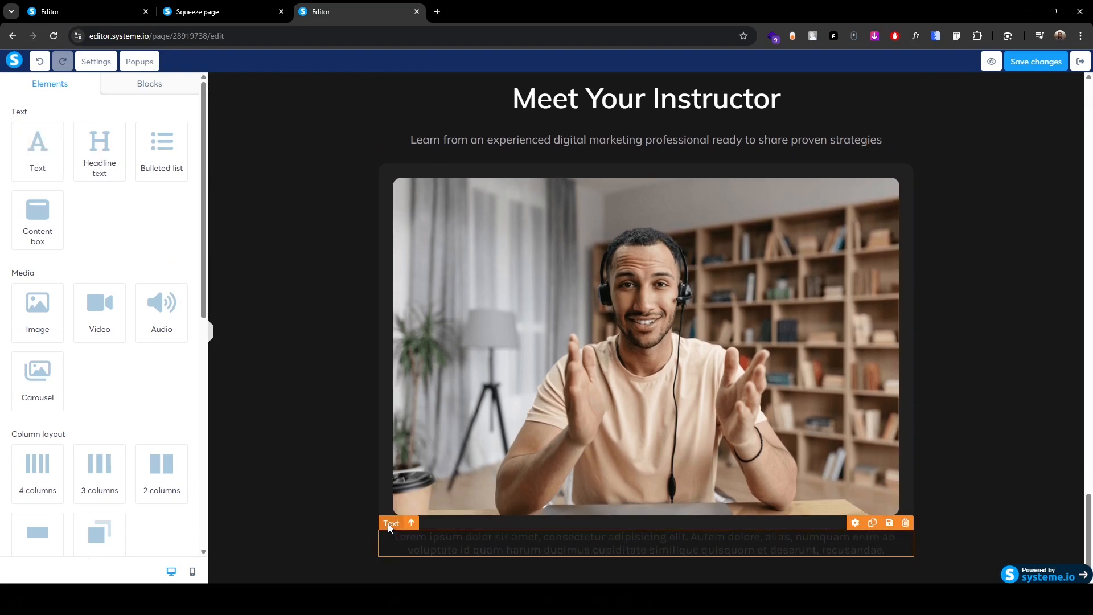
left_click_drag(388, 524, 504, 516)
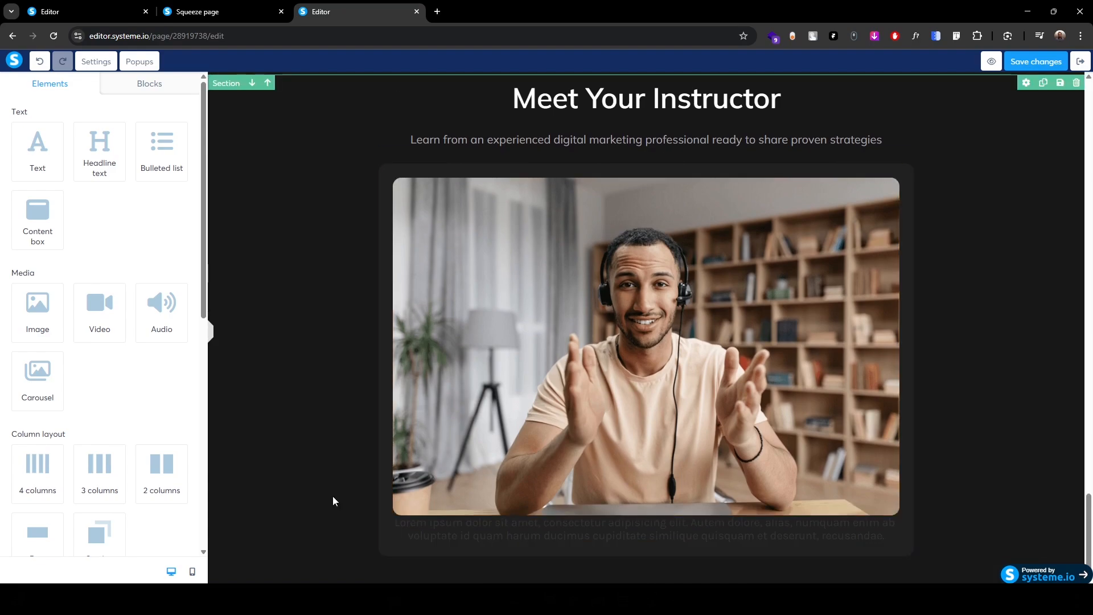
triple_click(569, 530)
key("BackSpace")
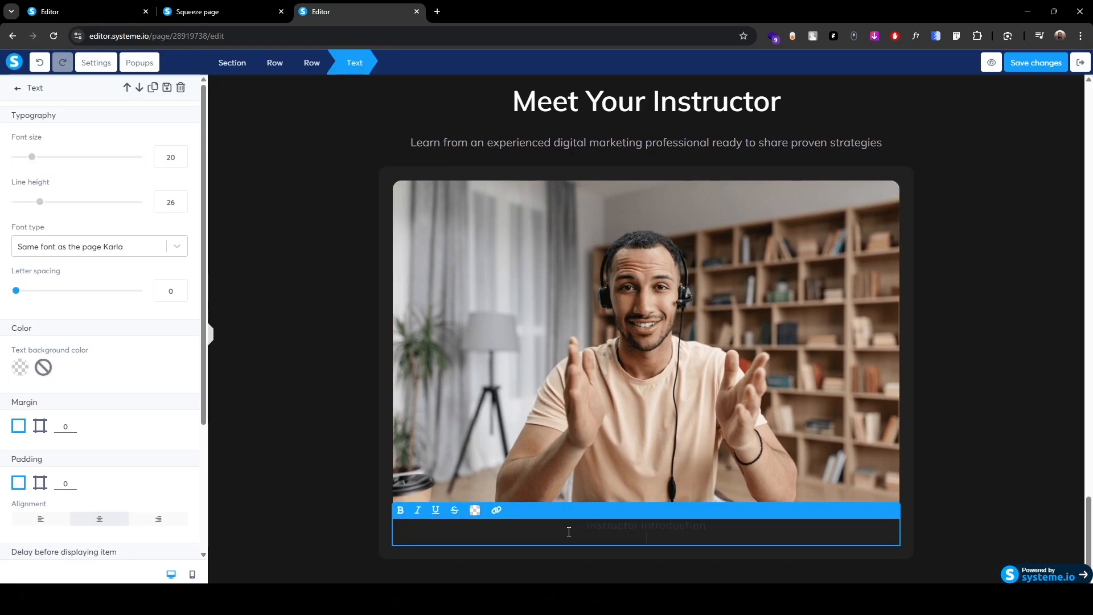
- Colour the Instructor Introduction heading white and set its font size to 25
left_click(475, 523)
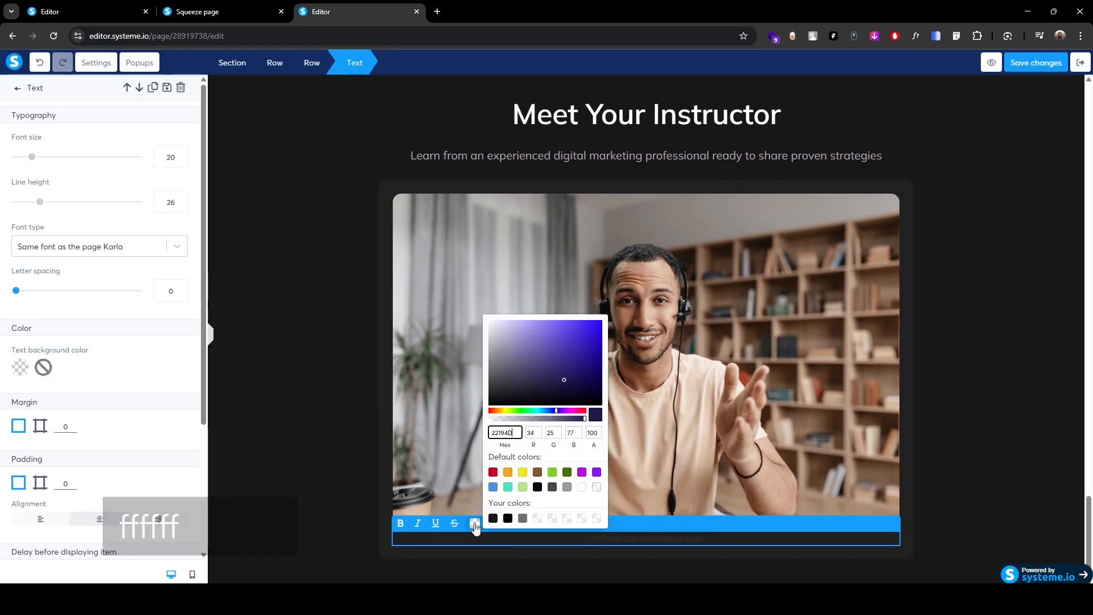
left_click(582, 487)
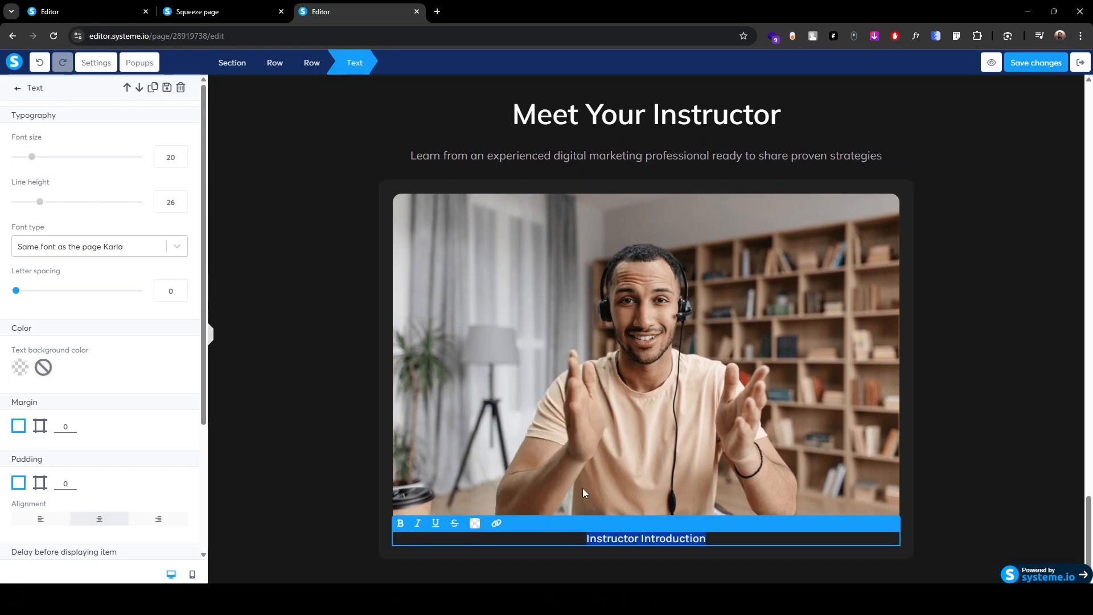
left_click(160, 160)
key("Up")
key("Up")
key("Up")
key("Up")
key("Up")
key("Up")
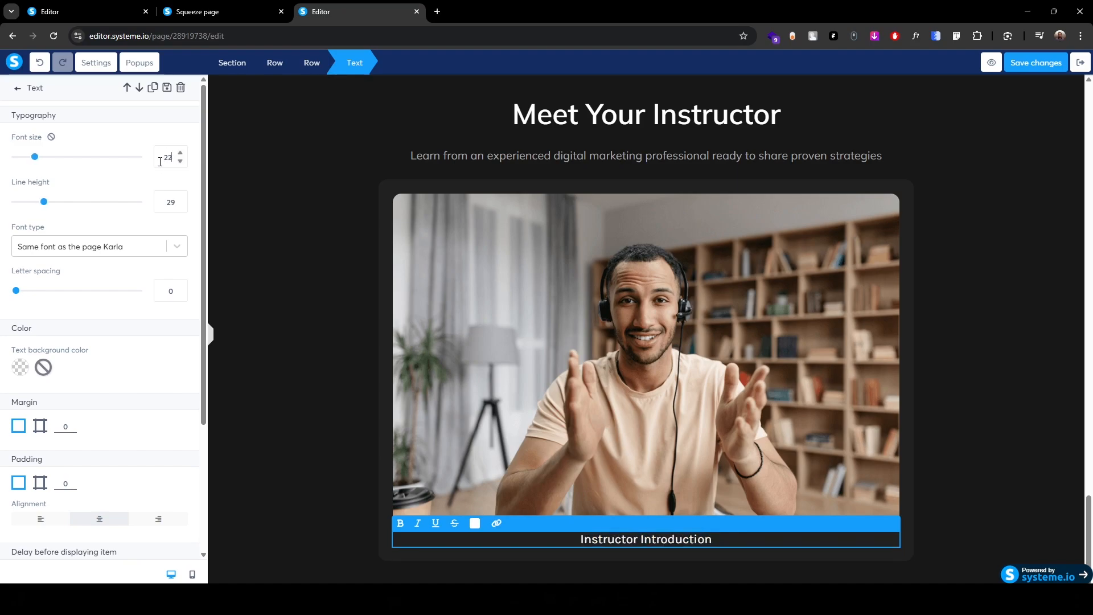
key("Down")
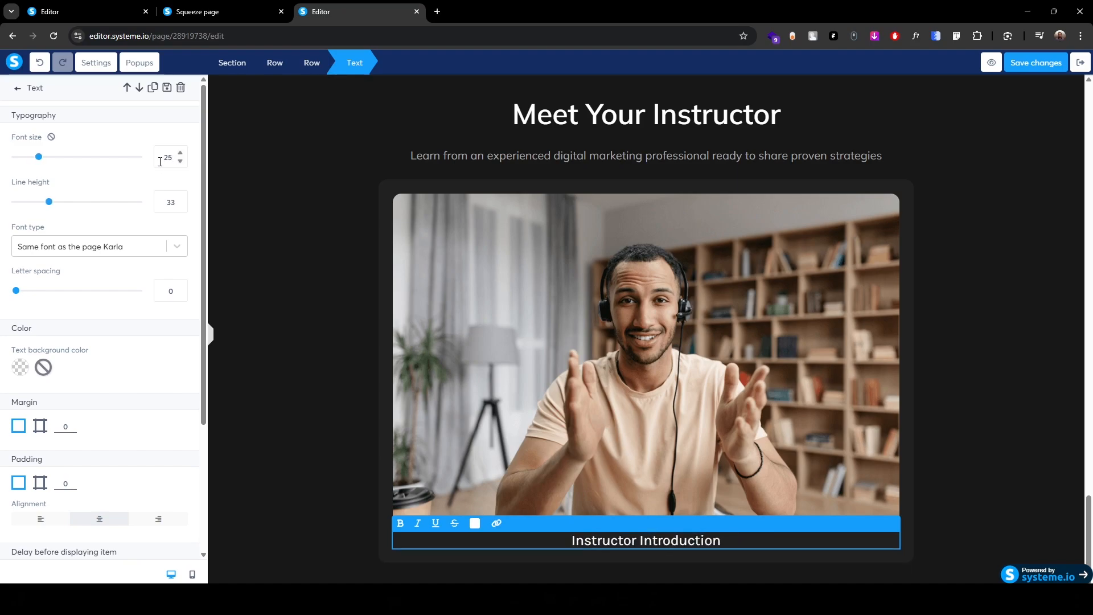
- Change the Instructor Introduction heading's font to the Google font Mulish and align the text left
left_click(66, 248)
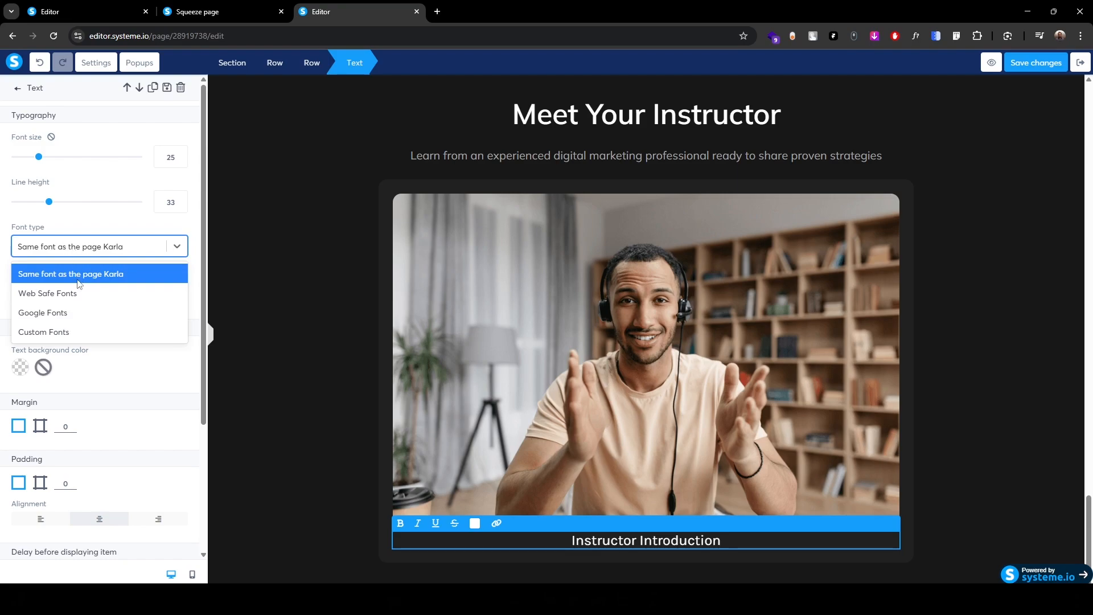
left_click(81, 314)
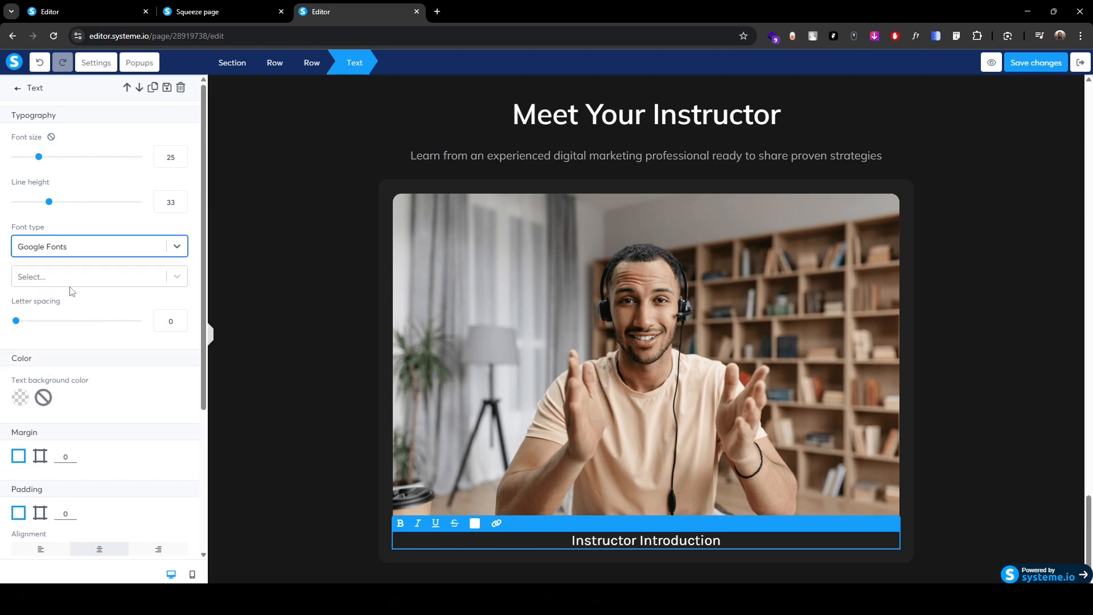
left_click(71, 288)
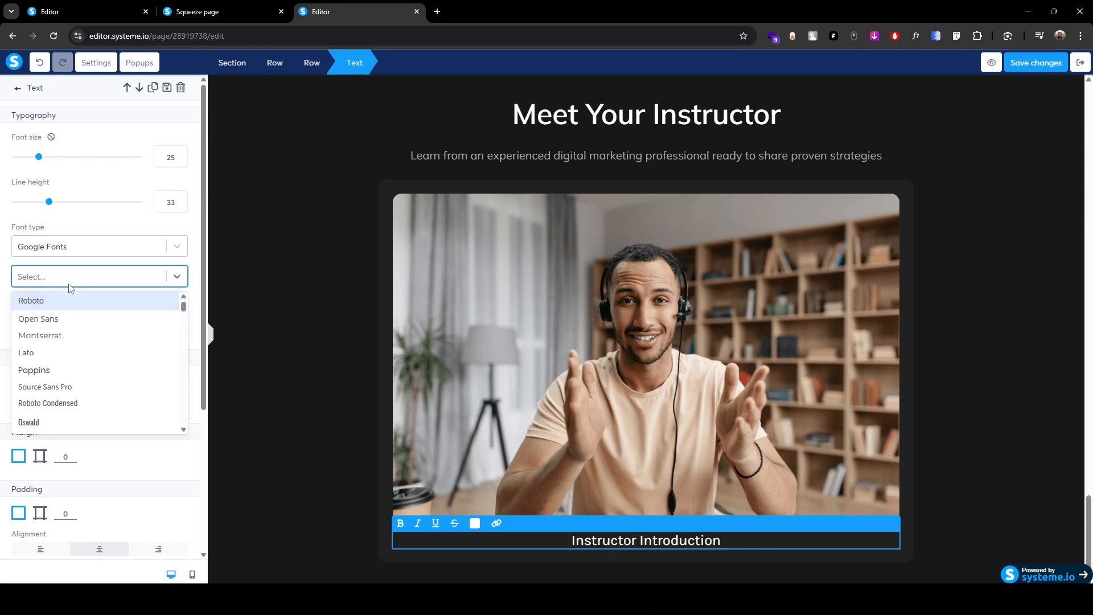
type("mulish")
key("Return")
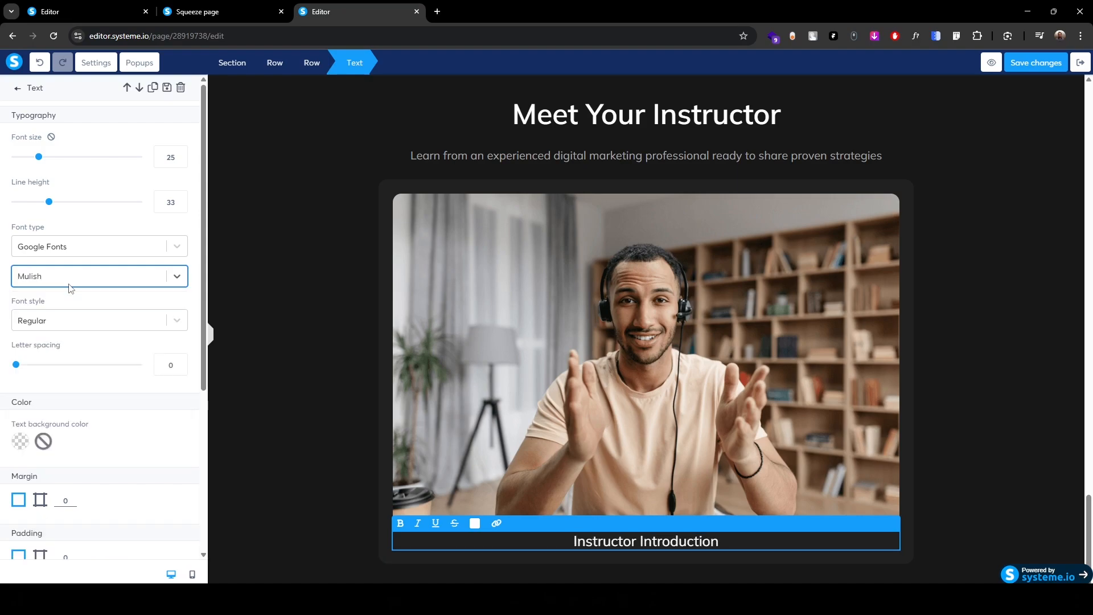
scroll(20, 441, "down", 4)
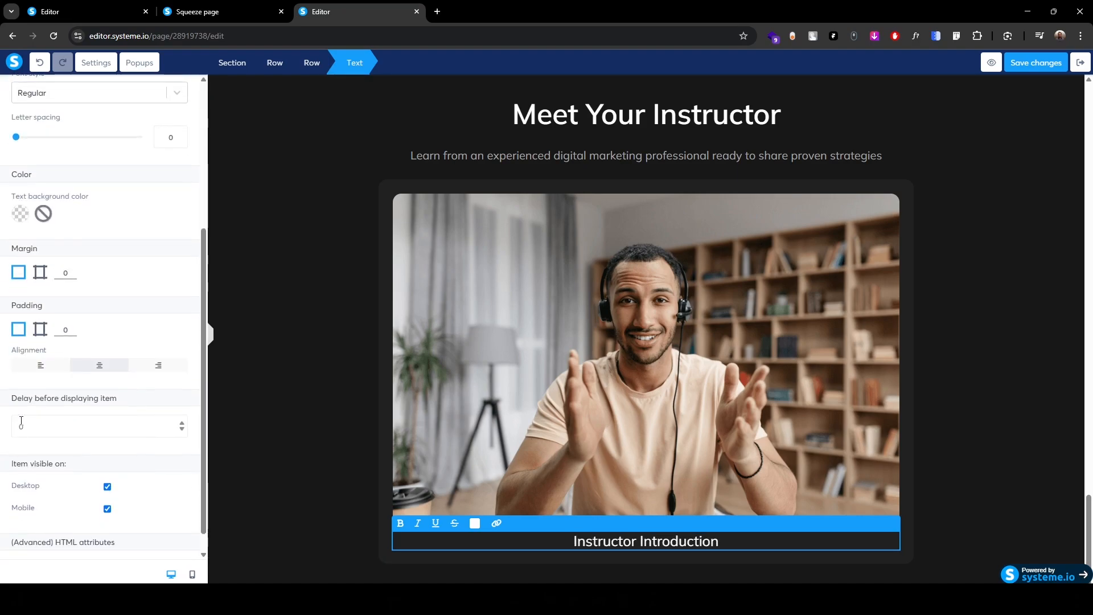
left_click(41, 371)
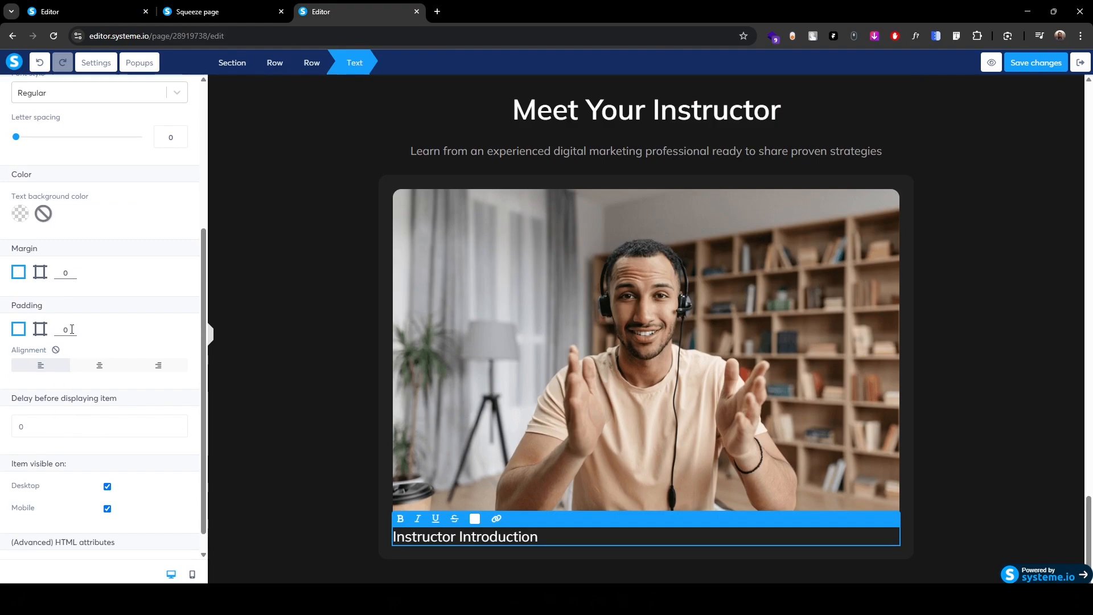
- Set the Instructor Introduction heading's individual top and bottom padding to 15 each
left_click(40, 328)
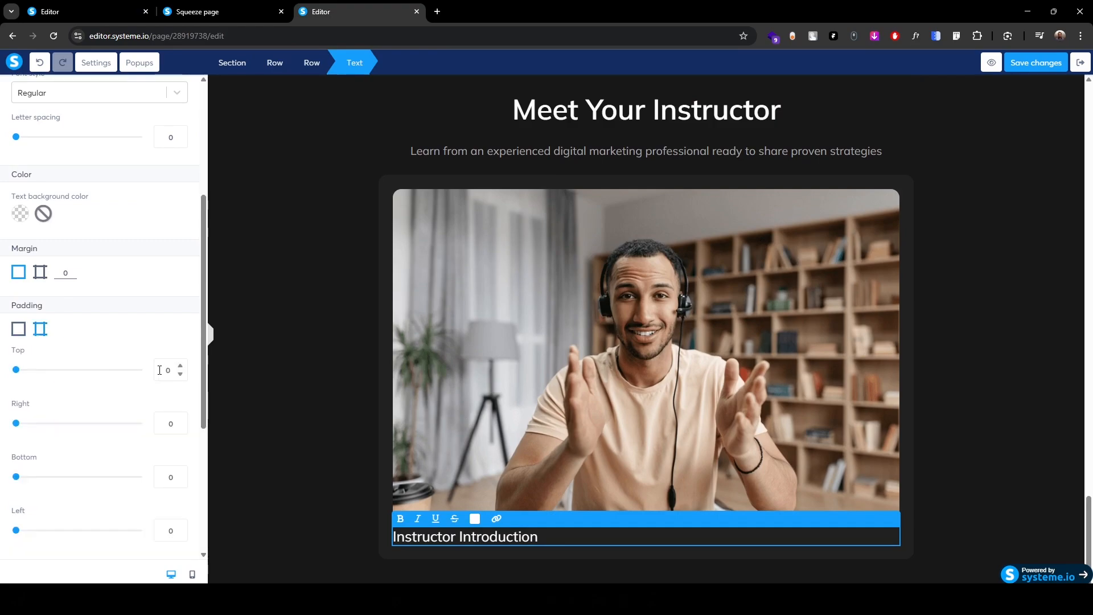
type("1")
key("Up")
key("Up")
key("Up")
key("Up")
key("Up")
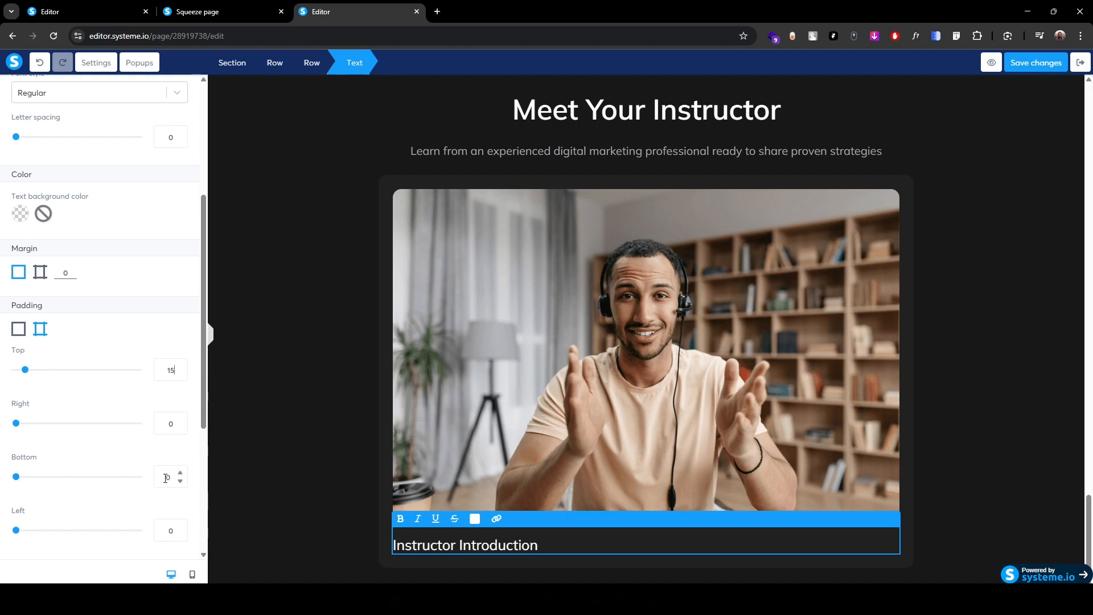
left_click(164, 478)
type("1")
key("Up")
key("Up")
key("Up")
key("Up")
key("Up")
key("Up")
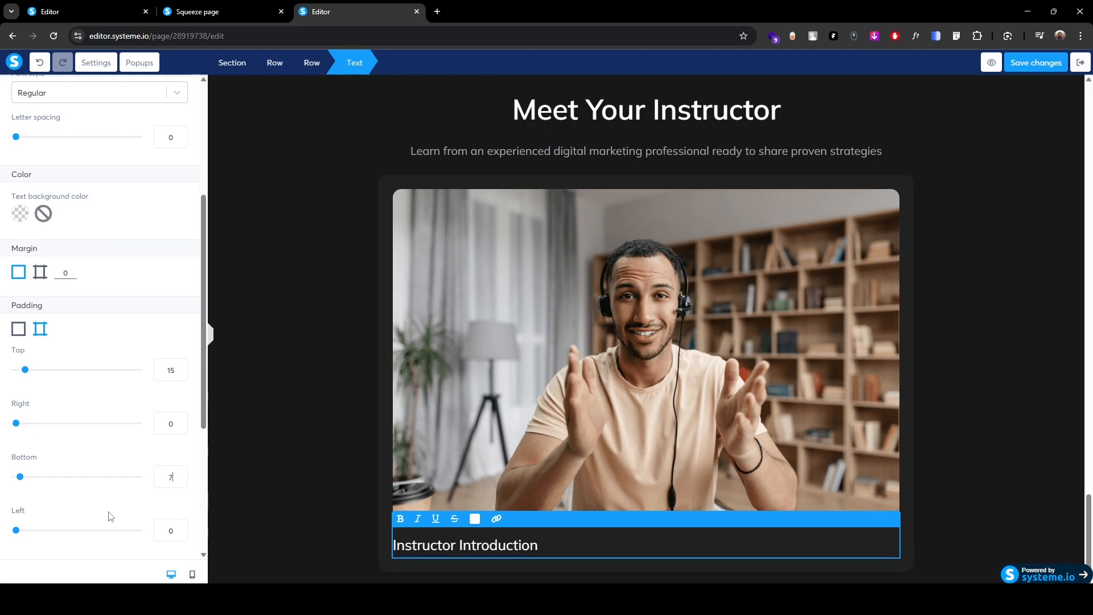
left_click(268, 512)
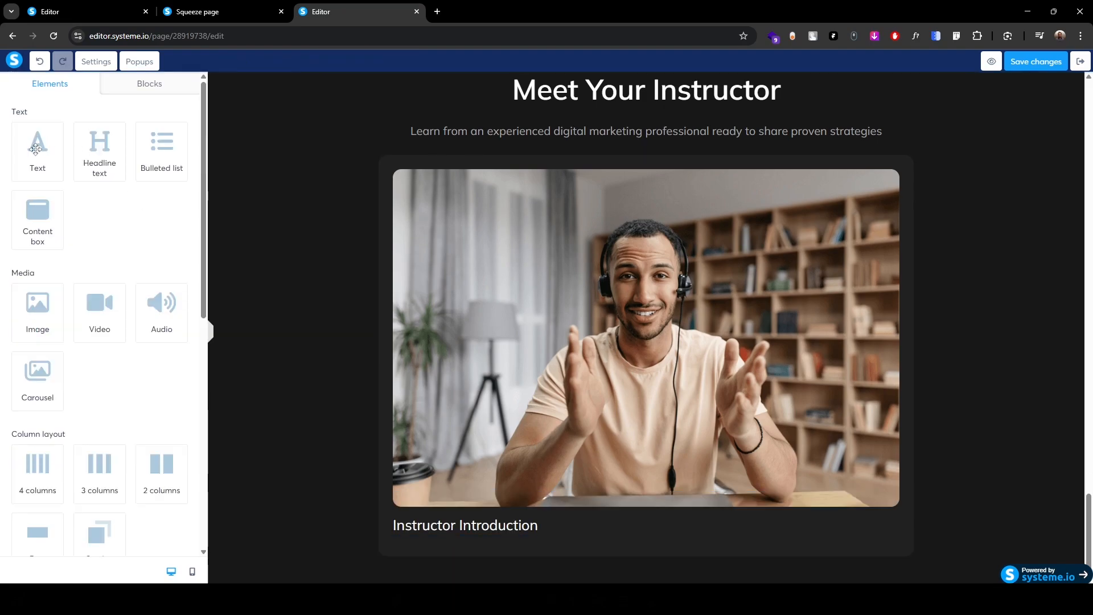
- Add a text element below the Instructor Introduction heading and copy the instructor's name from the reference page
left_click_drag(38, 148, 449, 537)
left_click(224, 16)
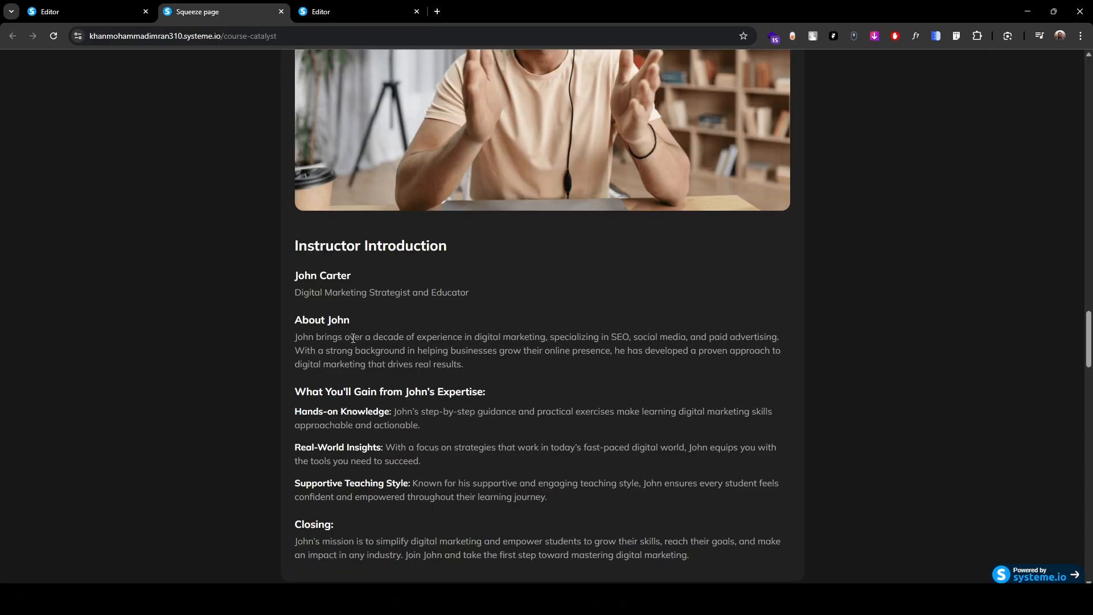
triple_click(325, 275)
key("ctrl+c")
left_click(365, 12)
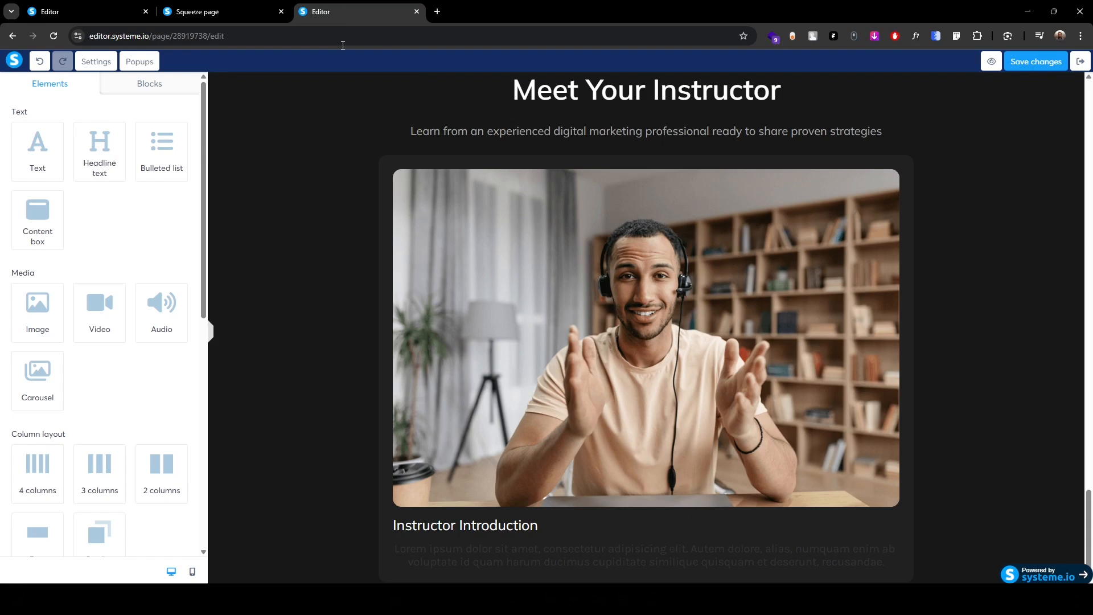
- Replace the new text element's placeholder with the copied instructor name, removing the extra blank line
left_click(495, 561)
triple_click(496, 561)
key("BackSpace")
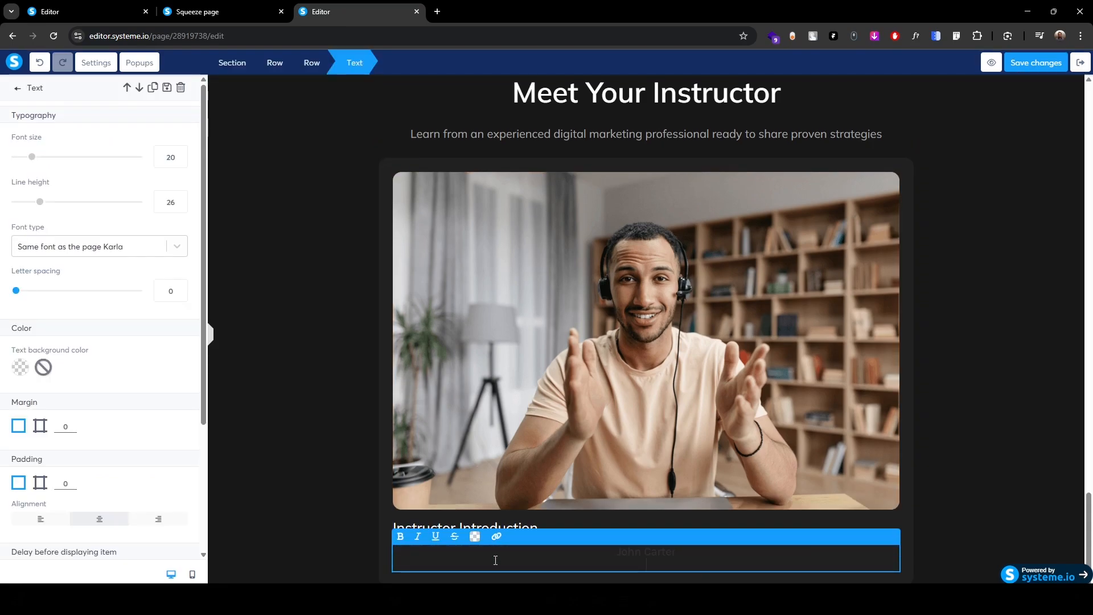
key("ctrl+v")
key("Right")
key("BackSpace")
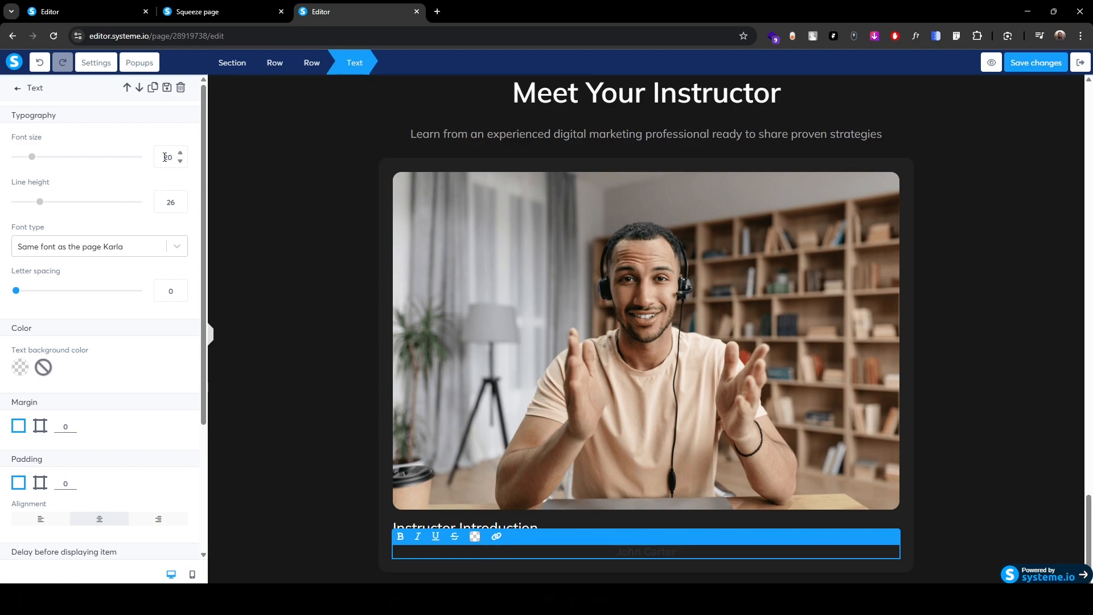
- Set the instructor name's font size to 18 and its line height to 24
key("Down")
key("Down")
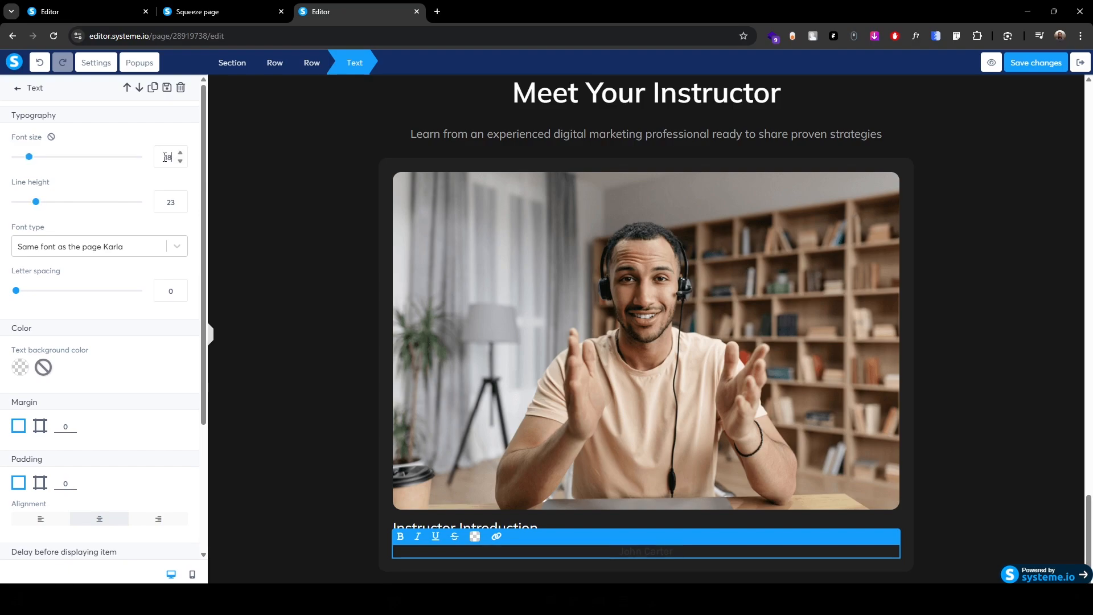
left_click(168, 207)
key("Up")
- Change the instructor name's font to the Google font Mulish
left_click(123, 248)
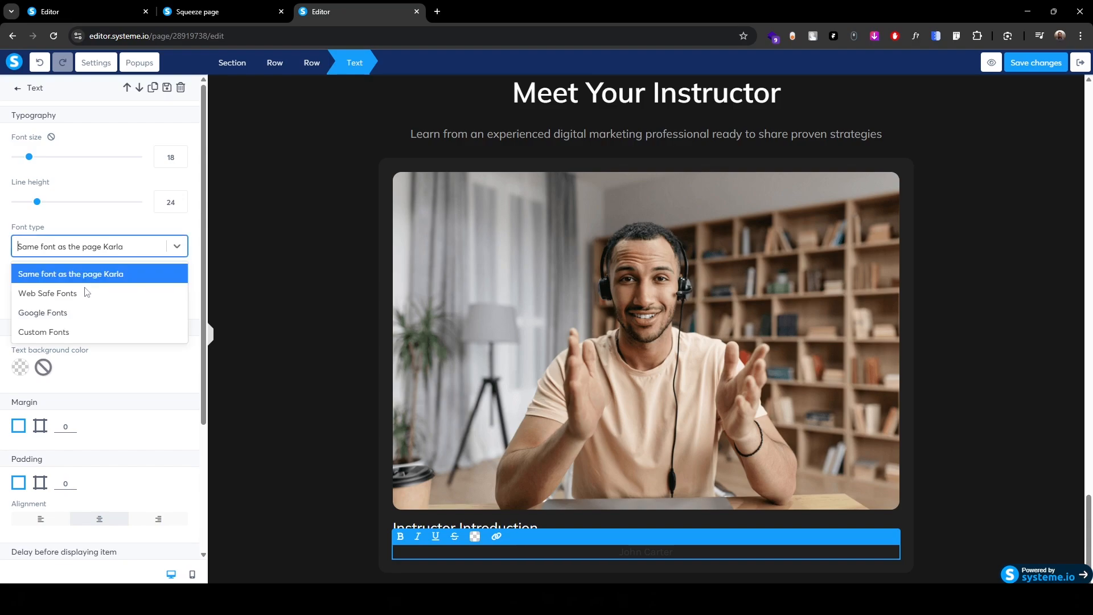
left_click(69, 312)
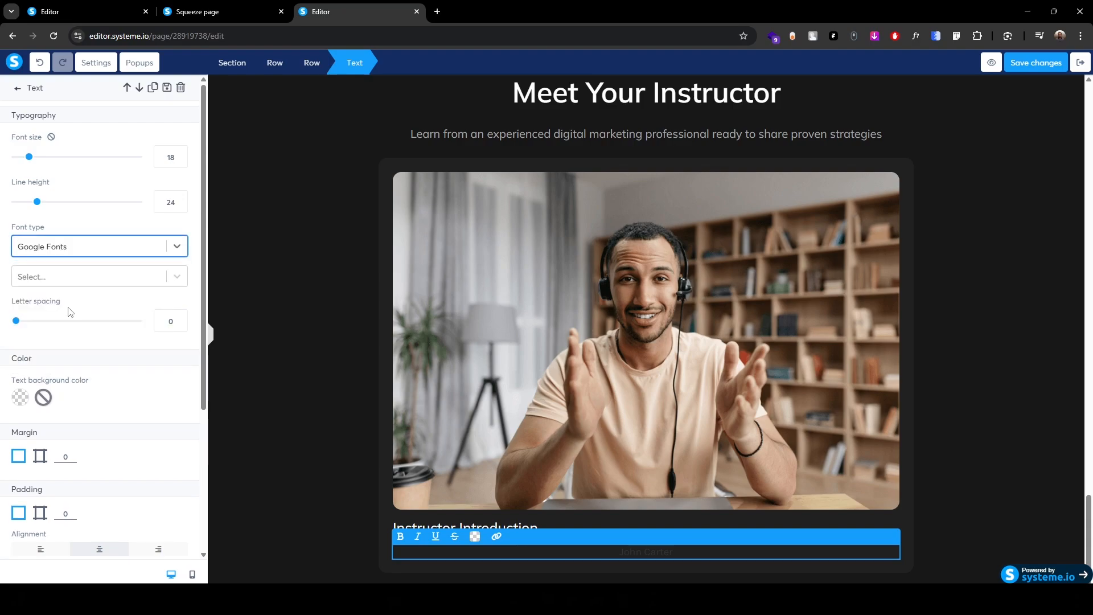
left_click(50, 285)
type("mulish")
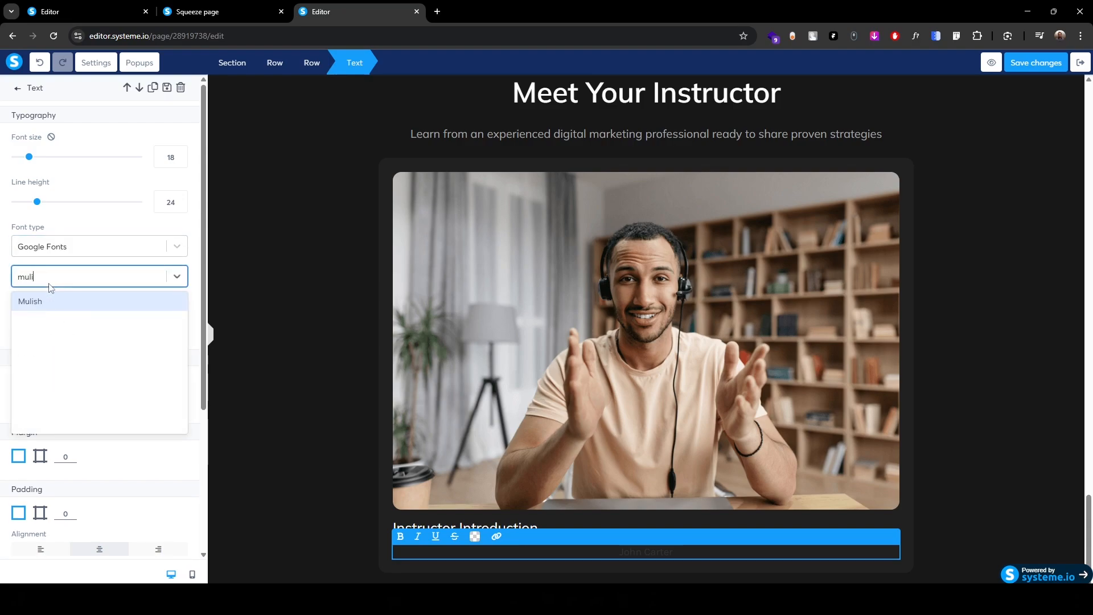
key("Return")
- Make the instructor name white, bold and left-aligned
scroll(49, 286, "down", 3)
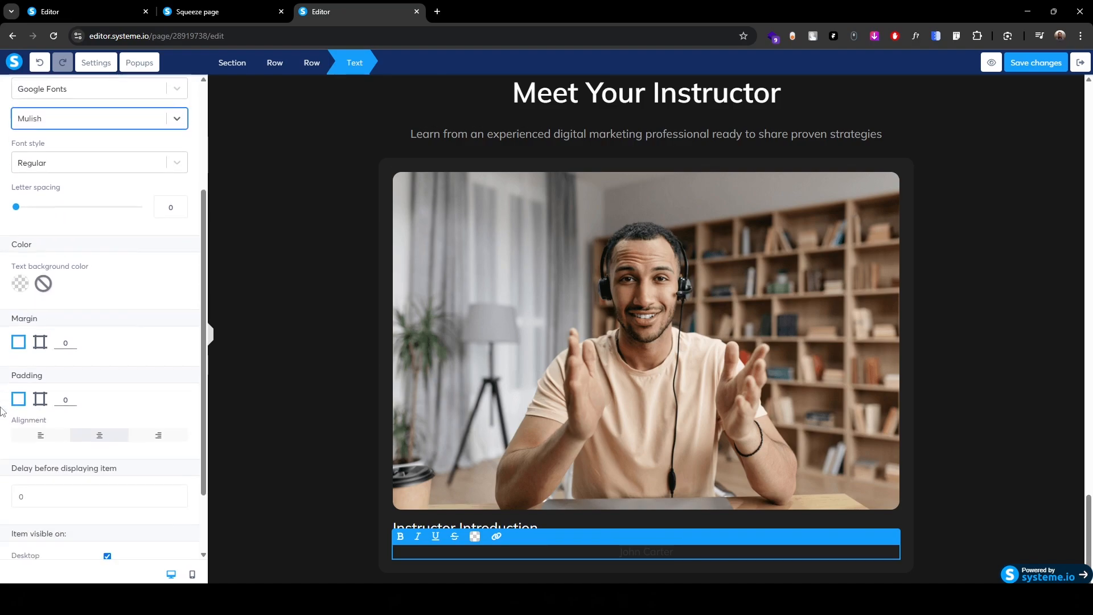
left_click(481, 539)
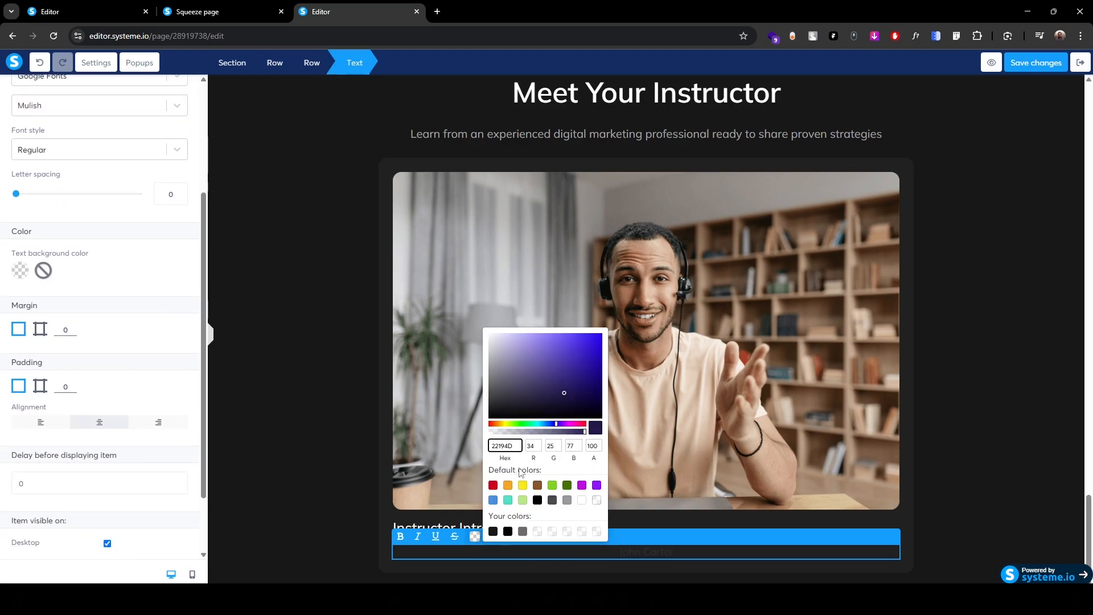
left_click(582, 501)
left_click(582, 501)
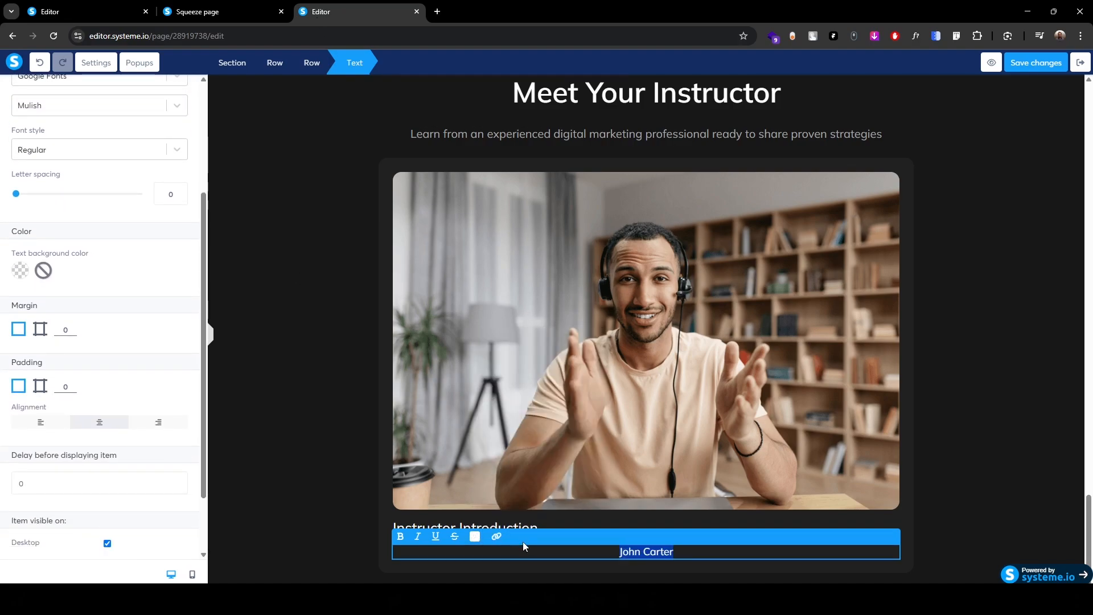
left_click(401, 538)
left_click(36, 427)
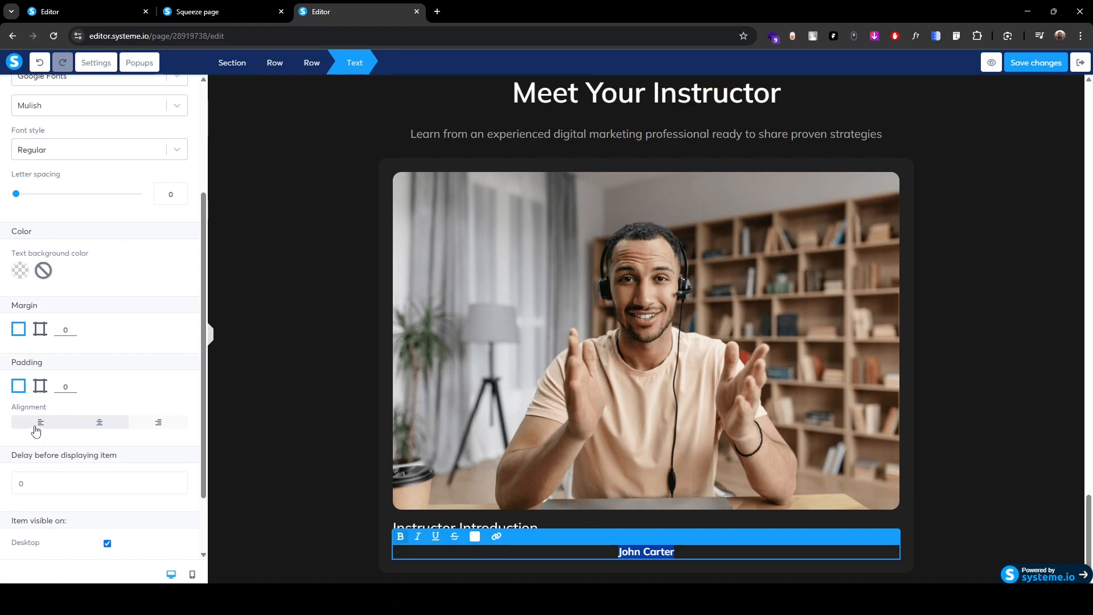
- Set the instructor name's top padding to 10 and add bottom padding to it
left_click(39, 386)
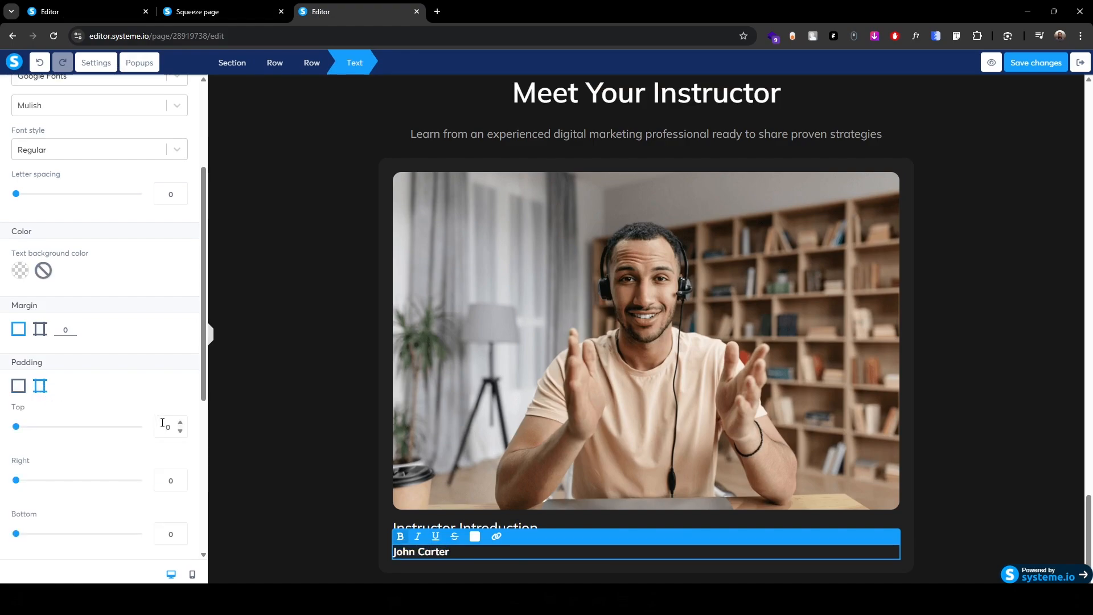
left_click(163, 422)
type("1")
scroll(137, 496, "down", 3)
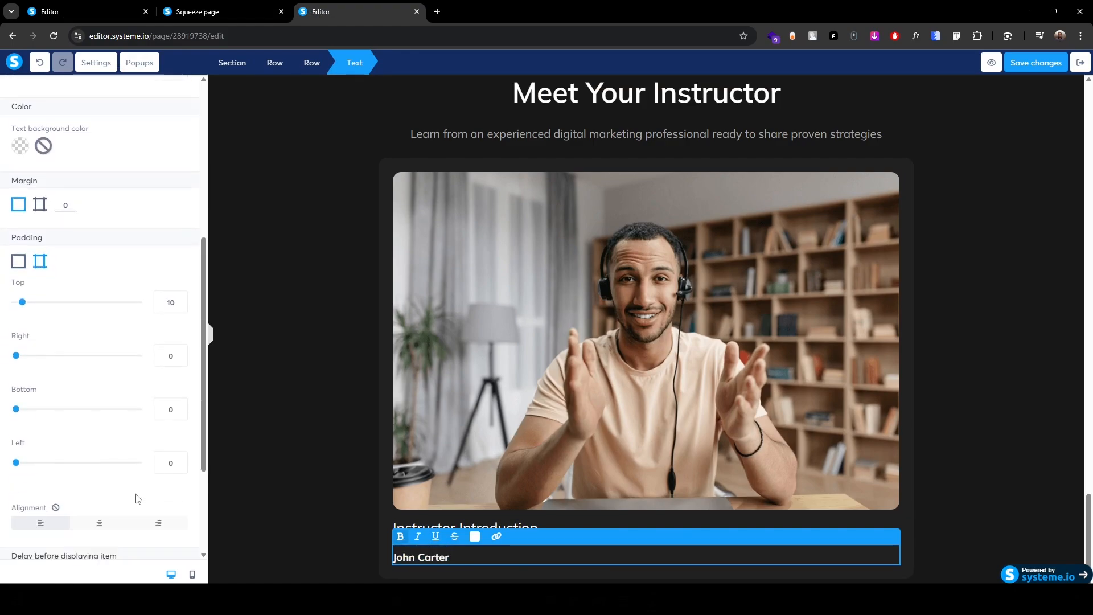
left_click(165, 364)
type("1")
left_click(286, 497)
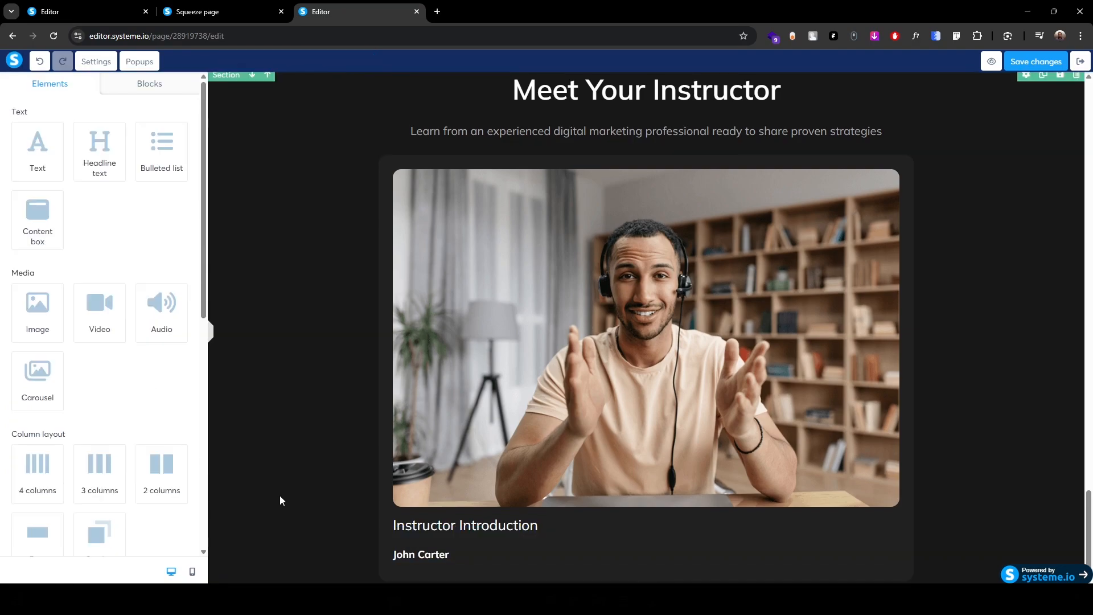
- Set the Instructor Introduction heading's top padding to 20
scroll(279, 495, "down", 1)
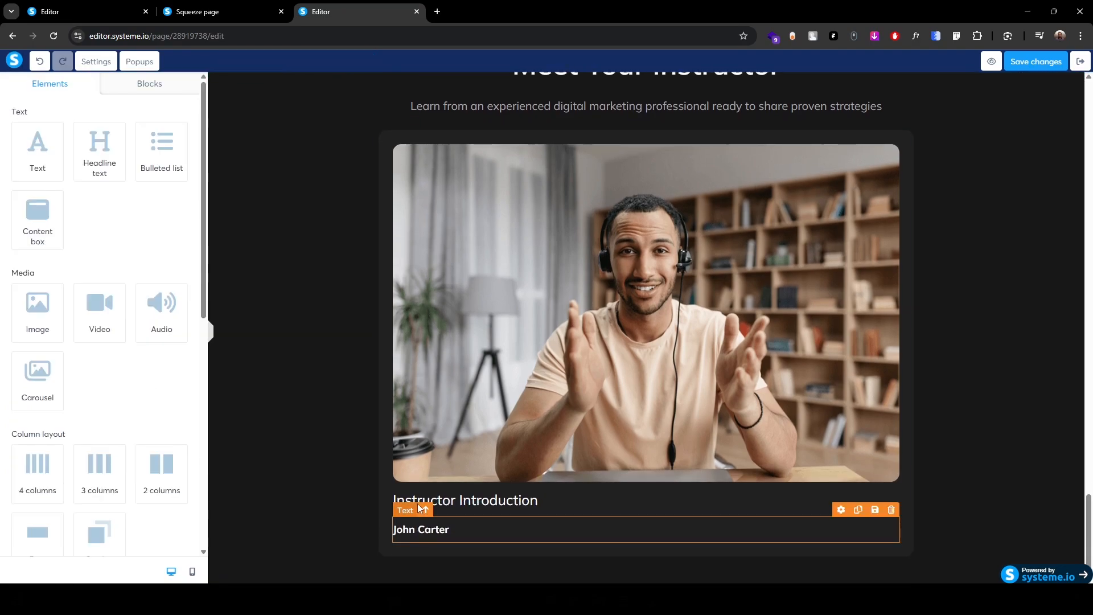
triple_click(537, 498)
scroll(92, 440, "down", 3)
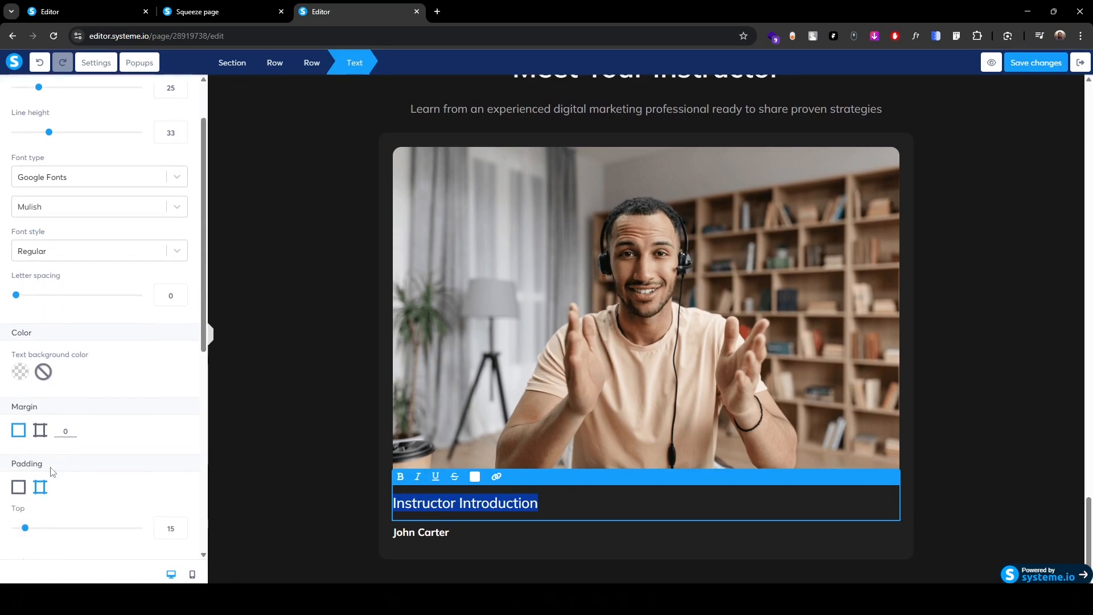
double_click(169, 428)
type("20")
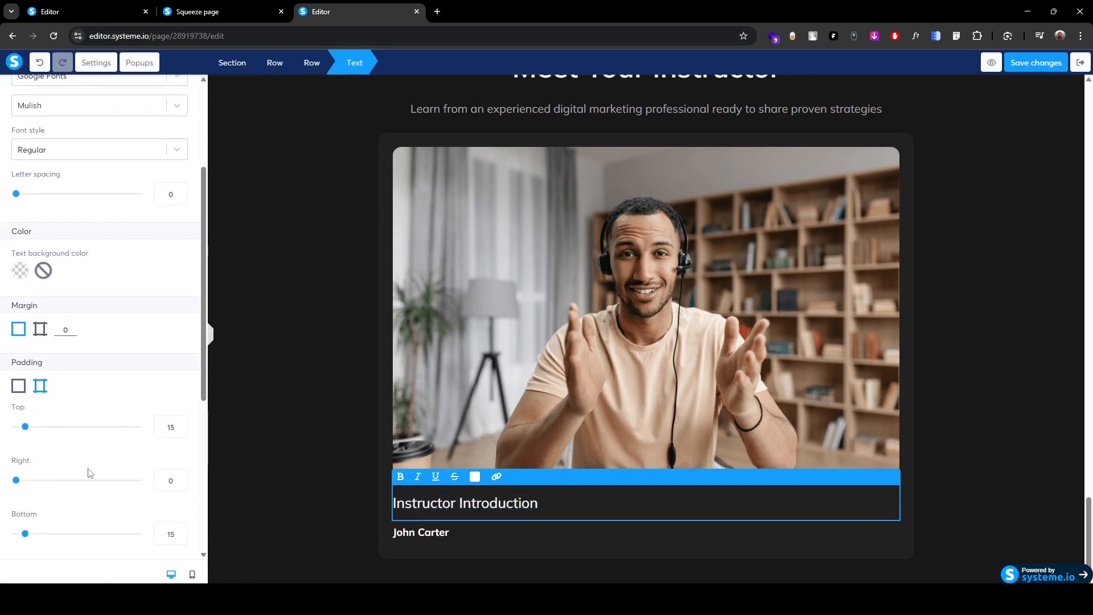
- Add a text element below the instructor name reading "Digital Marketing Strategist and Educator", copied from the reference page
left_click(278, 459)
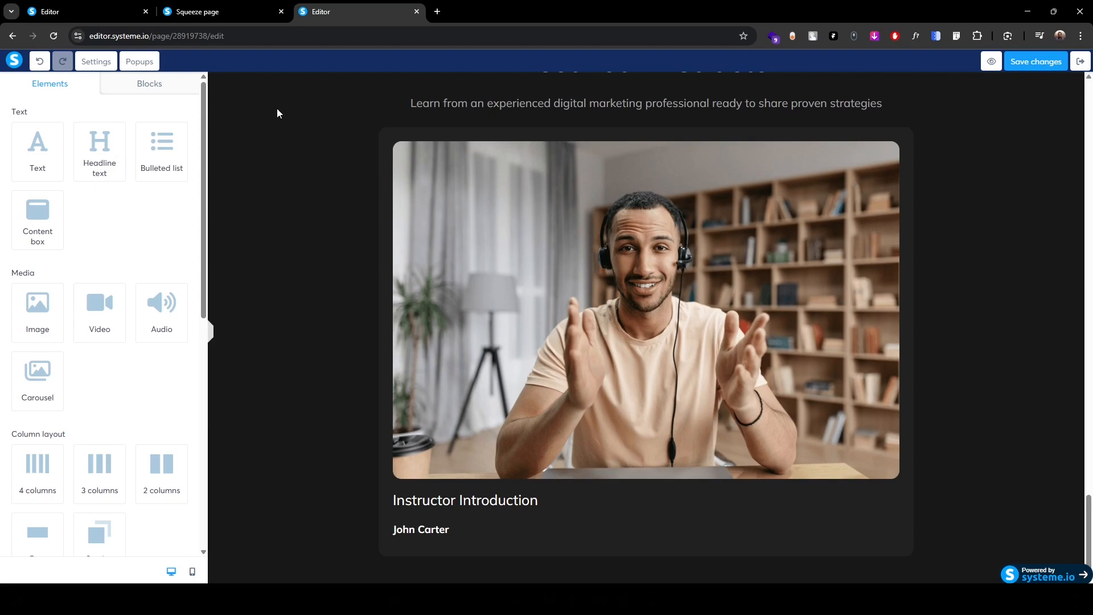
left_click(244, 16)
triple_click(334, 293)
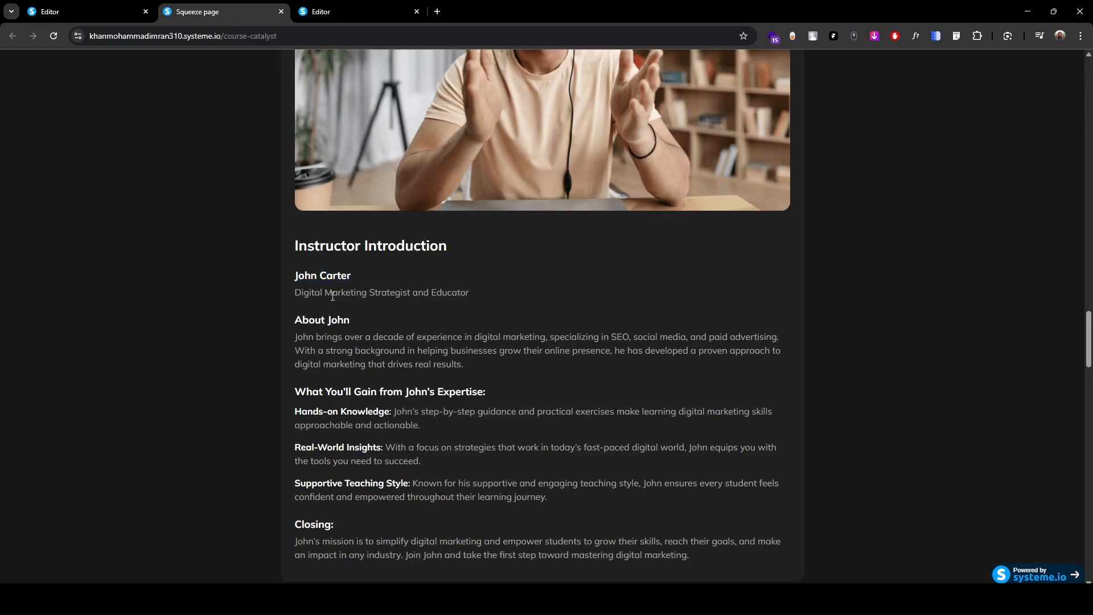
left_click(346, 10)
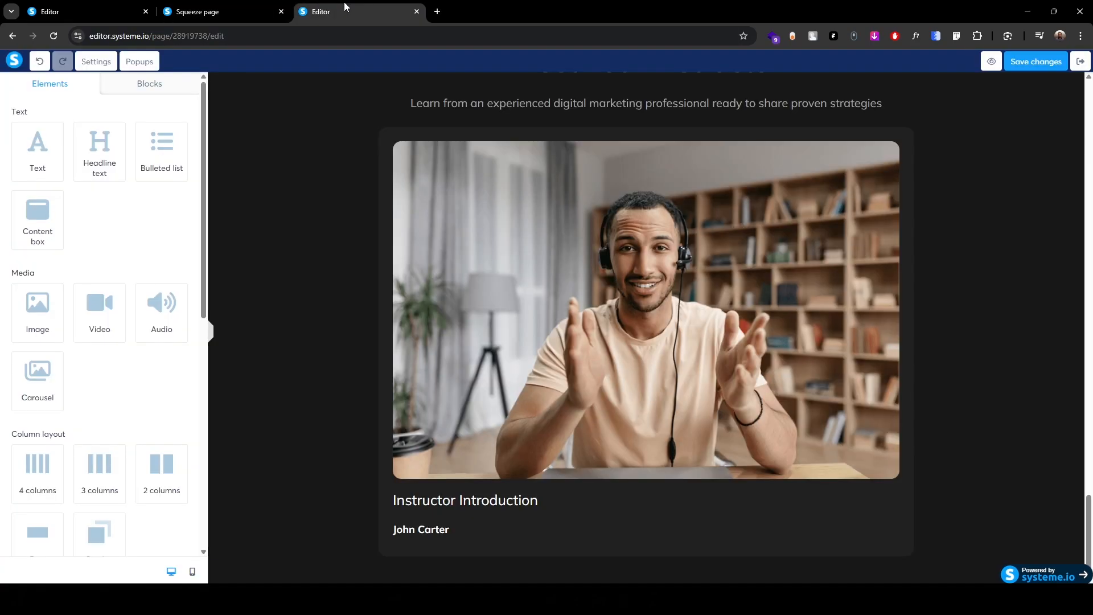
left_click_drag(37, 149, 481, 546)
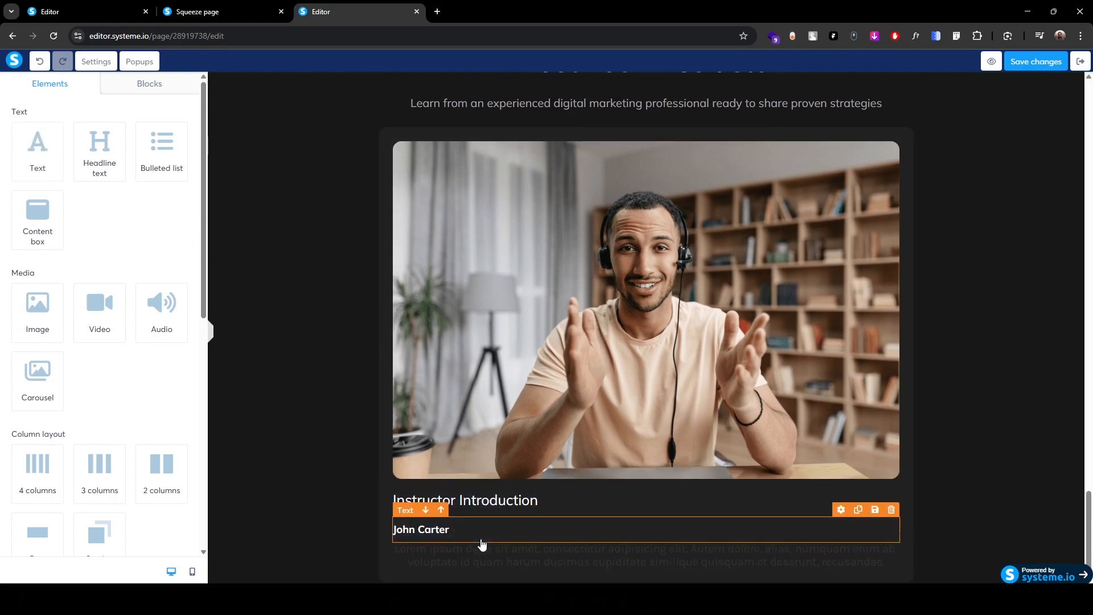
left_click(522, 555)
triple_click(526, 556)
key("BackSpace")
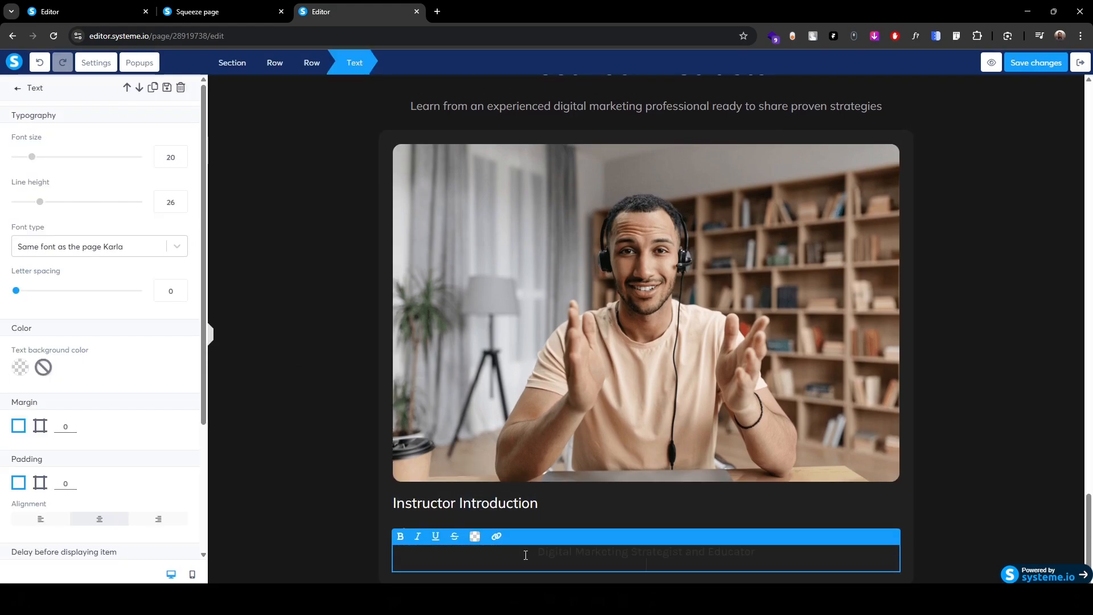
key("ctrl+z")
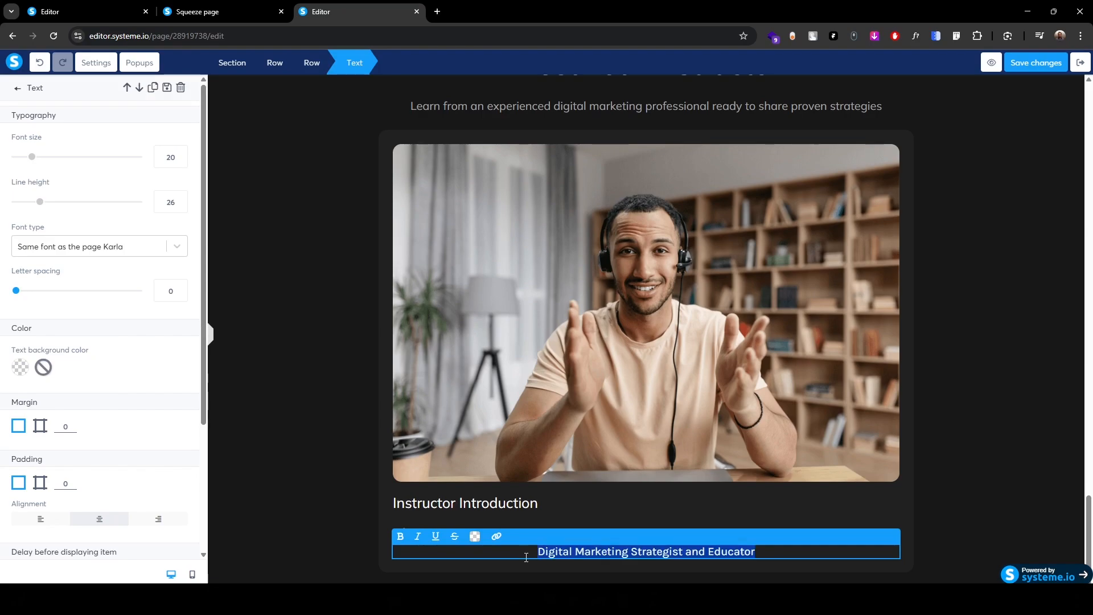
- Left-align the "Digital Marketing Strategist and Educator" subtitle and color it white
left_click(36, 519)
left_click(475, 536)
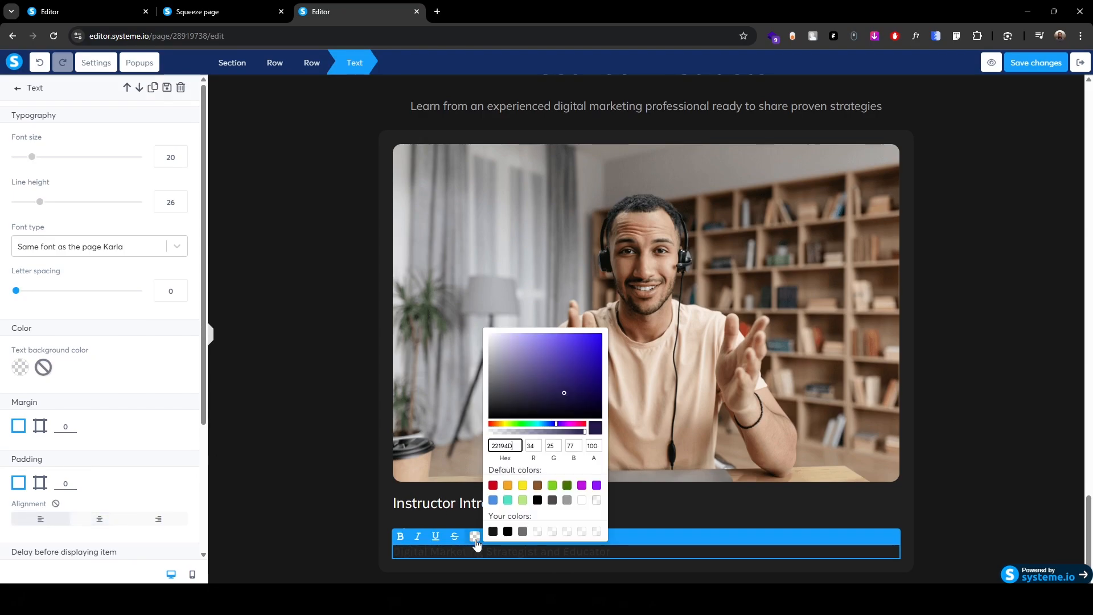
left_click(579, 500)
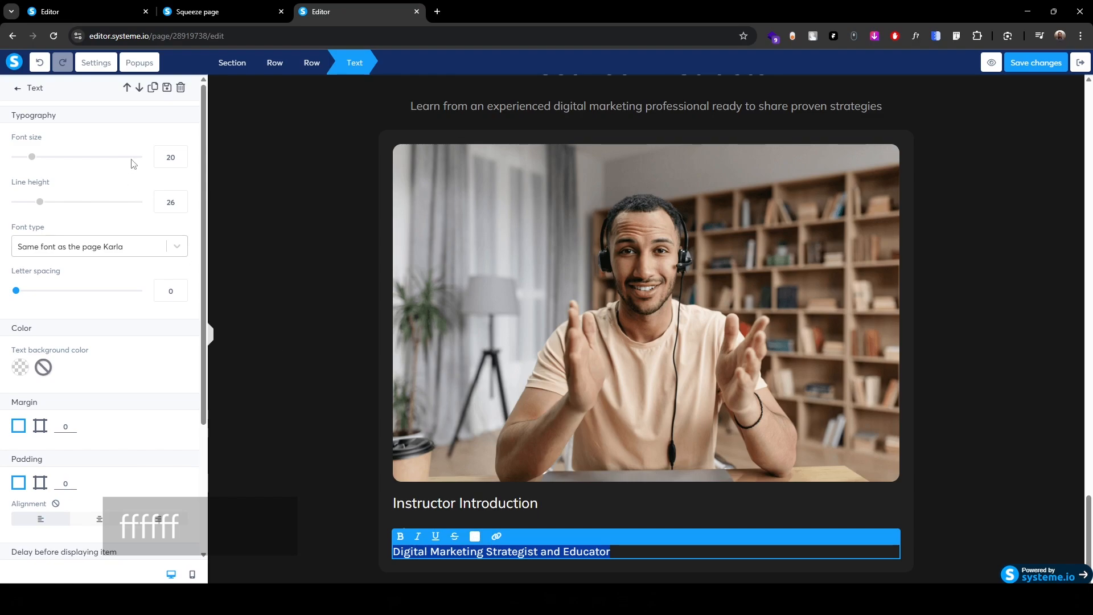
- Set the instructor subtitle's font size to 16 and its font to the Google font Mulish
left_click(163, 156)
type("16")
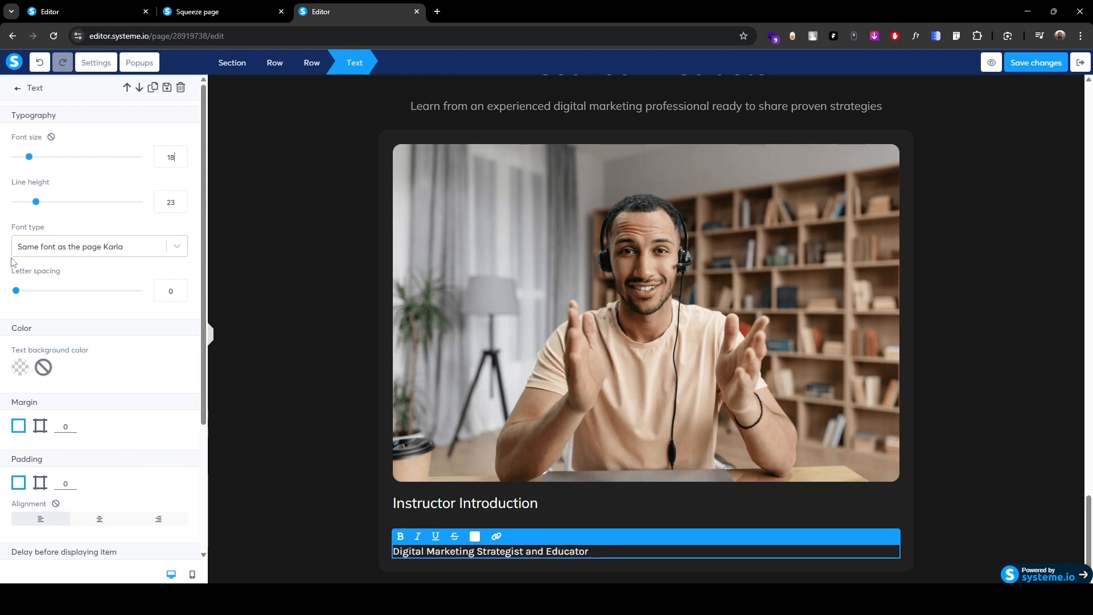
left_click(70, 251)
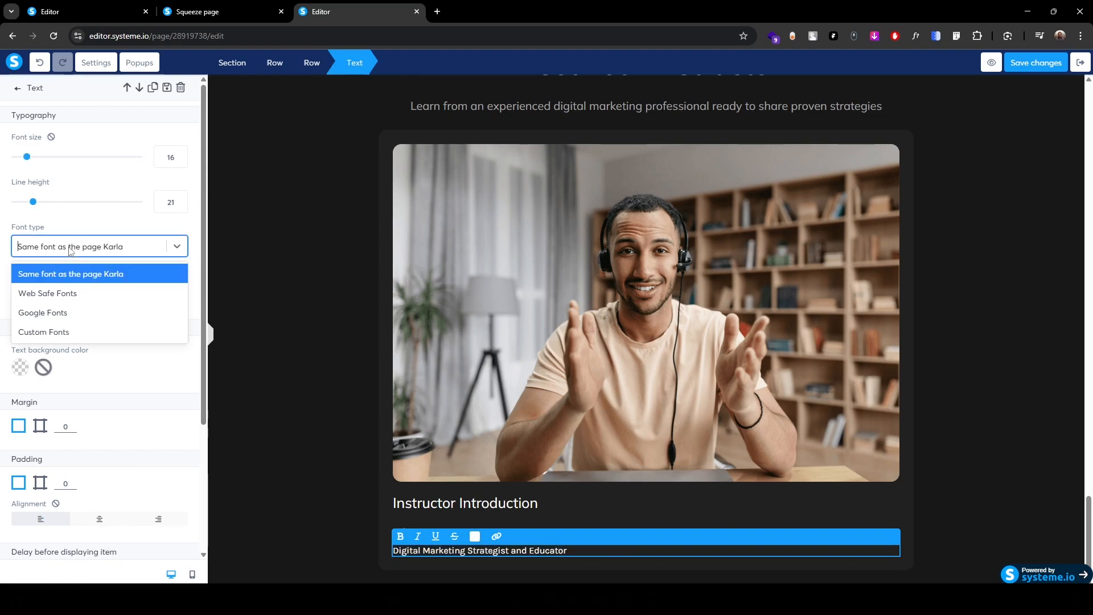
left_click(56, 312)
left_click(54, 282)
type("muli")
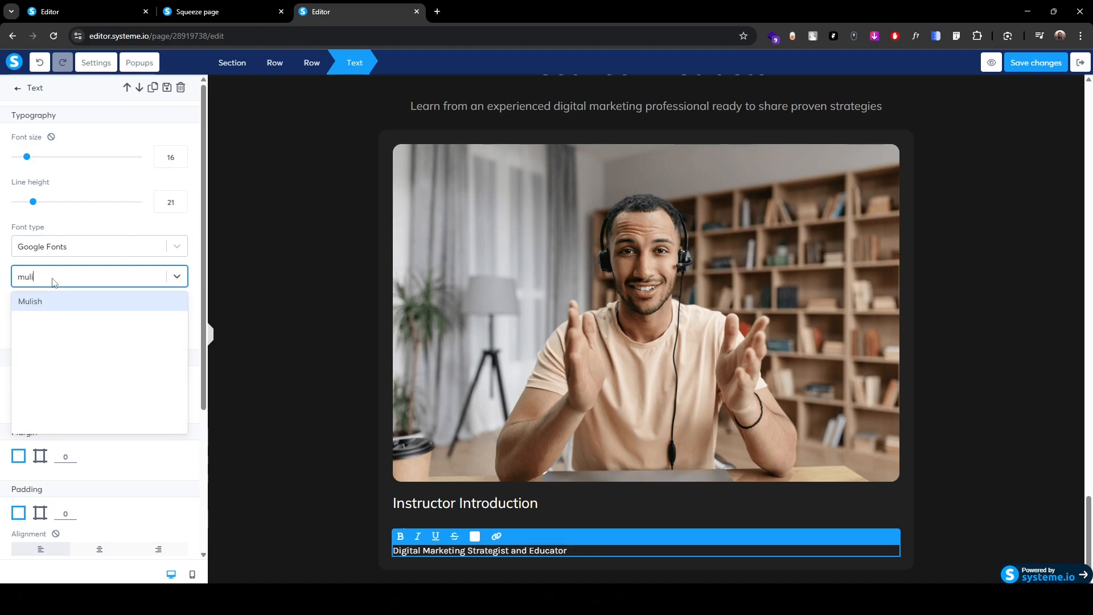
key("Return")
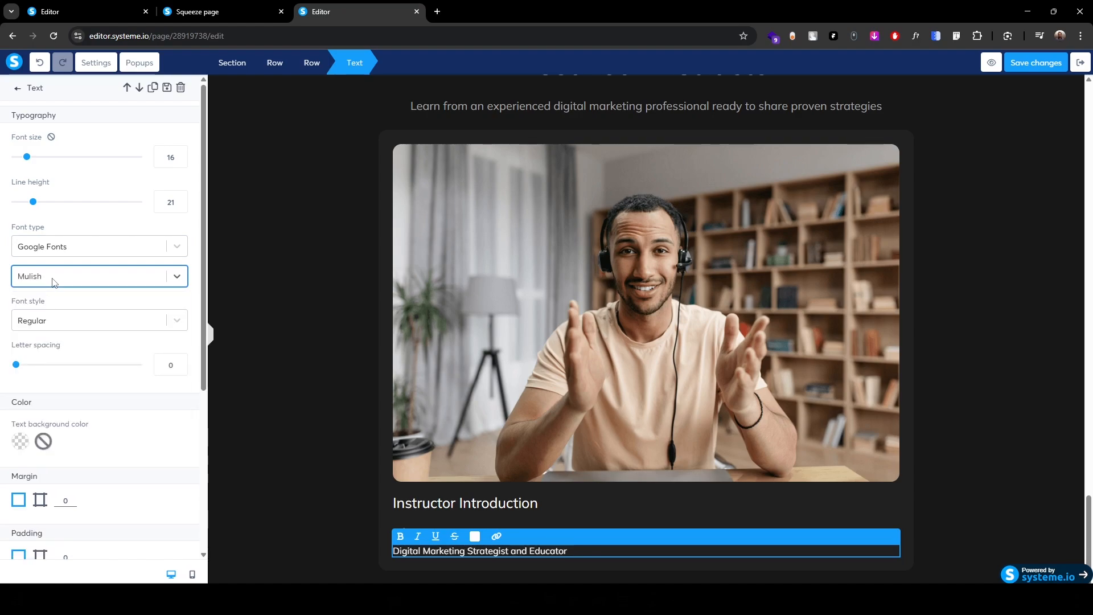
left_click(335, 493)
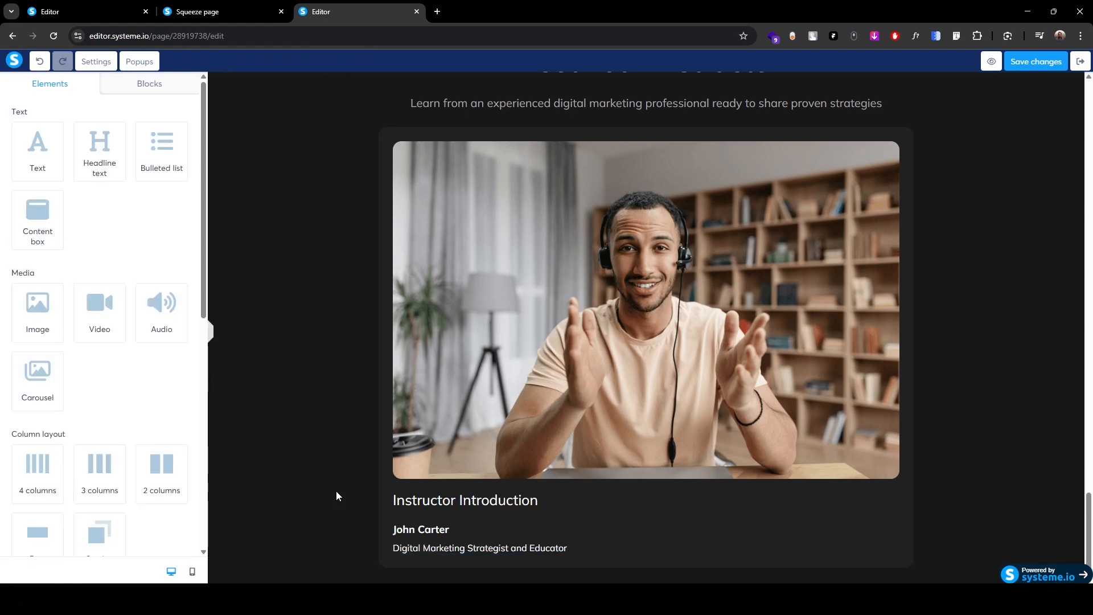
- Change the instructor subtitle's text color to hex a7a7a7
scroll(361, 521, "down", 1)
triple_click(512, 544)
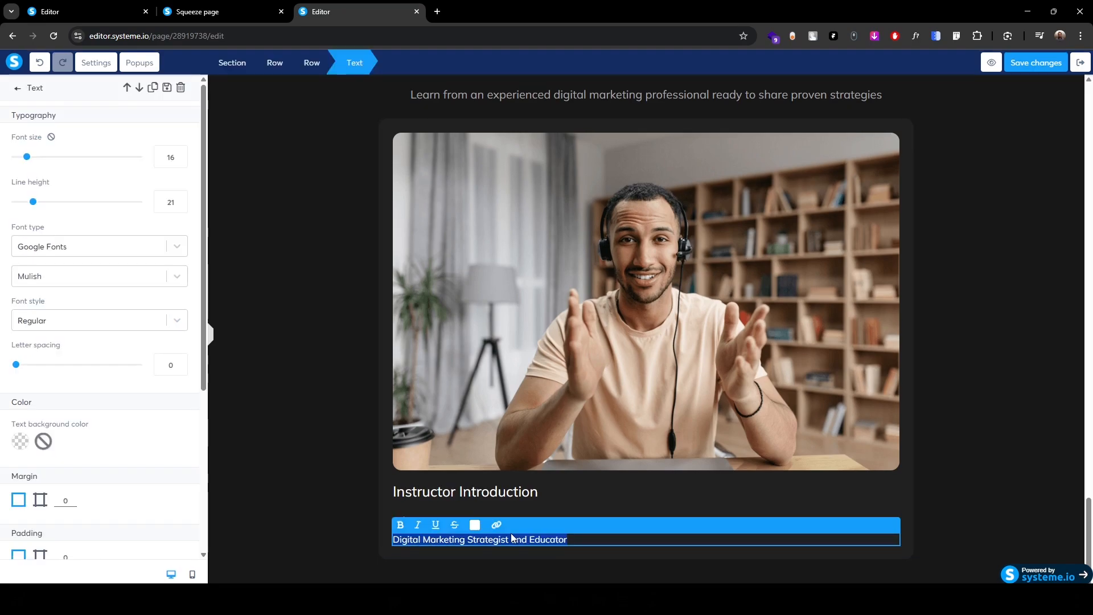
left_click(475, 525)
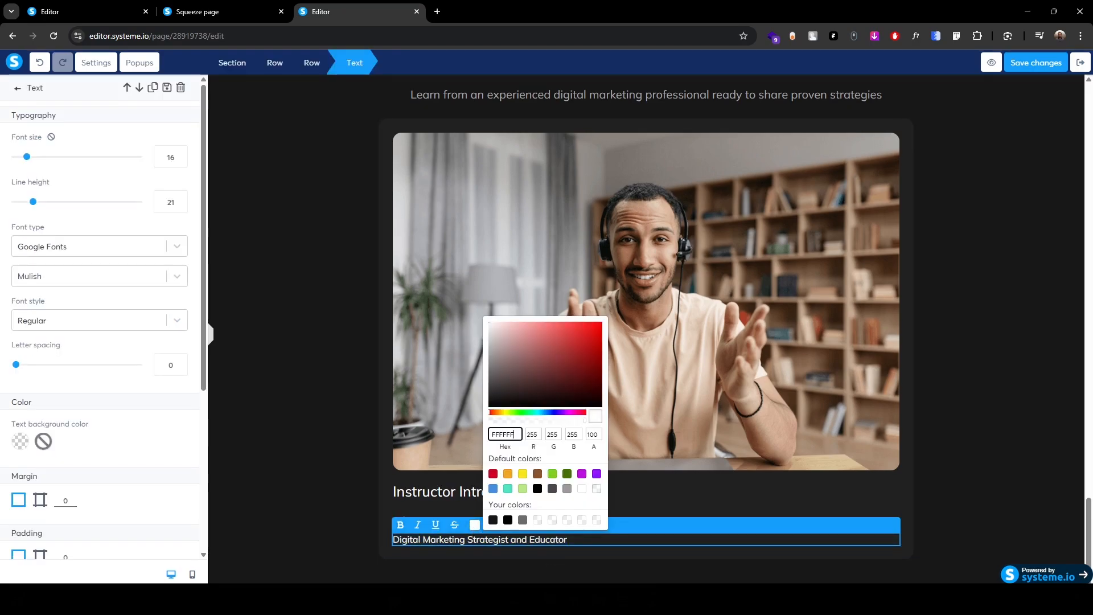
key("alt+Tab")
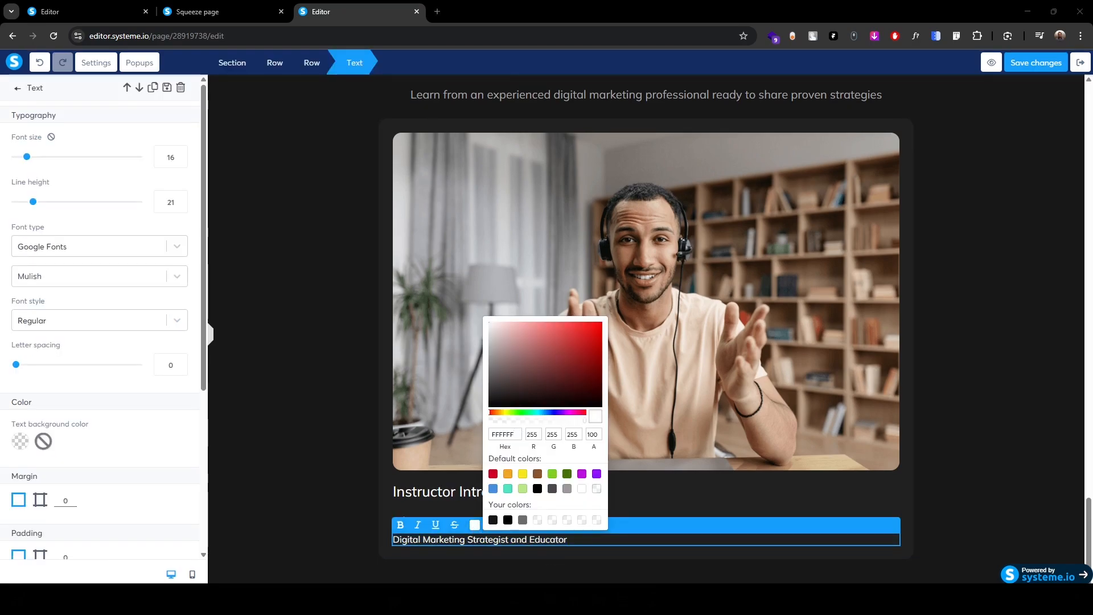
left_click(506, 434)
double_click(507, 433)
type("a7a7a7")
key("Return")
- Reduce the instructor name's bottom padding to 8 to bring the subtitle closer
triple_click(468, 516)
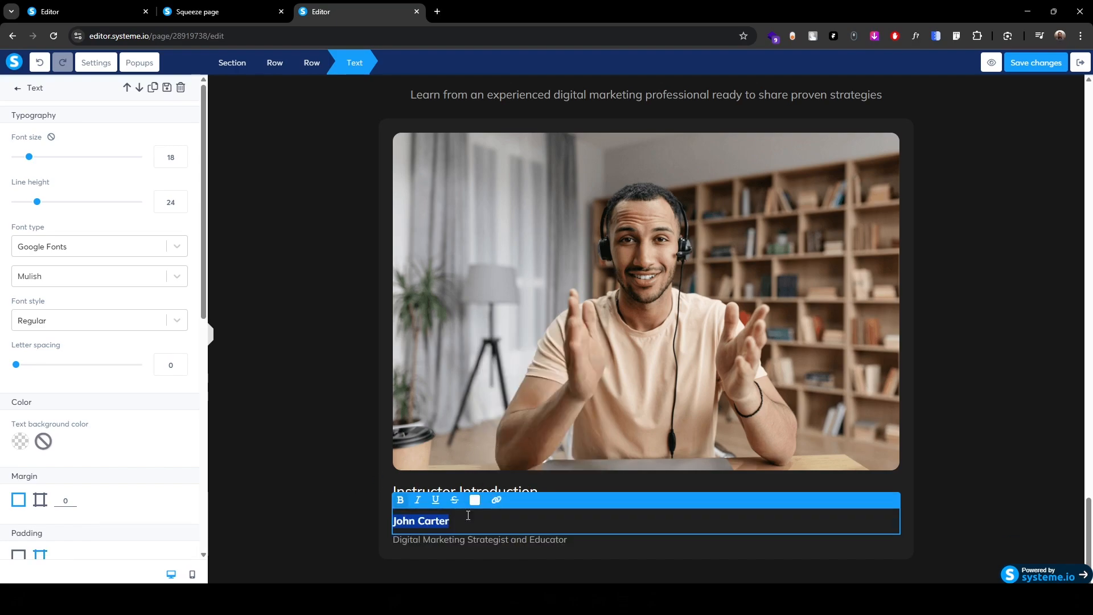
scroll(52, 515, "down", 7)
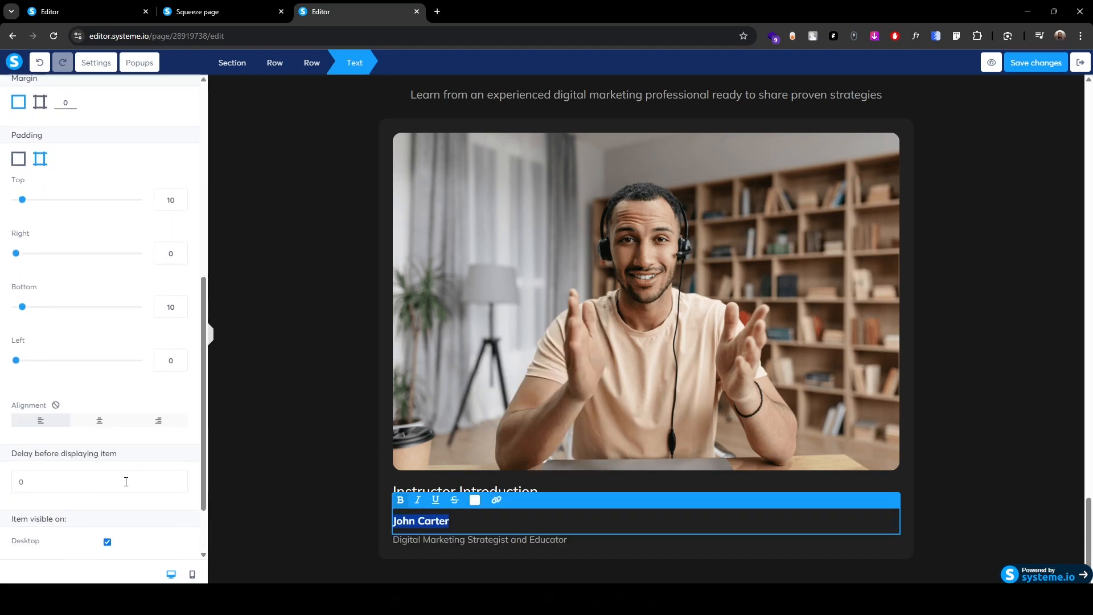
left_click(158, 307)
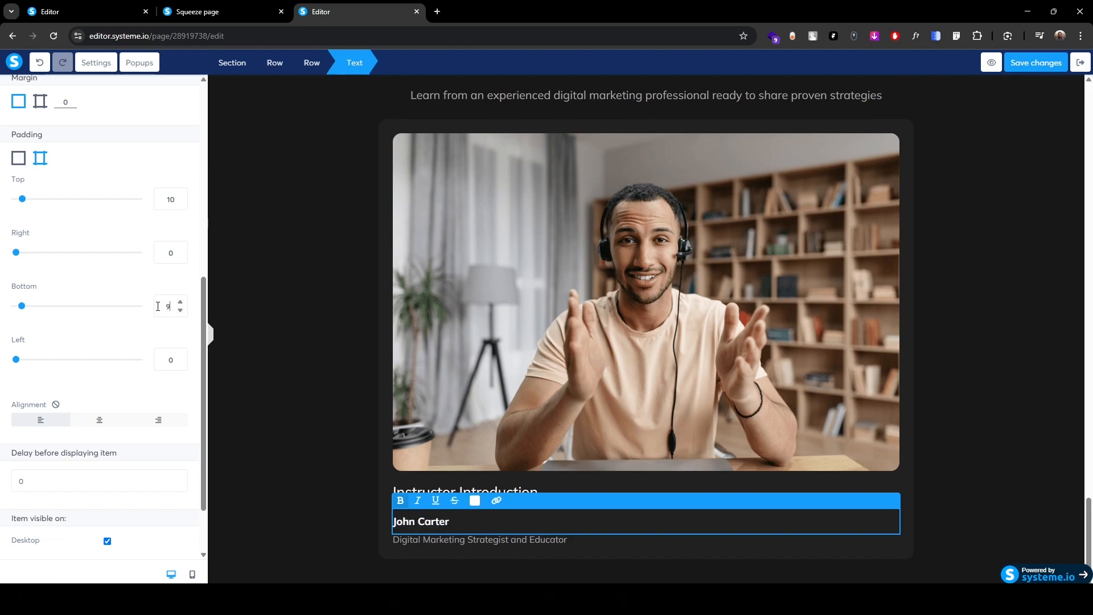
left_click(317, 427)
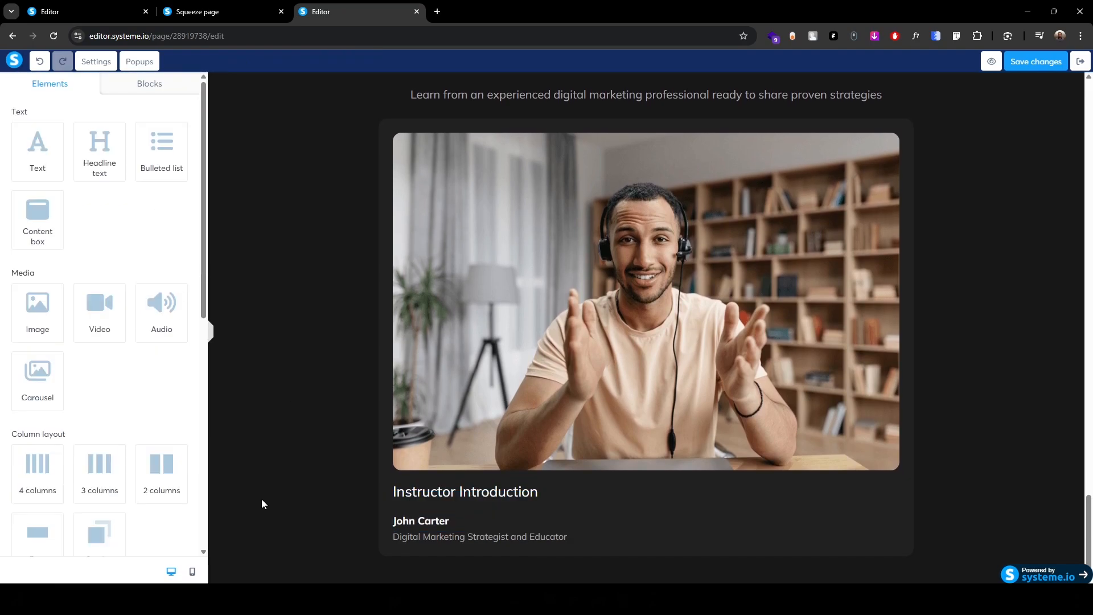
double_click(477, 525)
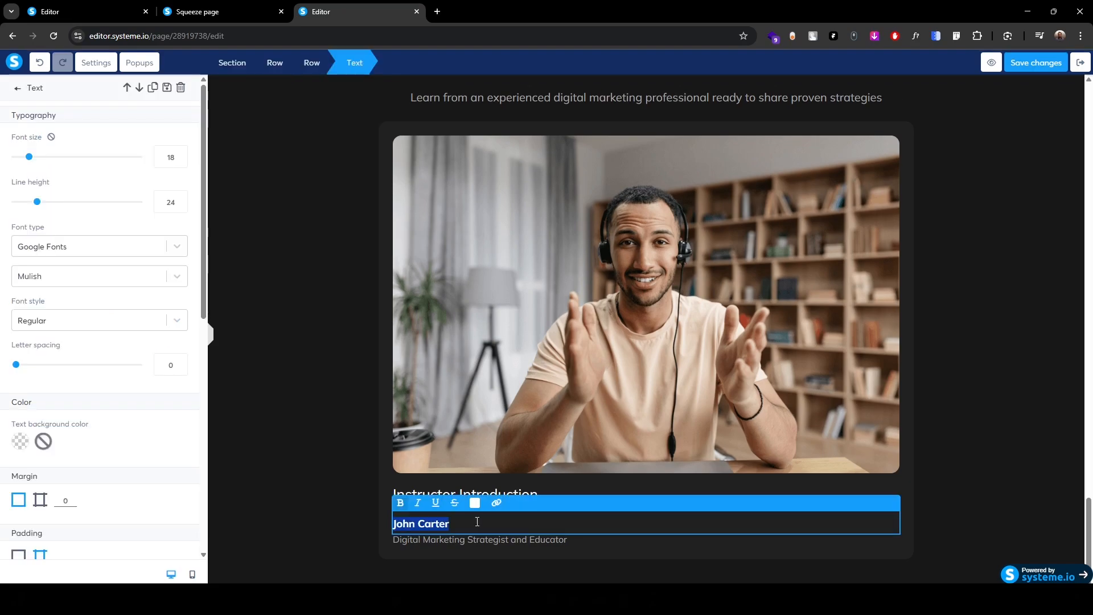
scroll(154, 398, "down", 3)
scroll(164, 485, "down", 2)
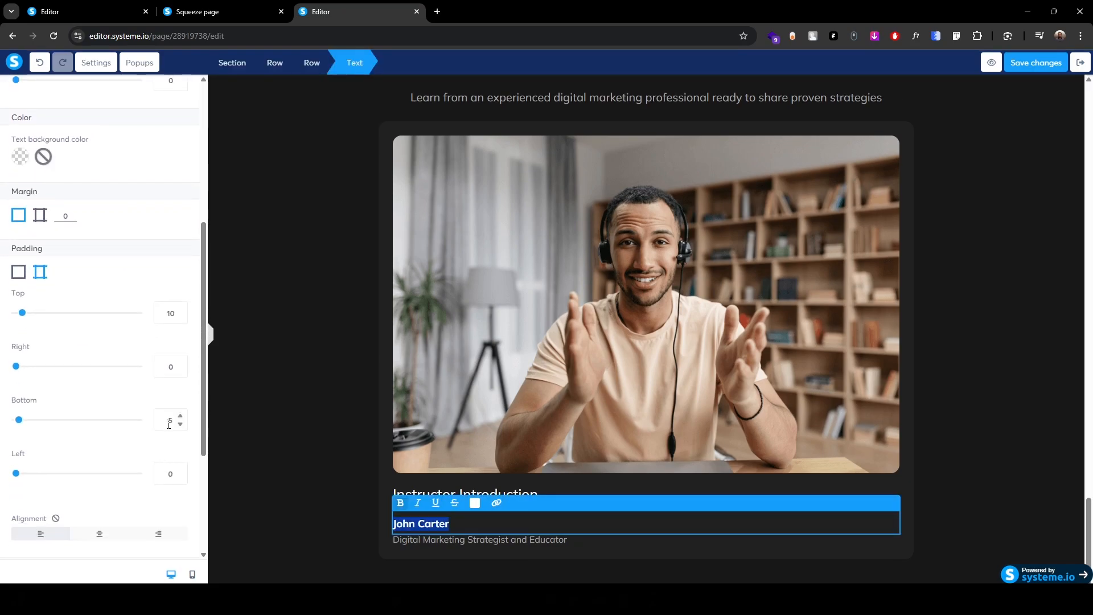
double_click(169, 423)
type("7")
left_click(289, 476)
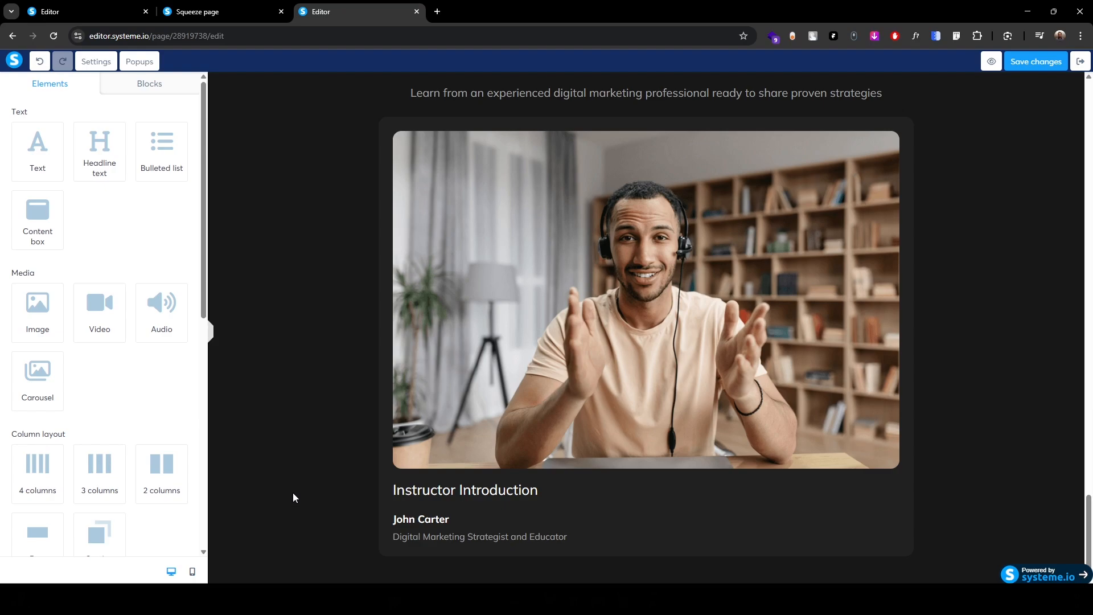
- Duplicate the instructor name and subtitle below the originals, and replace the copied name with "About" plus the instructor's first name
left_click(222, 11)
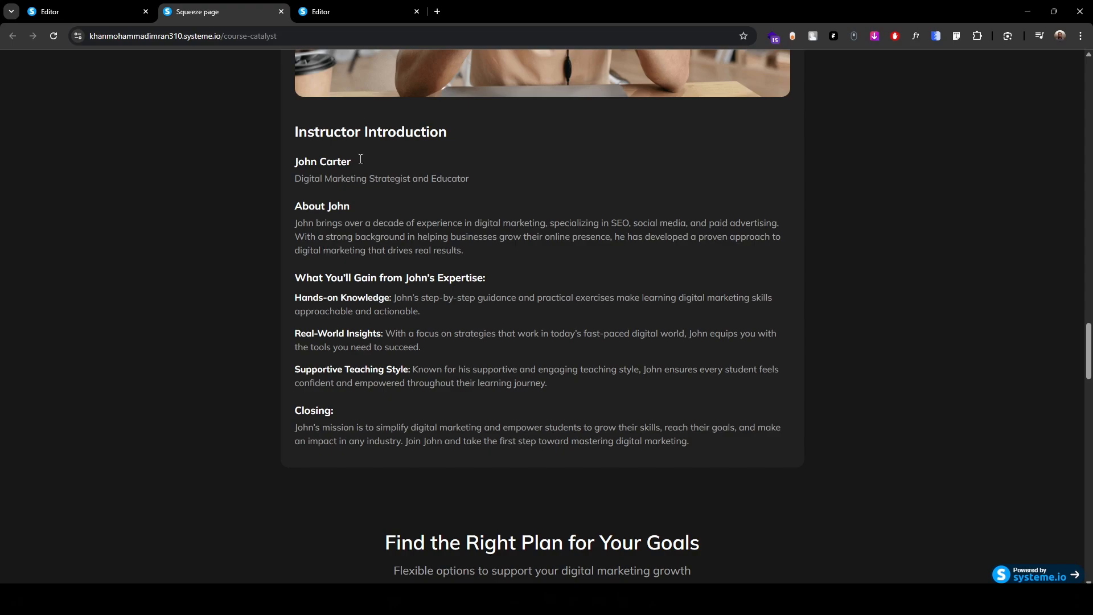
left_click(342, 12)
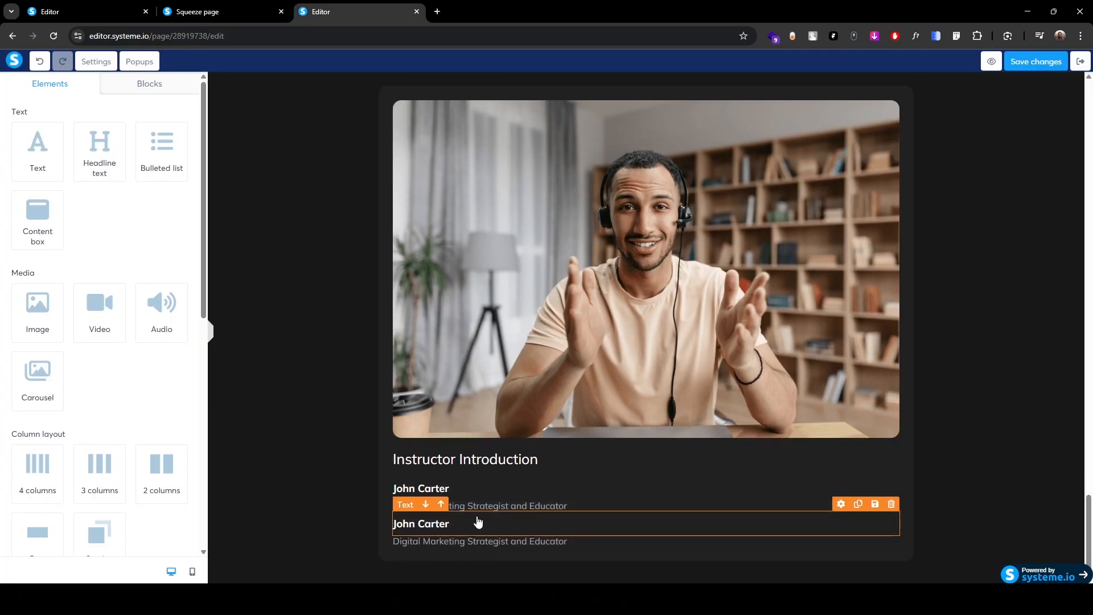
left_click(477, 524)
type("About John")
key("Delete")
key("Delete")
key("Delete")
key("Delete")
key("Delete")
key("Delete")
key("Delete")
key("Delete")
key("Delete")
key("Delete")
key("Delete")
- Replace the duplicated subtitle with the About paragraph on digital marketing experience, copied from the reference page
left_click(222, 11)
left_click_drag(295, 222, 459, 252)
key("ctrl+c")
left_click(342, 11)
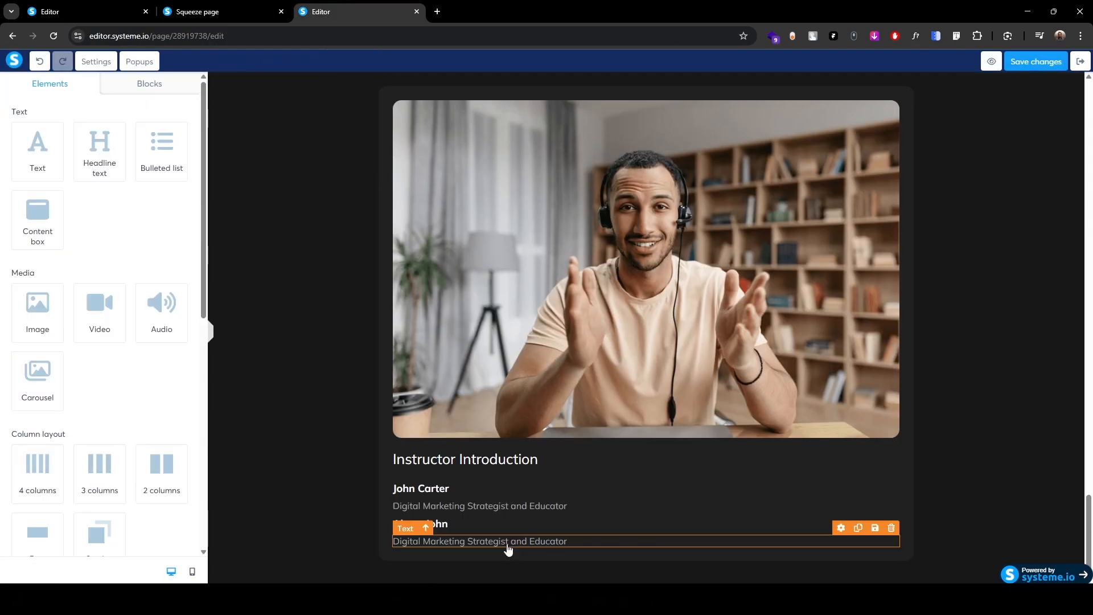
left_click(508, 546)
key("ctrl+a")
key("ctrl+v")
left_click(295, 489)
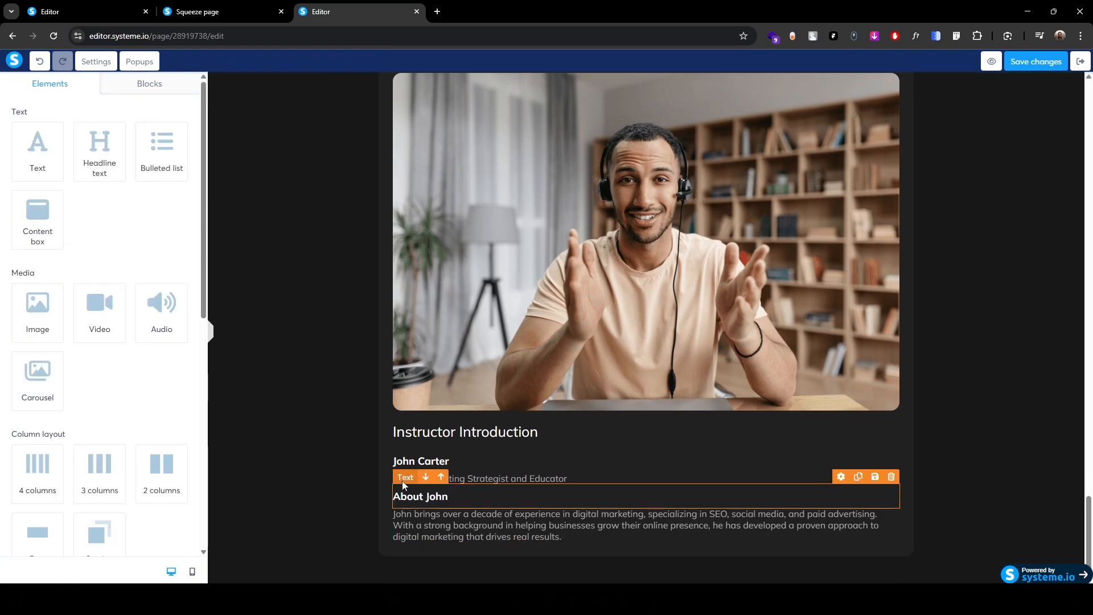
left_click(403, 481)
scroll(87, 433, "down", 3)
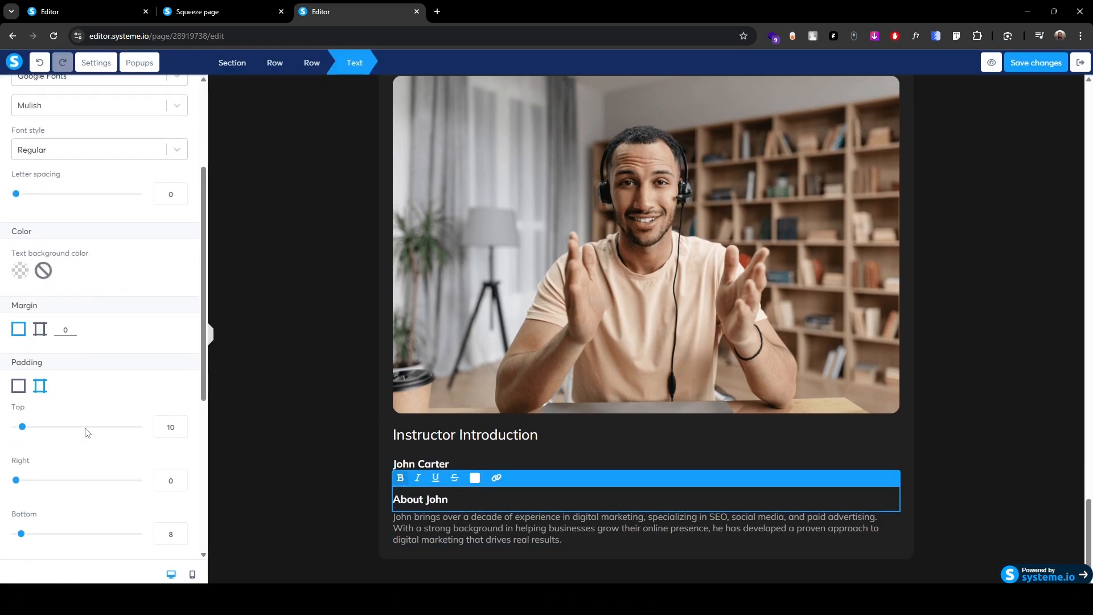
left_click(278, 470)
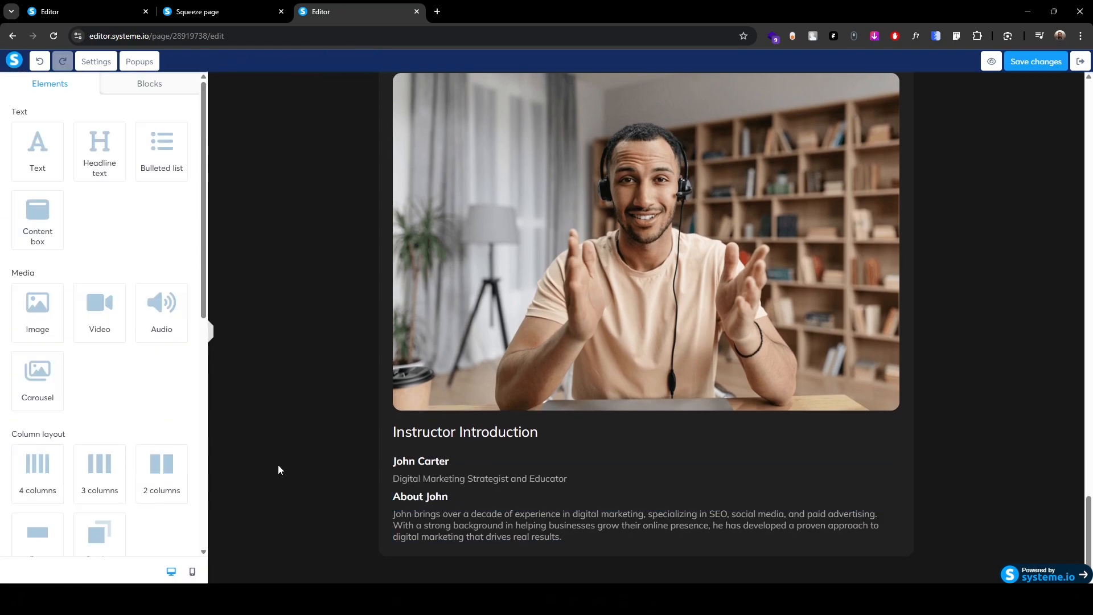
- Give the "Digital Marketing Strategist and Educator" subtitle a bottom padding of 15, using individual side padding
triple_click(584, 481)
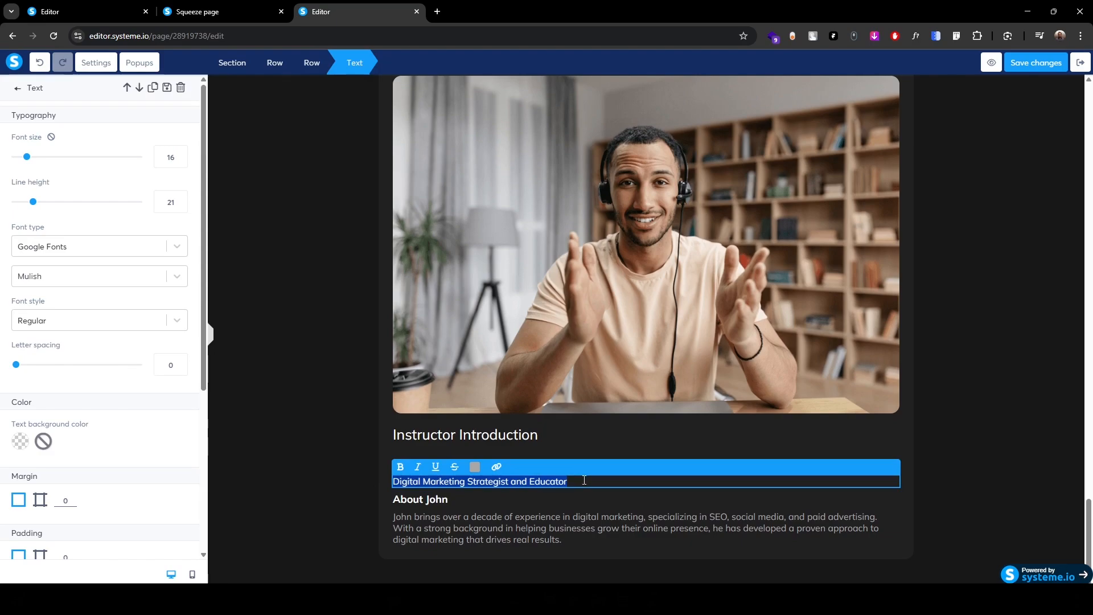
left_click(584, 481)
scroll(40, 336, "down", 4)
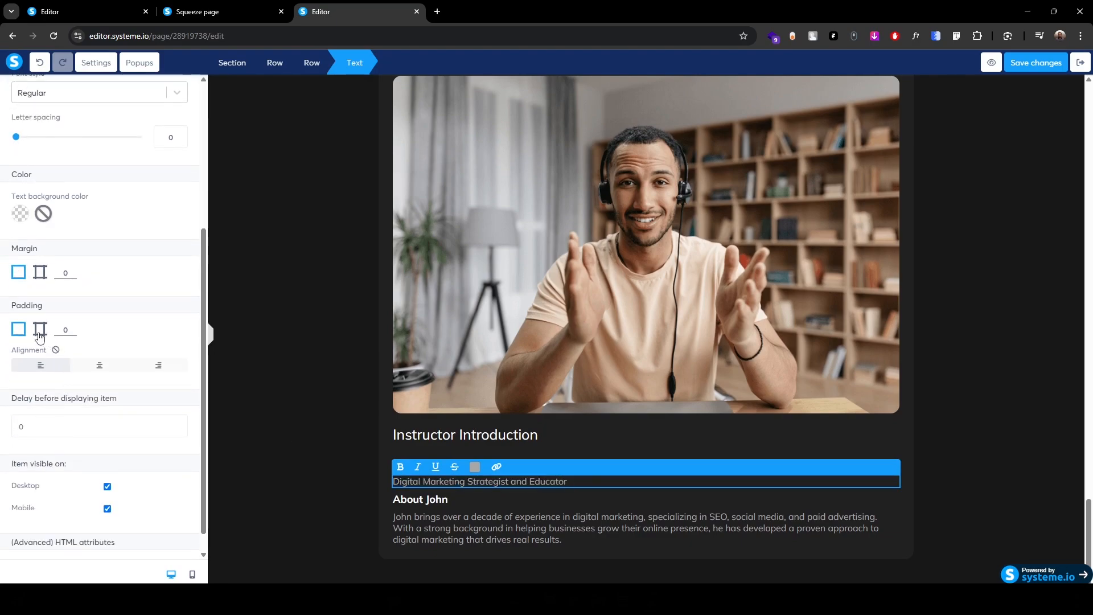
left_click(40, 330)
type("10")
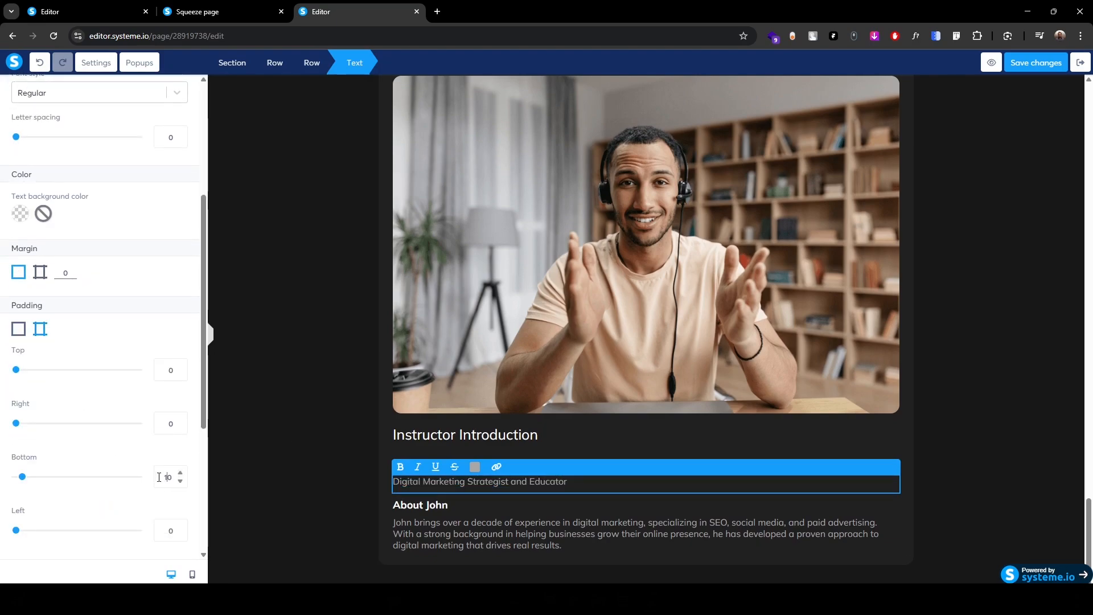
key("Up")
key("Up")
key("Up")
key("Up")
key("Up")
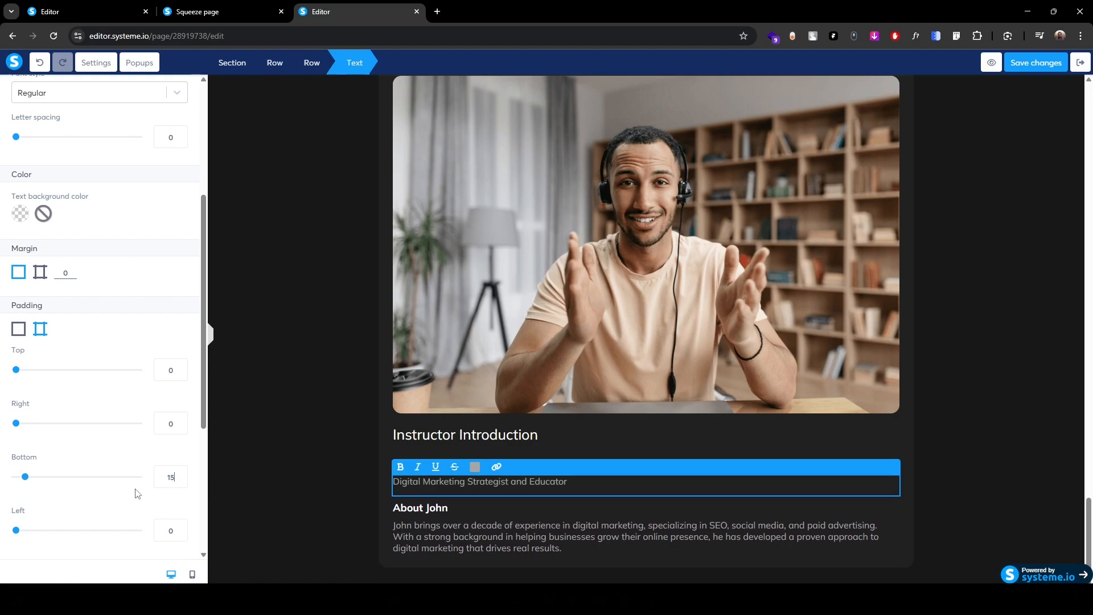
left_click(307, 488)
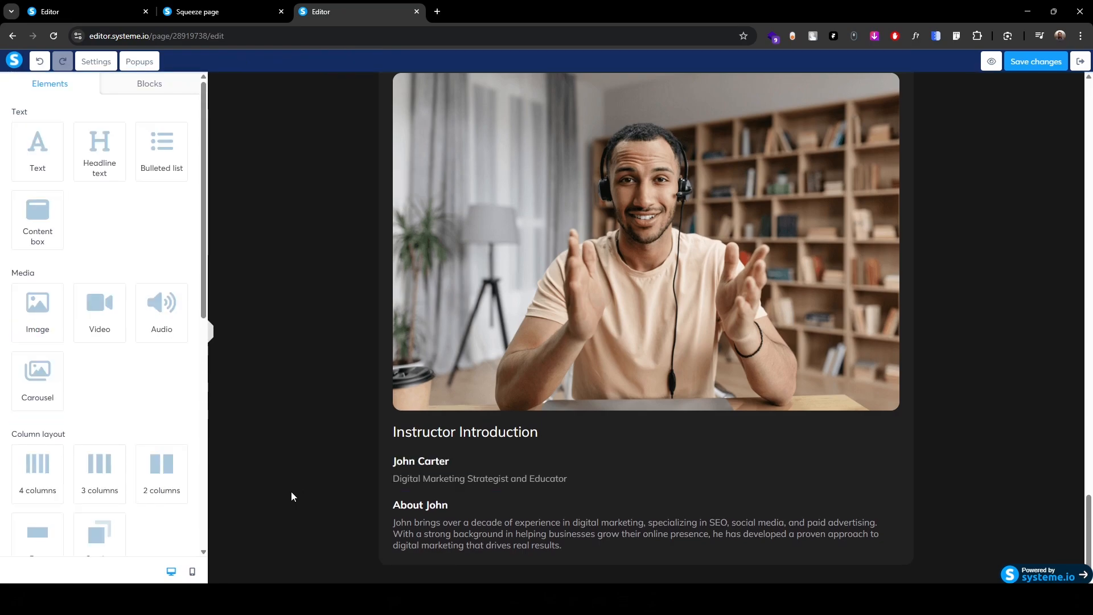
- Switch the About paragraph's padding to individual side values
left_click(606, 545)
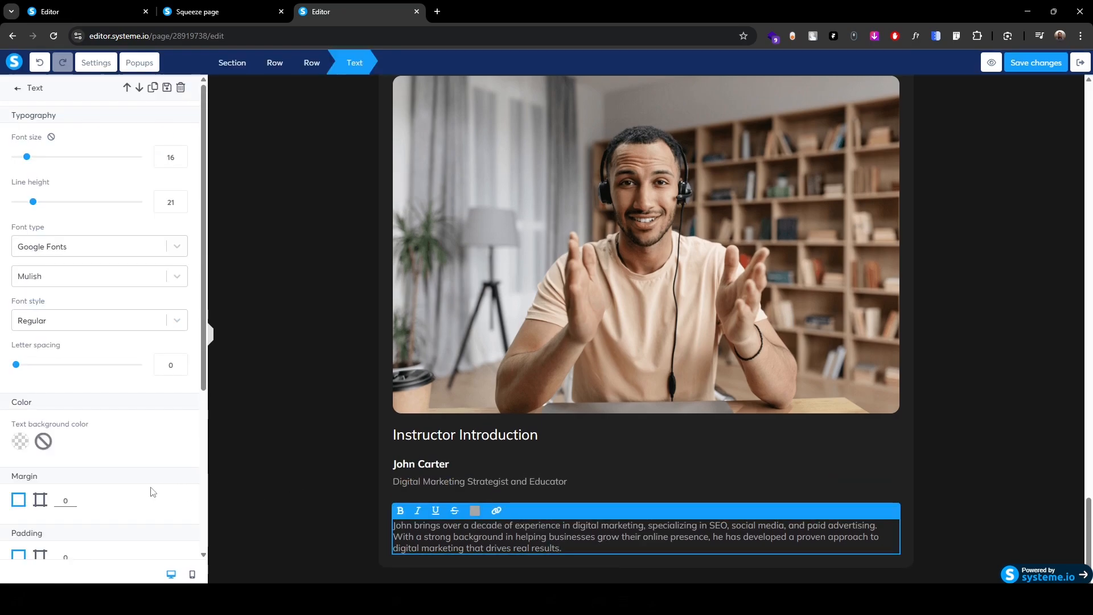
scroll(153, 492, "down", 3)
left_click(40, 386)
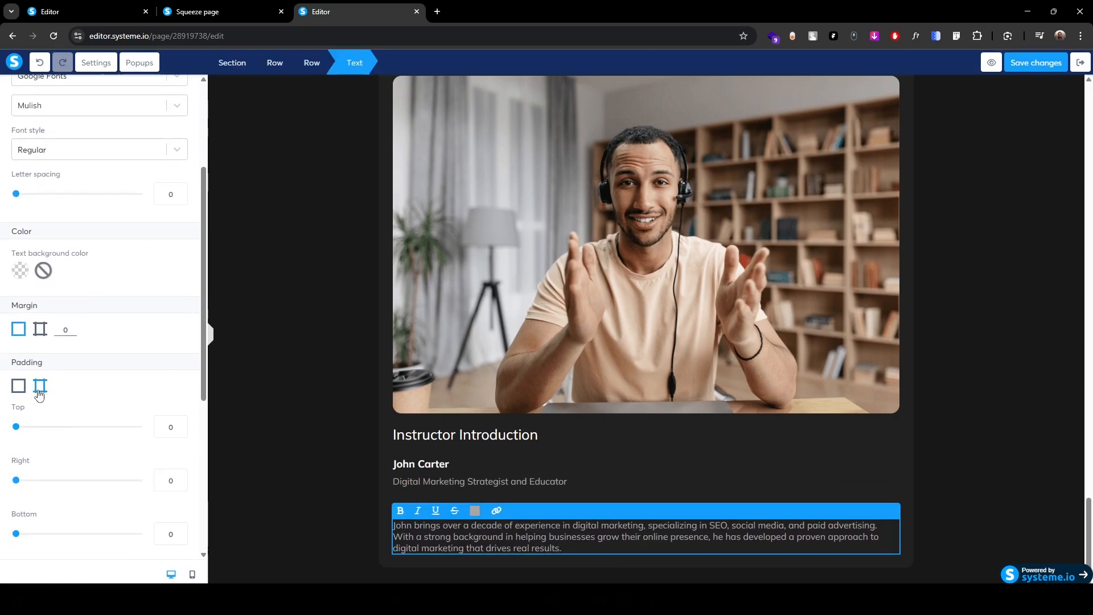
- Increase the bottom padding of the instructor biography paragraph
left_click(161, 536)
type("1")
key("Up")
key("Up")
key("Up")
key("Up")
key("Up")
left_click(334, 521)
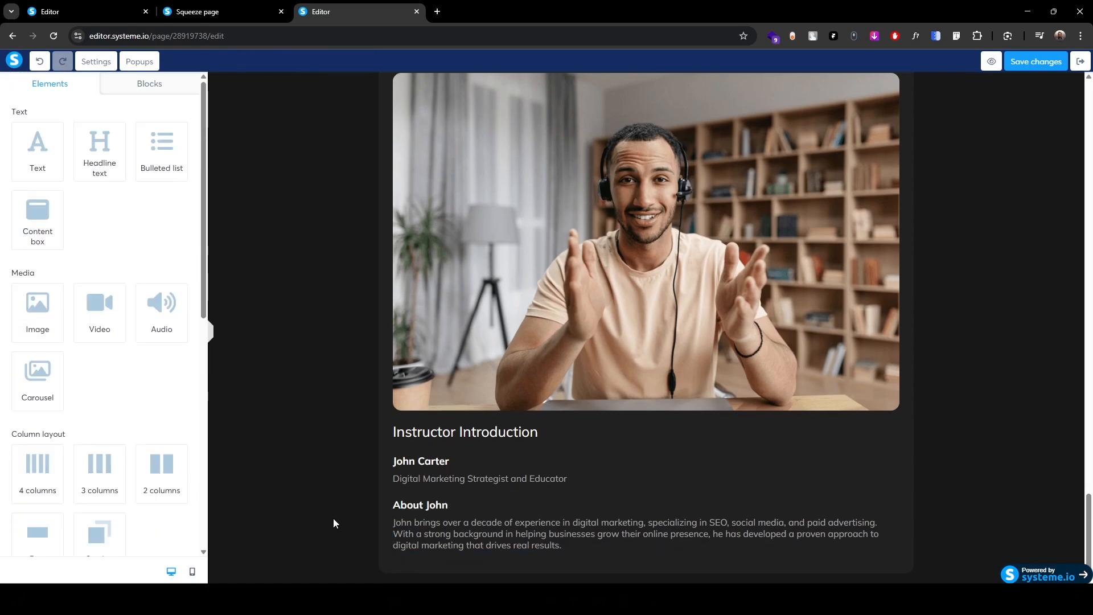
- Duplicate the "About" heading below the instructor biography and replace its text with the "What You'll Gain" heading copied from the reference page
left_click(245, 9)
triple_click(421, 278)
key("ctrl+c")
left_click(358, 11)
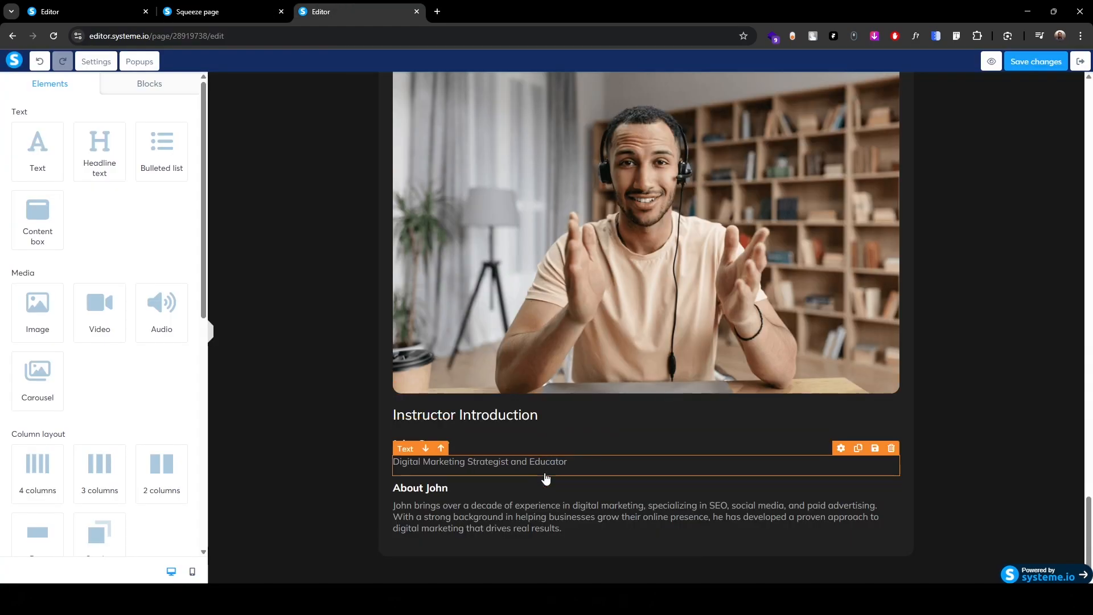
left_click(858, 471)
left_click_drag(404, 471, 446, 538)
left_click(461, 532)
key("Home")
key("ctrl+v")
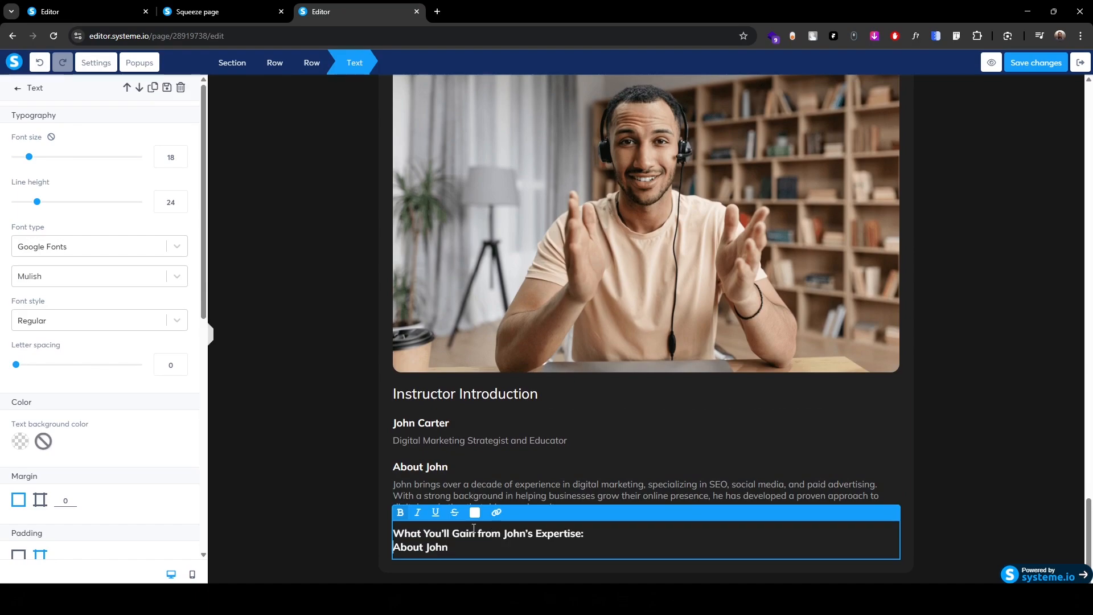
key("shift+End")
key("BackSpace")
key("BackSpace")
- Copy the Hands-on Knowledge, Real-World Insights and Supportive Teaching Style paragraphs from the reference page and return to the editor
left_click(228, 11)
left_click(297, 300)
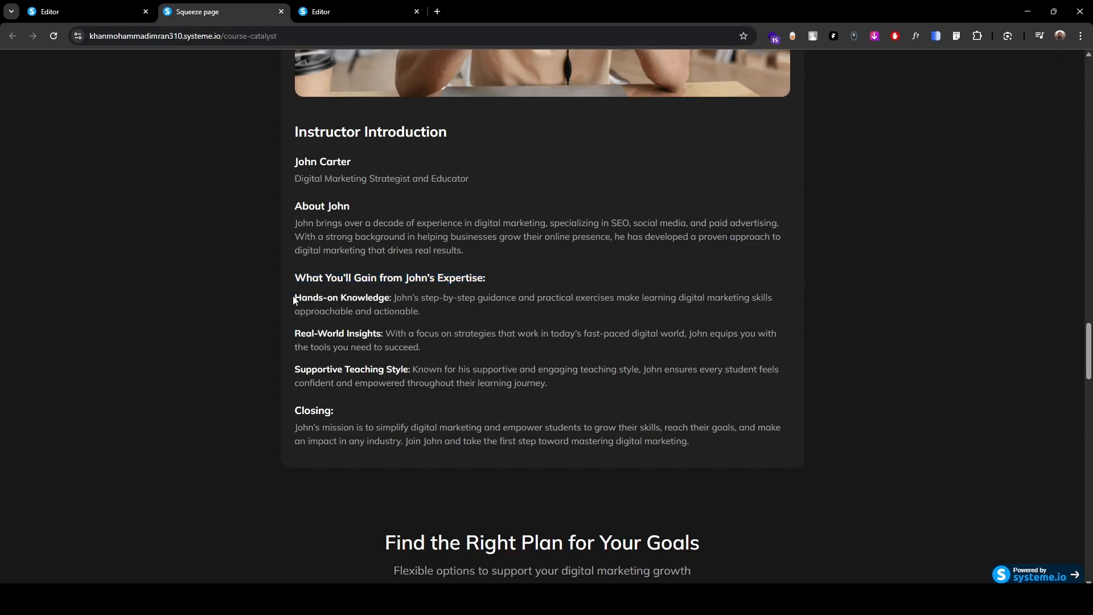
left_click_drag(304, 309, 571, 383)
key("ctrl+c")
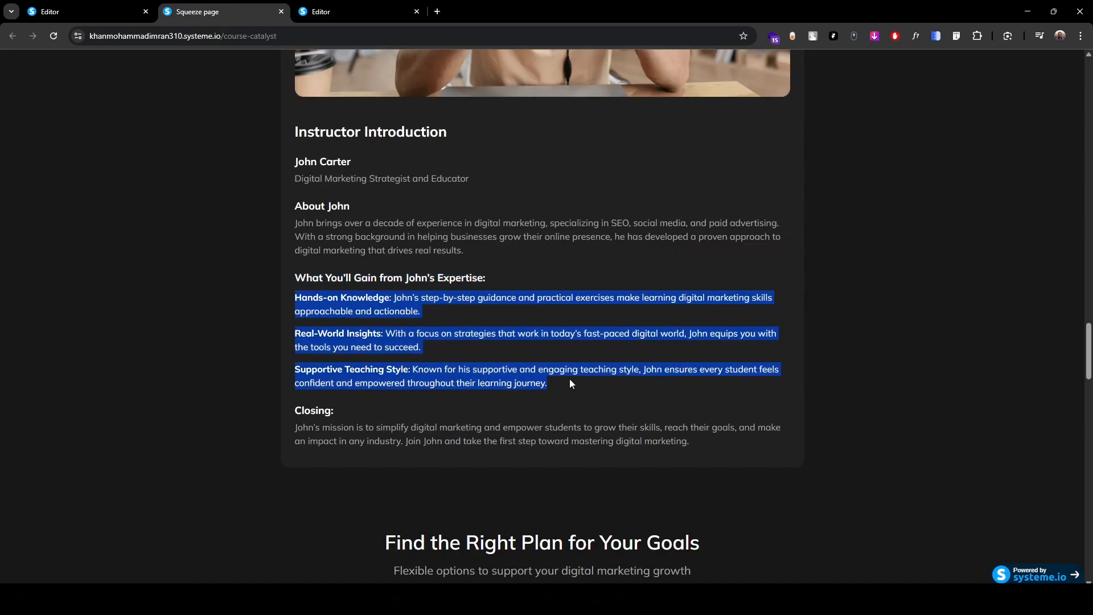
left_click(389, 10)
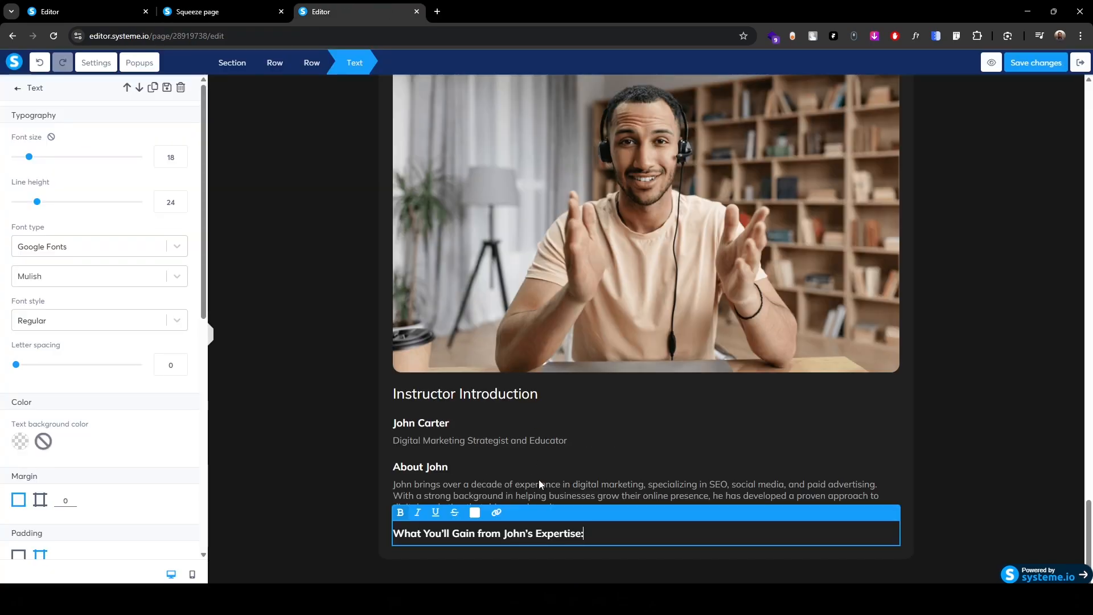
- Duplicate the biography paragraph below the "What You'll Gain" heading and replace its text with the three copied benefit paragraphs
left_click(310, 517)
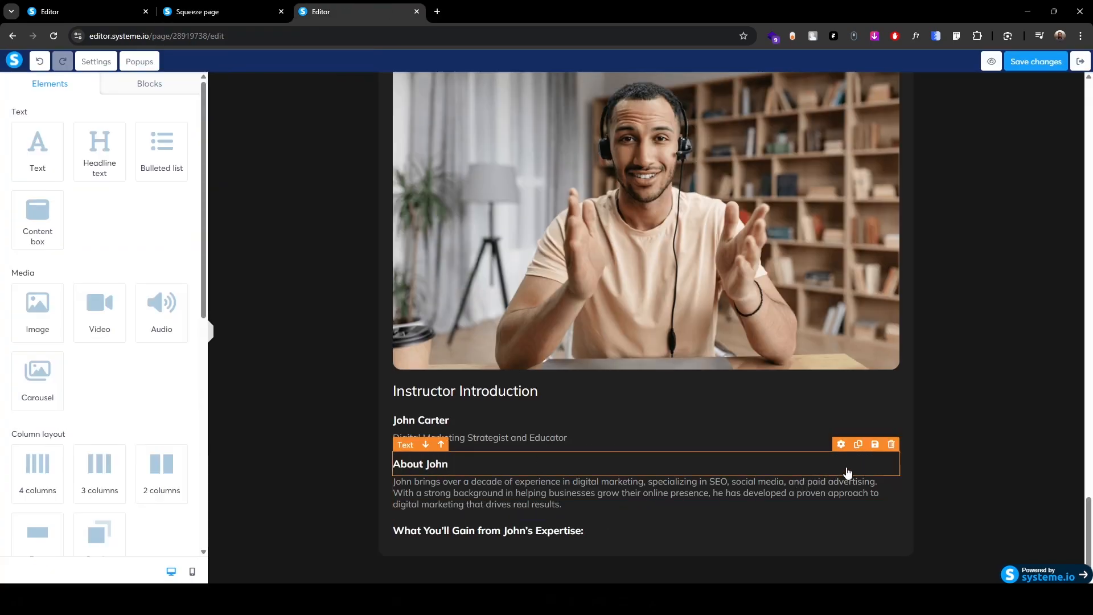
left_click(858, 468)
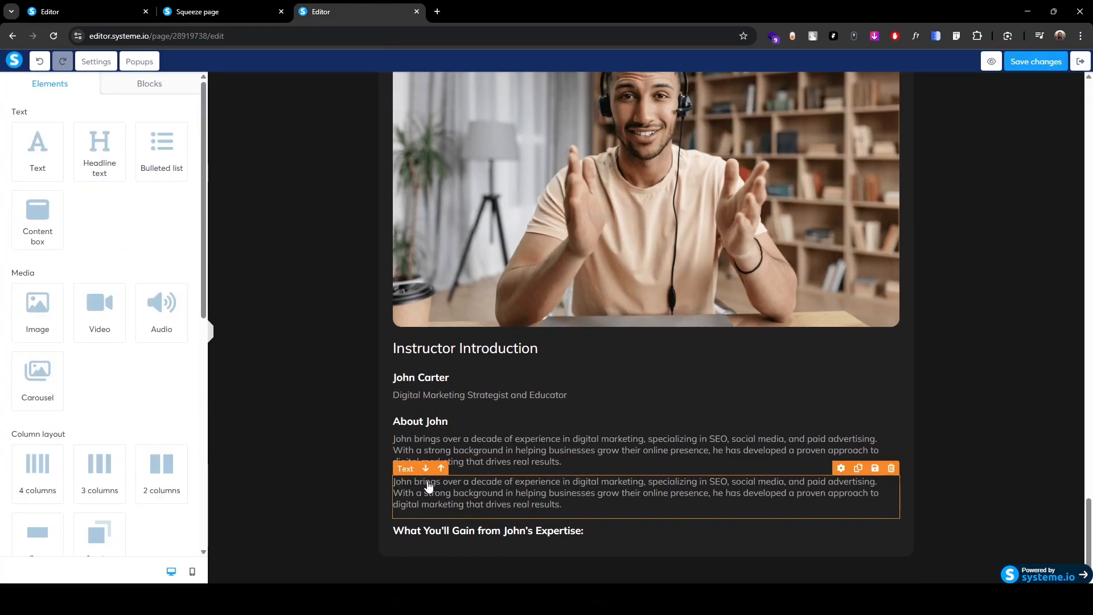
left_click_drag(402, 470, 447, 538)
left_click(586, 524)
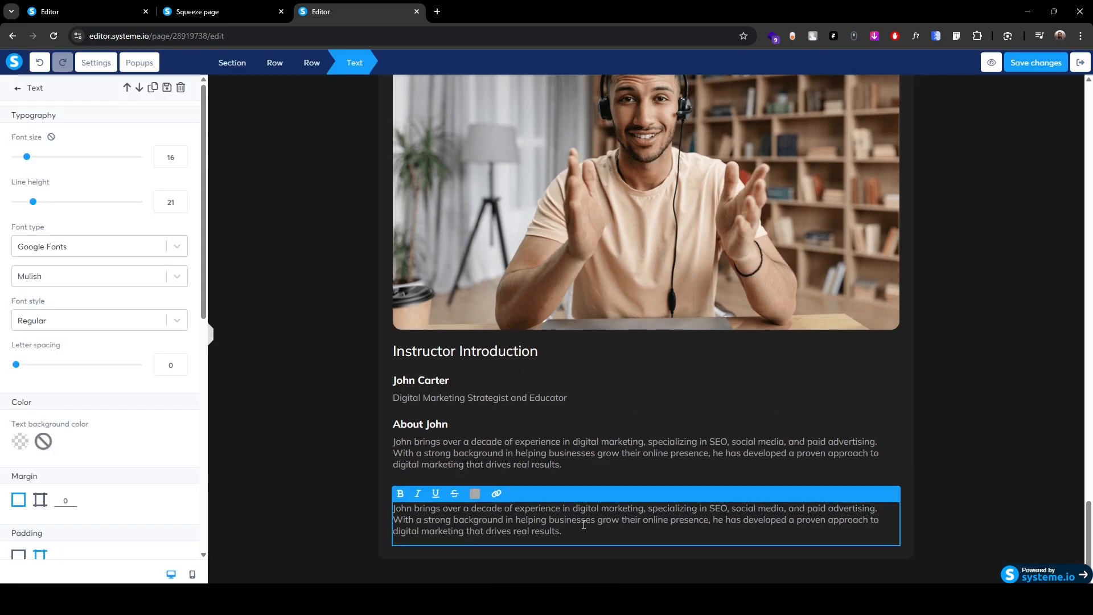
key("ctrl+v")
key("ctrl+shift+End")
key("Delete")
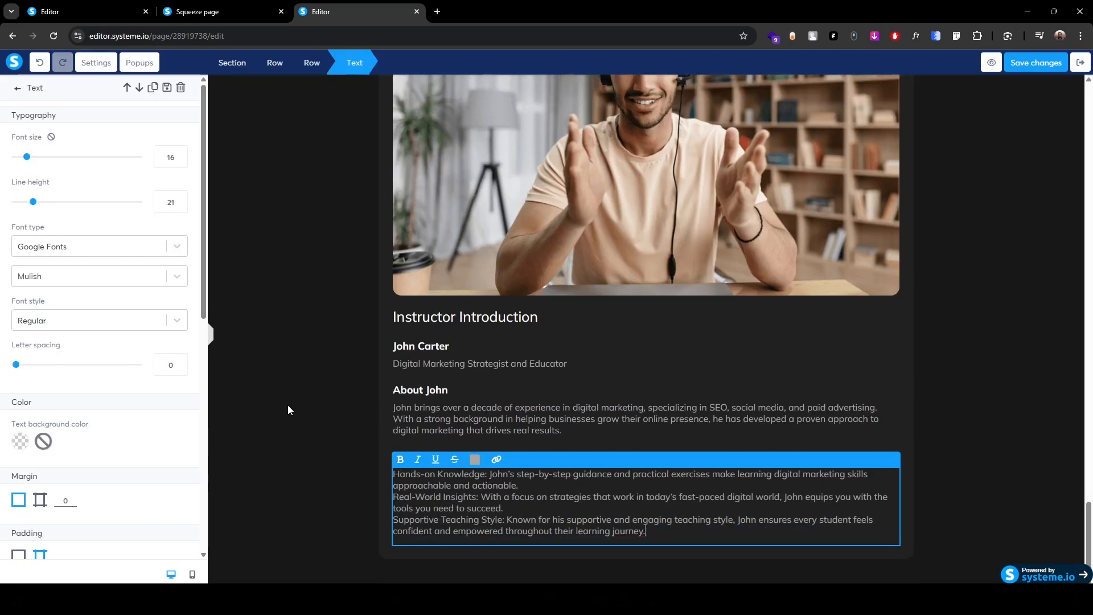
- Insert blank lines between the three benefit paragraphs to separate them
left_click(528, 484)
key("Return")
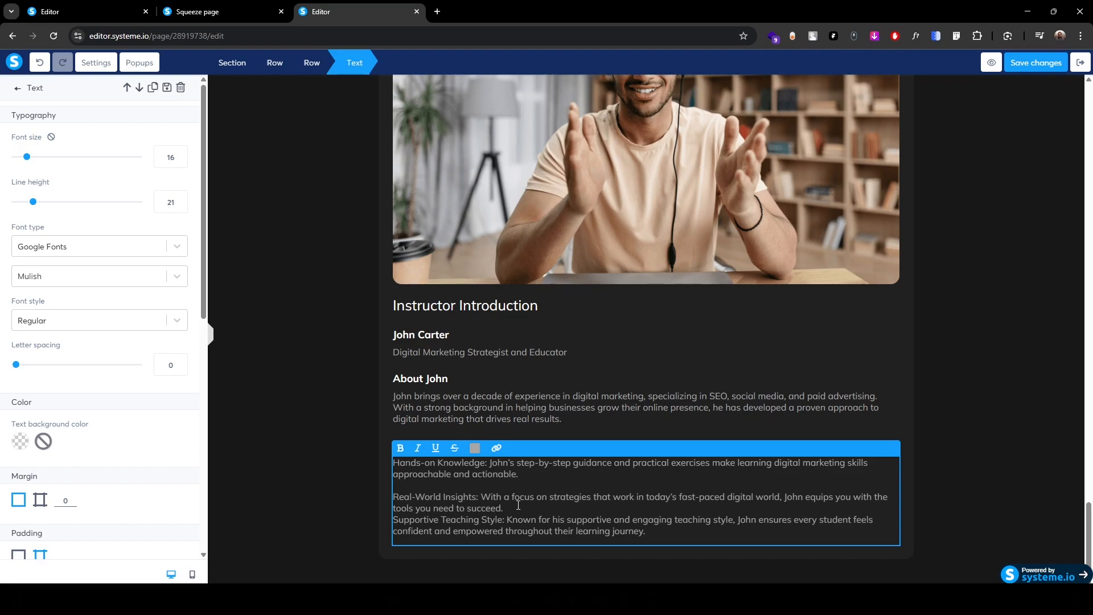
left_click(518, 507)
key("Return")
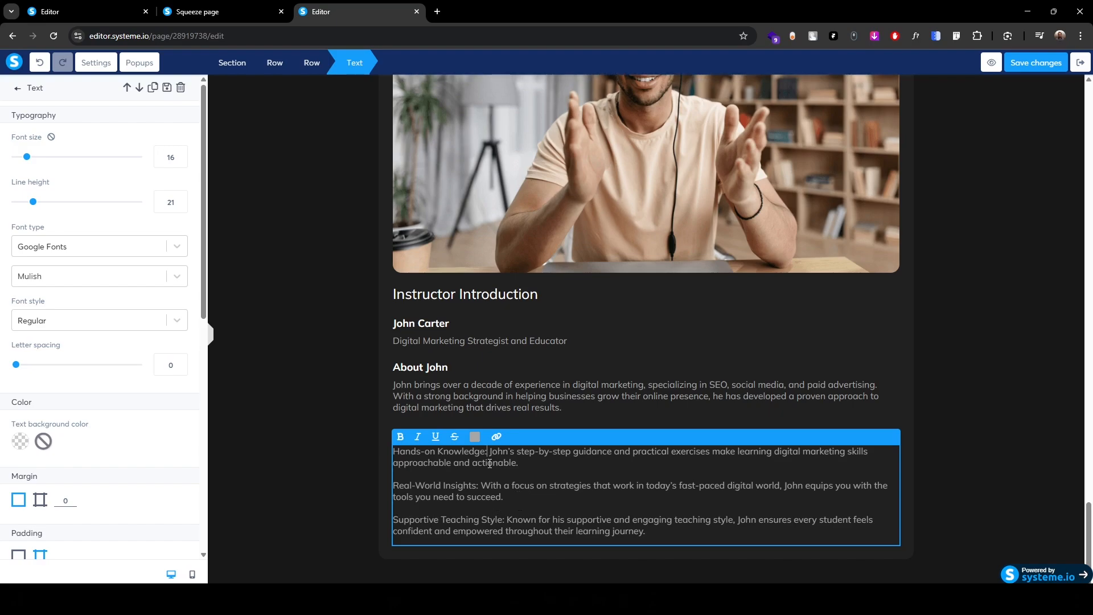
- Color the labels "Hands-on Knowledge:", "Real-World Insights:" and "Supportive Teaching Style:" white
key("shift+Home")
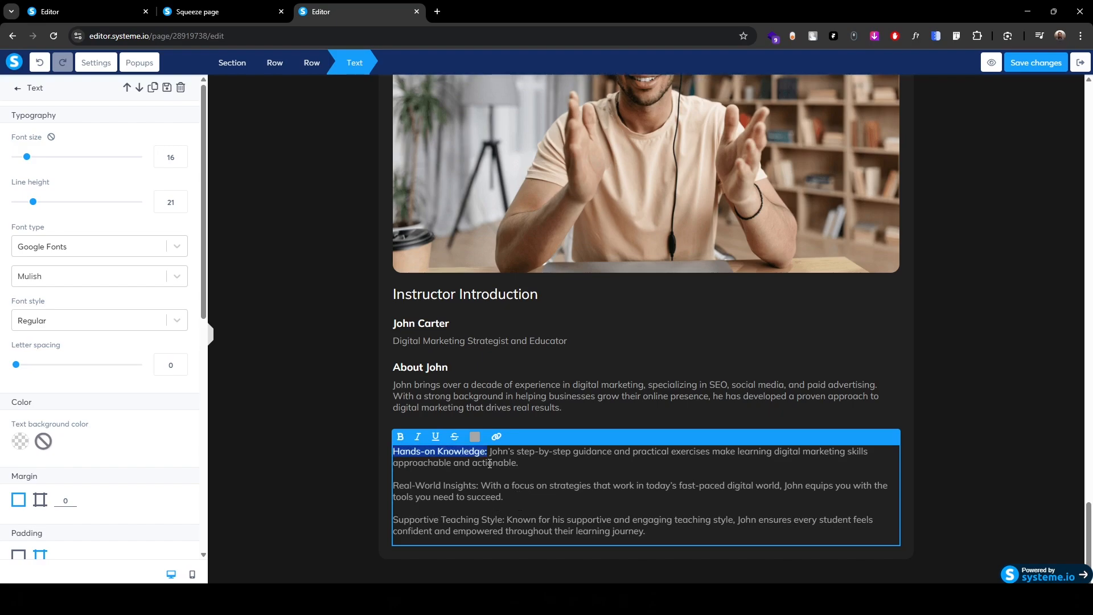
left_click(475, 436)
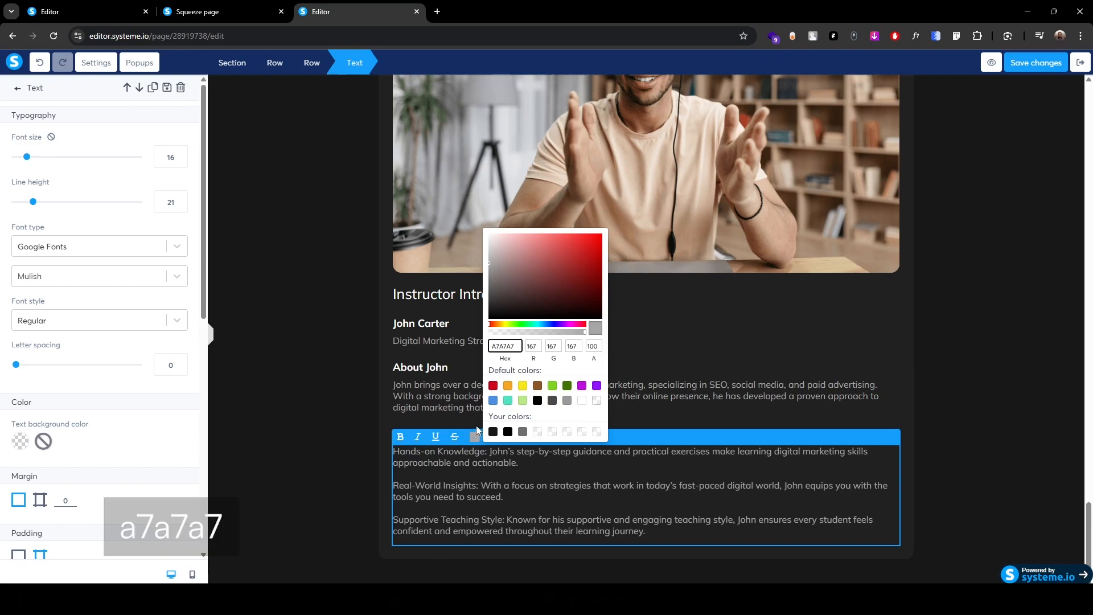
left_click(582, 400)
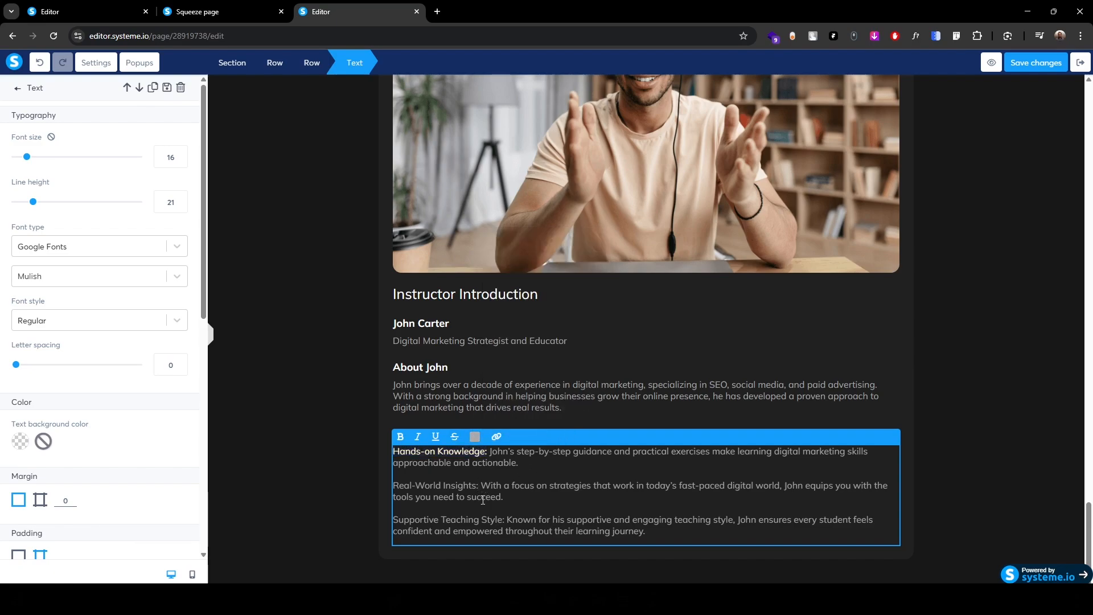
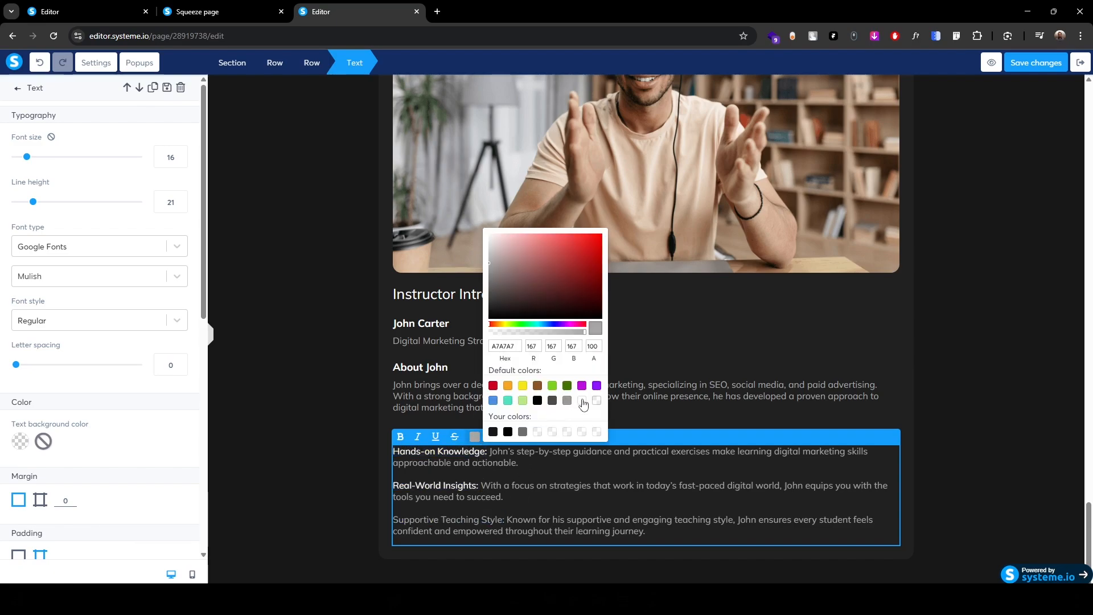
left_click(584, 403)
left_click(302, 515)
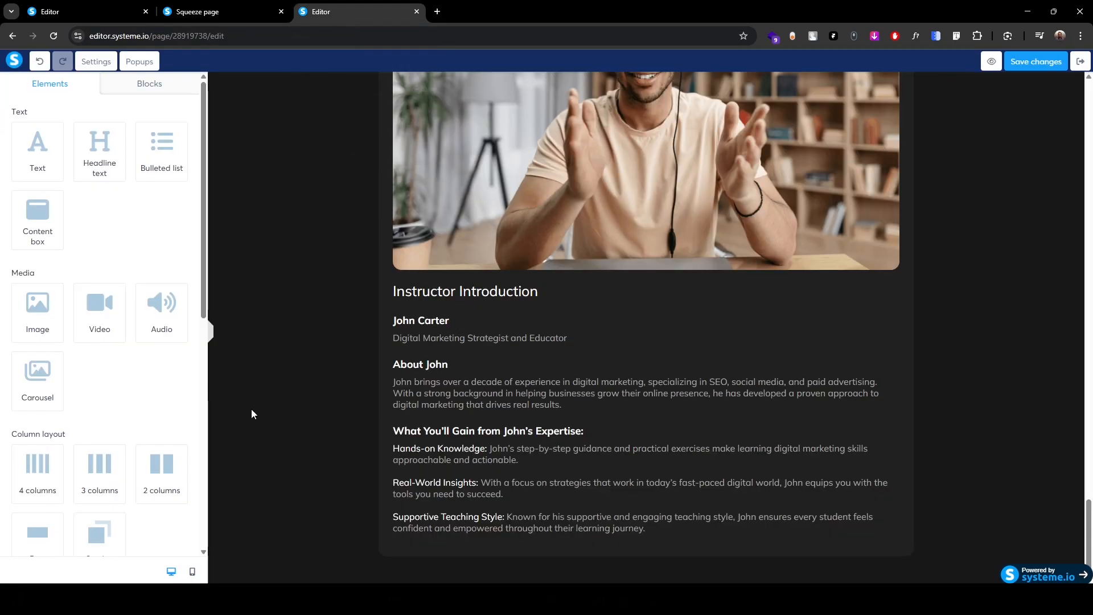
- Adjust the padding of the benefits text to leave a small gap beneath the "What You'll Gain" heading
left_click(603, 434)
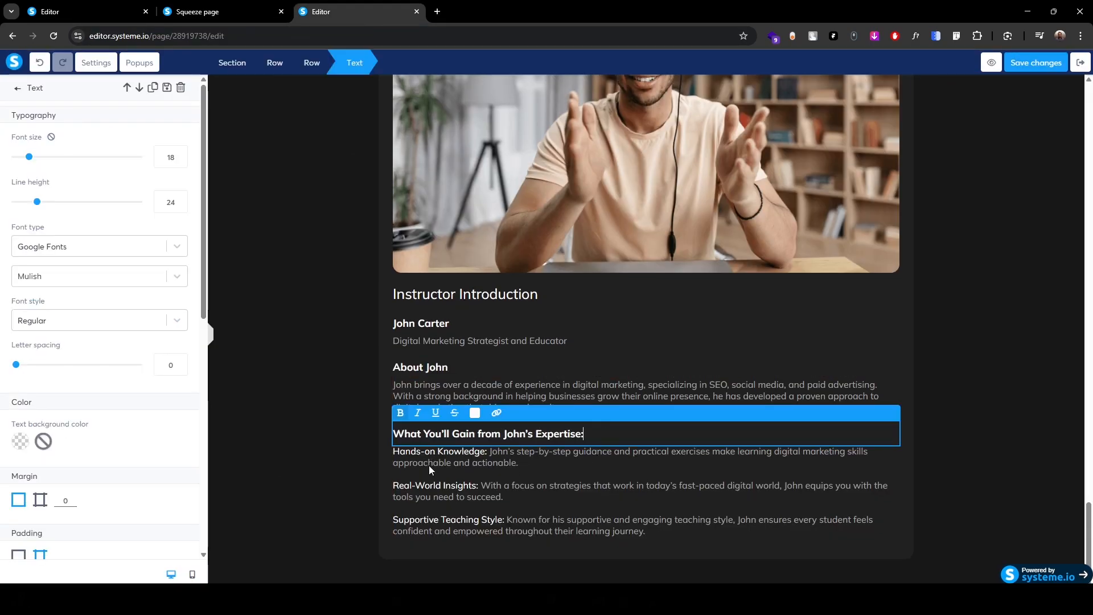
left_click(429, 465)
scroll(159, 445, "down", 5)
left_click(295, 431)
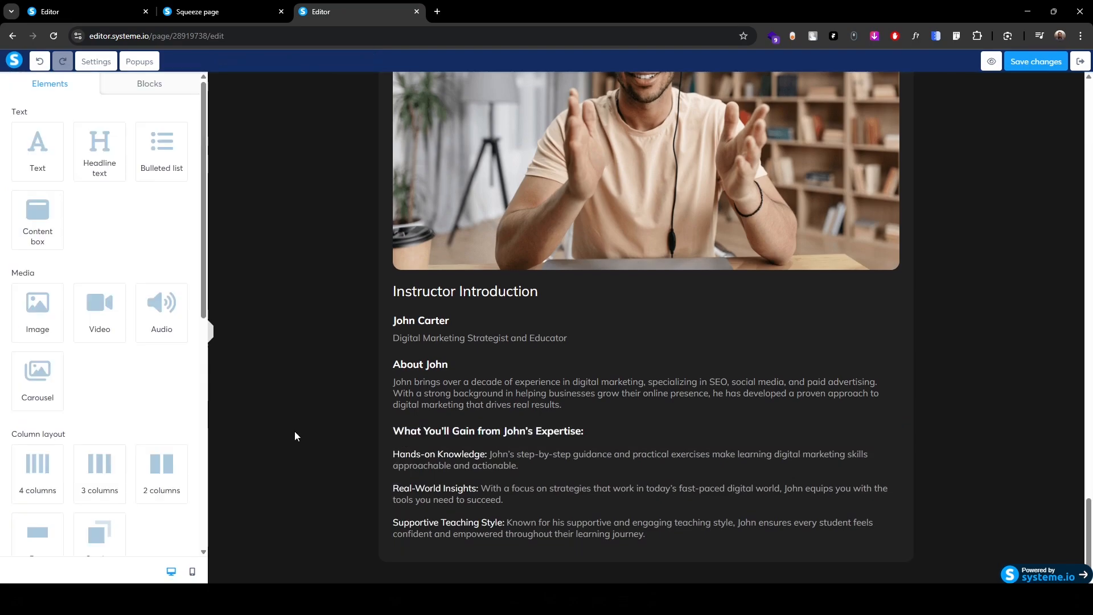
left_click(420, 403)
scroll(11, 448, "down", 3)
left_click(296, 437)
left_click(418, 459)
scroll(108, 447, "down", 1)
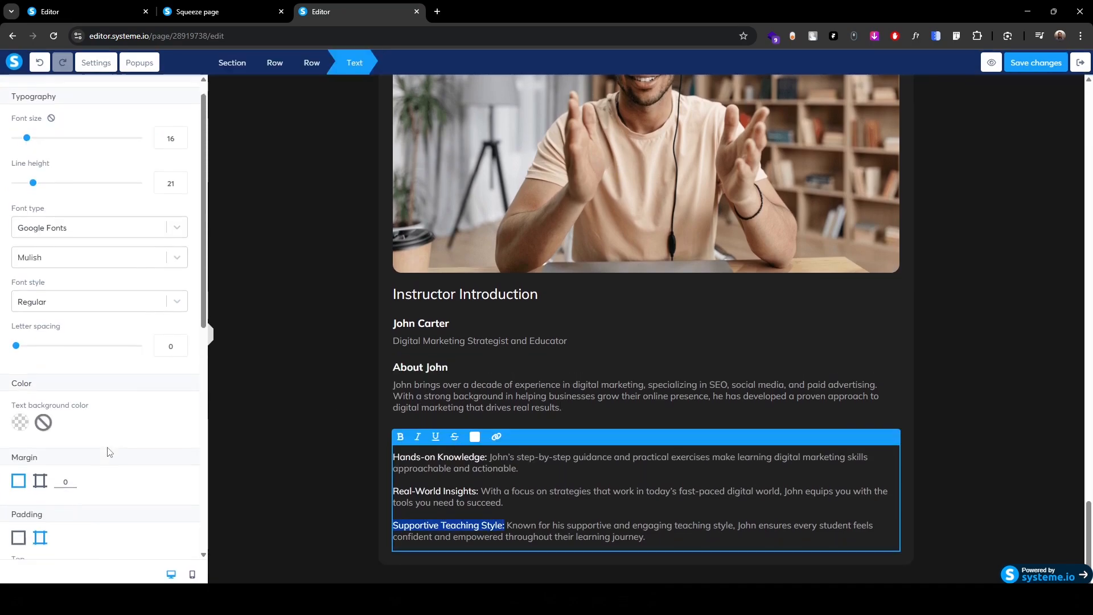
scroll(110, 451, "down", 2)
left_click(281, 456)
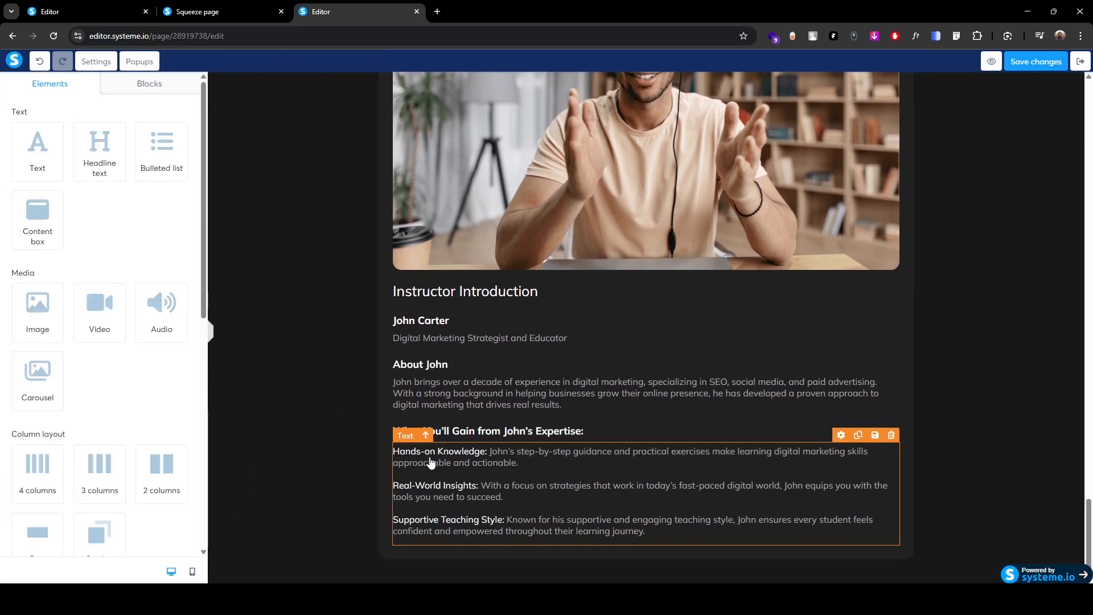
- Duplicate the "About" heading and the biography paragraph and place both copies below the benefits text
mouse_move(757, 368)
left_click(858, 346)
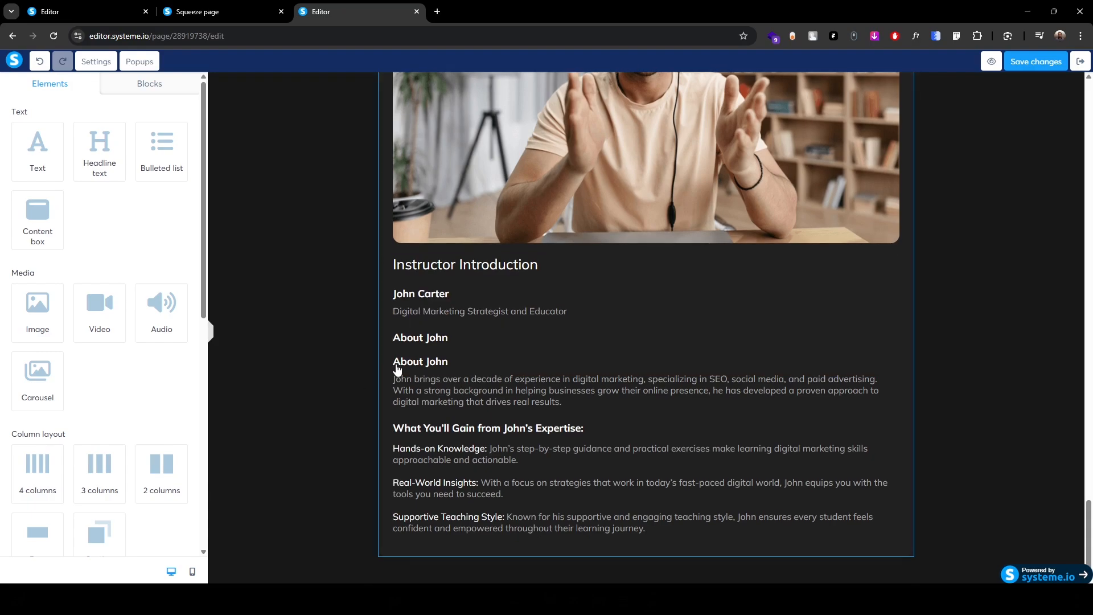
left_click_drag(391, 374, 478, 532)
left_click(859, 340)
left_click_drag(406, 353, 440, 539)
- Replace the duplicated heading's text with "Closing:" from the reference page
left_click(222, 11)
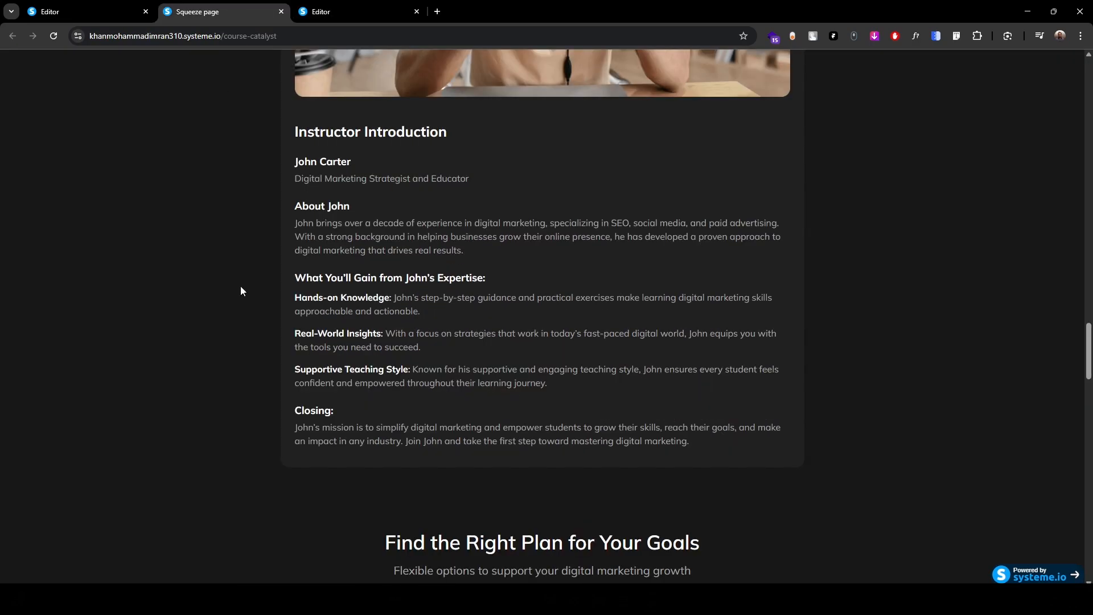
left_click_drag(349, 427, 691, 442)
key("ctrl+c")
left_click(359, 12)
left_click(458, 493)
key("ctrl+v")
- Replace the duplicated biography text under "Closing:" with the closing mission paragraph from the reference page, and save the page
left_click(222, 12)
key("ctrl+c")
left_click(359, 11)
left_click(438, 529)
key("ctrl+v")
key("ctrl+shift+End")
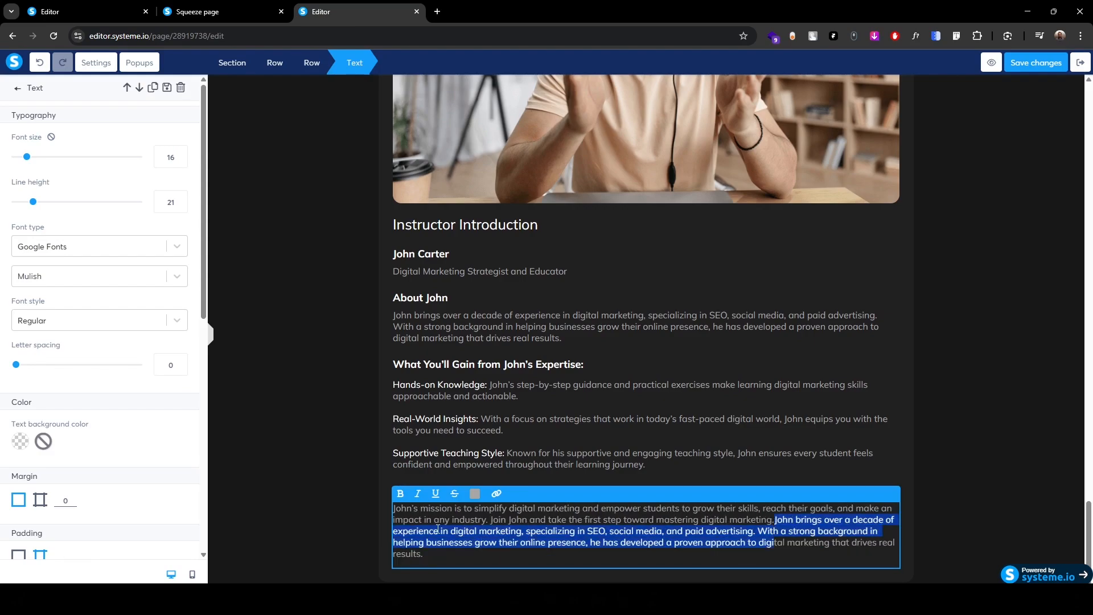
key("Delete")
left_click(286, 484)
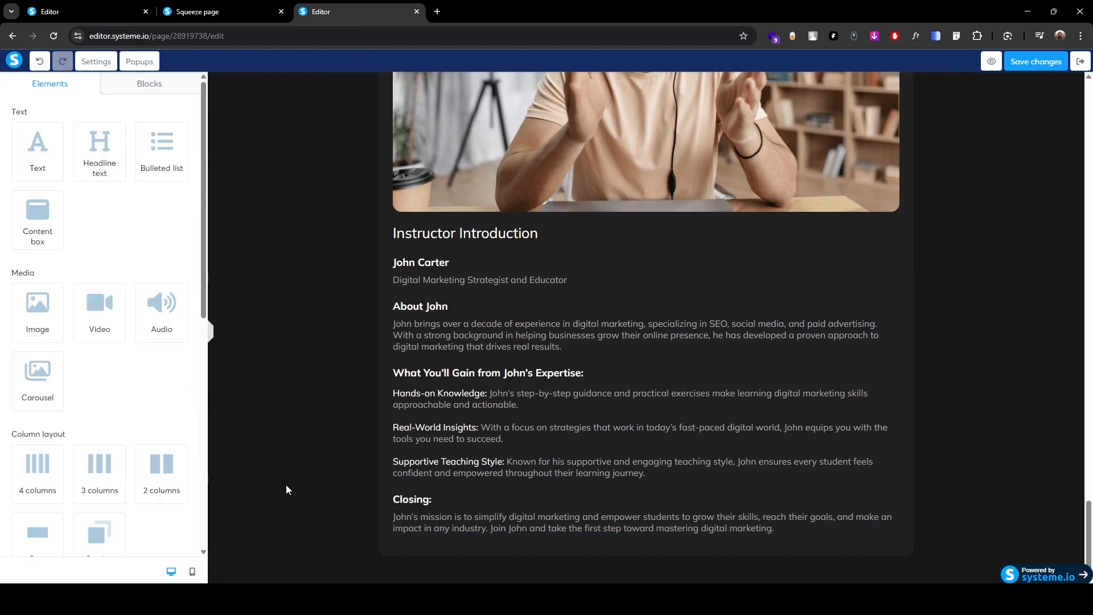
left_click(1049, 69)
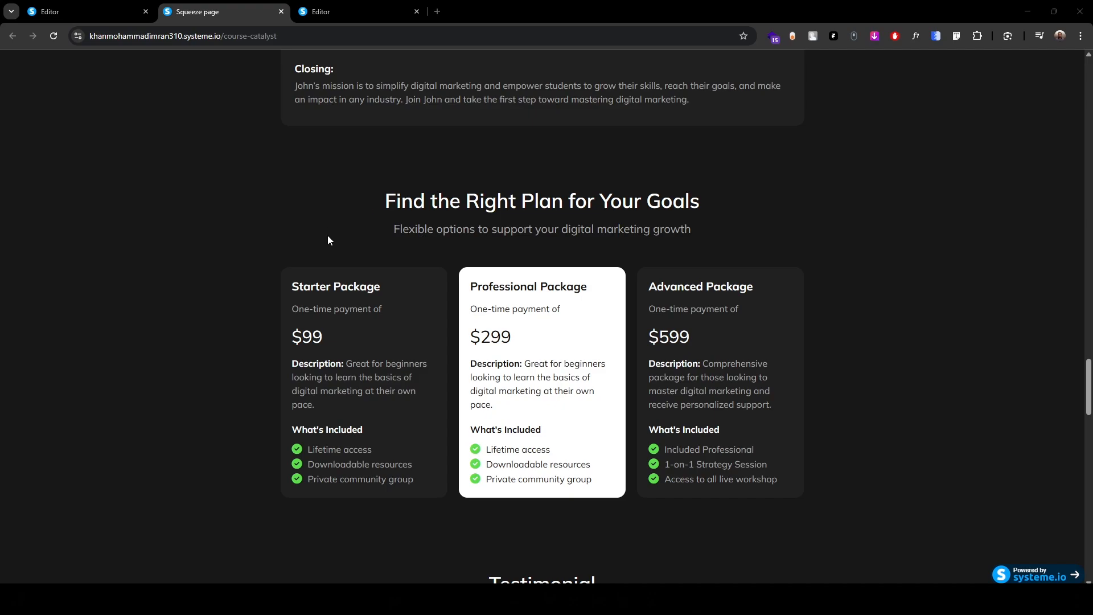
- Duplicate the "Meet Your Instructor" section and delete the instructor card row from the copy
left_click(323, 17)
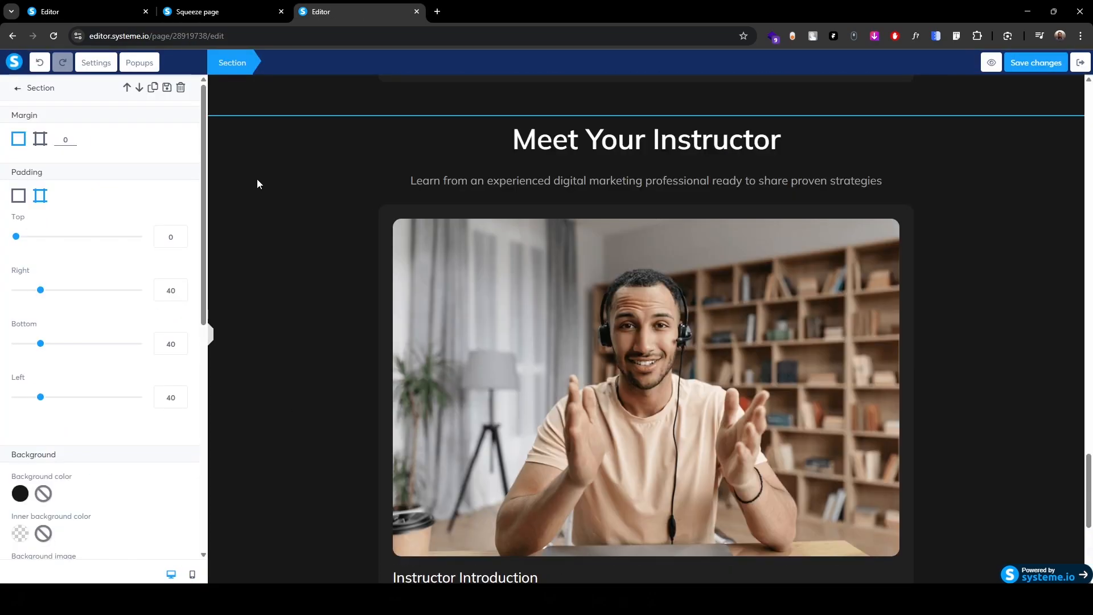
scroll(227, 108, "down", 1)
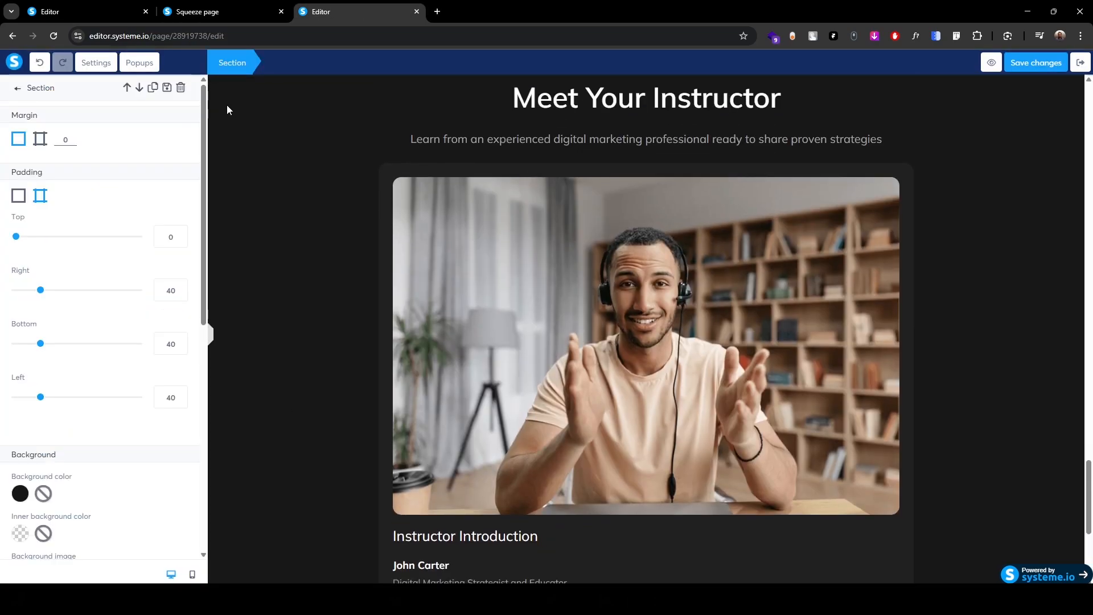
left_click(153, 88)
scroll(342, 243, "down", 14)
left_click(384, 242)
scroll(384, 242, "down", 3)
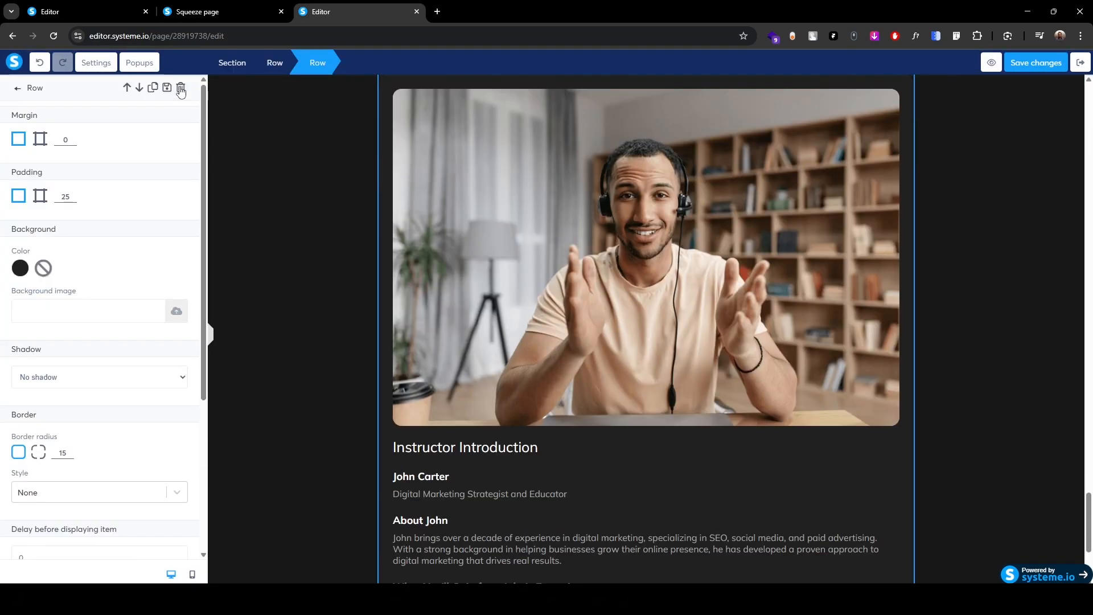
left_click(180, 88)
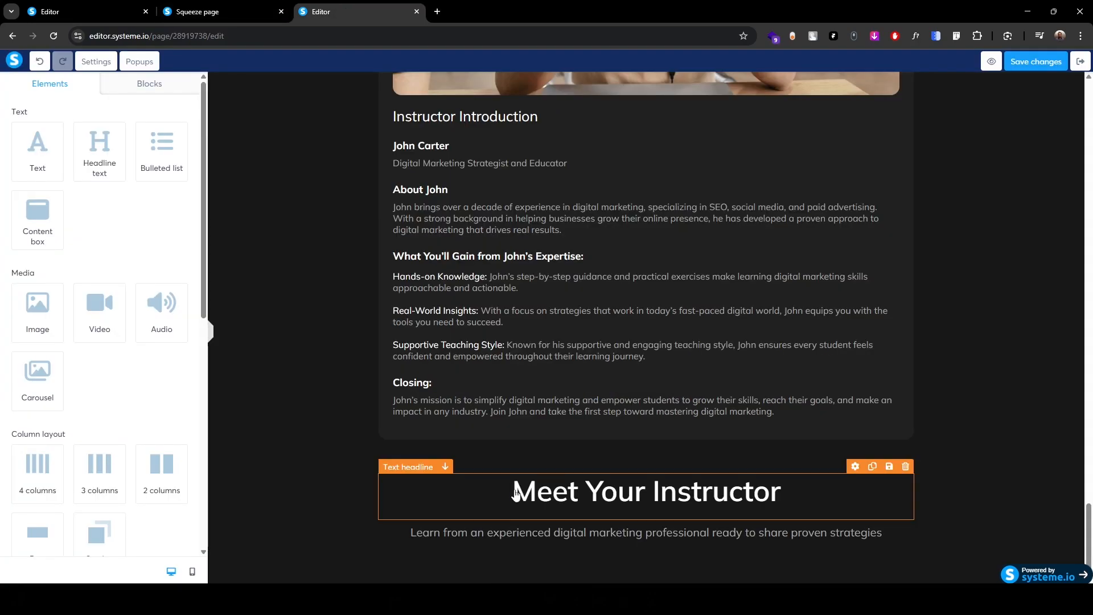
- Replace the duplicated section's headline with "Find the Right Plan for Your Goals"
left_click(516, 493)
key("ctrl+v")
key("shift+End")
key("Delete")
- Copy the subheading "Flexible options to support your digital marketing growth" from the reference page and return to the editor
left_click(197, 11)
left_click_drag(385, 231, 693, 230)
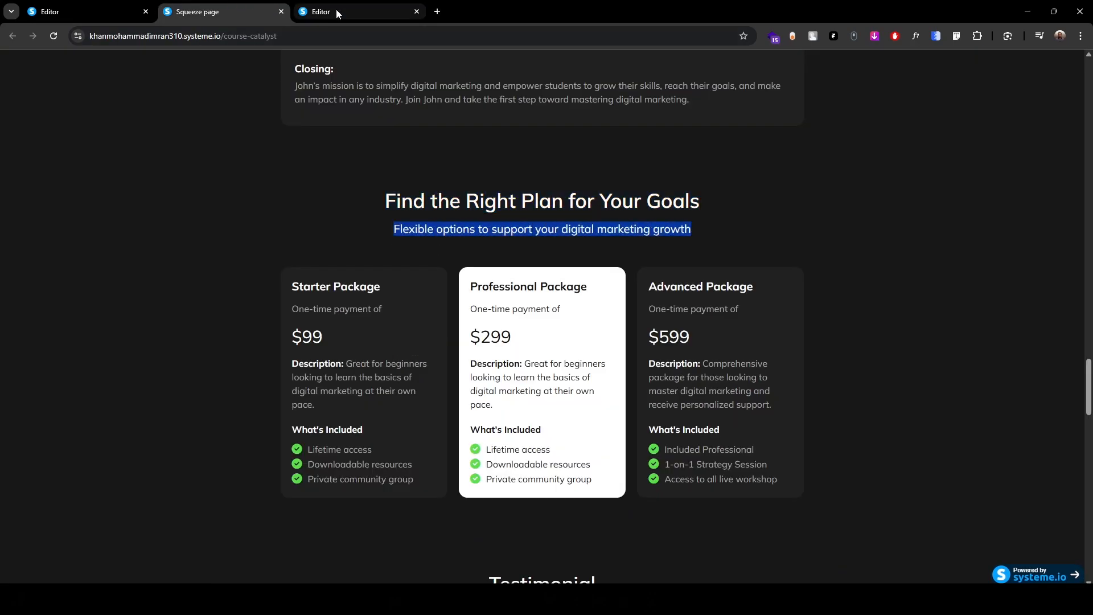
left_click(337, 11)
left_click(303, 511)
- Set the font size of the "Find the Right Plan for Your Goals" headline to 40
left_click(440, 499)
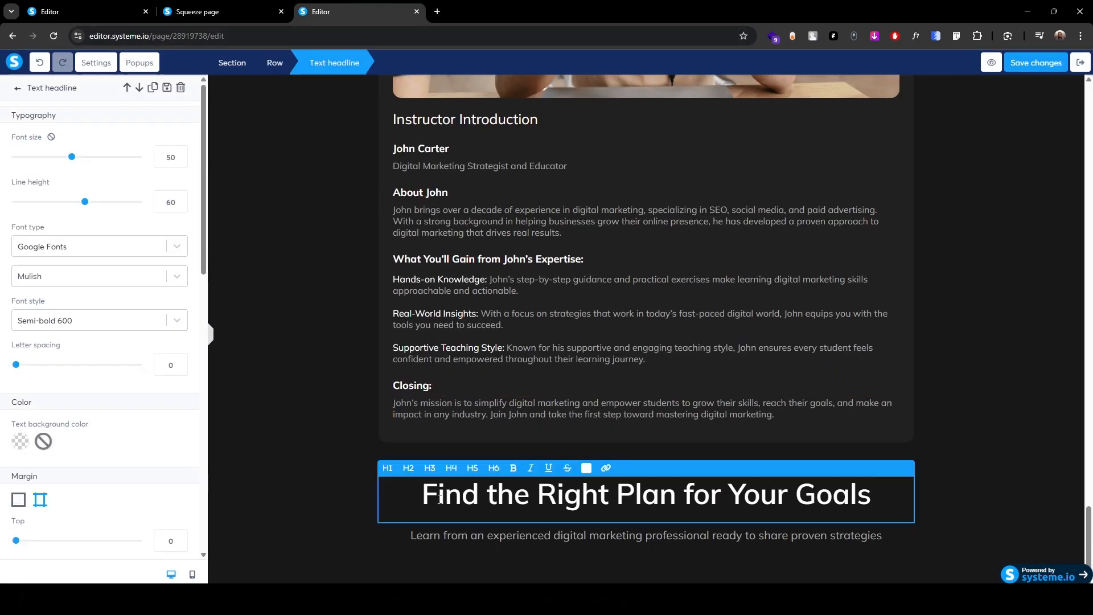
key("ctrl+a")
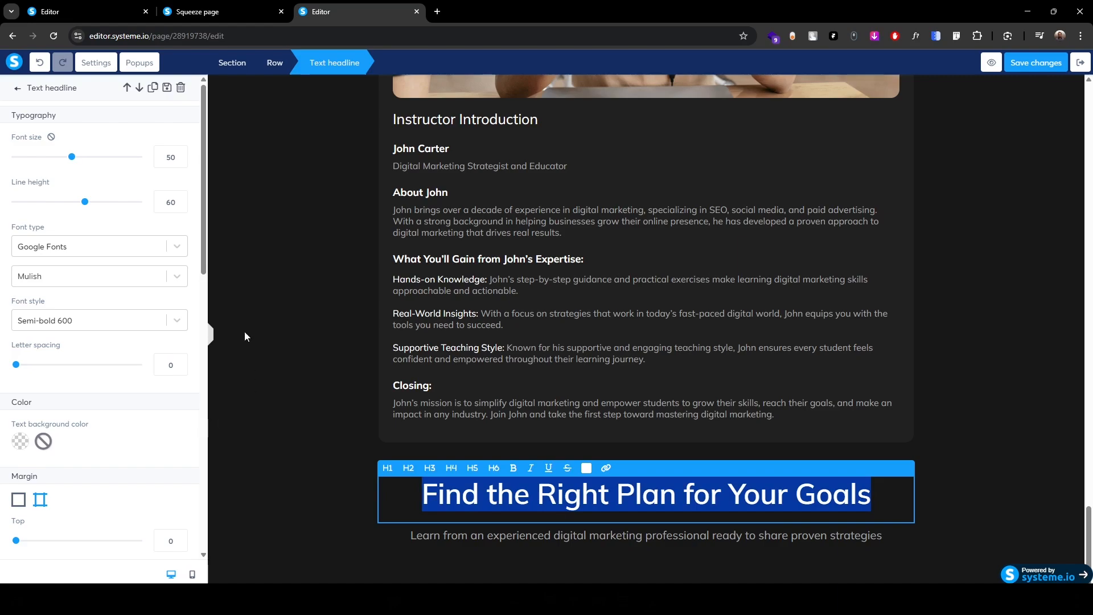
left_click(166, 159)
key("Down")
key("Down")
key("Down")
key("Down")
key("Down")
key("Down")
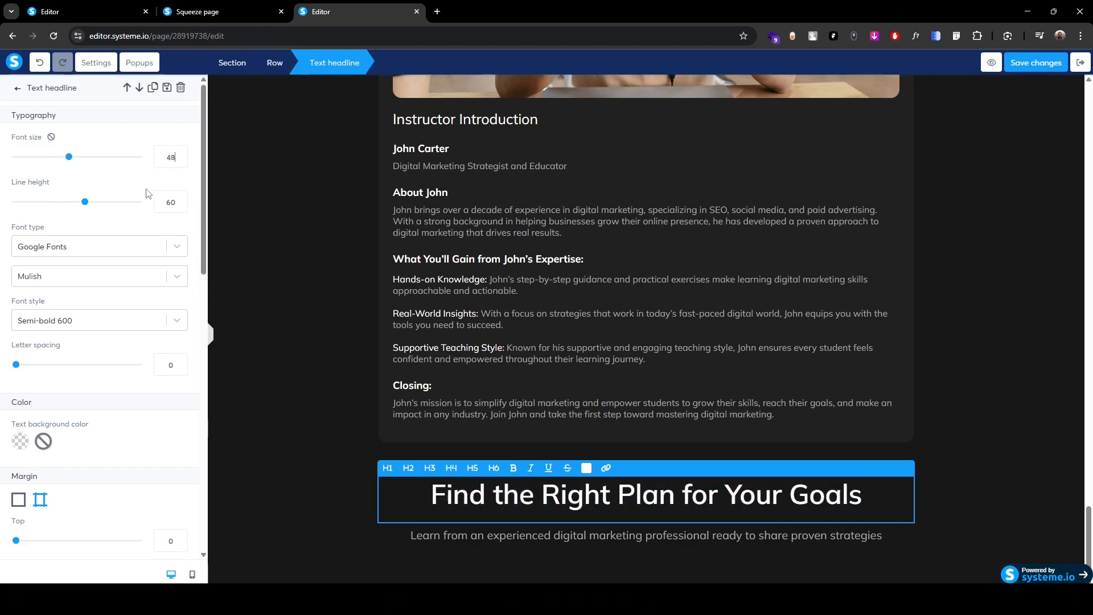
key("Down")
key("Down")
key("Down")
key("Down")
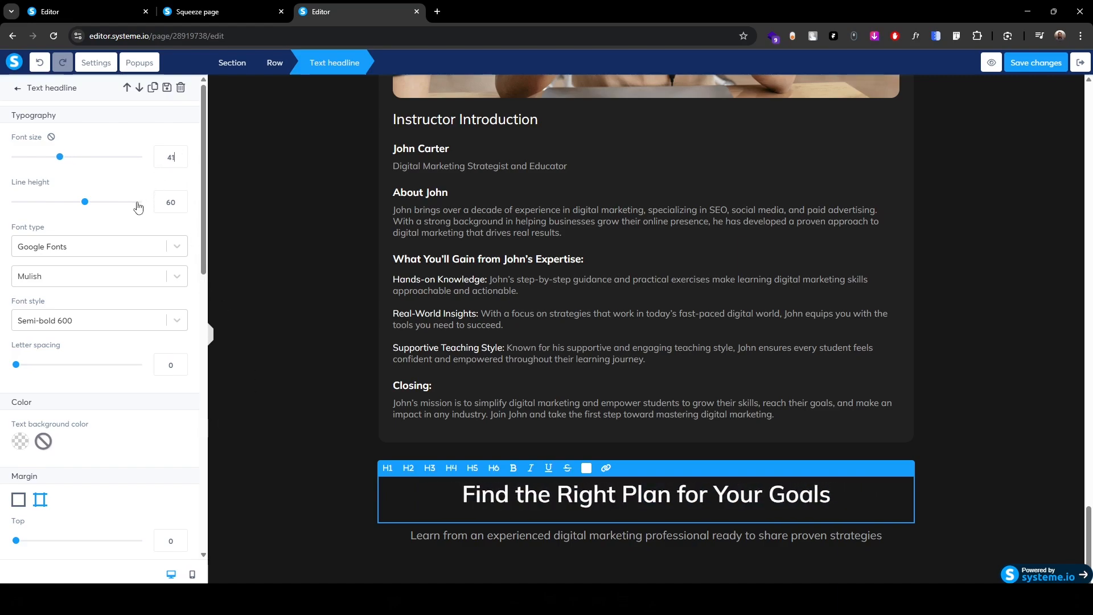
- Replace the subheading under the plans headline with "Flexible options to support your digital marketing growth"
left_click(535, 536)
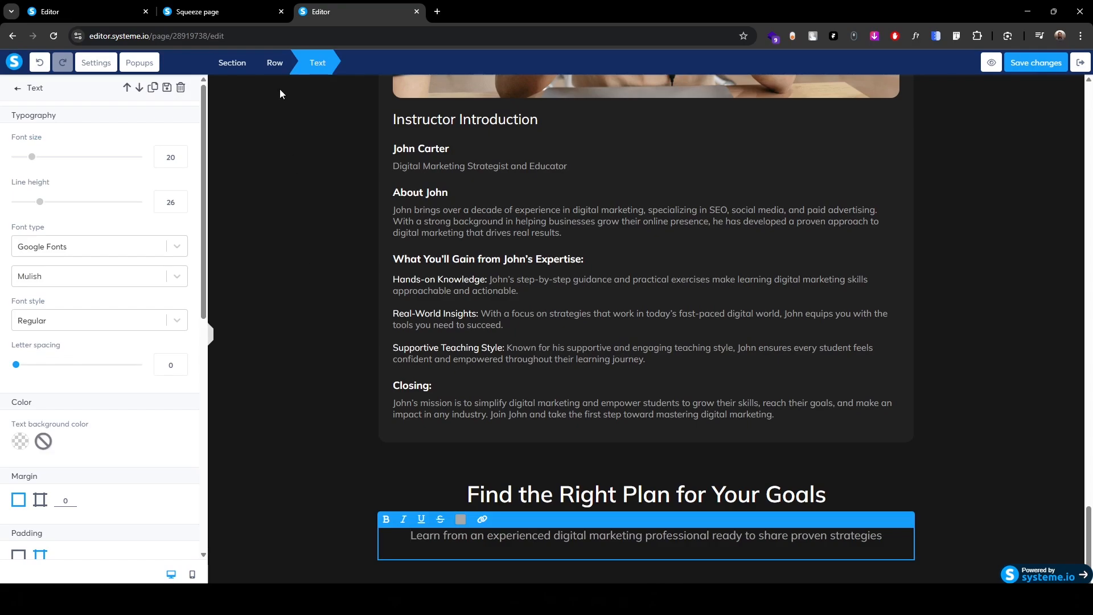
left_click(263, 18)
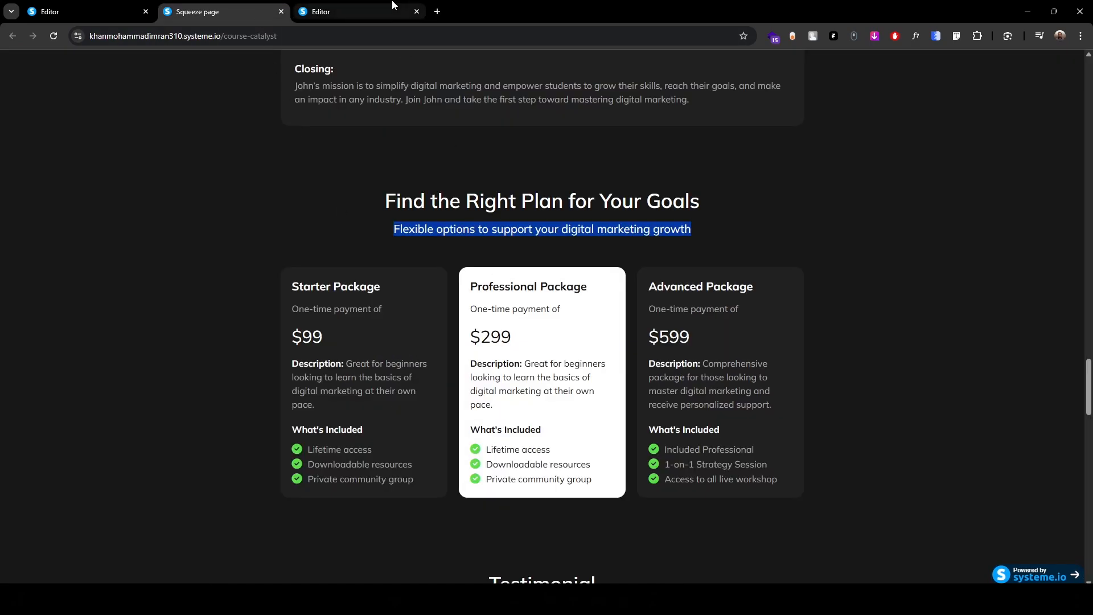
left_click(342, 11)
key("ctrl+v")
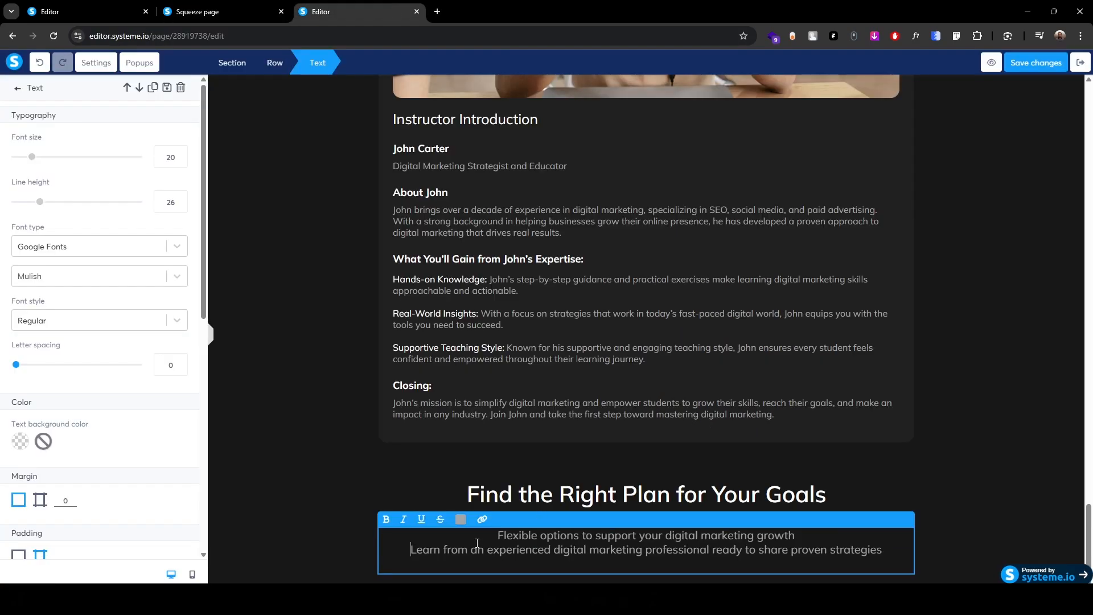
key("shift+End")
key("BackSpace")
key("BackSpace")
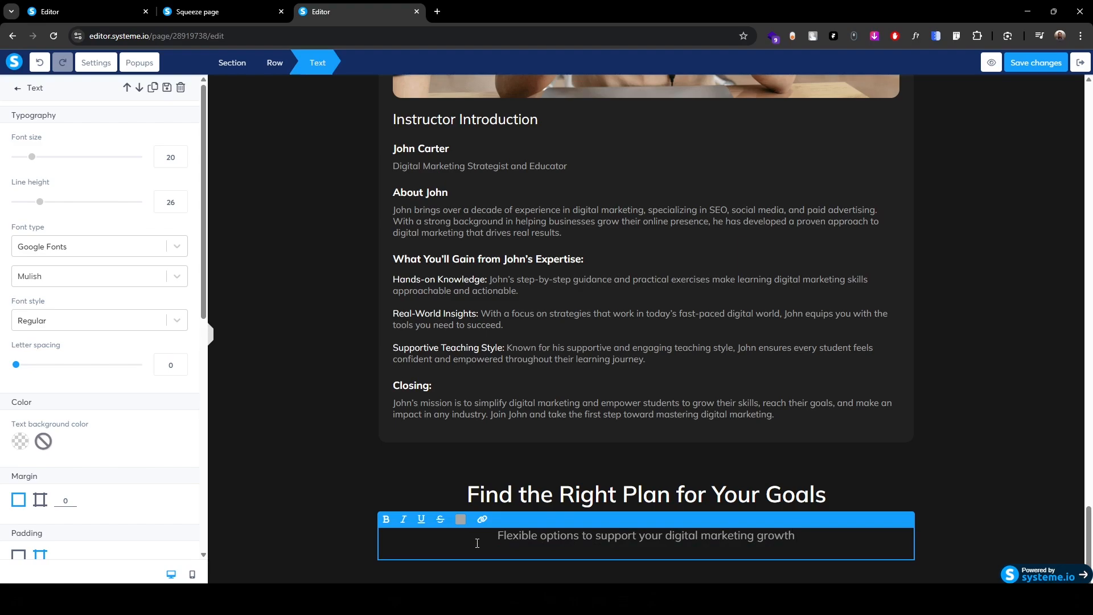
- Set the plans headline's line height to 50 and compare the section with the reference page
left_click(333, 491)
triple_click(495, 504)
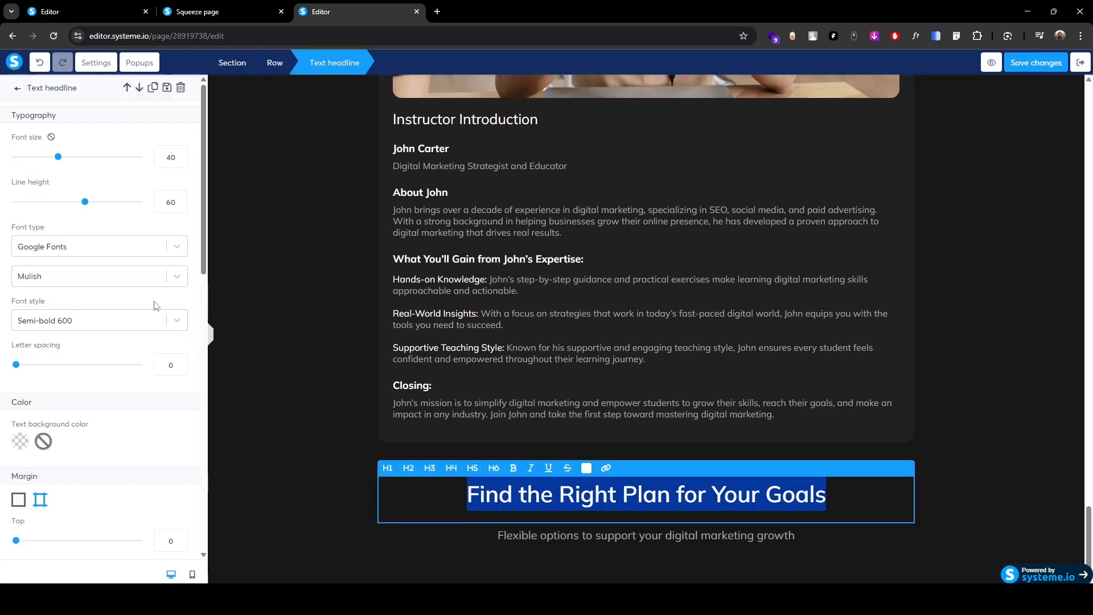
left_click_drag(170, 201, 165, 201)
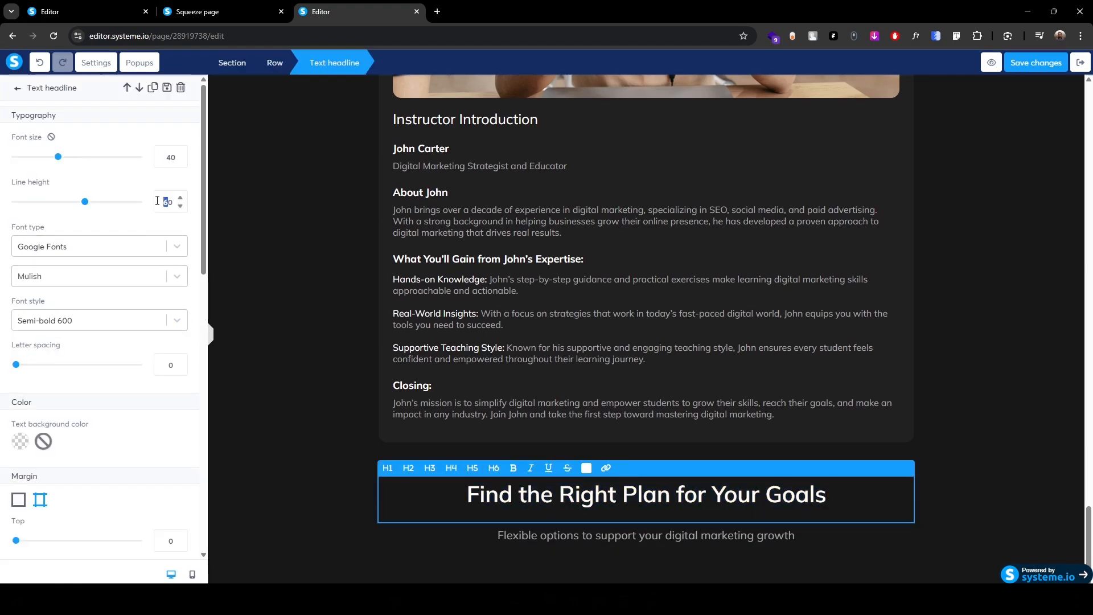
type("5")
key("ctrl+shift+Tab")
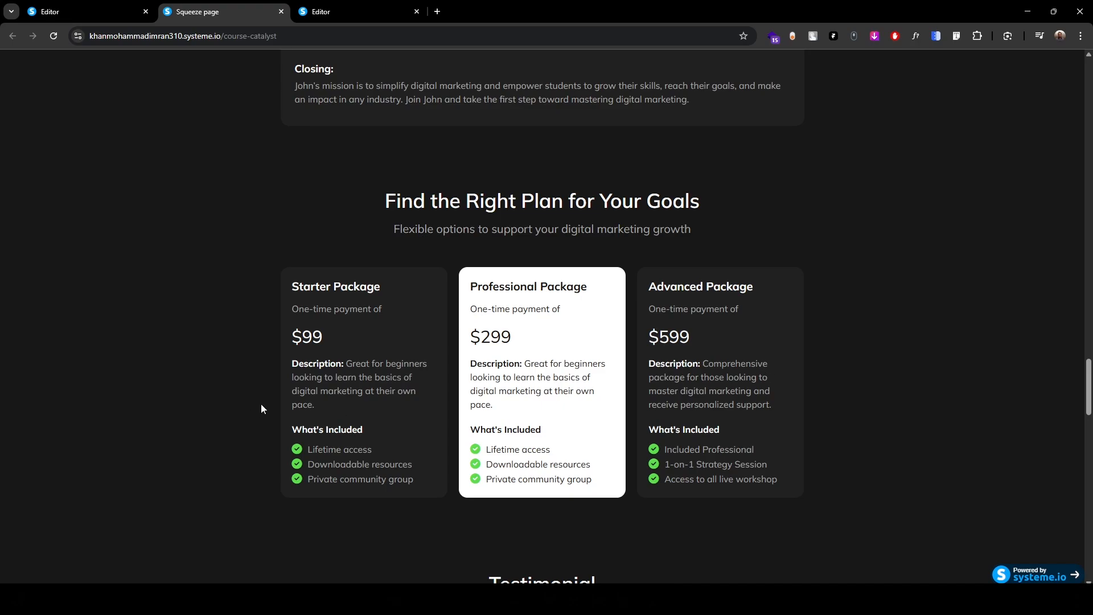
left_click(399, 13)
- Add a three-column layout below the plans subheading and place a row inside its first column
scroll(93, 293, "down", 3)
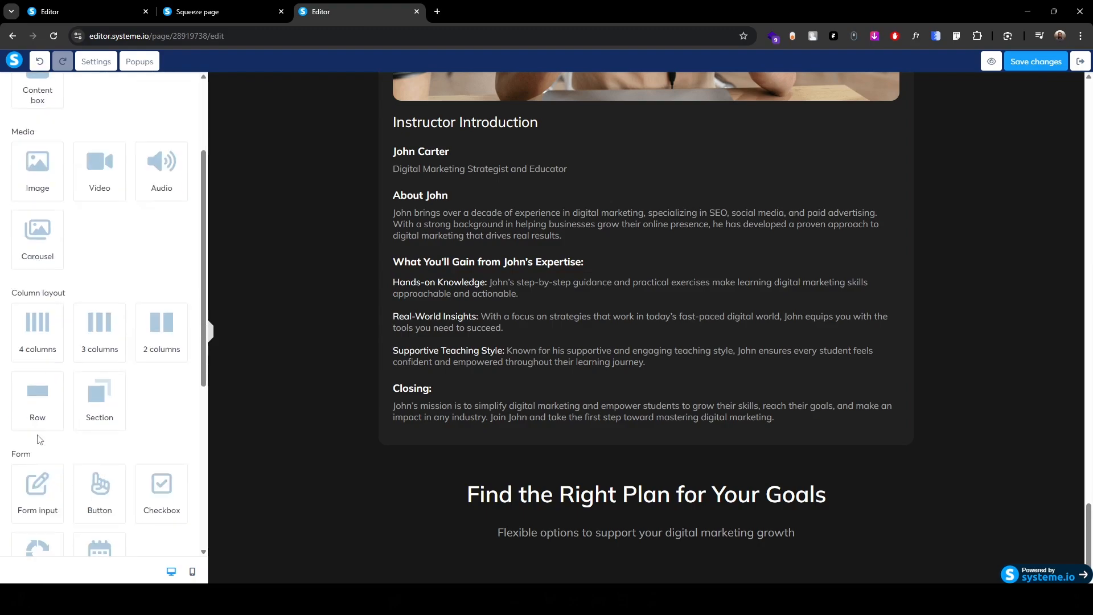
left_click_drag(93, 293, 703, 550)
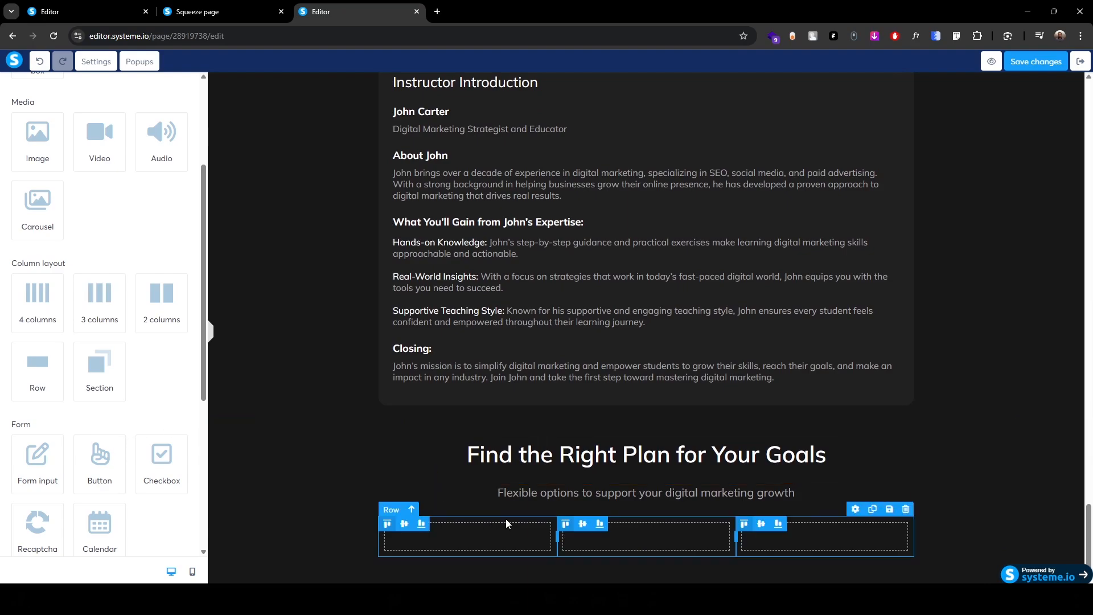
left_click_drag(32, 362, 471, 539)
- Give the row in the first column the background color 212121 and a border radius of 15
left_click(20, 269)
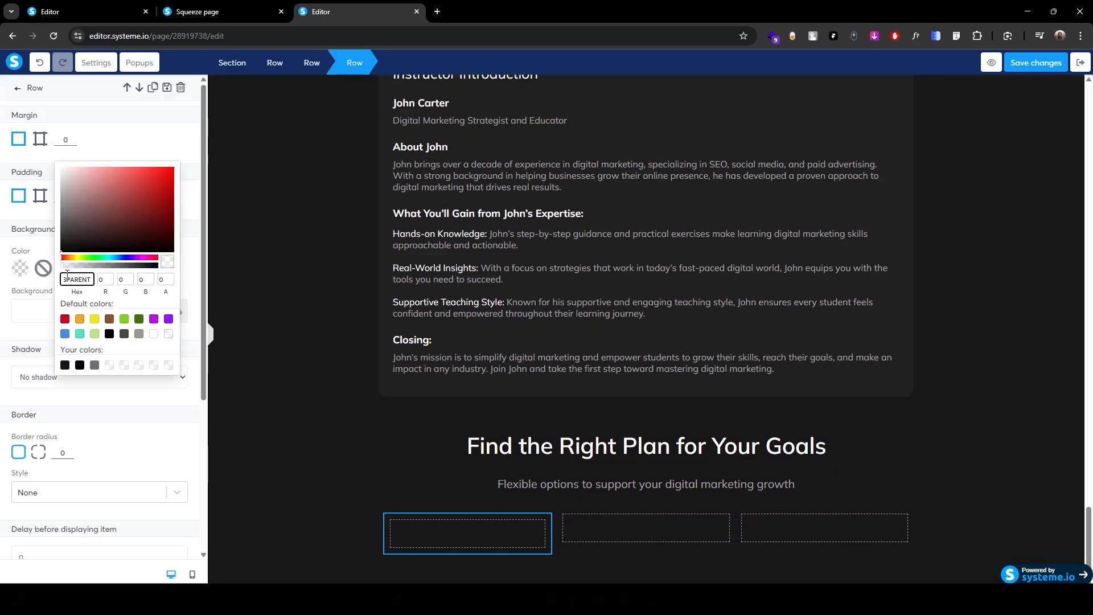
double_click(67, 275)
key("ctrl+v")
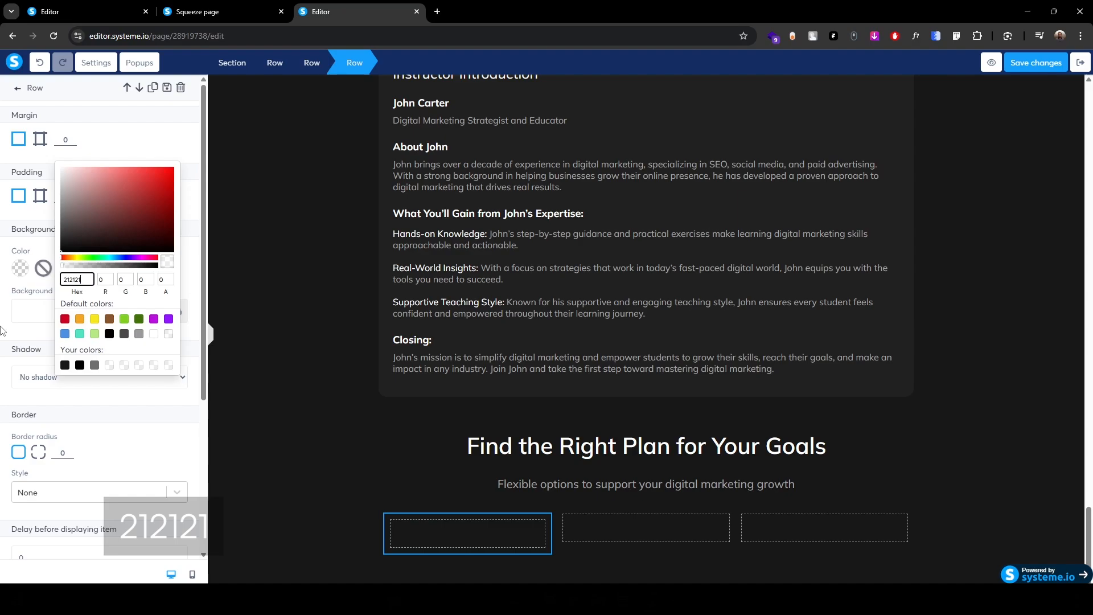
left_click(3, 331)
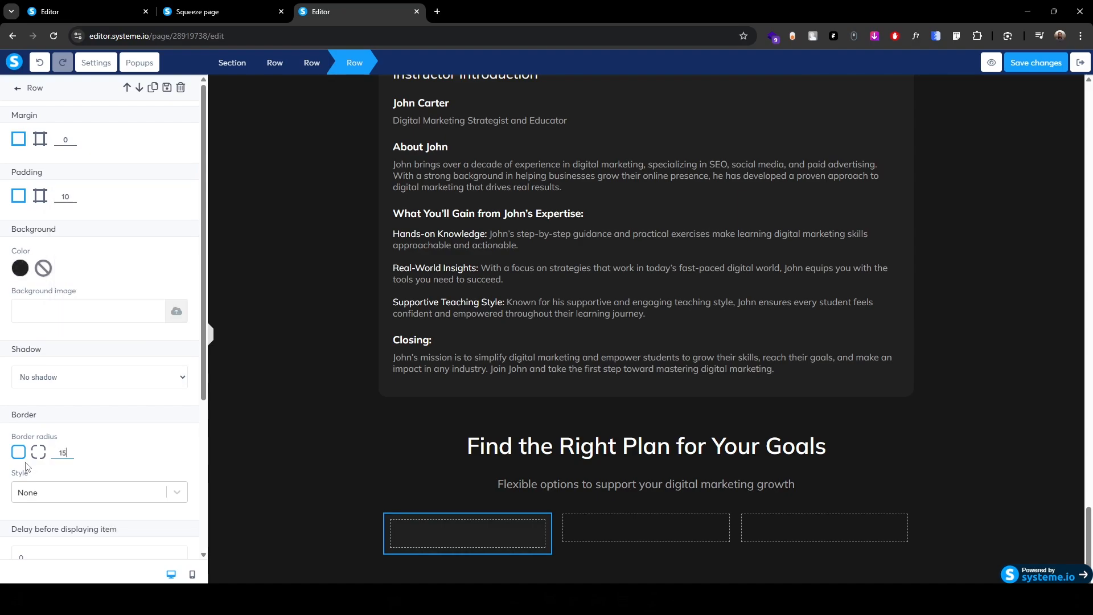
left_click(340, 497)
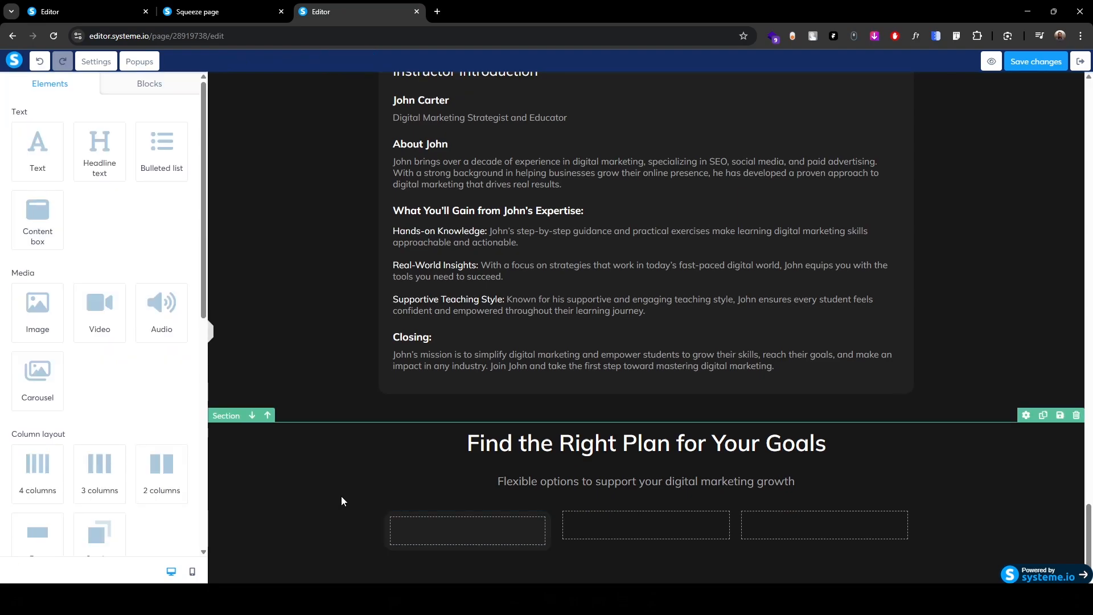
- Set the first plan card row's padding to 20
left_click(390, 511)
left_click(65, 196)
key("BackSpace")
type("20")
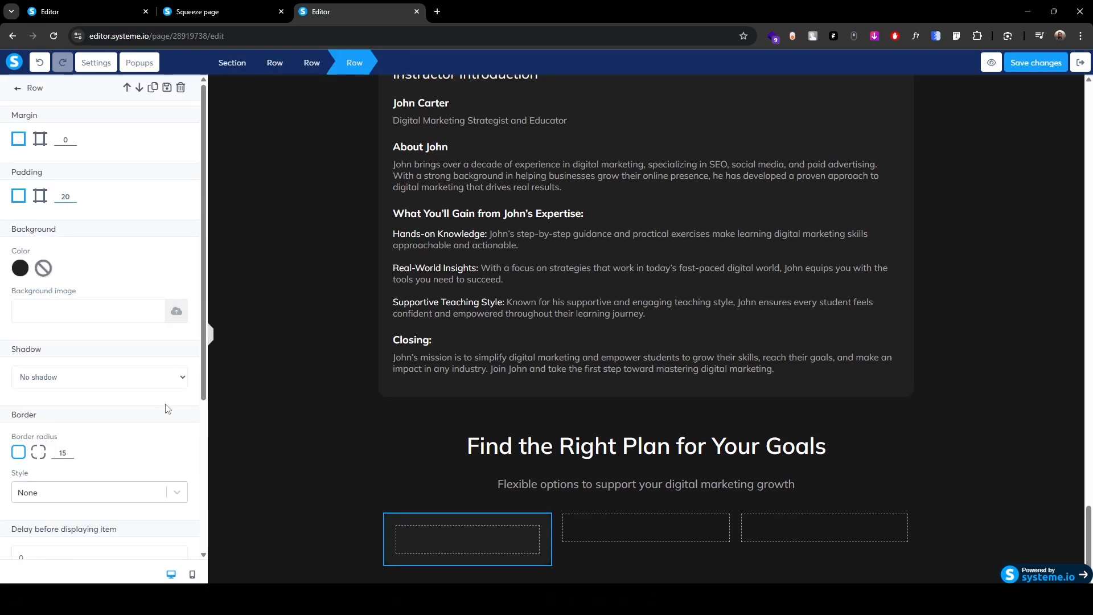
left_click(361, 501)
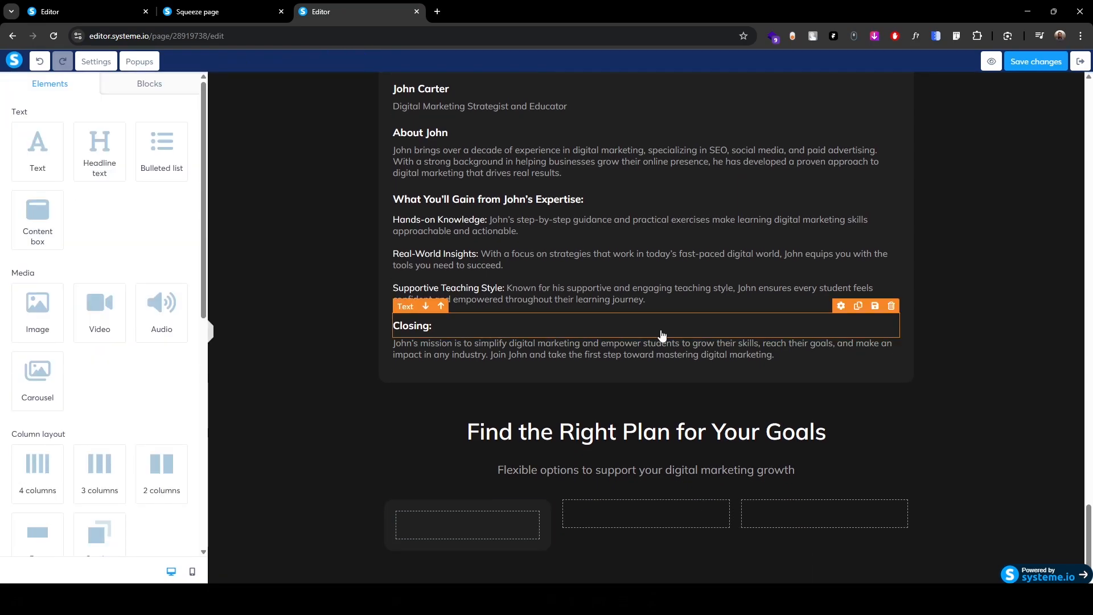
- Duplicate the "Closing:" text into the first plan card and set the copy's font size to 20 and line height to 28
left_click(859, 306)
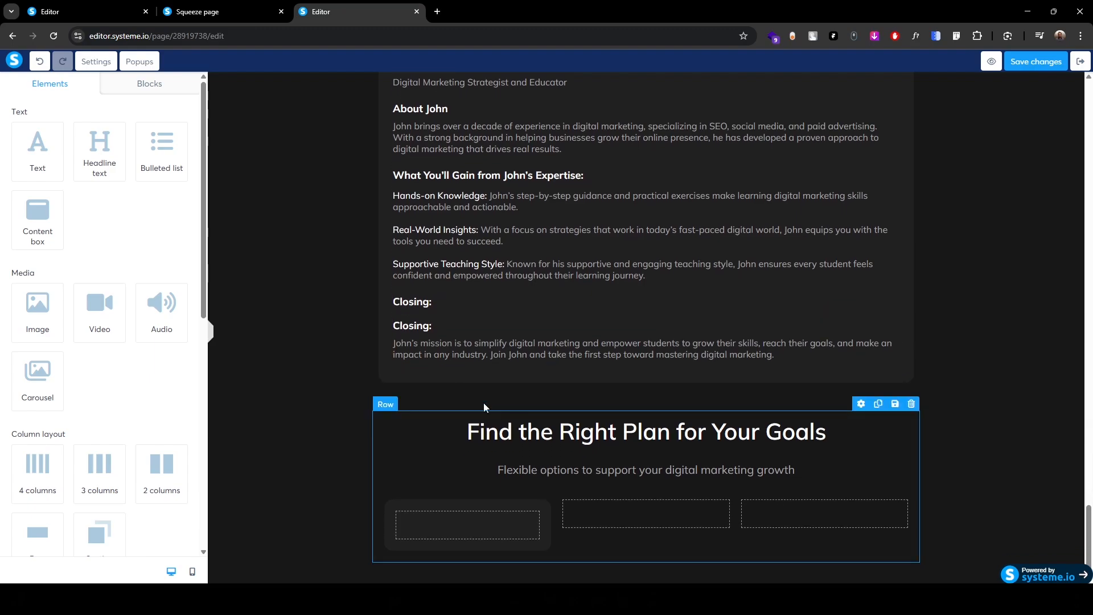
left_click_drag(405, 309, 463, 526)
triple_click(457, 527)
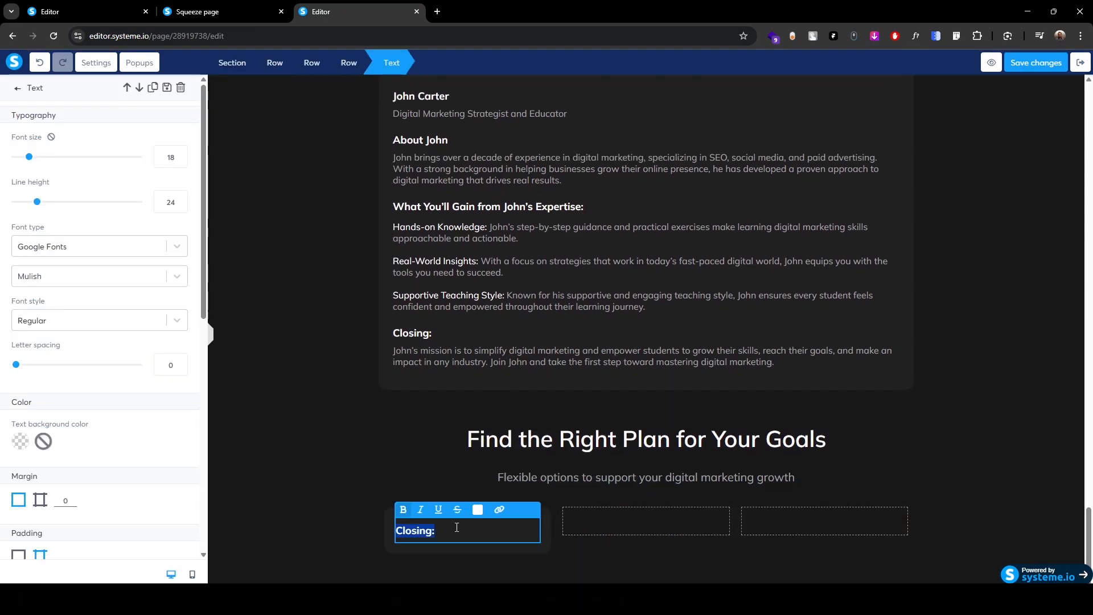
left_click(175, 147)
left_click(174, 147)
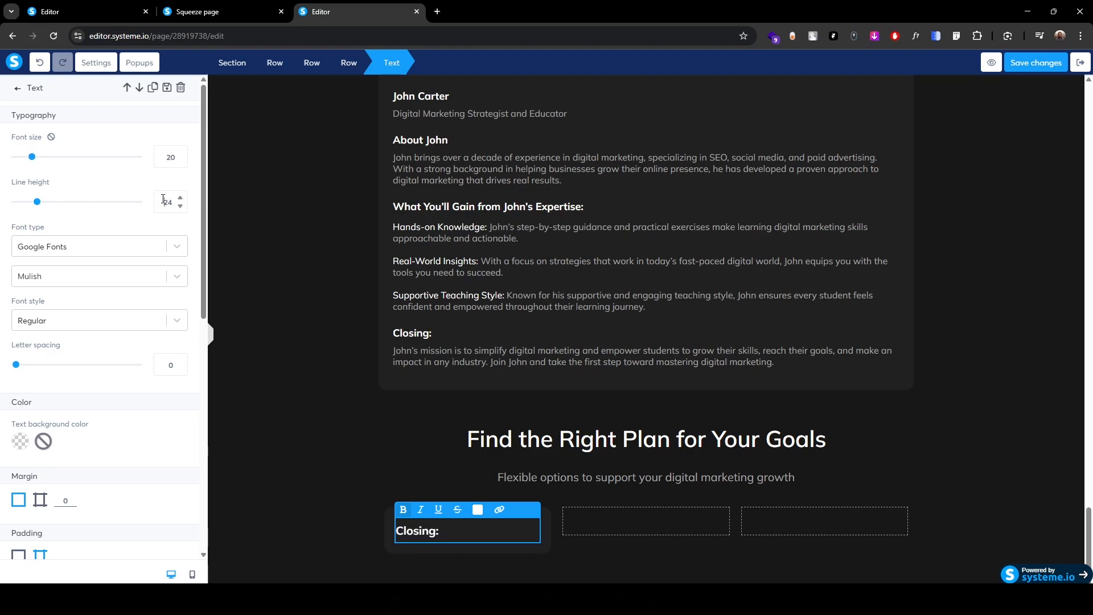
key("Up")
key("Up")
key("Up")
key("Up")
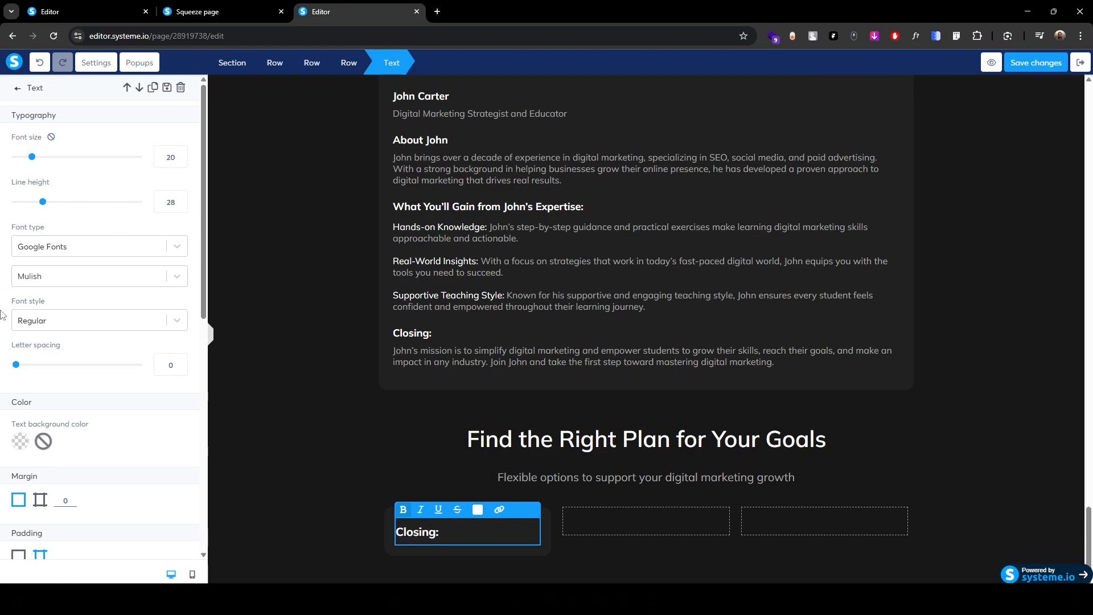
- Replace the first plan card's "Closing:" text with the title "Starter Package" from the reference page
left_click(231, 6)
triple_click(355, 284)
key("ctrl+c")
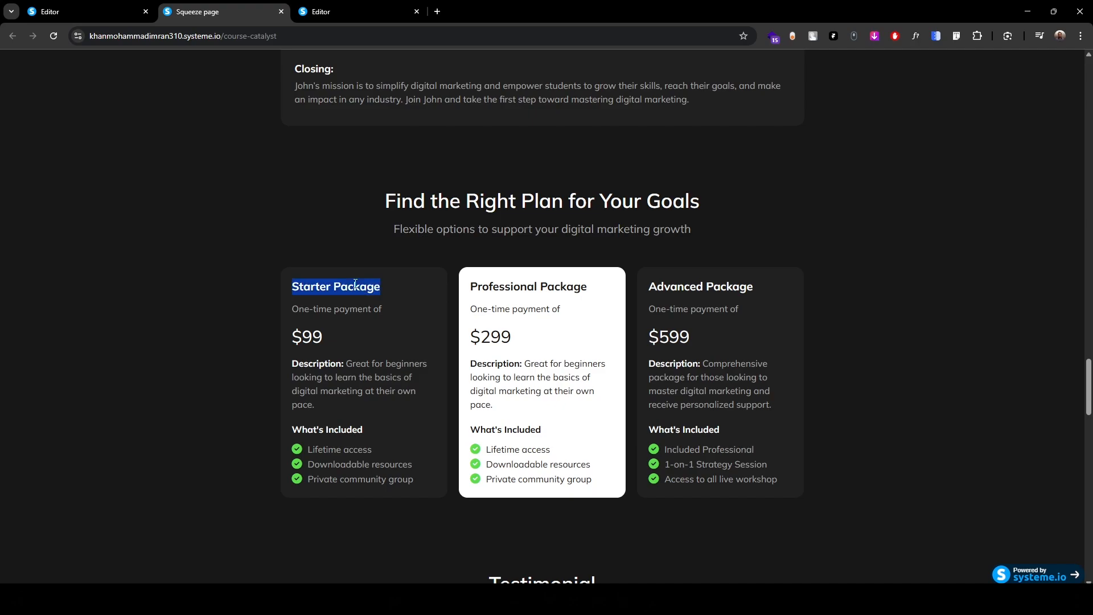
left_click(342, 11)
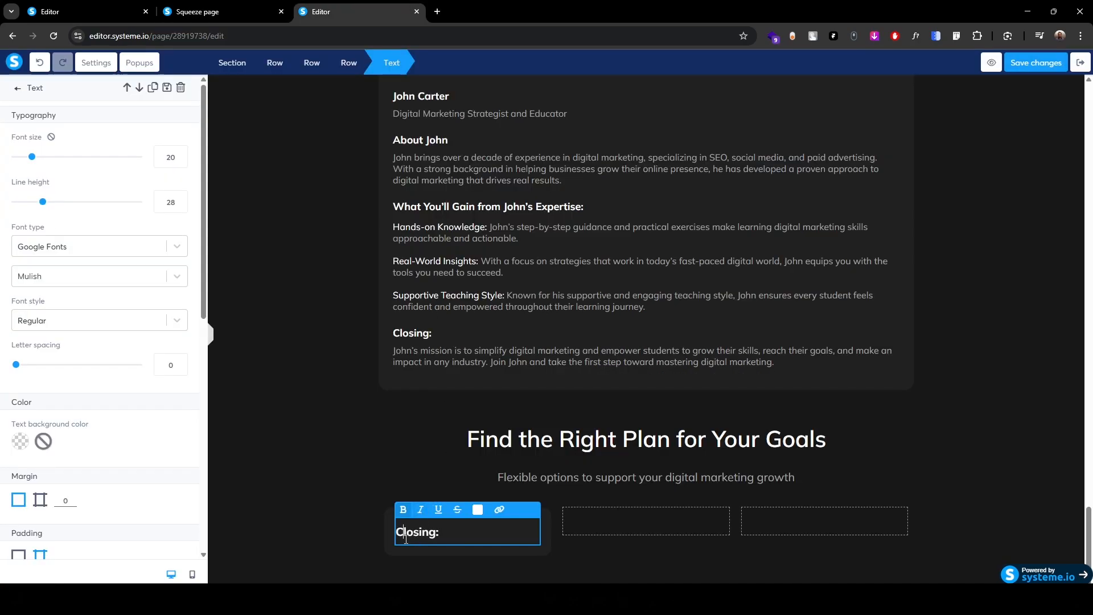
key("ctrl+v")
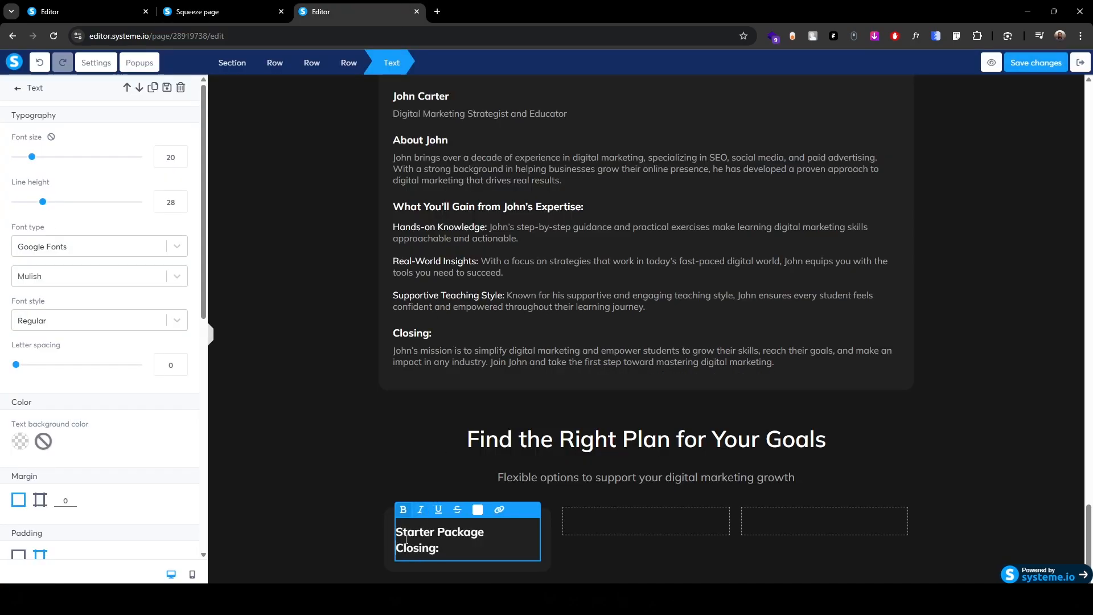
key("shift+End")
key("BackSpace")
key("BackSpace")
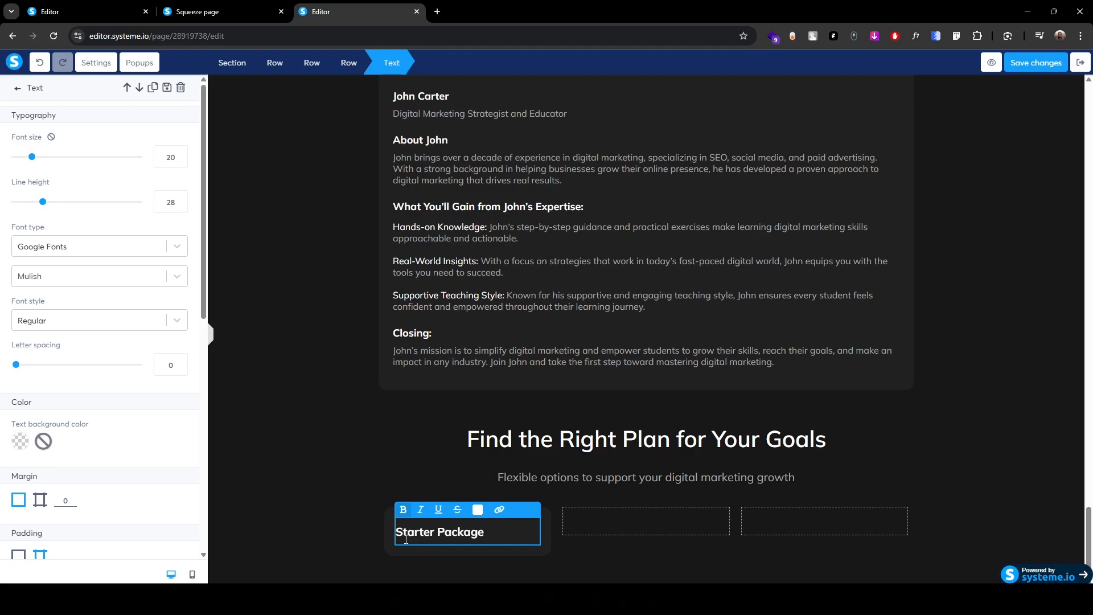
- Duplicate the closing mission paragraph and move the copy below the "Starter Package" title in the first card
left_click(510, 355)
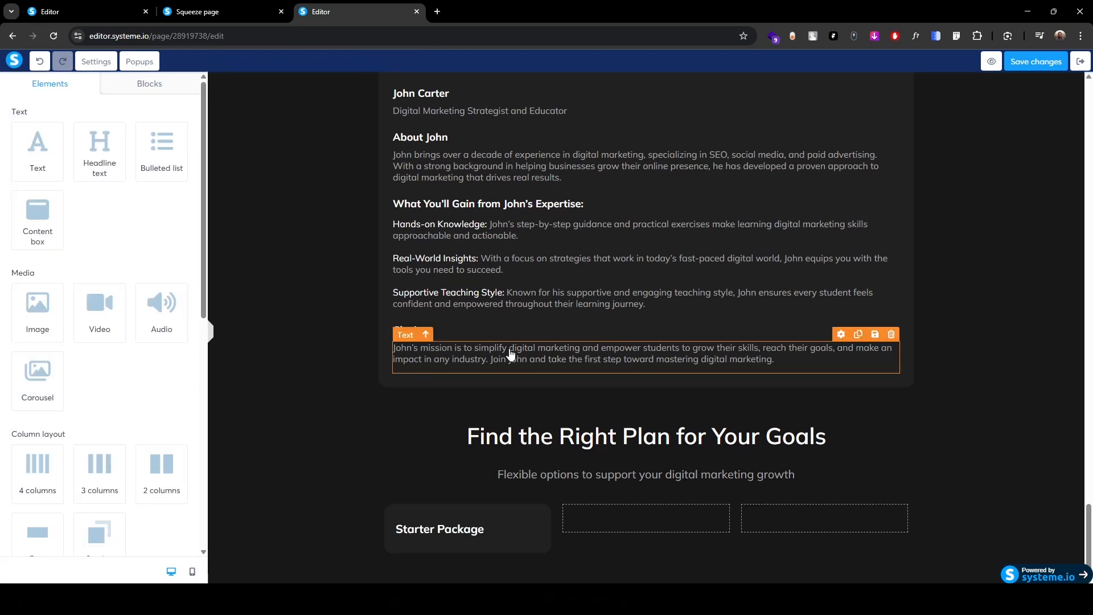
left_click(859, 335)
scroll(591, 342, "down", 1)
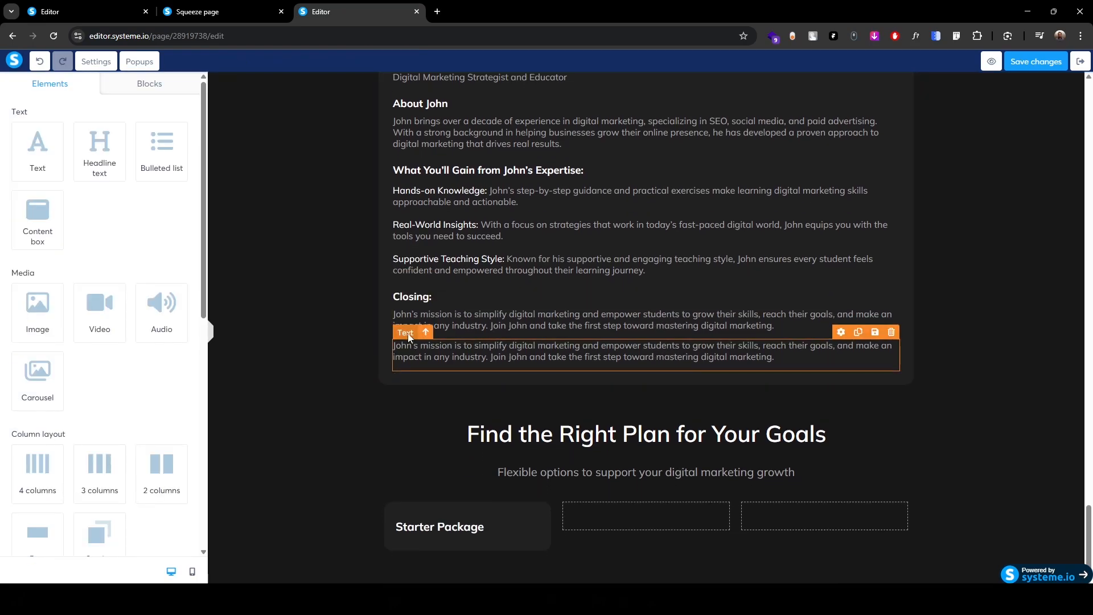
left_click_drag(408, 338, 449, 534)
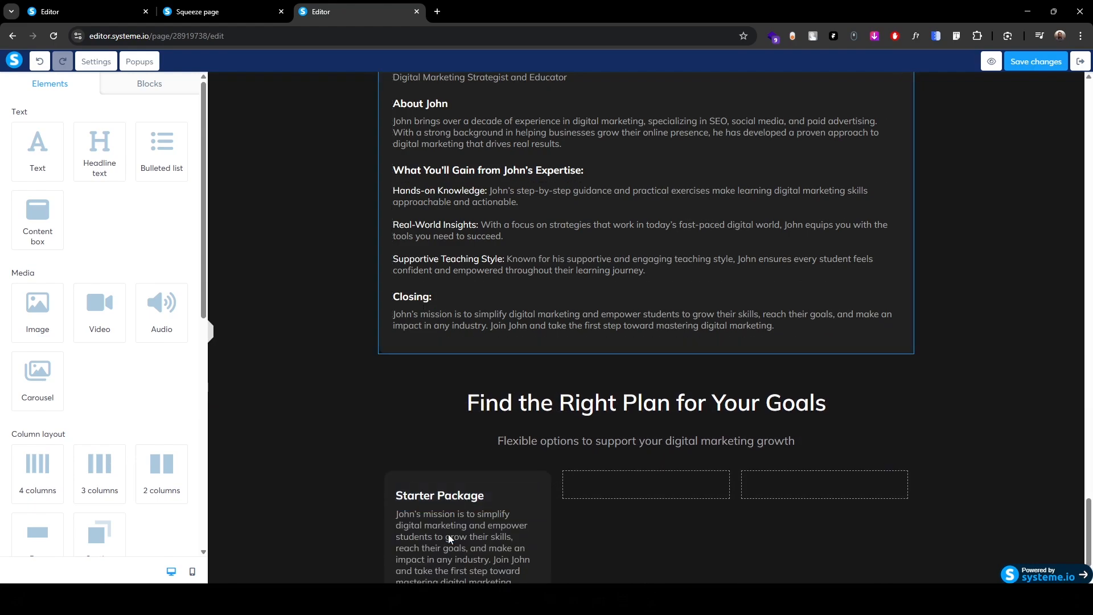
- Replace the paragraph in the first card with "One-time payment of" copied from the reference page
key("ctrl+shift+Tab")
triple_click(349, 308)
key("ctrl+c")
key("ctrl+Tab")
left_click(449, 533)
key("ctrl+v")
key("ctrl+shift+End")
key("BackSpace")
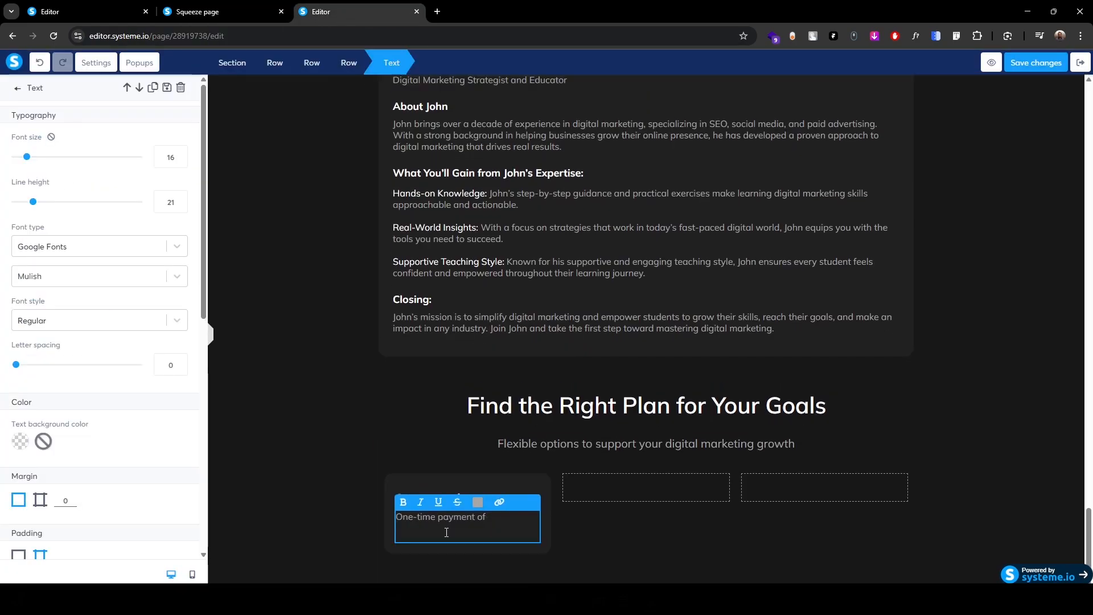
key("BackSpace")
- Duplicate the "Starter Package" title and move the copy below the "One-time payment of" line
left_click(500, 489)
scroll(370, 486, "down", 1)
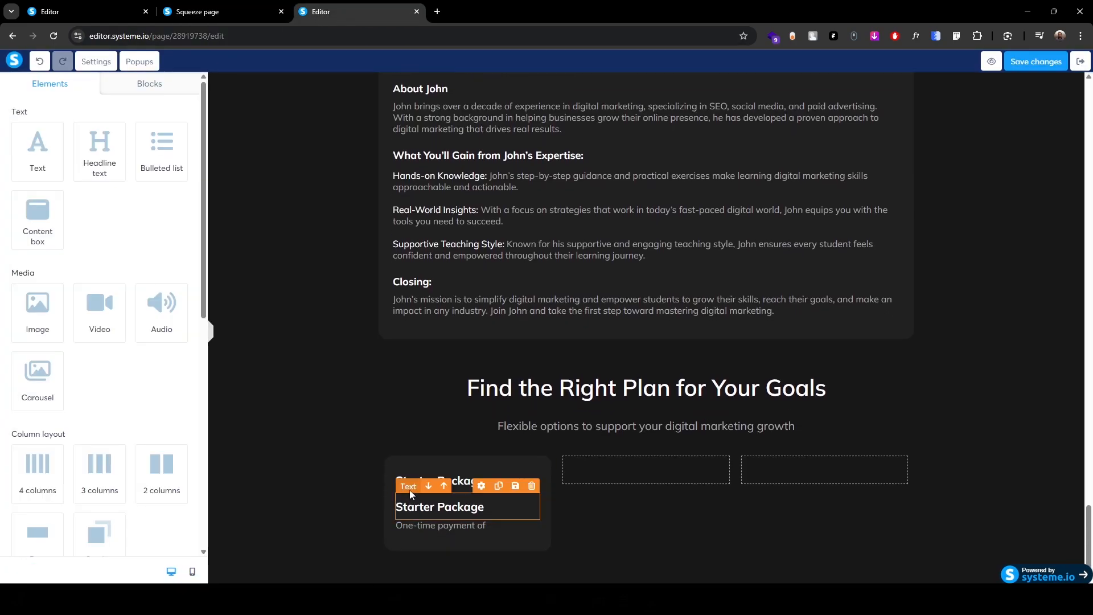
left_click_drag(411, 492, 433, 541)
- Change the duplicated title to "$99", remove its bold formatting, and set its font size to 30
left_click(424, 528)
type("$99")
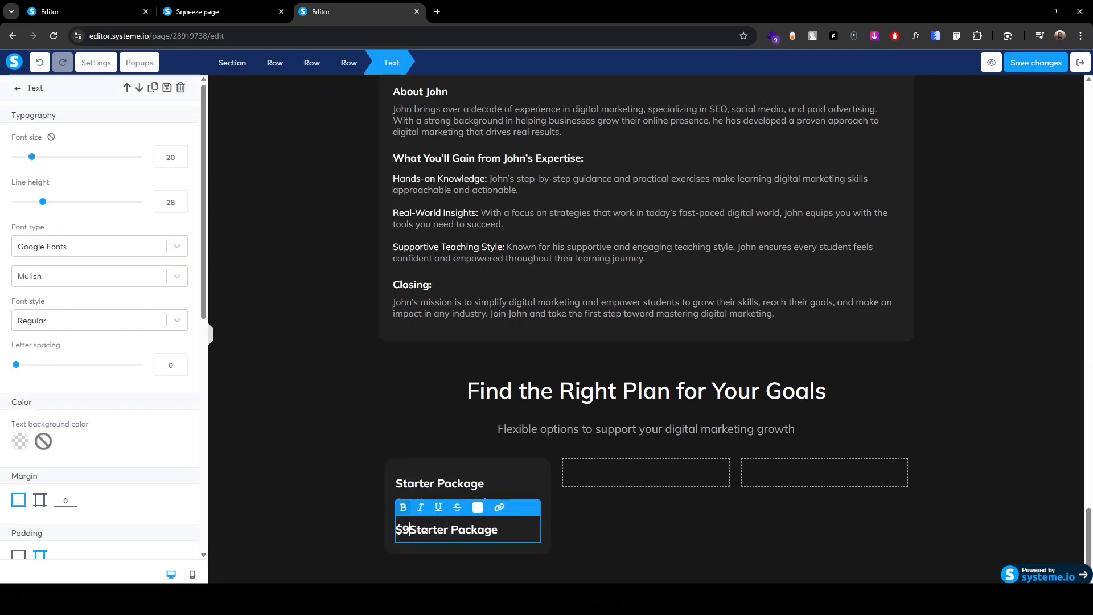
key("shift+End")
key("BackSpace")
key("ctrl+a")
key("ctrl+b")
left_click(163, 157)
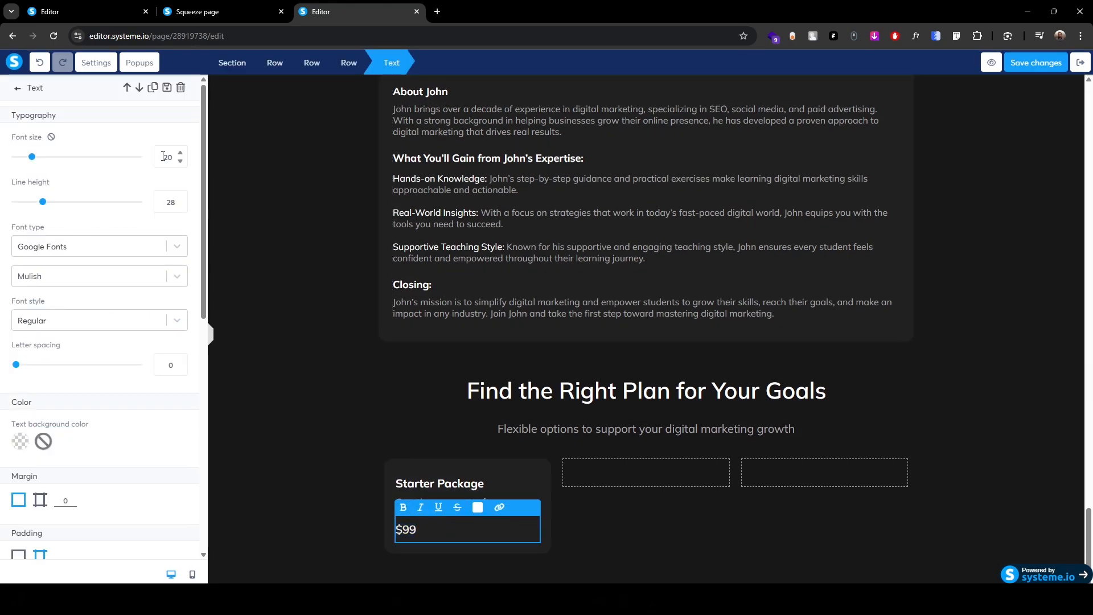
type("3")
left_click(246, 134)
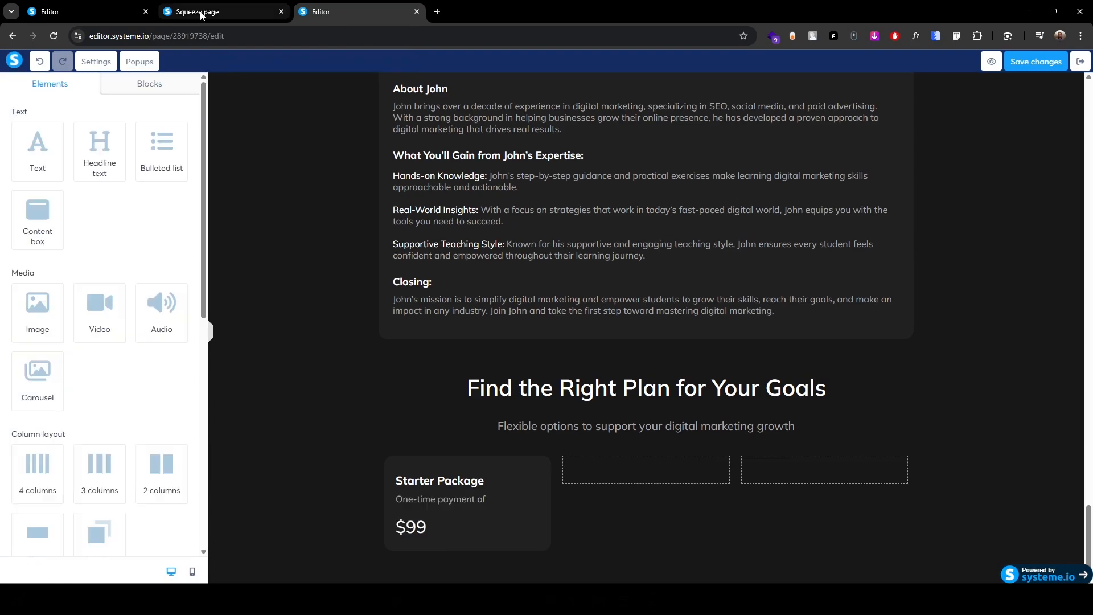
- Copy the Starter Package description paragraph from the reference page's pricing section
left_click(206, 12)
scroll(249, 418, "down", 4)
scroll(249, 415, "up", 1)
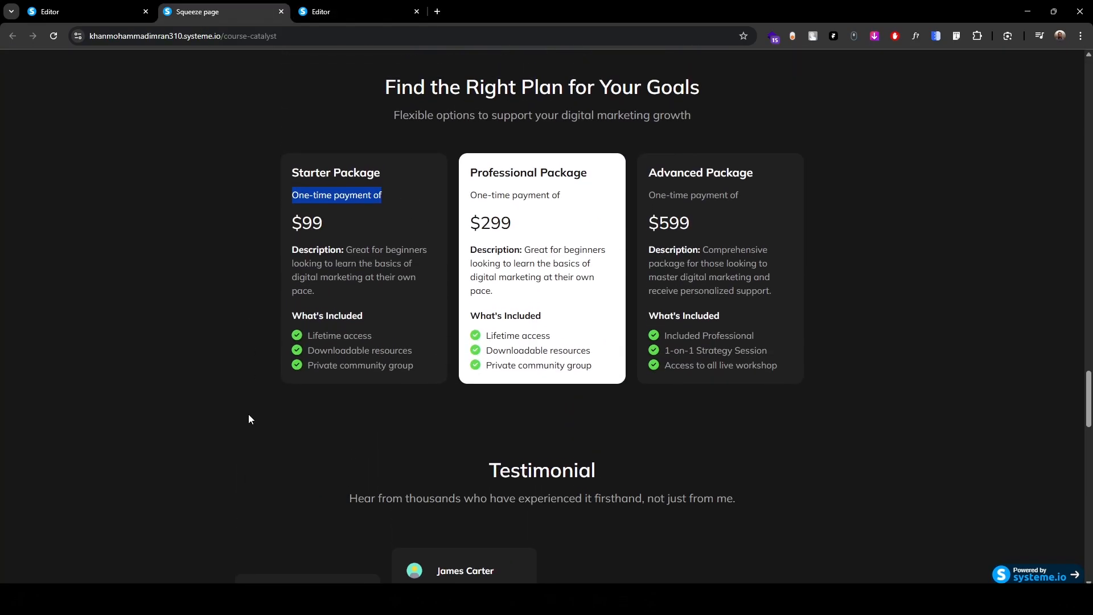
left_click(282, 257)
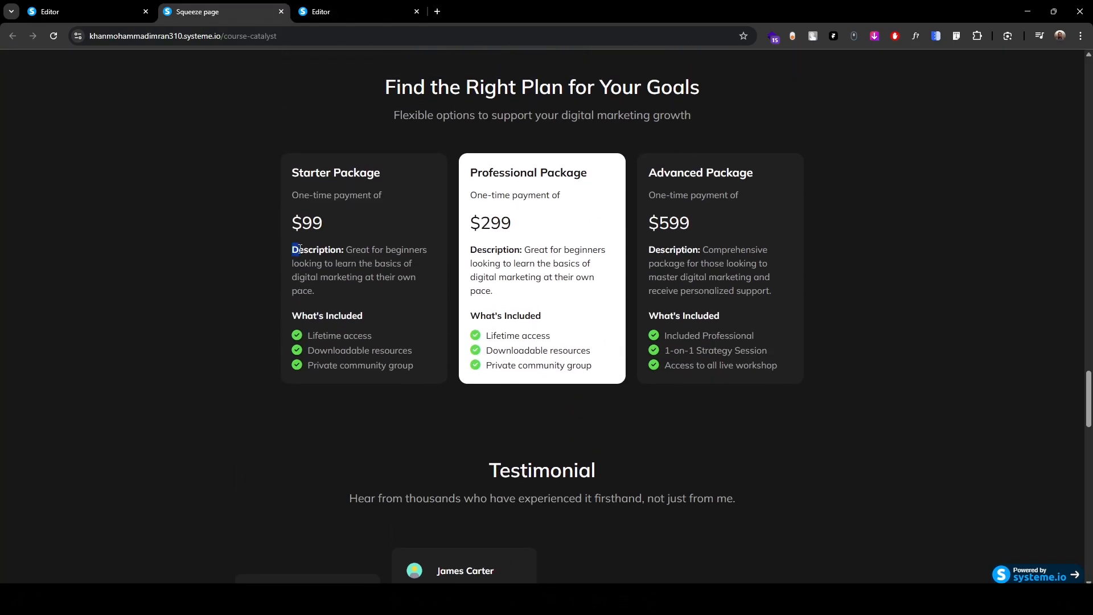
left_click_drag(299, 249, 332, 286)
- In the page editor, duplicate the "One-time payment of" line and move the copy below "$99" in the first card
left_click(348, 12)
left_click(408, 499)
left_click(140, 89)
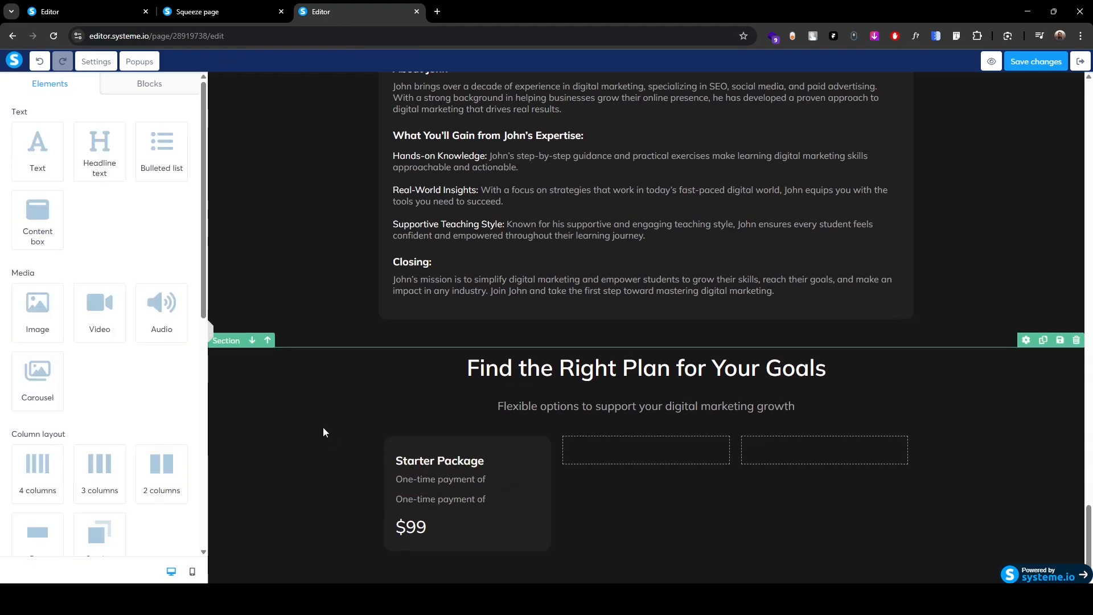
left_click_drag(406, 489, 446, 530)
- Replace the duplicated line below "$99" with the copied description "Description: Great for beginners looking to learn the basics of digital marketing at their own pace."
left_click(423, 530)
key("ctrl+v")
key("Delete")
key("Delete")
key("Delete")
key("Delete")
key("Delete")
key("Delete")
key("Delete")
key("Delete")
key("Delete")
key("Delete")
key("Delete")
key("Delete")
key("Delete")
key("Delete")
key("Delete")
key("Delete")
key("Delete")
key("Delete")
key("Delete")
left_click(478, 514)
left_click(583, 480)
left_click(603, 507)
- Duplicate the description paragraph in the Starter Package card
scroll(485, 497, "down", 1)
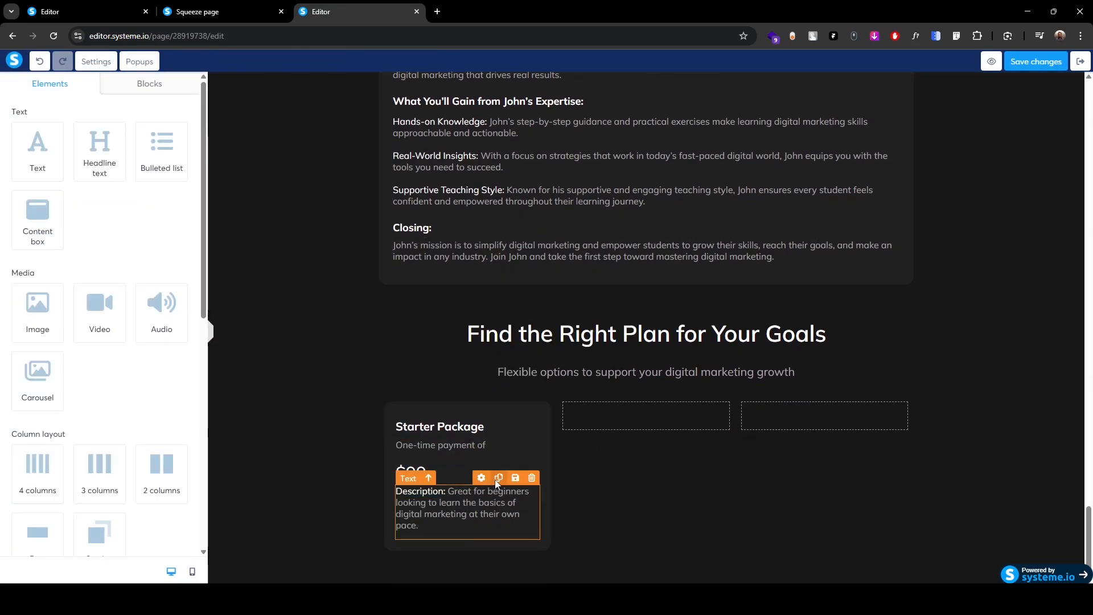
left_click(498, 478)
scroll(495, 484, "down", 1)
- Replace the duplicated description with the "What's Included" heading copied from the reference page
left_click(216, 11)
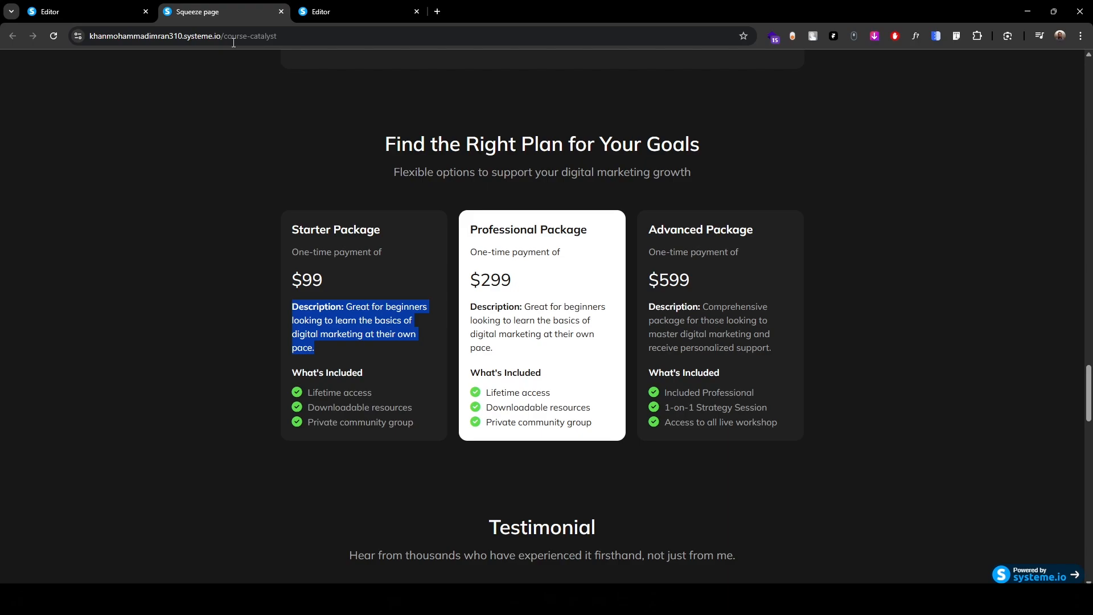
left_click(316, 387)
double_click(322, 376)
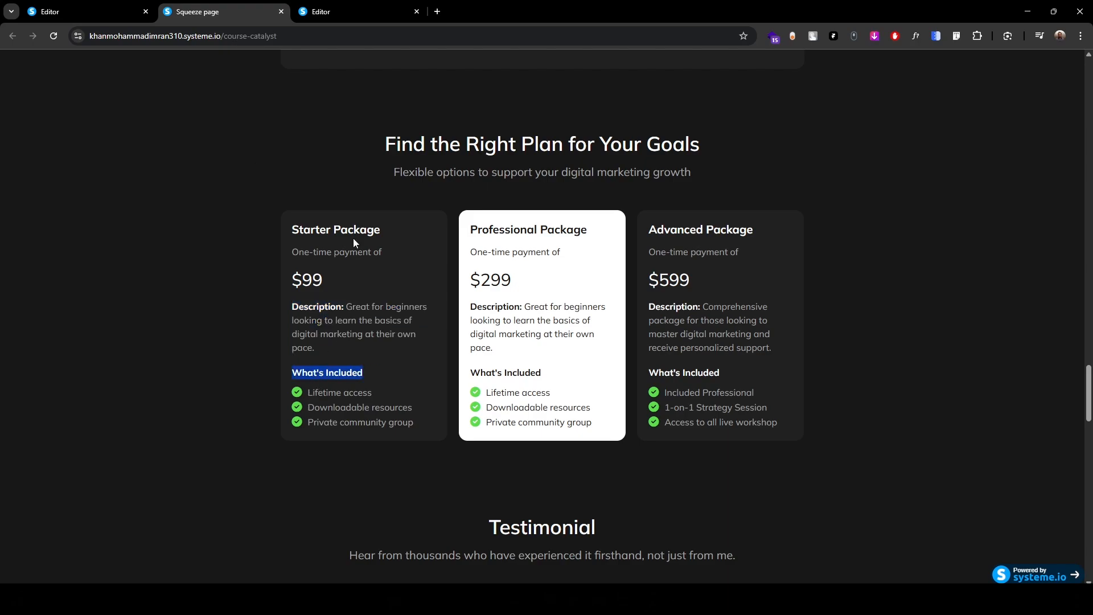
left_click(314, 11)
left_click(453, 529)
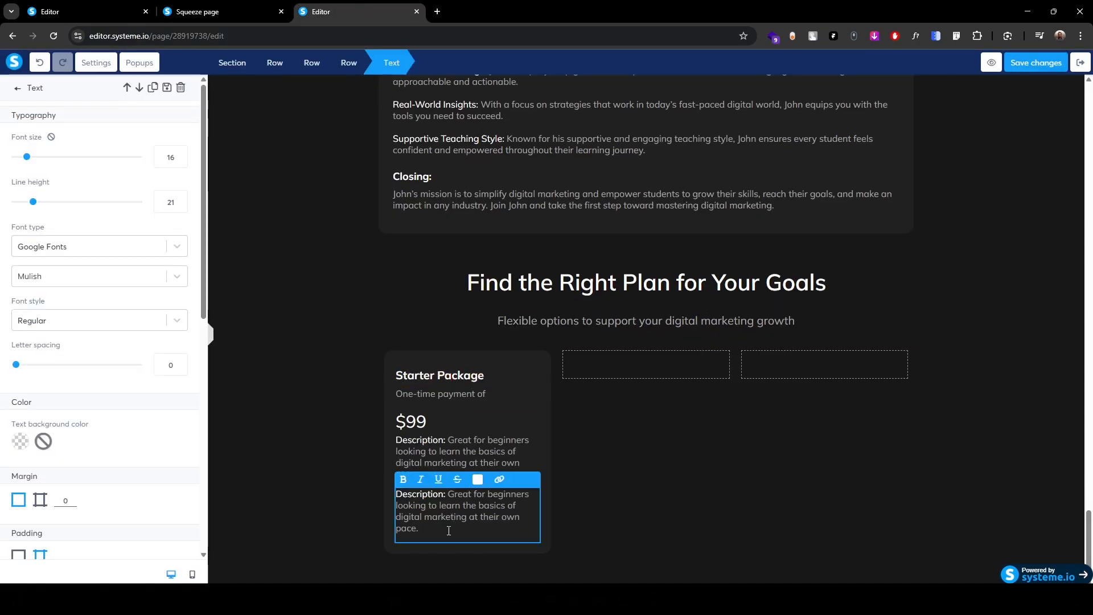
key("ctrl+v")
key("shift+Down")
key("shift+Down")
key("shift+Down")
key("shift+Down")
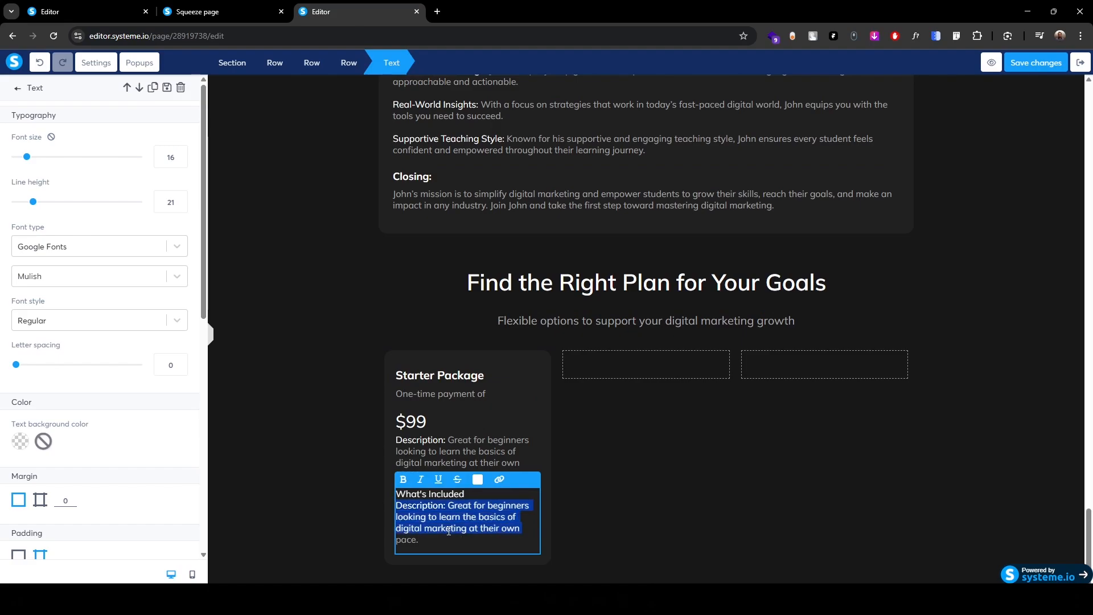
key("BackSpace")
key("BackSpace")
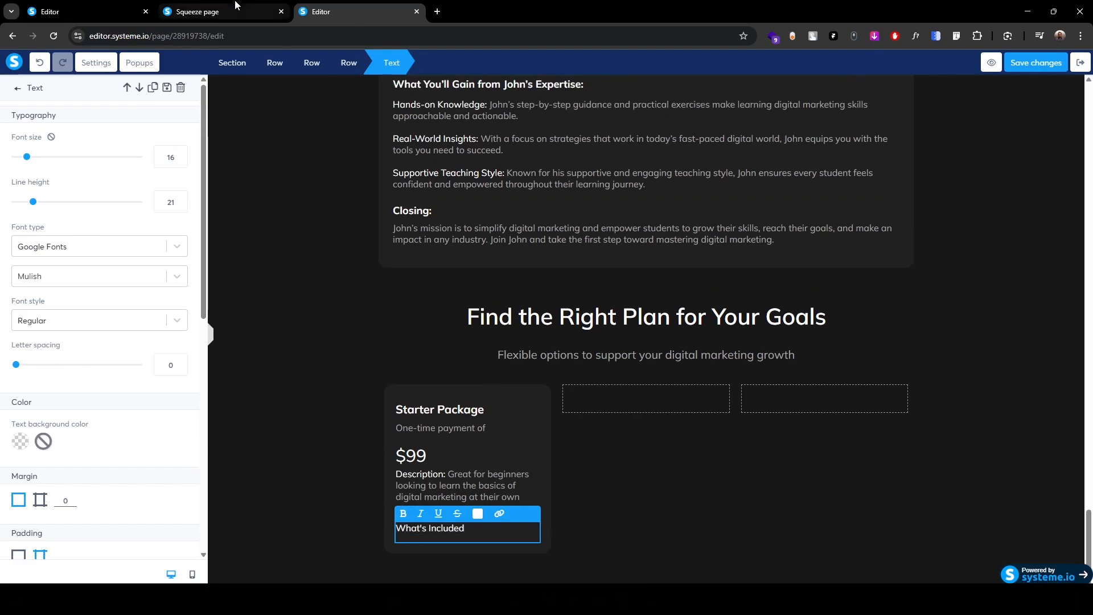
- Copy the three included items from the reference page's Starter Package and add a bulleted list below "What's Included" in the editor
left_click(267, 12)
left_click_drag(303, 387, 424, 415)
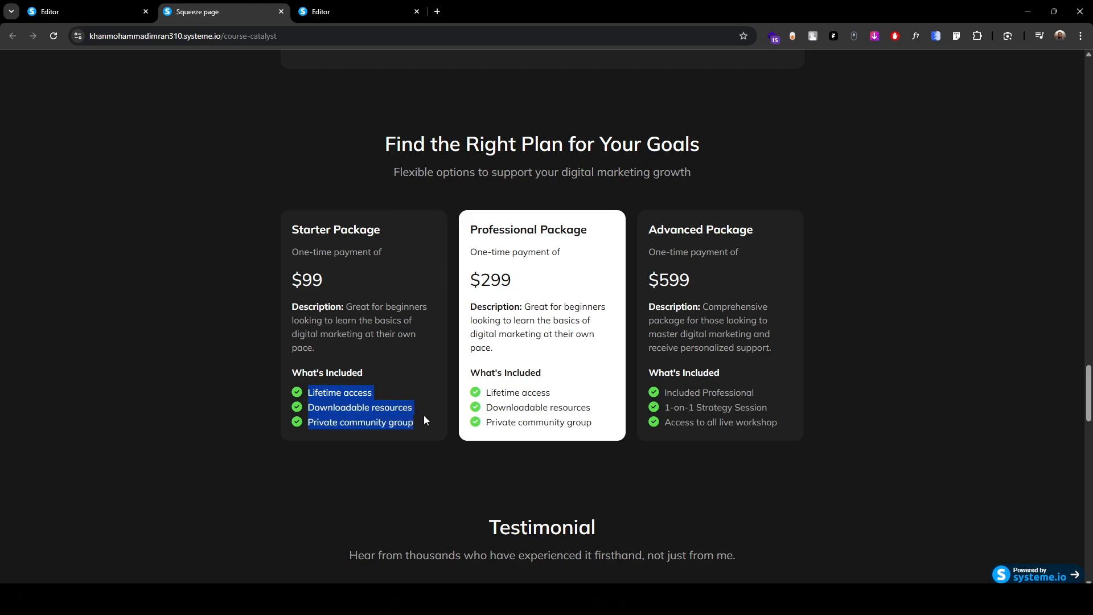
left_click(336, 11)
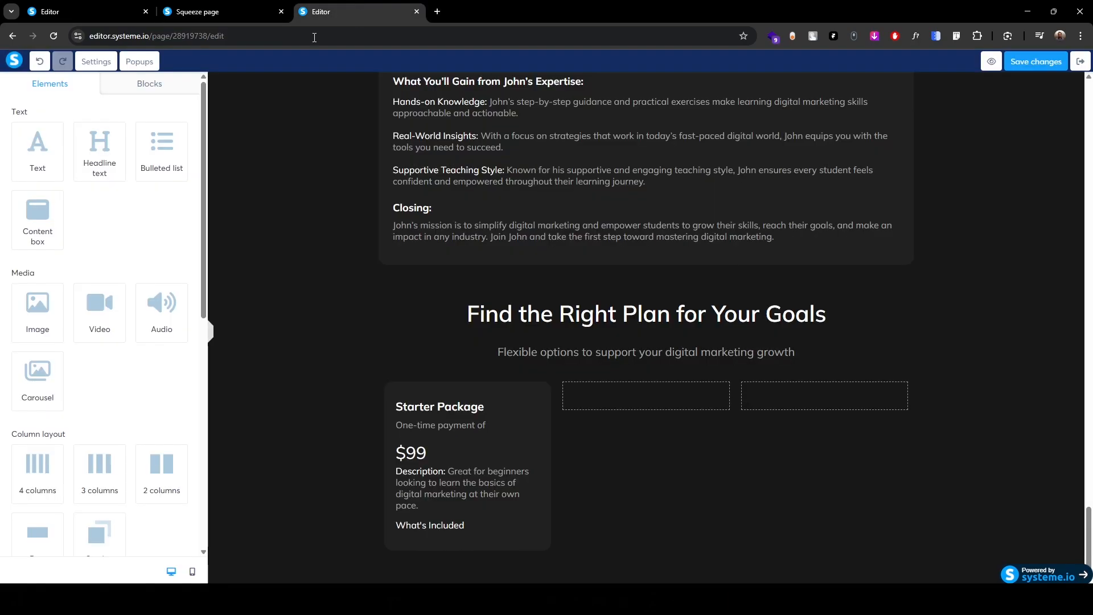
left_click_drag(161, 149, 482, 536)
scroll(465, 509, "down", 2)
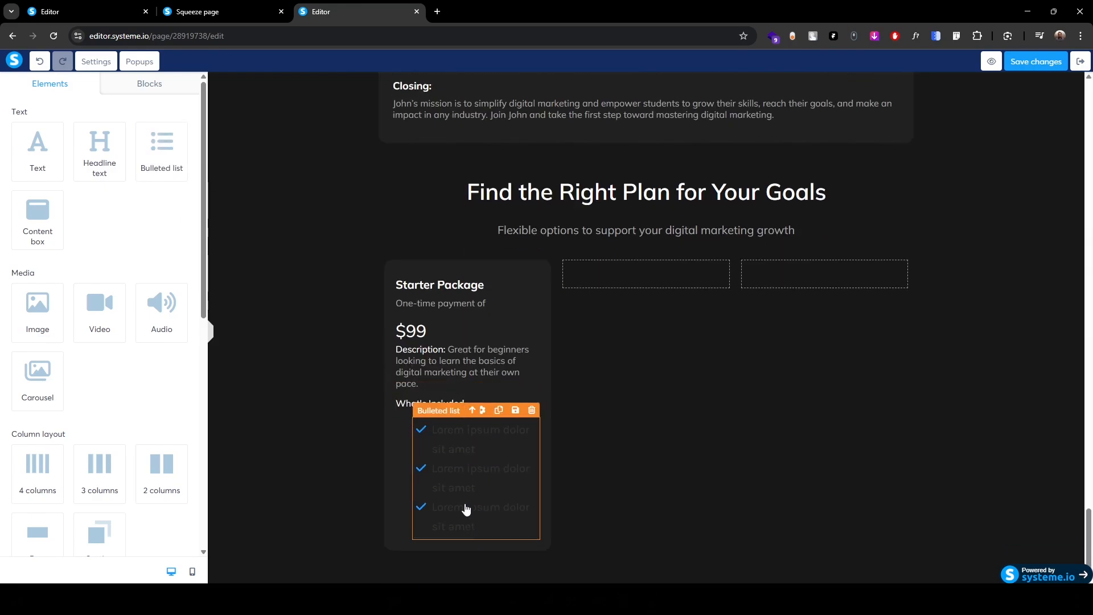
- Set the new bulleted list's font to the Google font Mulish
left_click(442, 414)
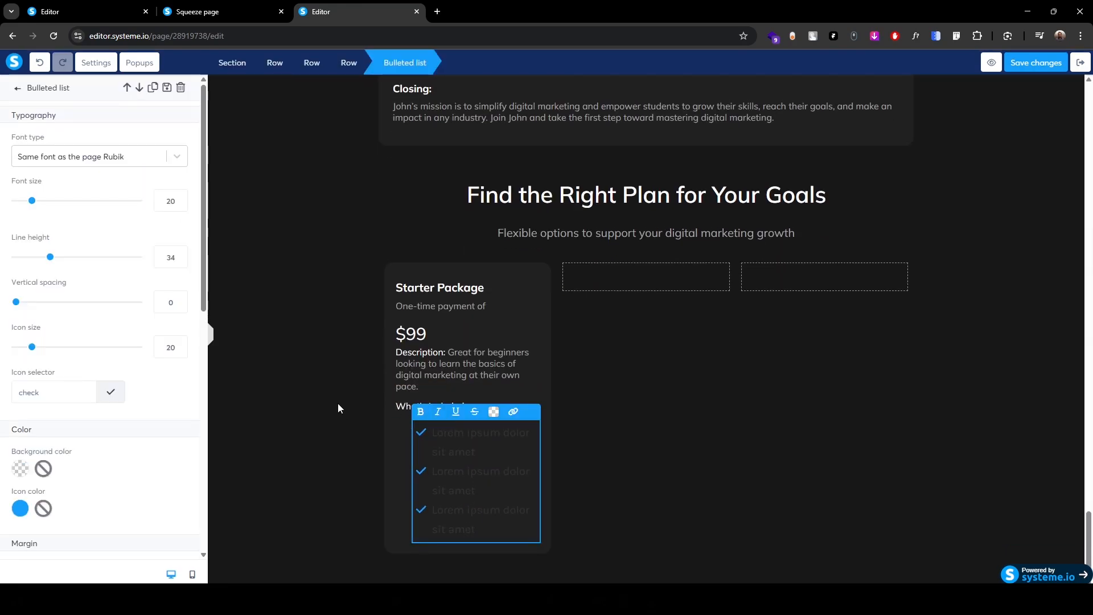
left_click(80, 156)
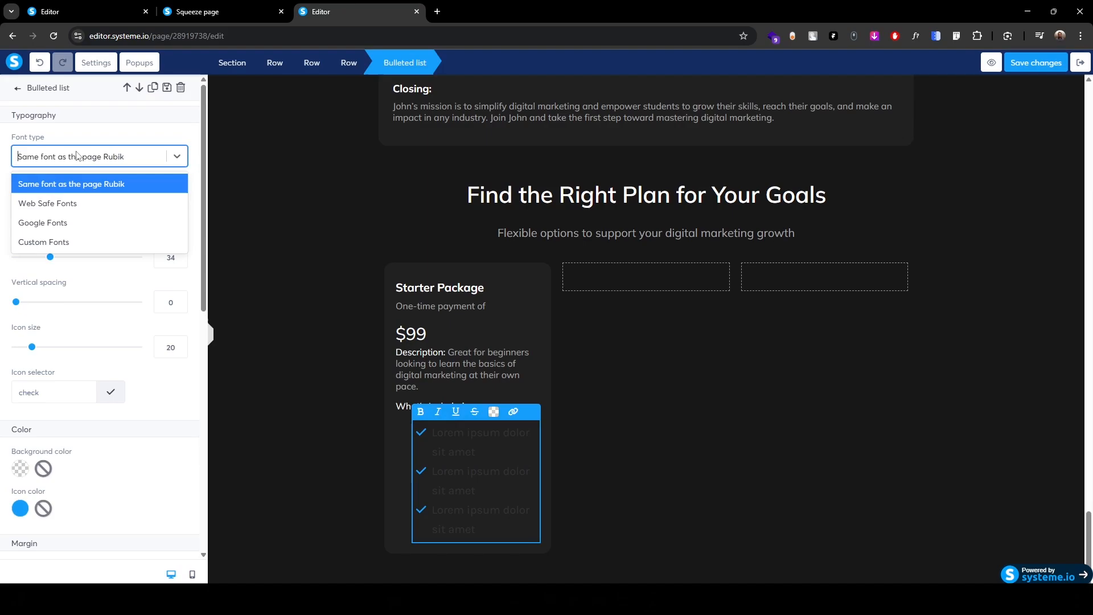
left_click(56, 219)
left_click(57, 186)
type("mul")
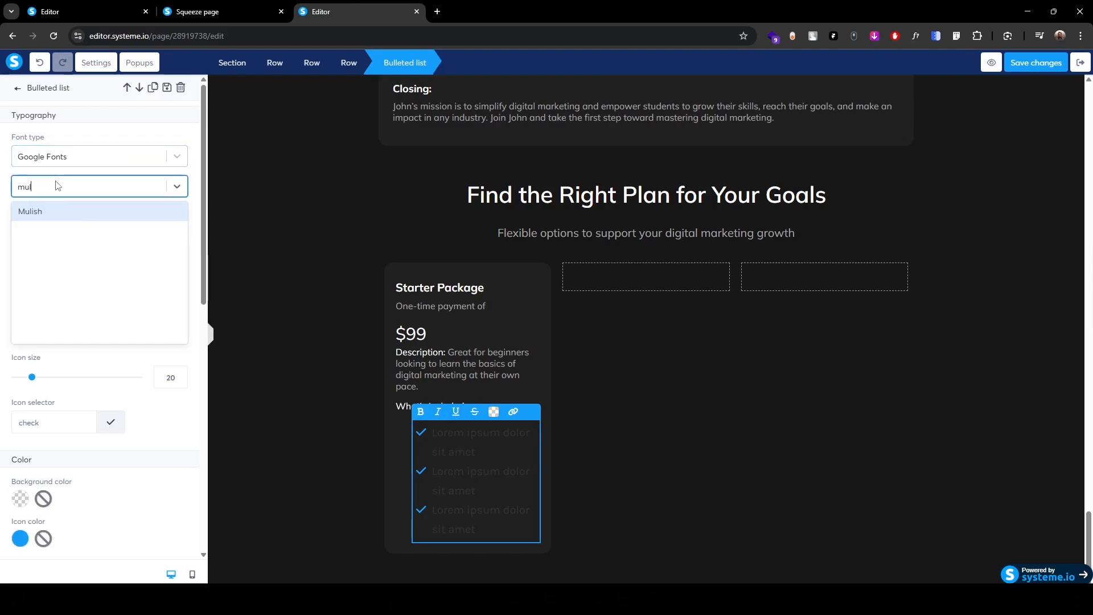
key("Return")
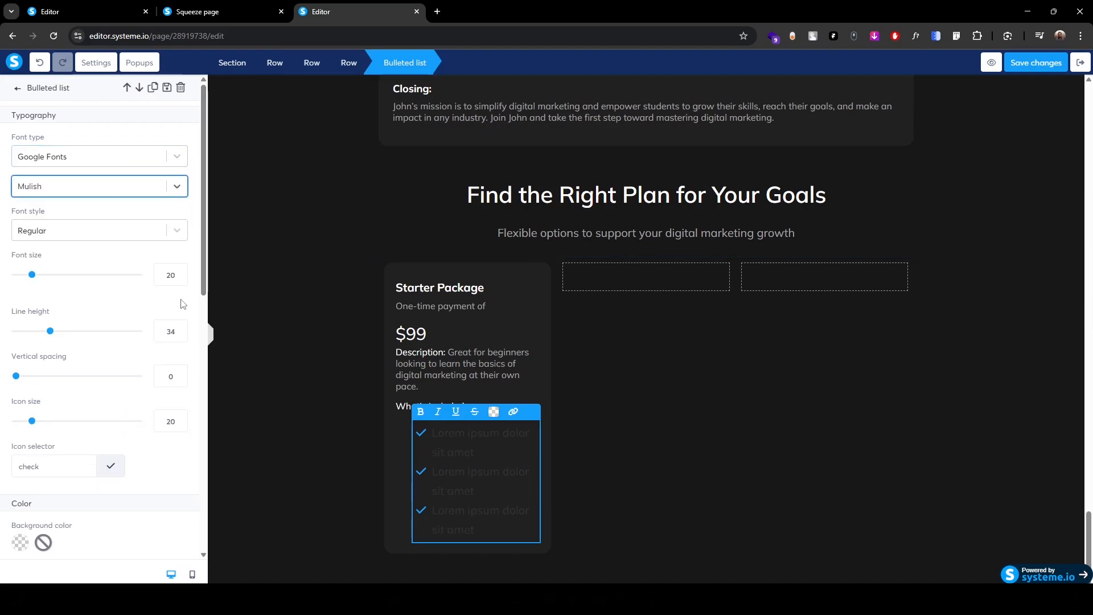
- Set the bulleted list's font size to 16 and its line height to 26
double_click(170, 275)
type("18")
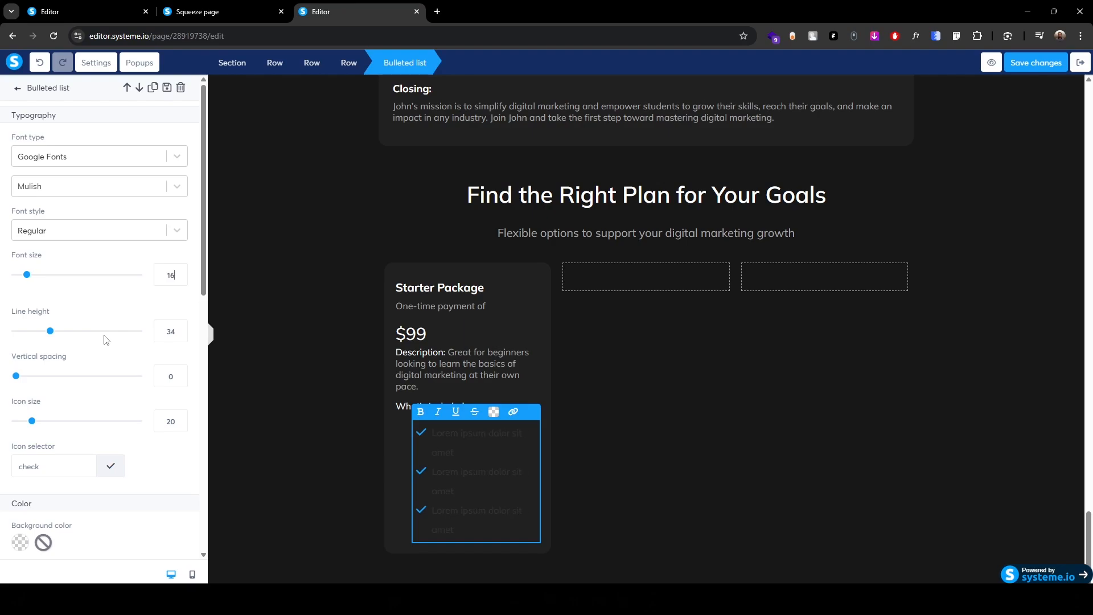
left_click(127, 344)
key("Down")
key("Down")
key("Down")
key("Down")
key("Down")
key("Down")
key("Down")
key("Down")
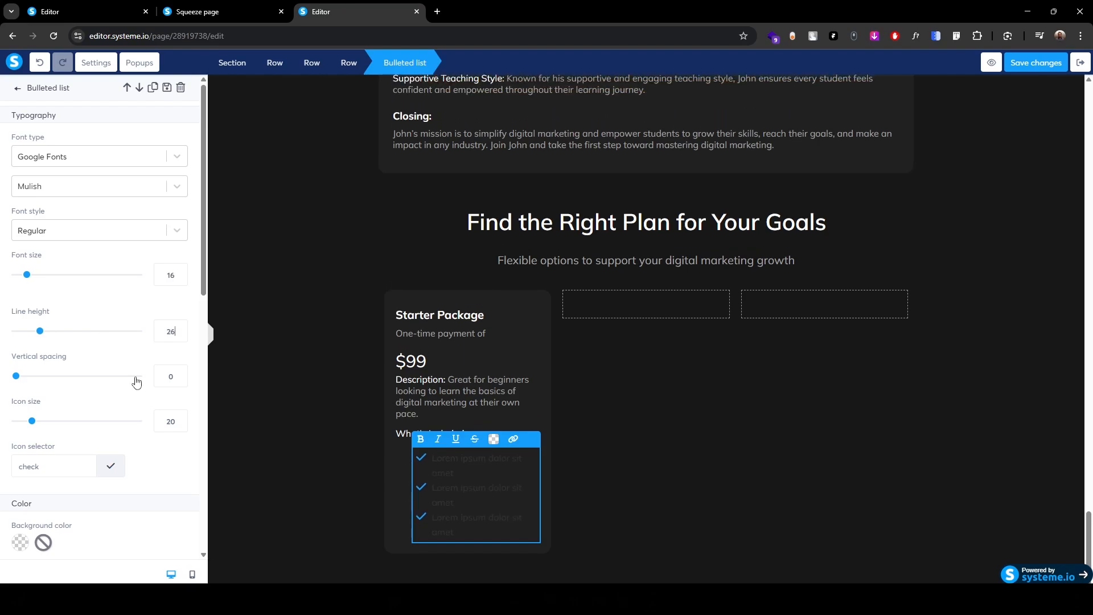
- Change the bulleted list's icon to the solid check-circle
left_click(45, 473)
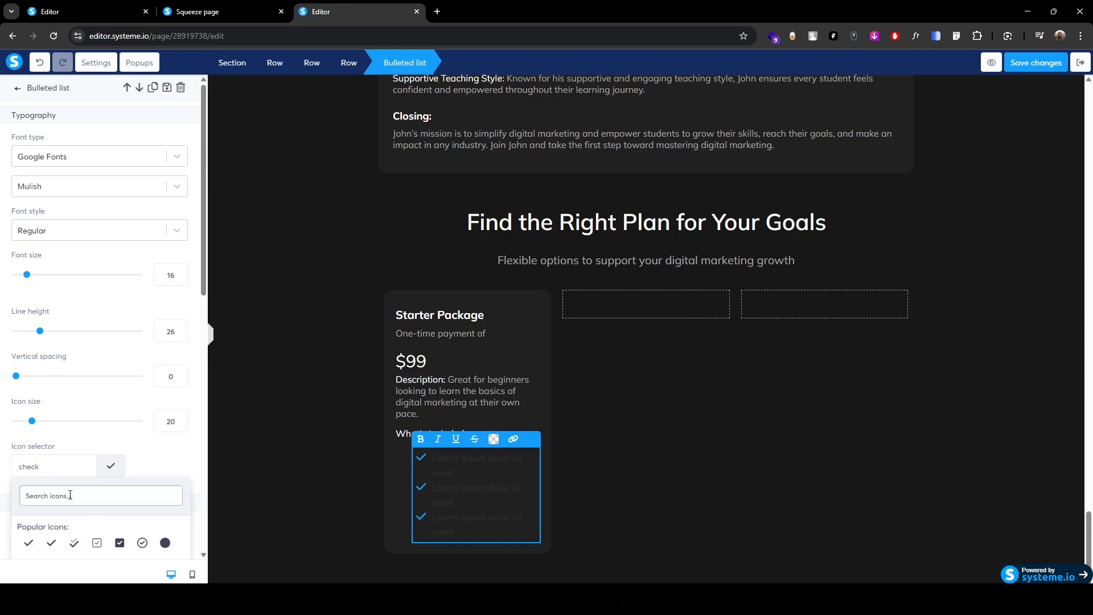
type("check-circle")
left_click(142, 544)
scroll(80, 516, "down", 3)
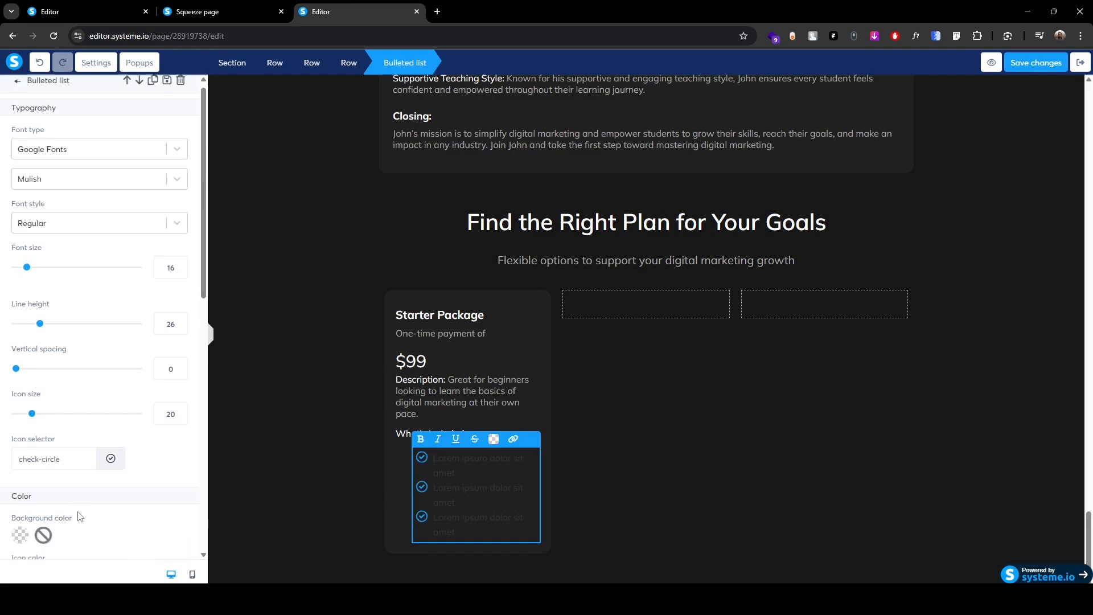
left_click(80, 302)
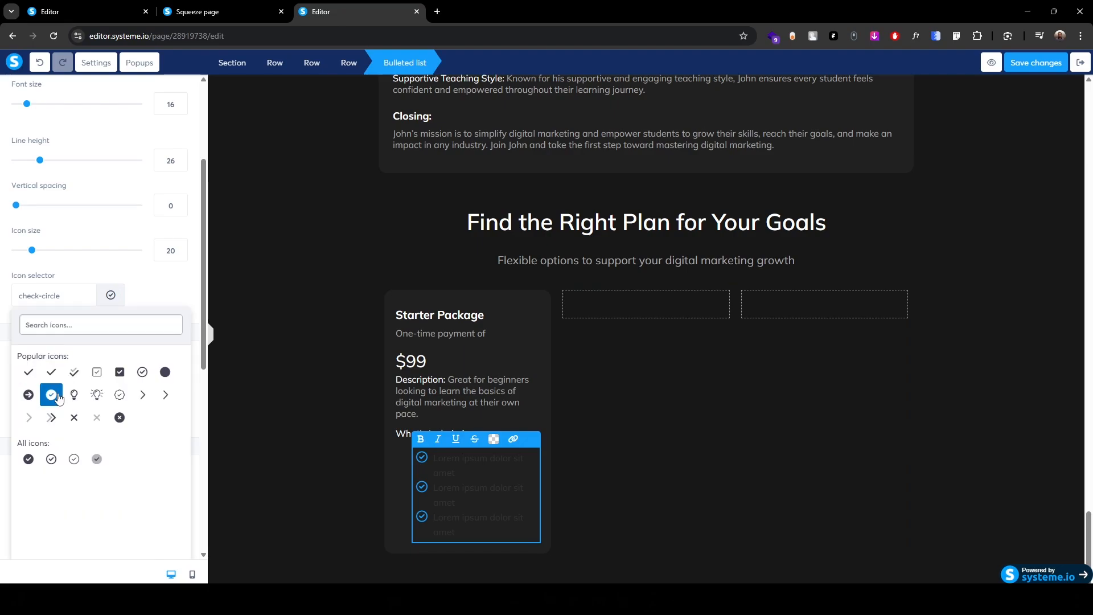
left_click(52, 399)
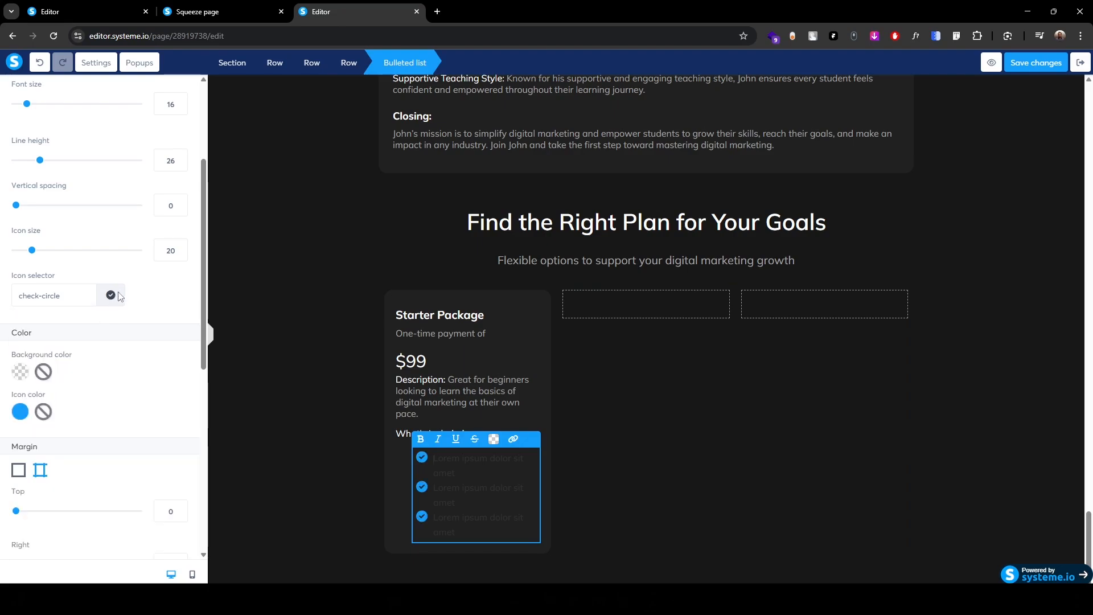
- Set the bulleted list's icon color to hex 5DDD4C
left_click(20, 413)
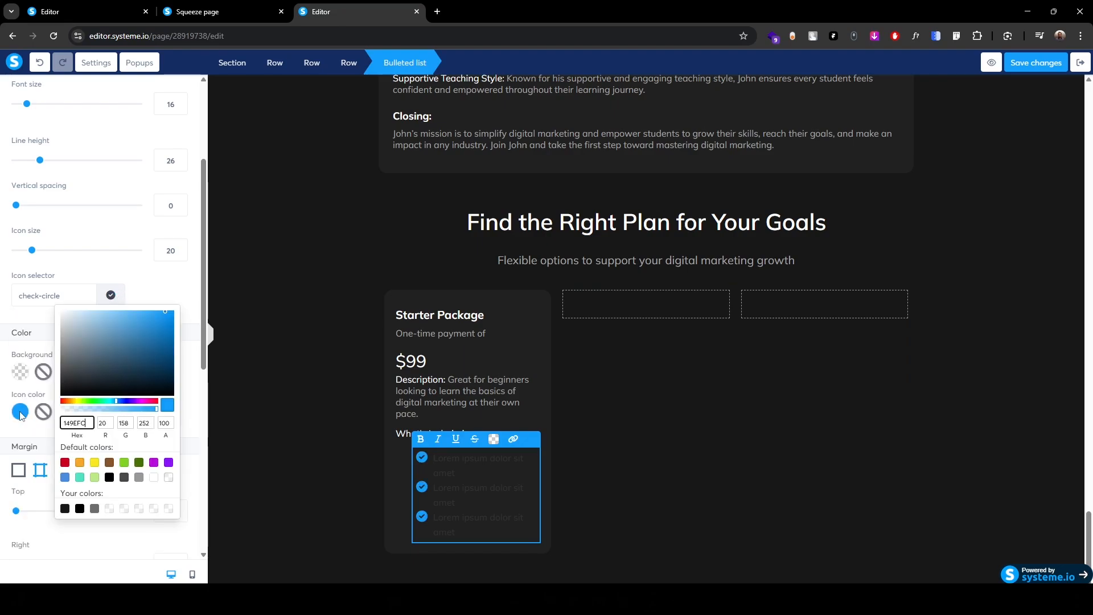
key("ctrl+a")
type("5ddd4c")
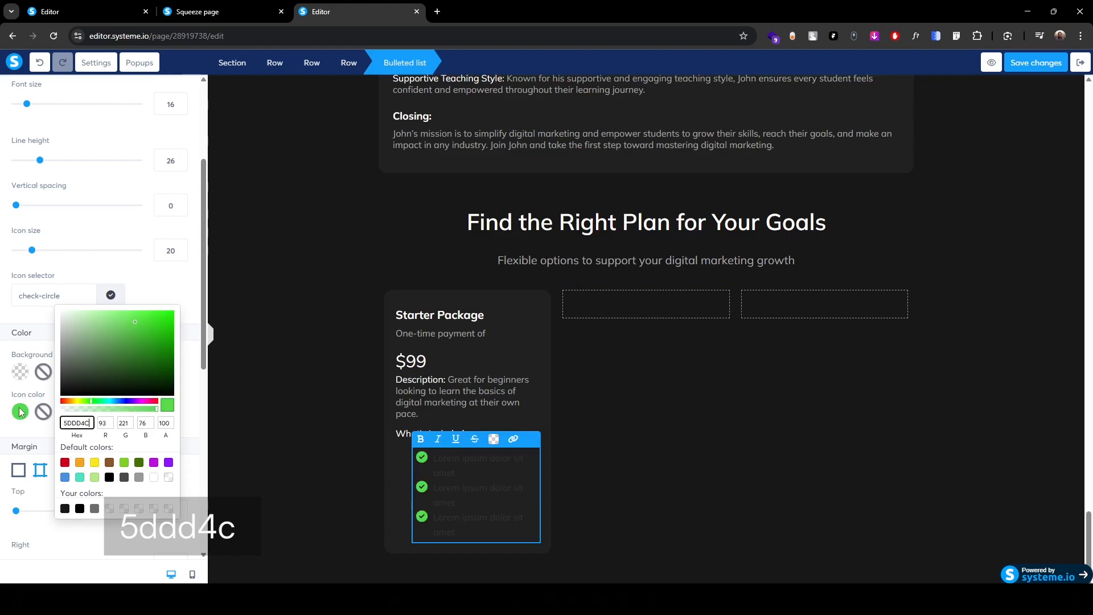
left_click(20, 412)
- Set the bulleted list's left margin to 0 and its icon size to 18
scroll(17, 443, "down", 3)
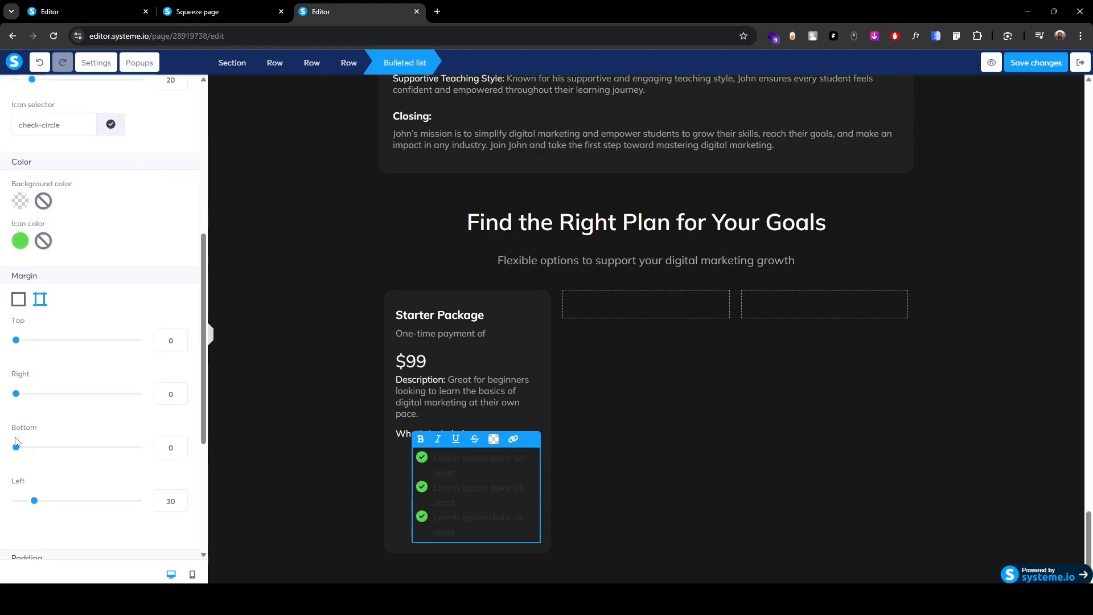
double_click(161, 502)
type("0")
scroll(101, 445, "up", 2)
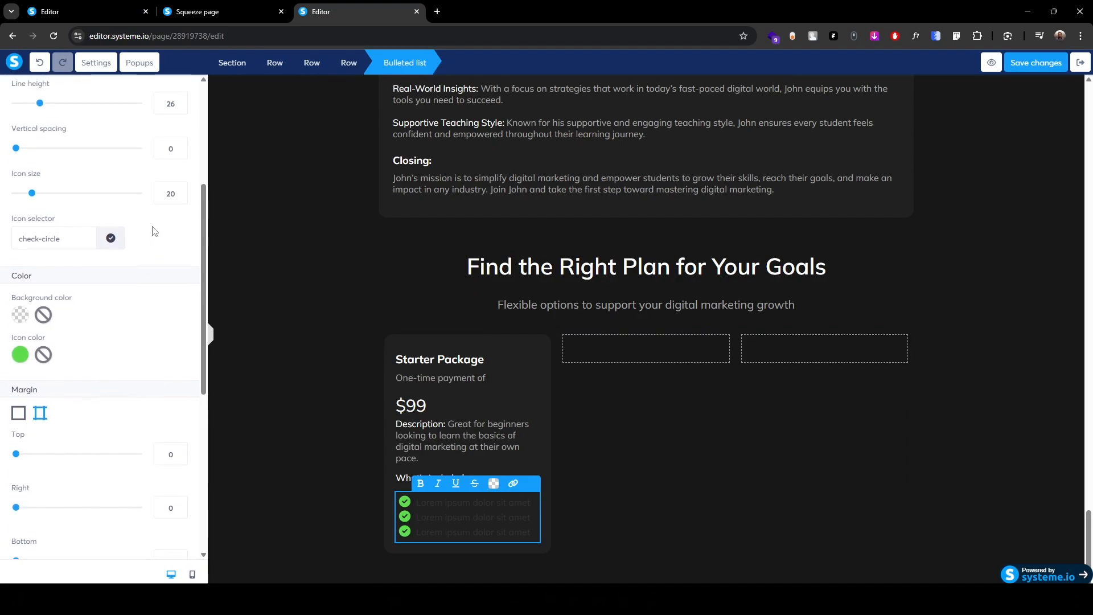
key("Down")
key("Down")
scroll(160, 272, "up", 2)
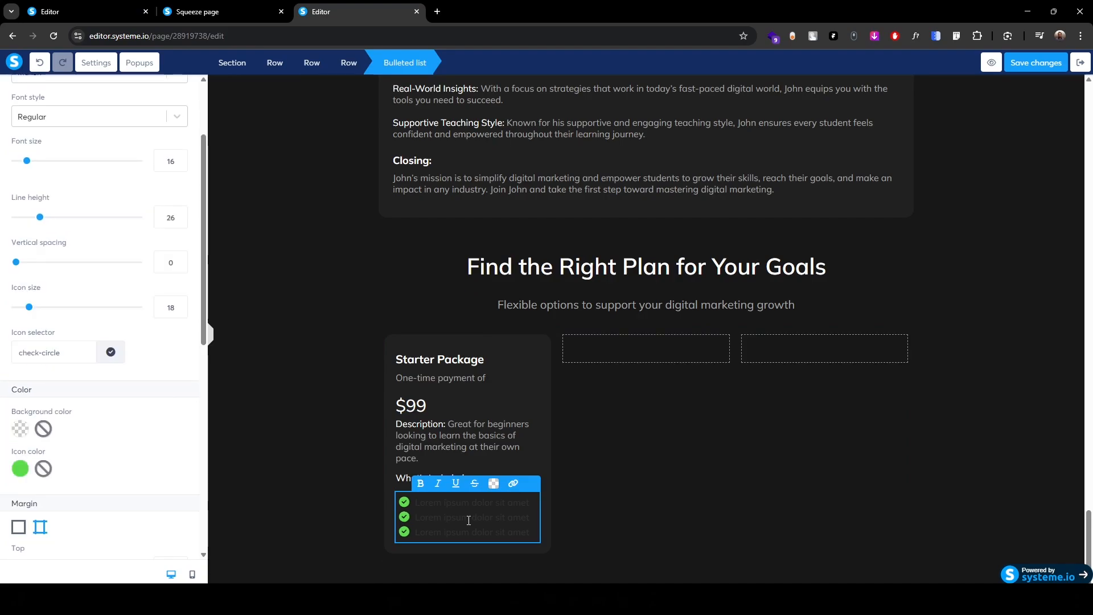
- Set the text color of all bulleted list items to hex A7A7A7
left_click(468, 521)
key("ctrl+a")
left_click(494, 483)
double_click(534, 393)
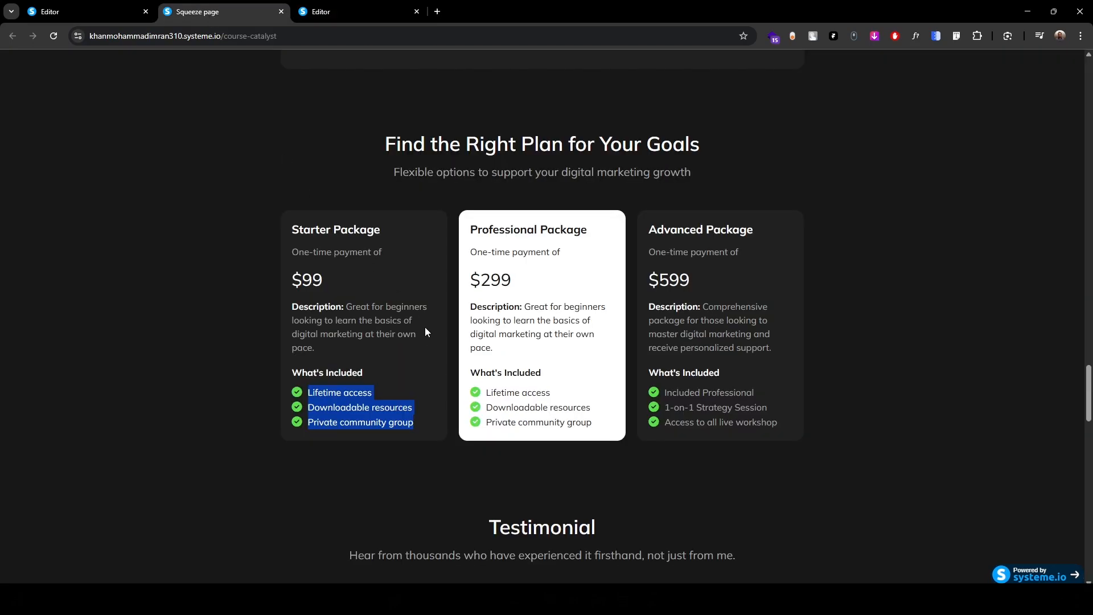
- Copy the Starter Package's three included items from the reference page and paste them into the bulleted list
left_click(373, 364)
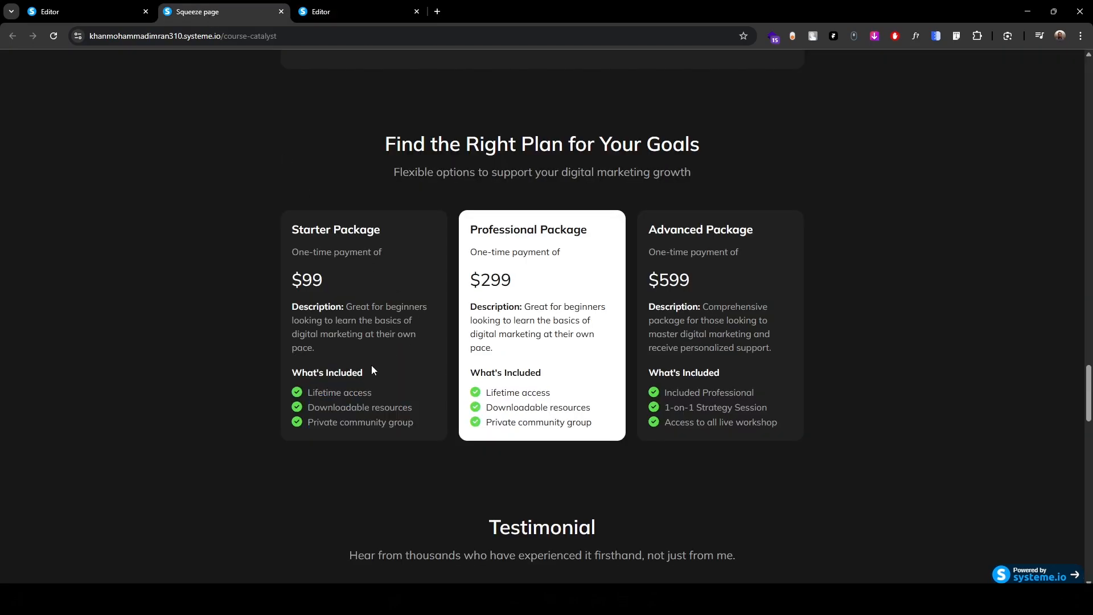
left_click_drag(416, 424, 302, 397)
key("ctrl+c")
left_click(336, 10)
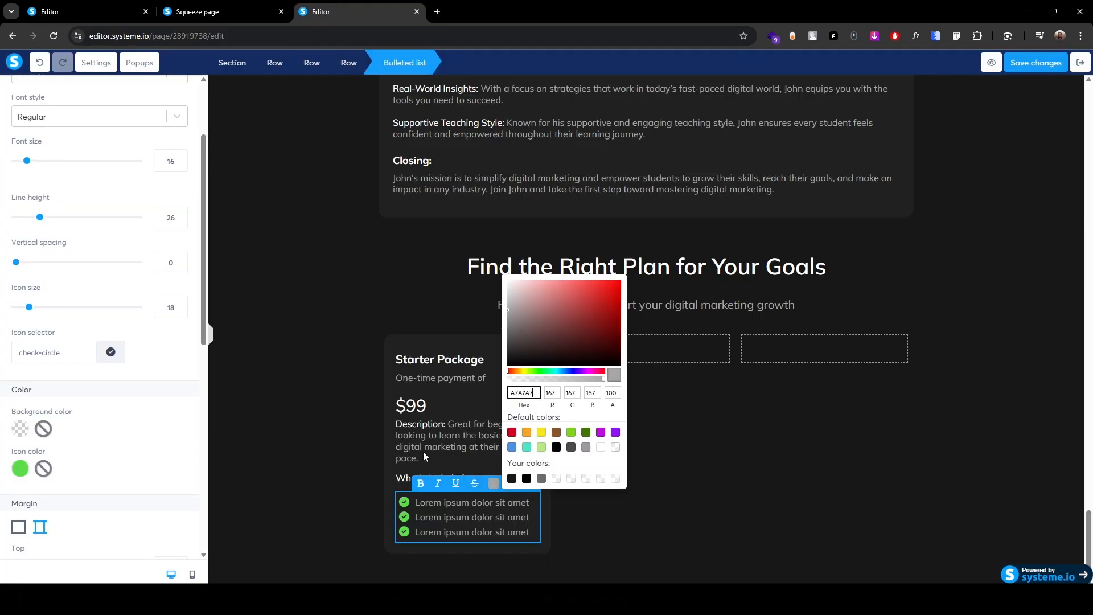
left_click(440, 498)
key("ctrl+a")
key("ctrl+v")
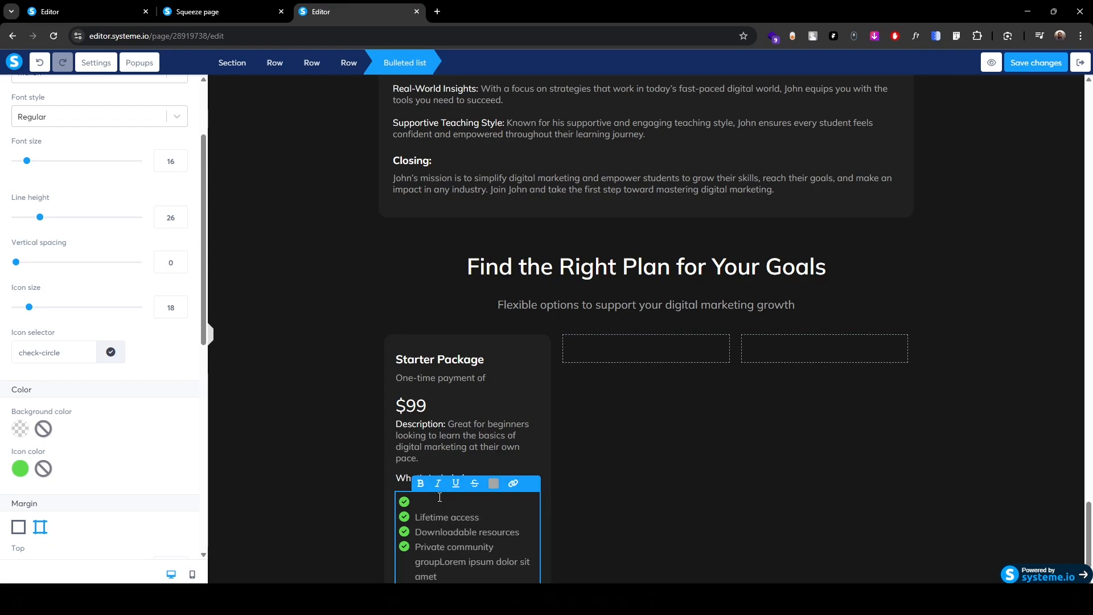
- Move "Lifetime access", "Downloadable resources" and "Private community" each up one bullet to fill the empty first bullet
triple_click(439, 498)
key("ctrl+x")
key("Up")
key("ctrl+v")
left_click_drag(520, 531, 493, 546)
key("ctrl+x")
key("Up")
key("ctrl+v")
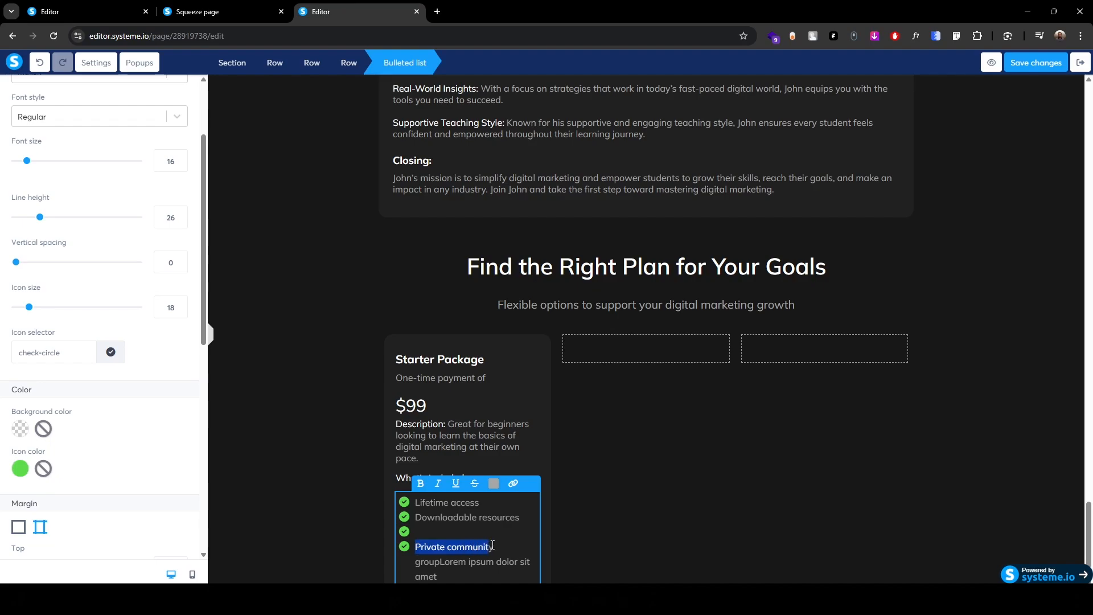
key("ctrl+x")
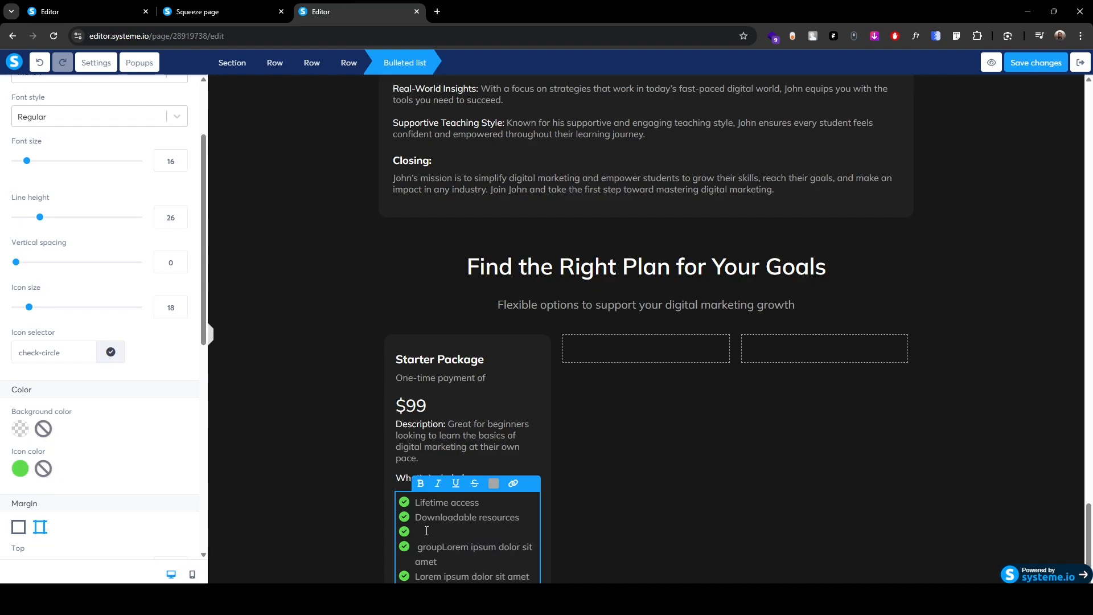
key("ctrl+v")
- Delete the leftover "group" and "Lorem ipsum dolor sit amet" text from the last bullets of the list
scroll(509, 540, "down", 1)
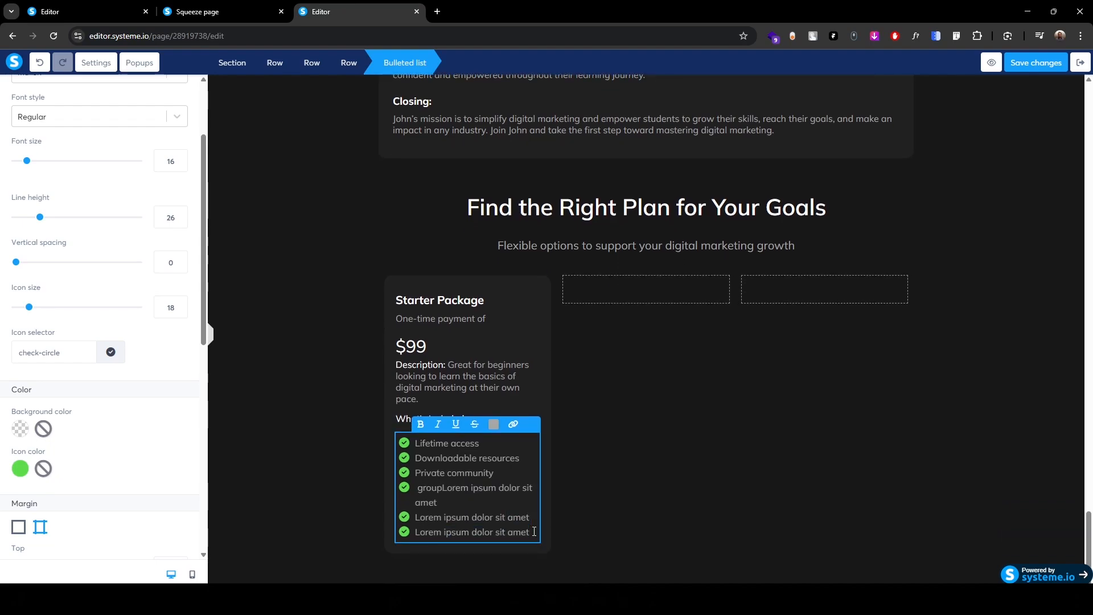
left_click_drag(529, 531, 417, 488)
key("BackSpace")
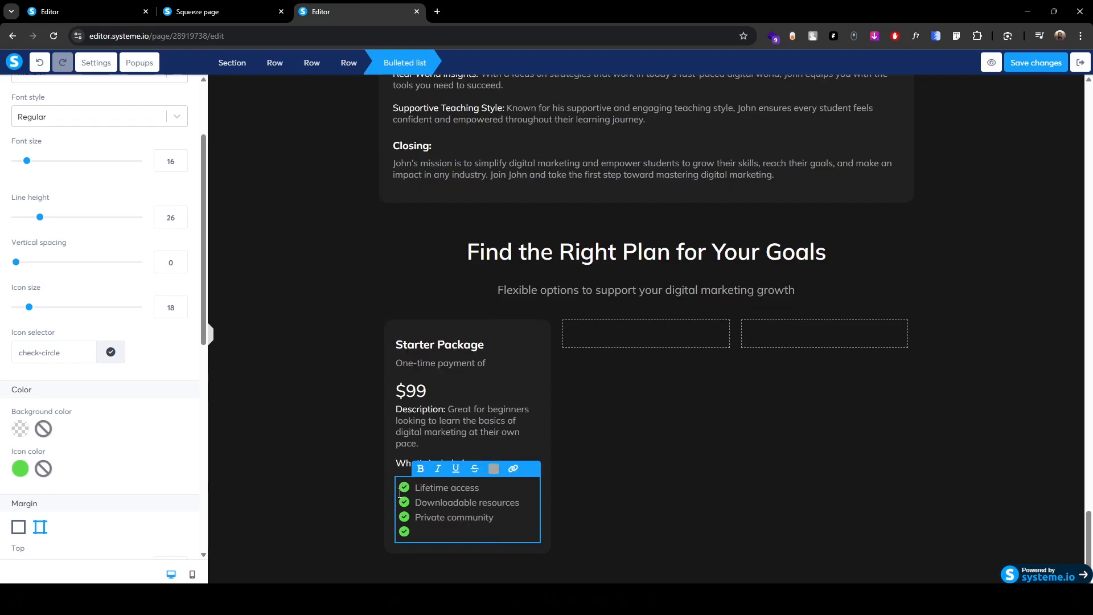
- Increase the bottom padding of the "Starter Package" title text in the pricing card
left_click(236, 331)
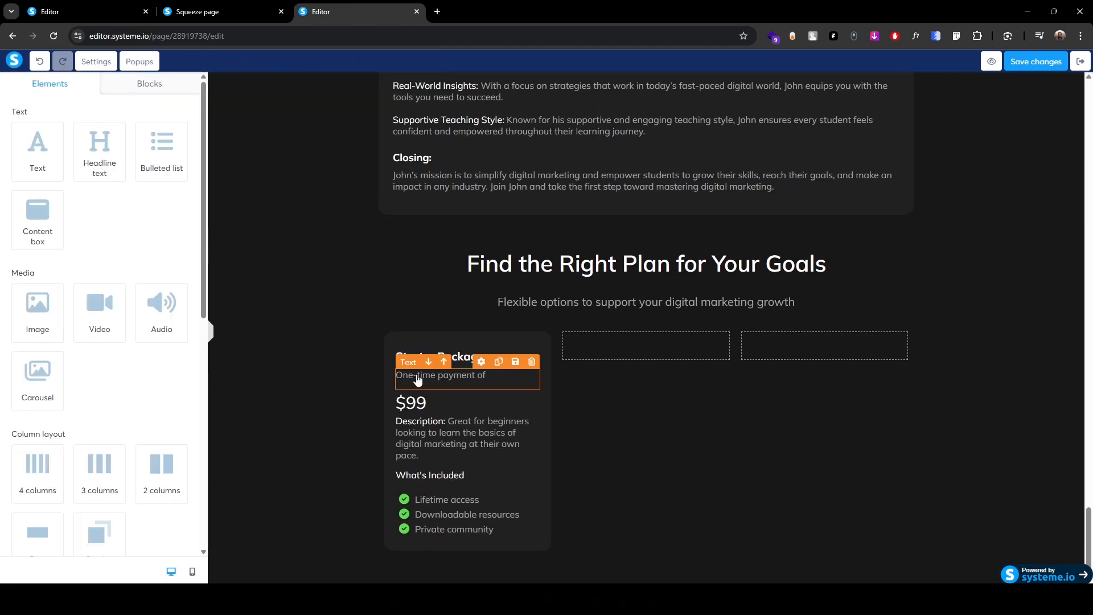
left_click(430, 357)
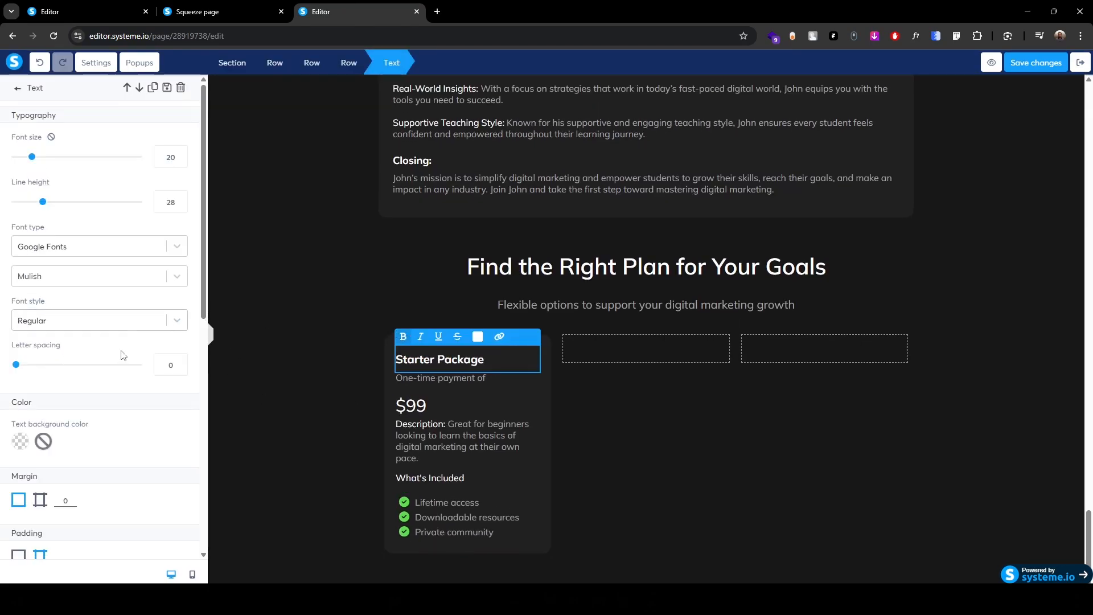
scroll(45, 398, "down", 5)
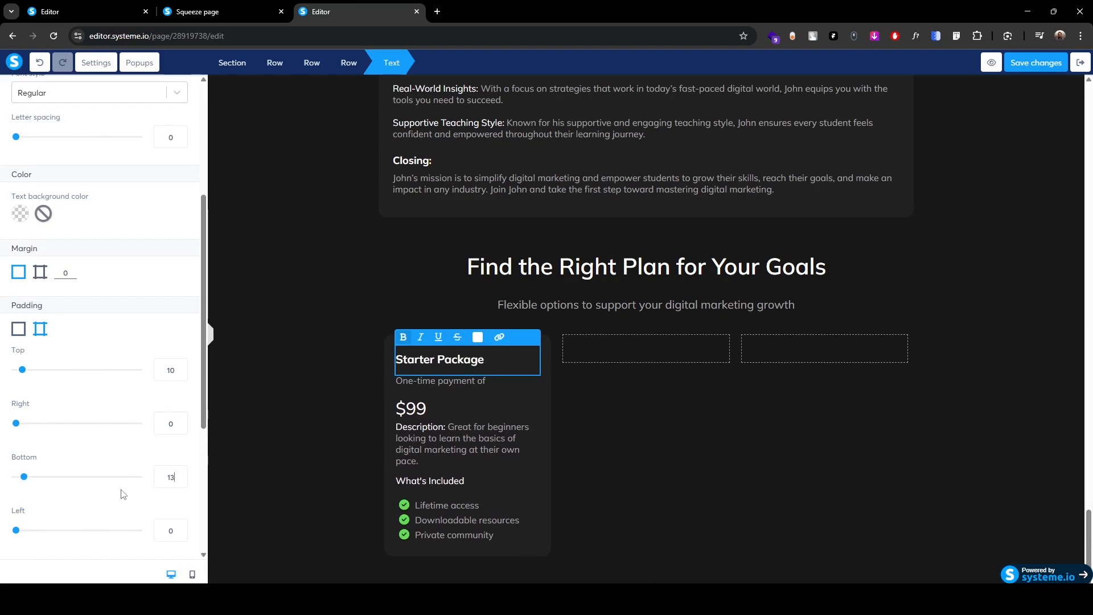
key("Escape")
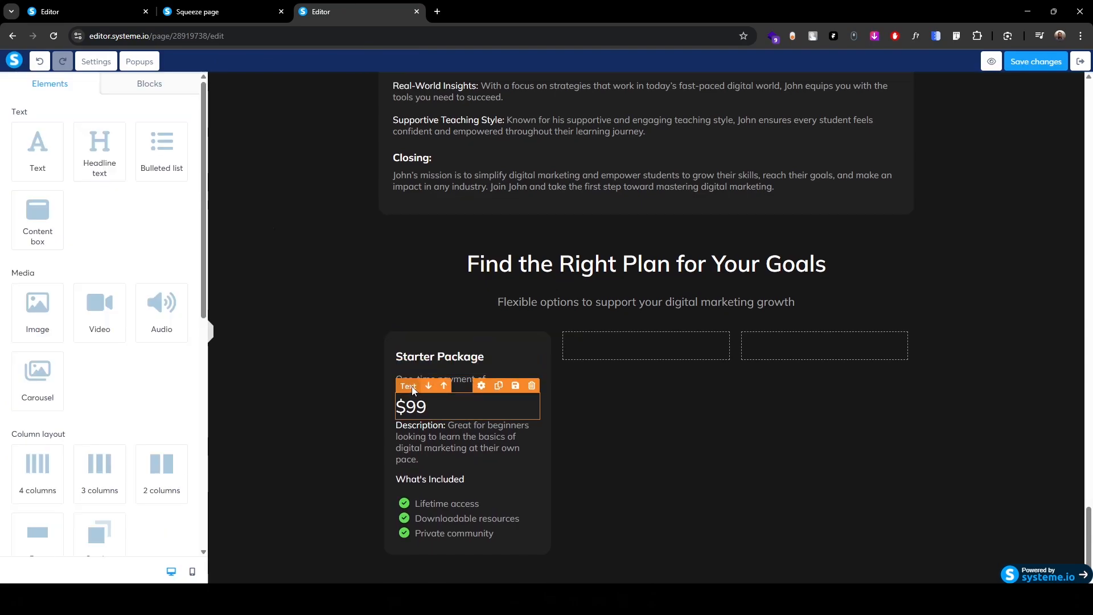
- Increase the bottom padding of the "$99" price text in the Starter Package card
left_click(415, 406)
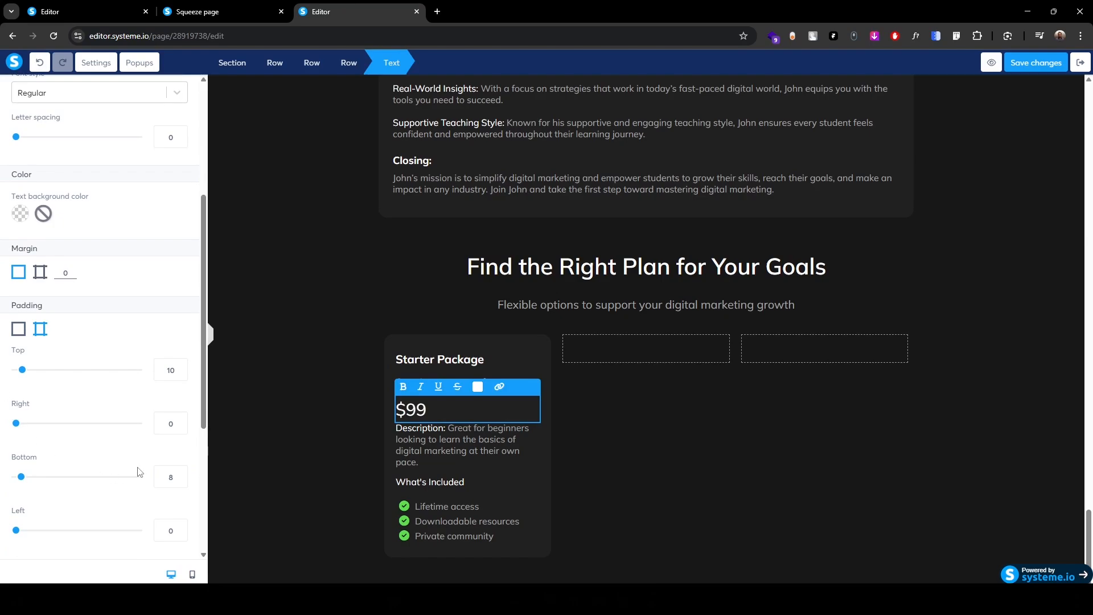
left_click_drag(177, 476, 51, 477)
type("12")
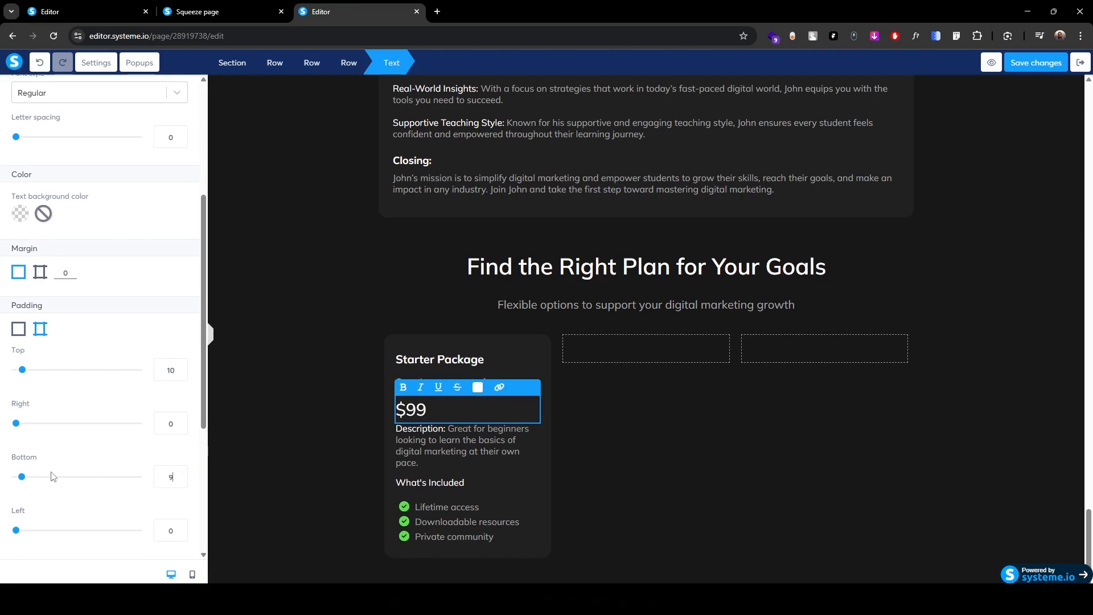
left_click(334, 442)
- Increase the top padding of the Starter Package card's description text
left_click(398, 433)
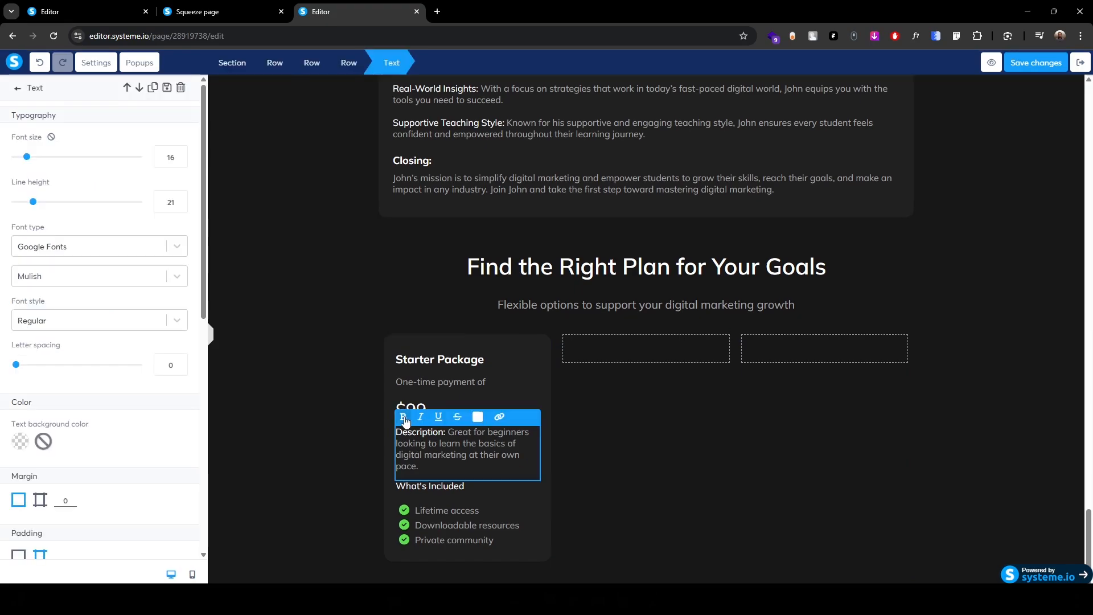
scroll(80, 486, "down", 3)
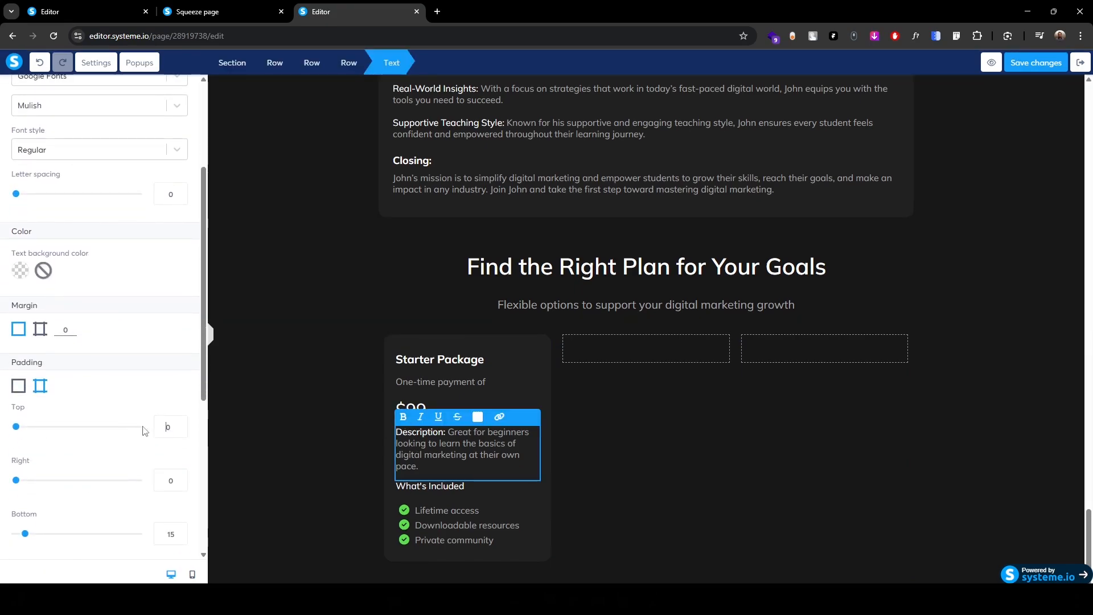
scroll(144, 431, "down", 3)
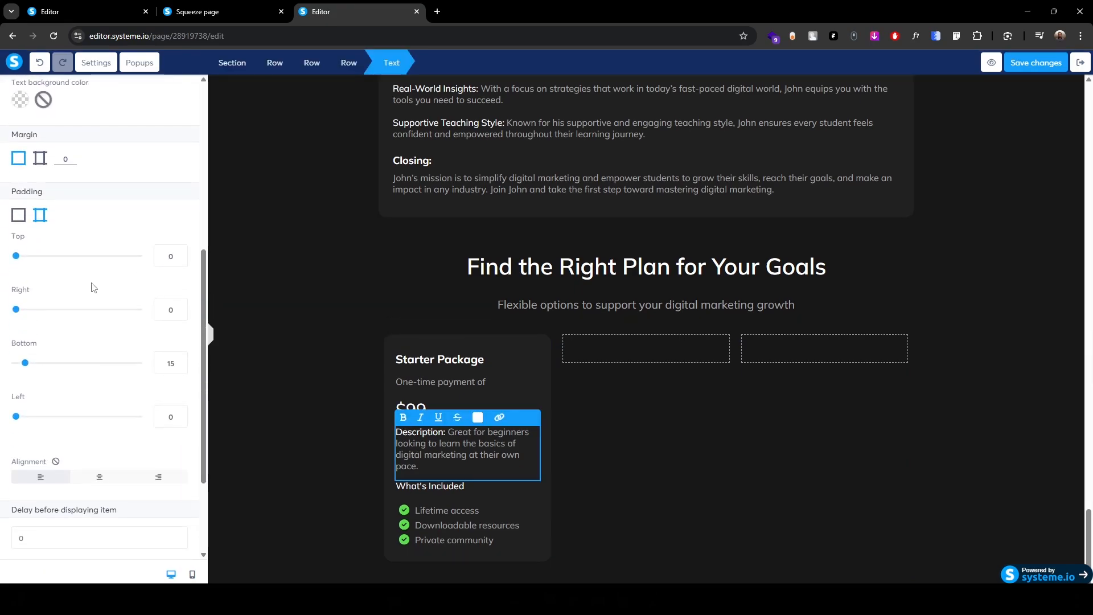
type("1")
left_click(274, 443)
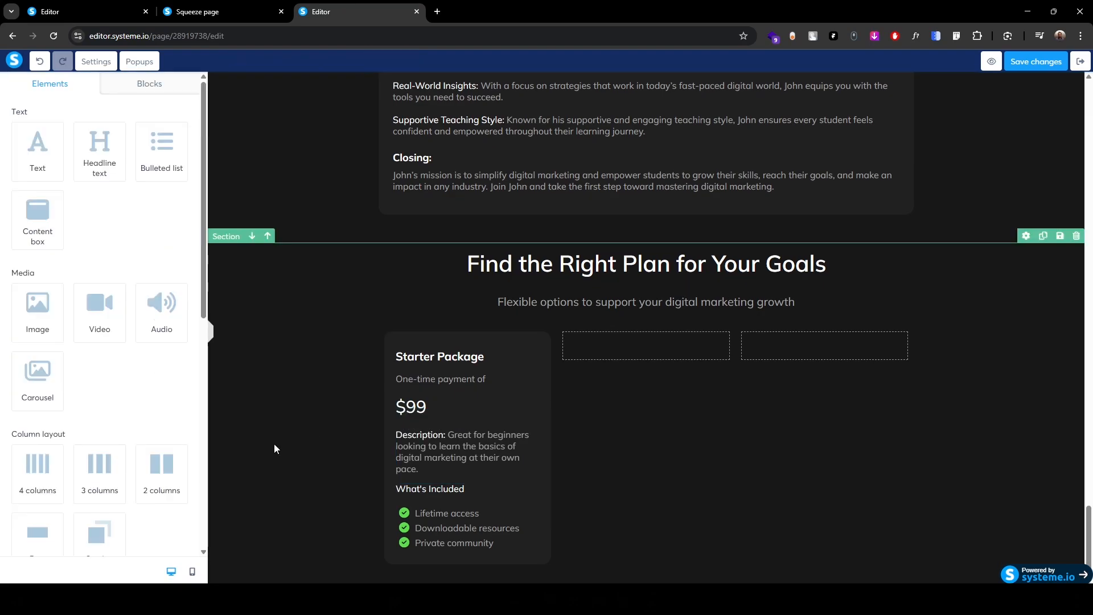
- Add top padding to the card's "What's Included" text and make that text bold
scroll(264, 453, "down", 1)
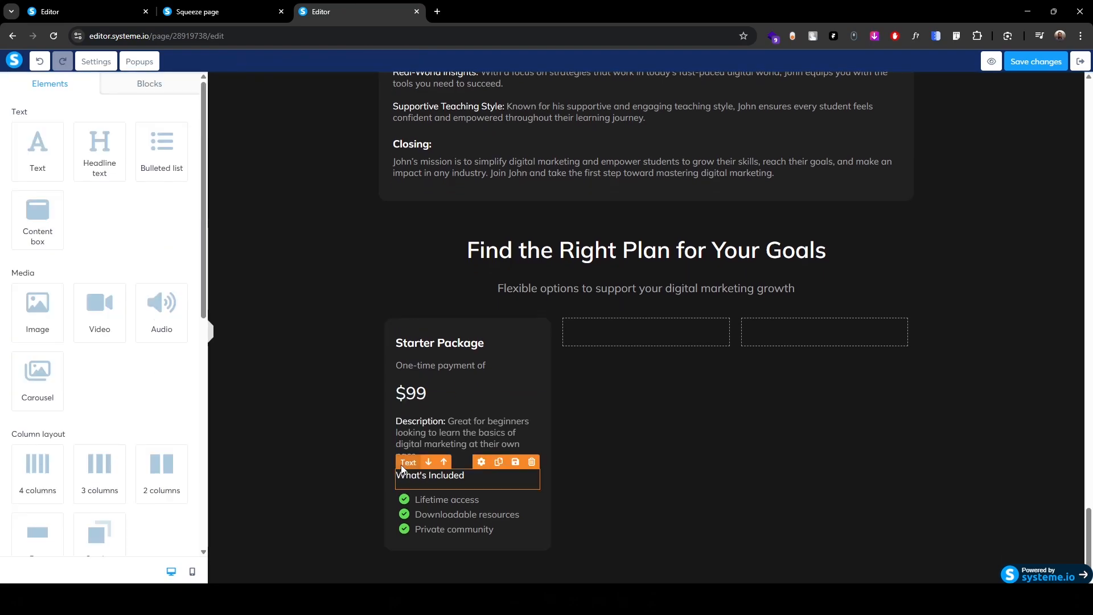
left_click(402, 468)
scroll(171, 435, "down", 5)
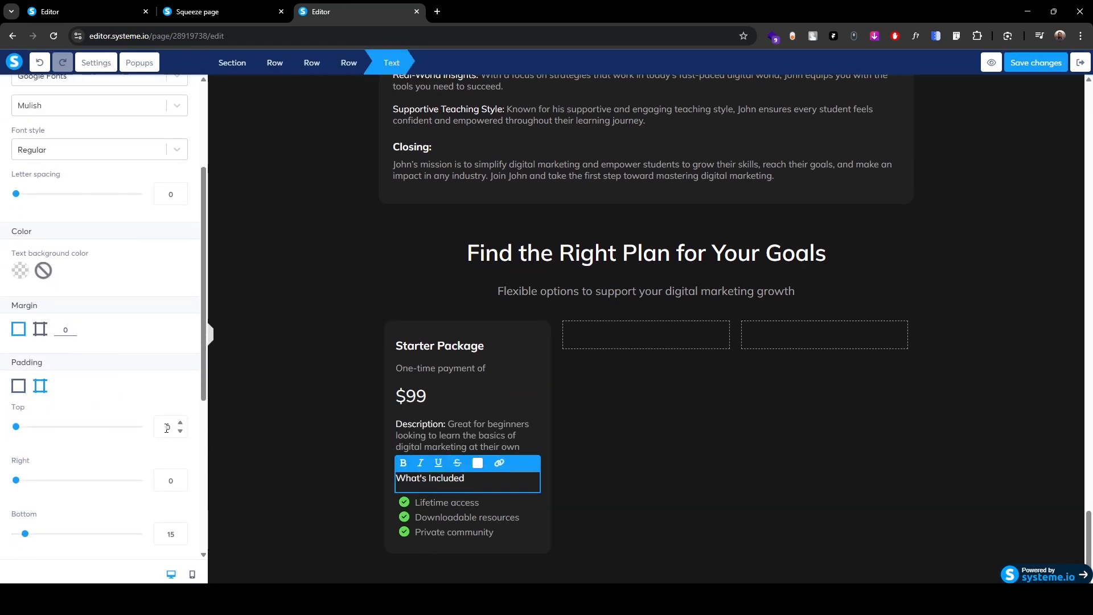
left_click(317, 446)
left_click(481, 474)
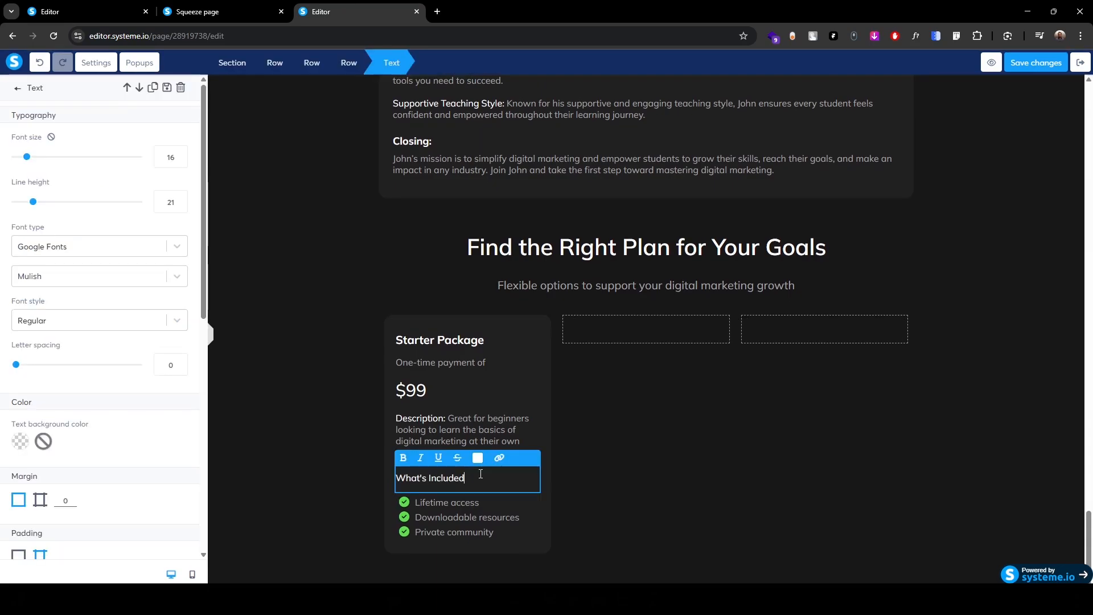
key("ctrl+a")
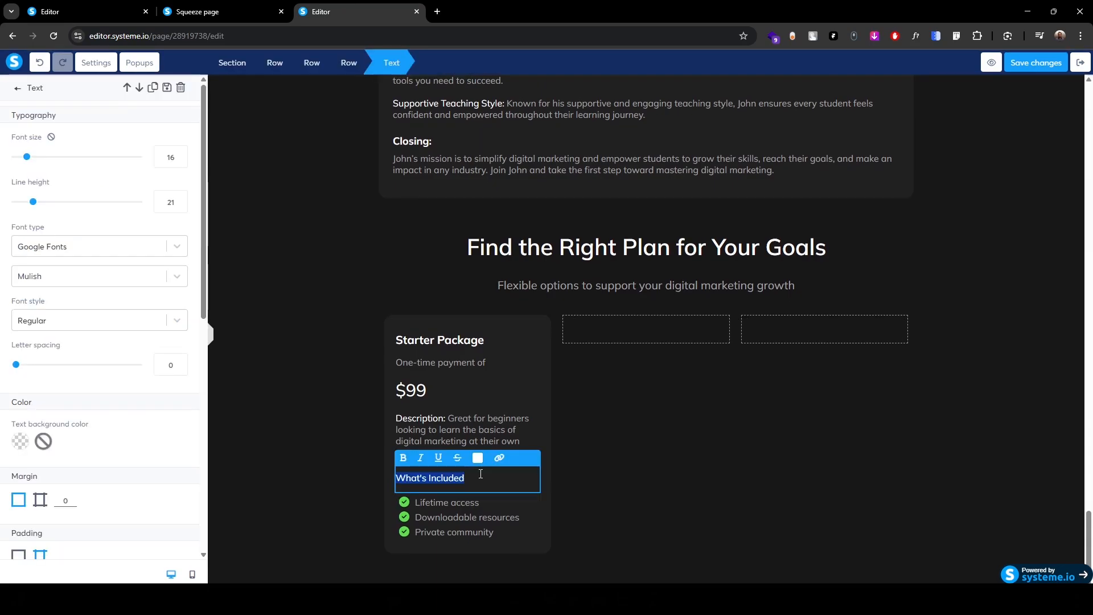
left_click(403, 458)
left_click(347, 444)
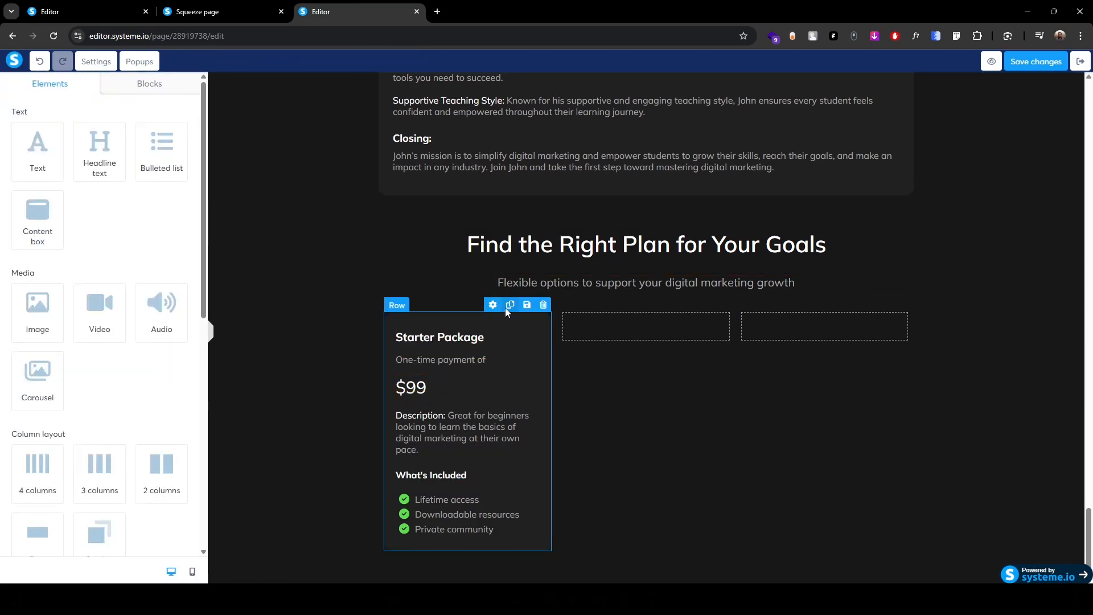
- Duplicate the Starter Package card row twice and place the copies in the two empty columns beside it
left_click(510, 305)
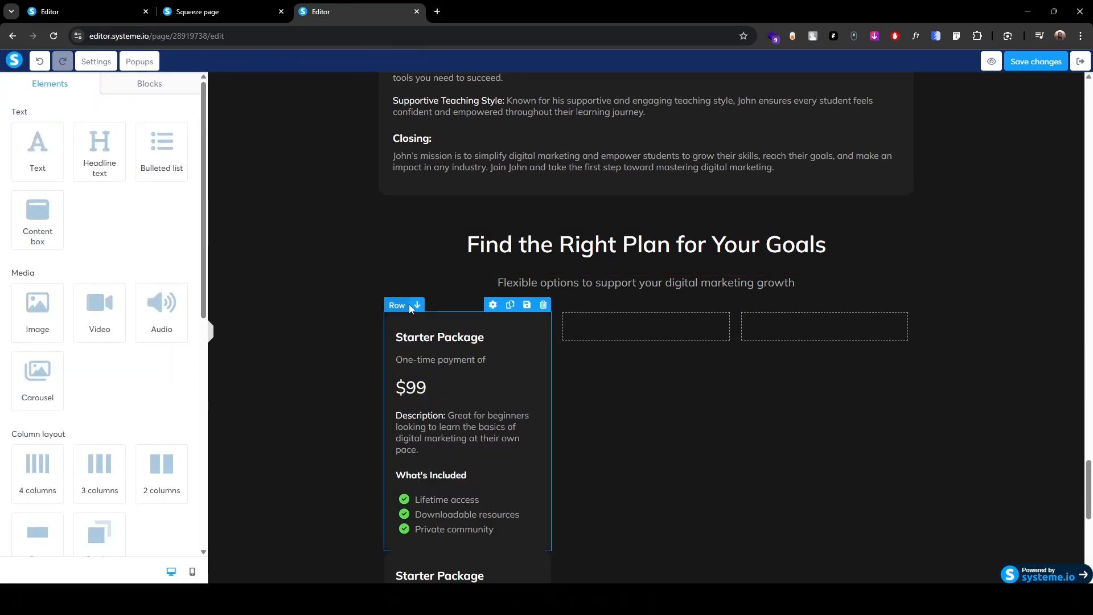
left_click_drag(397, 308, 800, 322)
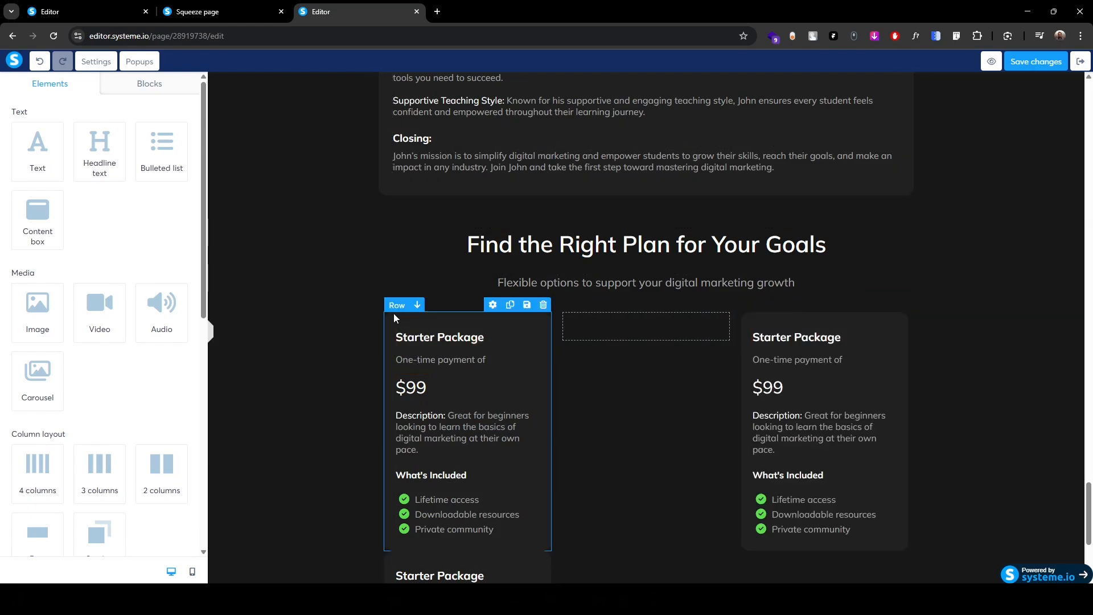
left_click_drag(391, 312, 563, 415)
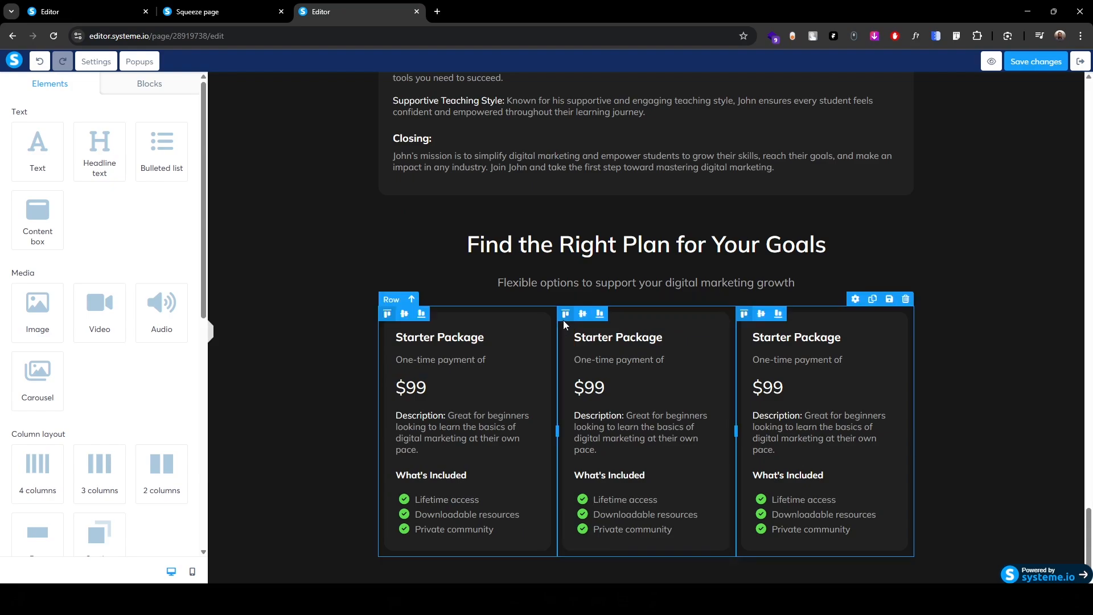
- Set the background color of the middle pricing card to white
left_click(607, 320)
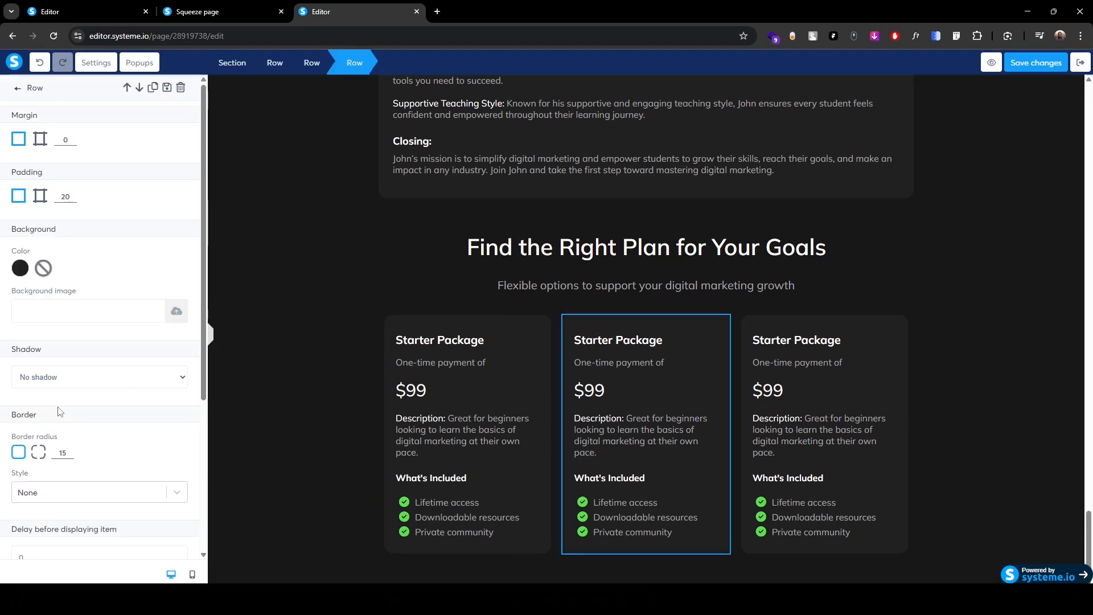
left_click(20, 271)
left_click(153, 336)
left_click(616, 361)
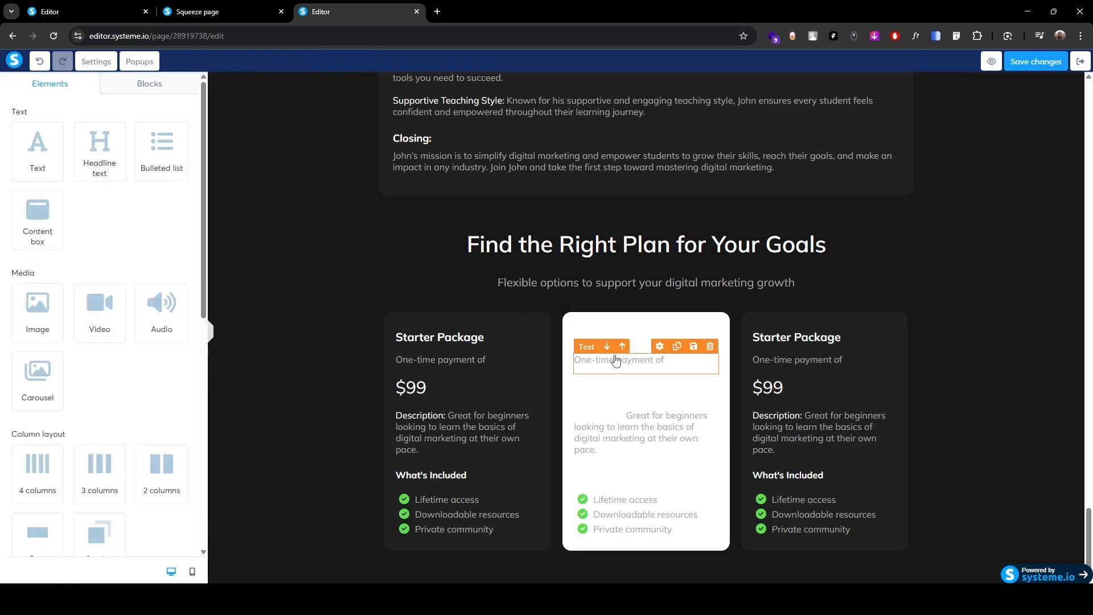
- Set the text color of the middle card's "Starter Package" title to hex 171717
left_click(633, 336)
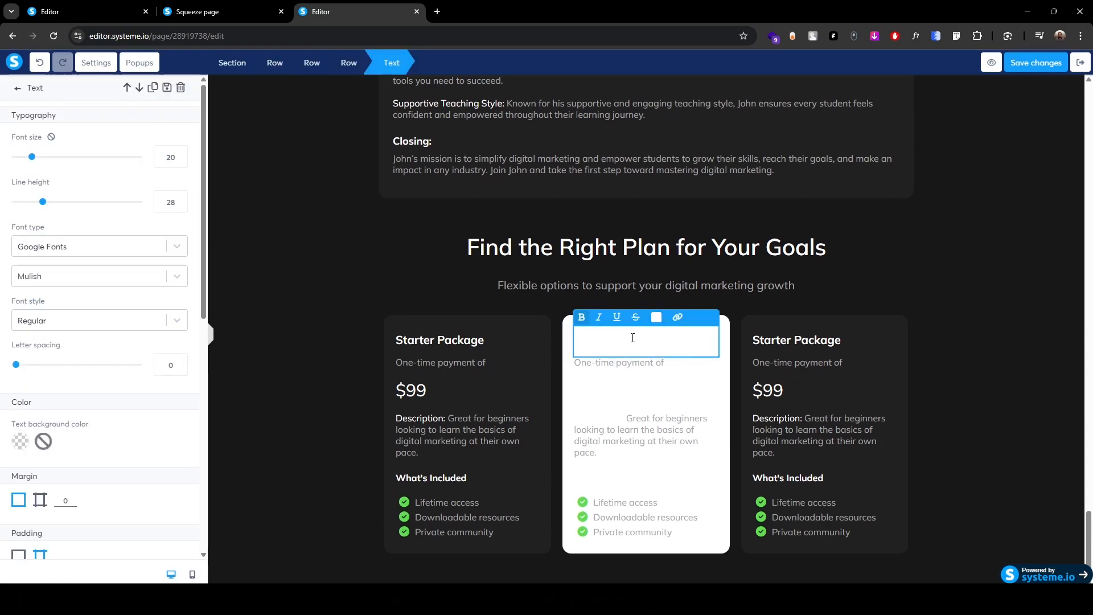
triple_click(632, 338)
left_click(657, 318)
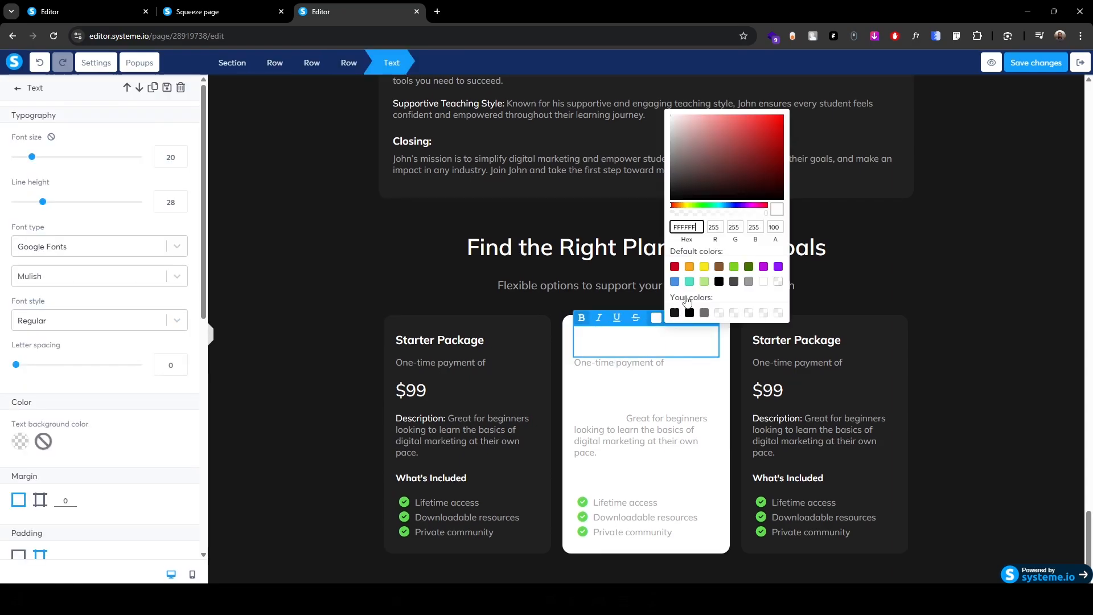
double_click(684, 227)
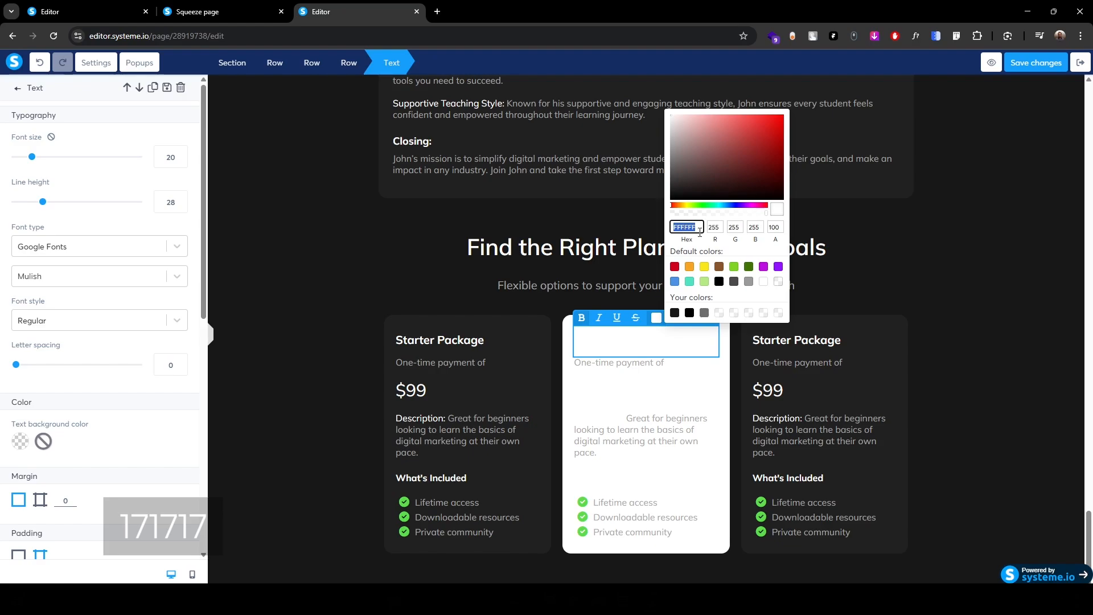
key("ctrl+v")
key("Return")
- Set the text color of "One-time payment of" in the middle card to hex 171717
left_click(630, 361)
triple_click(630, 362)
left_click(656, 346)
double_click(685, 257)
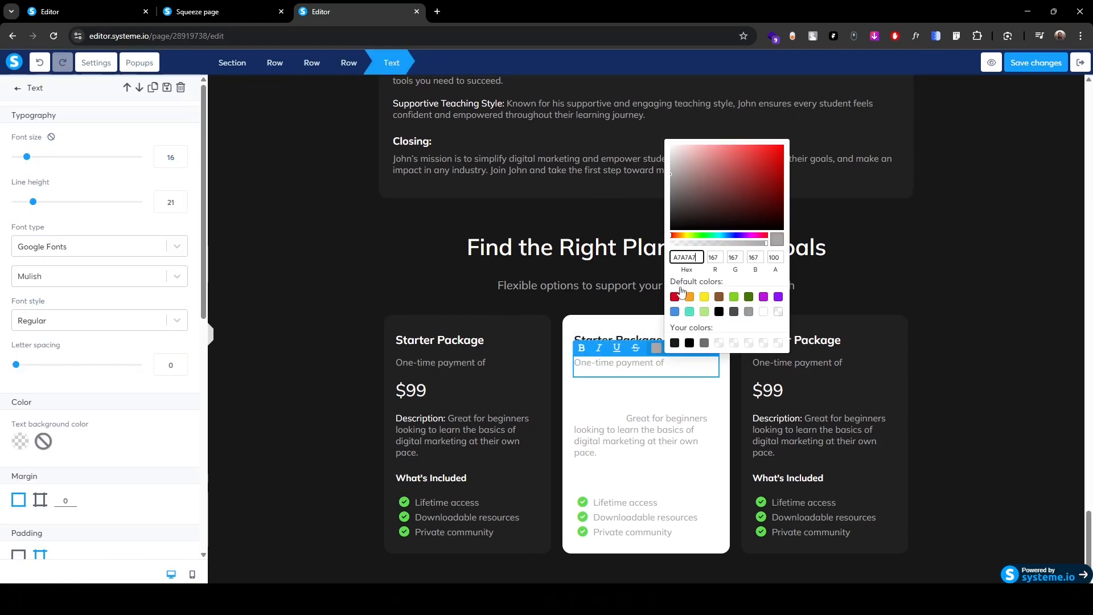
key("ctrl+v")
- Set the text color of the middle card's "$99" price to hex 171717
left_click(589, 373)
triple_click(589, 386)
left_click(657, 369)
double_click(685, 277)
type("171717")
- Set the text color of the middle card's whole description paragraph to hex 171717
triple_click(640, 428)
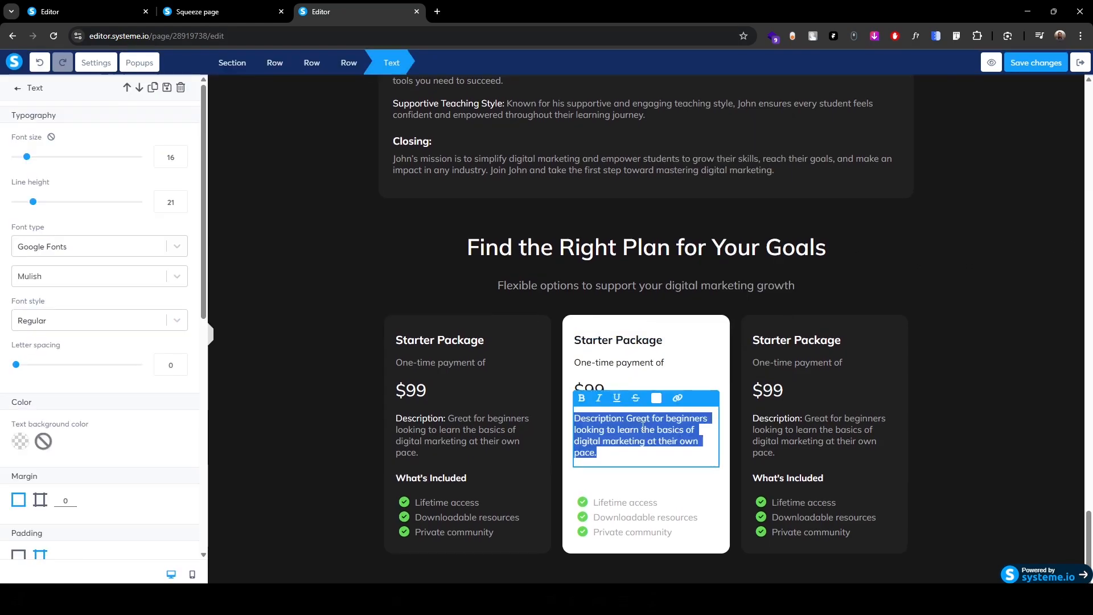
left_click(657, 398)
double_click(685, 304)
type("171717")
left_click(593, 471)
- Make the "Description:" label bold in all three pricing cards
left_click(623, 426)
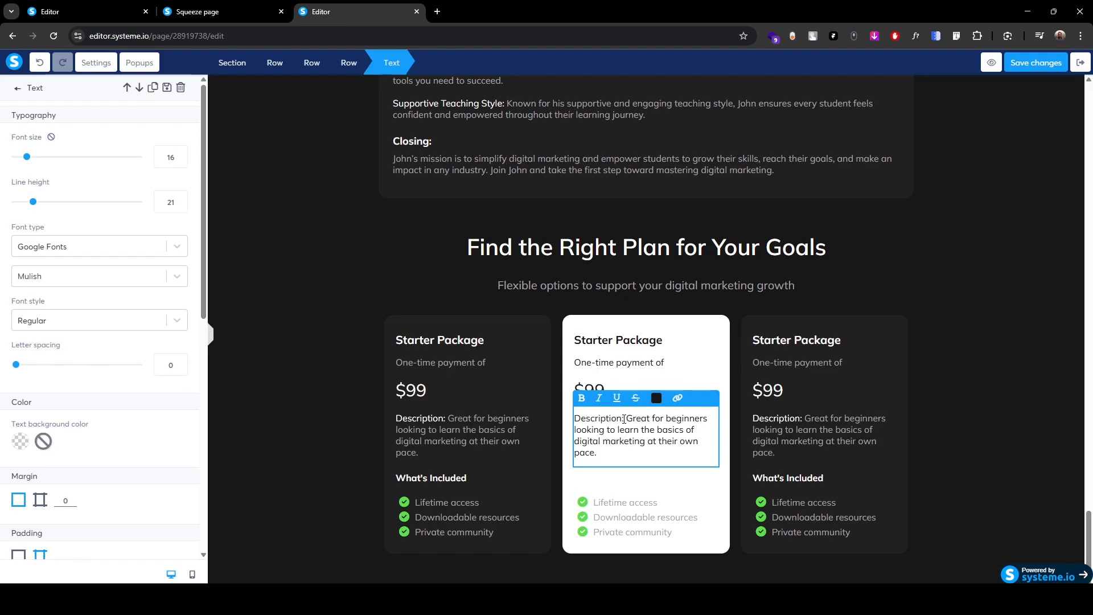
left_click_drag(626, 418, 575, 416)
key("ctrl+b")
left_click(451, 418)
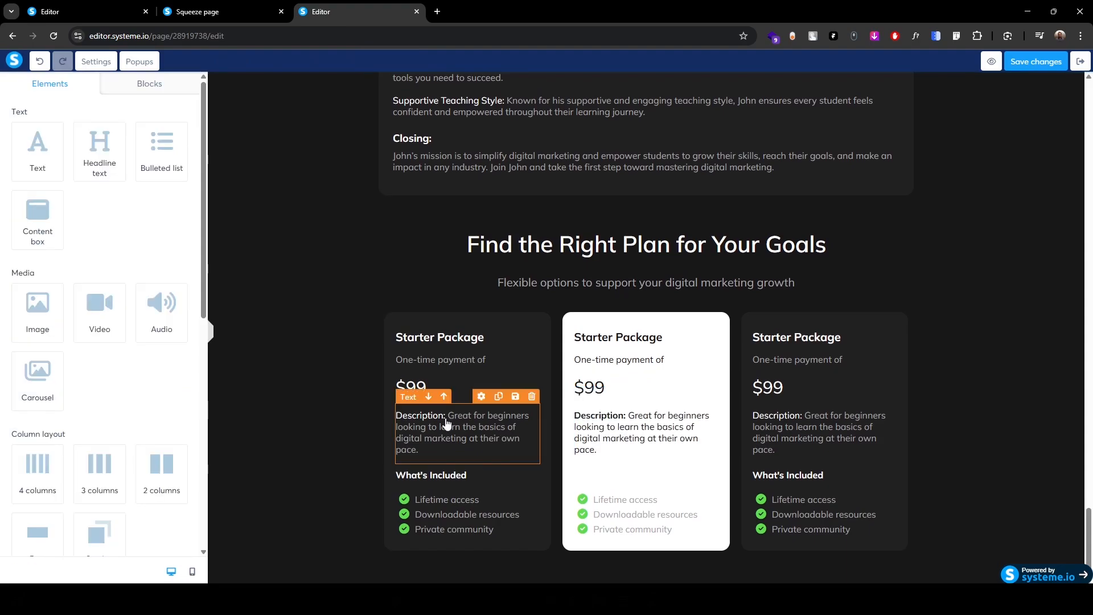
left_click(449, 421)
left_click_drag(446, 420, 399, 417)
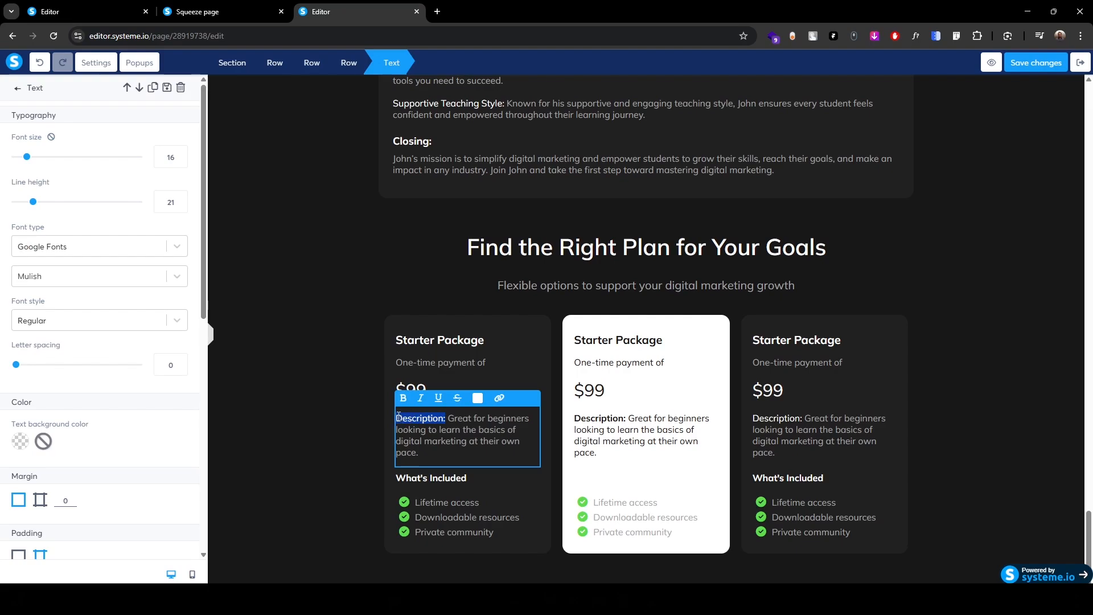
key("ctrl+b")
left_click(783, 427)
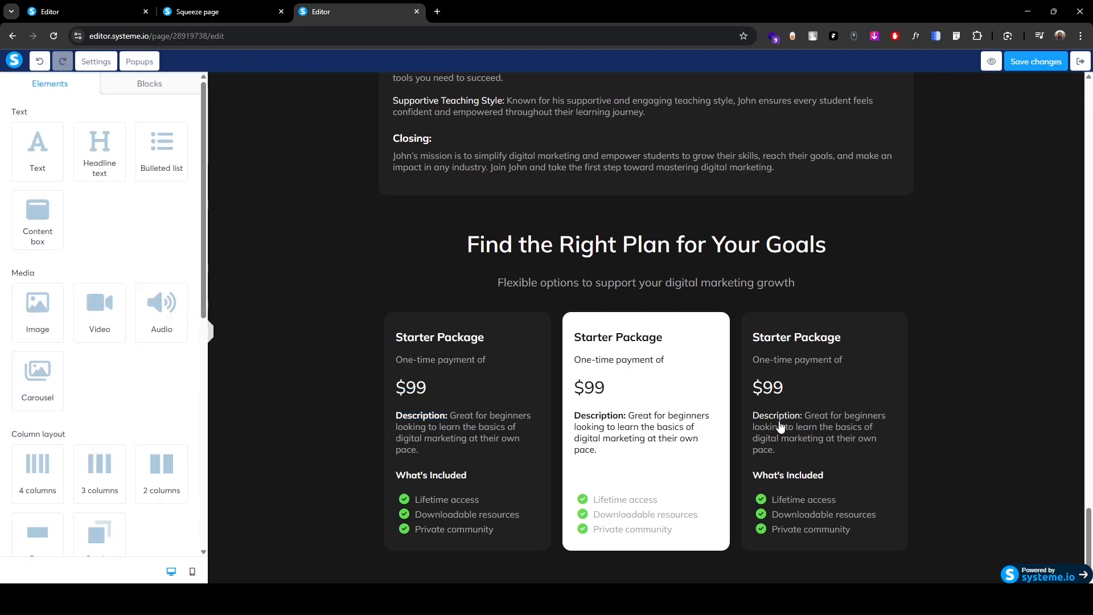
left_click(804, 418)
left_click_drag(805, 418, 755, 419)
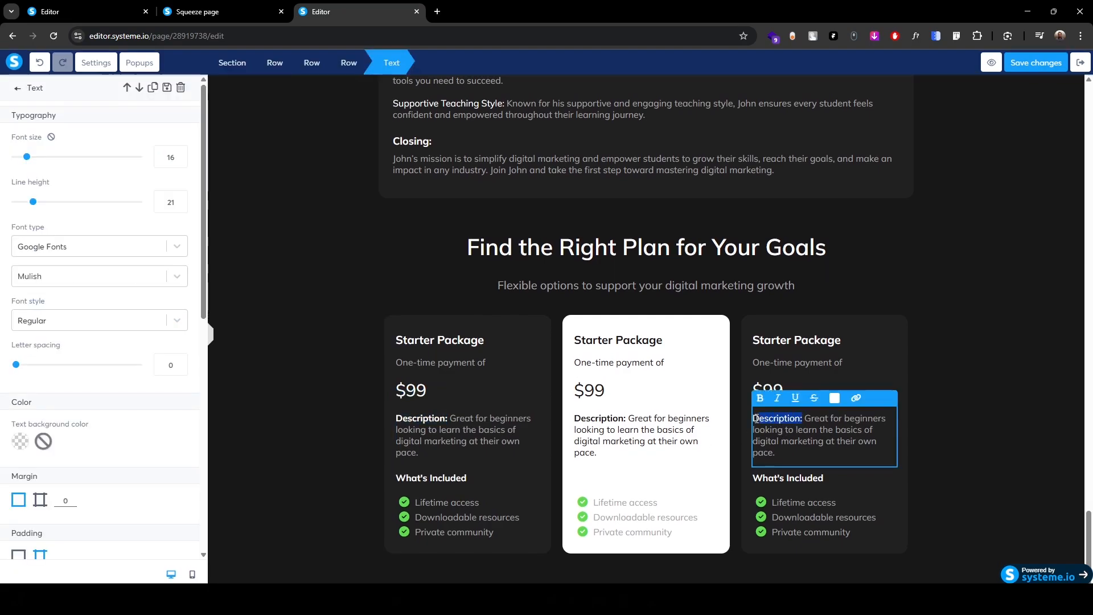
key("ctrl+b")
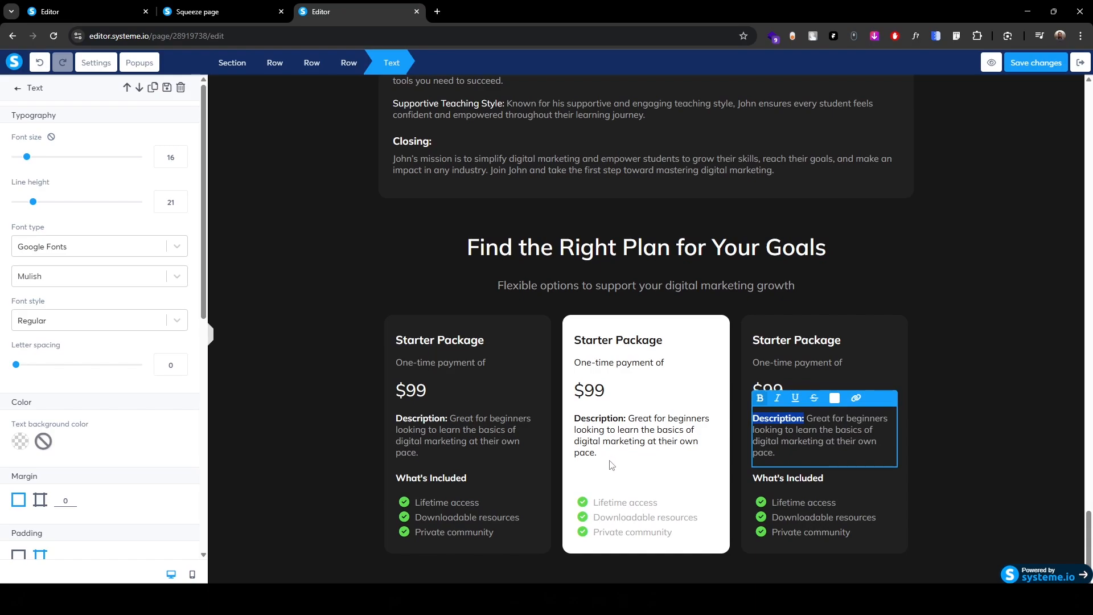
- Change the middle card's "What's Included" text to the dark color used for the card's other text
left_click(617, 479)
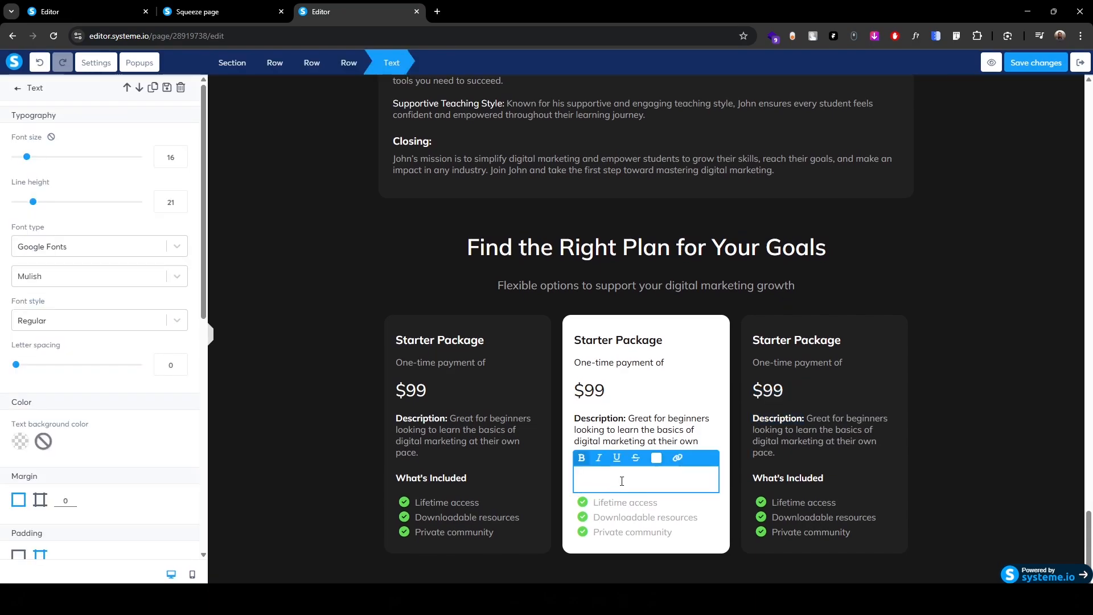
triple_click(622, 482)
left_click(656, 458)
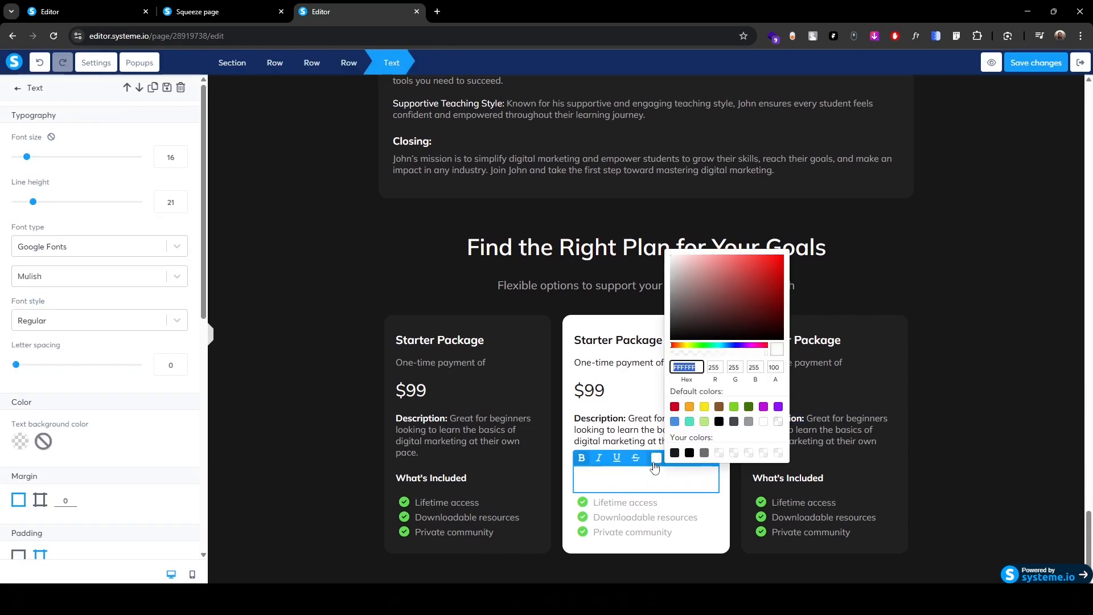
left_click(656, 459)
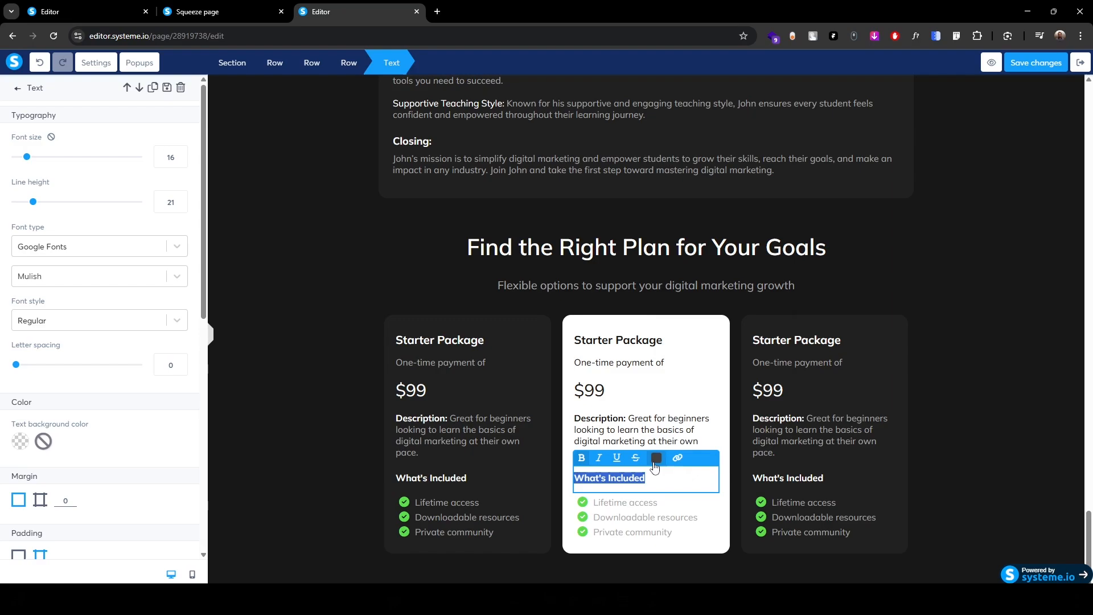
- Change the text color of the middle card's whole bulleted list to the dark color used for the card's other text
left_click(672, 516)
left_click(671, 521)
key("ctrl+a")
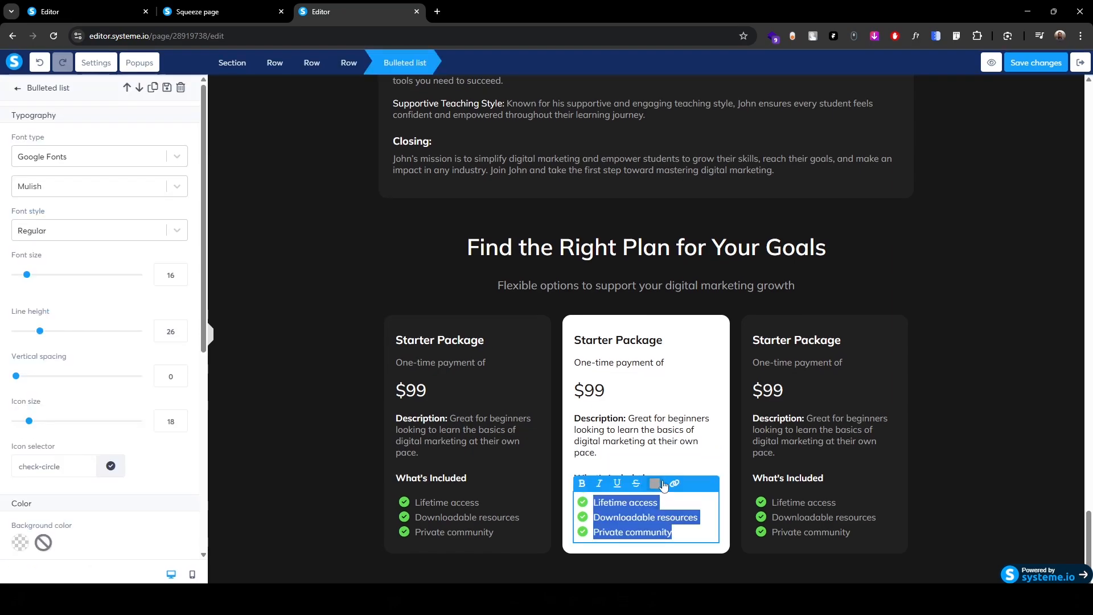
left_click(655, 484)
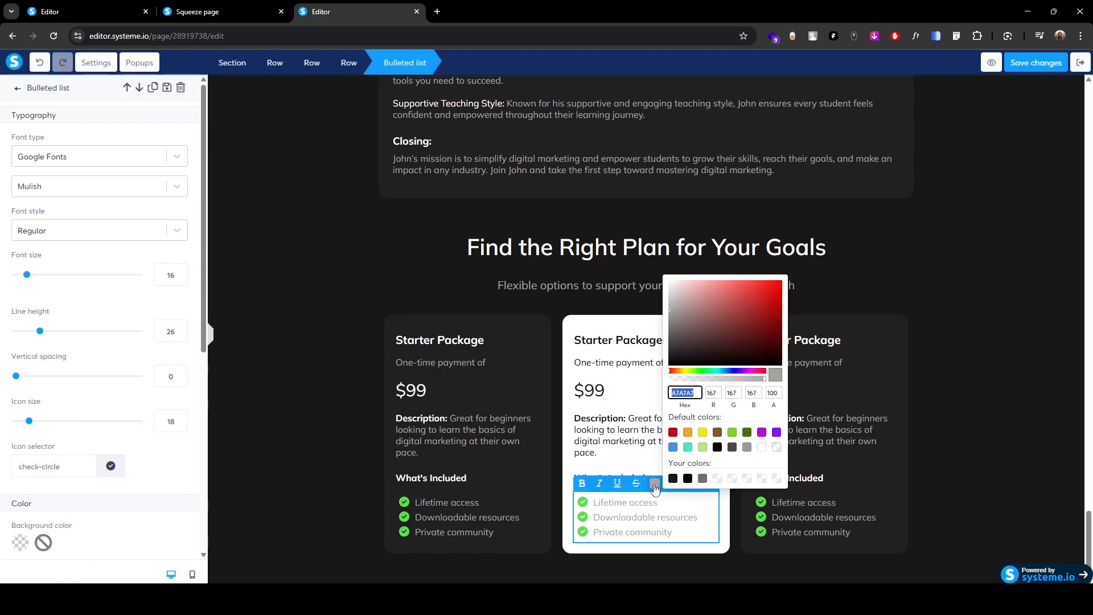
left_click(303, 373)
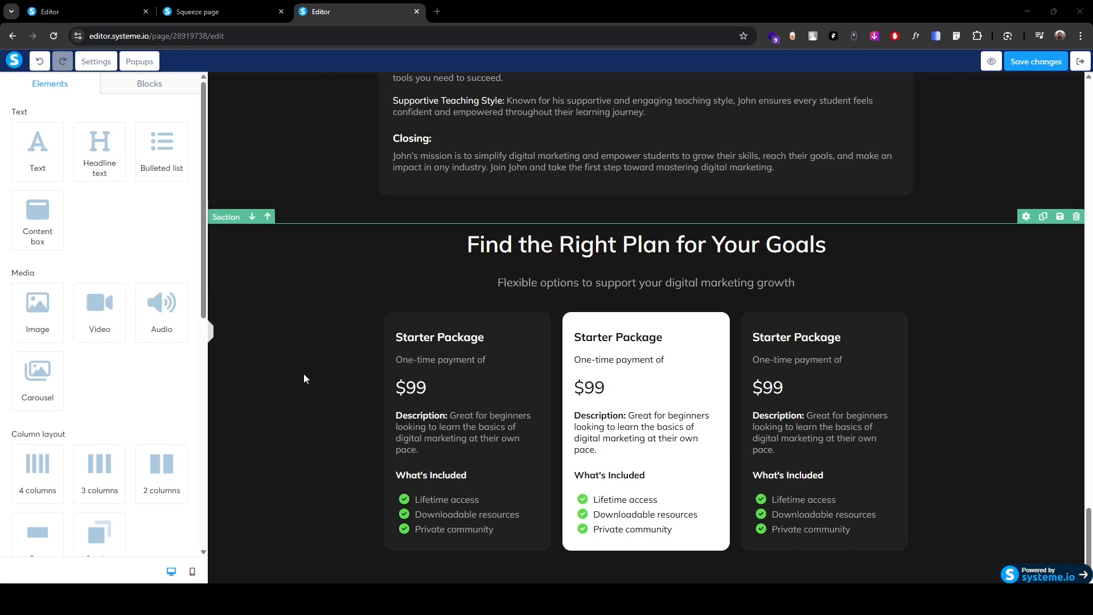
- Replace the middle card's heading with "Professional Package" copied from the reference page, and save the page
left_click(197, 12)
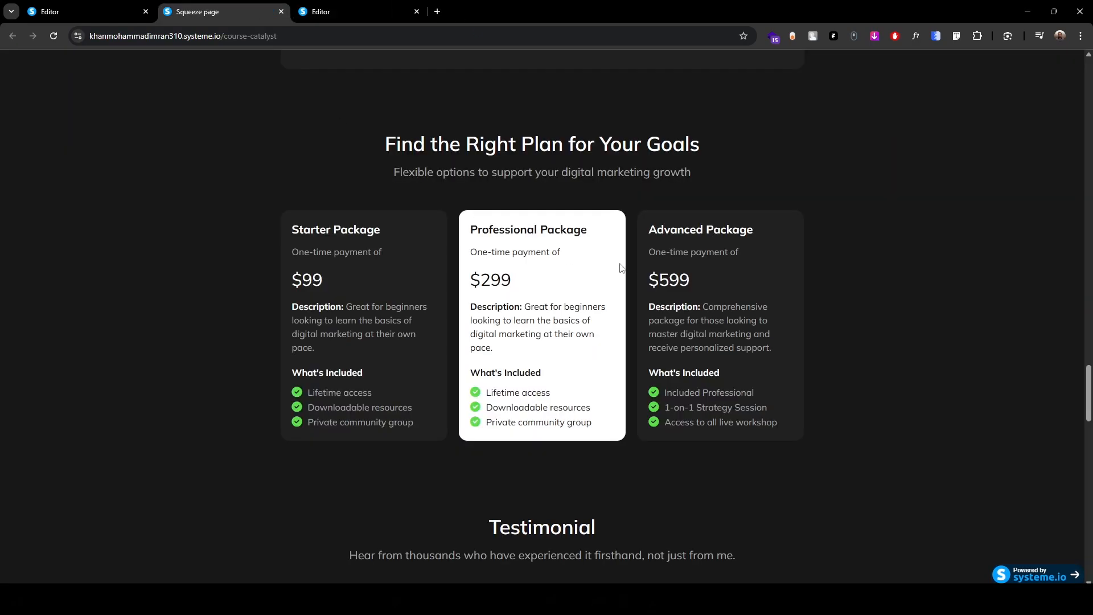
triple_click(552, 227)
key("ctrl+c")
key("ctrl+Tab")
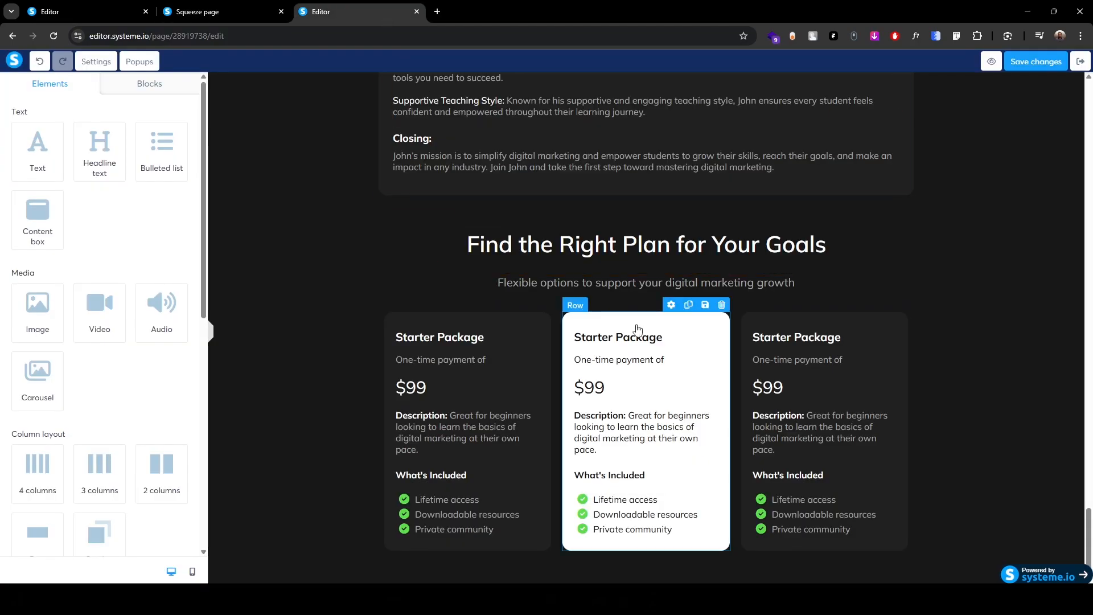
triple_click(635, 339)
left_click(601, 341)
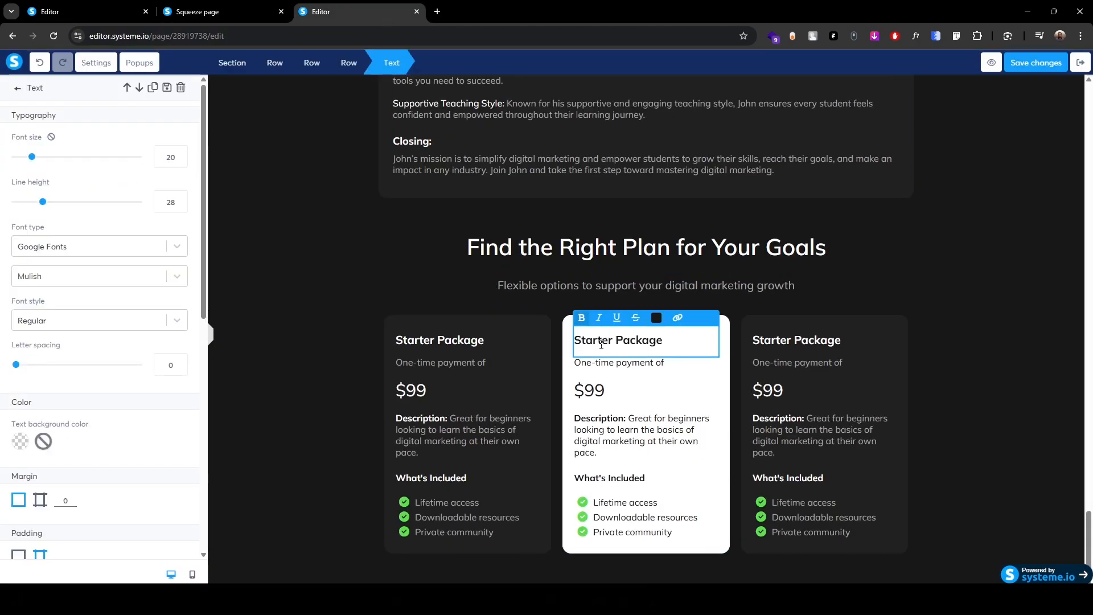
key("ctrl+v")
key("shift+End")
key("BackSpace")
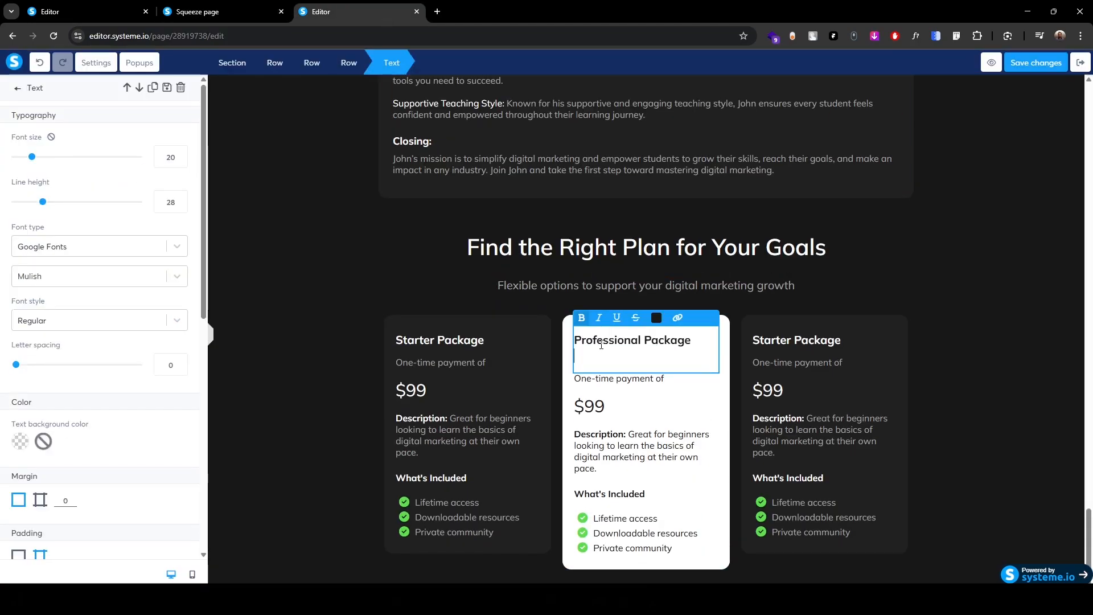
key("BackSpace")
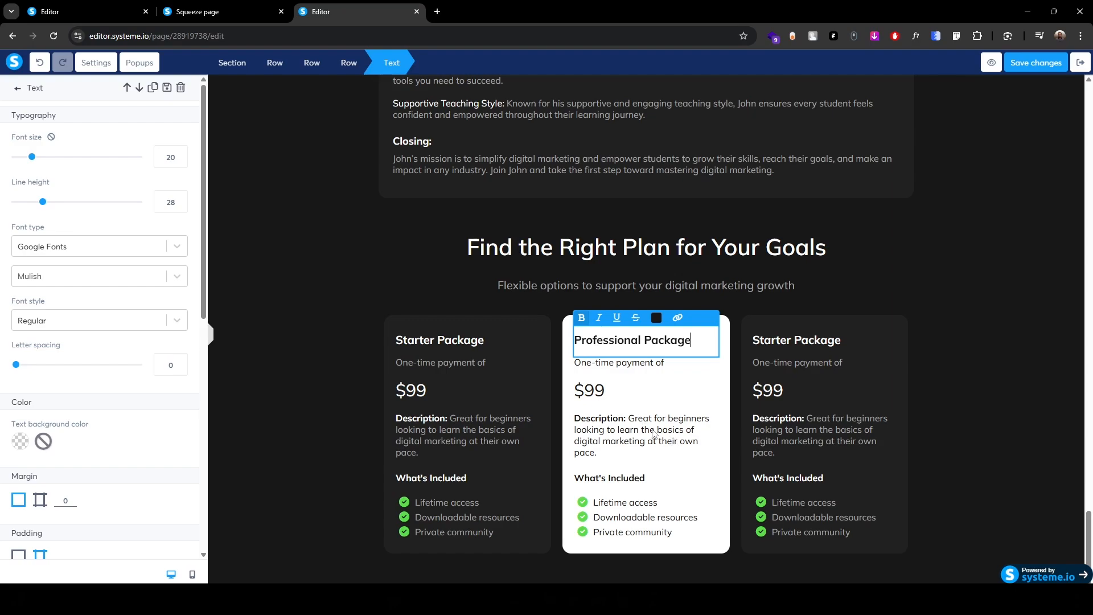
left_click(371, 356)
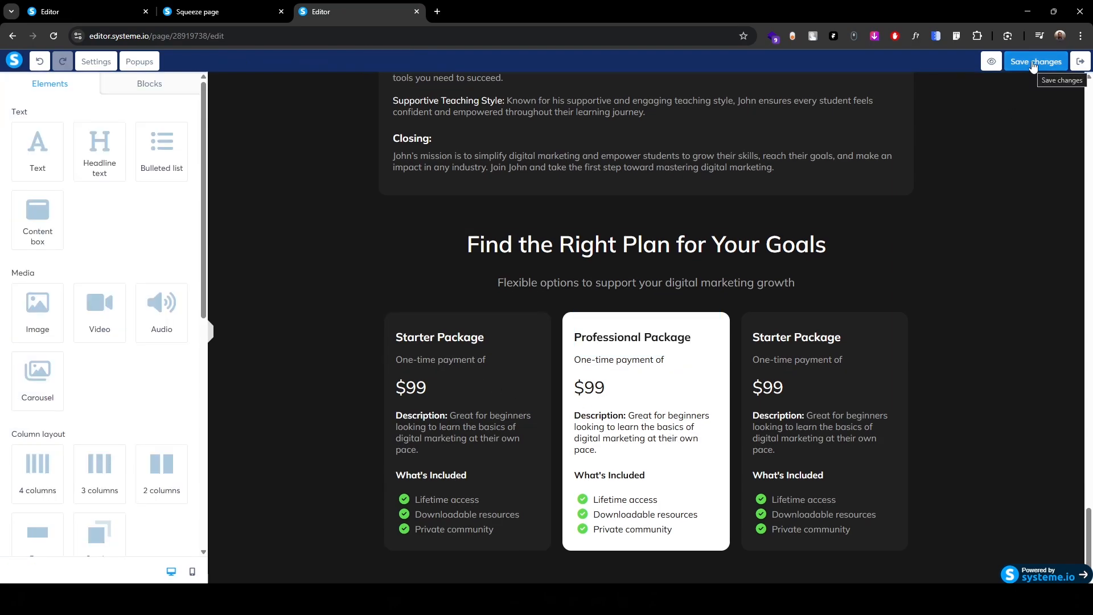
left_click(1034, 62)
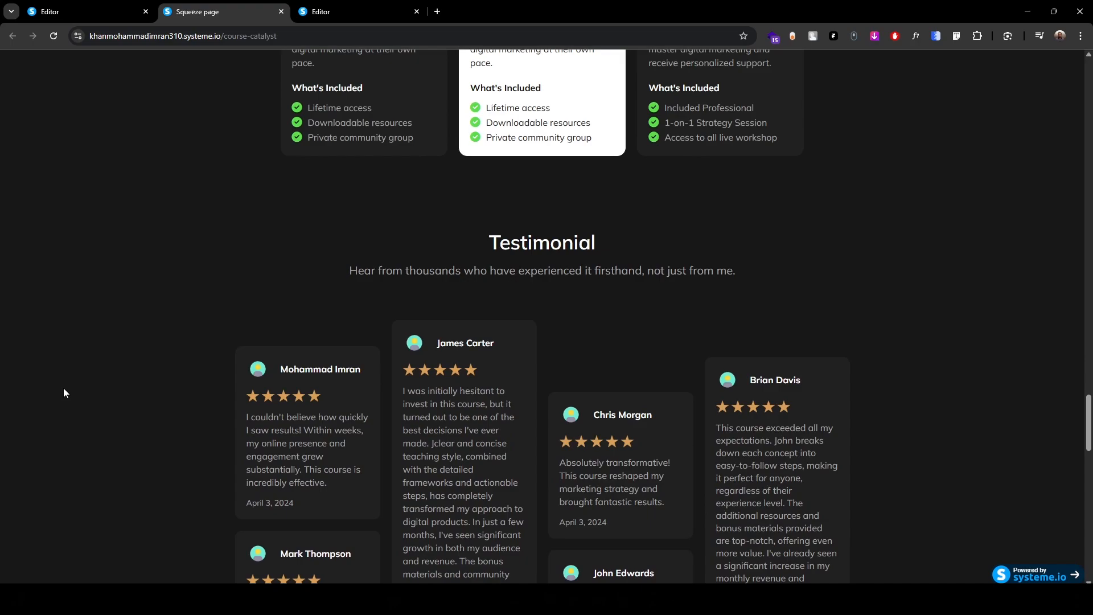
- Check the reference page's testimonial section, and duplicate the "Find the Right Plan for Your Goals" section as its base
scroll(64, 392, "down", 2)
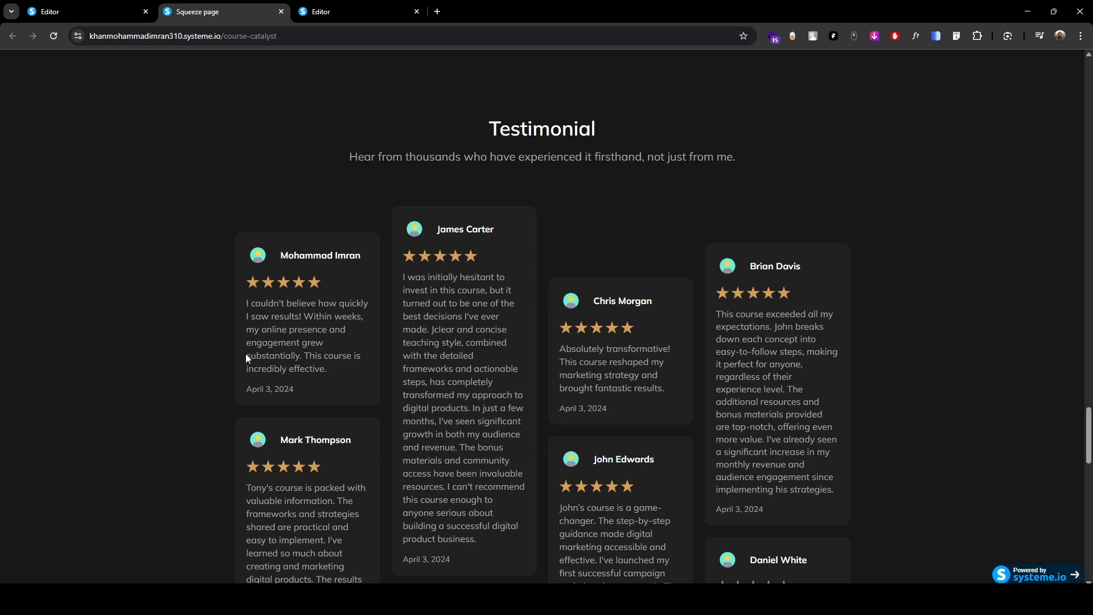
left_click(366, 6)
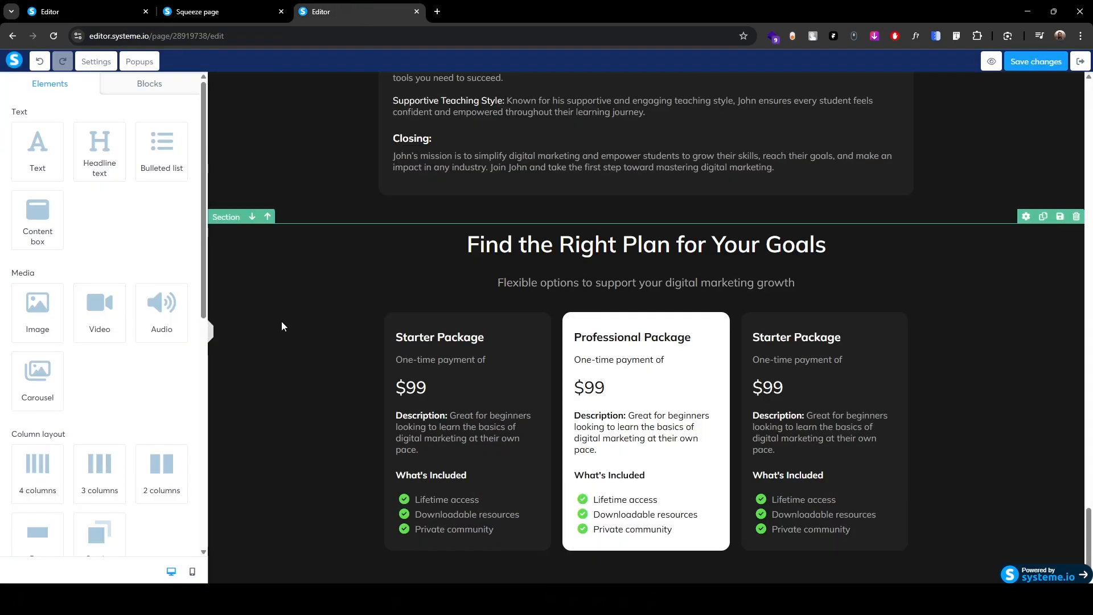
left_click(226, 219)
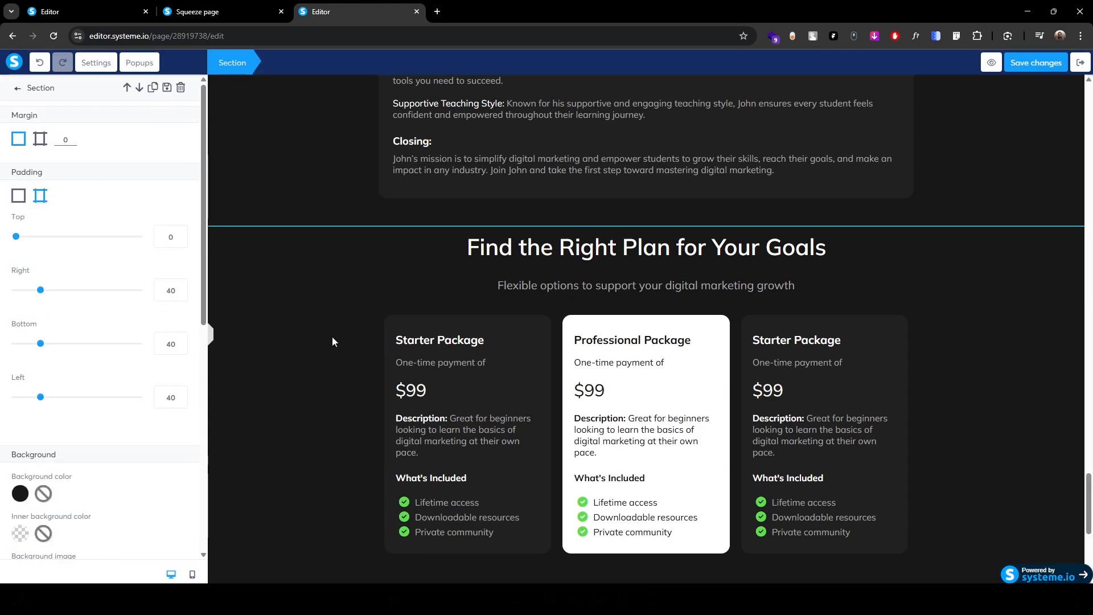
scroll(336, 401, "down", 6)
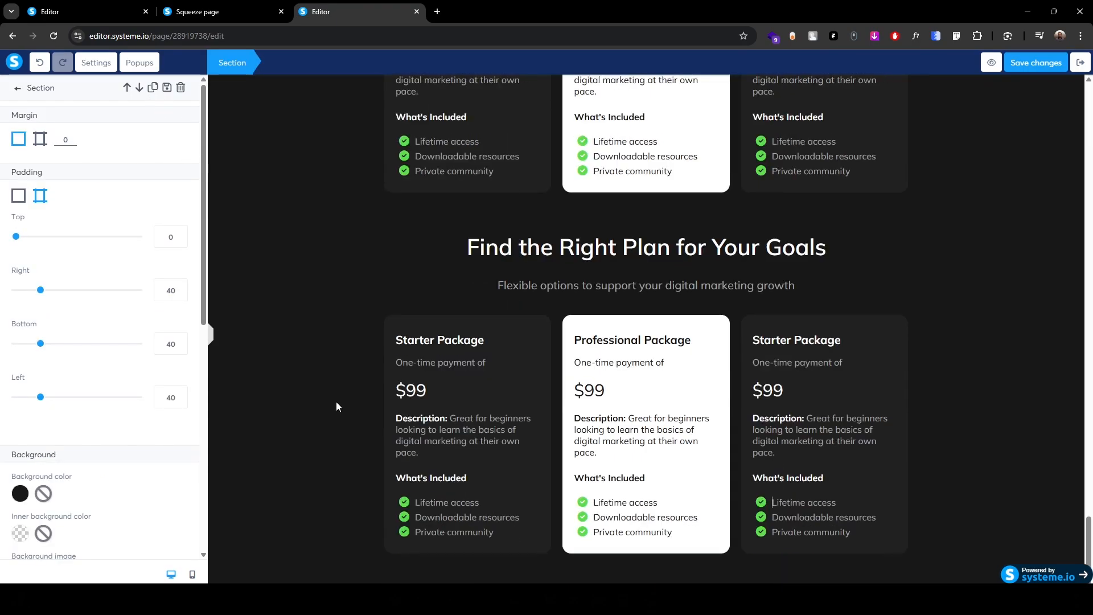
left_click(264, 242)
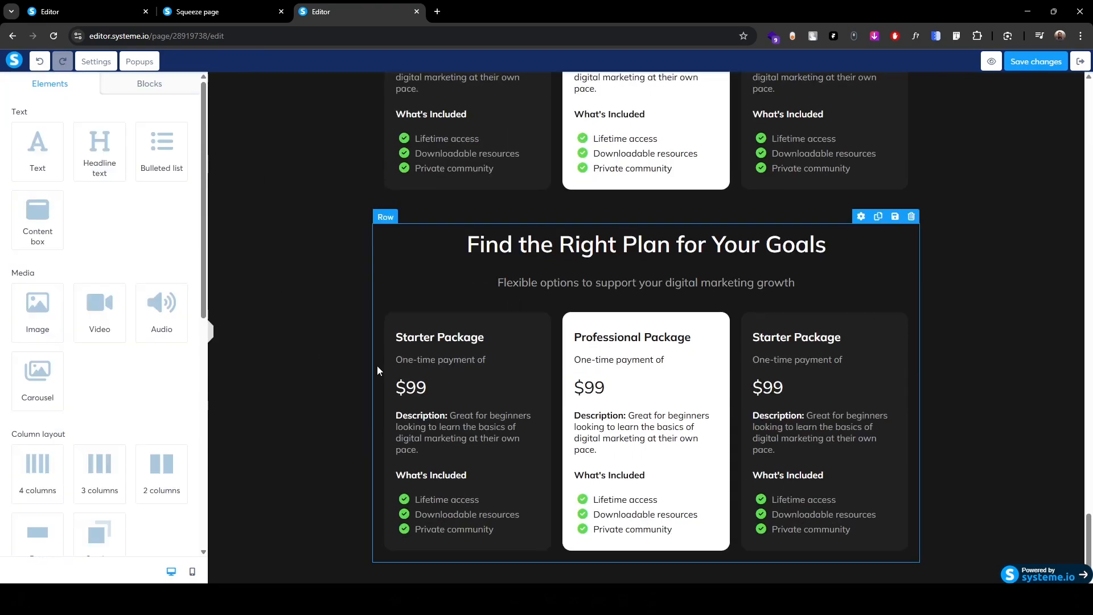
- Delete the row holding the three pricing cards from the duplicated section
left_click(390, 316)
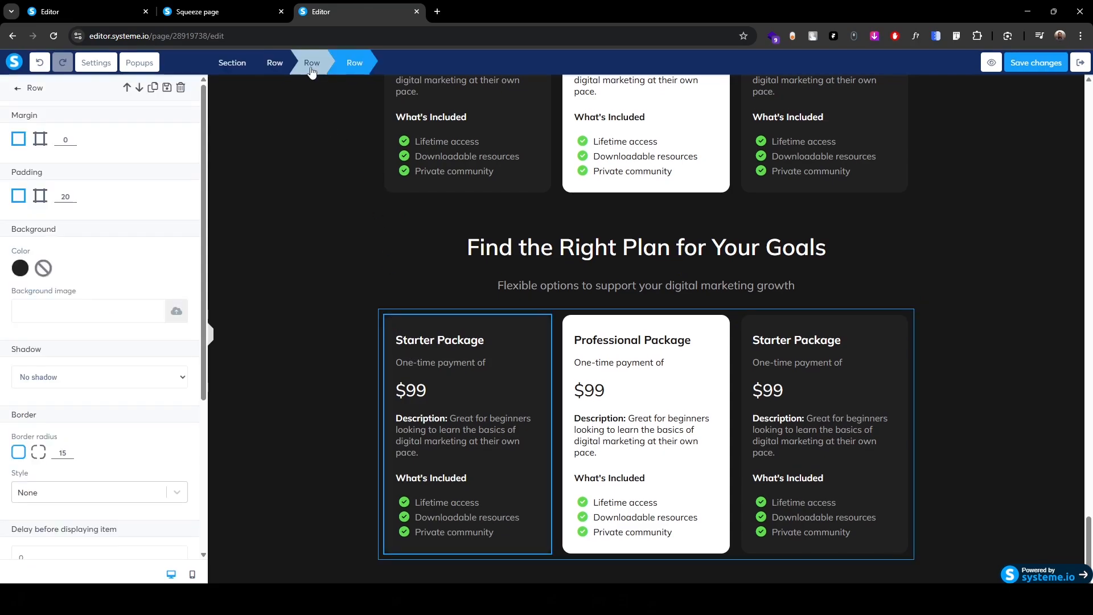
left_click(181, 88)
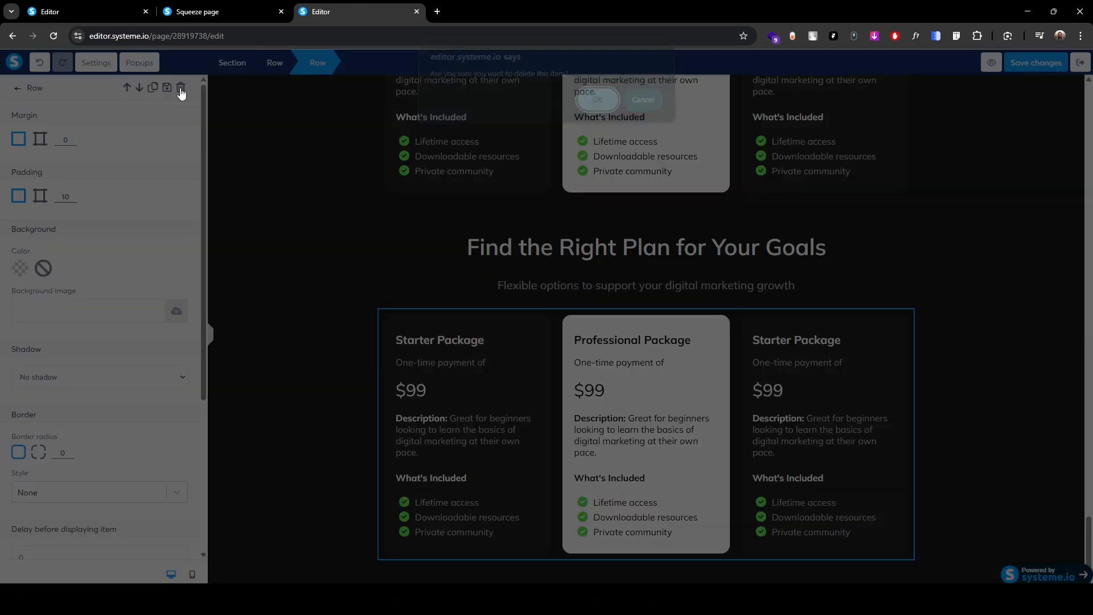
left_click(602, 111)
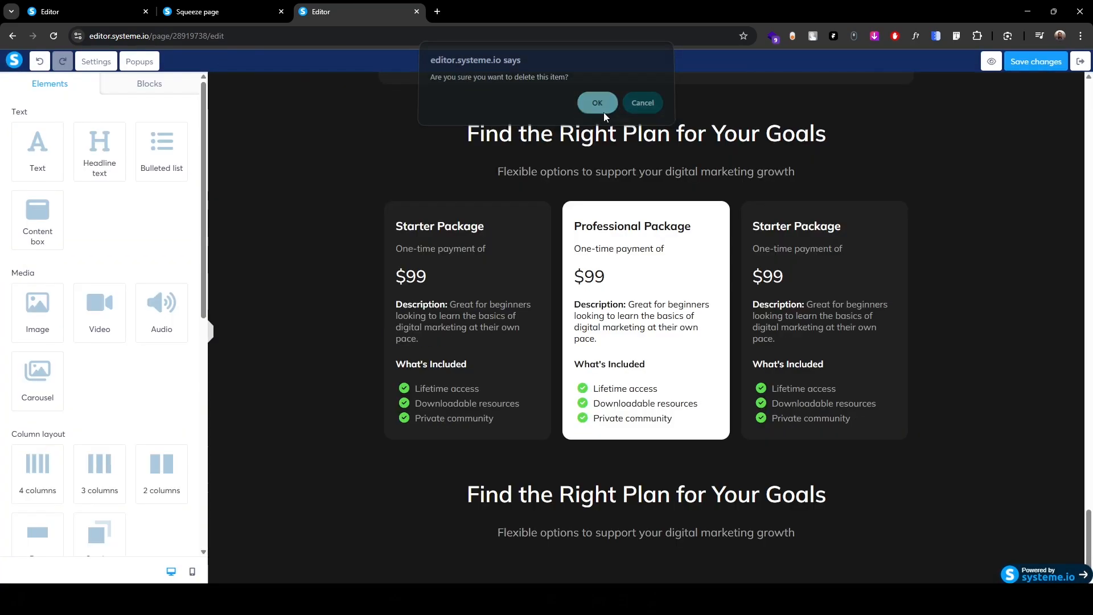
- Replace the duplicated section's headline with "Testimonial" copied from the reference page
left_click(231, 21)
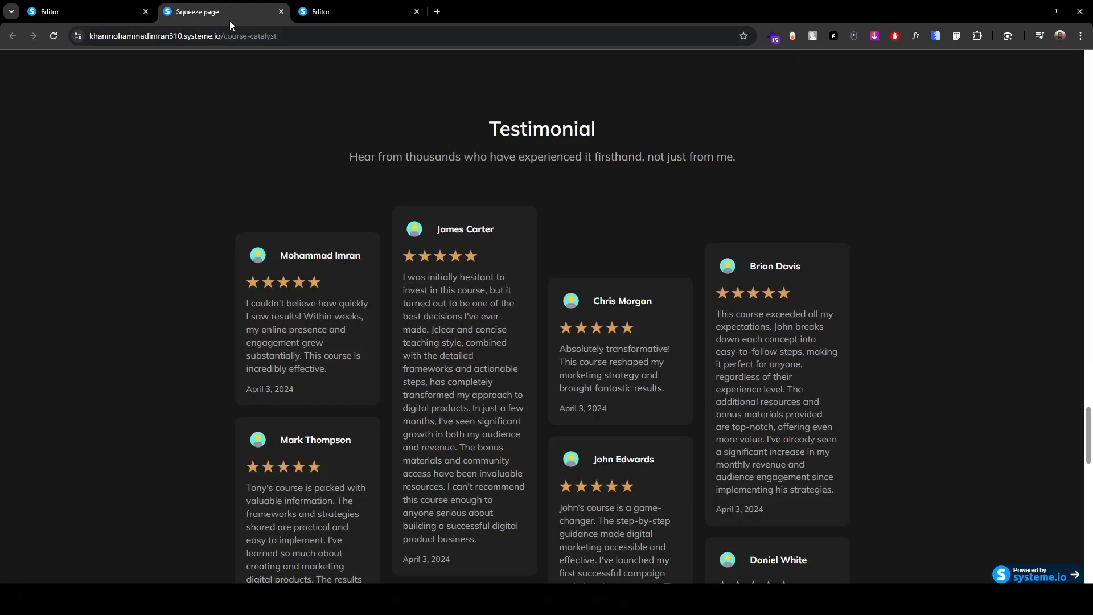
double_click(538, 132)
key("ctrl+c")
key("ctrl+Tab")
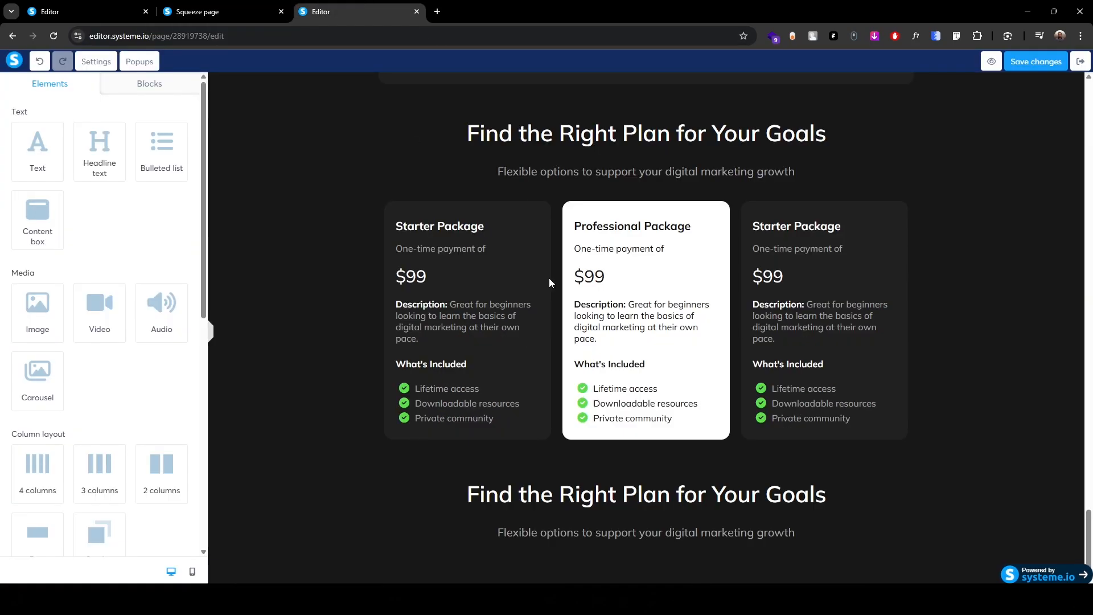
left_click(464, 496)
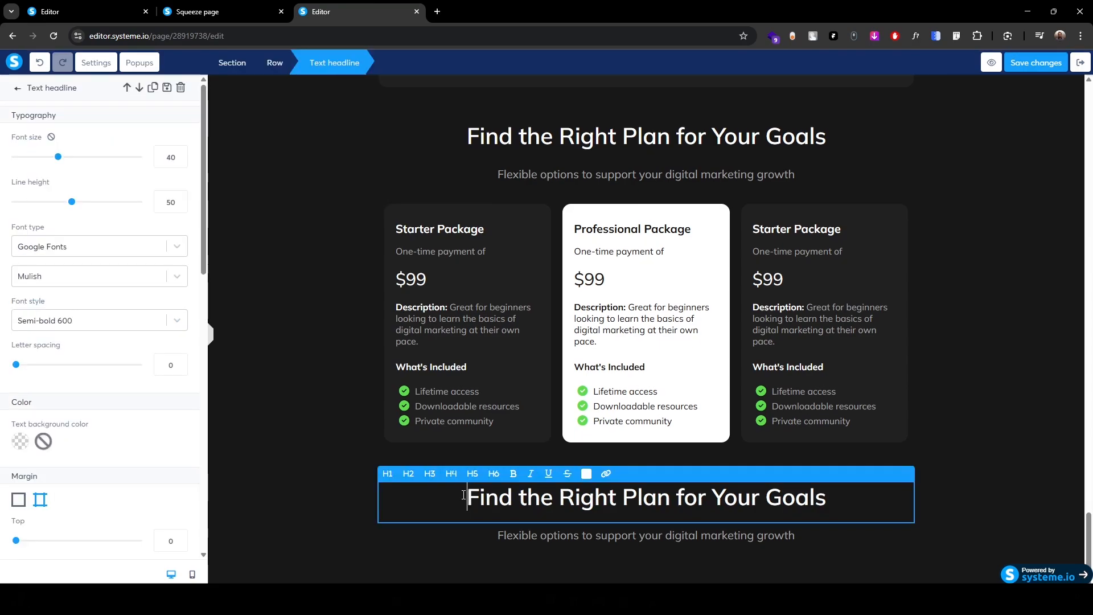
key("ctrl+v")
key("shift+End")
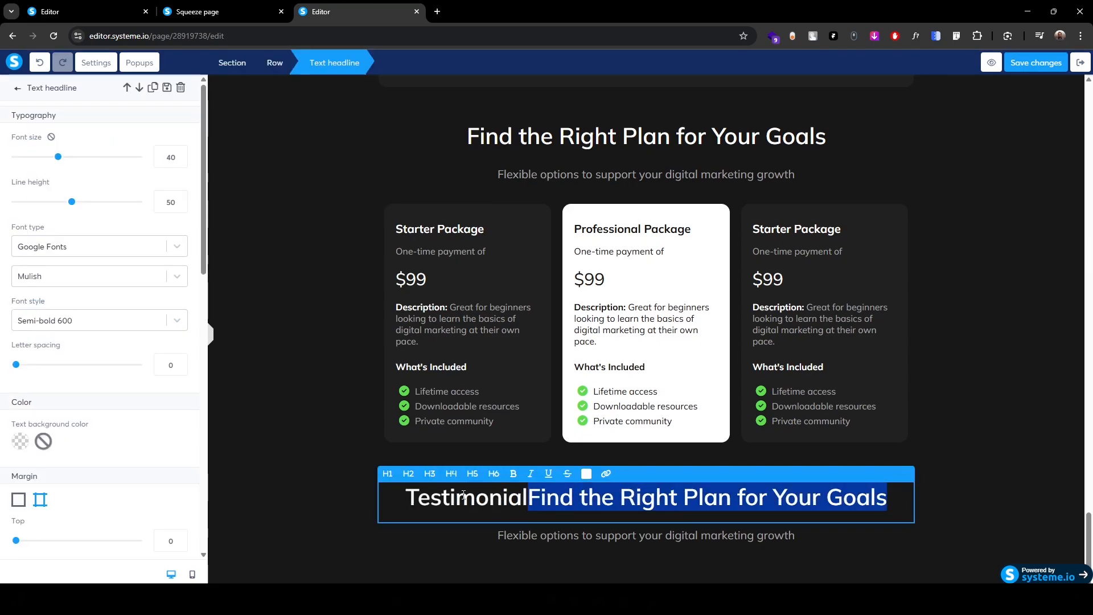
key("Delete")
- Replace the duplicated section's subtitle with "Hear from thousands who have experienced it firsthand, not just from me." copied from the reference page
left_click(251, 11)
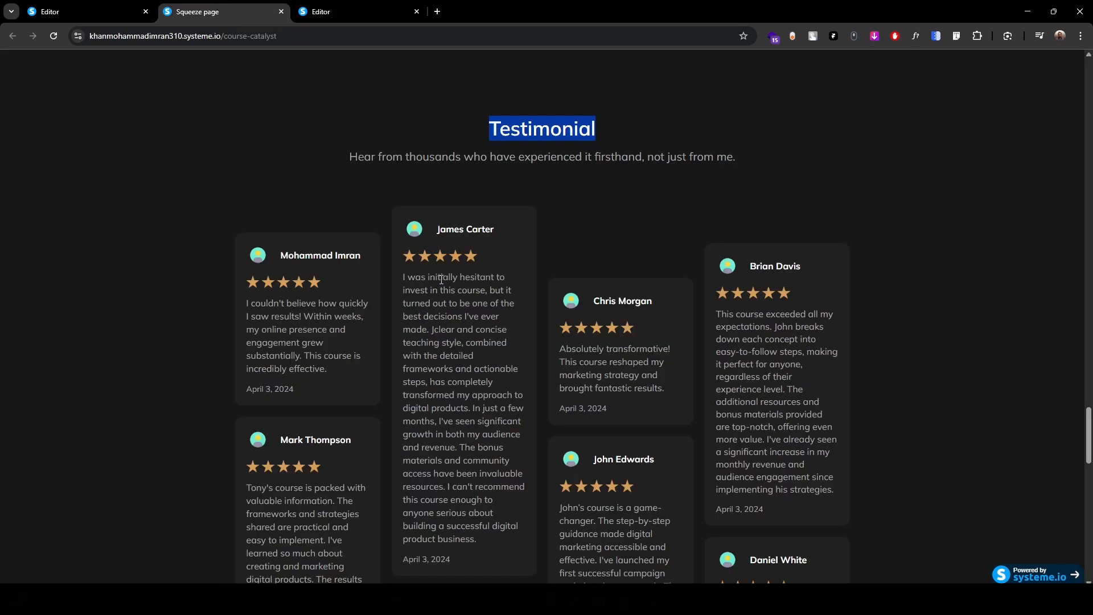
triple_click(494, 167)
key("ctrl+c")
left_click(319, 11)
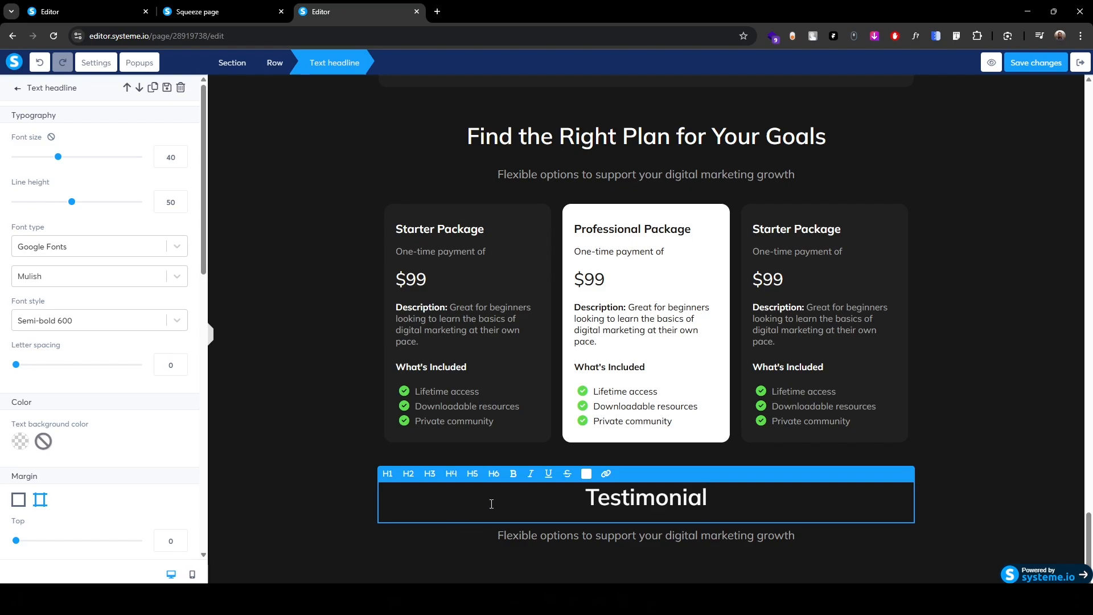
left_click(502, 535)
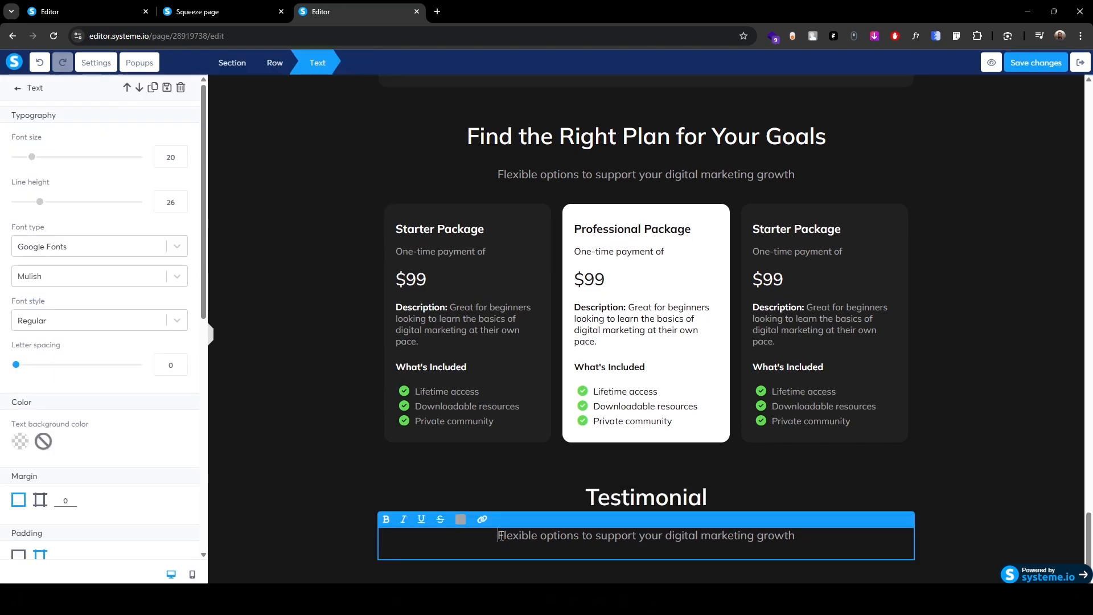
key("ctrl+v")
key("shift+End")
key("BackSpace")
key("BackSpace")
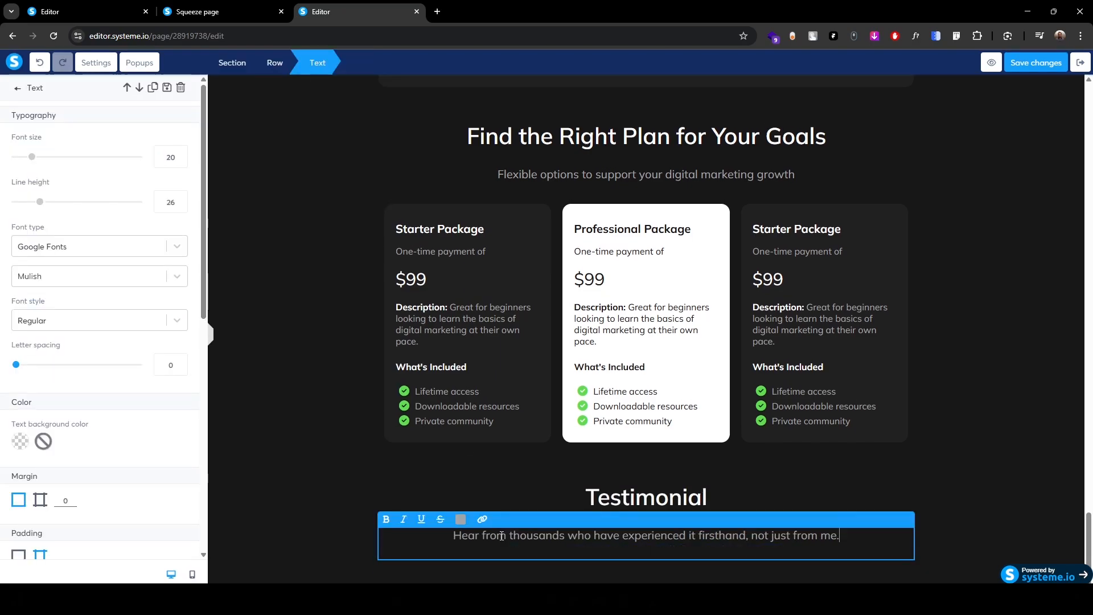
- Set the Testimonial section's content width to Wide
left_click(310, 509)
scroll(11, 419, "down", 5)
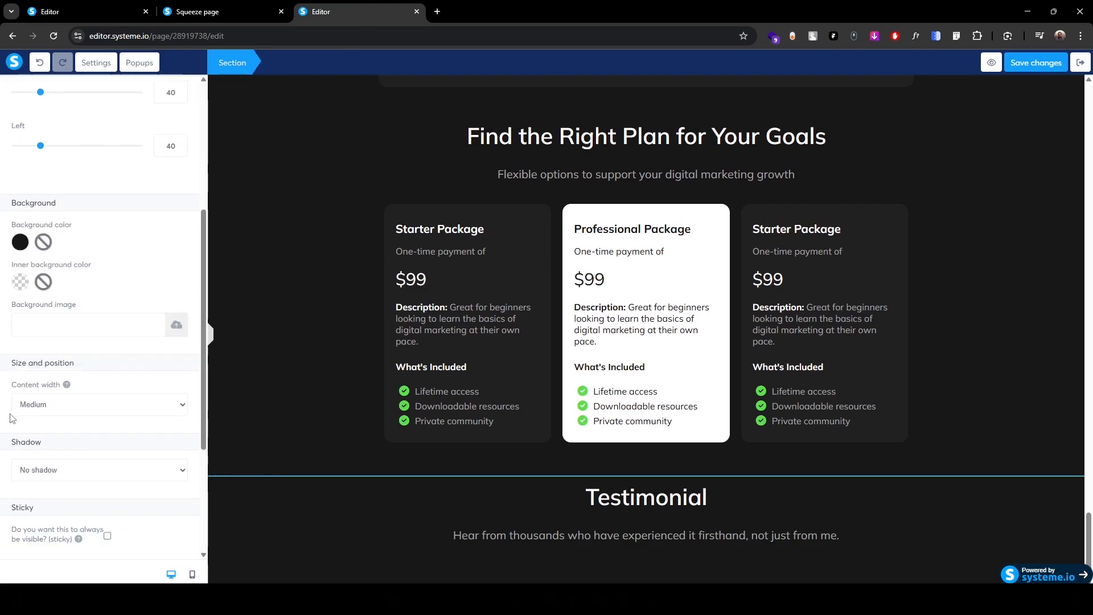
left_click(31, 377)
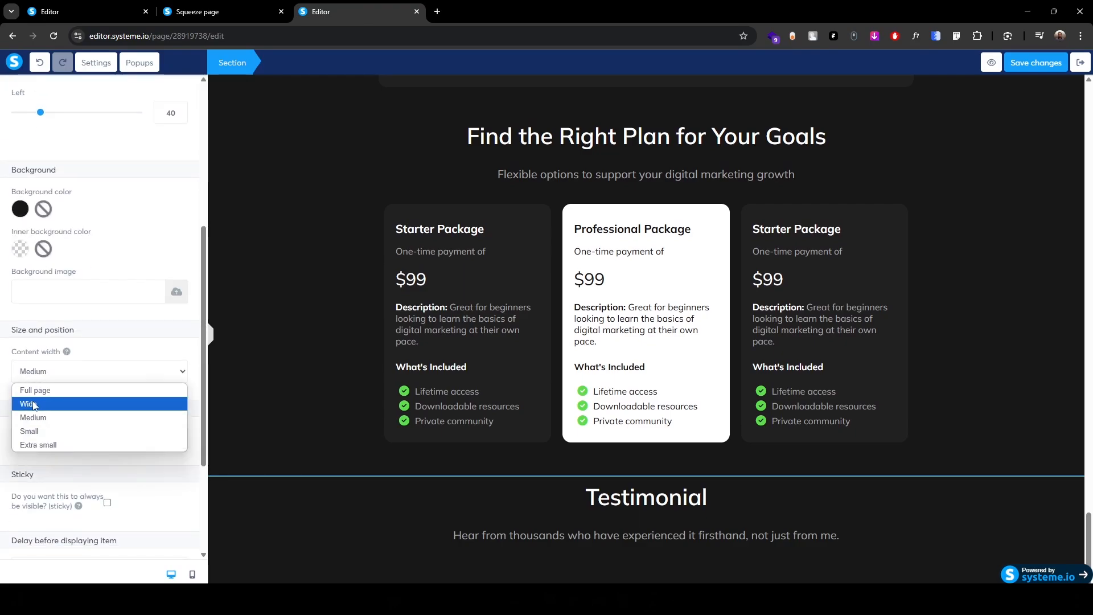
left_click(266, 287)
- Compare with the reference page's testimonial layout, and add a four-column layout below the Testimonial subtitle
left_click(267, 12)
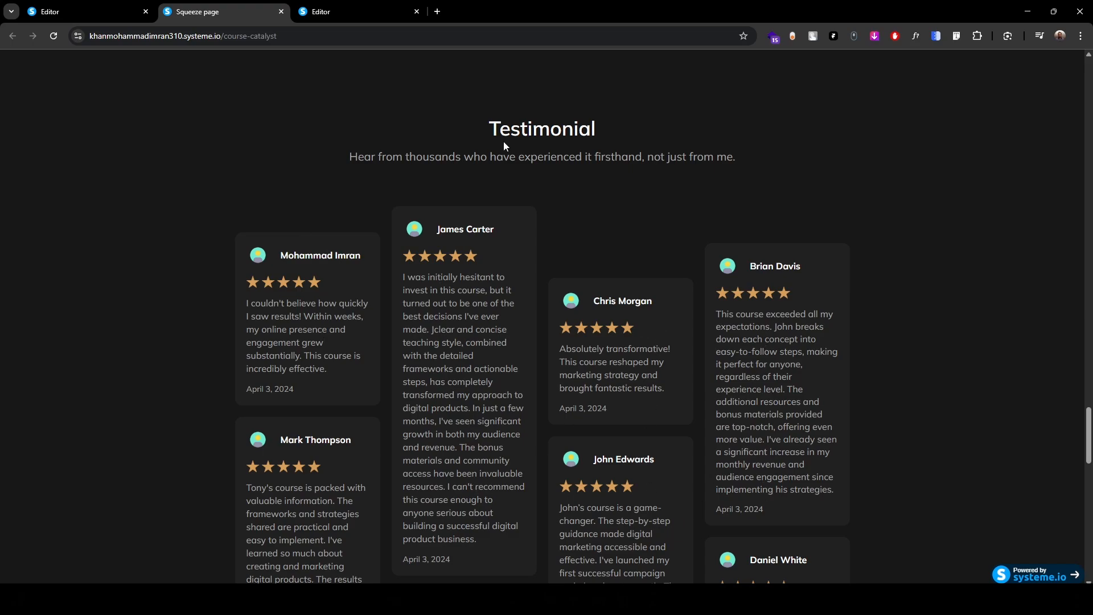
left_click(347, 11)
scroll(35, 236, "down", 5)
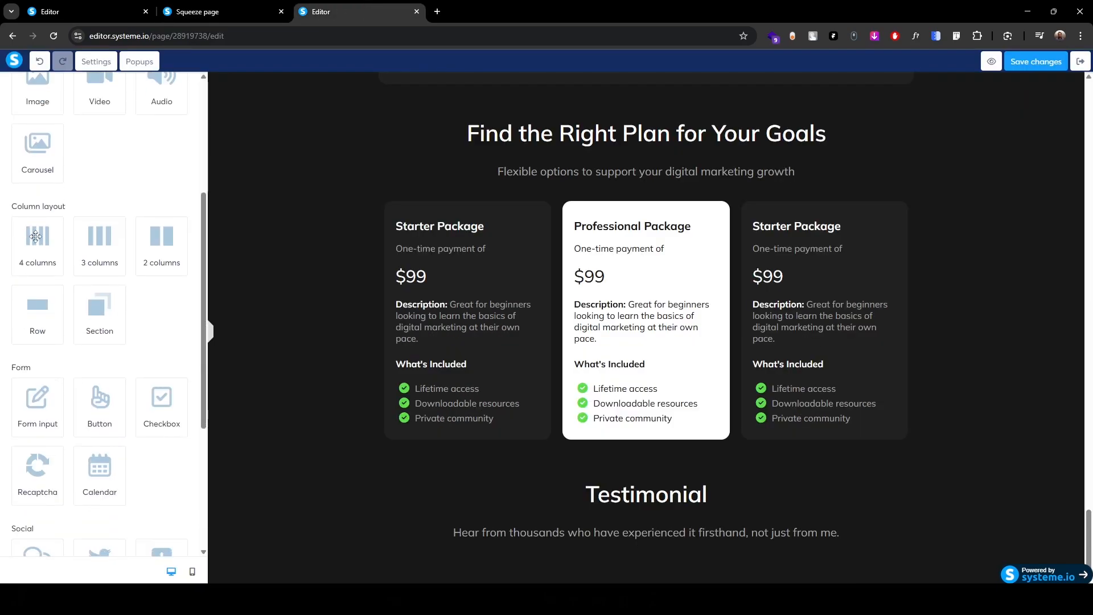
left_click_drag(35, 237, 694, 562)
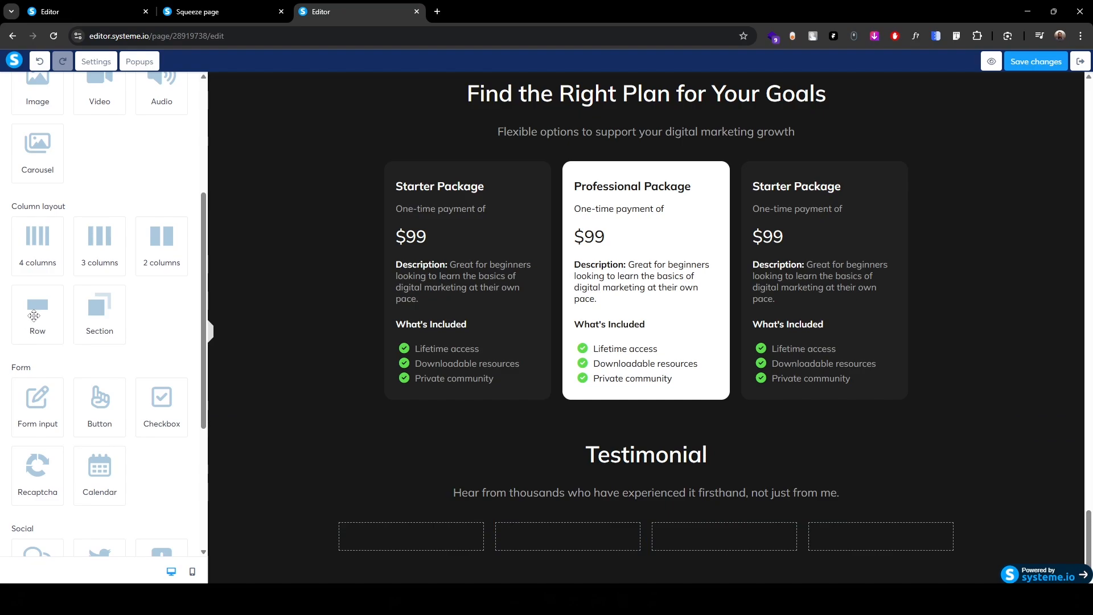
- Add a row with background color 212121 in the first testimonial column, and place a two-column layout inside it
left_click_drag(34, 315, 418, 538)
left_click(353, 518)
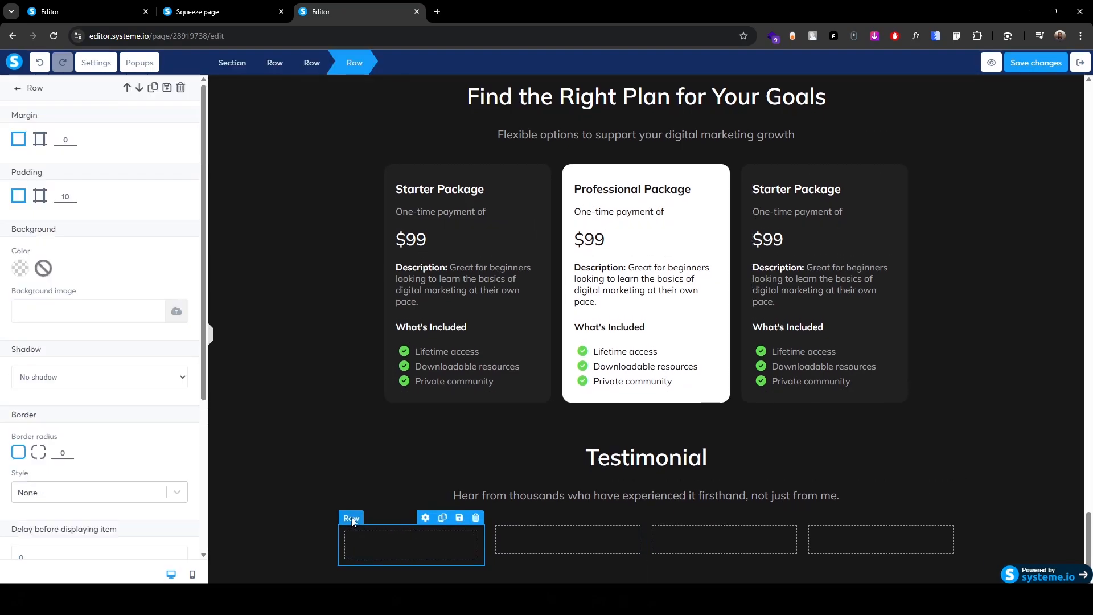
left_click(20, 268)
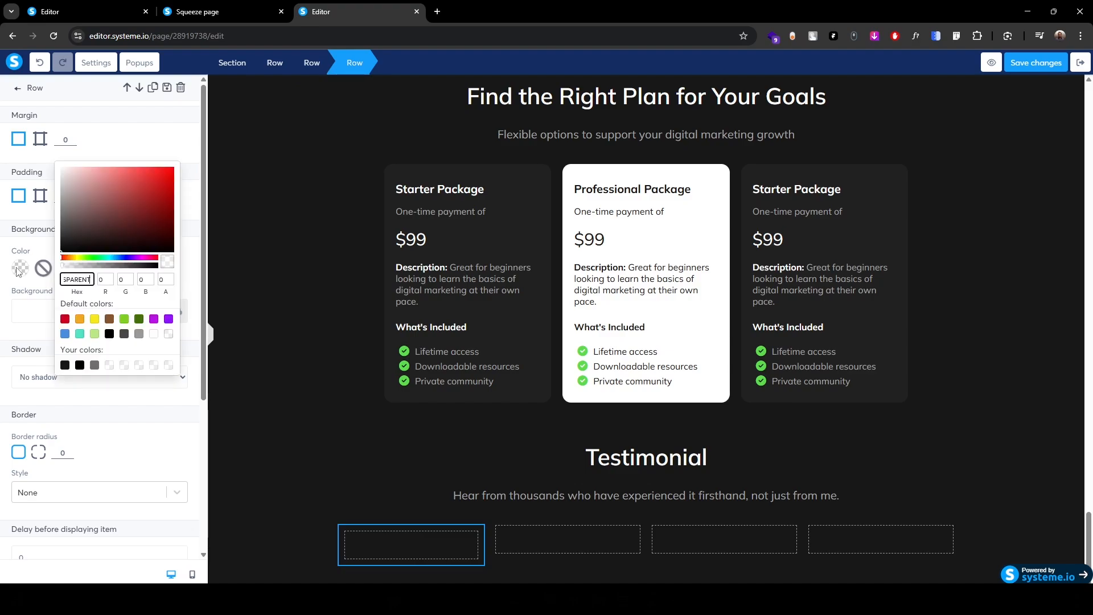
key("ctrl+a")
type("212121")
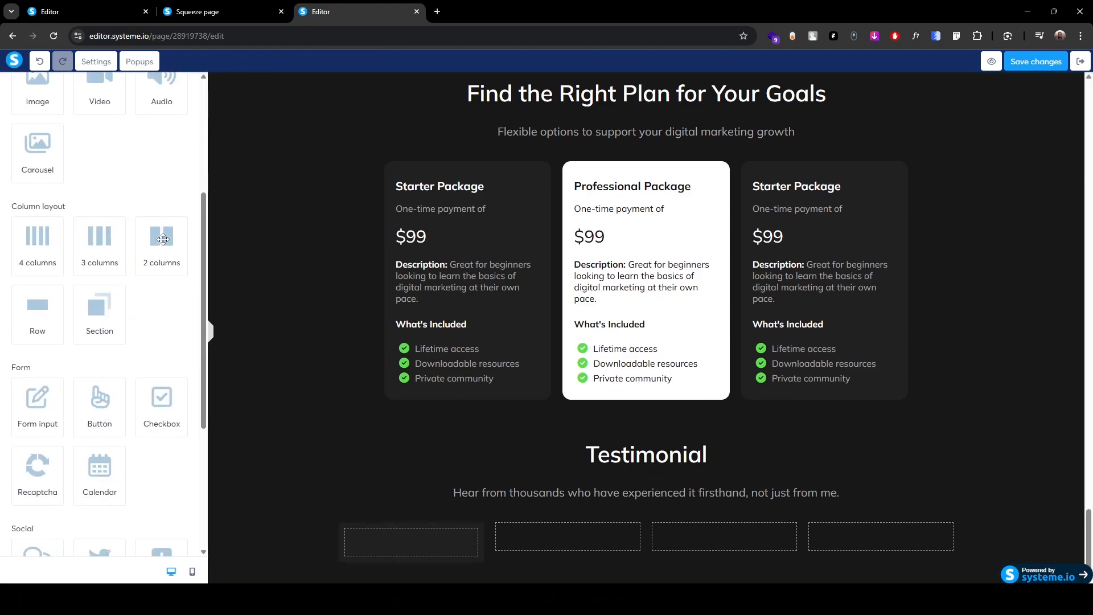
left_click_drag(165, 244, 425, 548)
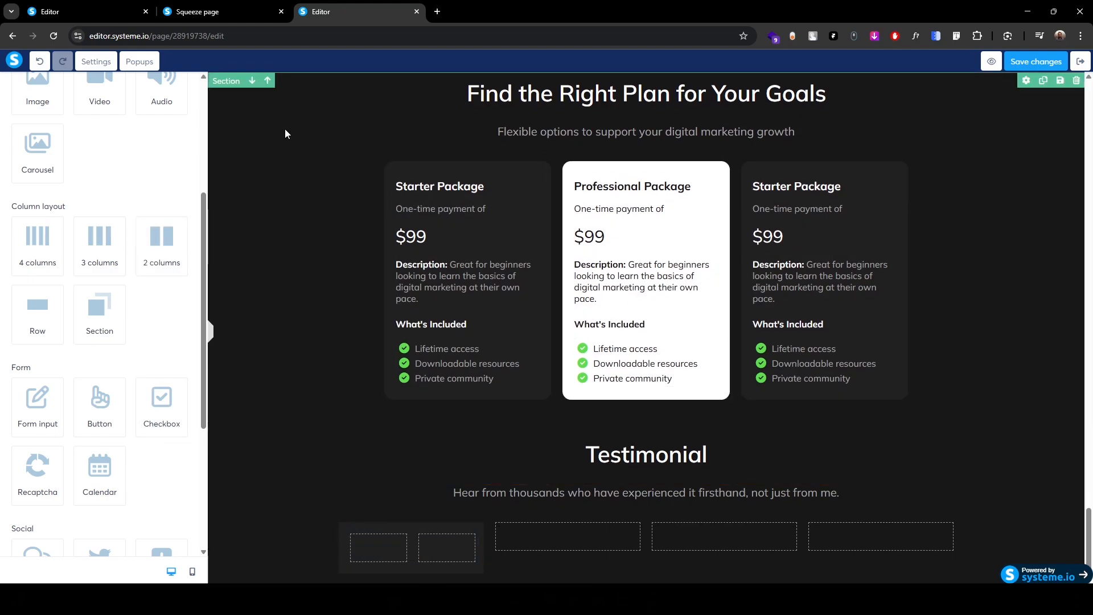
- Copy the first reviewer's name from the reference page's testimonial cards and return to the page being edited
left_click(225, 11)
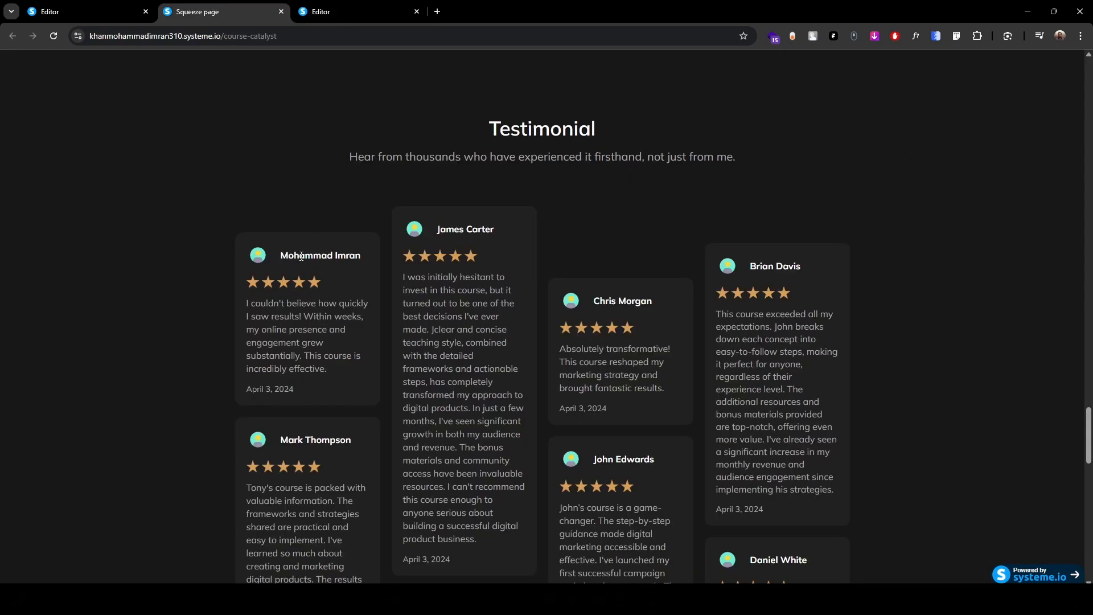
left_click_drag(278, 255, 368, 260)
key("ctrl+c")
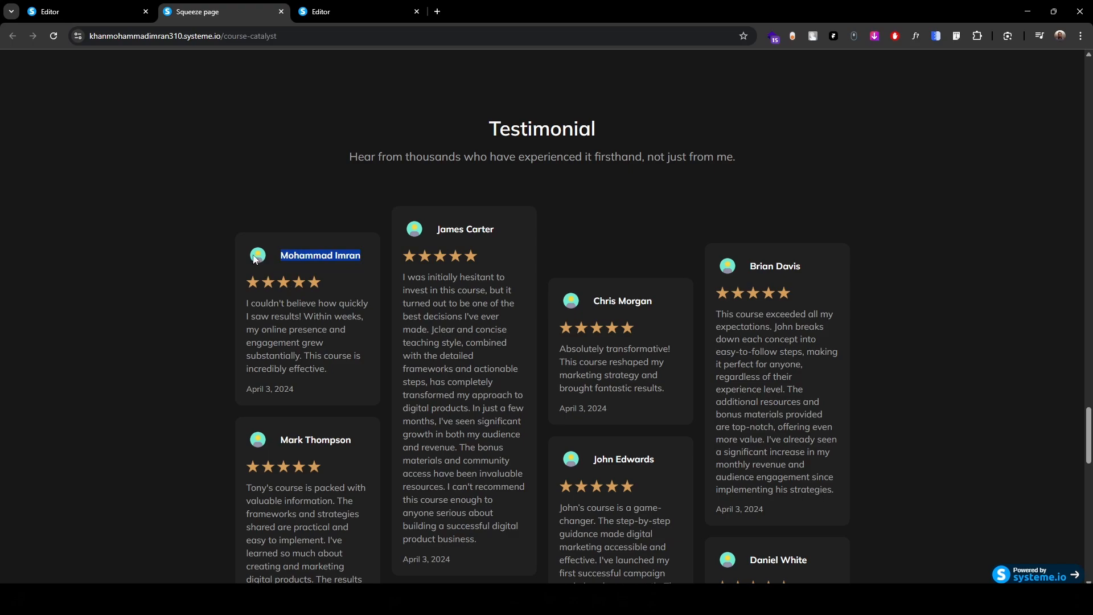
key("ctrl+Tab")
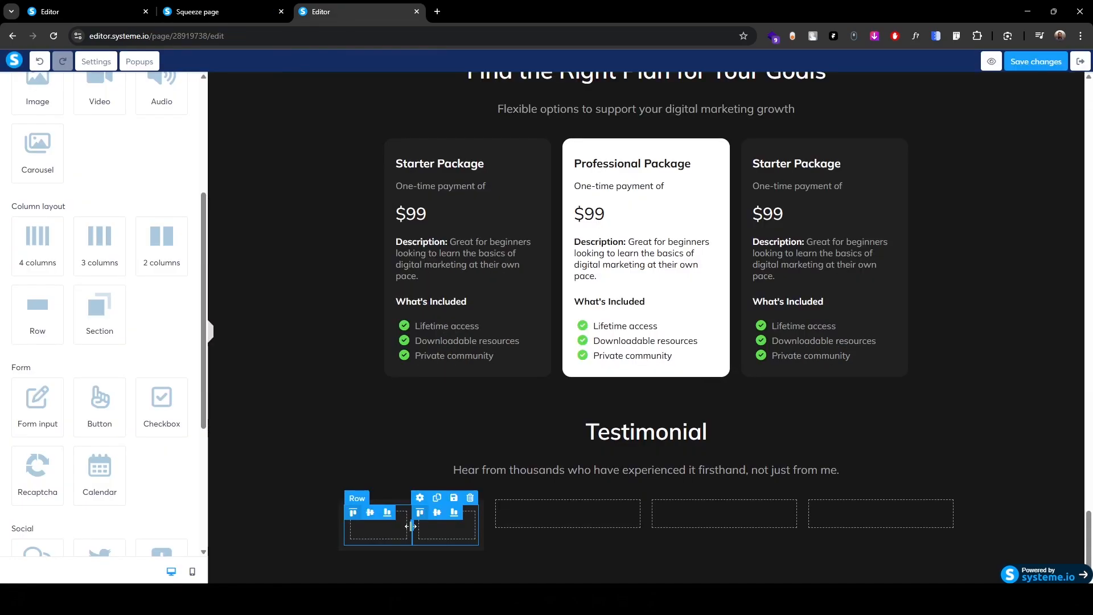
- Narrow the first inner column of the testimonial card and place an image element in it
left_click_drag(411, 526, 378, 527)
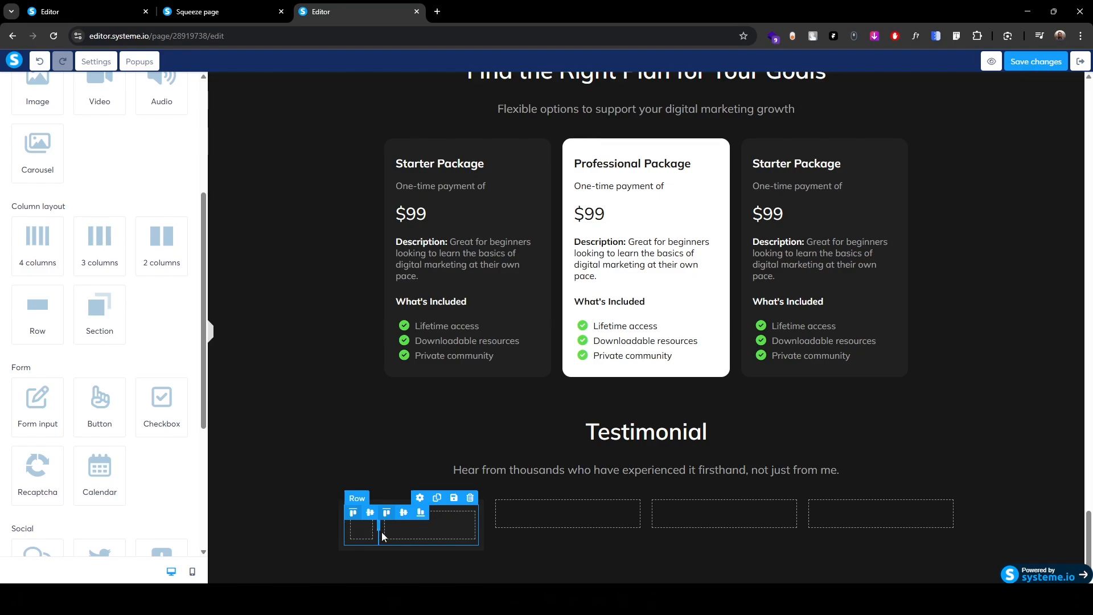
scroll(164, 461, "up", 4)
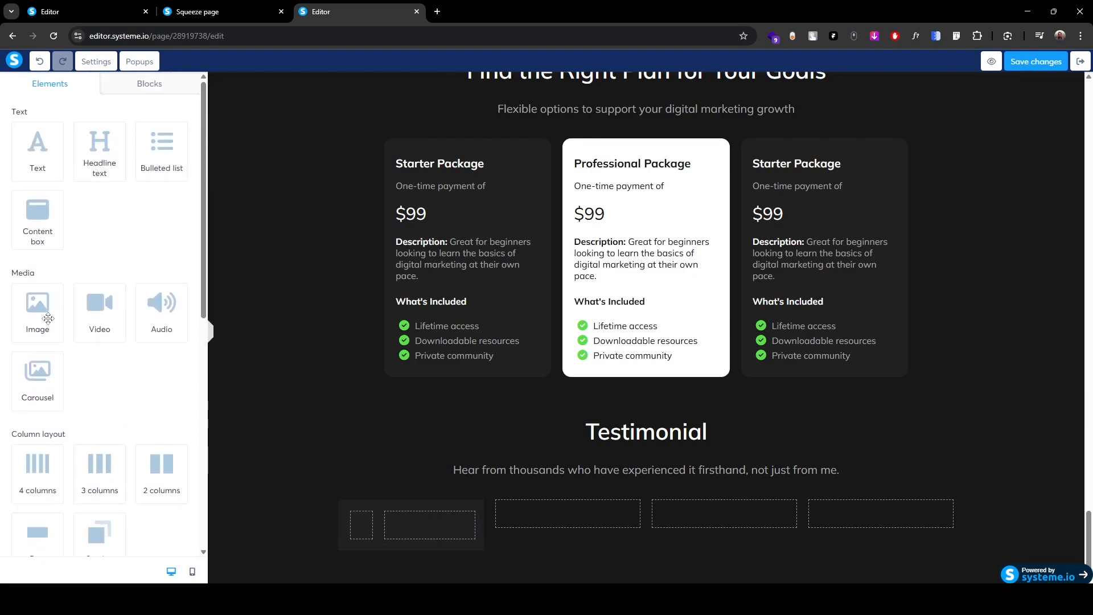
left_click_drag(37, 306, 368, 532)
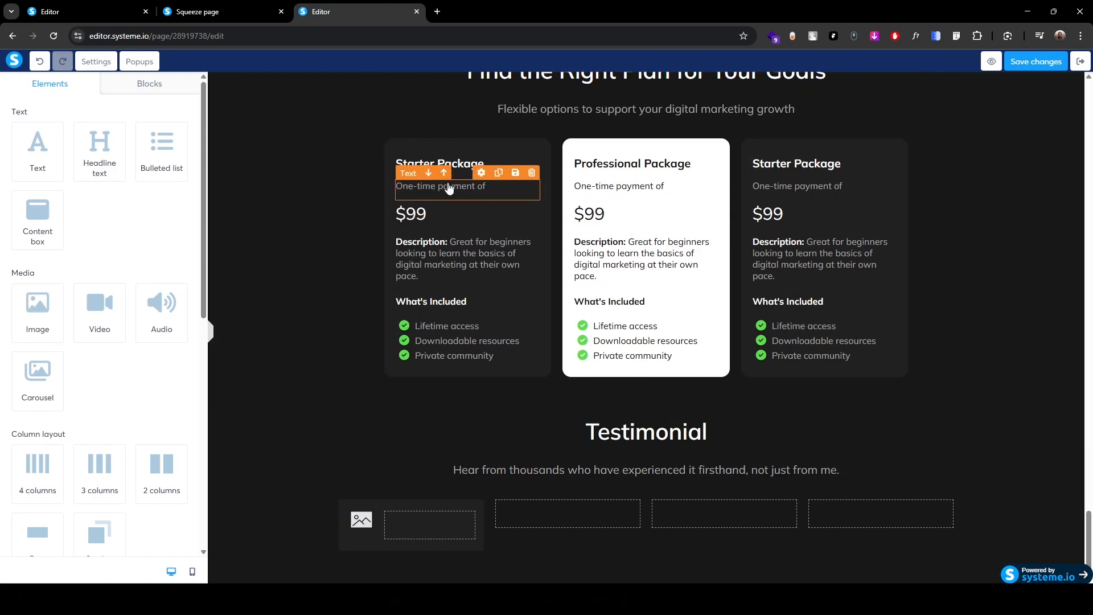
- Duplicate the first Starter Package's "What's Included" text and move the copy into the testimonial card's second inner column
left_click(457, 303)
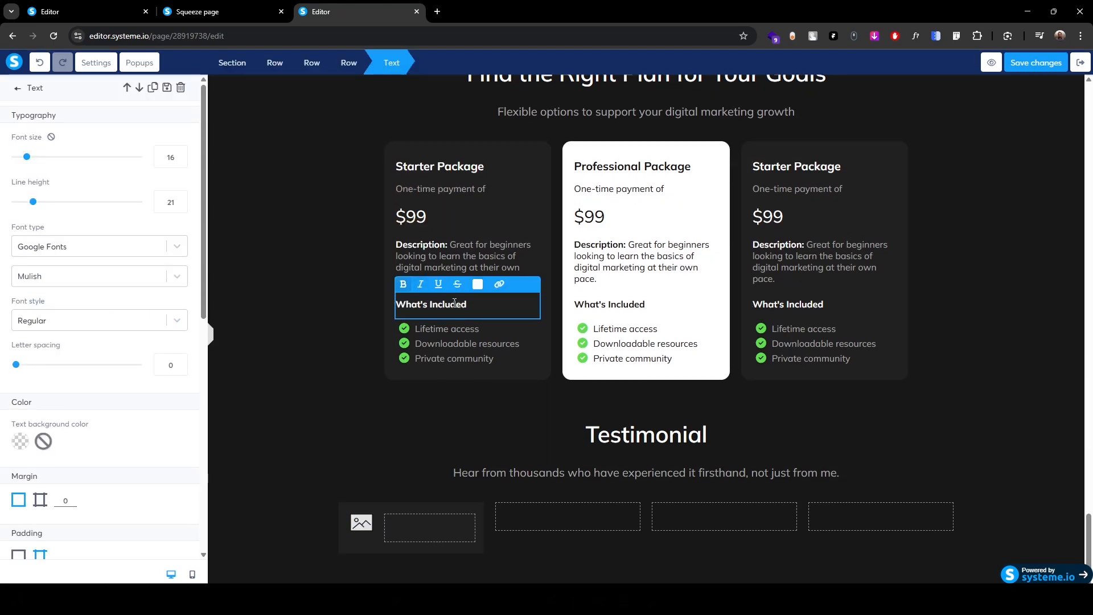
left_click(153, 87)
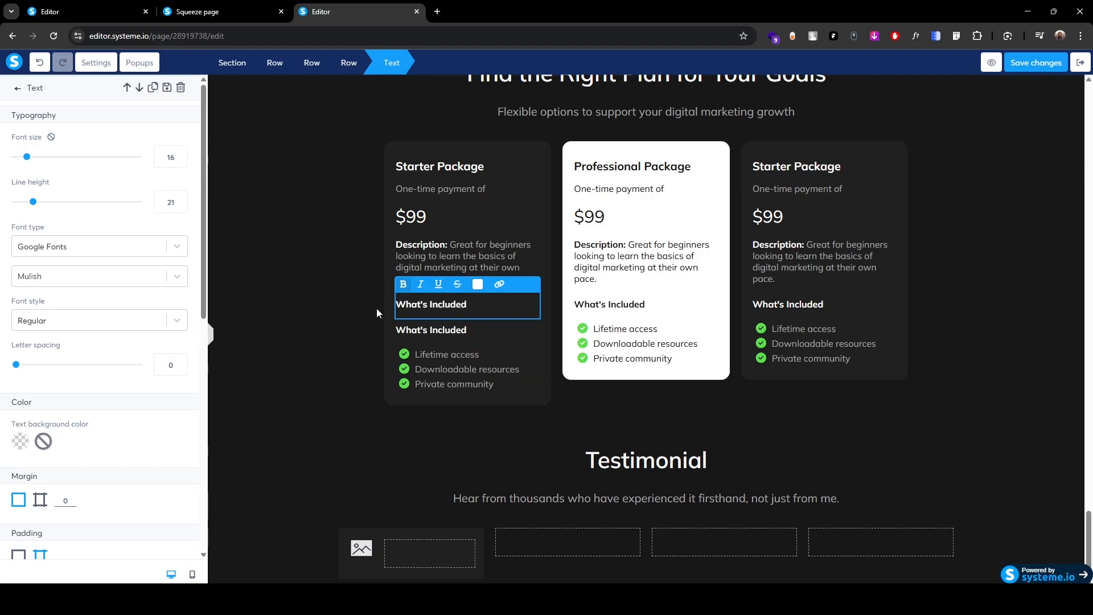
left_click_drag(420, 329, 433, 549)
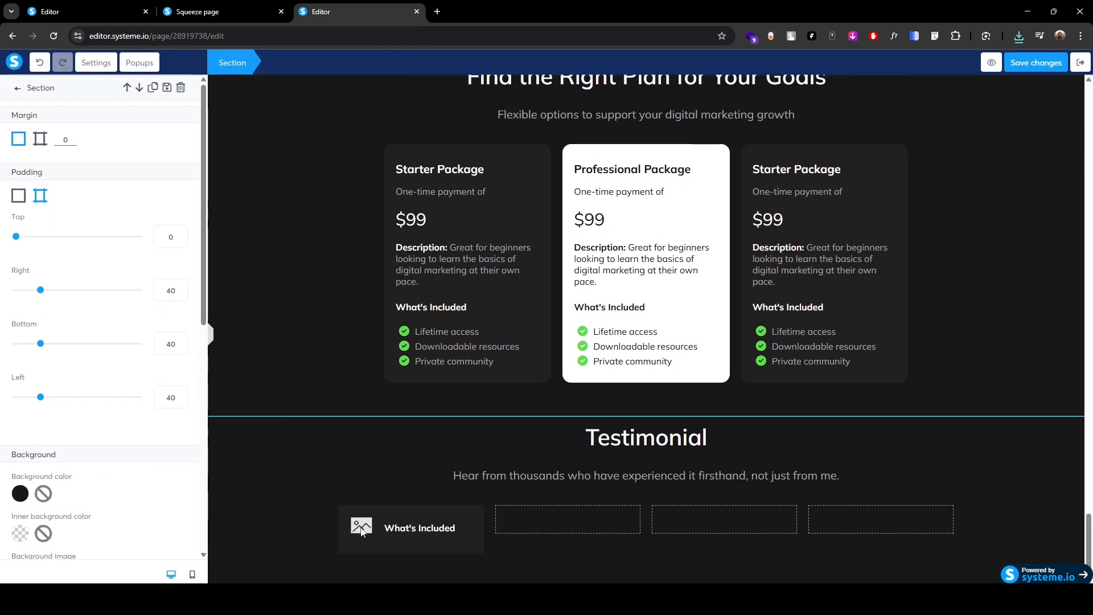
- Upload "7. Avatar.png" from the icons folder as the testimonial card's image
left_click(362, 525)
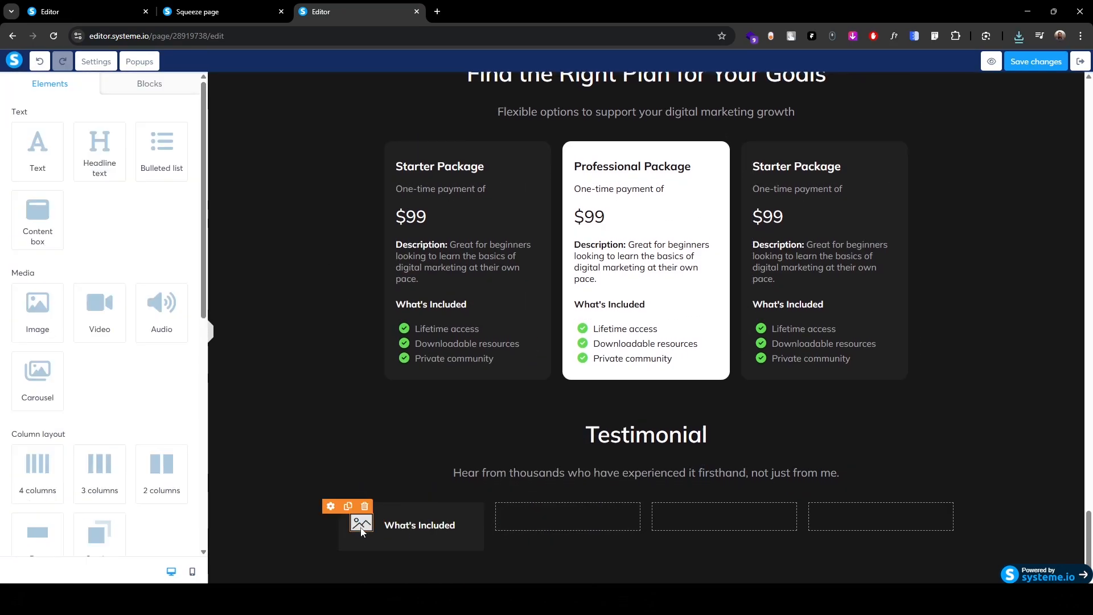
left_click(362, 524)
left_click(177, 134)
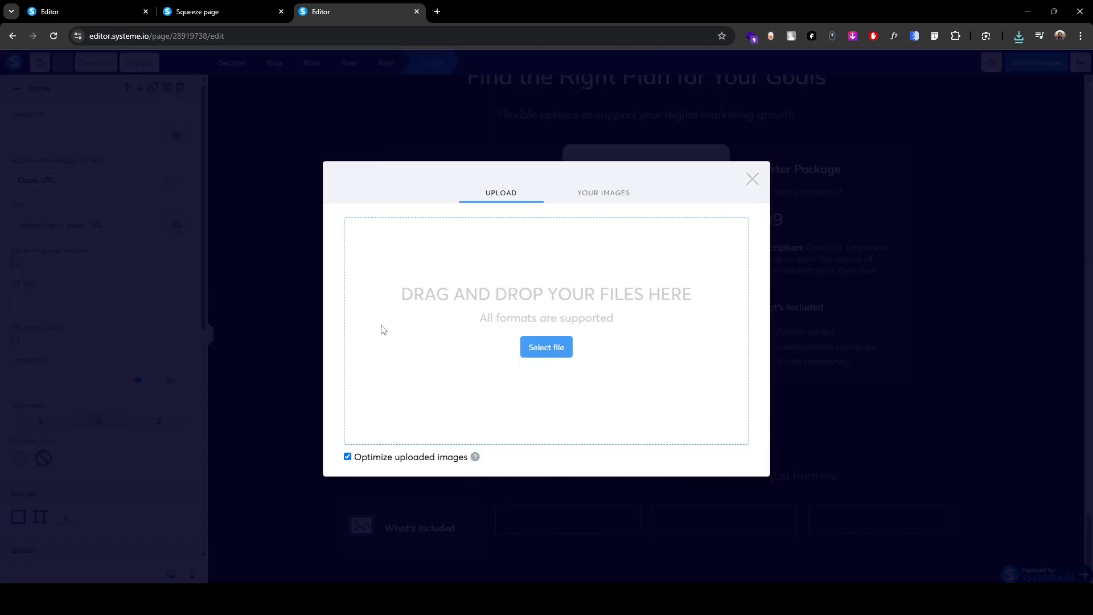
left_click(544, 349)
double_click(135, 108)
left_click(136, 108)
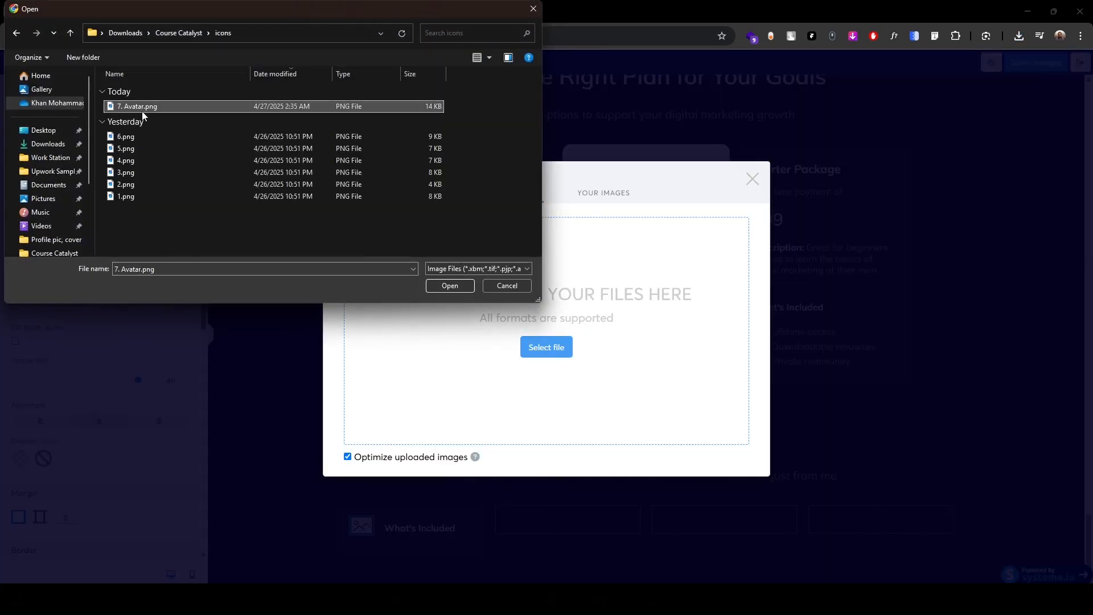
left_click(438, 287)
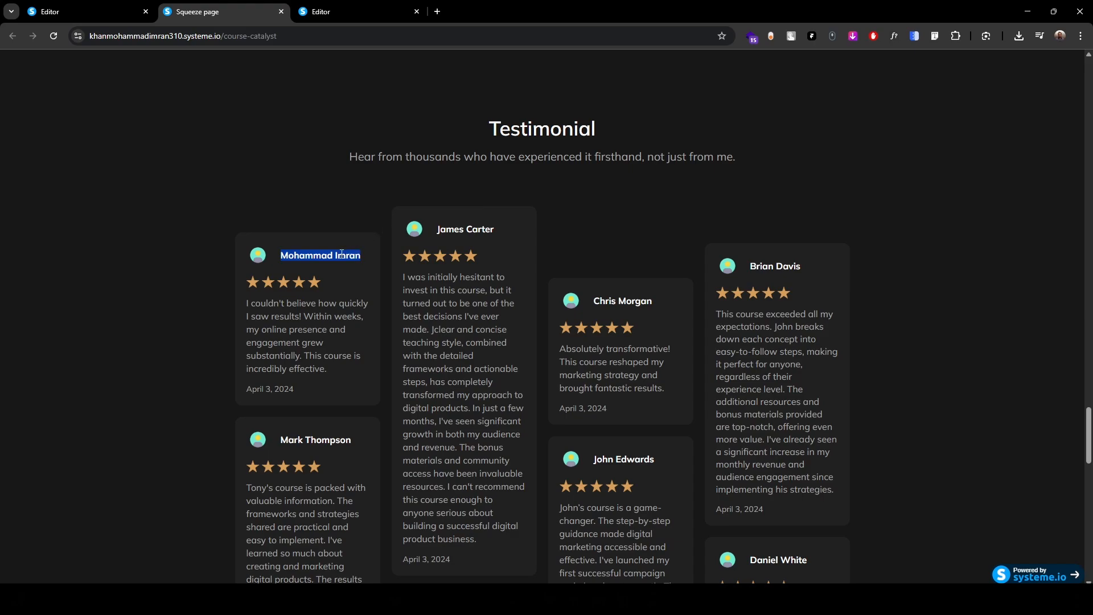
- Replace the "What's Included" text in the testimonial card with the copied reviewer's name
left_click(390, 4)
left_click(454, 528)
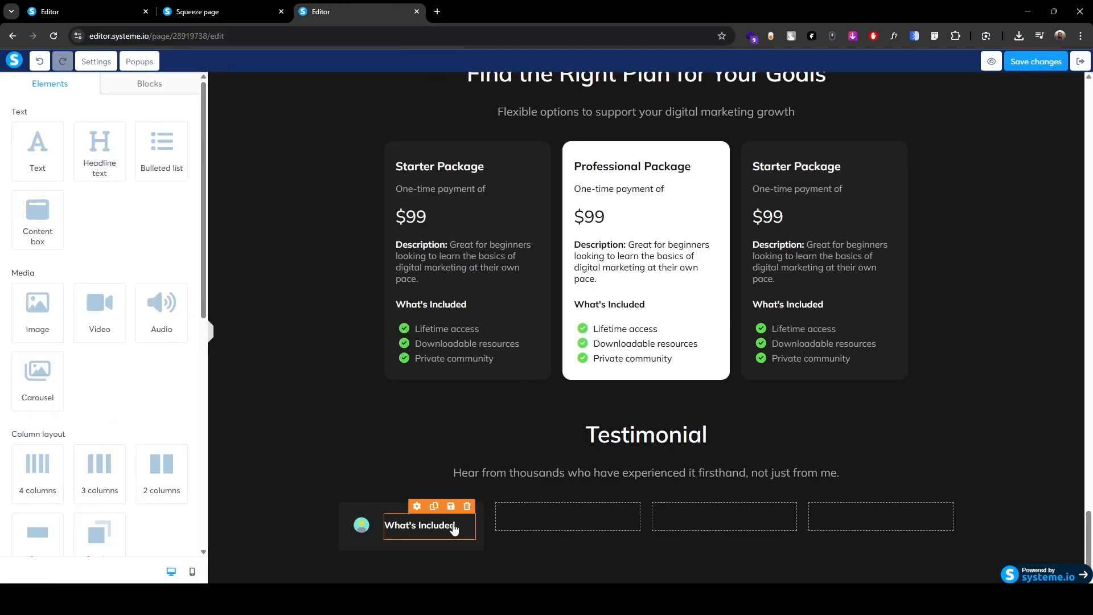
left_click(387, 530)
key("ctrl+v")
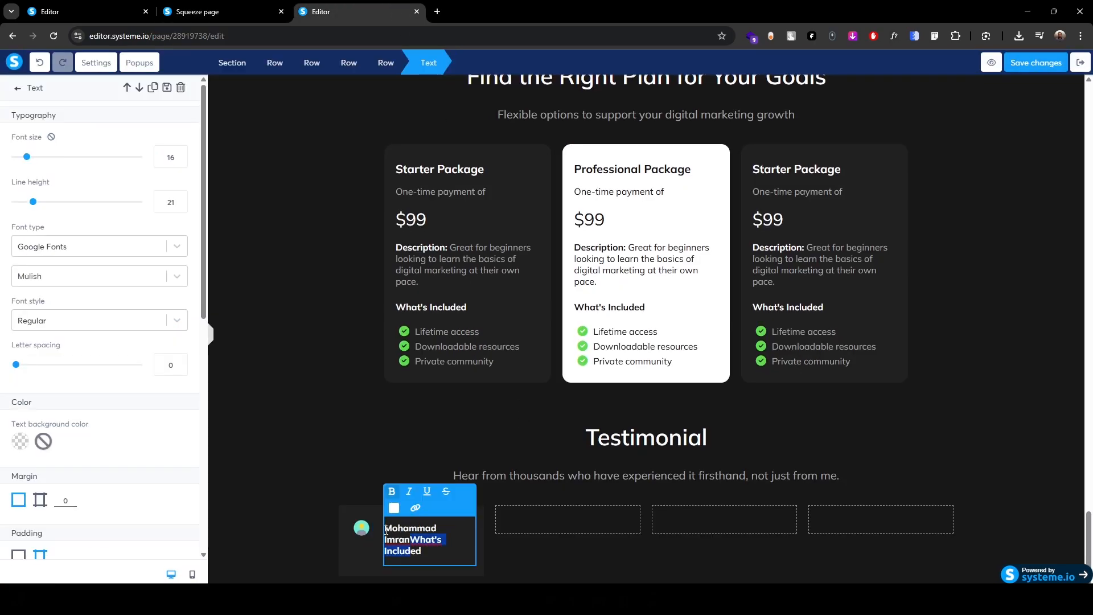
key("Delete")
key("Delete")
key("Delete")
key("Delete")
key("Delete")
key("Delete")
key("Delete")
key("Delete")
key("Delete")
key("Delete")
key("Delete")
key("Delete")
key("Delete")
key("Delete")
key("Delete")
- Set the testimonial card row's right, bottom and left padding to 20
left_click(379, 530)
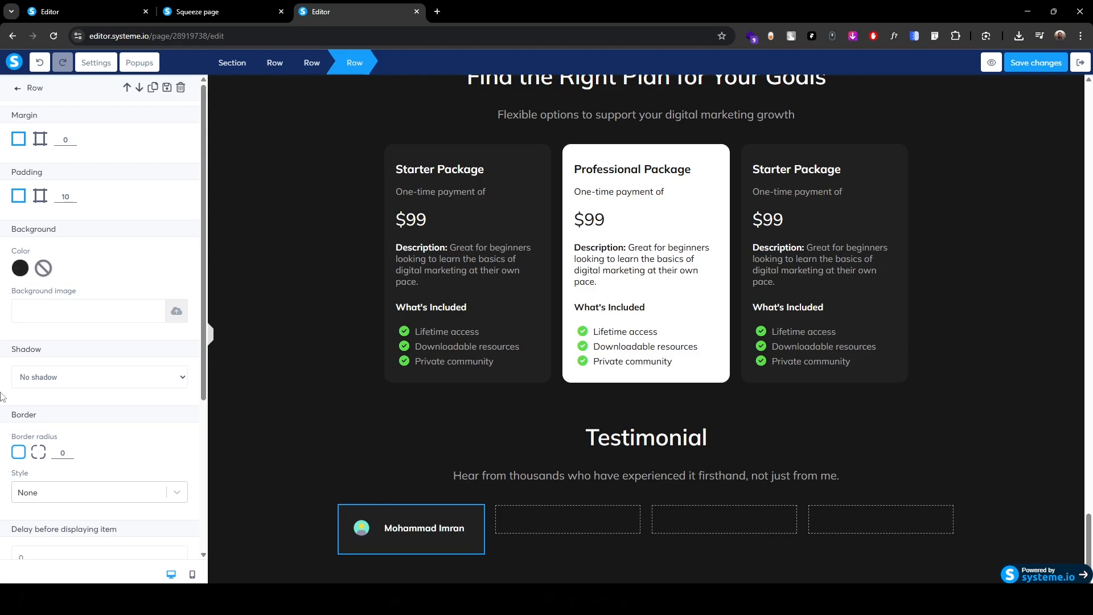
left_click(41, 199)
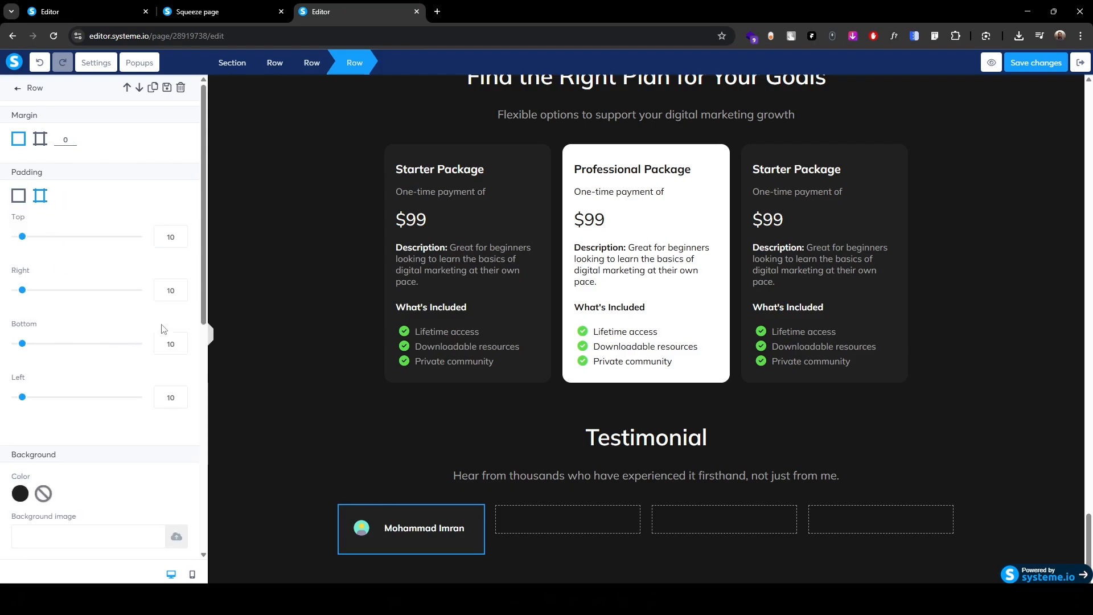
left_click_drag(164, 290, 171, 287)
type("20")
left_click_drag(165, 344, 174, 344)
type("20")
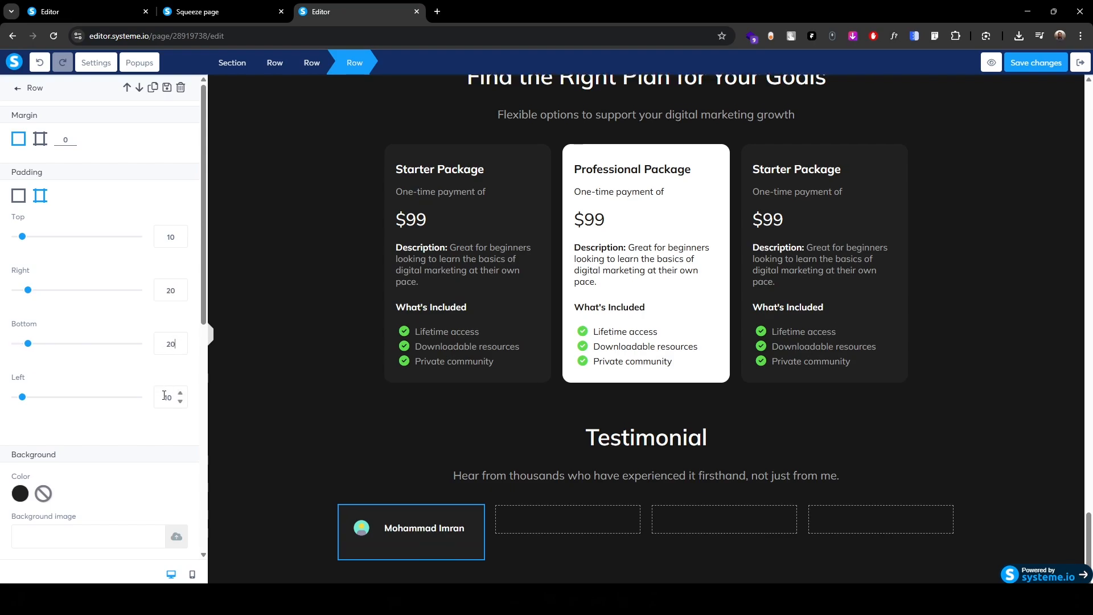
left_click(234, 439)
- Add an image element below the reviewer row in the testimonial card and upload "8. Star.png" to it
left_click_drag(37, 310, 416, 545)
scroll(415, 545, "down", 2)
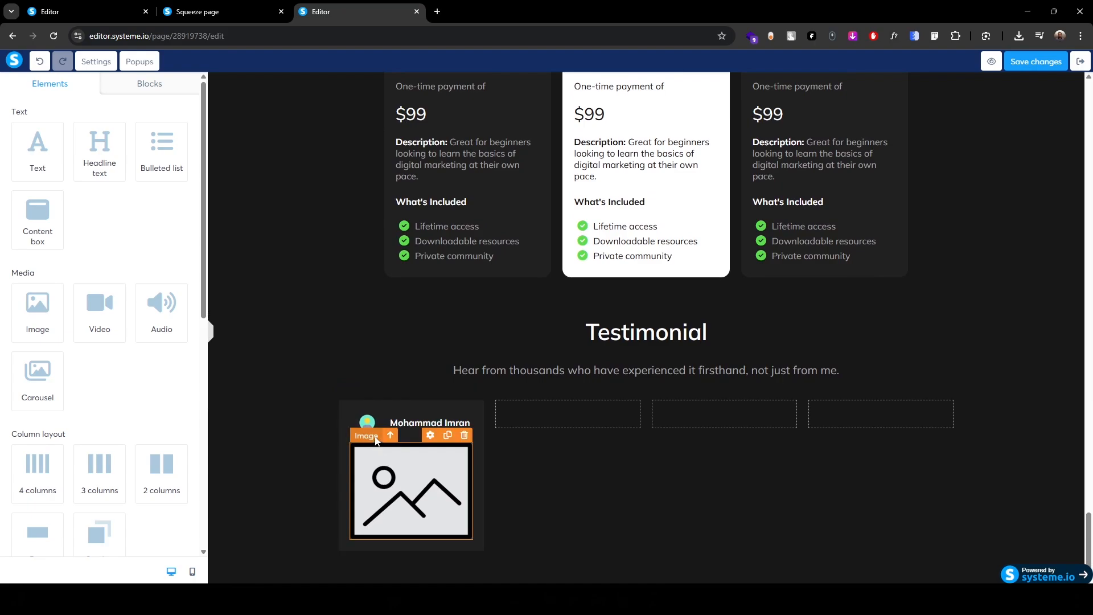
left_click(376, 438)
left_click(177, 135)
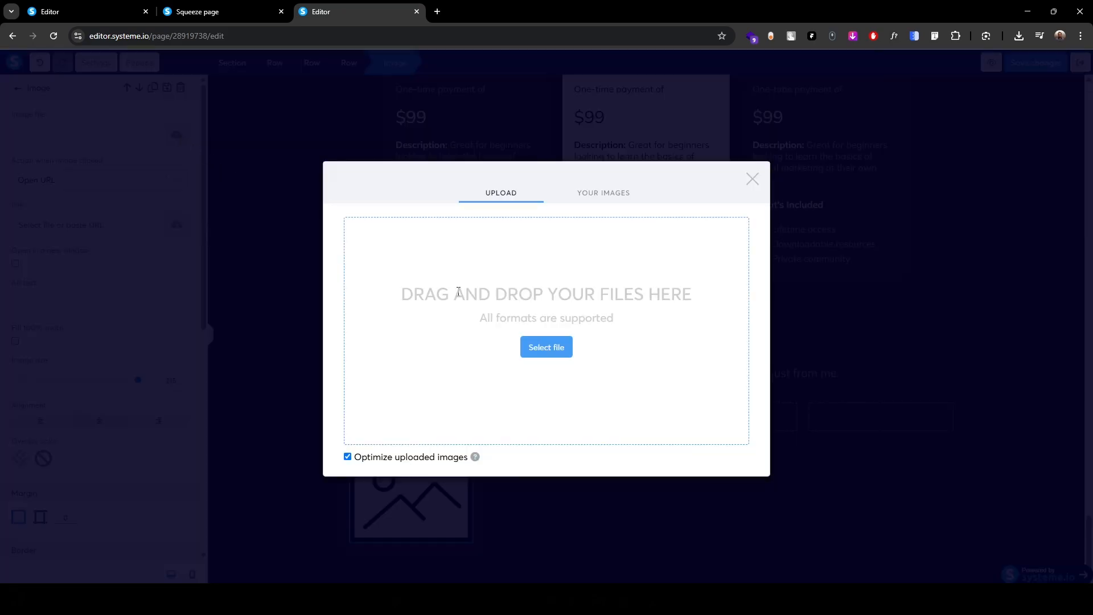
left_click(546, 348)
left_click(151, 106)
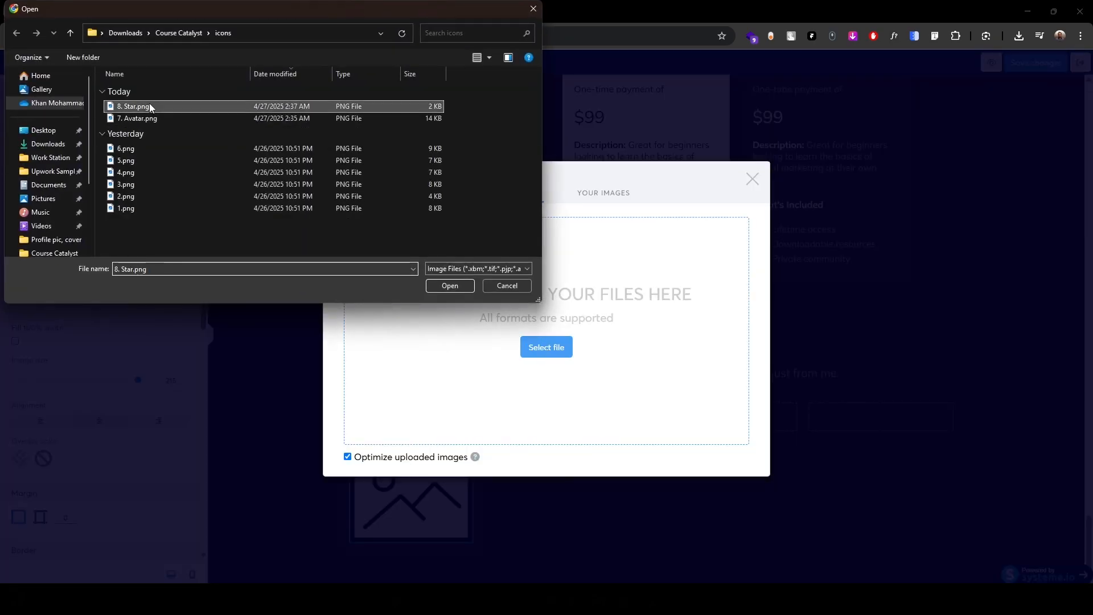
left_click(449, 285)
left_click(722, 476)
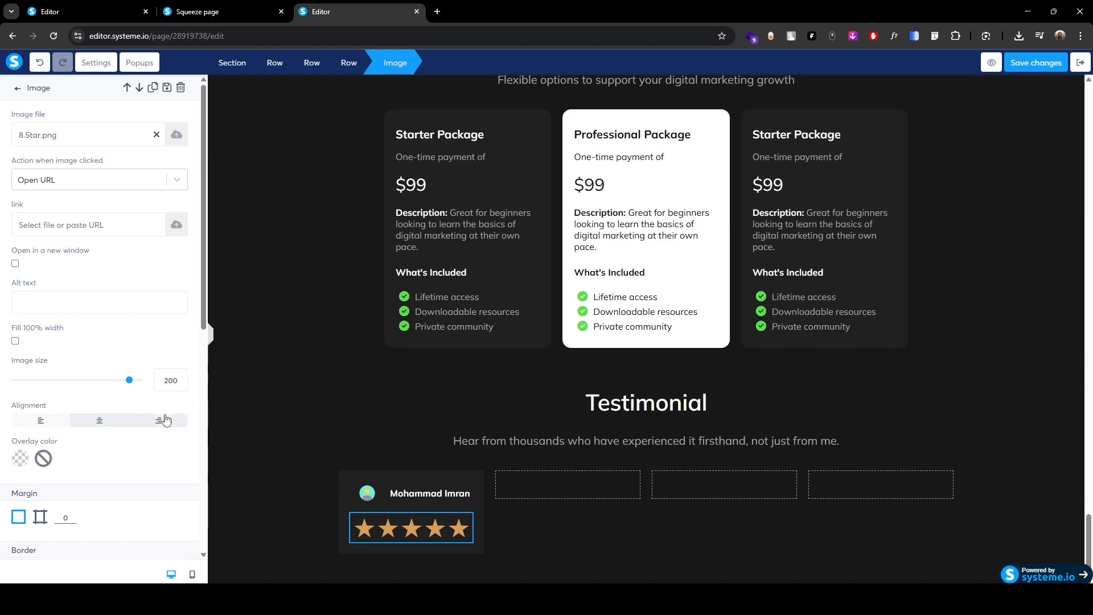
- Set the star rating image's size to 130 and align it left
key("shift+Right")
key("shift+Right")
type("13")
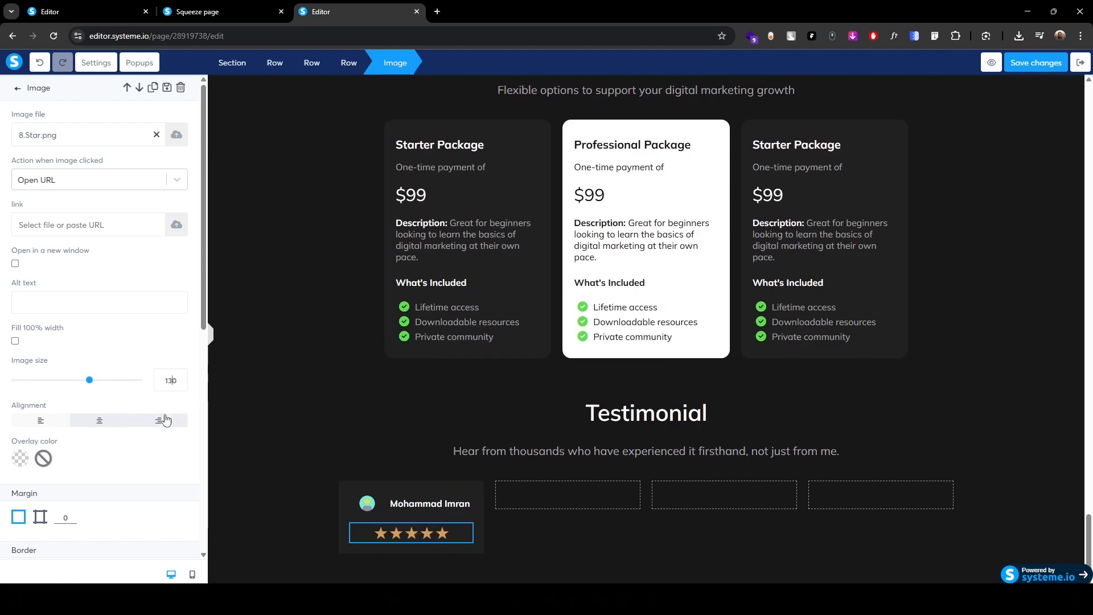
left_click(35, 421)
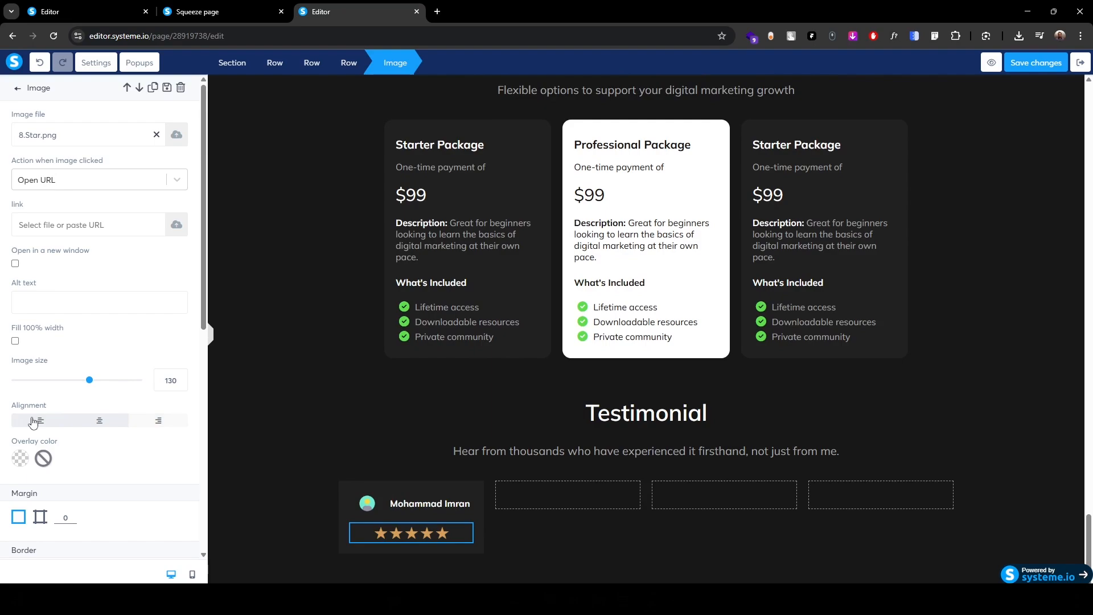
- Set the left padding of the inner row holding the avatar and reviewer's name to 0
left_click(378, 516)
left_click(40, 196)
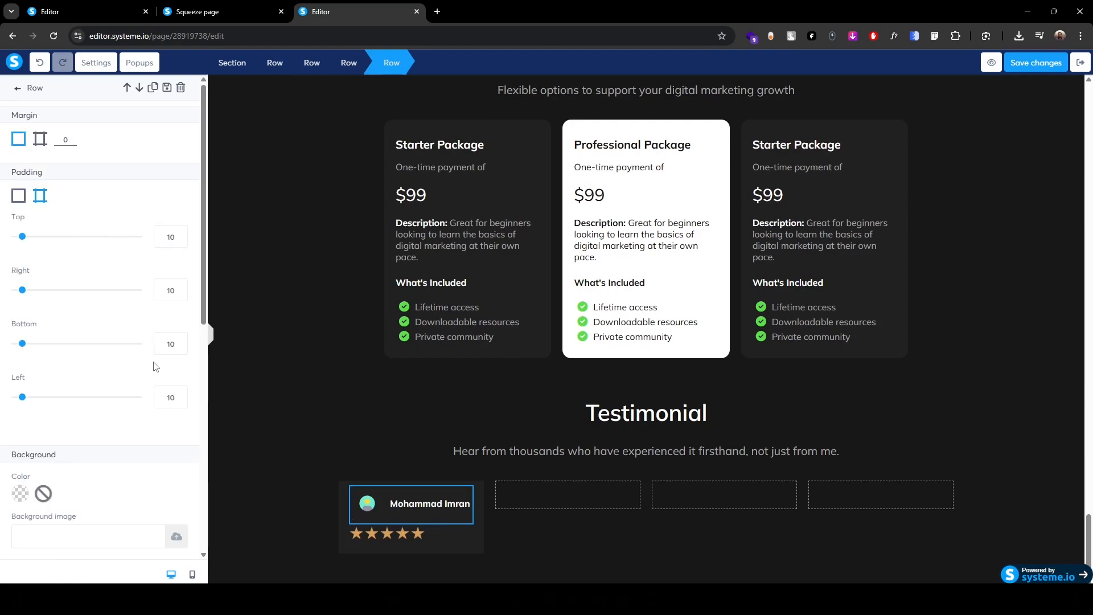
left_click_drag(182, 399, 145, 399)
type("0")
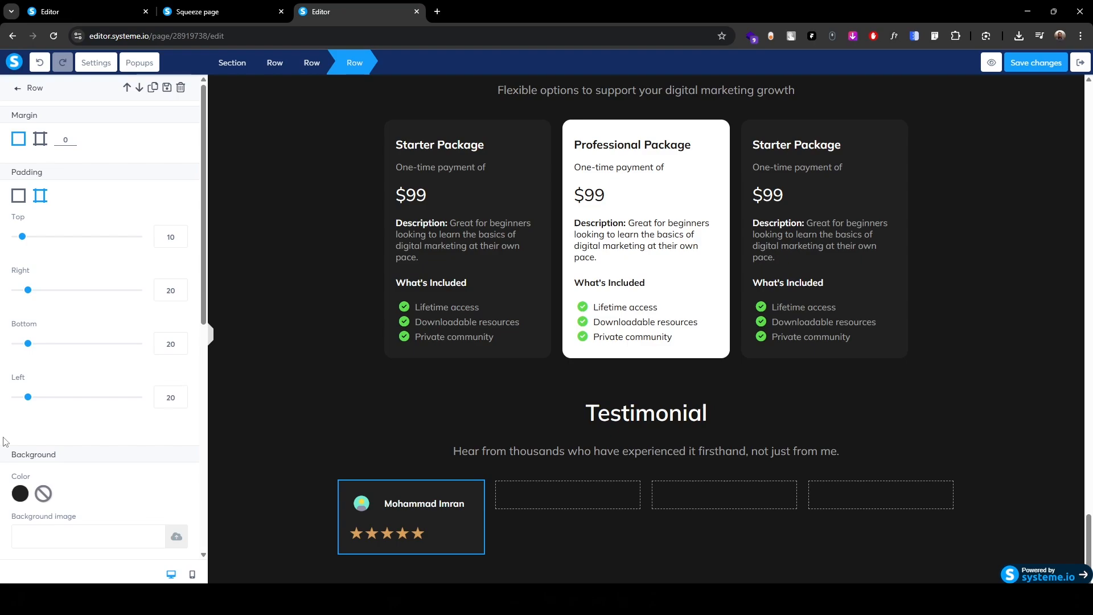
- Set the testimonial card row's border radius to 10
scroll(8, 447, "down", 5)
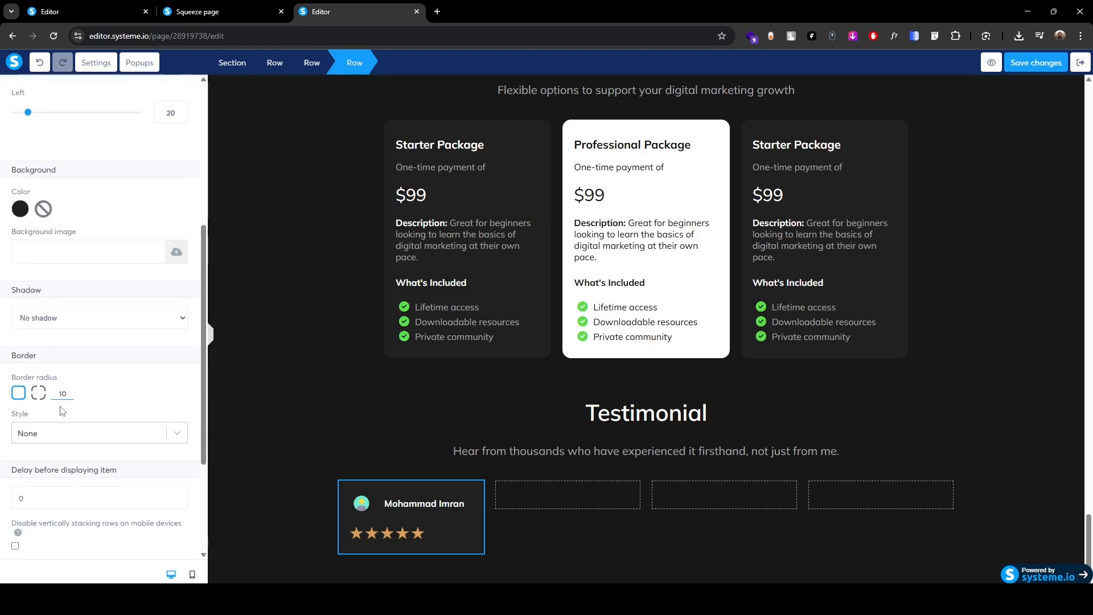
key("Up")
left_click(304, 475)
- Copy the first testimonial's review paragraph from the reference page and return to the page being edited
left_click(198, 11)
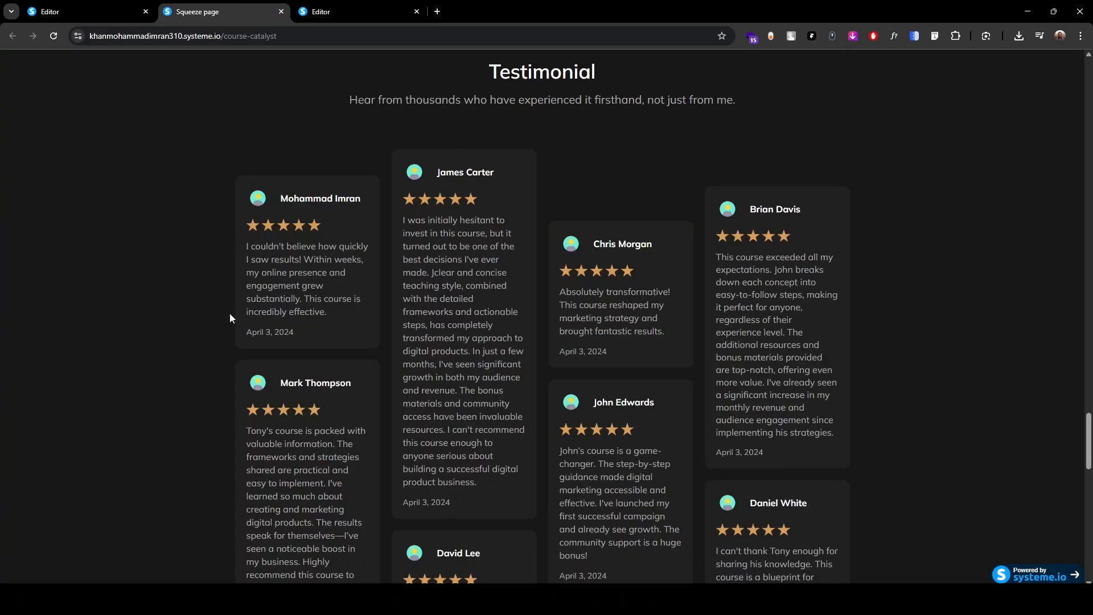
left_click_drag(244, 245, 370, 323)
key("ctrl+c")
key("ctrl+Tab")
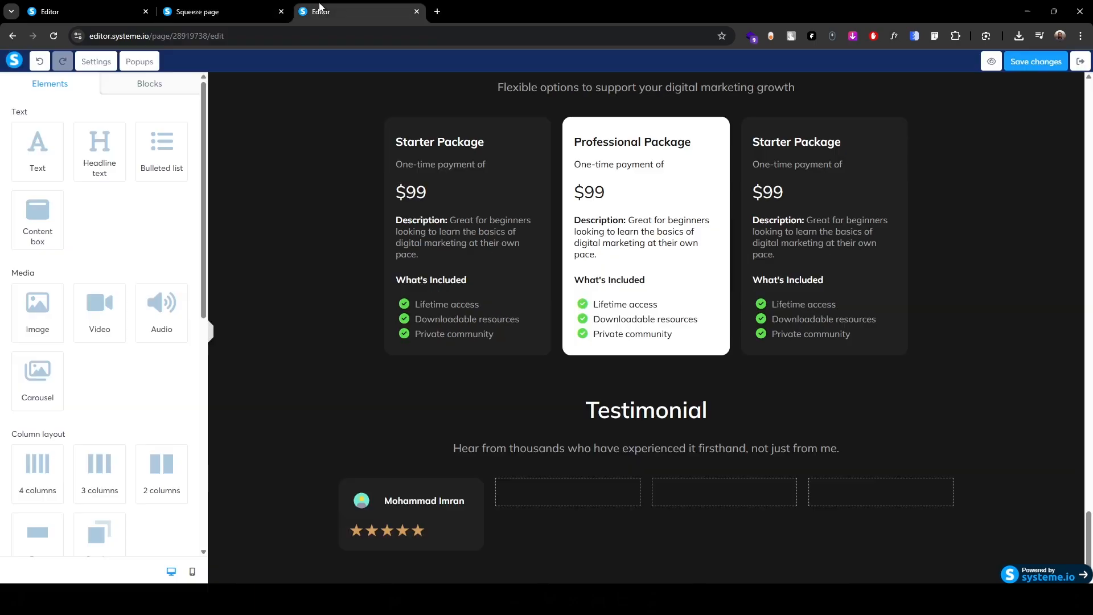
- Duplicate the first Starter Package's description text and move the copy below the stars in the testimonial card
scroll(264, 312, "down", 1)
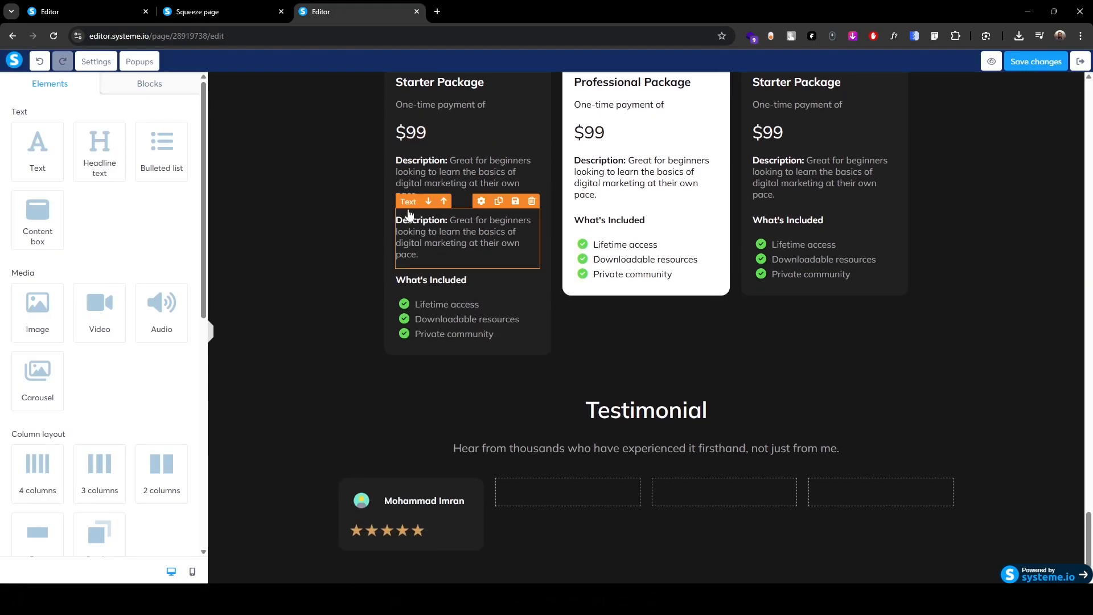
left_click_drag(424, 230, 415, 539)
left_click(408, 502)
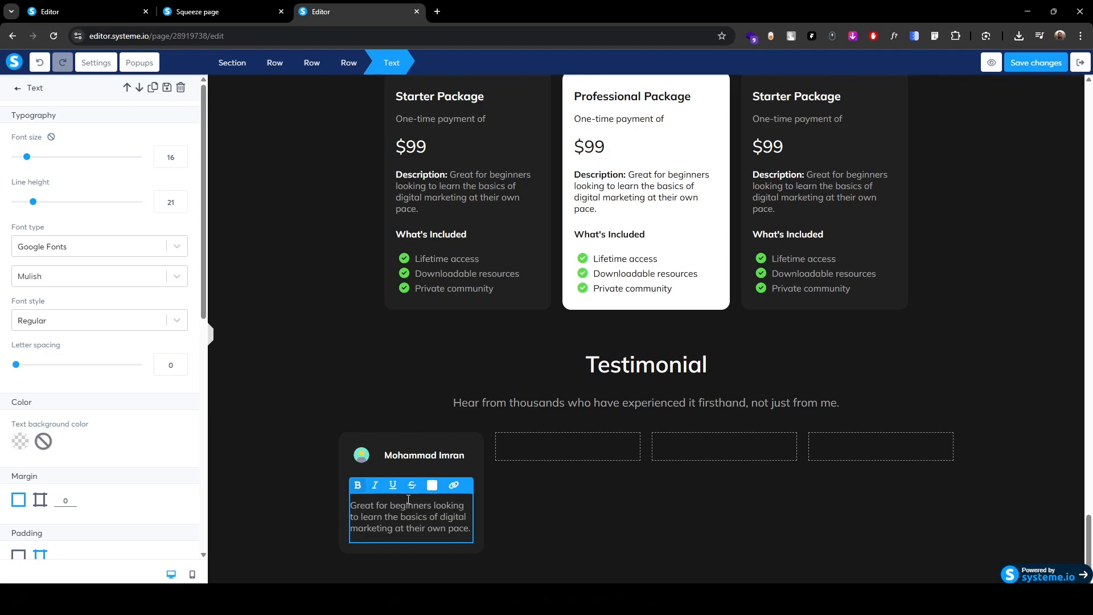
- Replace the moved description text with the copied review beginning "I couldn't believe how quickly I saw results!"
key("ctrl+v")
key("shift+Down")
key("shift+Down")
key("shift+Down")
key("shift+Down")
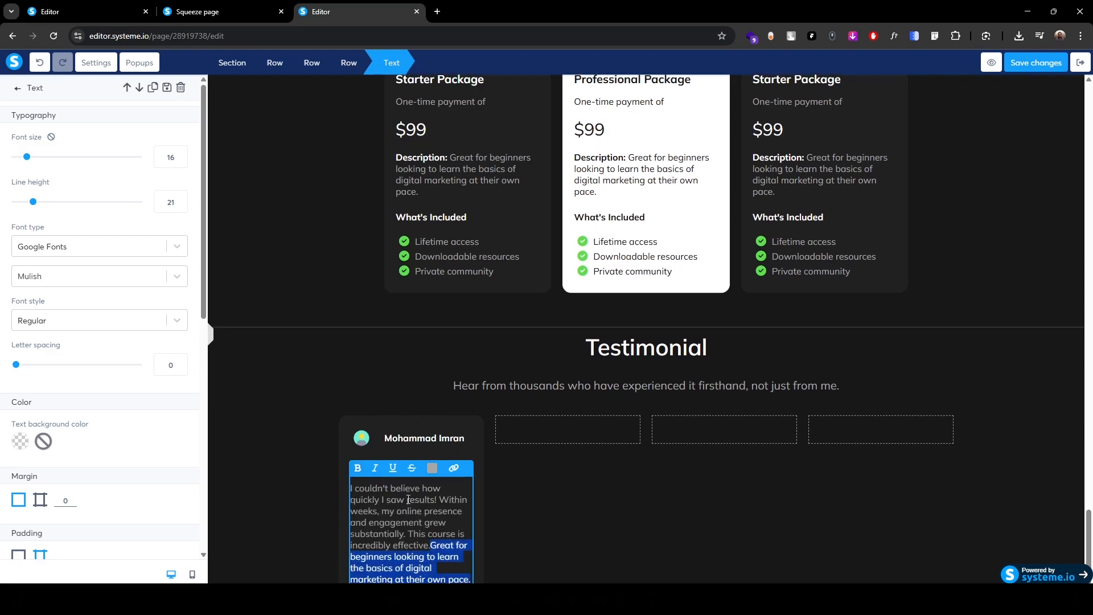
key("BackSpace")
key("Escape")
- Duplicate the review text in the testimonial card and copy the date line from the reference page's first testimonial
left_click(431, 452)
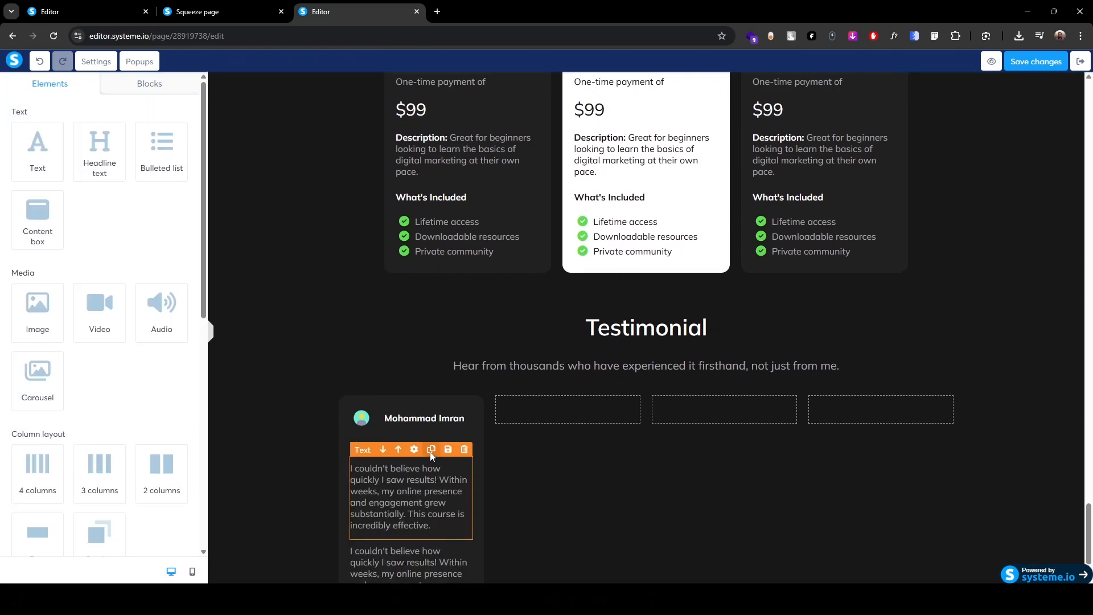
left_click(254, 8)
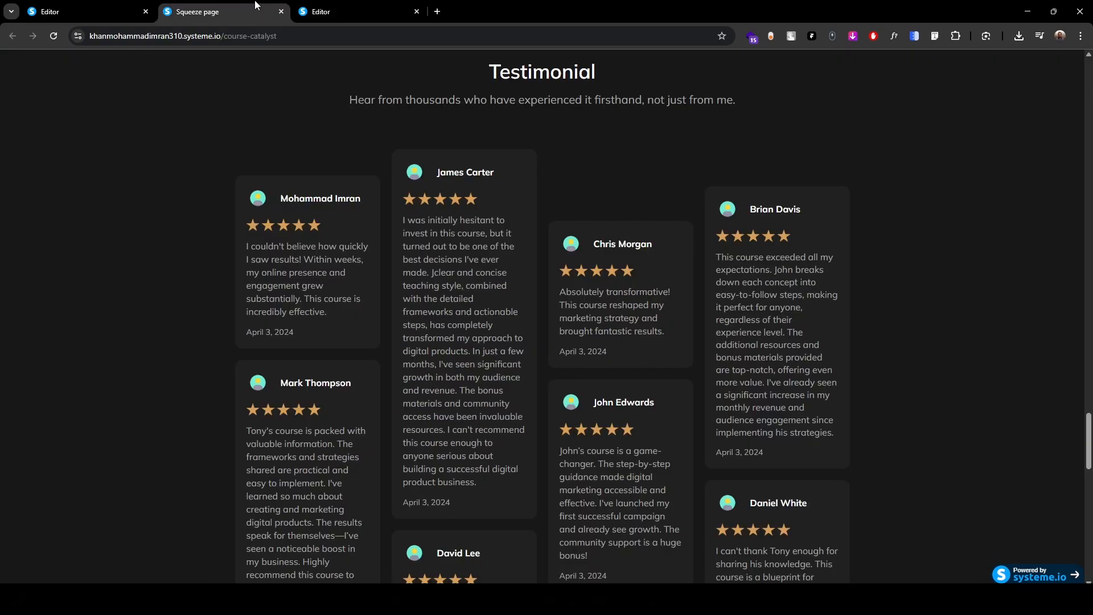
triple_click(269, 335)
key("ctrl+c")
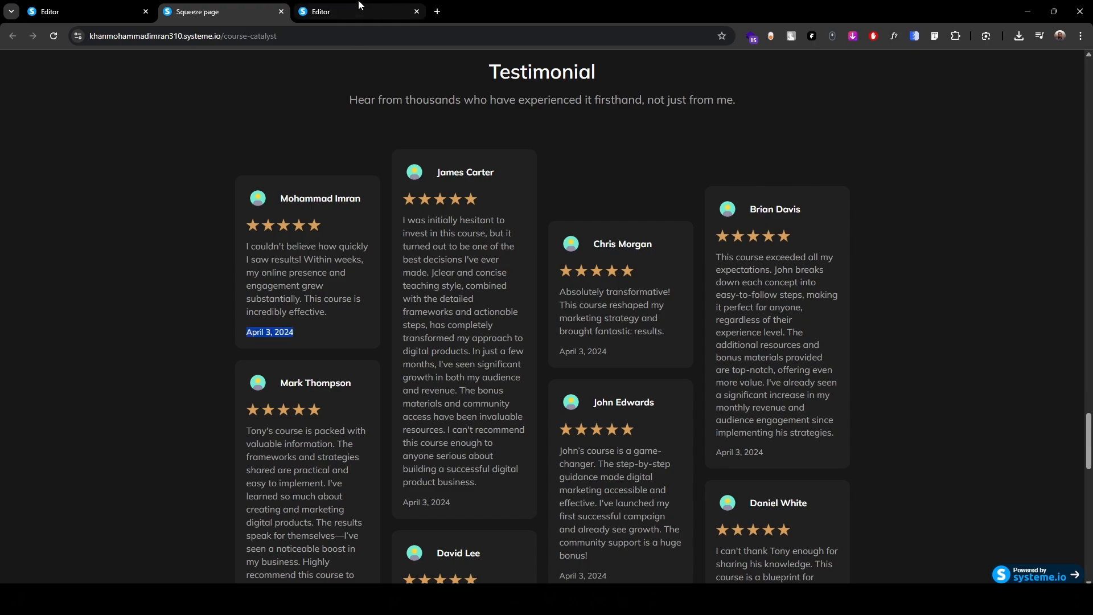
left_click(321, 12)
- Replace the duplicated review text in the testimonial card with the copied date "April 3, 2024"
left_click(402, 475)
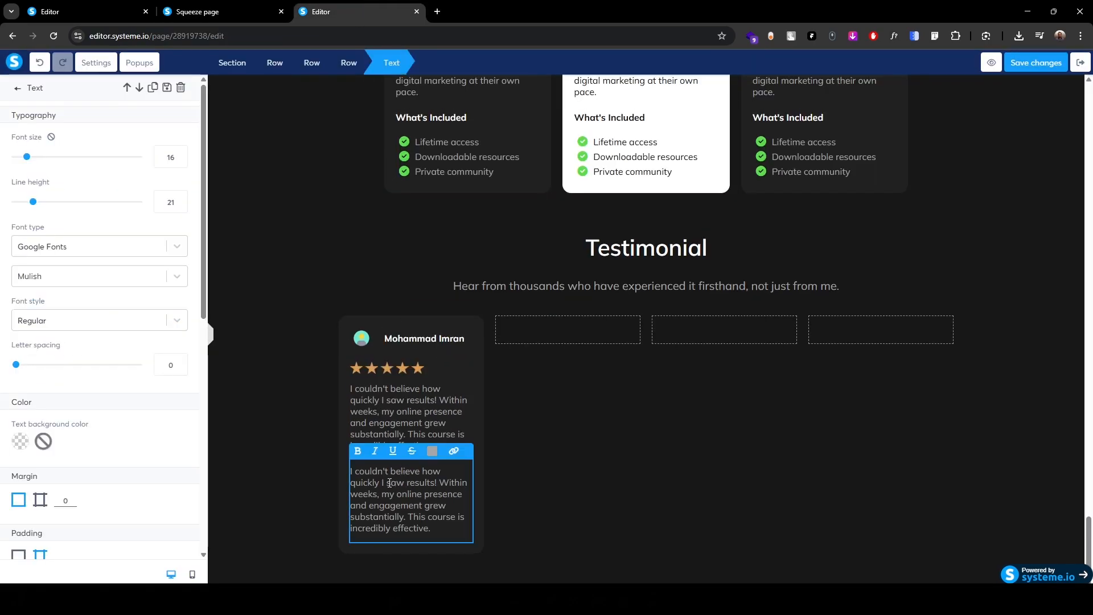
key("ctrl+v")
key("shift+Down")
key("shift+Down")
key("shift+Down")
key("shift+Down")
key("shift+Down")
key("shift+Down")
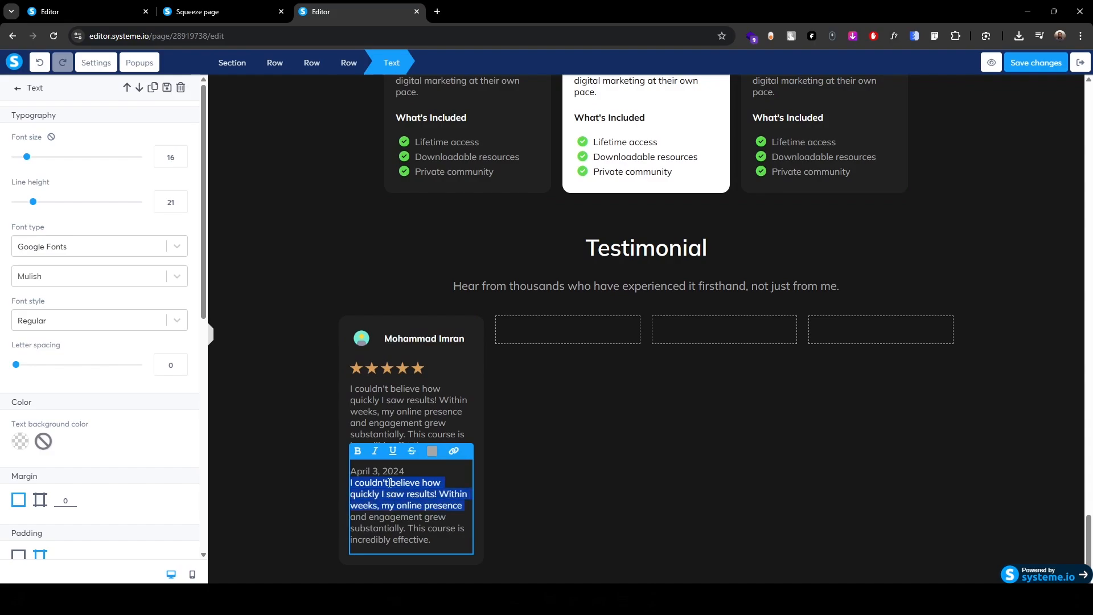
key("BackSpace")
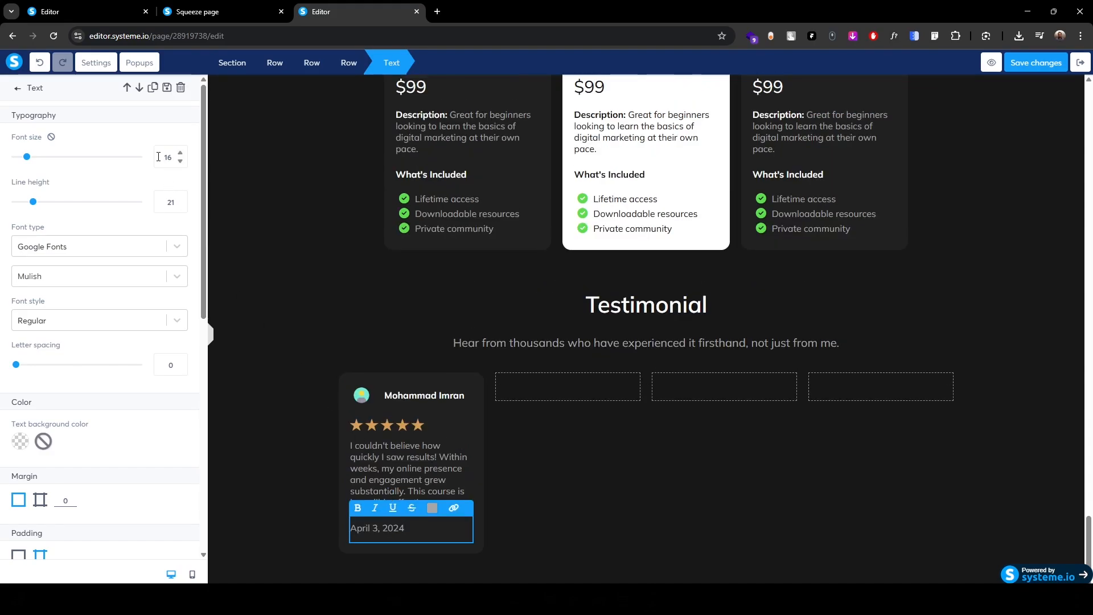
- Reduce the font size of the testimonial card's date text by two
key("Down")
key("Down")
left_click(432, 480)
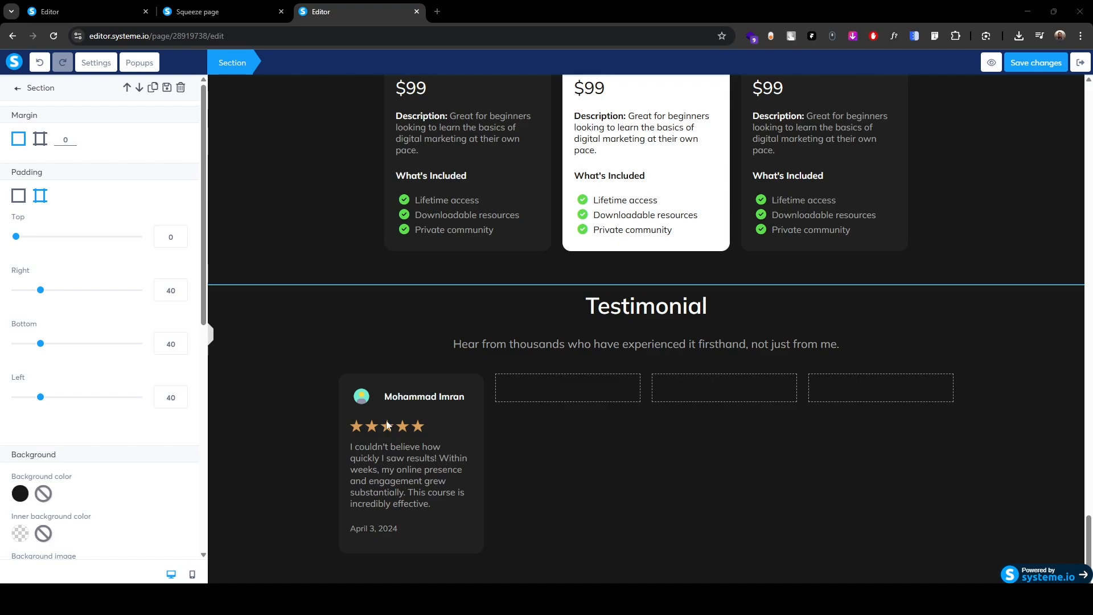
key("Escape")
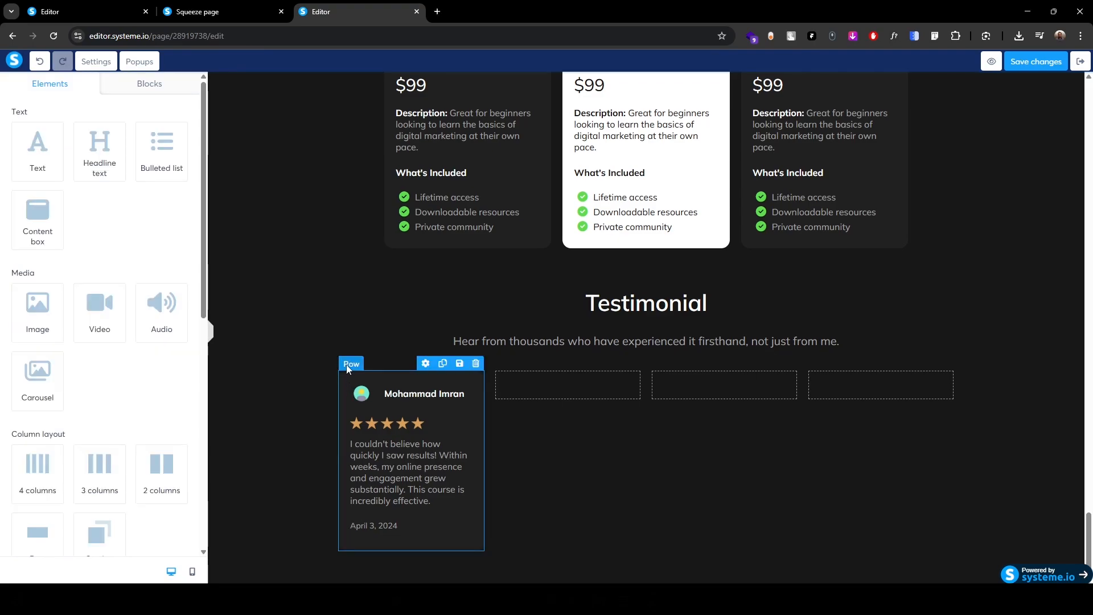
- Duplicate the finished testimonial card row and set the original card's top and bottom margins to 10
left_click(350, 365)
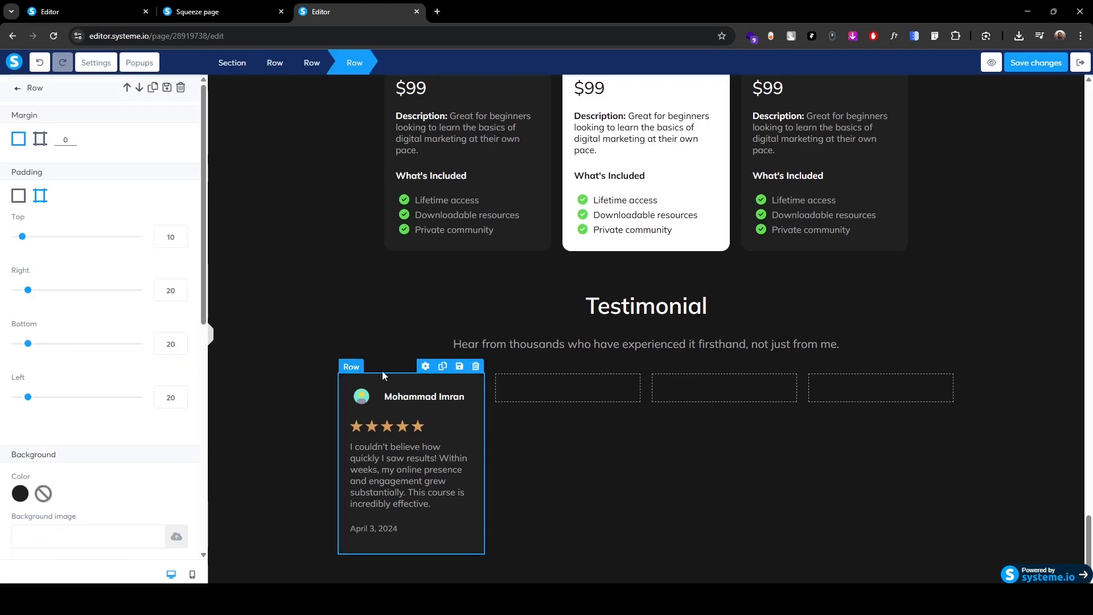
left_click(153, 89)
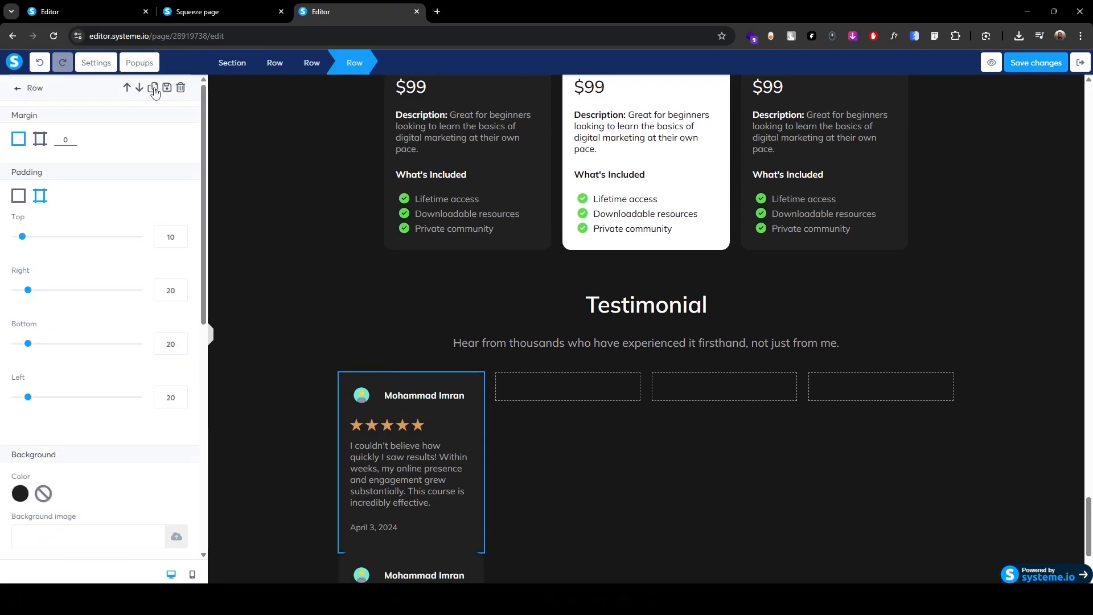
left_click(40, 139)
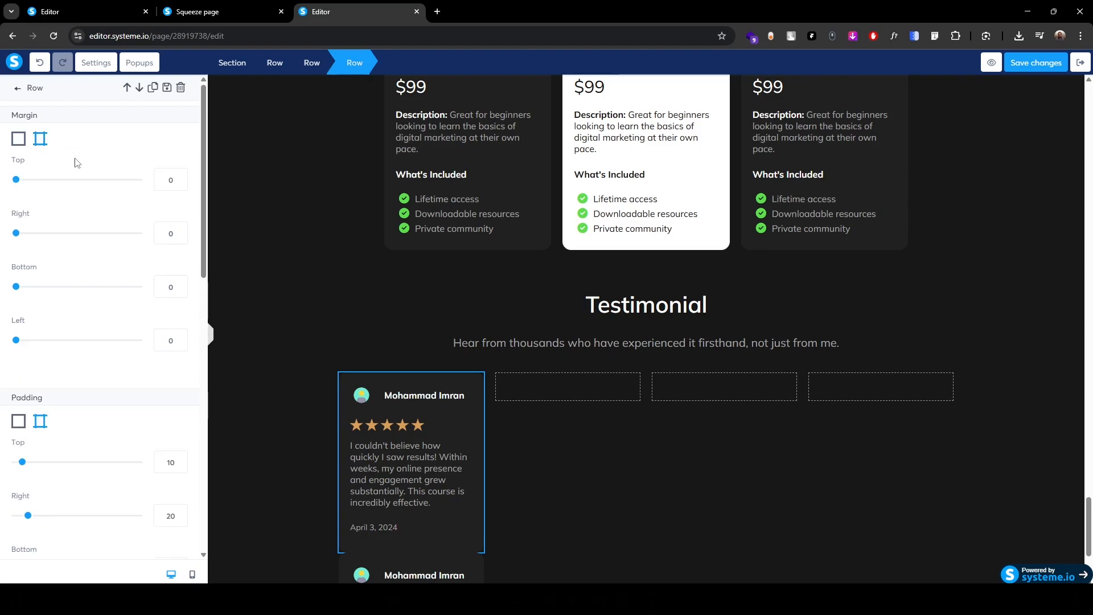
left_click(165, 184)
type("1")
left_click(169, 291)
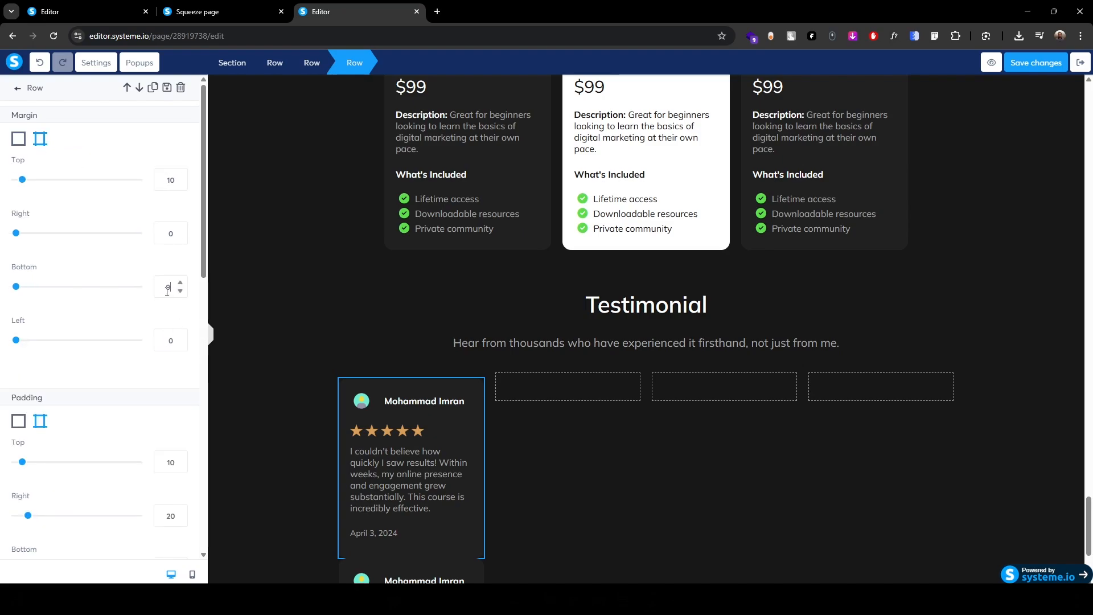
type("1")
scroll(273, 407, "down", 3)
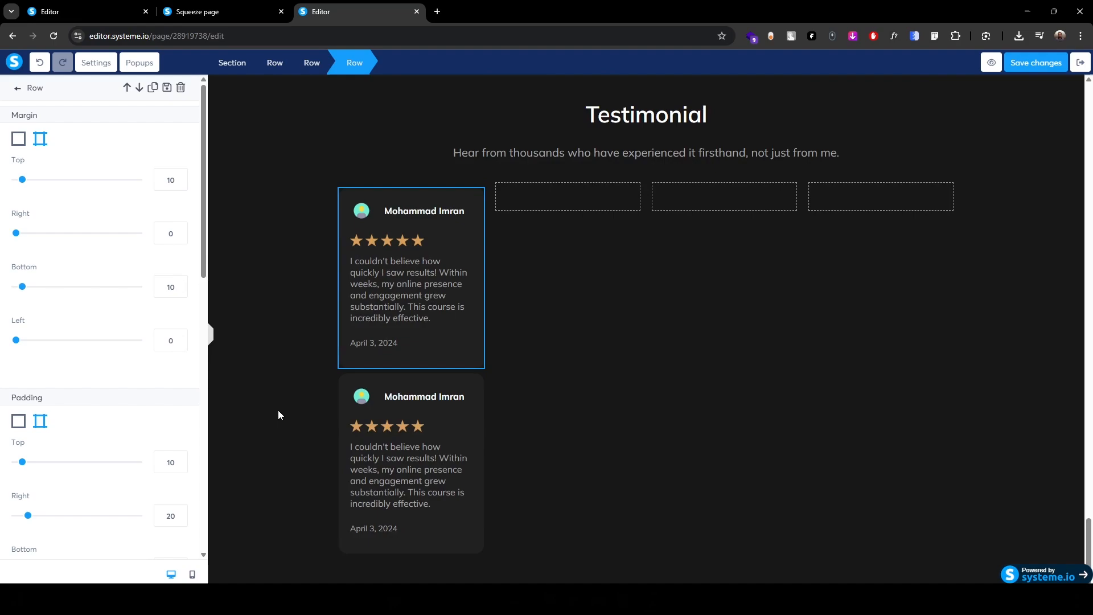
- Set the second testimonial card's top and bottom margins to 10
left_click(344, 381)
left_click(345, 380)
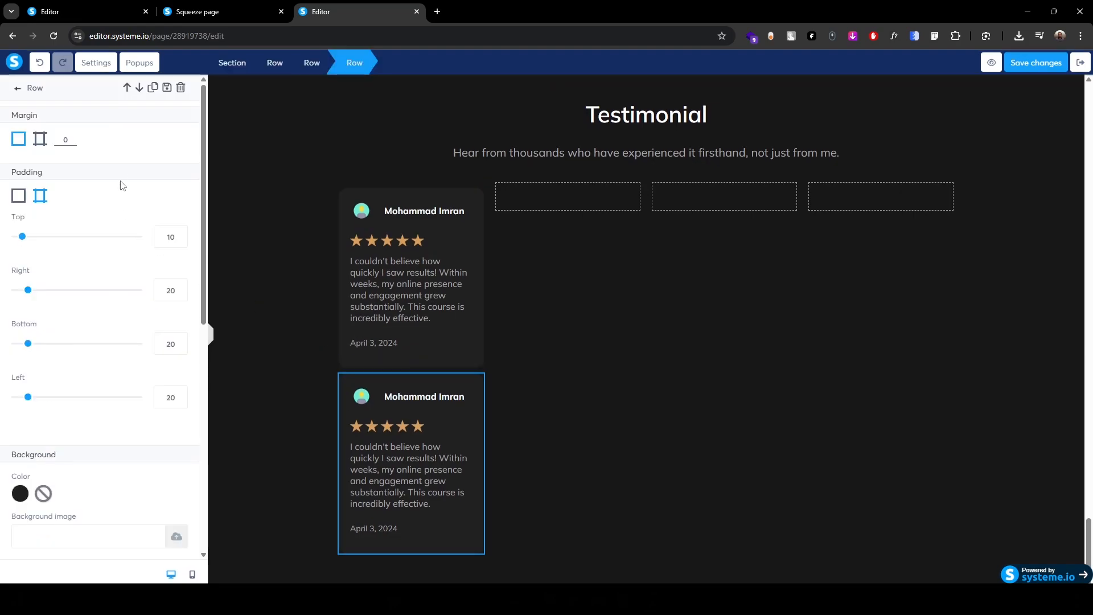
left_click(41, 139)
type("10")
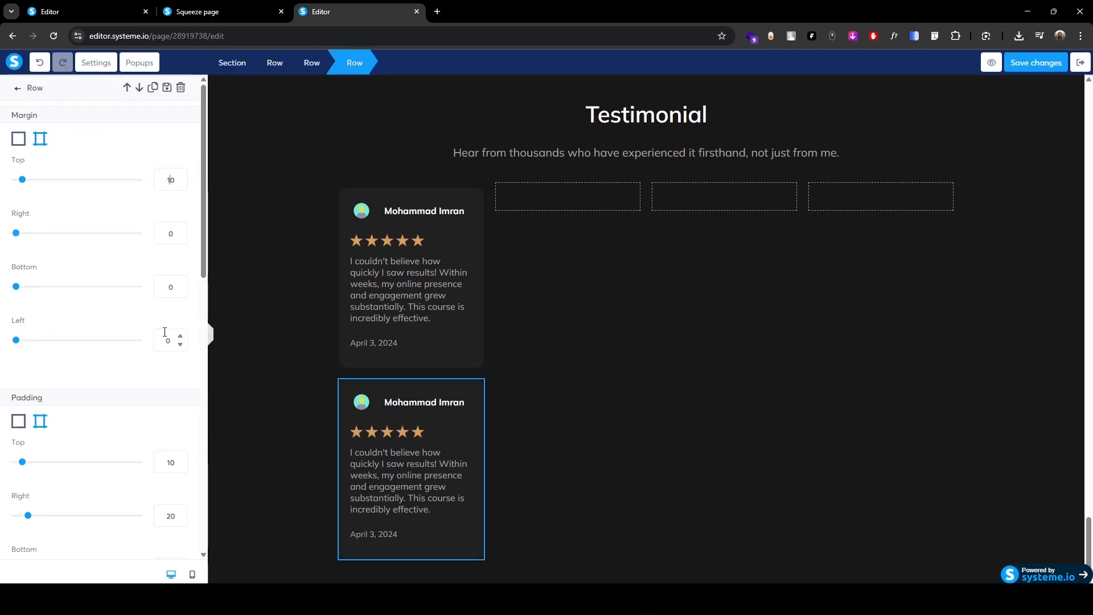
type("1")
- Duplicate the testimonial cards and distribute the copies so that each of the four columns holds two cards
left_click(127, 87)
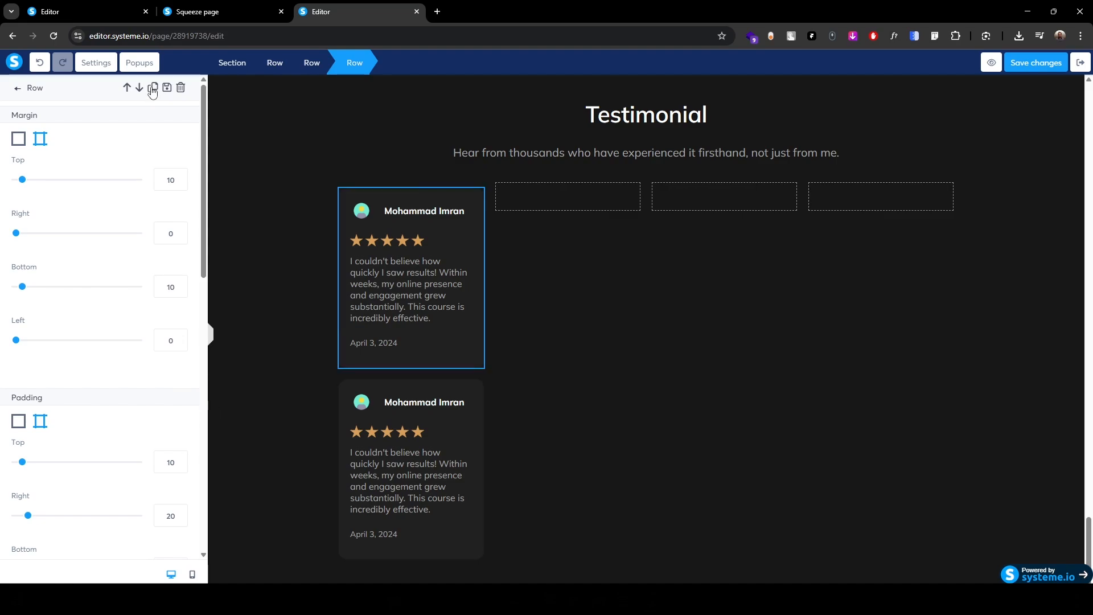
left_click(153, 88)
left_click(345, 191)
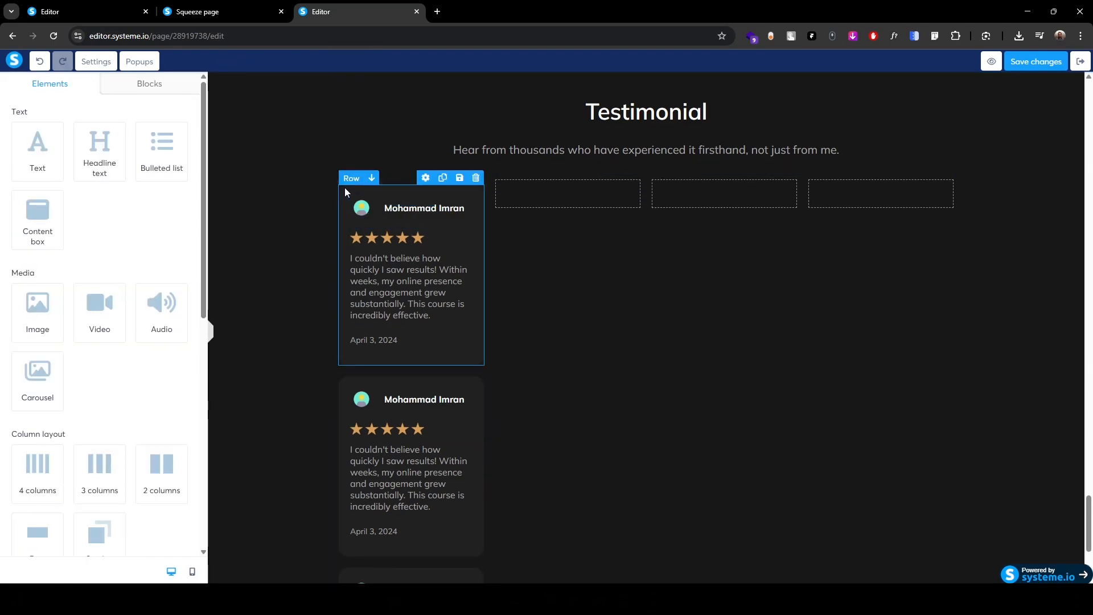
left_click_drag(346, 182, 814, 201)
left_click(599, 180)
left_click(599, 178)
left_click(711, 185)
left_click(153, 87)
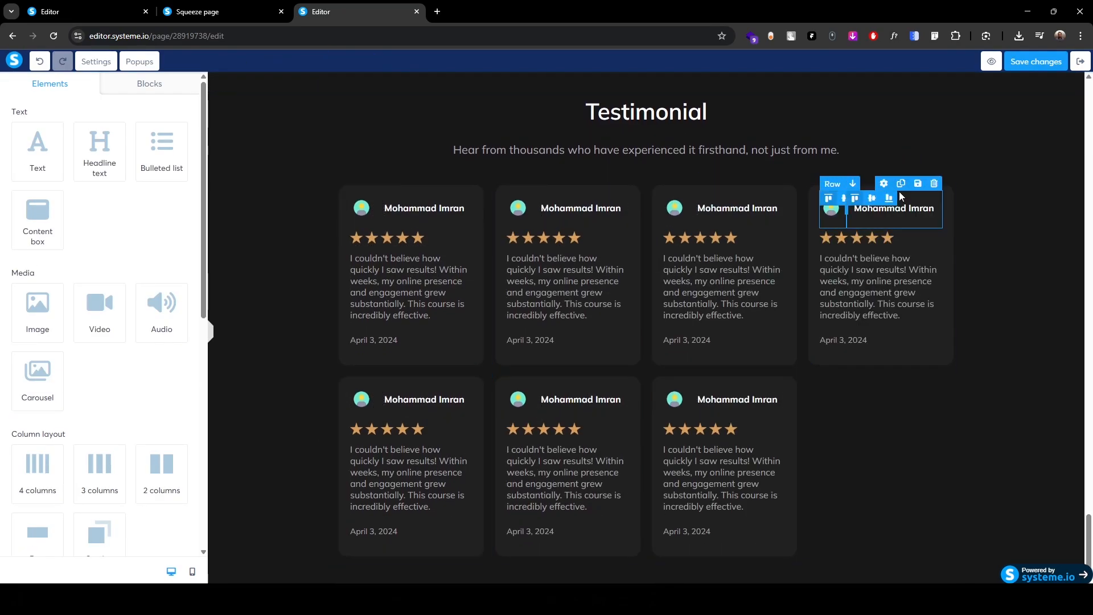
left_click(152, 87)
left_click(274, 372)
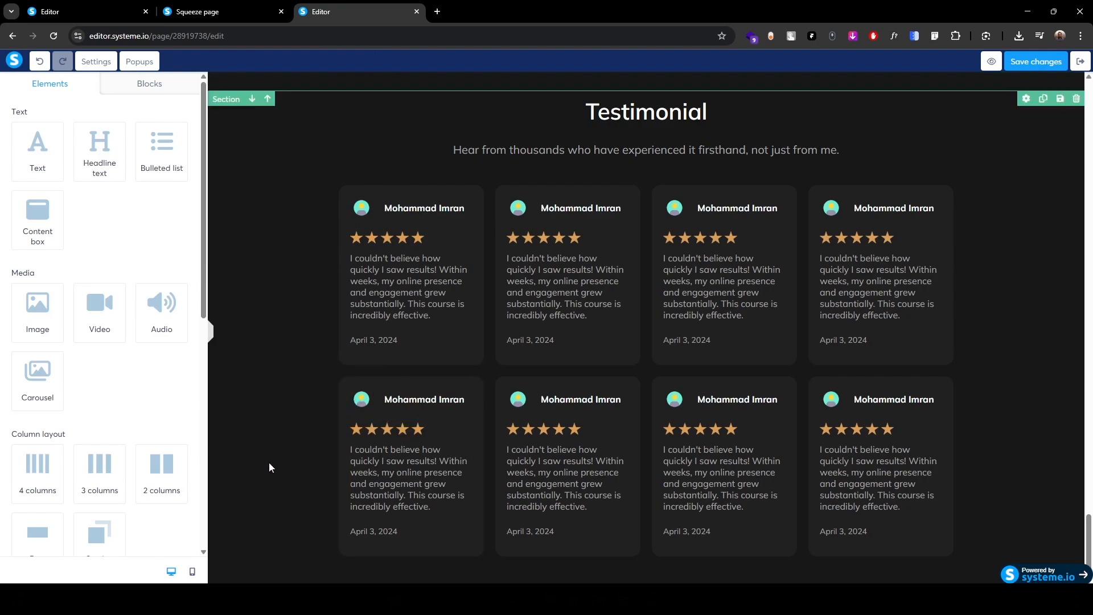
- Replace the review in the first column's second card with the reference review about the course being "packed with valuable information"
left_click(197, 12)
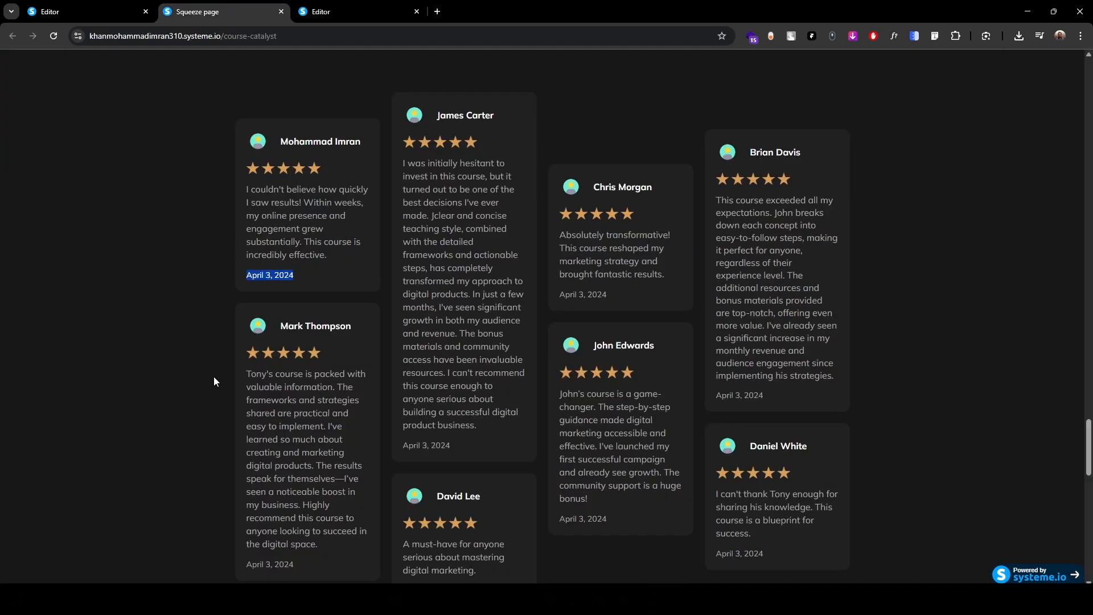
scroll(213, 377, "down", 2)
left_click_drag(245, 259, 325, 433)
key("ctrl+c")
left_click(353, 12)
left_click_drag(442, 497, 252, 460)
key("ctrl+v")
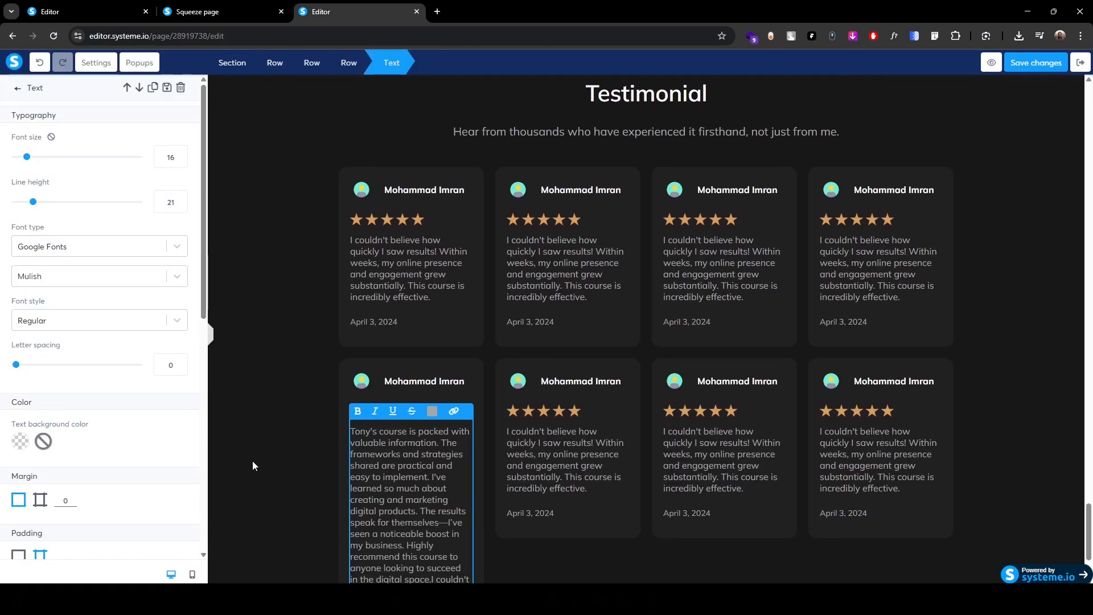
scroll(251, 460, "down", 1)
- Replace the review in the second column's first card with the reference text beginning "I was initially hesitant to invest in this course"
left_click(197, 11)
scroll(401, 160, "up", 2)
left_click_drag(401, 160, 480, 426)
key("ctrl+c")
left_click(353, 11)
left_click(521, 184)
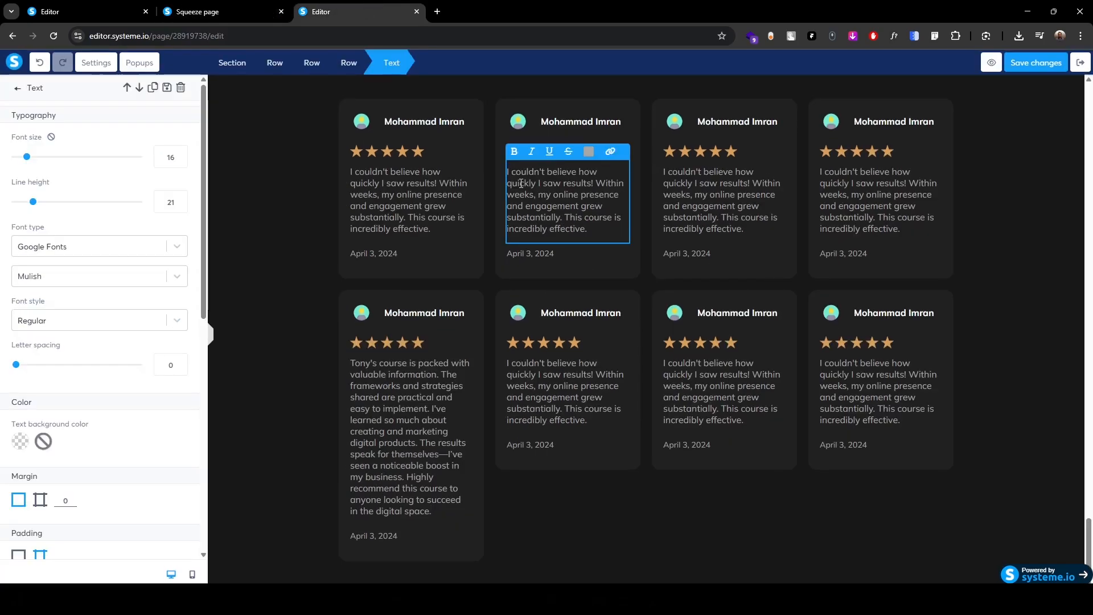
key("ctrl+v")
key("ctrl+shift+End")
key("BackSpace")
- Replace the review in the second column's second card with "A must-have for anyone serious about mastering digital marketing." from the reference page
left_click(197, 11)
left_click_drag(405, 435, 479, 470)
key("ctrl+c")
left_click(353, 12)
scroll(513, 342, "down", 2)
left_click(508, 442)
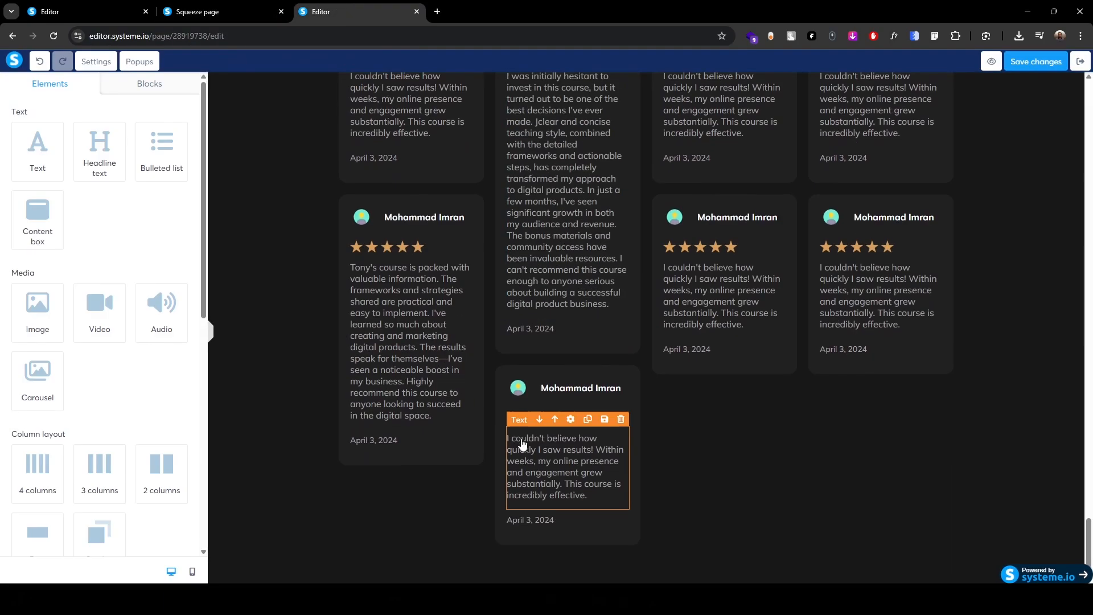
key("ctrl+v")
key("ctrl+shift+End")
key("BackSpace")
- Replace the review in the third column's first card with the reference text beginning "Absolutely transformative!"
left_click(197, 11)
left_click_drag(559, 232, 695, 268)
key("ctrl+c")
left_click(353, 12)
scroll(724, 353, "up", 4)
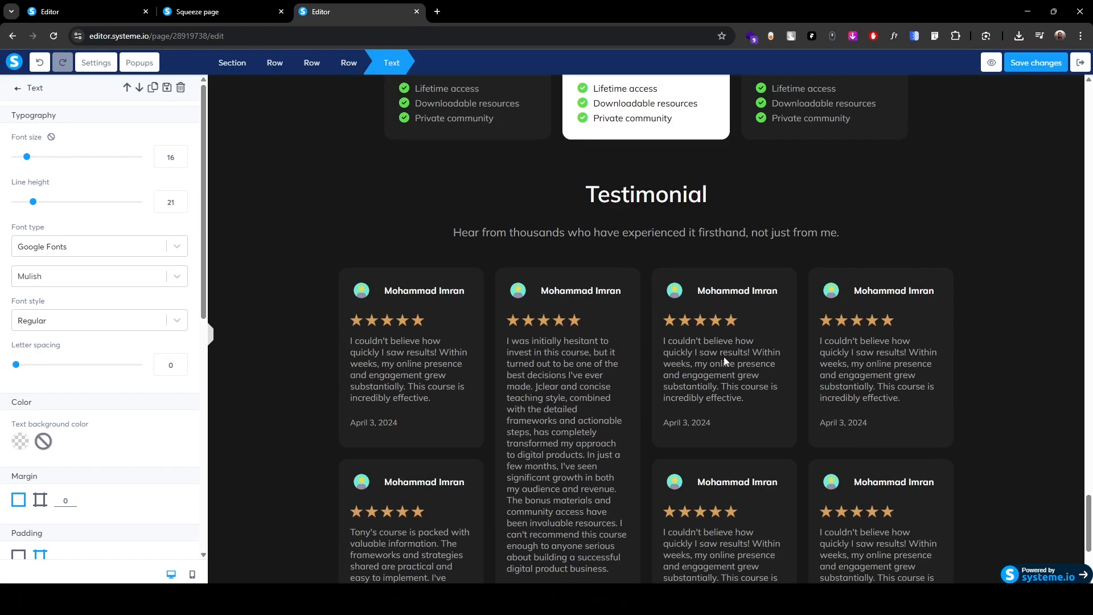
left_click(664, 341)
key("ctrl+v")
key("shift+Down")
key("shift+Down")
key("shift+Down")
key("shift+Down")
key("shift+Down")
key("shift+Down")
key("BackSpace")
- Replace the review in the third column's second card with the reference review calling the course a "game-changer"
left_click(245, 13)
left_click_drag(559, 392, 644, 498)
key("ctrl+c")
left_click(353, 11)
scroll(672, 342, "down", 3)
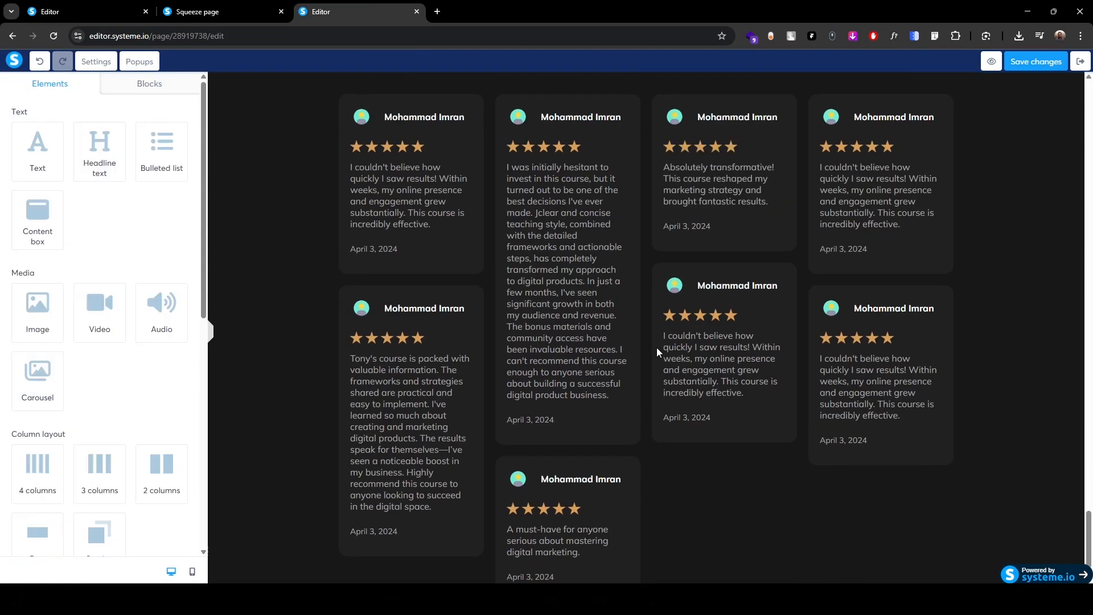
left_click(663, 341)
key("ctrl+v")
key("shift+Down")
key("shift+Down")
key("shift+Down")
key("shift+Down")
key("shift+Down")
key("shift+Down")
key("BackSpace")
- Replace the review in the fourth column's first card with the reference text beginning "This course exceeded all my expectations."
left_click(197, 12)
left_click_drag(717, 195, 849, 377)
key("ctrl+c")
left_click(353, 11)
left_click(835, 179)
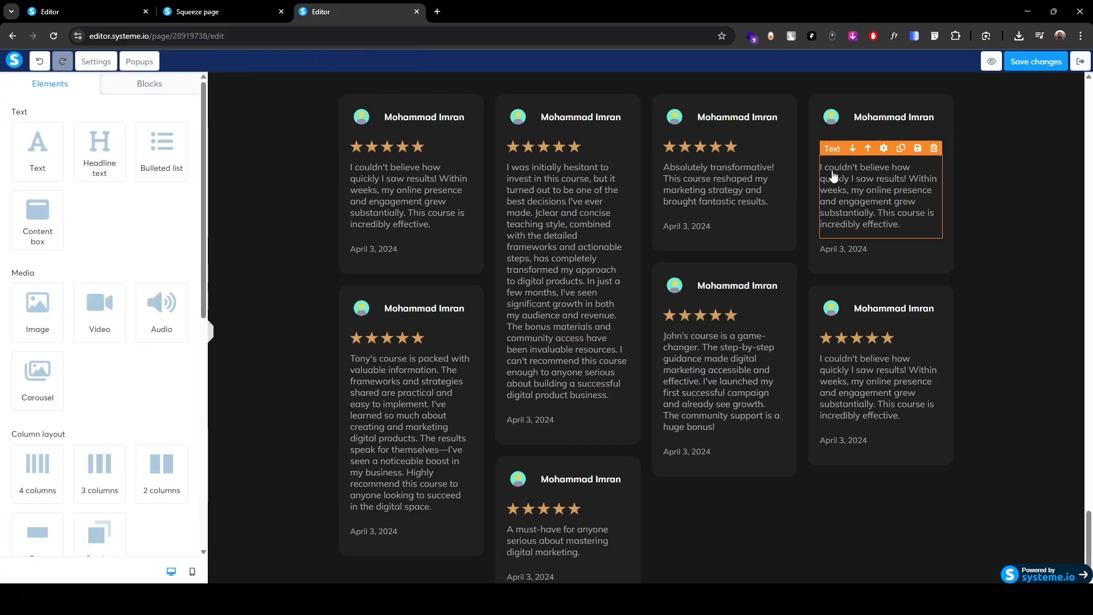
key("ctrl+v")
key("shift+Down")
key("shift+Down")
key("shift+Down")
key("shift+Down")
key("shift+Down")
key("shift+Down")
key("BackSpace")
- Replace the review in the fourth column's second card with the reference review calling the course "a blueprint for success"
left_click(197, 11)
left_click_drag(717, 538, 809, 573)
key("ctrl+c")
left_click(353, 11)
left_click(830, 466)
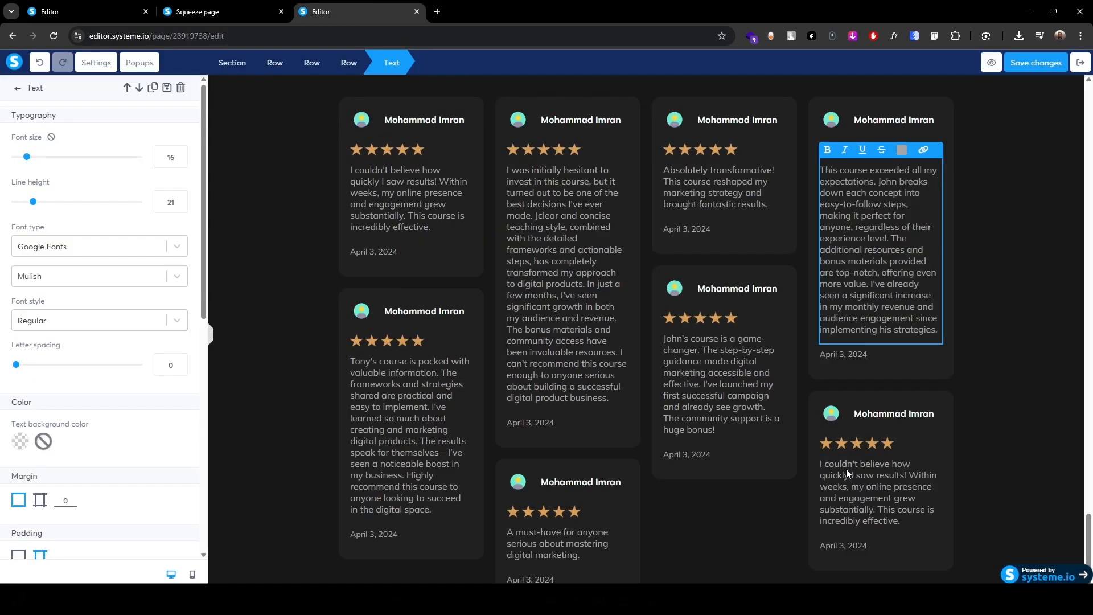
key("ctrl+v")
key("shift+Down")
key("shift+Down")
key("shift+Down")
key("shift+Down")
key("shift+Down")
key("BackSpace")
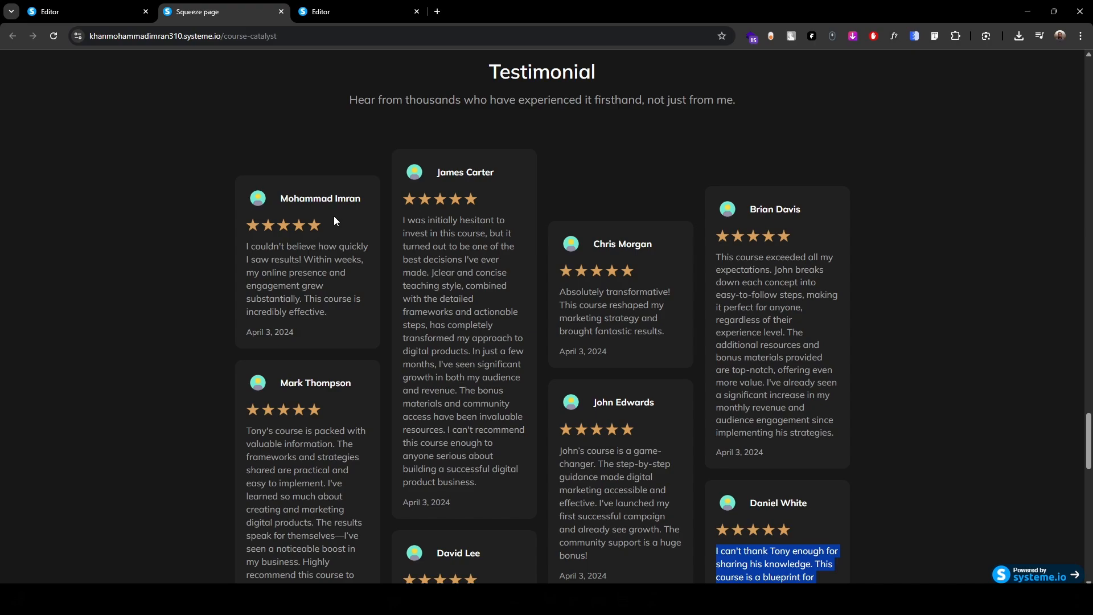
- Vertically centre the first, third and fourth columns of the testimonial row to match the reference page's staggered layout
key("ctrl+Tab")
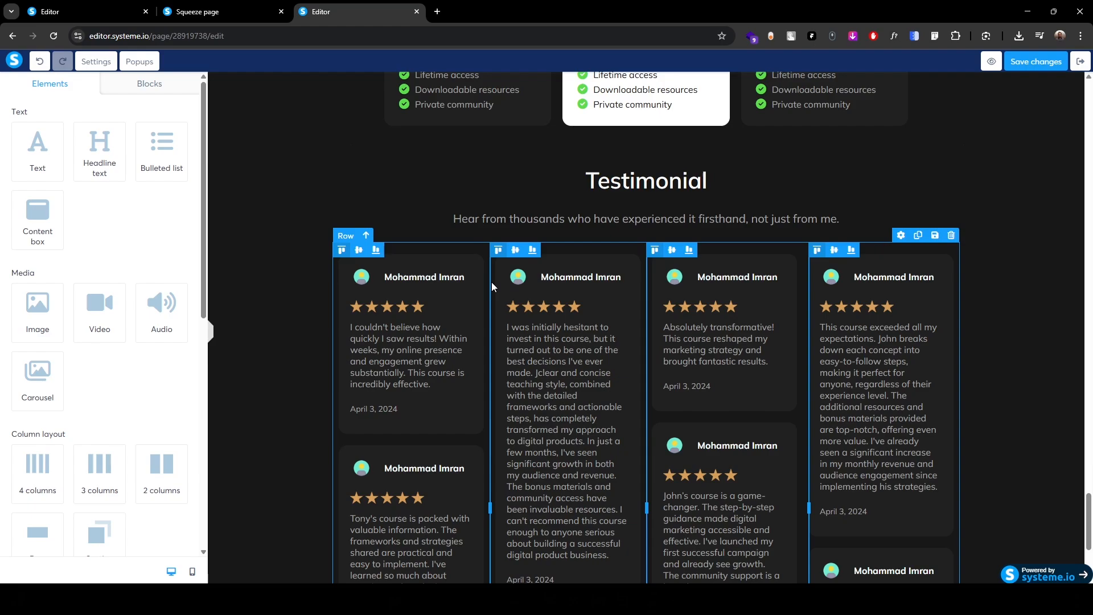
left_click(360, 252)
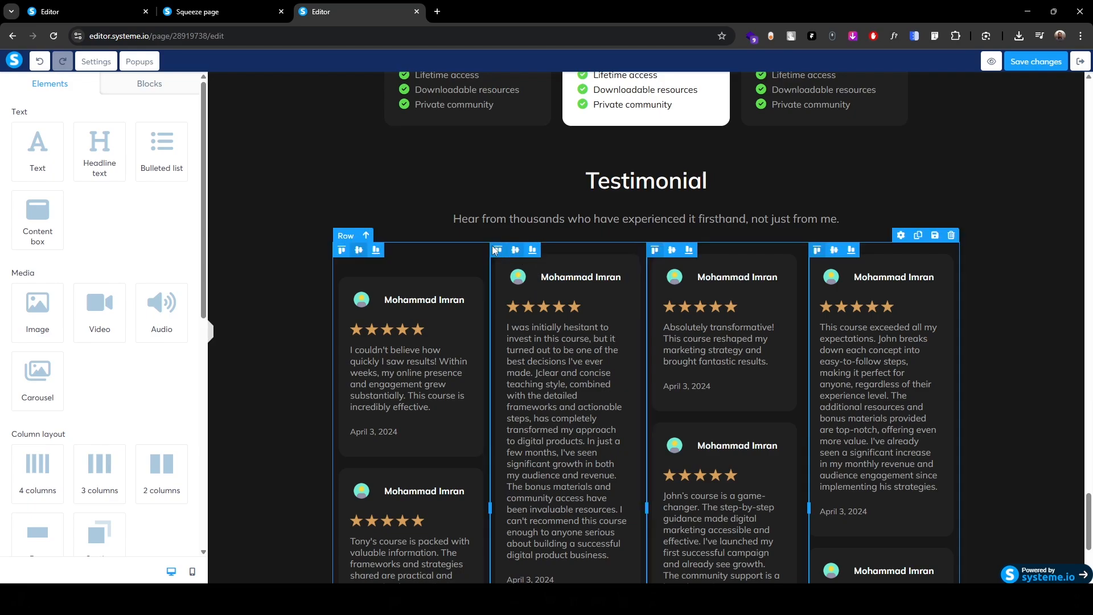
left_click(673, 253)
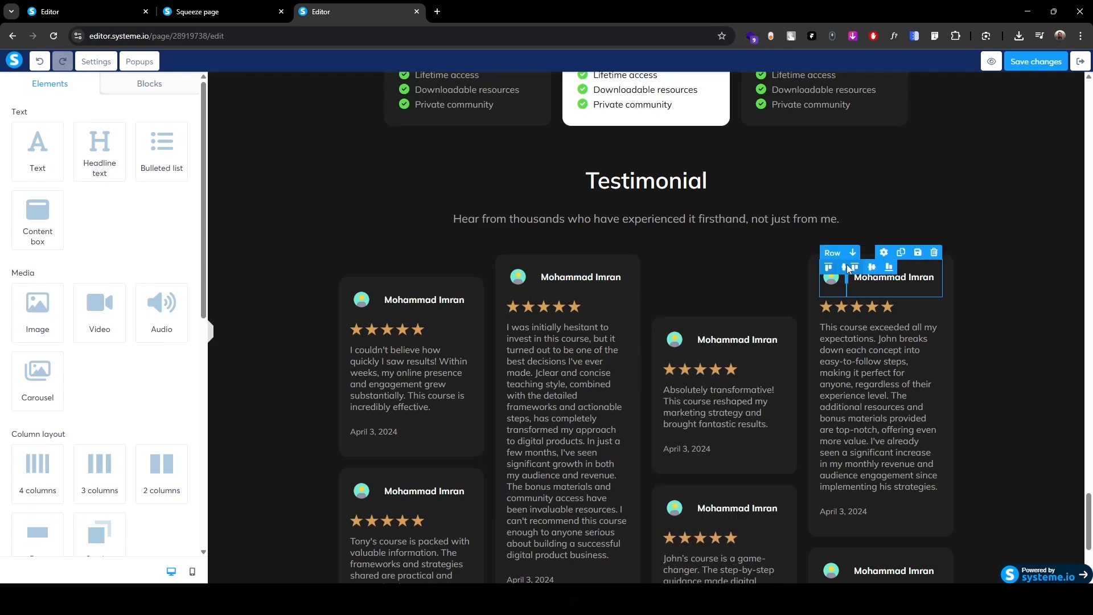
left_click(834, 251)
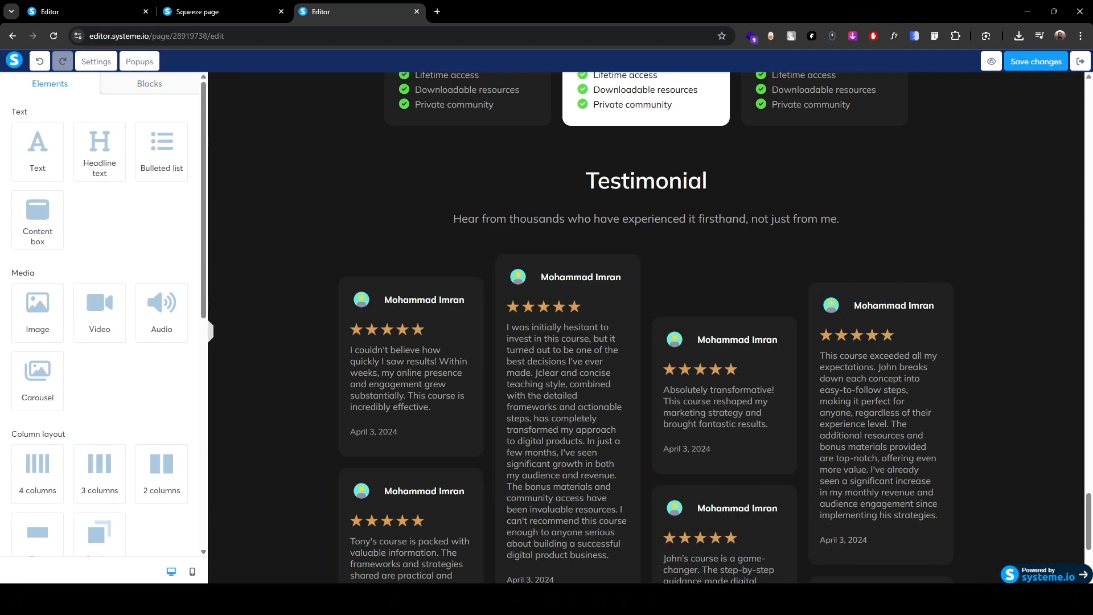
- Look over the arranged testimonial cards and open a preview of the whole page
scroll(1042, 353, "down", 4)
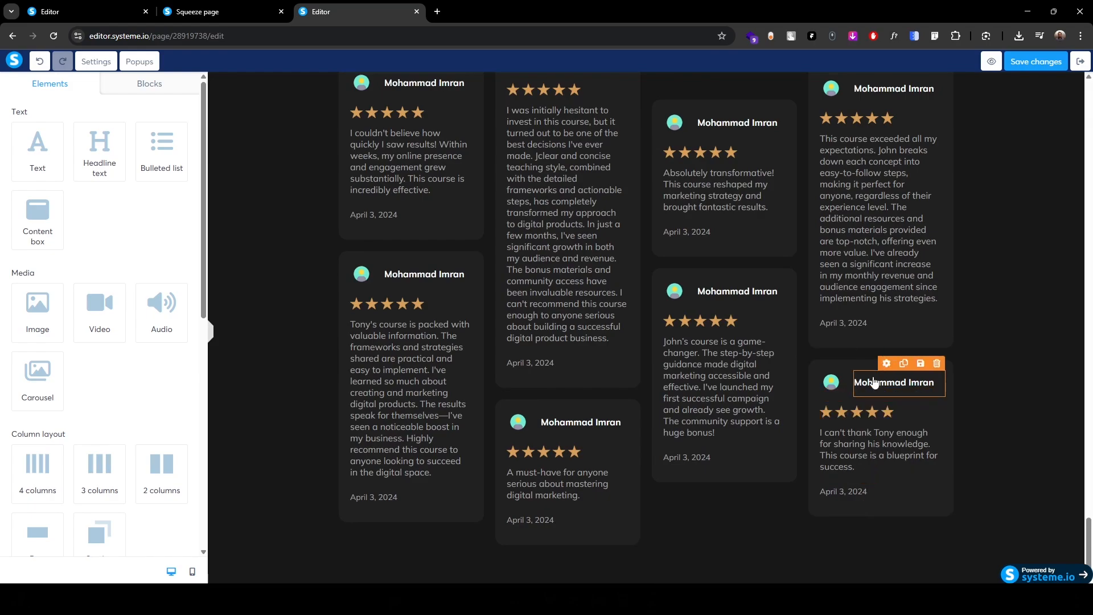
scroll(943, 487, "up", 2)
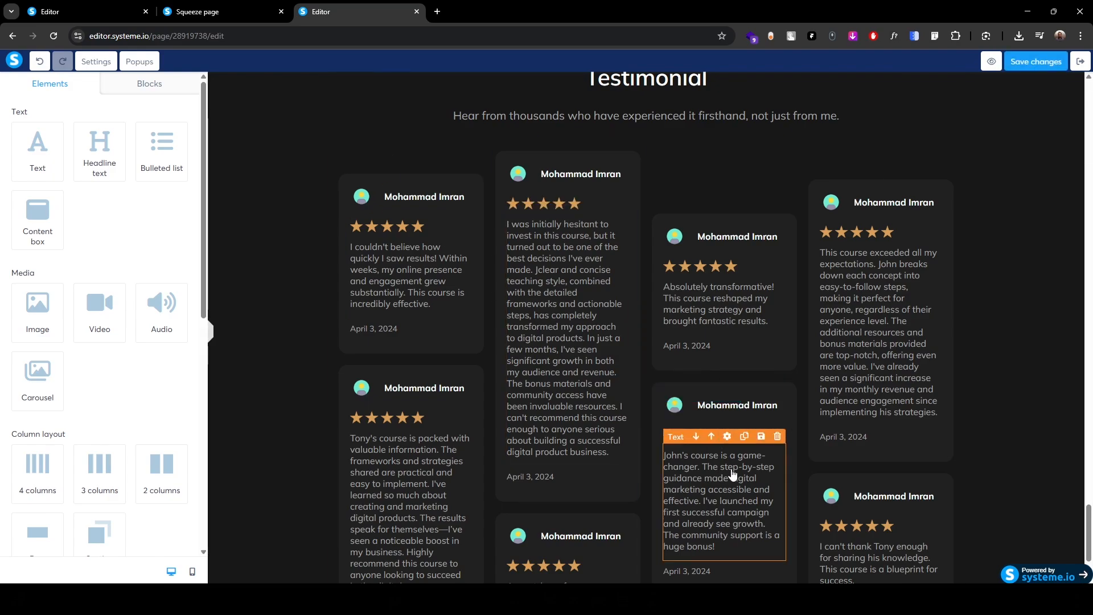
scroll(993, 105, "up", 4)
left_click(991, 63)
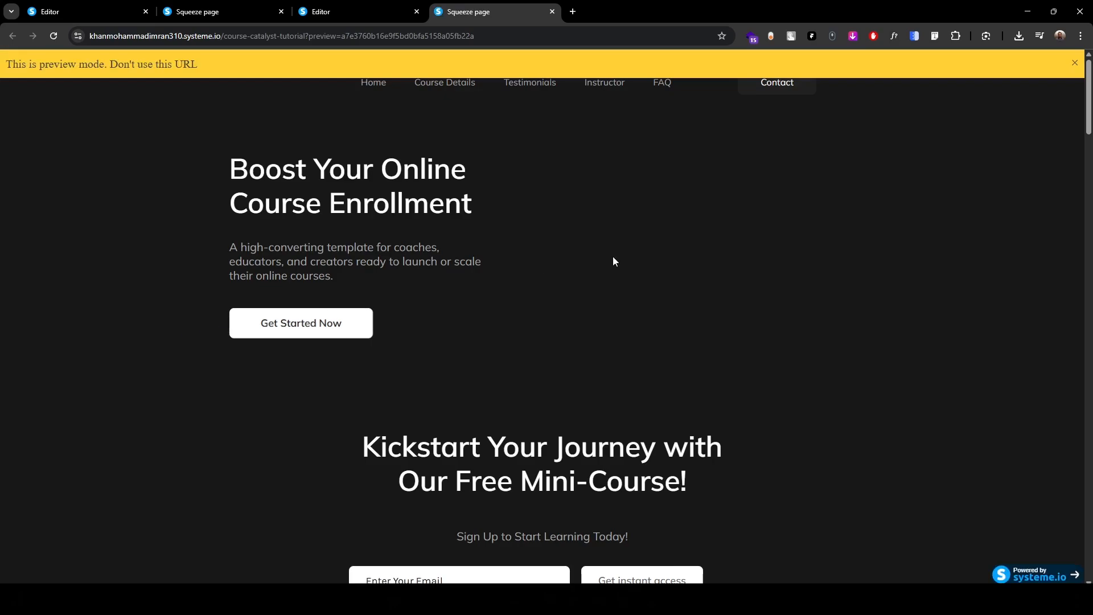
- Dismiss the preview notice and review the previewed page from the hero through the modules, instructor and pricing sections to the testimonials
left_click(1074, 65)
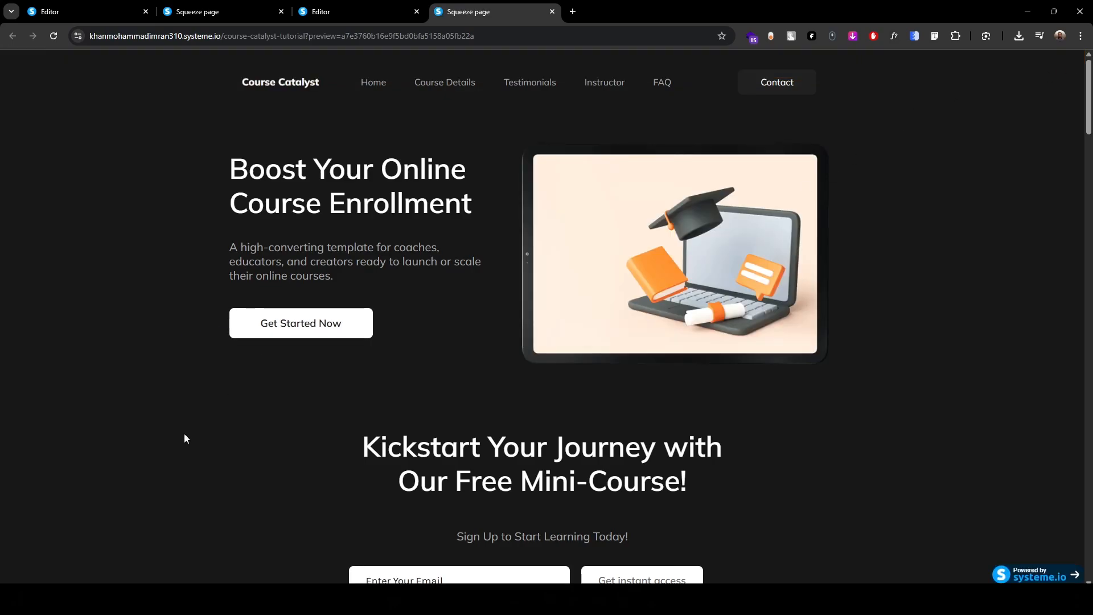
scroll(184, 433, "down", 8)
scroll(184, 435, "up", 6)
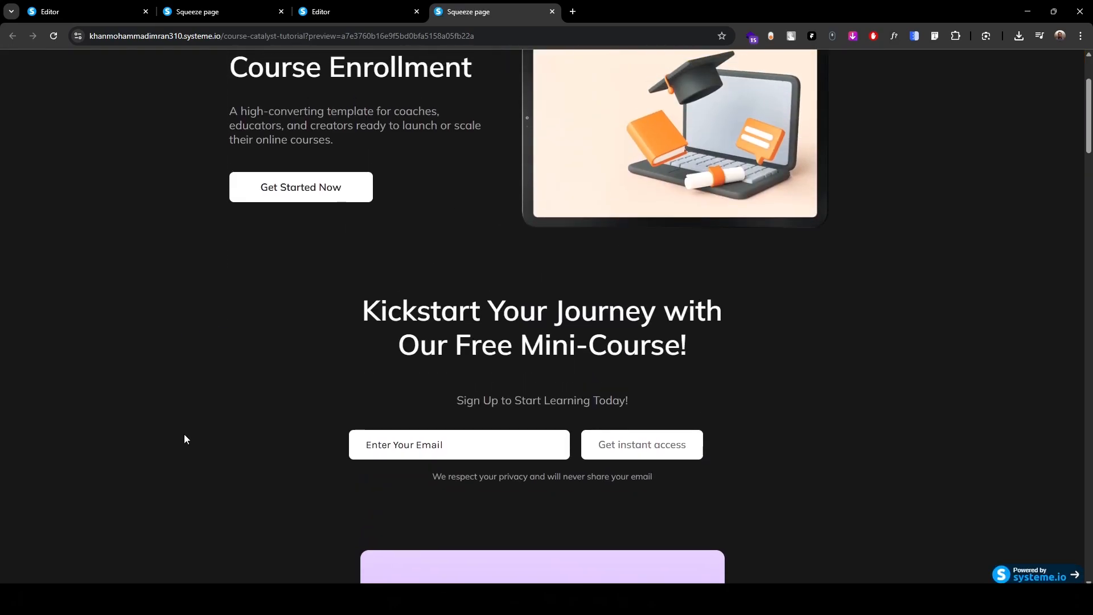
scroll(185, 437, "down", 7)
scroll(185, 436, "down", 15)
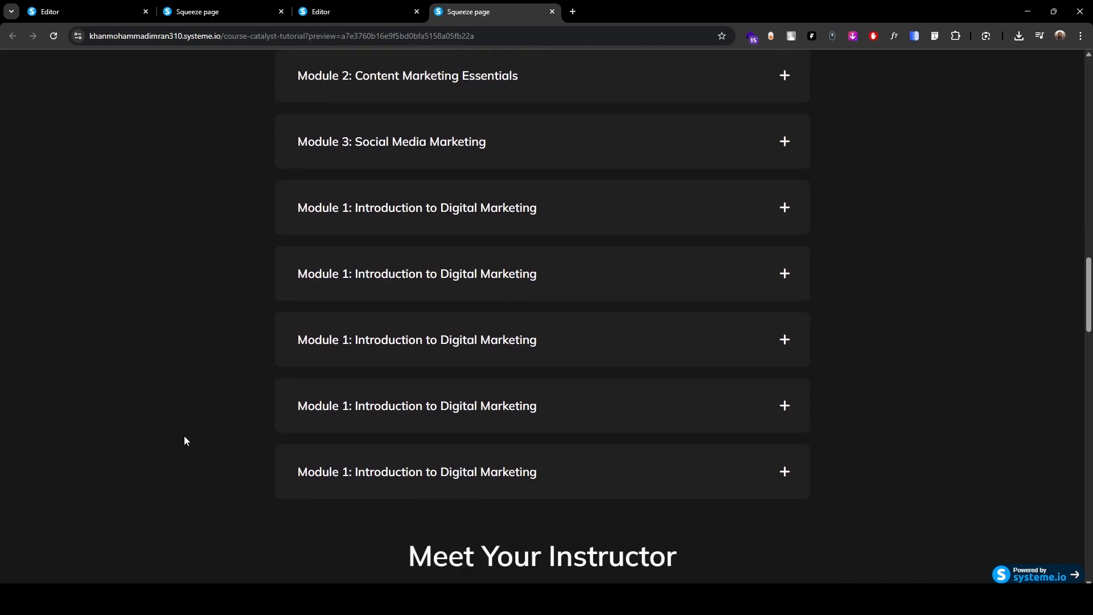
scroll(184, 440, "up", 1)
scroll(184, 440, "down", 15)
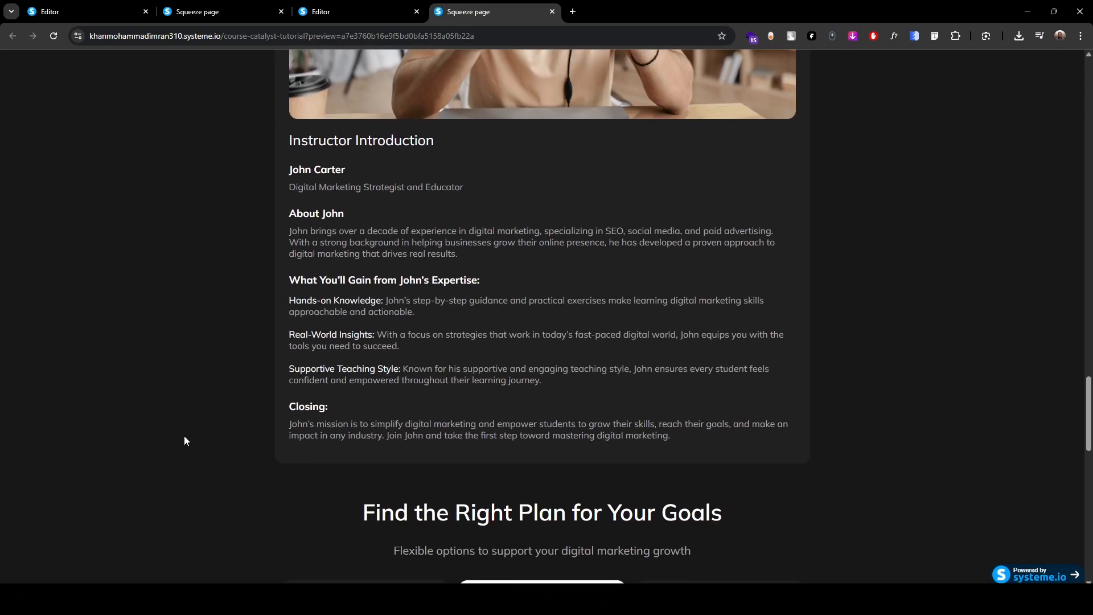
scroll(184, 440, "down", 7)
scroll(184, 440, "down", 6)
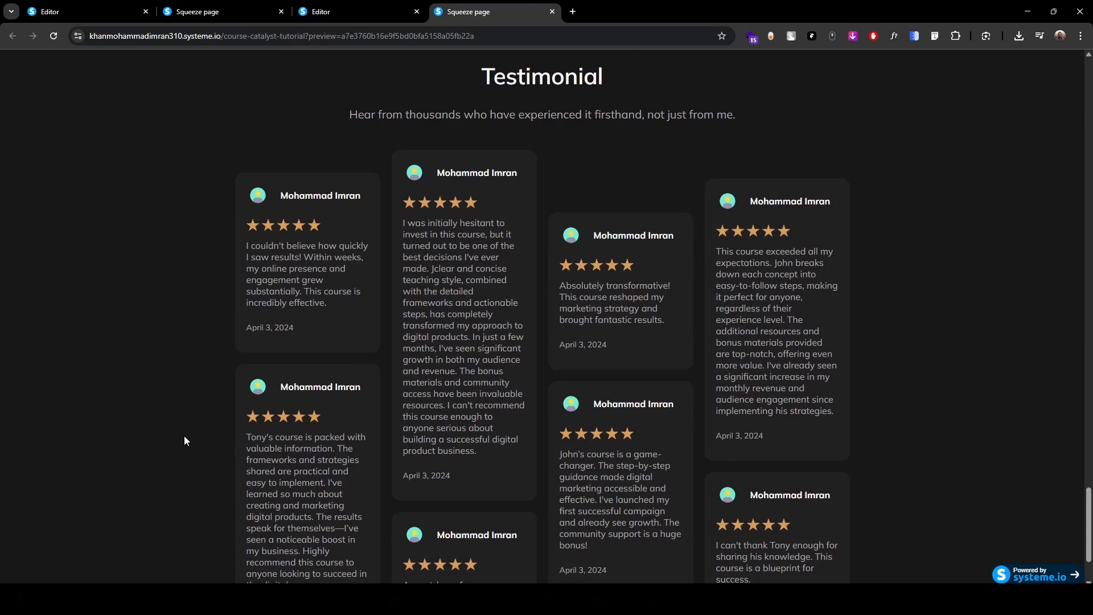
scroll(183, 438, "up", 10)
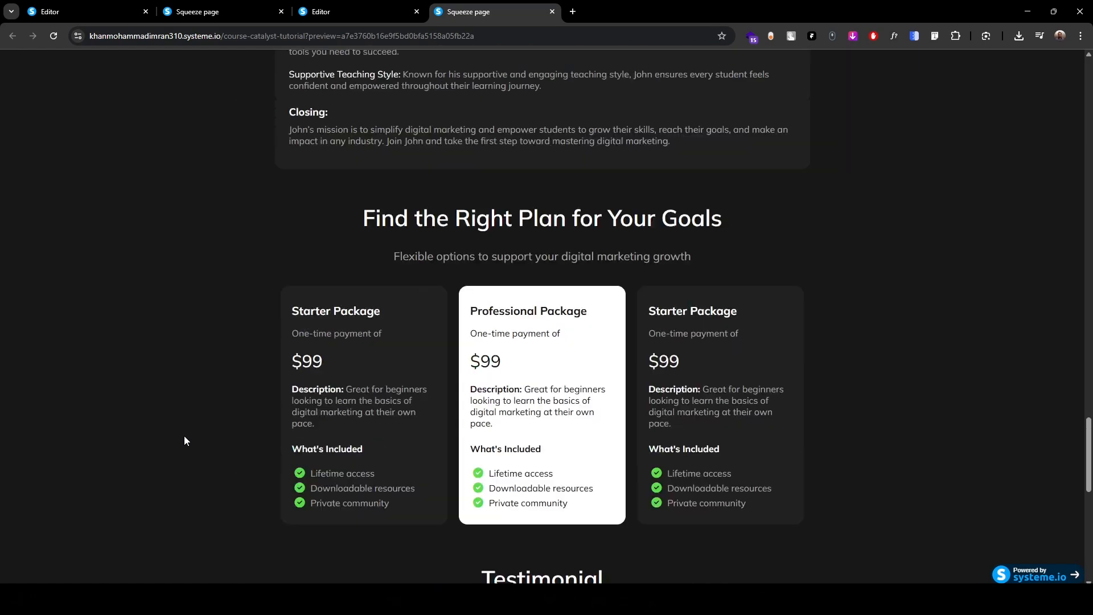
scroll(184, 441, "up", 15)
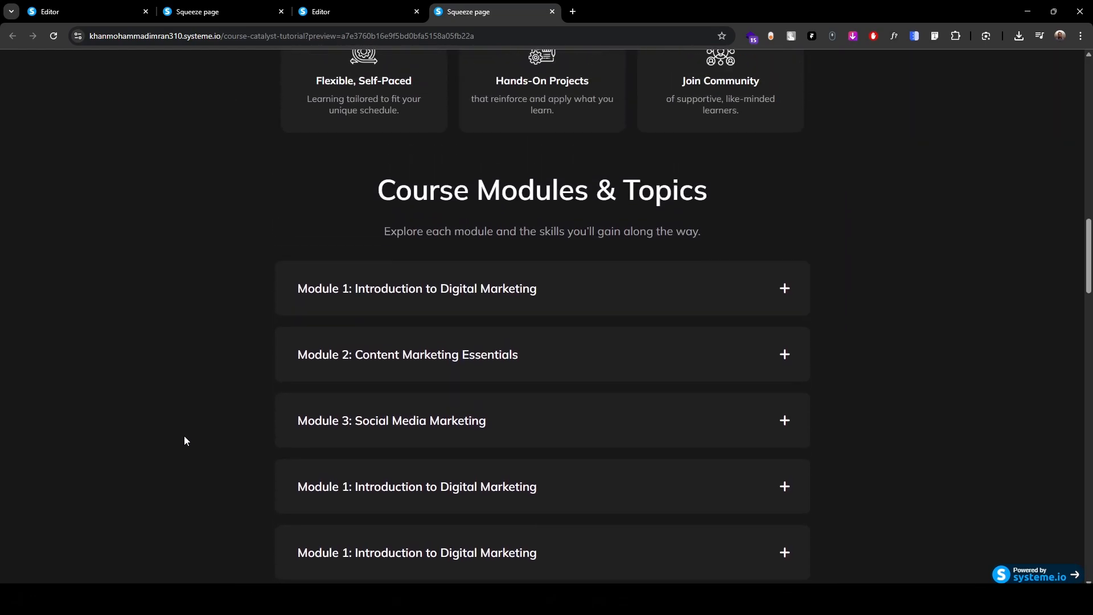
scroll(184, 441, "up", 1)
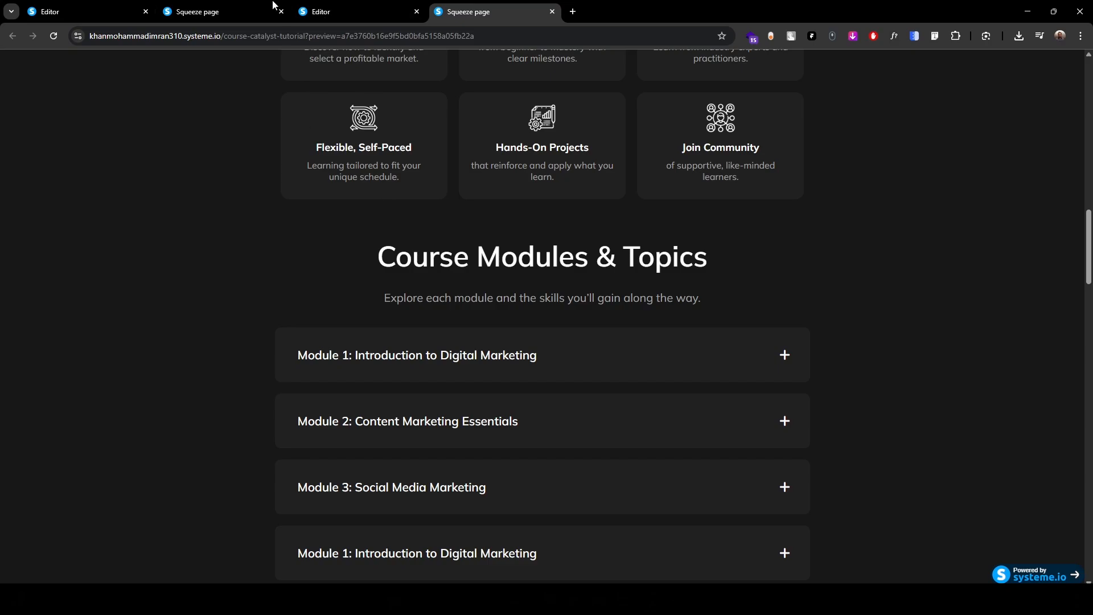
- Switch to the reference page and expand "Who is this course for?" under Frequently Asked Questions to examine its layout
left_click(193, 12)
scroll(210, 376, "up", 3)
scroll(209, 375, "up", 3)
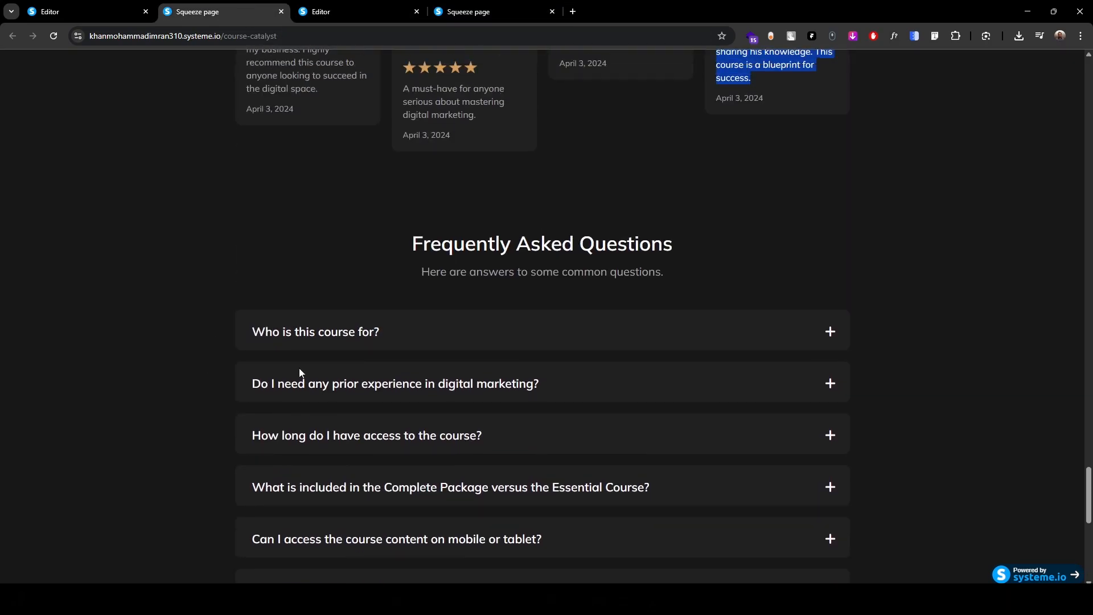
left_click(593, 331)
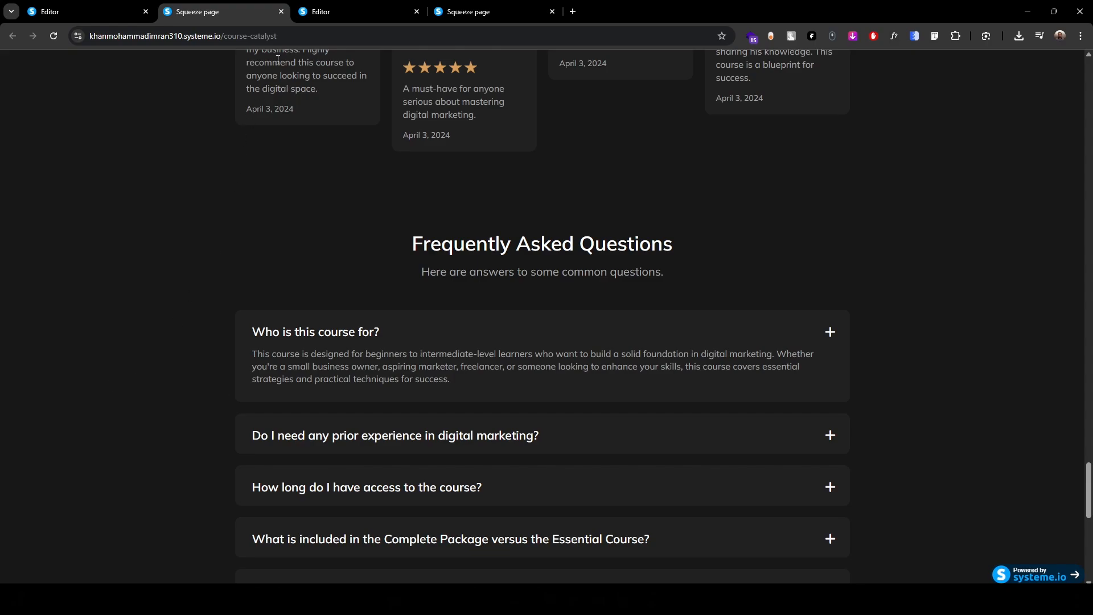
- Expand Modules 1, 2 and 3 under Course Modules & Topics in the preview to examine the existing accordion design
left_click(484, 11)
scroll(376, 319, "up", 15)
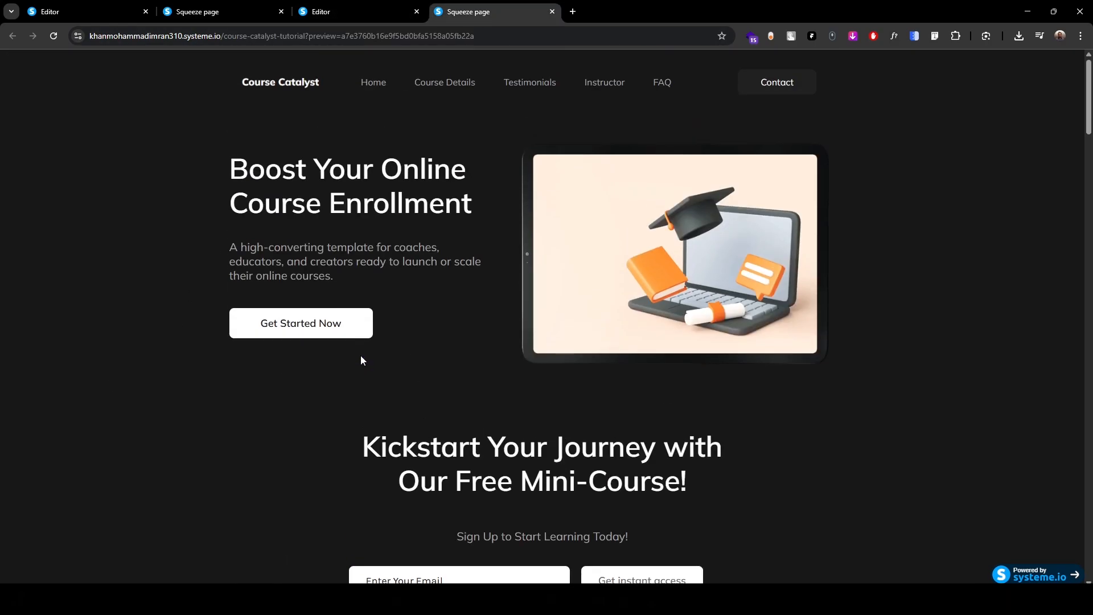
scroll(361, 360, "down", 15)
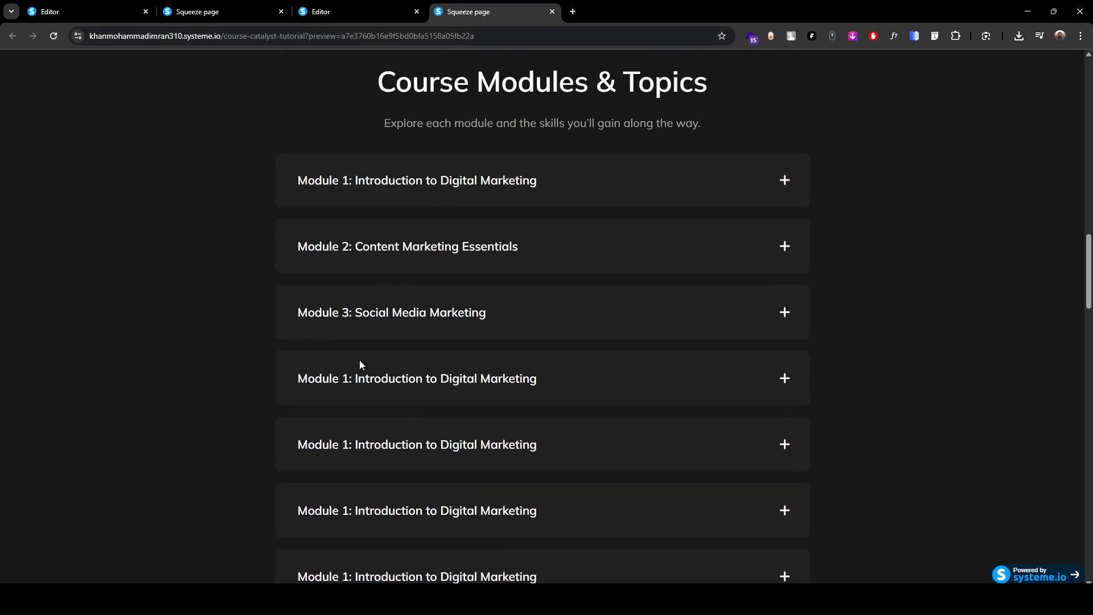
left_click(464, 183)
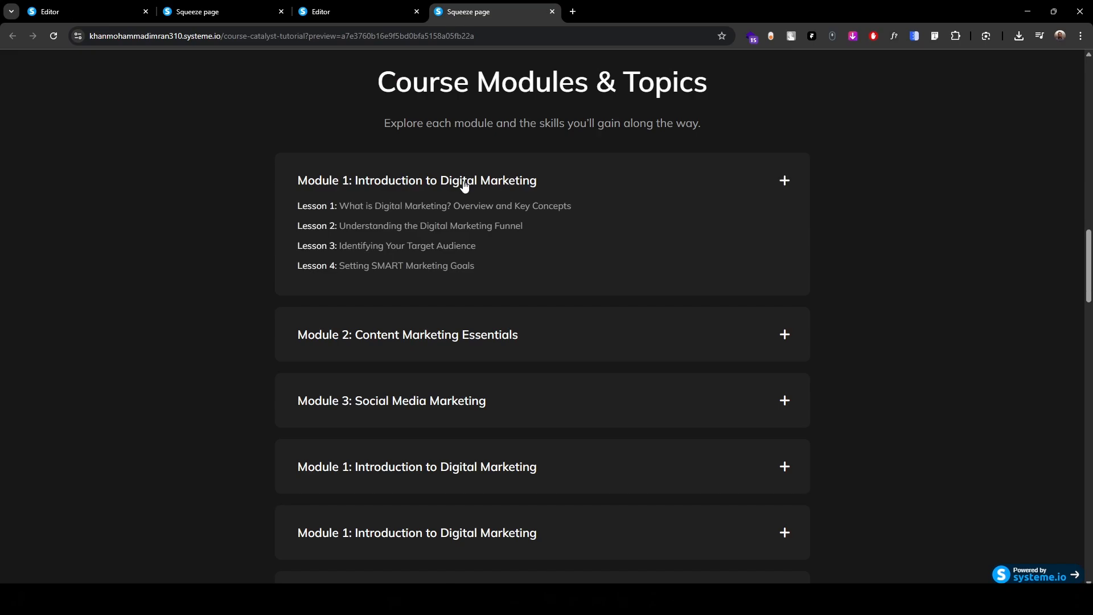
left_click(479, 336)
scroll(383, 399, "down", 3)
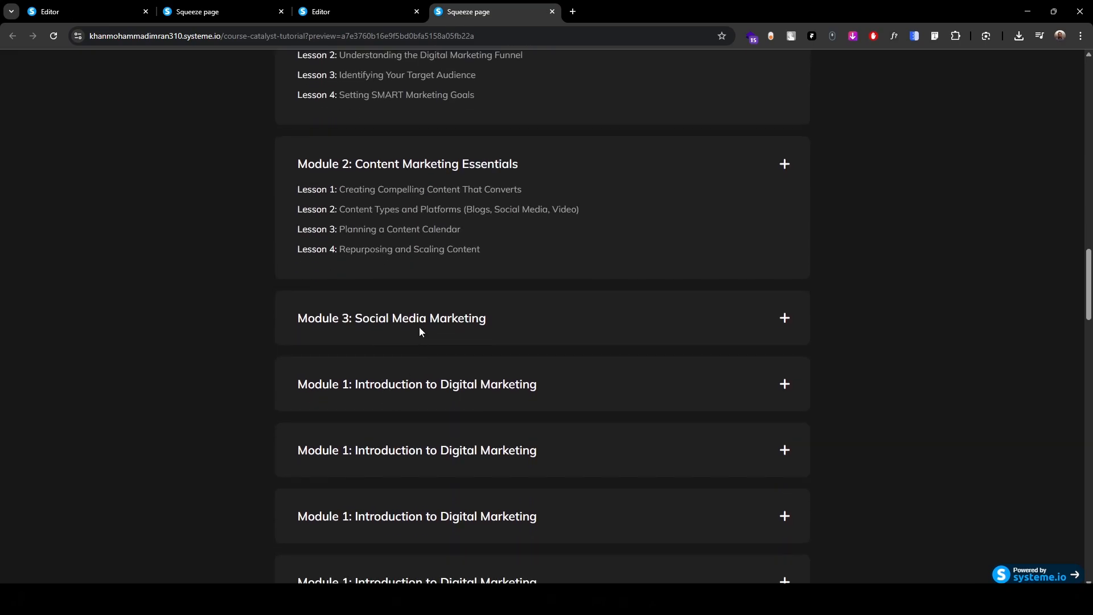
left_click(419, 327)
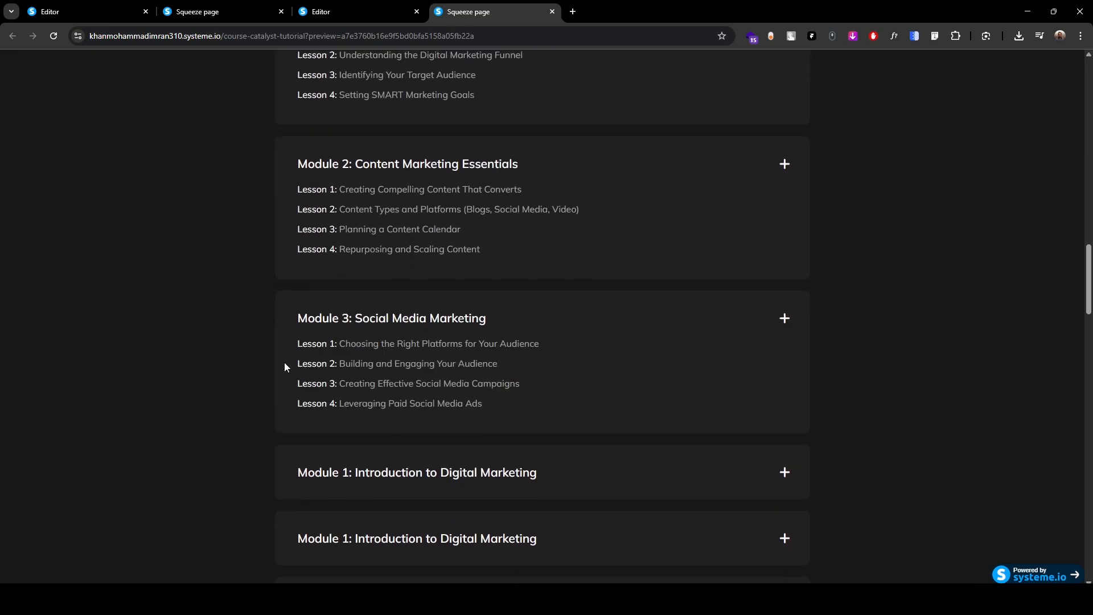
scroll(361, 355, "up", 2)
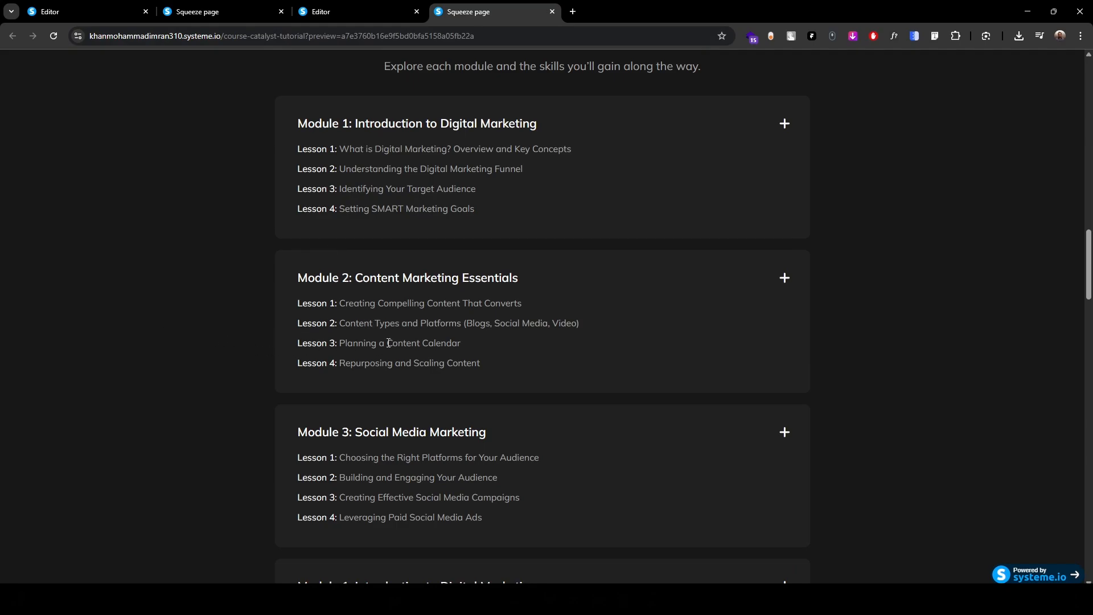
- Examine the reference page's FAQ answer text and its closing "Take Control of Your Future – Enroll Now!" block
left_click(238, 14)
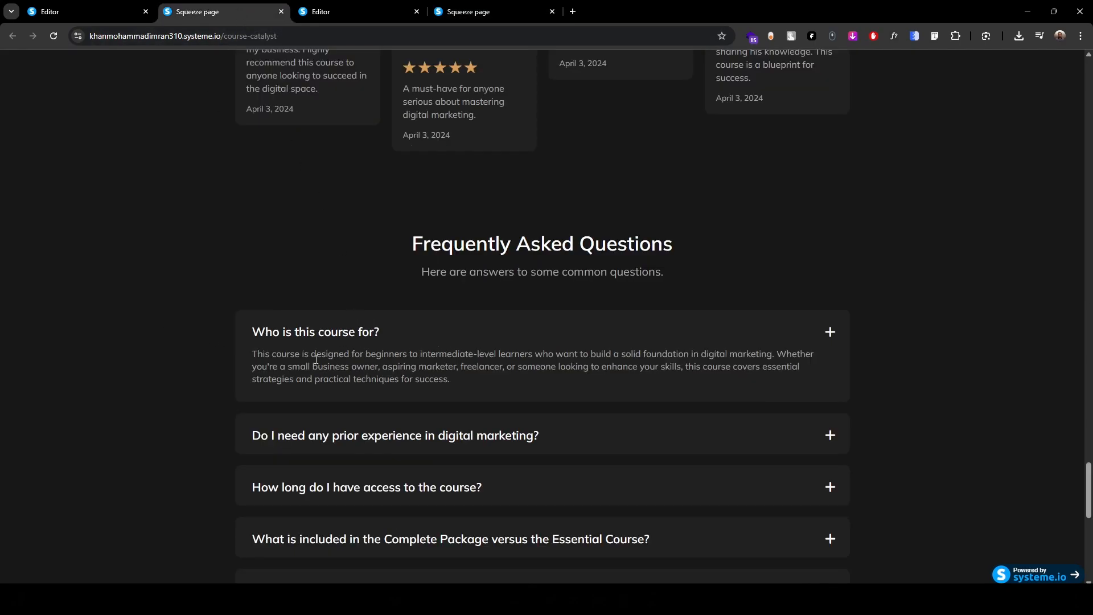
left_click_drag(242, 355, 515, 376)
left_click(515, 377)
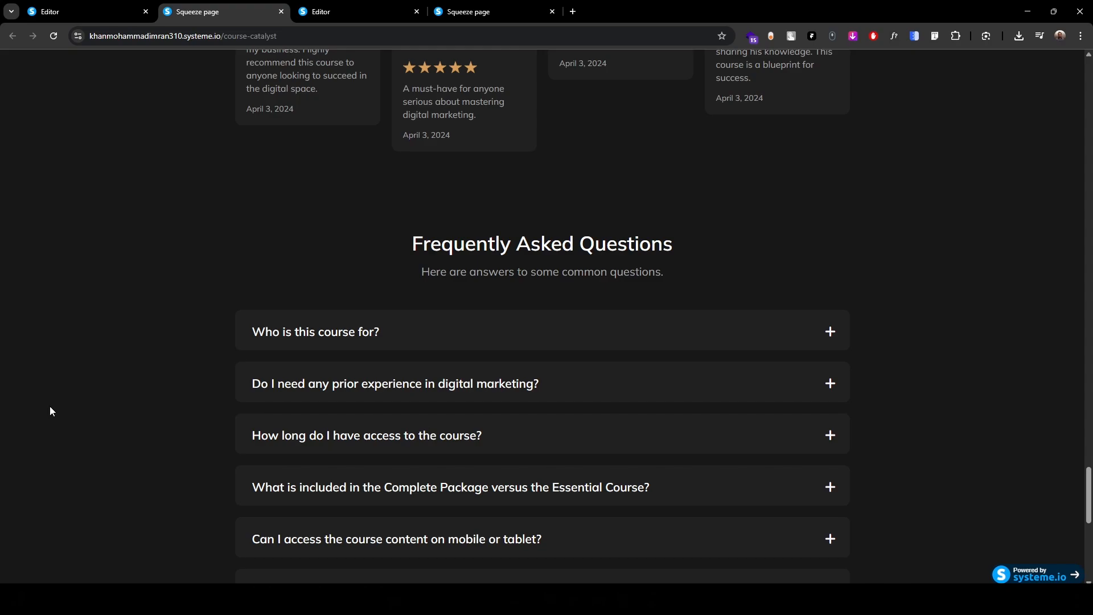
scroll(50, 405, "down", 9)
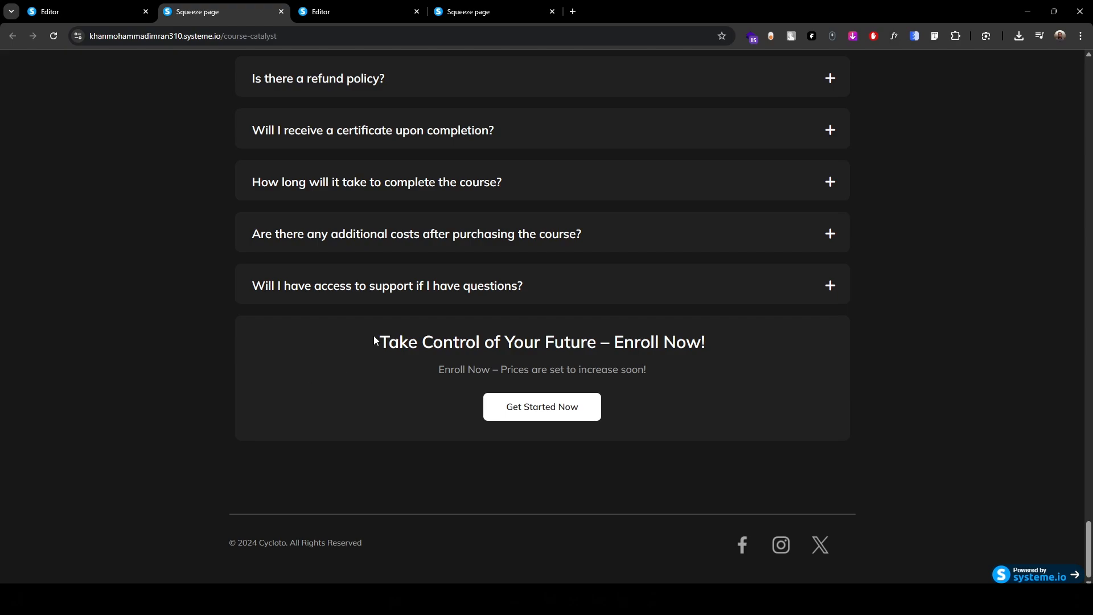
left_click_drag(374, 340, 726, 381)
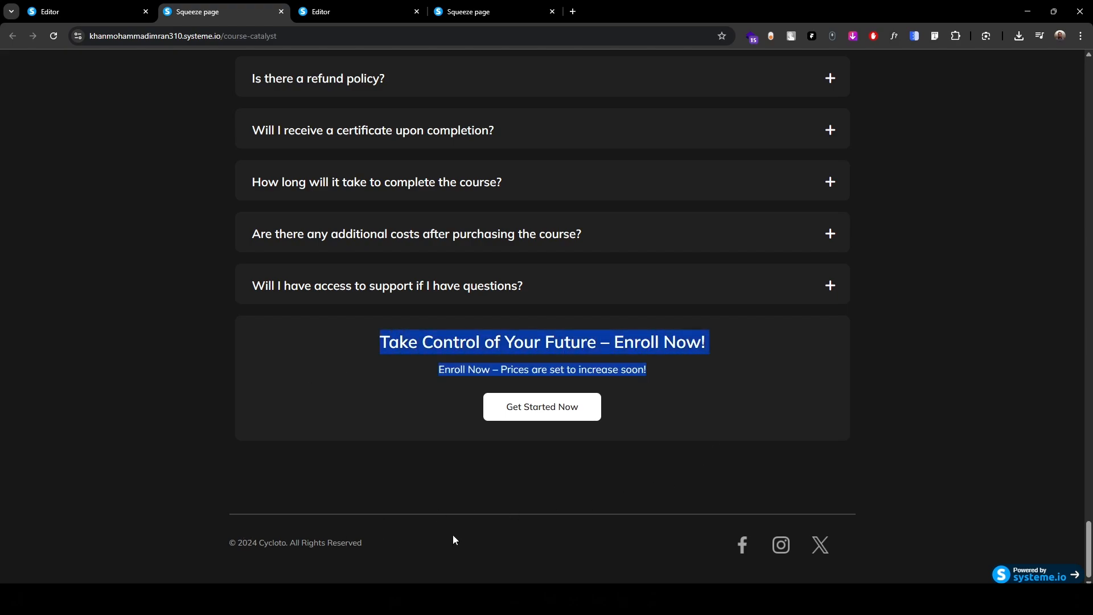
left_click(374, 535)
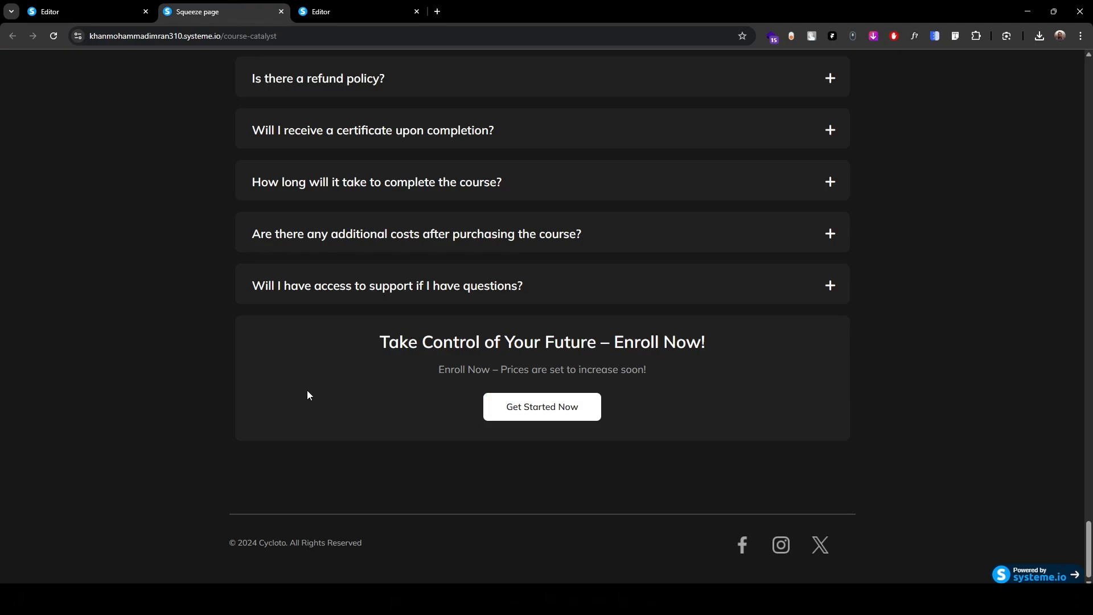
- Add a new section below the testimonials in the editor, with background colour 171717 and Wide content width
left_click(370, 6)
scroll(99, 341, "down", 3)
left_click_drag(100, 424, 617, 547)
left_click(20, 267)
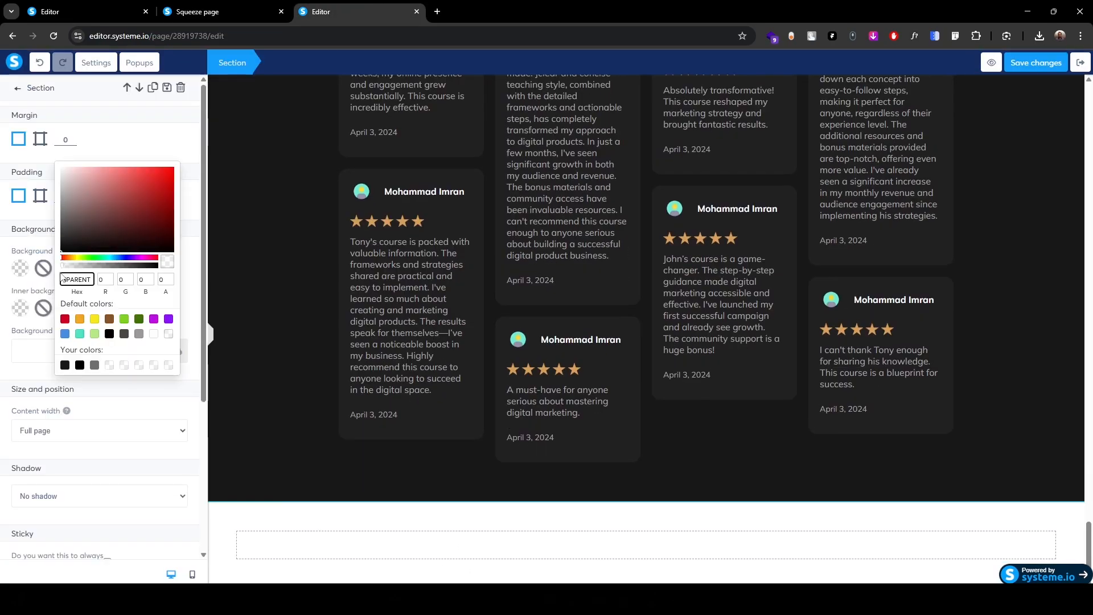
type("171717")
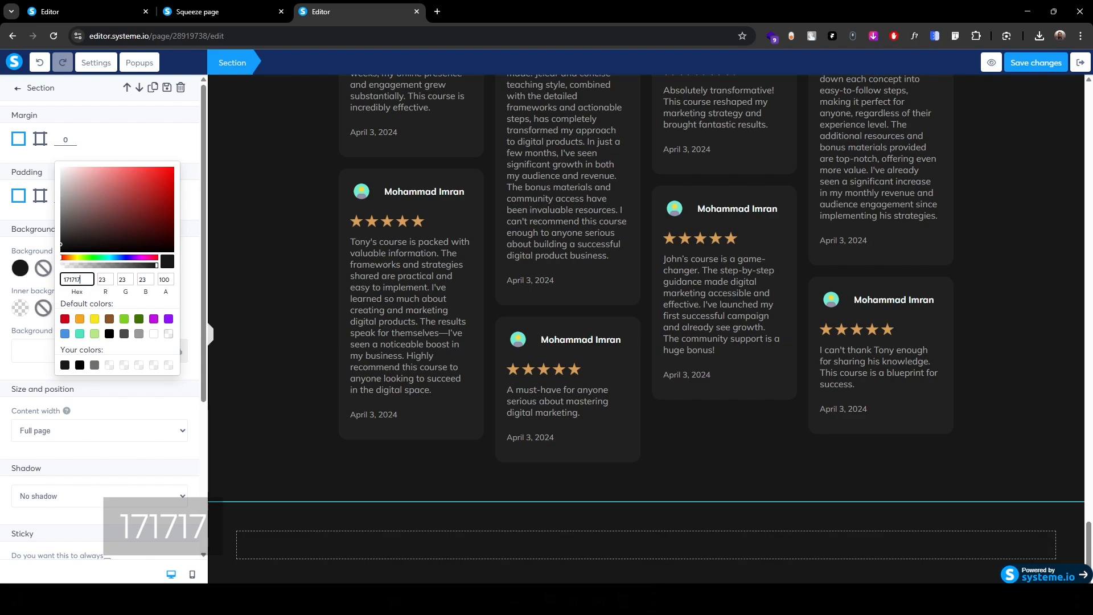
left_click(408, 262)
left_click(39, 435)
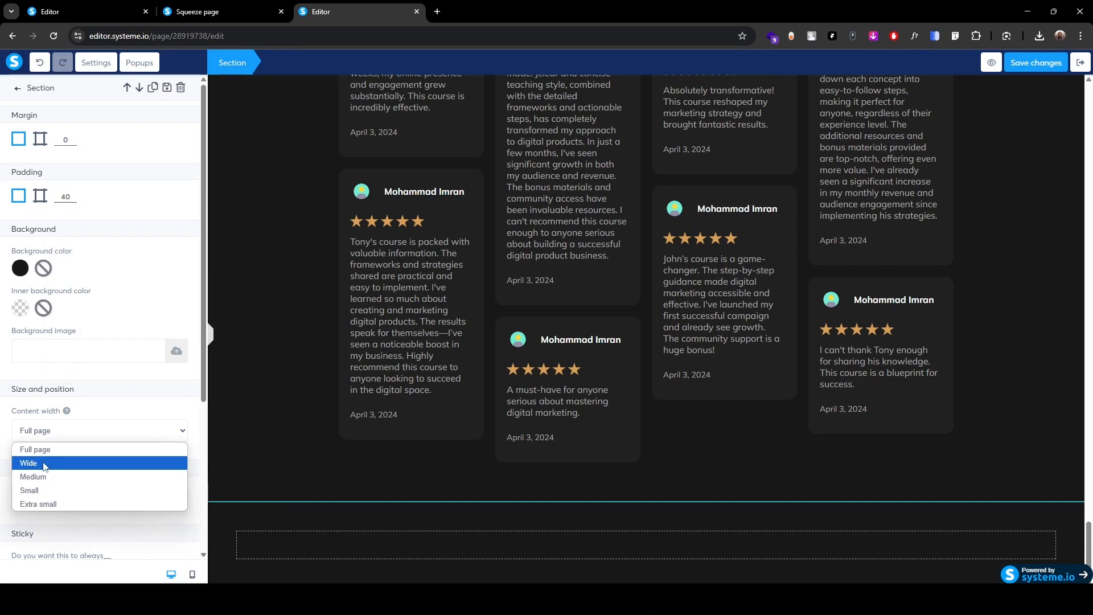
left_click(44, 466)
- Give the new section's row the testimonial cards' background colour 212121 and a border radius of 15
left_click(344, 520)
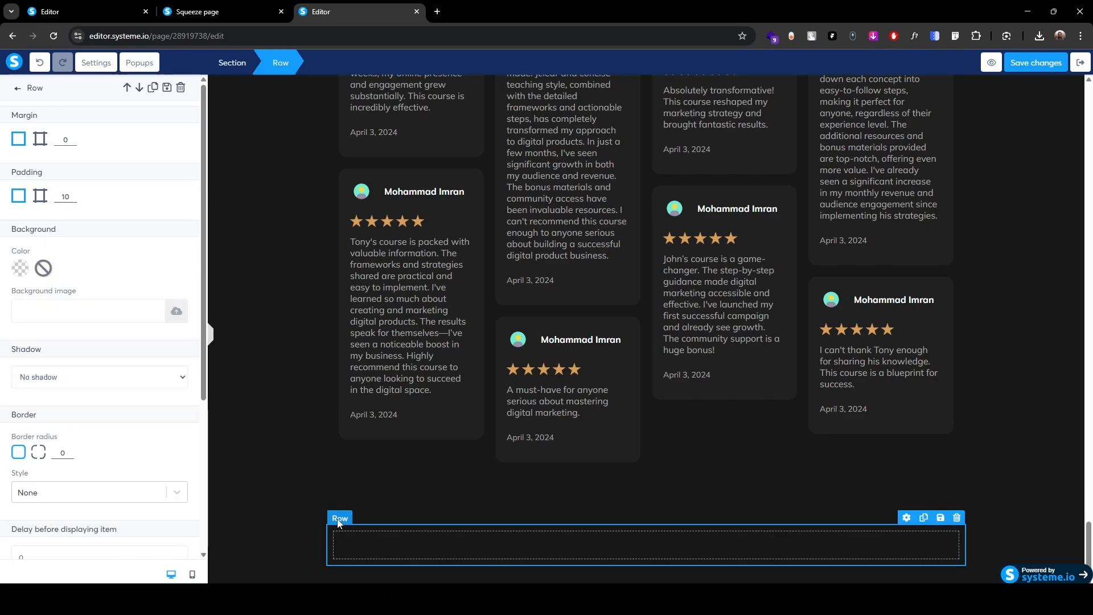
left_click(20, 271)
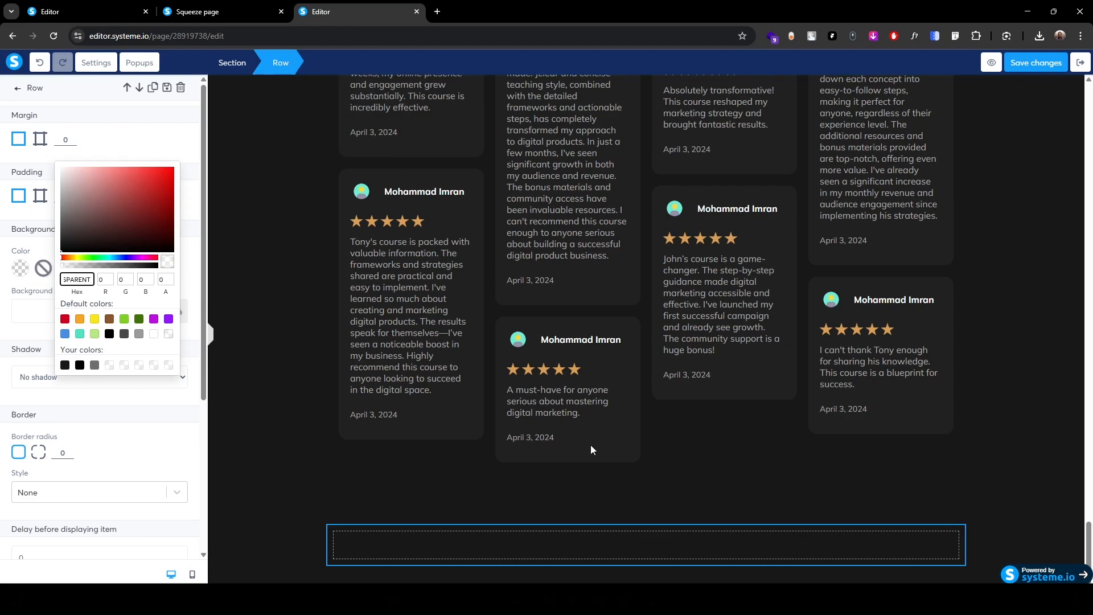
key("super+shift+c")
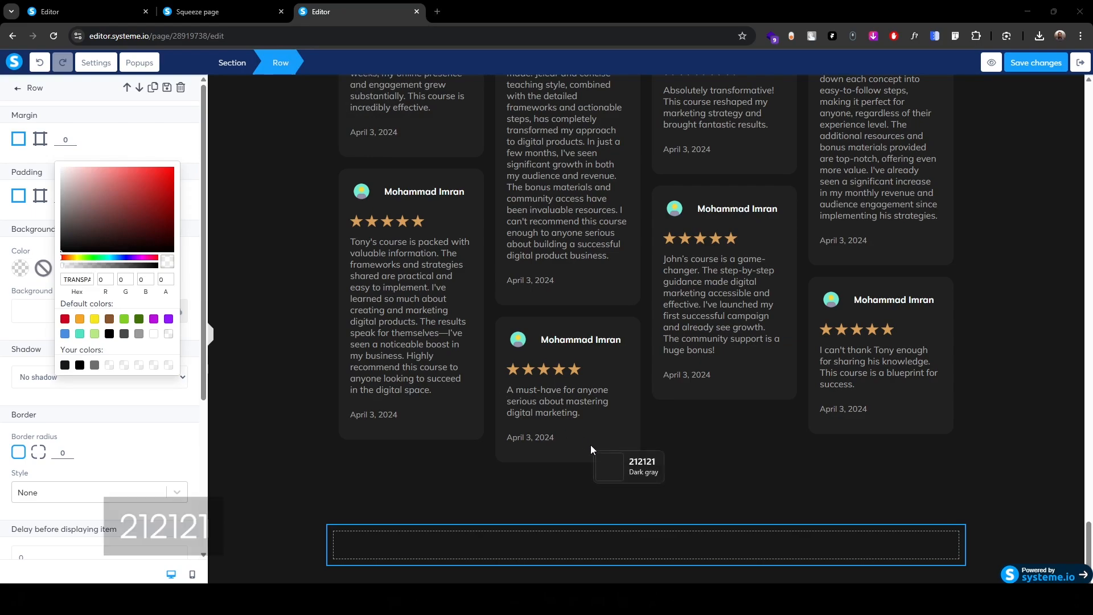
left_click(590, 445)
left_click(77, 279)
key("ctrl+v")
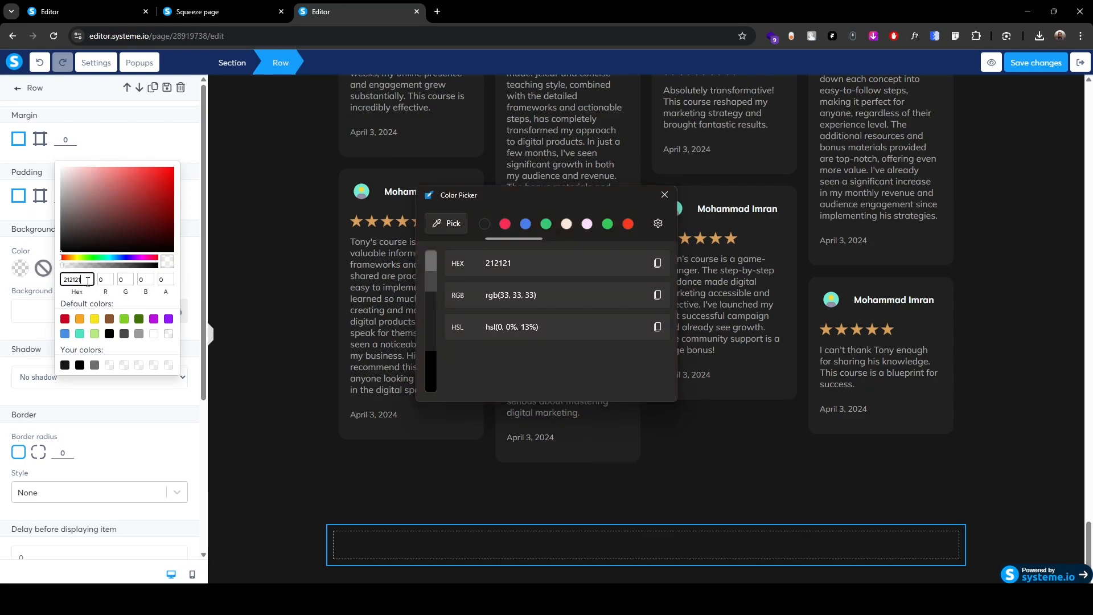
left_click(664, 195)
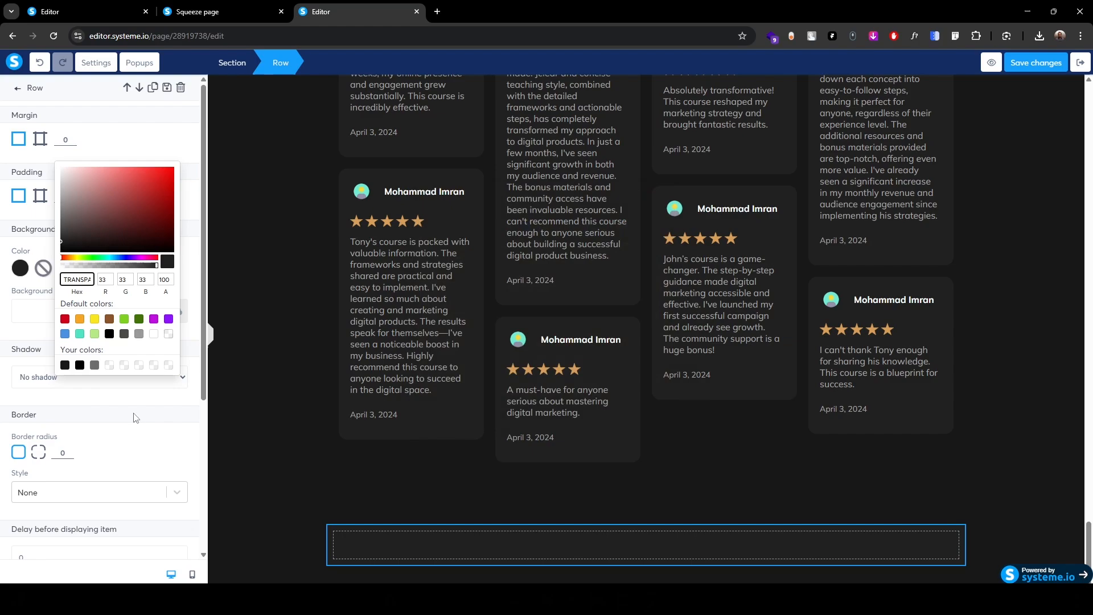
left_click(59, 448)
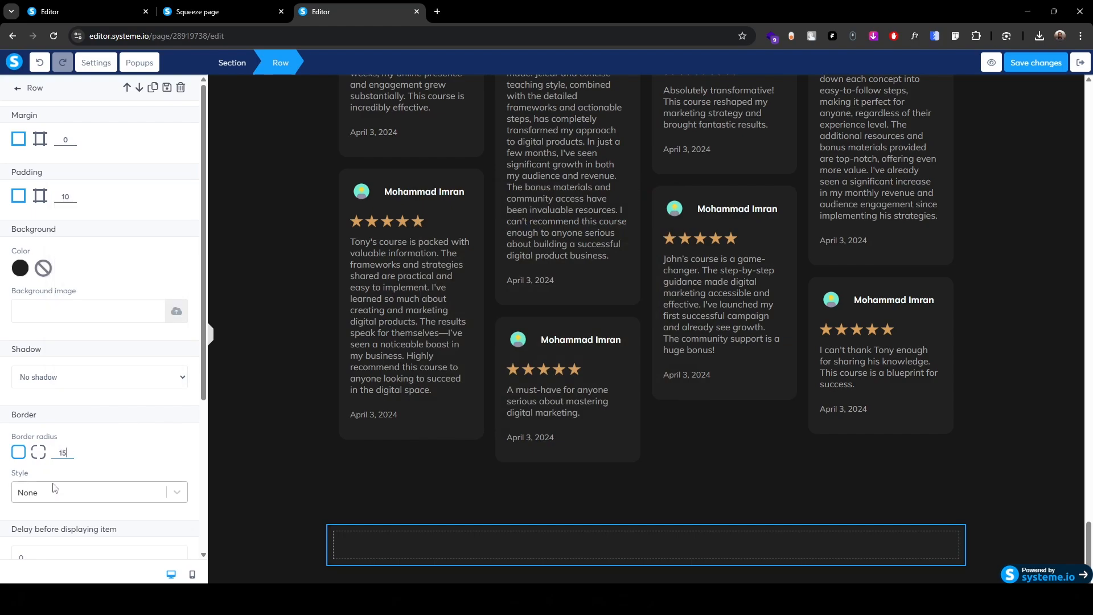
- Duplicate the "Testimonial" headline and move the copy into the new section's empty row
scroll(403, 438, "up", 10)
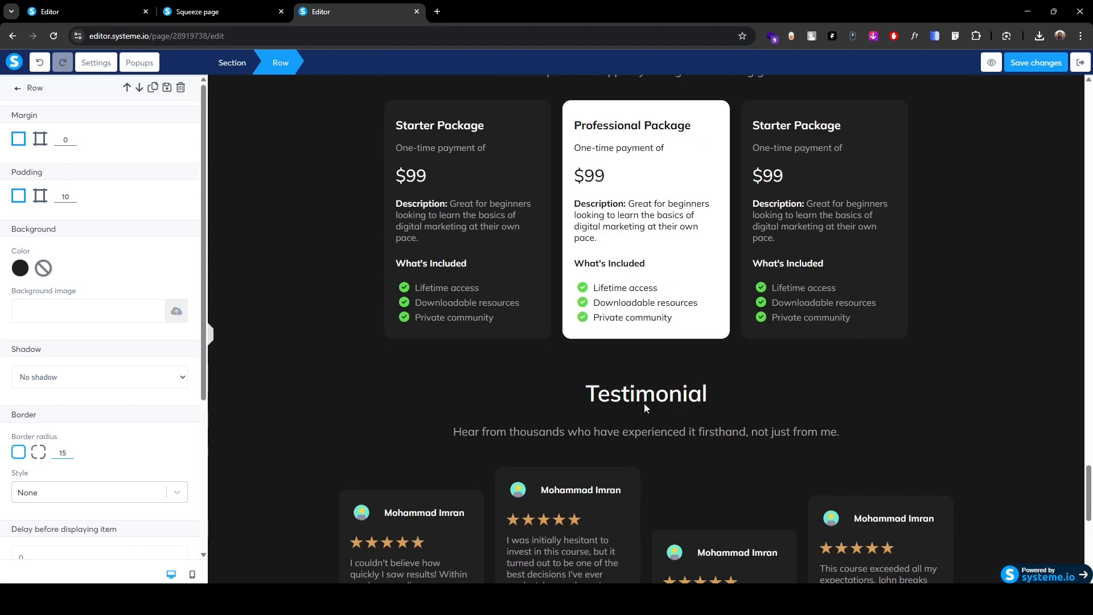
left_click(638, 411)
left_click(918, 369)
scroll(854, 402, "down", 4)
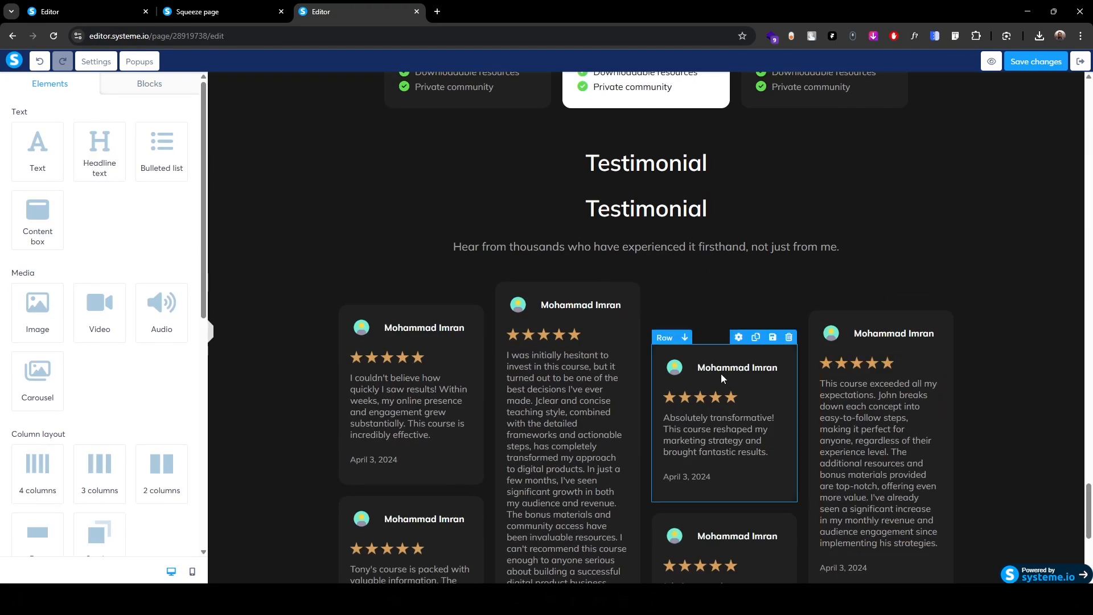
left_click_drag(369, 189, 522, 533)
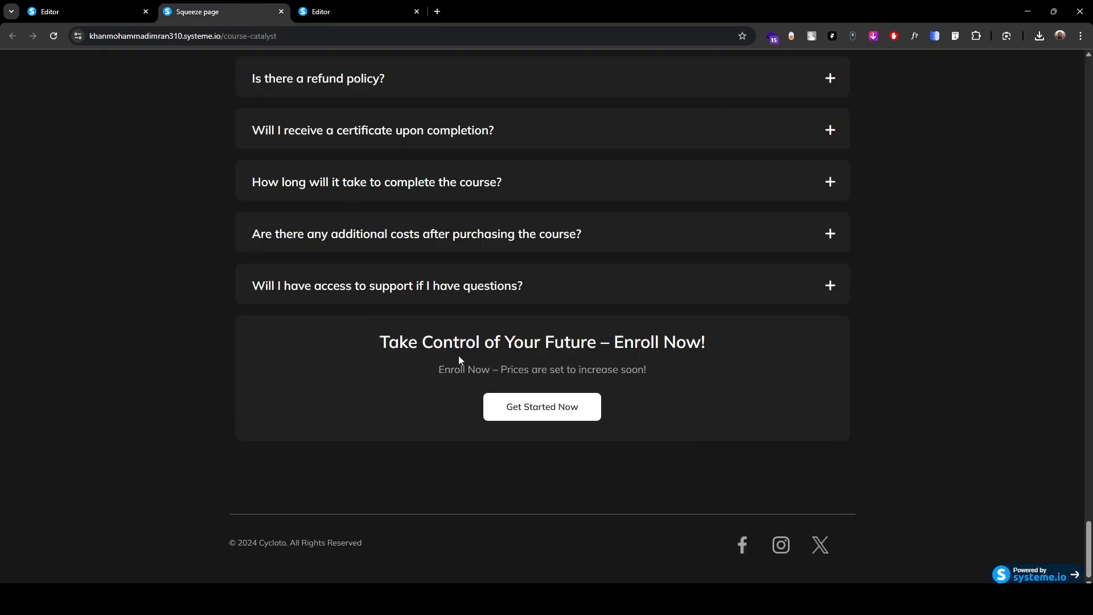
- Replace the copied headline's text in the new section with "Take Control of Your Future – Enroll Now!" from the reference page
triple_click(461, 341)
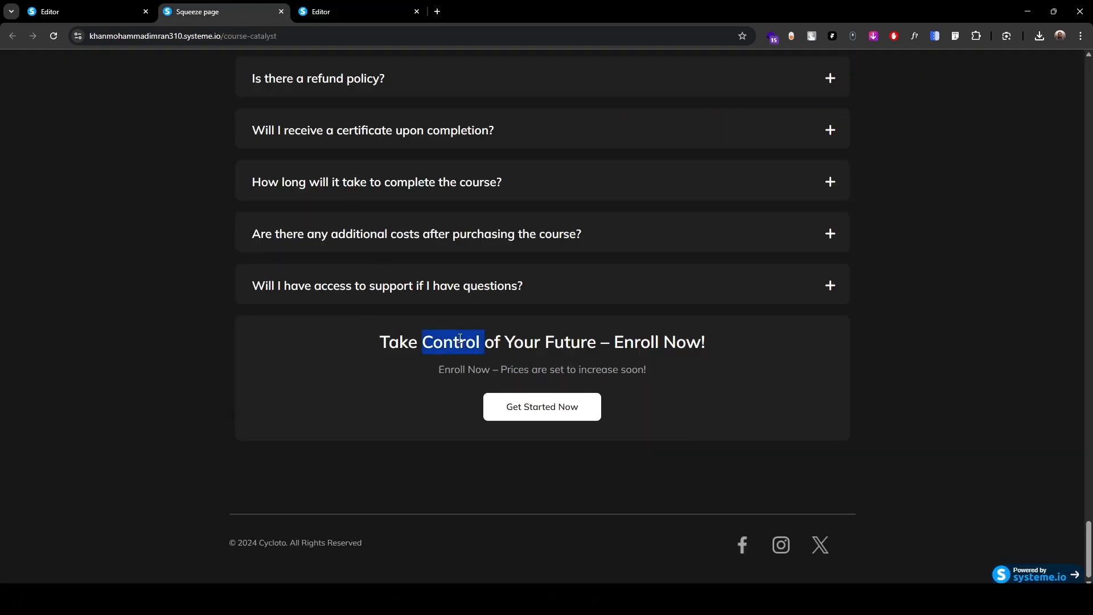
left_click(319, 11)
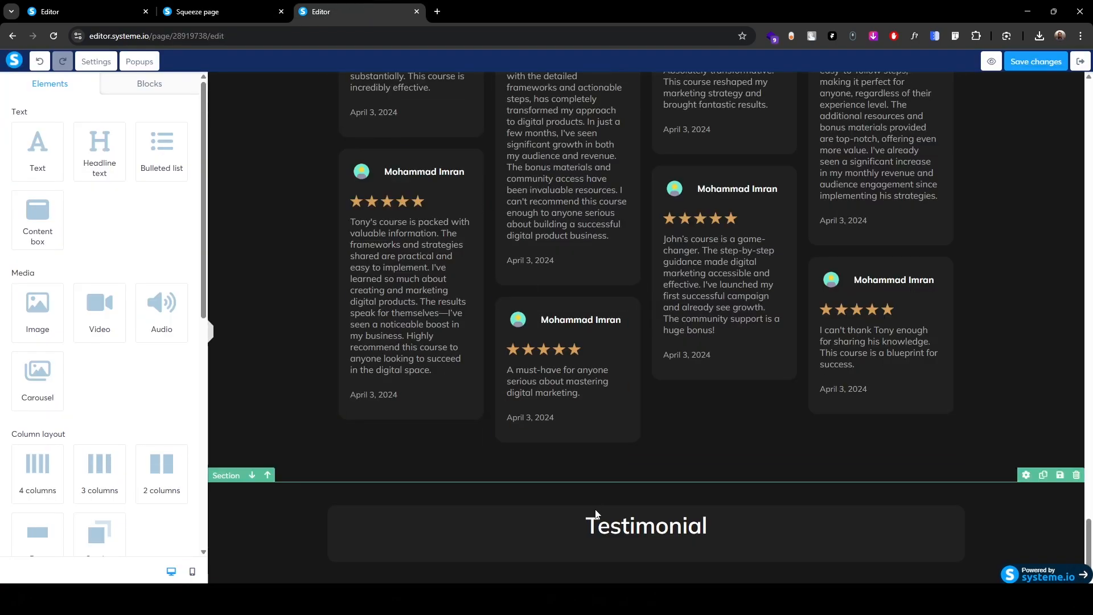
left_click(579, 527)
key("ctrl+v")
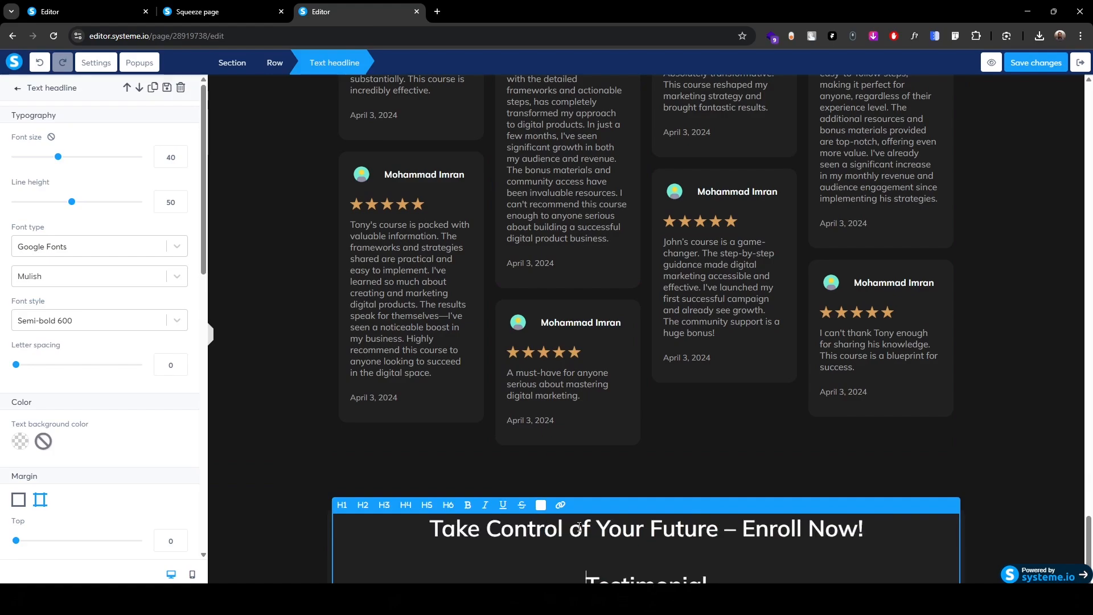
key("shift+End")
key("BackSpace")
key("BackSpace")
key("BackSpace")
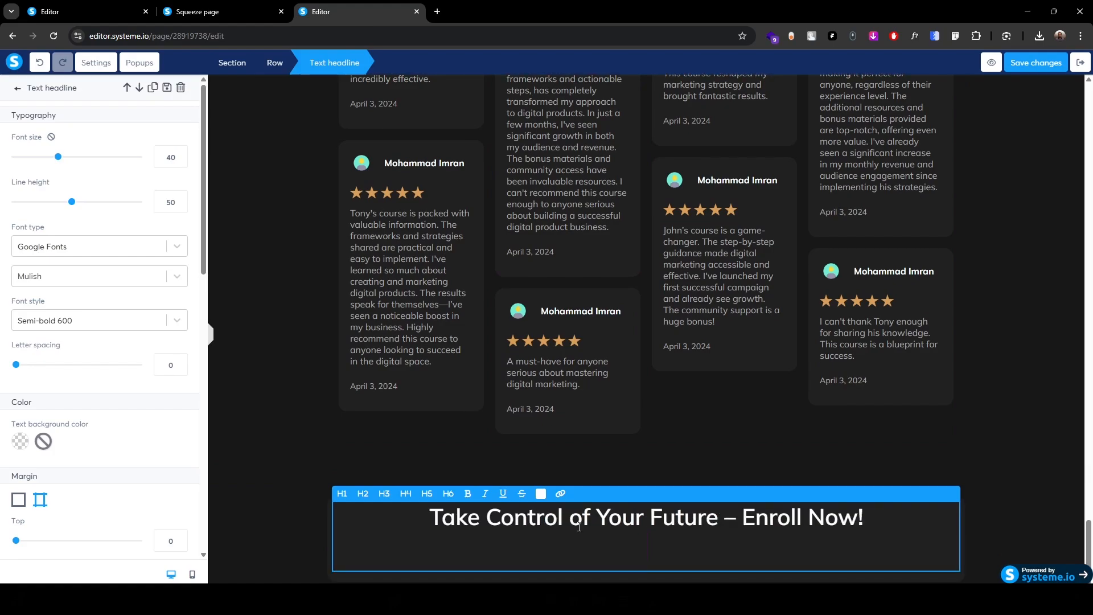
- Set the "Enroll Now" headline's font size to 30 and line height to 40
key("ctrl+a")
left_click(161, 157)
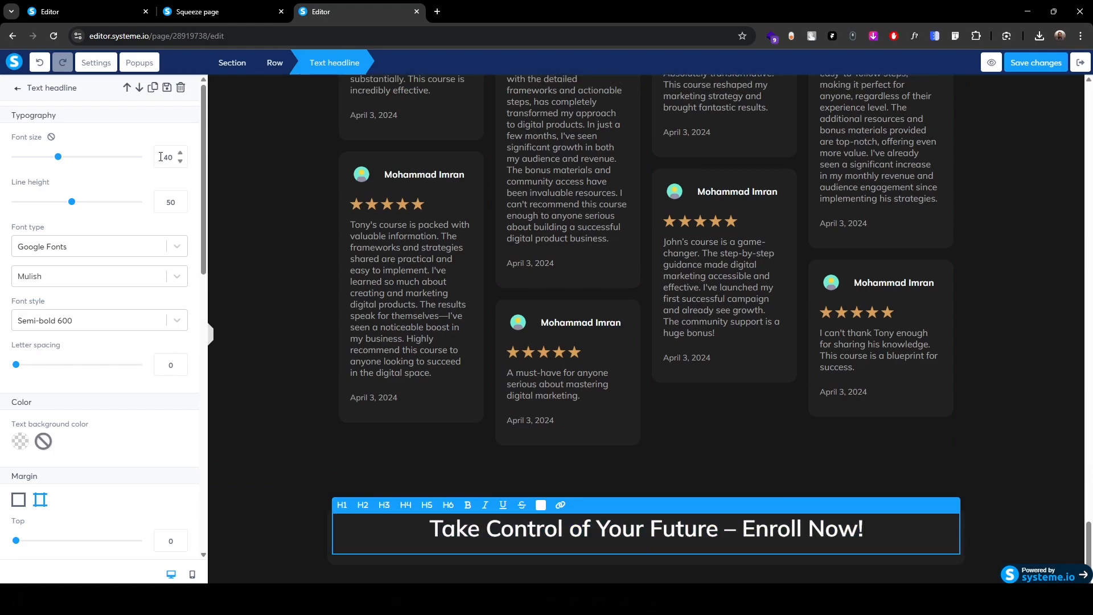
key("Down")
key("Down")
key("Down")
key("Down")
key("Down")
key("Down")
key("Down")
key("Down")
key("Down")
key("Down")
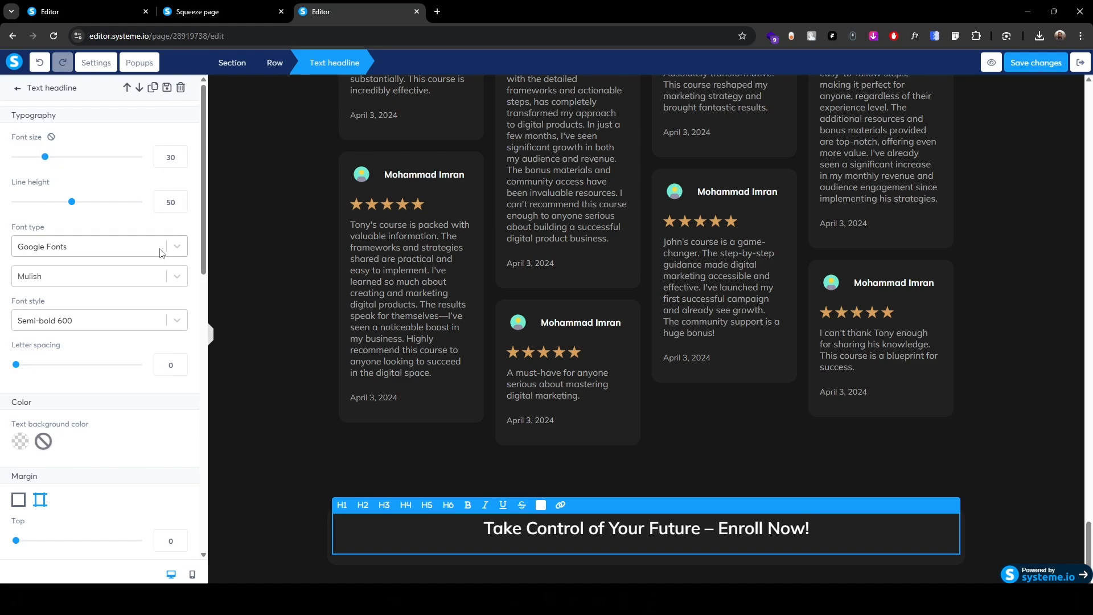
- Duplicate the subtitle under the "Testimonial" headline and move the copy below the headline in the closing section
scroll(388, 411, "up", 5)
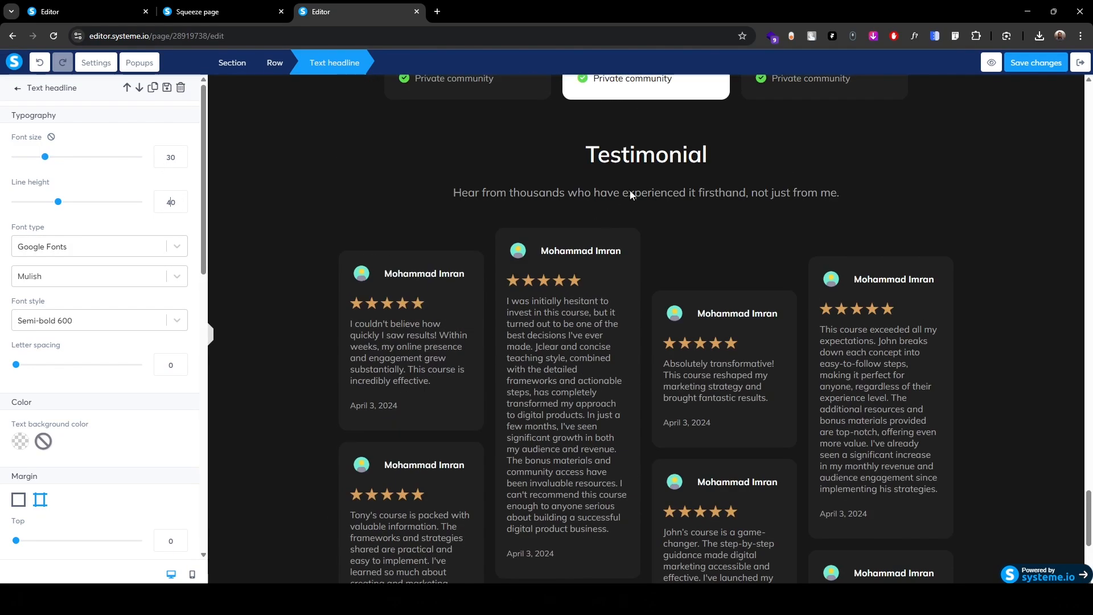
left_click(644, 194)
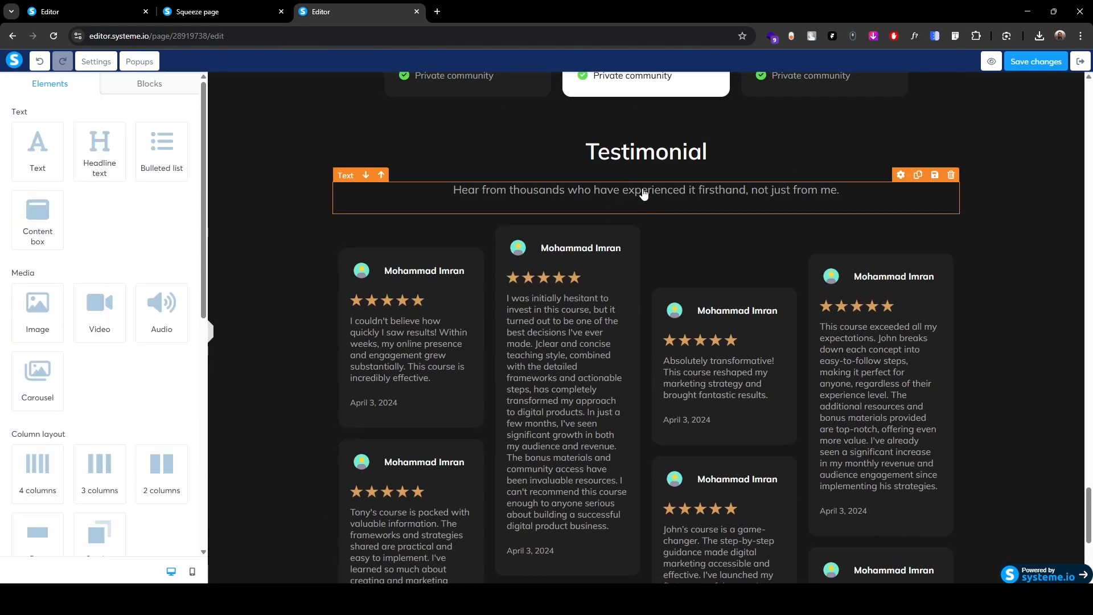
left_click(918, 175)
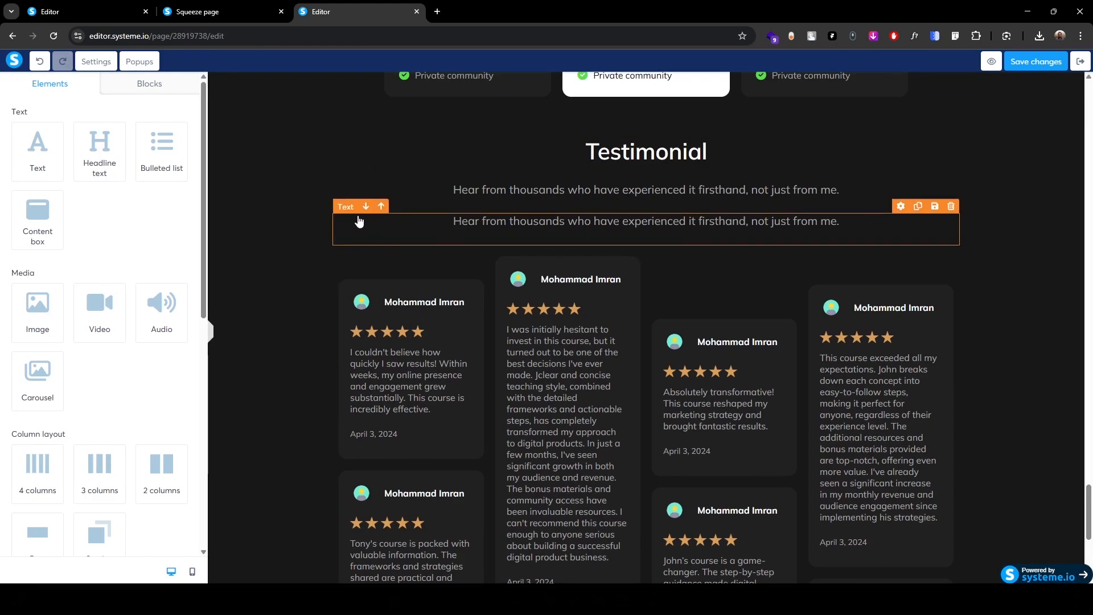
left_click_drag(399, 223, 579, 538)
- Replace the copied subtitle's text with "Enroll Now – Prices are set to increase soon!"
left_click(483, 537)
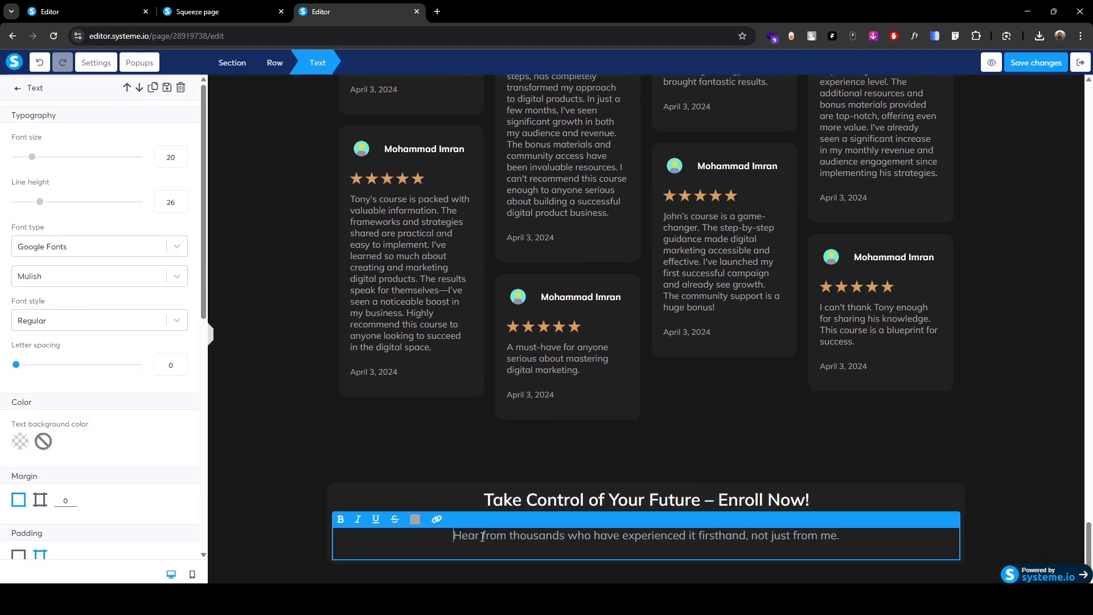
key("ctrl+v")
key("shift+End")
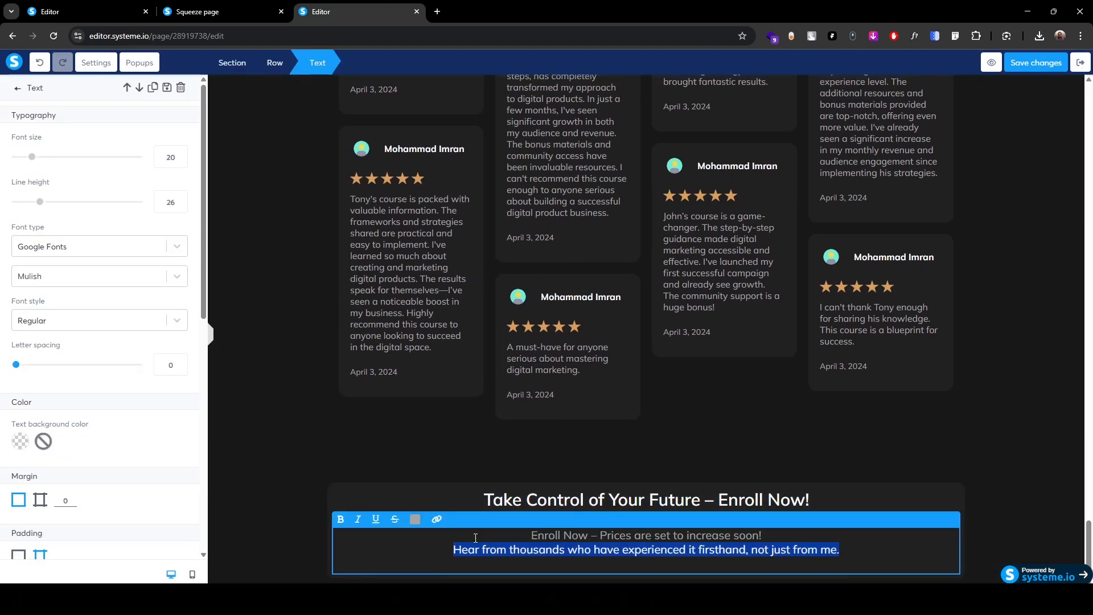
key("BackSpace")
key("BackSpace")
- Set the font size of the closing section's subtitle to 18
key("ctrl+a")
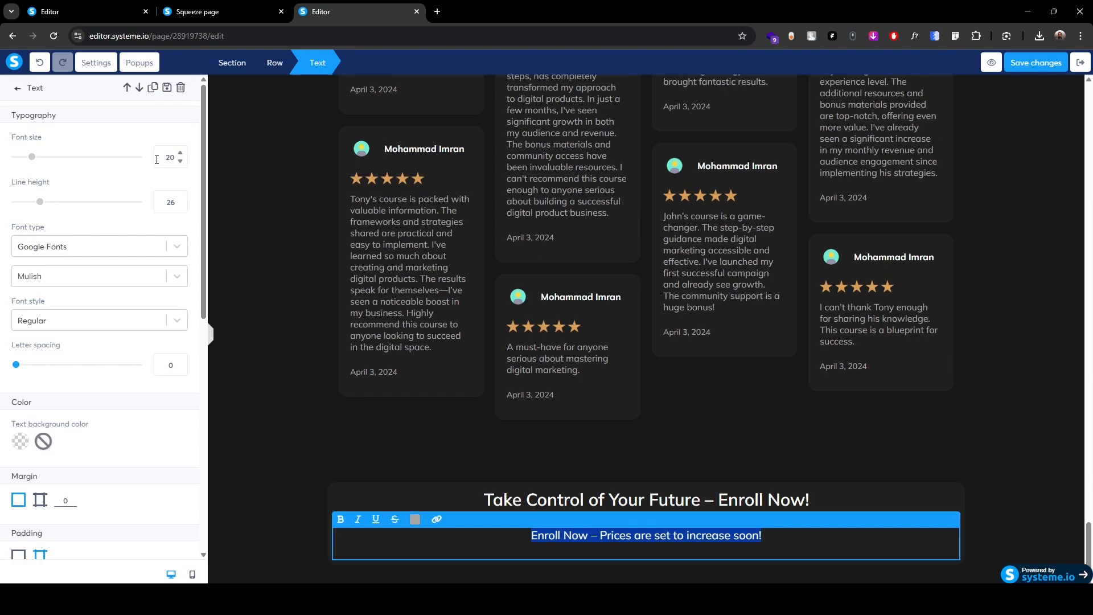
double_click(156, 159)
type("18")
left_click(270, 421)
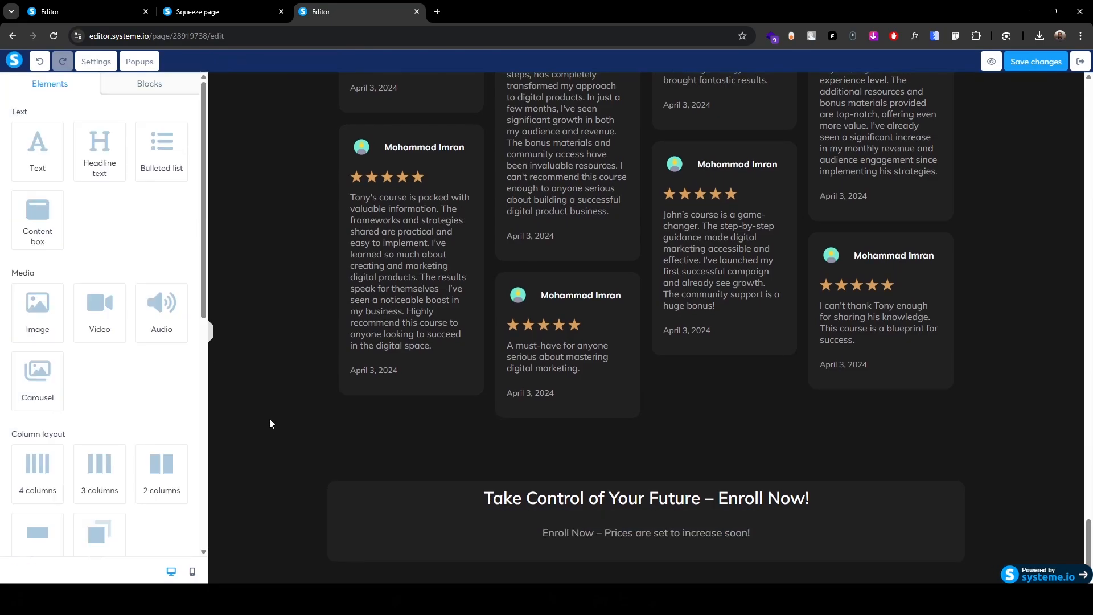
- Set the closing section row's top and bottom padding to 15 each
left_click(330, 477)
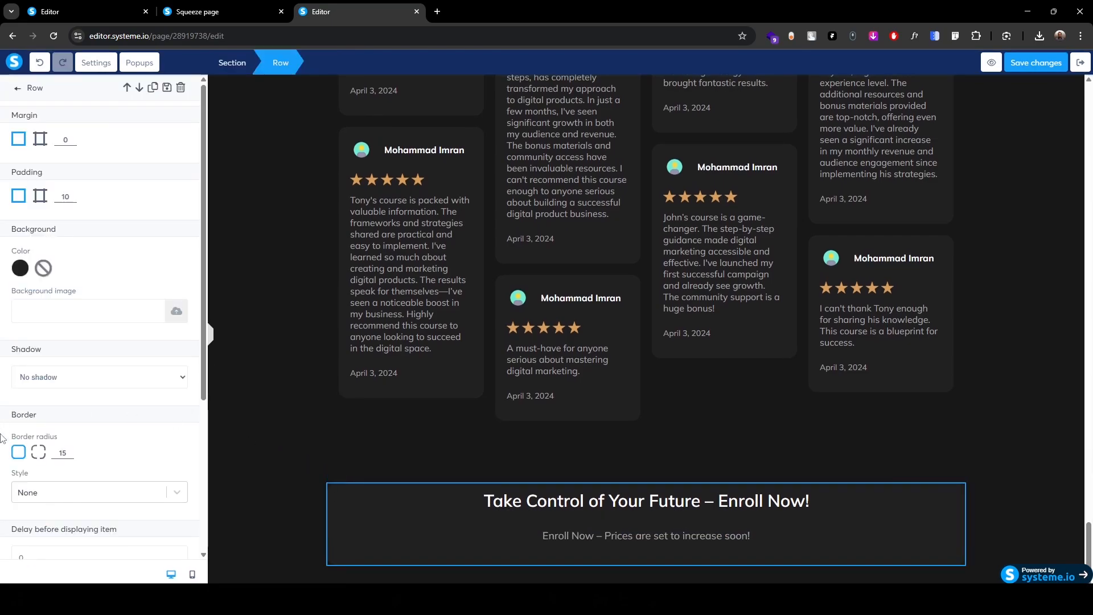
scroll(1, 439, "down", 5)
scroll(1, 439, "up", 5)
left_click(40, 195)
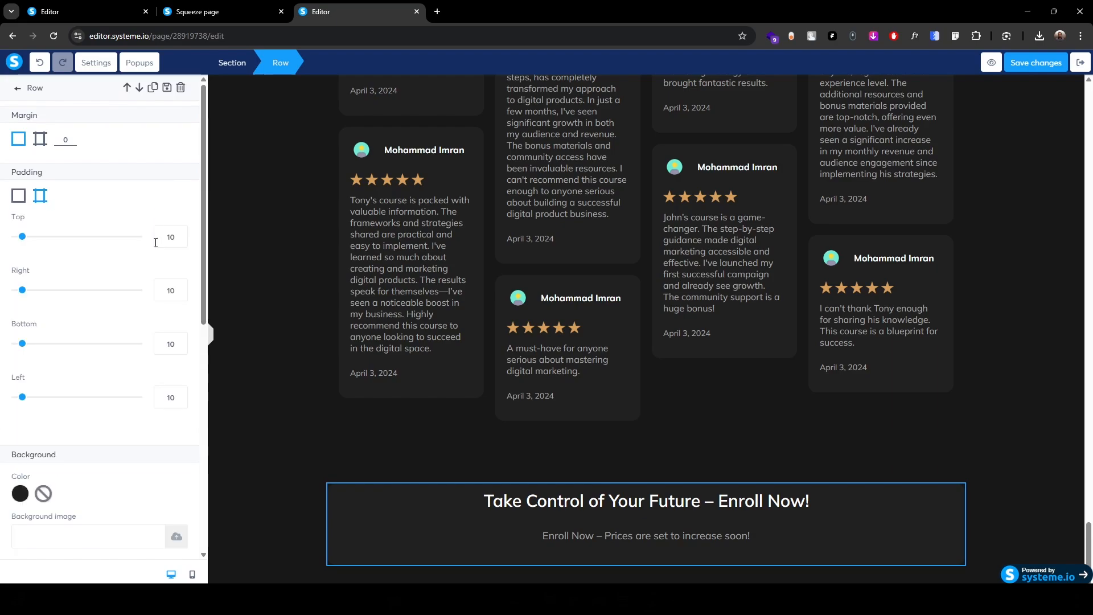
type("15")
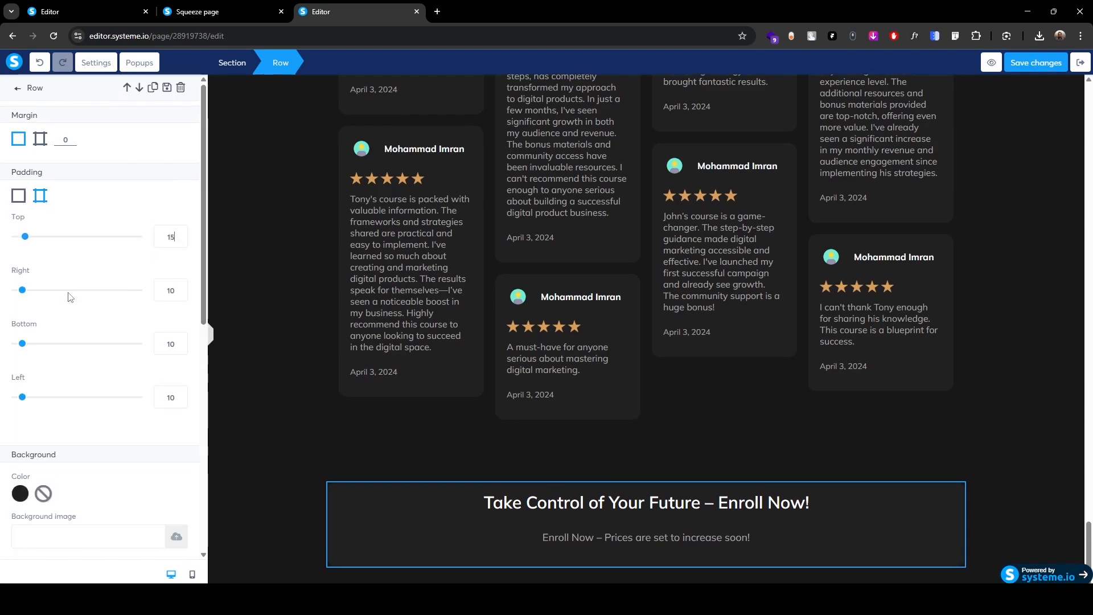
key("Up")
key("Up")
key("Up")
key("Up")
key("Up")
key("Up")
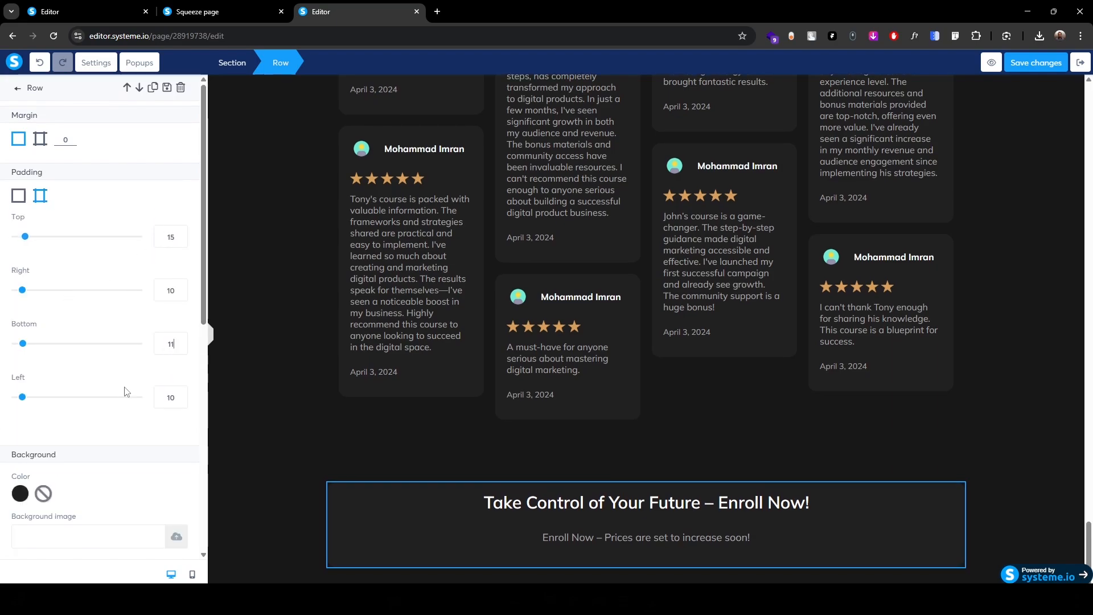
left_click(124, 387)
key("Down")
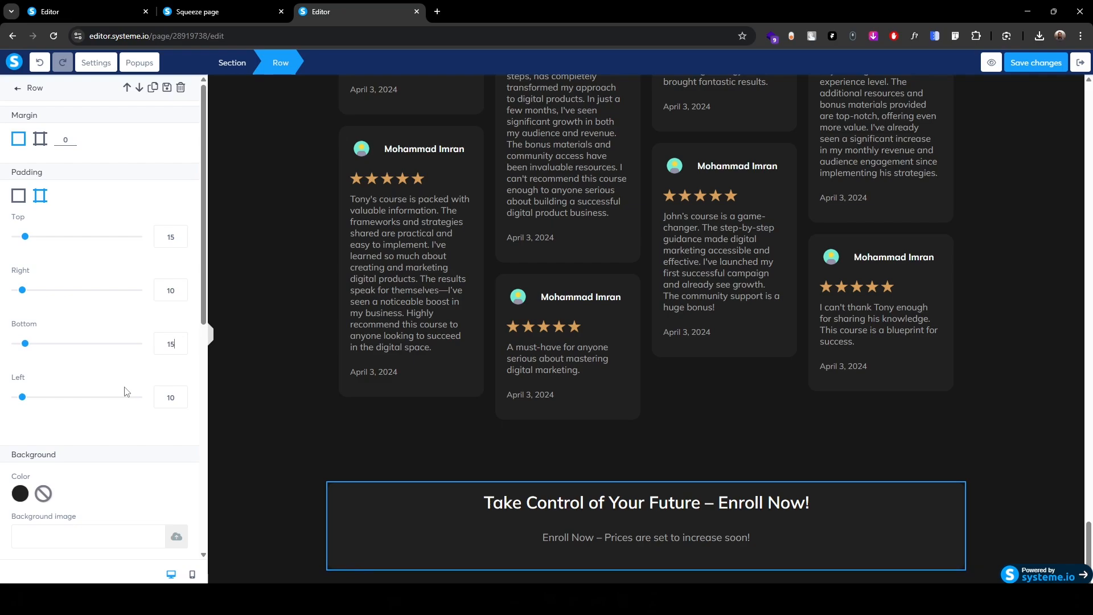
left_click(306, 404)
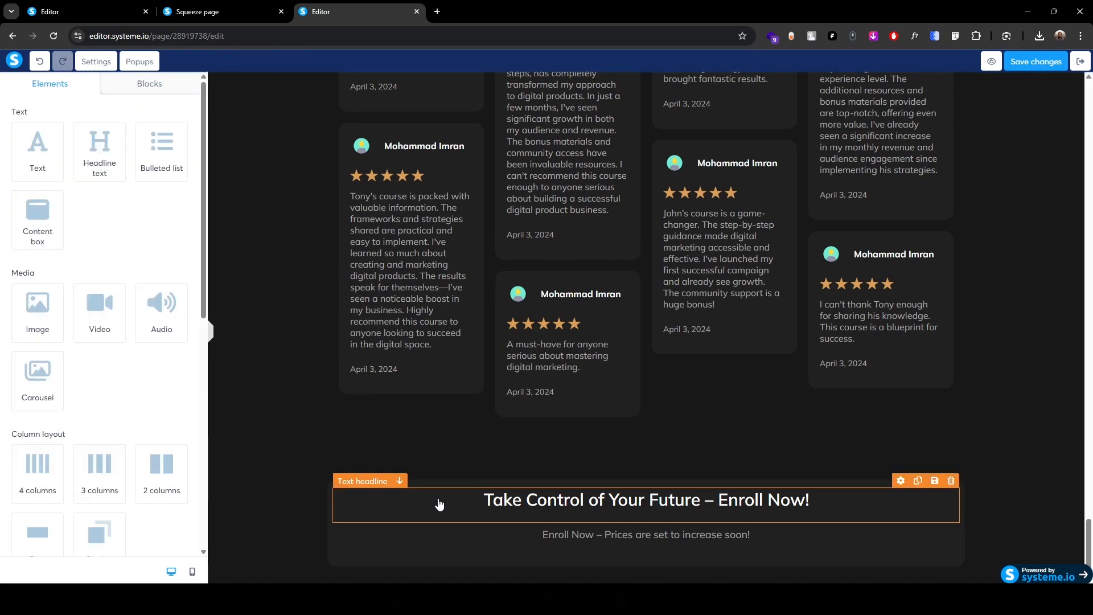
- Set the "Enroll Now" headline's top padding to 15 and reduce its bottom padding
left_click(359, 486)
scroll(162, 370, "down", 10)
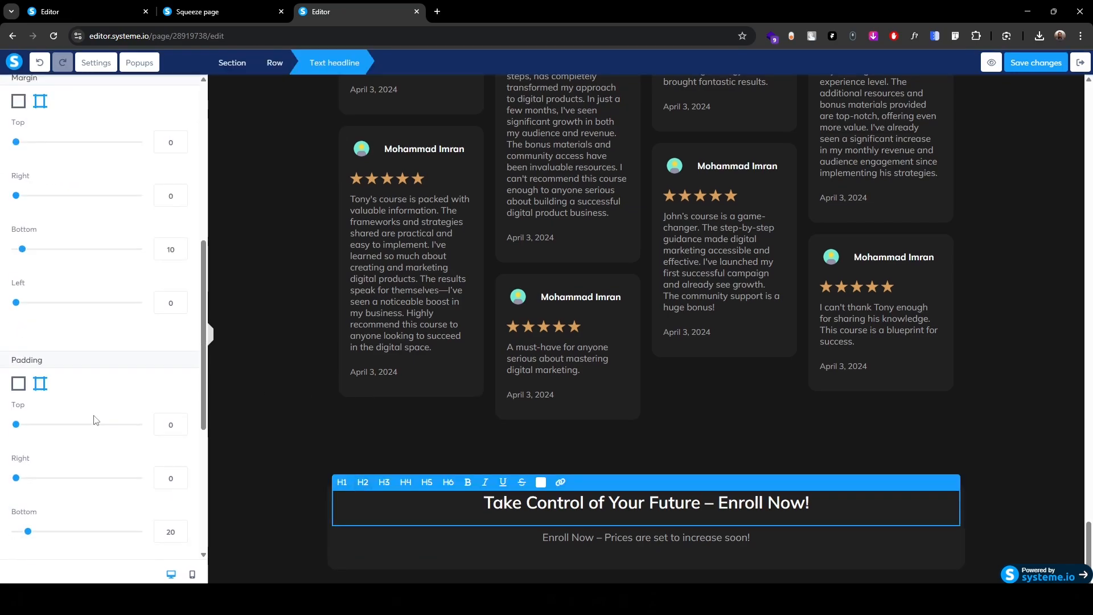
left_click(160, 425)
type("1")
key("Up")
key("Up")
key("Up")
key("Up")
key("Up")
scroll(149, 497, "down", 3)
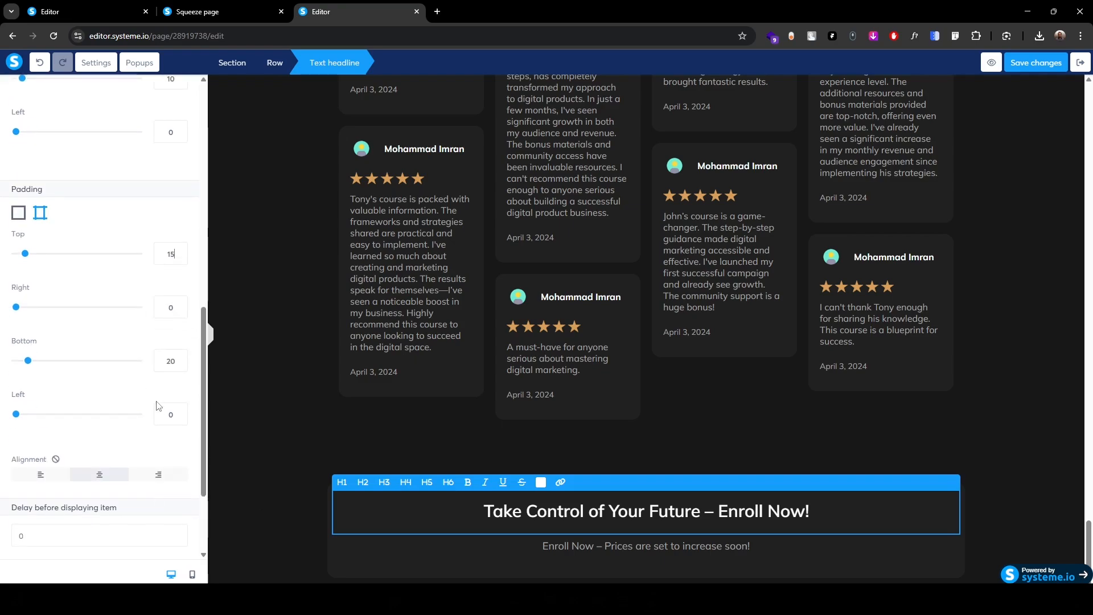
left_click(168, 364)
key("Down")
key("Down")
key("Down")
key("Down")
key("Down")
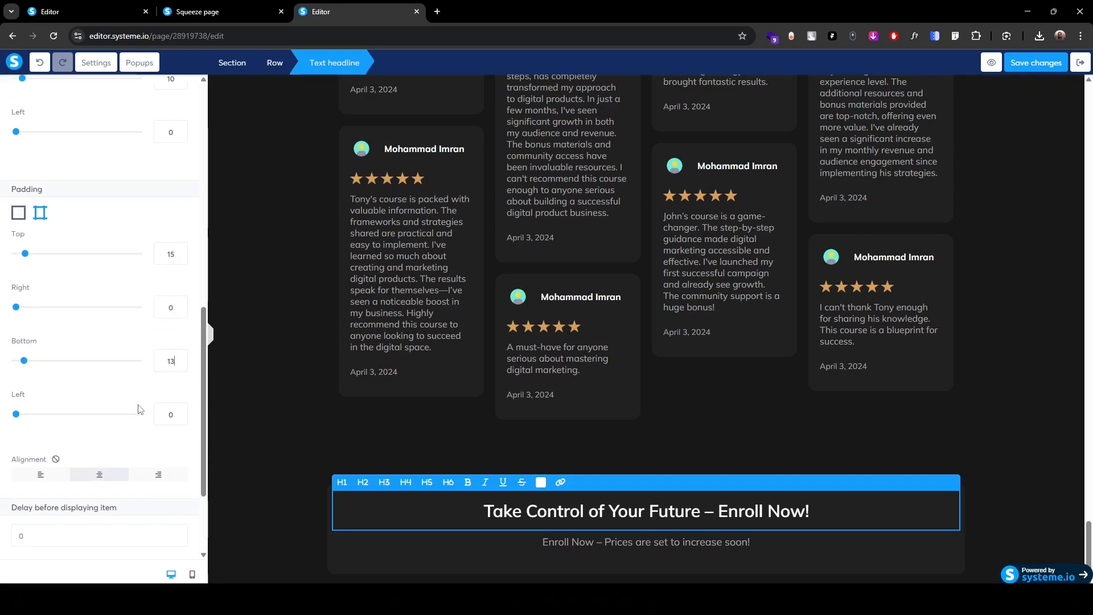
- Check the reference block's button, then duplicate the hero's "Get Started Now" button and move the copy below the closing section's subtitle
key("ctrl+shift+Tab")
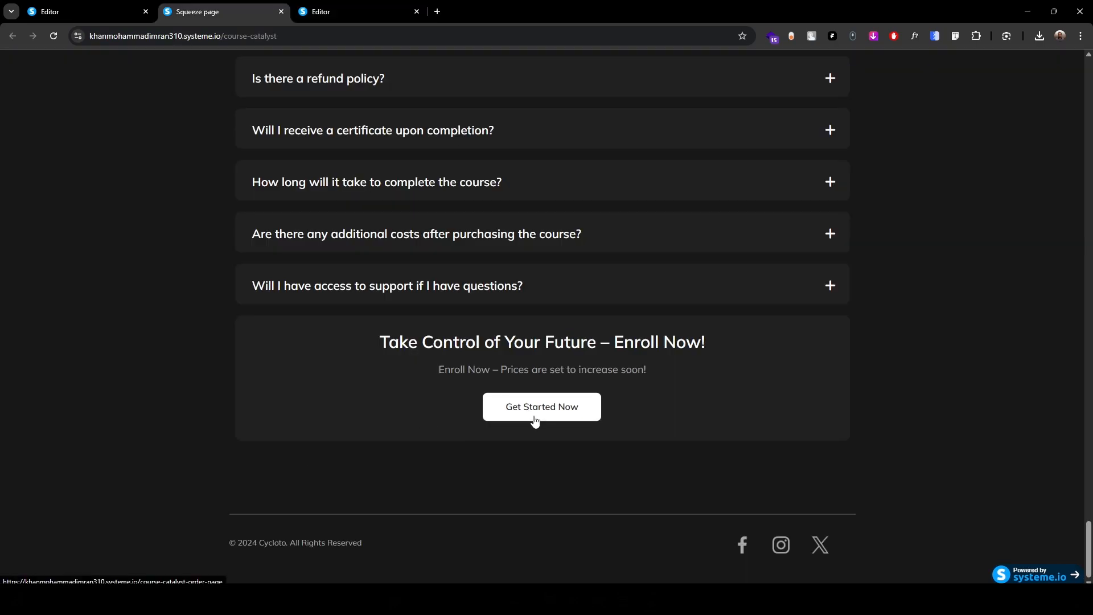
left_click(368, 6)
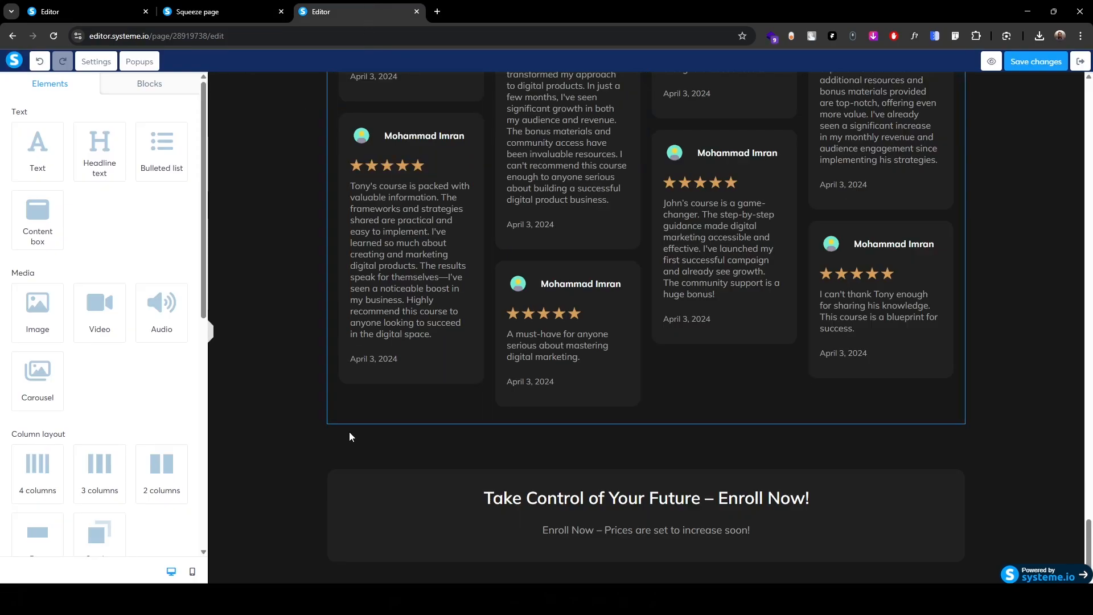
scroll(348, 430, "up", 15)
scroll(355, 488, "up", 20)
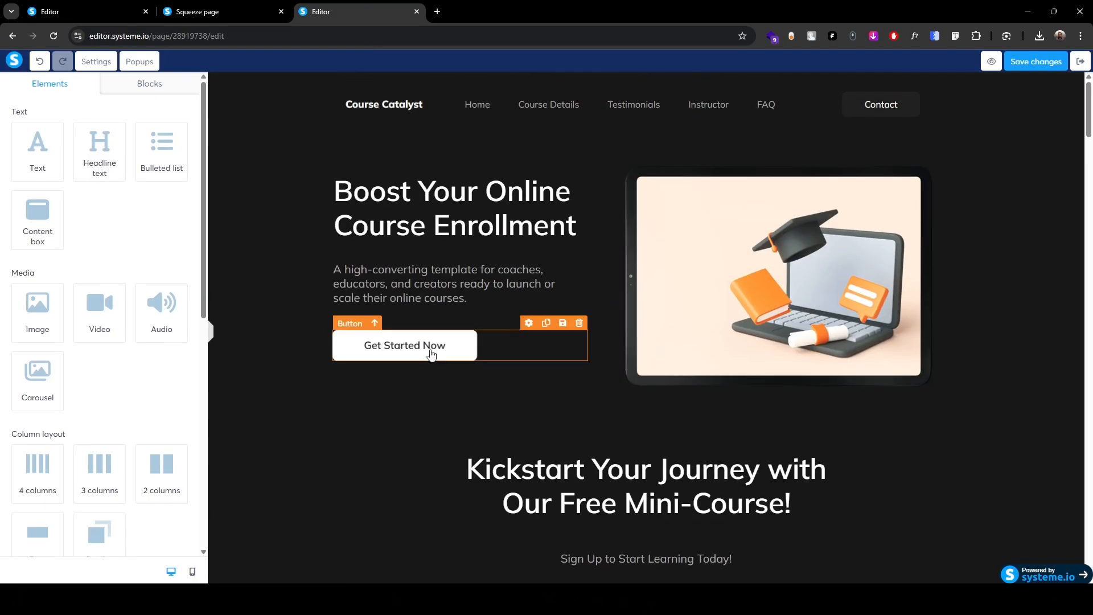
left_click(547, 323)
scroll(430, 570, "down", 5)
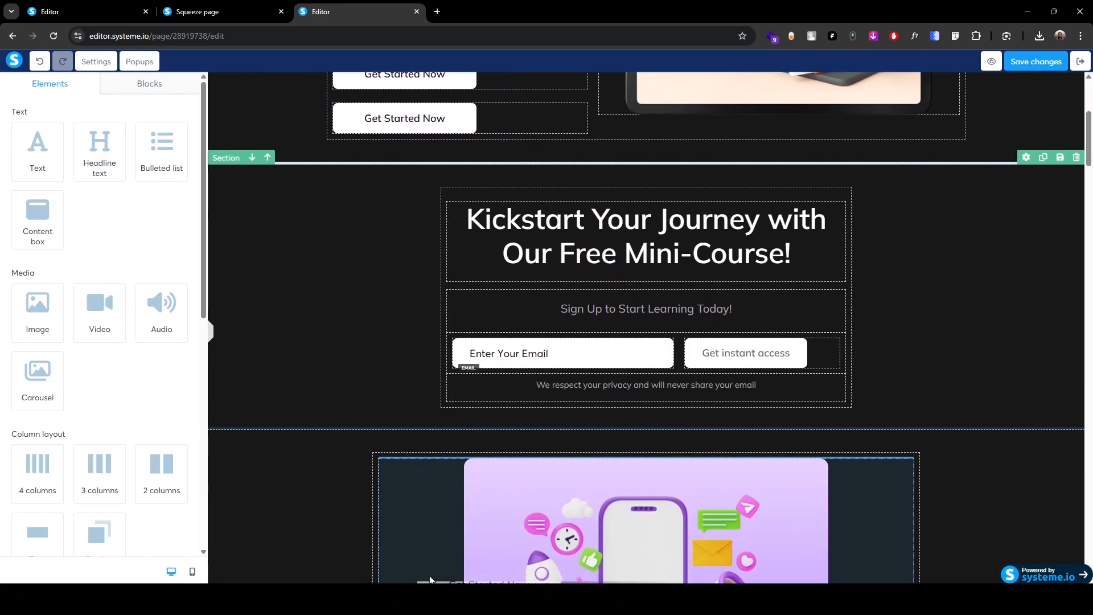
scroll(430, 580, "down", 15)
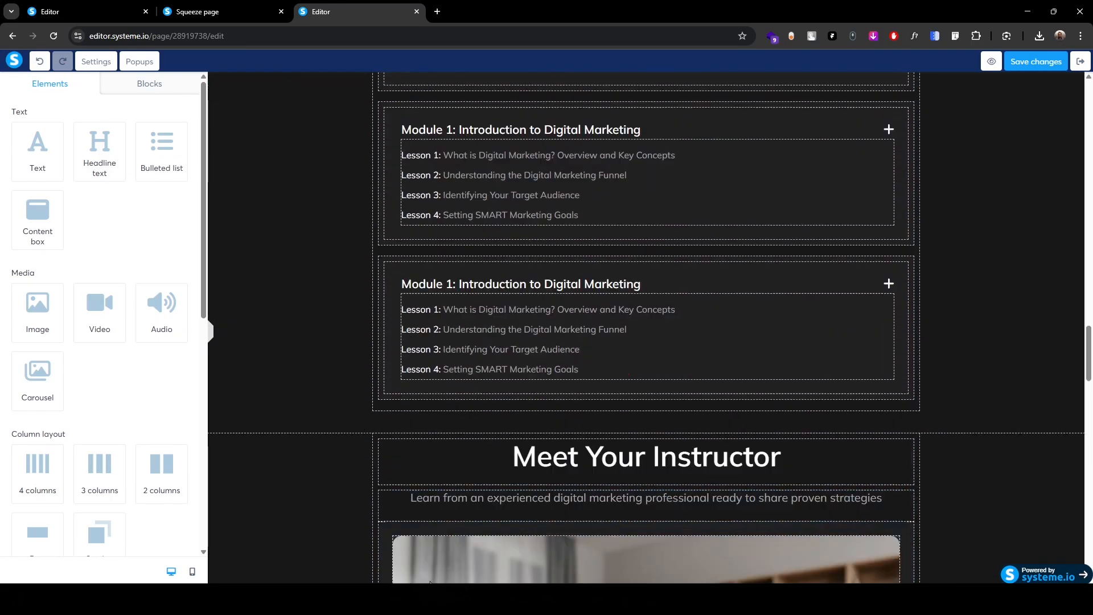
scroll(430, 582, "down", 20)
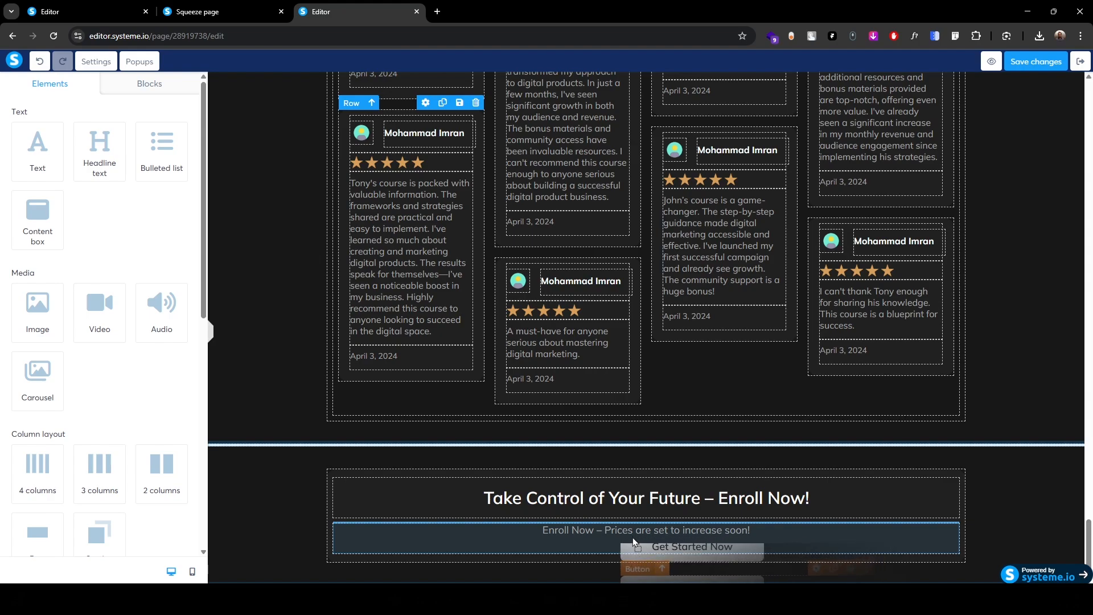
left_click(634, 539)
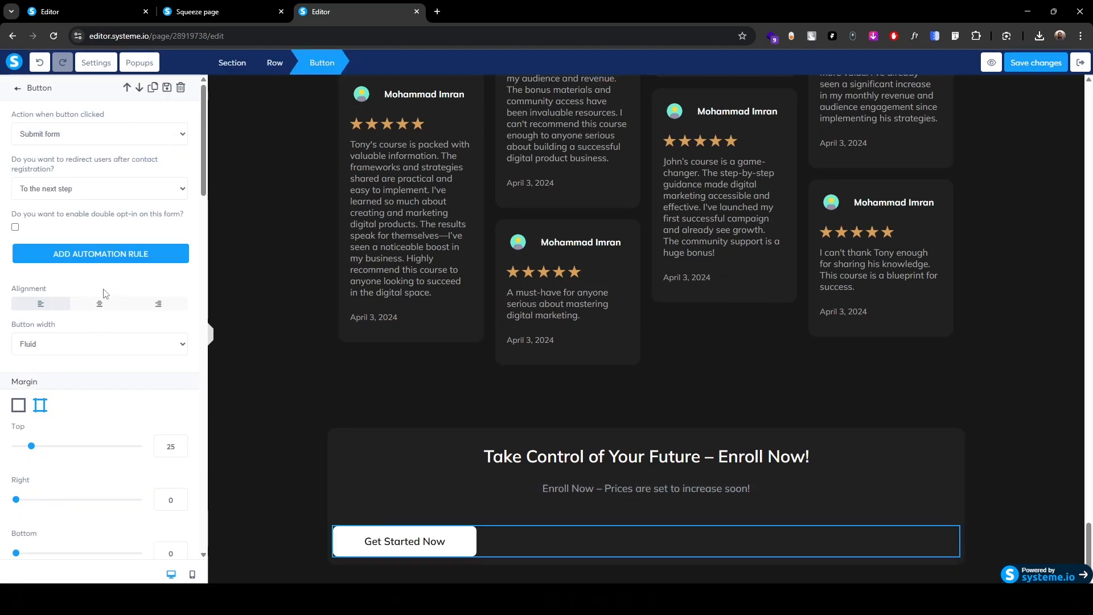
- Centre the copied "Get Started Now" button and set its top margin to 0
left_click(100, 304)
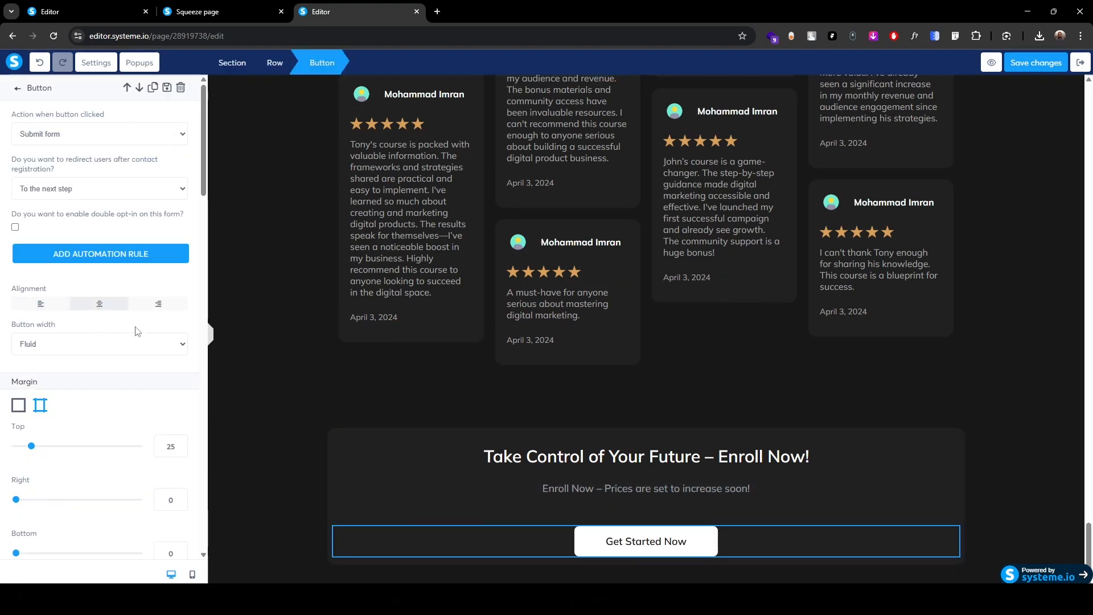
double_click(165, 447)
type("0")
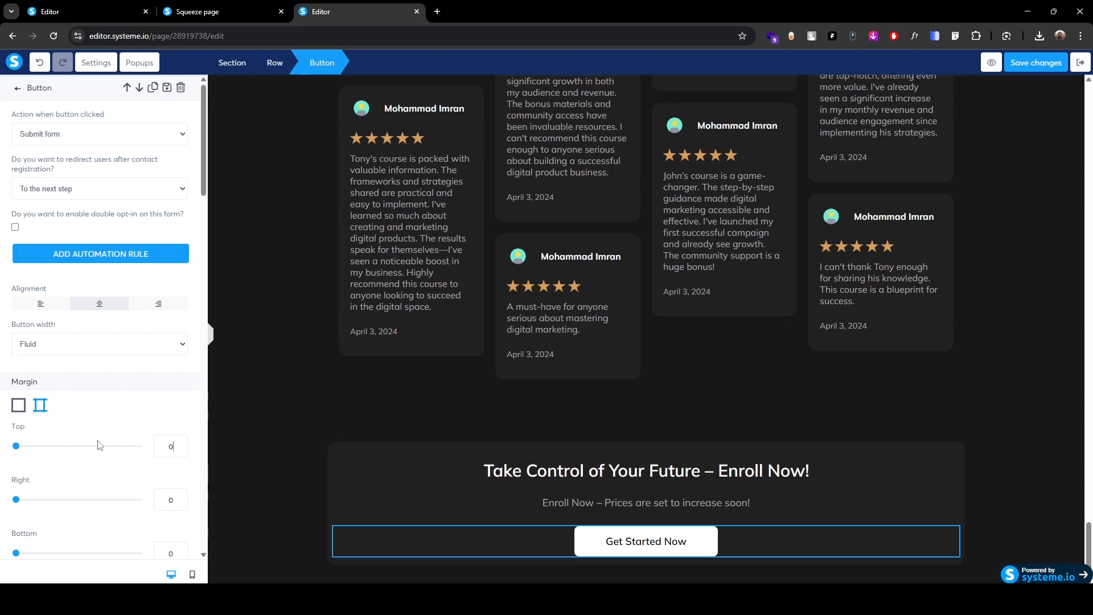
left_click(291, 483)
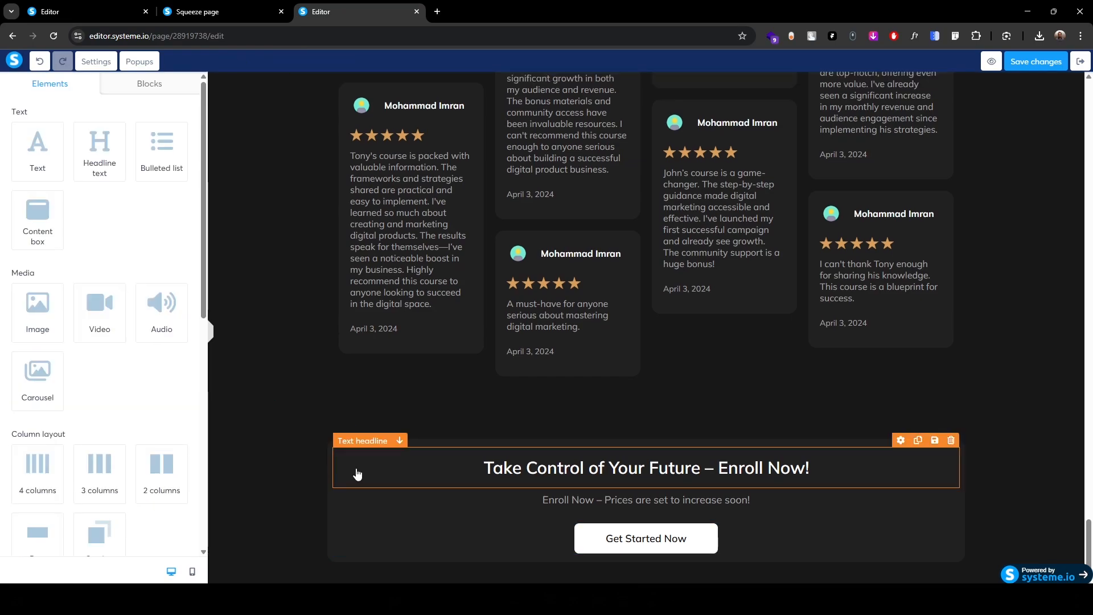
- Set the closing section row's bottom padding to 30 and compare the block with the reference page
left_click(331, 436)
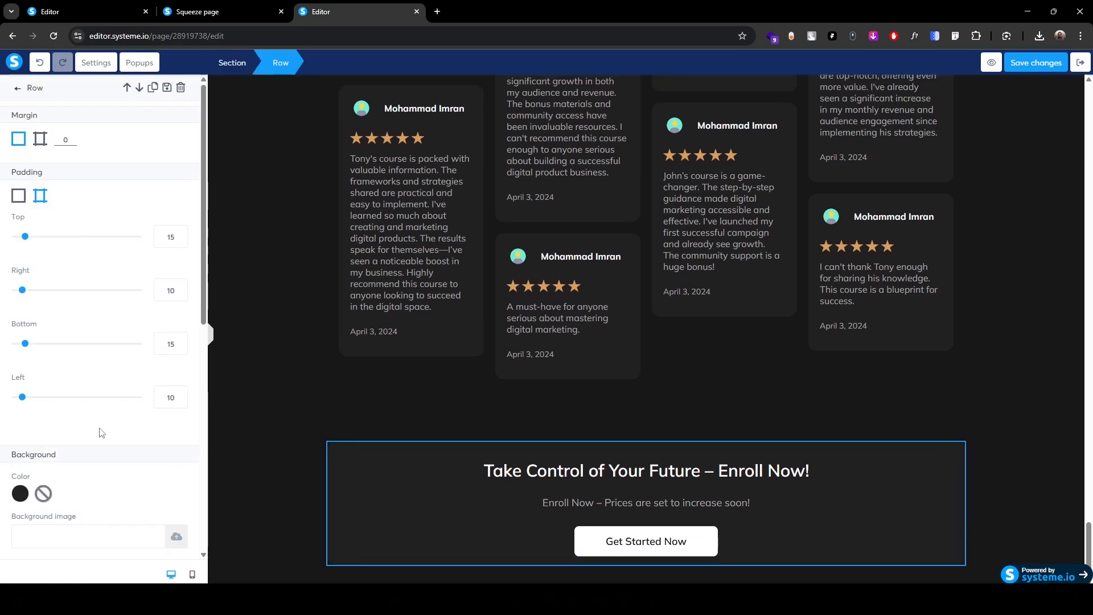
double_click(171, 345)
type("30")
left_click(269, 434)
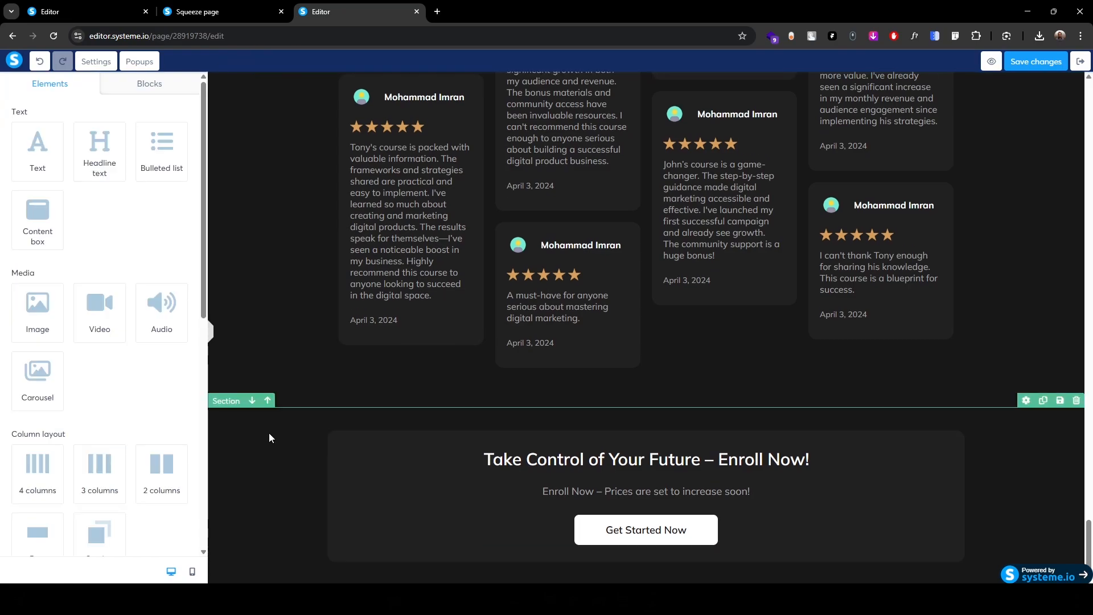
left_click(217, 10)
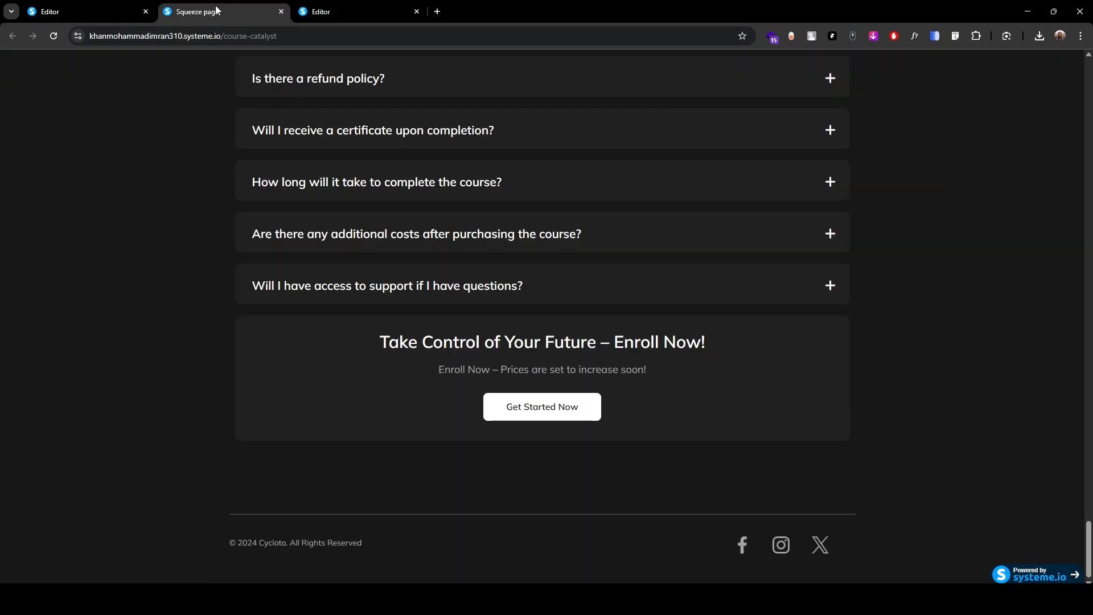
- Duplicate the closing "Enroll Now" section and delete the content row inside the lower copy
key("ctrl+Tab")
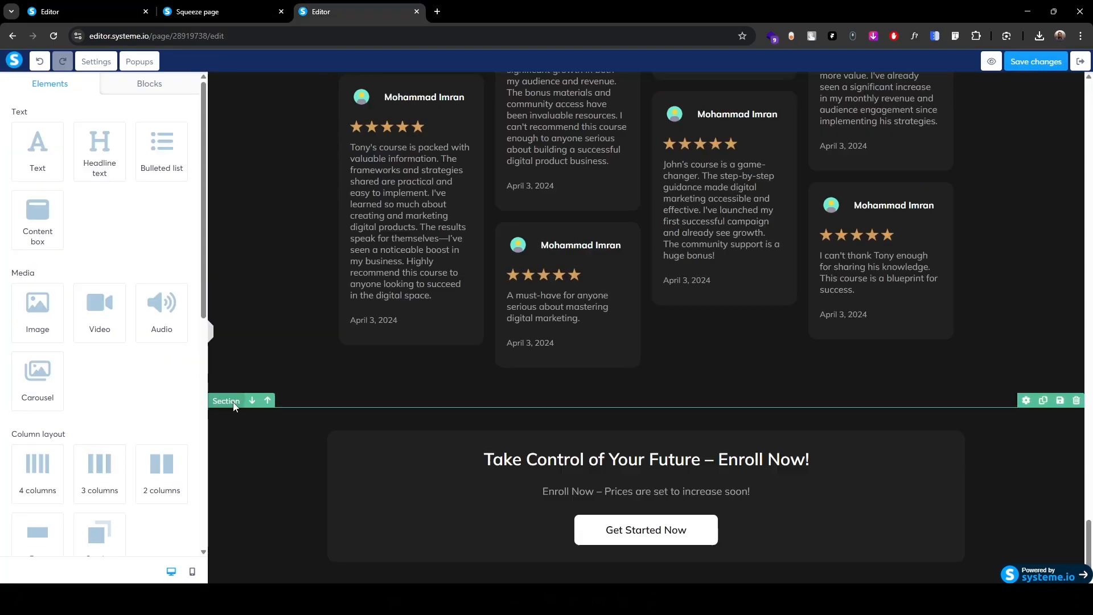
left_click(227, 401)
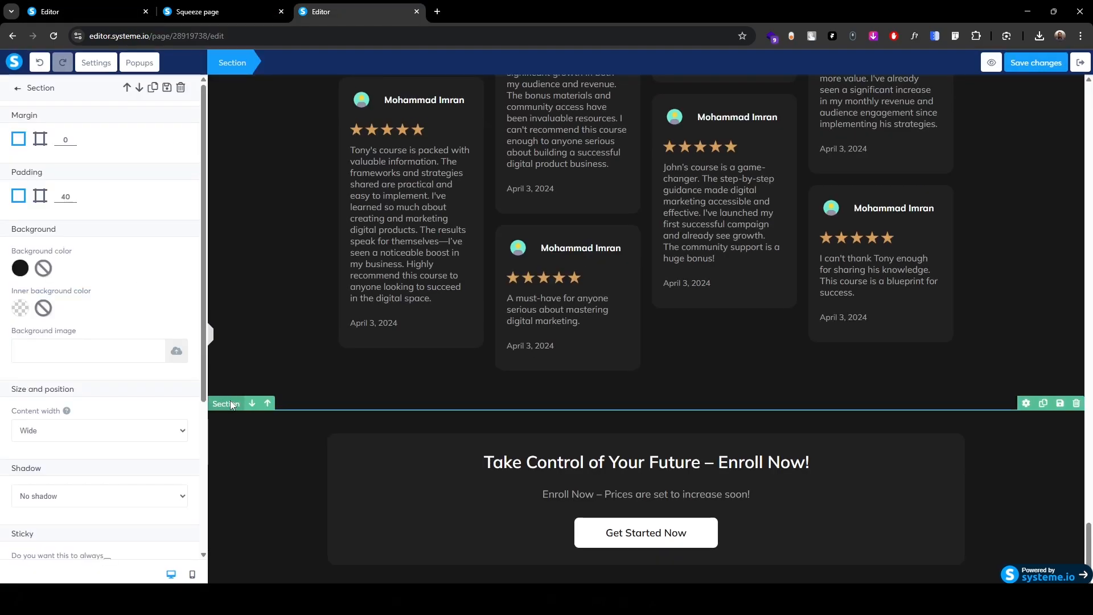
left_click(153, 88)
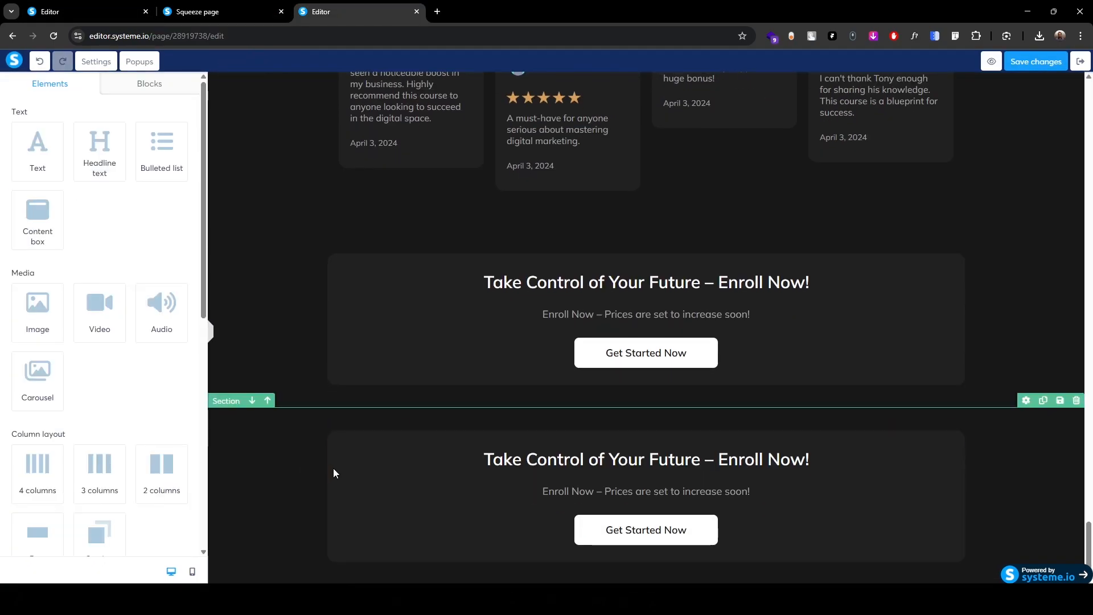
left_click(327, 454)
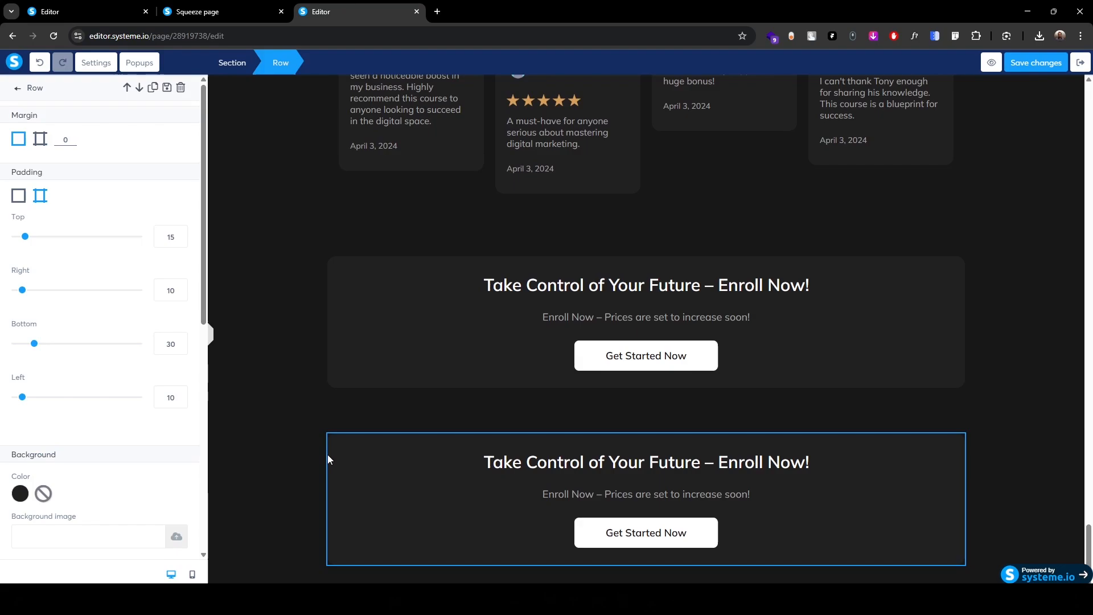
left_click(182, 90)
left_click(594, 107)
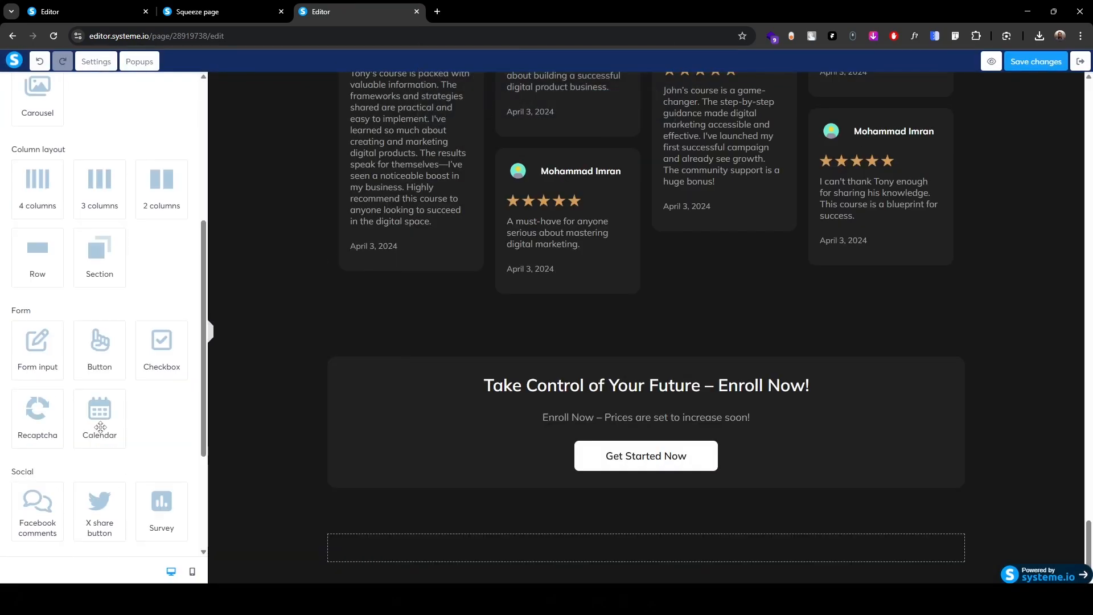
- Add a horizontal line to the emptied section and check the reference page's footer layout
left_click_drag(162, 424, 621, 545)
left_click(228, 12)
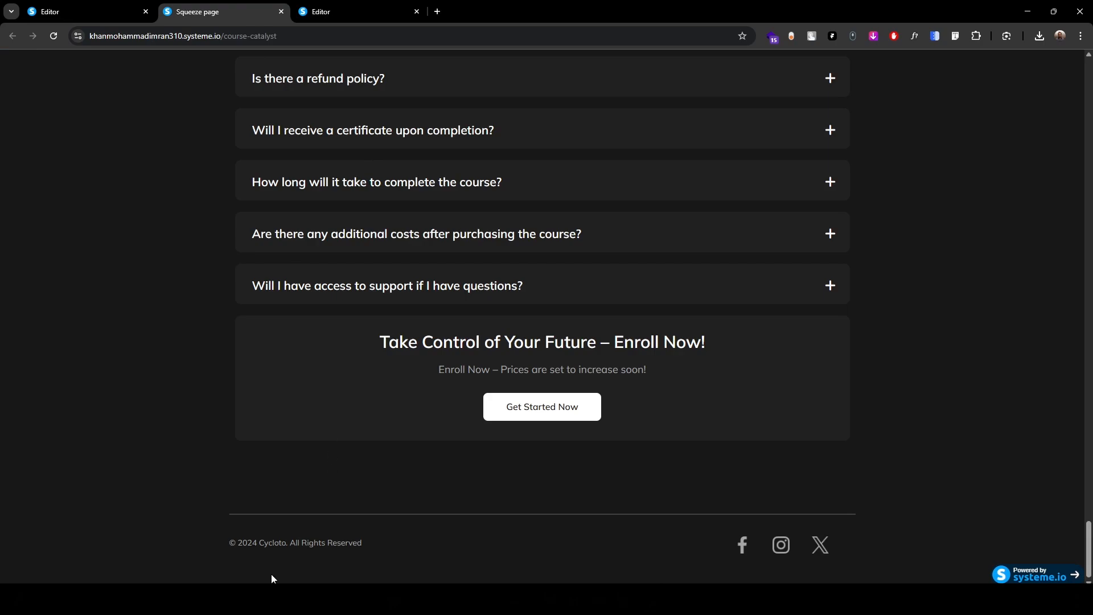
left_click(342, 12)
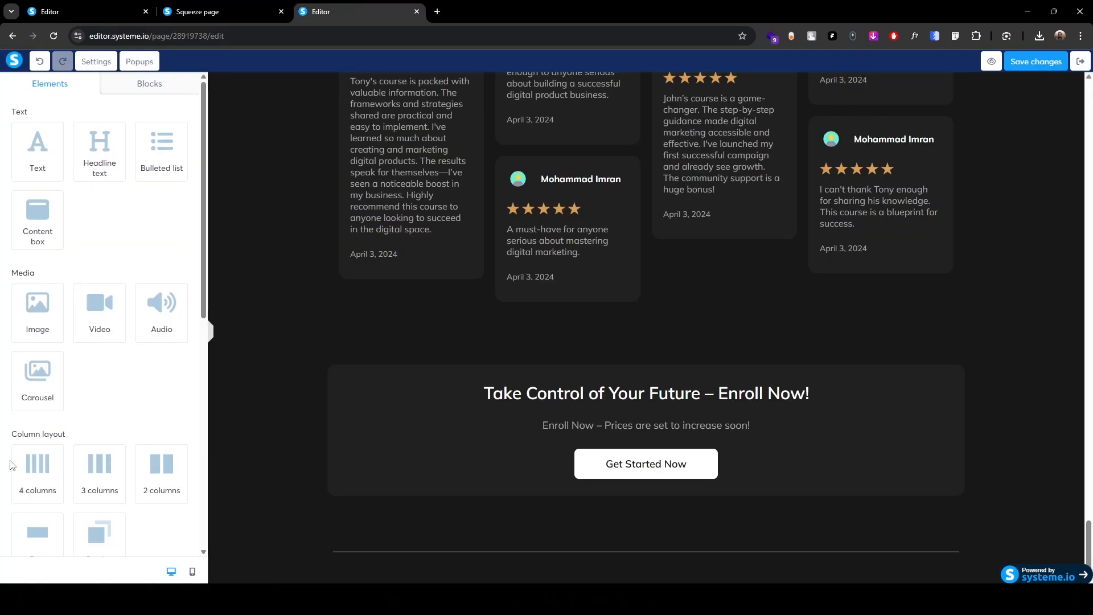
- Add a two-column row below the footer line, place a text element in its left column and check the reference's social icons
left_click_drag(177, 470, 664, 551)
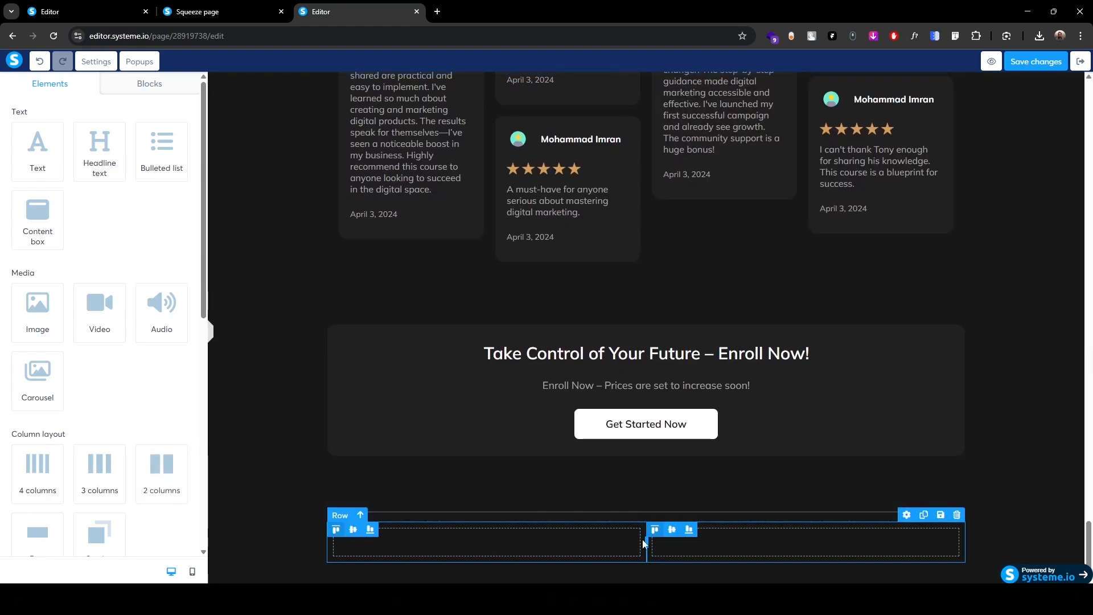
left_click_drag(38, 149, 468, 530)
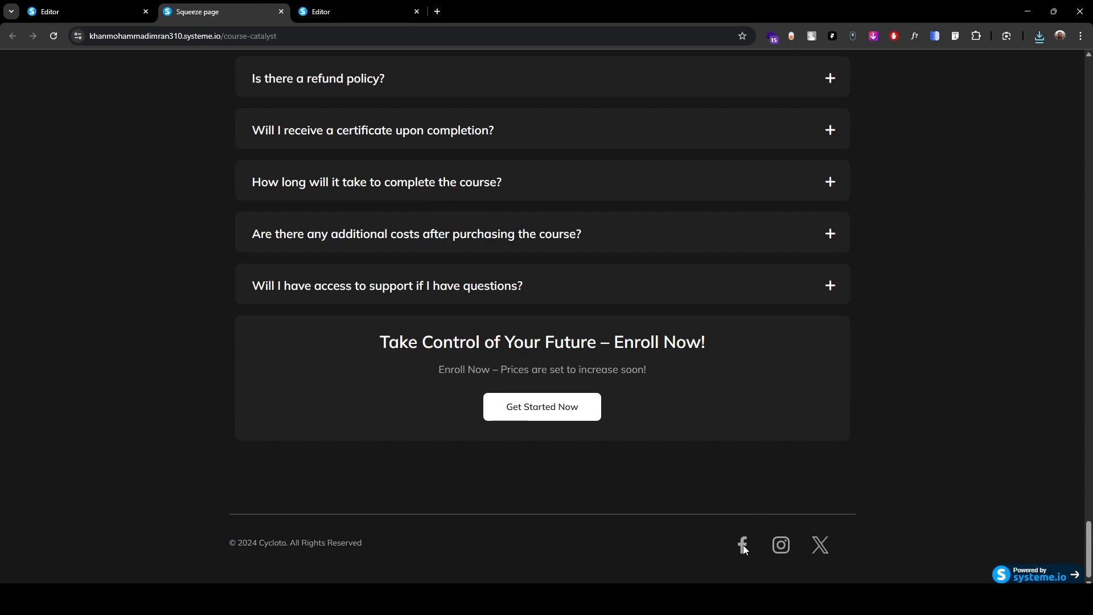
left_click(362, 6)
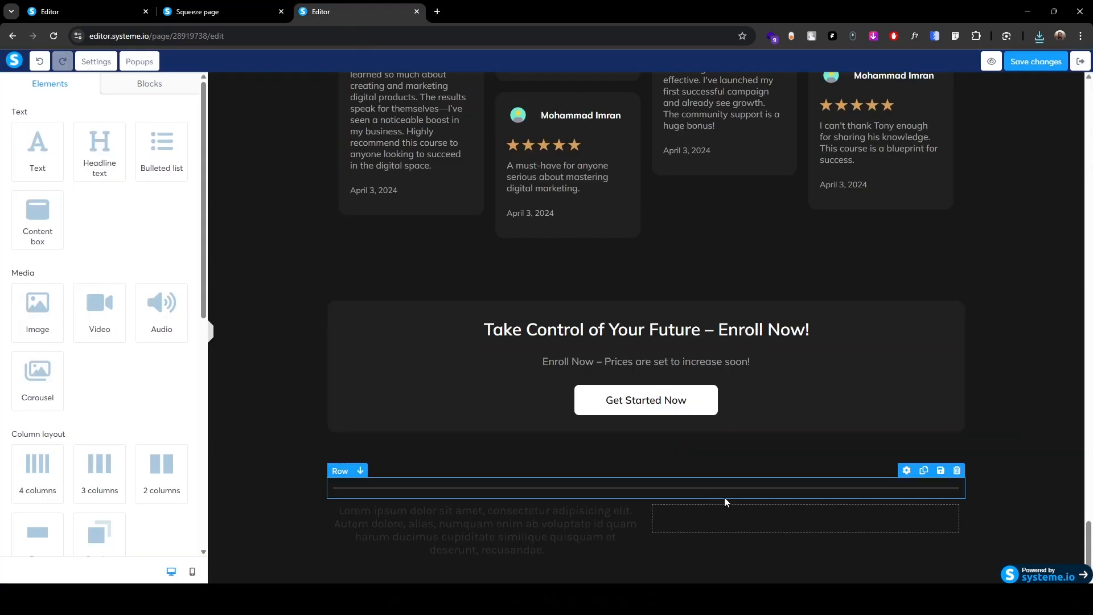
- Nest a three-column row in the footer's right column and place an image element in its first cell
scroll(66, 474, "down", 1)
scroll(65, 474, "down", 3)
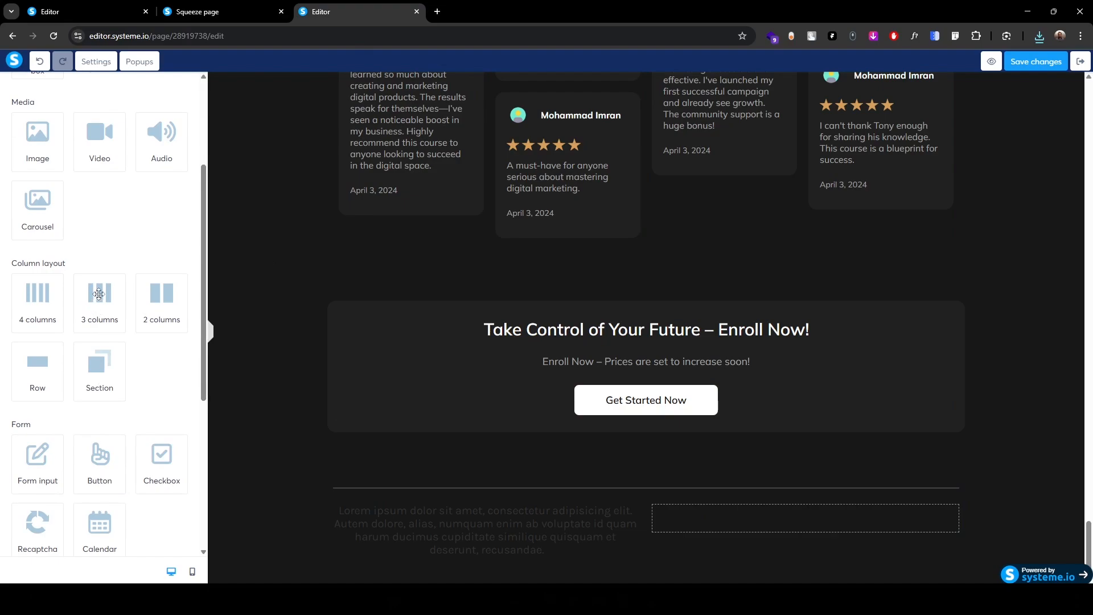
left_click_drag(99, 293, 781, 514)
left_click_drag(37, 137, 704, 529)
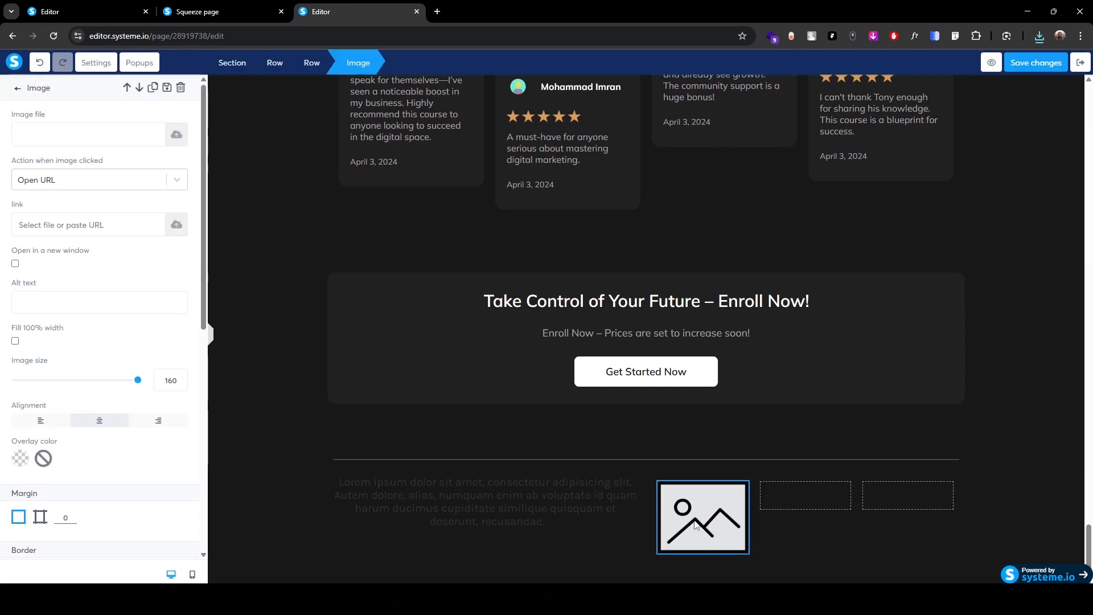
- Upload "9. FB.png" as the footer image, set its size to 30 and align it right
left_click(169, 141)
left_click(544, 352)
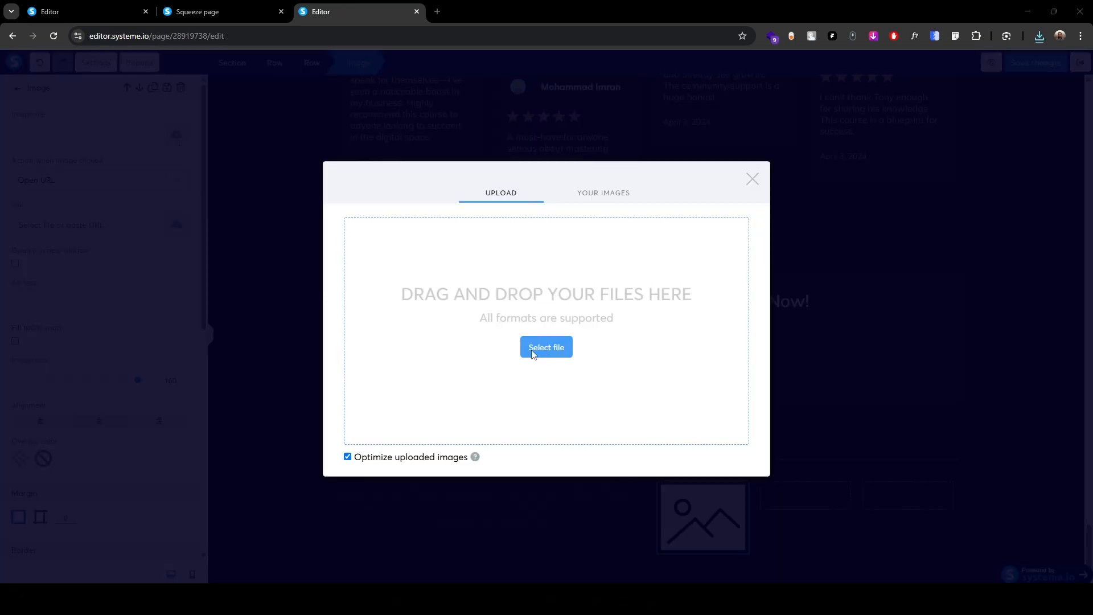
left_click(133, 130)
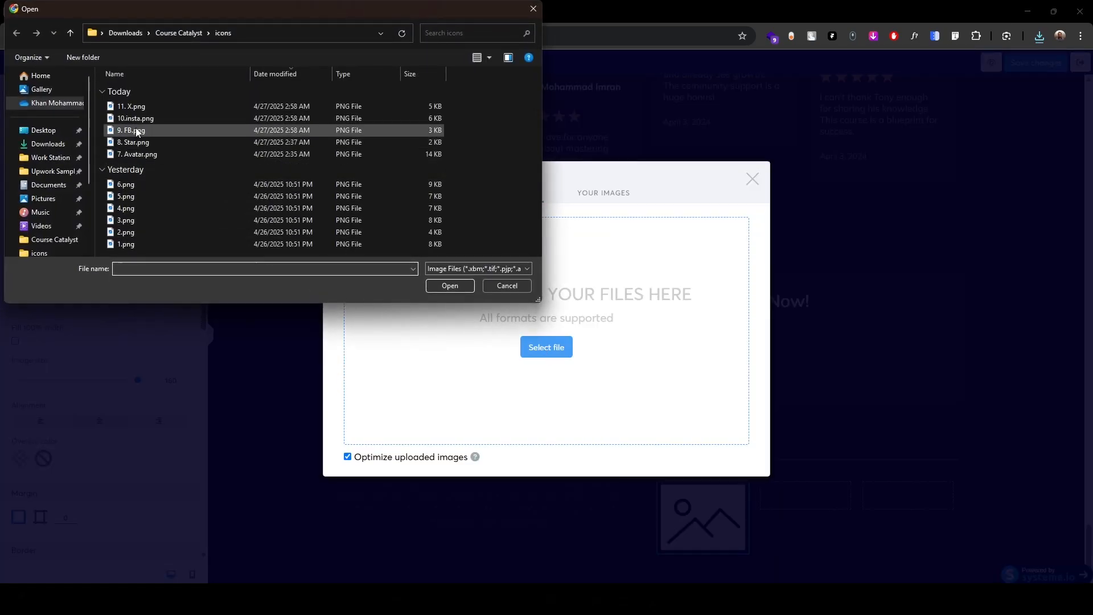
left_click(450, 286)
left_click(730, 477)
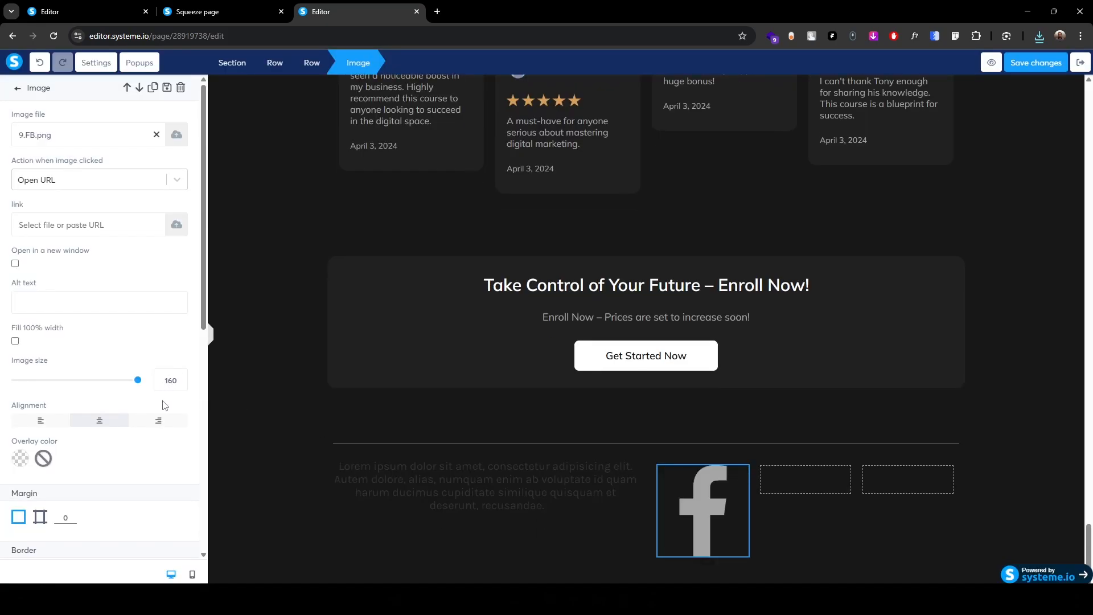
type("30")
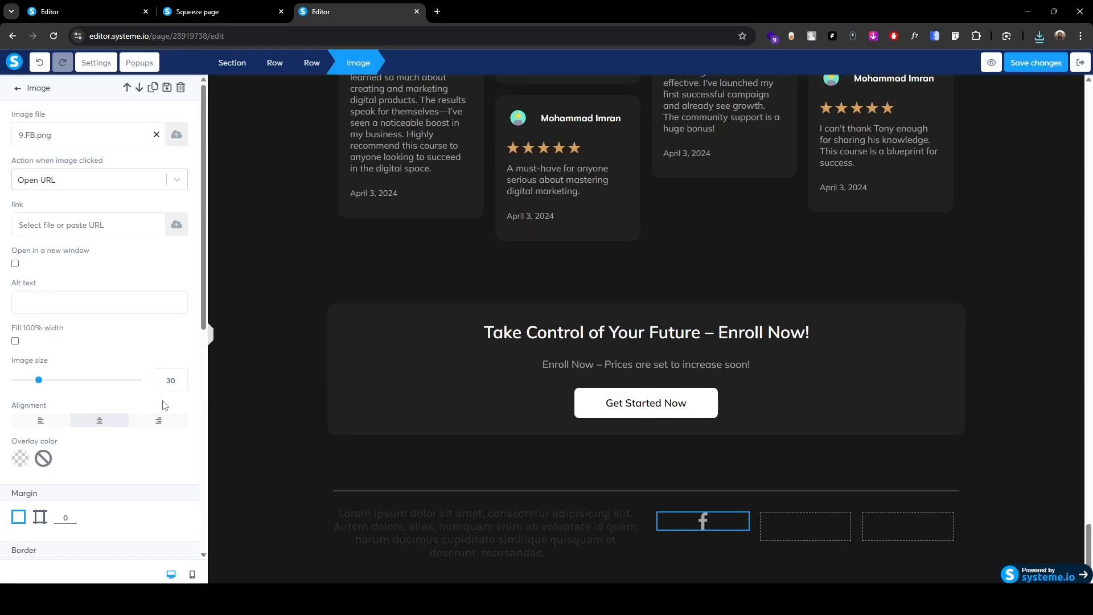
left_click(159, 423)
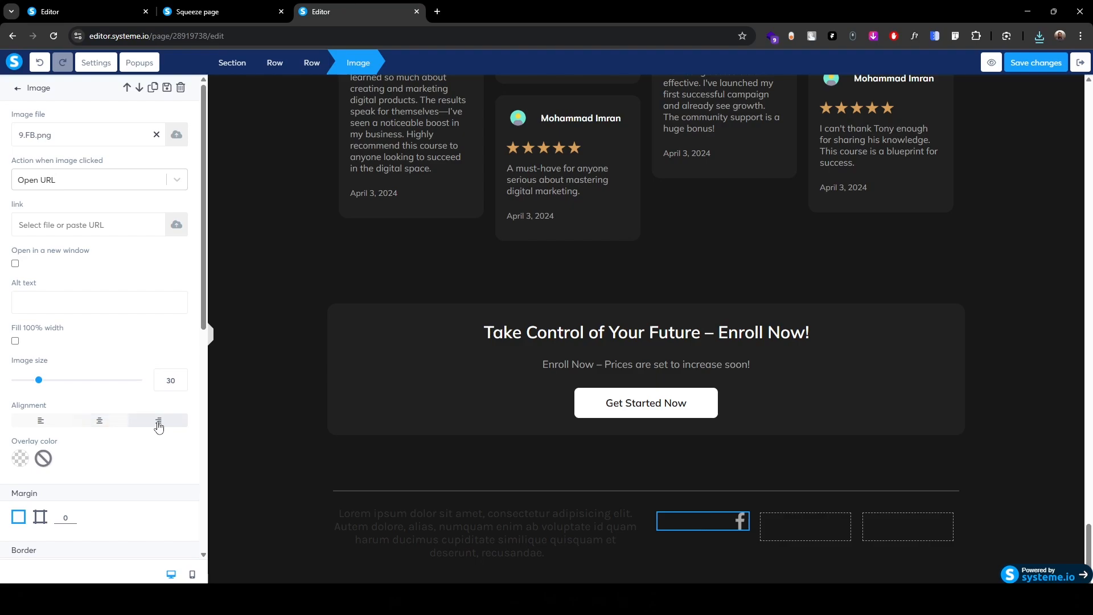
- Duplicate the Facebook icon twice and move the copies into the second and third icon columns
left_click(722, 516)
left_click(712, 503)
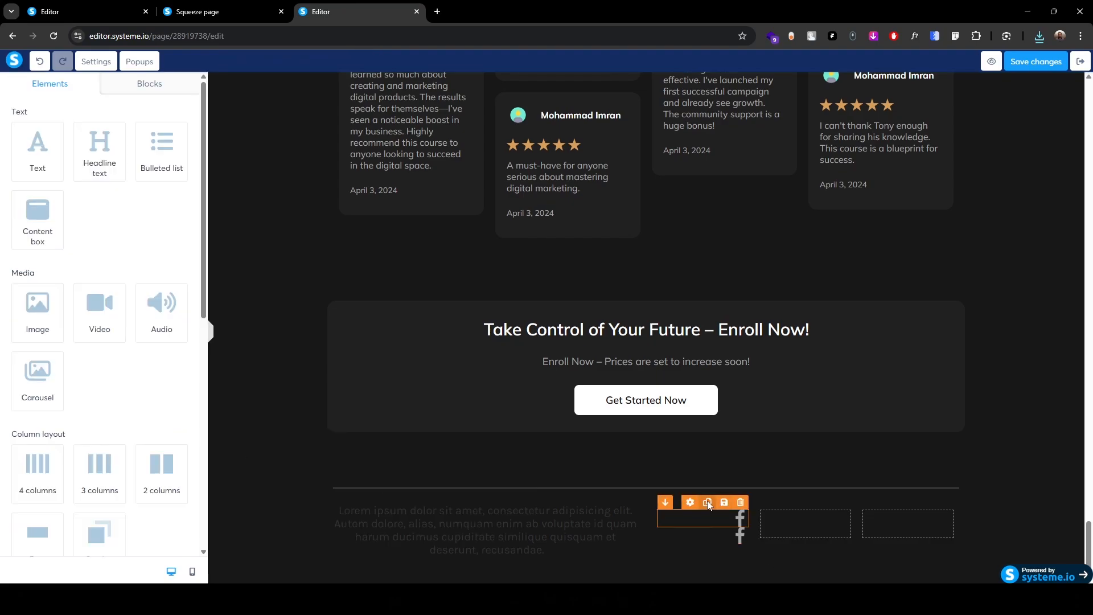
left_click(708, 504)
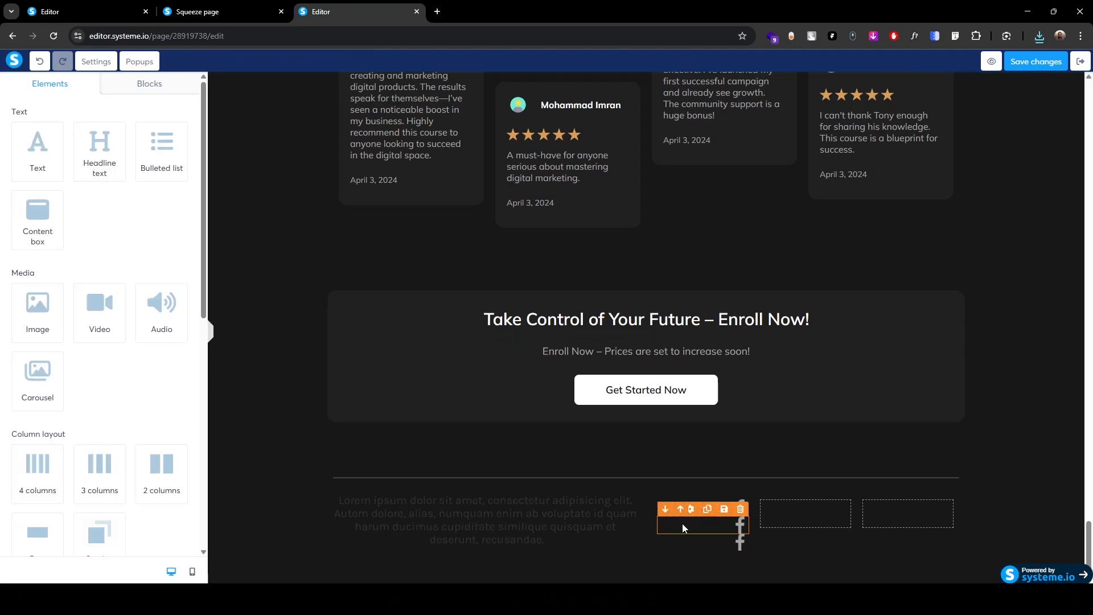
left_click_drag(683, 527, 808, 514)
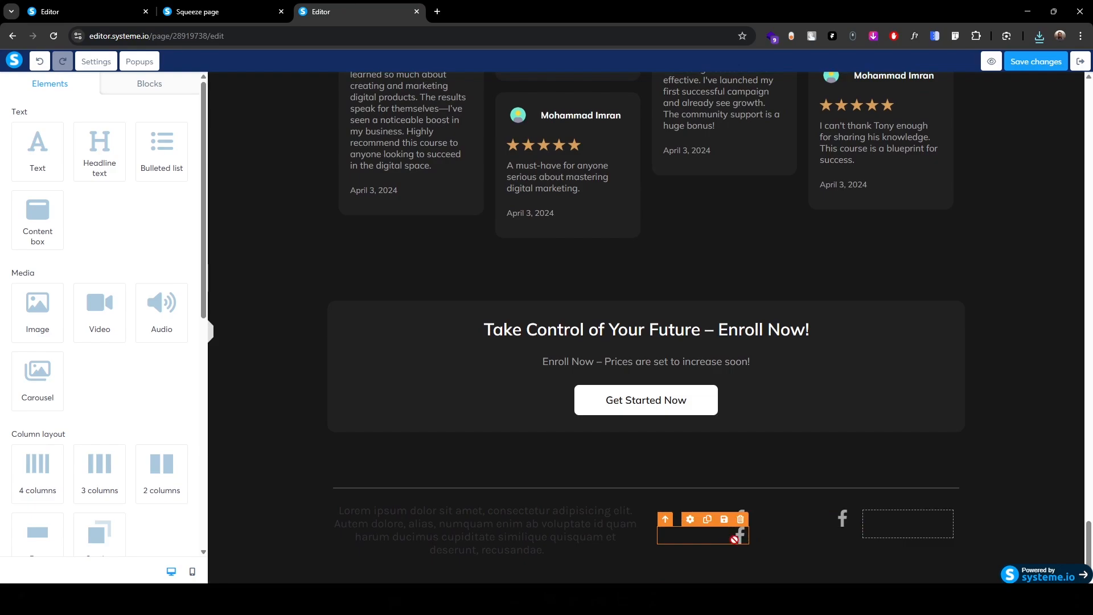
left_click_drag(735, 539, 915, 516)
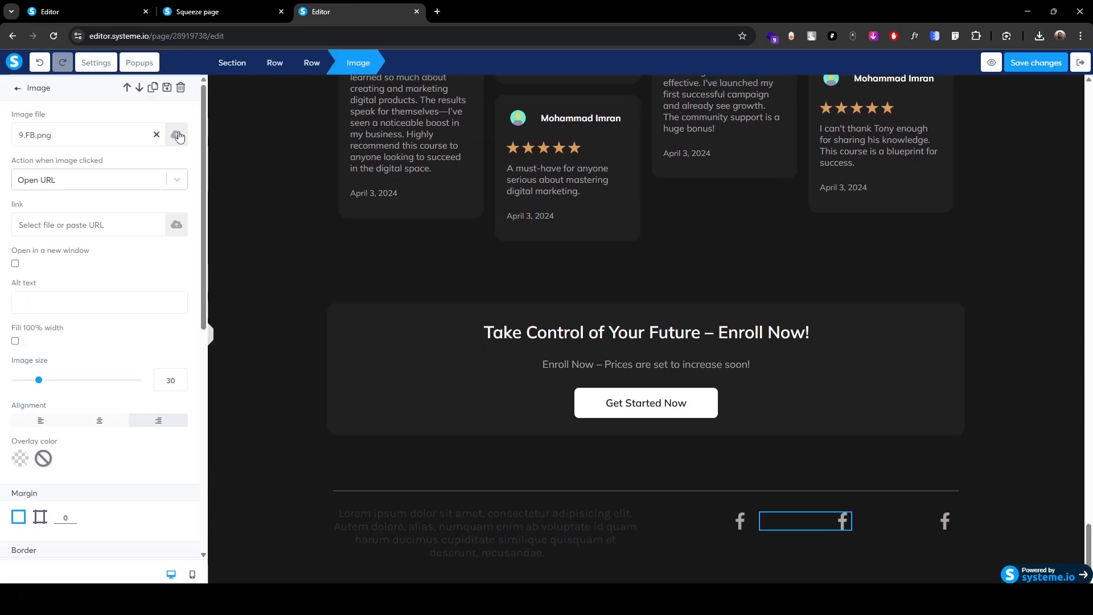
- Replace the middle icon with "10.insta.png", set its size to 30 and centre it
left_click(177, 134)
left_click(565, 349)
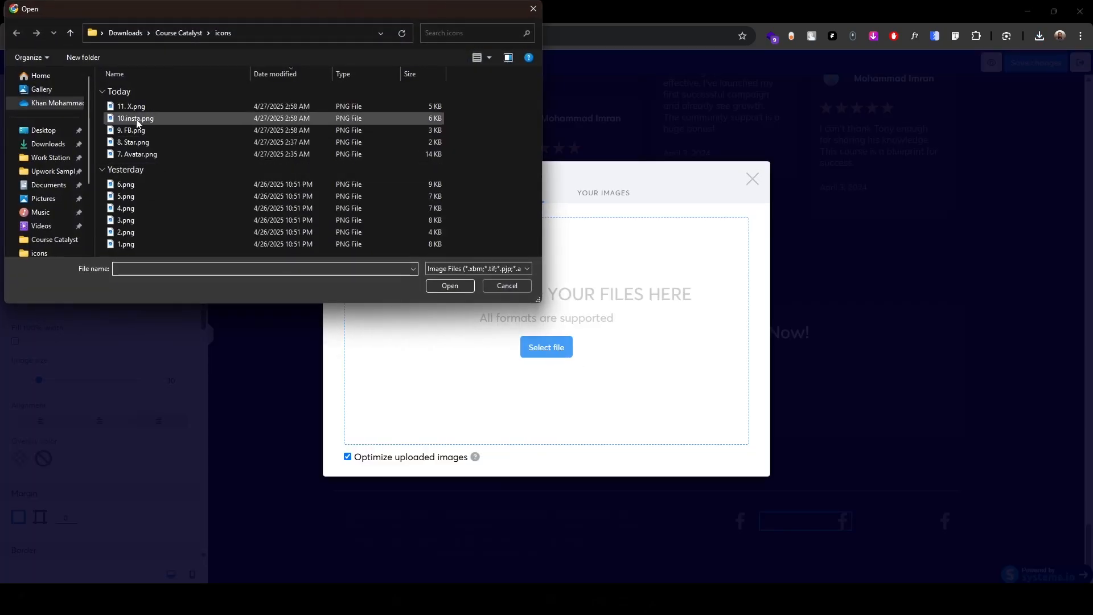
double_click(135, 119)
key("ctrl+a")
type("30")
left_click(101, 421)
- Replace the third icon with "11. X.png", set its size to 30 and align it left
left_click(946, 519)
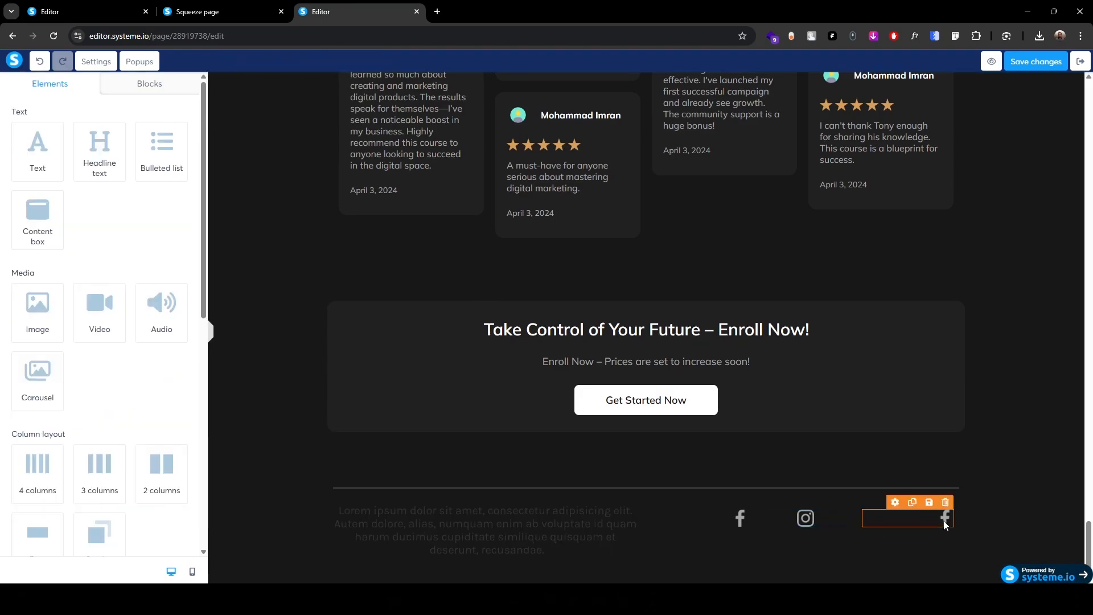
left_click(178, 137)
left_click(547, 347)
left_click(132, 107)
key("Return")
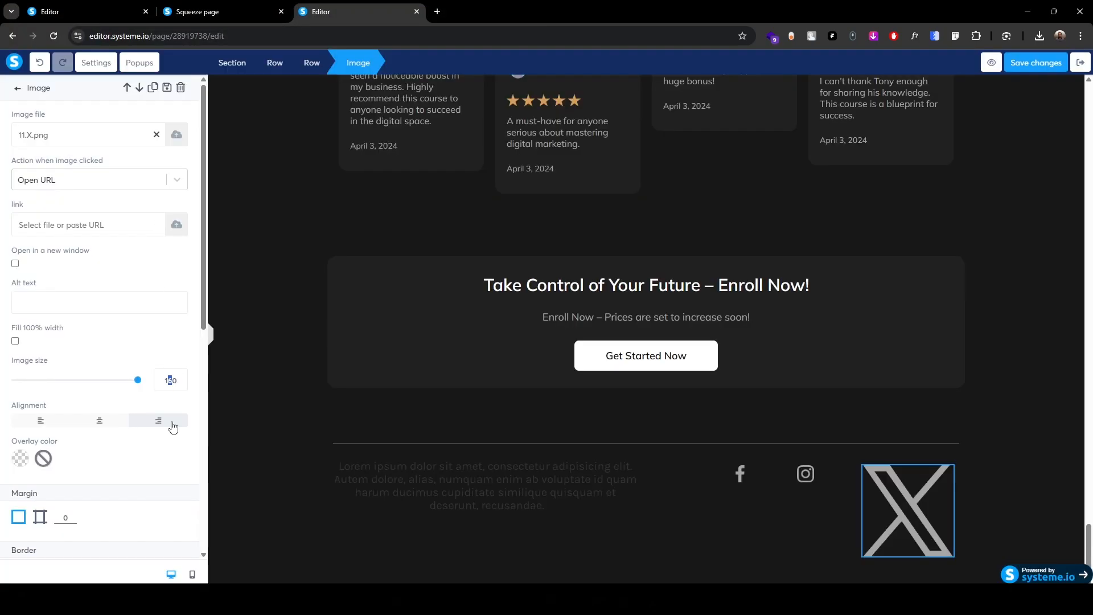
left_click(43, 421)
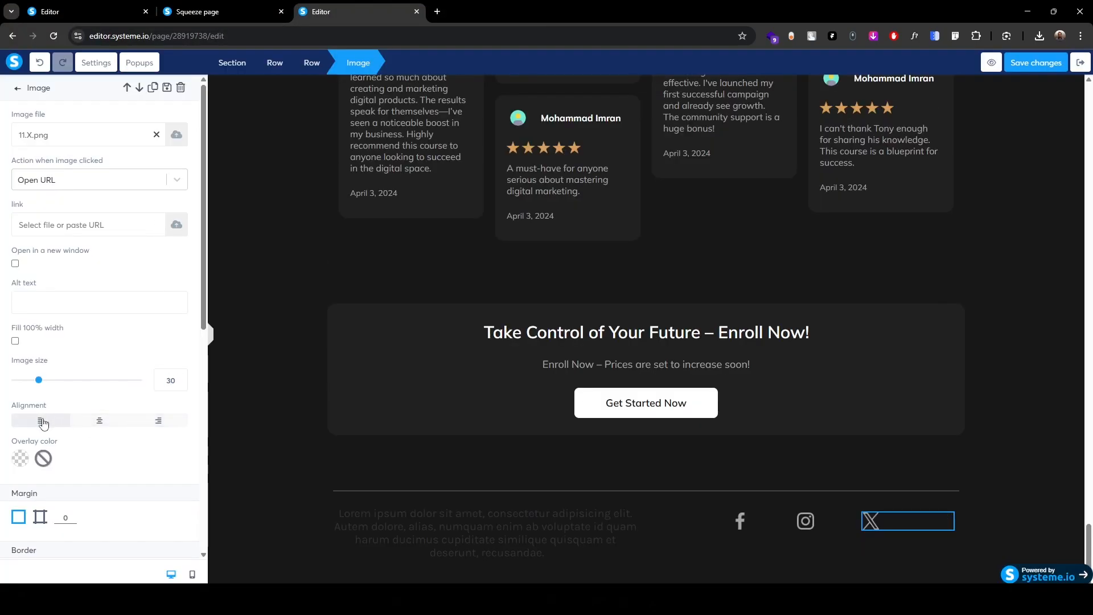
left_click(17, 88)
- Copy "© 2024 Cycloto. All Rights Reserved" from the reference footer and paste it over the placeholder text in the footer's left column
left_click(245, 7)
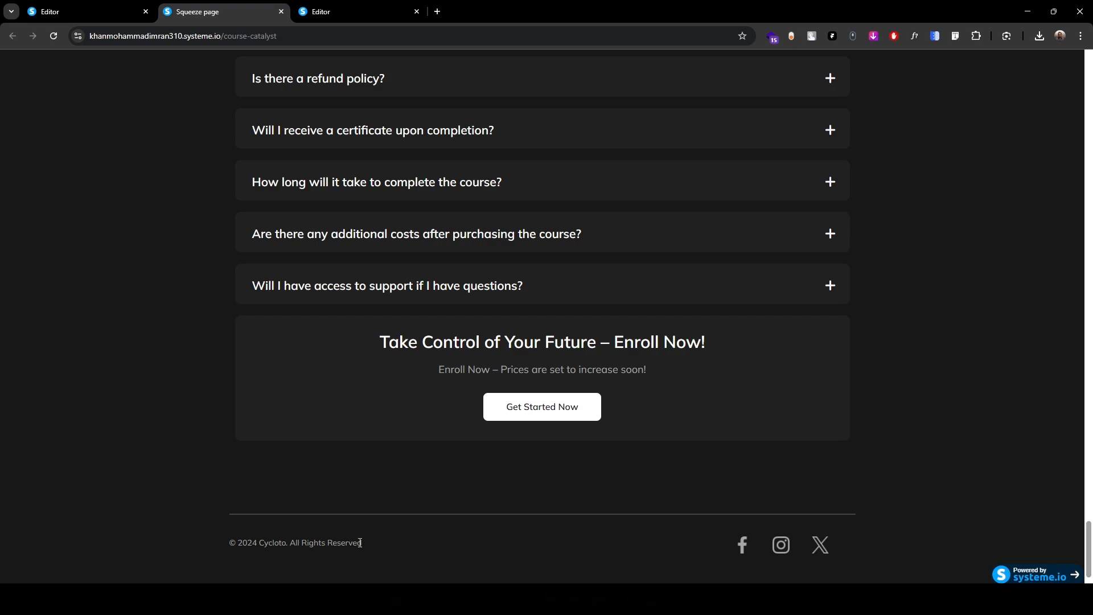
left_click_drag(360, 543, 210, 545)
key("ctrl+c")
left_click(329, 12)
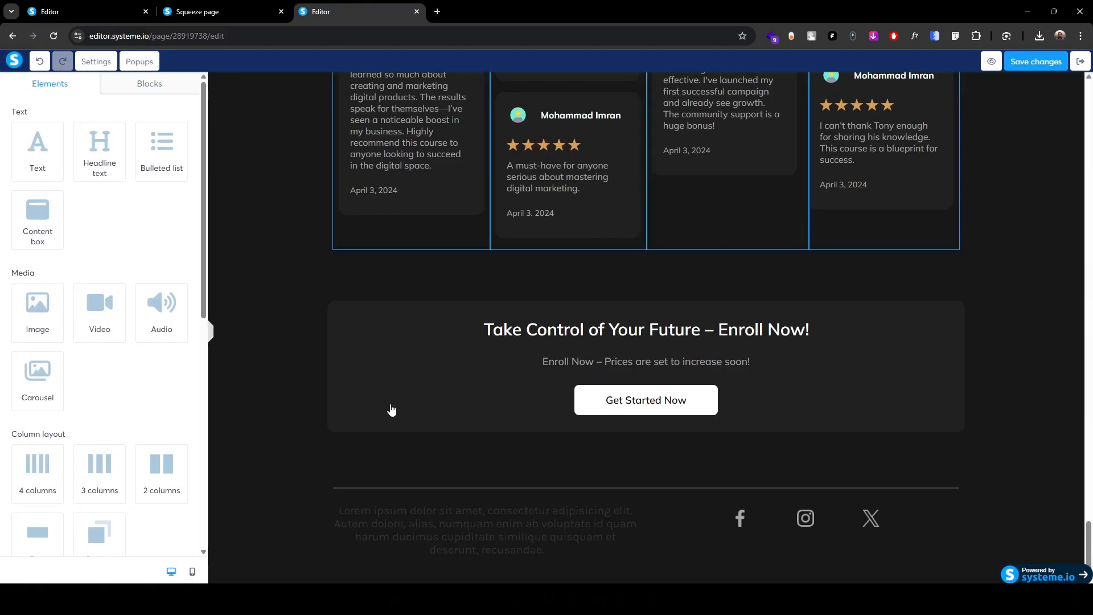
left_click(413, 547)
triple_click(407, 516)
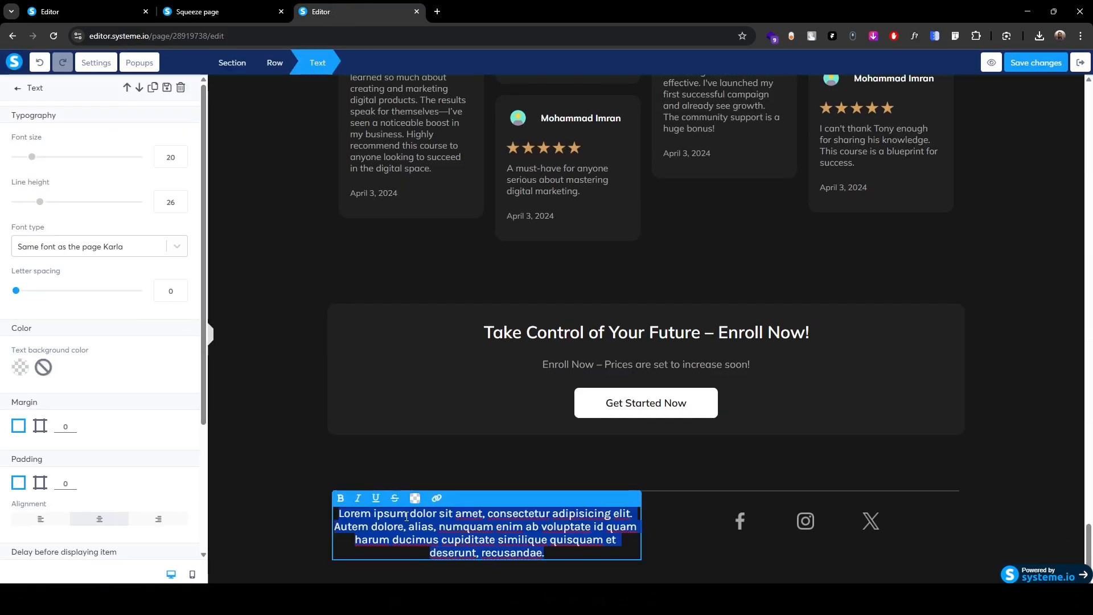
key("ctrl+v")
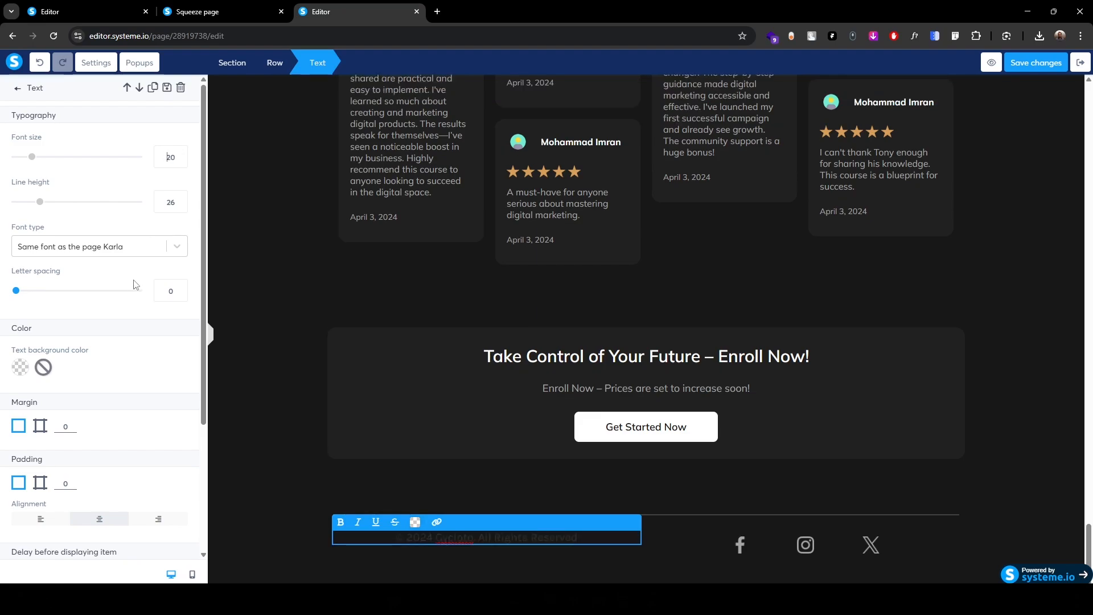
- Set the footer copyright text's font size to 14
key("Down")
key("Down")
key("Down")
key("Down")
key("Down")
key("Down")
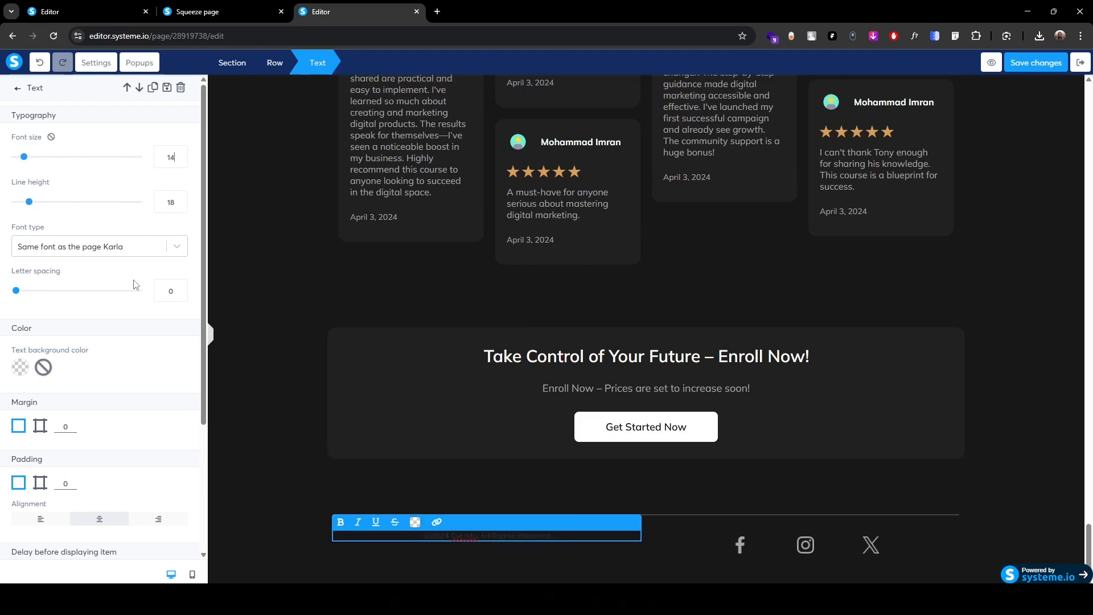
- Change the footer copyright text's font to the Google font Mulish
left_click(108, 251)
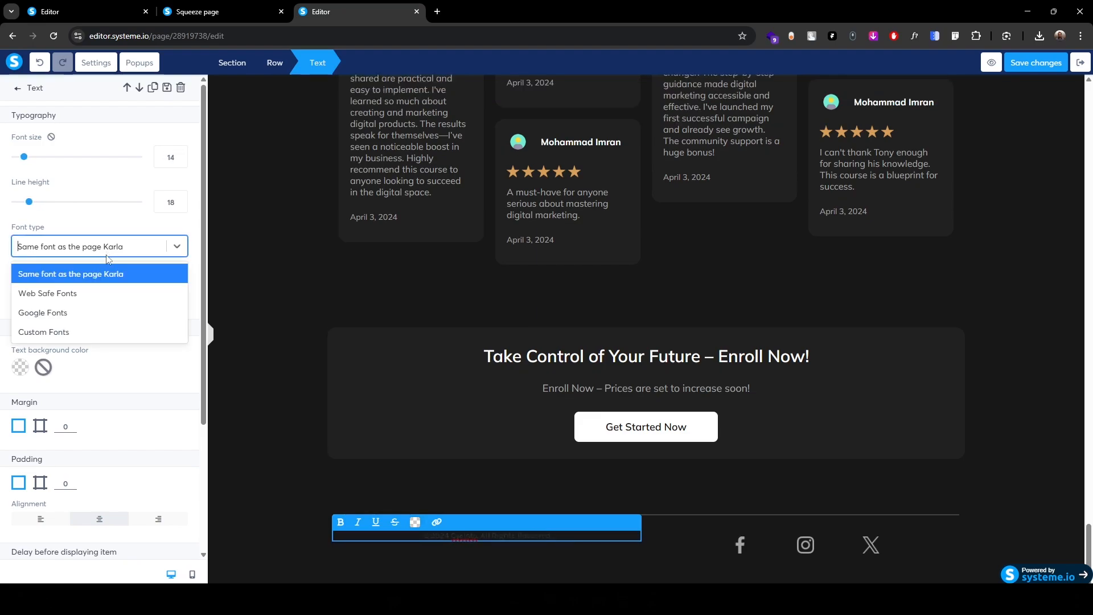
left_click(98, 313)
left_click(78, 277)
type("mul")
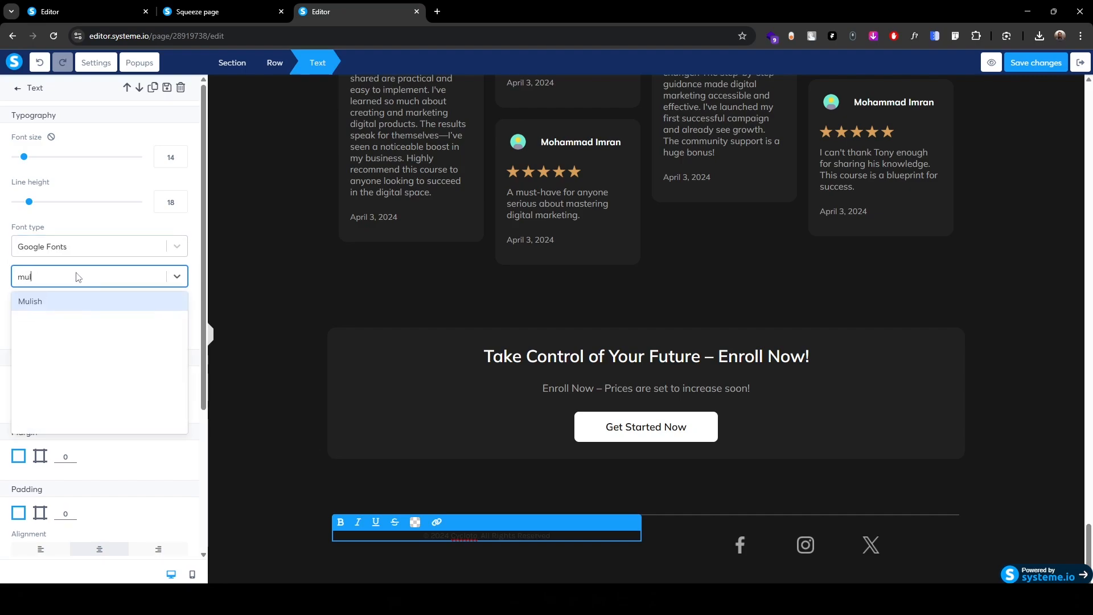
- Set the footer copyright text's font to Mulish and its text color to a7a7a7
key("Return")
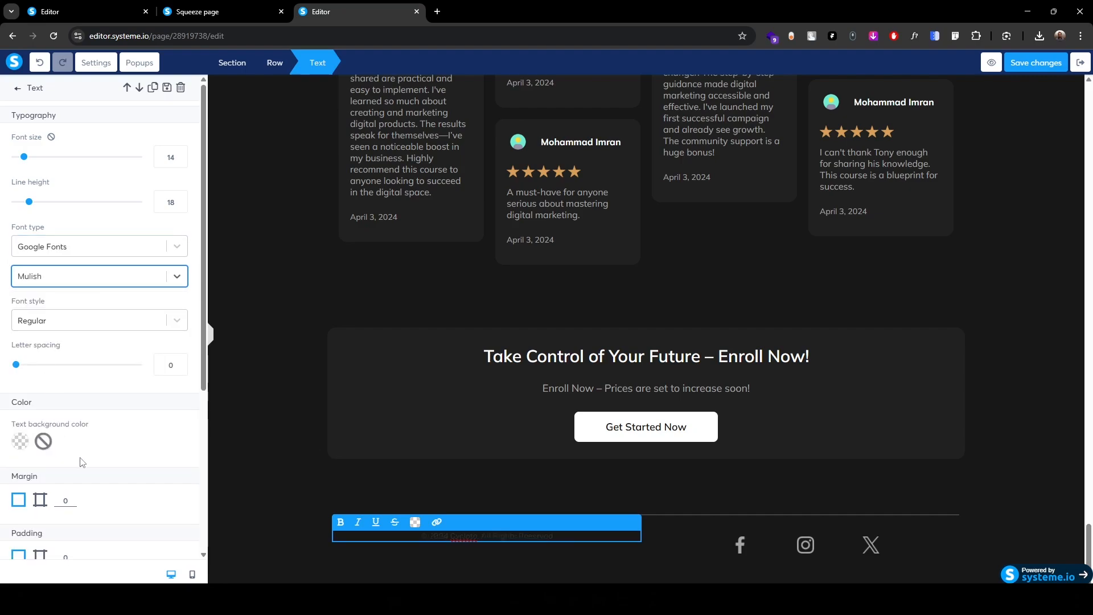
scroll(83, 462, "down", 3)
left_click(415, 522)
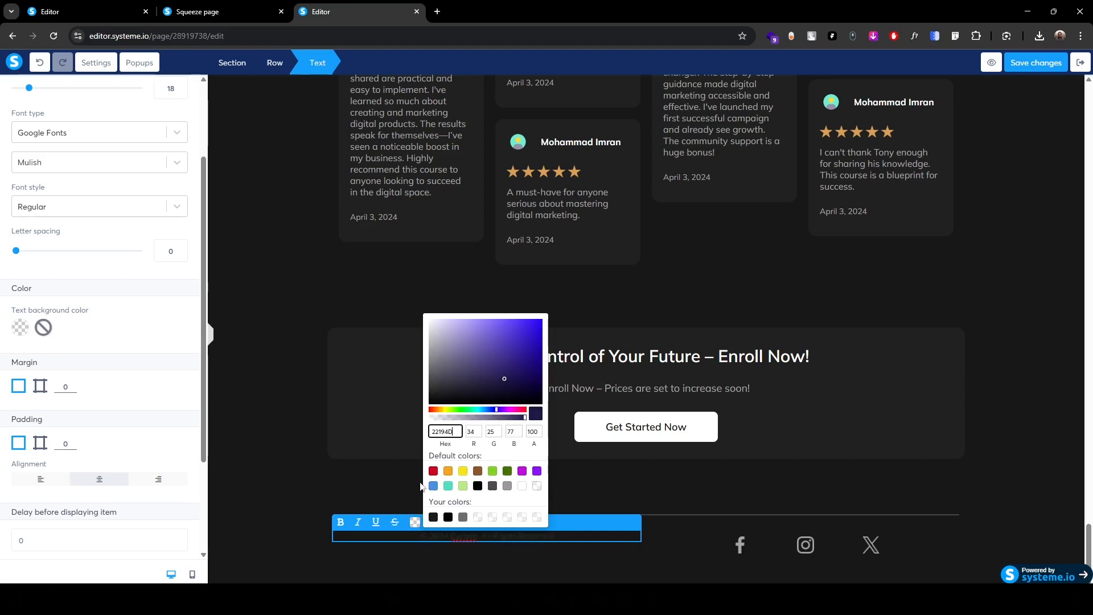
type("a7a7a7")
key("Return")
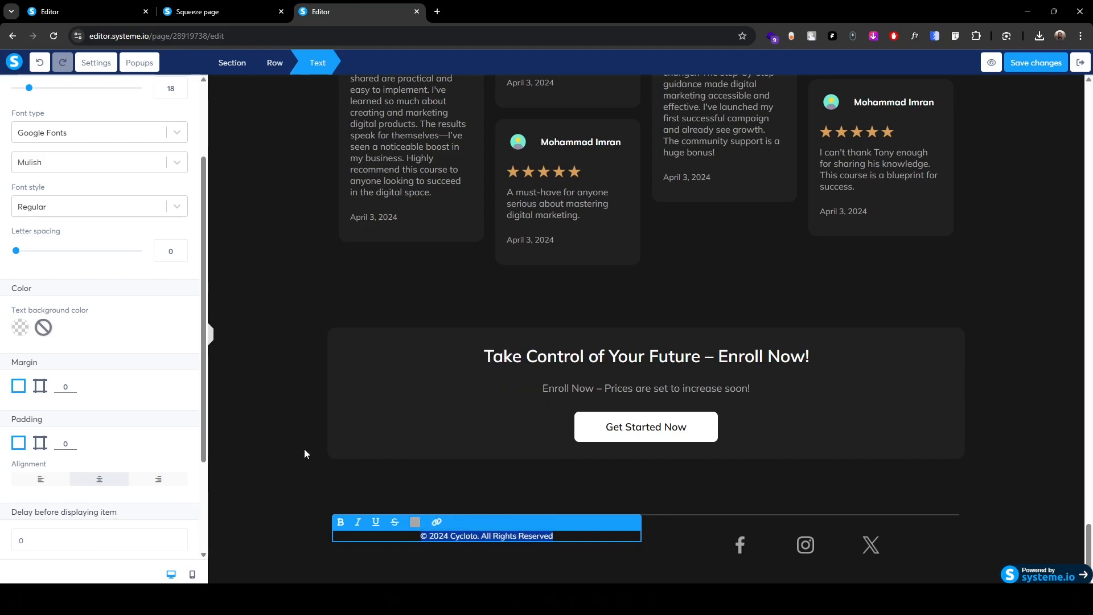
- Left-align the footer copyright text and widen its column so the social icons shift toward the right edge
left_click(41, 480)
left_click(313, 502)
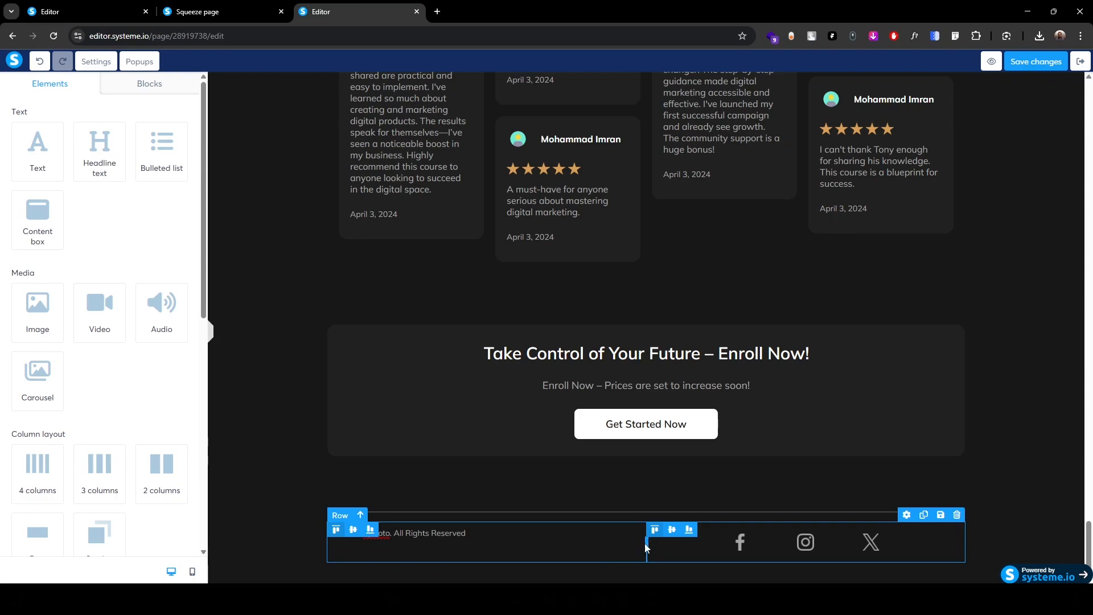
left_click_drag(647, 544, 743, 548)
left_click(263, 458)
left_click(263, 458)
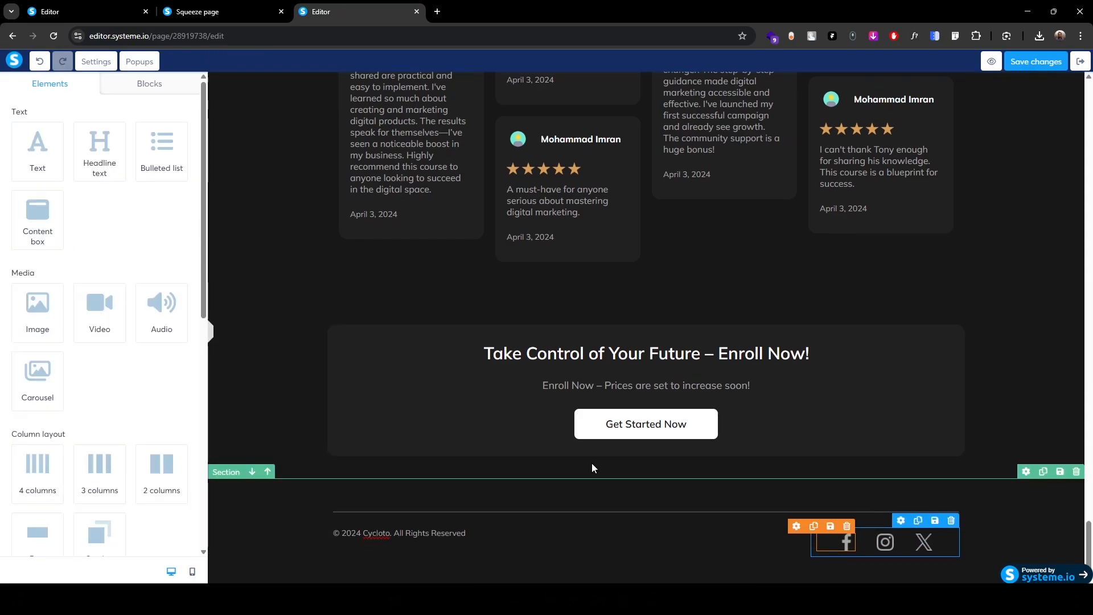
left_click(849, 542)
left_click(72, 181)
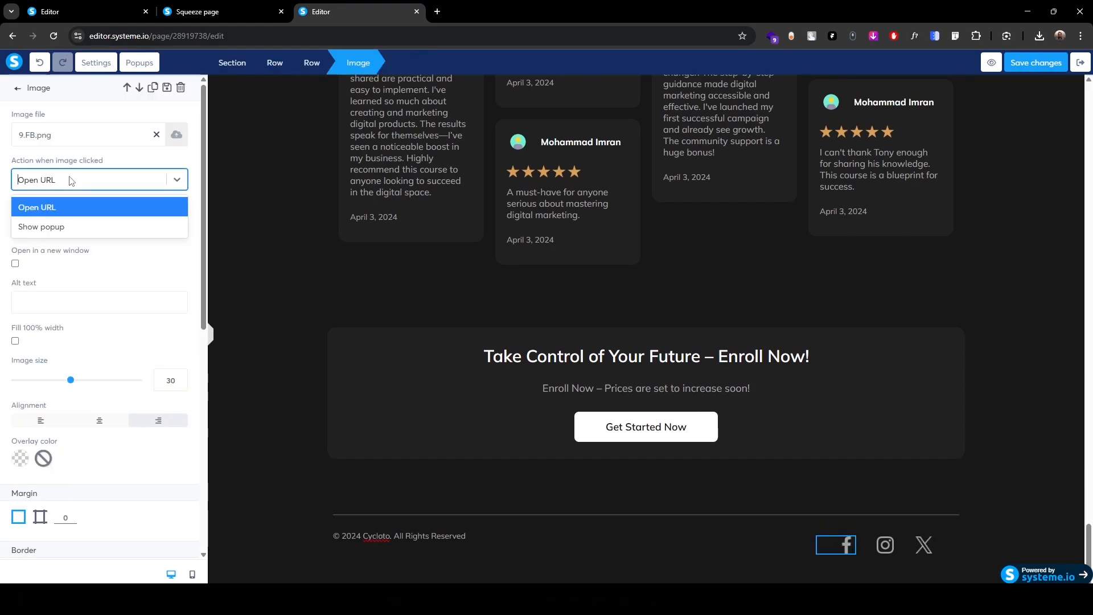
type("fb.com")
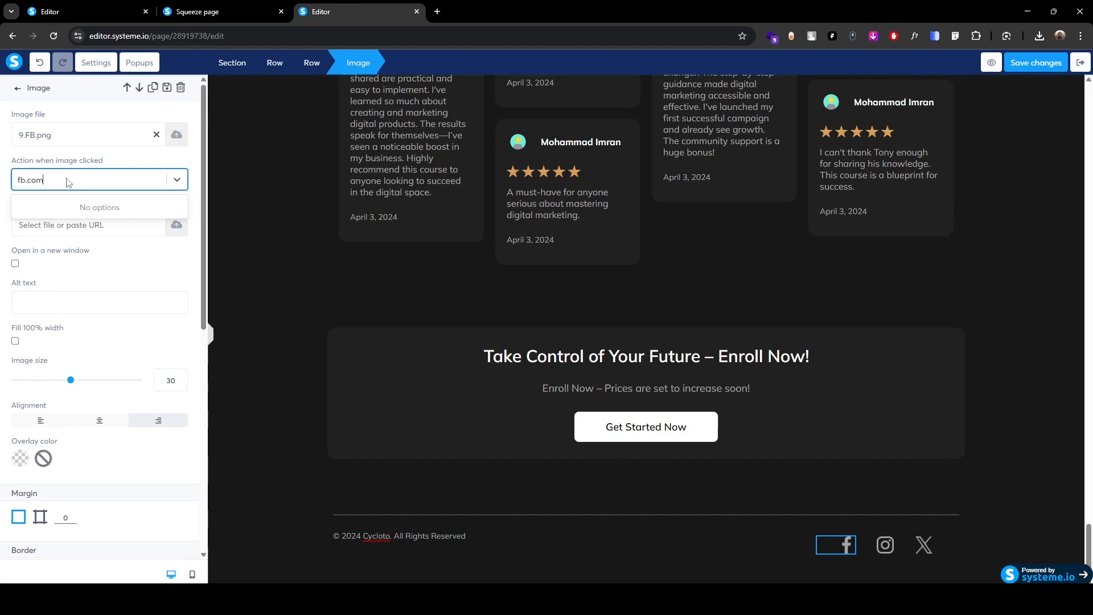
key("Escape")
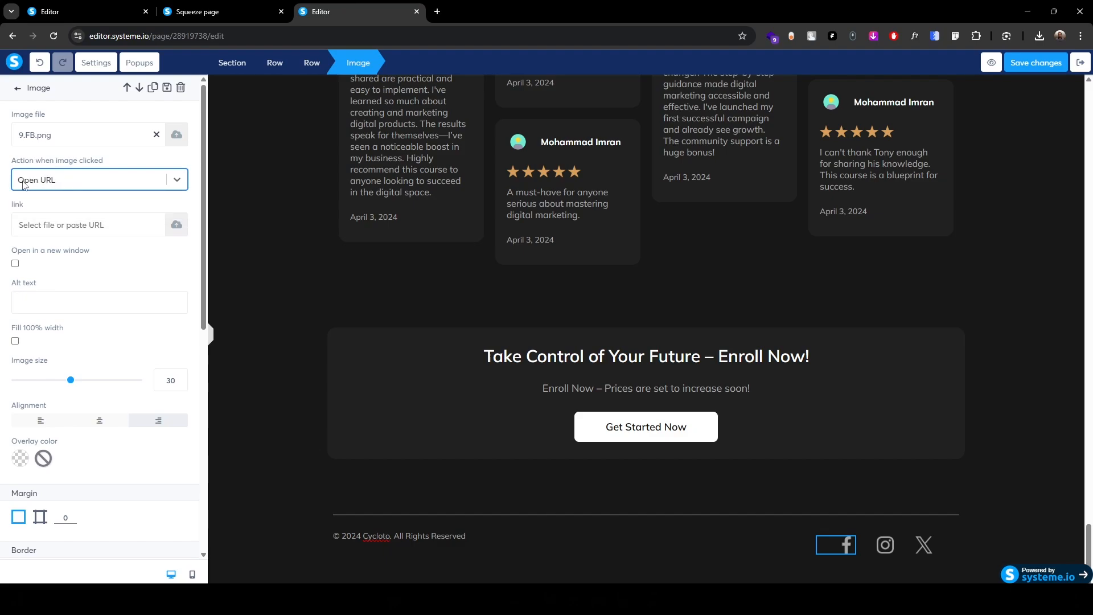
left_click(559, 482)
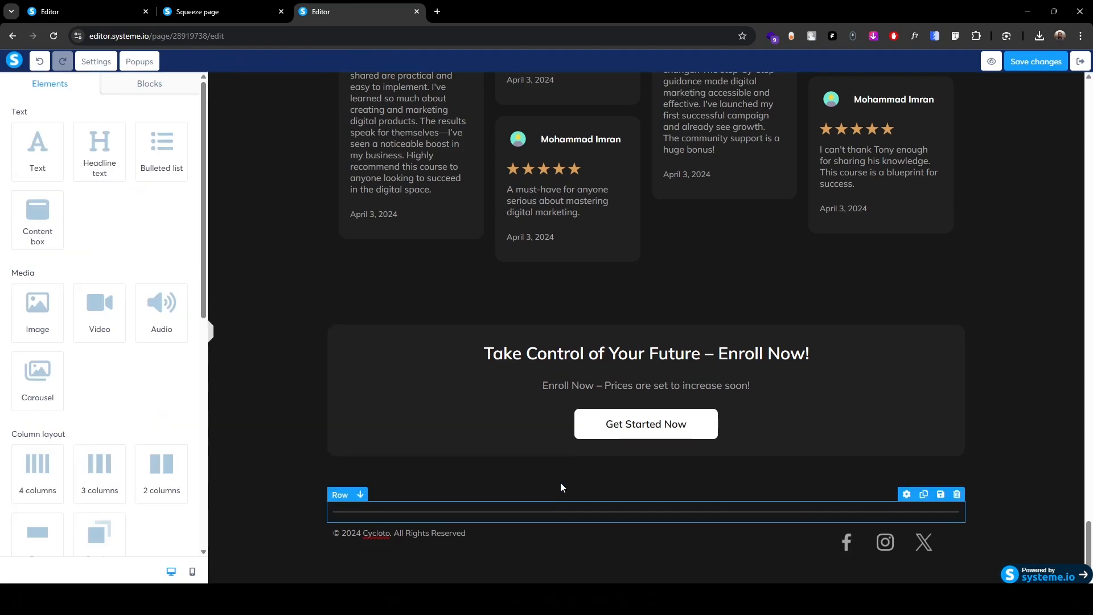
- Save the page changes and return to the hero section at the start of the page
left_click(1034, 65)
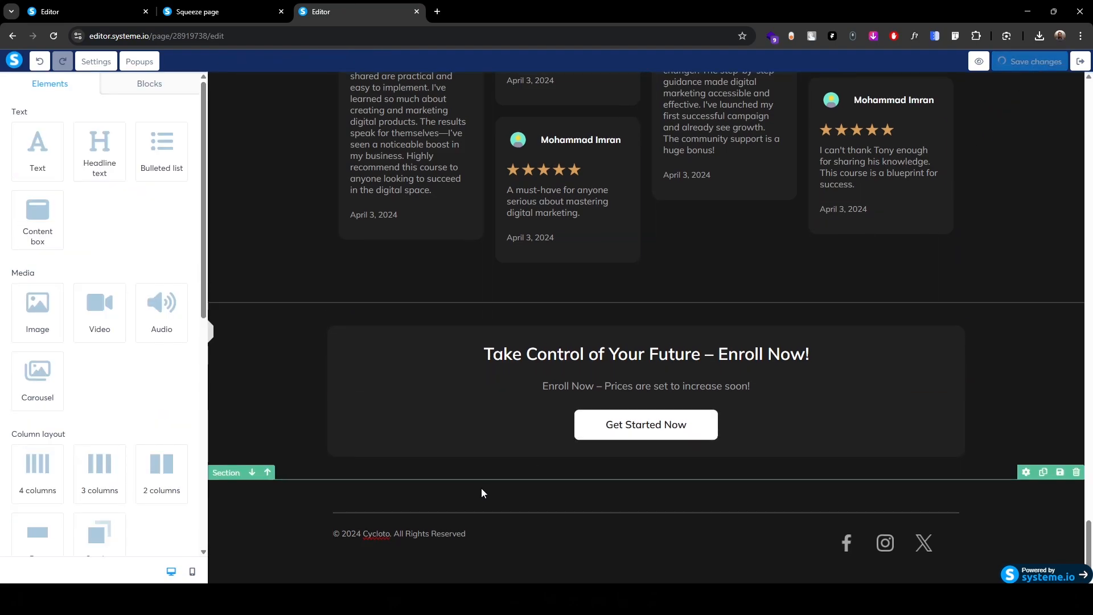
scroll(481, 488, "up", 7)
scroll(481, 488, "up", 10)
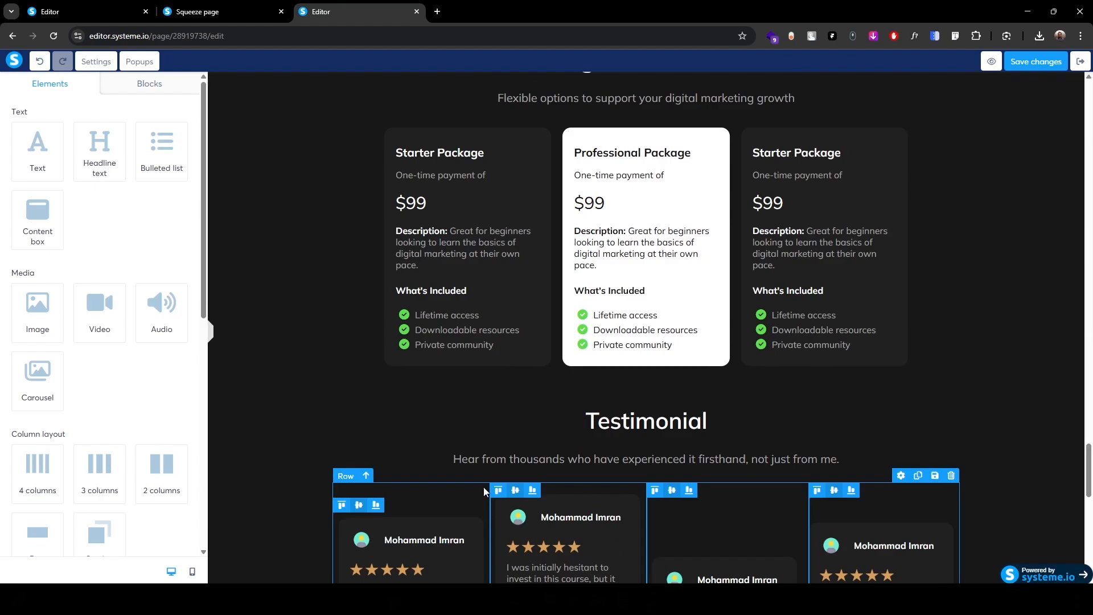
scroll(484, 489, "up", 9)
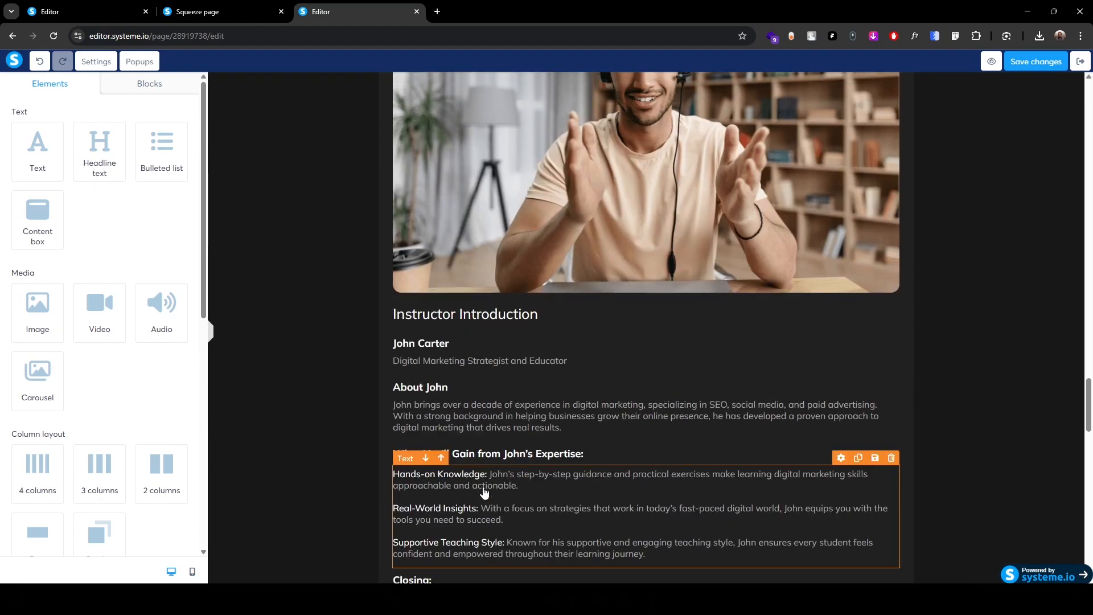
scroll(484, 489, "up", 9)
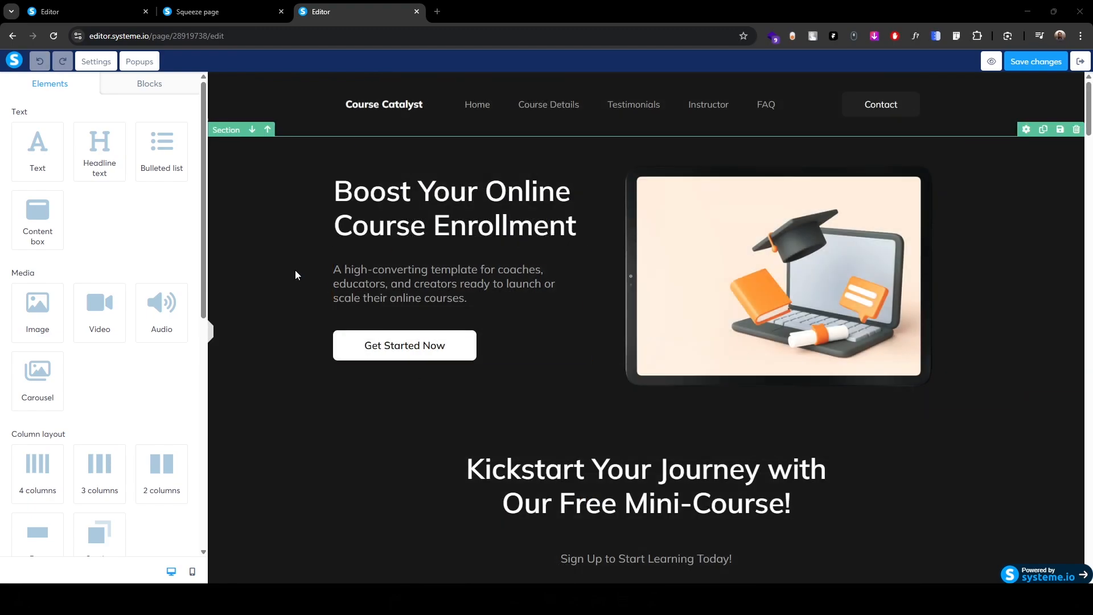
- Switch the editor to the mobile layout and hide the header's Contact button on mobile
left_click(193, 575)
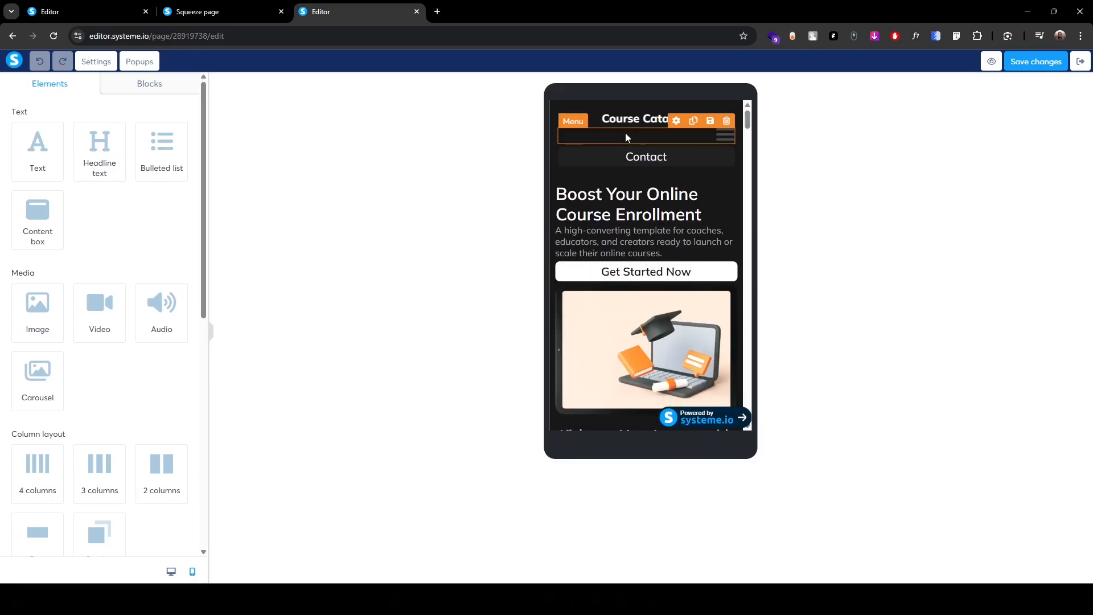
left_click(575, 143)
scroll(80, 439, "down", 10)
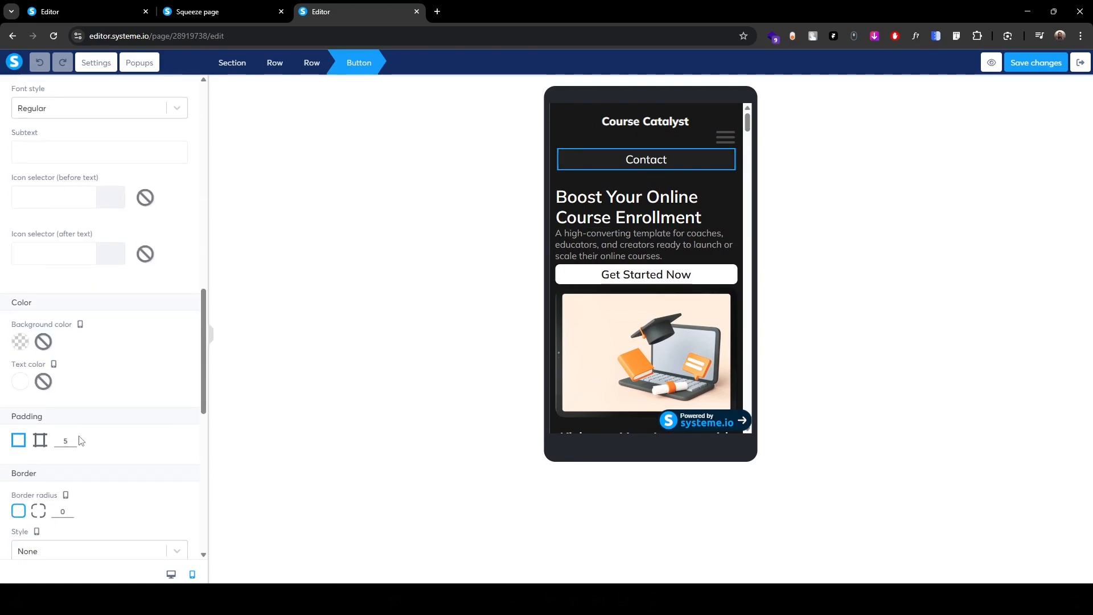
scroll(80, 439, "down", 10)
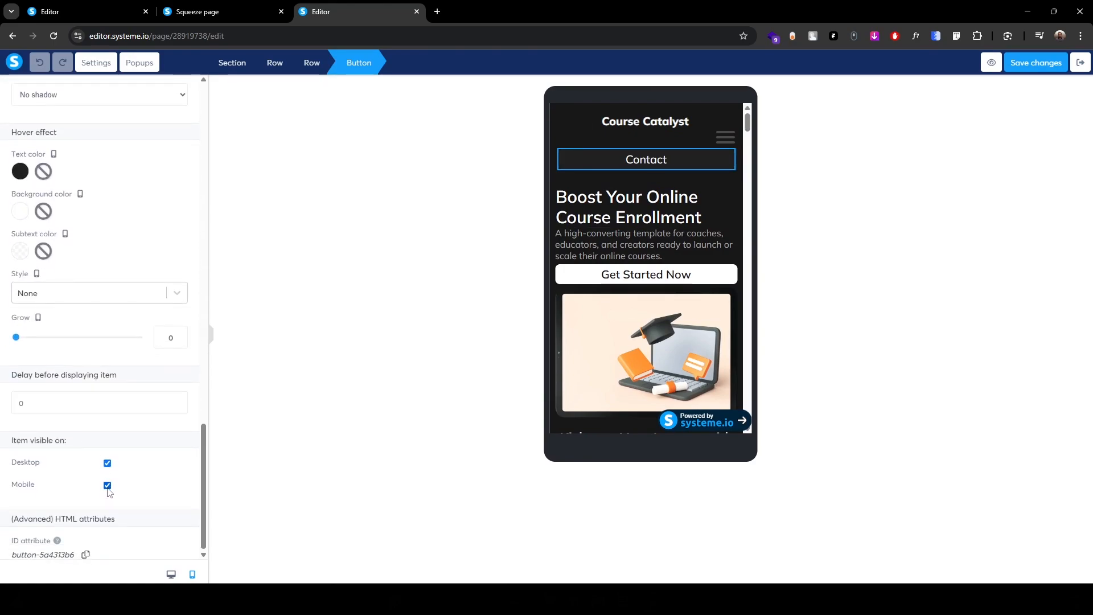
left_click(107, 486)
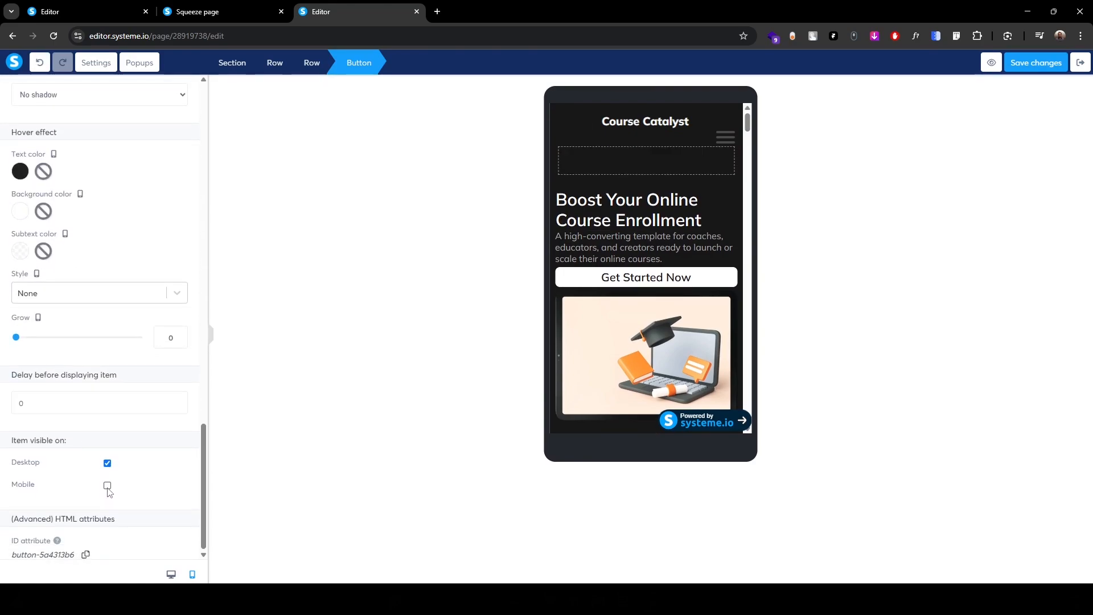
- Left-align the mobile header logo with an image size of 200, and make the burger menu icon white
left_click(628, 120)
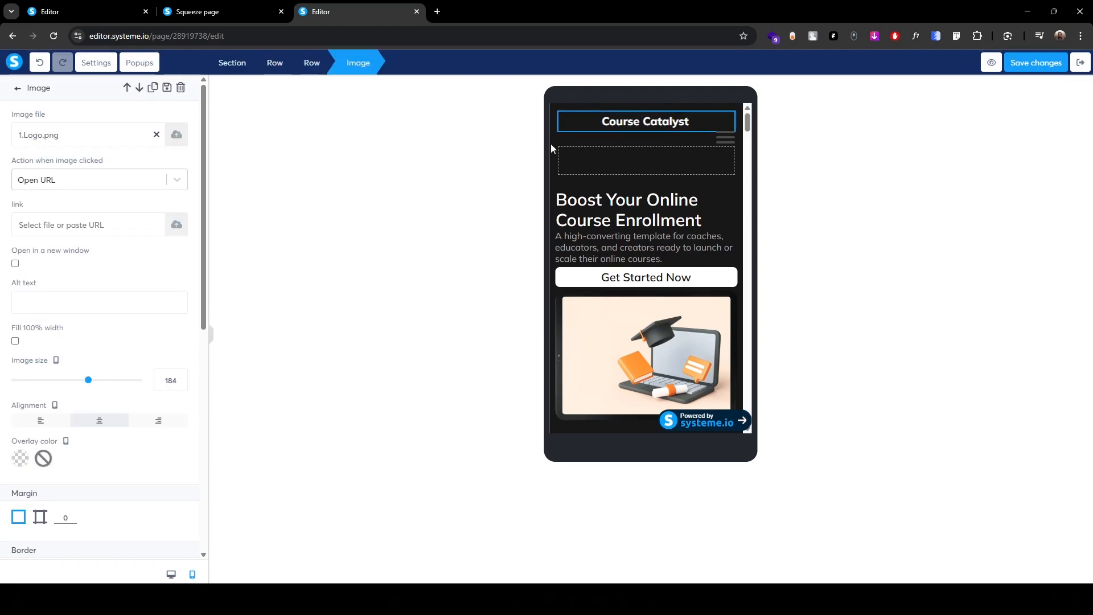
left_click(41, 423)
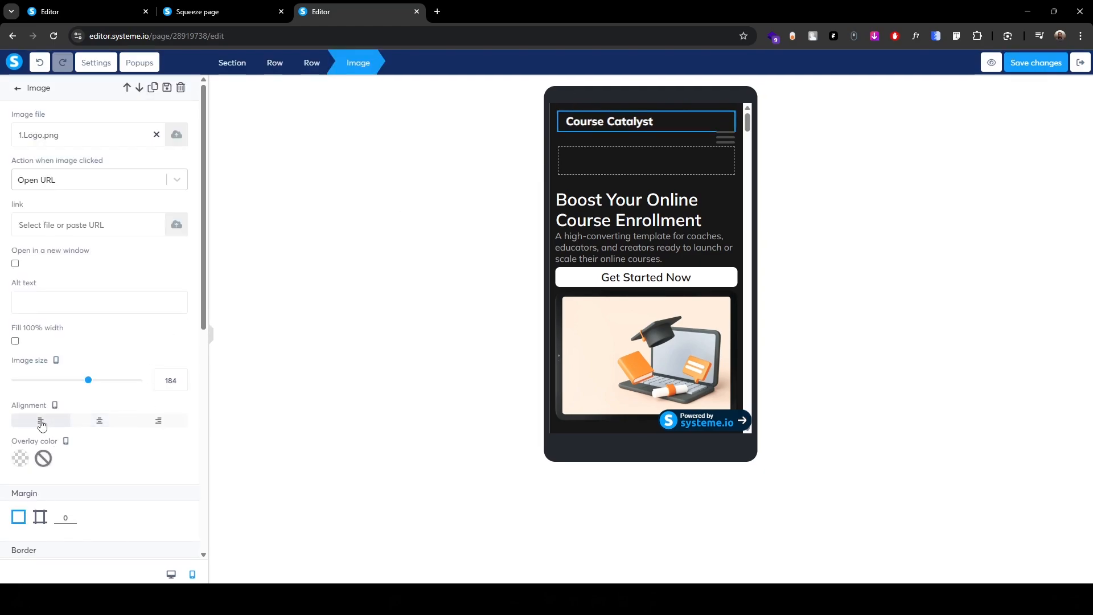
left_click(715, 138)
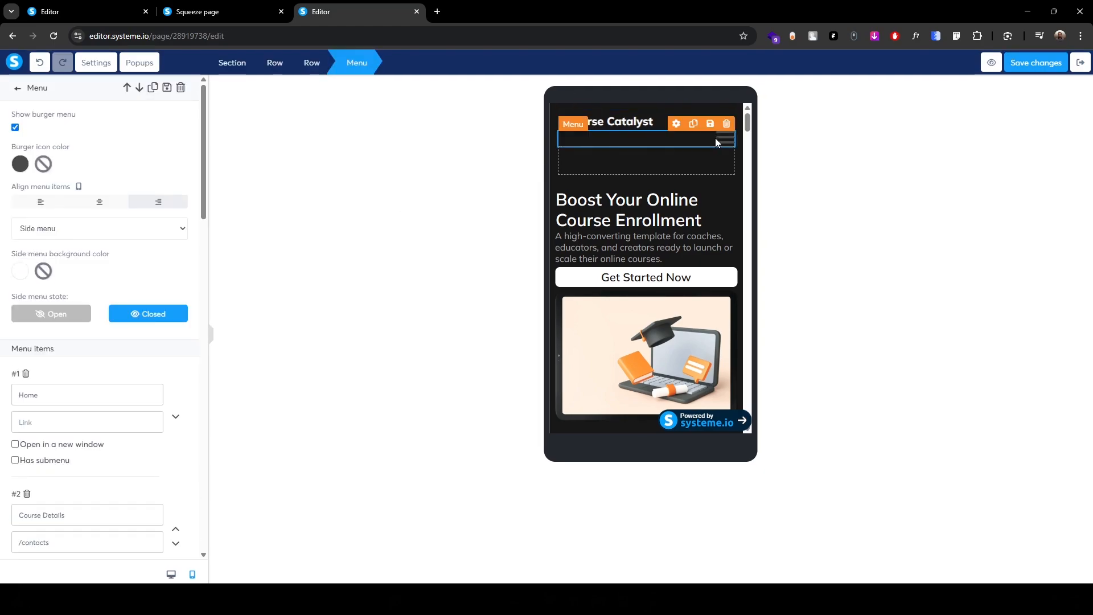
left_click(20, 164)
left_click(154, 275)
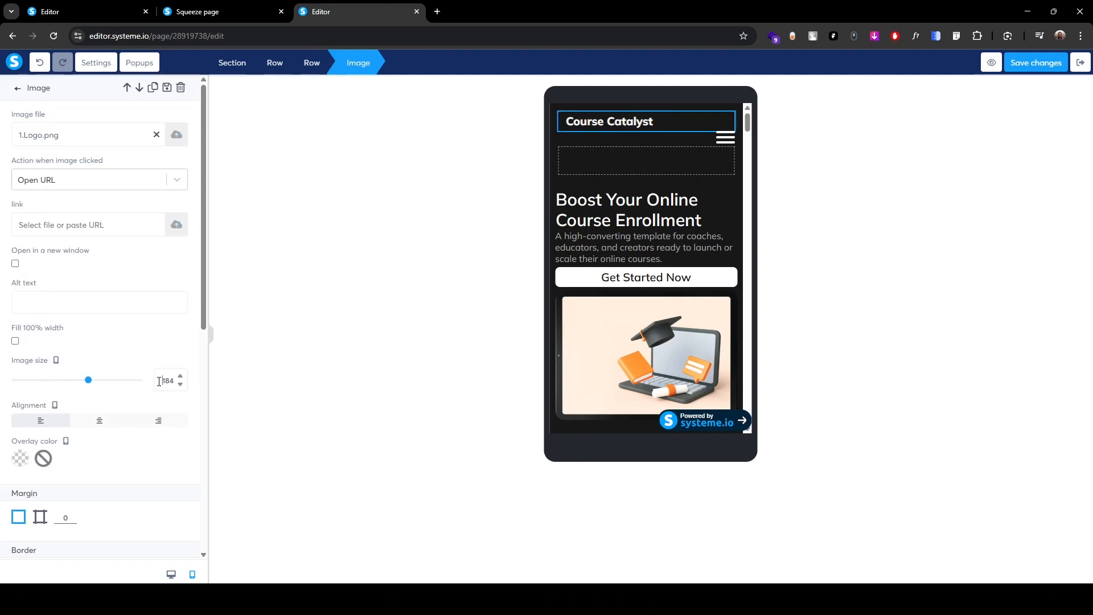
double_click(166, 381)
type("200")
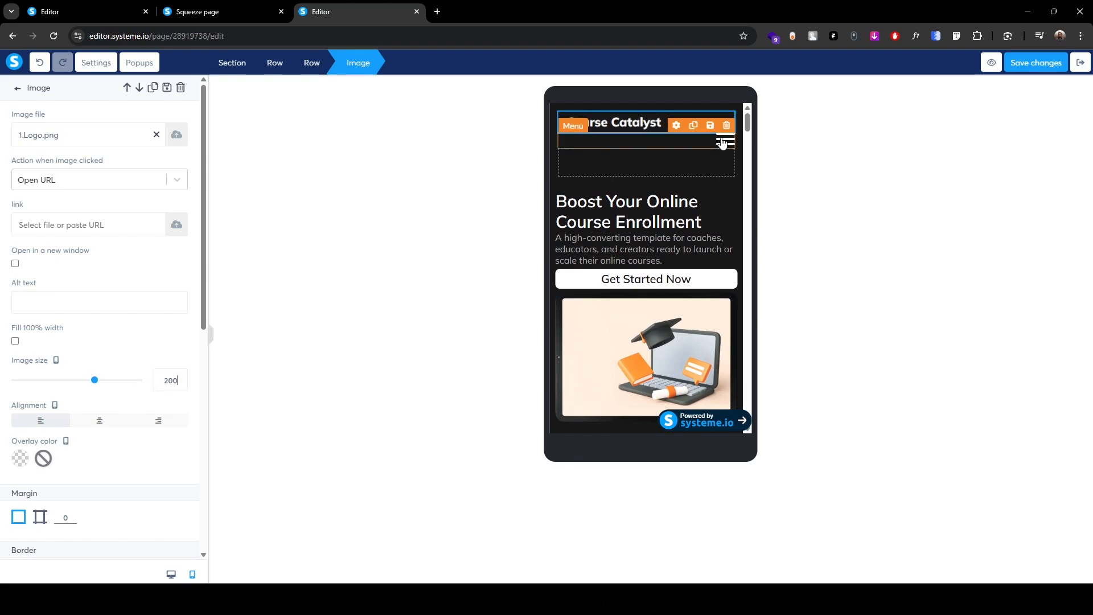
- Give the mobile burger menu a top margin of -30 to bring it level with the logo
left_click(722, 143)
scroll(3, 488, "down", 15)
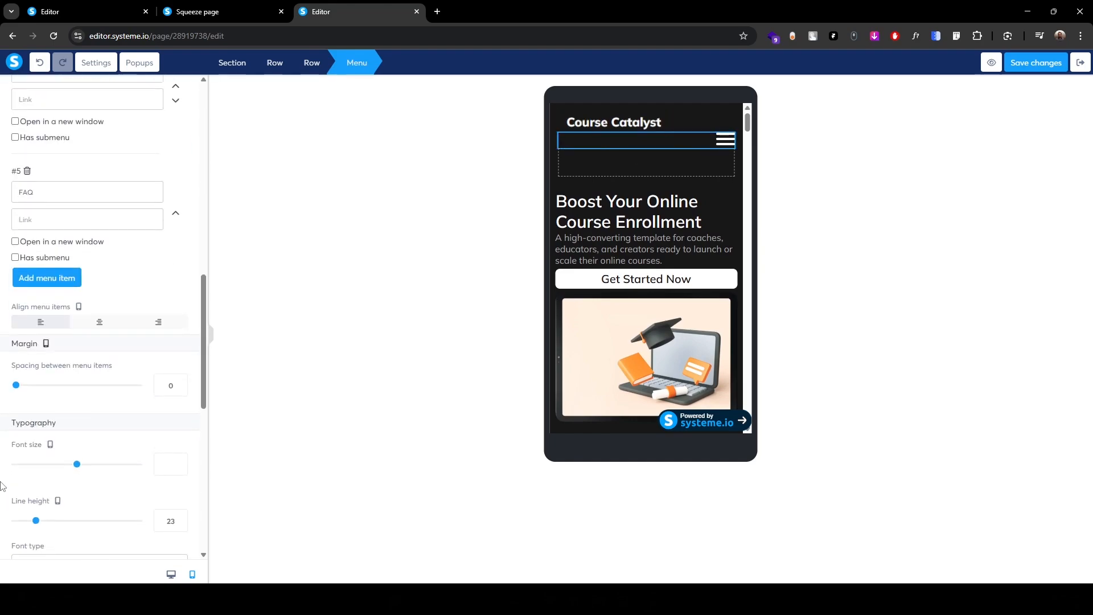
scroll(2, 489, "down", 5)
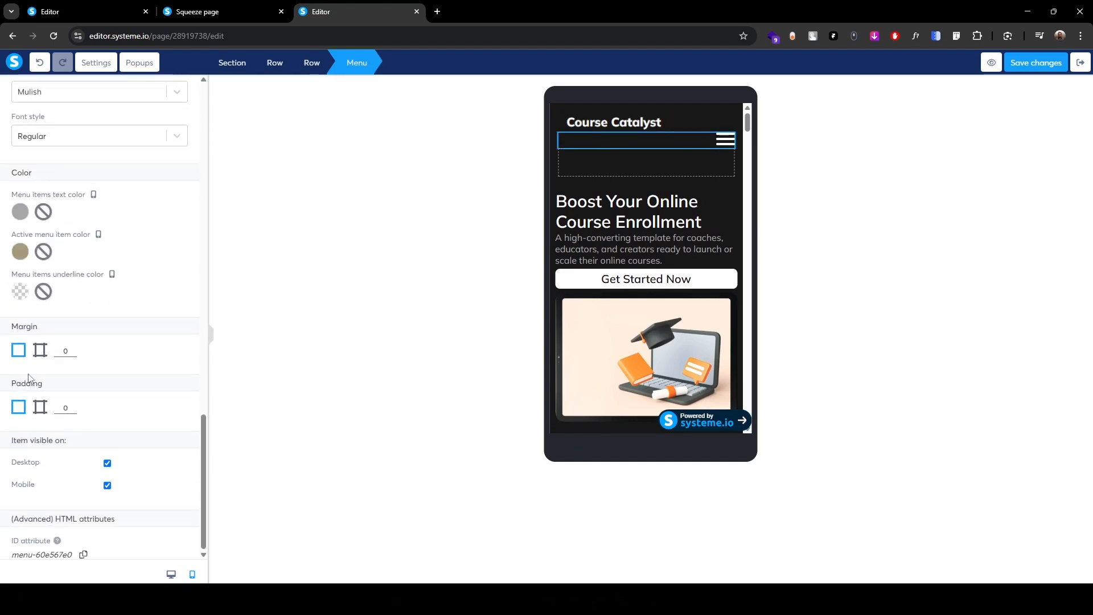
left_click(40, 350)
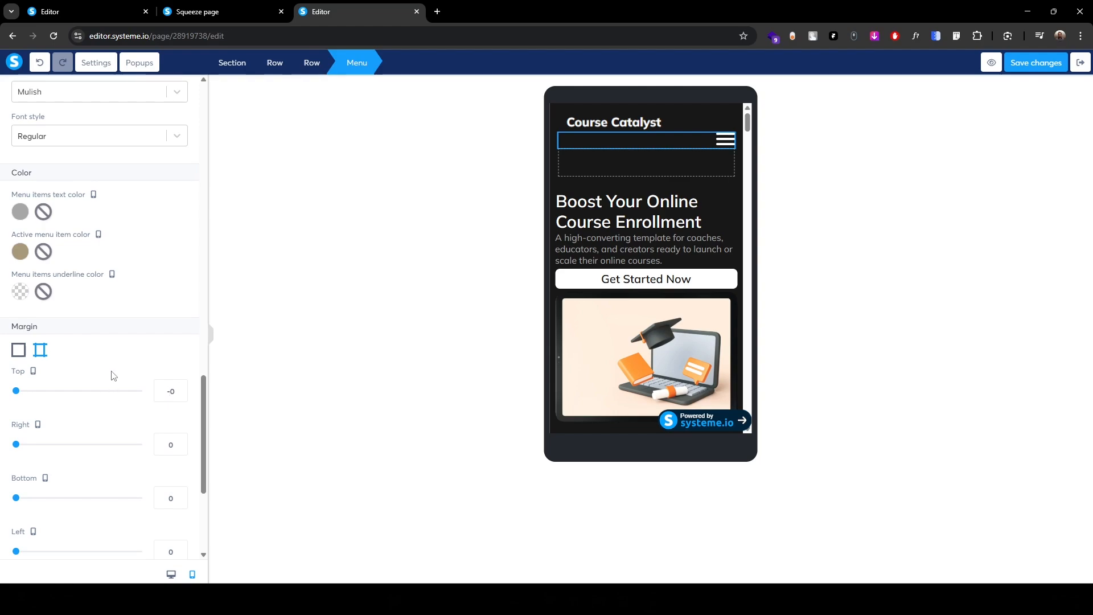
type("3")
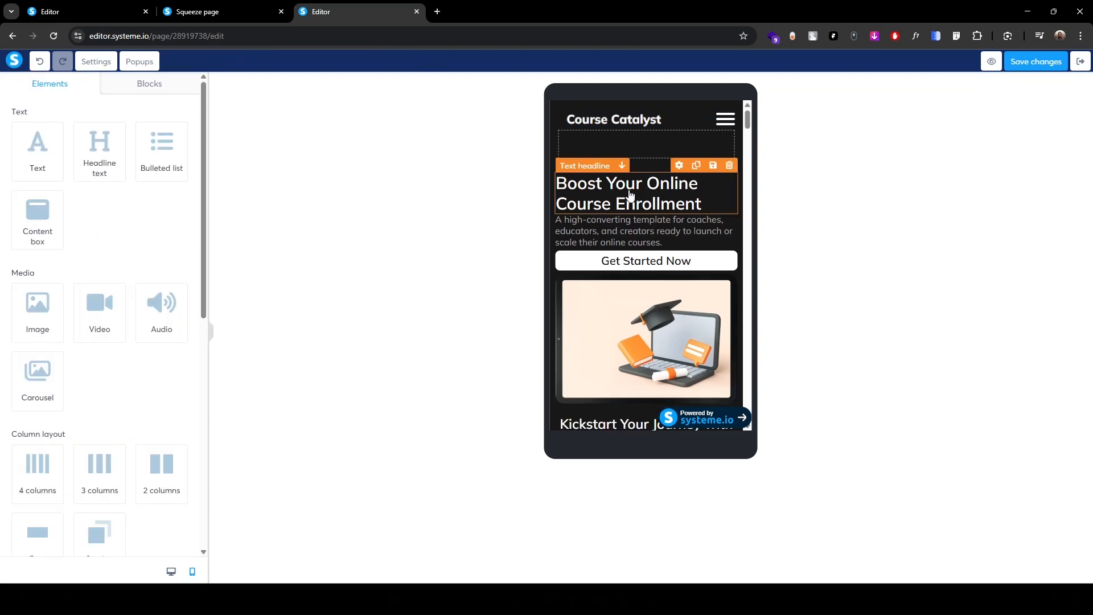
- Center the "Boost Your Online Course Enrollment" headline on mobile and set its bottom padding to 20
left_click(586, 176)
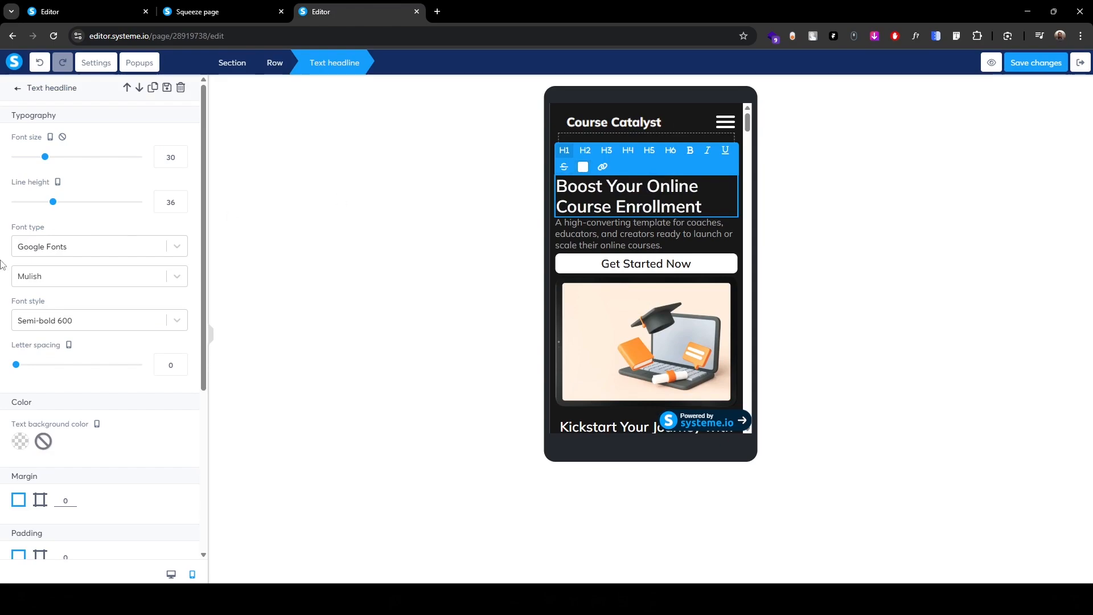
scroll(102, 203, "down", 5)
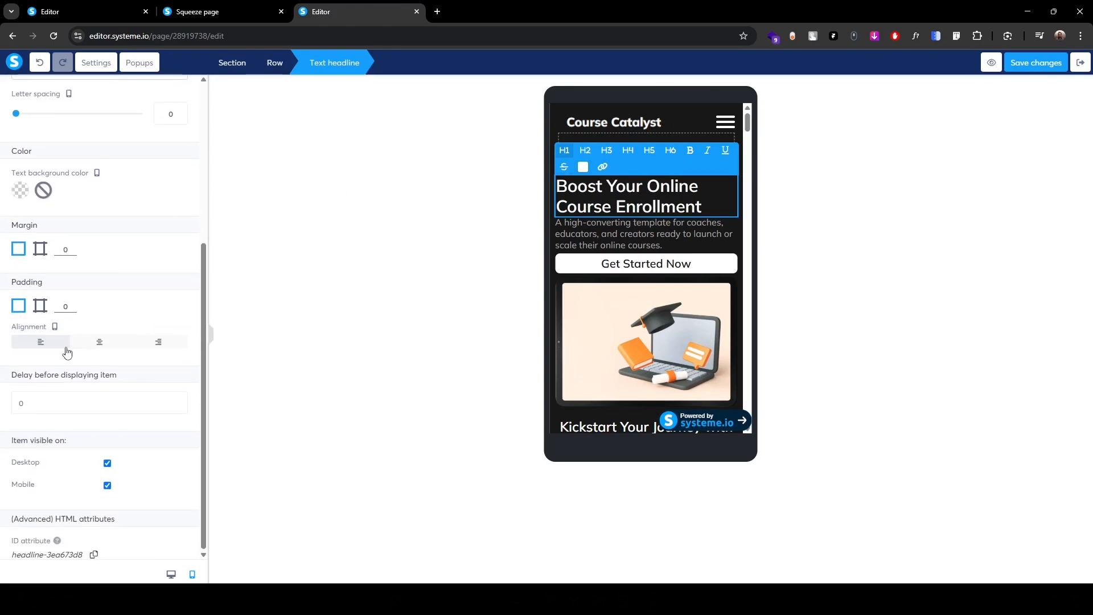
left_click(101, 343)
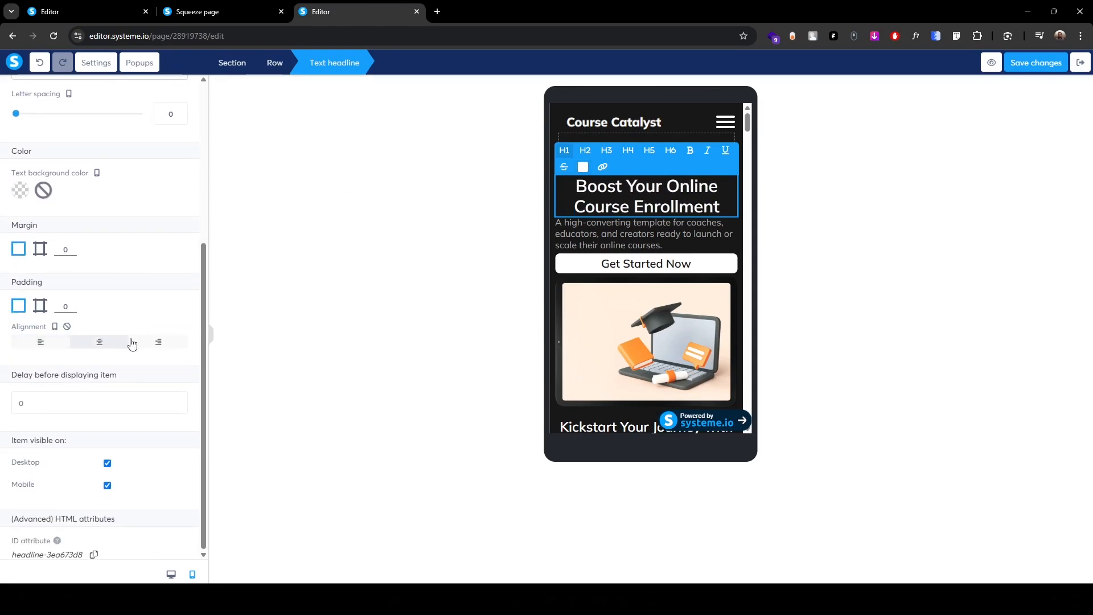
left_click(40, 306)
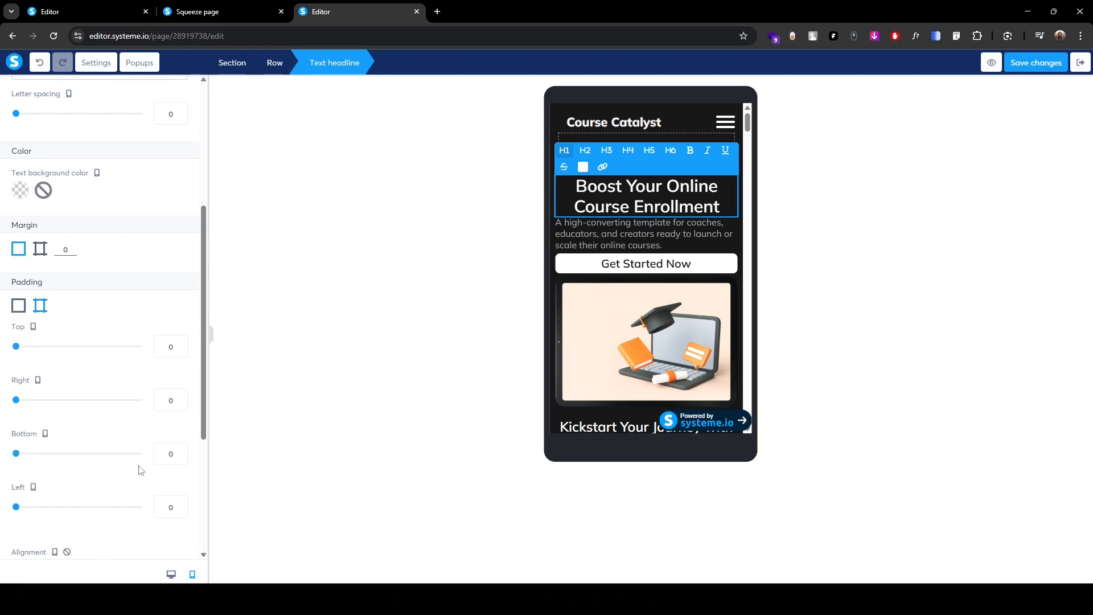
left_click(165, 452)
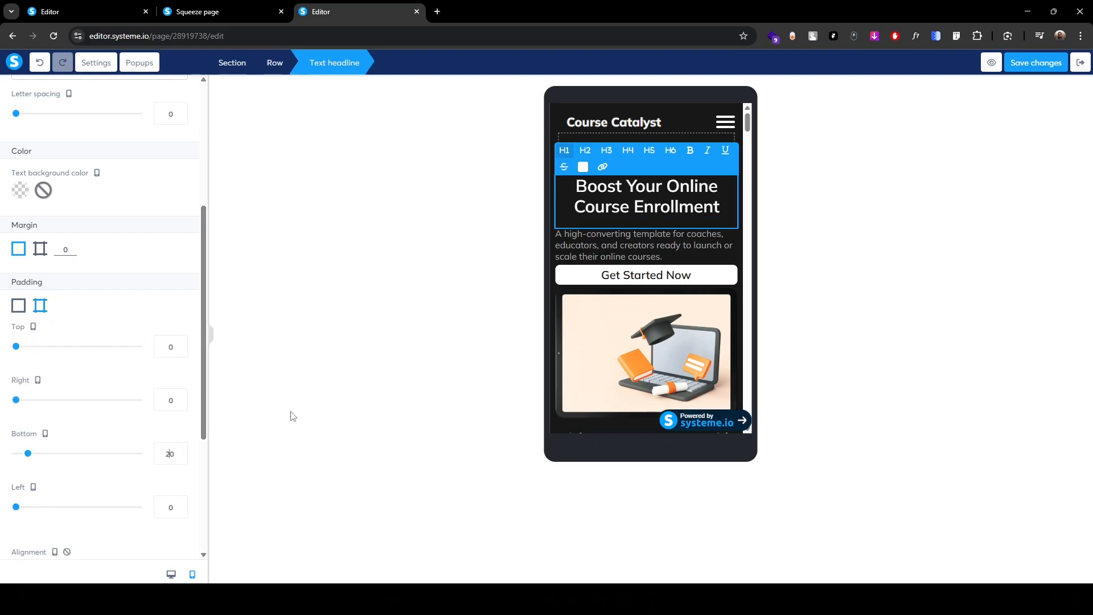
left_click(398, 348)
- Center the description text under the hero headline on mobile and set its bottom padding to 20
left_click(565, 222)
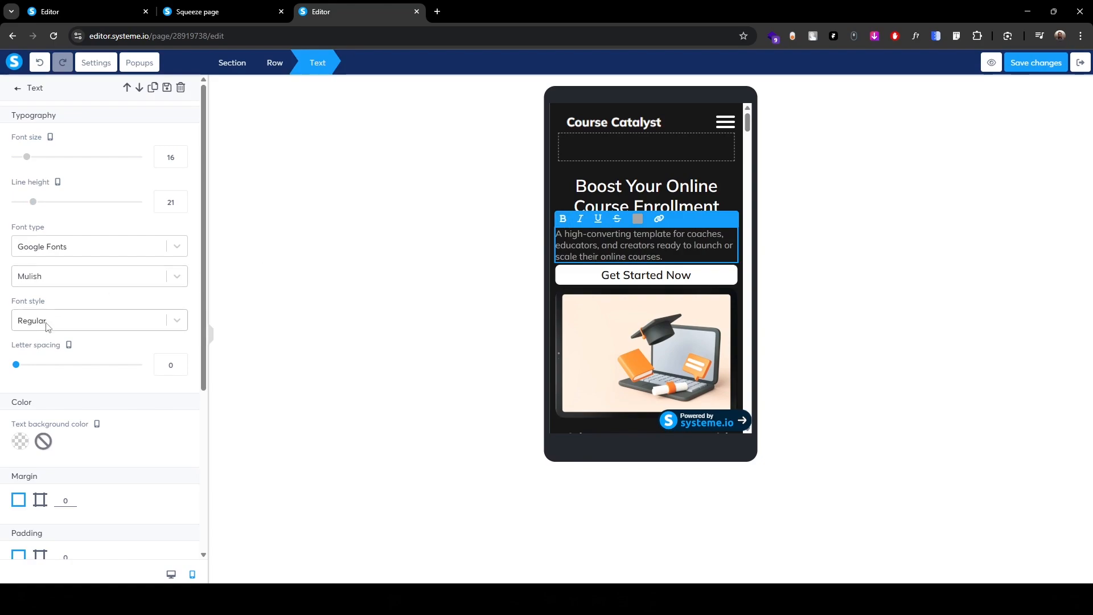
scroll(93, 430, "down", 5)
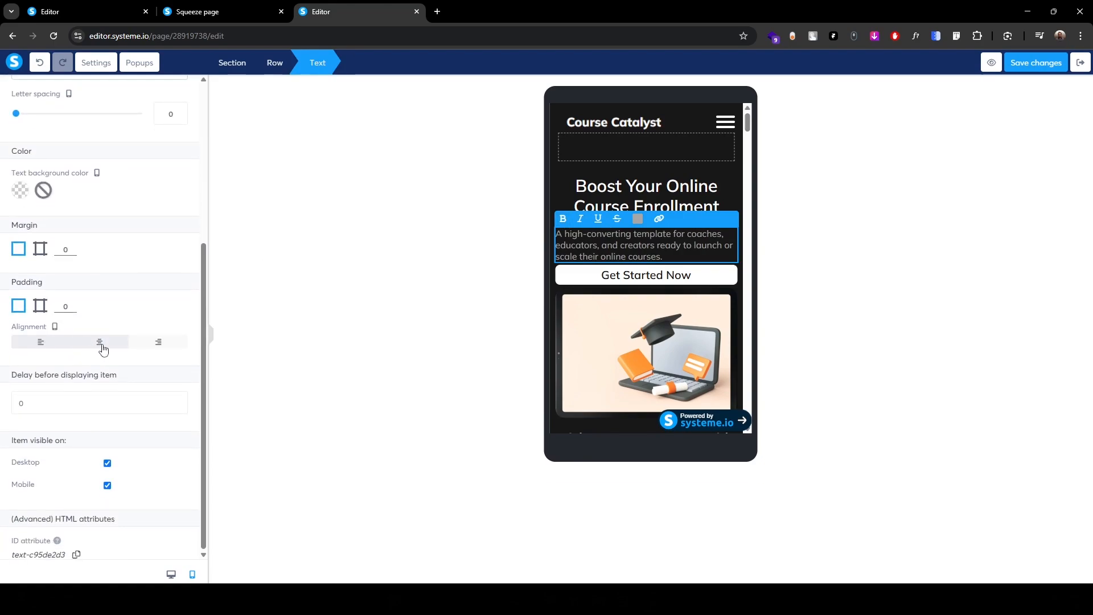
left_click(103, 348)
left_click(40, 306)
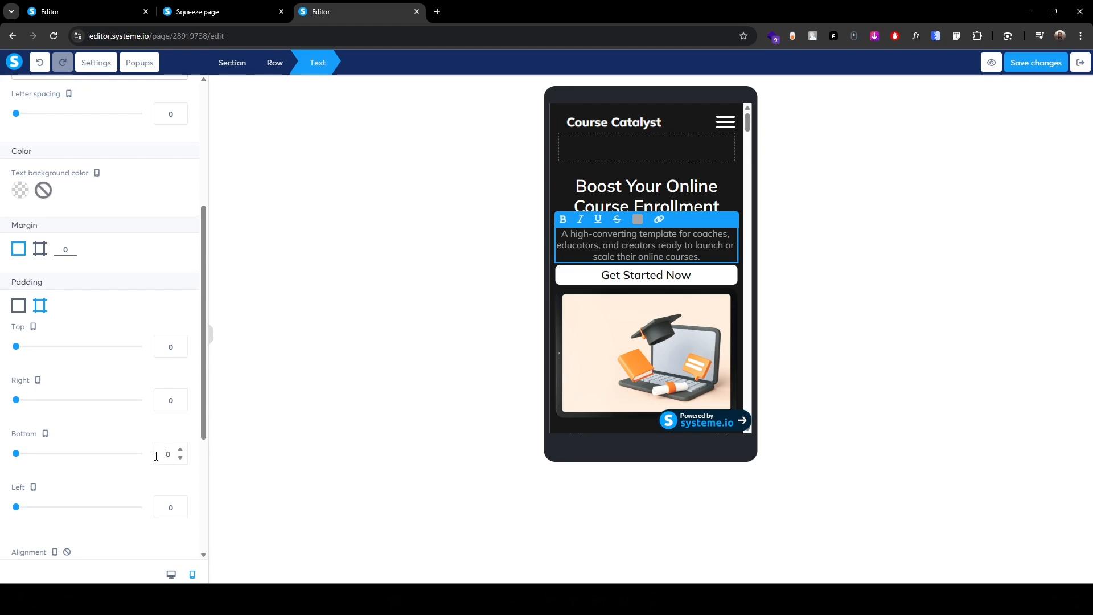
type("2")
left_click(216, 452)
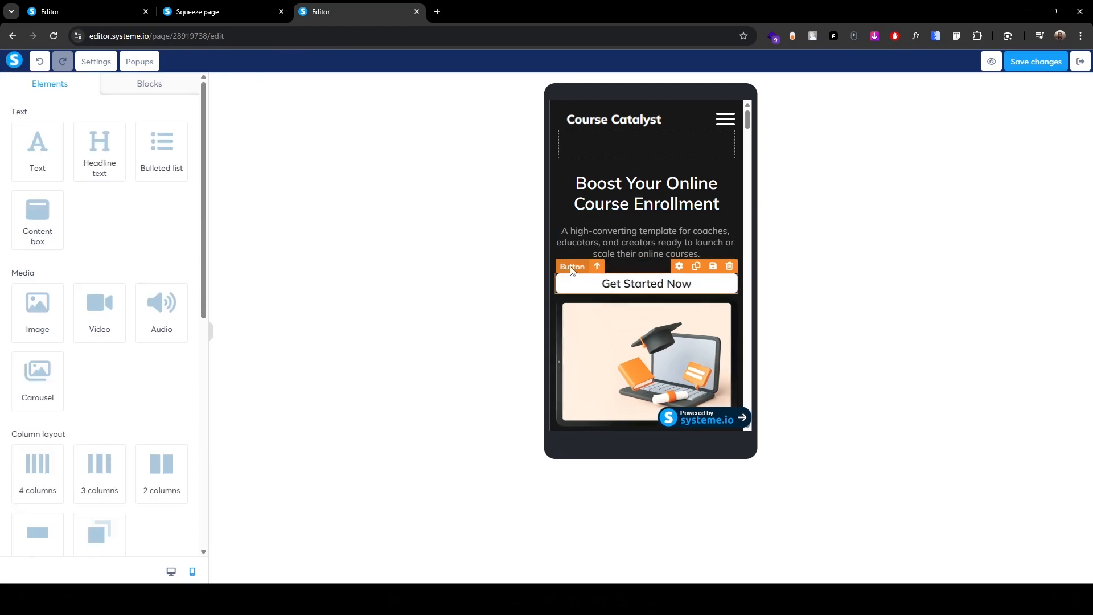
- Set the font size of the hero's "Get Started Now" button to 18 on mobile
left_click(571, 273)
scroll(10, 452, "down", 1)
scroll(10, 452, "down", 6)
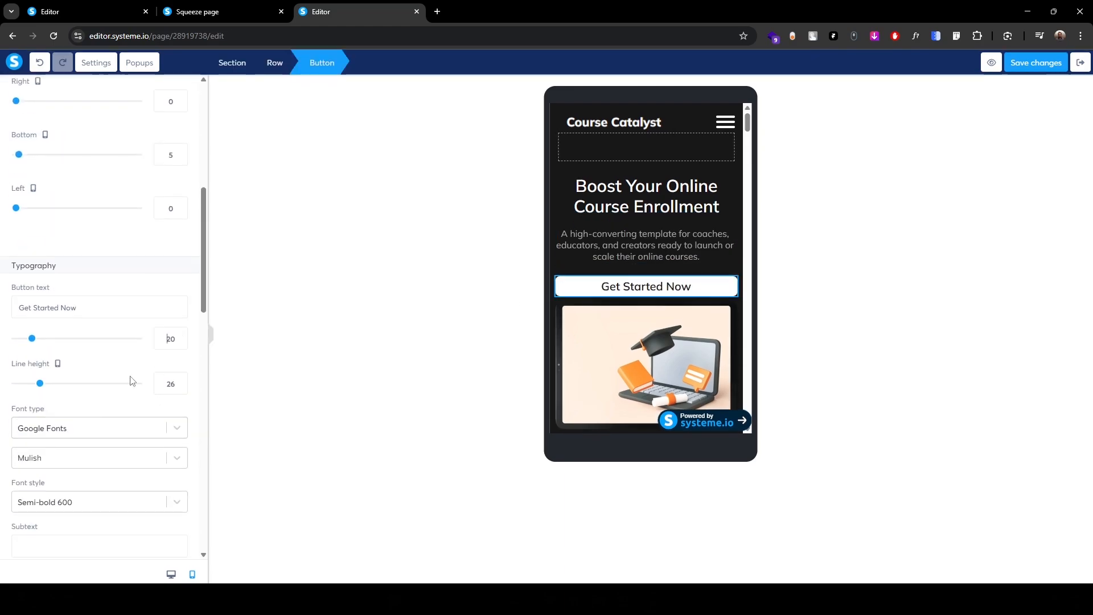
key("Down")
key("Down")
key("Down")
key("Down")
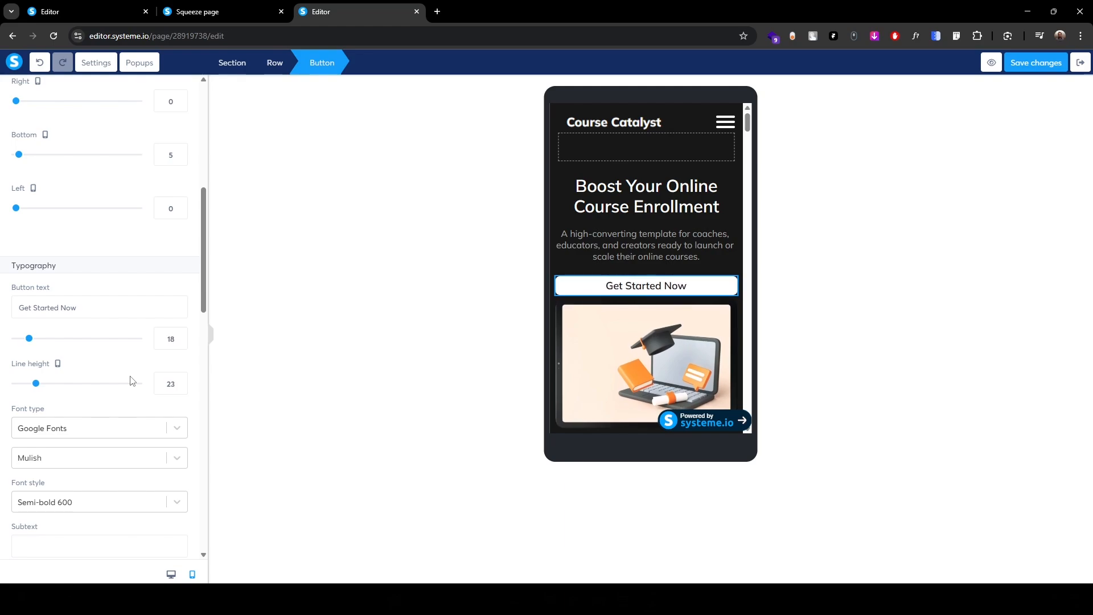
- Set the header section's right and left padding individually to 15 on mobile
left_click(615, 122)
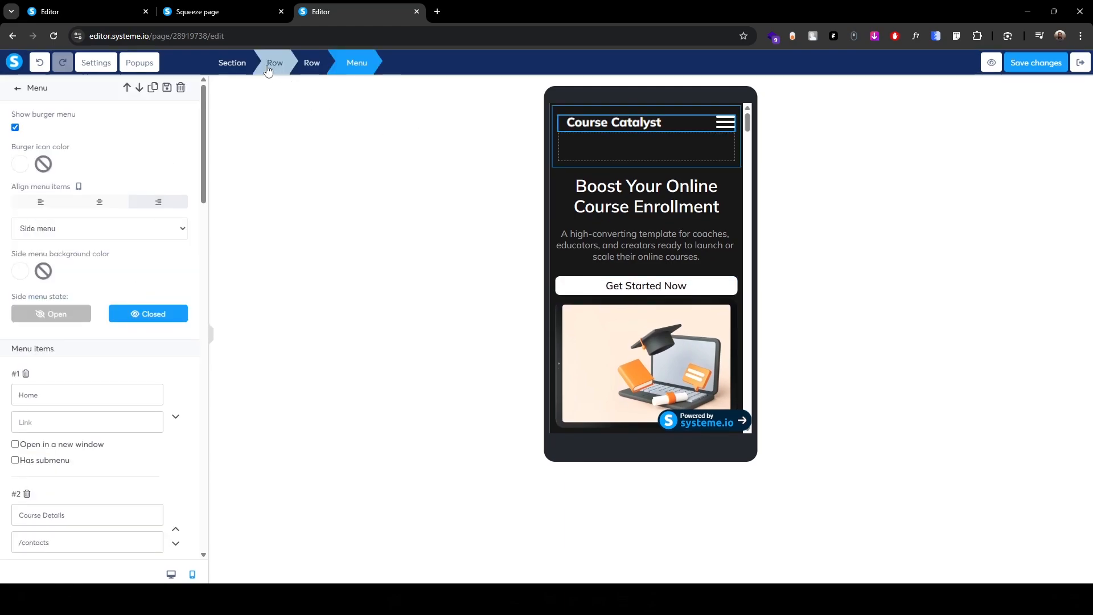
left_click(234, 65)
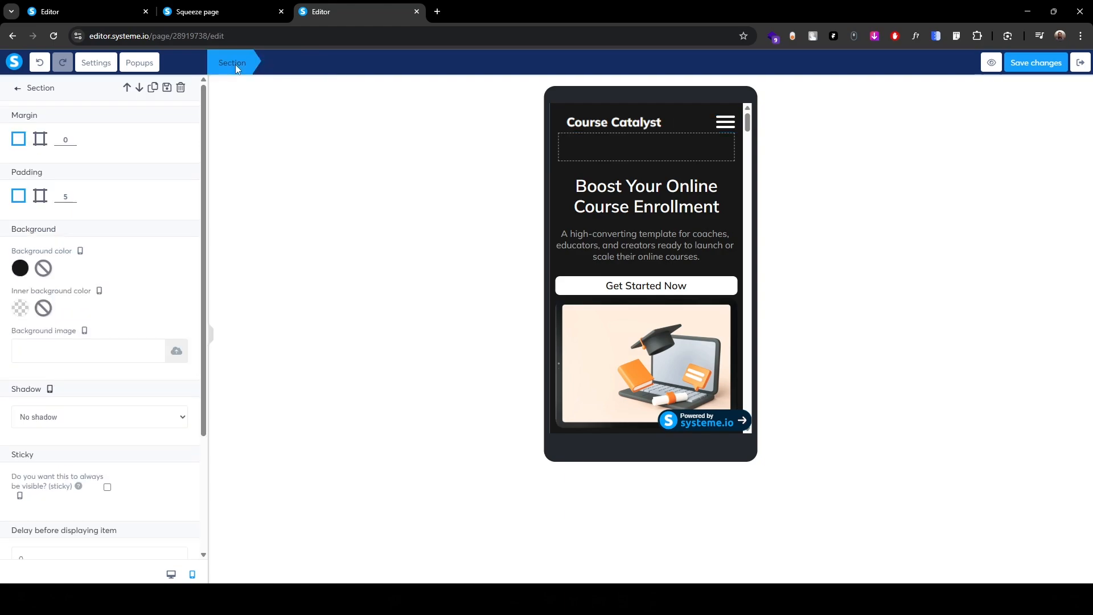
left_click(40, 196)
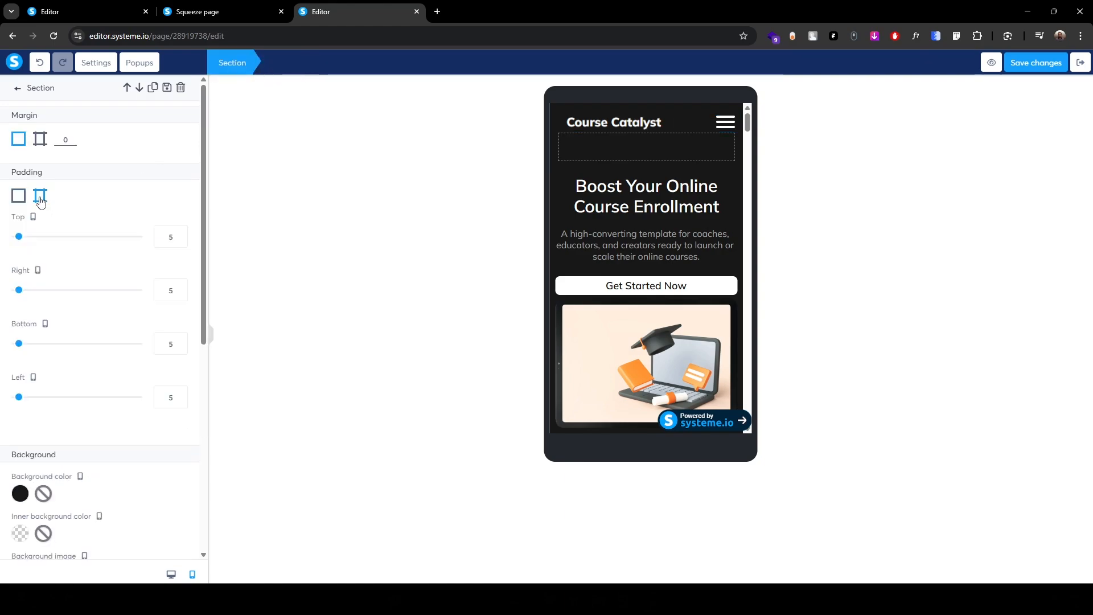
left_click(167, 293)
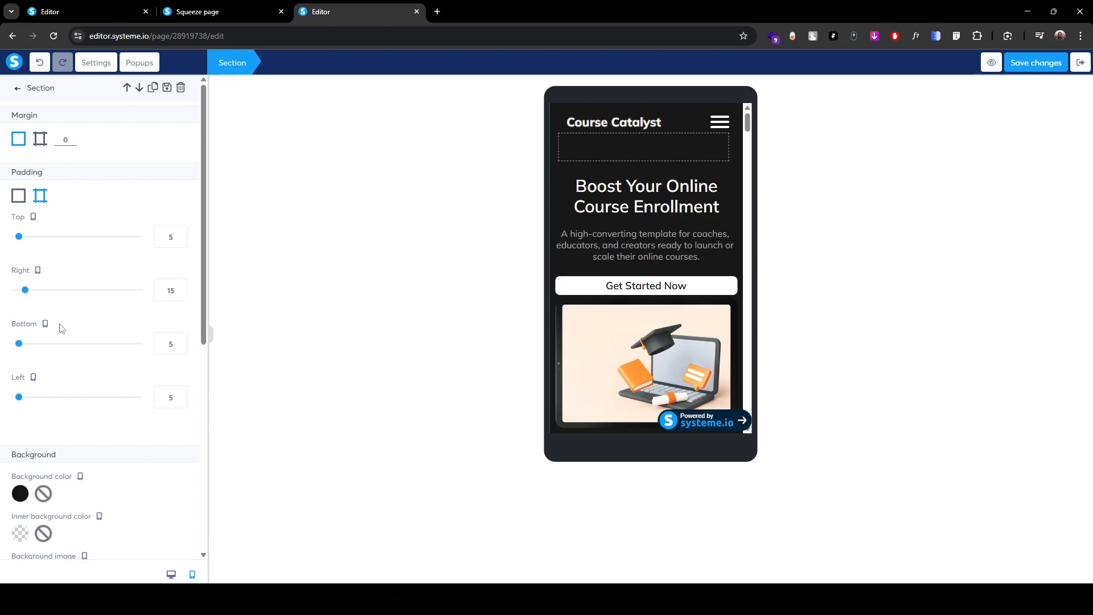
left_click(159, 406)
type("1")
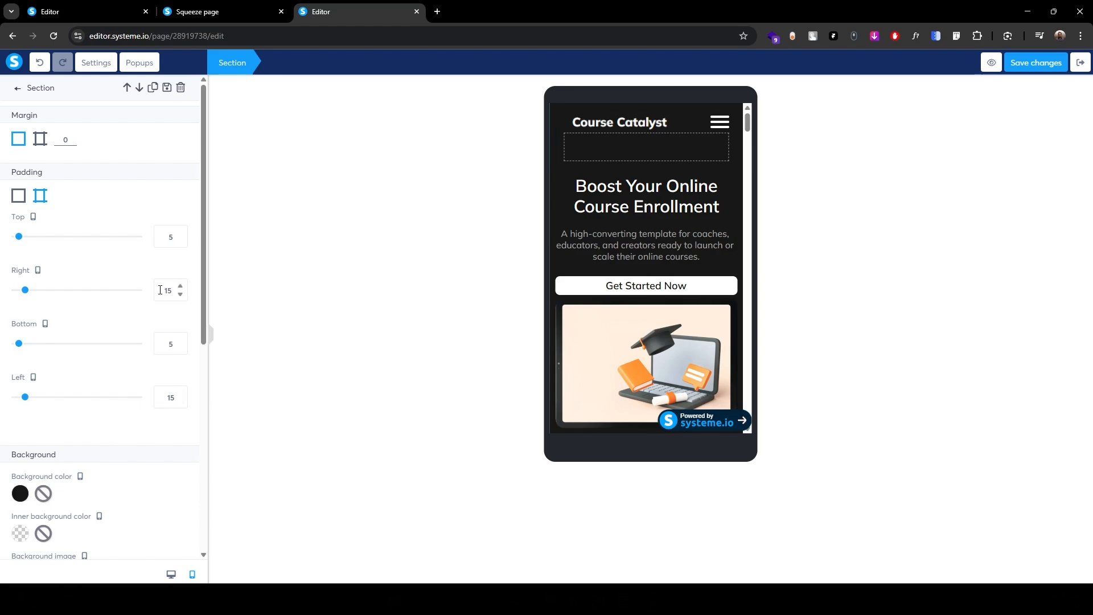
- Reduce the header section's right and left mobile padding to 10
key("Down")
key("Down")
key("Down")
left_click(165, 394)
key("Down")
key("Down")
key("Down")
key("Down")
key("Down")
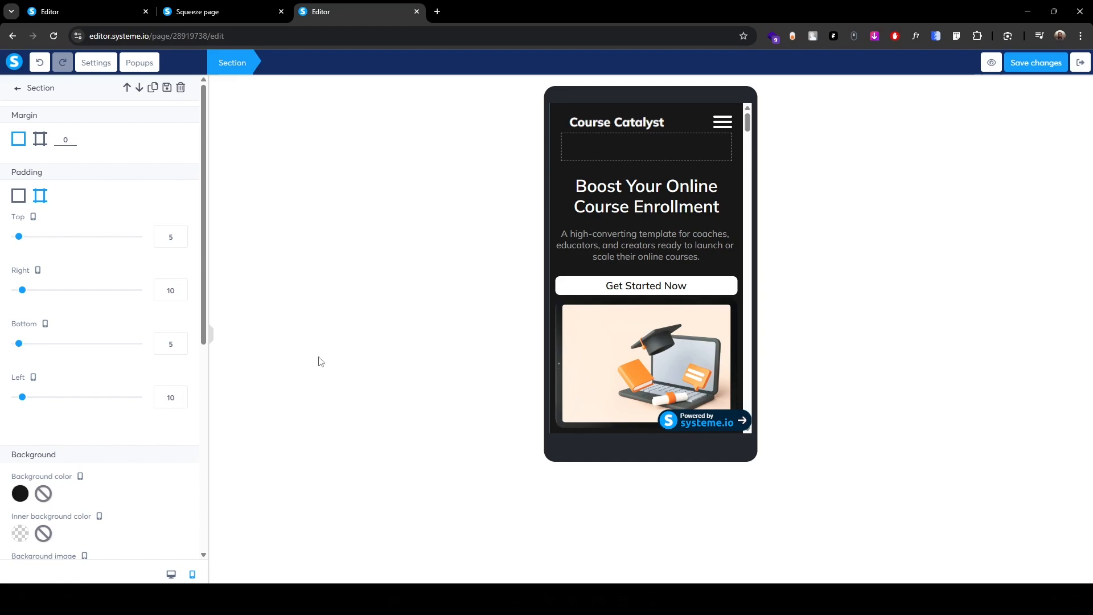
left_click(323, 357)
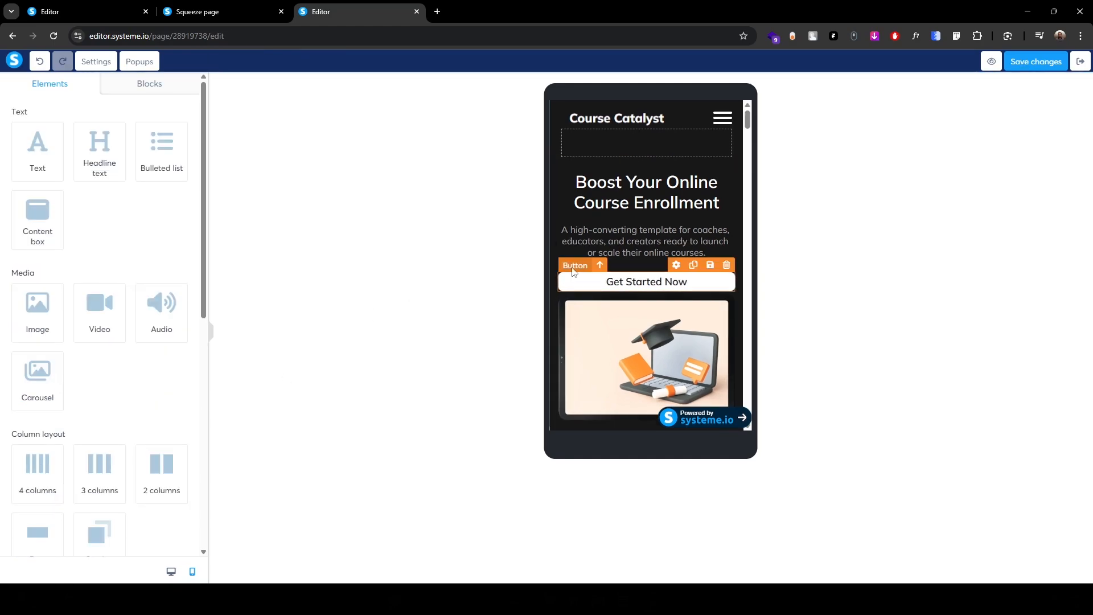
- Set the bottom margin of the "Get Started Now" button to 15 on mobile
left_click(646, 285)
scroll(23, 405, "down", 4)
left_click(169, 326)
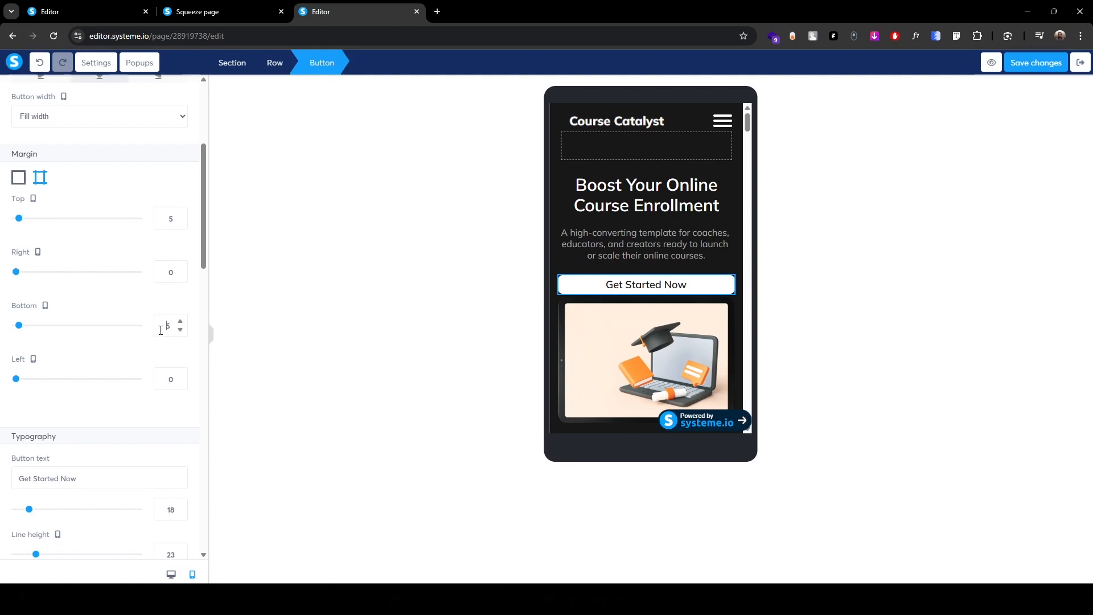
key("Delete")
type("10")
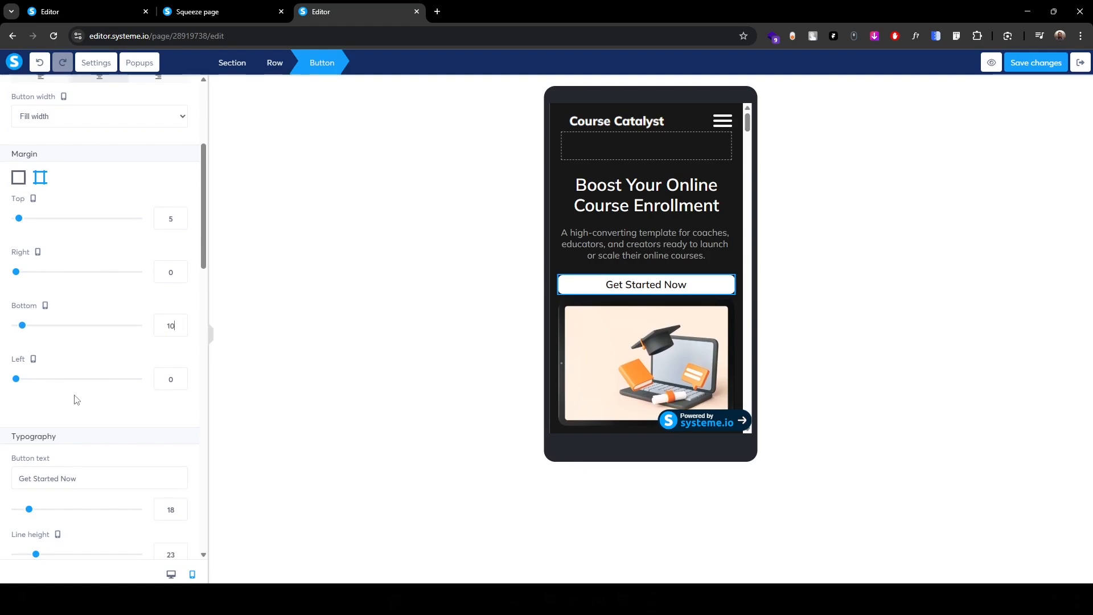
key("BackSpace")
type("5")
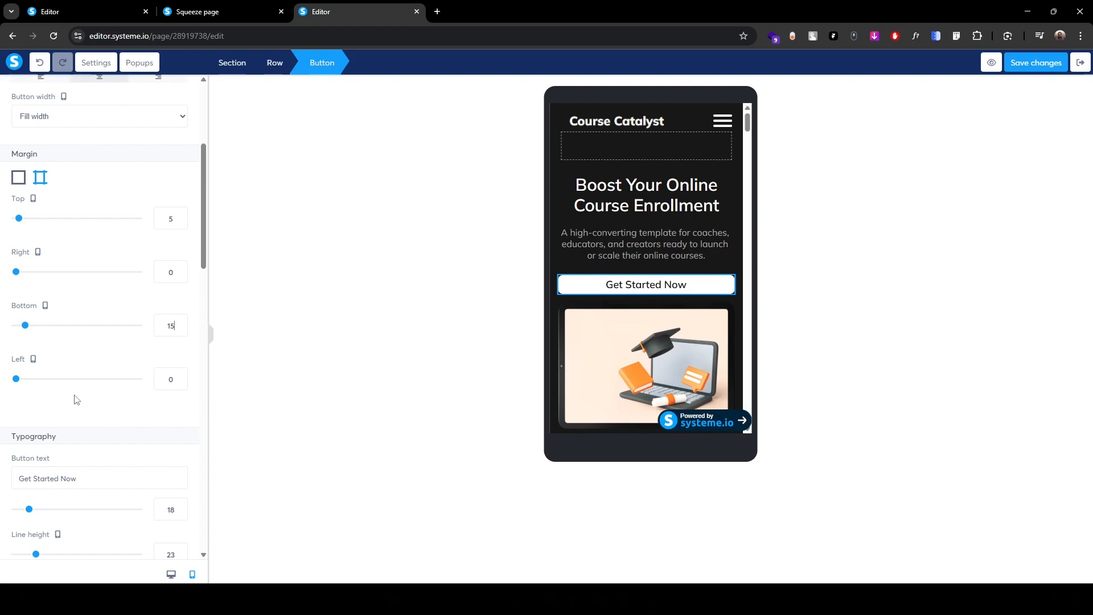
left_click(387, 375)
- Give the "Kickstart Your Journey with Our Free Mini-Course!" headline a top and bottom padding of 10 on mobile
scroll(629, 357, "down", 2)
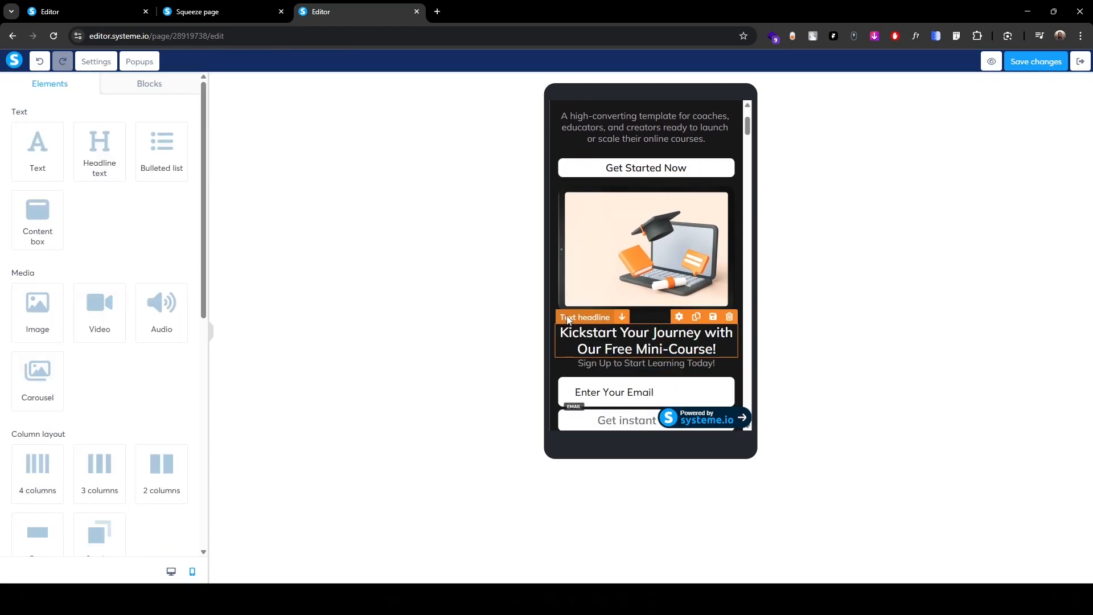
left_click(568, 320)
scroll(146, 334, "down", 3)
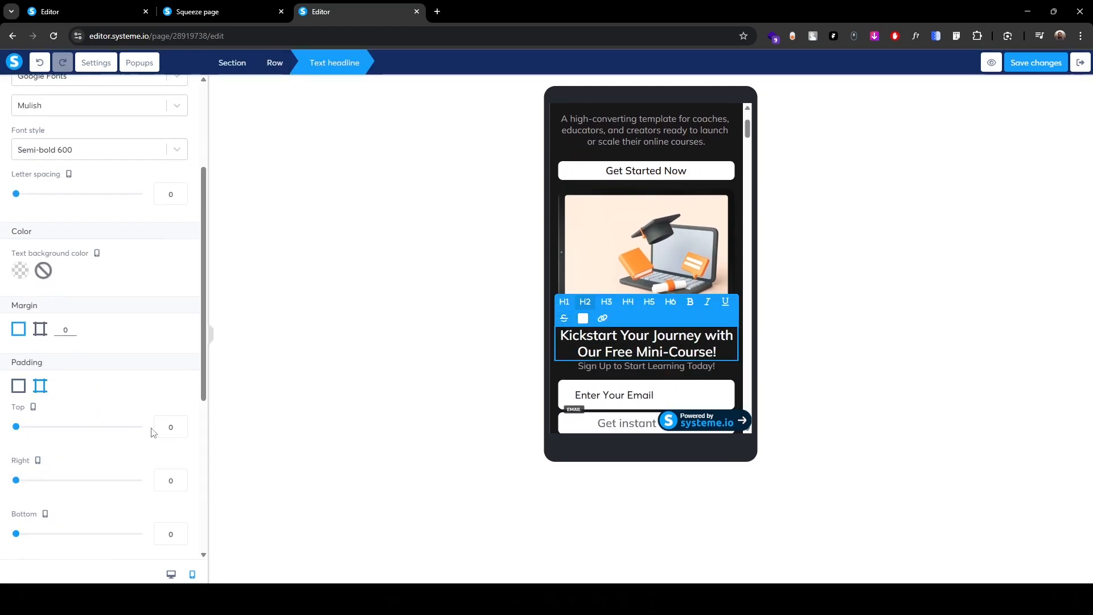
left_click(166, 426)
type("1")
scroll(85, 445, "down", 2)
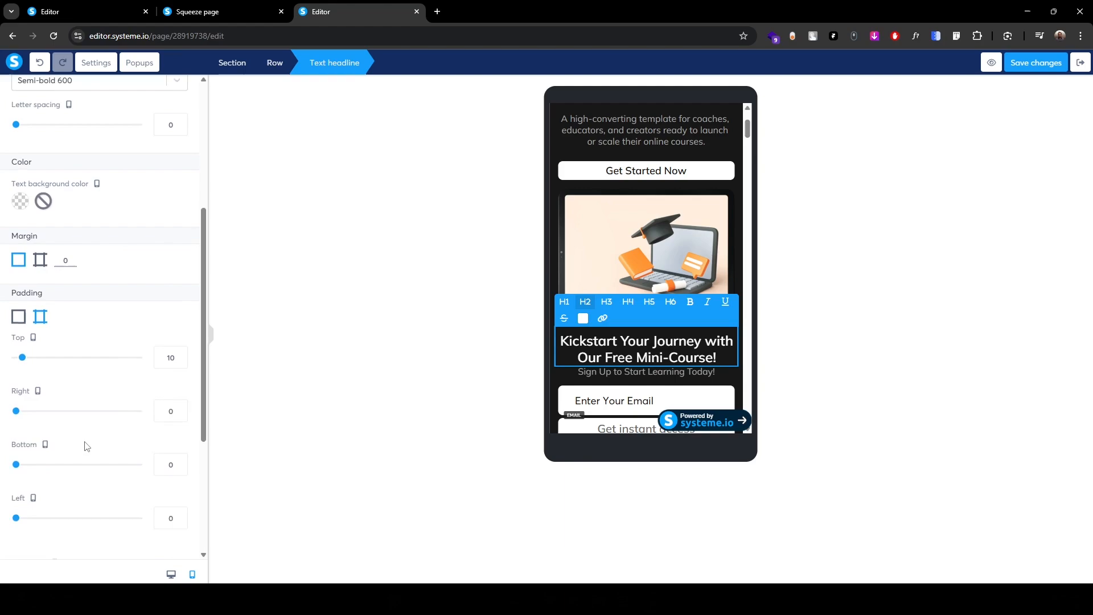
left_click(167, 421)
type("1")
left_click(410, 377)
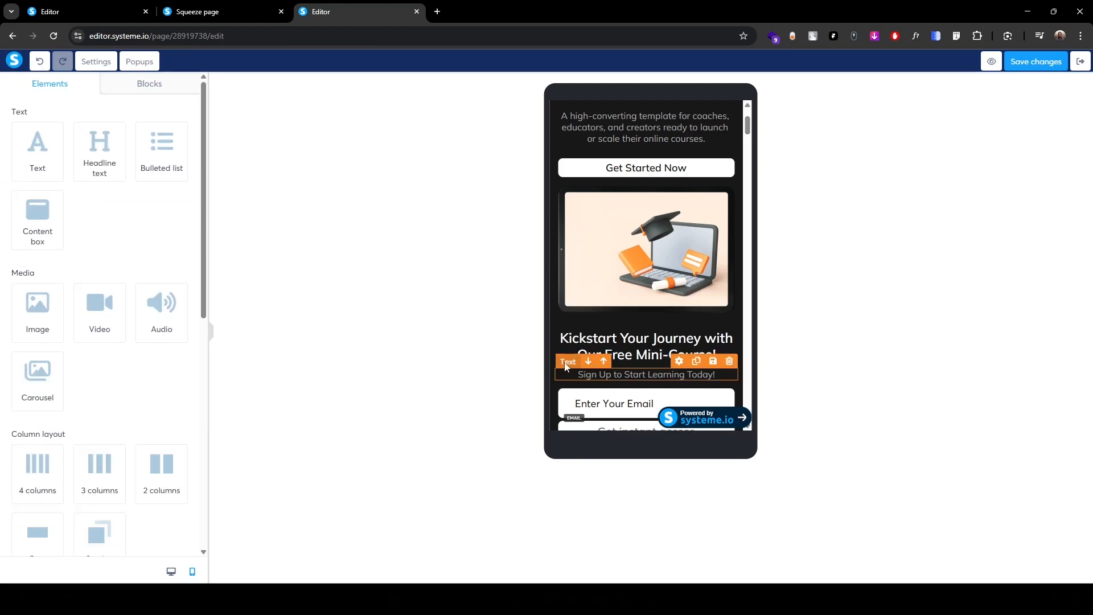
- Set the top and bottom padding of the "Sign Up to Start Learning Today!" text to 10 on mobile
left_click(566, 366)
scroll(114, 387, "down", 4)
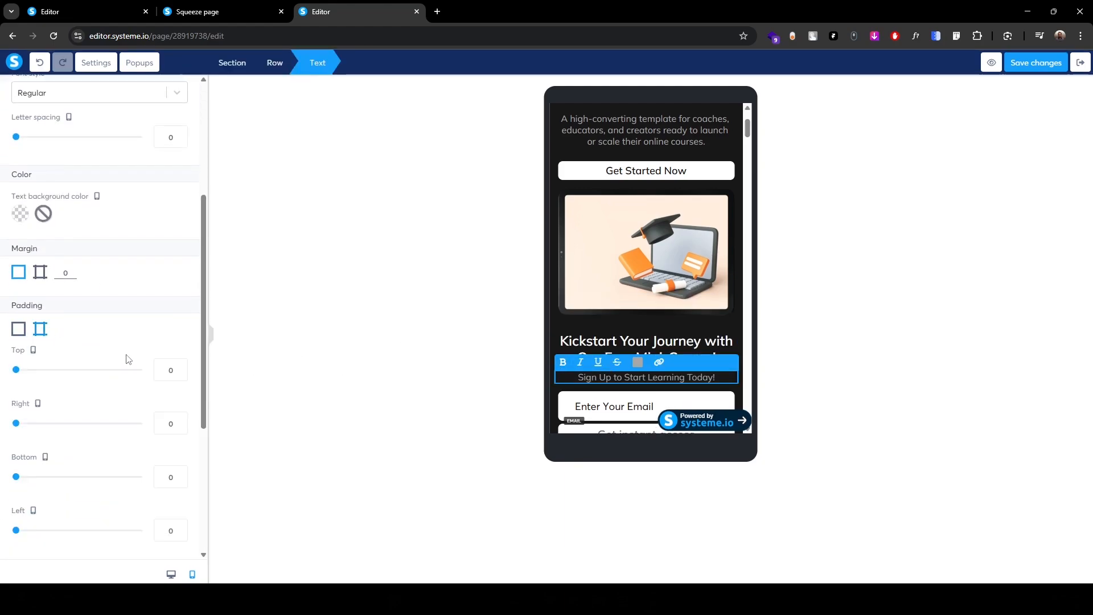
type("1")
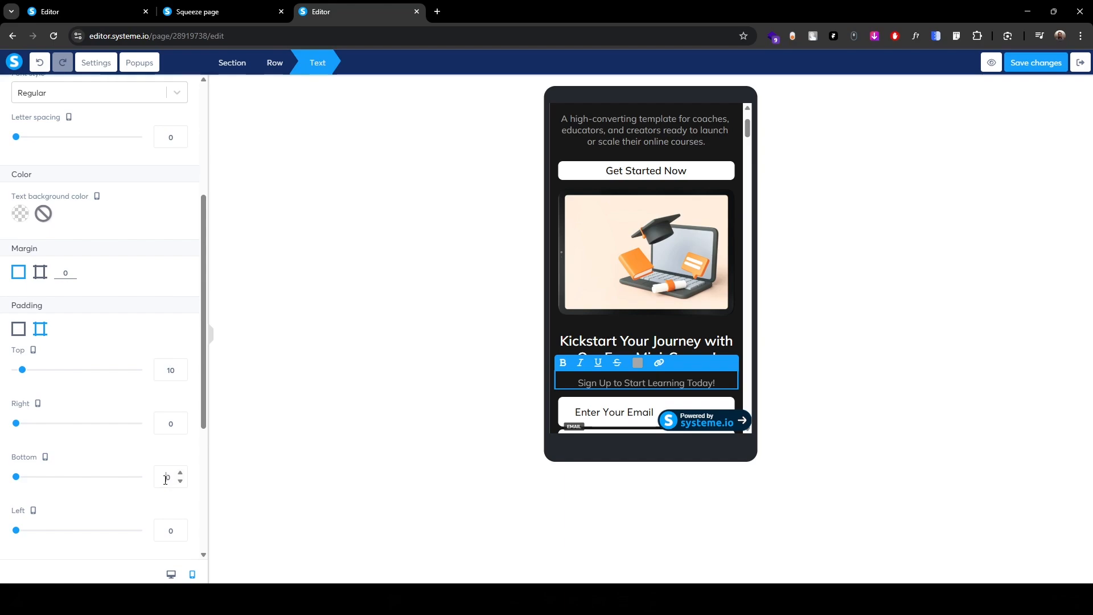
type("1")
left_click(410, 393)
- Set the bottom margin of the "Enter Your Email" field to 10 on mobile
scroll(420, 384, "down", 2)
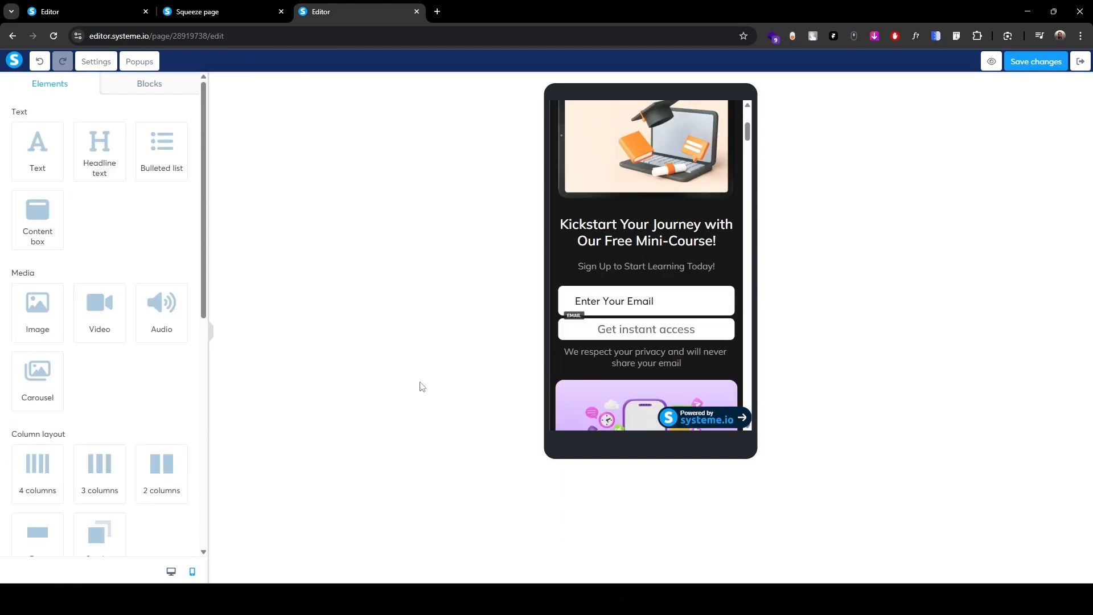
left_click(571, 283)
scroll(3, 425, "down", 4)
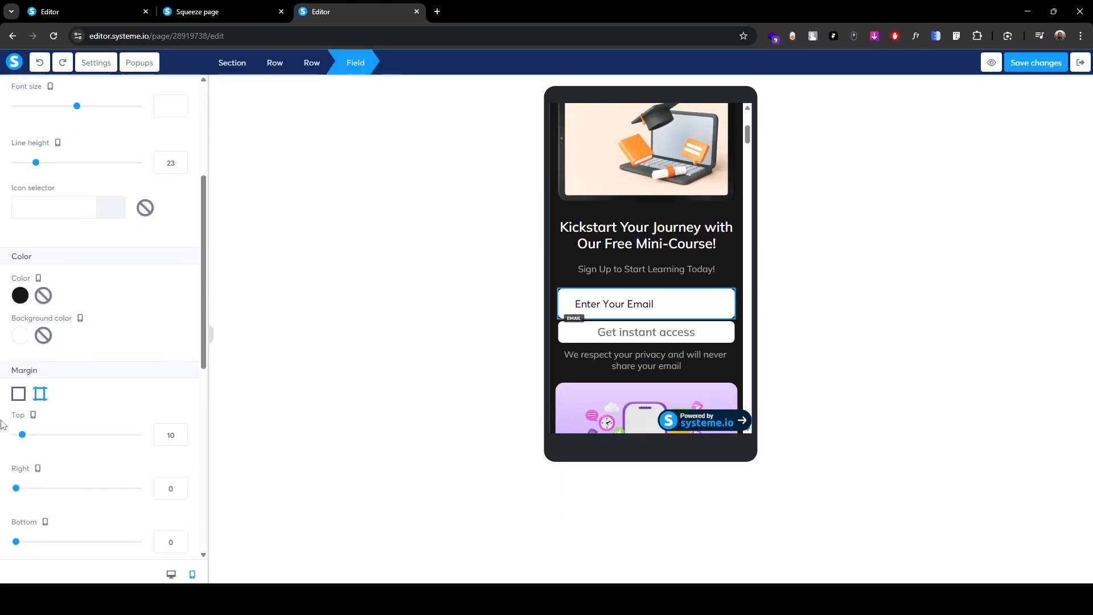
scroll(3, 424, "down", 2)
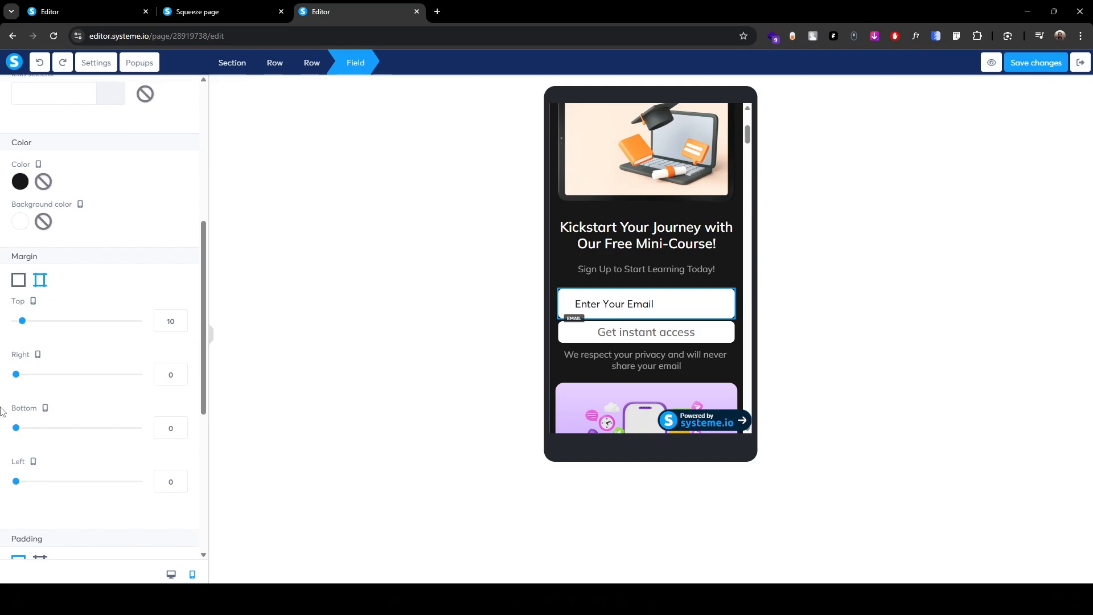
type("1")
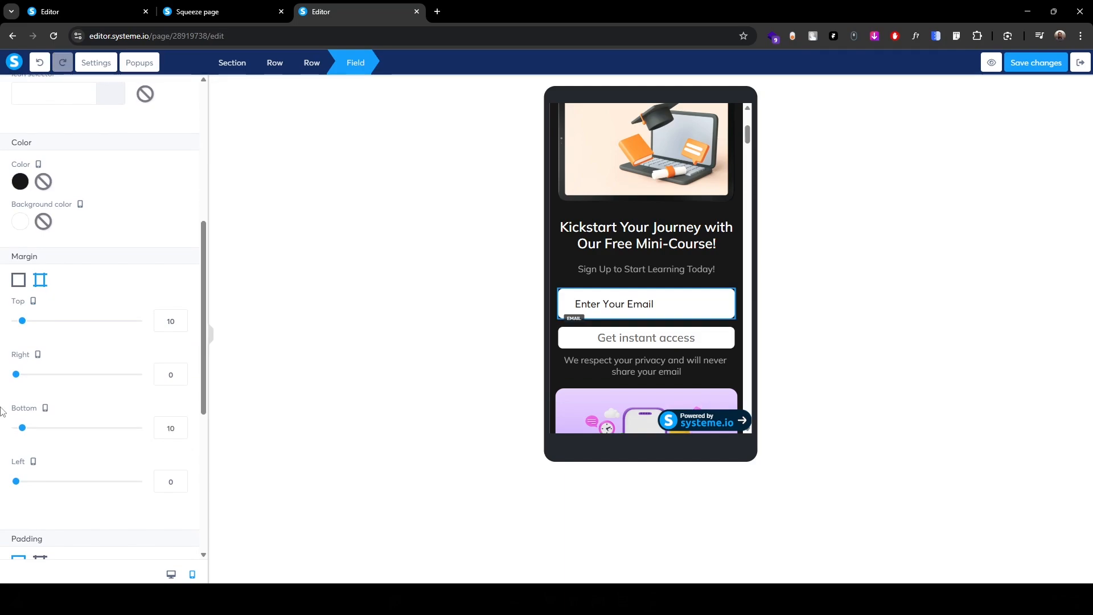
- Set the bottom margin of the "Get instant access" button to 10 on mobile
left_click(646, 337)
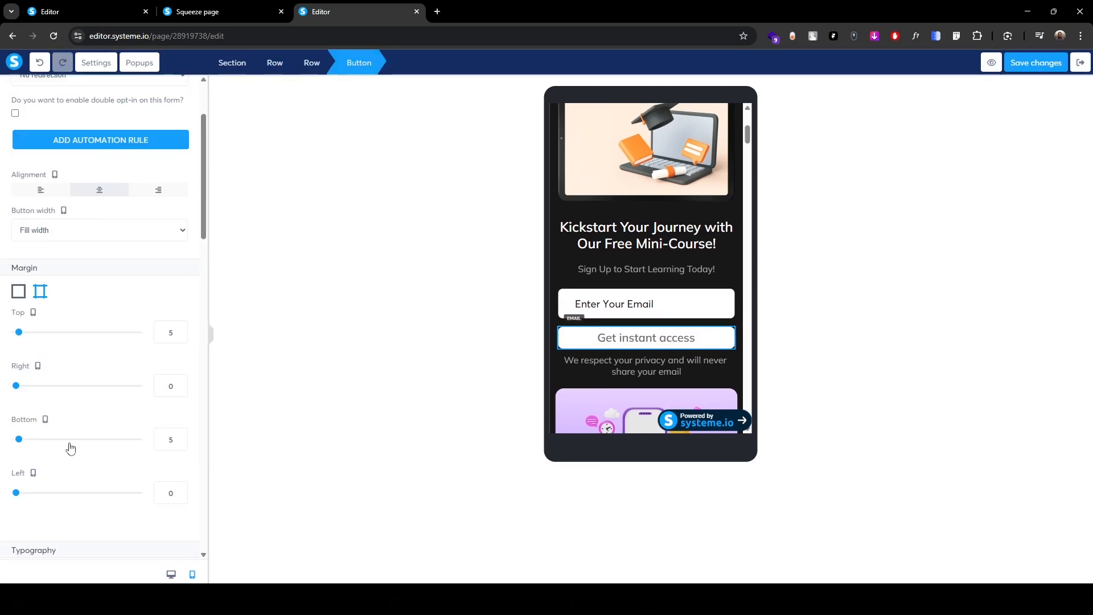
double_click(159, 439)
type("10")
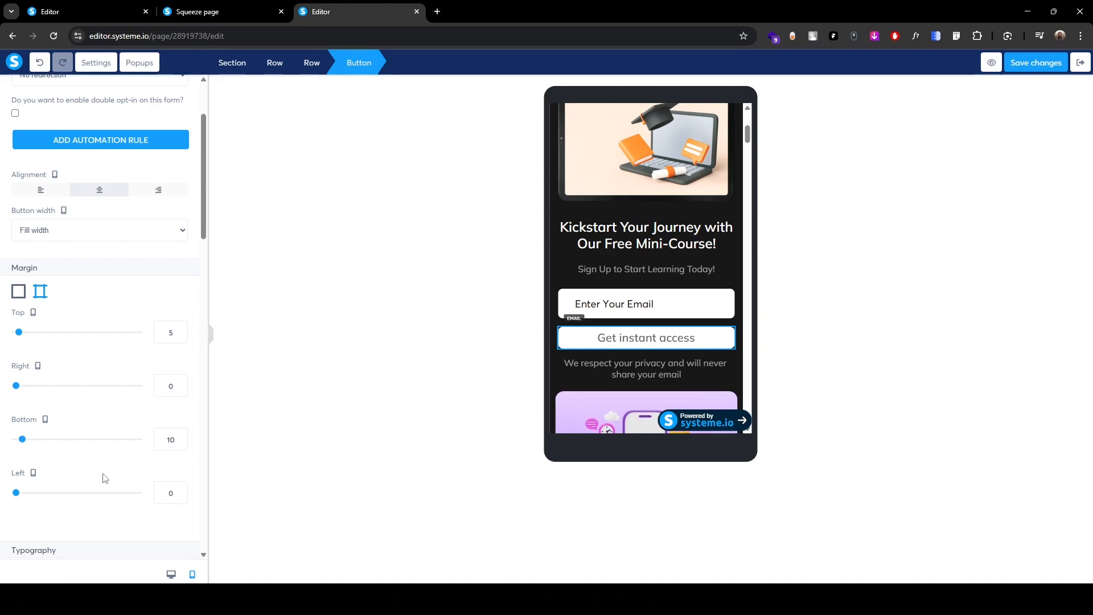
- Increase the "Get instant access" button's top and bottom padding to 12 on mobile
scroll(108, 487, "down", 10)
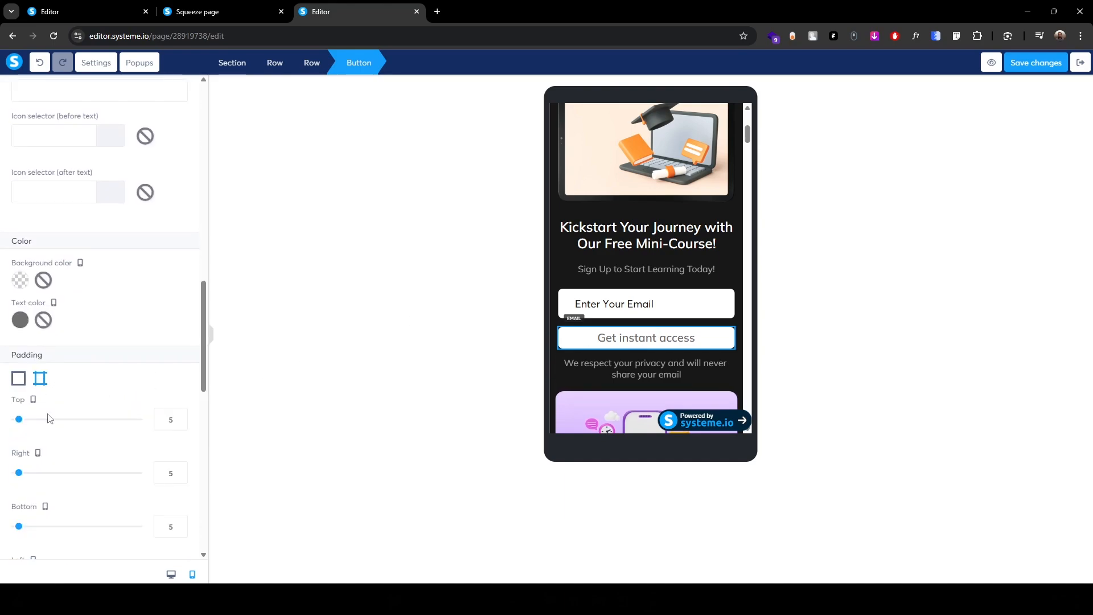
scroll(106, 485, "down", 1)
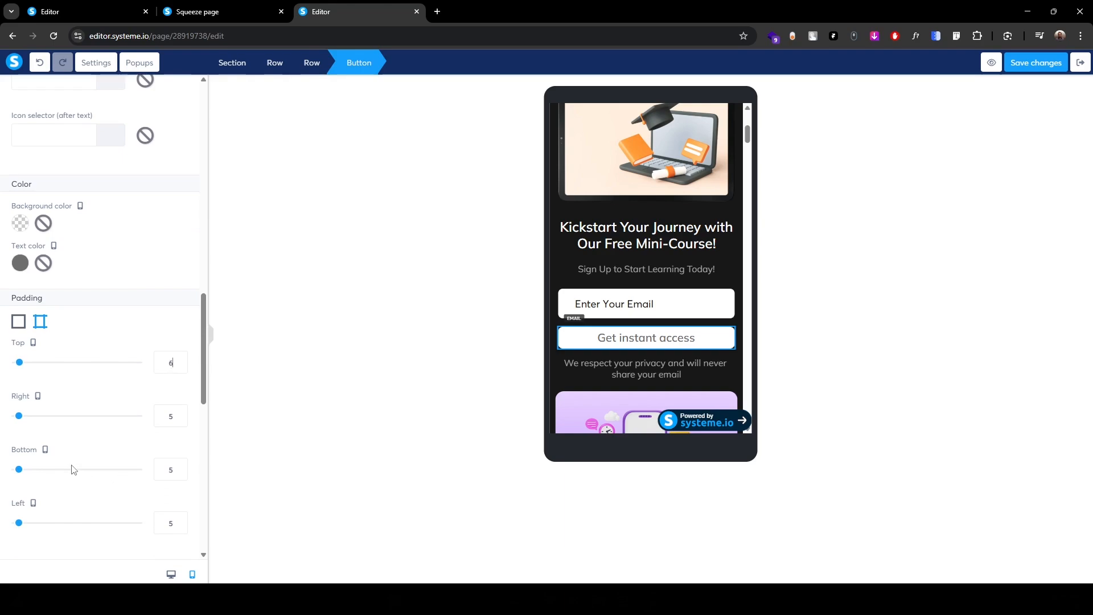
key("Up")
key("Up")
key("Up")
key("Up")
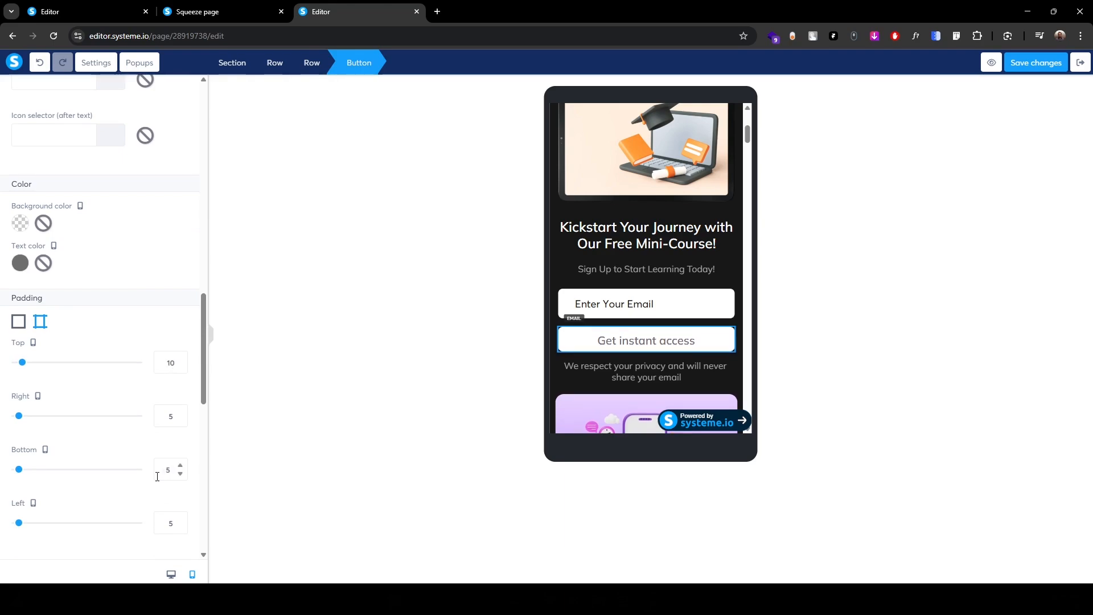
left_click(164, 474)
key("Up")
key("Up")
key("Up")
key("Up")
key("Up")
key("Up")
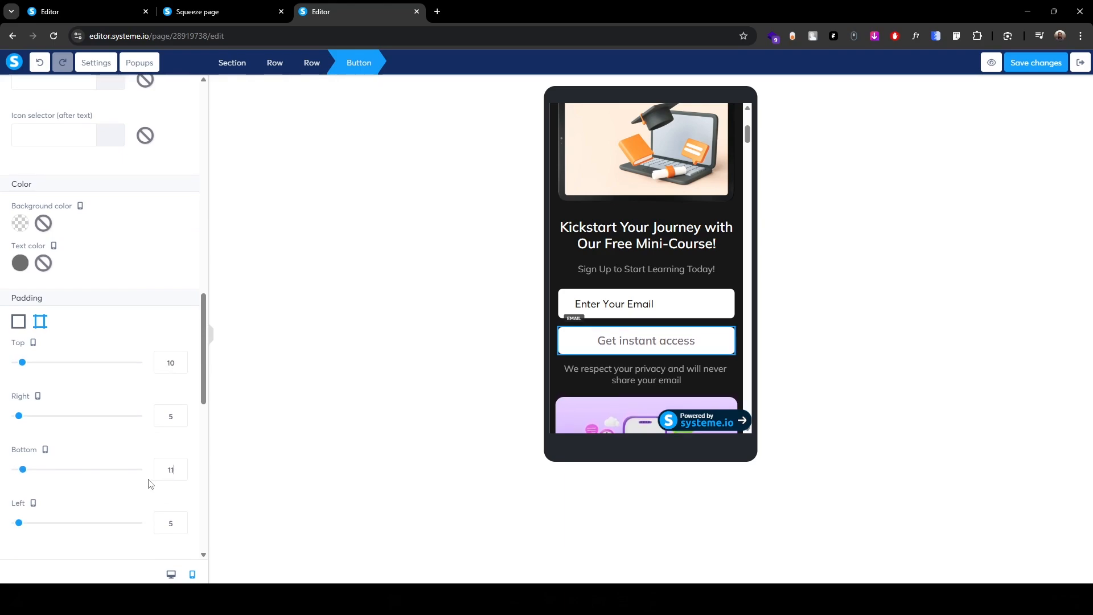
key("Up")
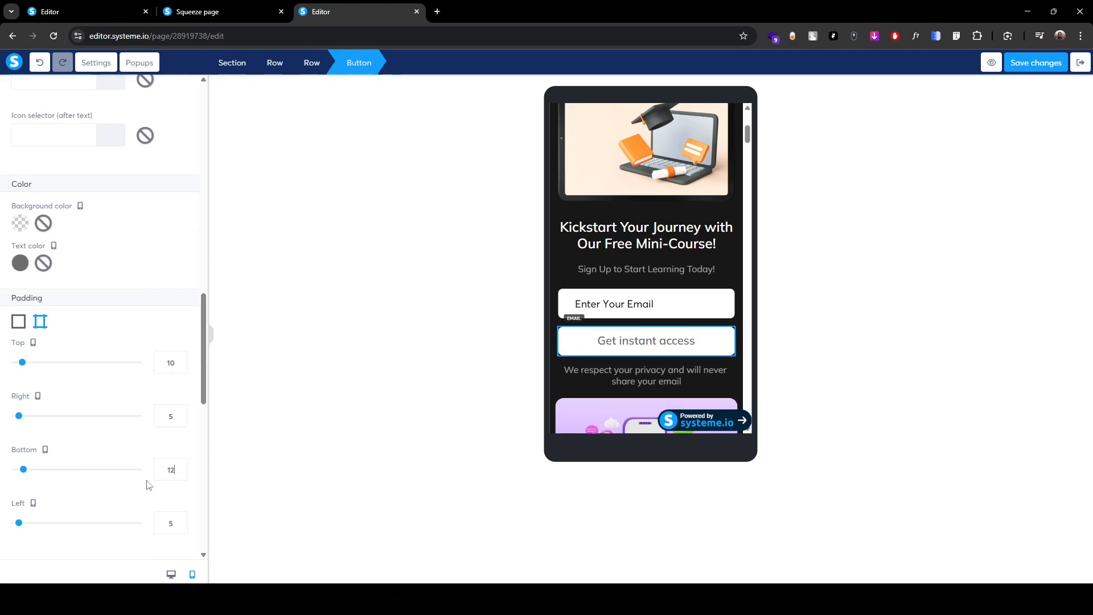
left_click(163, 366)
key("Up")
key("Up")
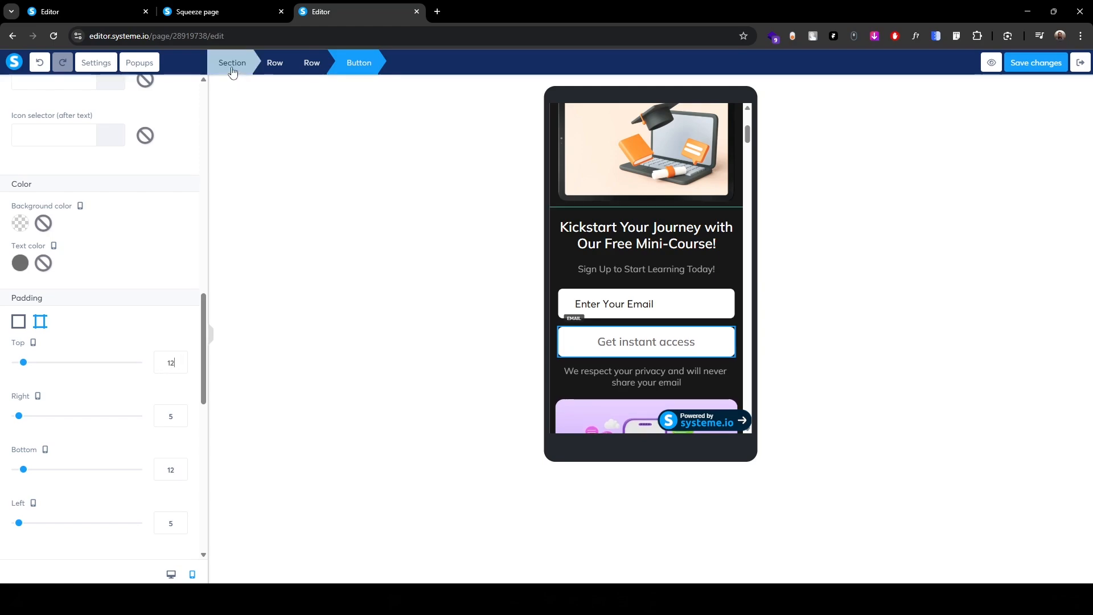
- Set the right and left padding of the mini-course signup section to 10 on mobile
left_click(232, 67)
left_click(40, 196)
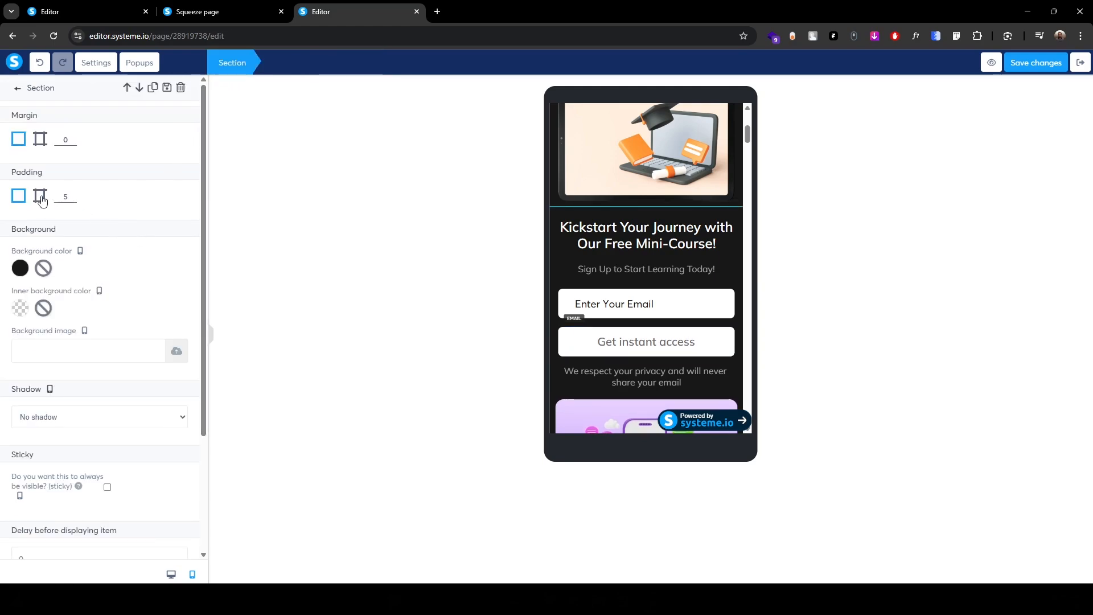
left_click(158, 295)
key("Up")
key("Up")
key("Up")
key("Up")
key("Up")
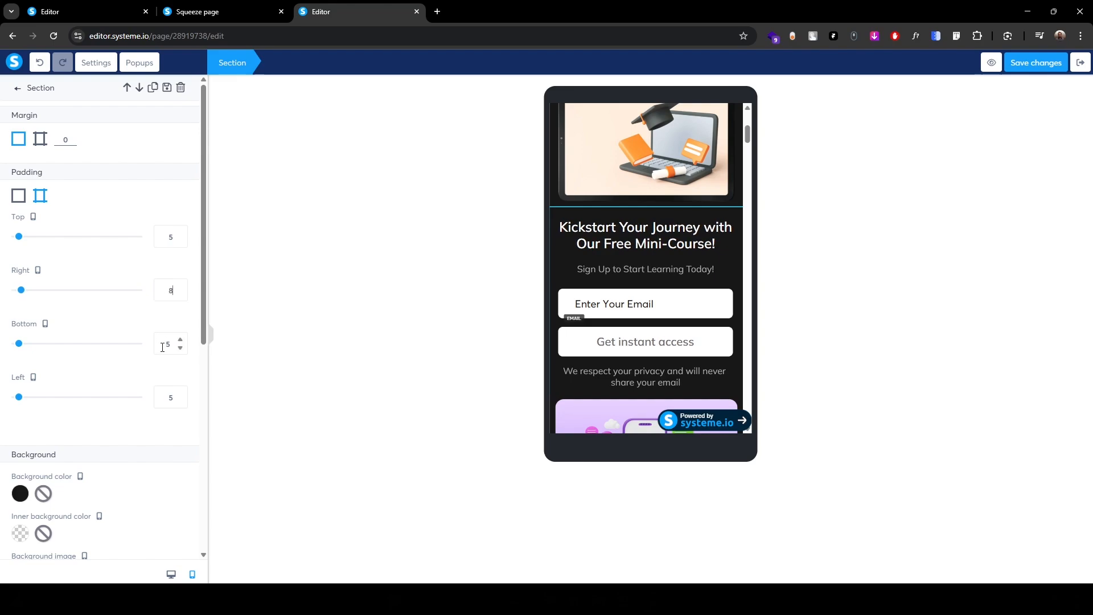
left_click(160, 397)
key("Up")
key("Up")
key("Up")
key("Up")
key("Up")
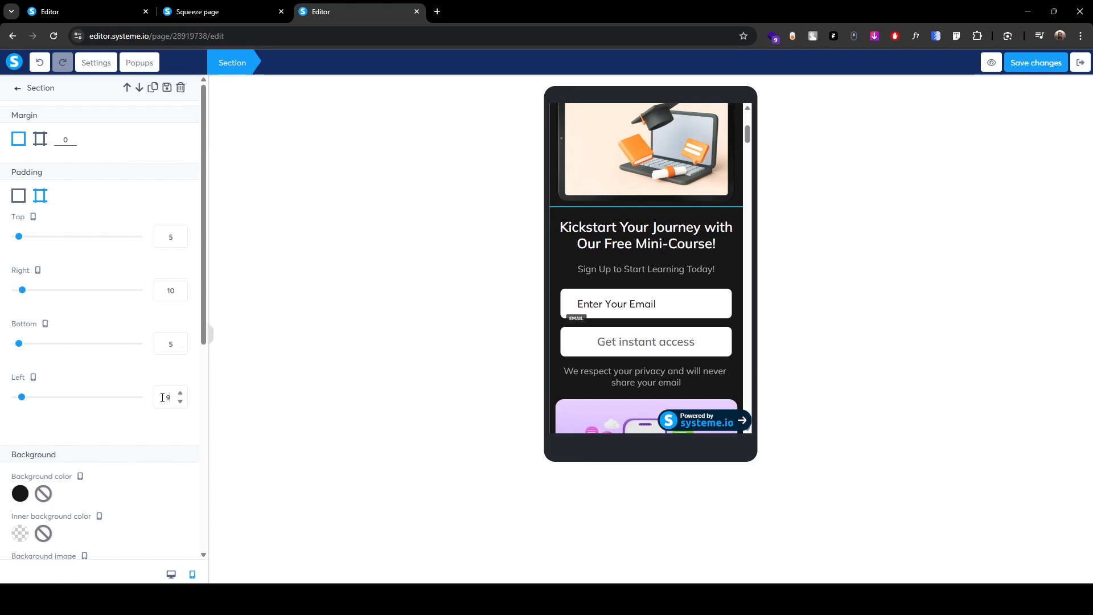
left_click(398, 376)
- Set the top and bottom padding of the "We respect your privacy" text to 10 on mobile
left_click(574, 360)
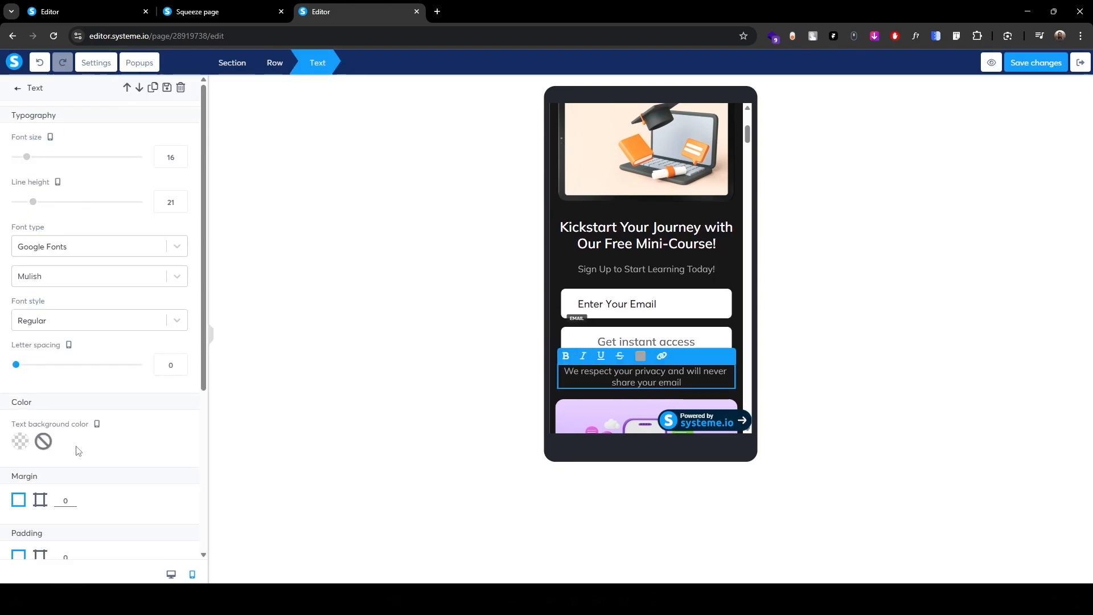
scroll(63, 398, "down", 3)
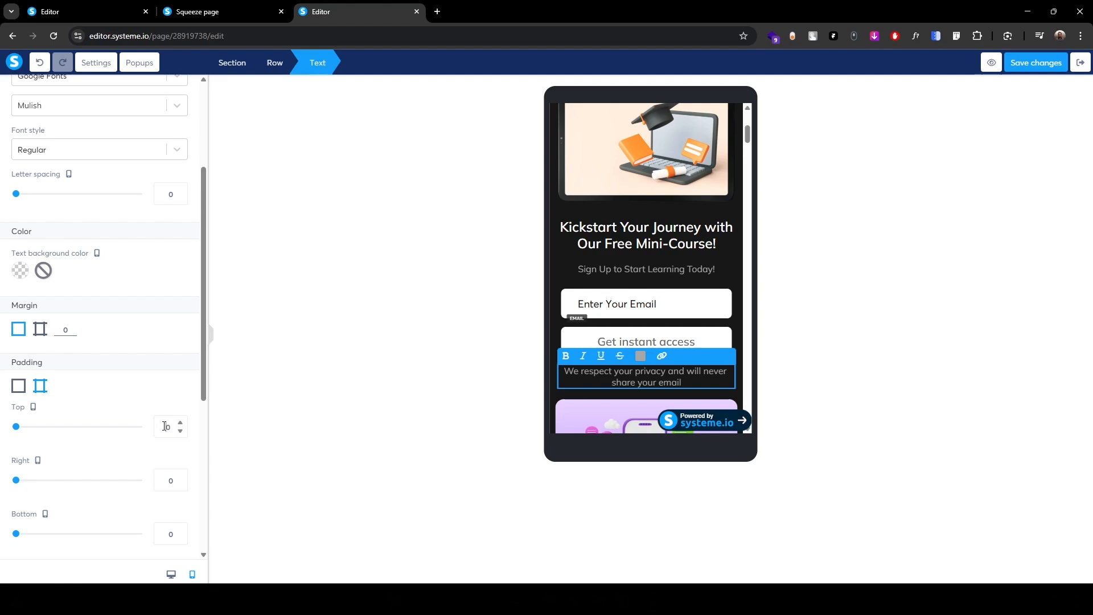
left_click(165, 427)
type("1")
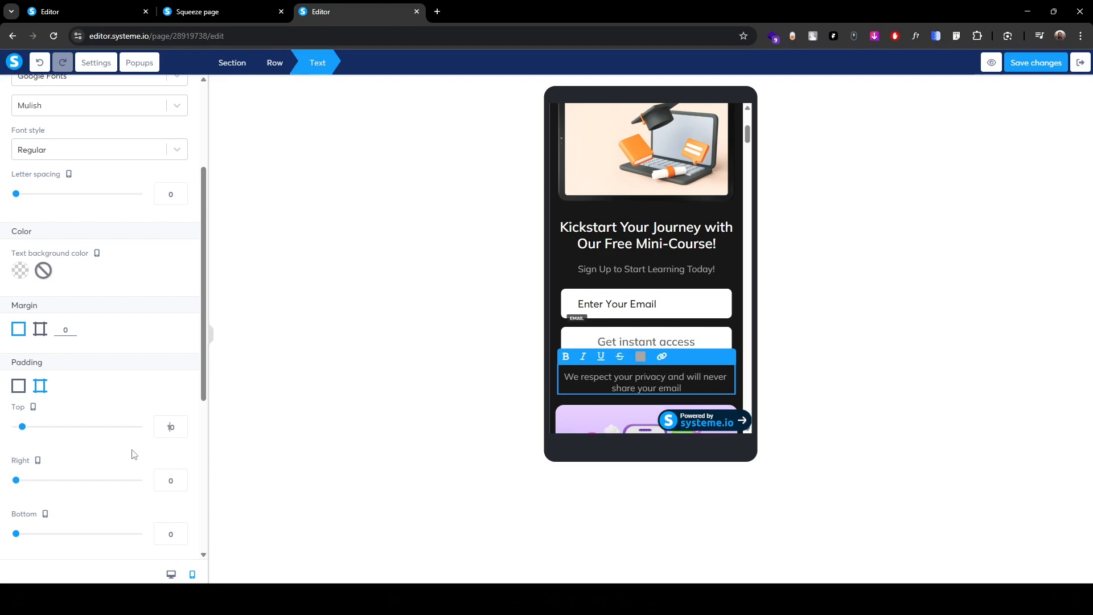
left_click(164, 538)
type("1")
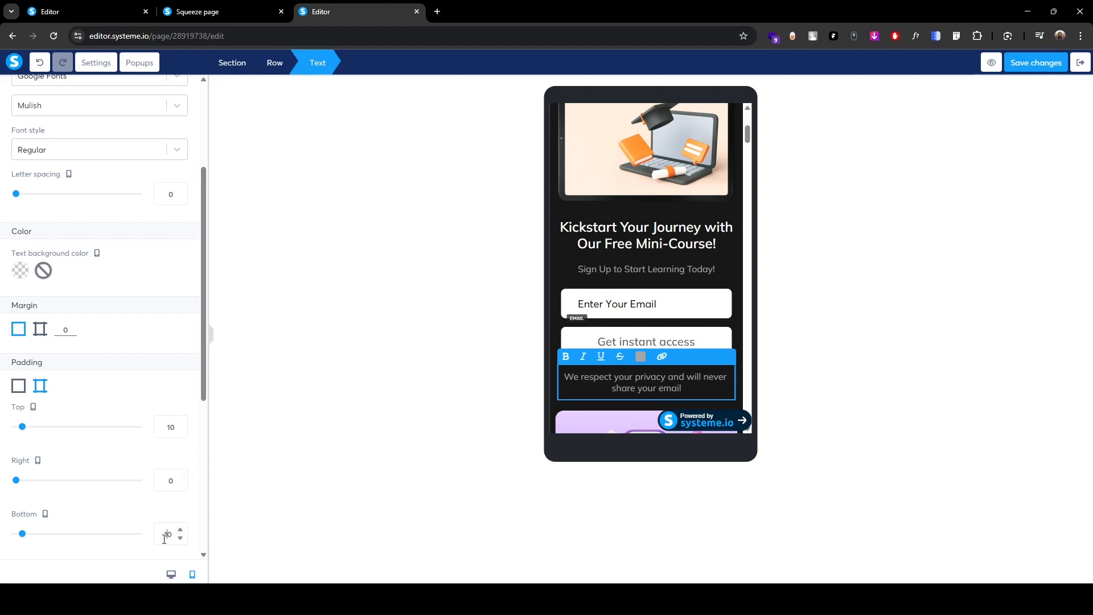
left_click(465, 339)
- Set the top and bottom padding of the section containing "Step-by-Step Learning" to 10 on mobile
scroll(565, 241, "down", 3)
left_click(567, 243)
left_click(230, 62)
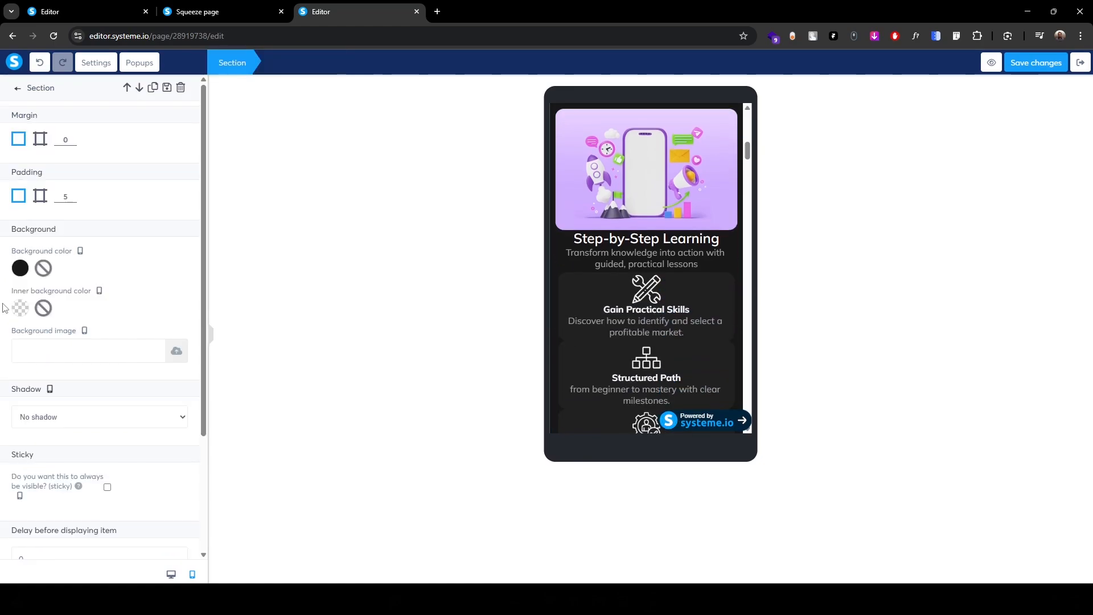
left_click(40, 196)
key("Up")
key("Up")
key("Up")
key("Up")
key("Up")
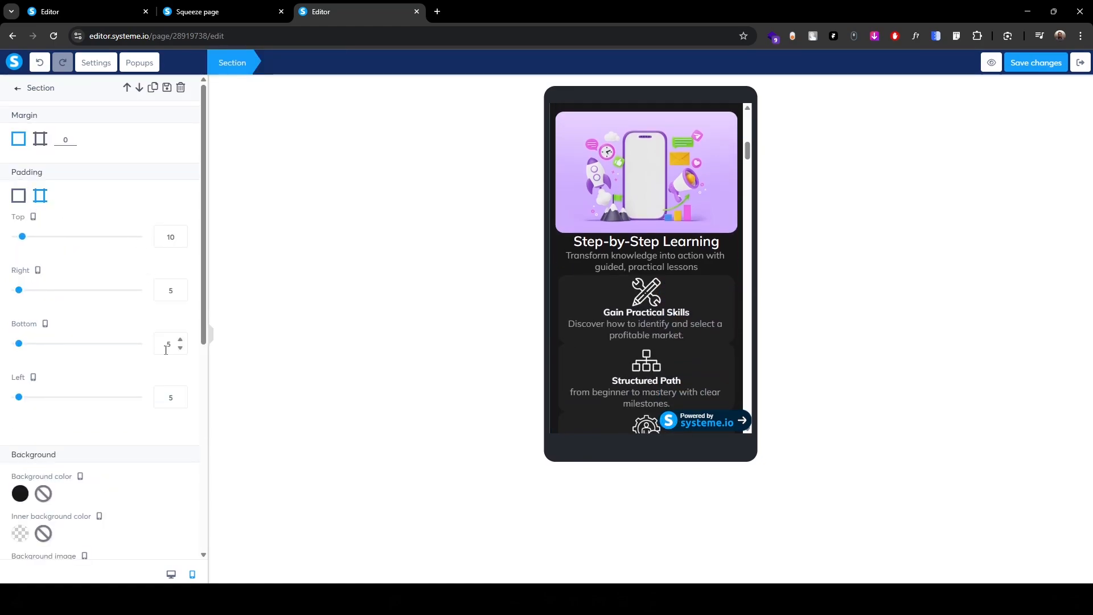
left_click(164, 346)
key("Up")
key("Up")
key("Up")
key("Up")
key("Up")
left_click(503, 288)
- Set the bottom margin of the purple phone image above "Step-by-Step Learning" to 10 on mobile
scroll(504, 287, "up", 3)
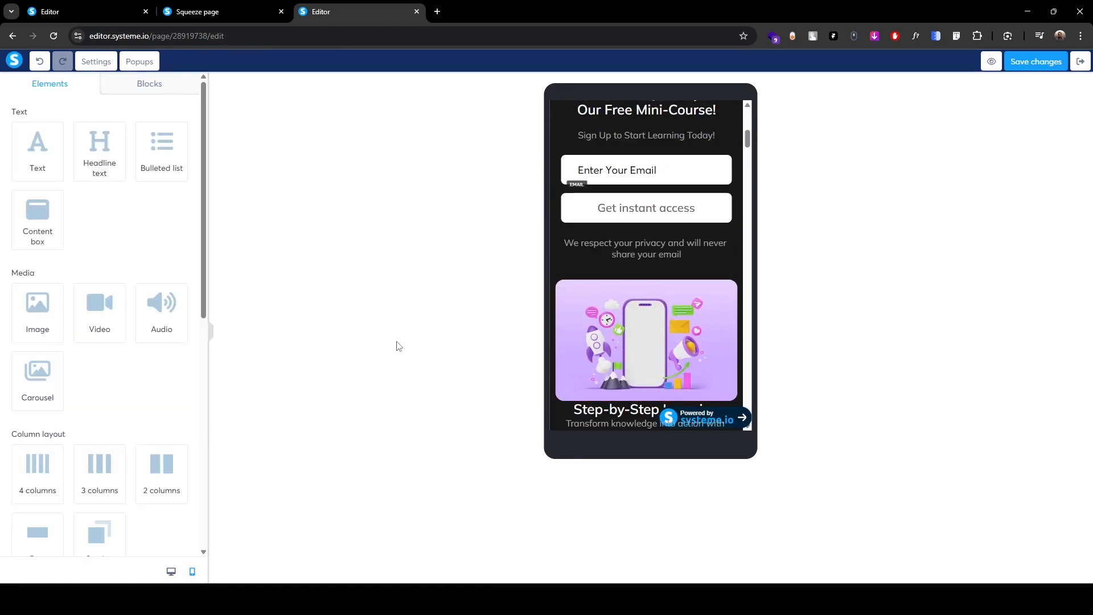
left_click(573, 277)
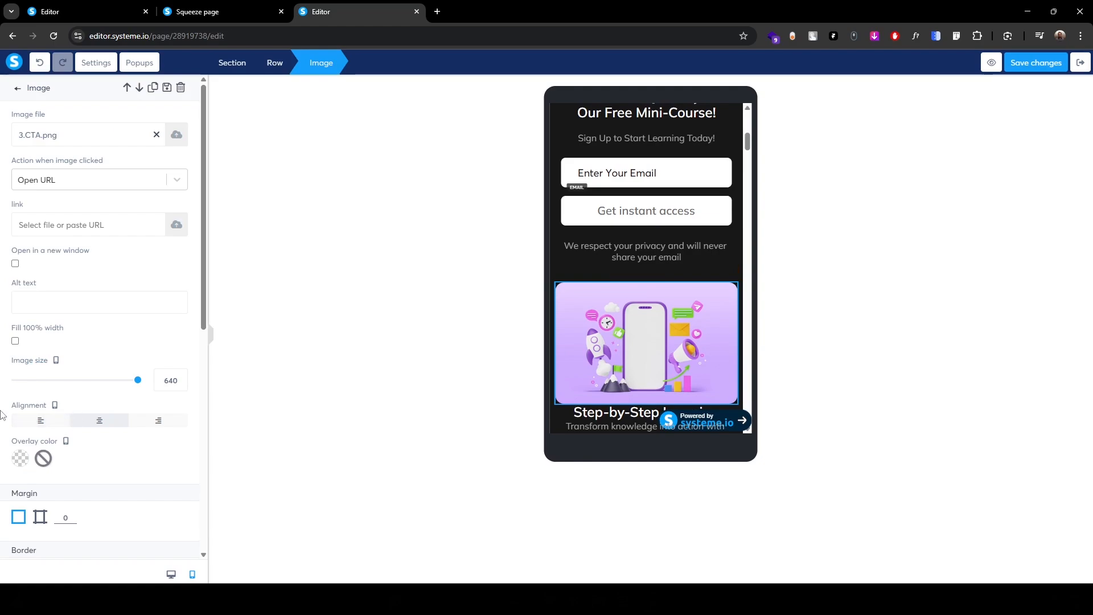
left_click(40, 517)
scroll(134, 374, "down", 6)
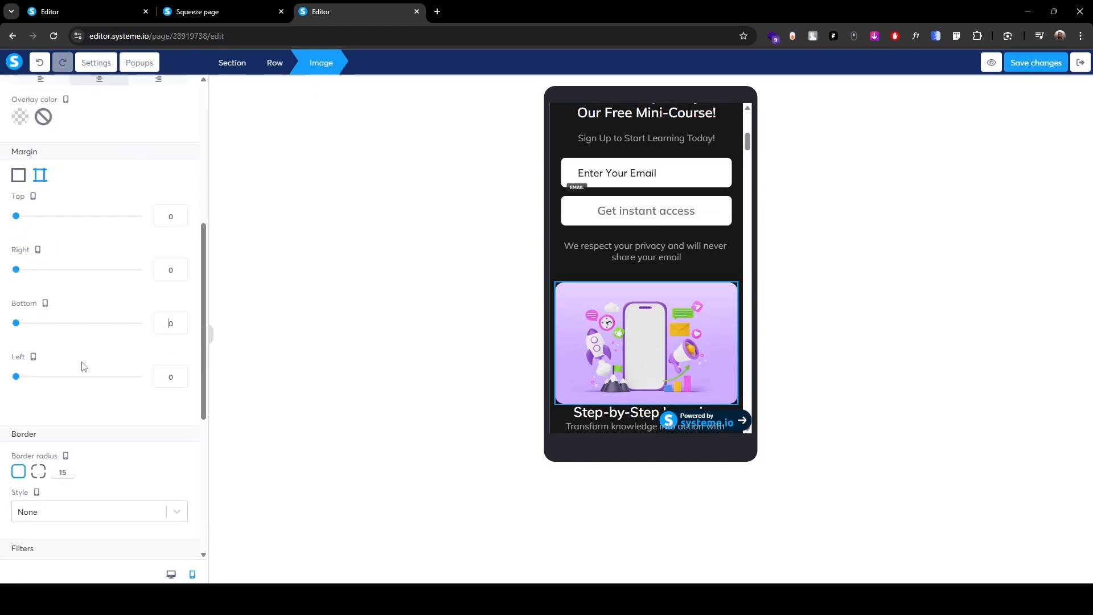
type("1")
left_click(521, 347)
- Set the top and bottom padding of the "Step-by-Step Learning" headline to 10 on mobile
scroll(569, 319, "down", 2)
left_click(582, 298)
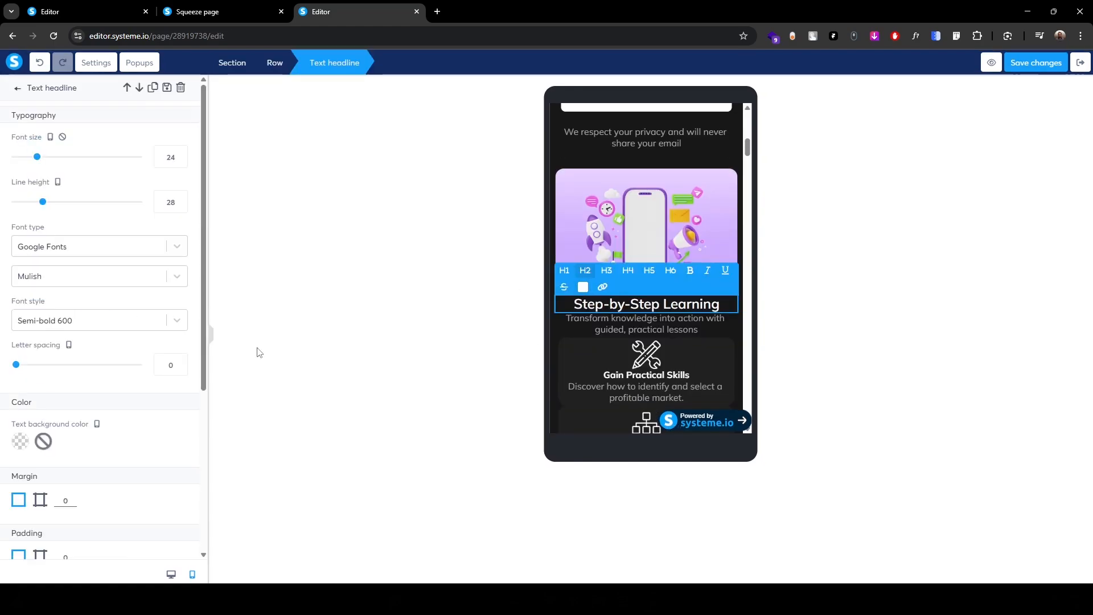
scroll(80, 379, "down", 4)
left_click(40, 329)
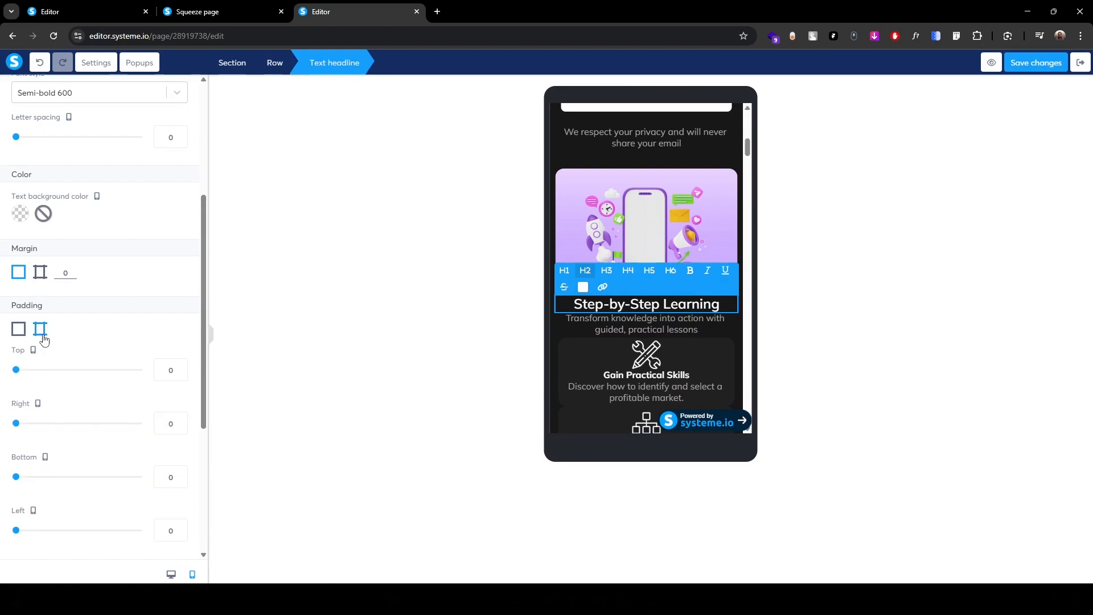
left_click(168, 371)
type("1")
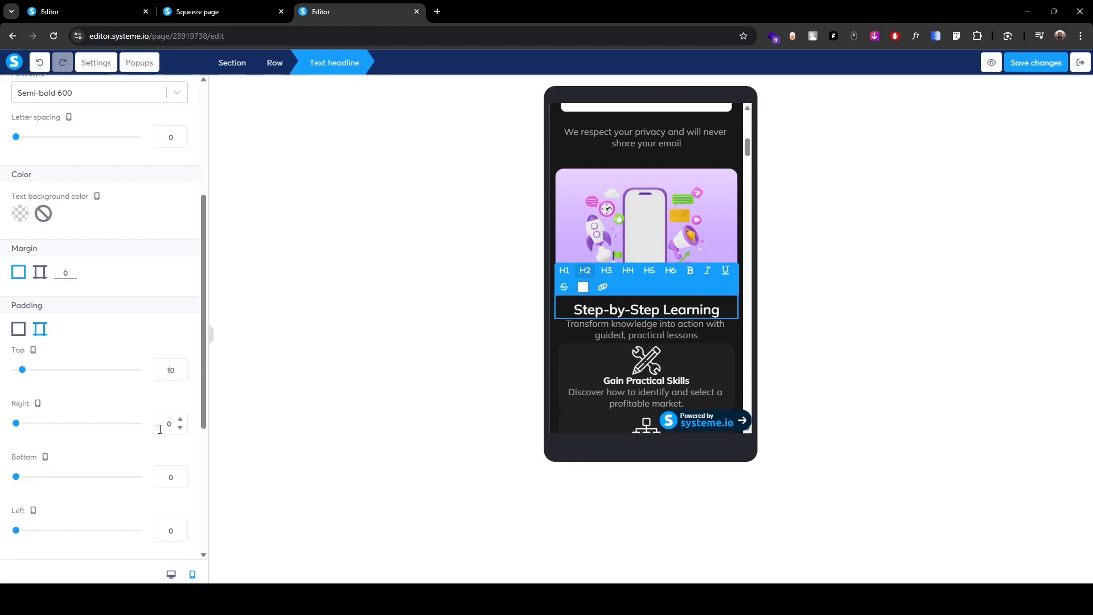
left_click(160, 479)
type("1")
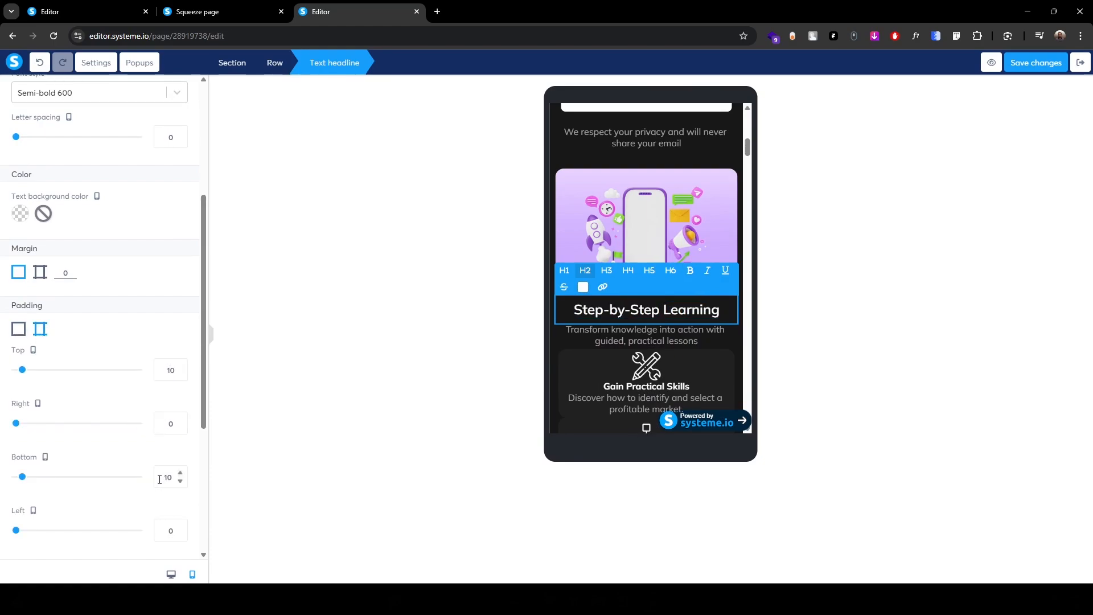
left_click(288, 302)
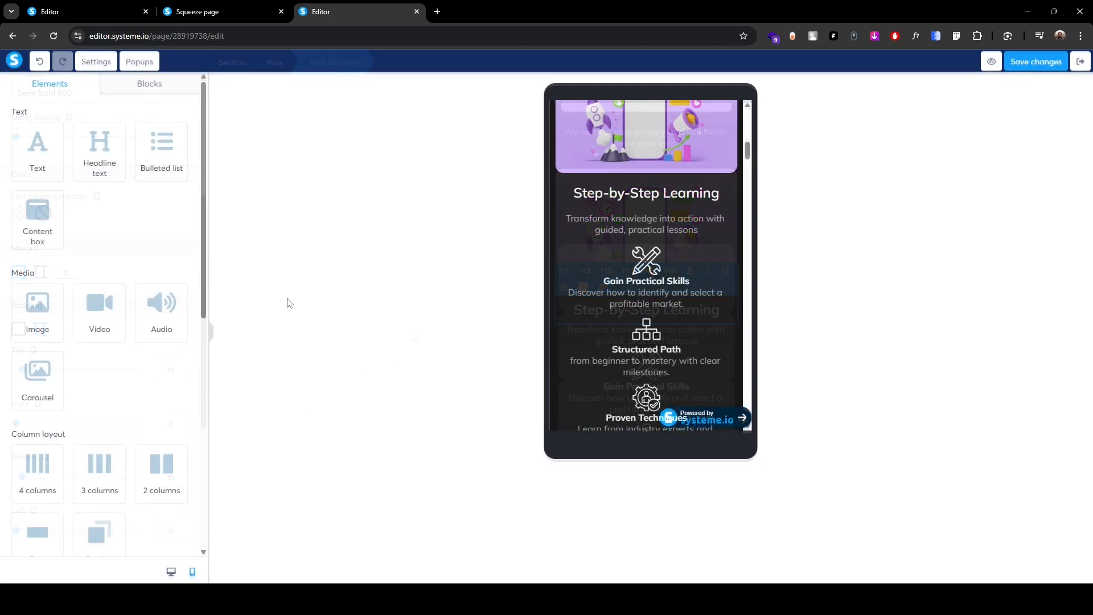
- Set the overall padding of the "Gain Practical Skills" card row to 20 on mobile
left_click(571, 254)
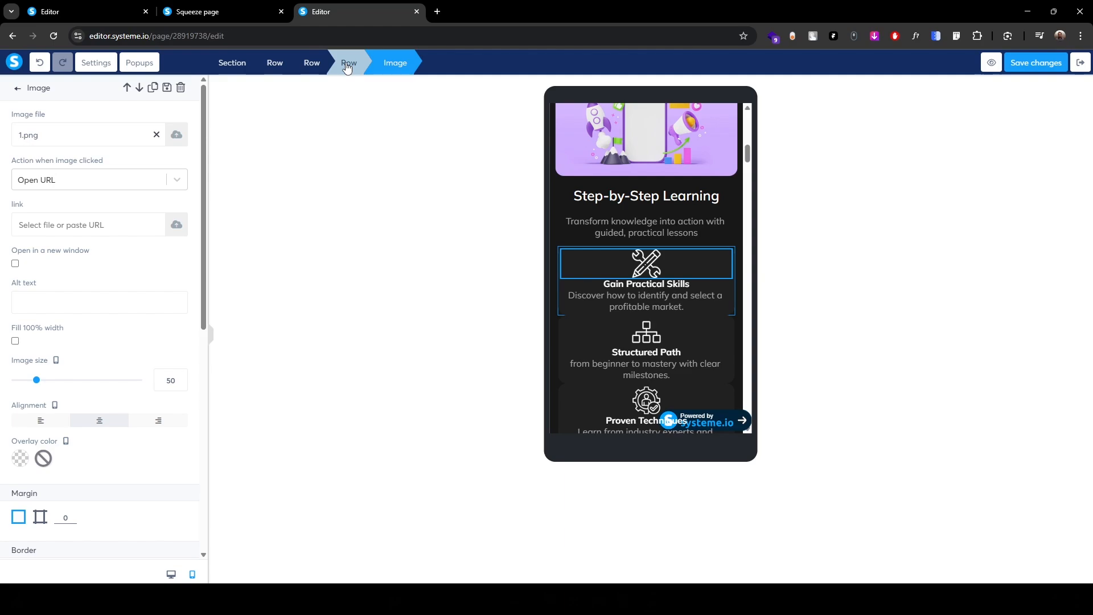
left_click(348, 67)
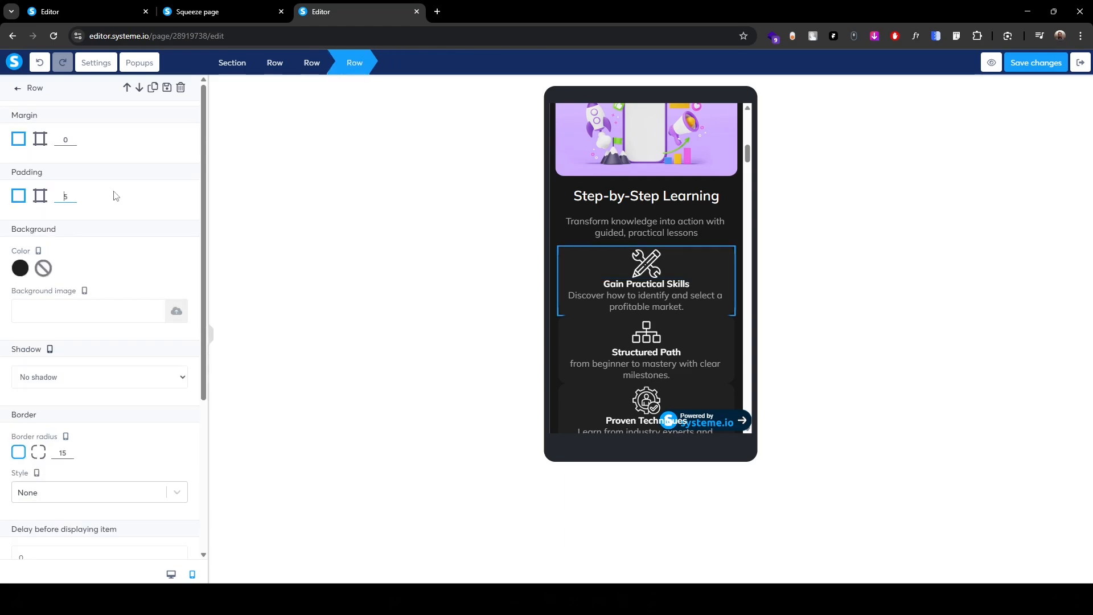
type("12")
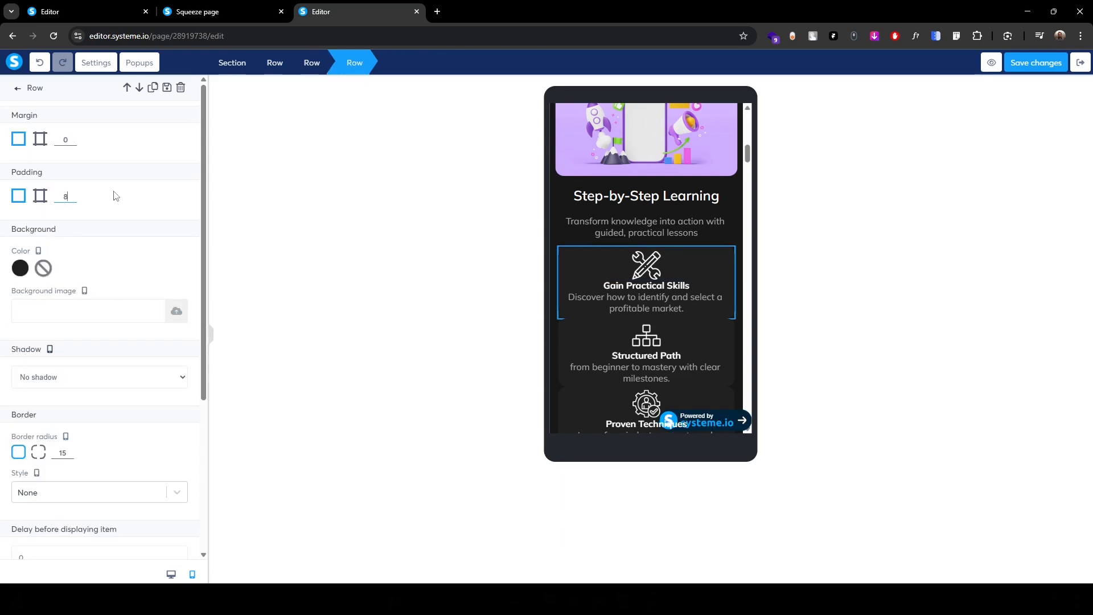
key("Up")
key("Up")
key("Up")
key("Up")
key("Up")
key("Up")
key("Up")
key("Up")
key("Up")
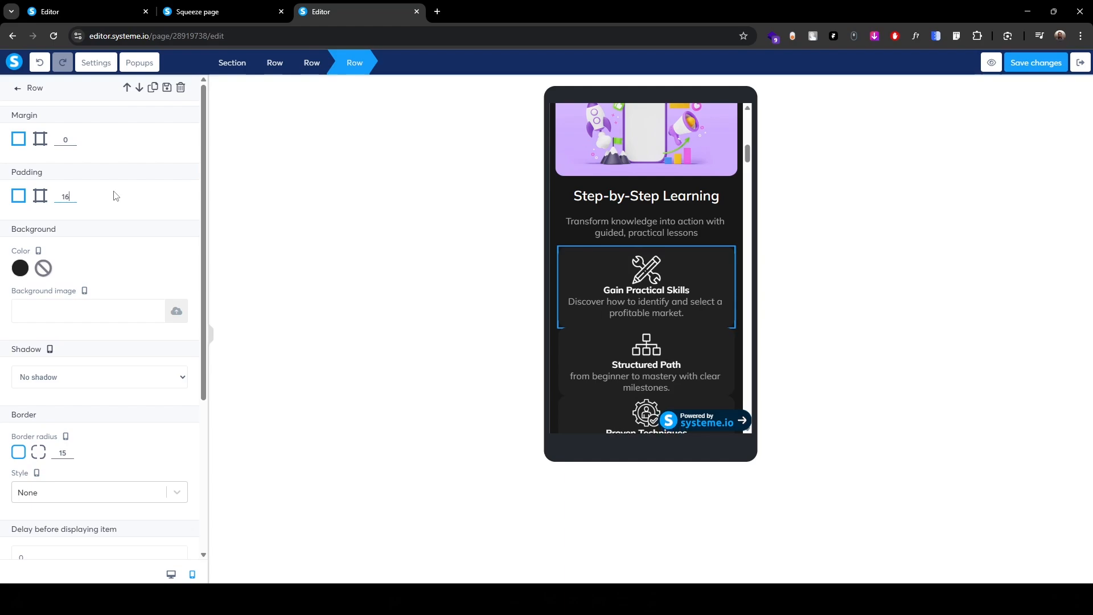
key("Down")
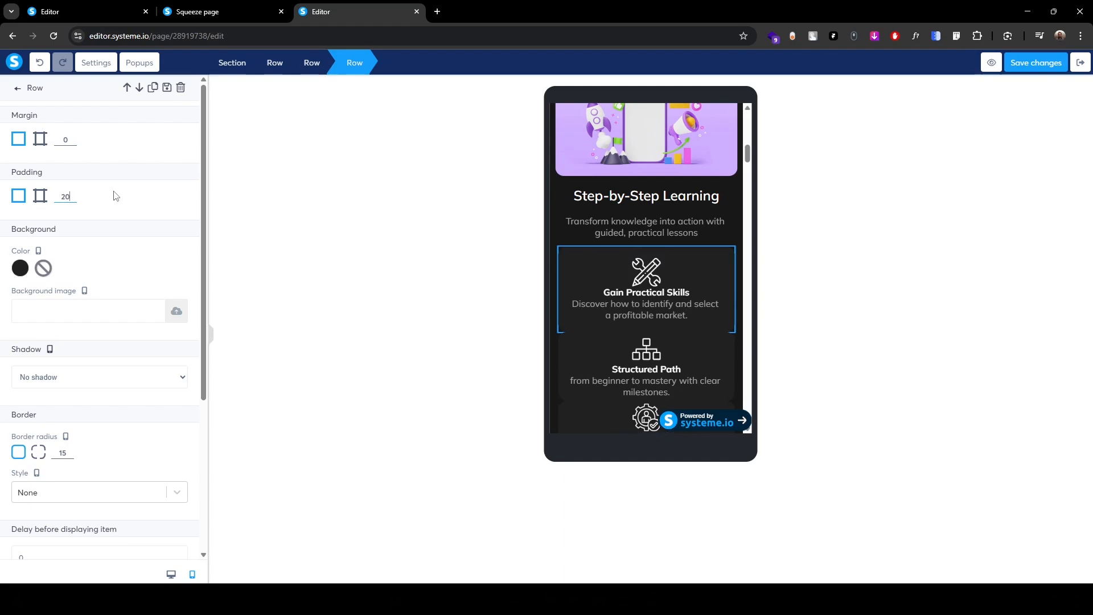
- Set the top and bottom margins of the "Gain Practical Skills" card row to 10 on mobile
left_click(41, 142)
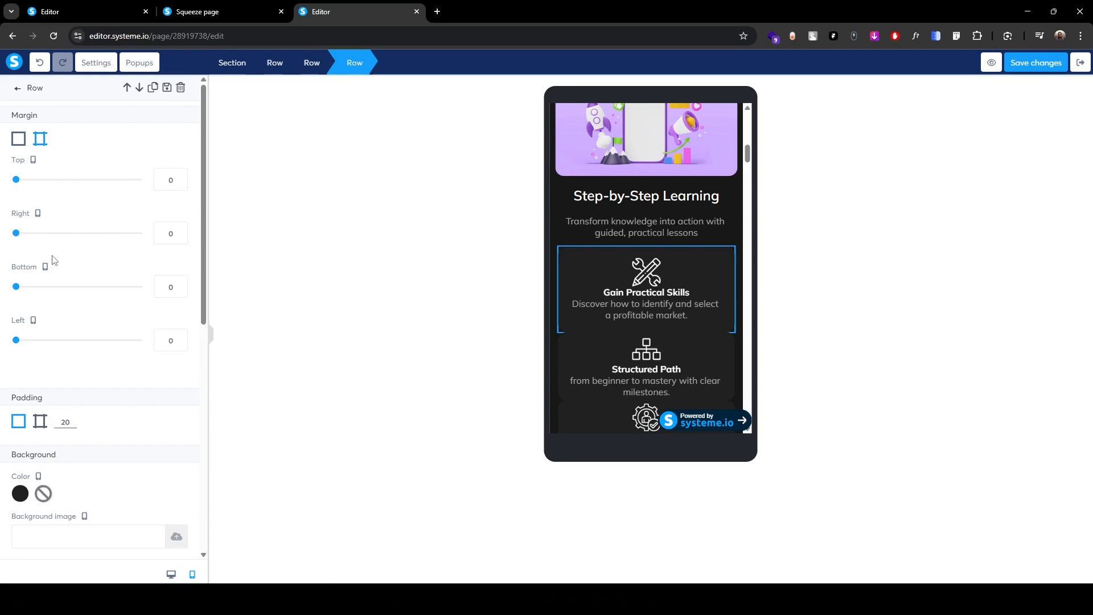
type("1")
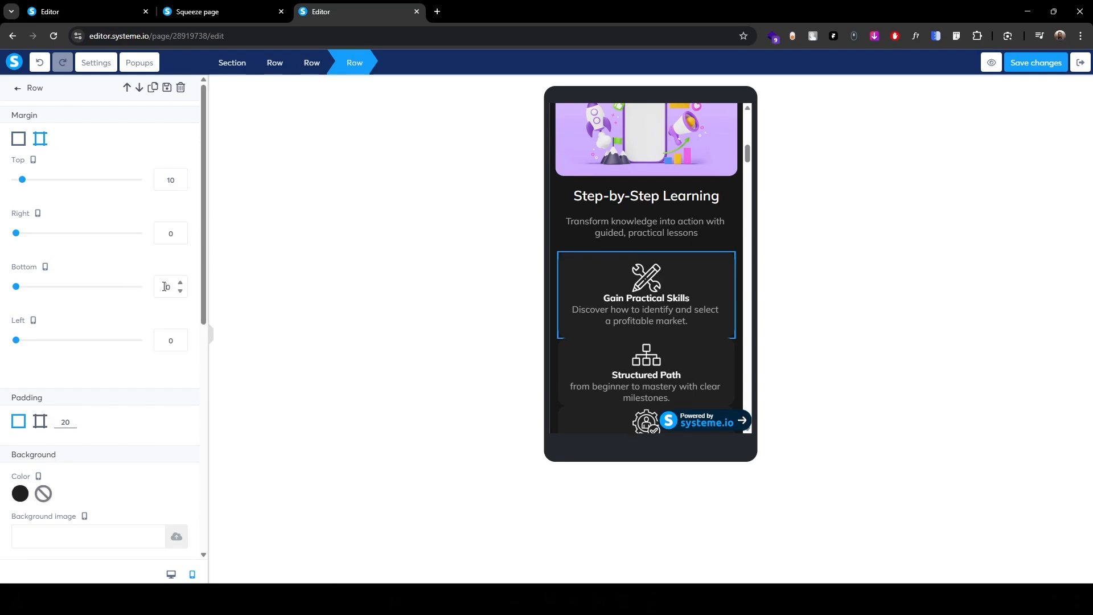
type("1")
left_click(455, 313)
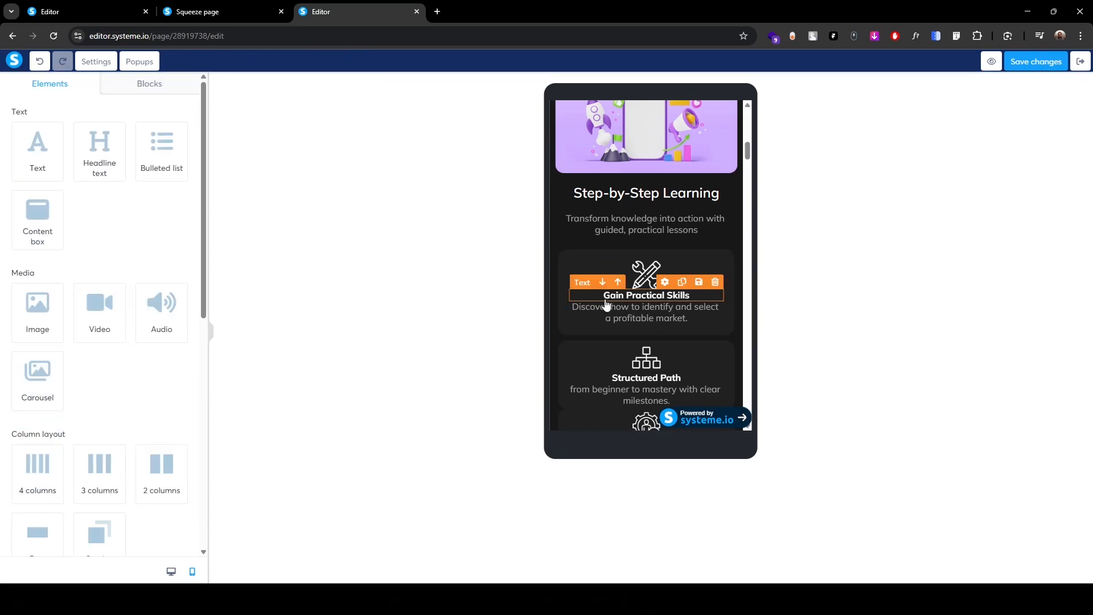
- Increase the font size of the "Gain Practical Skills" card title to 19 on mobile
left_click(585, 289)
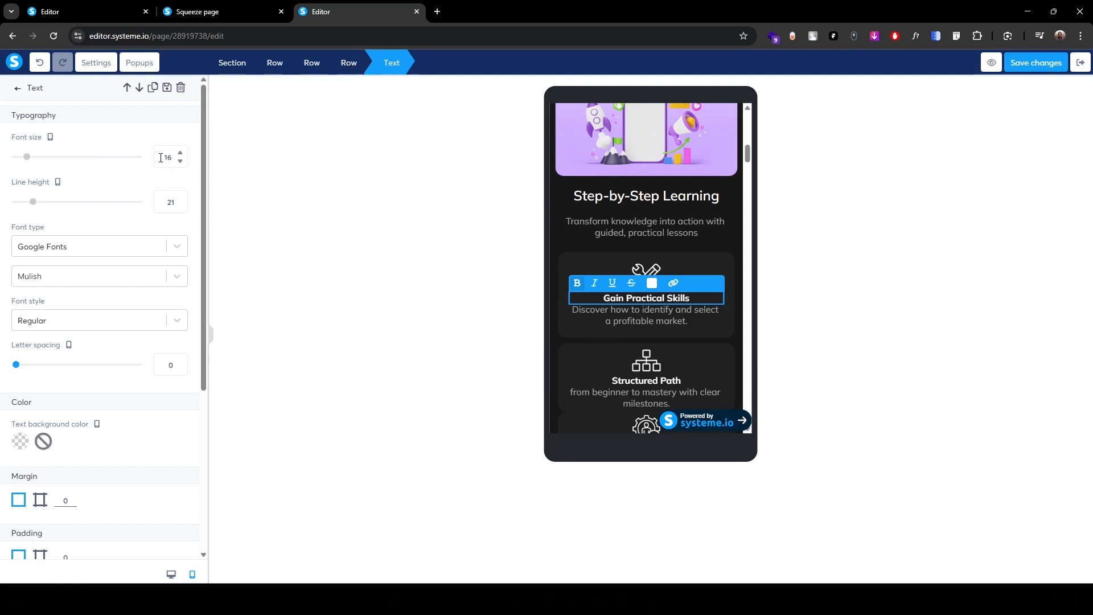
double_click(165, 157)
type("19")
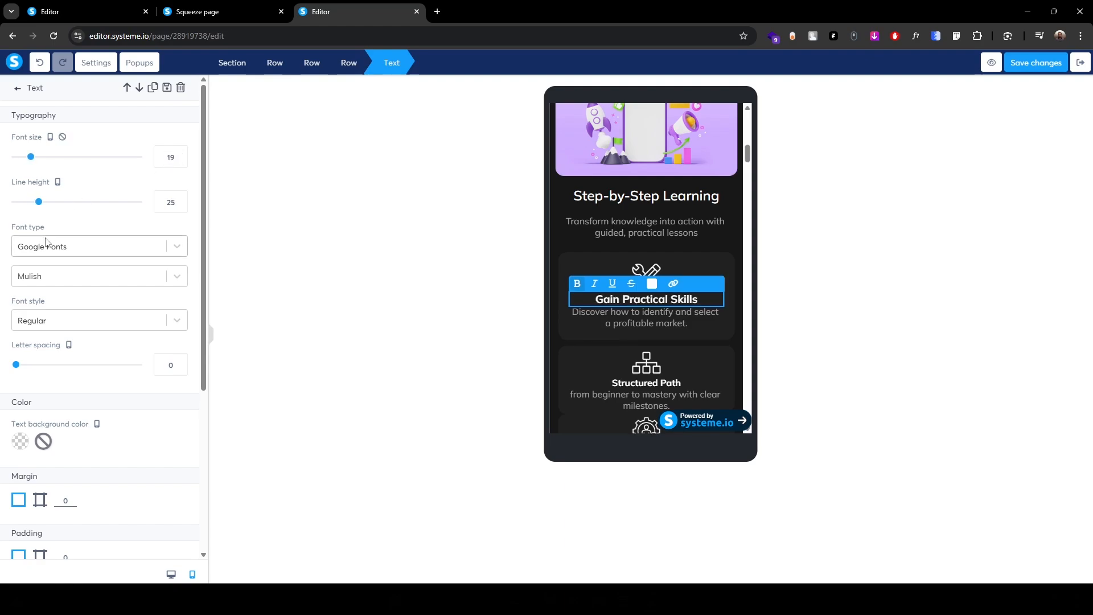
- Set the top and bottom padding of the "Gain Practical Skills" title text to 10 on mobile
scroll(68, 364, "down", 3)
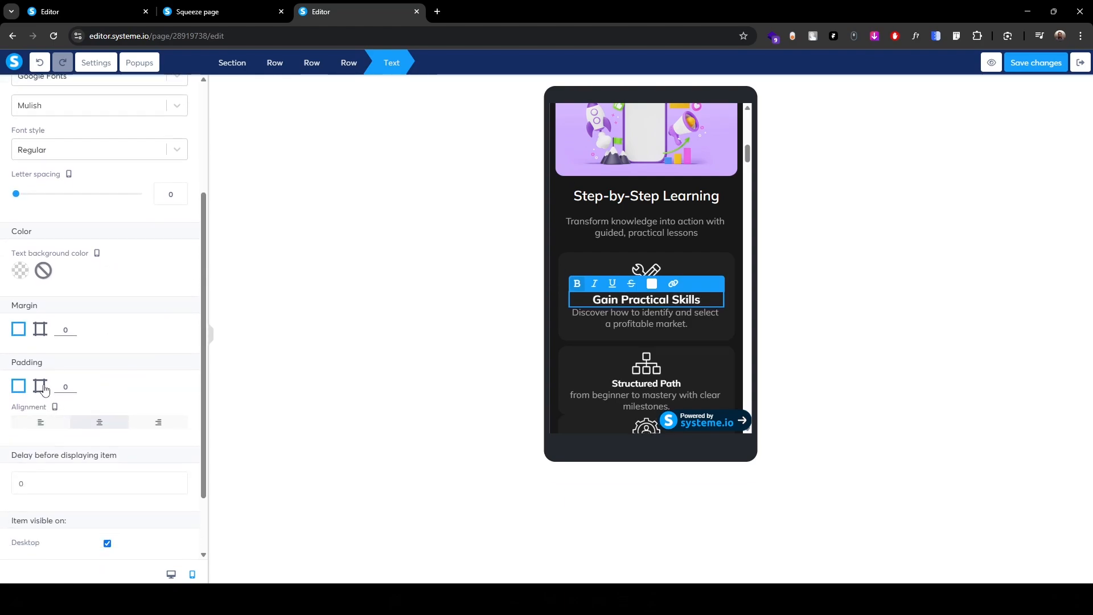
left_click(45, 389)
double_click(168, 428)
type("10")
scroll(156, 471, "down", 3)
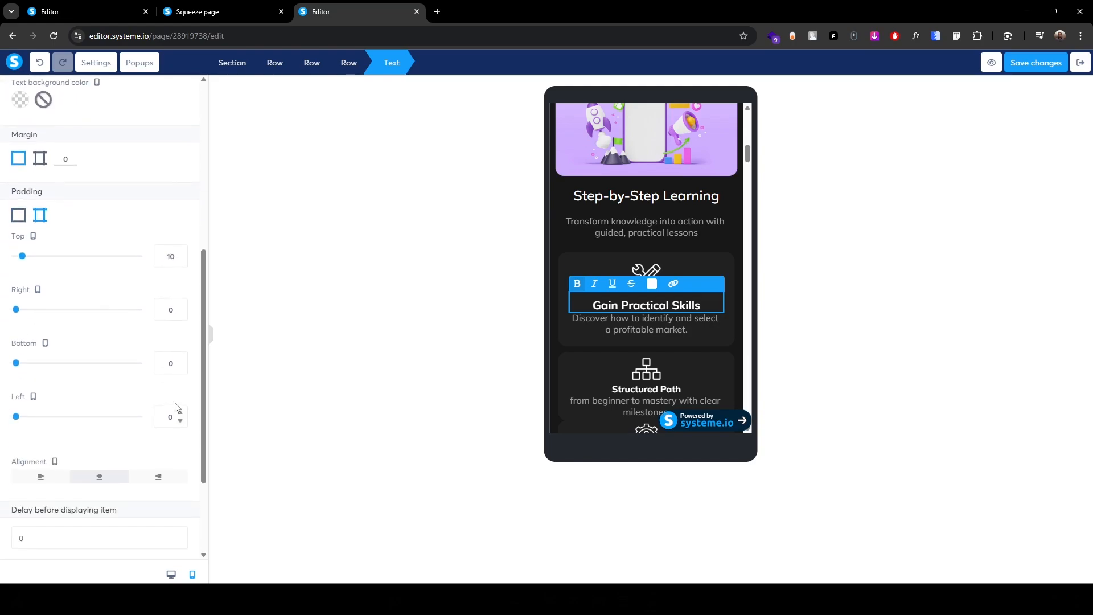
left_click(164, 368)
type("1")
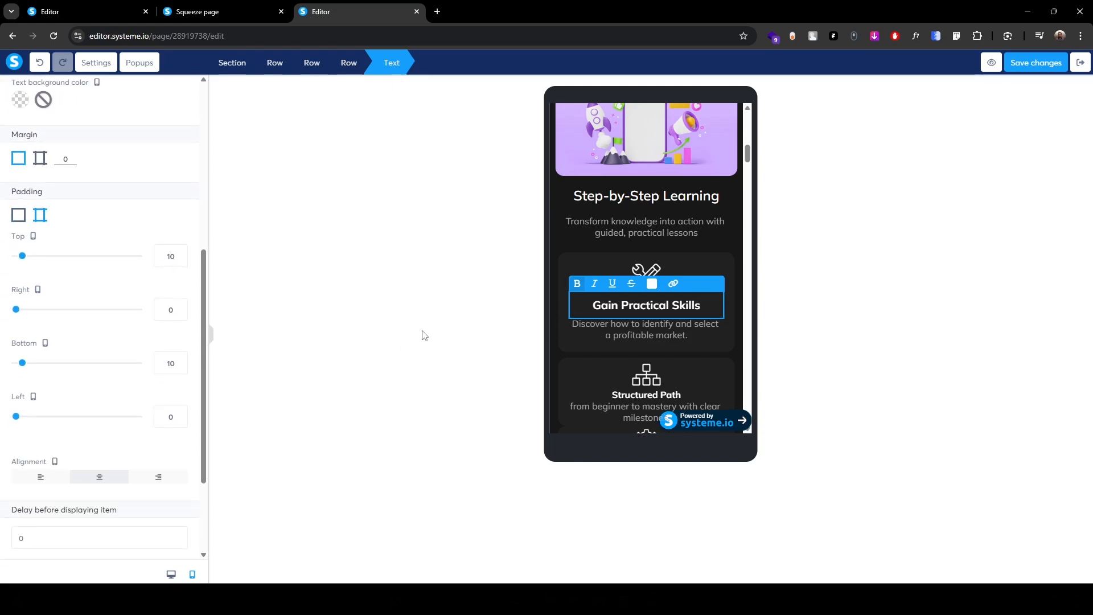
left_click(425, 335)
- Set the top and bottom padding of the description text in the "Gain Practical Skills" card to 10 on mobile
left_click(576, 325)
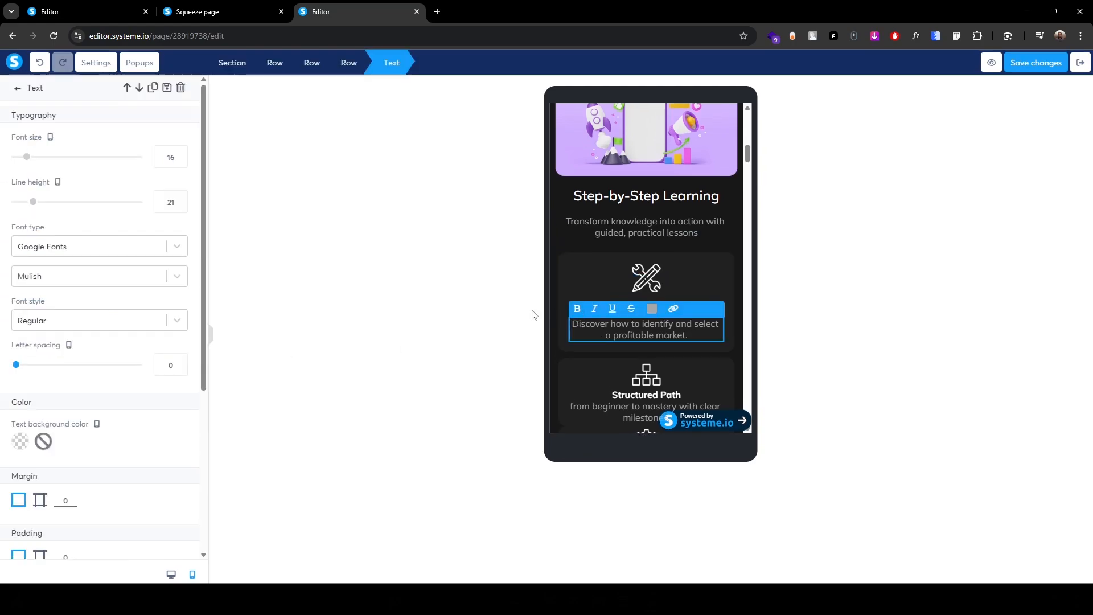
scroll(127, 373, "down", 5)
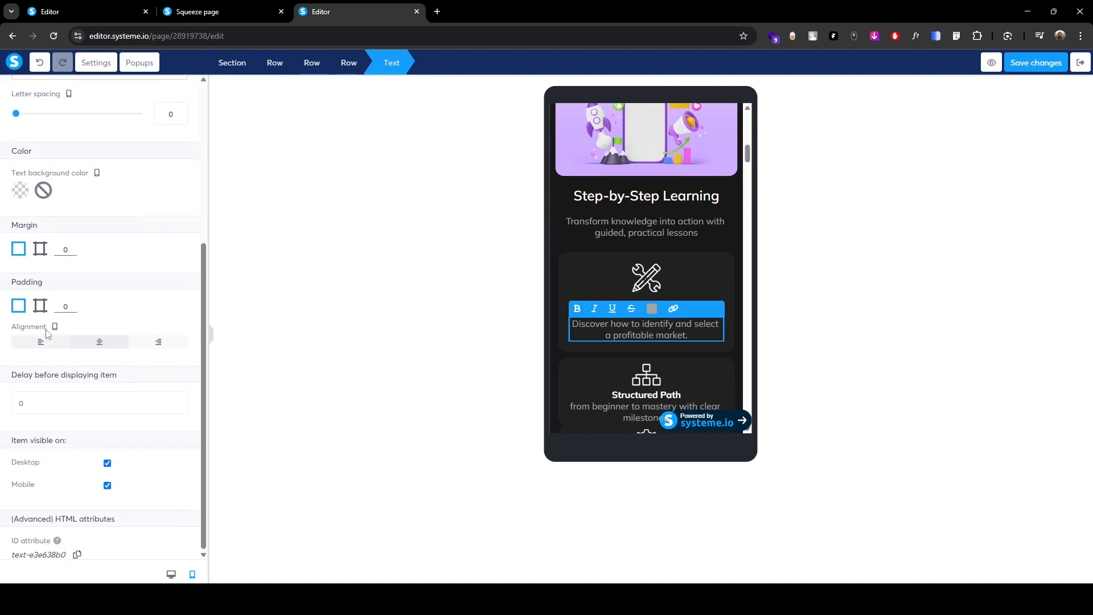
left_click(40, 306)
type("10")
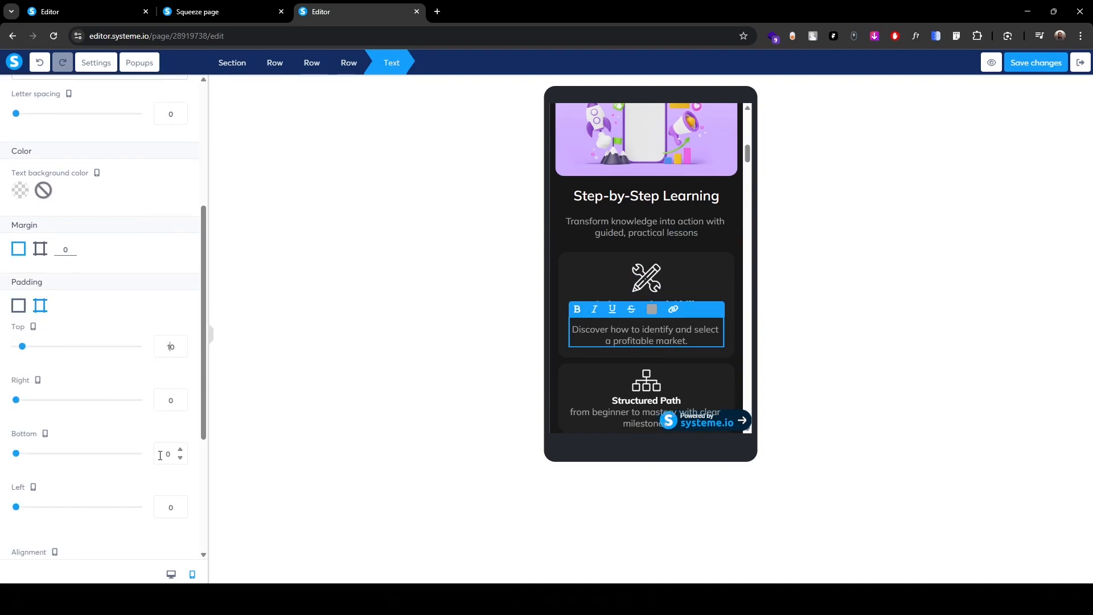
left_click(419, 271)
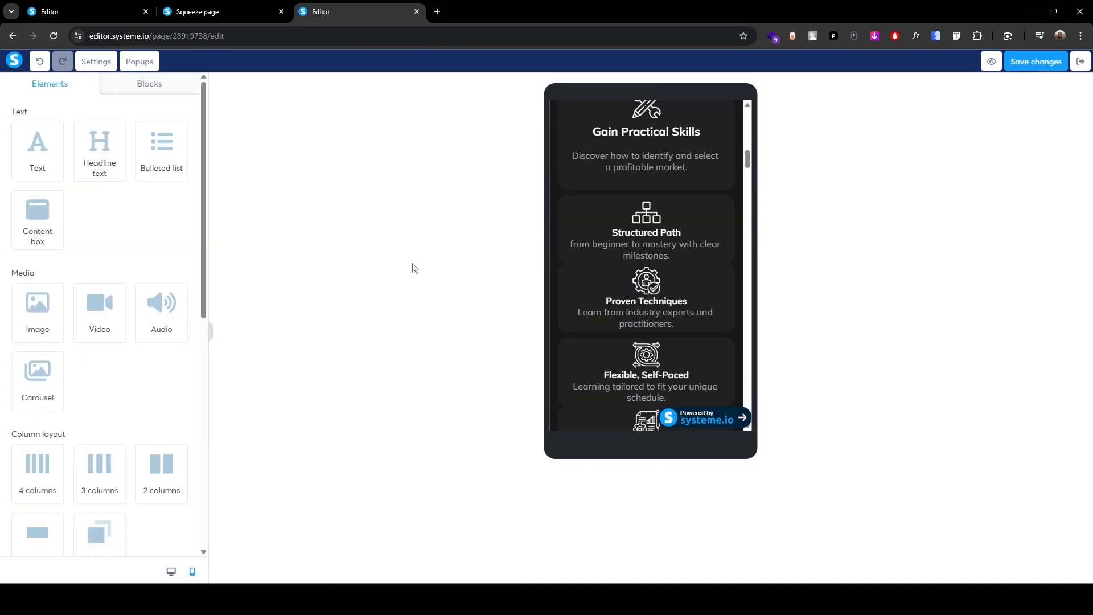
- Set the top and bottom margins of the "Structured Path" card row to 10 on mobile
left_click(565, 198)
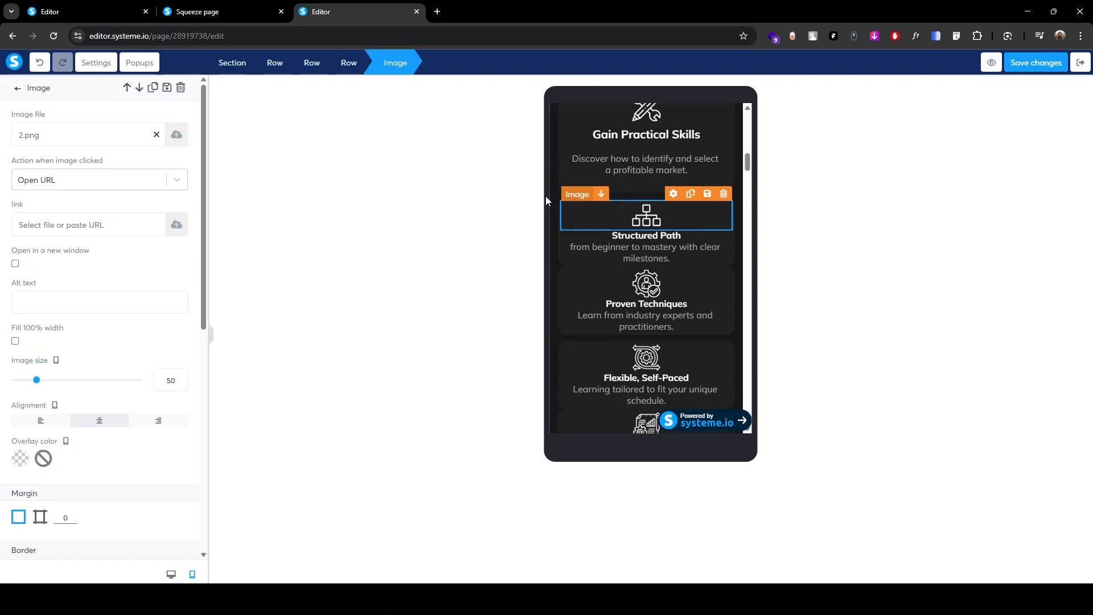
left_click(350, 63)
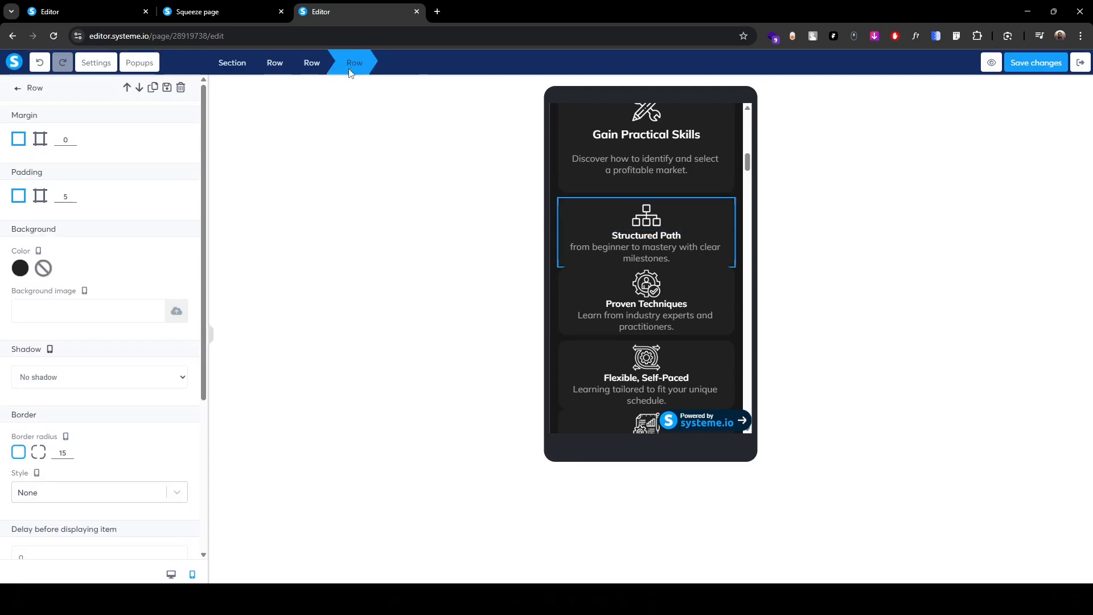
left_click(40, 138)
left_click(168, 180)
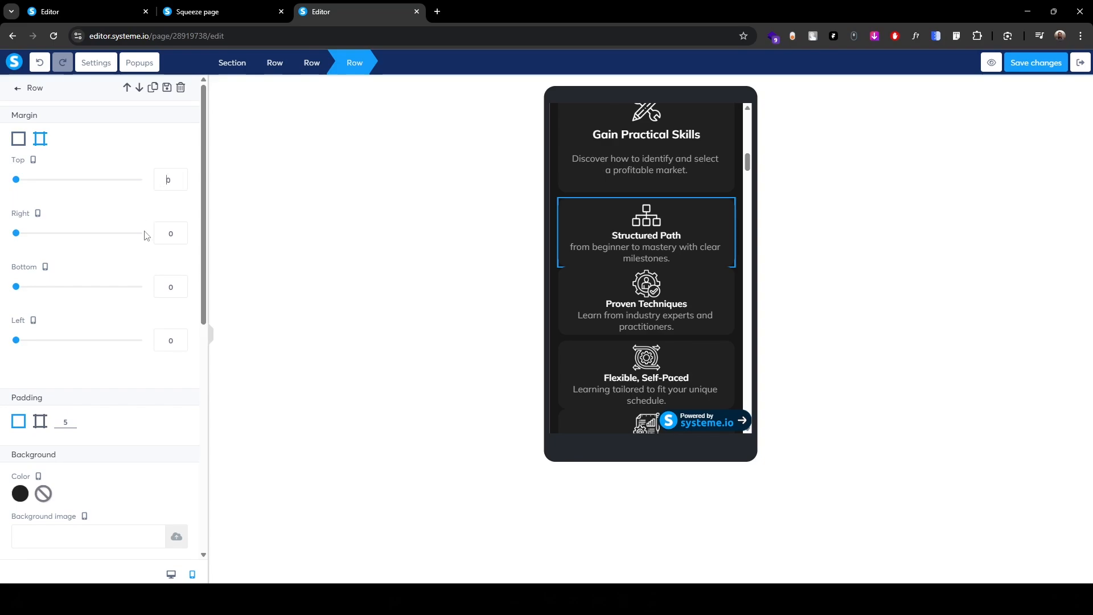
type("1")
left_click(168, 286)
type("1")
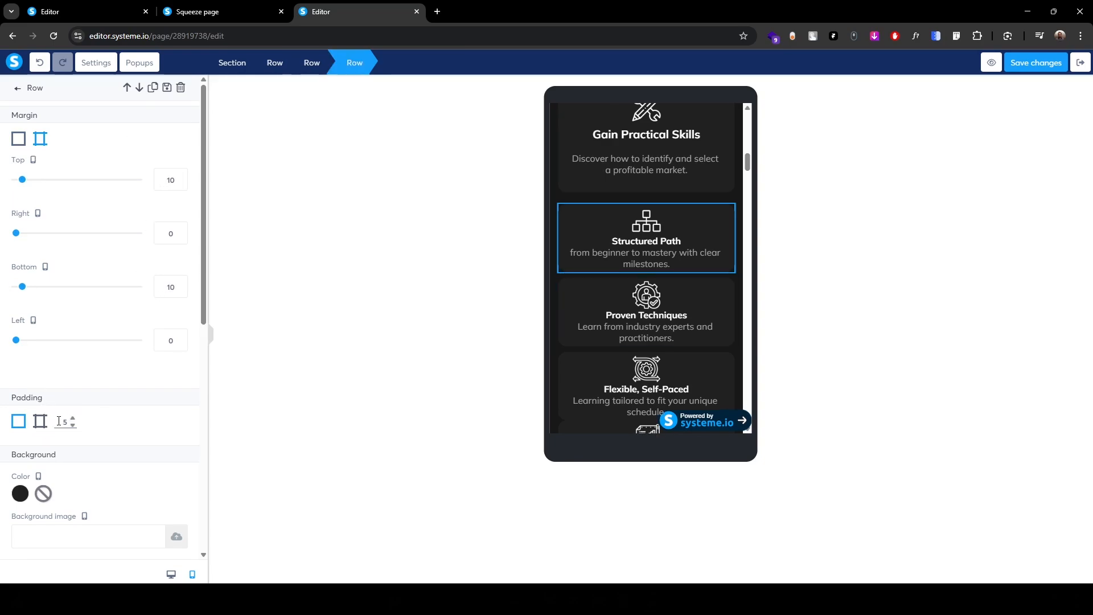
- Set the padding of the "Structured Path" card row to 20 on mobile
key("Up")
key("Up")
key("Up")
key("Up")
key("Up")
key("Up")
key("Up")
key("Up")
key("Up")
key("Up")
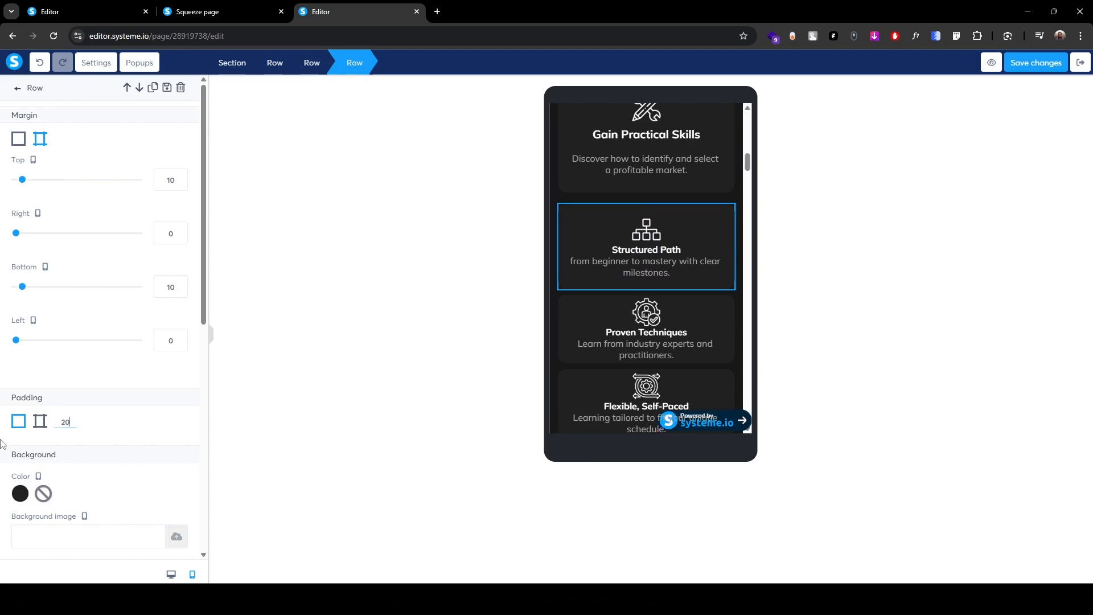
- Increase the font size of the "Structured Path" card title to 20 on mobile
left_click(647, 249)
left_click(171, 157)
key("Up")
key("Up")
key("Up")
key("Up")
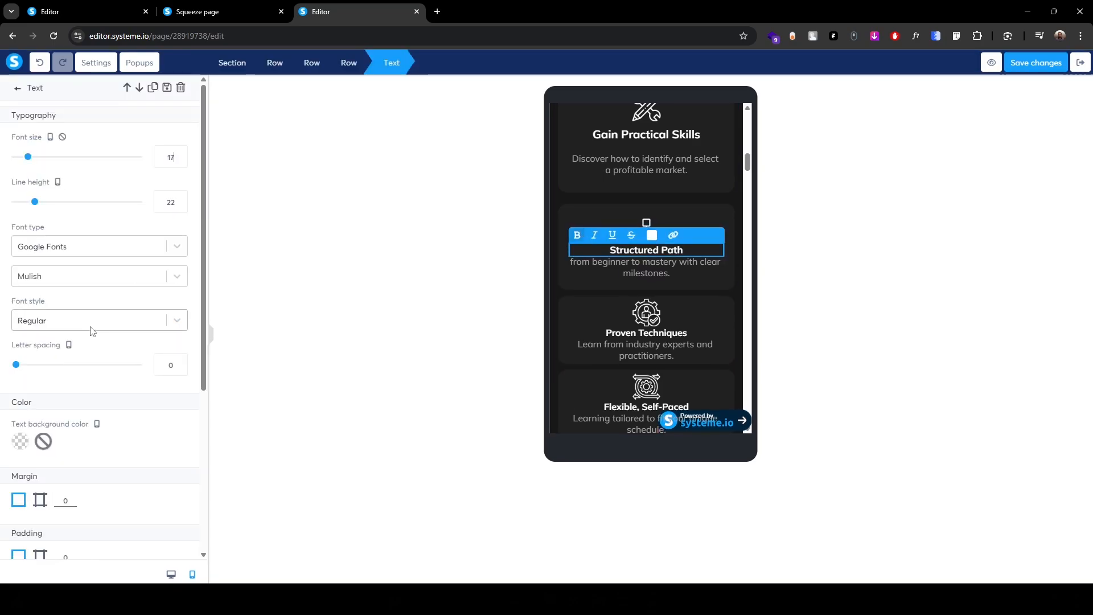
- Set the top and bottom padding of the "Structured Path" title text to 10 on mobile
scroll(126, 409, "down", 3)
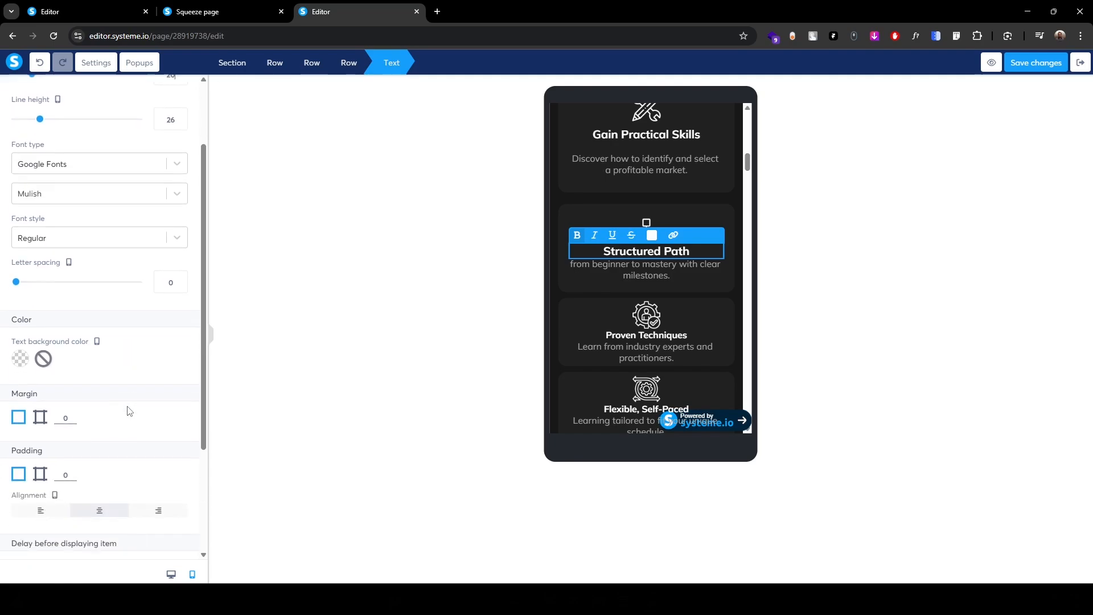
left_click(41, 387)
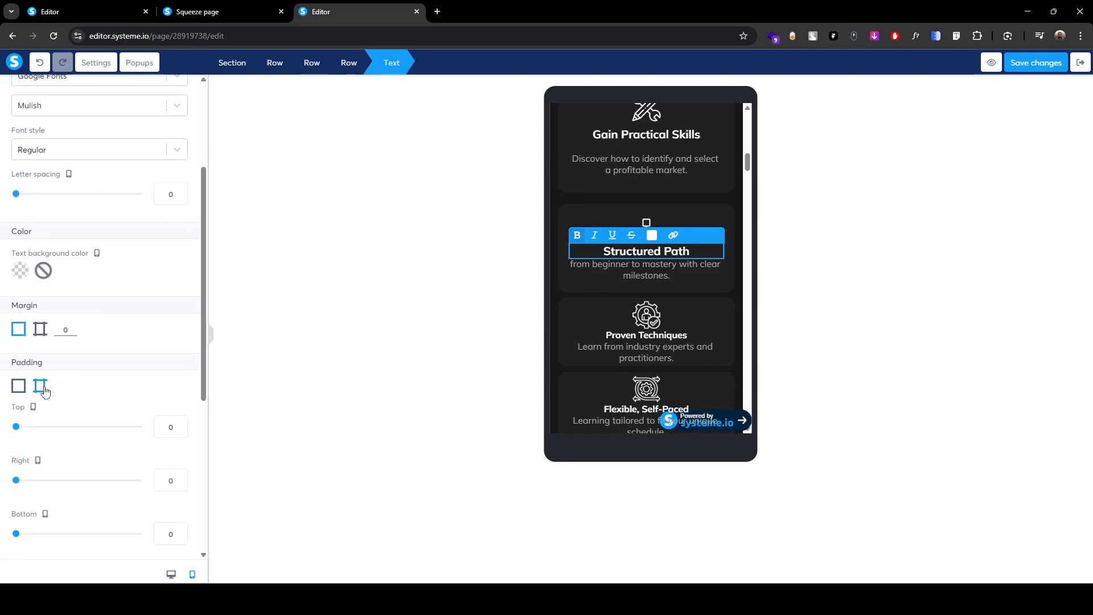
left_click(159, 429)
type("1")
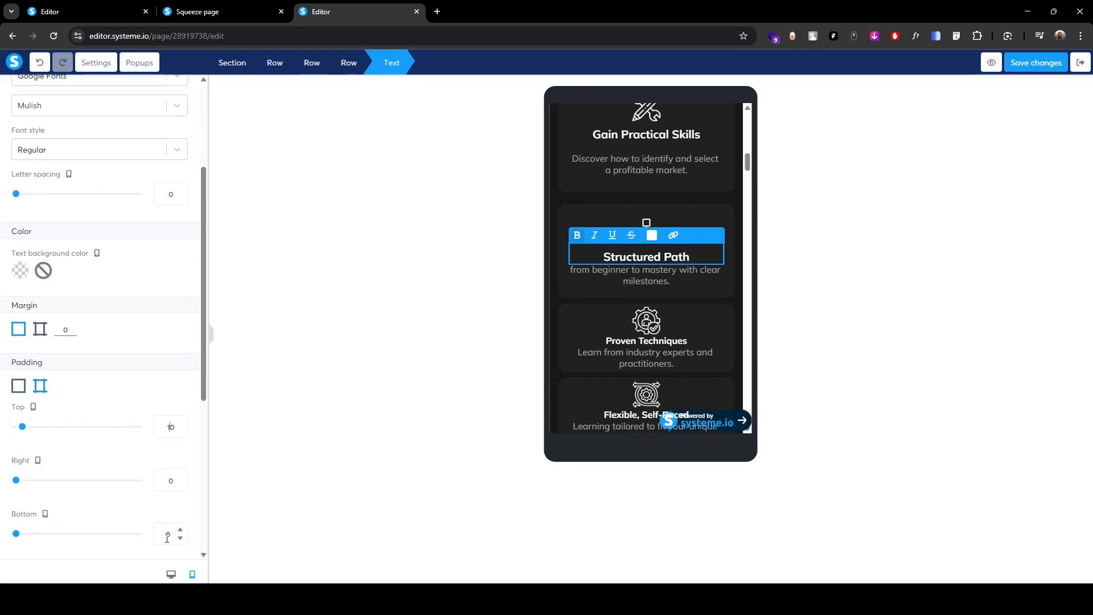
type("1")
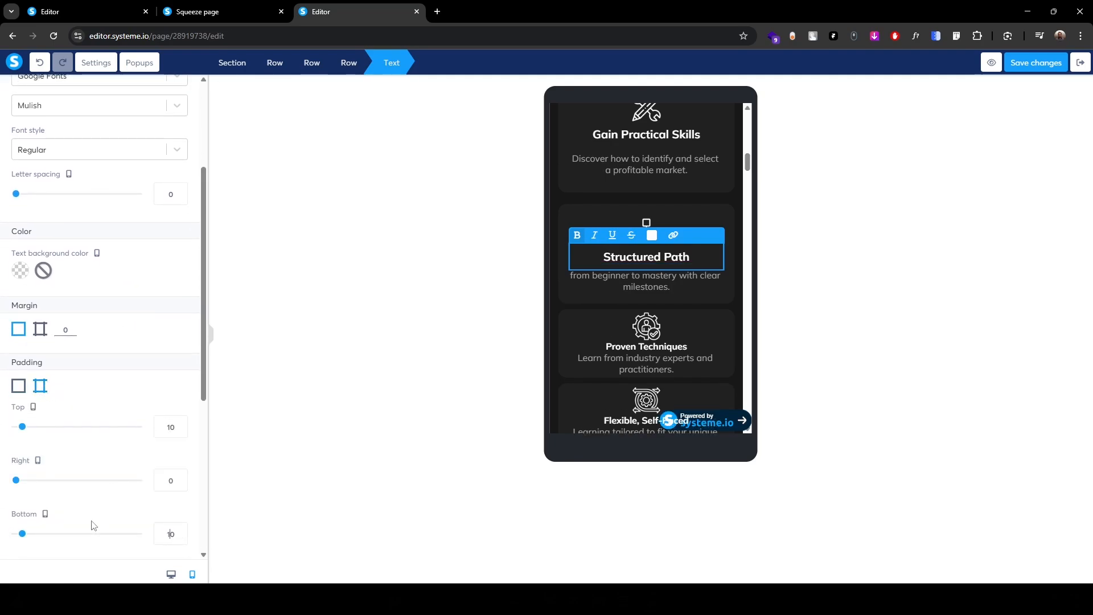
- Set the top and bottom padding of the description text in the "Structured Path" card to 10 on mobile
left_click(597, 282)
left_click(581, 262)
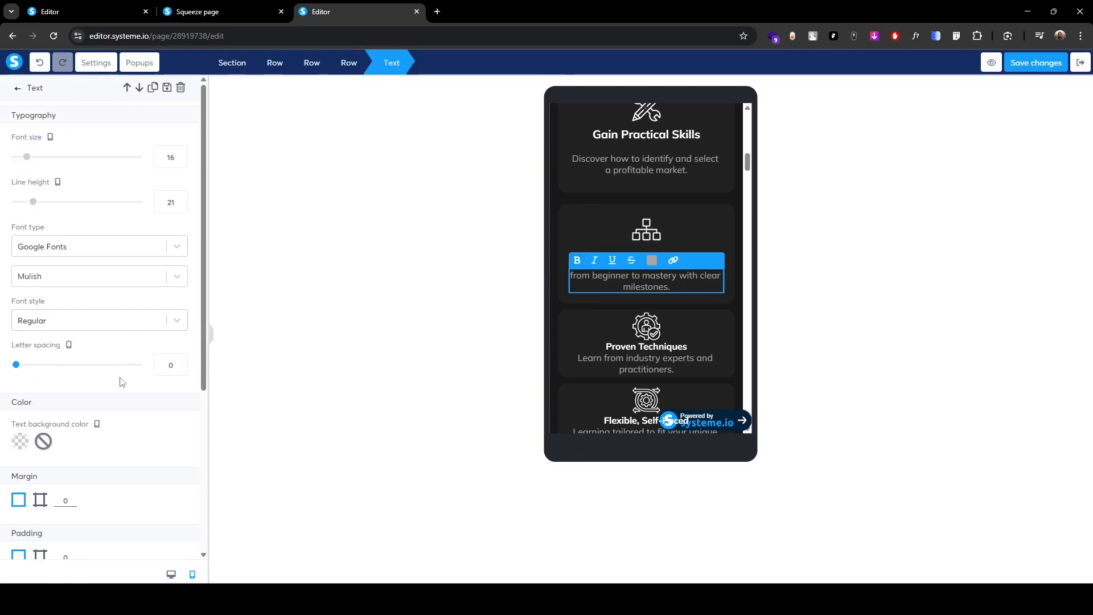
scroll(153, 318, "down", 4)
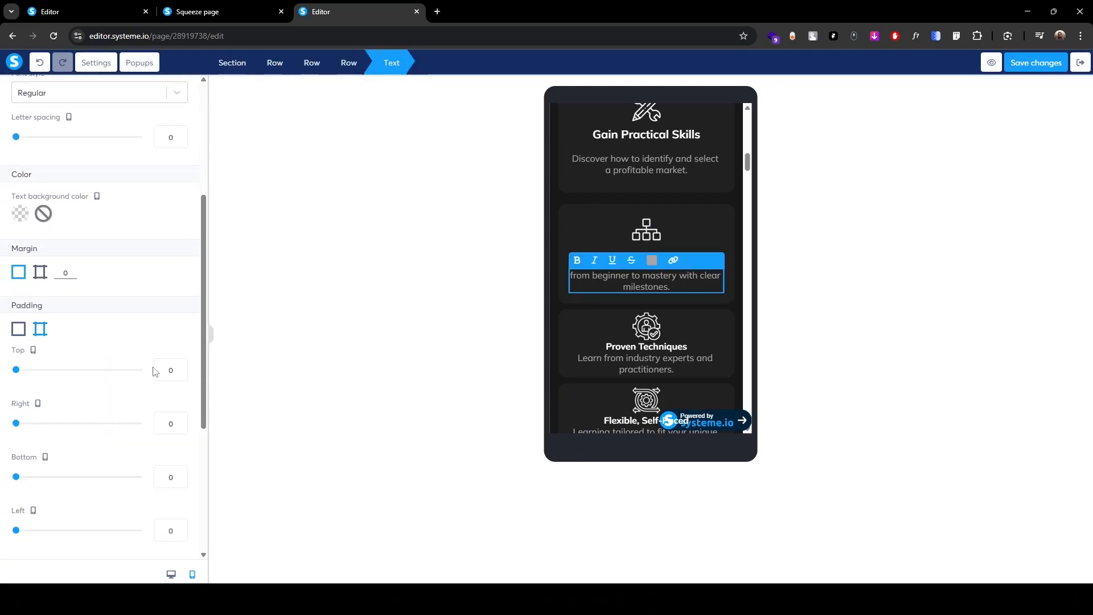
type("1")
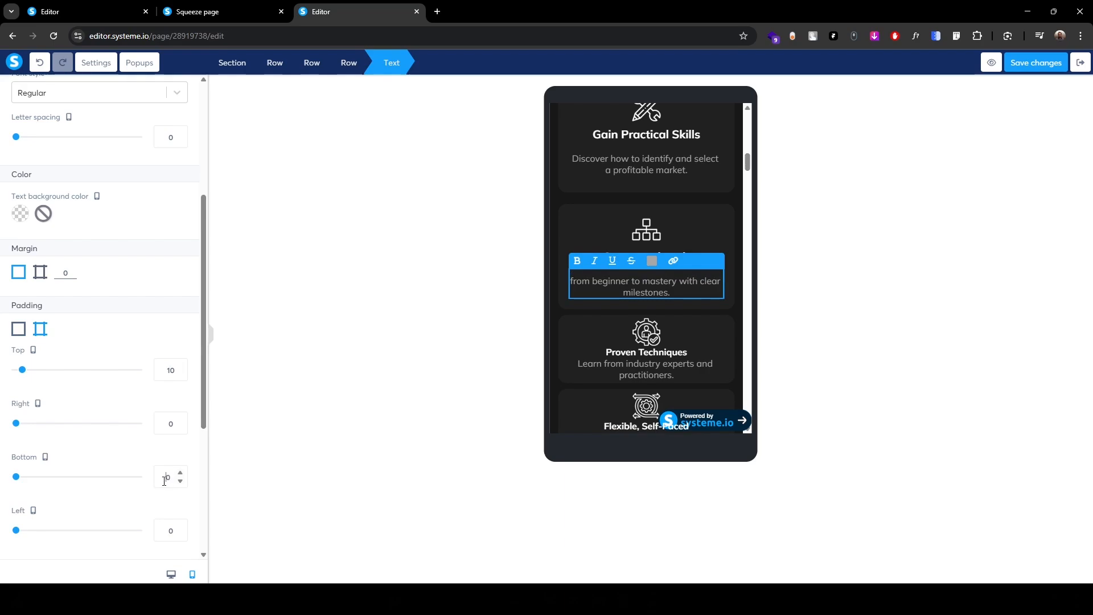
left_click(163, 478)
type("1")
left_click(392, 303)
- Add top and bottom padding to the "Course Modules & Topics" headline and the description below it on mobile
scroll(634, 274, "down", 5)
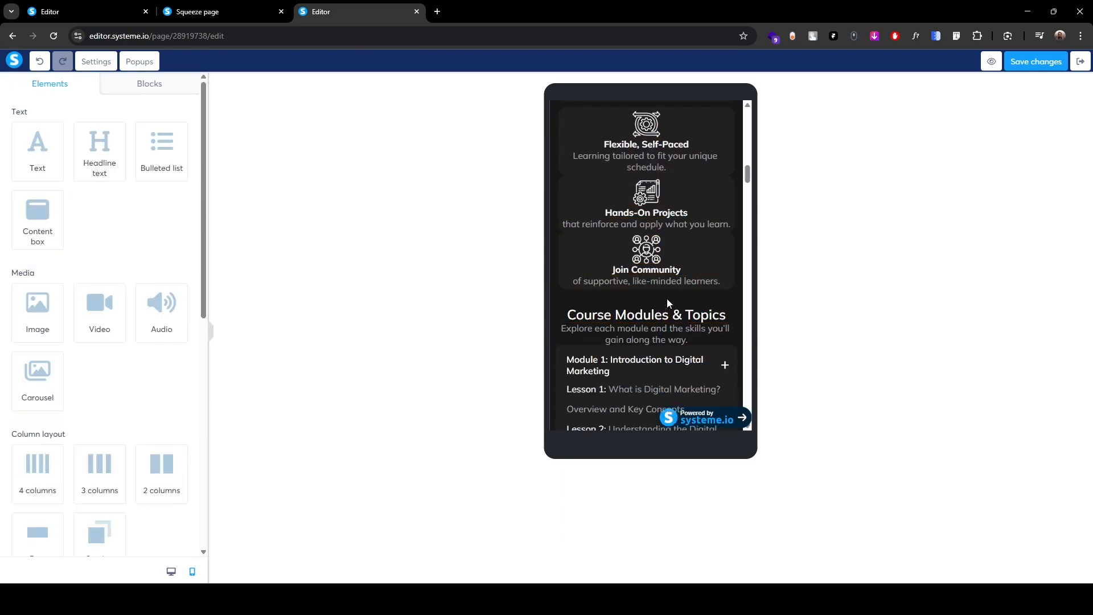
scroll(637, 299, "up", 3)
scroll(626, 277, "down", 3)
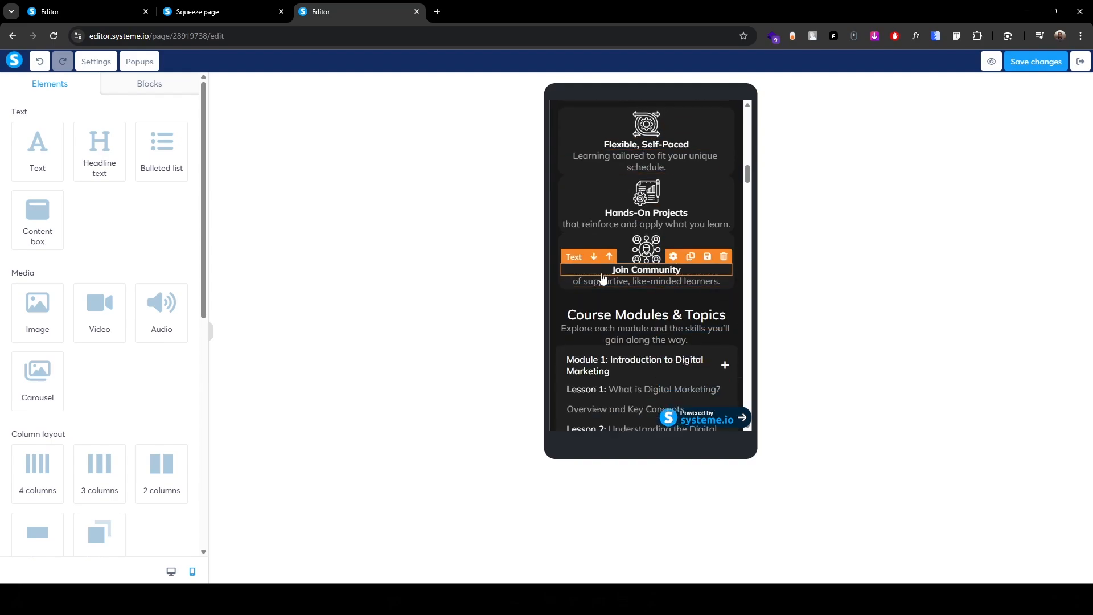
scroll(609, 280, "down", 2)
scroll(609, 280, "down", 1)
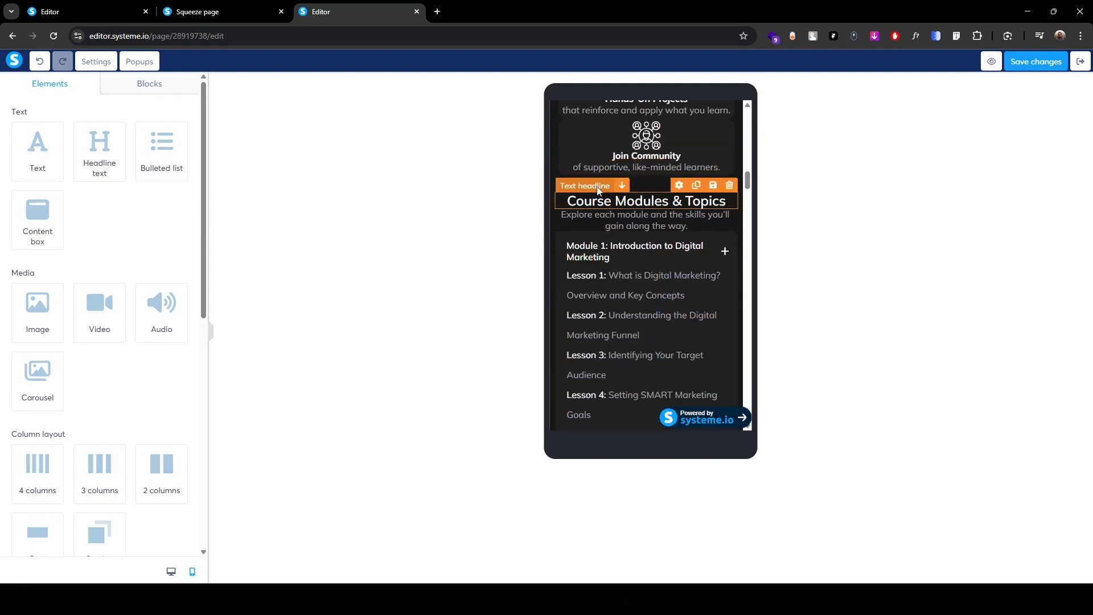
left_click(580, 185)
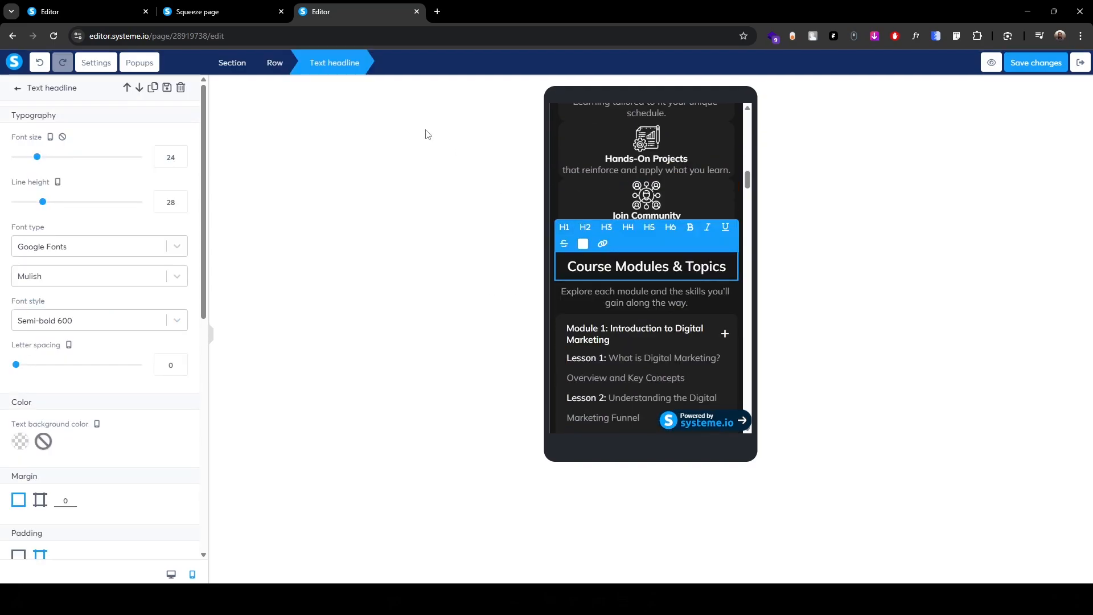
- Set the right padding of the "Course Modules & Topics" section to 15 on mobile
left_click(231, 65)
left_click(39, 195)
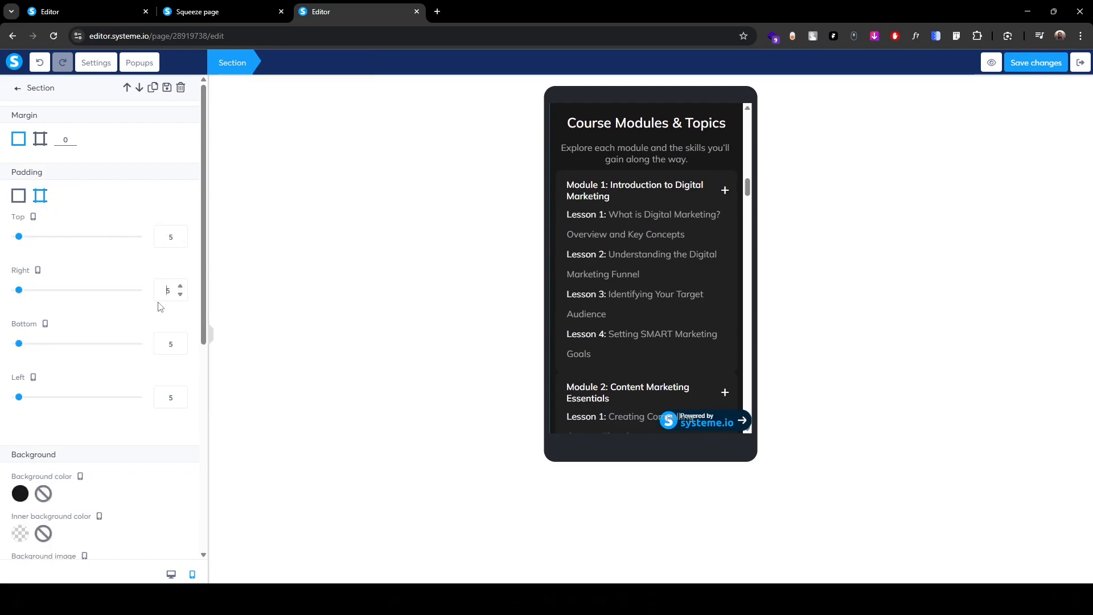
type("1")
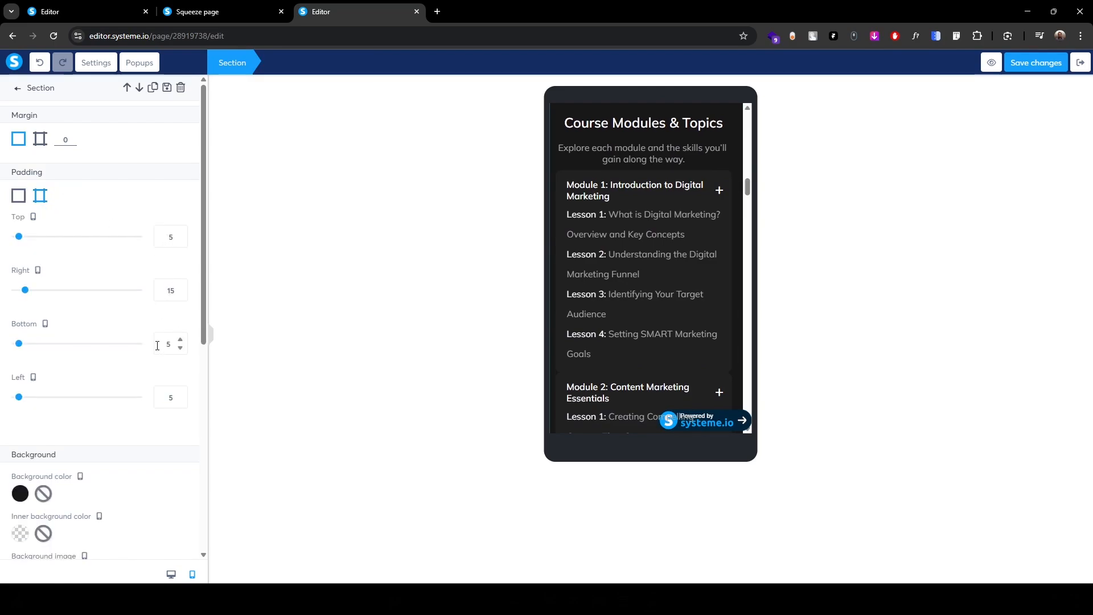
left_click(538, 299)
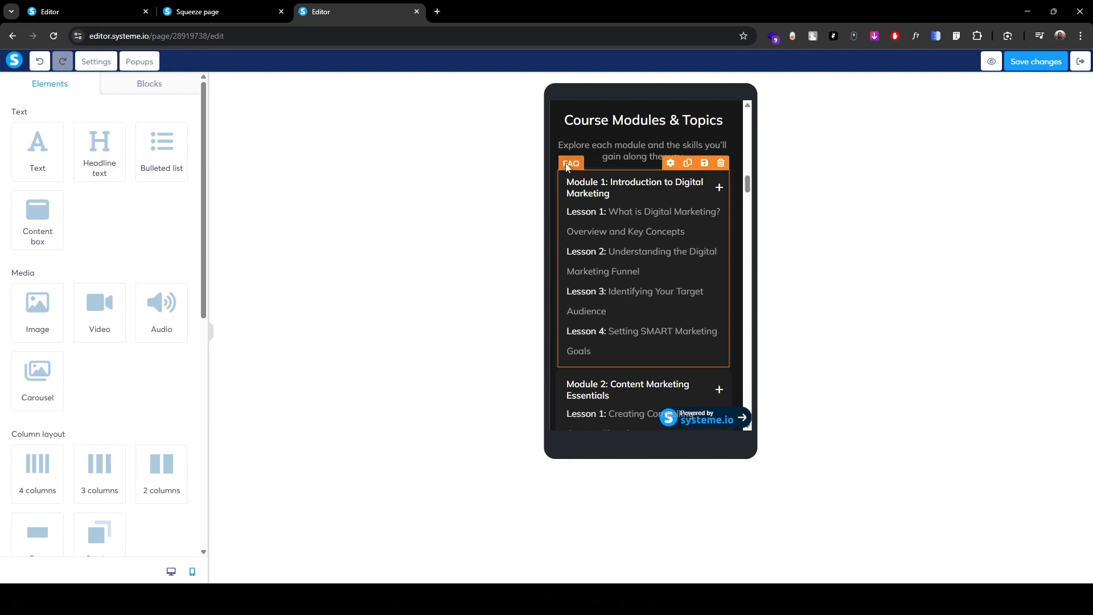
- Set the top and bottom margins of the row holding the first "Module 1: Introduction to Digital Marketing" FAQ to 10 on mobile
left_click(567, 165)
left_click(312, 64)
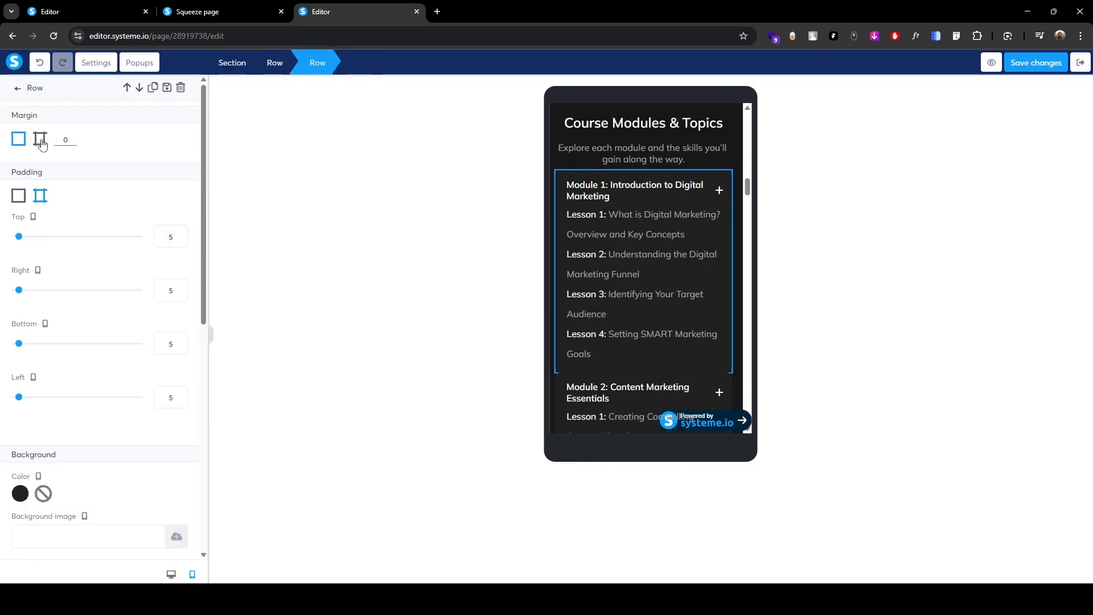
left_click(41, 144)
left_click(170, 180)
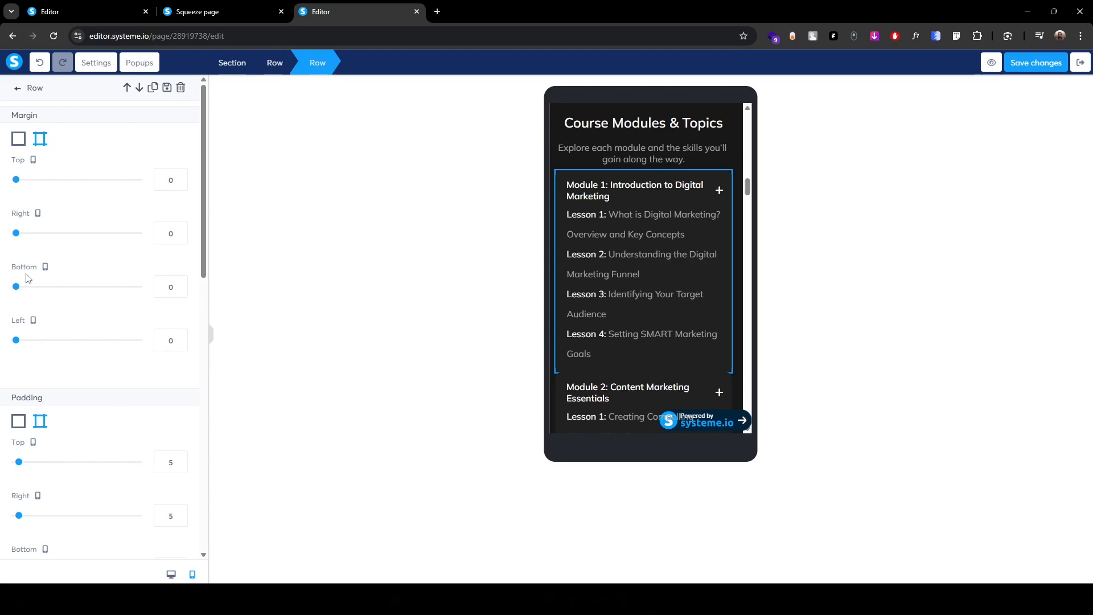
type("10")
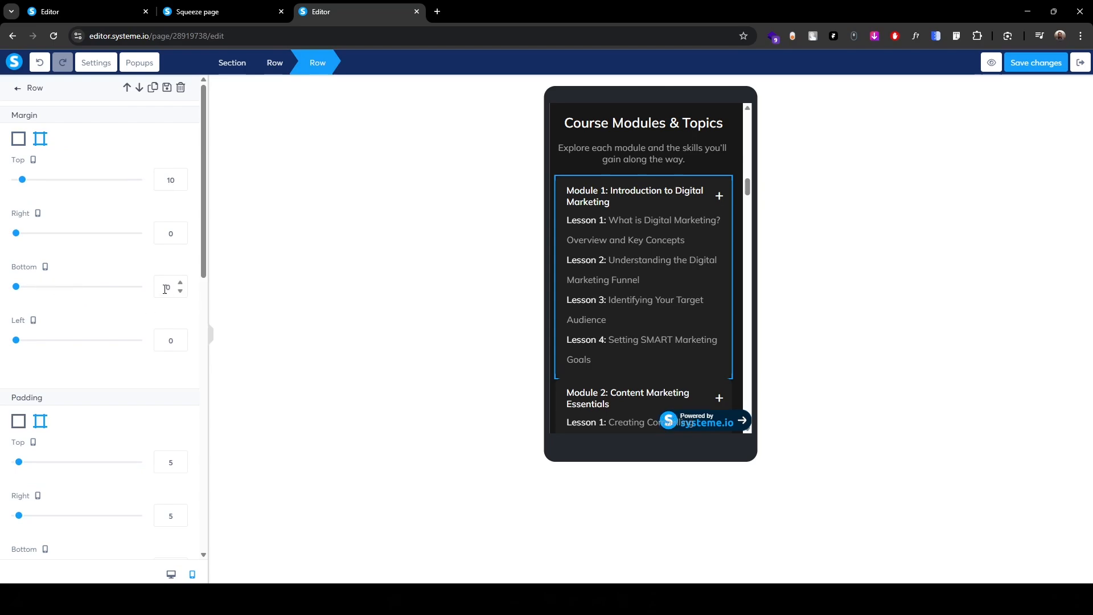
left_click(427, 249)
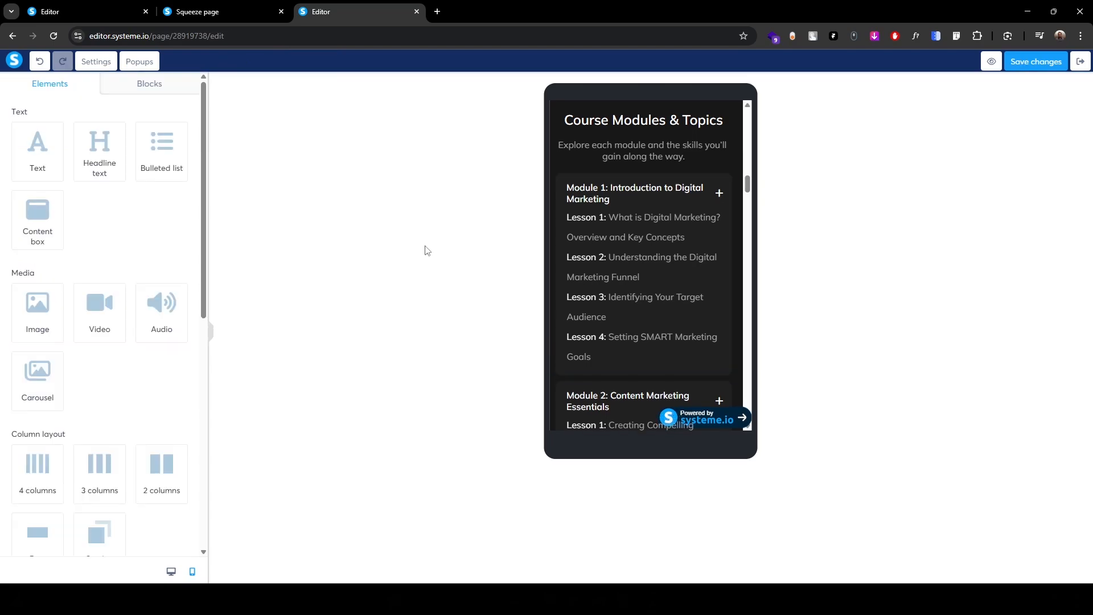
- Set the padding of the first "Module 1: Introduction to Digital Marketing" FAQ element to 5 on mobile
left_click(586, 201)
scroll(3, 482, "down", 7)
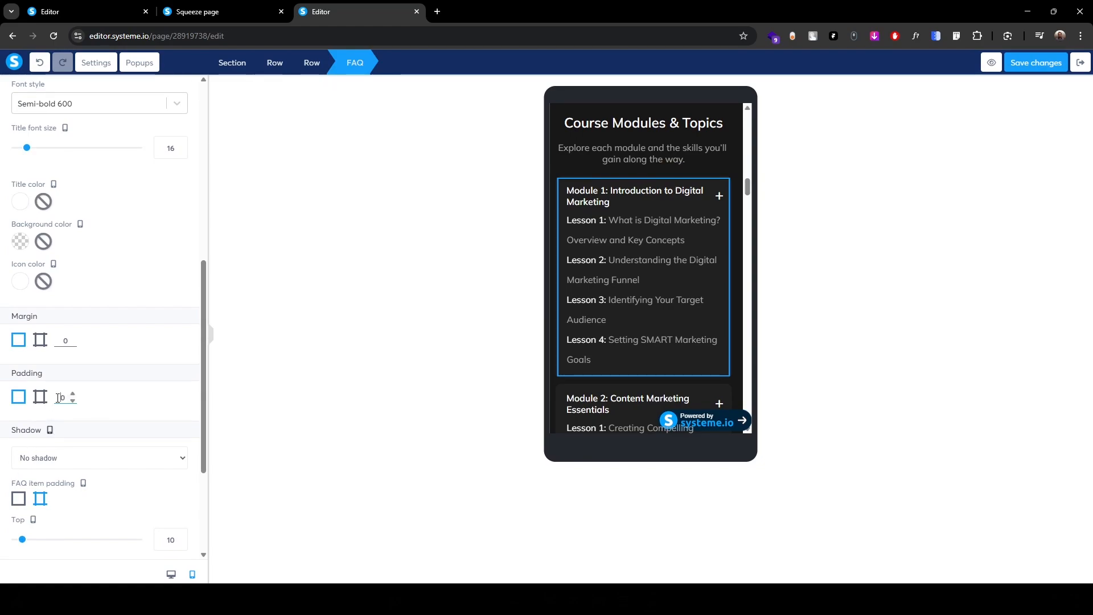
double_click(59, 398)
type("2")
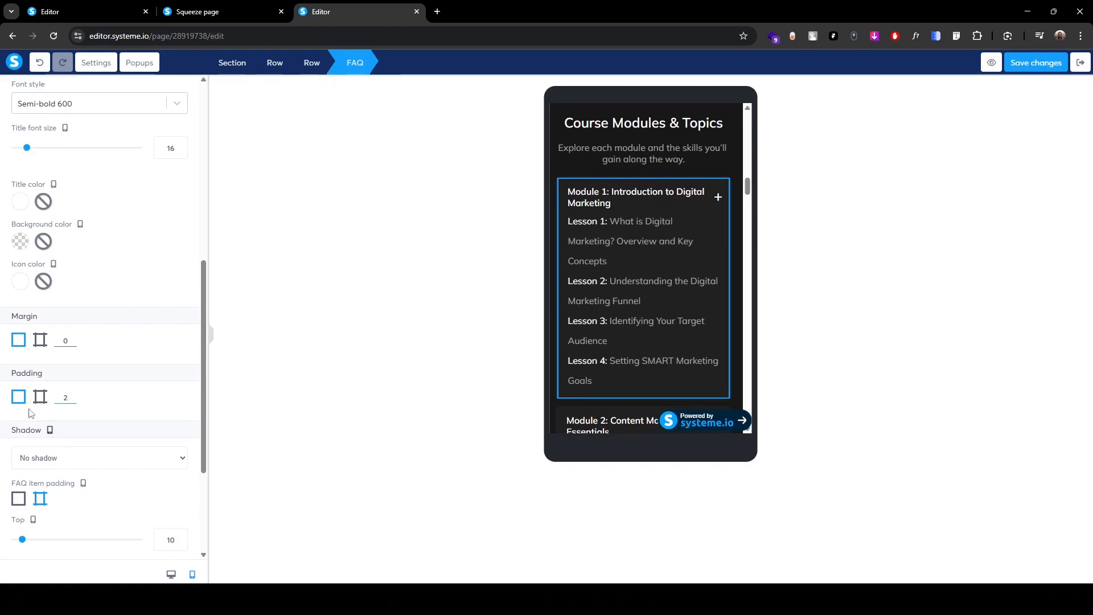
key("Up")
key("Up")
key("Up")
left_click(433, 324)
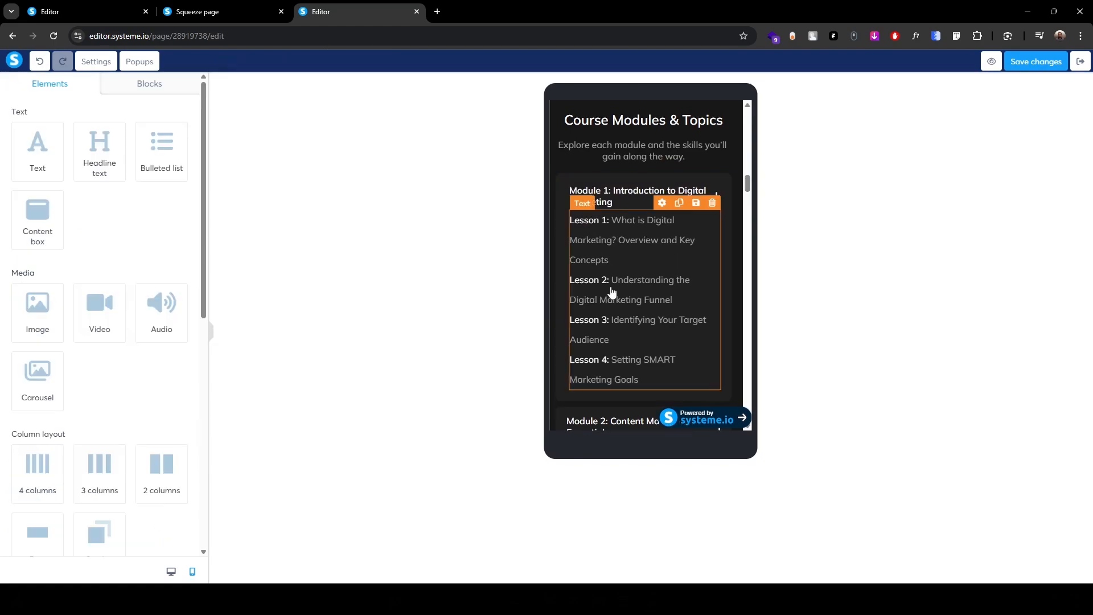
- Set the top padding of the lesson list text in the first Module 1 FAQ to 10 on mobile
left_click(582, 211)
scroll(85, 341, "down", 3)
left_click(41, 389)
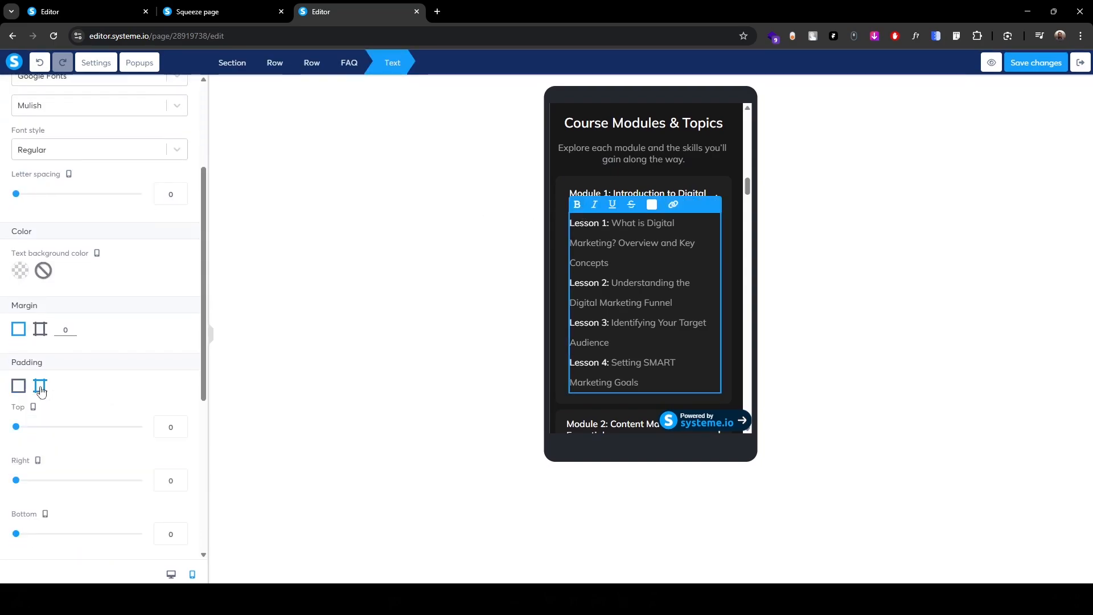
type("1")
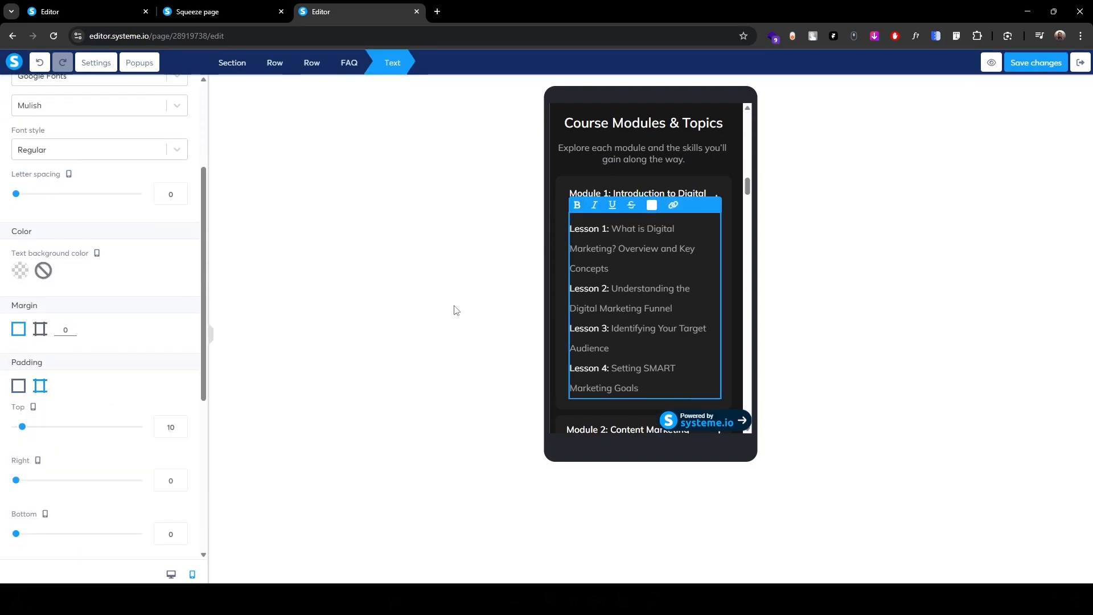
left_click(456, 310)
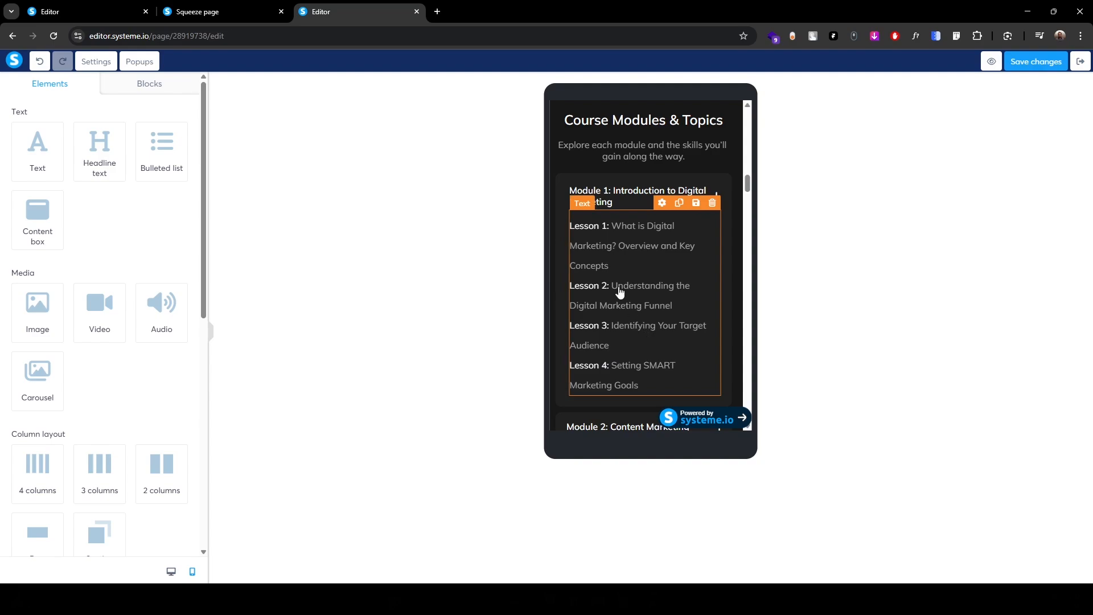
- Set the top and bottom padding of the "Meet Your Instructor" headline to 10 on mobile
scroll(625, 342, "down", 3)
scroll(624, 344, "up", 3)
scroll(624, 311, "down", 4)
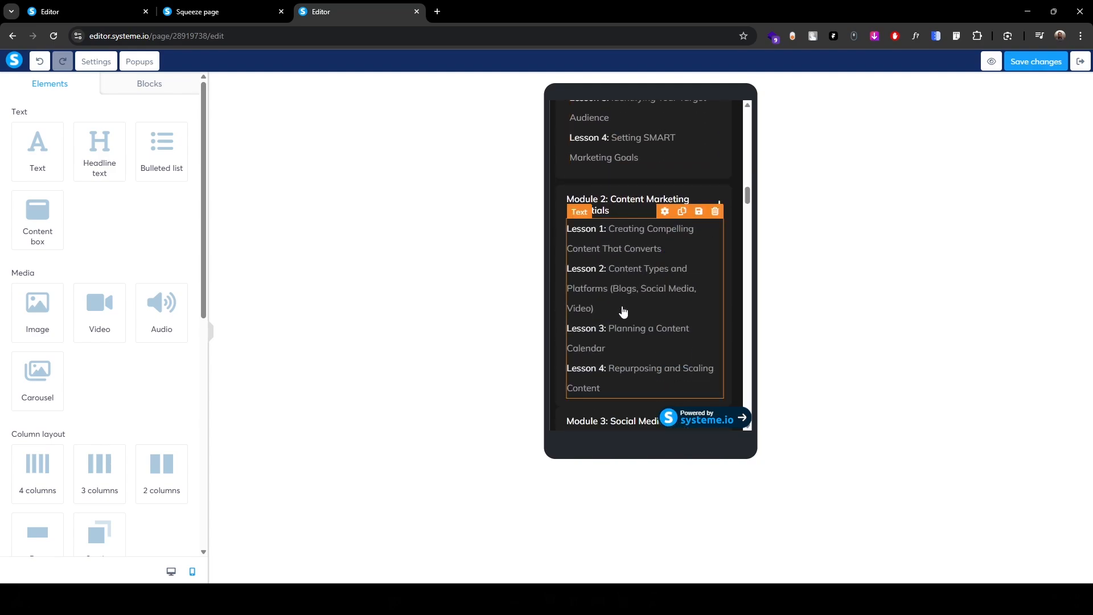
scroll(626, 307, "up", 3)
scroll(621, 316, "down", 3)
scroll(621, 319, "down", 8)
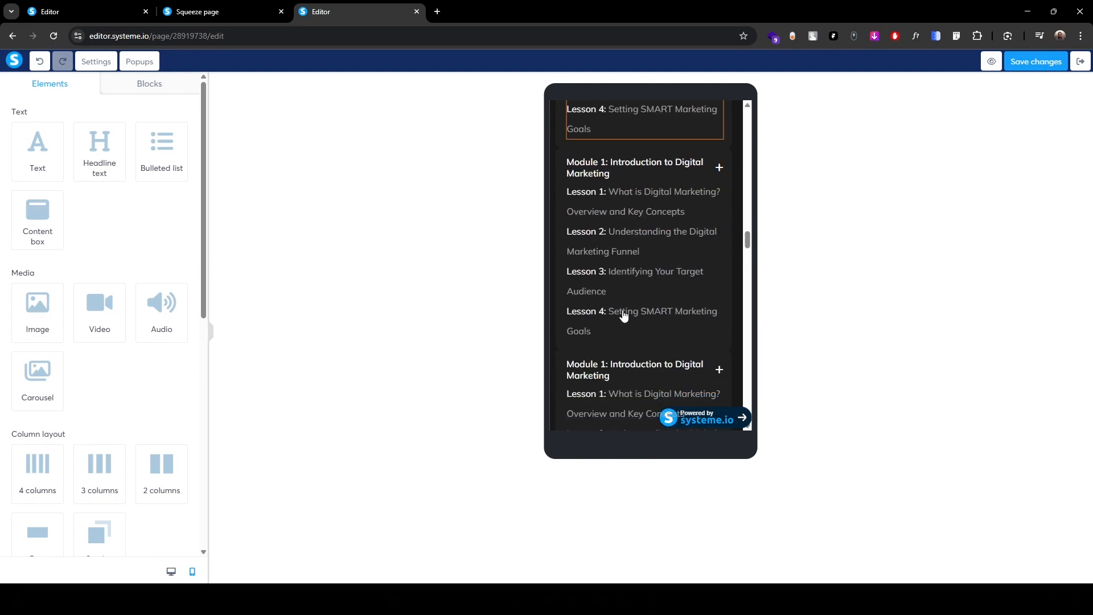
scroll(624, 315, "down", 3)
scroll(624, 315, "down", 4)
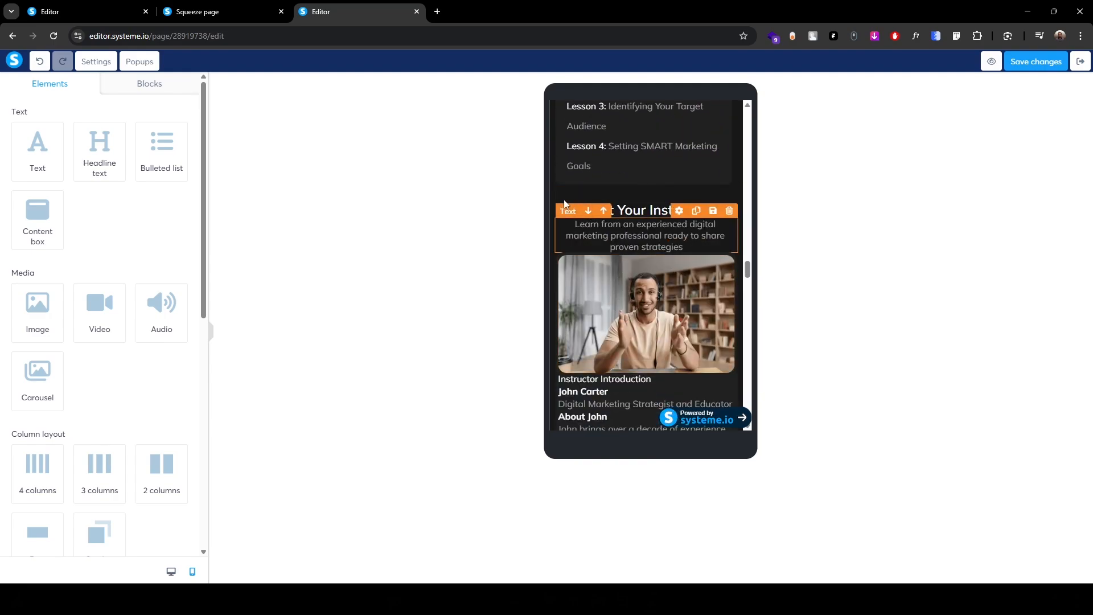
left_click(593, 212)
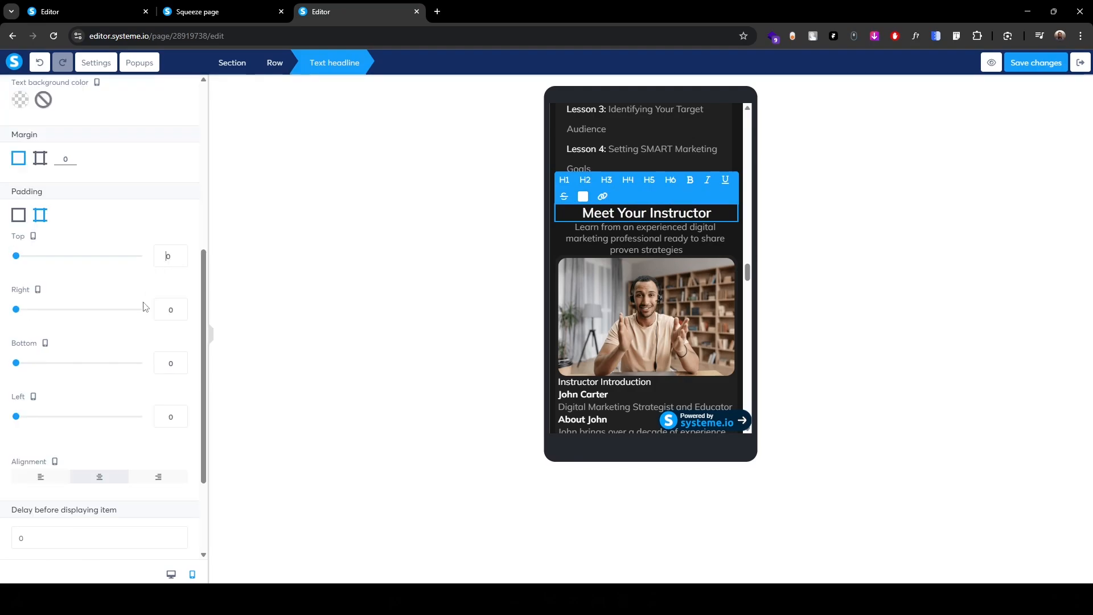
type("1")
left_click(161, 365)
type("1")
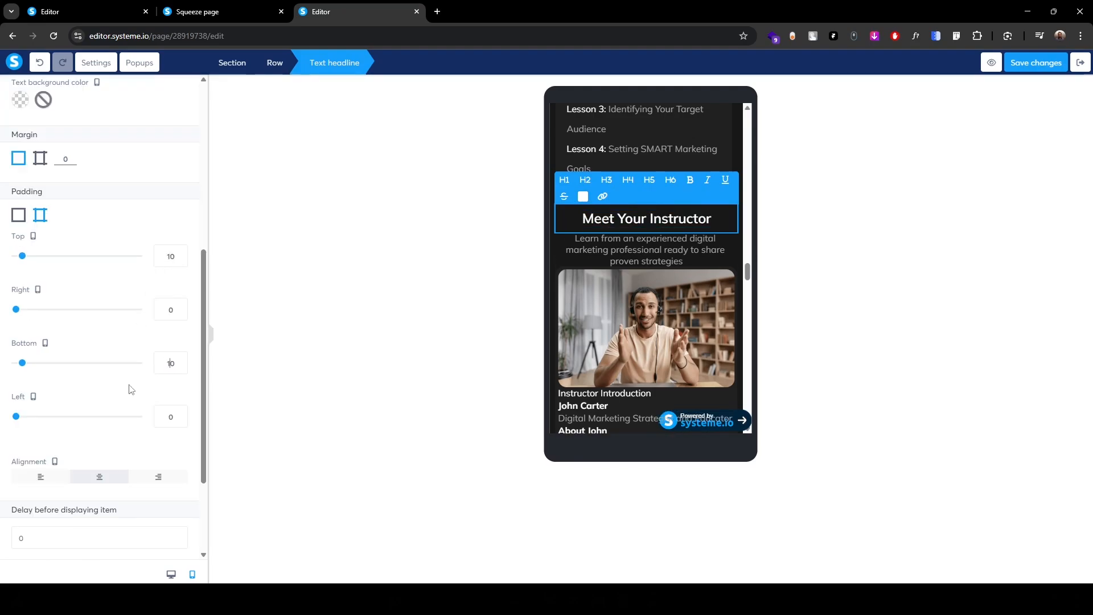
- Set the top and bottom padding of the description text under "Meet Your Instructor" to 10 on mobile
left_click(573, 235)
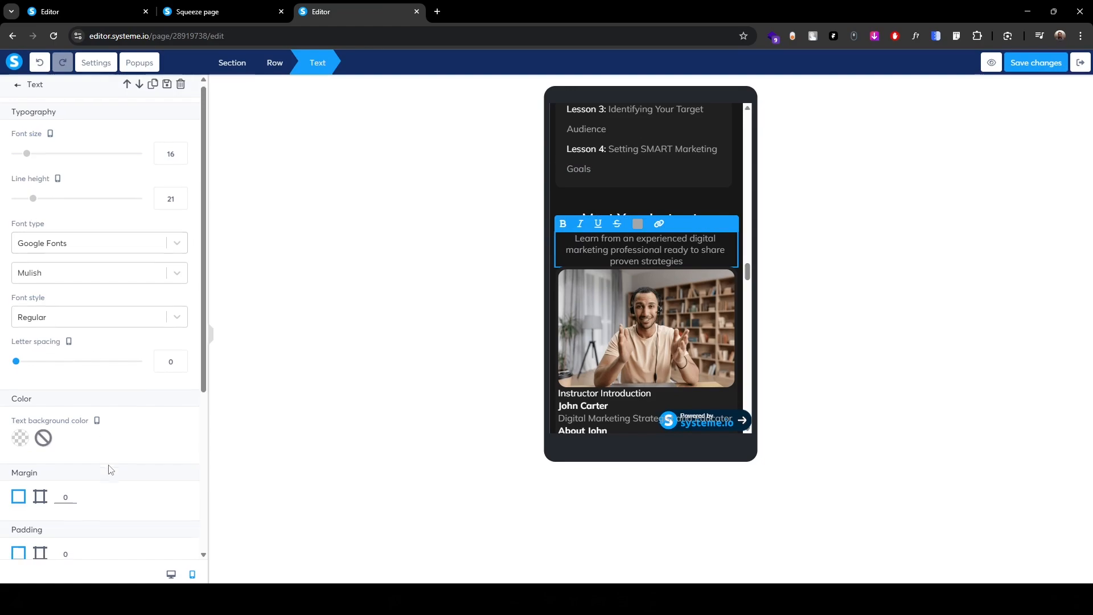
scroll(110, 470, "down", 3)
left_click(40, 386)
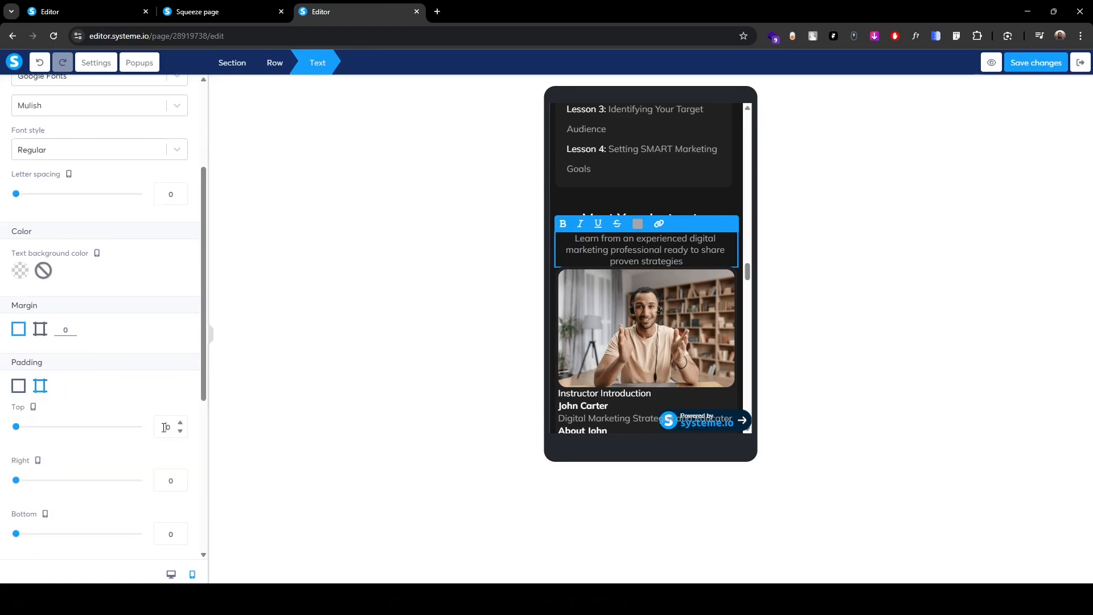
left_click(164, 427)
type("1")
scroll(148, 422, "down", 3)
left_click(166, 366)
type("1")
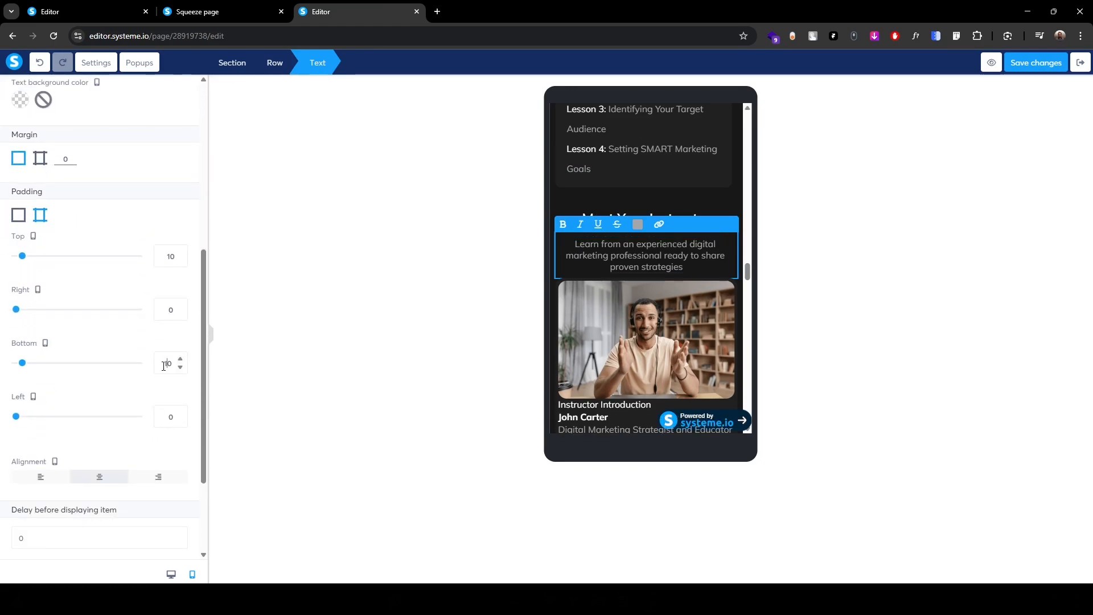
left_click(422, 288)
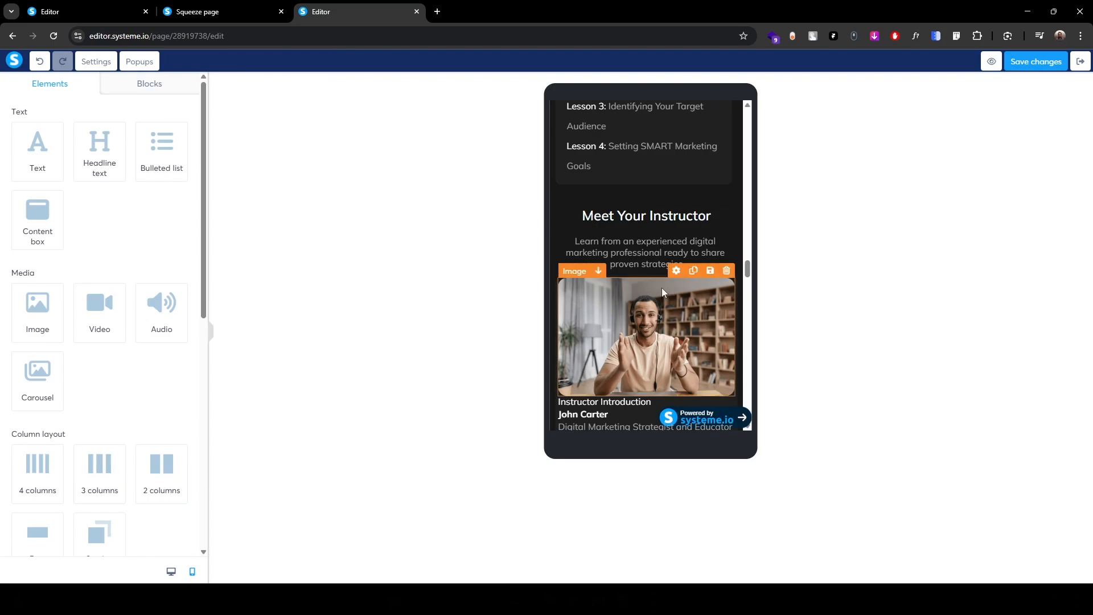
- Set the right and left padding of the section containing the instructor photo to 15 on mobile
left_click(575, 273)
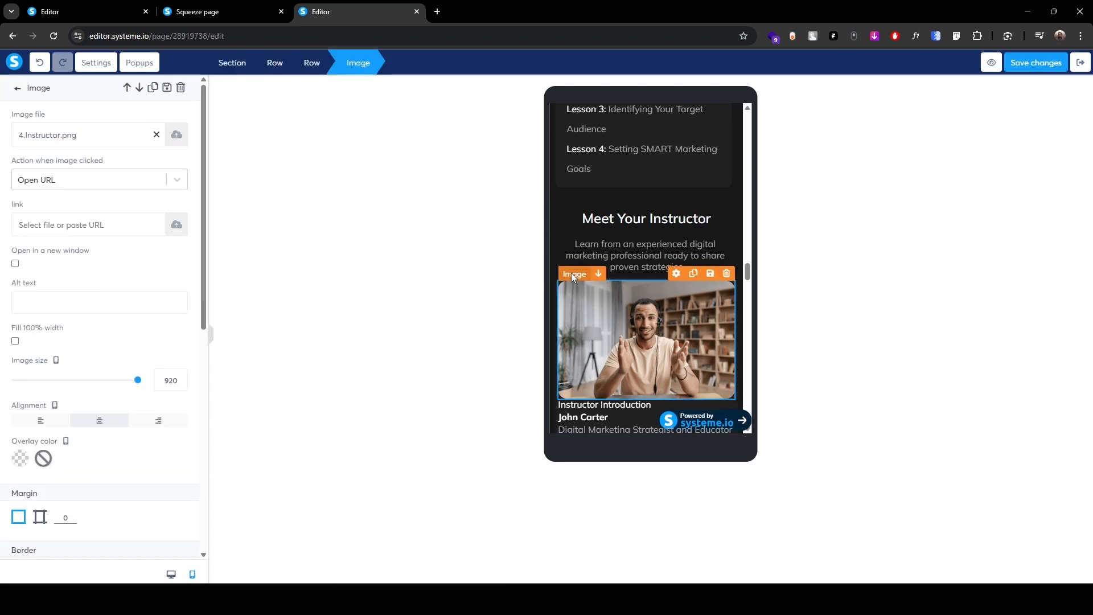
left_click(313, 63)
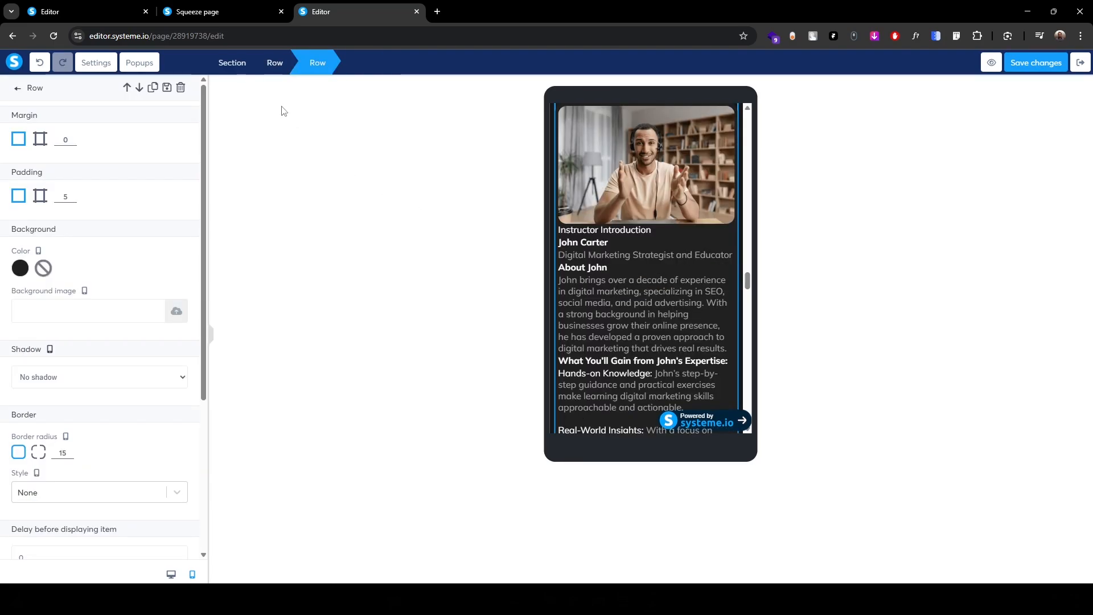
left_click(228, 73)
left_click(40, 195)
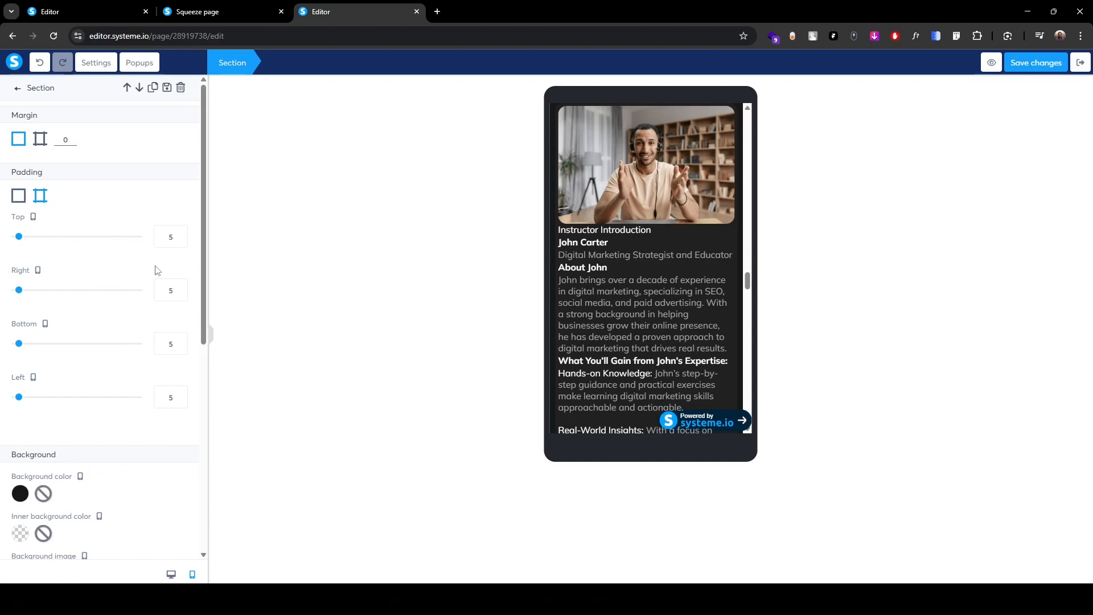
type("1")
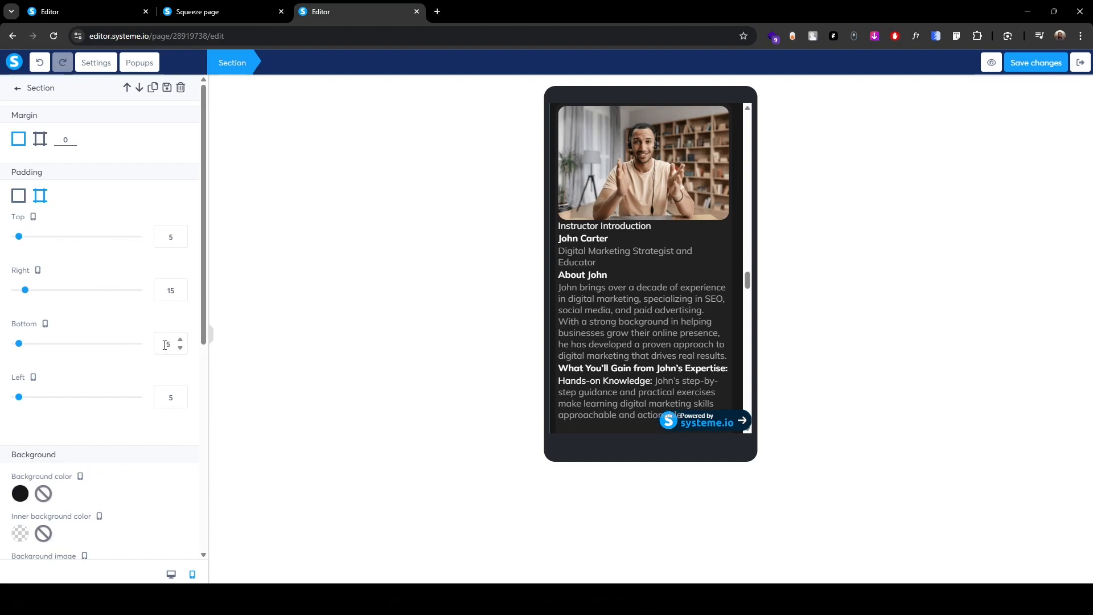
left_click(166, 397)
type("1")
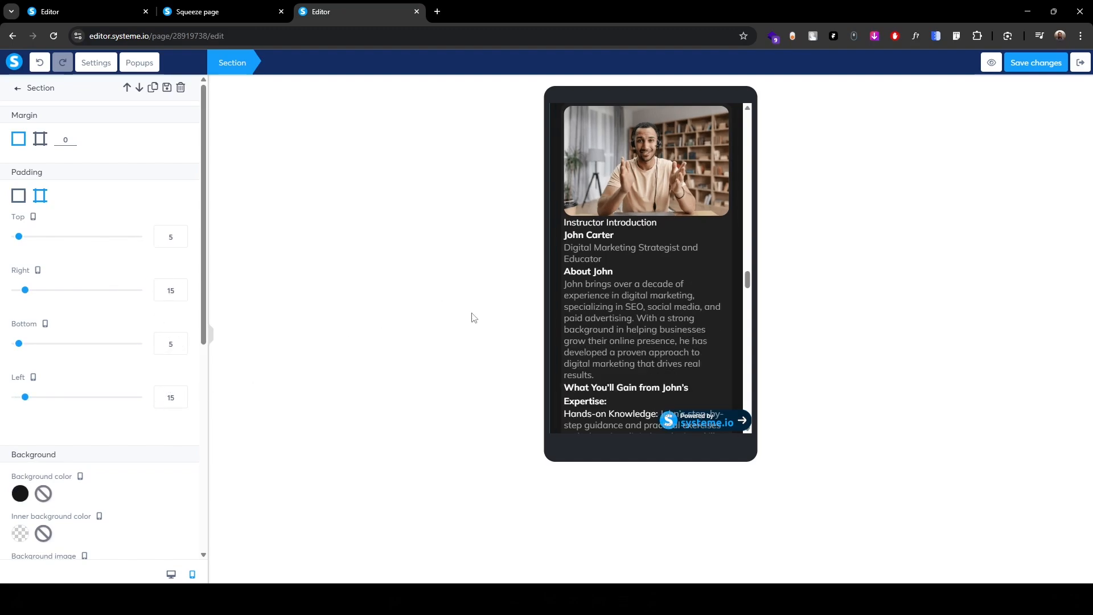
left_click(473, 315)
- Set the padding of the inner row holding the instructor photo and text to 15 on mobile
left_click(582, 241)
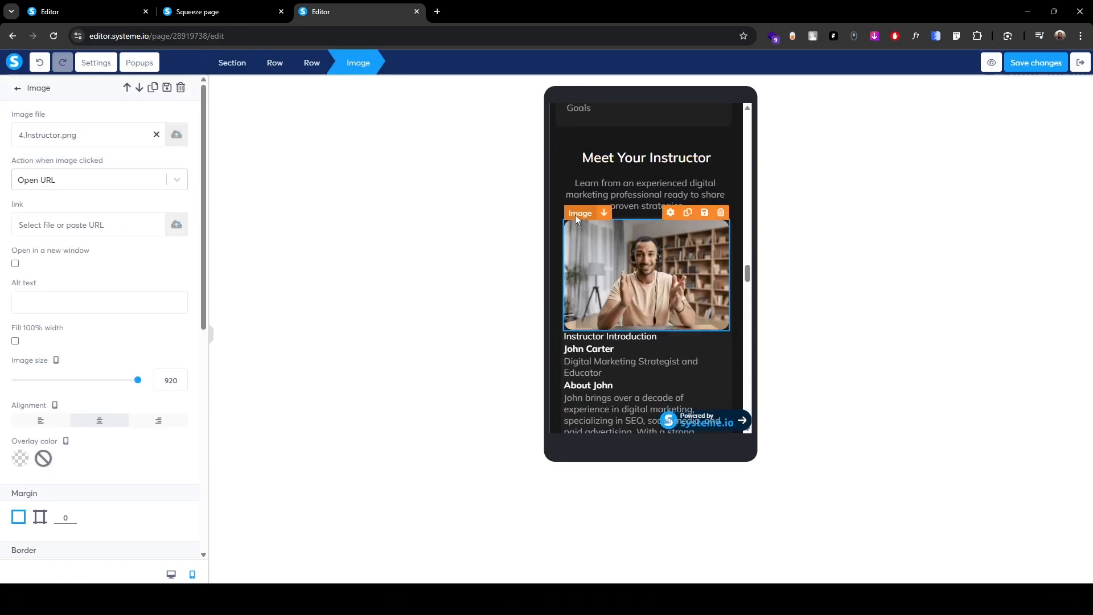
left_click(307, 66)
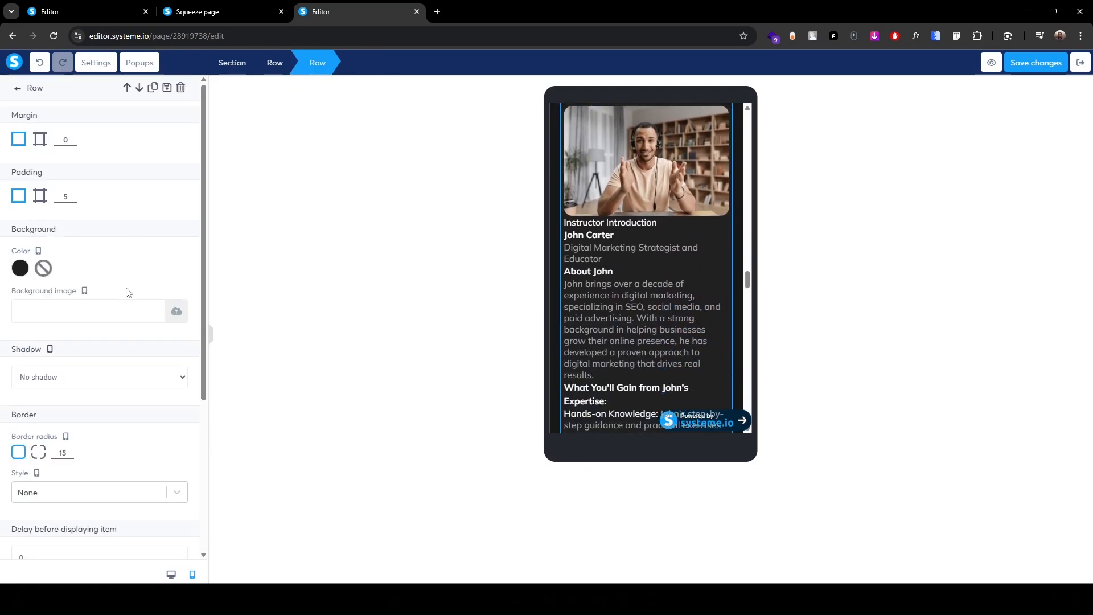
double_click(62, 197)
type("10")
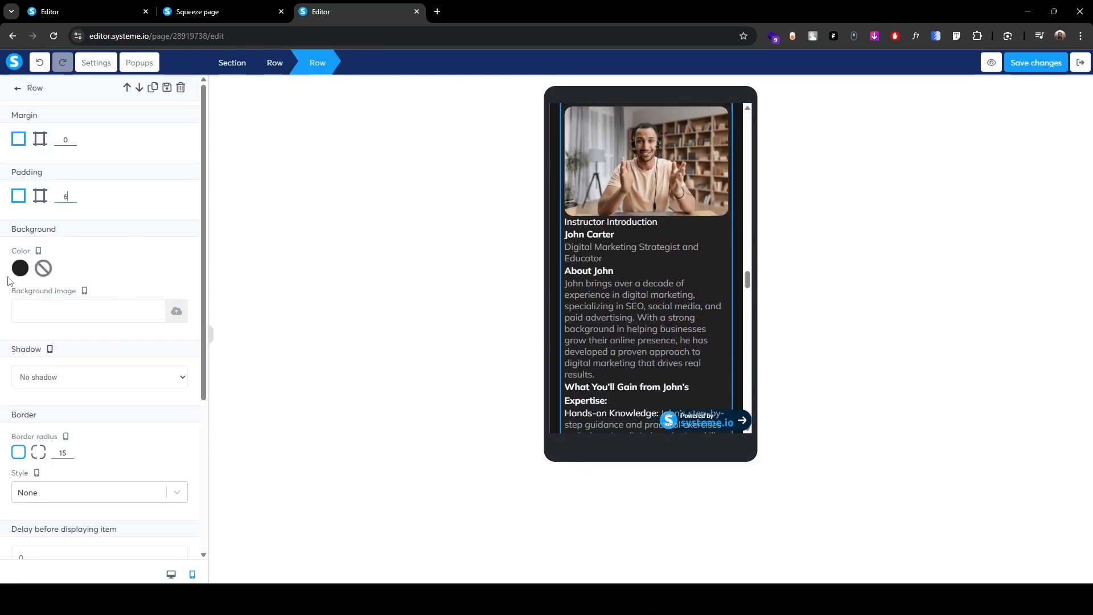
key("BackSpace")
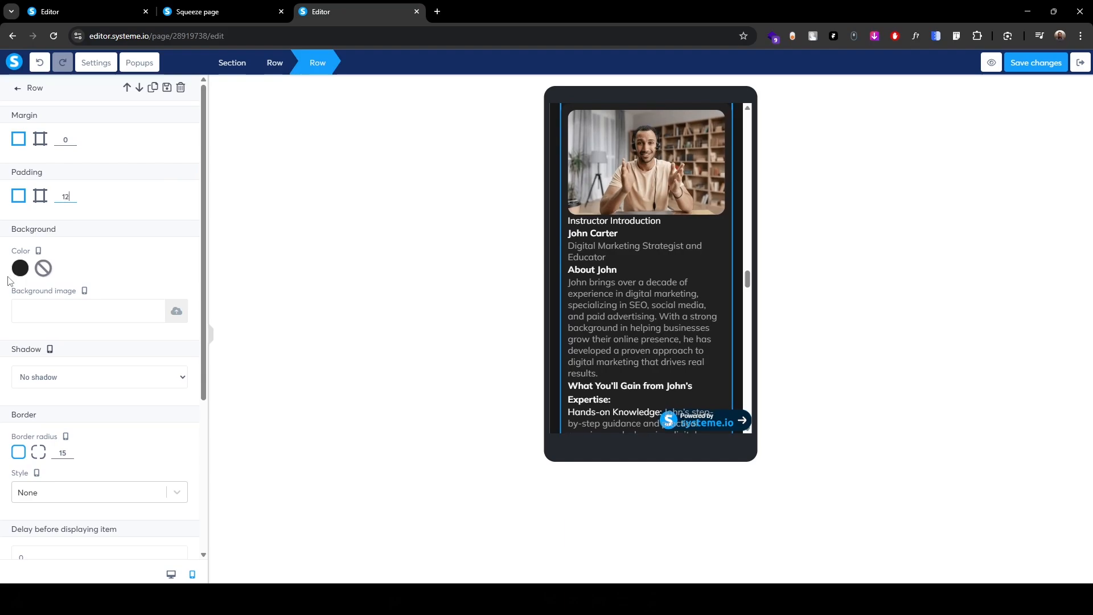
type("5")
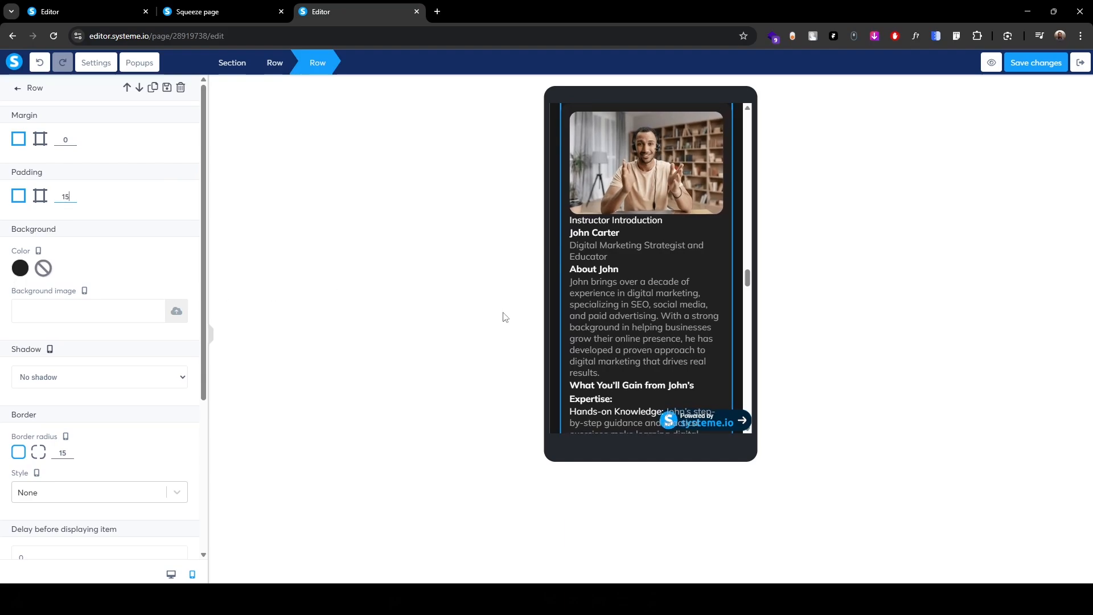
- Set the top margin of the instructor content row to 10 on mobile
left_click(322, 63)
left_click(41, 139)
left_click(157, 181)
type("10")
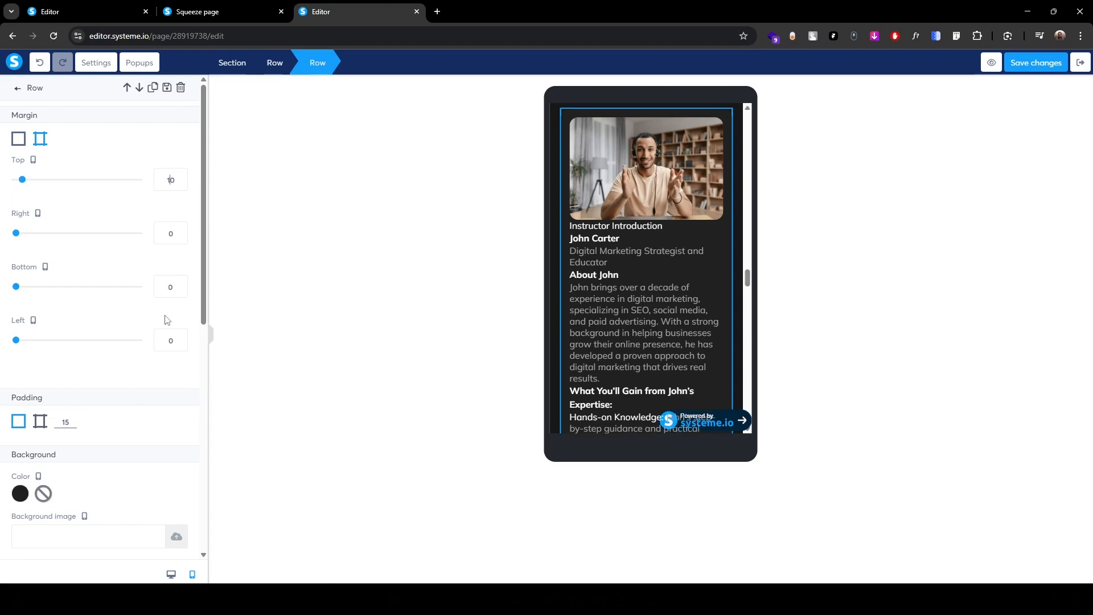
- Set the font size of the "Instructor Introduction" text to 22 on mobile
left_click(576, 225)
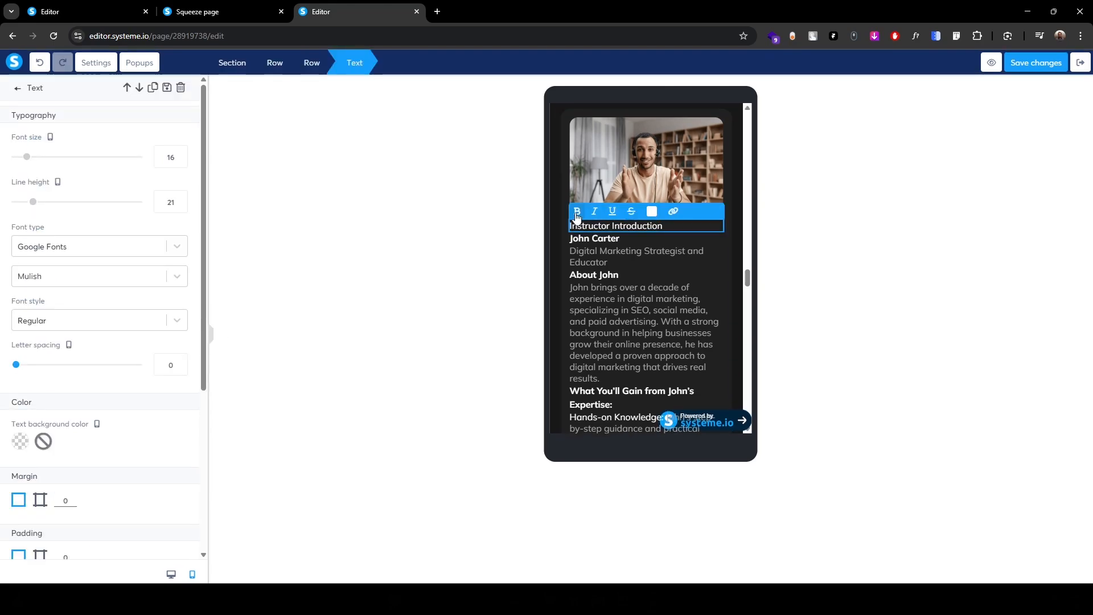
left_click(162, 157)
key("Up")
key("Up")
key("Up")
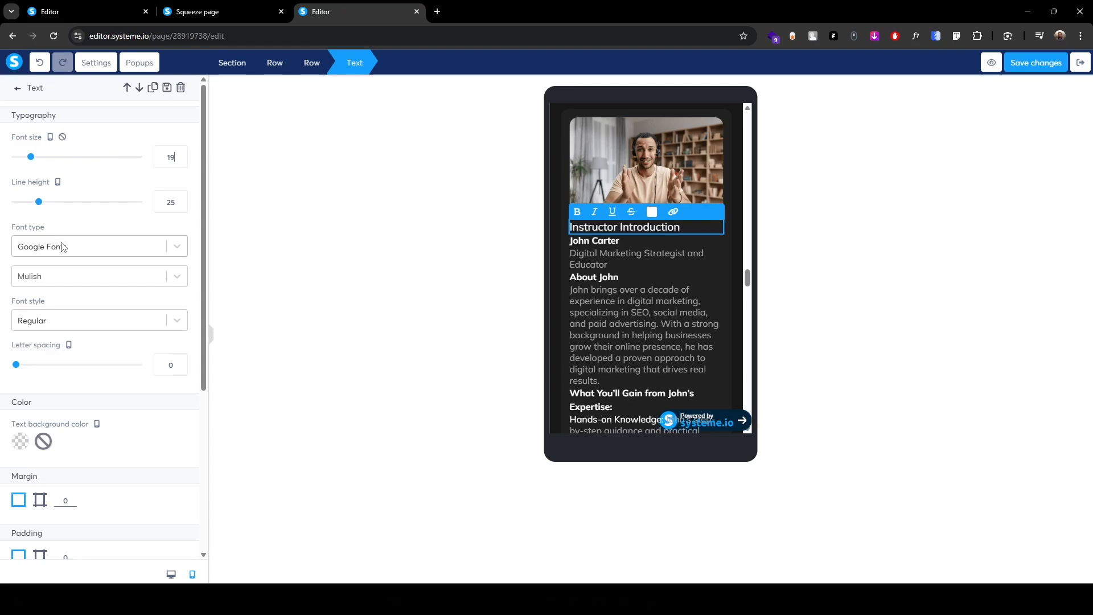
key("Up")
key("Up")
key("Up")
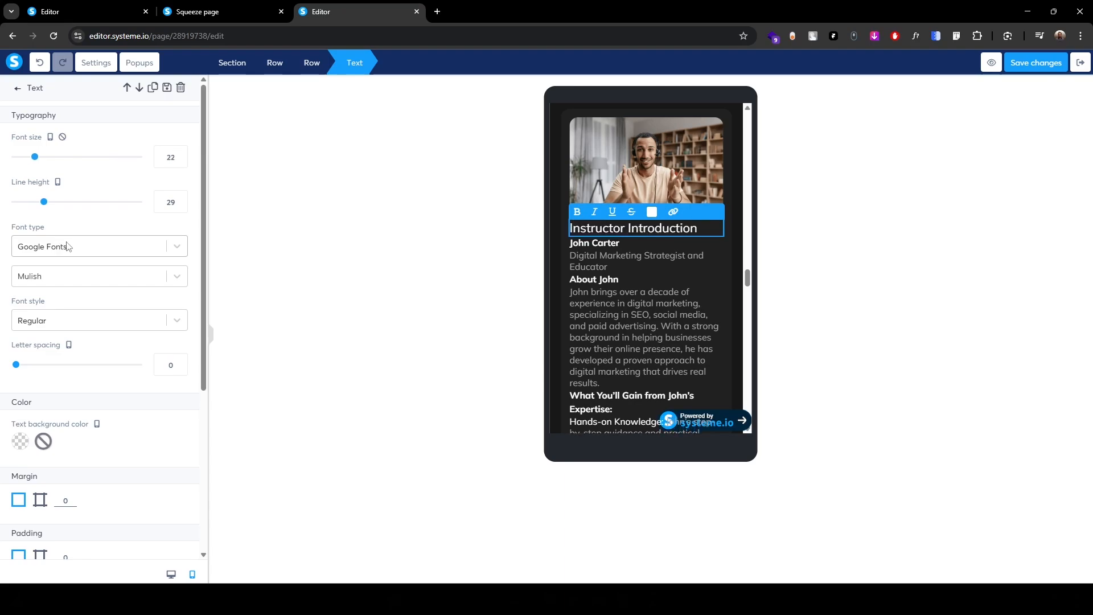
- Set the top and bottom padding of the "Instructor Introduction" text to 10 on mobile
scroll(32, 419, "down", 3)
left_click(39, 386)
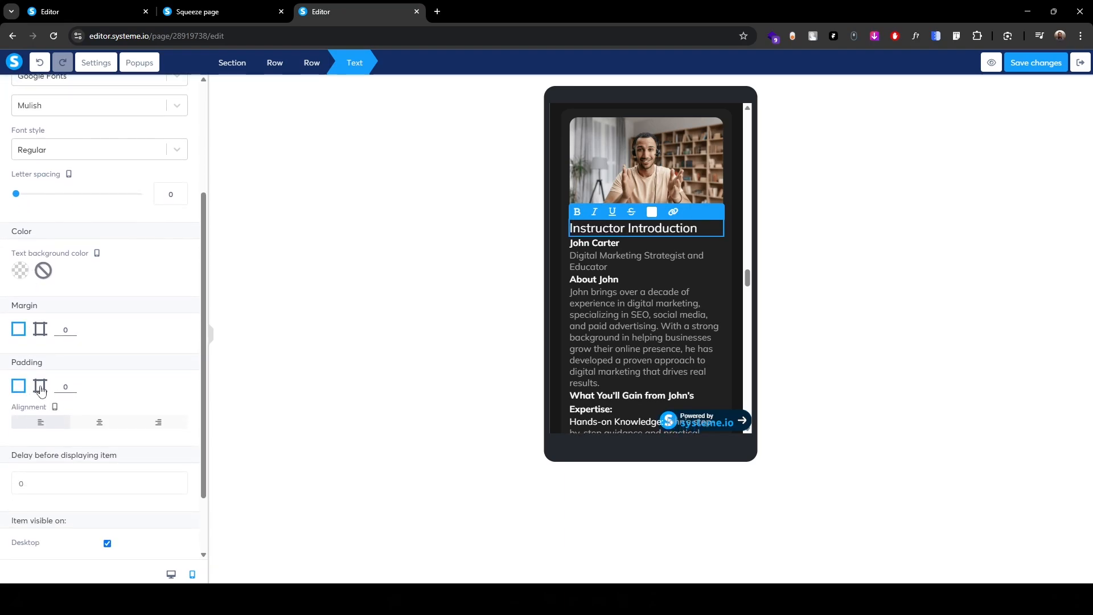
scroll(147, 397, "down", 2)
left_click(168, 313)
type("10")
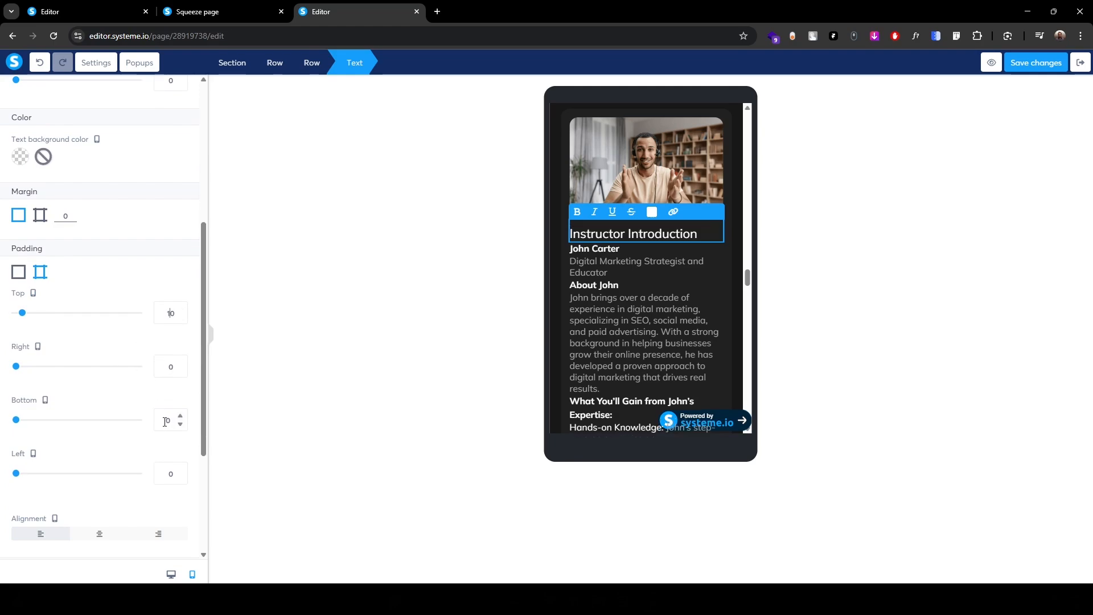
left_click(165, 422)
type("1")
left_click(399, 303)
- Increase the top padding of the "Instructor Introduction" text to 15 on mobile
left_click(583, 225)
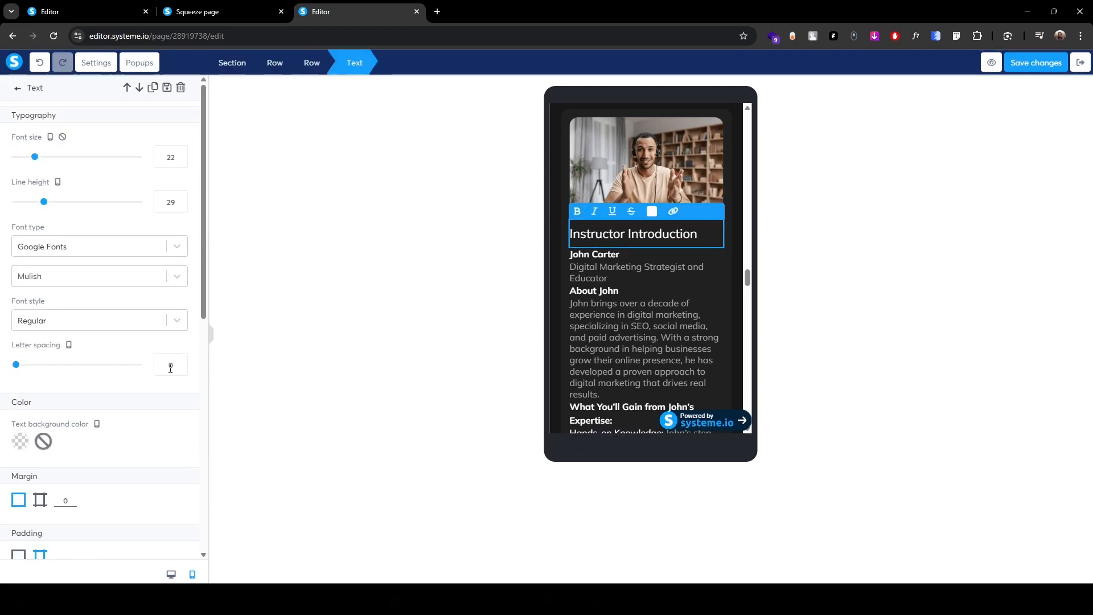
scroll(159, 395, "down", 3)
left_click_drag(172, 425, 91, 447)
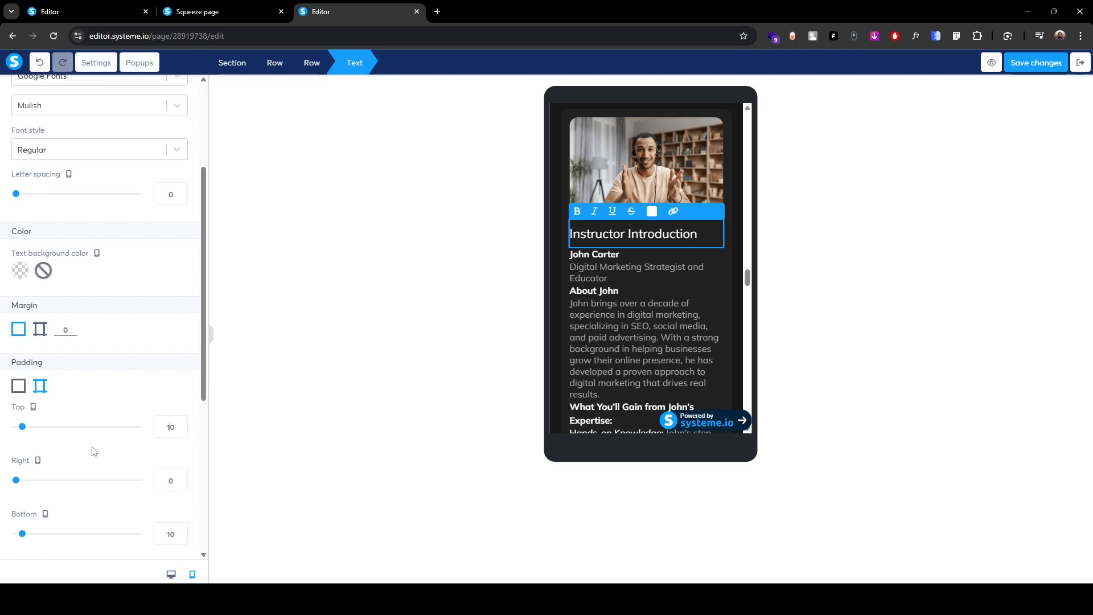
key("Up")
key("Up")
key("Up")
key("Up")
key("Up")
left_click(342, 322)
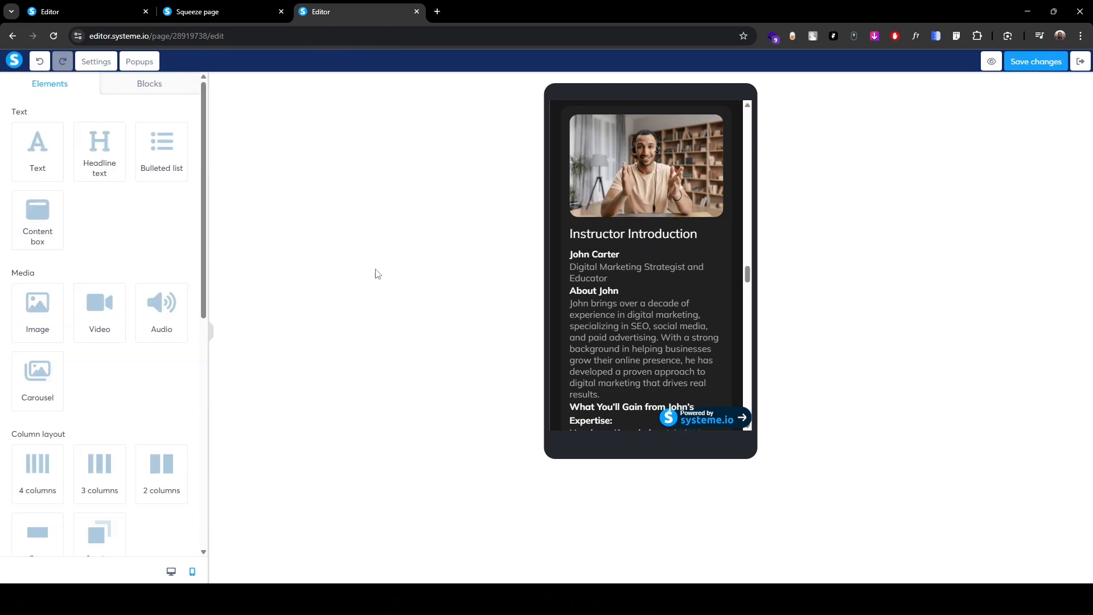
- Set the top and bottom padding of the instructor's name text to 10 on mobile
left_click(585, 252)
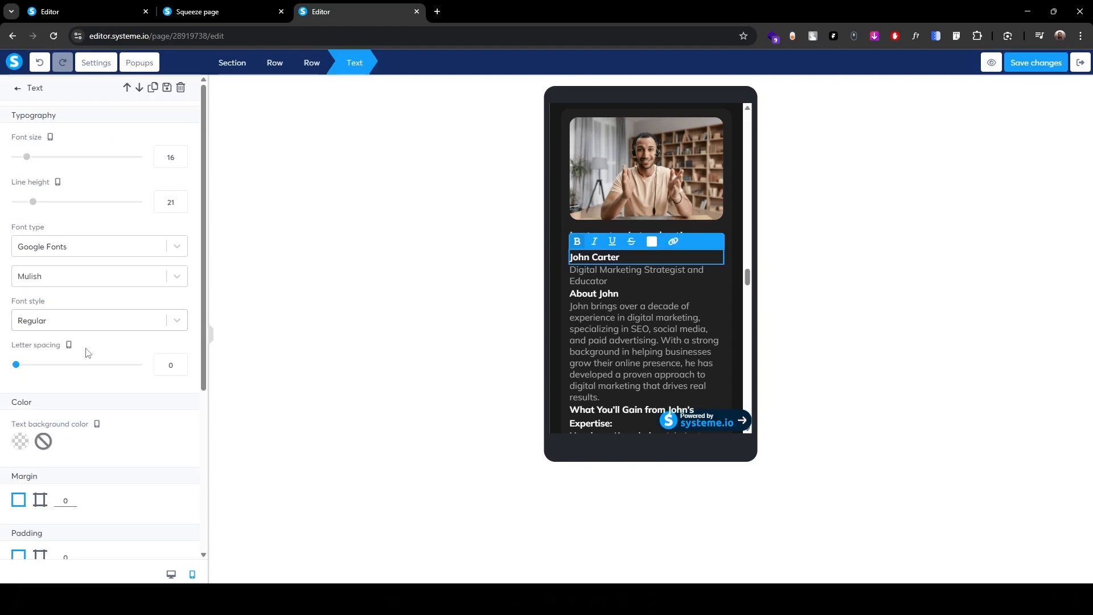
scroll(89, 353, "down", 4)
left_click(39, 329)
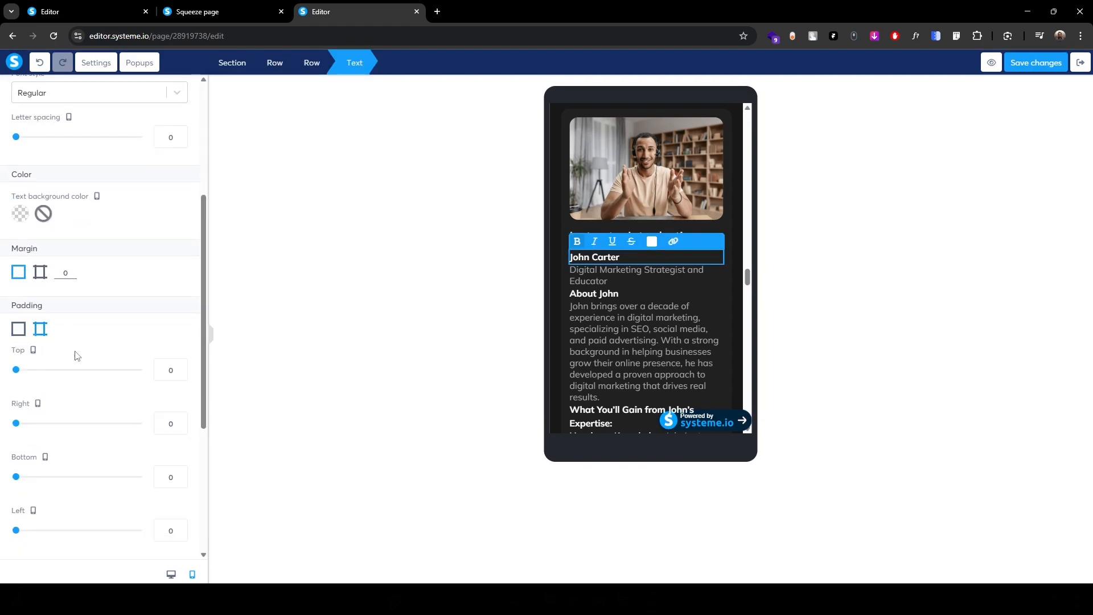
left_click(165, 373)
type("1")
left_click(163, 477)
type("1")
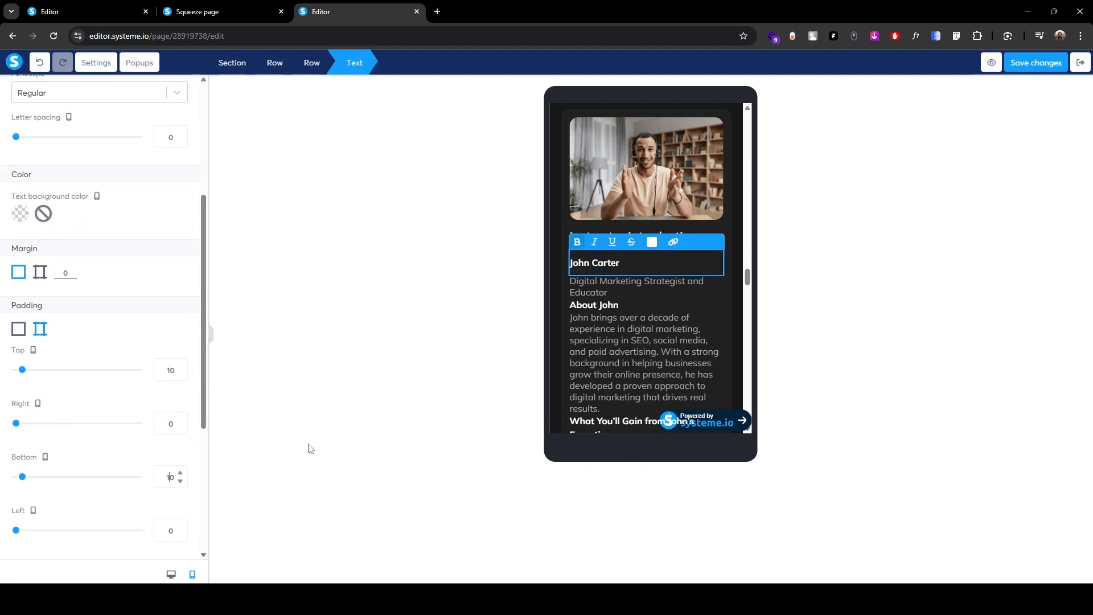
left_click(480, 309)
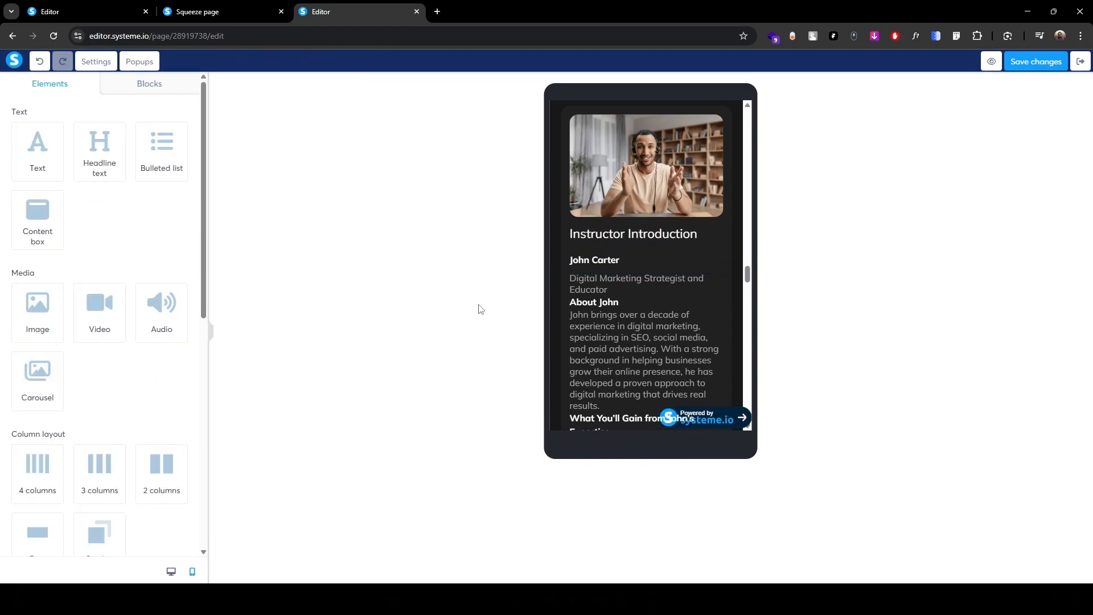
- Set the bottom padding of the "Digital Marketing Strategist and Educator" text to 10 on mobile
left_click(579, 271)
scroll(69, 393, "down", 3)
left_click(39, 386)
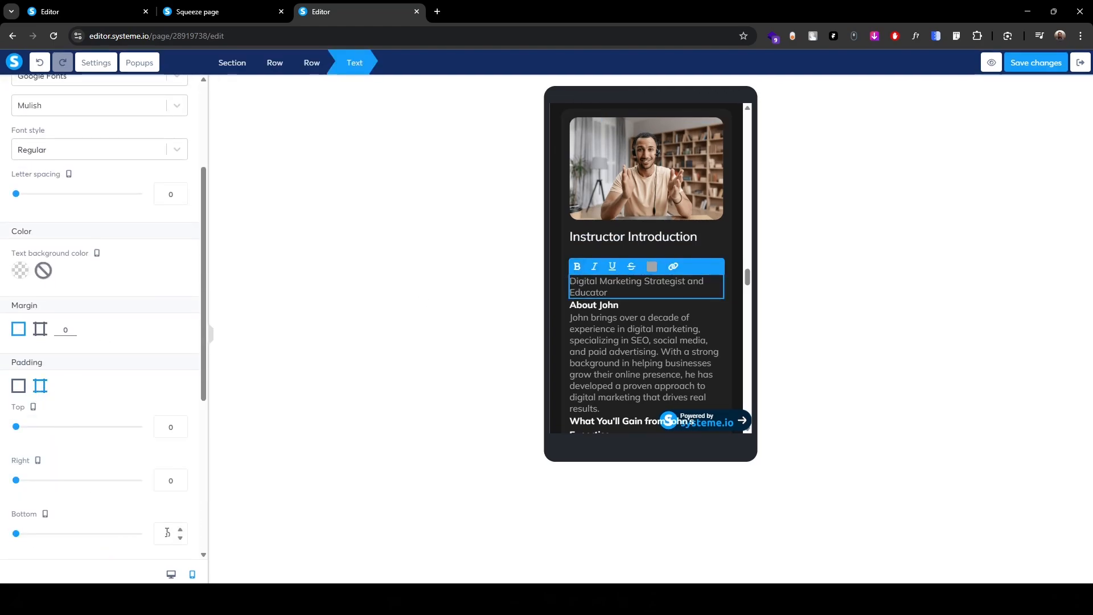
left_click_drag(172, 534, 130, 545)
type("10")
left_click(455, 341)
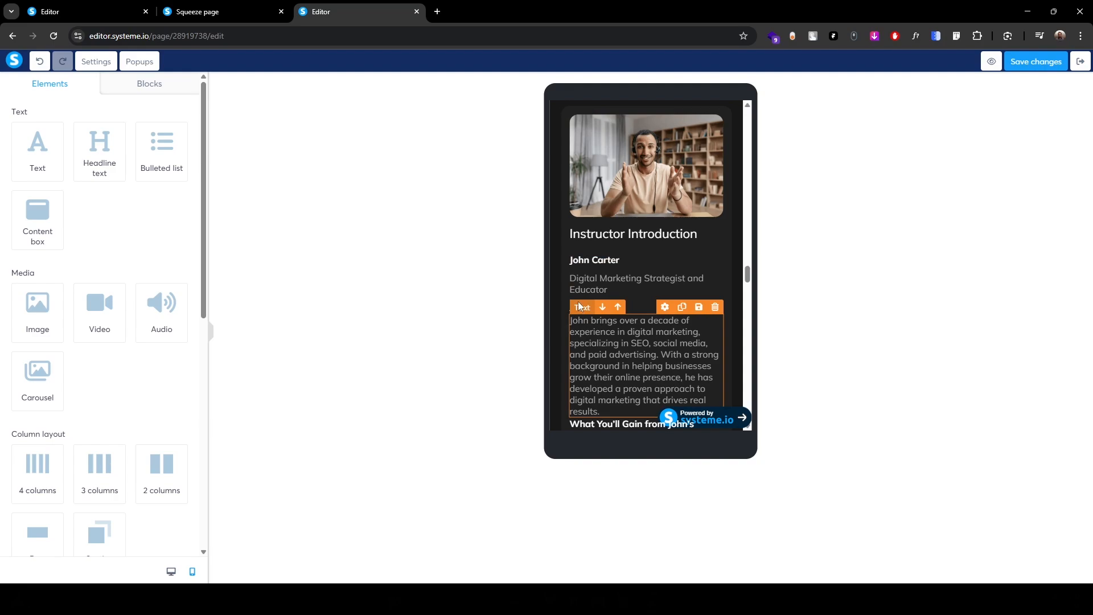
- Set the top and bottom padding of the "About" heading above the instructor's biography to 10 on mobile
left_click(583, 308)
scroll(144, 431, "down", 1)
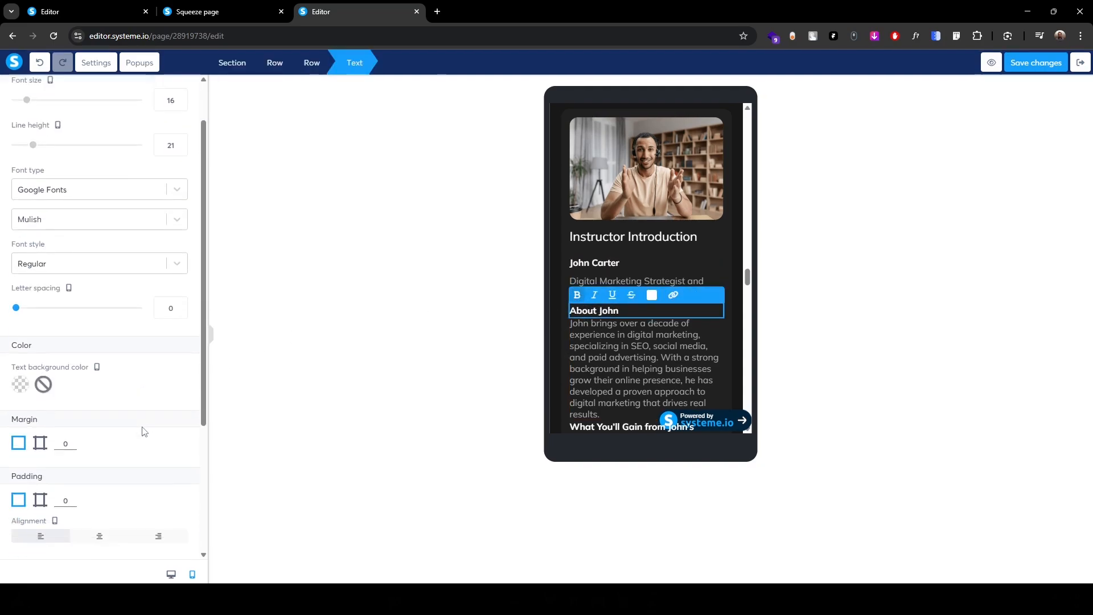
scroll(144, 432, "down", 3)
left_click(39, 328)
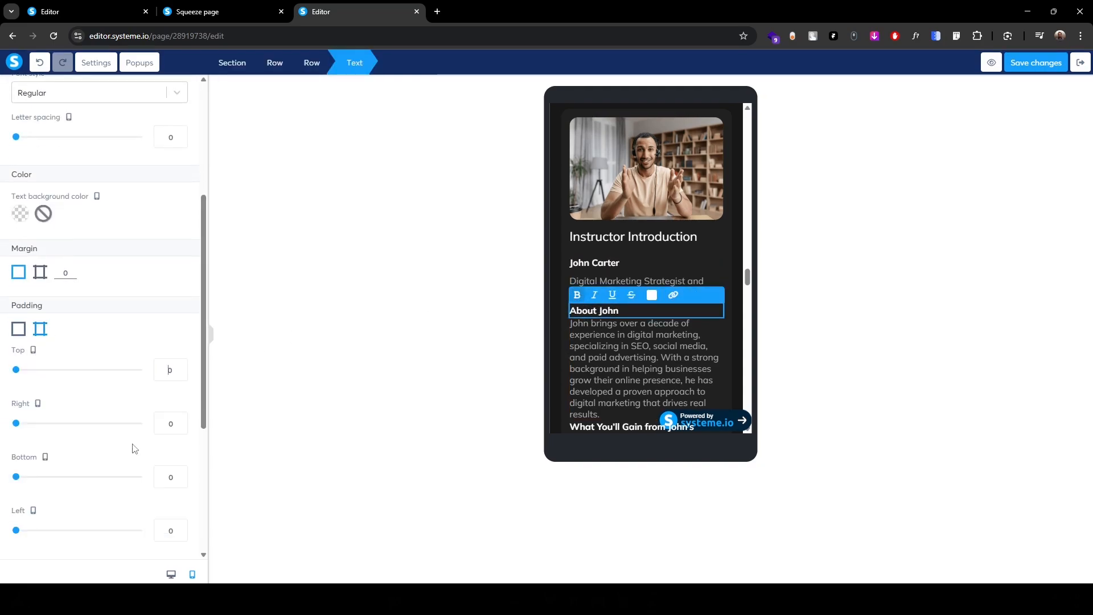
type("1")
left_click(160, 485)
type("1")
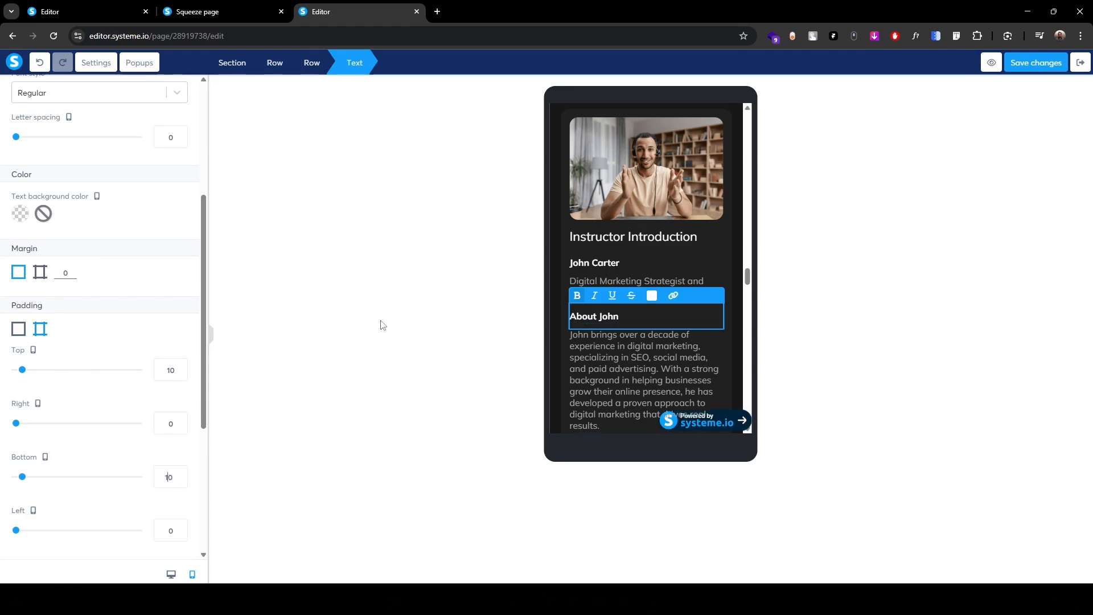
left_click(378, 320)
- Reduce the bottom padding of the instructor's name text on mobile
left_click(579, 246)
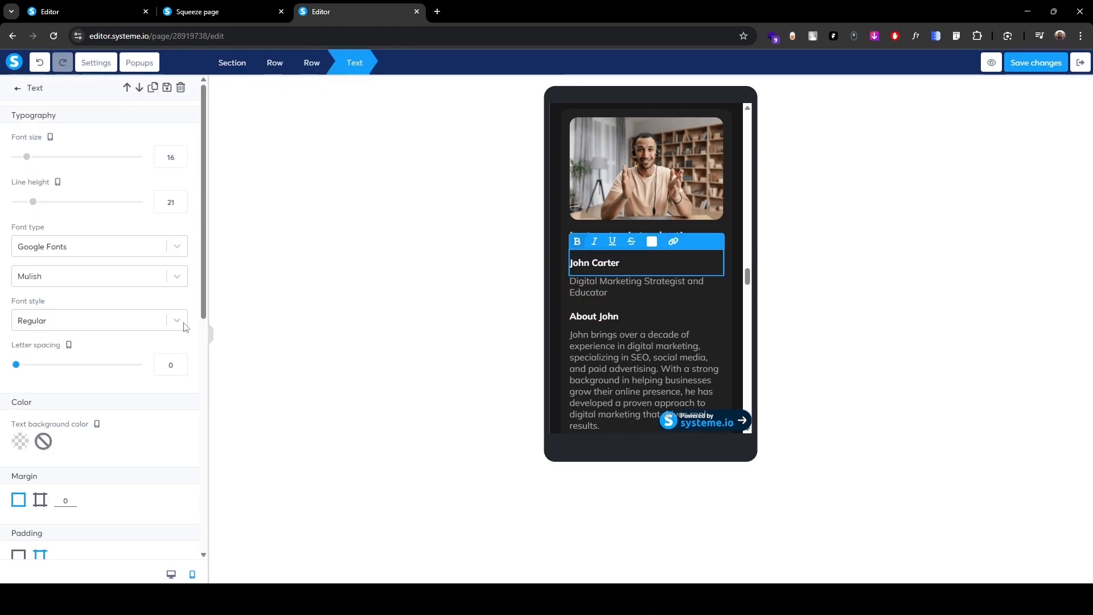
scroll(78, 463, "down", 5)
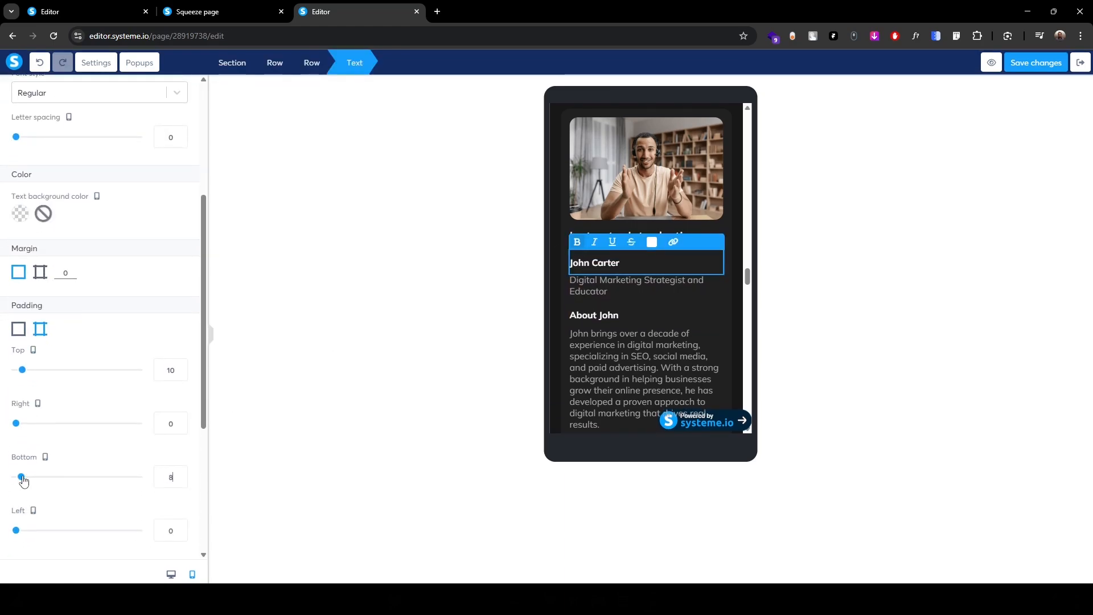
left_click(378, 342)
- Set the bottom padding of the "About" heading above the instructor's biography to 5 on mobile
left_click(576, 296)
scroll(91, 436, "down", 5)
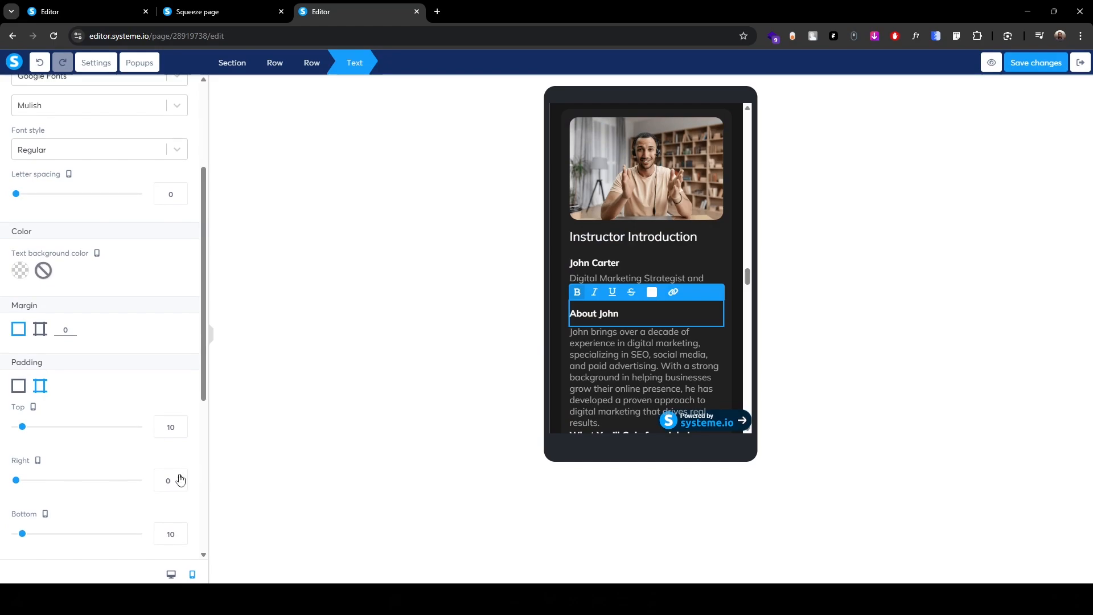
scroll(178, 478, "down", 2)
left_click(162, 419)
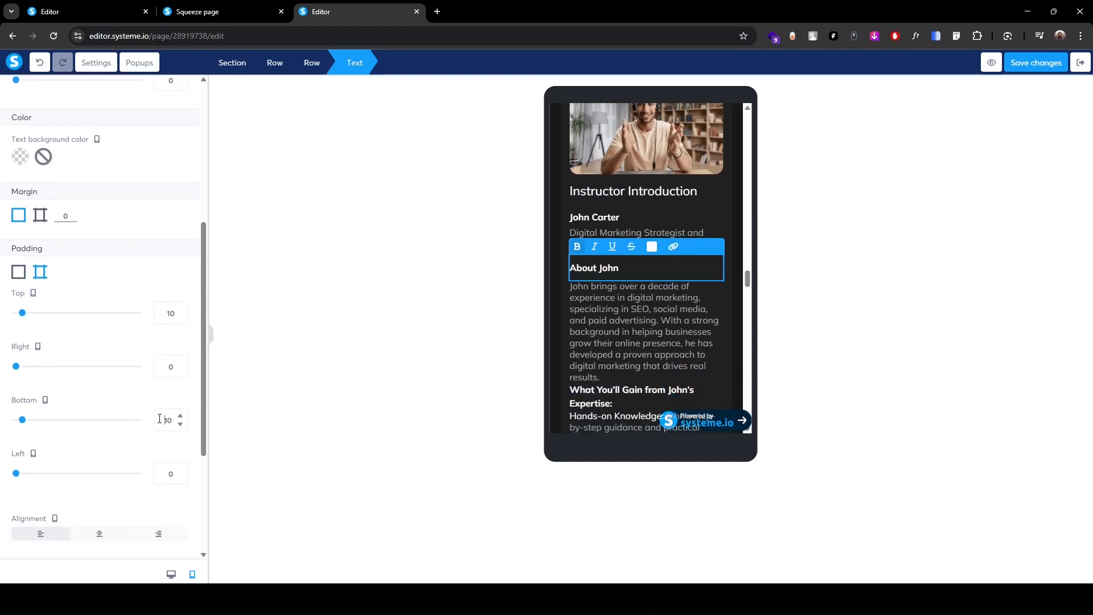
key("Down")
key("Down")
key("Down")
key("Down")
key("Down")
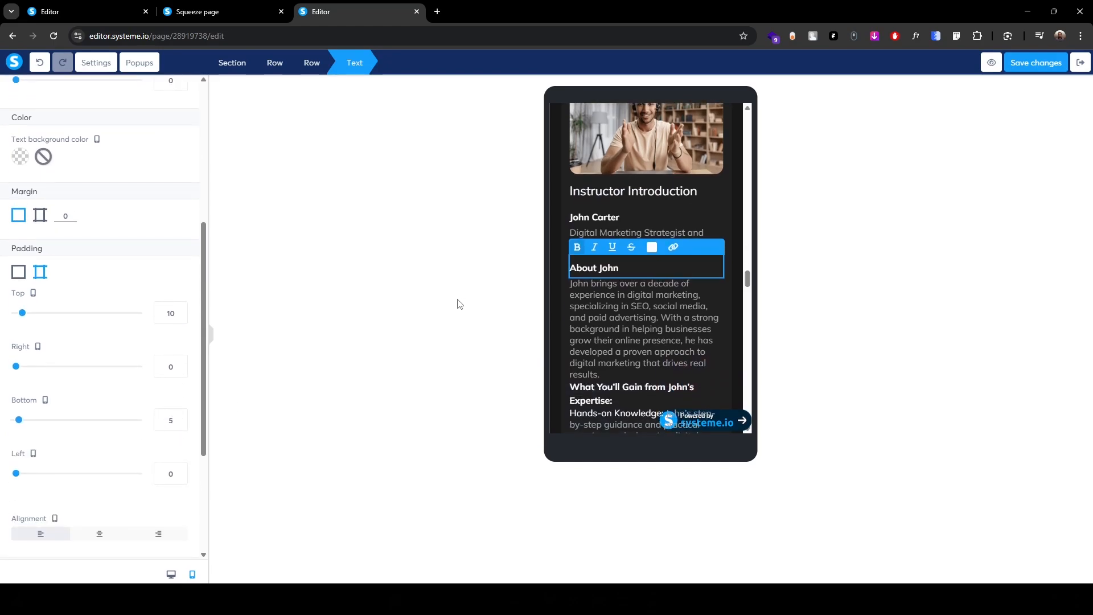
left_click(456, 302)
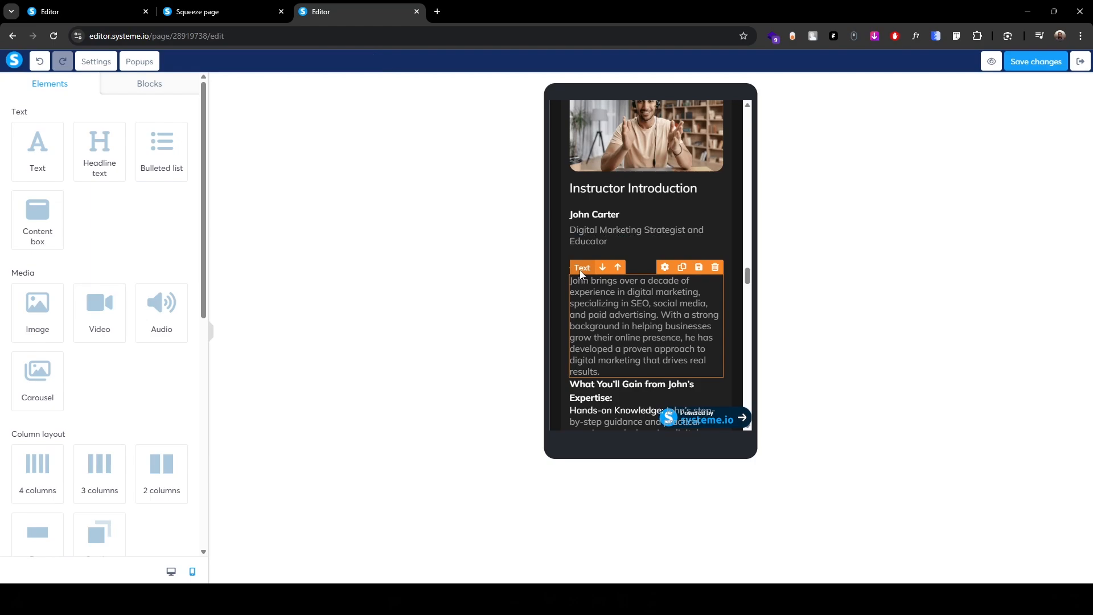
- Set the instructor biography paragraph's top padding to 5 and bottom padding to 10 on mobile
left_click(580, 270)
scroll(101, 452, "down", 2)
left_click(41, 388)
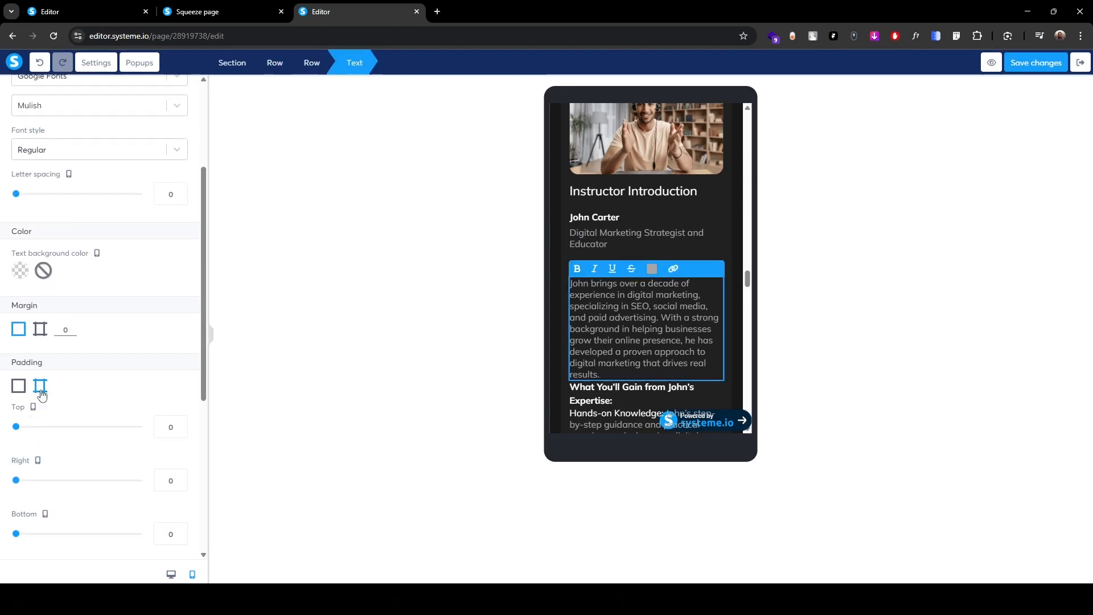
type("1")
scroll(149, 478, "down", 3)
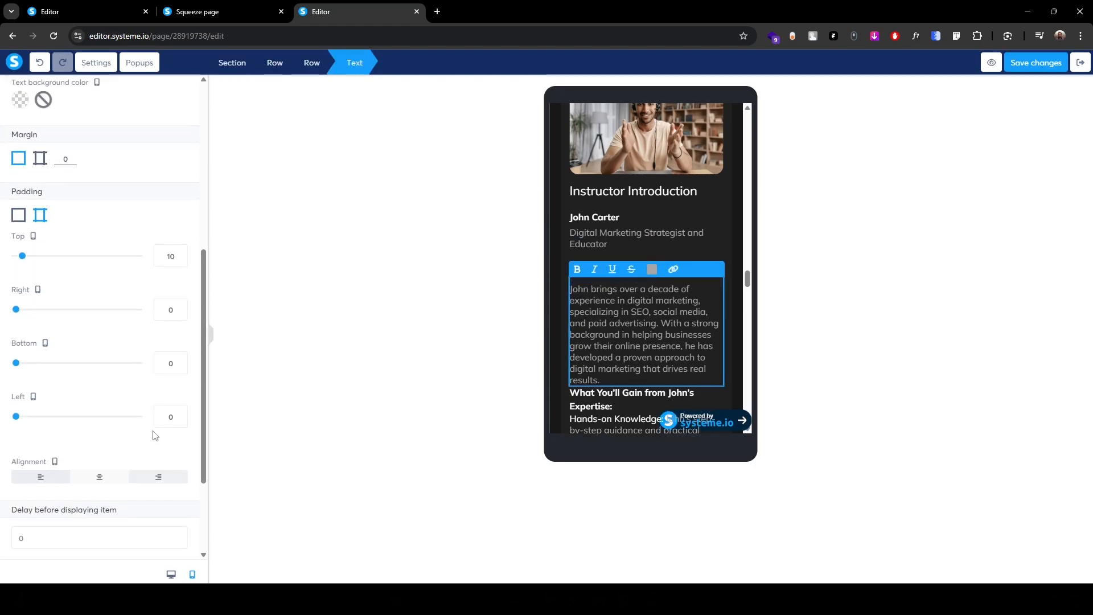
left_click(165, 363)
type("1")
scroll(158, 371, "up", 2)
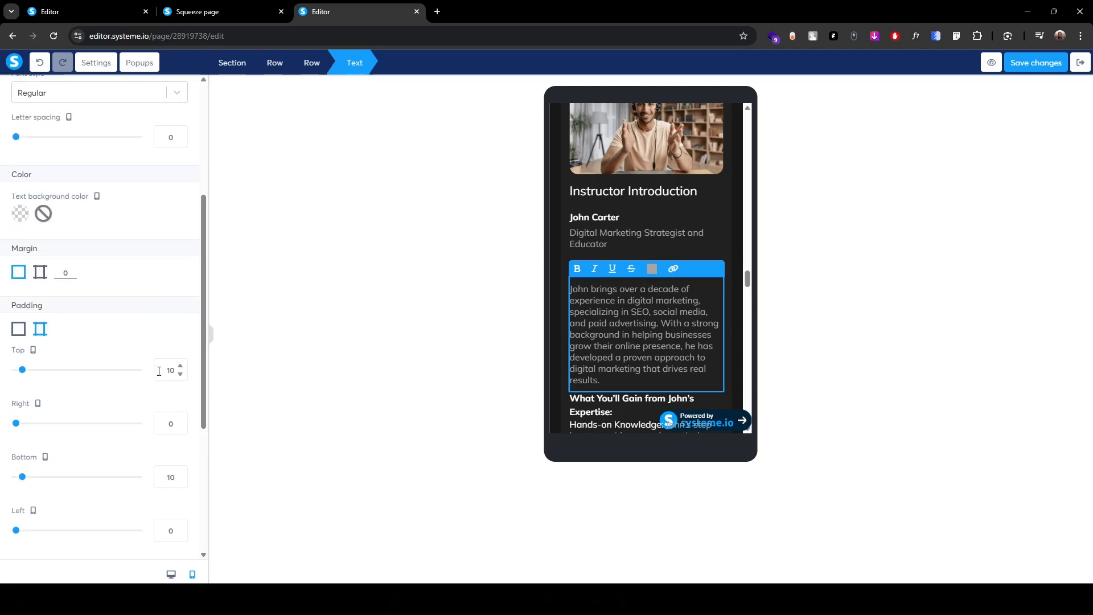
left_click_drag(163, 367, 182, 371)
type("5")
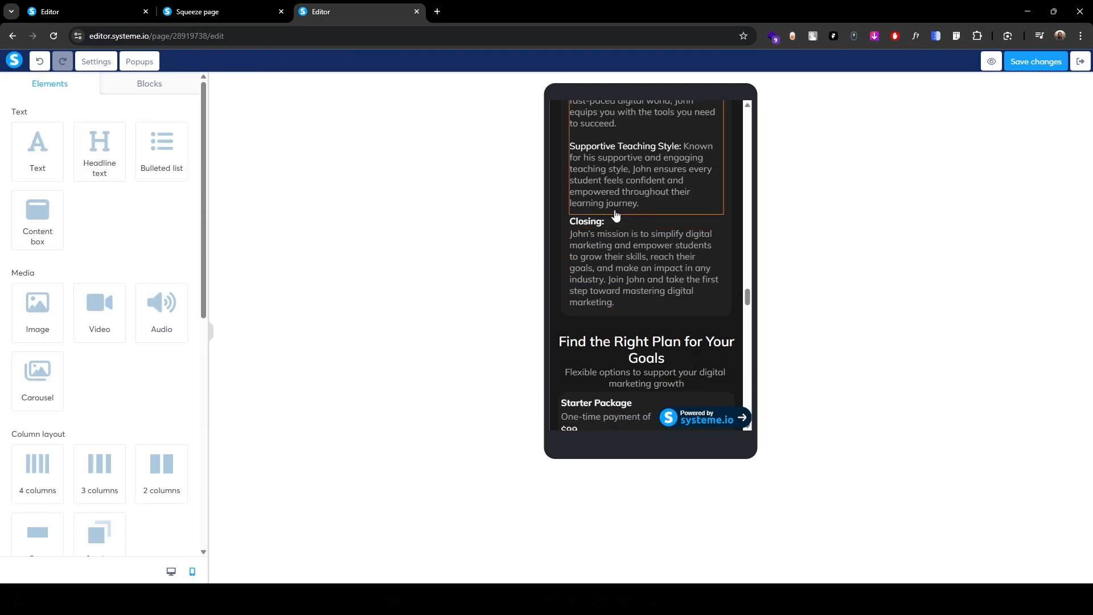
- Set the "Closing:" heading's top padding to 10 and bottom padding to 5 on mobile
left_click(595, 222)
scroll(59, 414, "down", 2)
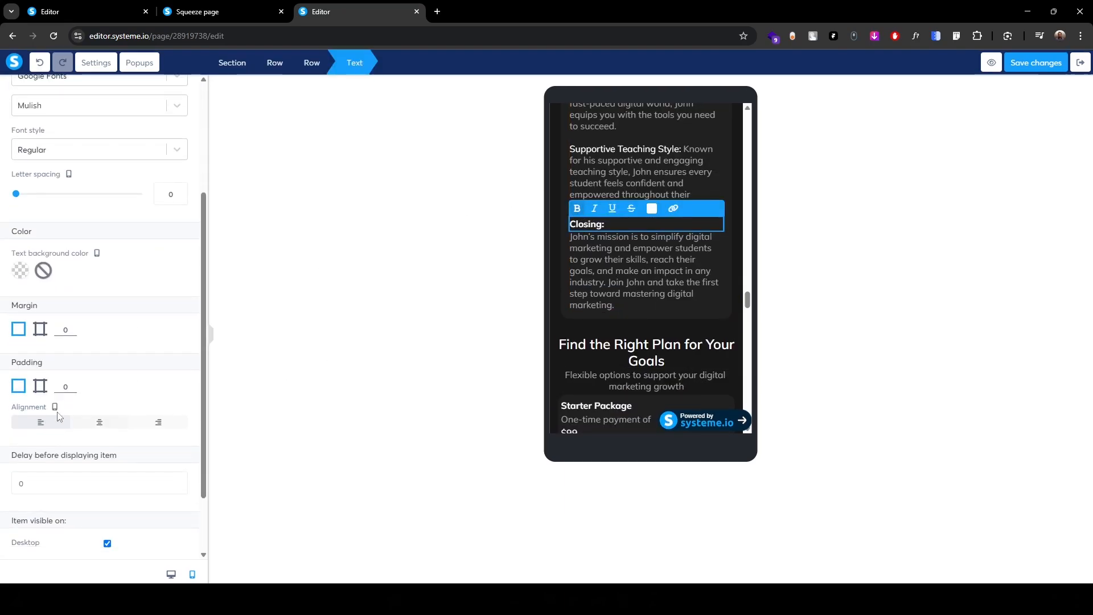
left_click(40, 385)
left_click(158, 430)
type("10")
scroll(144, 445, "down", 4)
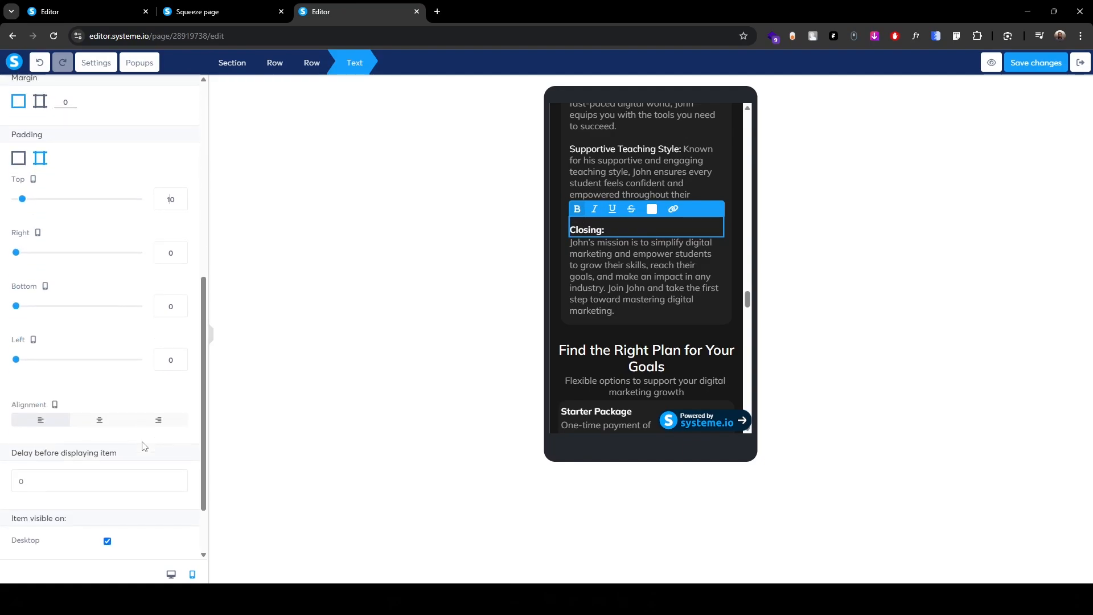
left_click(167, 306)
type("5")
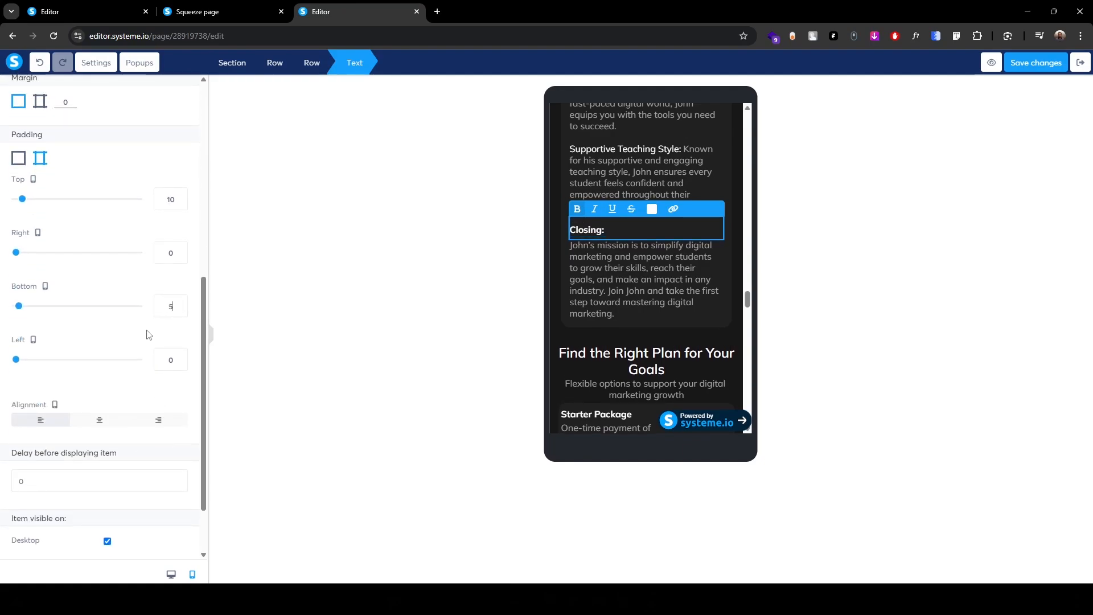
left_click(380, 308)
- Set the left and right padding of the "Find the Right Plan for Your Goals" section to 15 on mobile
scroll(563, 240, "down", 2)
left_click(564, 239)
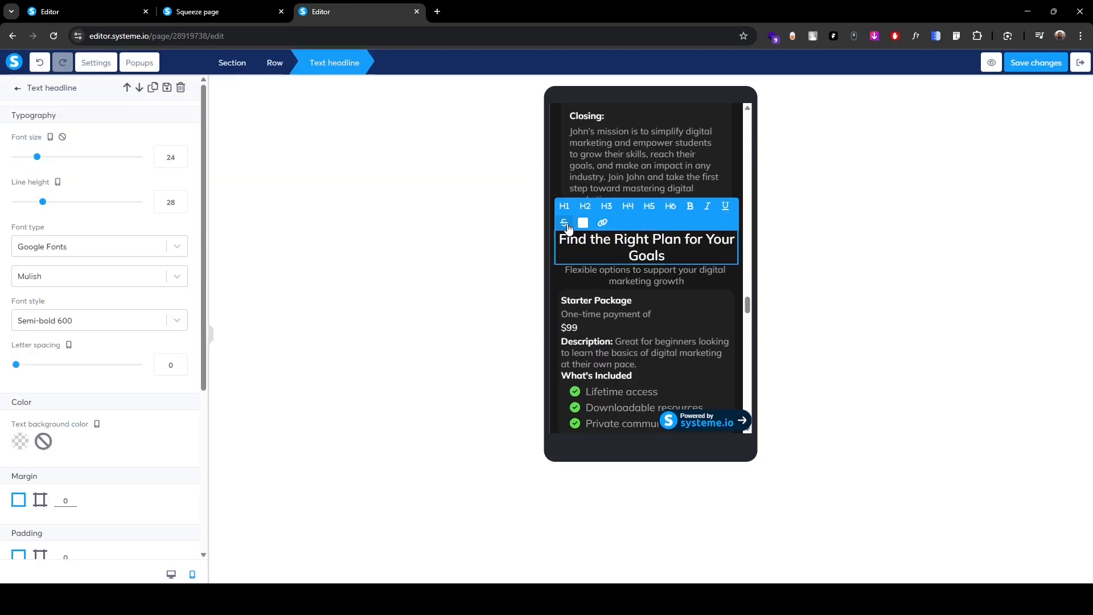
left_click(232, 64)
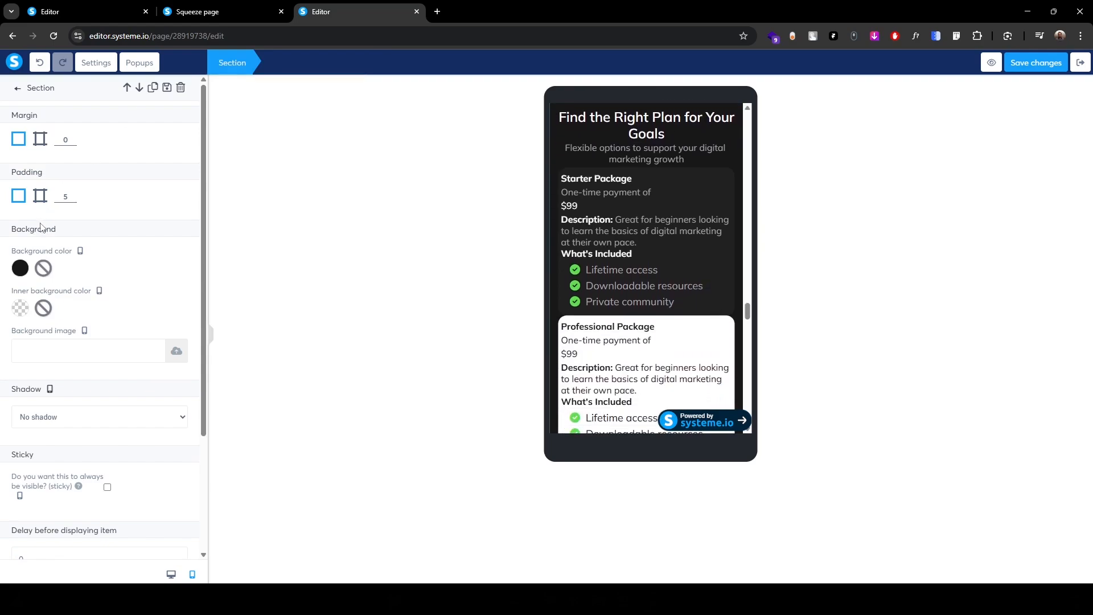
left_click(40, 197)
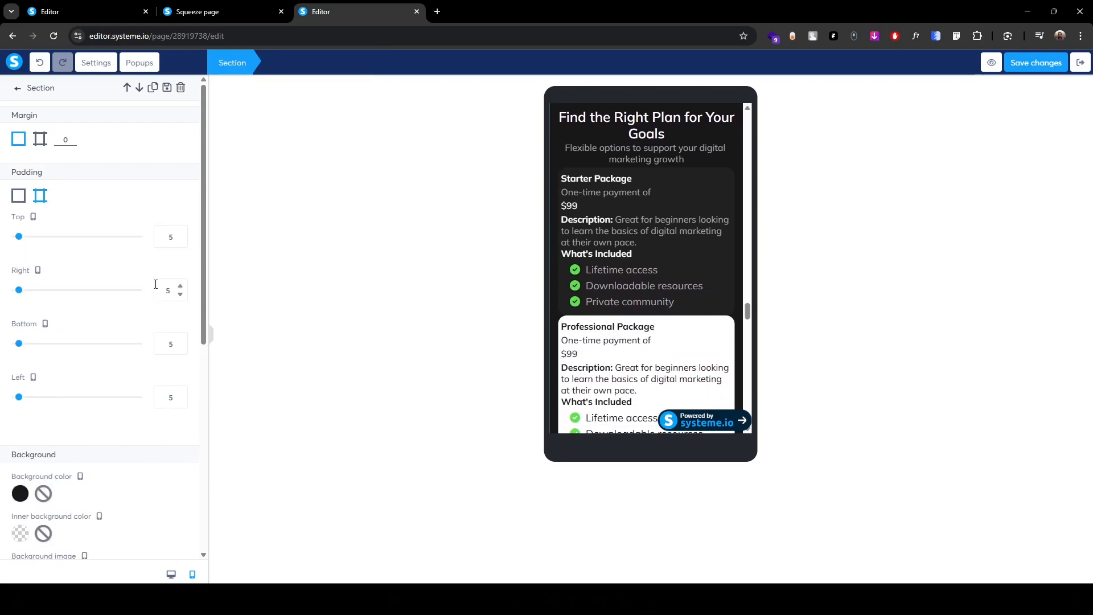
type("1")
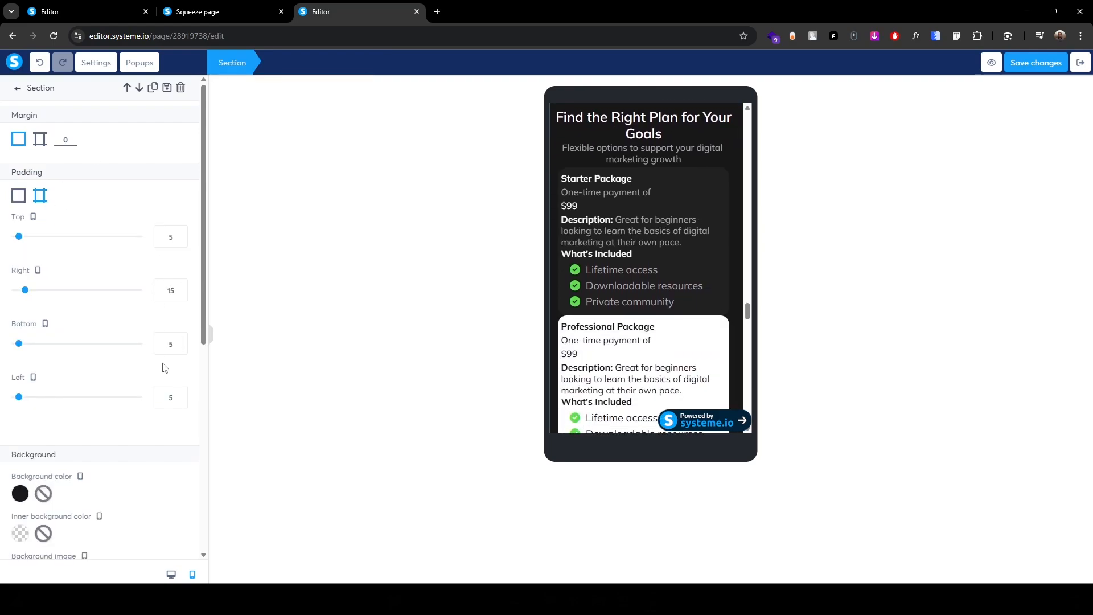
left_click(167, 399)
type("1")
- Set the top and bottom padding of the "Find the Right Plan for Your Goals" headline to 10 on mobile
scroll(652, 321, "up", 3)
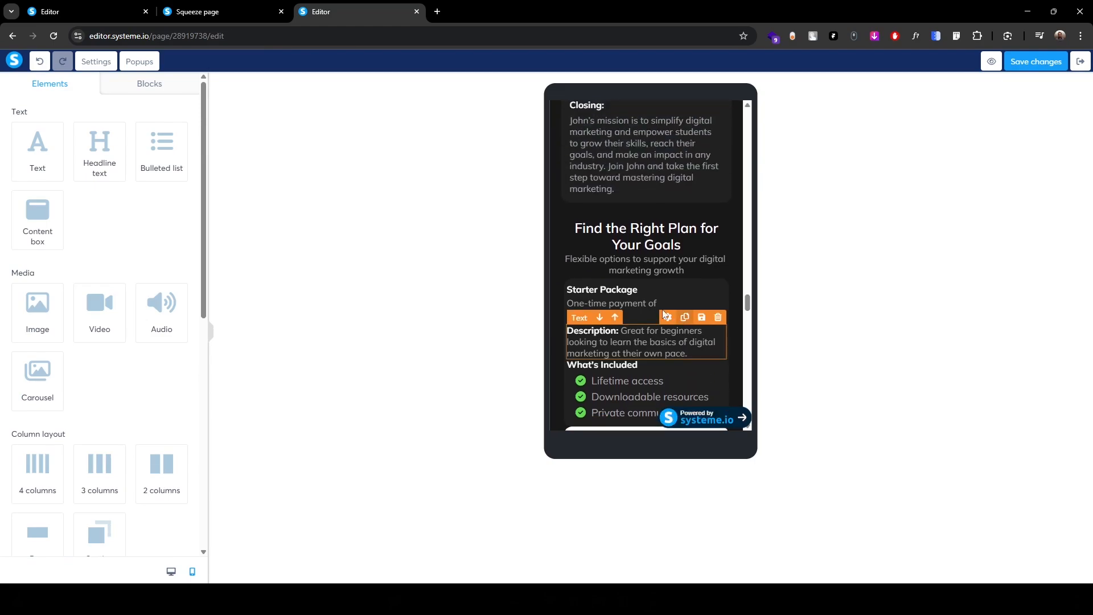
left_click(584, 228)
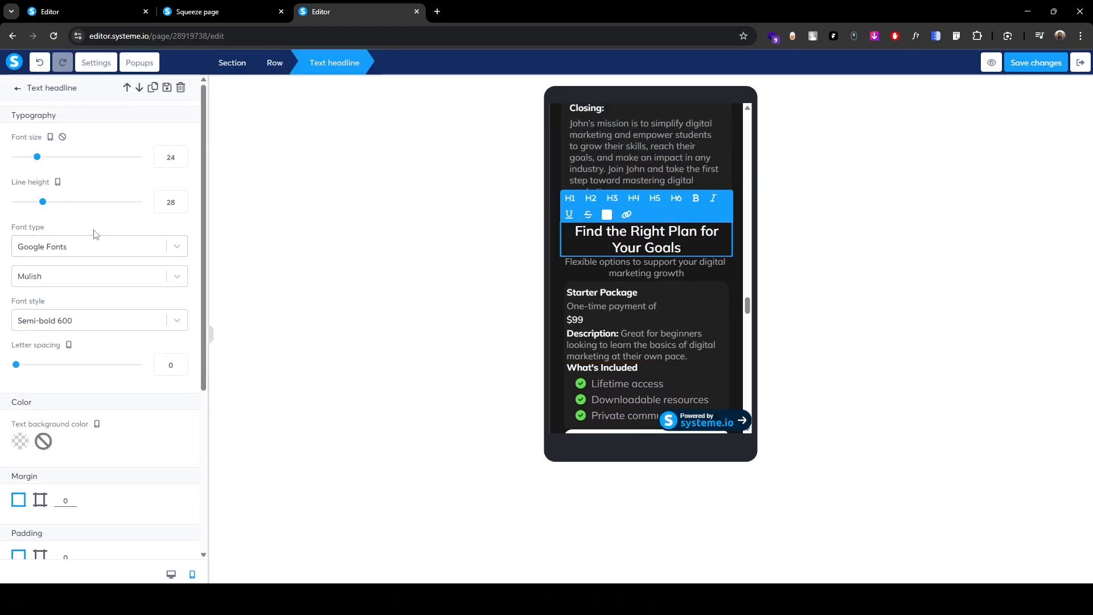
scroll(106, 397, "down", 2)
left_click(41, 447)
scroll(85, 399, "down", 3)
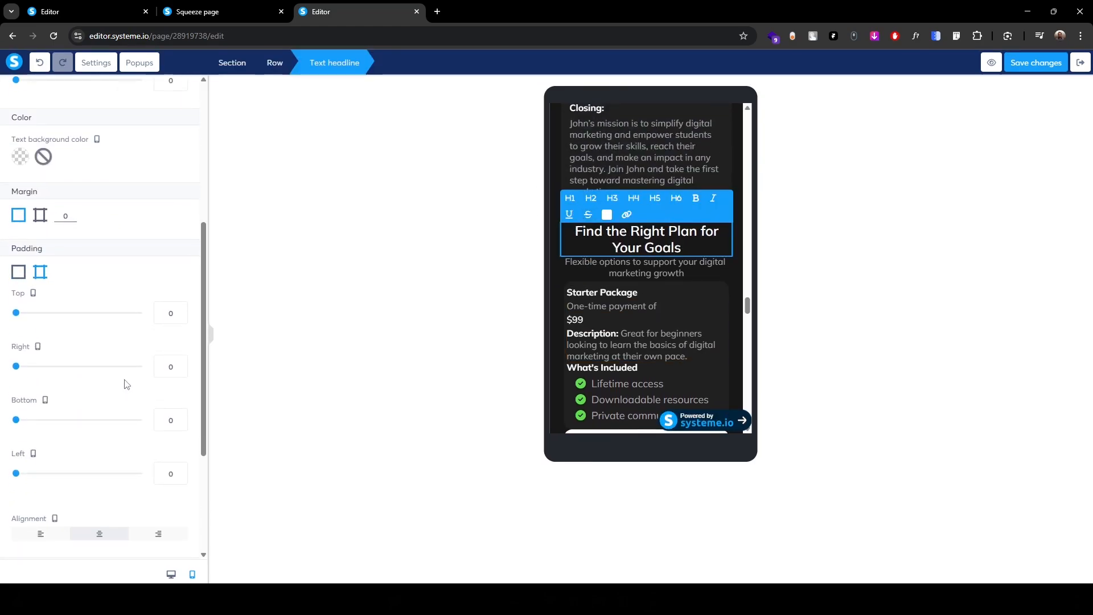
type("1")
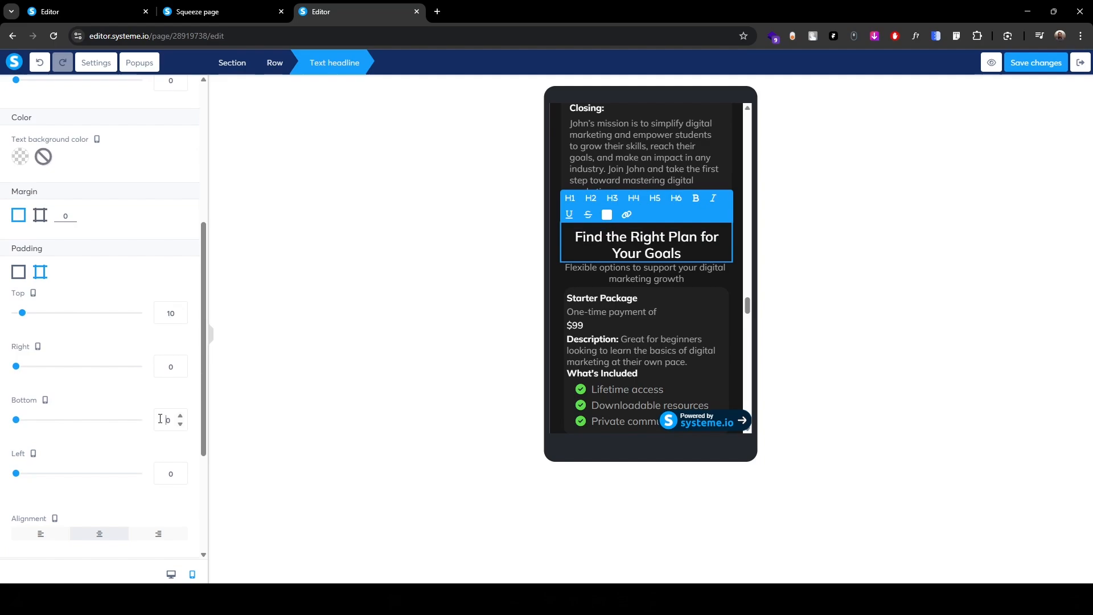
type("1")
left_click(573, 285)
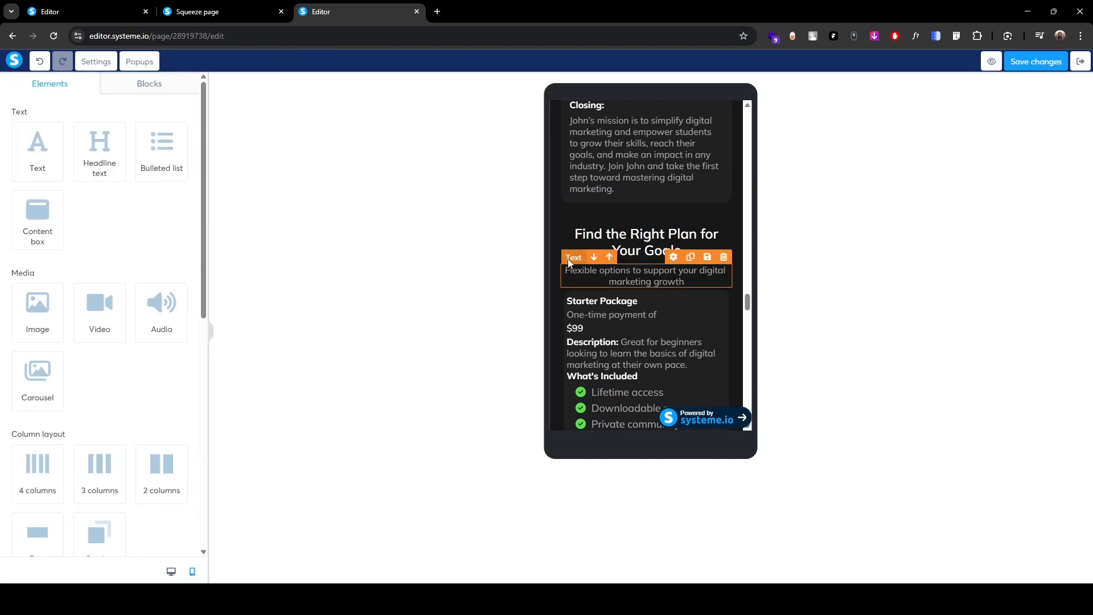
- Set the top and bottom padding of the "Flexible options to support your digital marketing growth" text to 10 on mobile
left_click(571, 274)
scroll(80, 454, "down", 2)
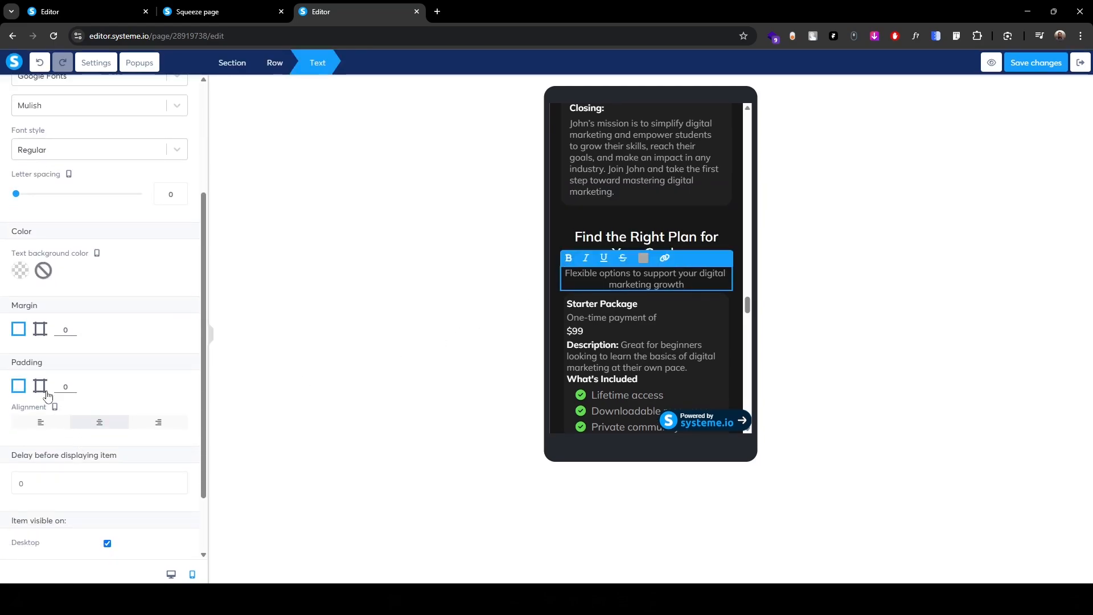
left_click(39, 387)
left_click(165, 426)
type("10")
scroll(166, 427, "down", 2)
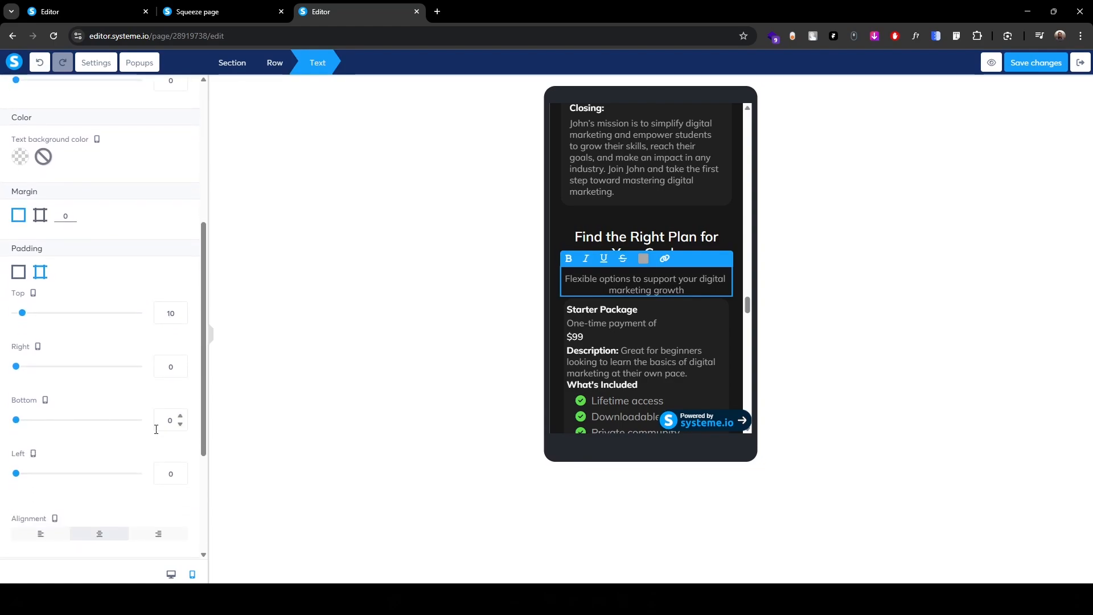
left_click(162, 420)
type("1")
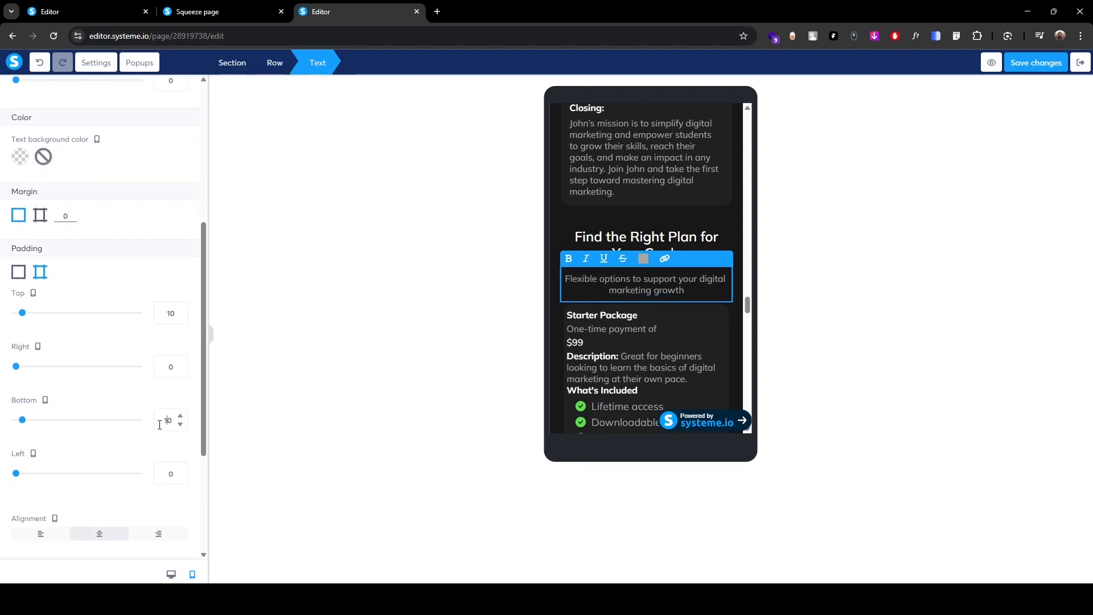
left_click(487, 299)
- Set the padding of the row containing the Starter Package card to 15 on all sides on mobile
scroll(638, 348, "down", 3)
scroll(631, 255, "up", 1)
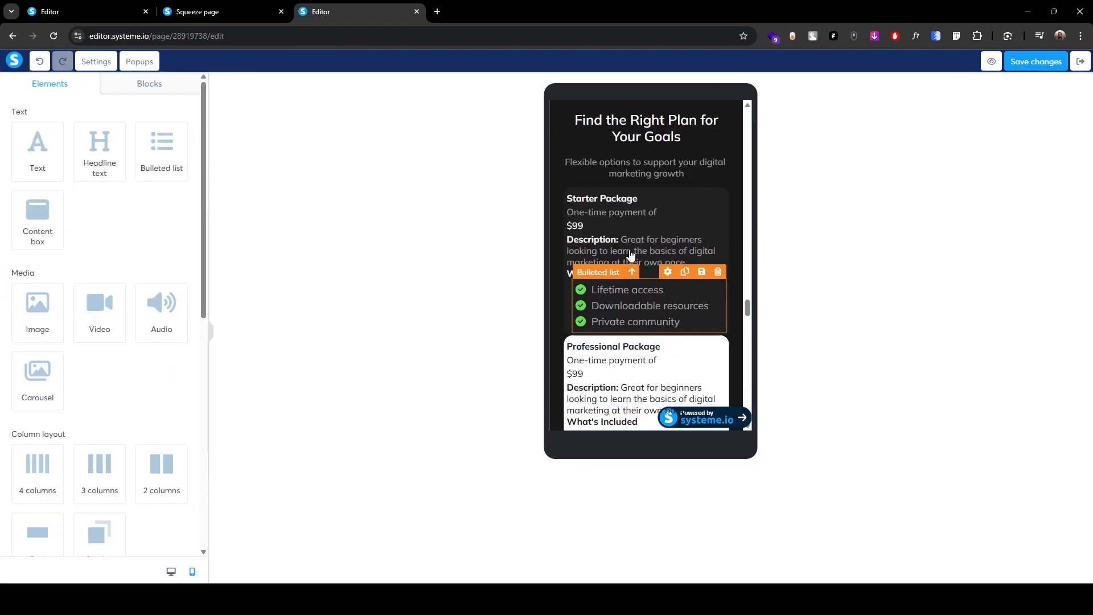
left_click(592, 205)
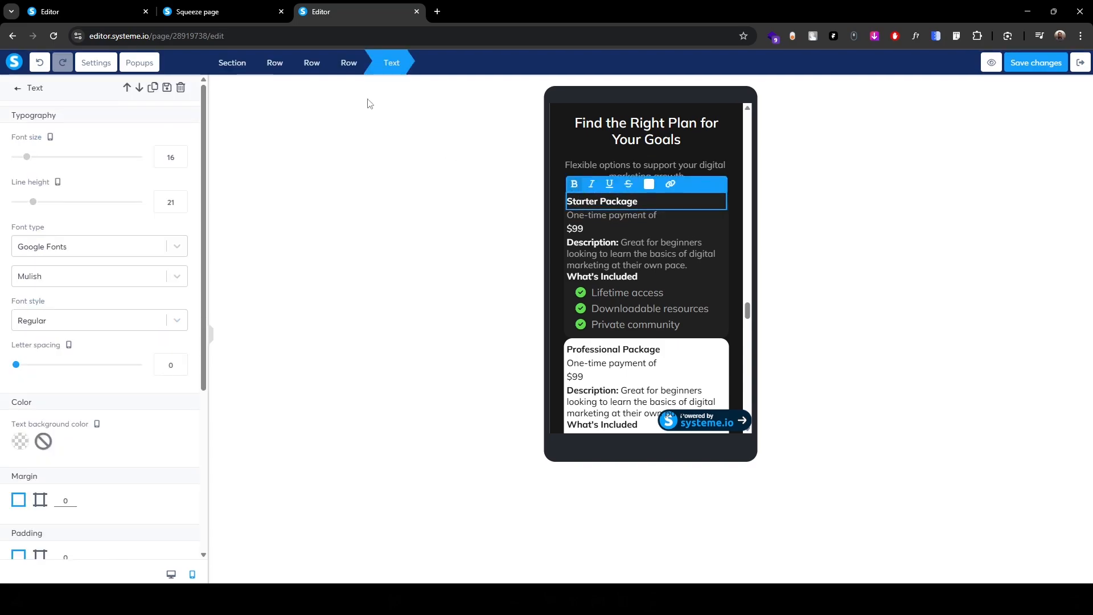
left_click(347, 63)
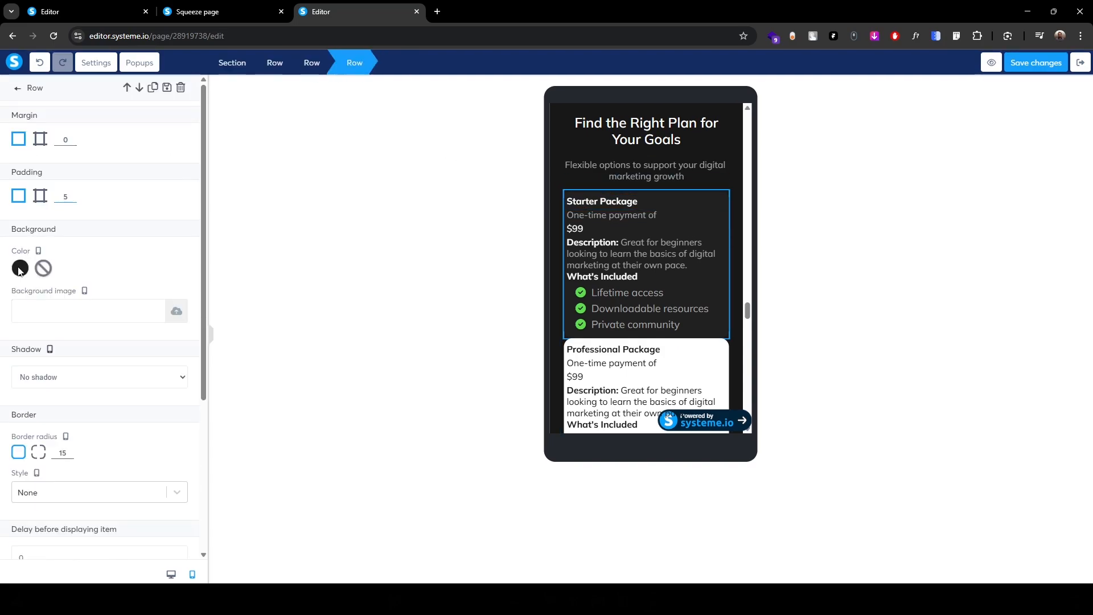
key("Up")
key("Up")
key("Up")
key("Up")
key("Up")
key("Up")
key("Up")
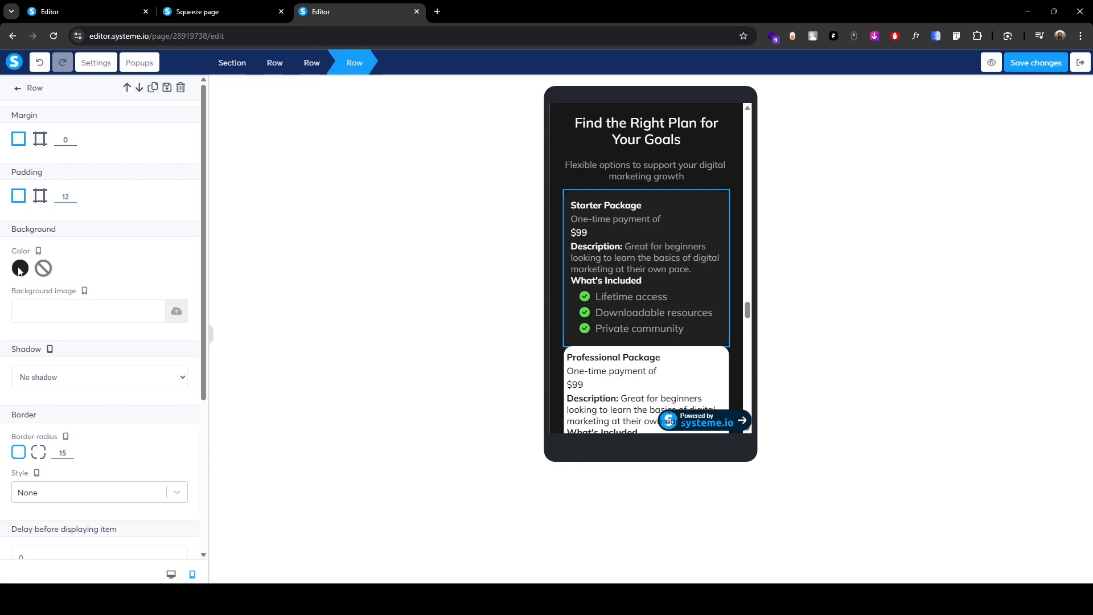
key("Up")
key("Up")
key("Up")
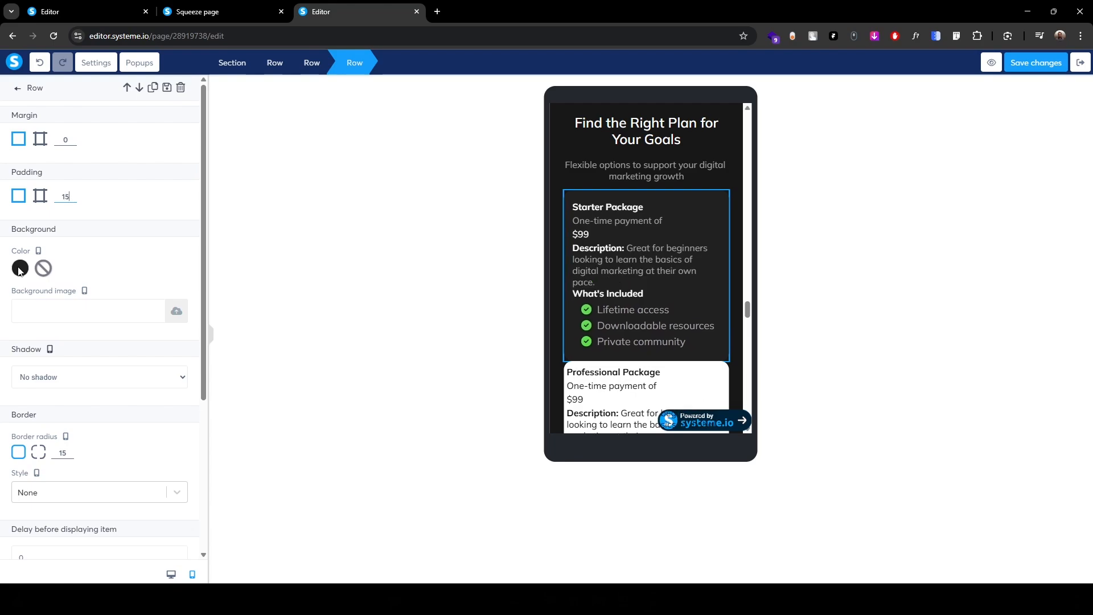
left_click(647, 207)
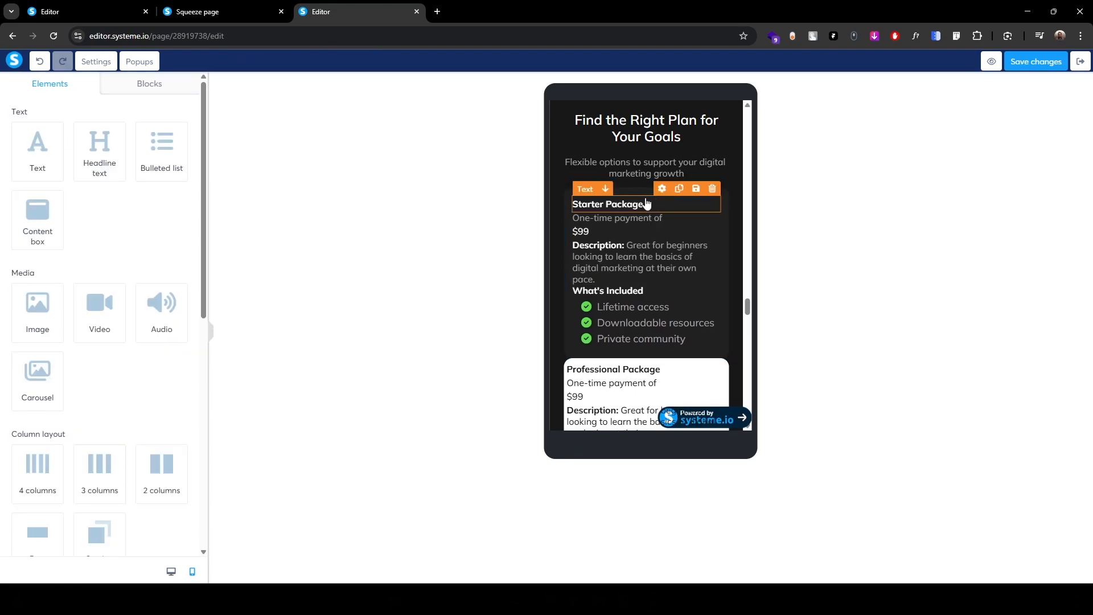
- Increase the font size of the "Starter Package" title to 20 on mobile
left_click(584, 192)
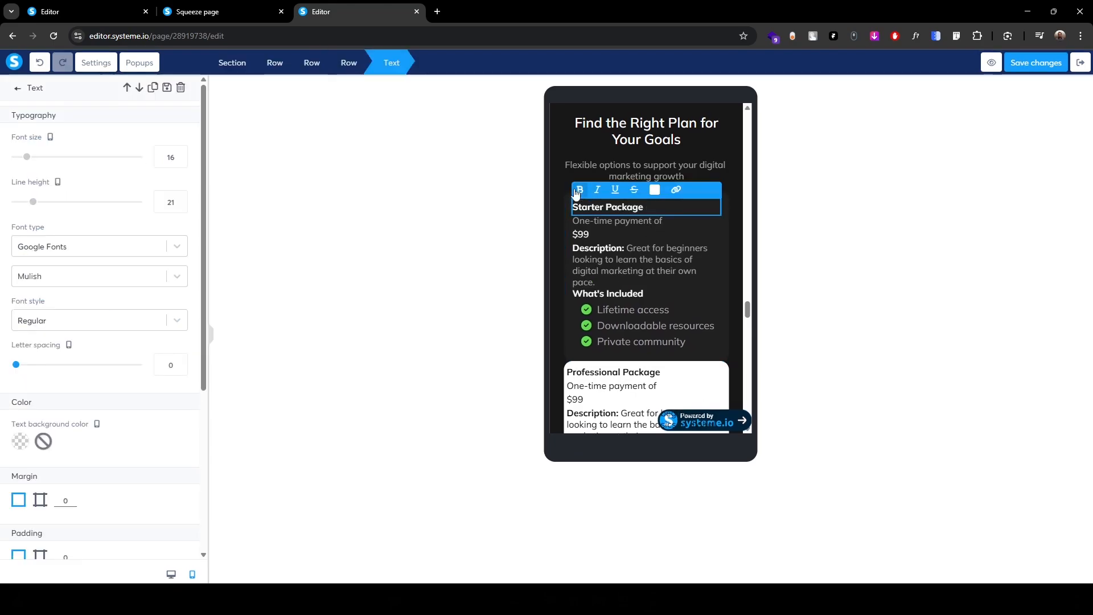
left_click(163, 158)
key("Up")
key("Up")
key("Up")
key("Up")
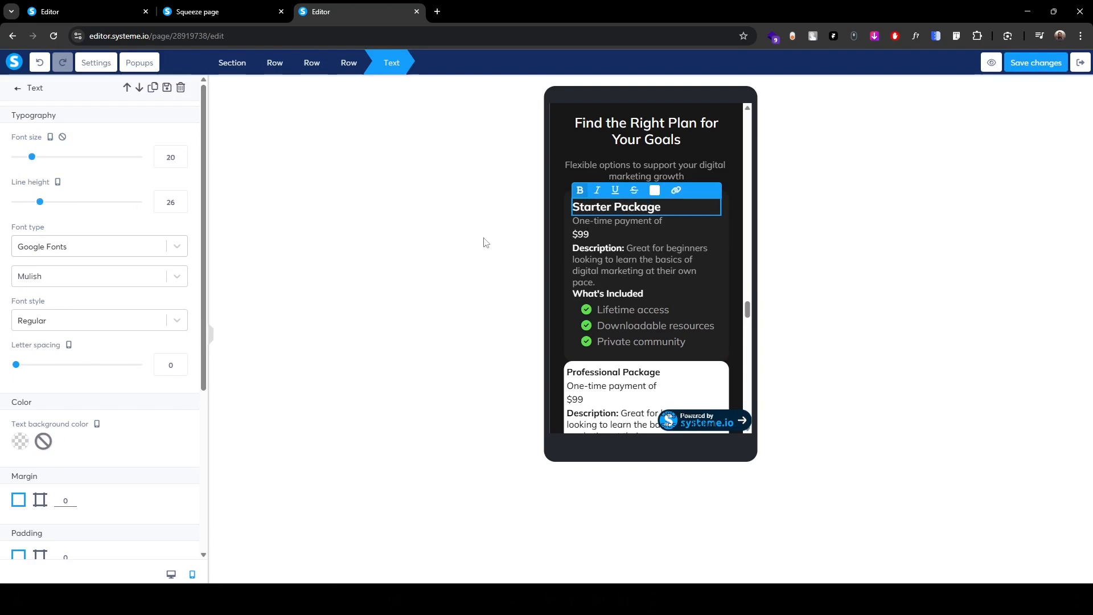
- Set the "Starter Package" title's top padding to 10 and bottom padding to 5 on mobile
scroll(88, 419, "down", 3)
left_click(40, 386)
scroll(132, 382, "down", 3)
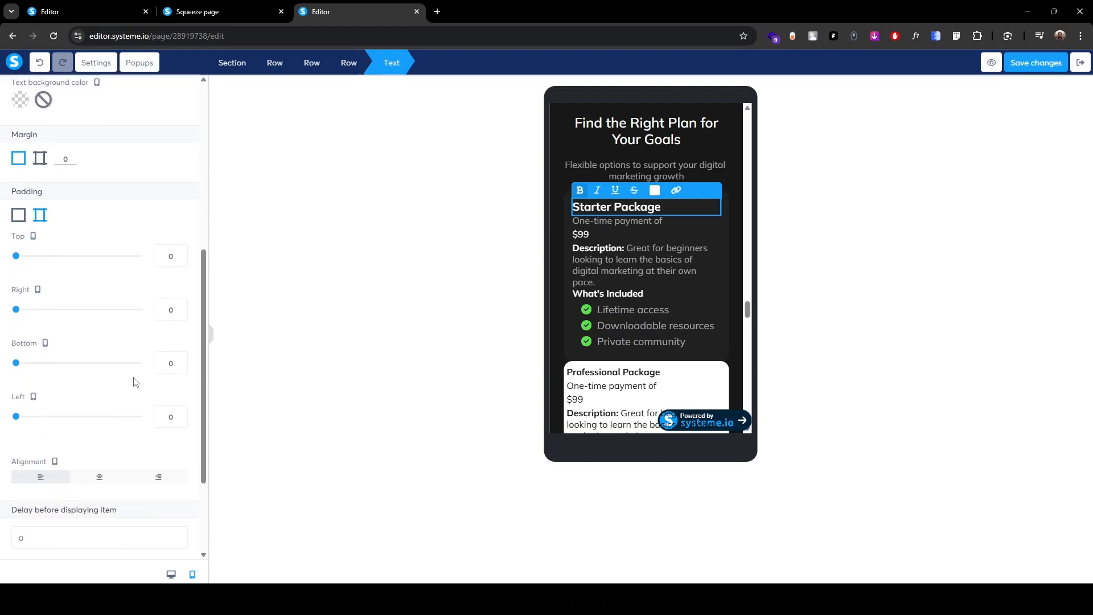
left_click(164, 257)
type("1")
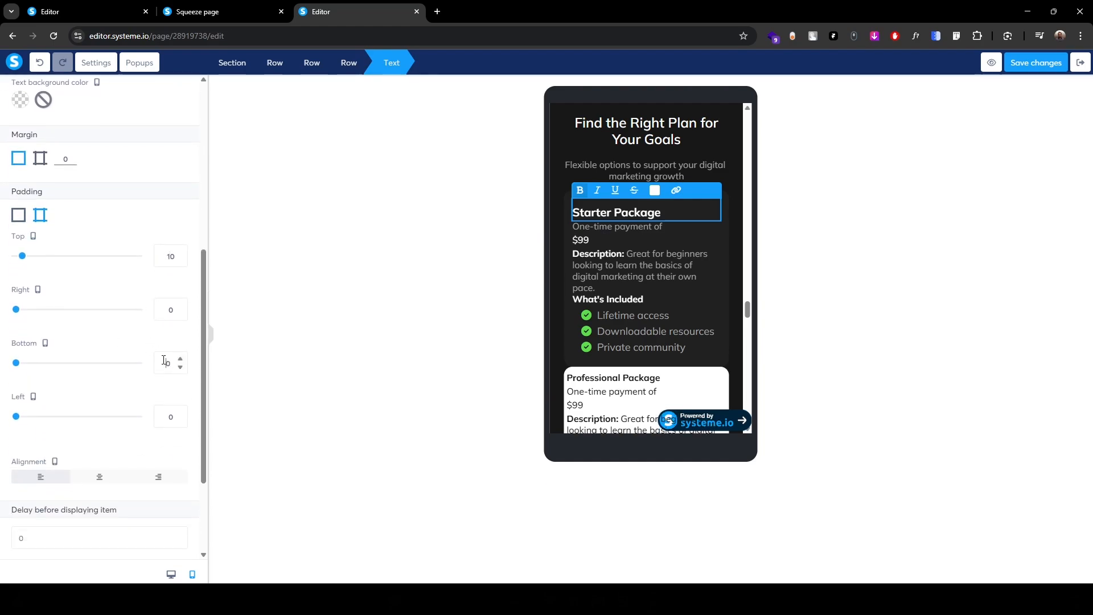
key("Up")
key("Up")
key("Up")
key("Up")
key("Up")
left_click(586, 224)
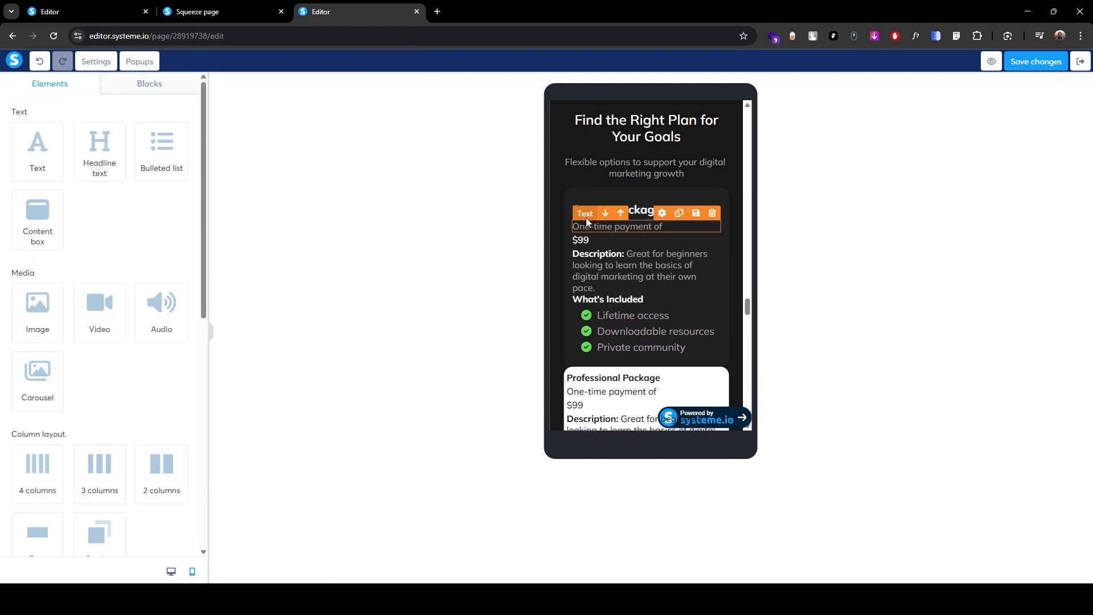
- Set the Starter Package's "One-time payment of" text to 10 top padding and 5 bottom padding on mobile
left_click(588, 224)
scroll(67, 448, "down", 2)
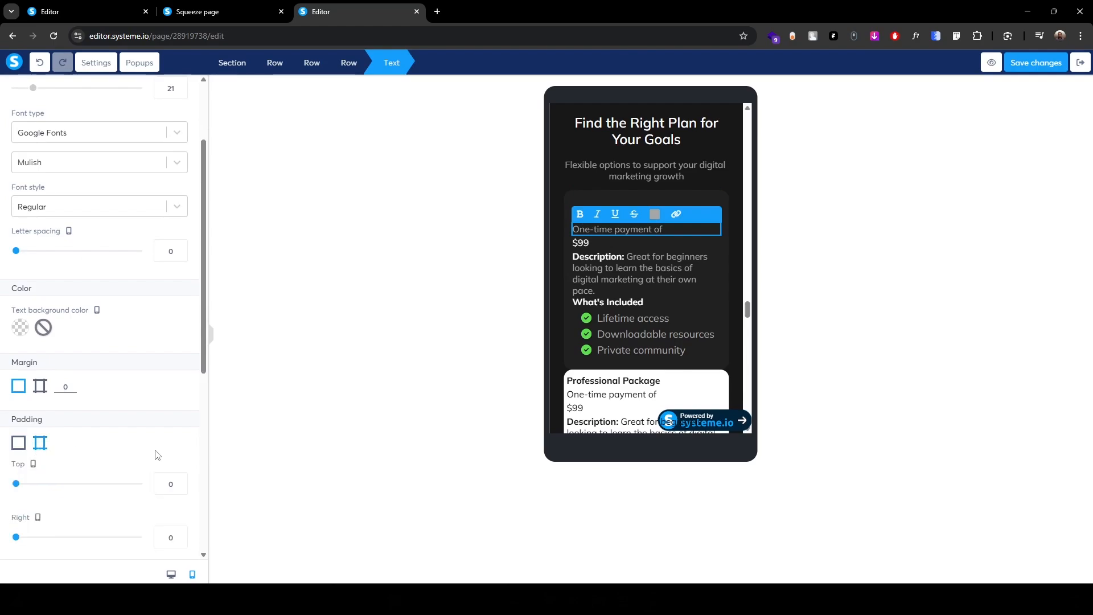
scroll(158, 455, "down", 3)
left_click(168, 313)
type("1")
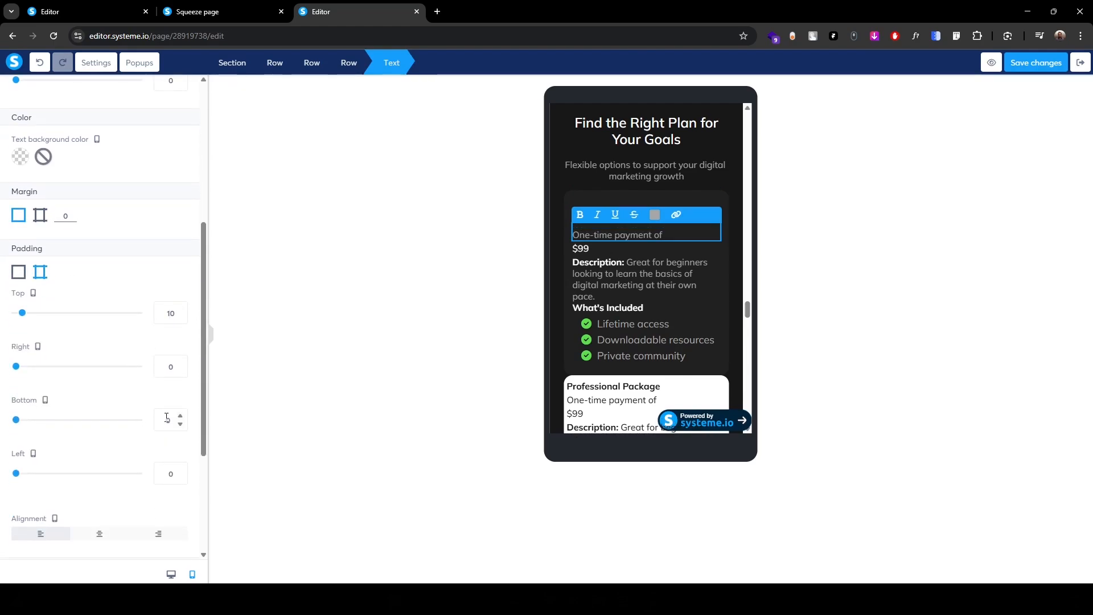
left_click(580, 237)
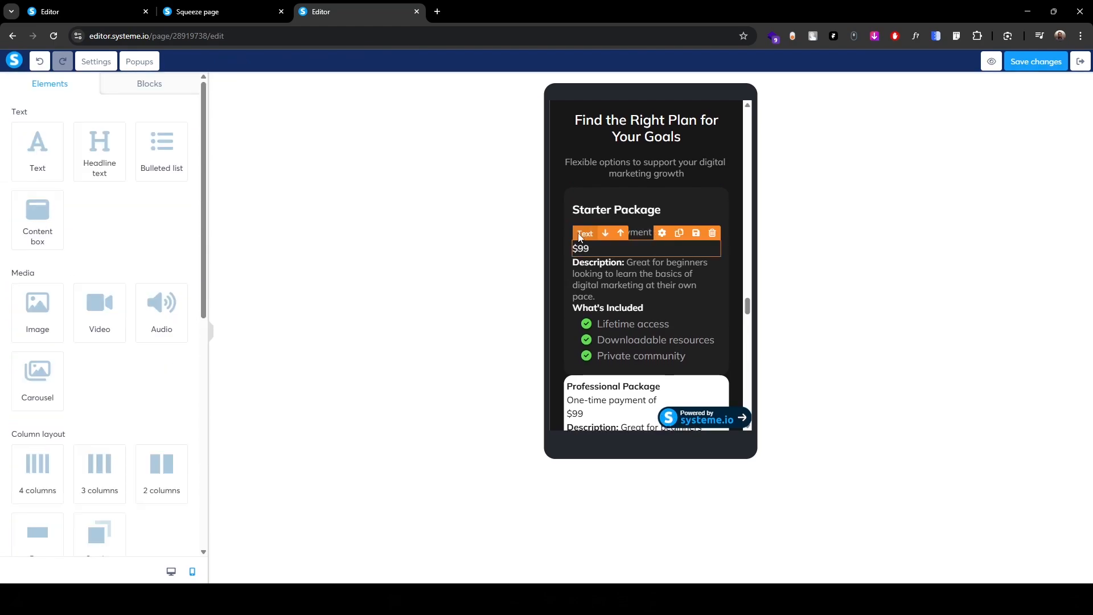
- Increase the font size of the Starter Package's $99 price to 25 on mobile
left_click(580, 237)
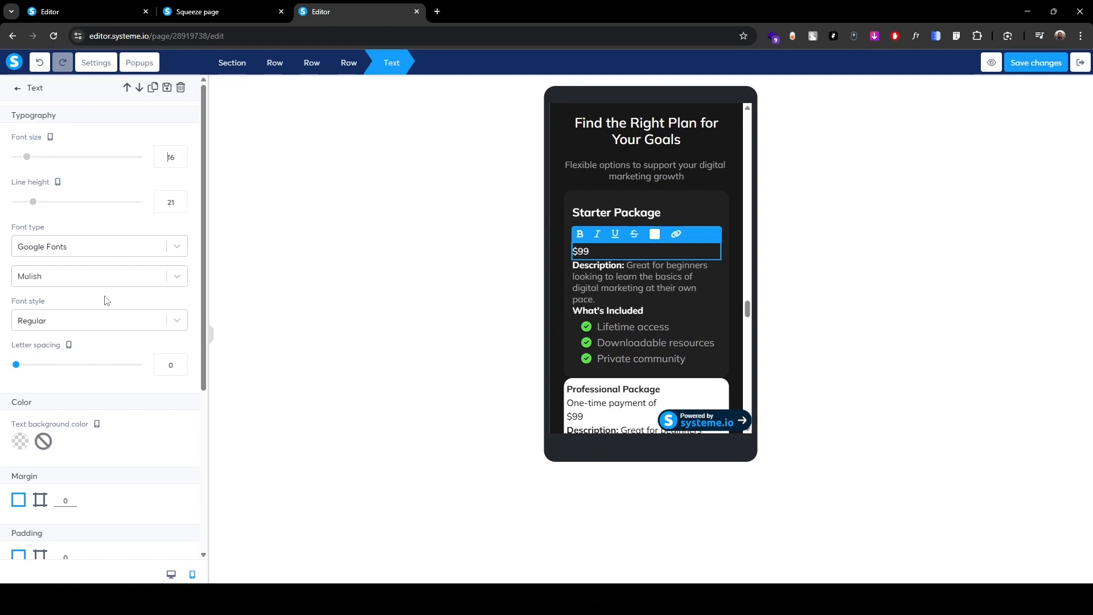
key("Up")
key("Up")
key("Up")
key("Up")
key("Up")
key("Up")
key("Up")
key("Up")
key("Up")
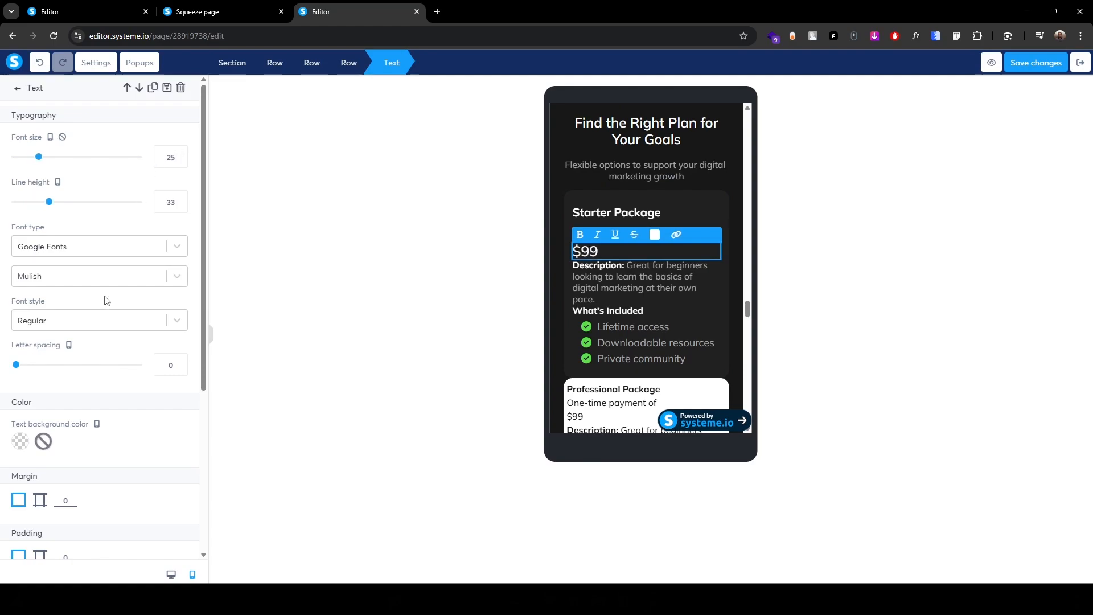
- Set the Starter Package's $99 price to 10 top padding and 10 bottom padding on mobile
scroll(57, 376, "down", 3)
left_click(40, 386)
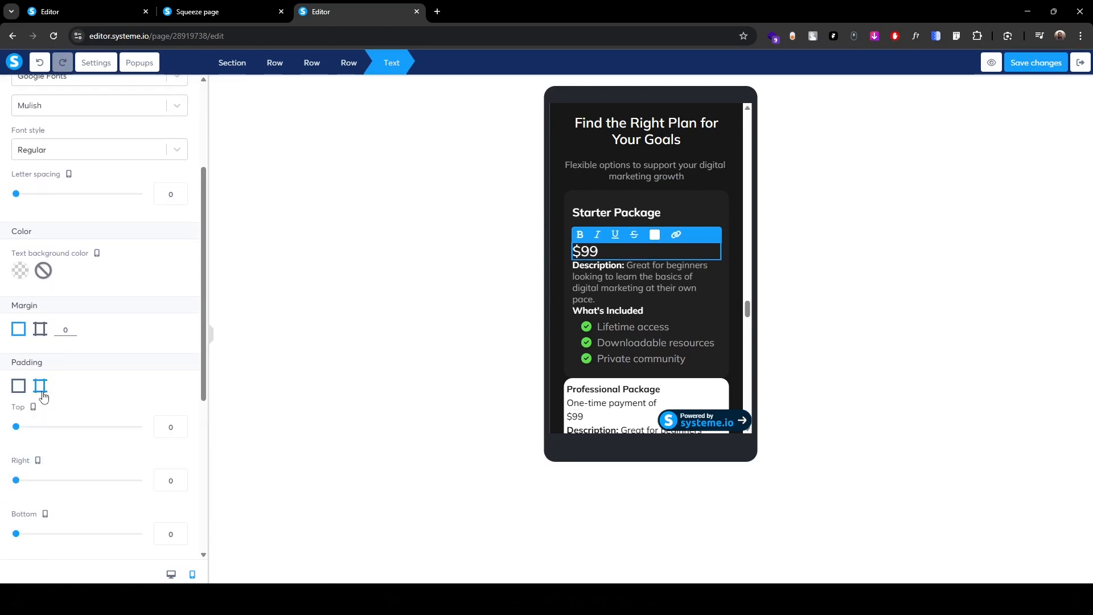
scroll(177, 410, "down", 2)
scroll(177, 410, "down", 1)
left_click(160, 320)
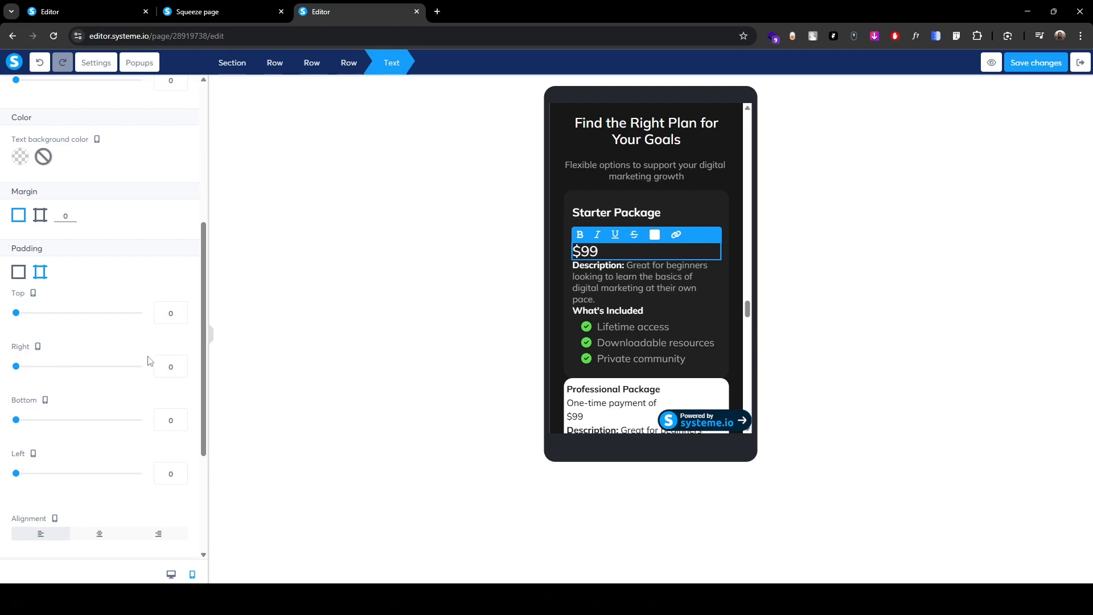
type("1")
left_click(165, 422)
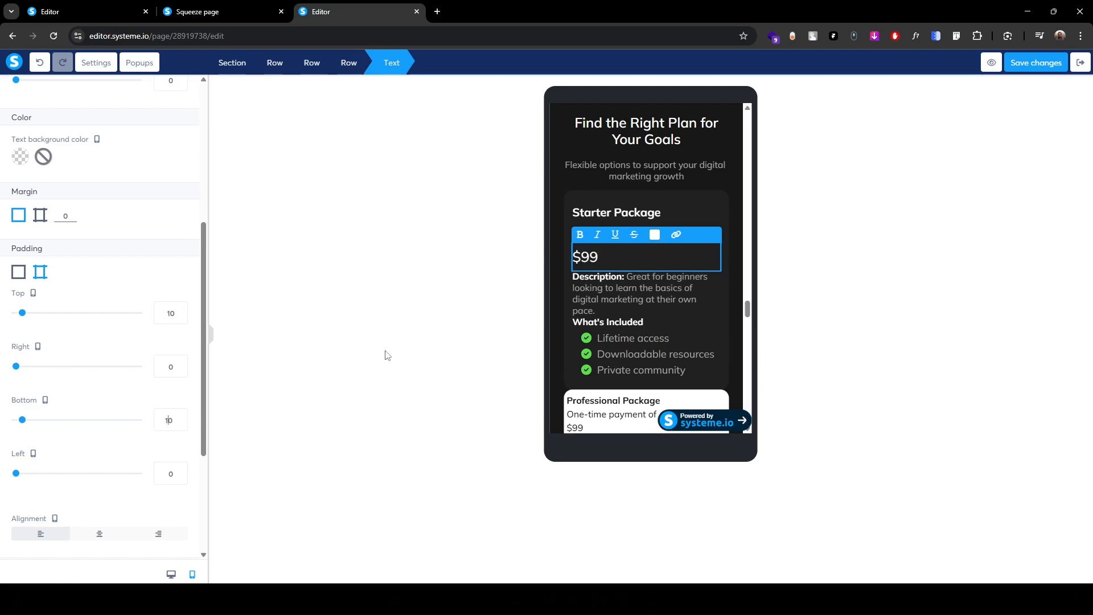
left_click(425, 303)
- Set the Starter Package's Description text to 10 top padding and add a little bottom padding on mobile
scroll(604, 268, "down", 2)
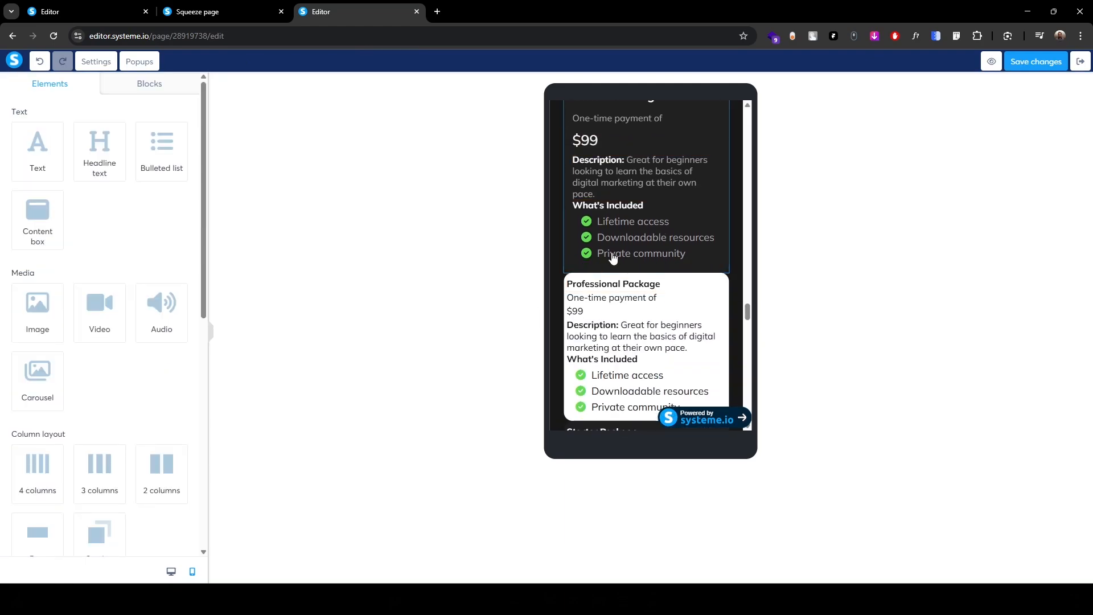
scroll(598, 244, "up", 1)
left_click(583, 210)
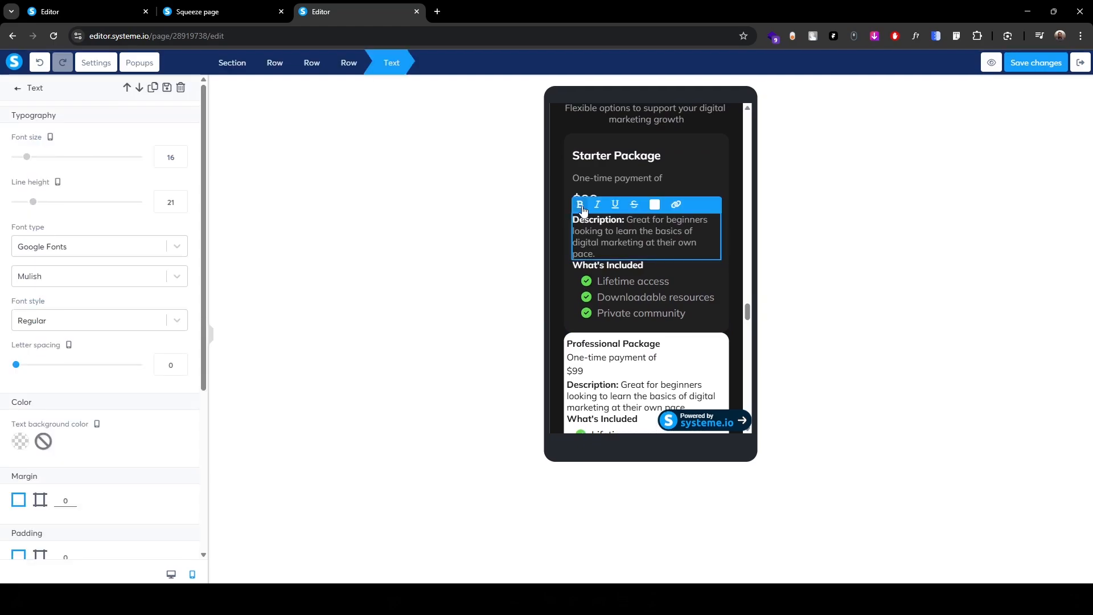
scroll(73, 415, "down", 3)
left_click(40, 386)
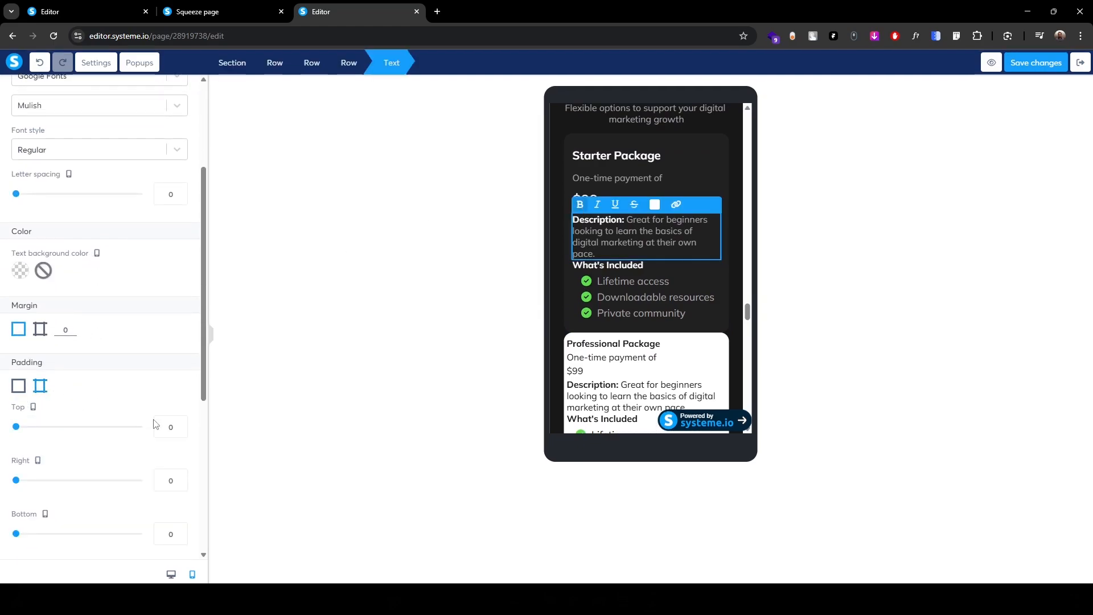
type("1")
scroll(162, 432, "down", 3)
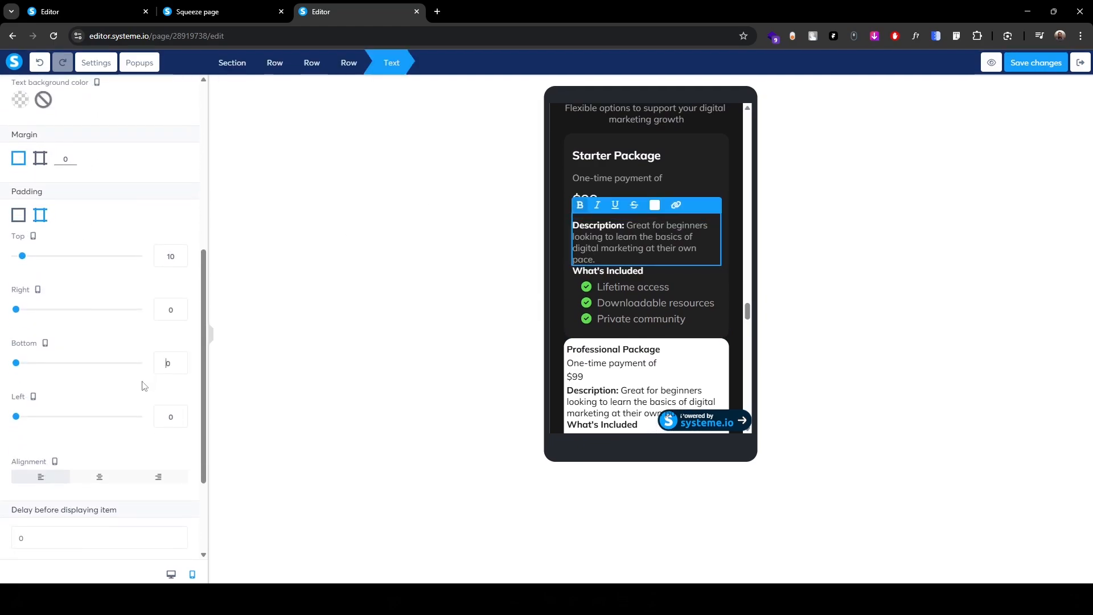
left_click(471, 270)
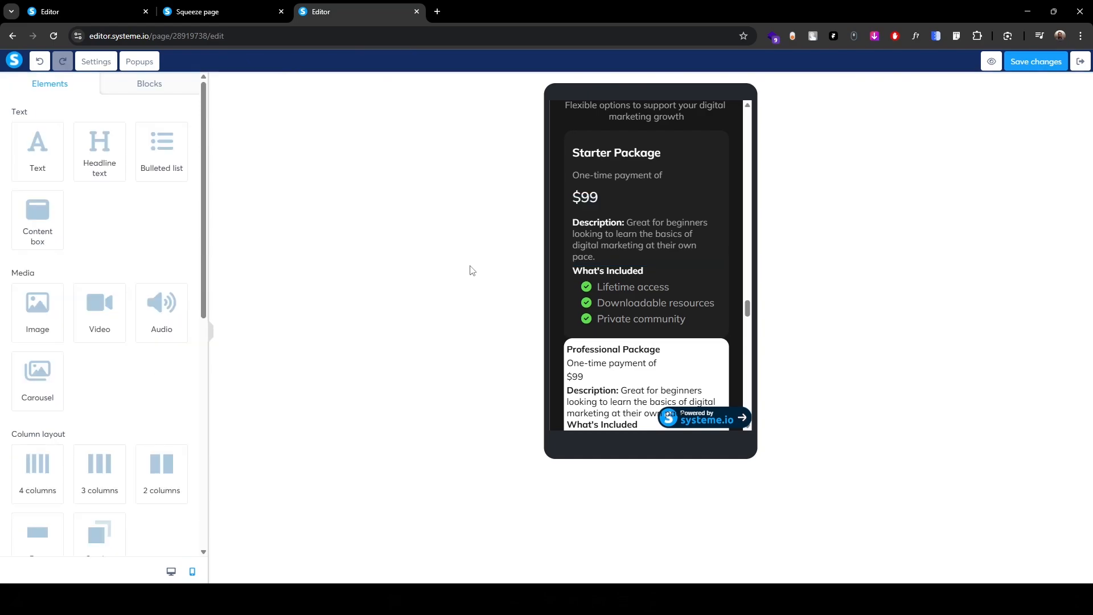
- Set the Starter Package's "What's Included" text to 10 top padding and 5 bottom padding on mobile
left_click(576, 270)
scroll(39, 398, "down", 3)
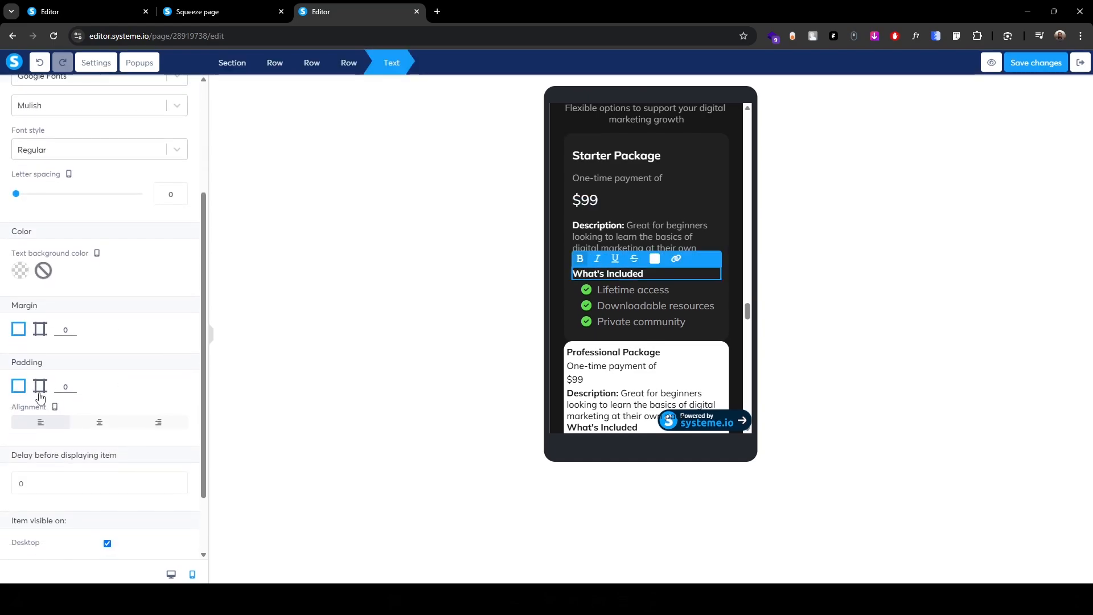
left_click(40, 386)
scroll(161, 427, "down", 2)
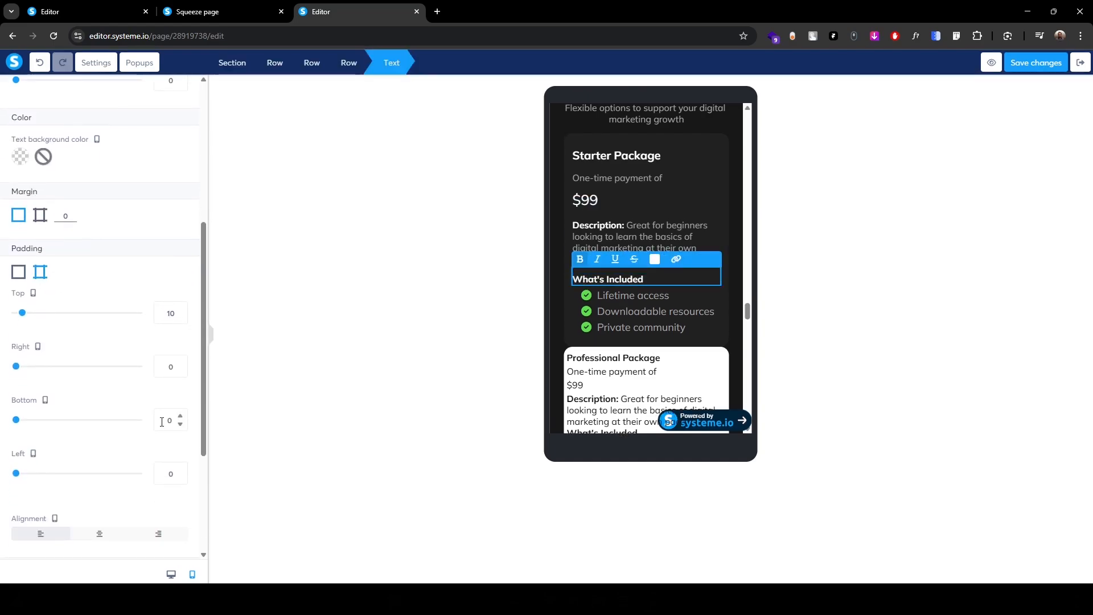
double_click(171, 420)
type("5")
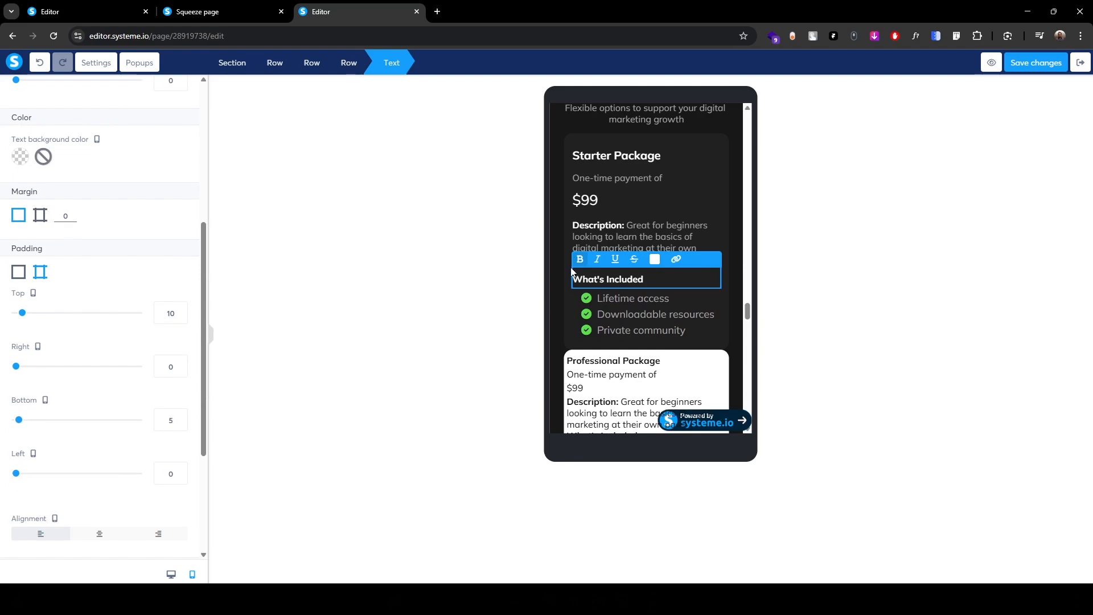
left_click(443, 283)
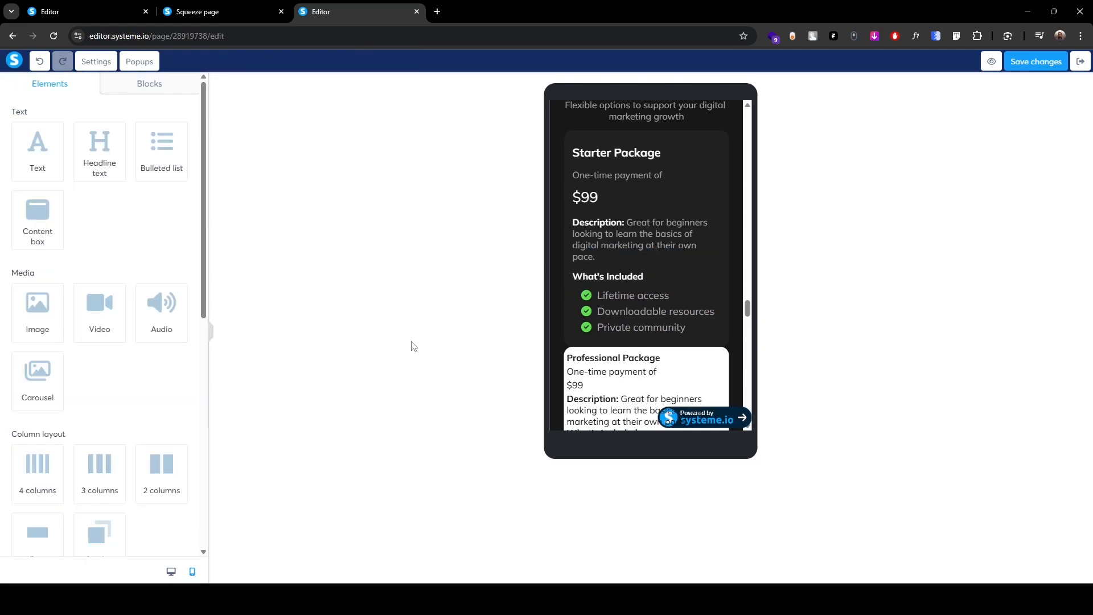
- Set the left margin of the Starter Package's bulleted list to 0 on mobile
left_click(592, 282)
scroll(7, 434, "down", 6)
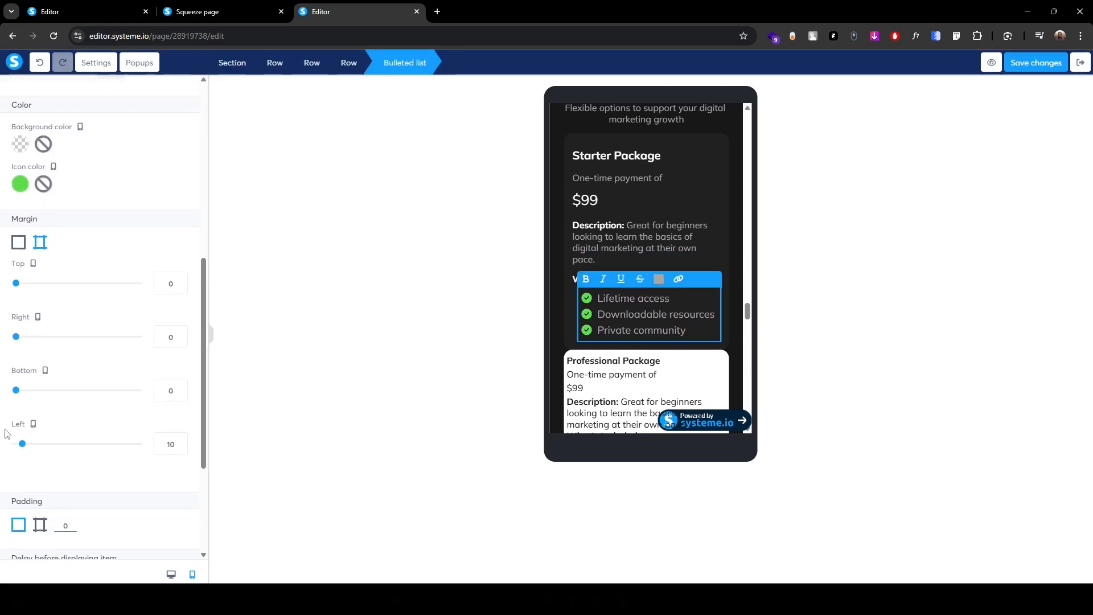
left_click_drag(175, 445, 71, 448)
type("0")
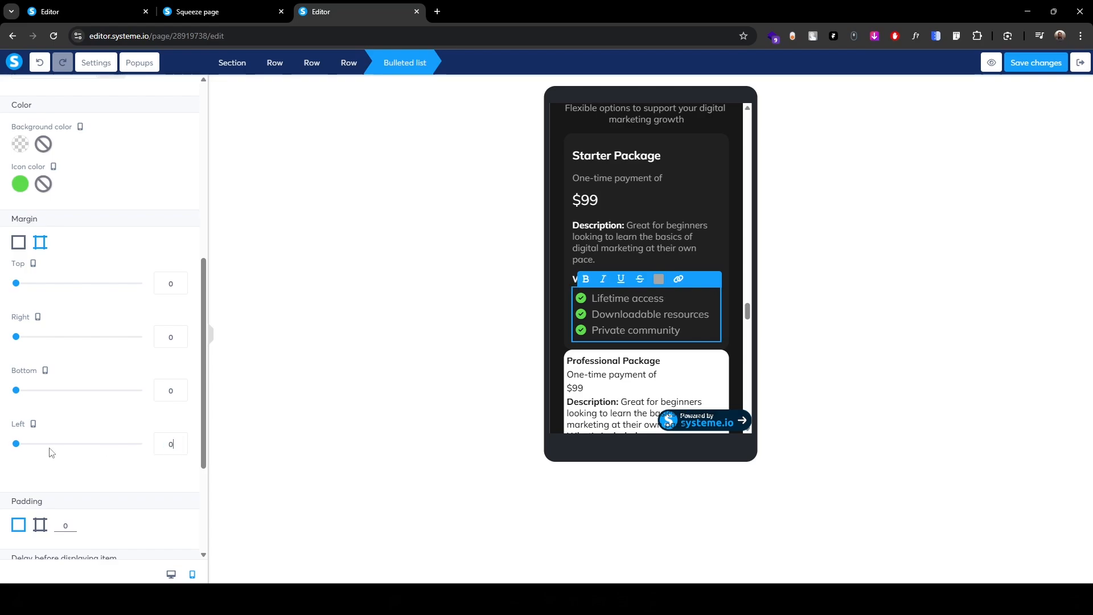
- Set the Starter Package row's top and bottom margins to 10 on mobile
left_click(342, 65)
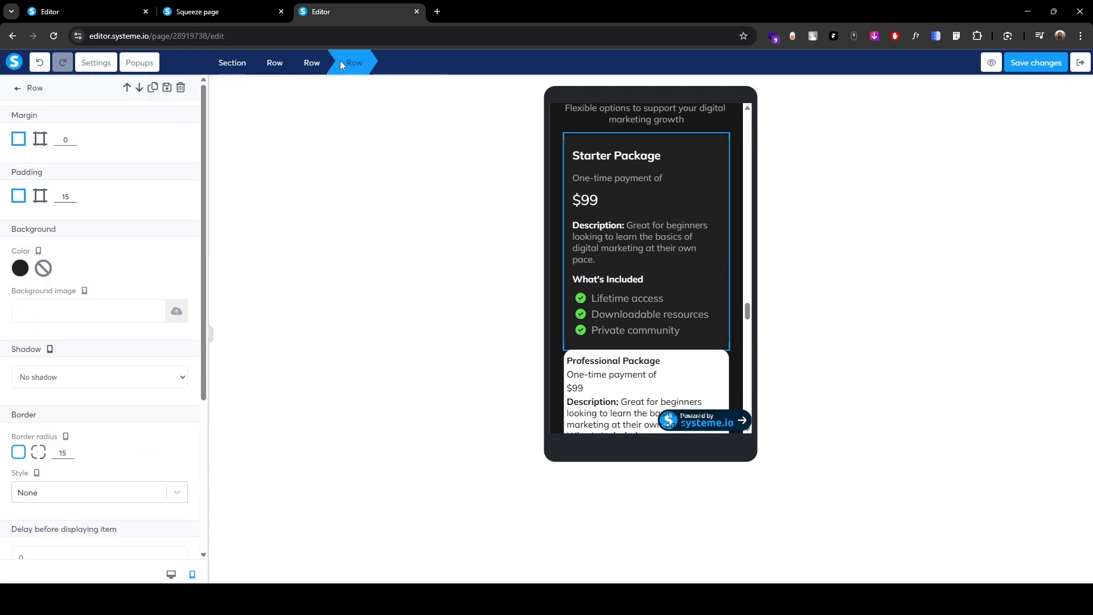
left_click(41, 148)
left_click(159, 188)
type("10")
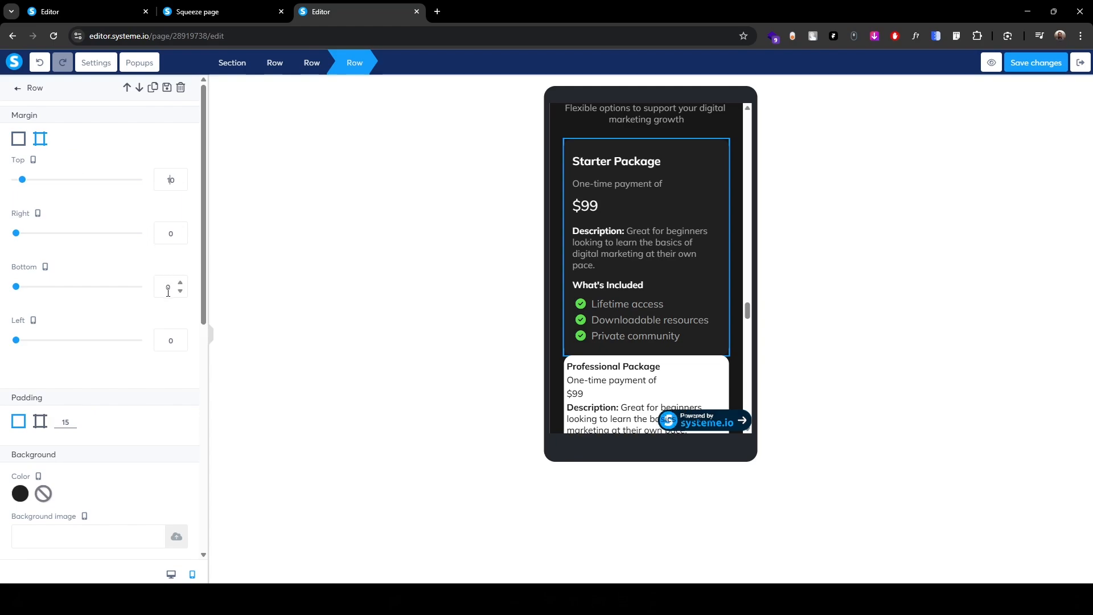
type("1")
left_click(374, 322)
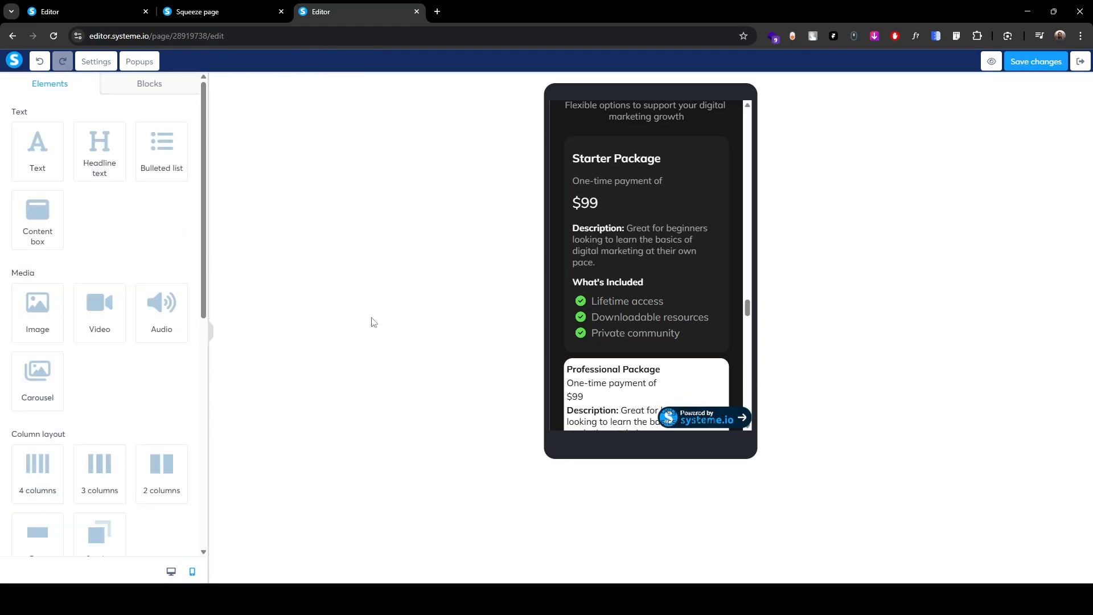
- Set the Professional Package row's top and bottom margins to 10 and its overall padding to 15 on mobile
scroll(598, 335, "down", 2)
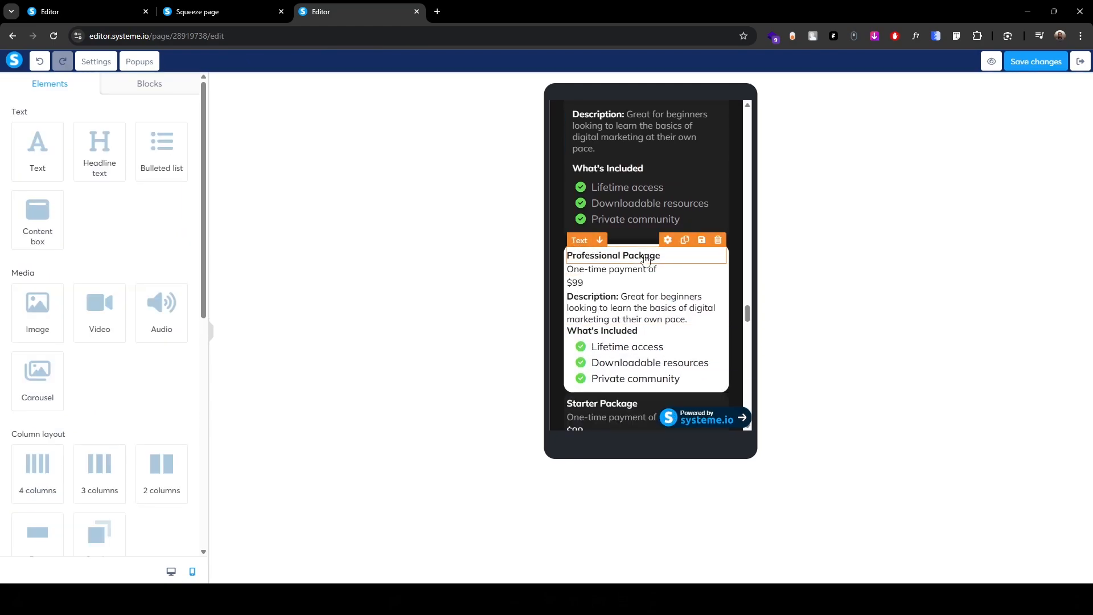
left_click(644, 257)
left_click(345, 66)
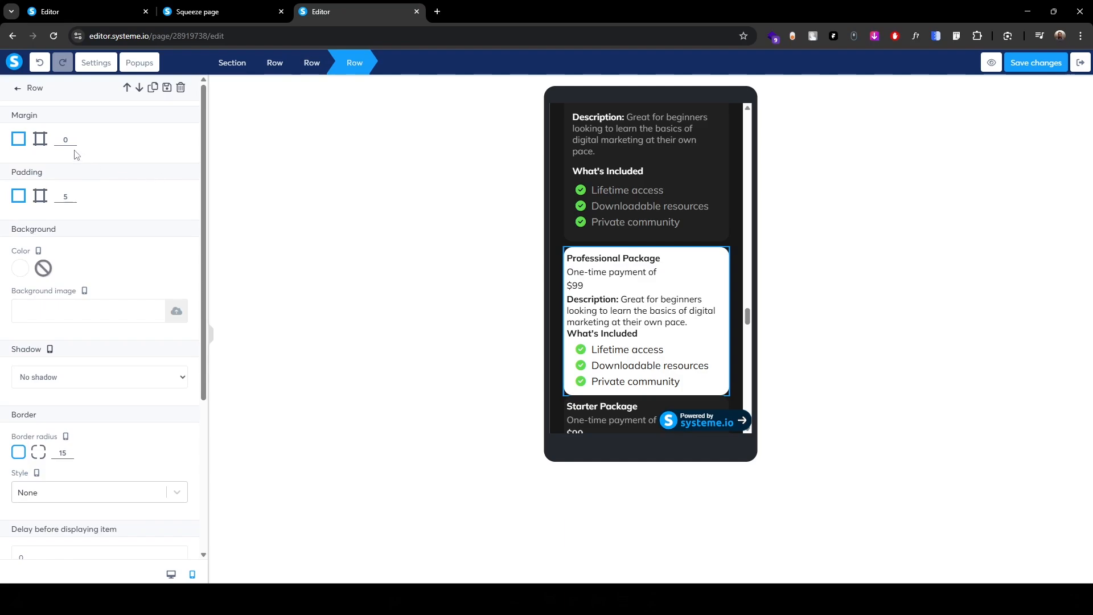
left_click(40, 138)
type("10")
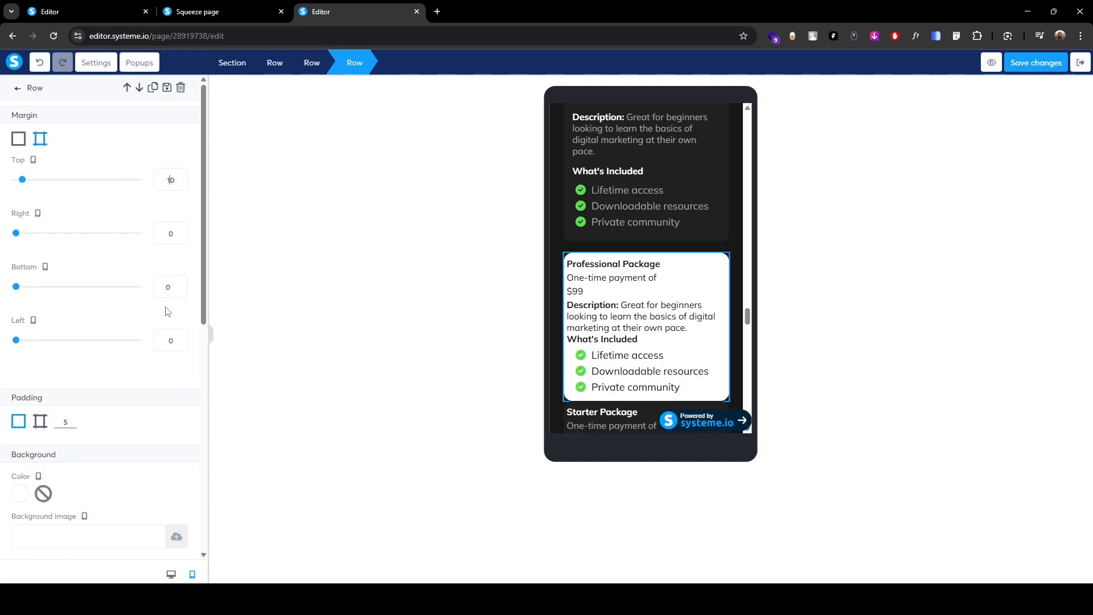
type("1")
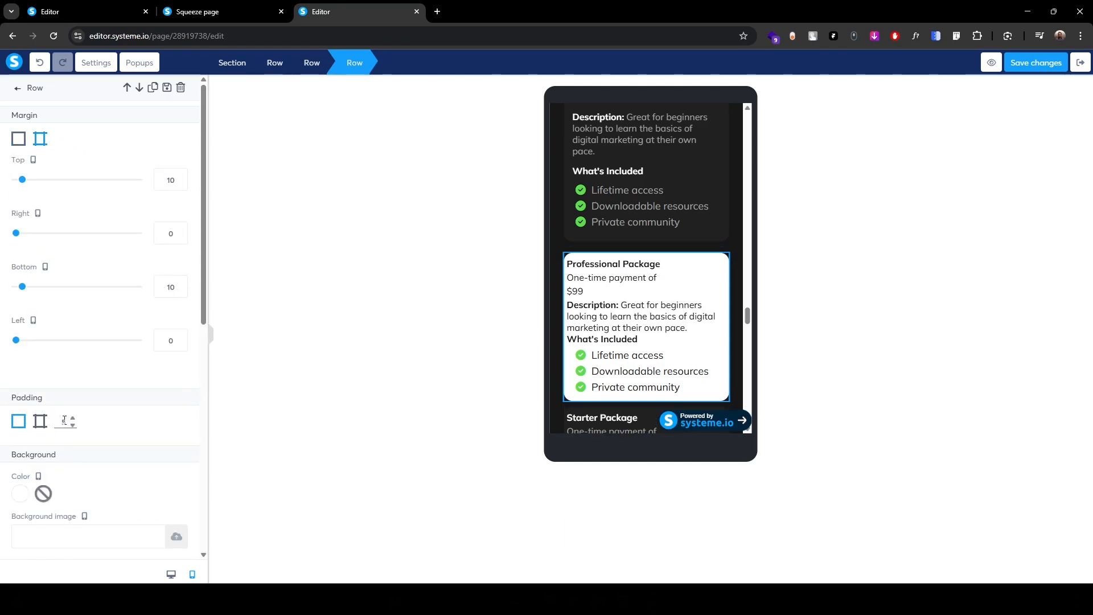
type("1")
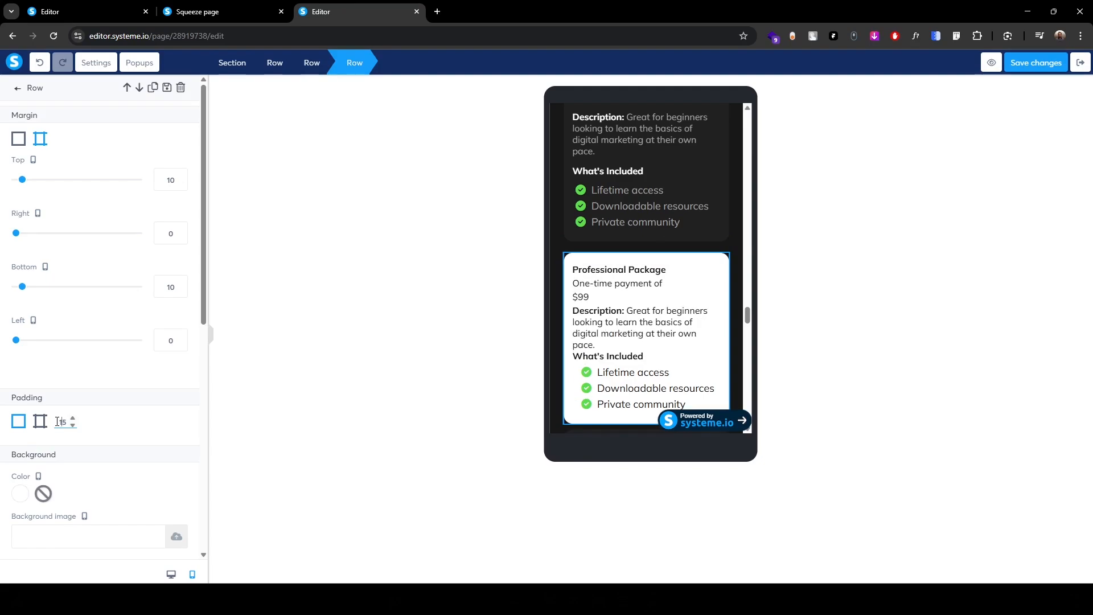
- Increase the font size of the "Professional Package" title to 20 on mobile
left_click(588, 264)
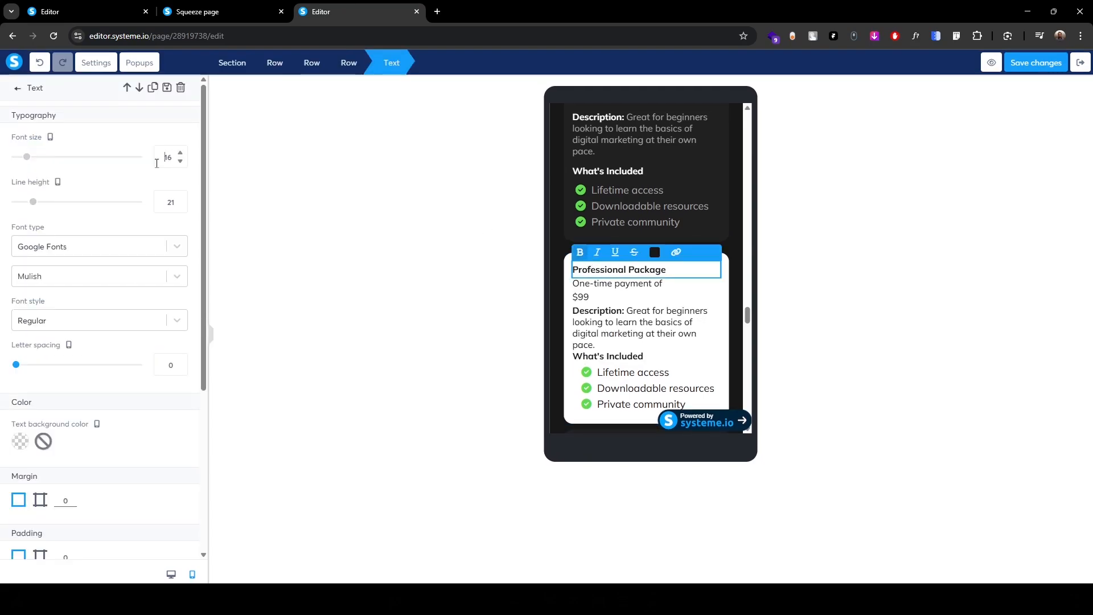
key("Up")
key("Up")
key("Up")
key("Up")
key("Up")
key("Up")
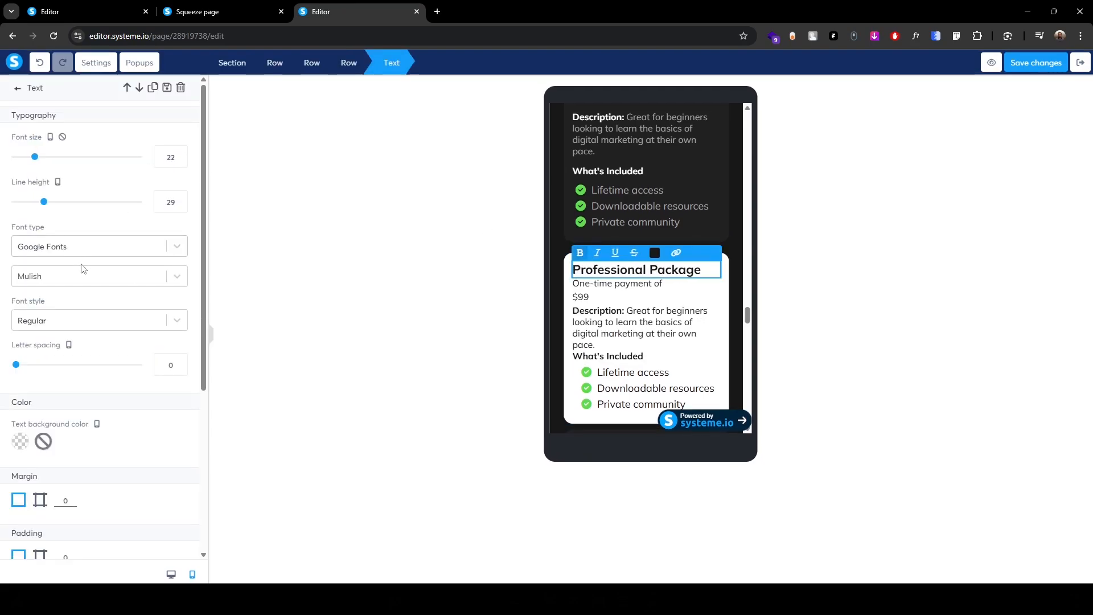
key("Down")
key("Down")
- Set the "Professional Package" title's top padding to 10 and bottom padding to 5 on mobile
scroll(112, 406, "down", 4)
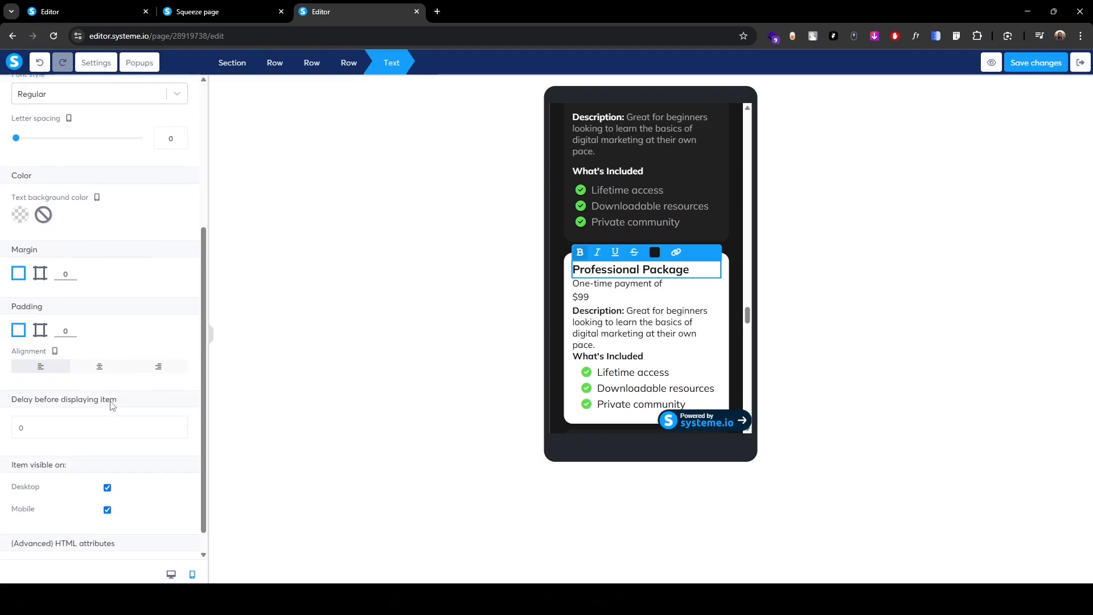
left_click(40, 330)
left_click(166, 372)
type("10")
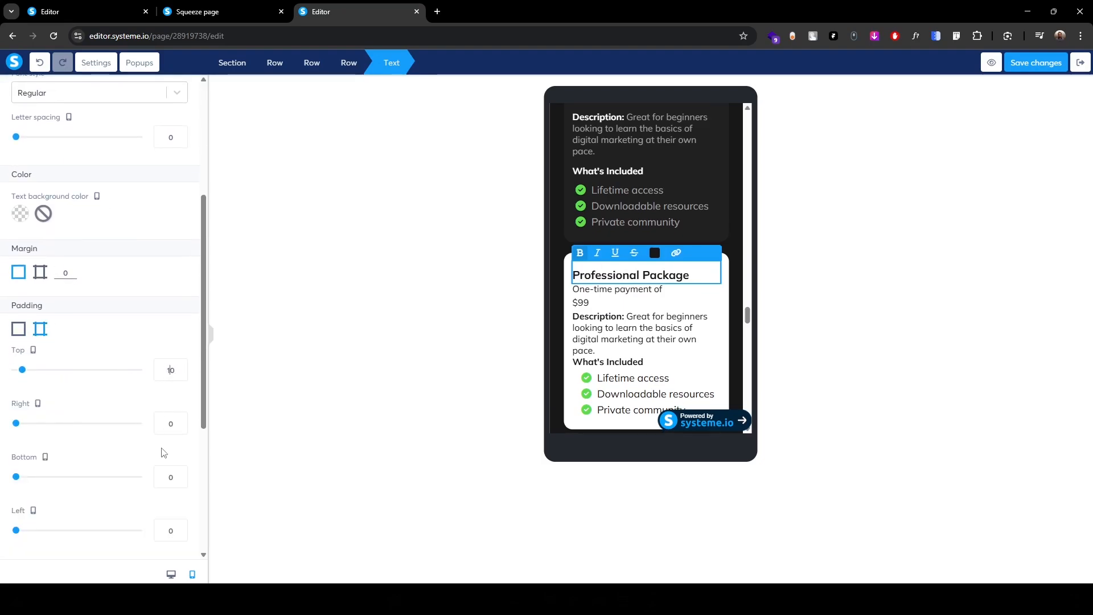
double_click(163, 478)
type("5")
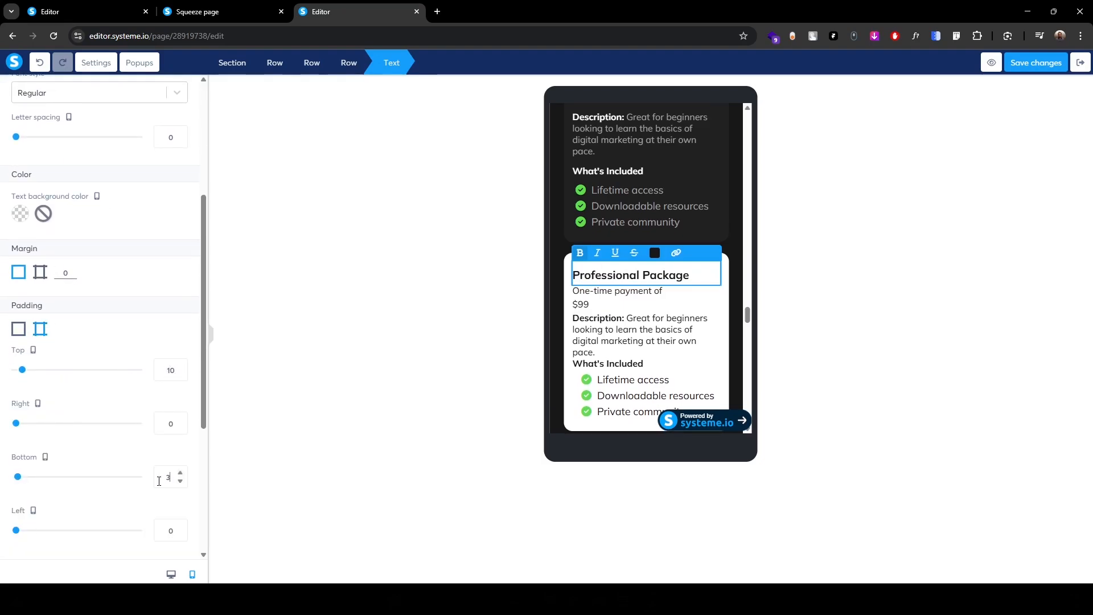
left_click(521, 288)
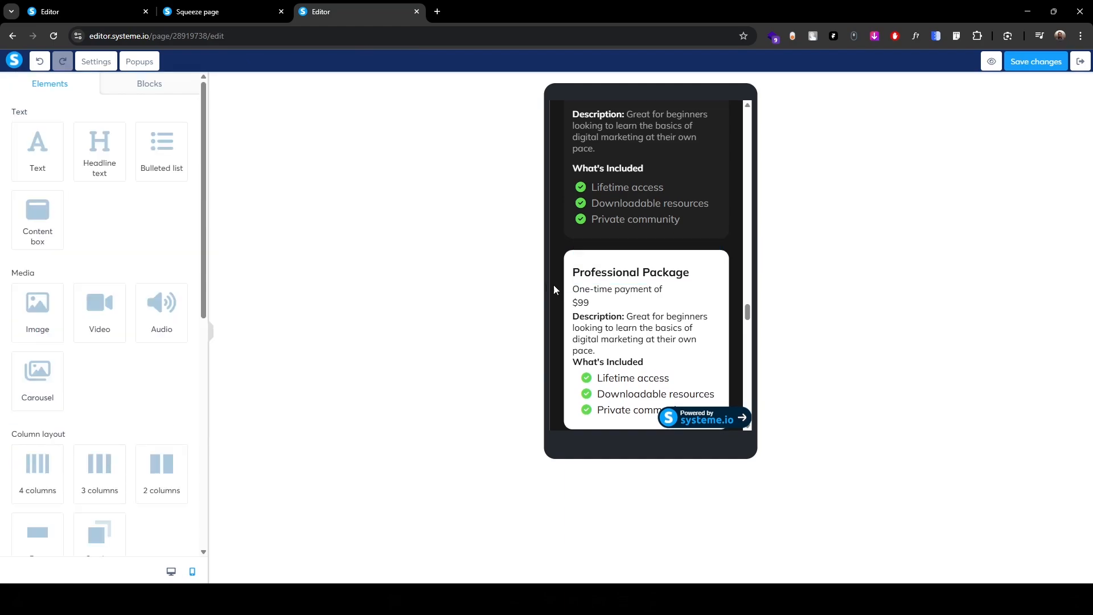
- Set the Professional Package's "One-time payment of" text to 10 top padding and add a little bottom padding on mobile
left_click(615, 292)
scroll(202, 322, "down", 3)
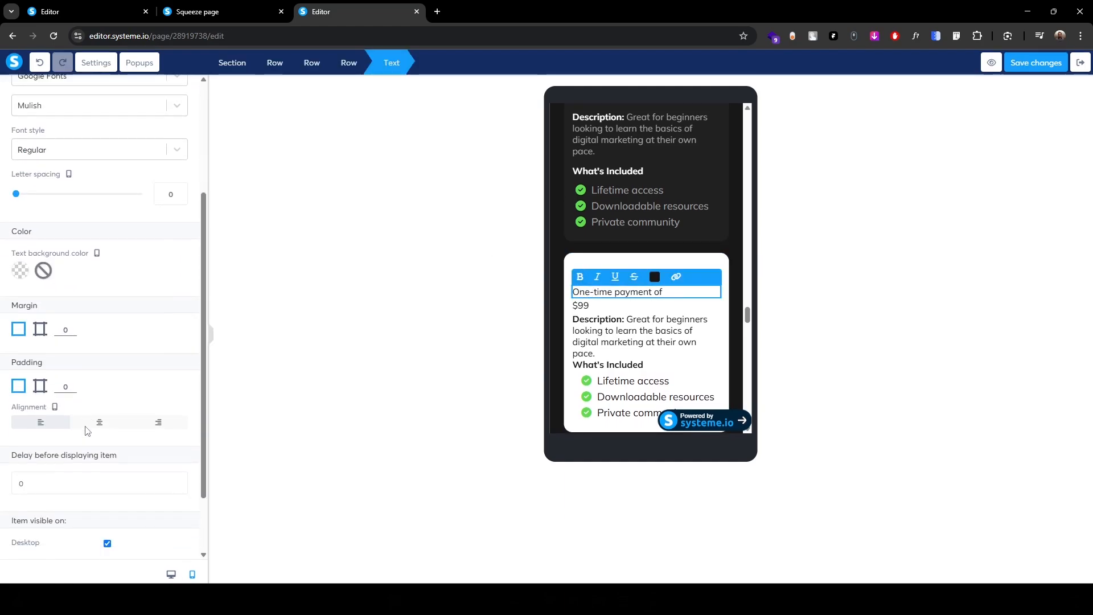
left_click(39, 386)
left_click(155, 426)
type("1")
scroll(153, 433, "down", 3)
double_click(164, 365)
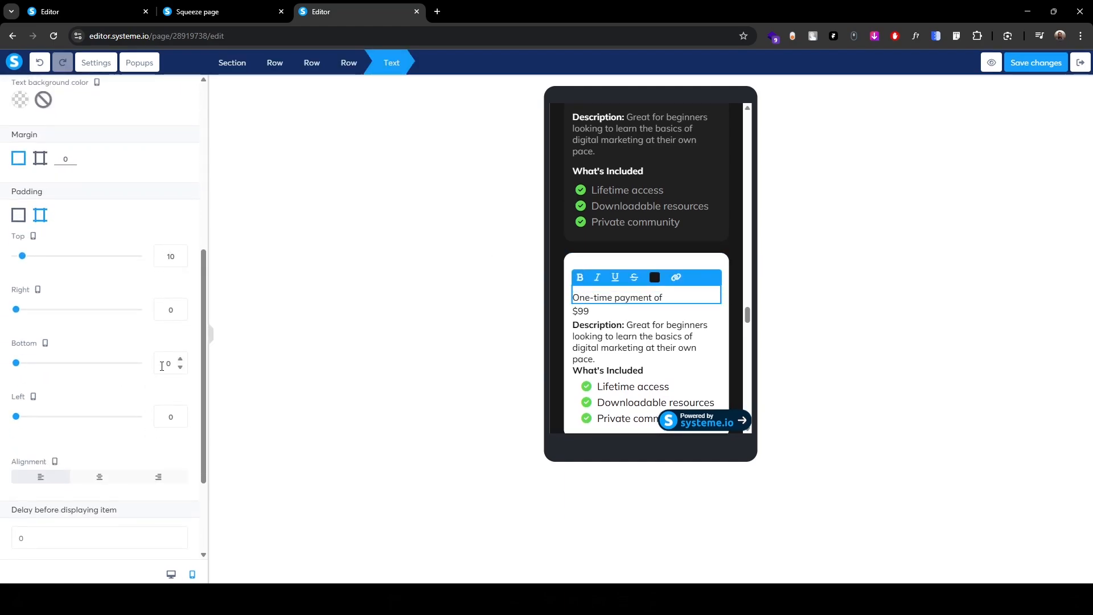
type("3")
left_click(422, 315)
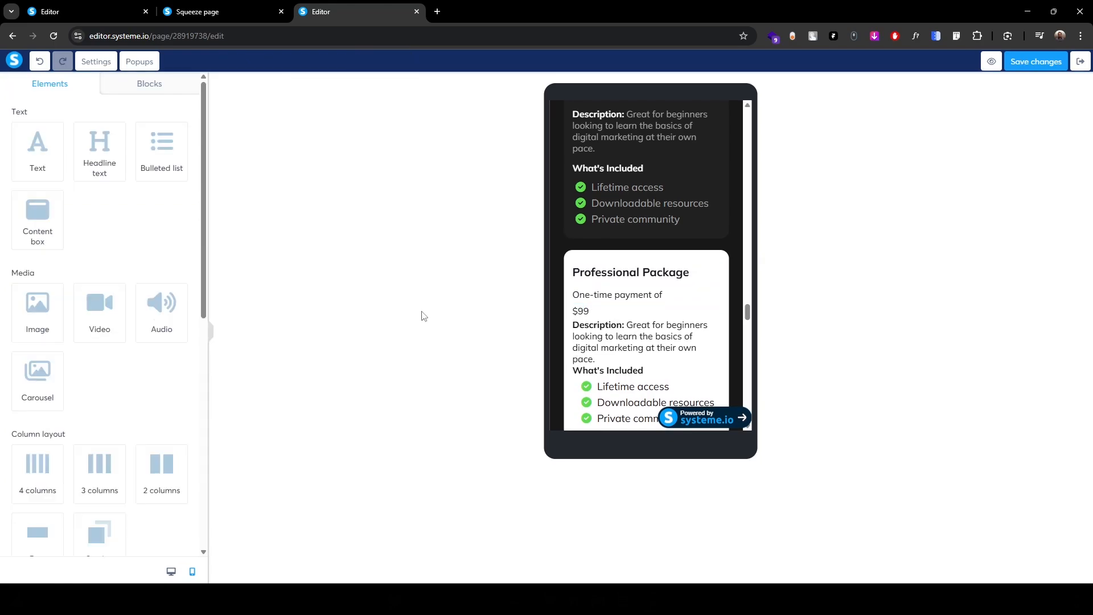
- Increase the font size of the Professional Package's $99 price to 25 on mobile
left_click(580, 304)
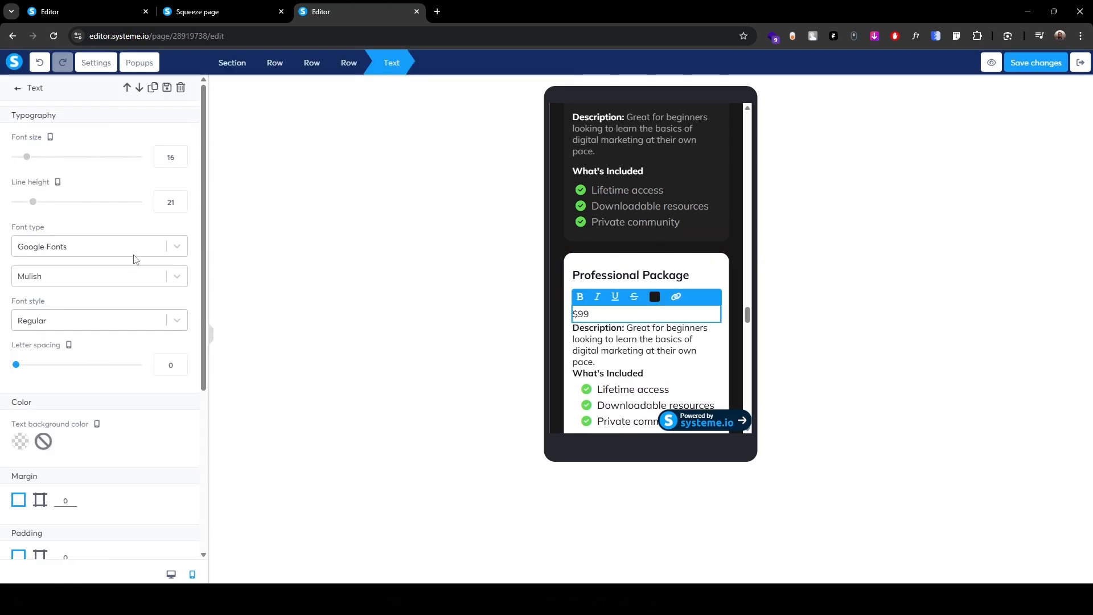
key("Up")
key("Up")
key("Up")
key("Up")
key("Up")
key("Up")
key("Up")
key("Up")
key("Up")
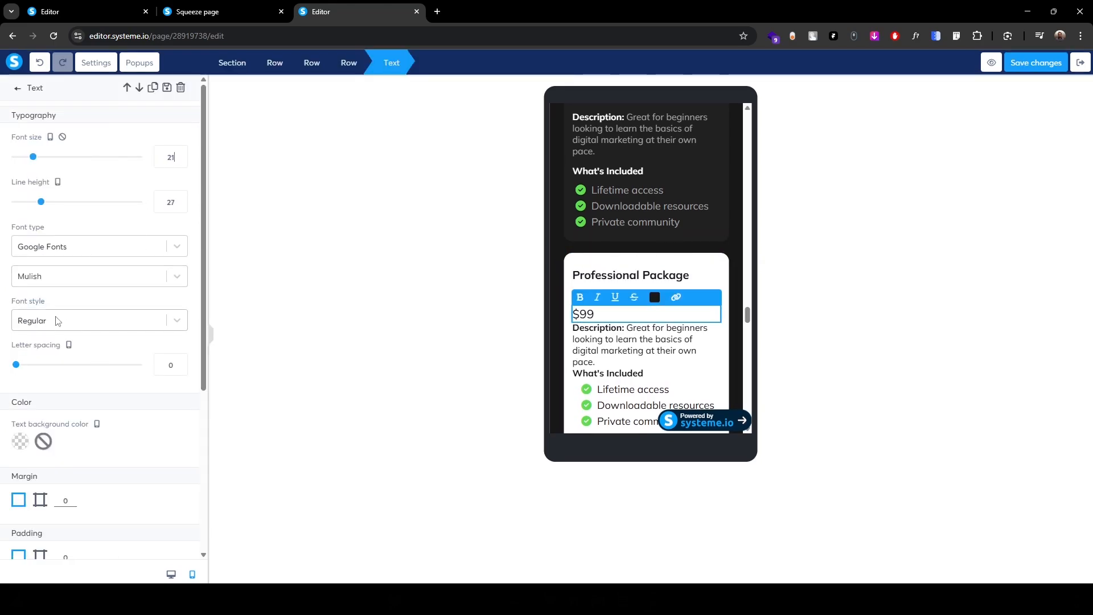
- Set the Professional Package's $99 price to 10 top padding and 7 bottom padding on mobile
scroll(137, 438, "down", 2)
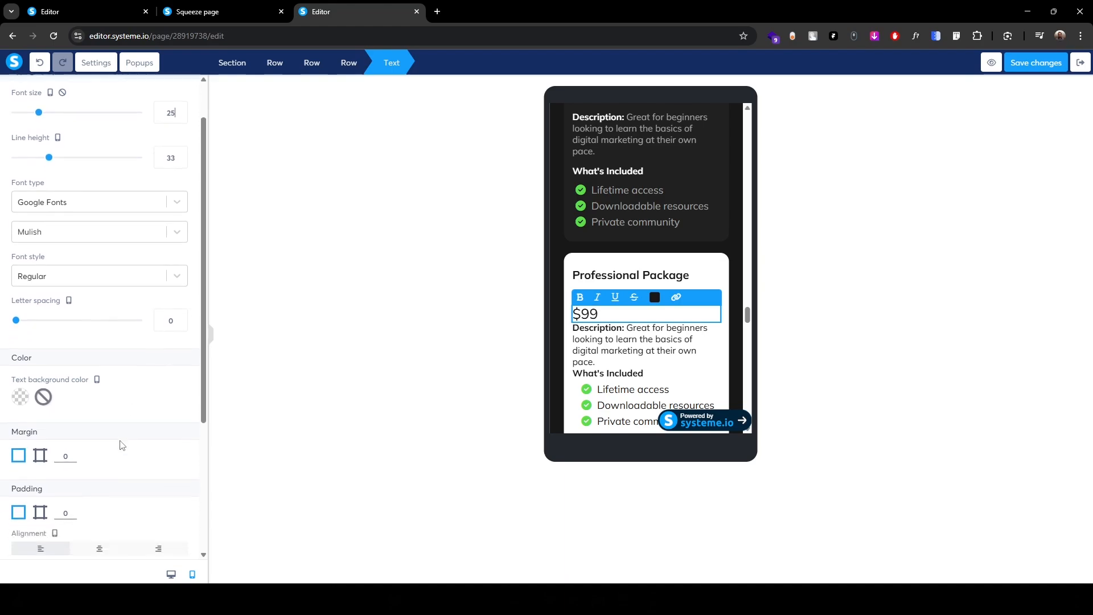
left_click(40, 447)
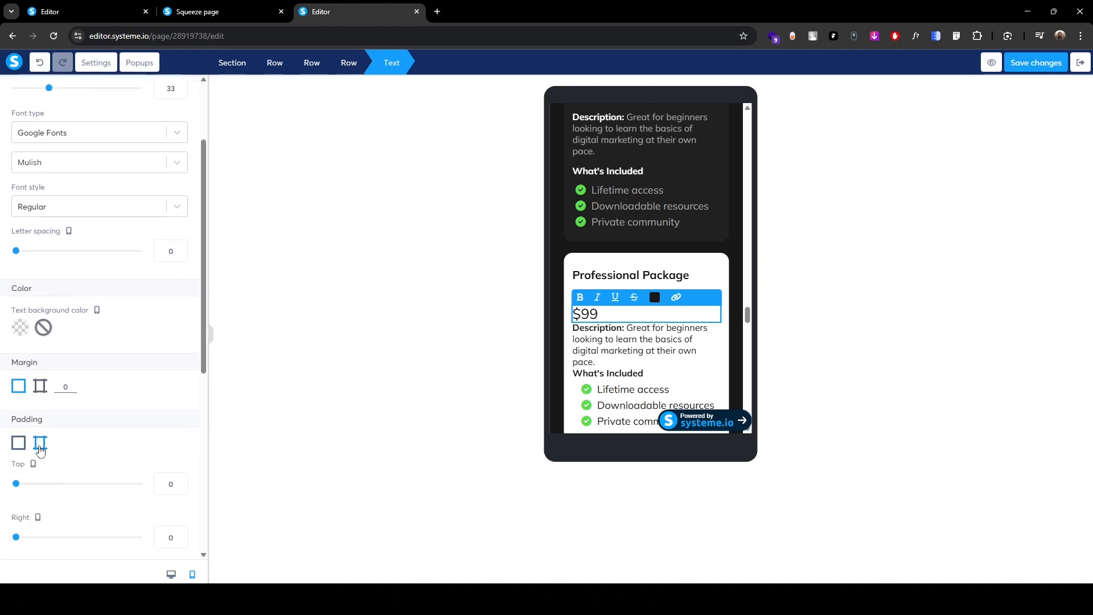
left_click(165, 488)
type("1")
scroll(103, 481, "down", 4)
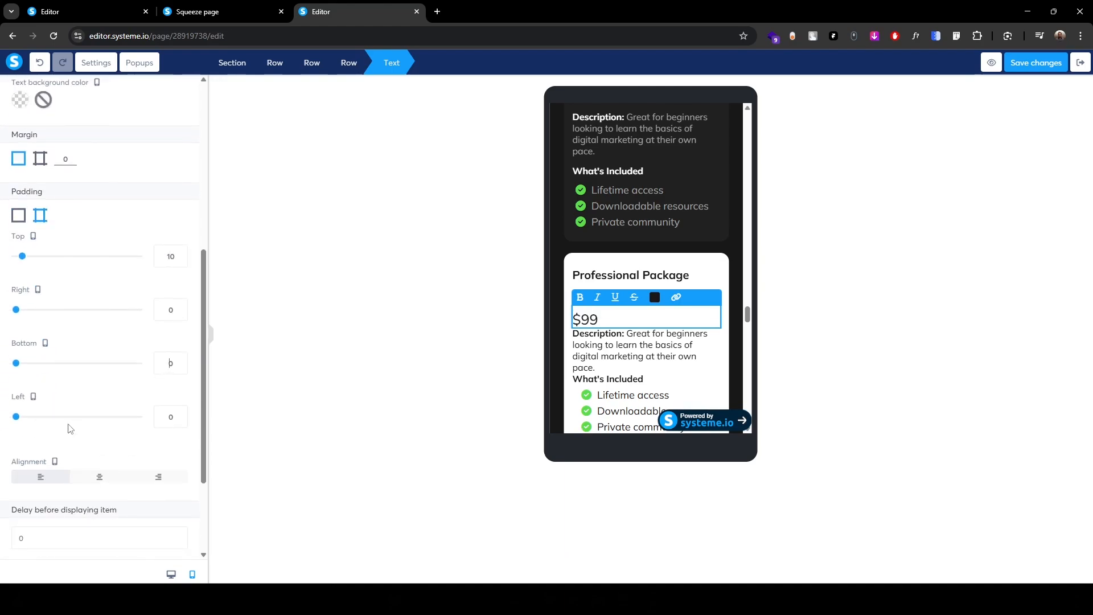
type("1")
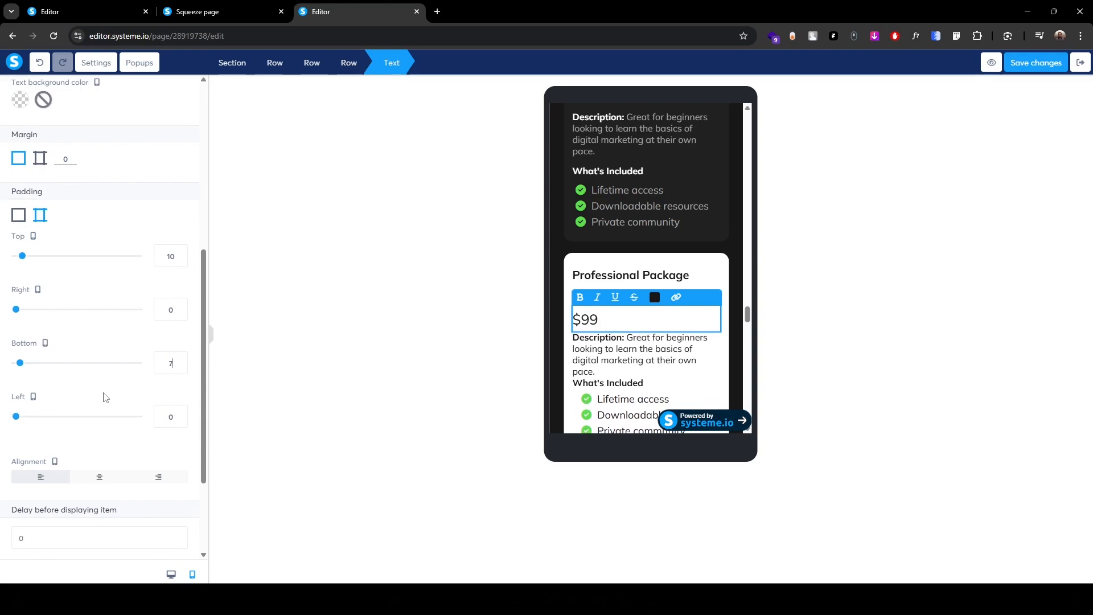
left_click(488, 354)
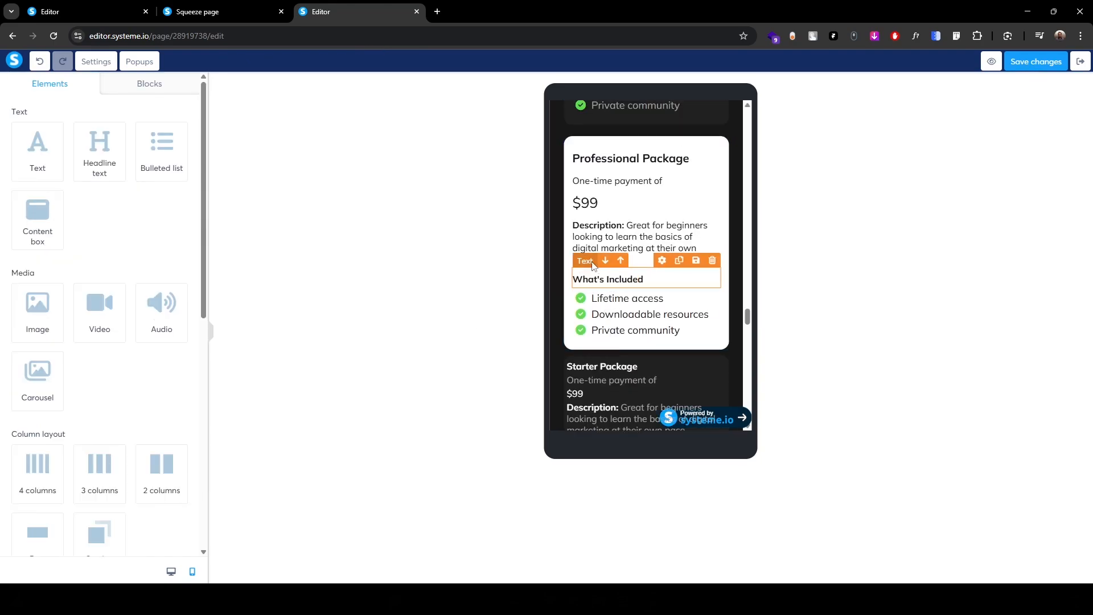
- Increase the font size of the Professional Package's "What's Included" text to 20 on mobile
left_click(583, 272)
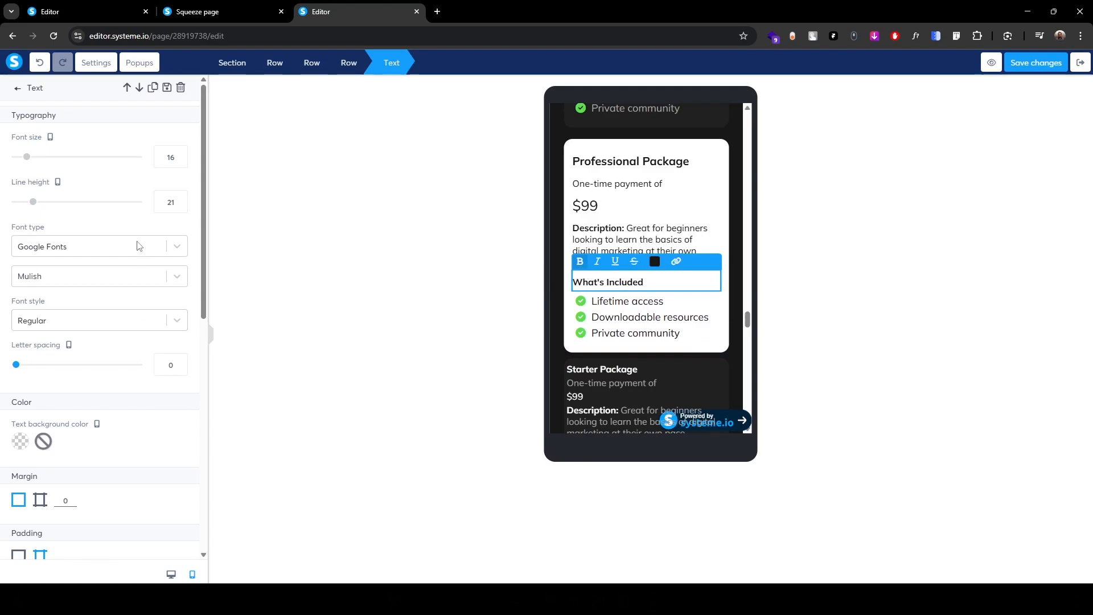
type("20")
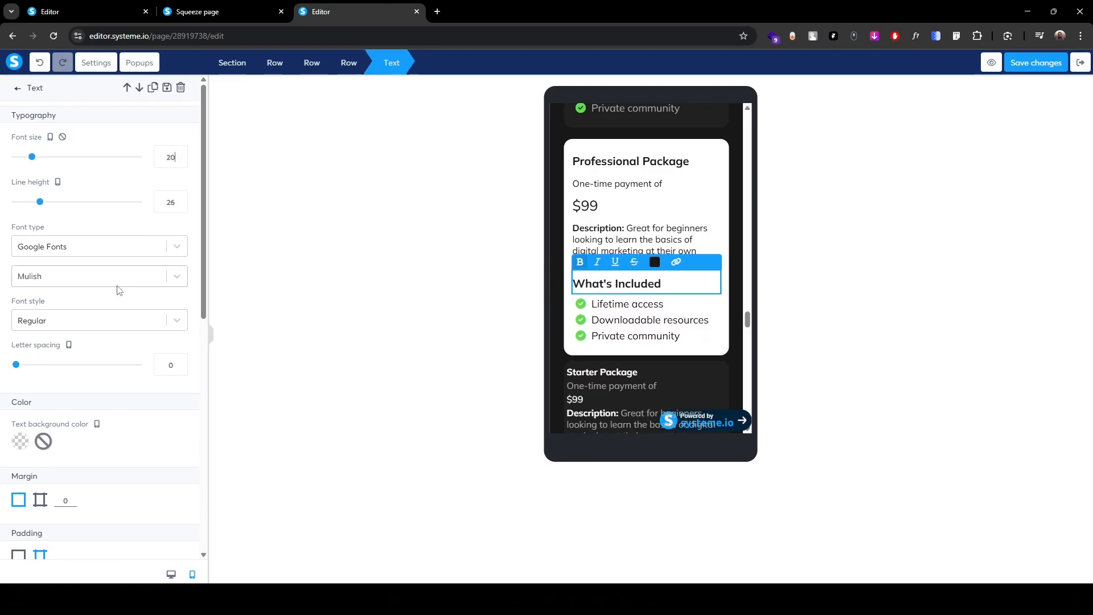
left_click(454, 308)
scroll(565, 309, "up", 3)
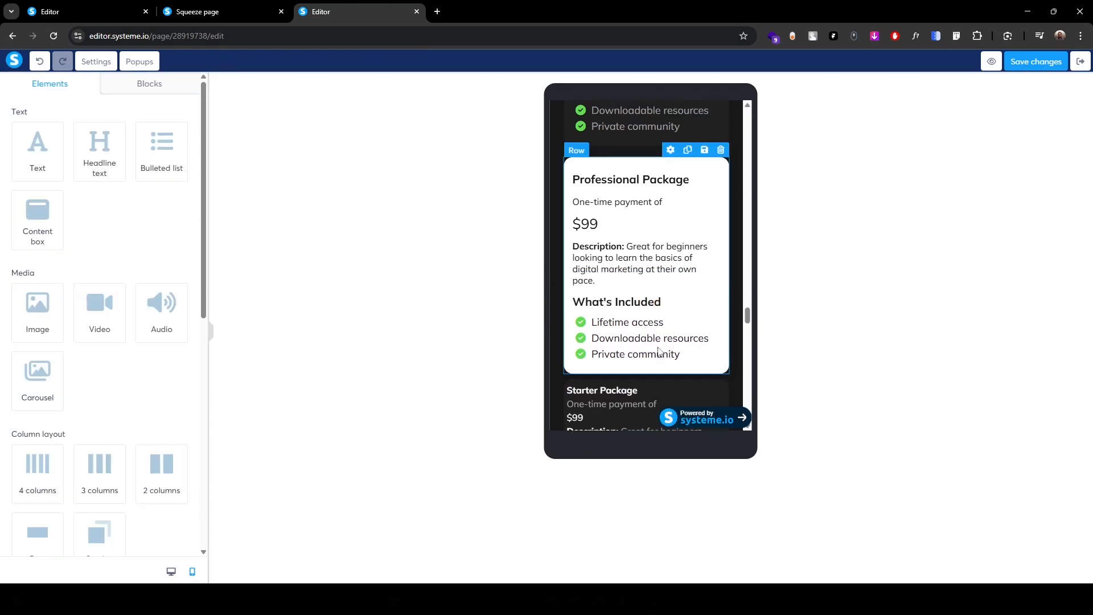
- Set the padding of the Testimonial section to 15 on mobile
scroll(569, 296, "down", 5)
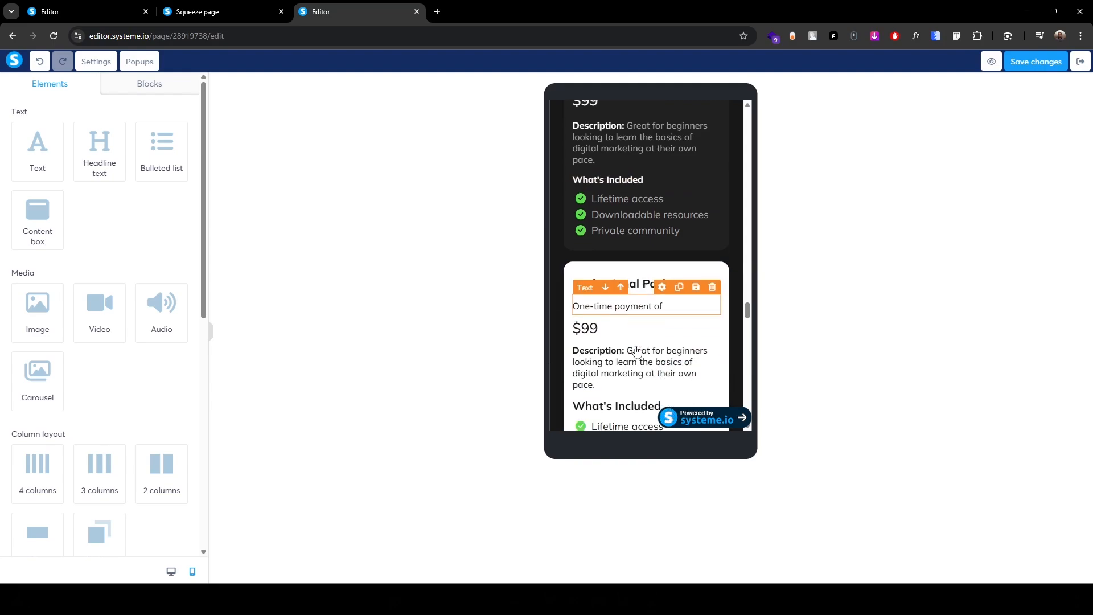
scroll(596, 240, "down", 4)
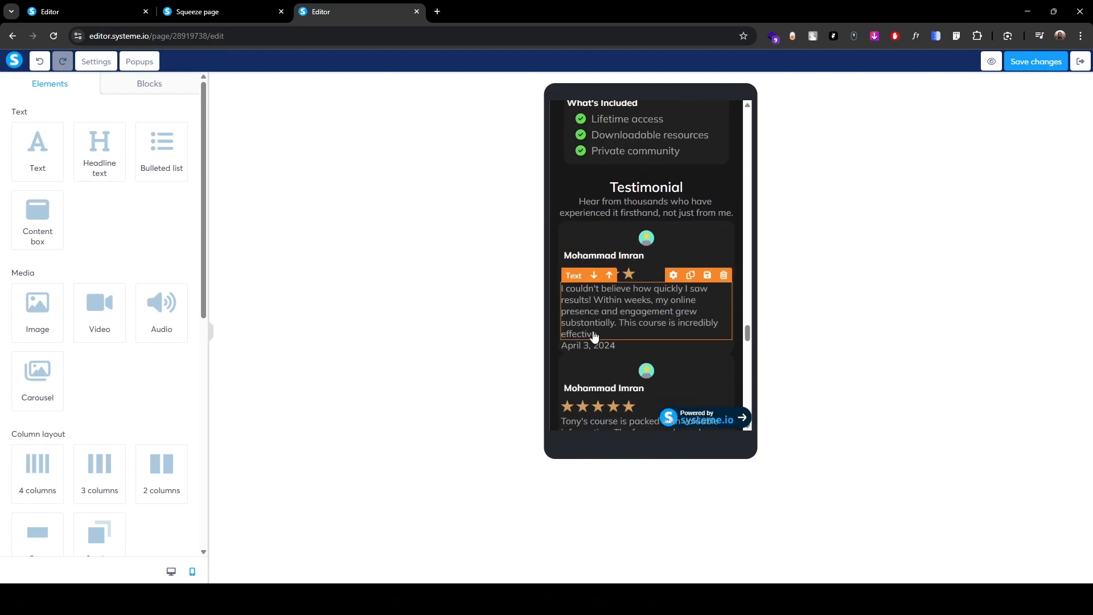
left_click(647, 189)
left_click(245, 71)
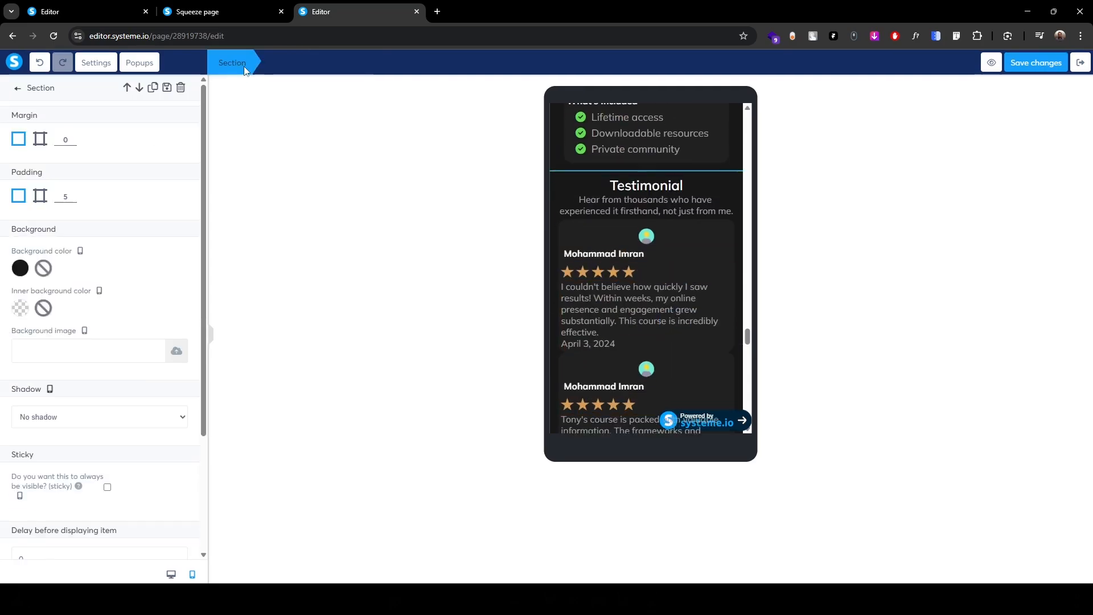
left_click(57, 197)
type("1")
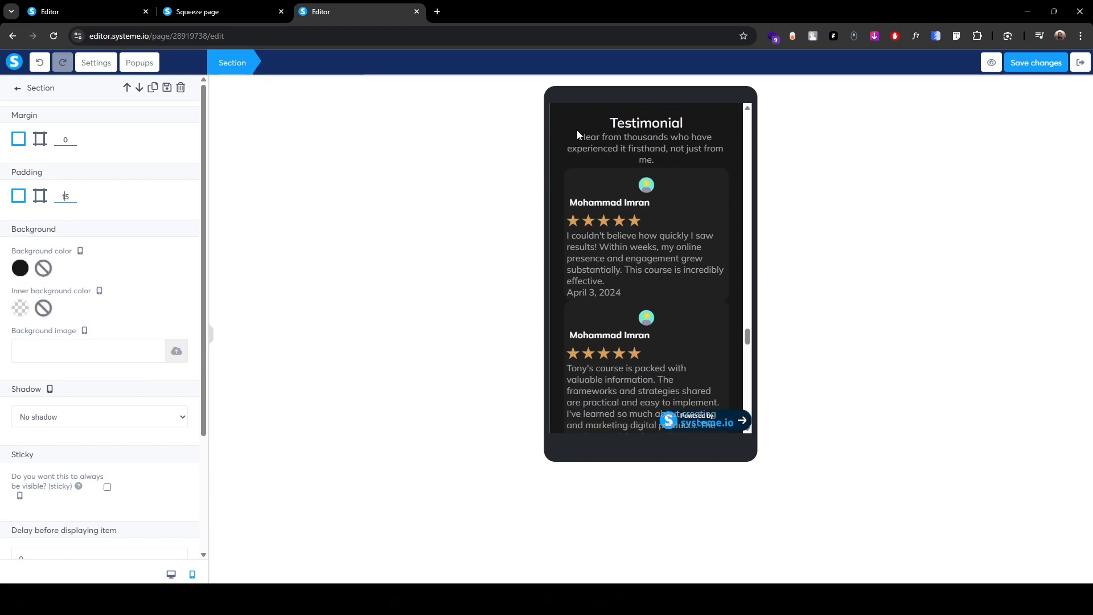
left_click(422, 219)
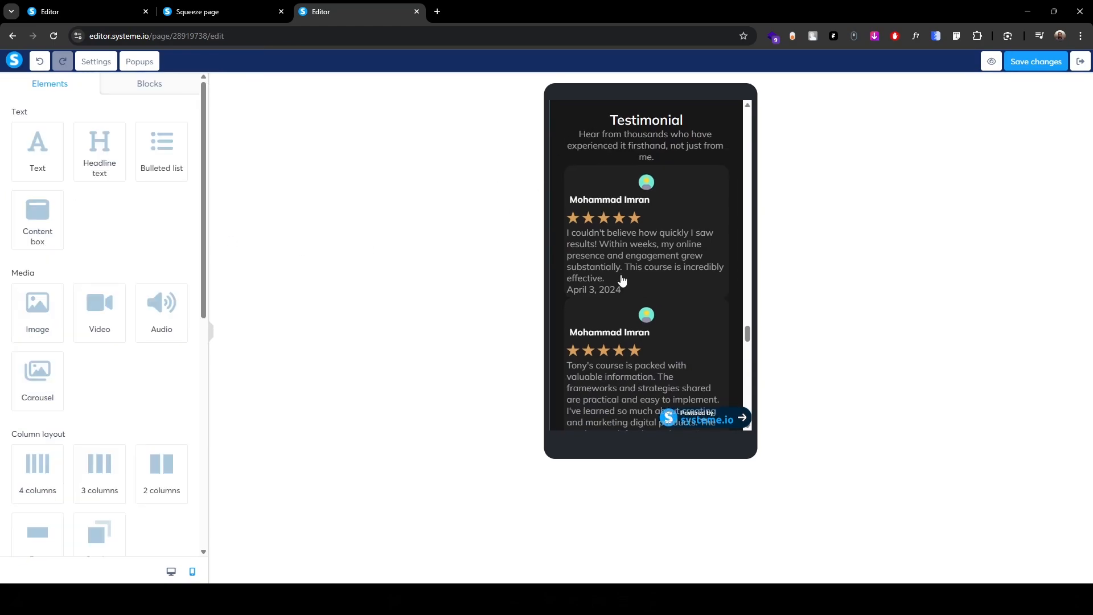
- Set the "Testimonial" headline's top padding to 10 and add some bottom padding on mobile
scroll(620, 279, "up", 2)
left_click(596, 235)
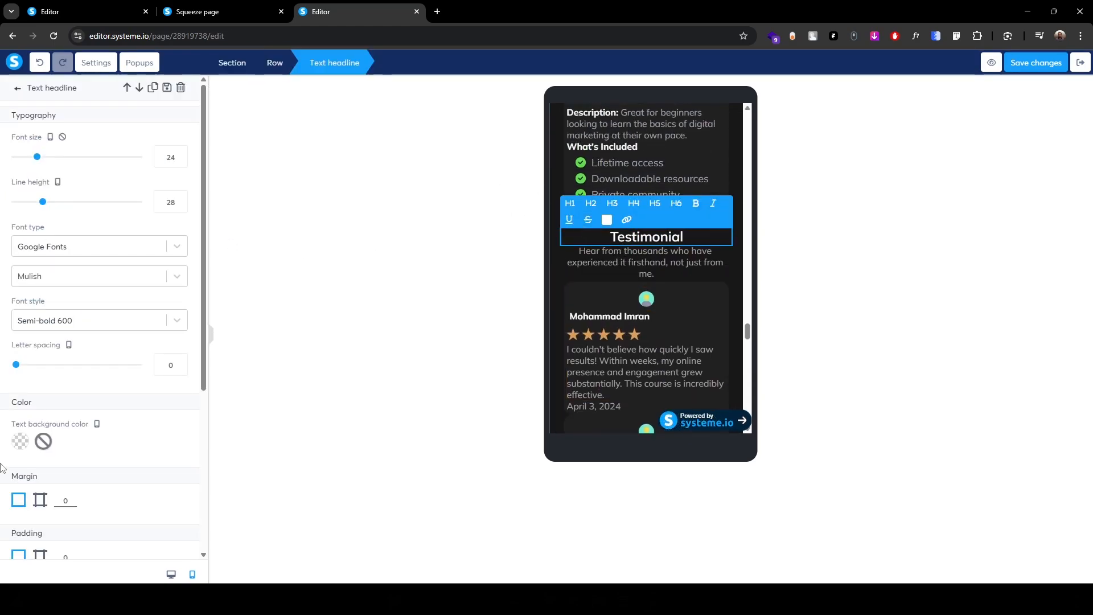
scroll(45, 480, "down", 3)
left_click(40, 386)
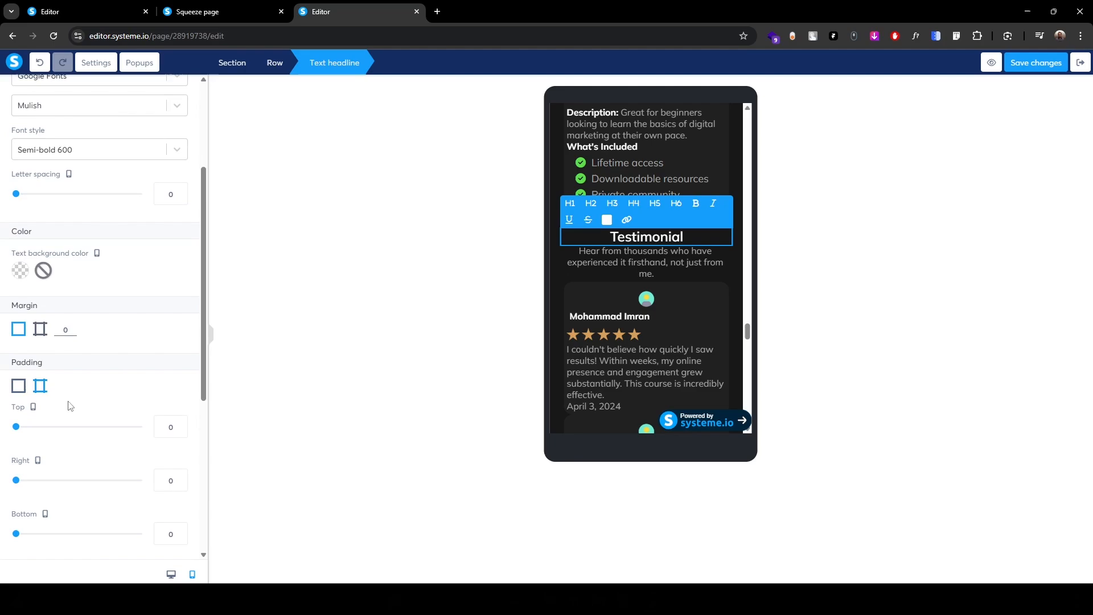
left_click(160, 423)
type("1")
scroll(151, 422, "down", 3)
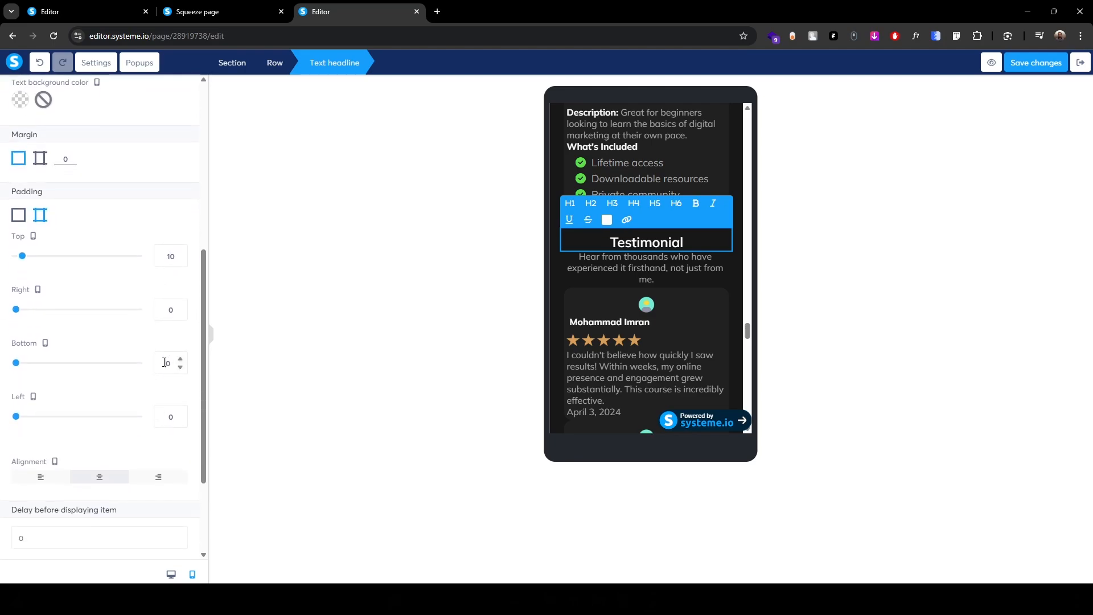
left_click(442, 275)
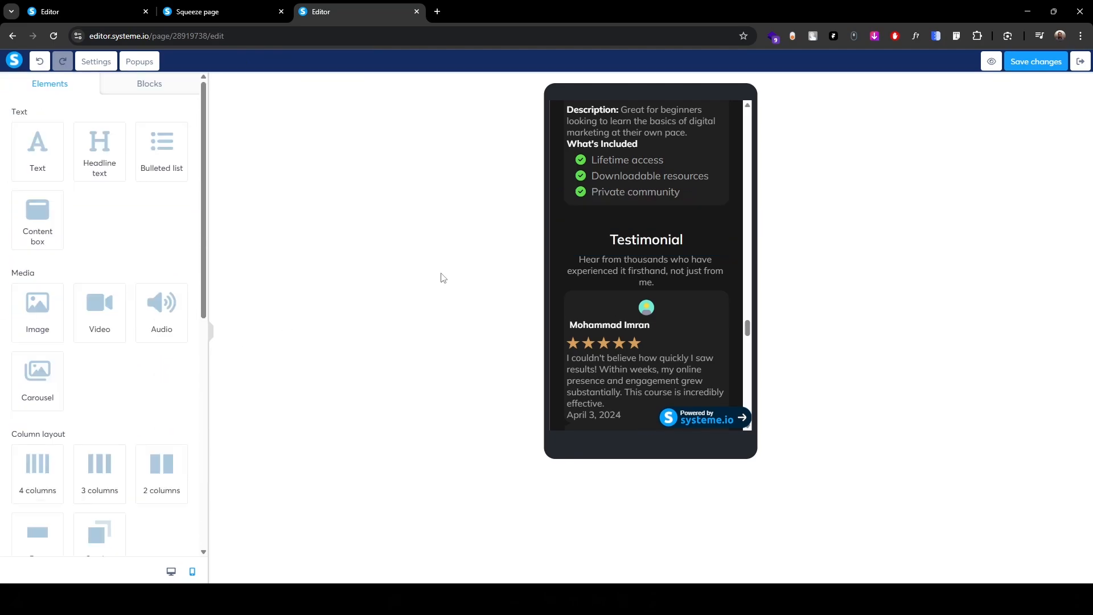
- Set the top and bottom padding of the "Hear from thousands" text under the Testimonial headline to 10 on mobile
left_click(583, 265)
scroll(63, 401, "down", 3)
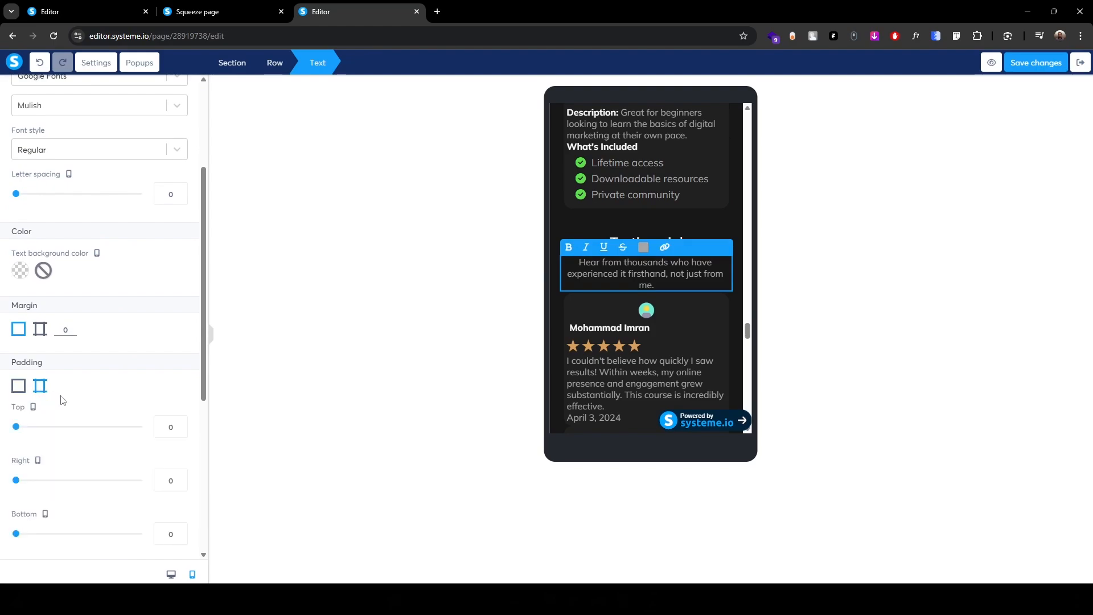
left_click(167, 426)
type("1")
scroll(163, 440, "down", 2)
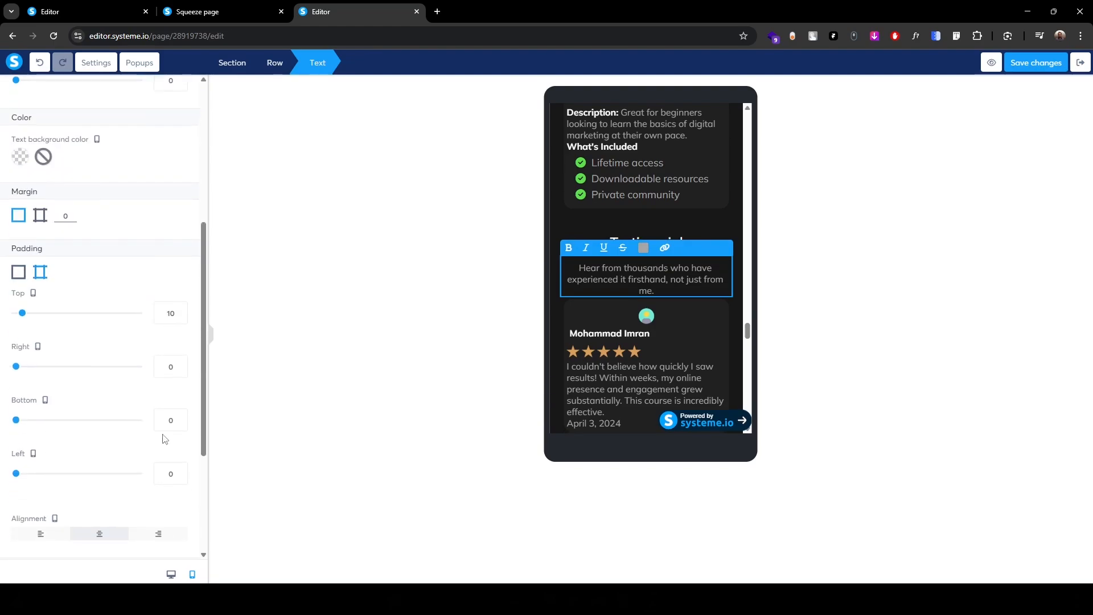
left_click(167, 422)
type("1")
left_click(476, 283)
scroll(587, 222, "down", 2)
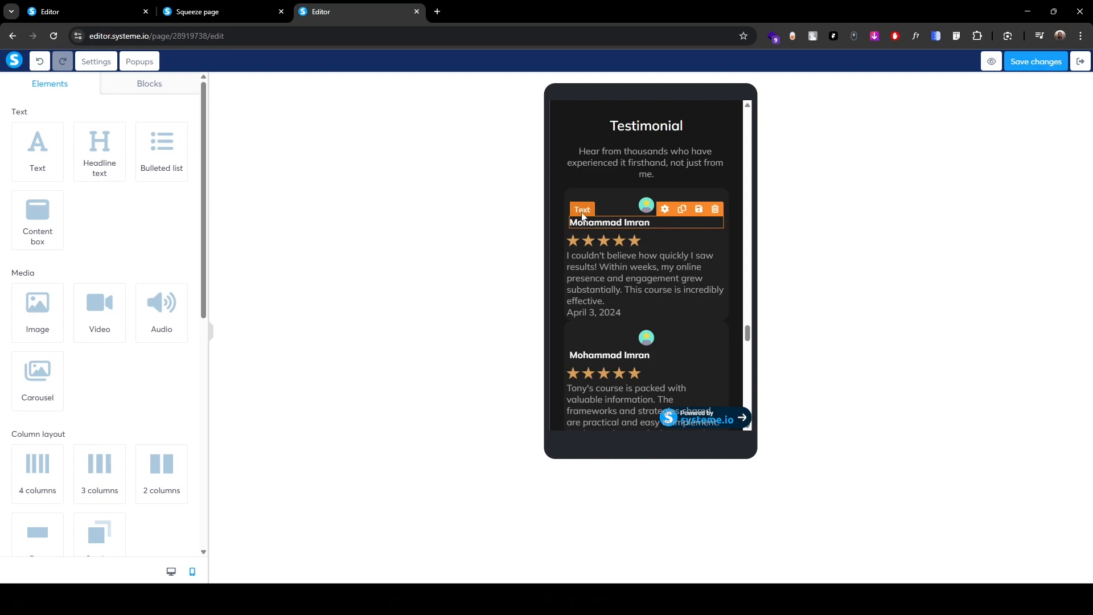
- Center the reviewer's name in the first testimonial card and increase its font size to 22 on mobile
left_click(584, 222)
scroll(99, 408, "down", 2)
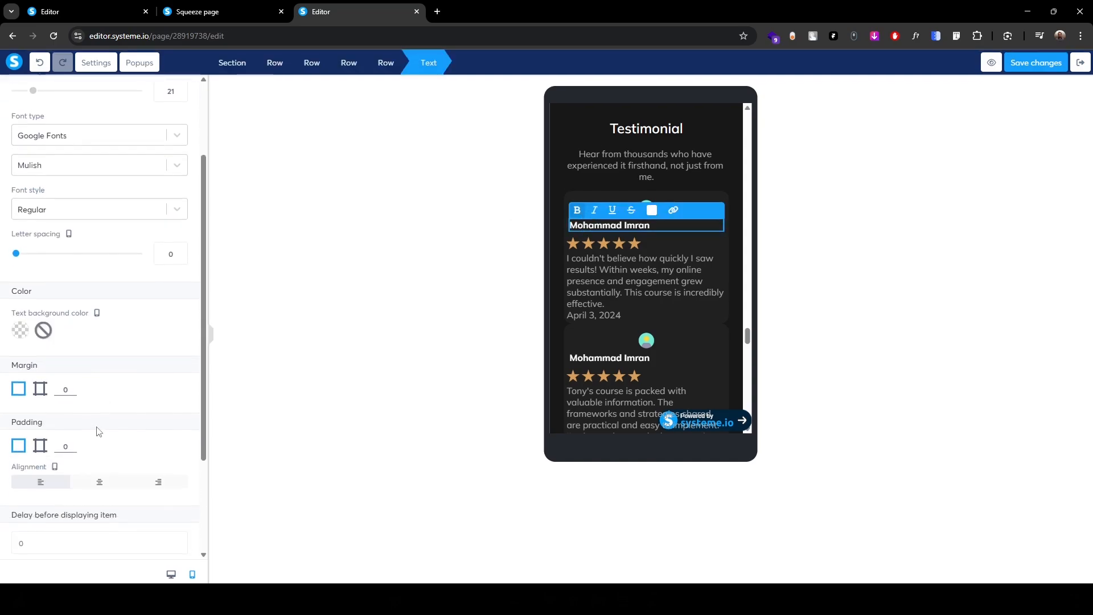
left_click(100, 480)
scroll(110, 444, "up", 2)
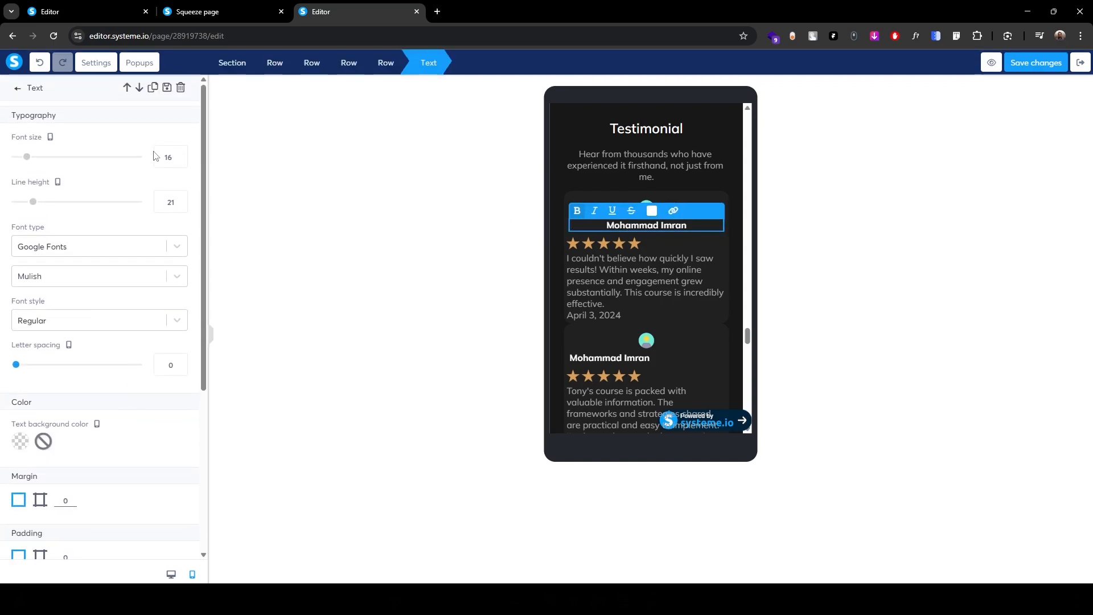
key("Up")
key("Up")
key("Up")
key("Up")
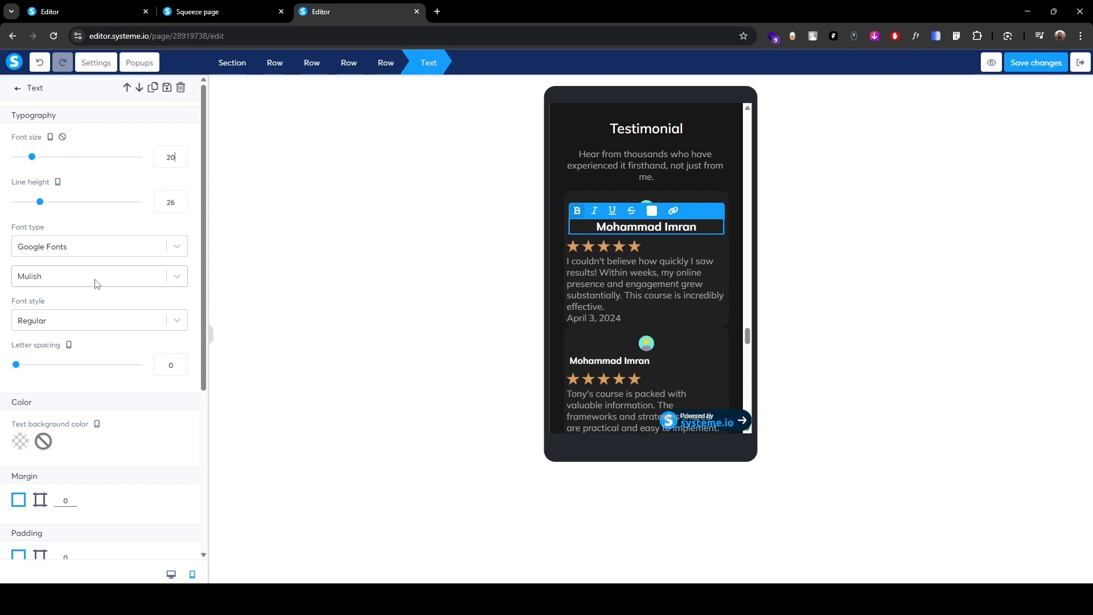
key("Up")
key("Up")
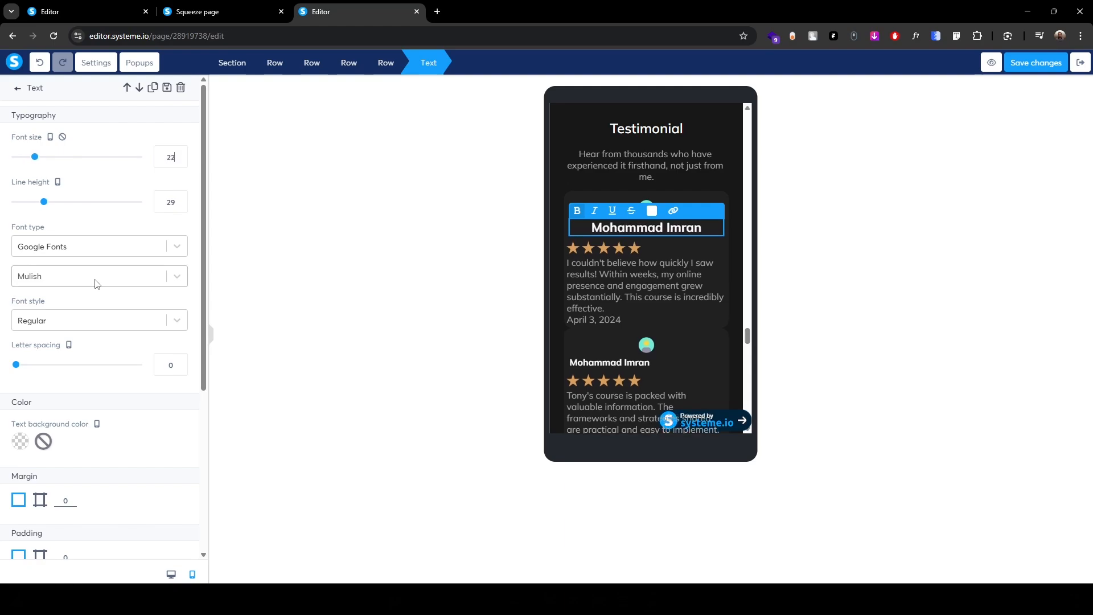
- Center the star rating image in the first testimonial card and set its top and bottom margins to 10 on mobile
left_click(602, 245)
left_click(578, 235)
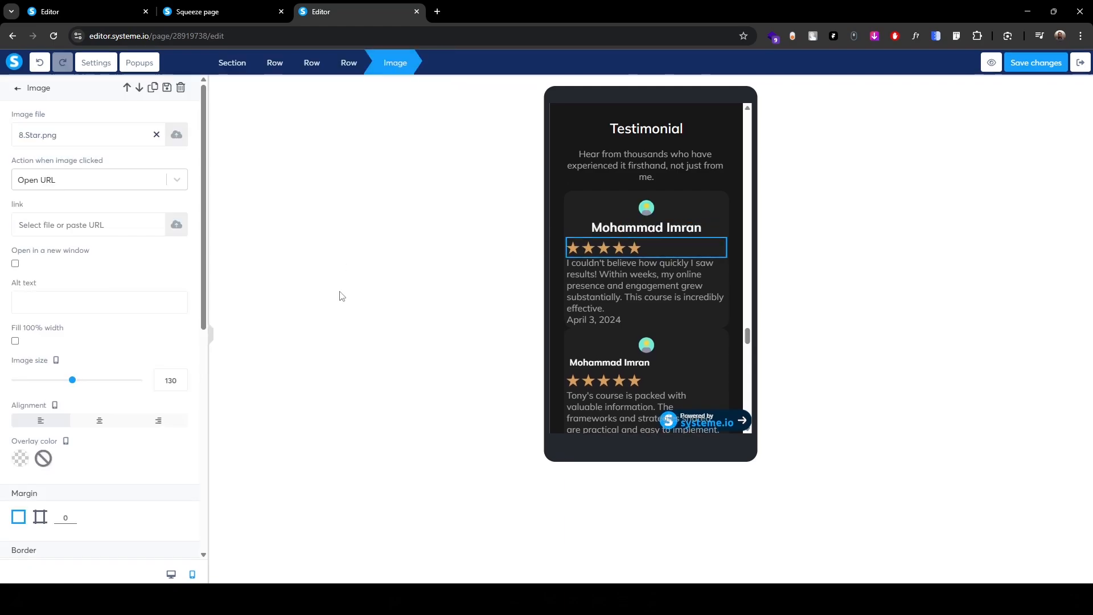
left_click(107, 421)
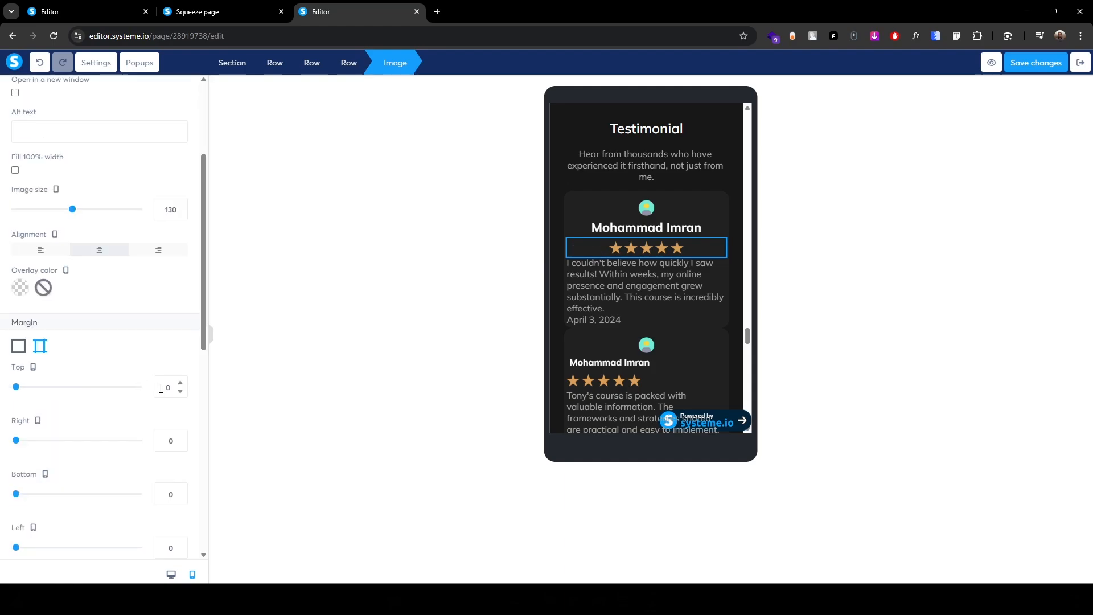
left_click(161, 388)
type("10")
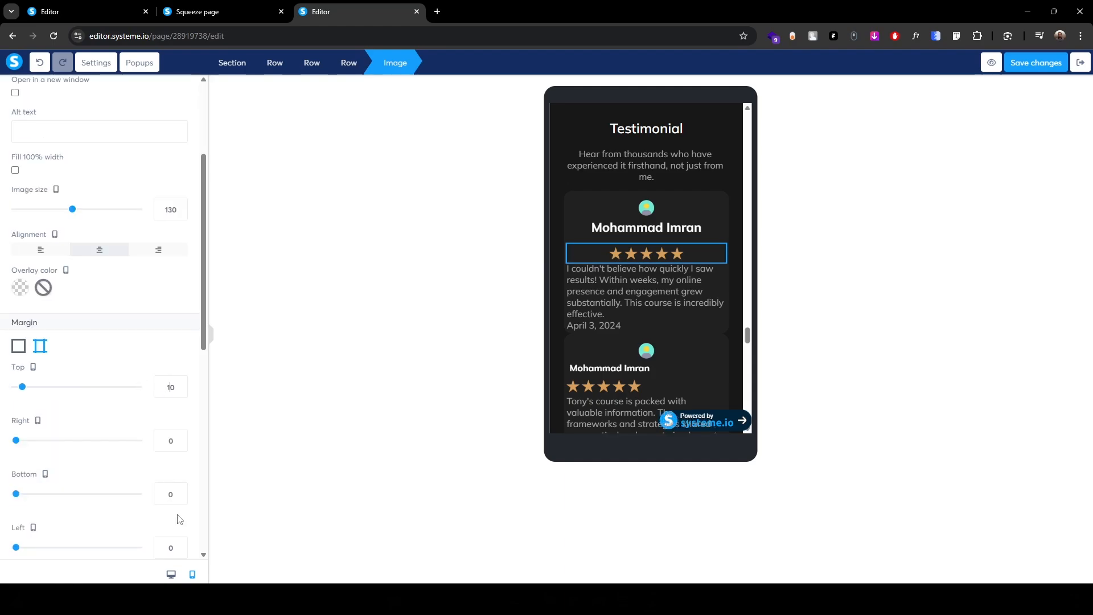
type("1")
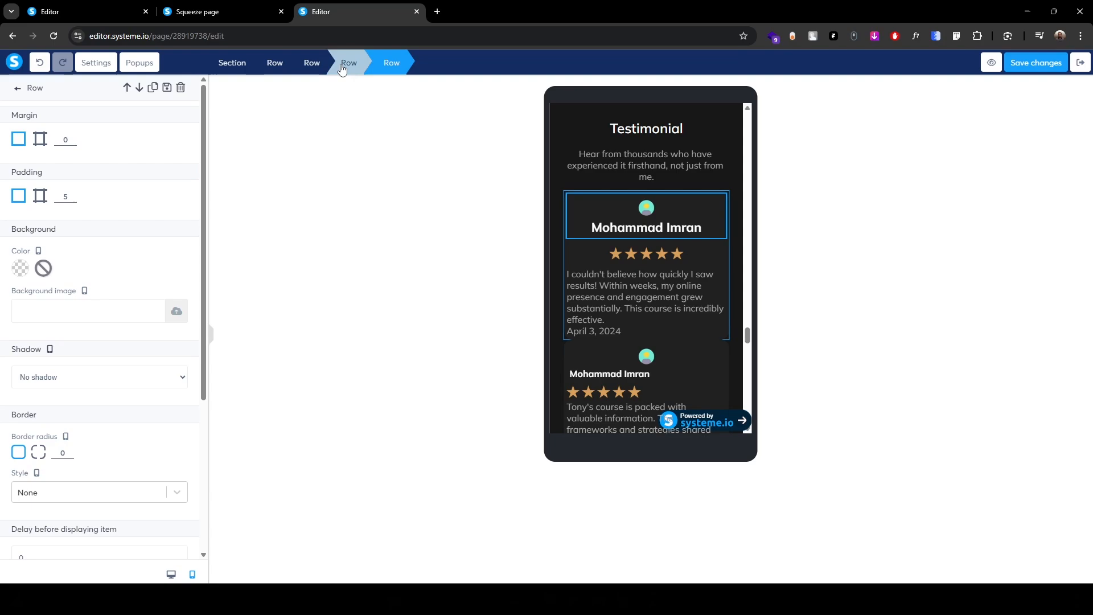
- Increase the padding of the first testimonial card's row to 15 on mobile
left_click(344, 65)
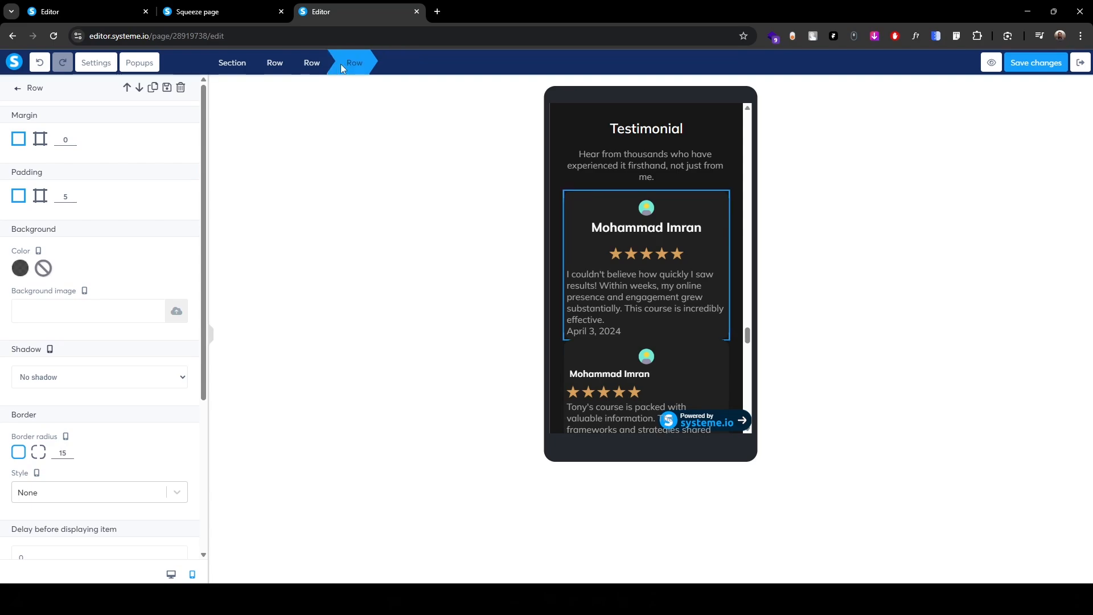
key("Up")
key("Up")
key("Up")
key("Up")
key("Up")
key("Up")
key("Up")
key("Up")
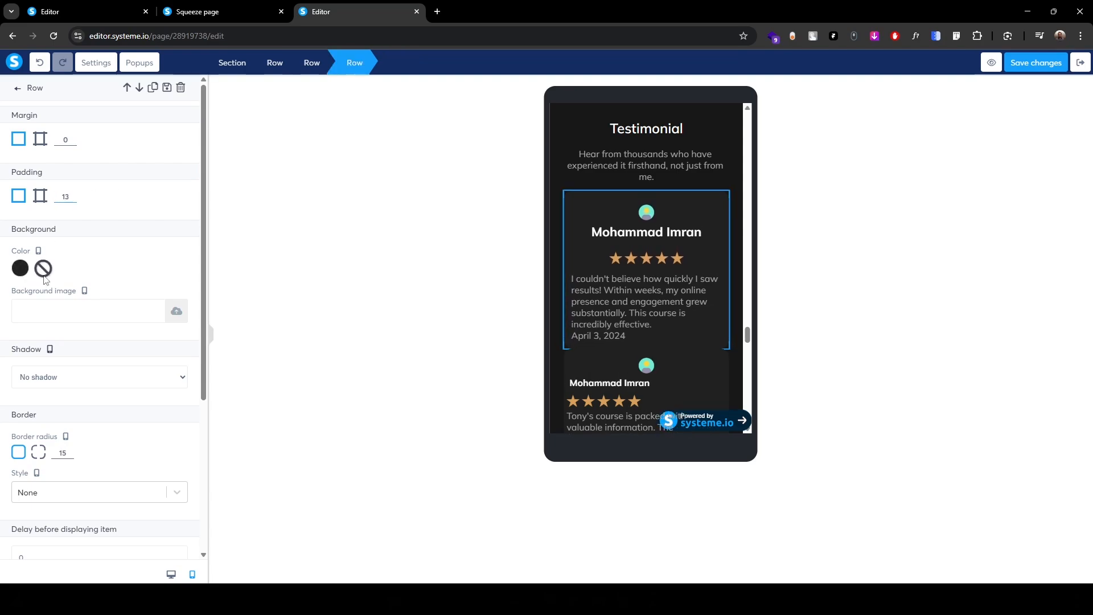
key("Up")
key("Up")
- Set the first testimonial card's top and bottom margins to 10 on mobile
left_click(40, 138)
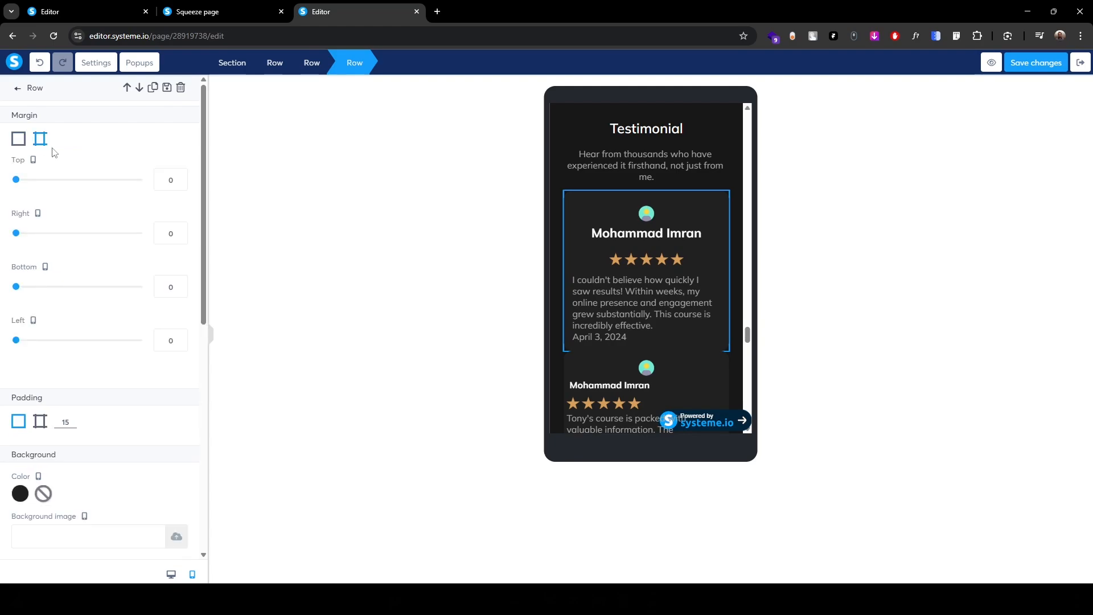
left_click(162, 180)
type("1")
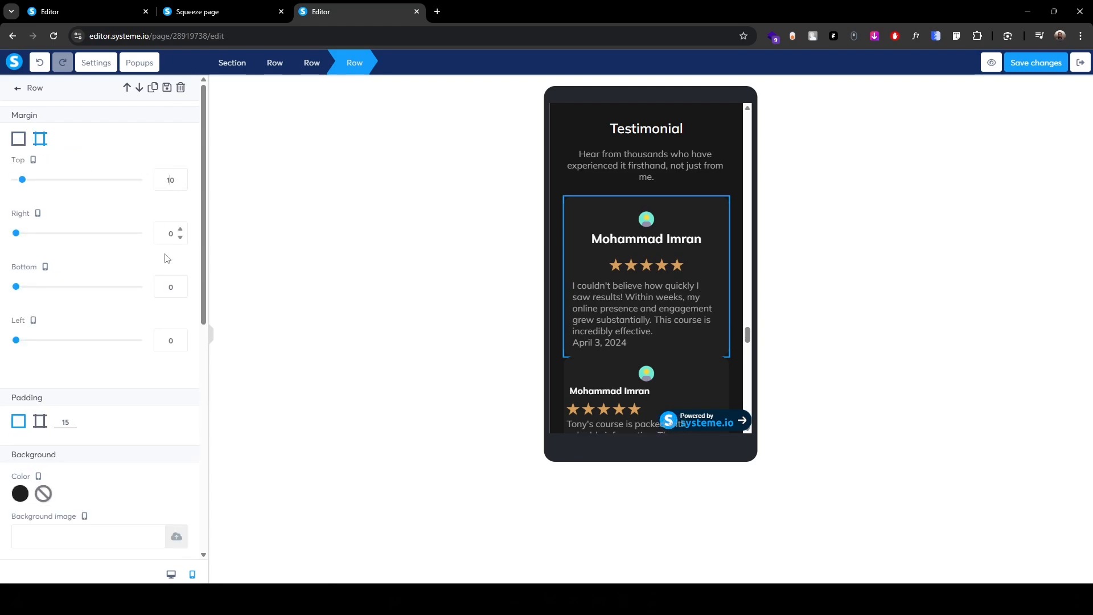
left_click(162, 289)
type("1")
- Set the first testimonial card's review text padding to 9 at the top and 10 at the bottom on mobile
left_click(584, 286)
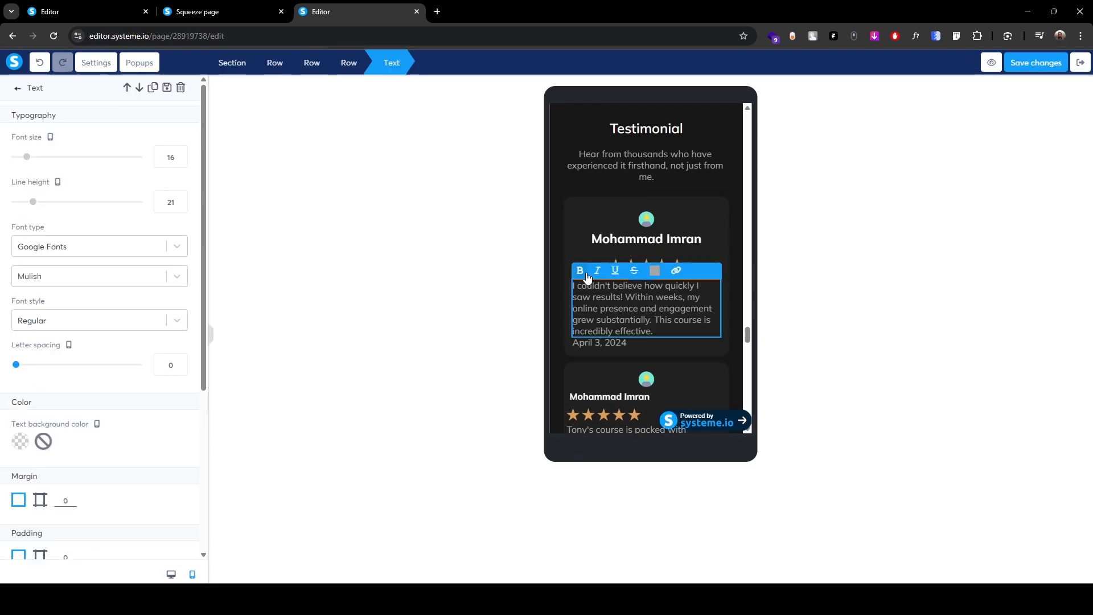
scroll(135, 420, "down", 4)
left_click(168, 428)
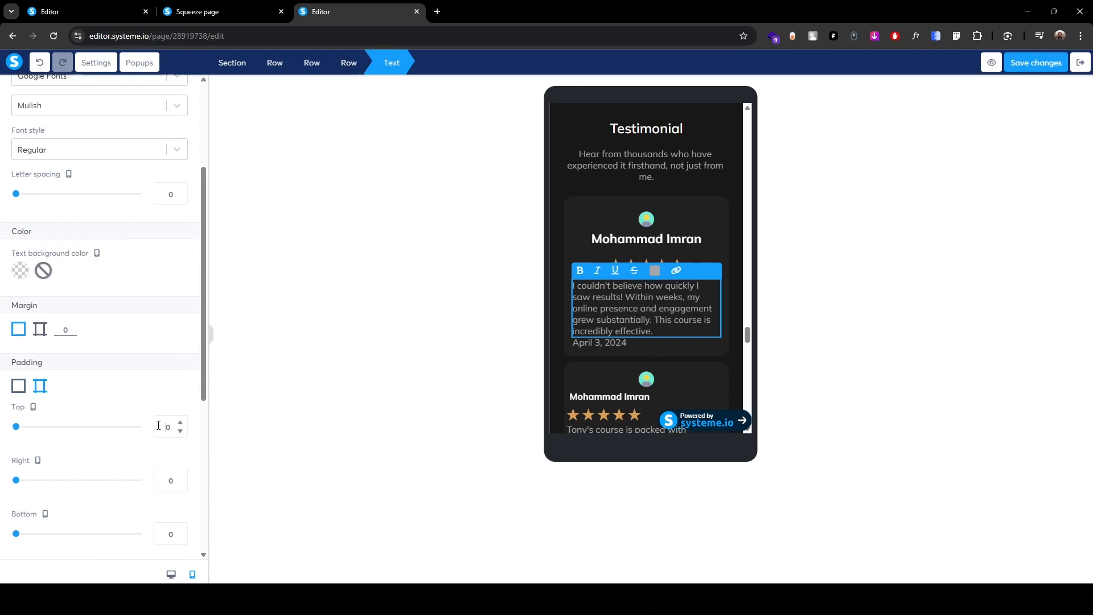
type("9")
scroll(160, 399, "down", 3)
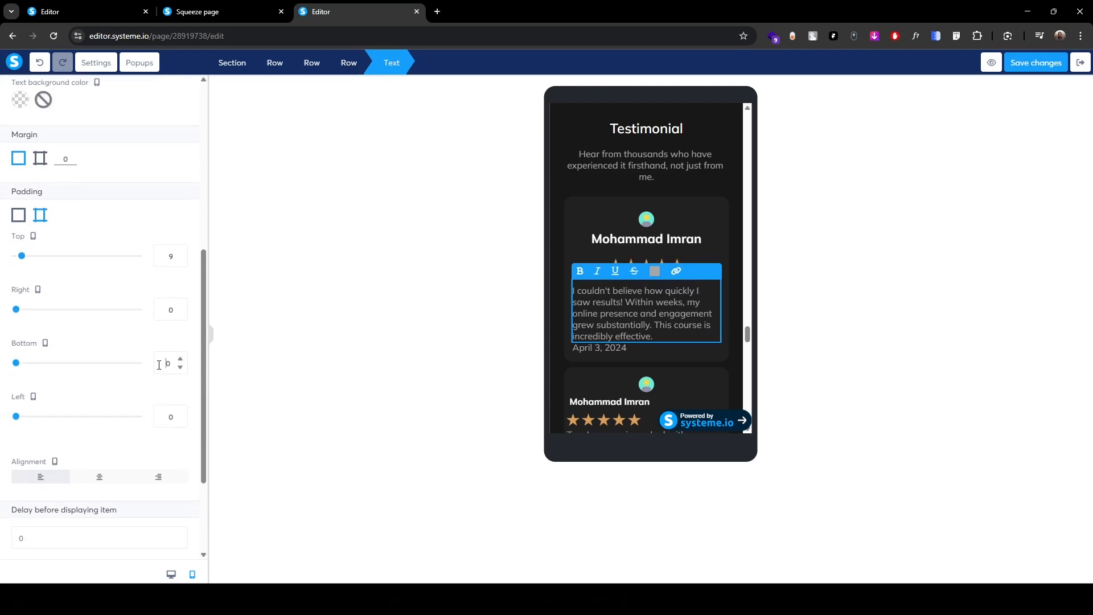
type("1")
- Set the padding of the date text in the first testimonial card to 9 at the top and 10 at the bottom
left_click(587, 354)
left_click(583, 344)
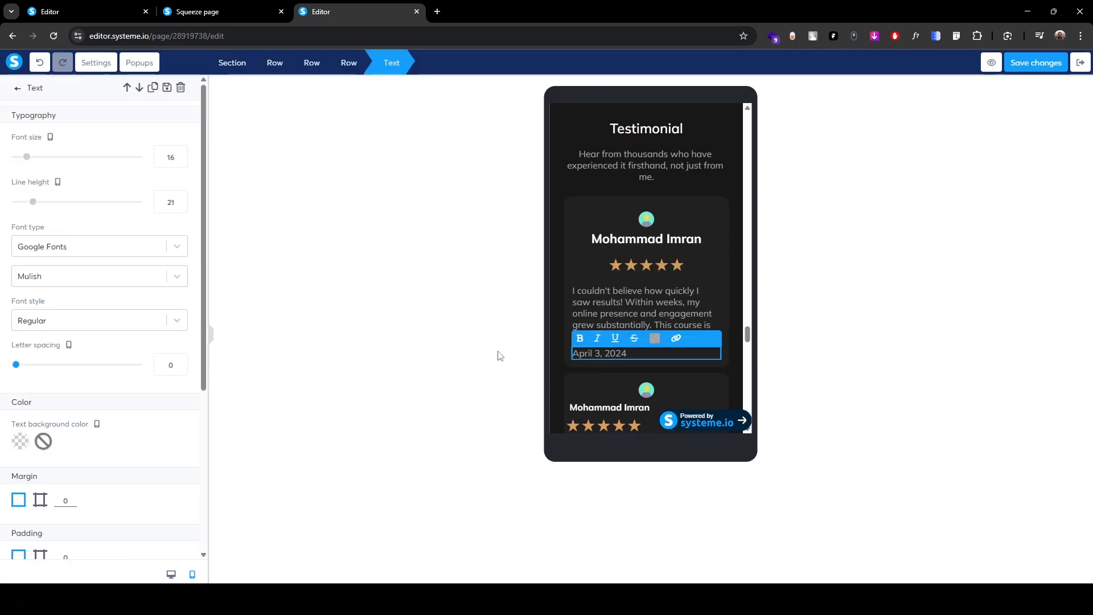
scroll(118, 442, "down", 3)
left_click(40, 387)
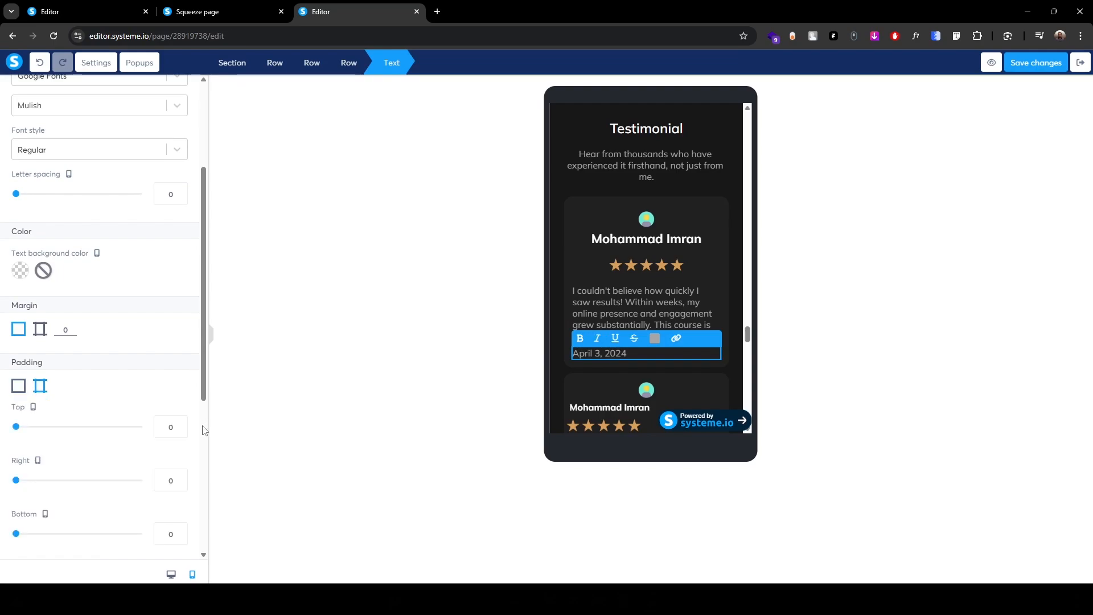
left_click(167, 429)
type("1")
scroll(156, 435, "down", 3)
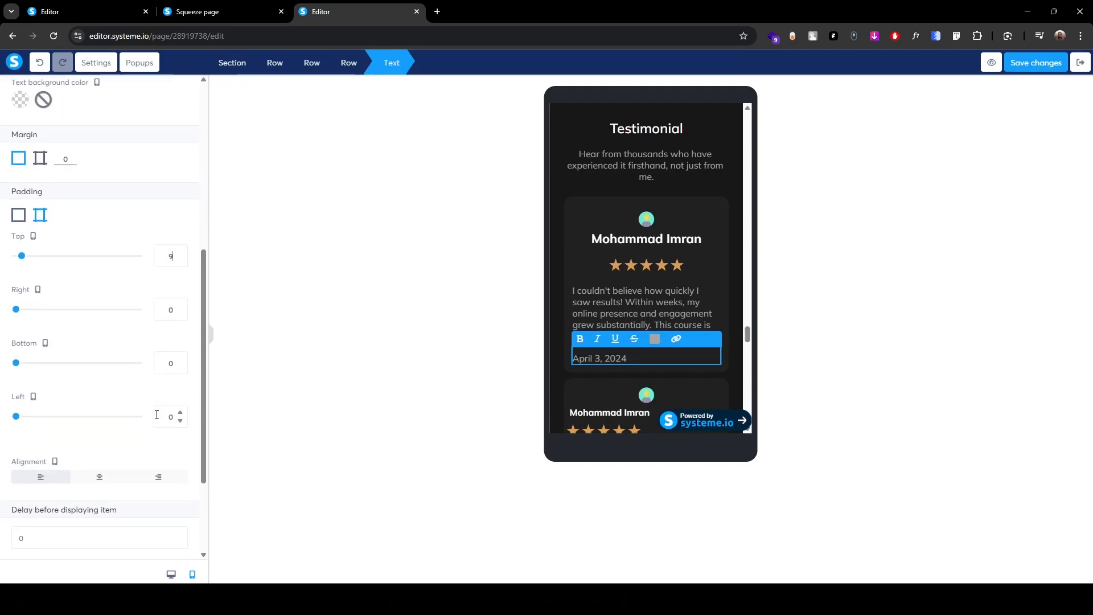
left_click(163, 363)
type("1")
left_click(459, 335)
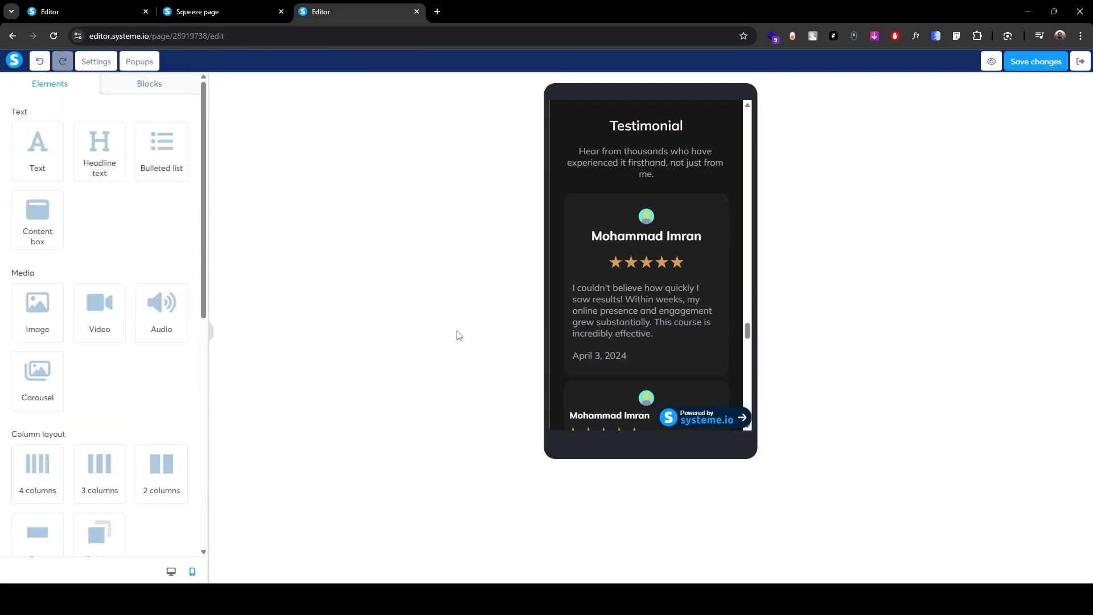
- Set the padding of the "Take Control of Your Future – Enroll Now!" section to 15 on mobile
scroll(617, 288, "down", 3)
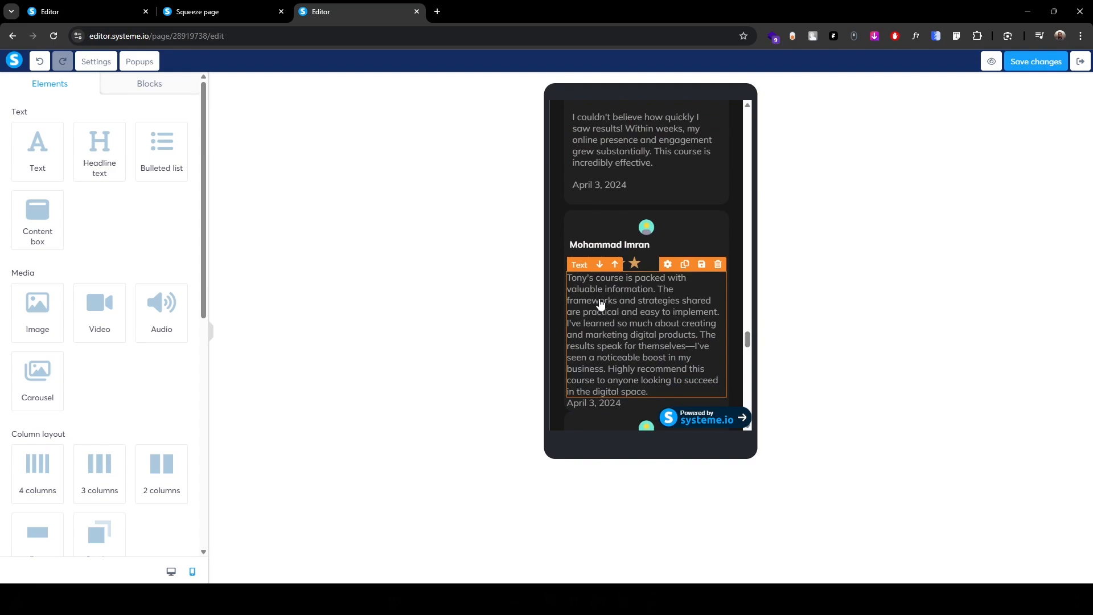
scroll(610, 353, "down", 5)
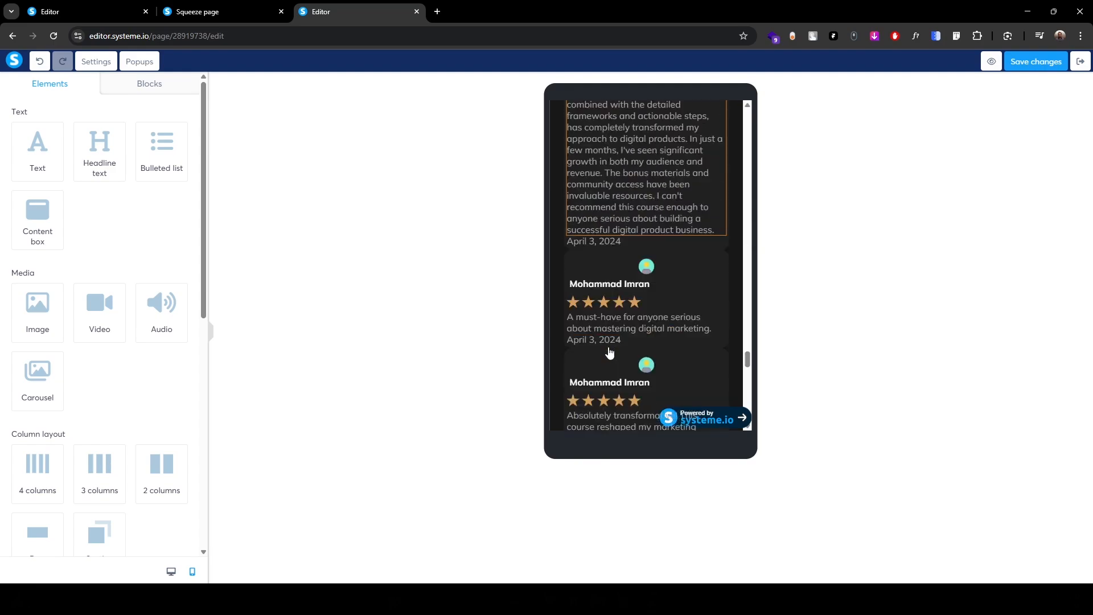
scroll(610, 354, "down", 5)
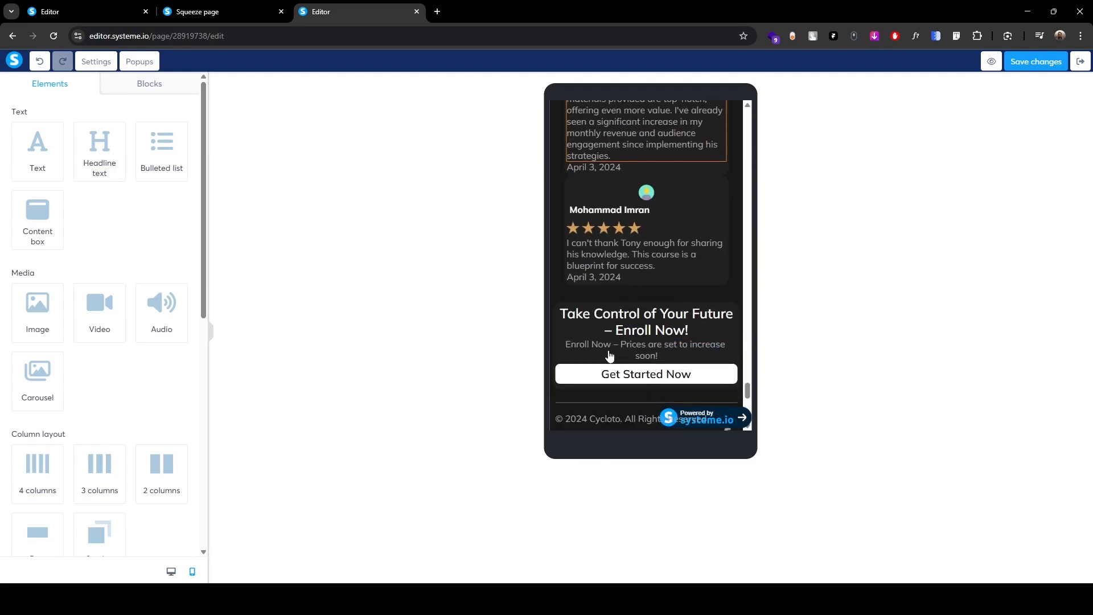
left_click(568, 294)
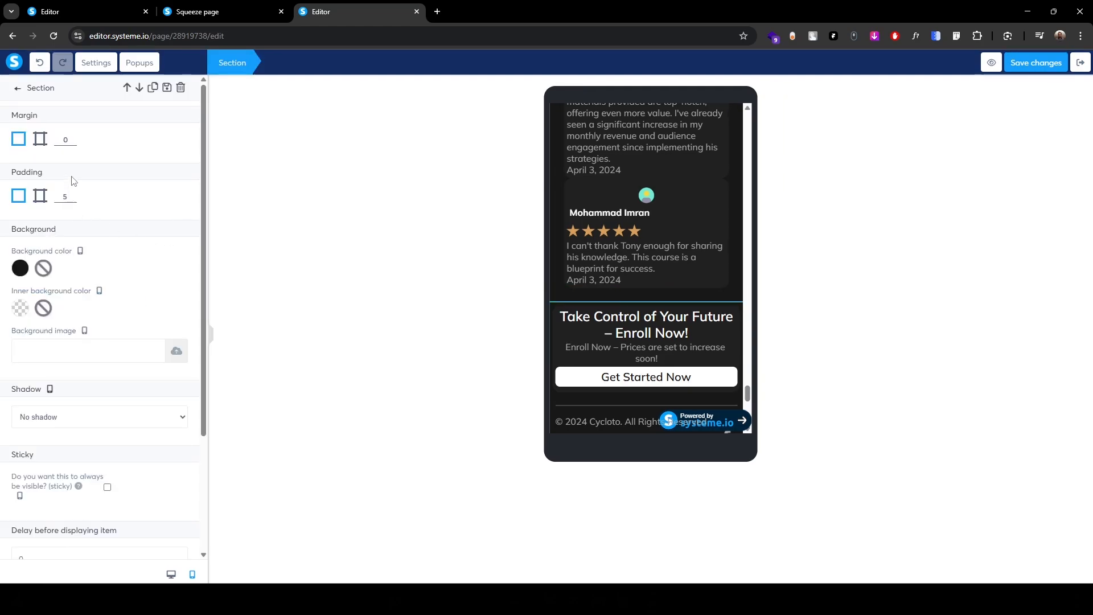
type("1")
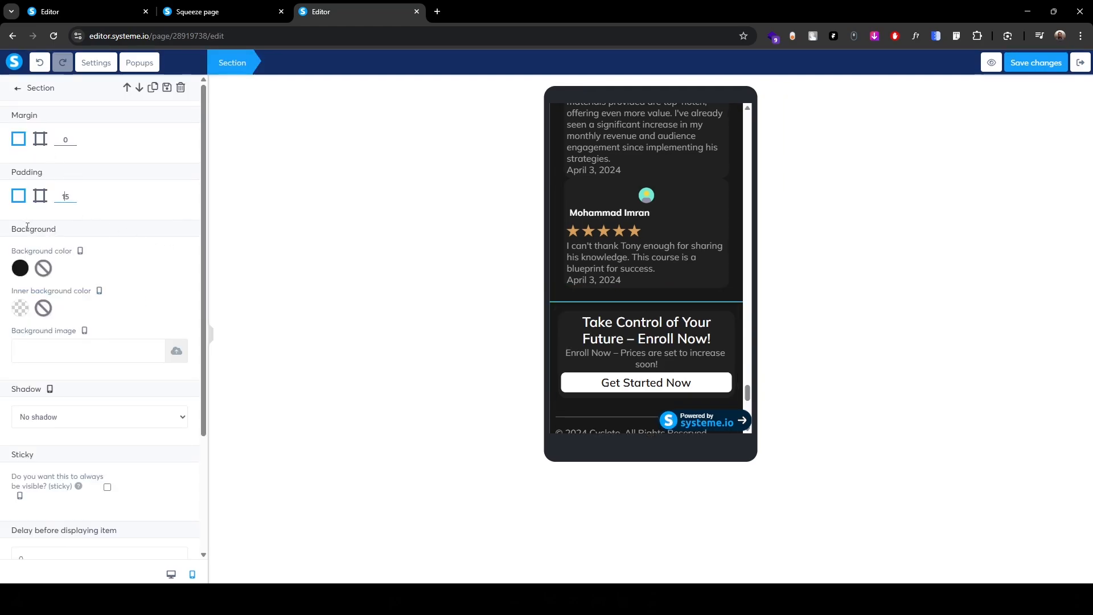
- Set the "Take Control of Your Future" headline's padding to 9 at the top and 10 at the bottom on mobile
left_click(570, 320)
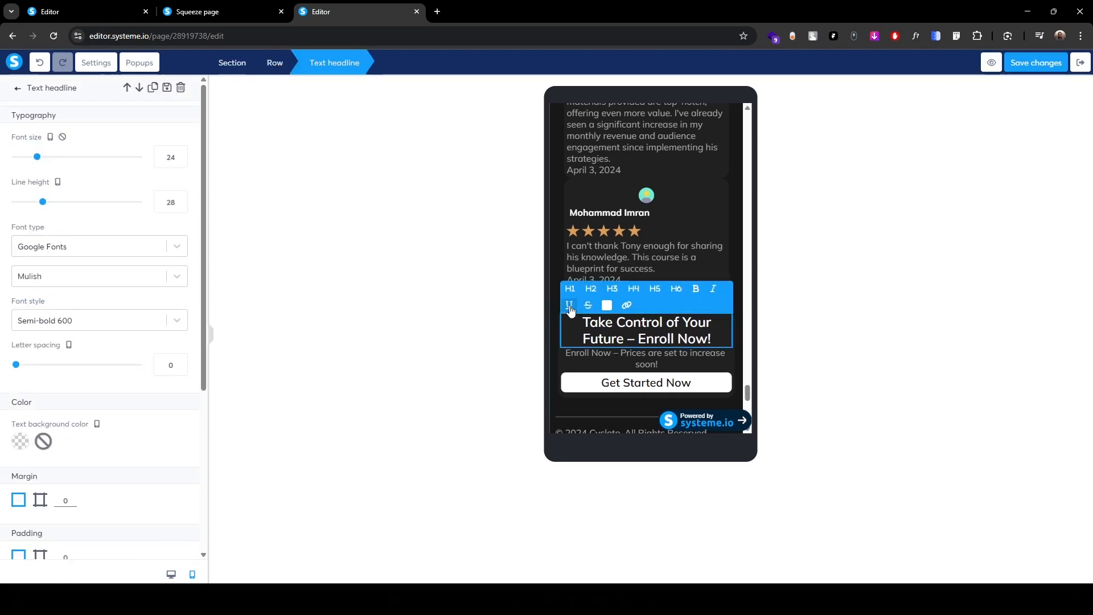
scroll(102, 408, "down", 3)
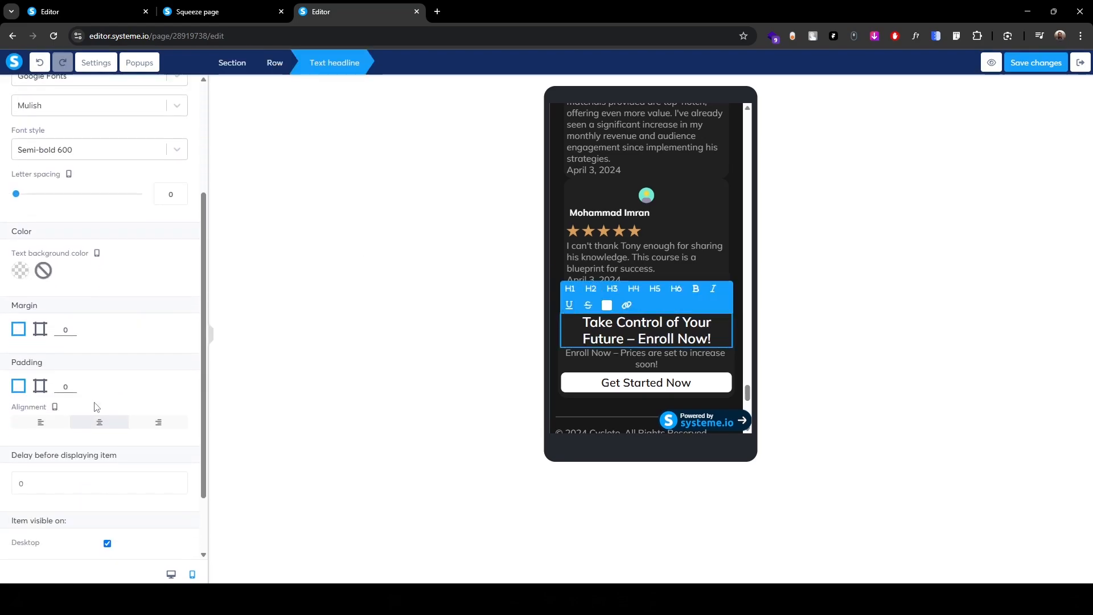
left_click(40, 385)
left_click(166, 427)
type("9")
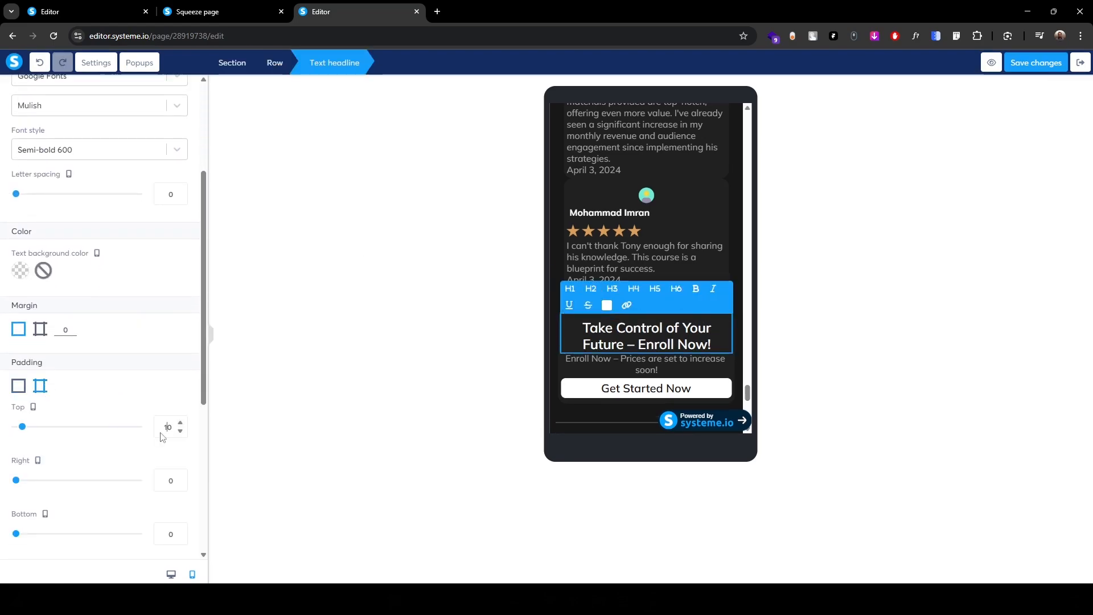
scroll(166, 428, "down", 2)
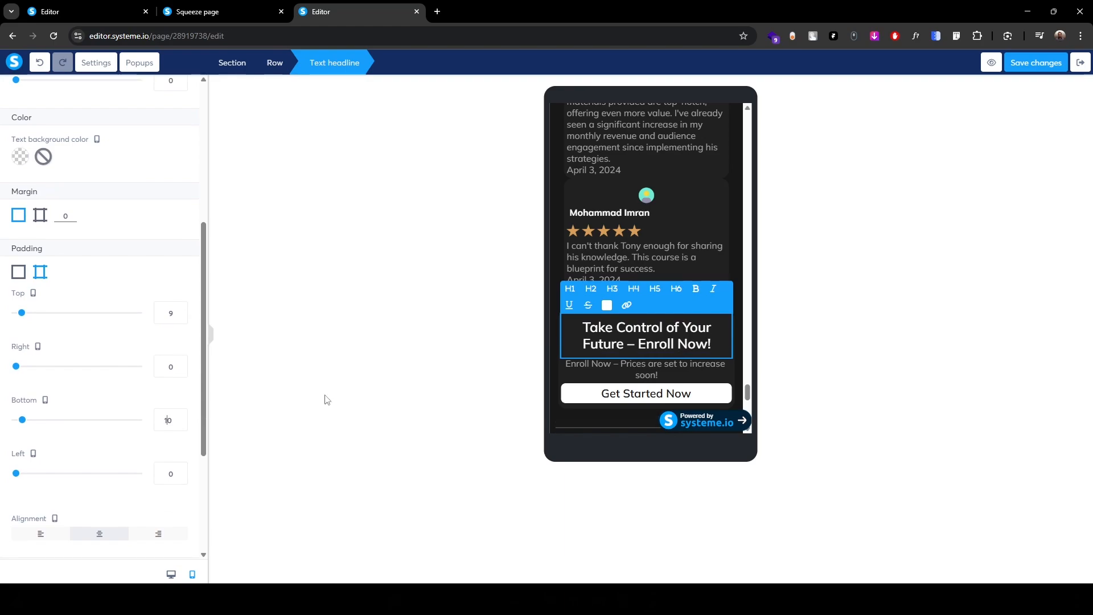
left_click(514, 347)
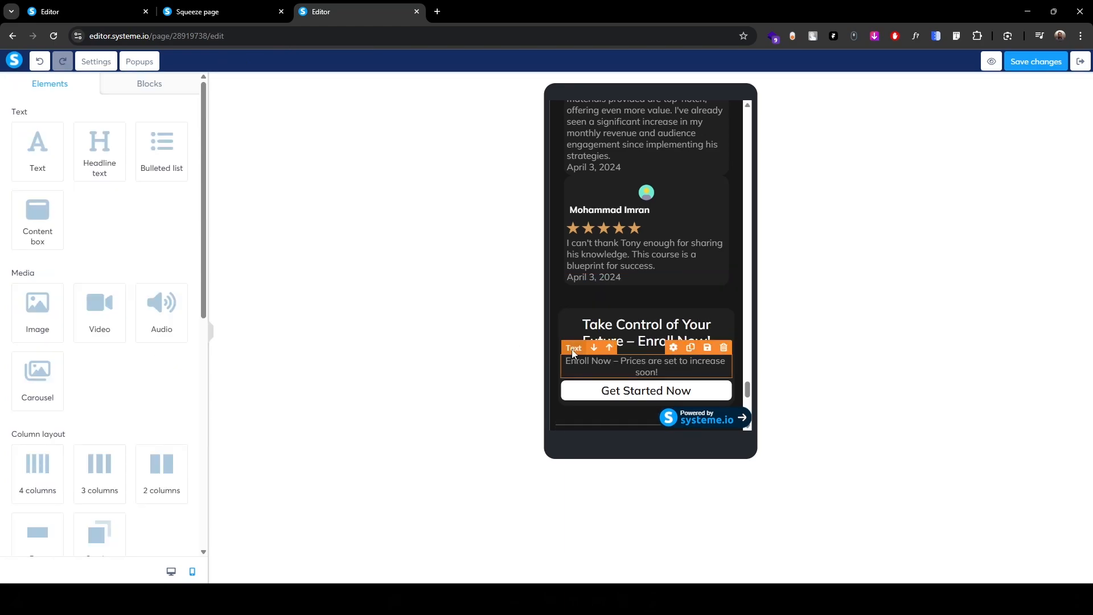
- Set the top and bottom padding of the "Prices are set to increase soon!" text to 10 on mobile
left_click(572, 351)
scroll(135, 425, "down", 4)
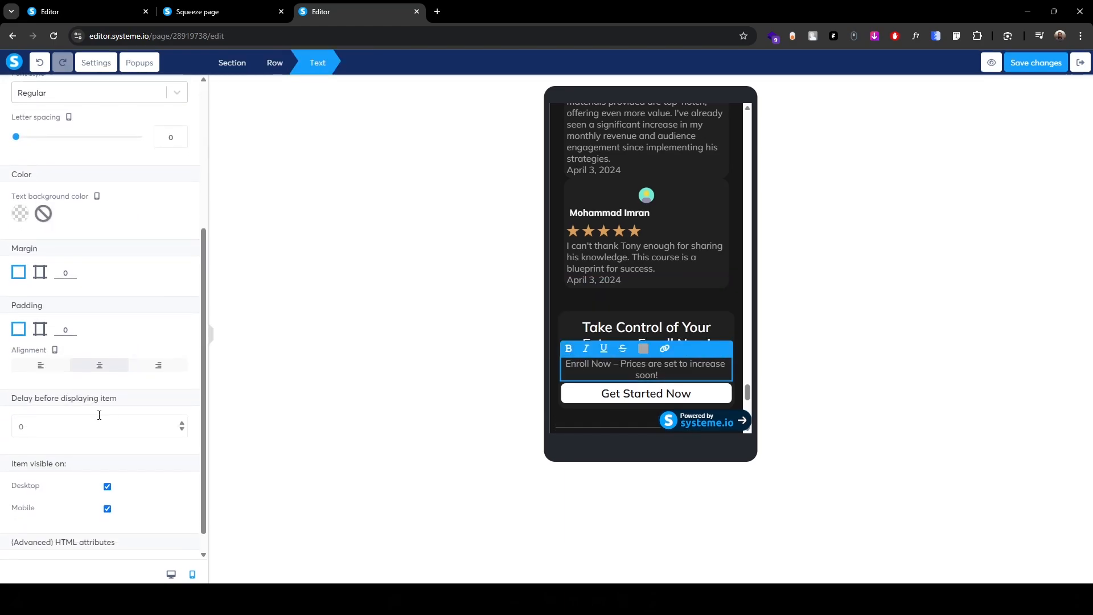
left_click(40, 328)
left_click(162, 365)
type("10")
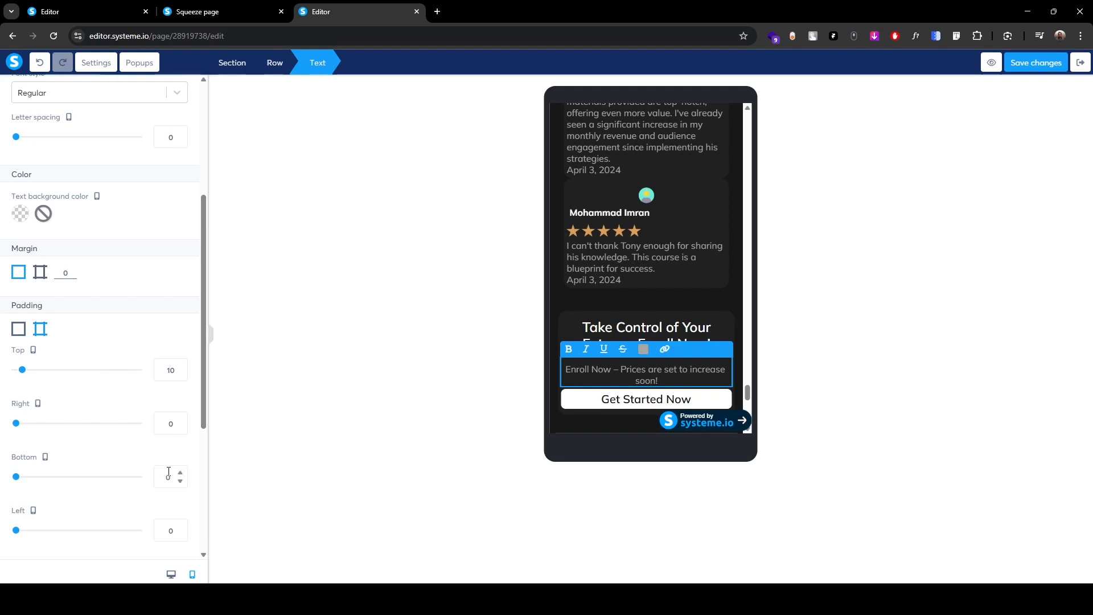
type("1")
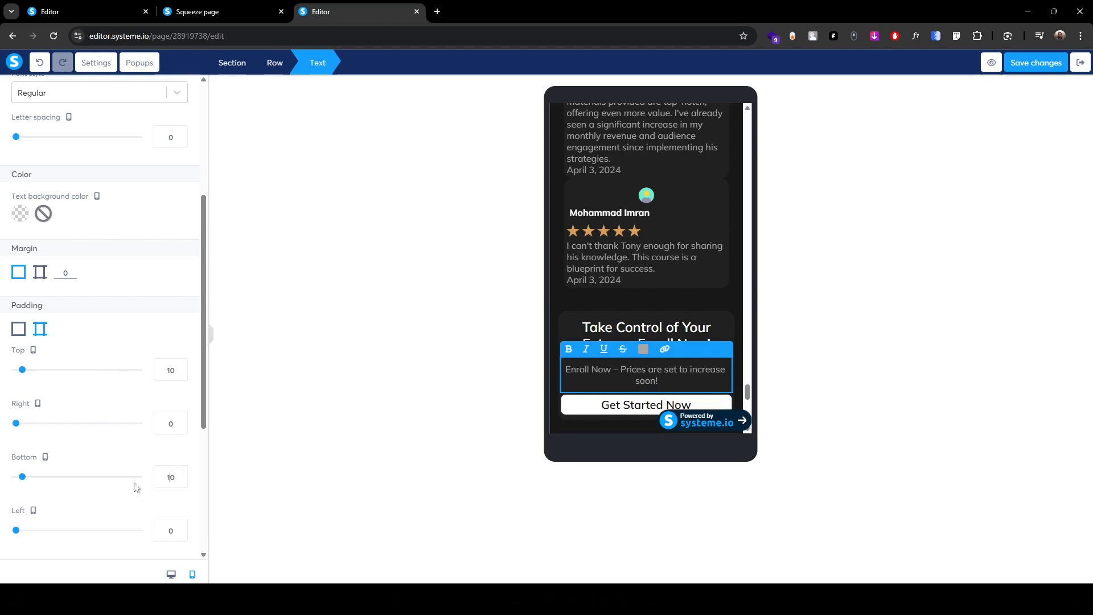
left_click(436, 350)
- Set the padding of the row holding the "Take Control of Your Future" content to 15 on mobile
scroll(588, 317, "down", 1)
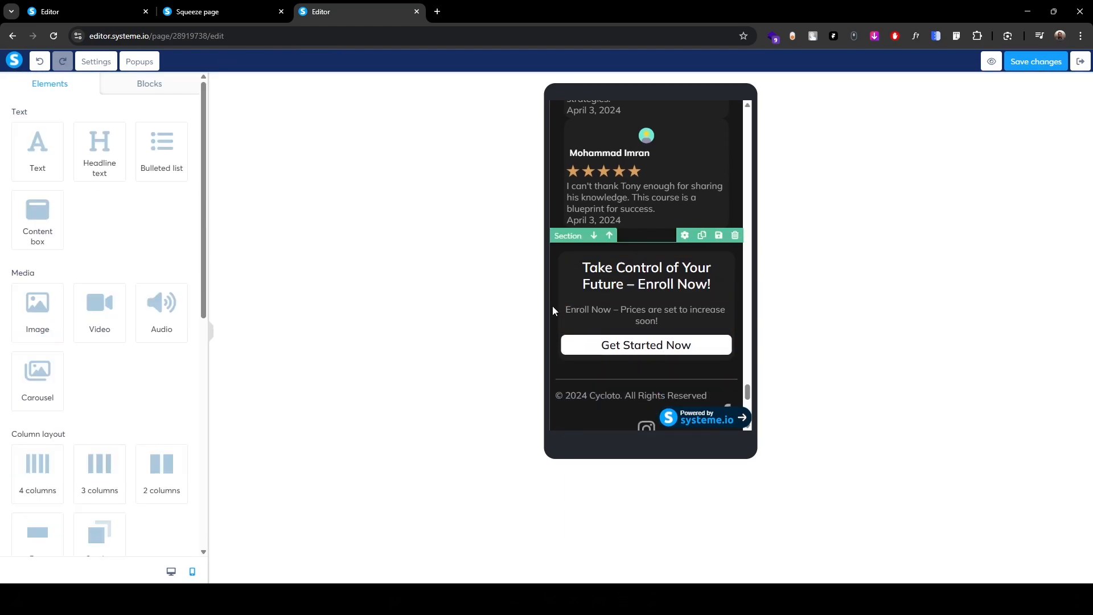
left_click(574, 251)
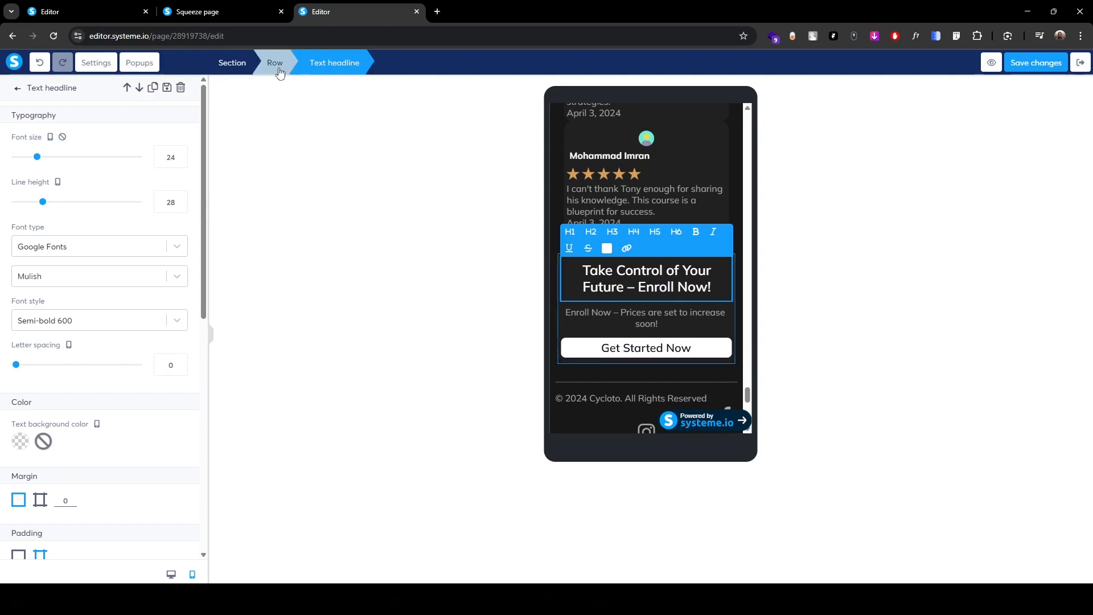
left_click(277, 68)
double_click(63, 197)
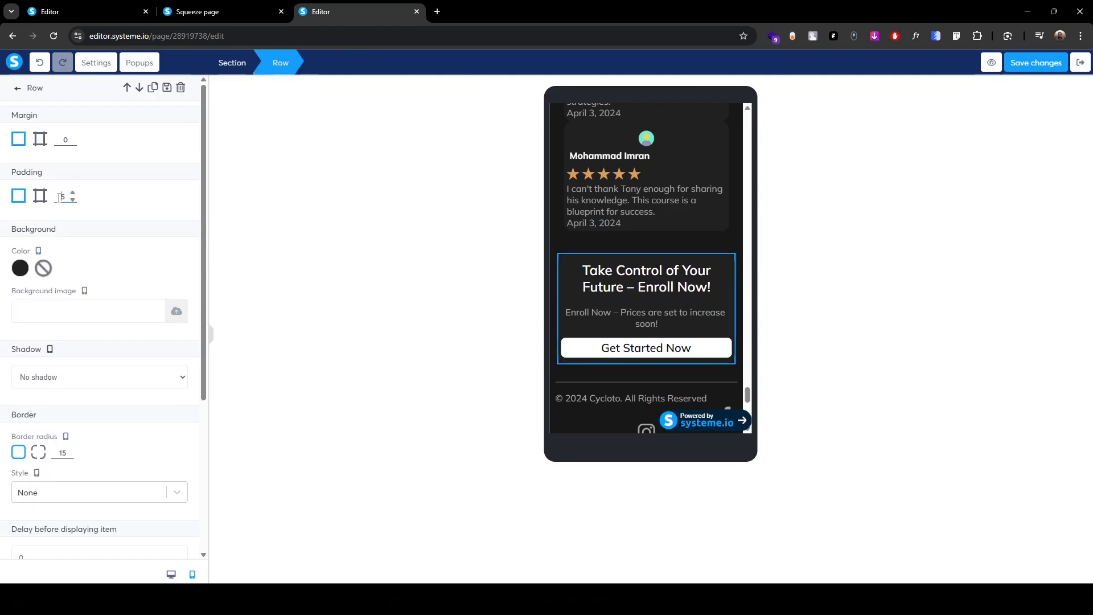
type("7")
key("Up")
key("Up")
key("Up")
key("Up")
key("Up")
key("Up")
key("Up")
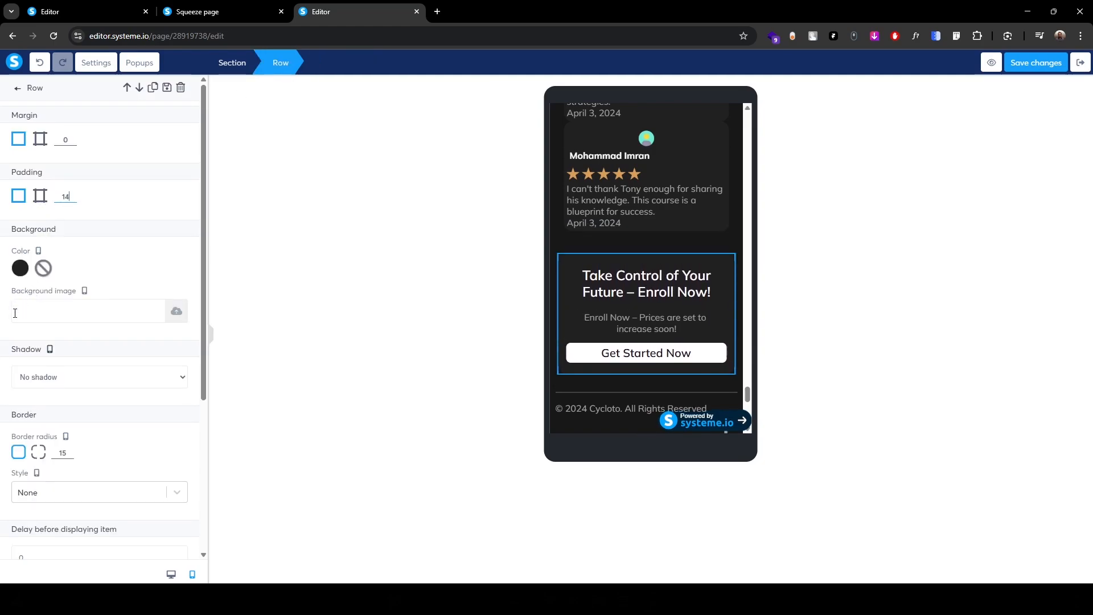
key("Up")
left_click(644, 362)
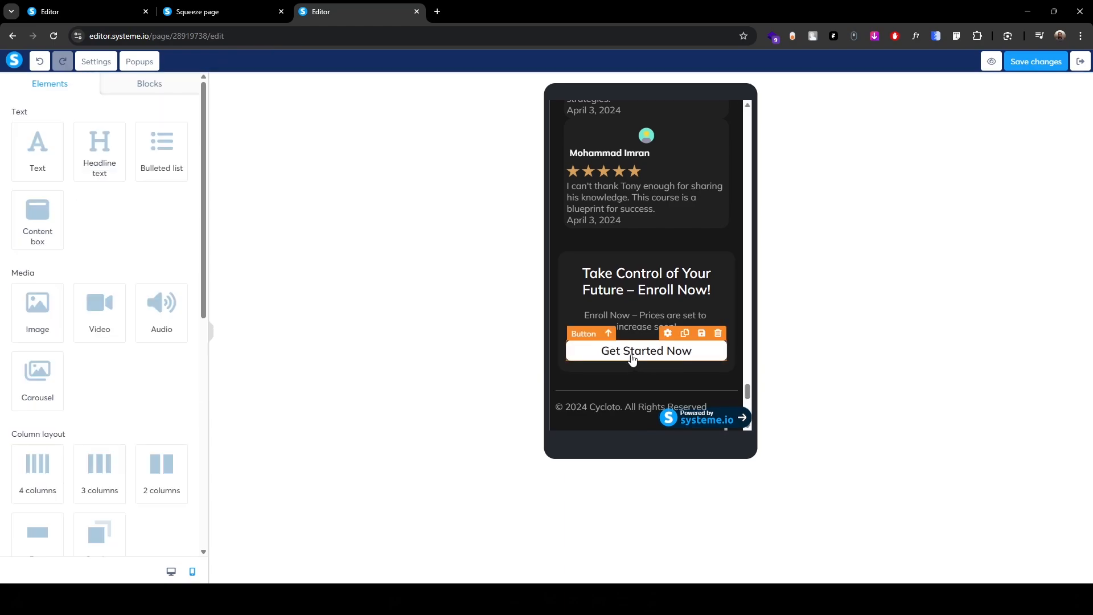
- Set the top and bottom padding of the "Get Started Now" button in the enrollment card to 12 on mobile
left_click(586, 336)
scroll(3, 468, "down", 8)
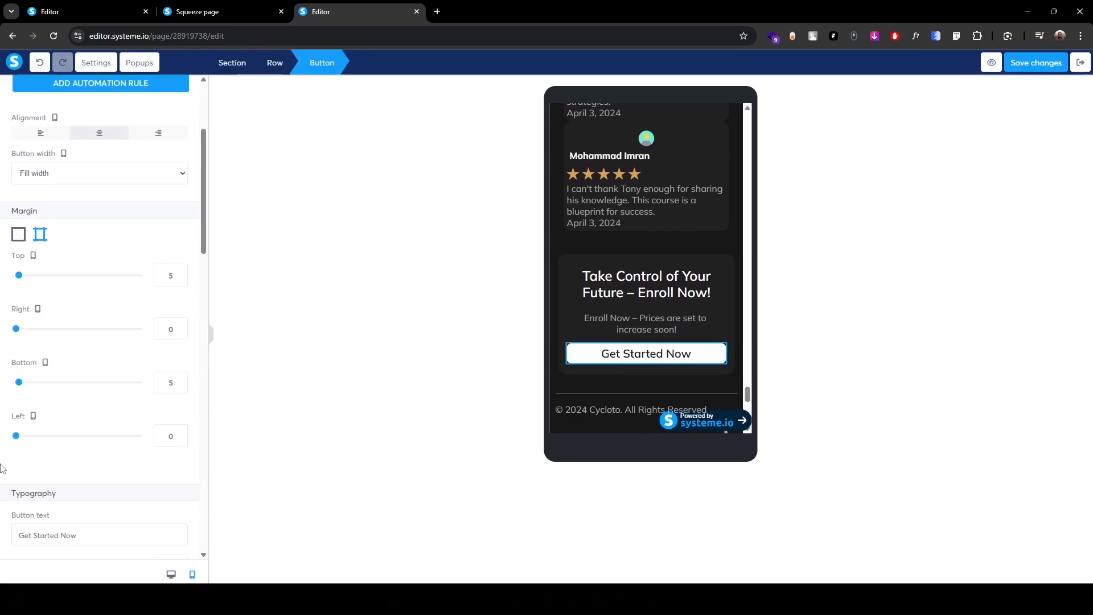
scroll(3, 468, "down", 10)
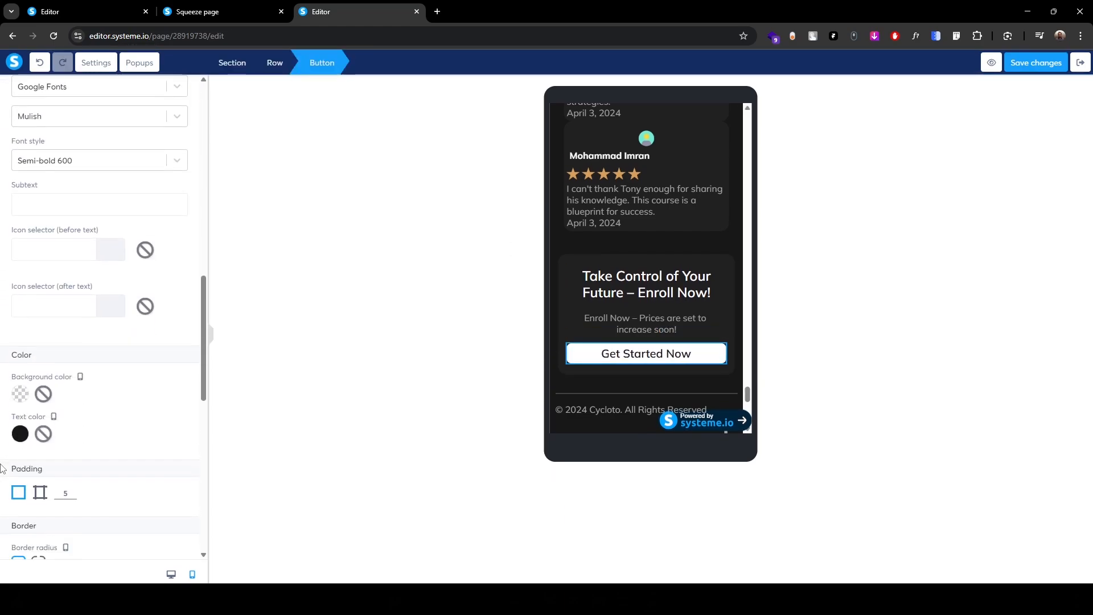
left_click(40, 322)
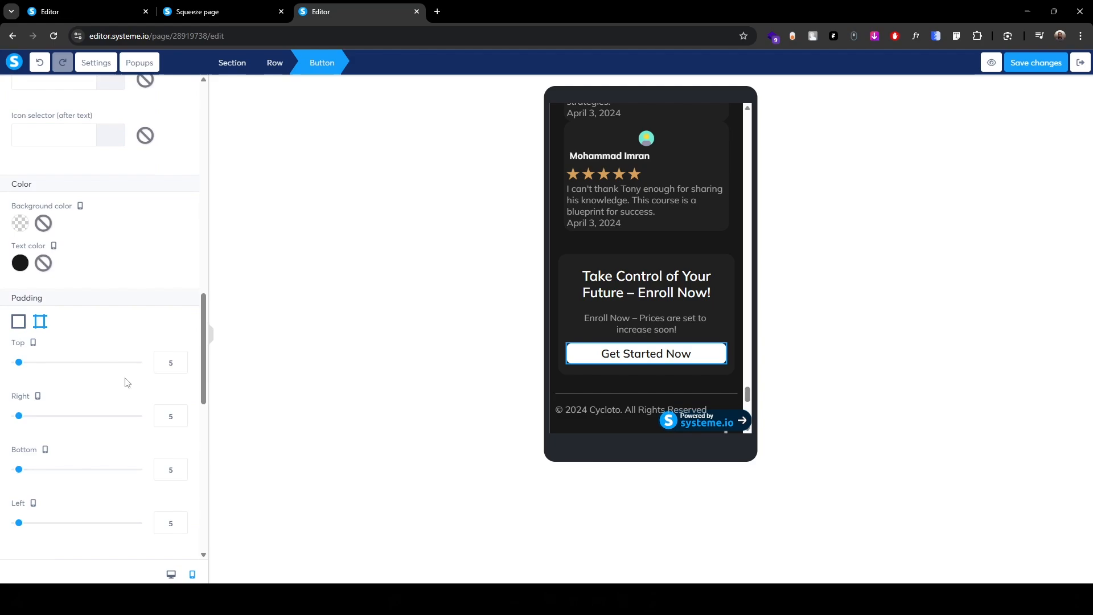
left_click(166, 362)
key("Up")
key("Up")
key("Up")
key("Up")
key("Up")
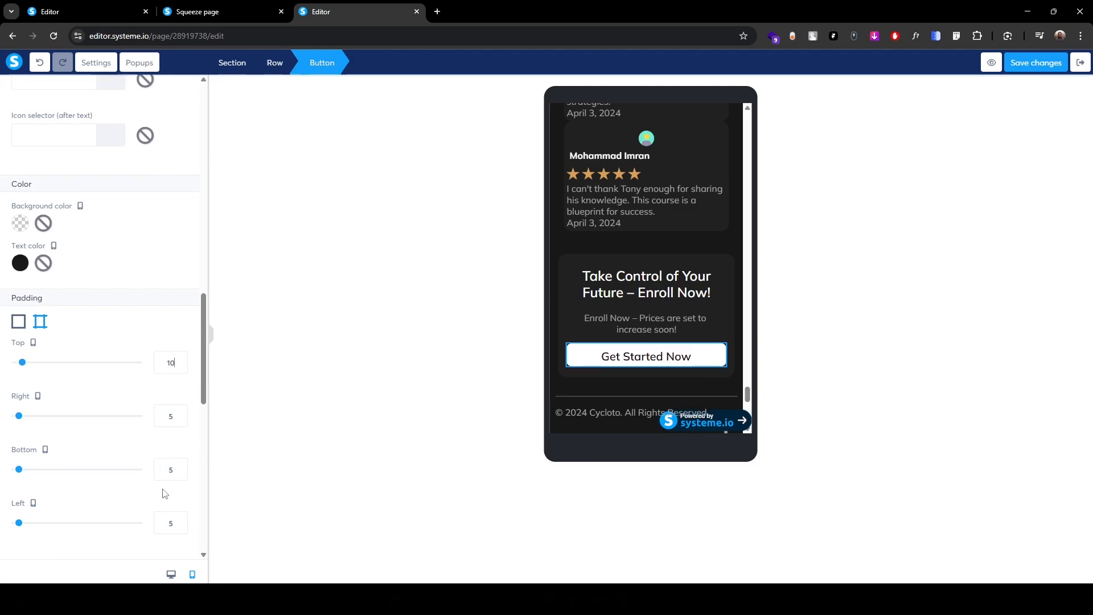
key("Up")
key("Up")
key("Up")
key("Up")
key("Up")
key("Up")
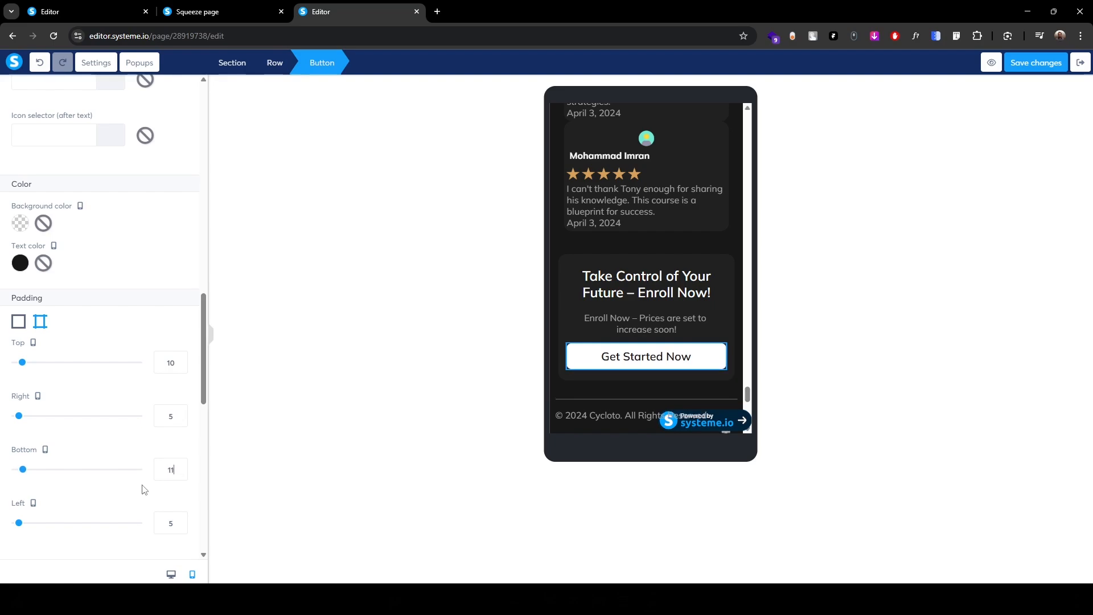
key("Up")
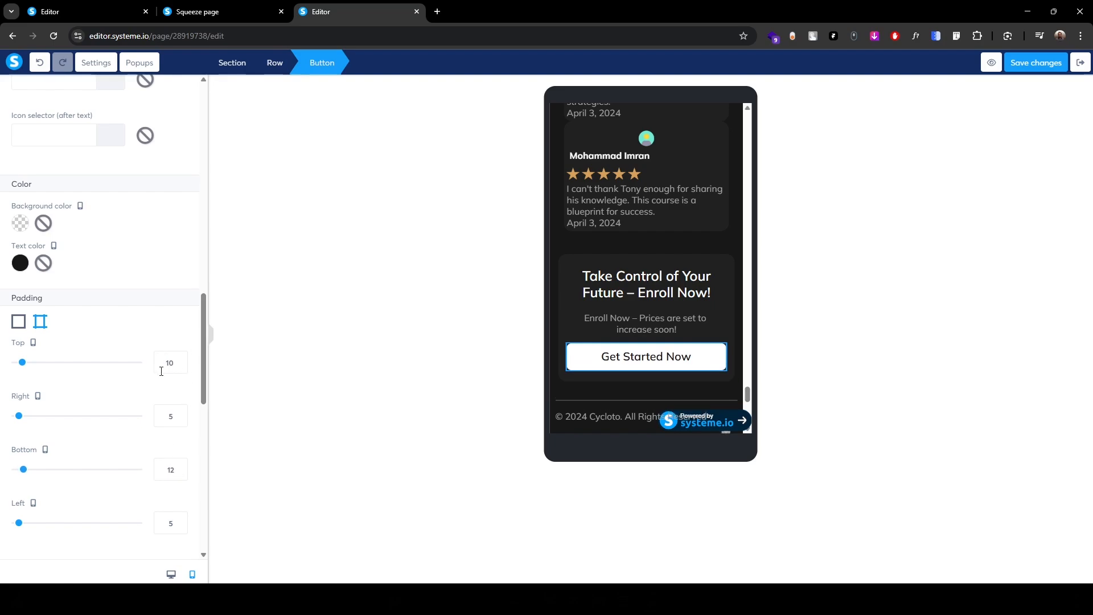
key("Up")
key("Up")
- Reduce the "Get Started Now" button's font size to 18 on mobile
scroll(152, 434, "down", 10)
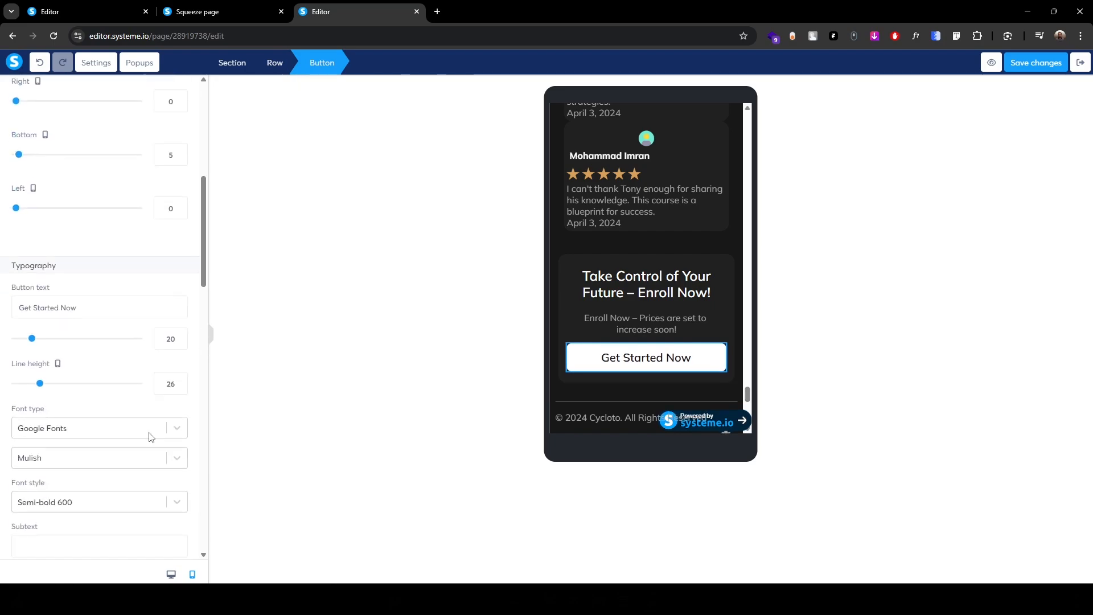
left_click(162, 337)
key("Down")
key("Down")
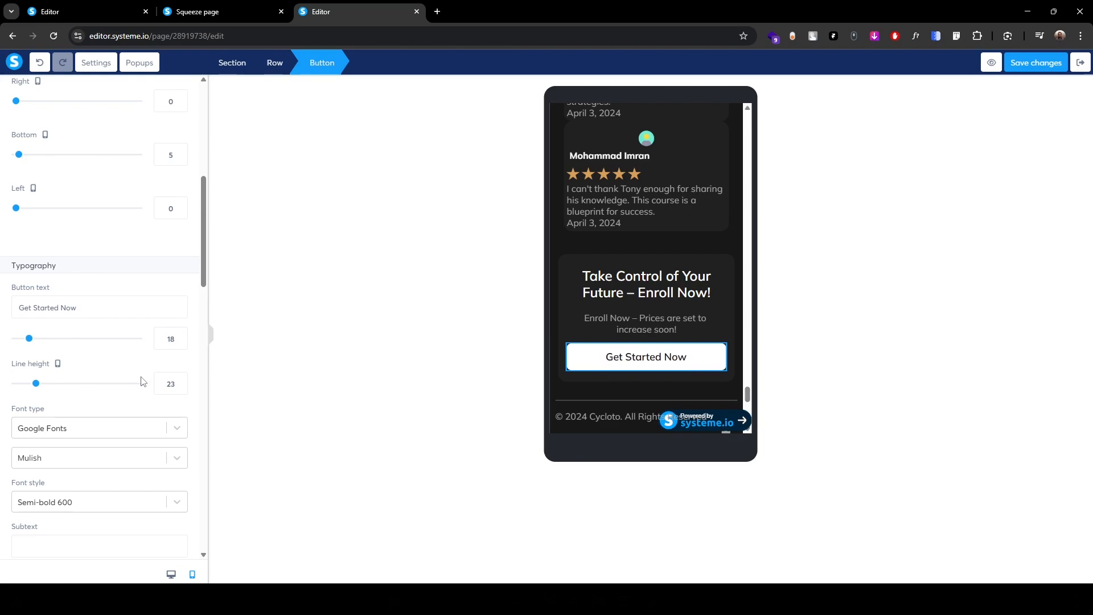
left_click(433, 322)
scroll(578, 307, "up", 3)
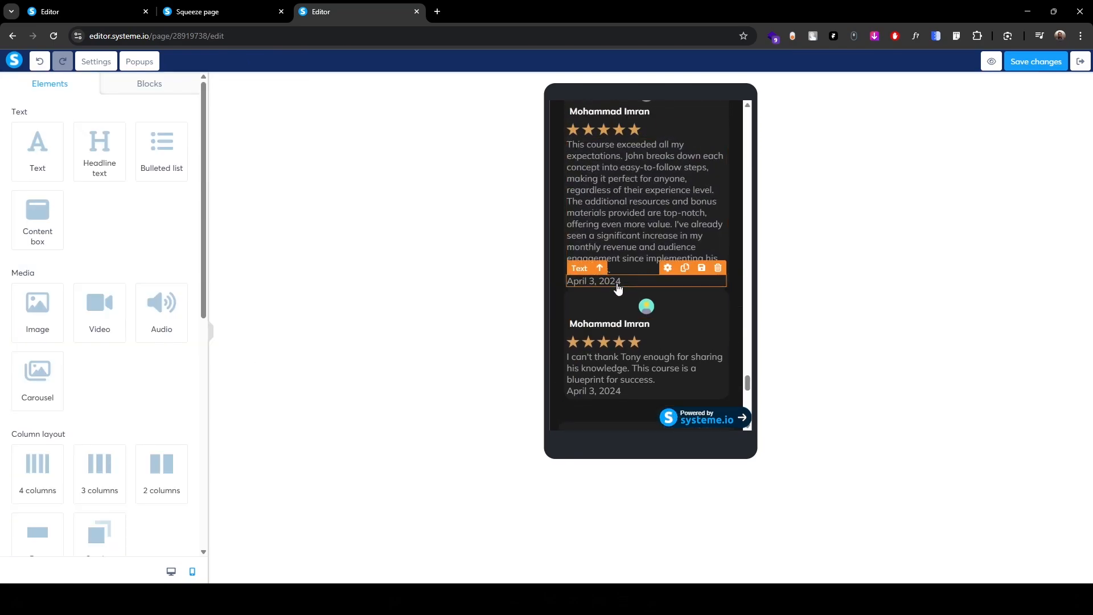
scroll(626, 347, "down", 4)
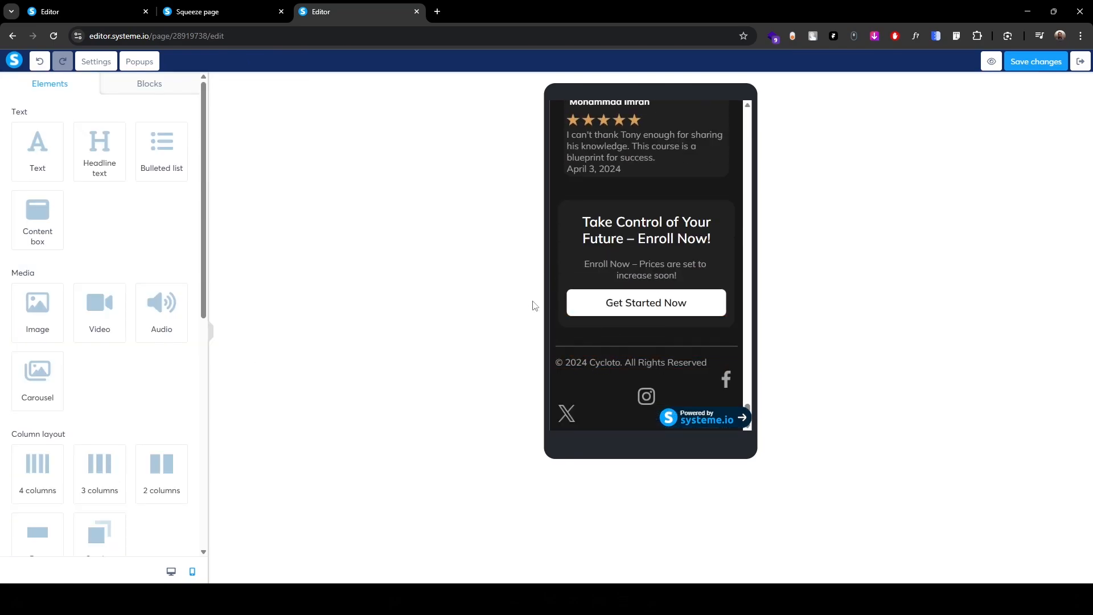
- Center-align the footer's copyright text on mobile
left_click(571, 352)
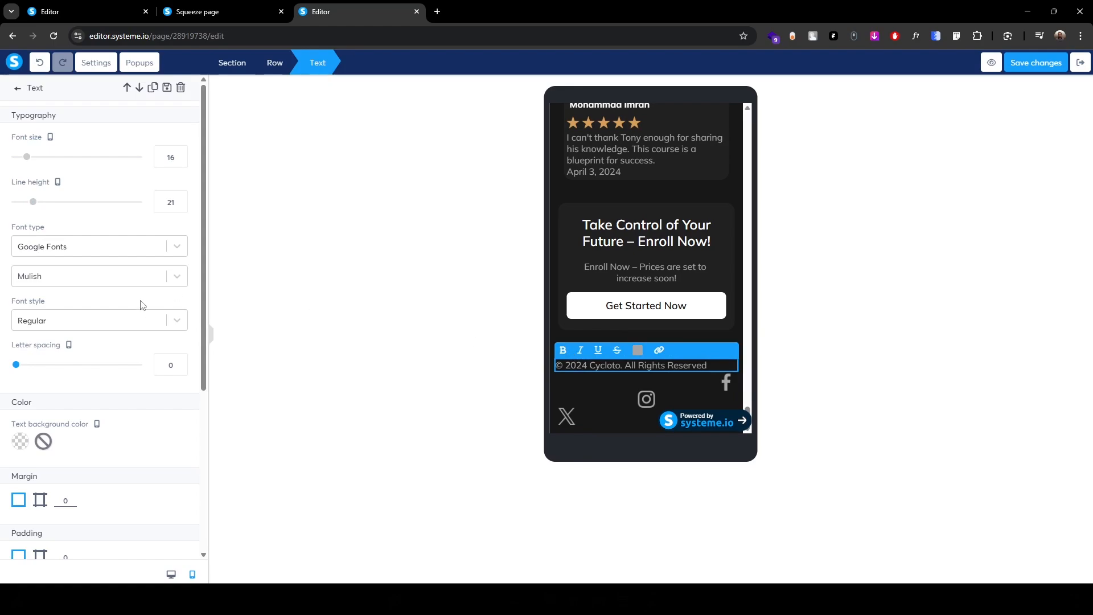
scroll(89, 316, "down", 4)
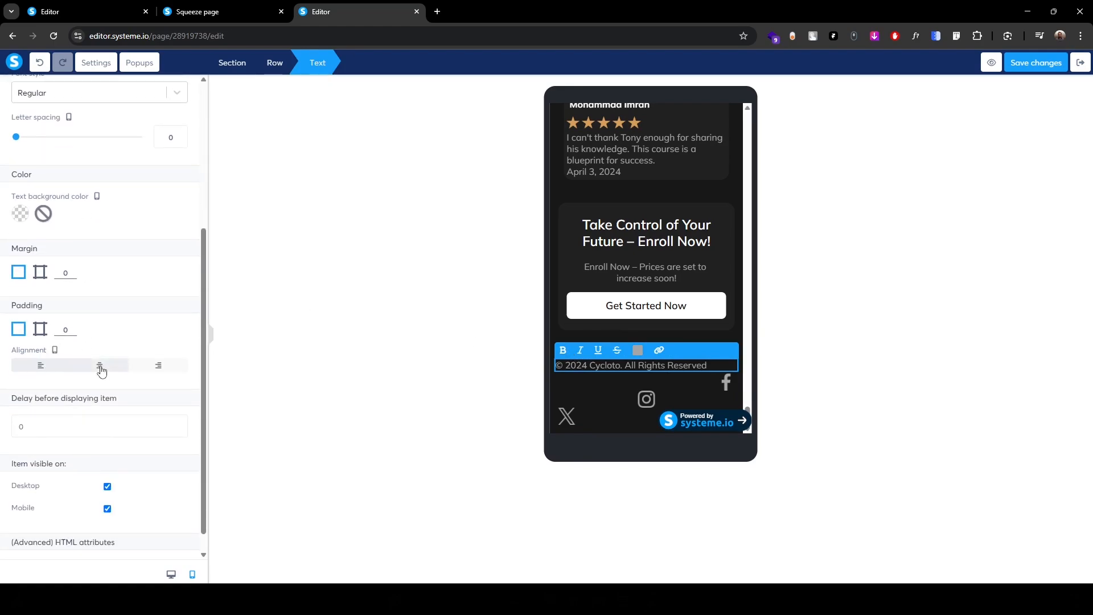
left_click(100, 367)
left_click(533, 389)
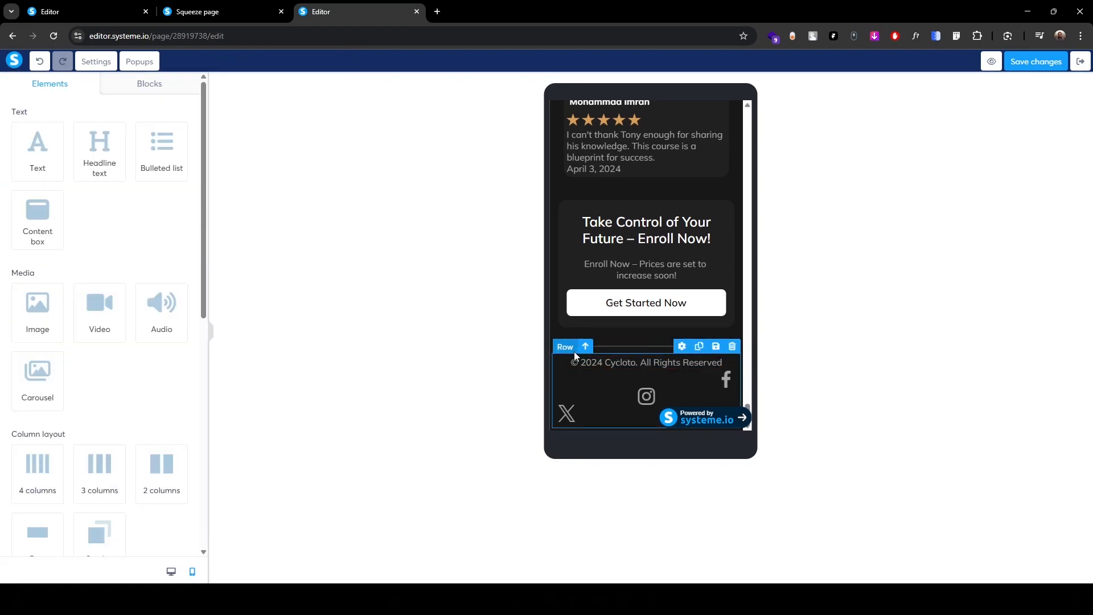
- Set the top padding of the footer's copyright text to 10 on mobile
left_click(565, 365)
scroll(64, 411, "down", 3)
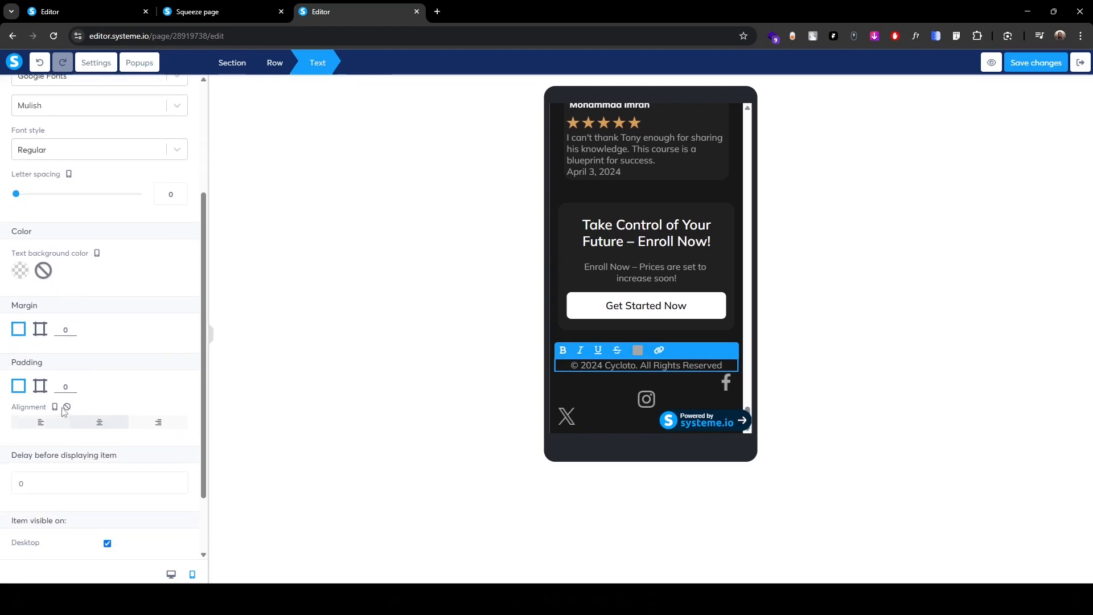
left_click(40, 386)
left_click(166, 427)
type("10")
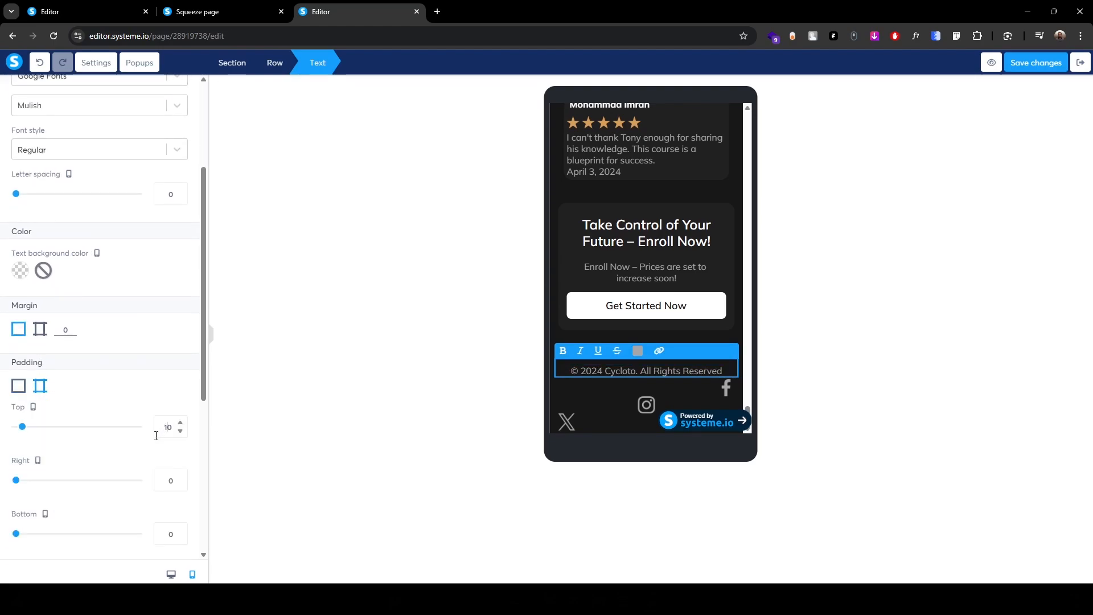
scroll(156, 437, "down", 4)
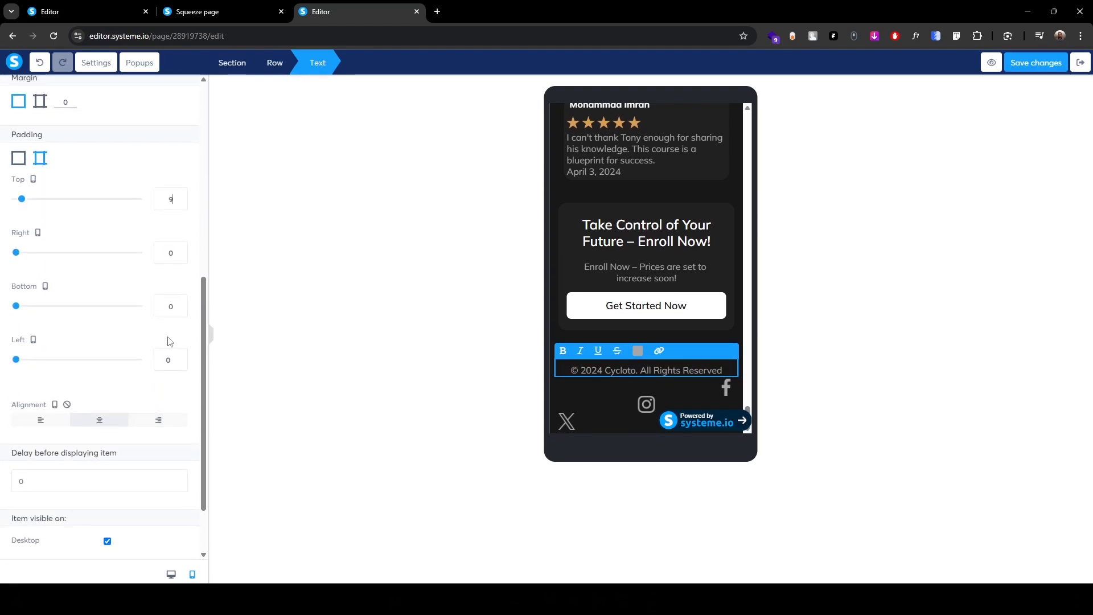
left_click(494, 424)
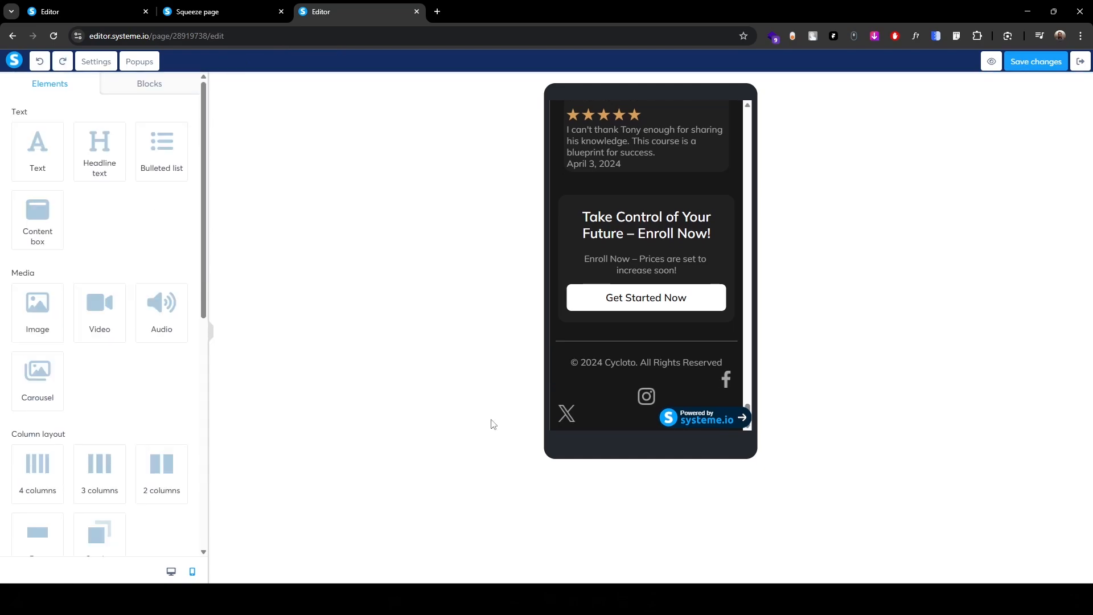
- Disable vertical stacking on mobile devices for the footer row holding the Facebook, Instagram and X icons
left_click(568, 410)
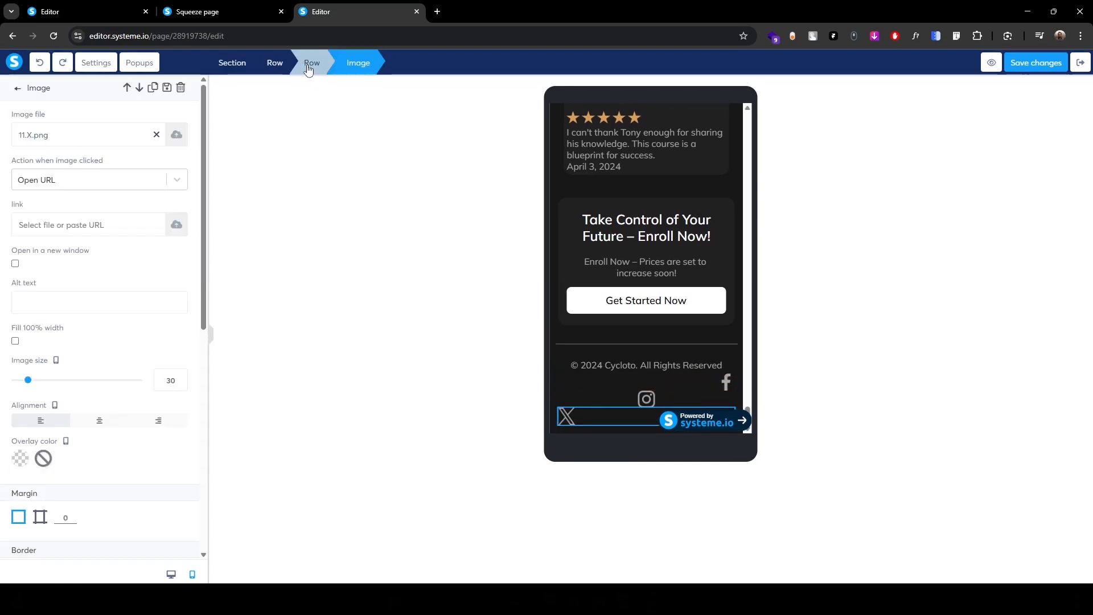
left_click(307, 62)
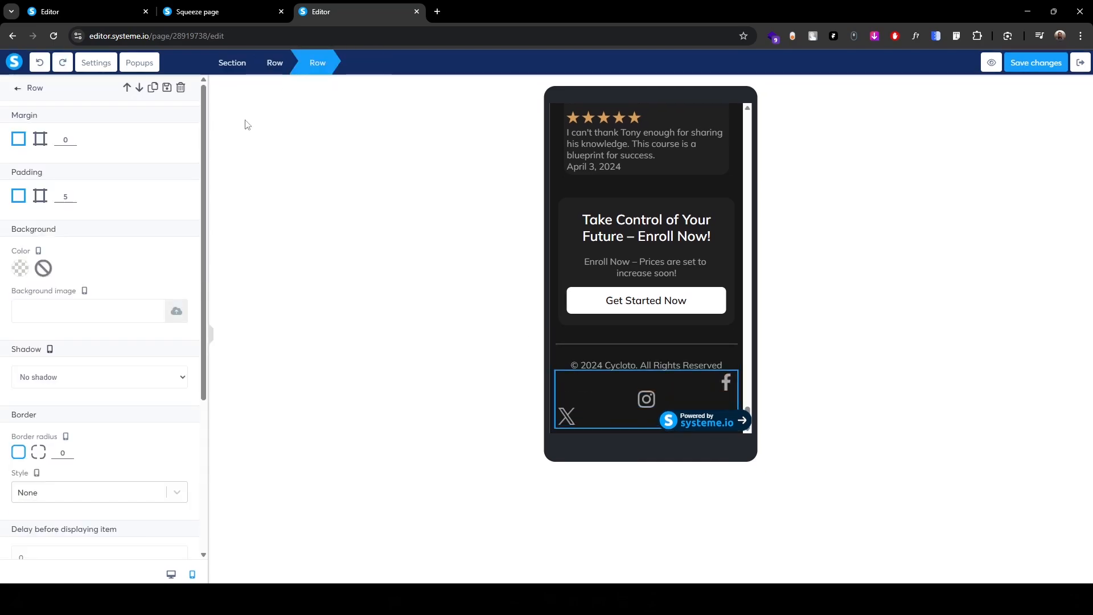
scroll(3, 405, "down", 4)
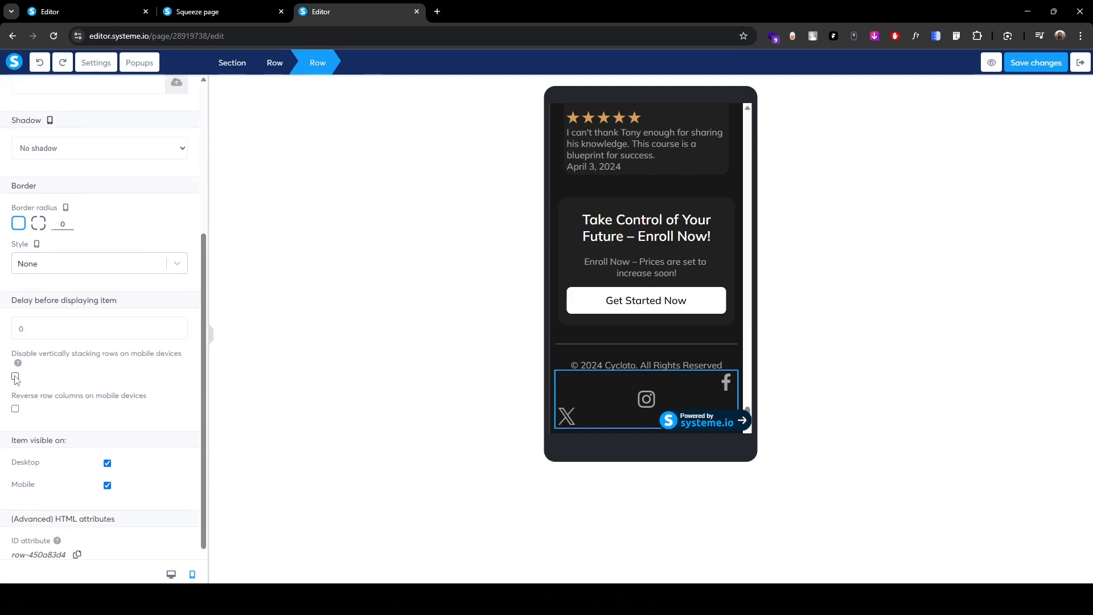
left_click(15, 377)
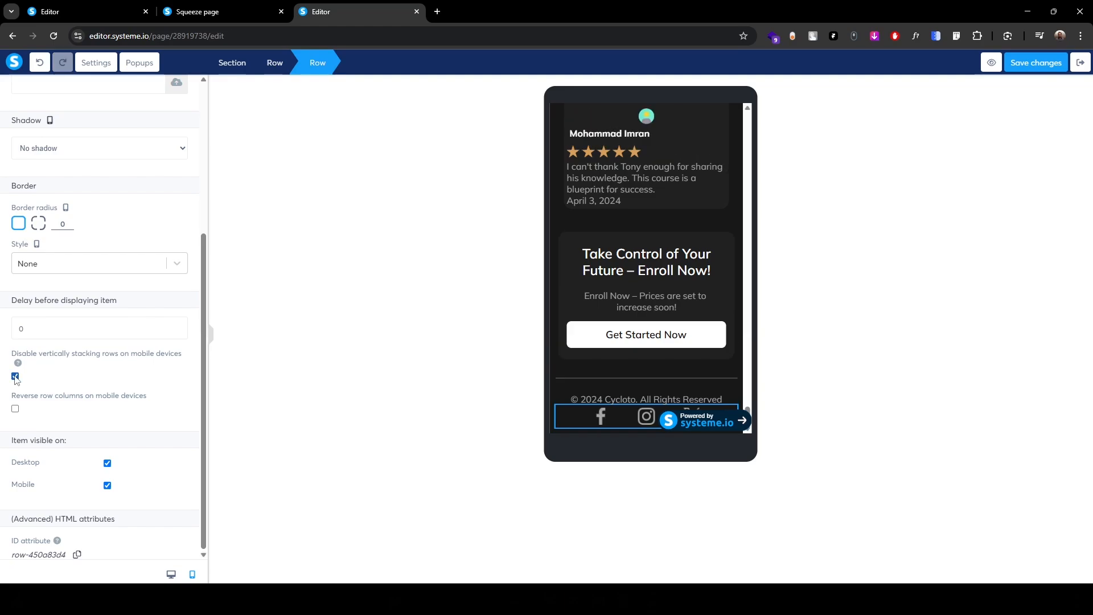
- Set the top and bottom margin of the footer's social icons row to 20 on mobile
scroll(40, 142, "up", 5)
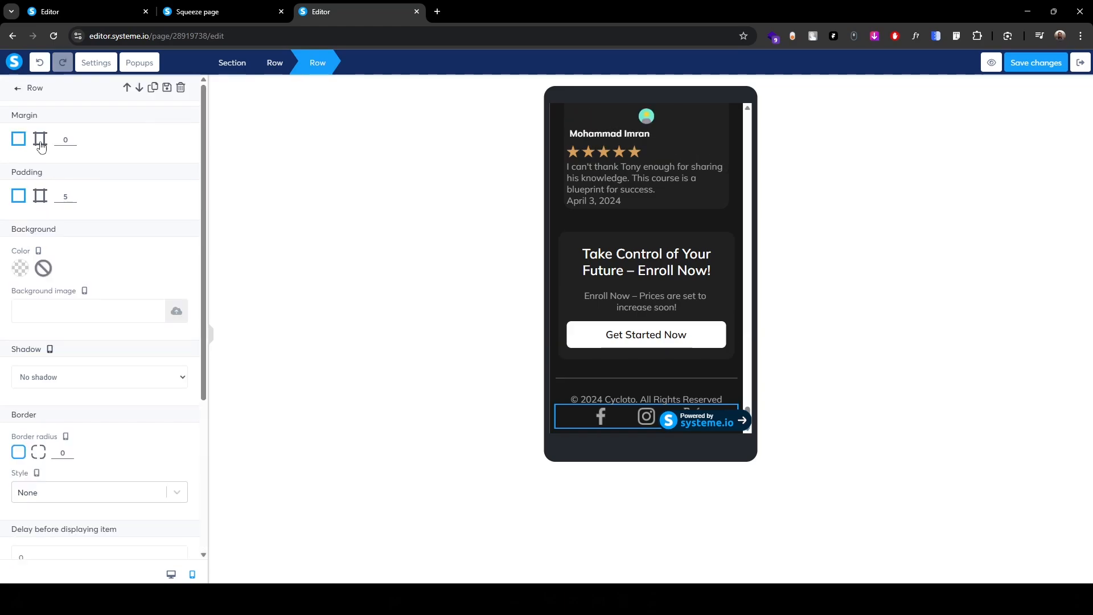
left_click(40, 140)
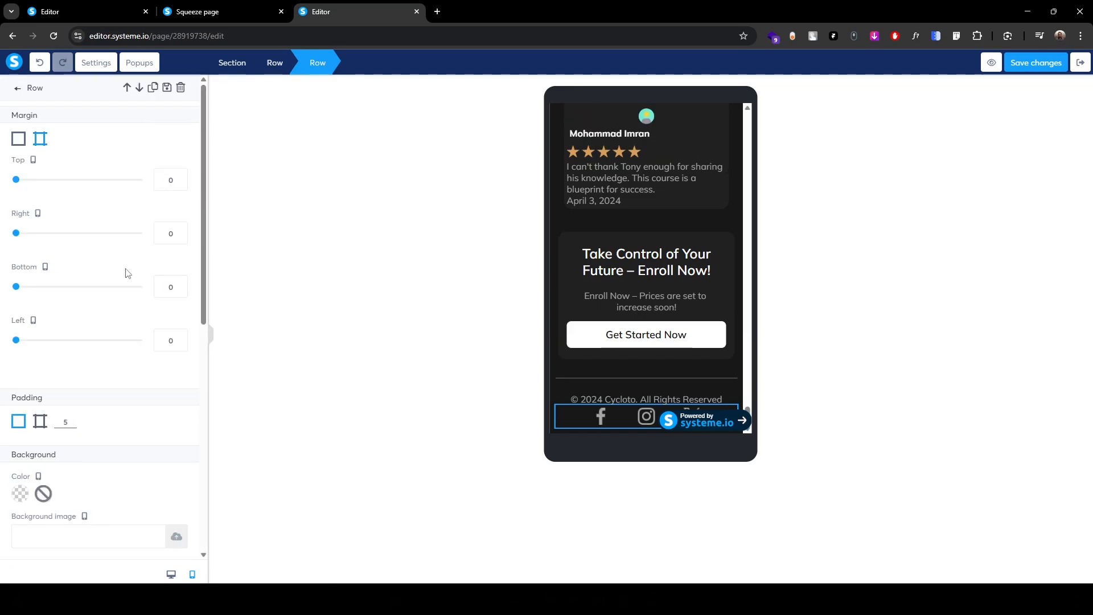
left_click(169, 287)
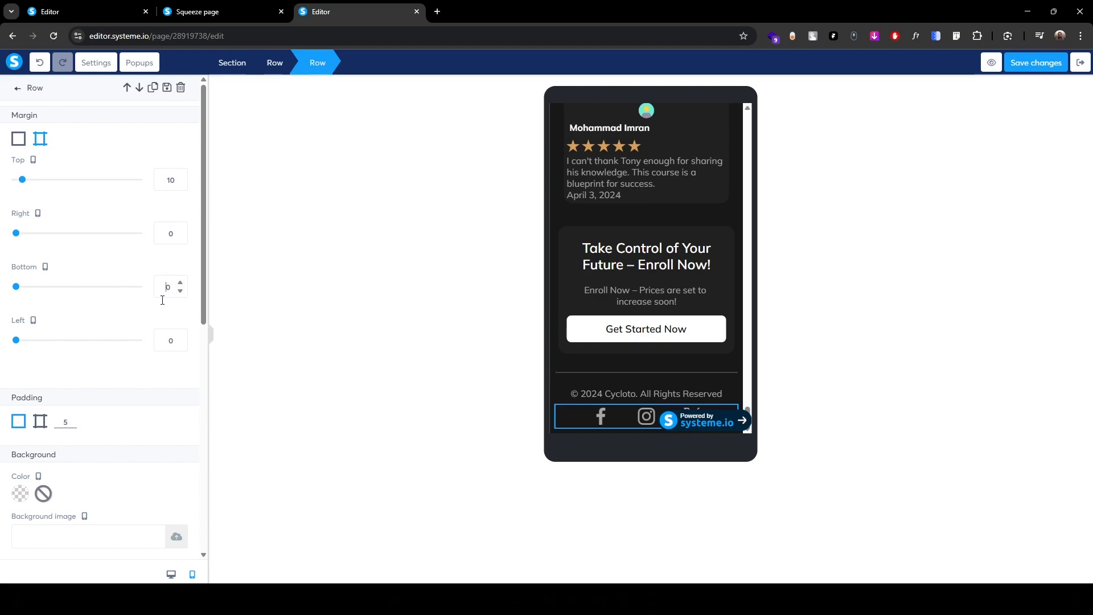
type("1")
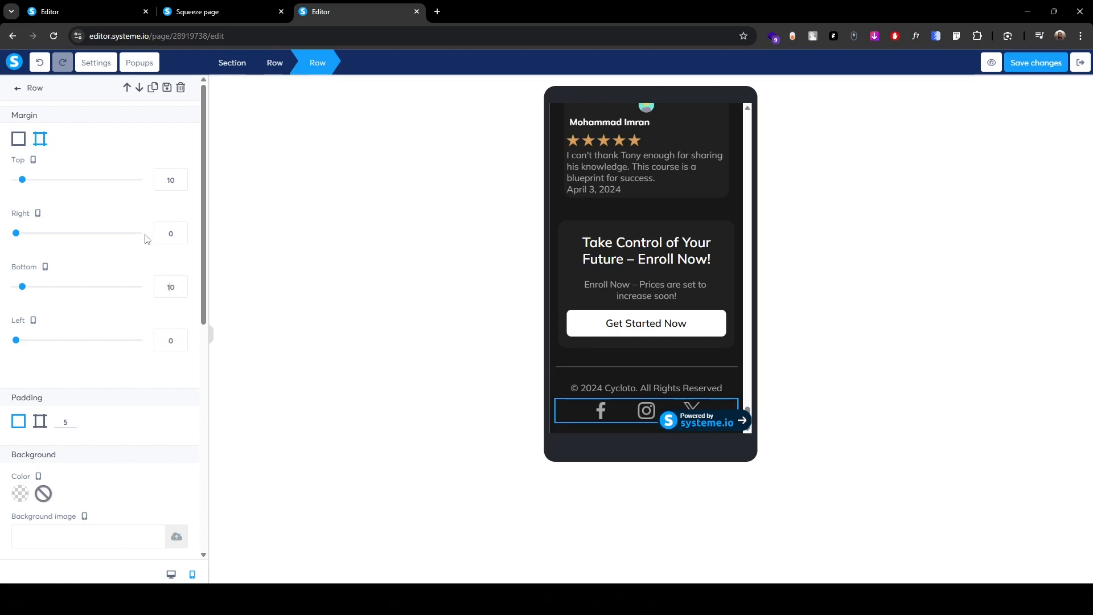
key("Up")
key("Up")
key("Up")
key("Up")
key("Up")
key("Up")
key("Up")
key("Up")
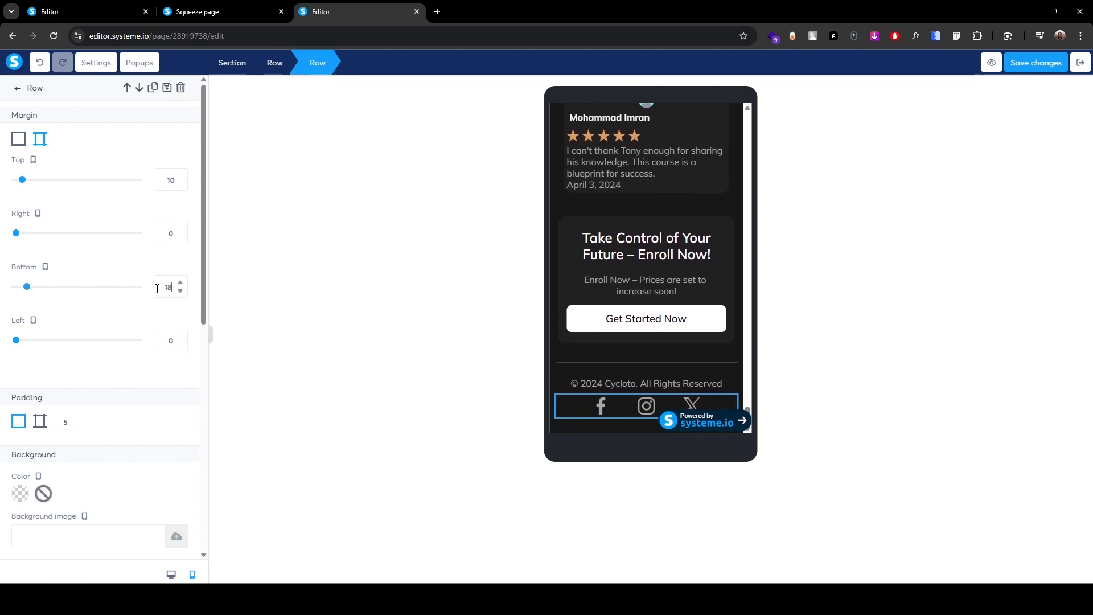
key("Up")
key("Up")
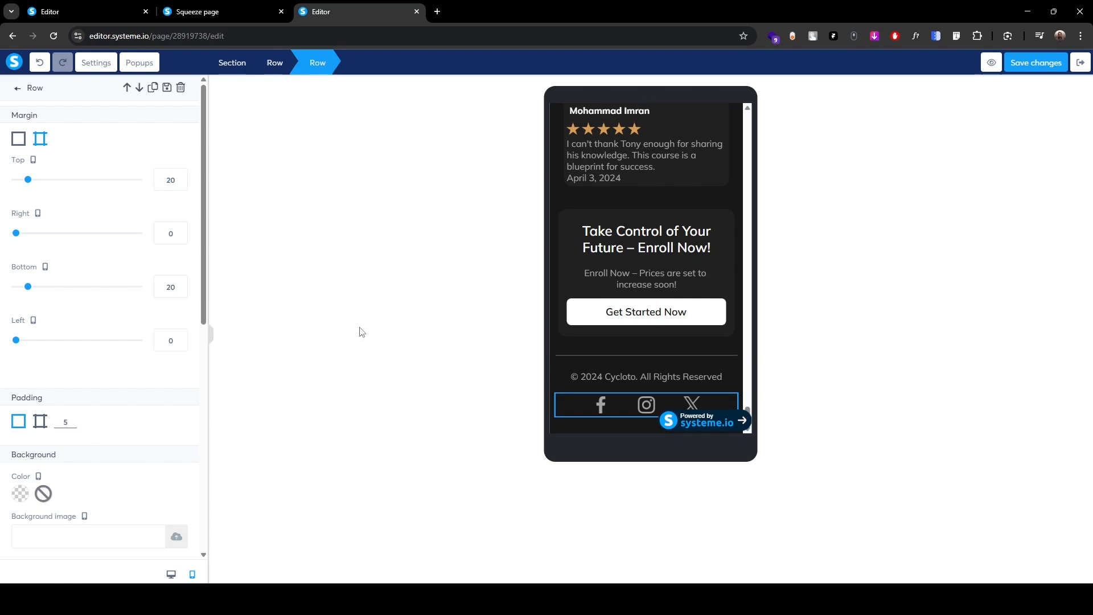
left_click(361, 336)
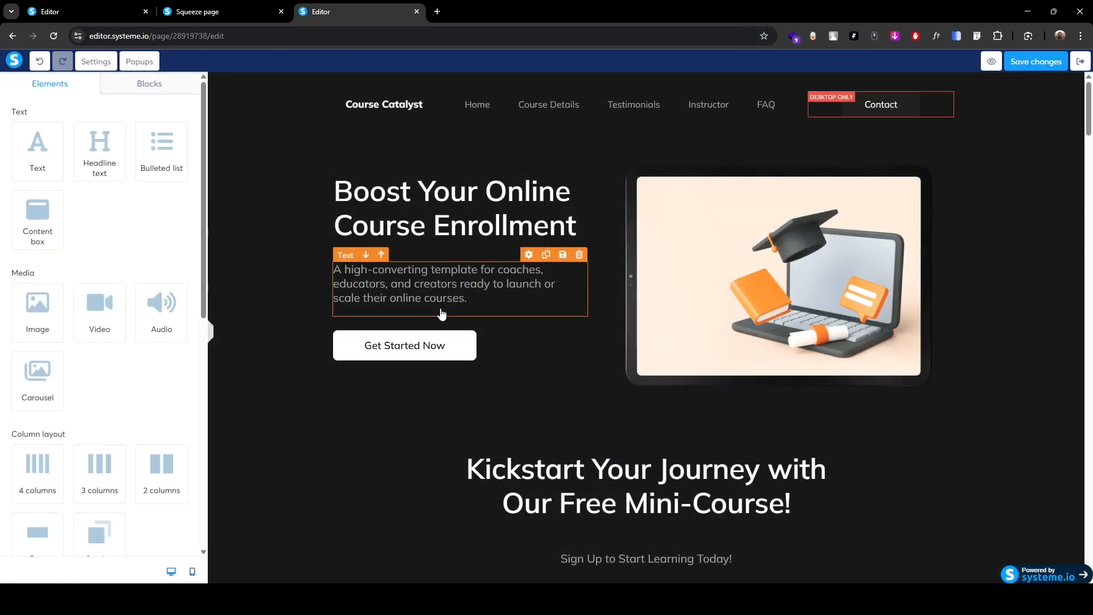
- Review the desktop layout from the hero through the mini-course sign-up to the Step-by-Step Learning section
scroll(586, 384, "down", 2)
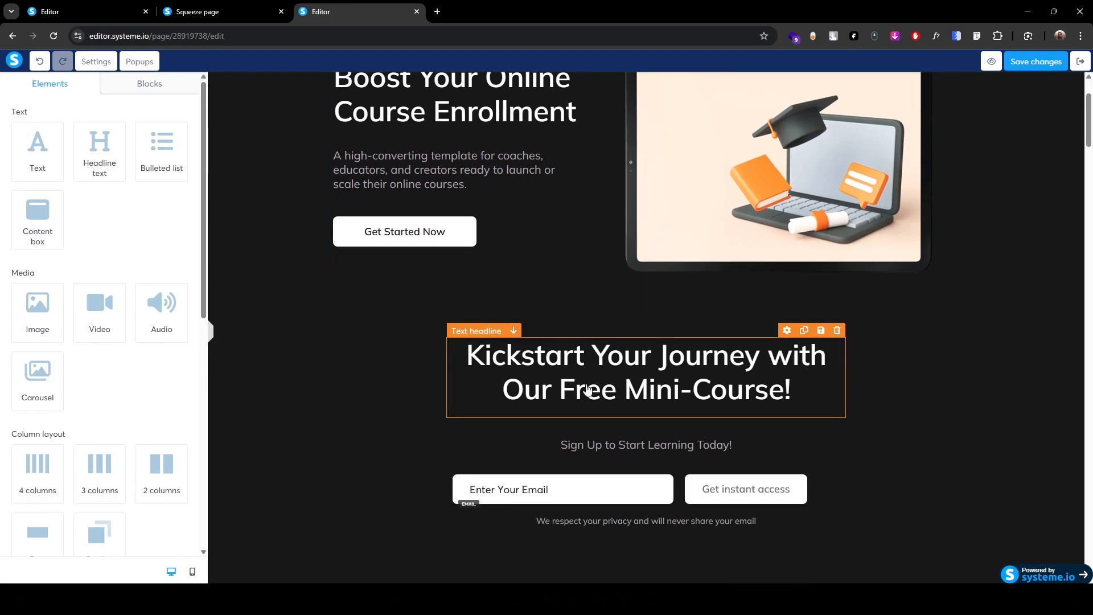
scroll(588, 389, "down", 2)
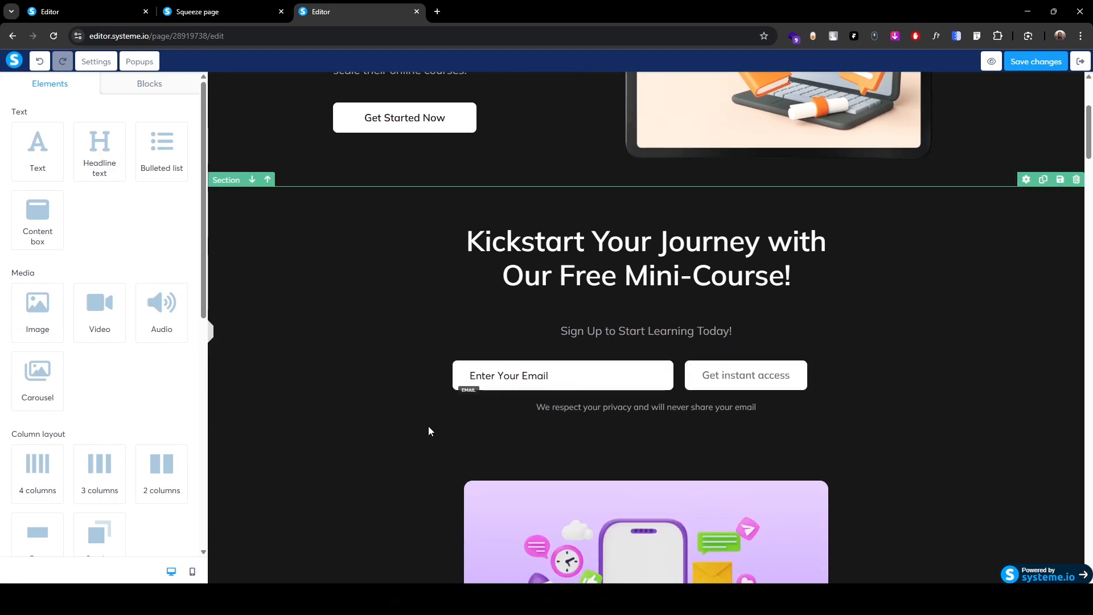
scroll(428, 426, "up", 2)
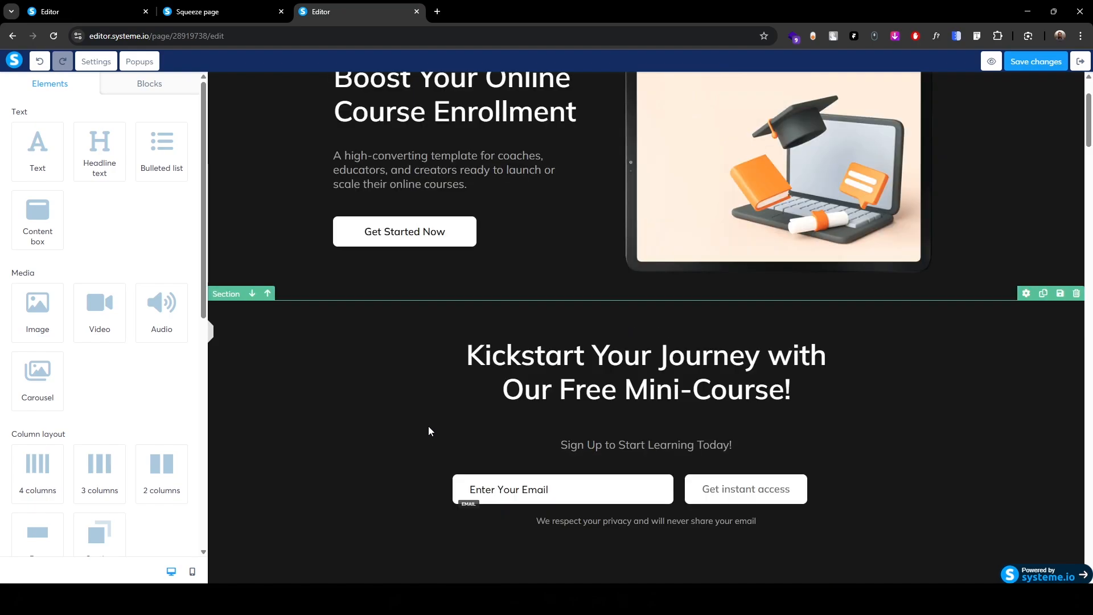
scroll(428, 431, "down", 3)
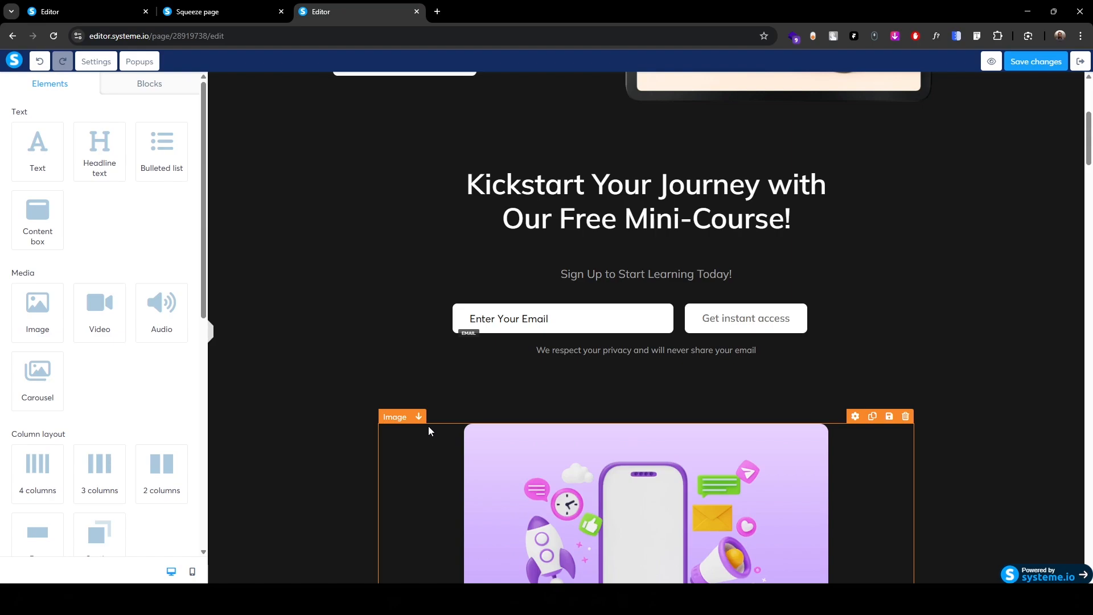
scroll(429, 431, "down", 3)
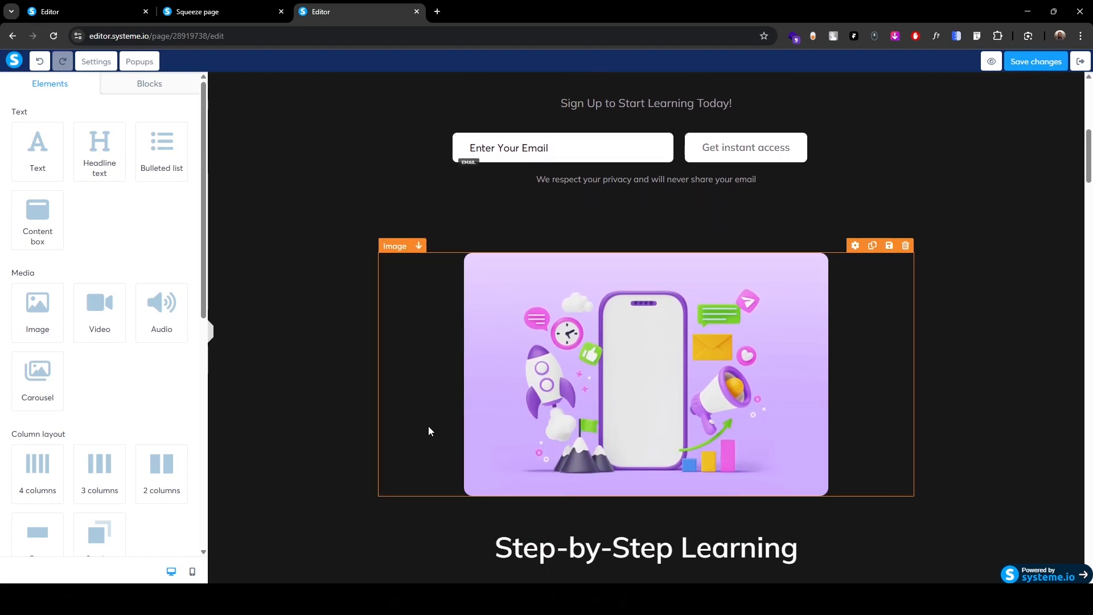
scroll(477, 416, "up", 3)
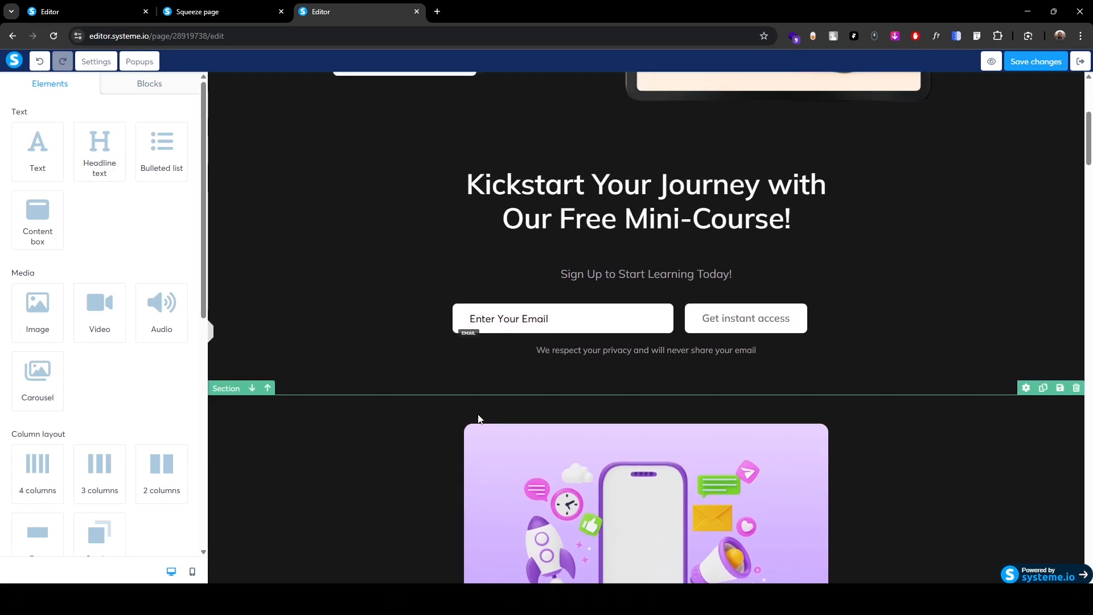
scroll(478, 419, "up", 3)
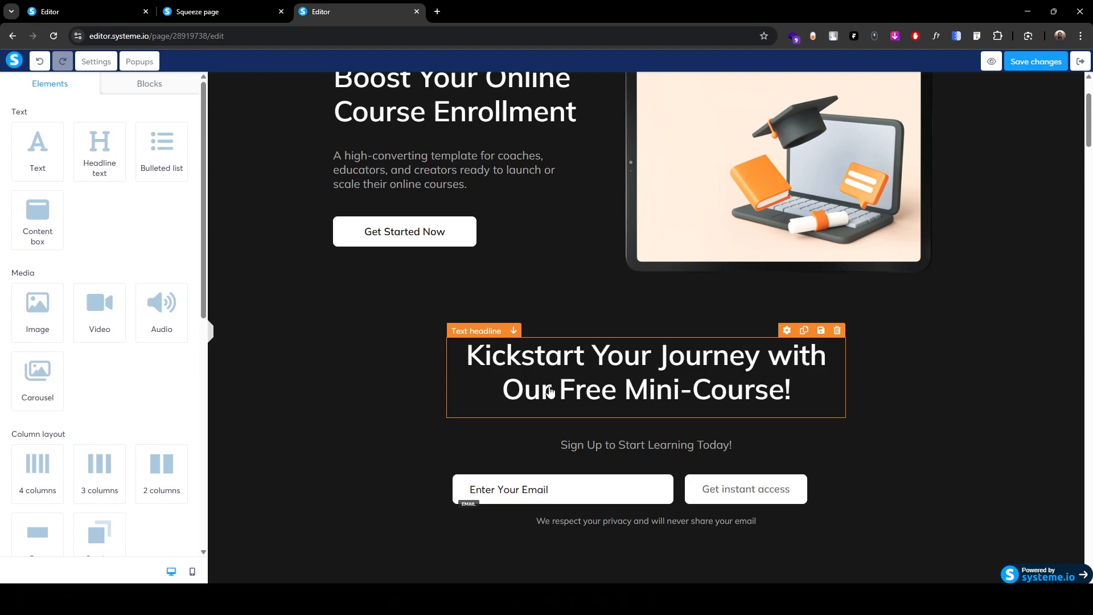
scroll(549, 390, "down", 5)
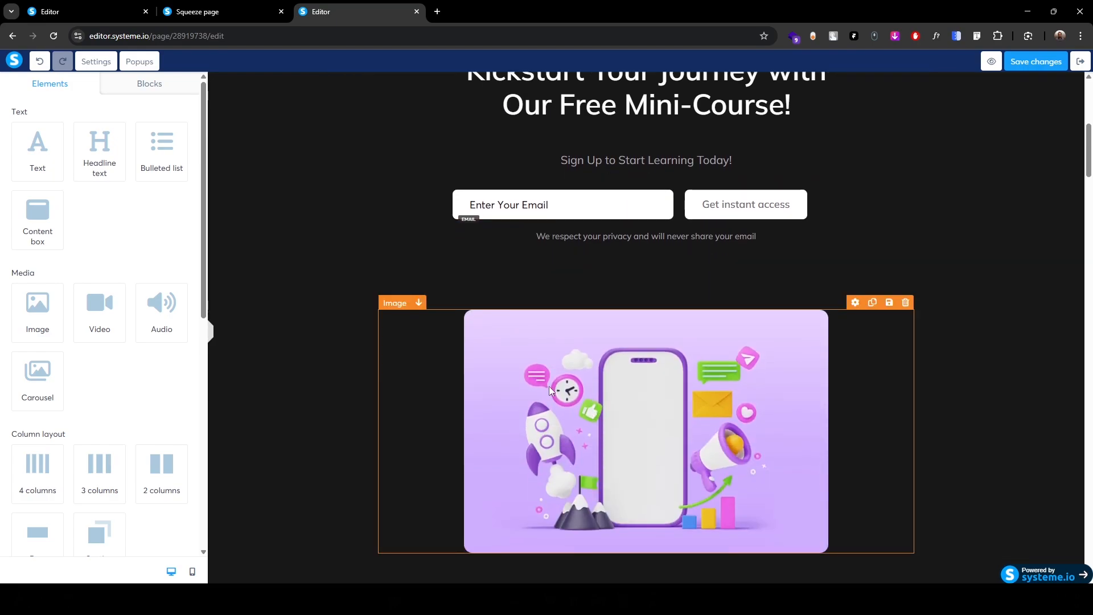
scroll(550, 389, "down", 2)
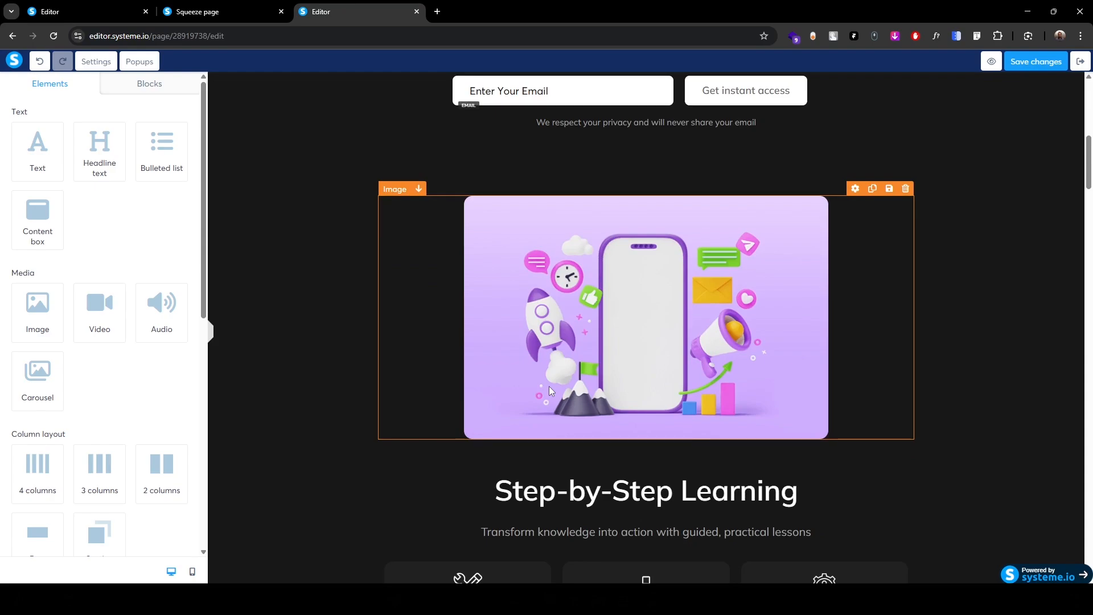
scroll(549, 386, "down", 4)
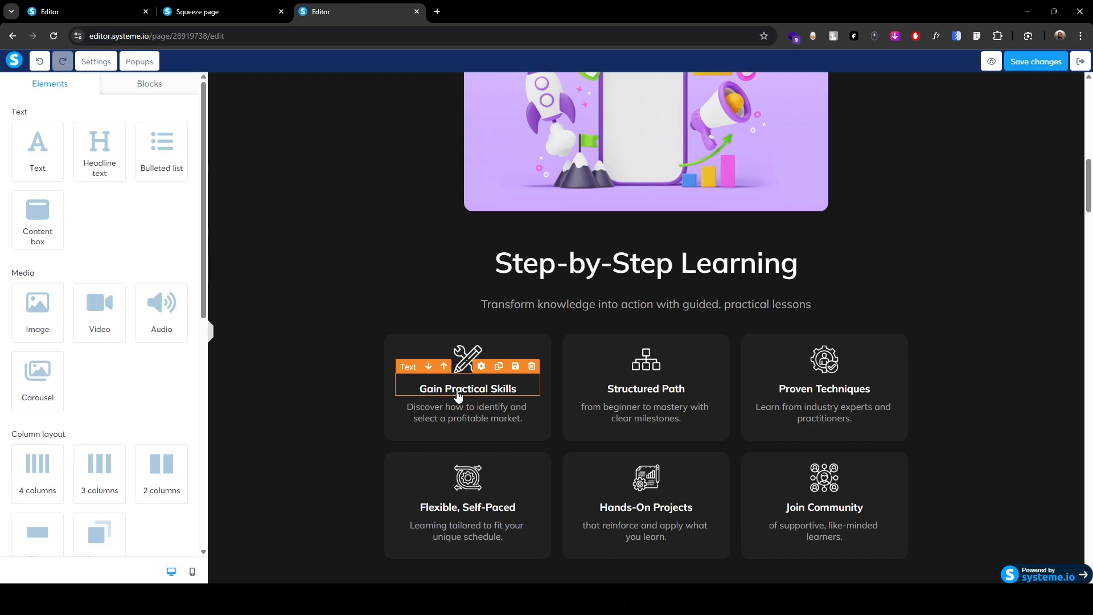
scroll(458, 395, "up", 4)
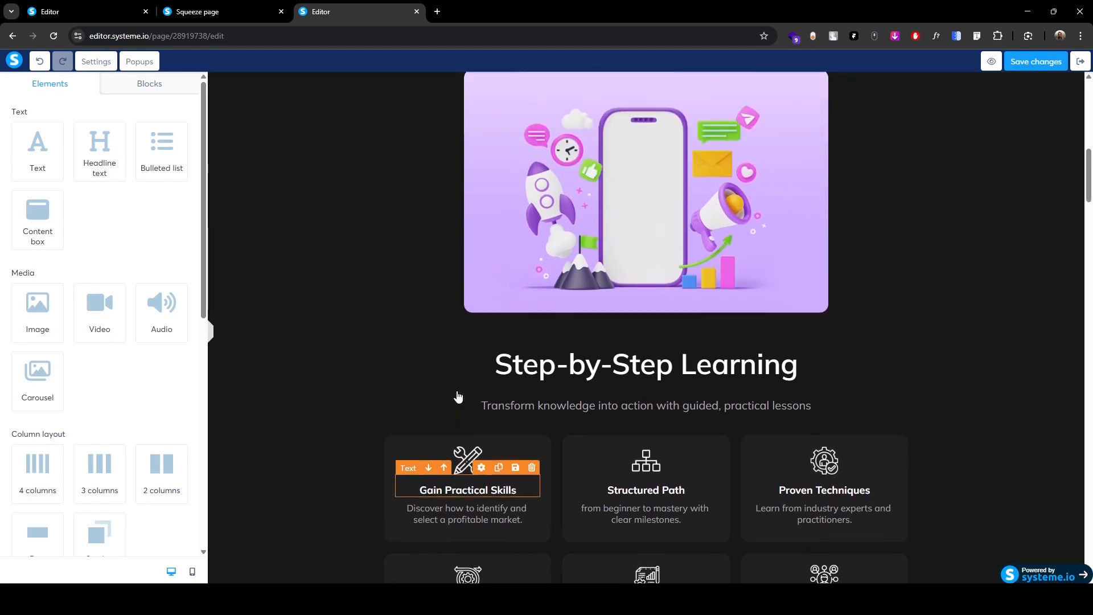